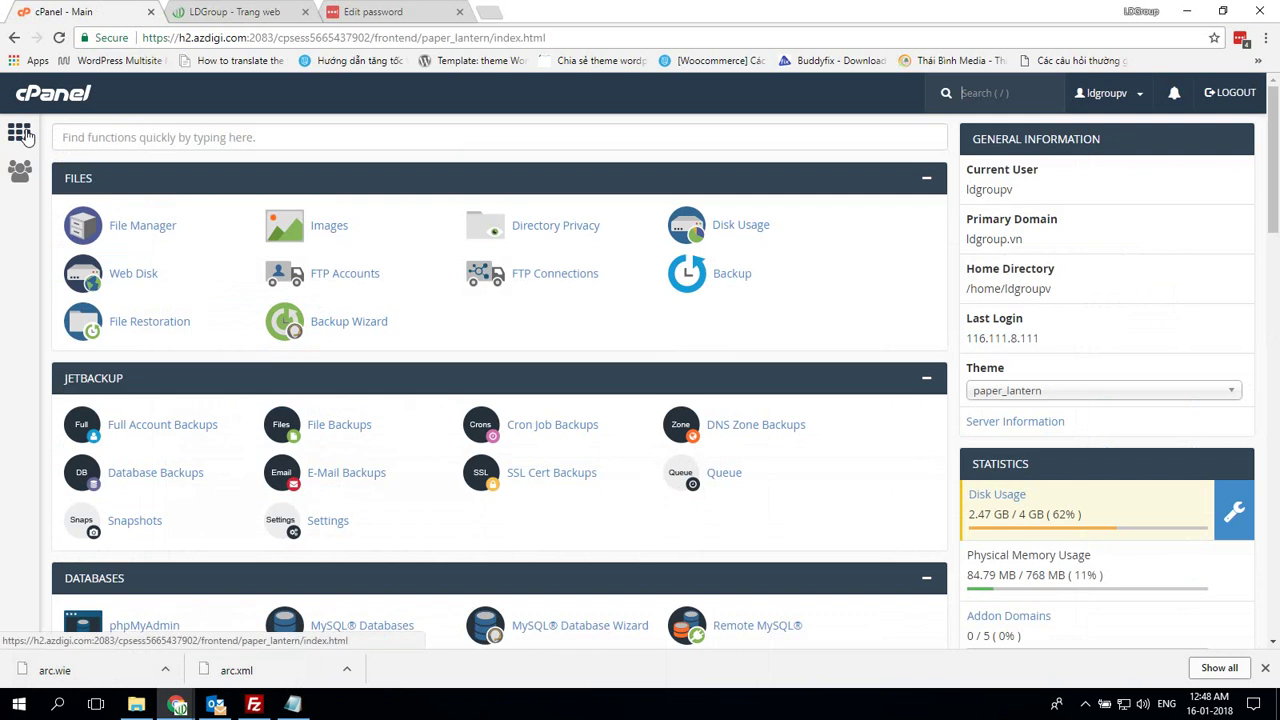
Create the subdomain art under ldgroup.vn
scroll(434, 371, down, 3)
scroll(474, 346, up, 1)
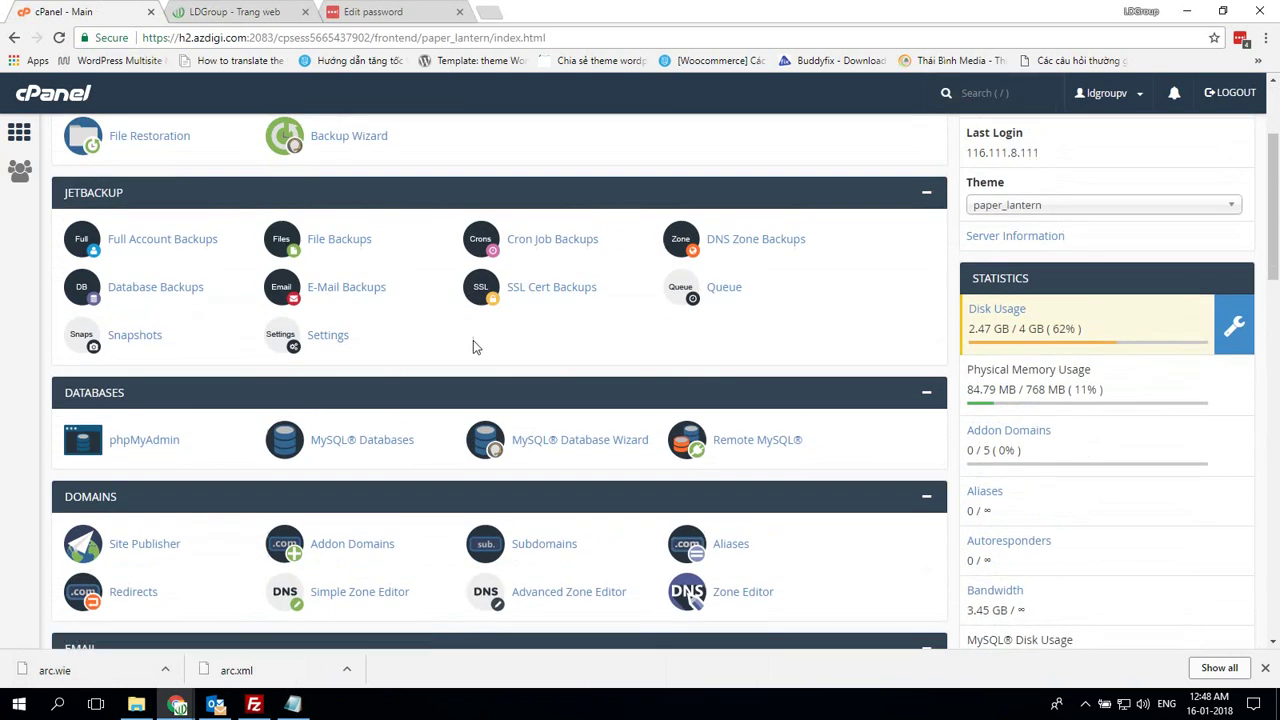
scroll(478, 347, down, 3)
click(530, 306)
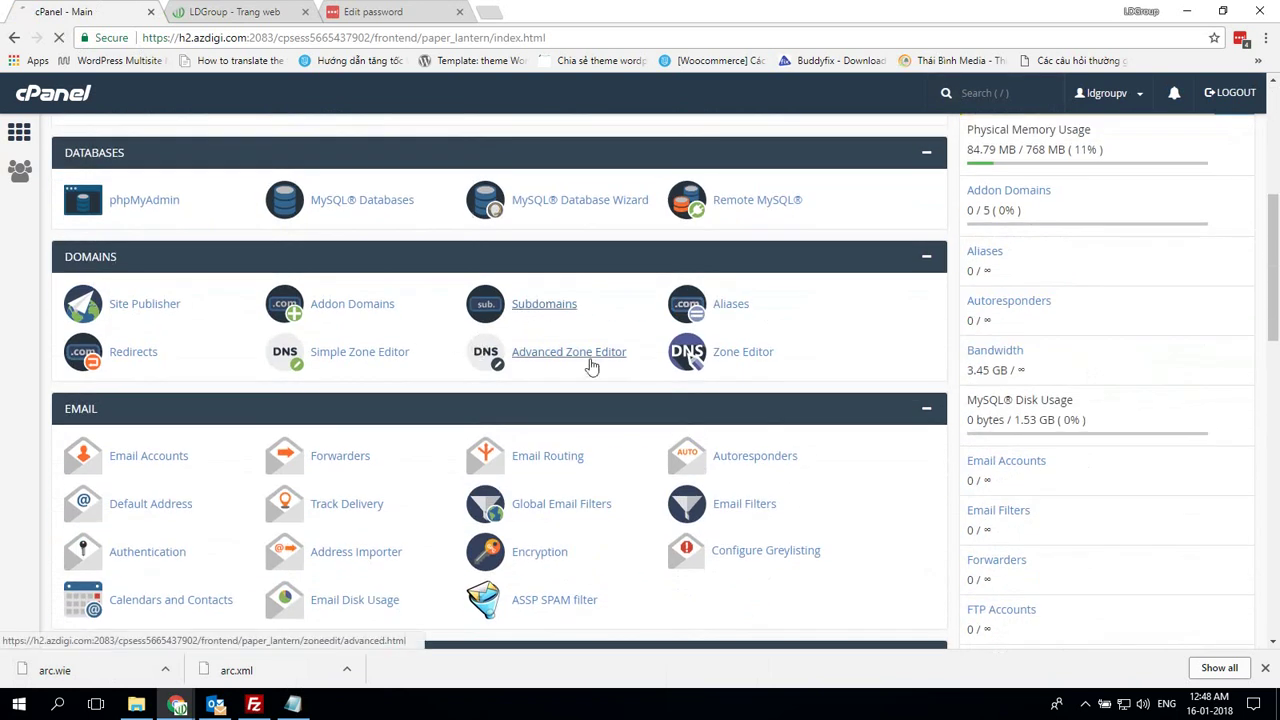
text(art)
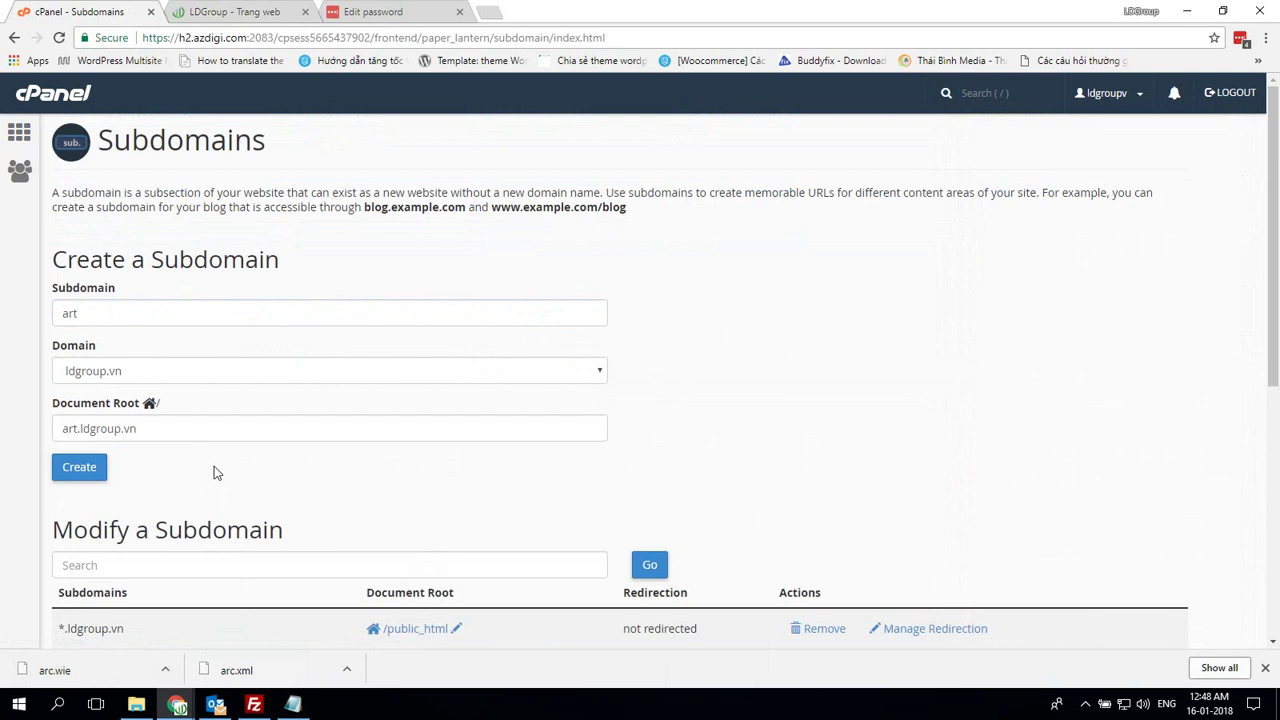
click(86, 470)
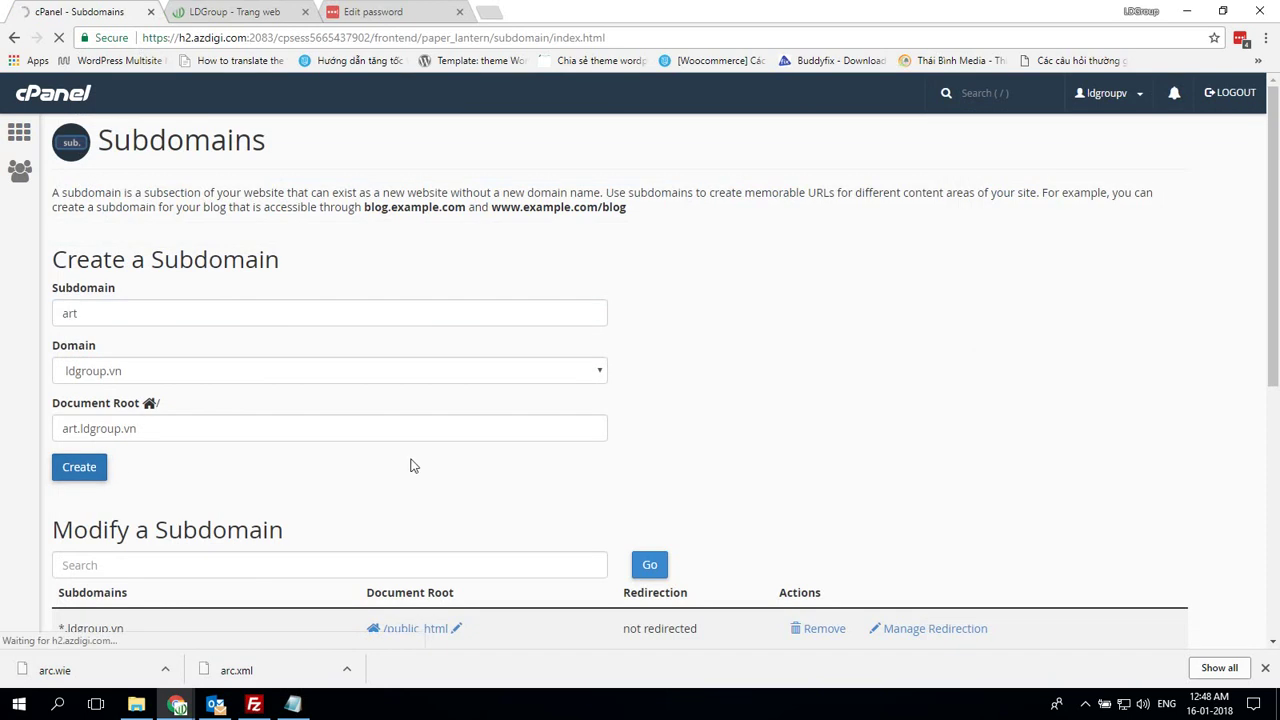
Jot the note '- Tao subdomain de host web go' and return to the cPanel dashboard
key(super+5)
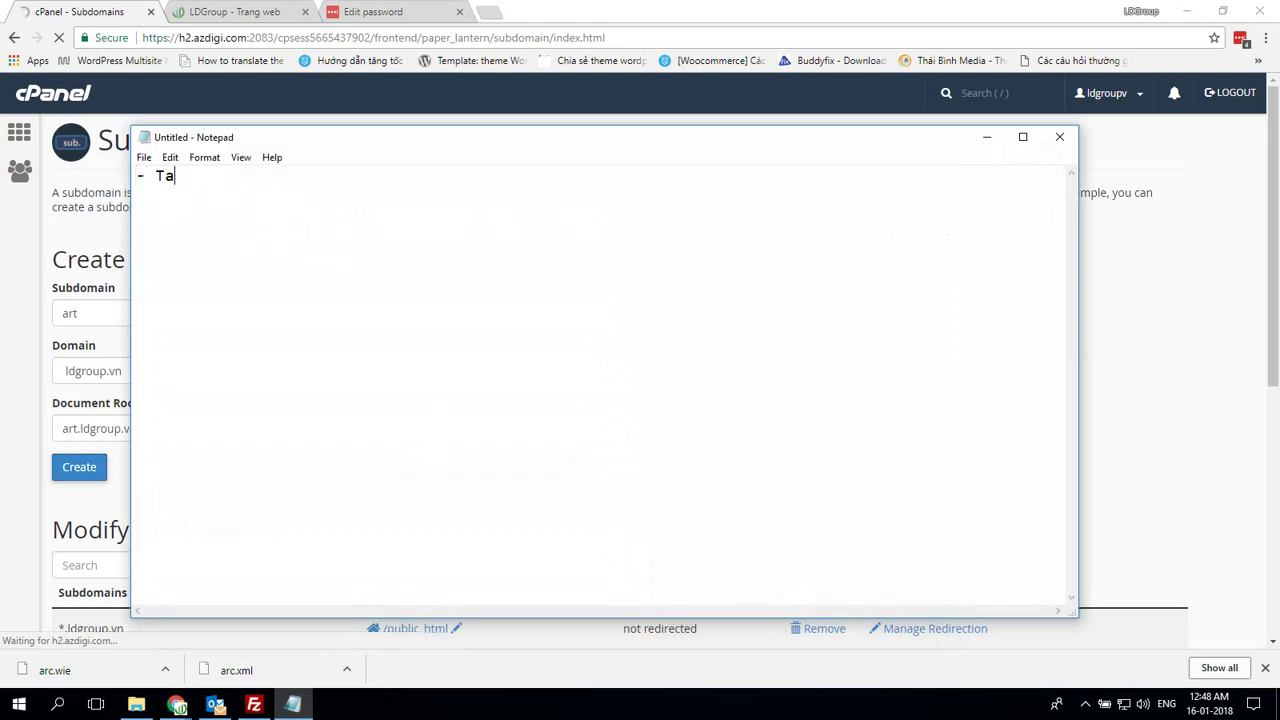
text(- Tao subdomai)
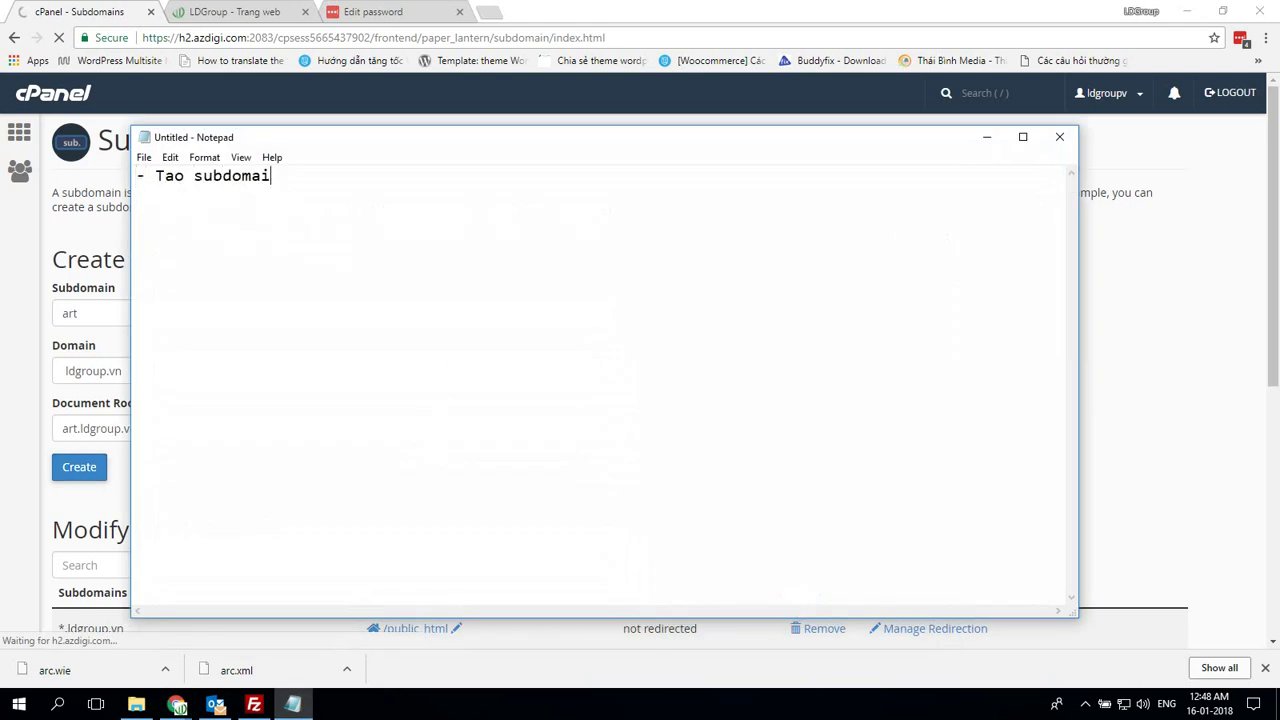
text(n de host web)
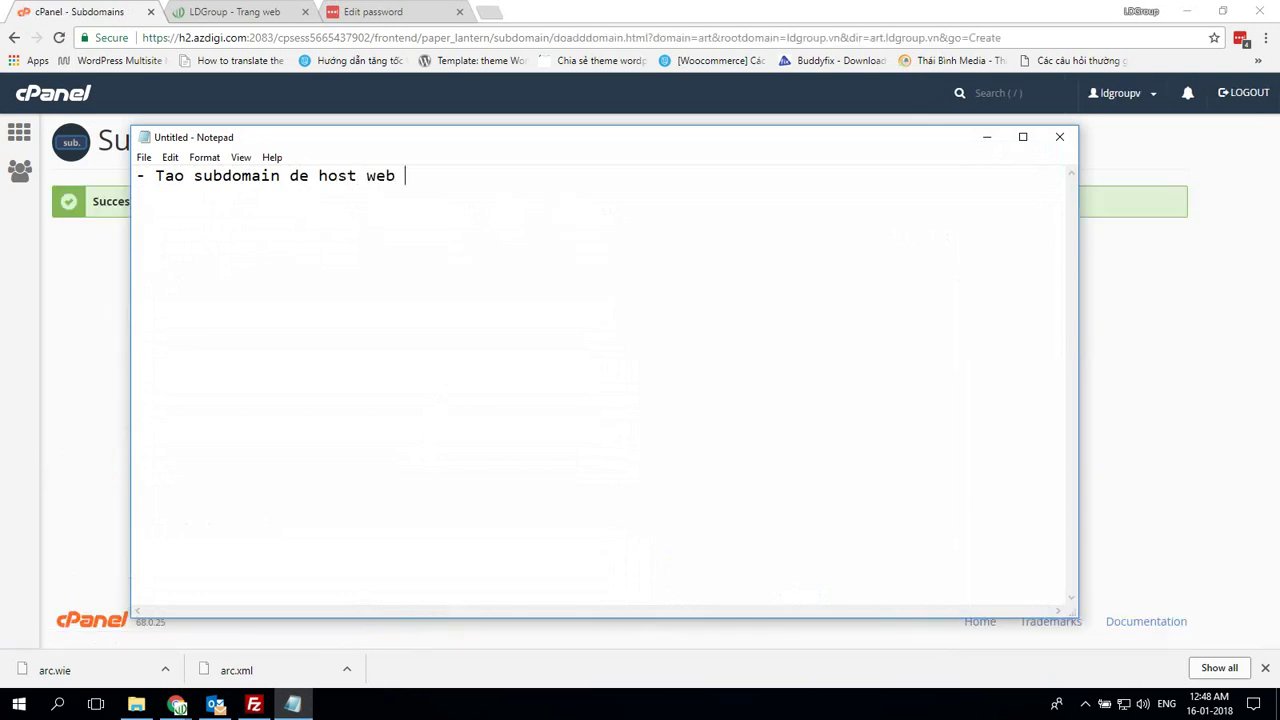
text( goc)
click(293, 704)
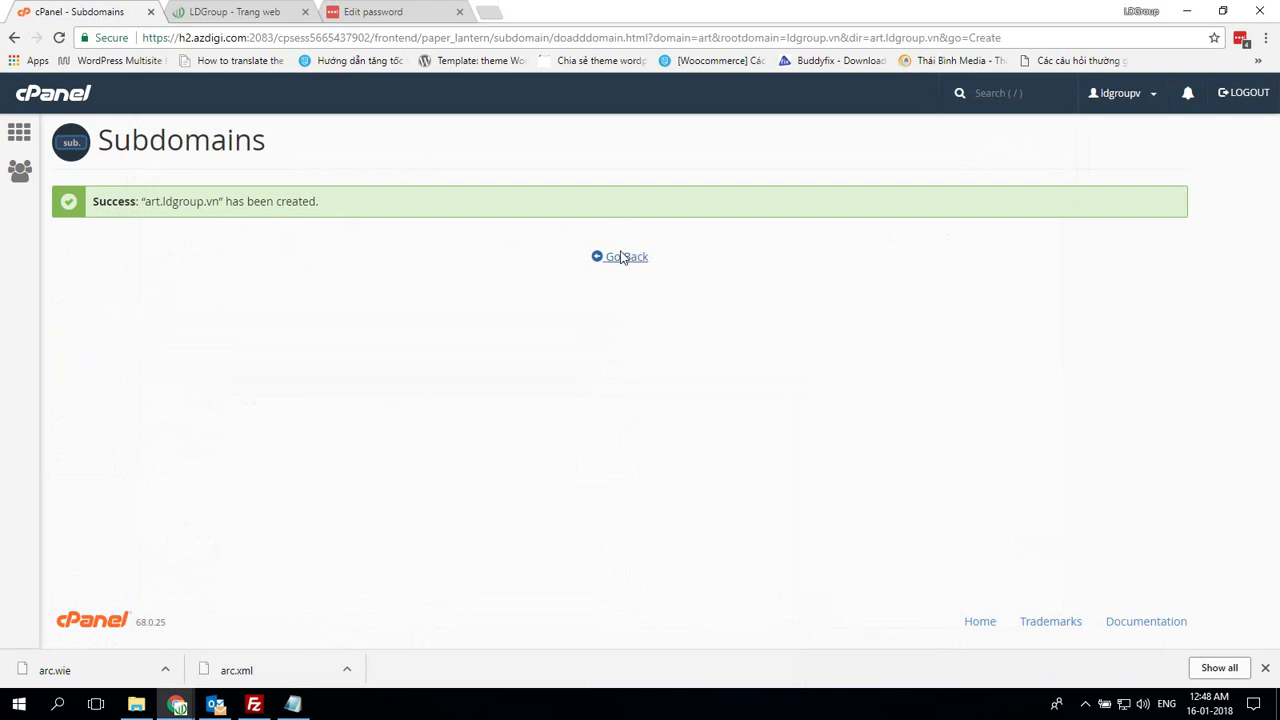
click(622, 257)
click(19, 133)
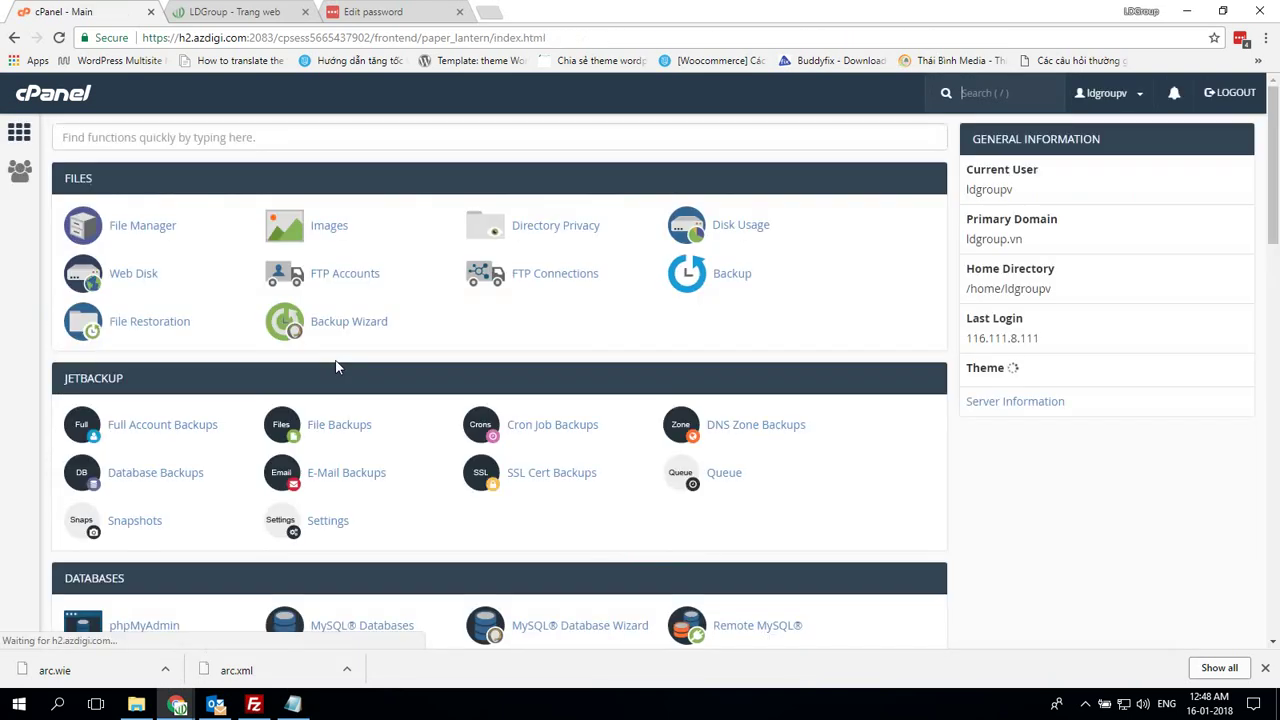
Open the art.ldgroup.vn folder in File Manager and bring up its upload page
click(161, 228)
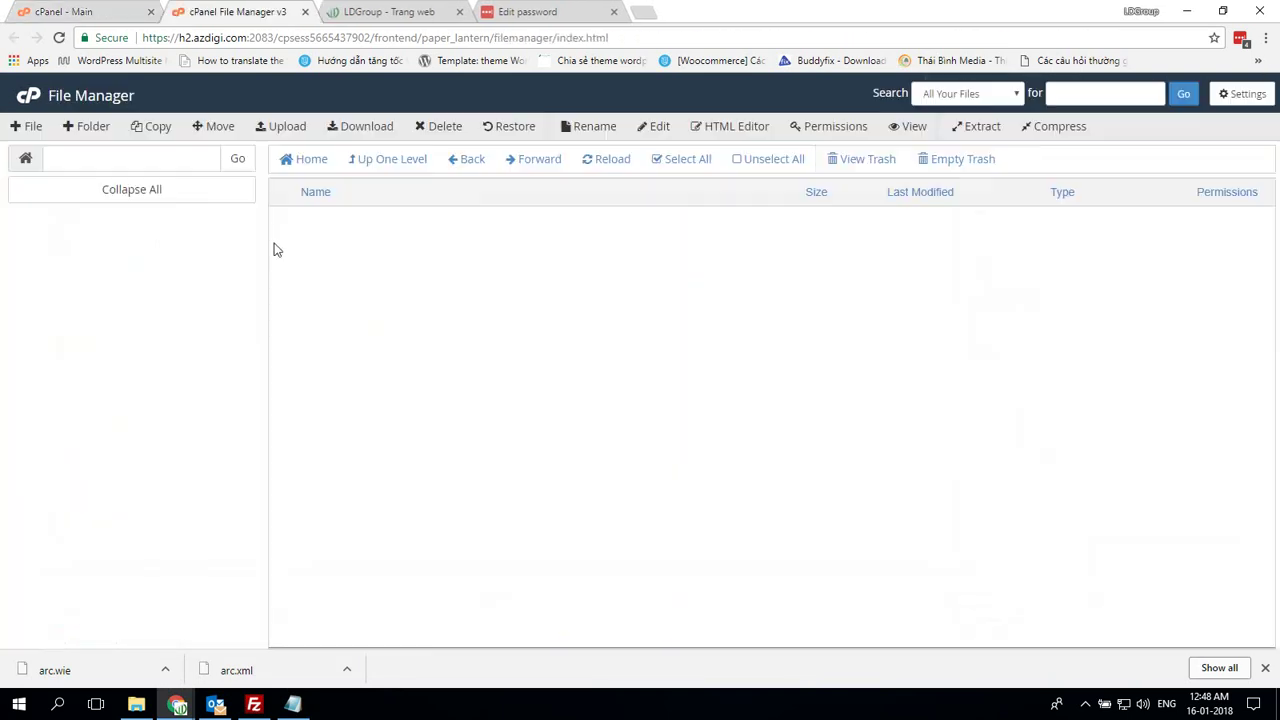
scroll(415, 344, down, 3)
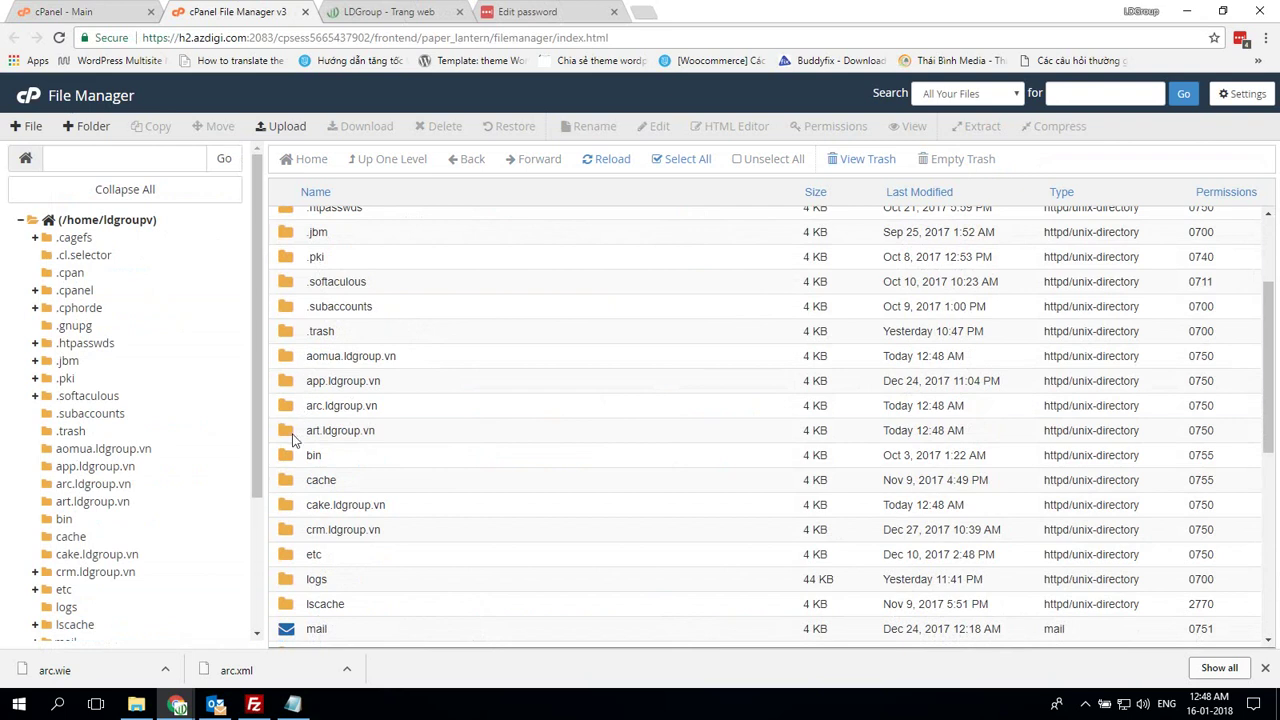
click(294, 438)
double_click(297, 436)
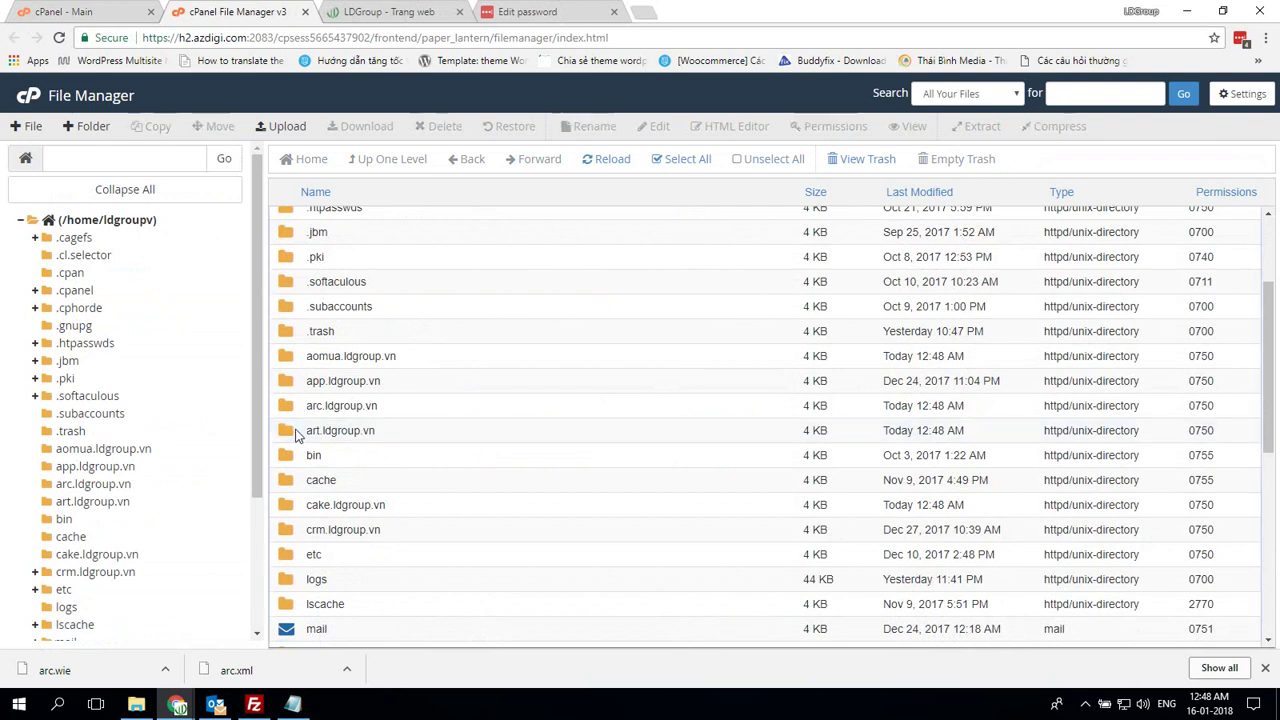
click(290, 128)
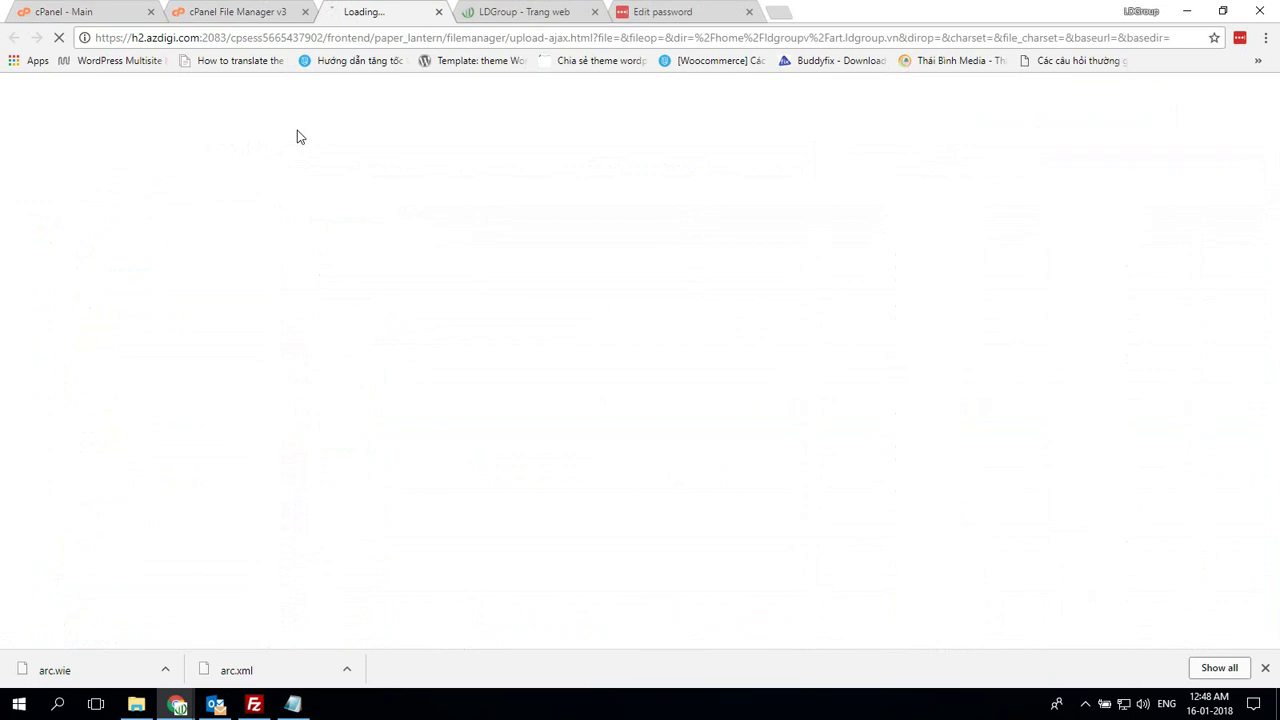
Select the site archive zip and installer.php in File Explorer and drag them onto the upload page
click(136, 704)
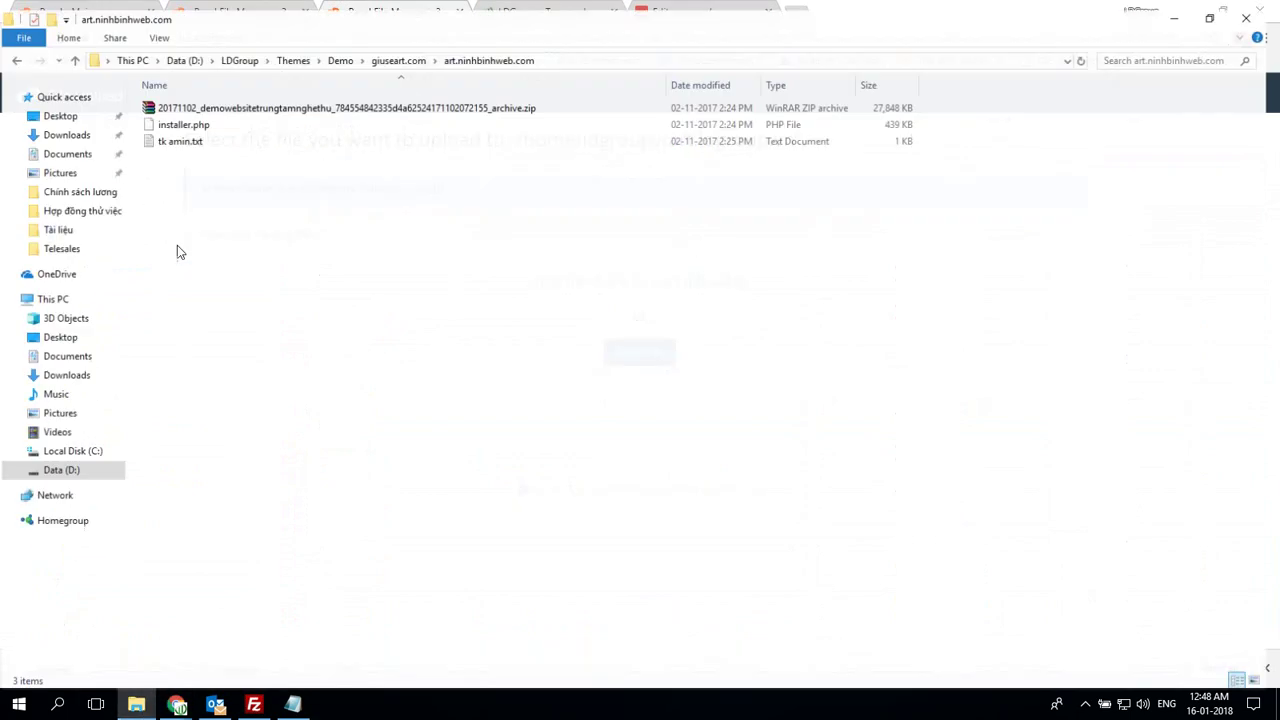
double_click(217, 116)
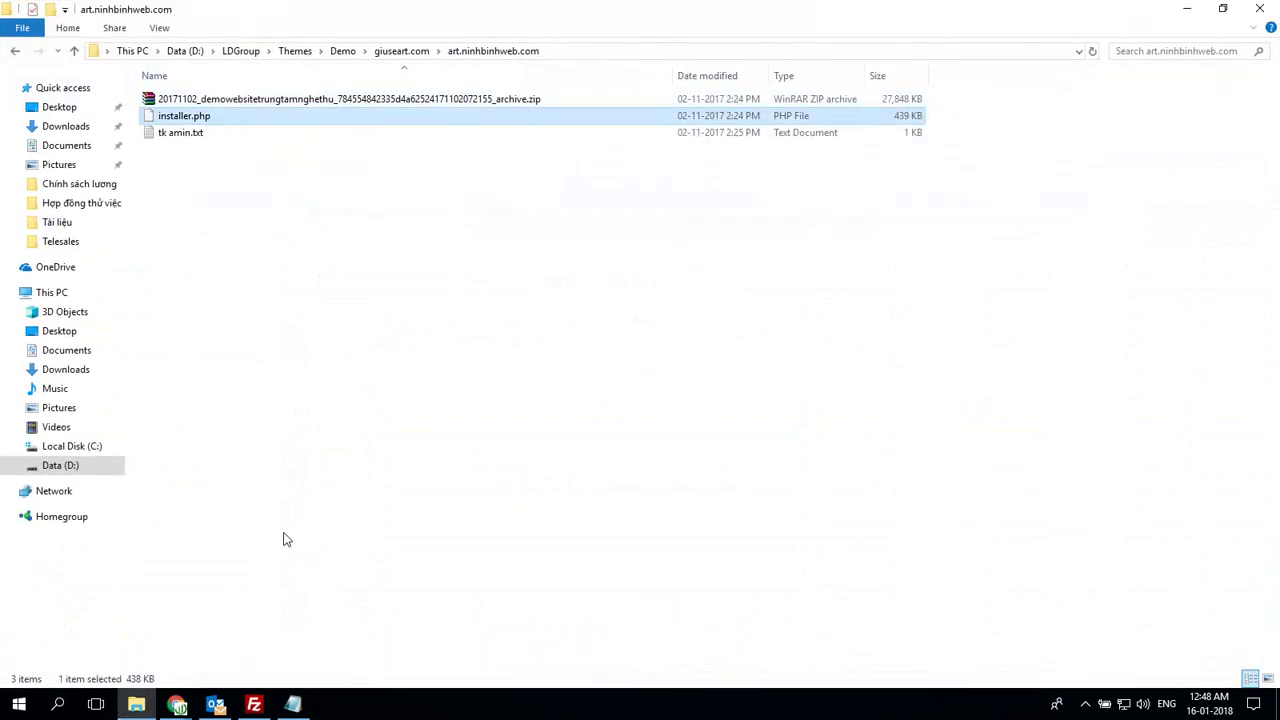
click(305, 110)
click(305, 104)
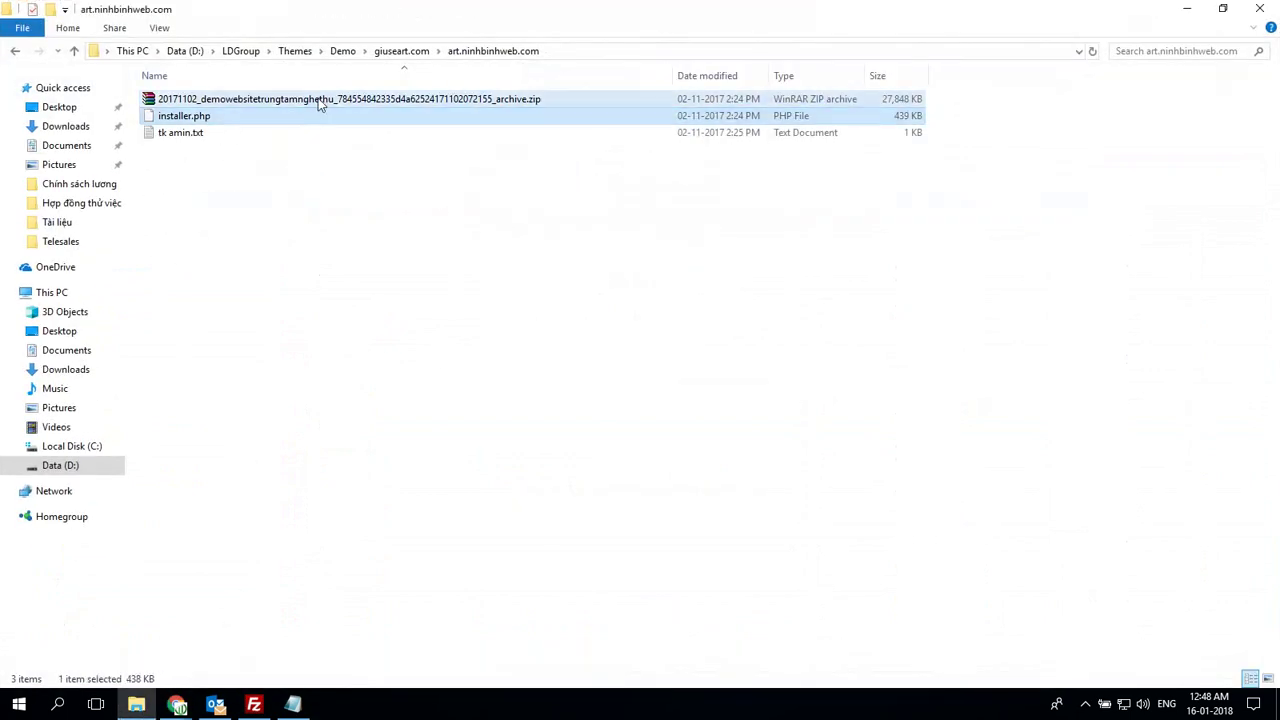
drag(367, 320, 378, 342)
drag(211, 545, 205, 630)
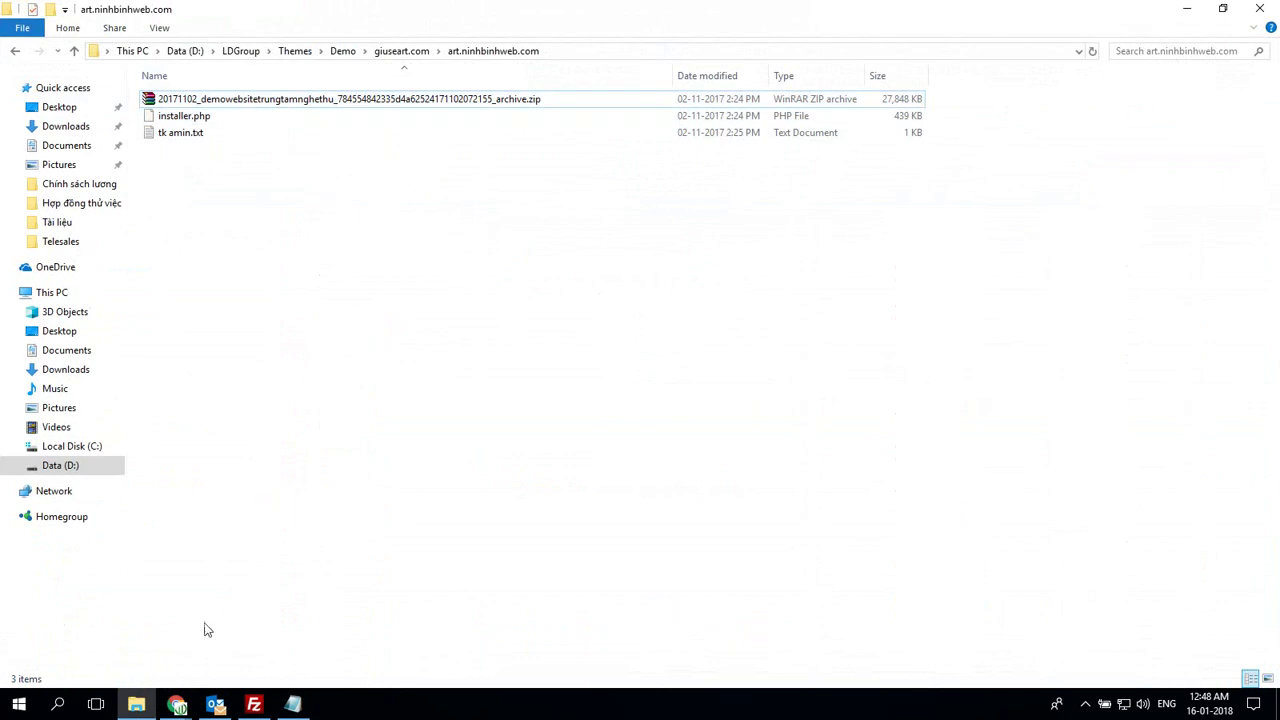
click(225, 102)
ctrl+click(211, 118)
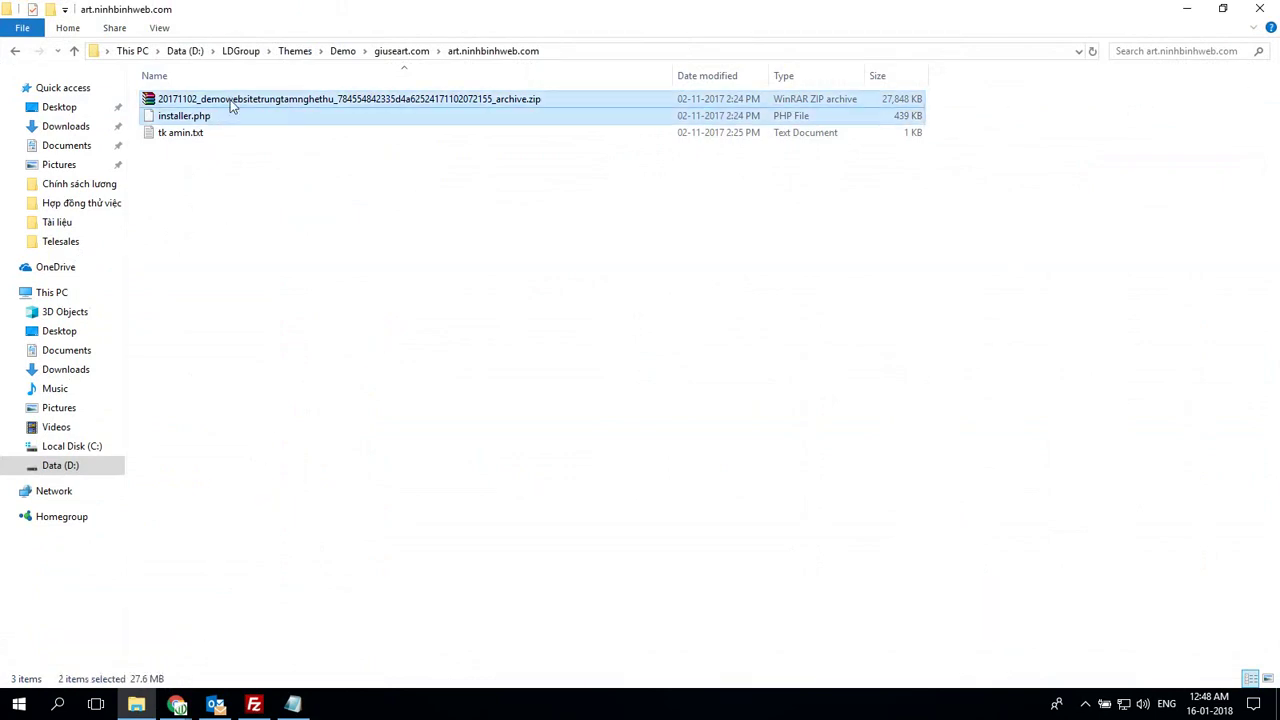
drag(229, 106, 517, 337)
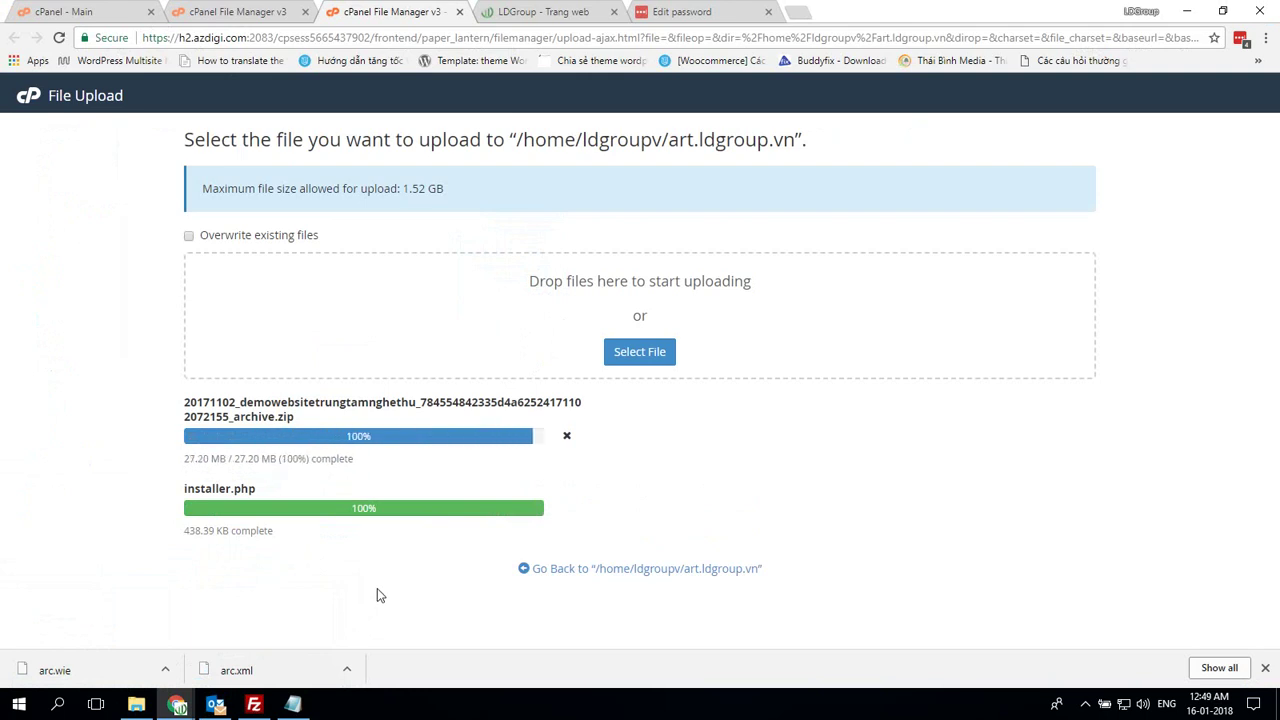
Go back to the art.ldgroup.vn folder listing once both uploads reach 100%
click(665, 569)
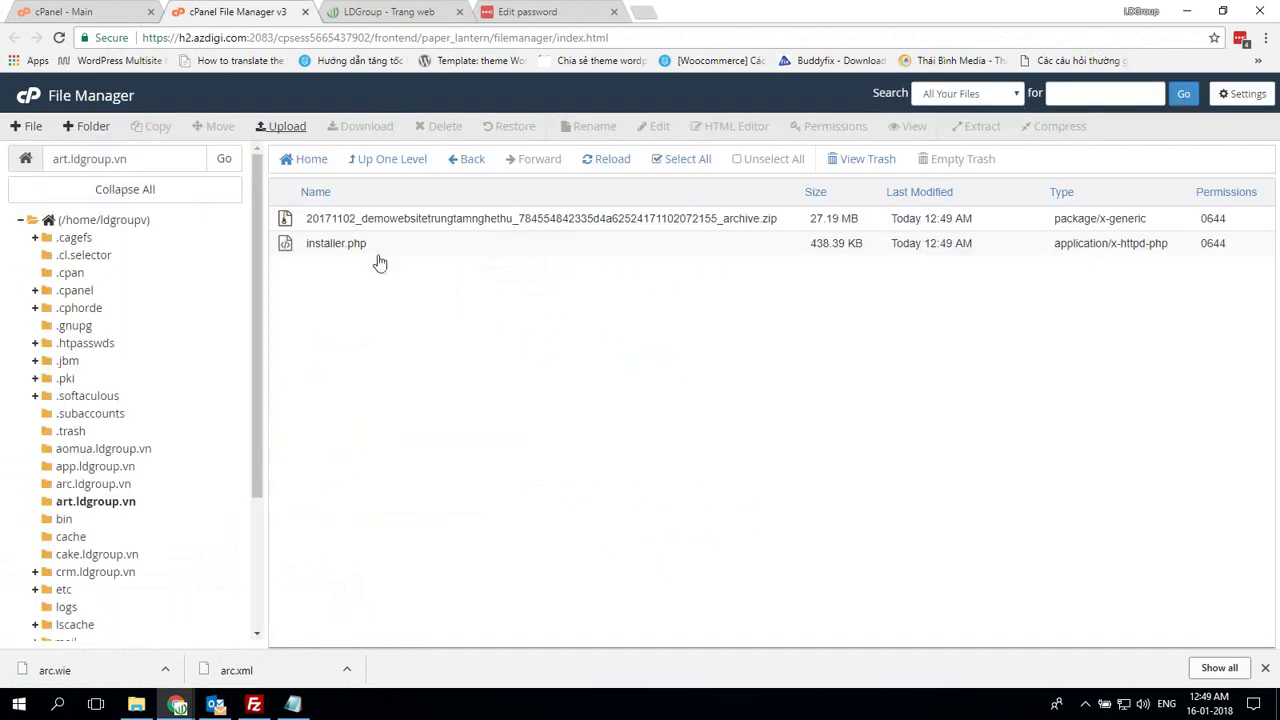
Open MySQL Databases and add the note 'code database va use'
click(306, 12)
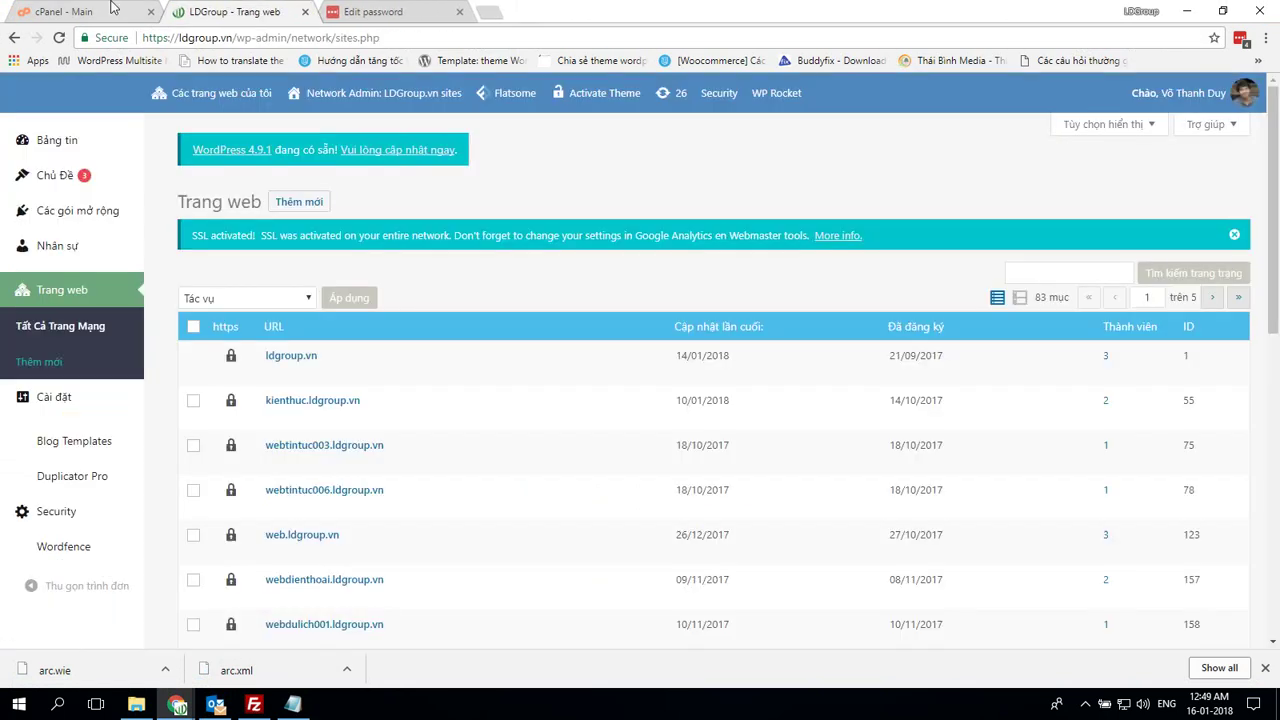
click(100, 11)
scroll(315, 266, down, 5)
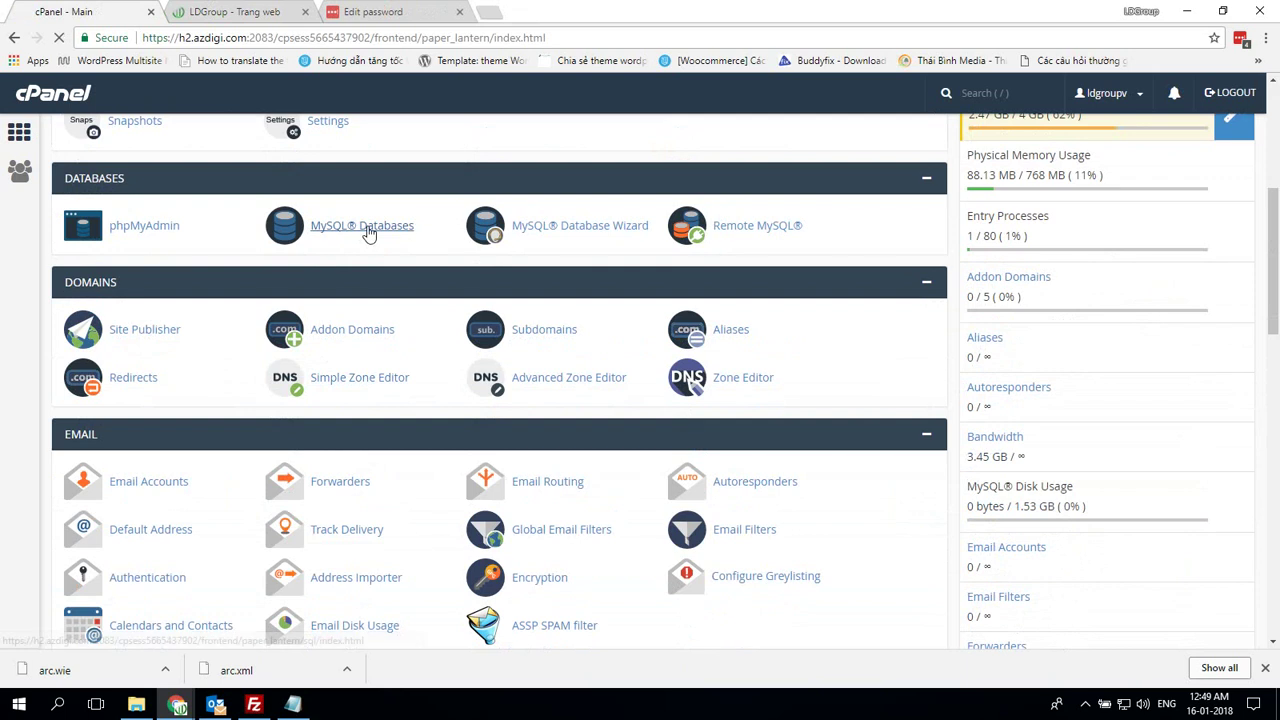
click(360, 225)
click(292, 704)
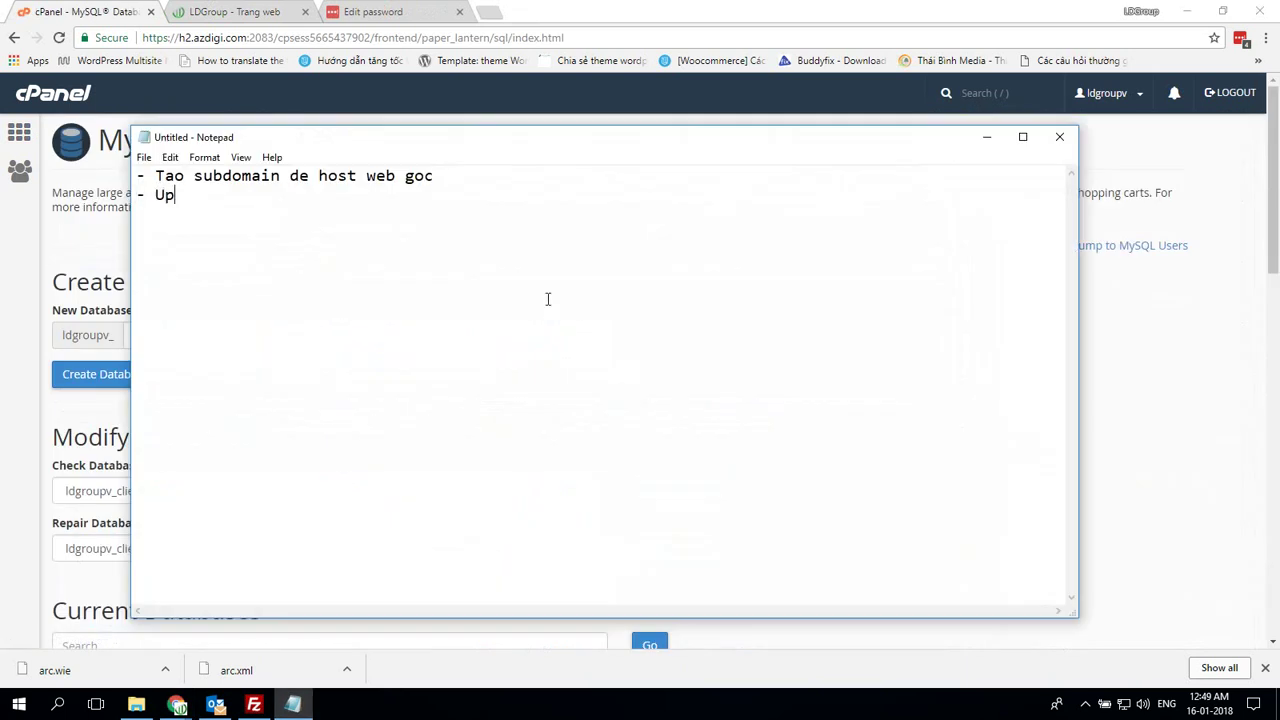
text(code len thu muc subdomain)
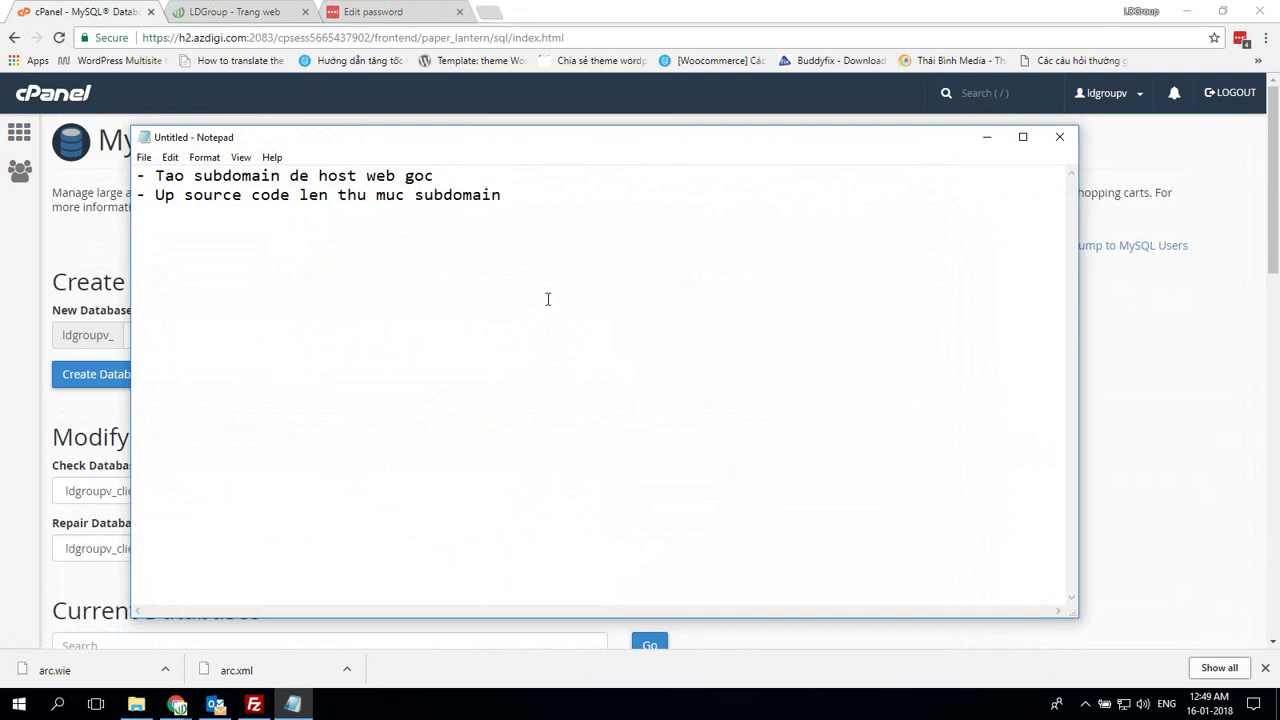
text(database va user)
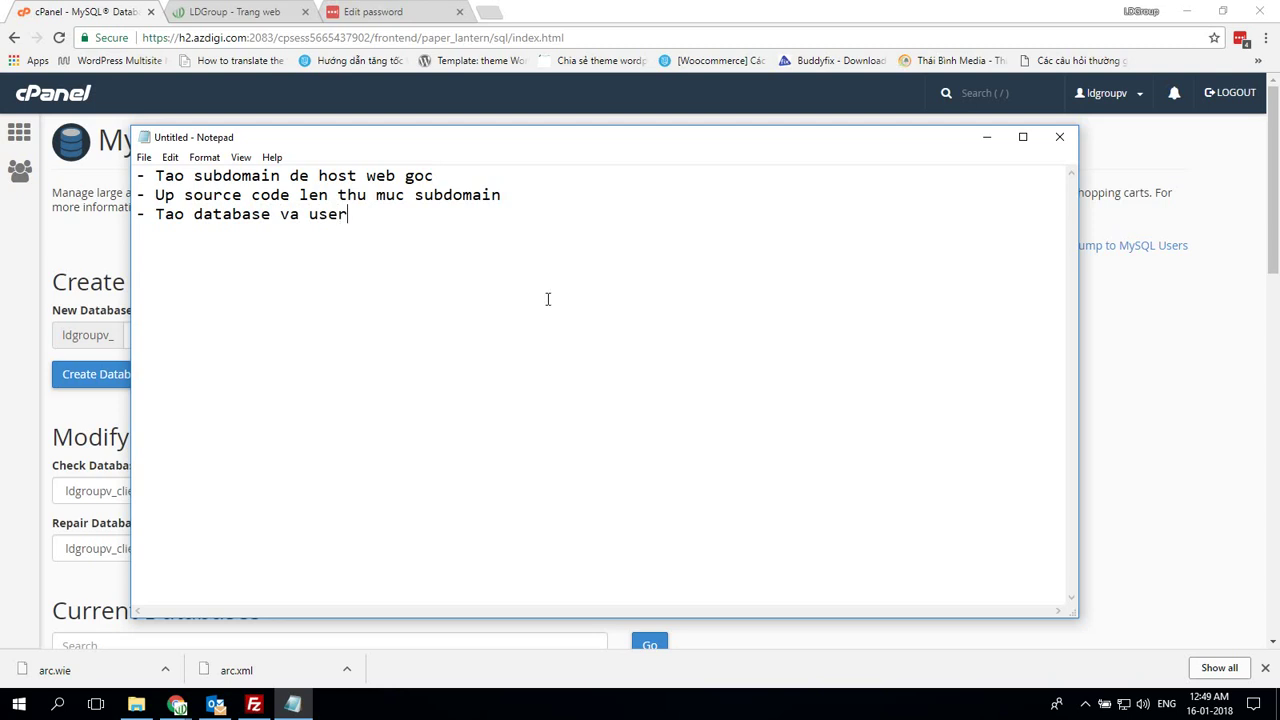
key(alt+Tab)
Create the database ldgroupv_art by entering art as the new database name
click(205, 342)
text(art)
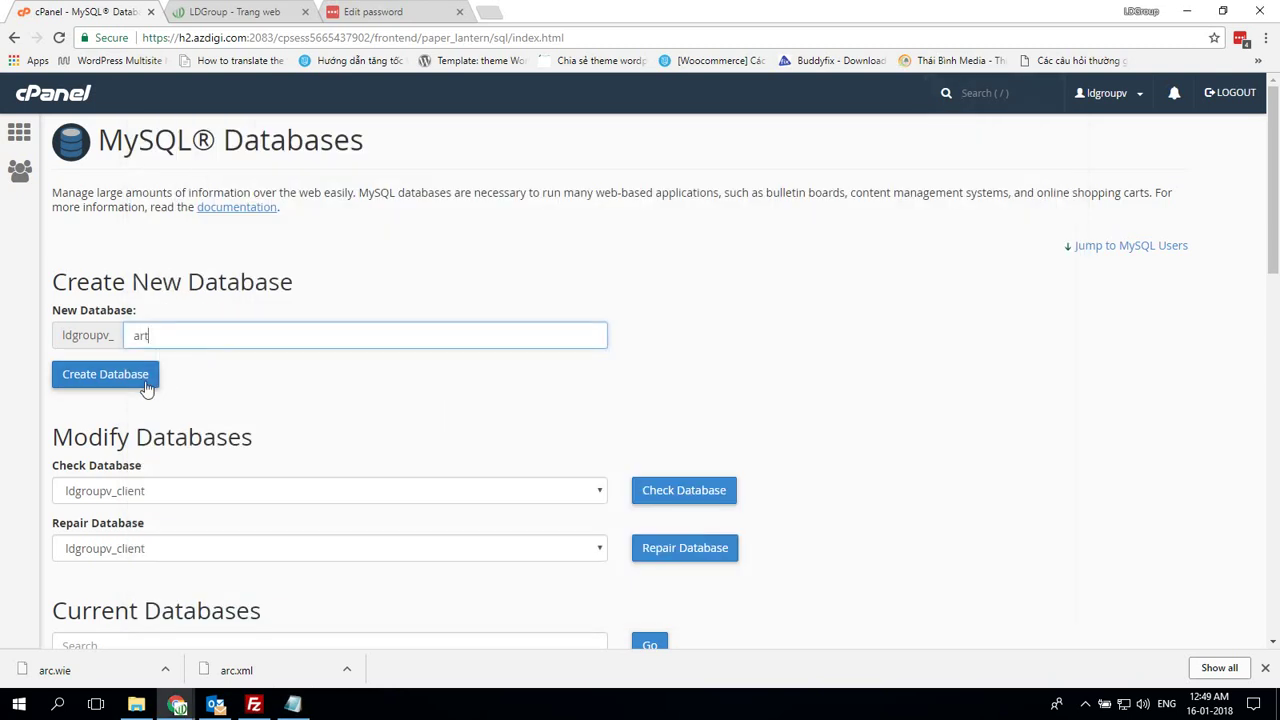
click(146, 384)
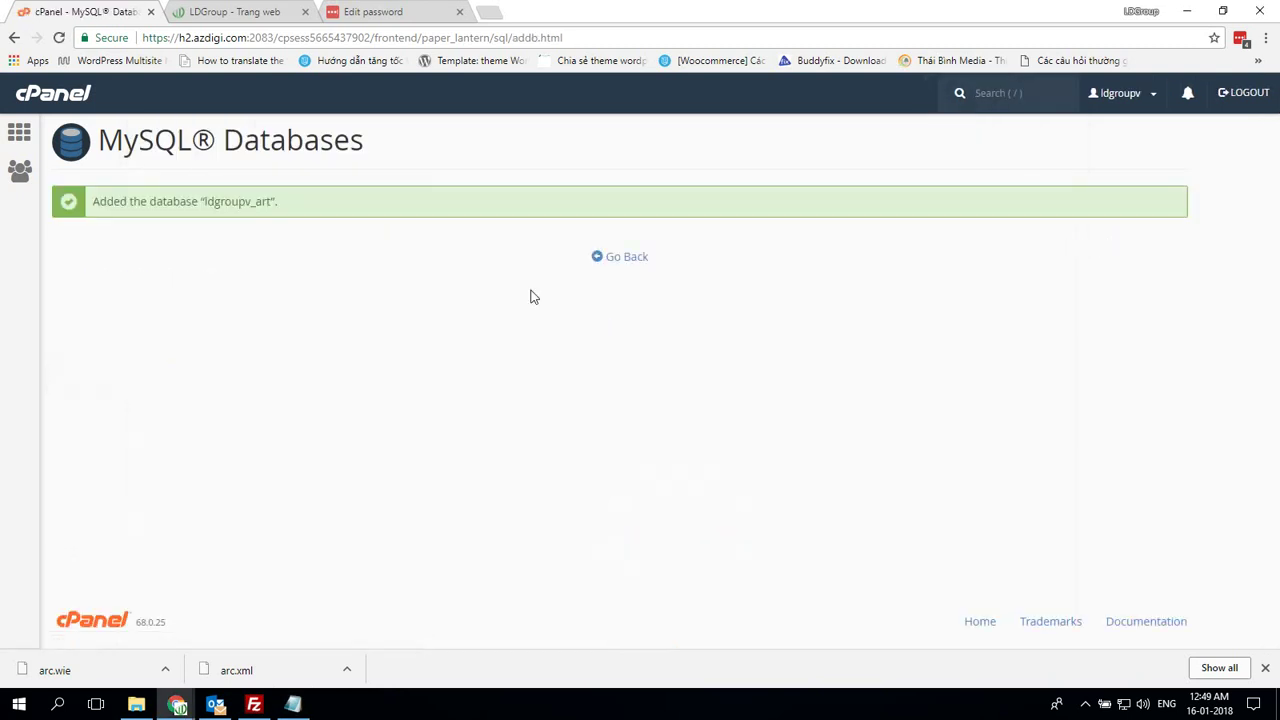
click(638, 262)
Create MySQL user ldgroupv_art with a generated strong password
scroll(646, 280, down, 8)
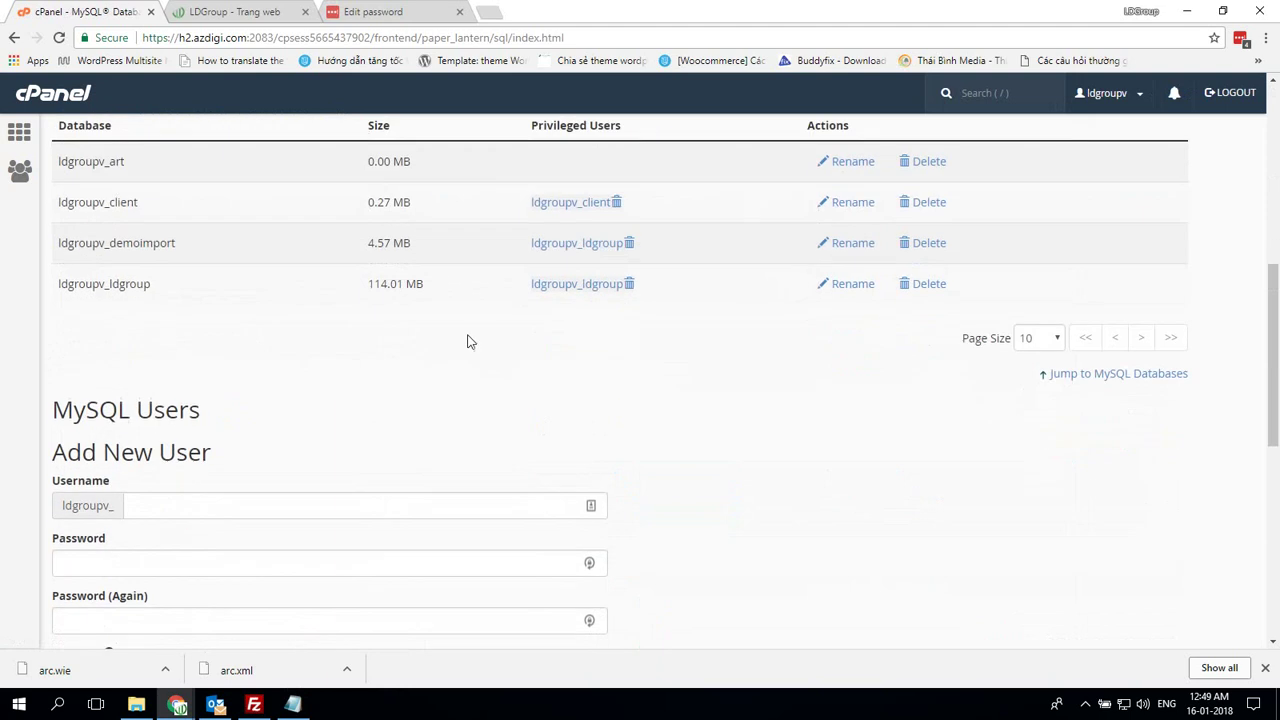
click(205, 186)
text(art)
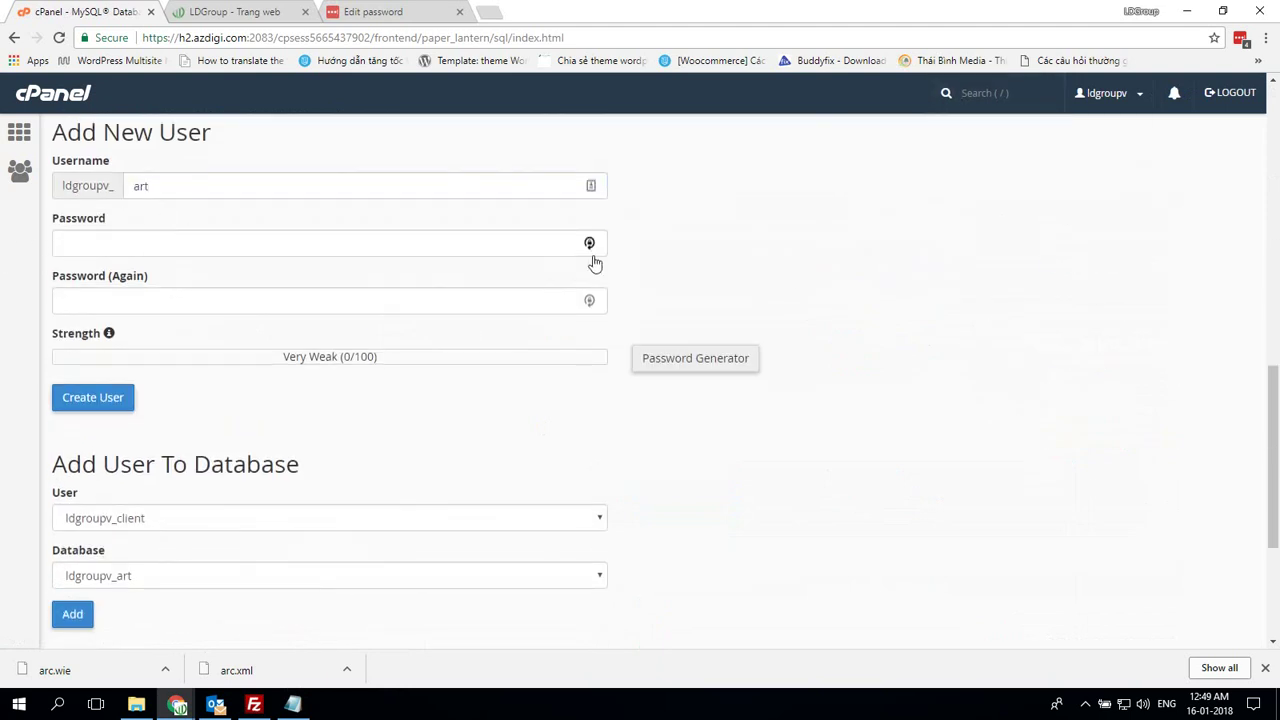
click(594, 248)
click(590, 244)
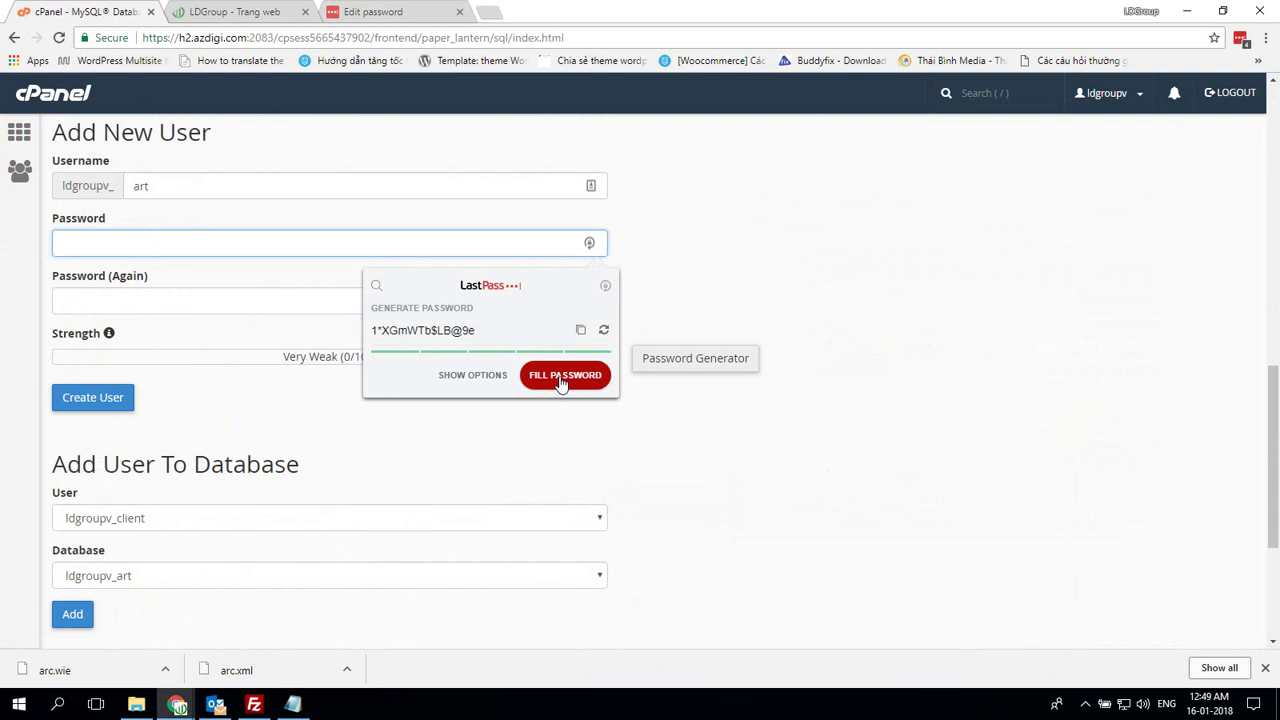
drag(480, 331, 396, 331)
click(590, 245)
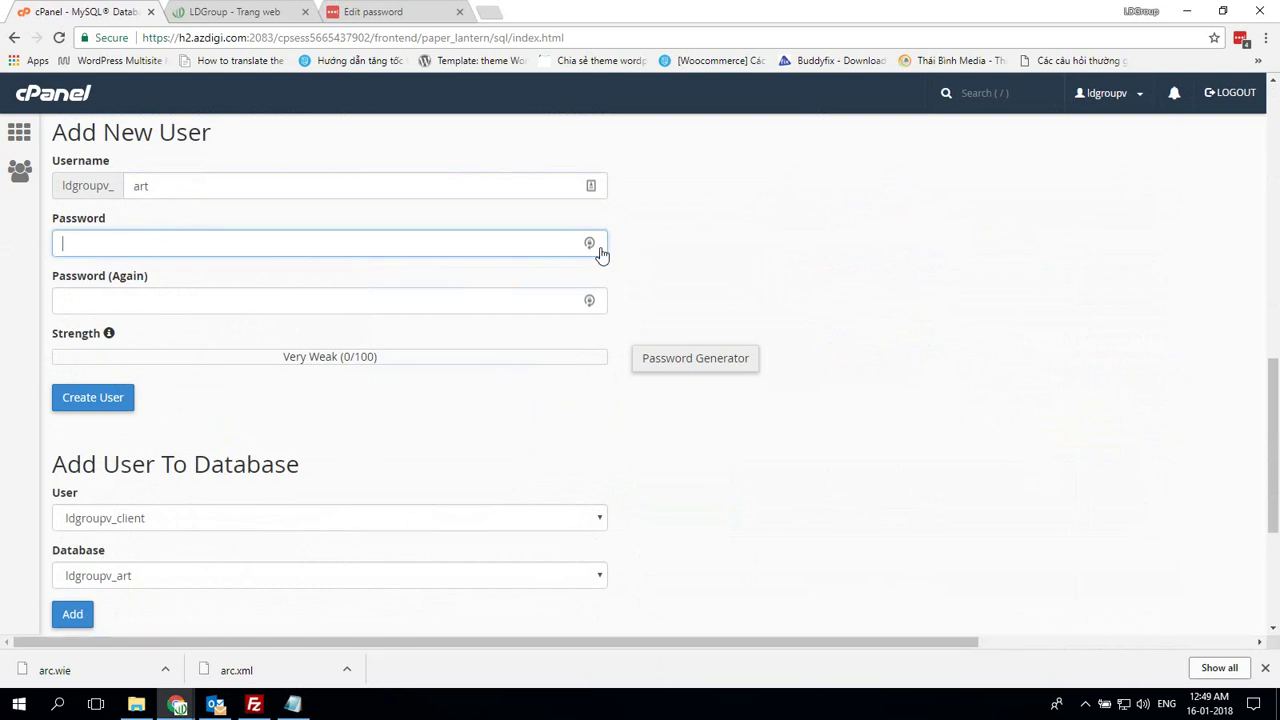
triple_click(497, 330)
key(ctrl+c)
click(177, 240)
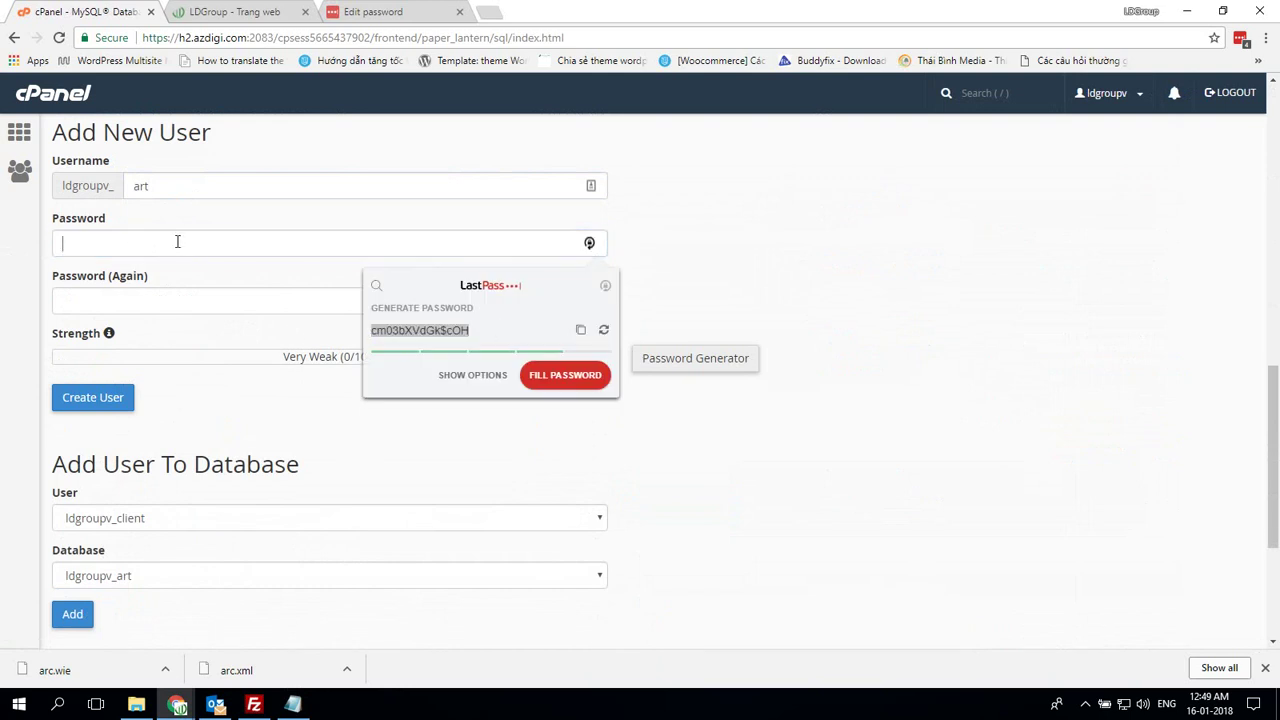
key(ctrl+v)
click(163, 303)
key(ctrl+v)
click(92, 398)
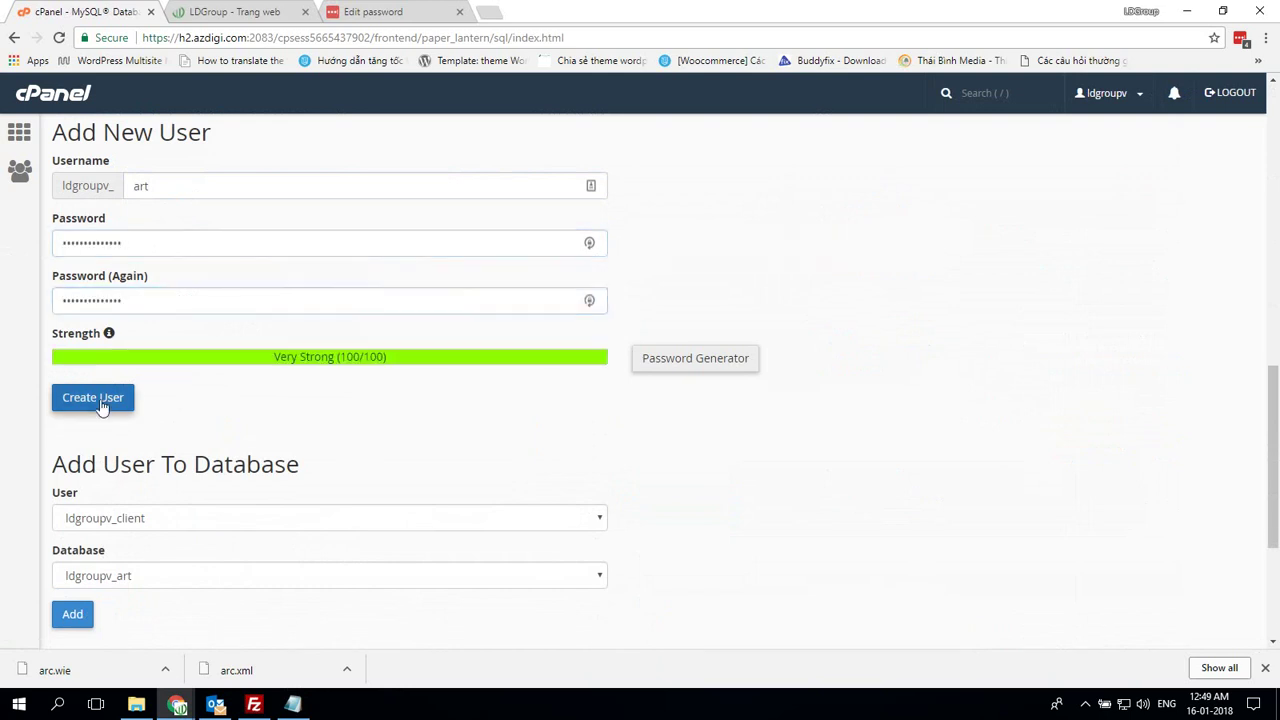
Keep the generated password in a new browser tab, then return to MySQL Databases
click(488, 12)
key(ctrl+v)
click(123, 12)
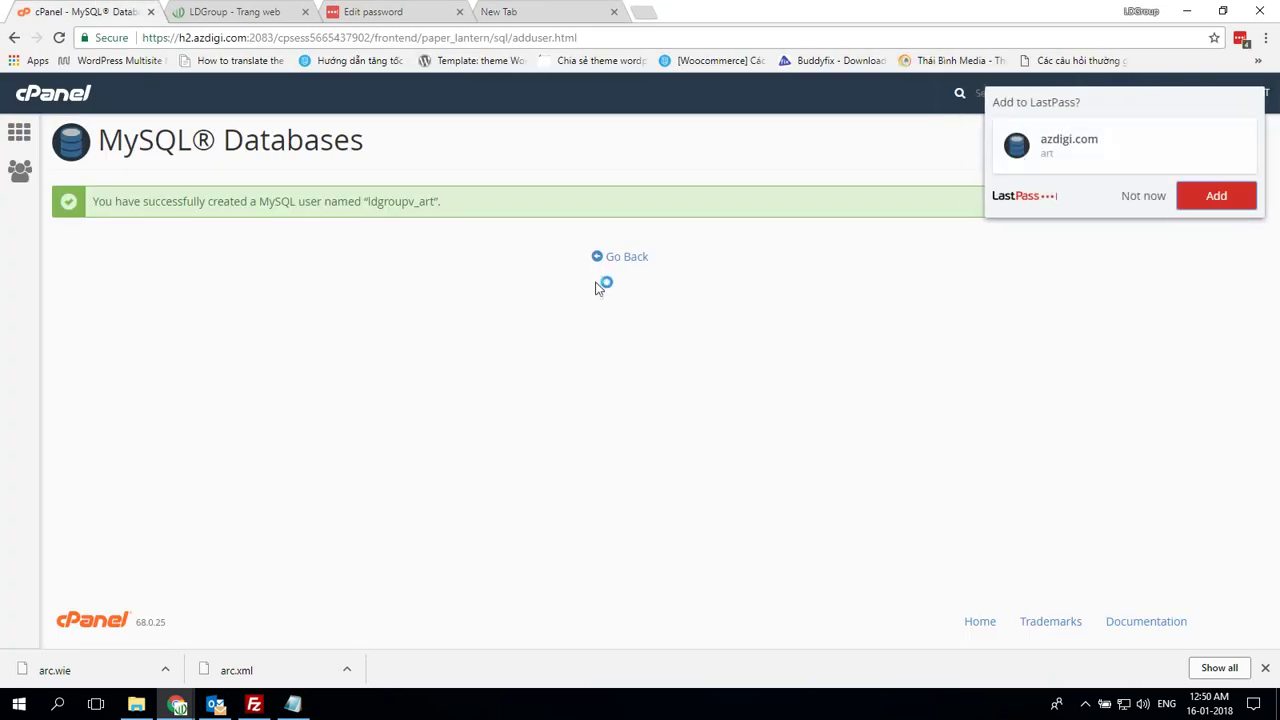
click(638, 258)
Add user ldgroupv_art to database ldgroupv_art with ALL PRIVILEGES
scroll(565, 390, down, 13)
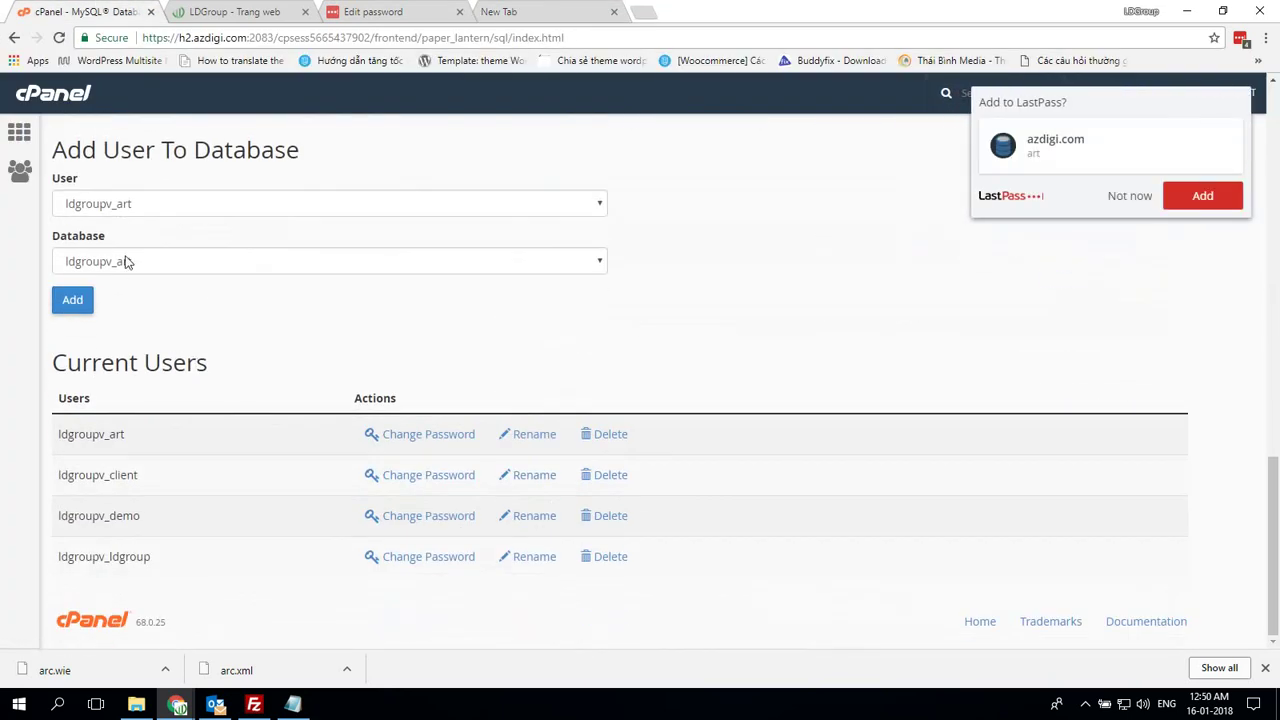
click(63, 308)
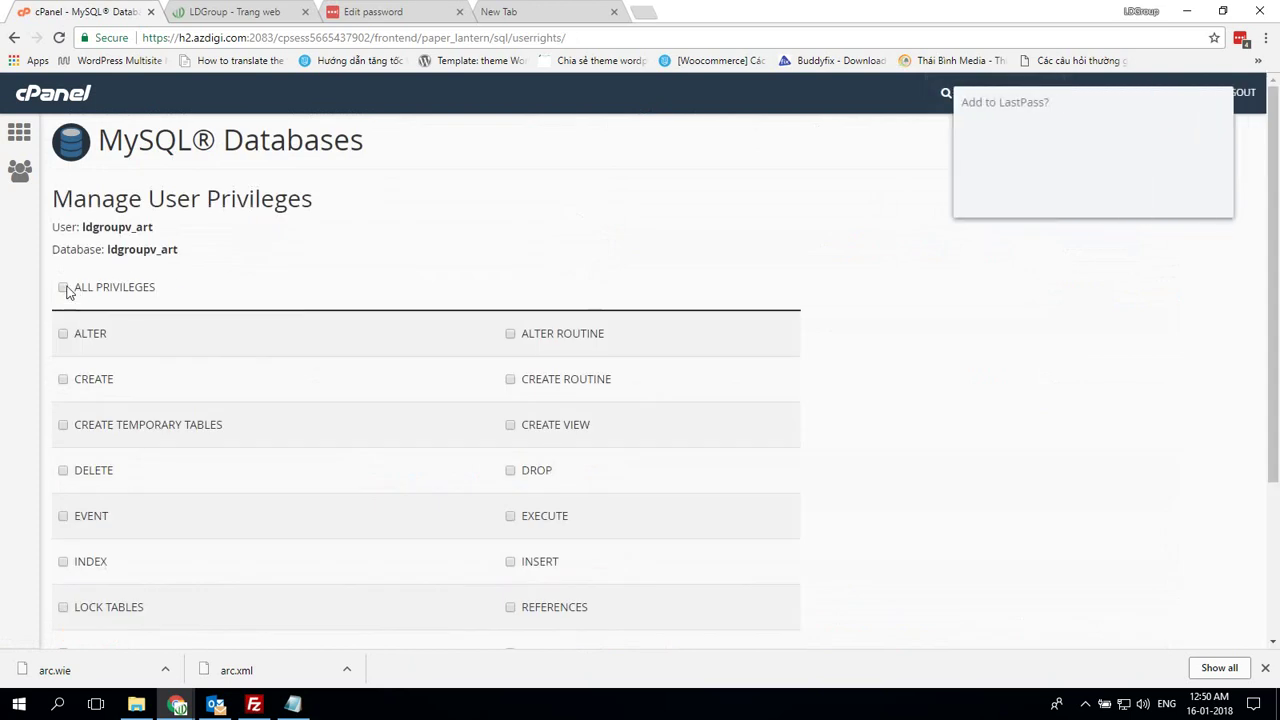
scroll(434, 317, down, 2)
scroll(240, 257, up, 2)
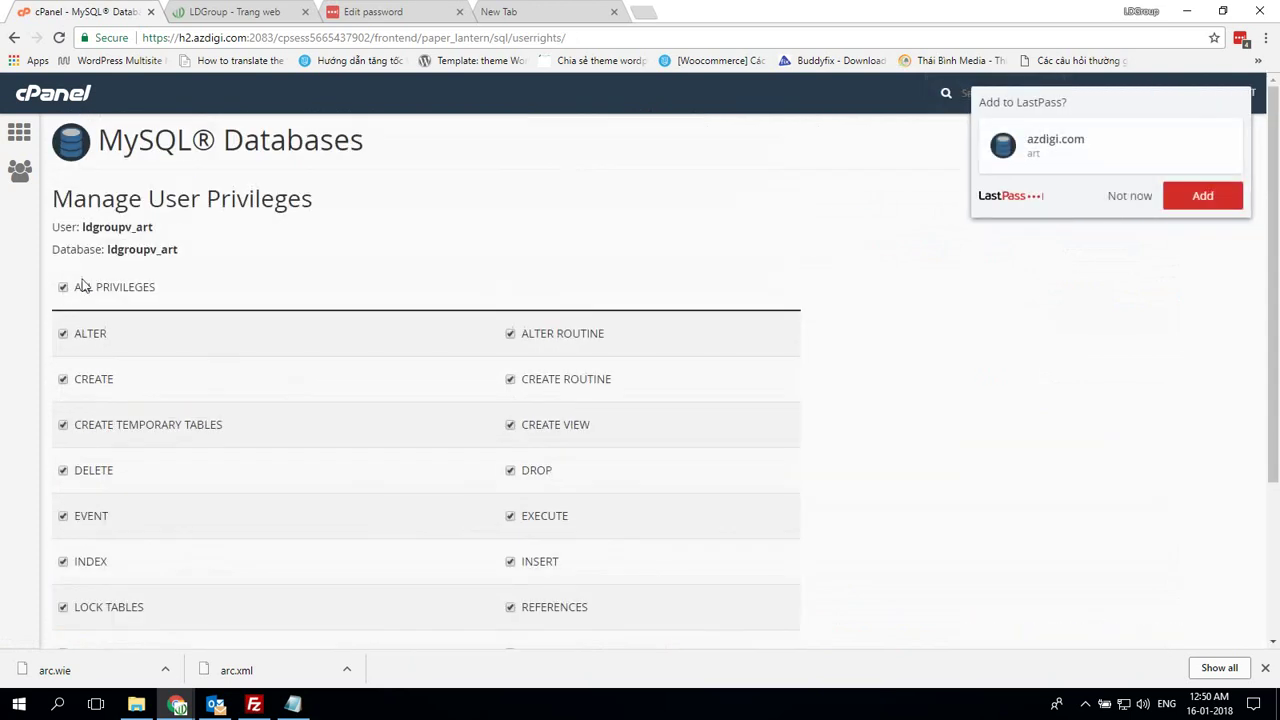
scroll(120, 300, down, 2)
click(112, 528)
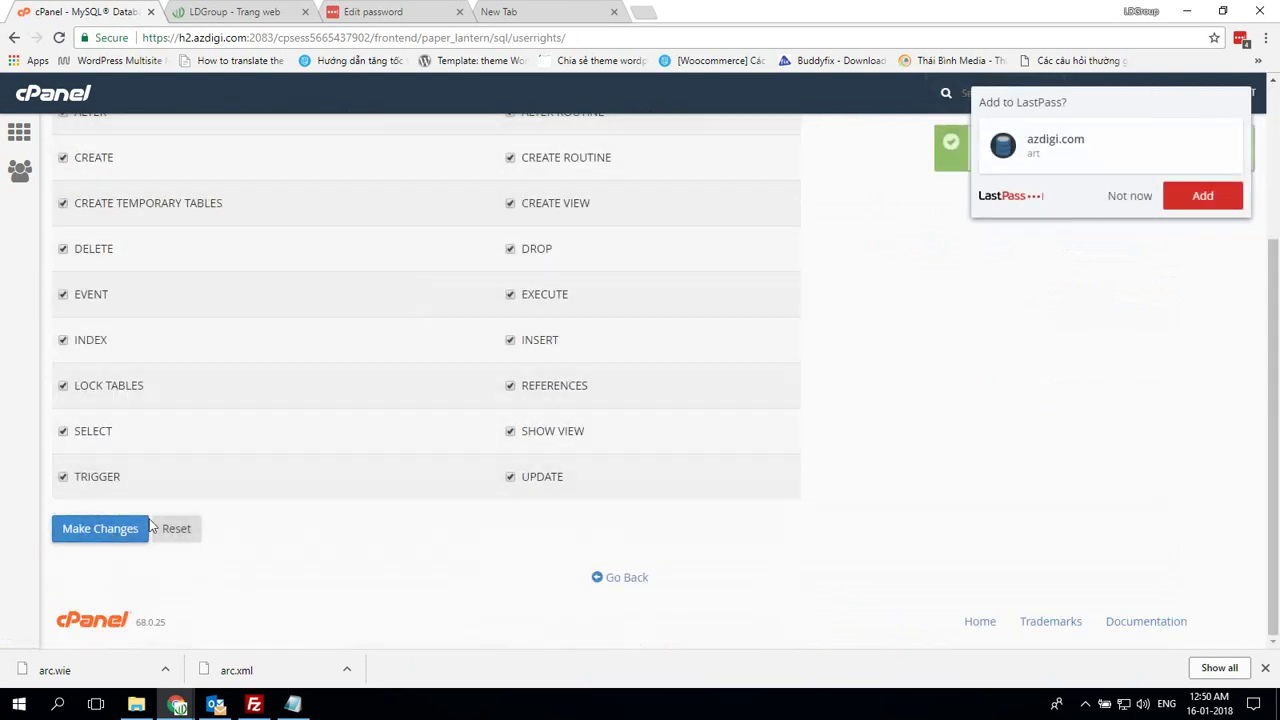
scroll(645, 260, up, 2)
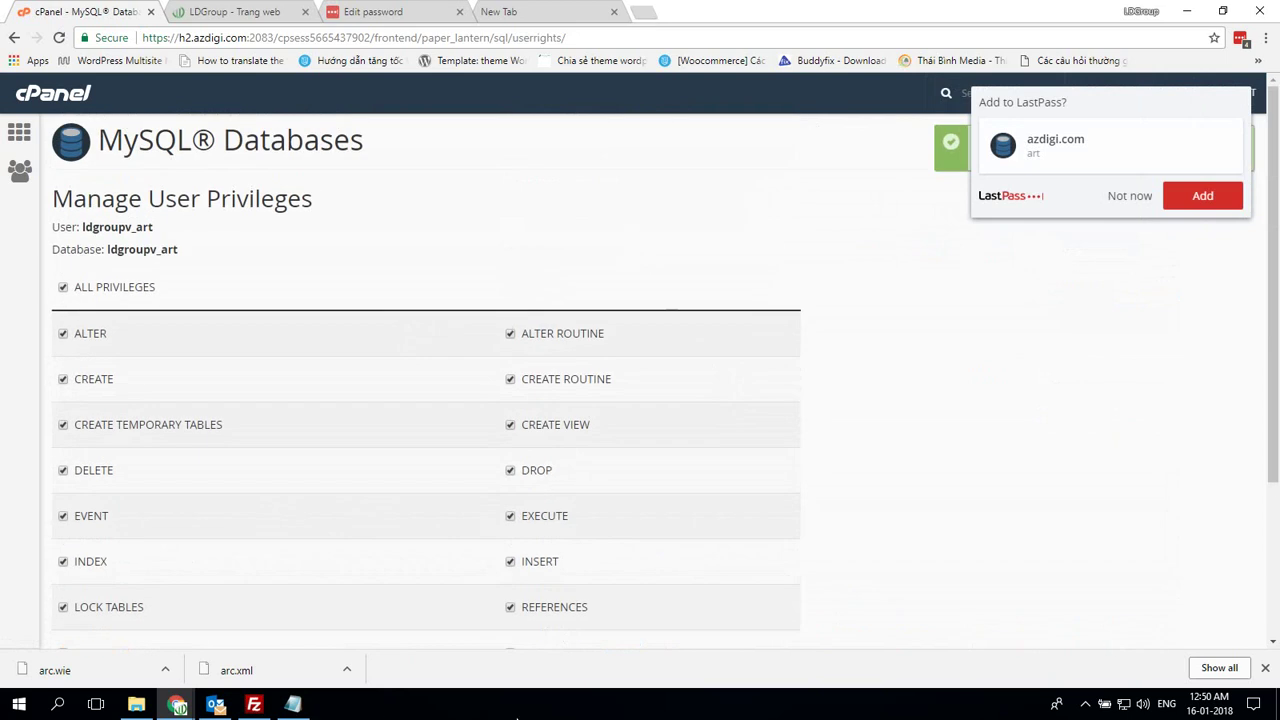
Check the task notes and enter art.ldgroup.vn in a new browser tab
click(293, 704)
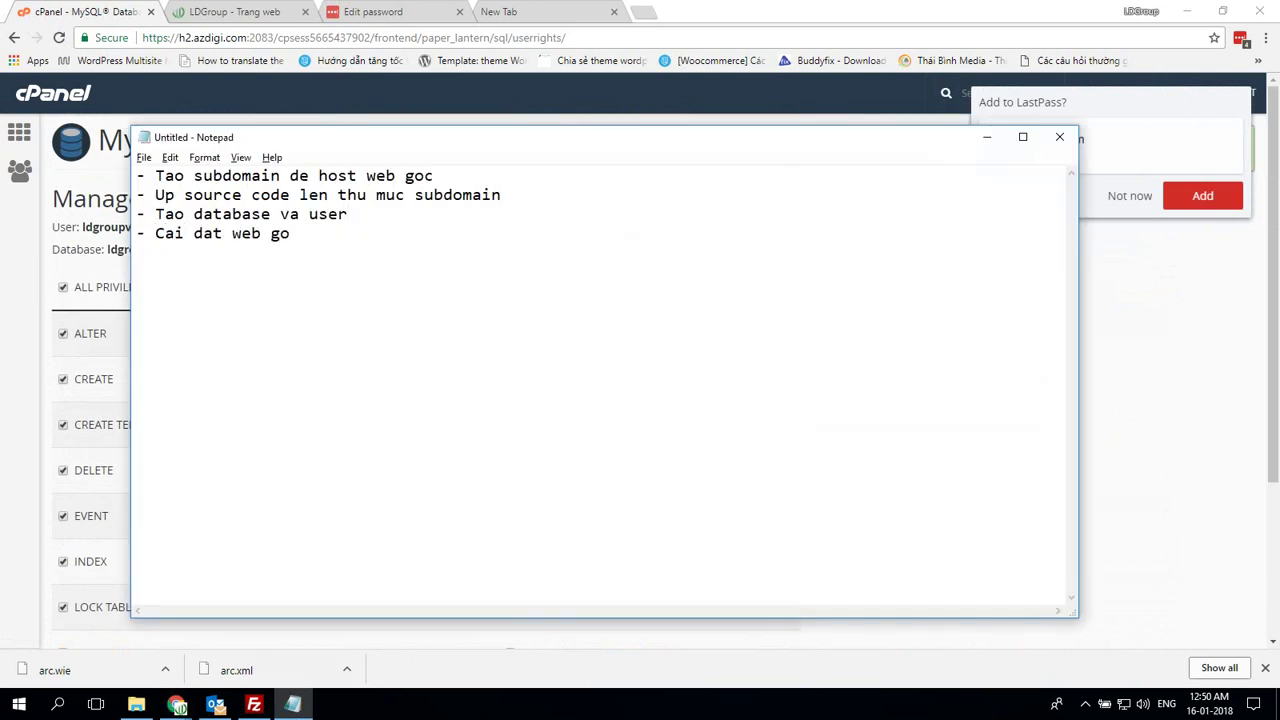
click(643, 11)
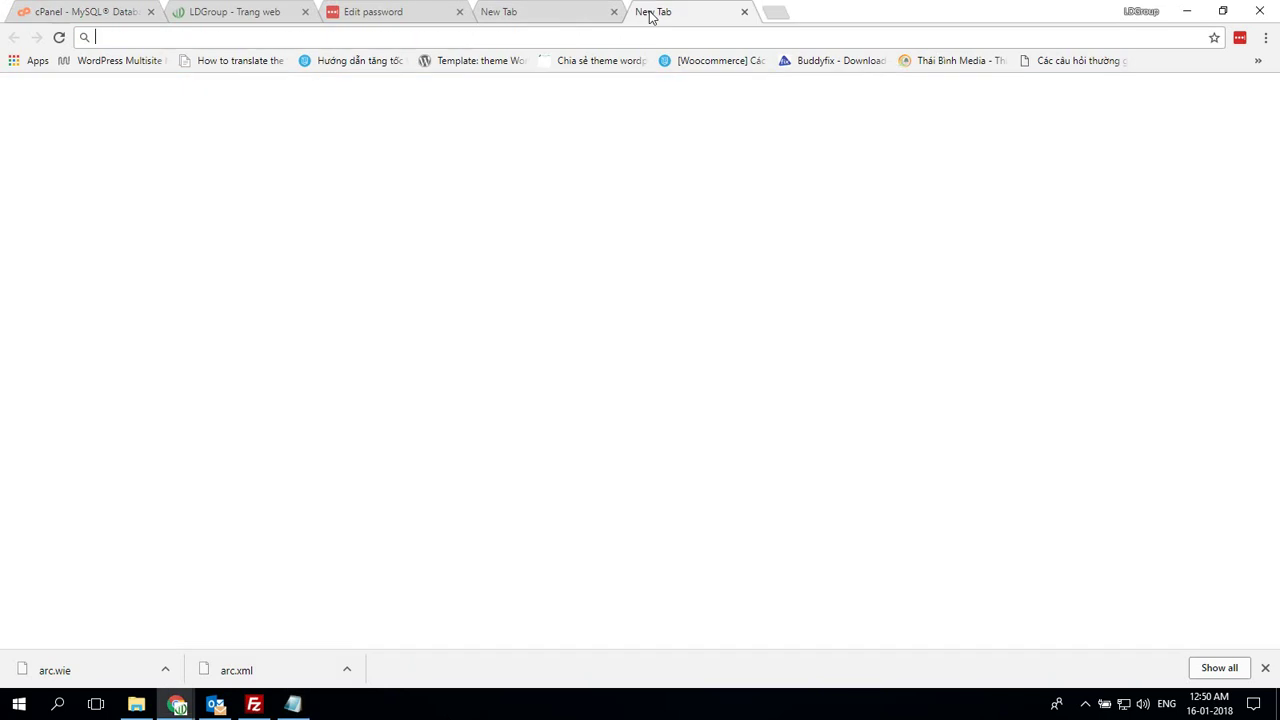
text(art.ldgroup.vn)
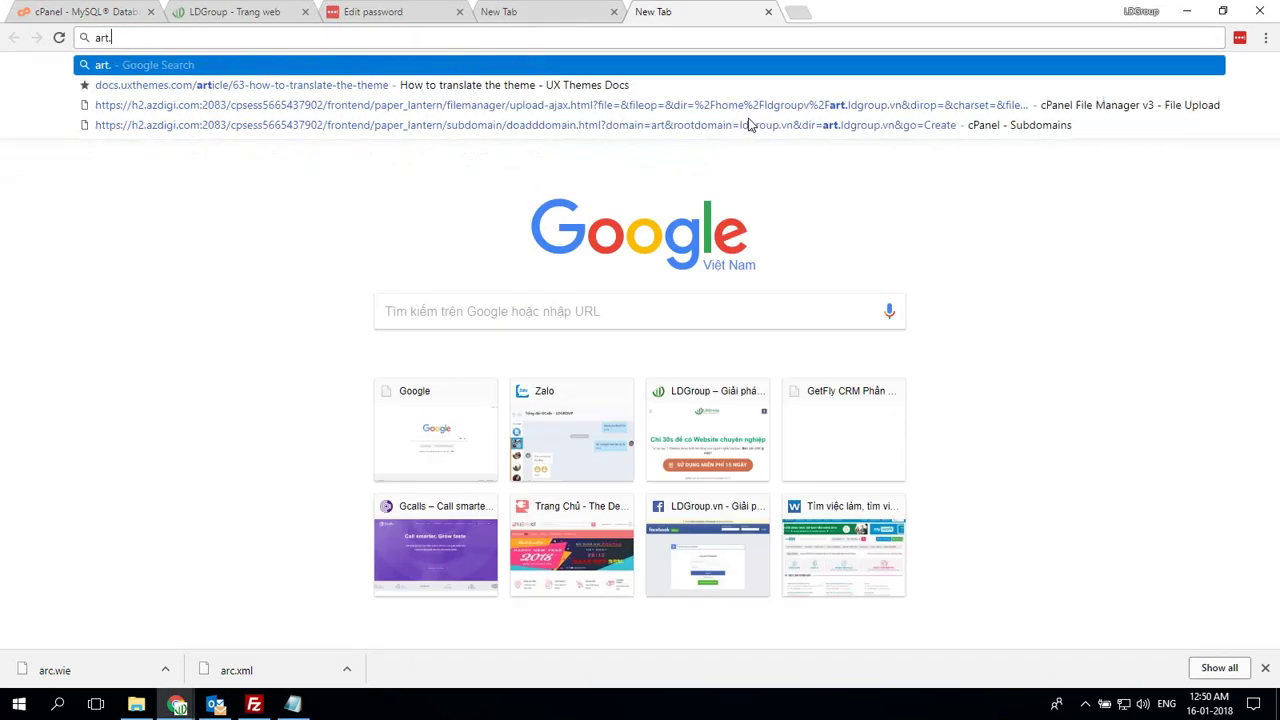
Load art.ldgroup.vn/installer.php, accept the terms and run the deployment step
key(Return)
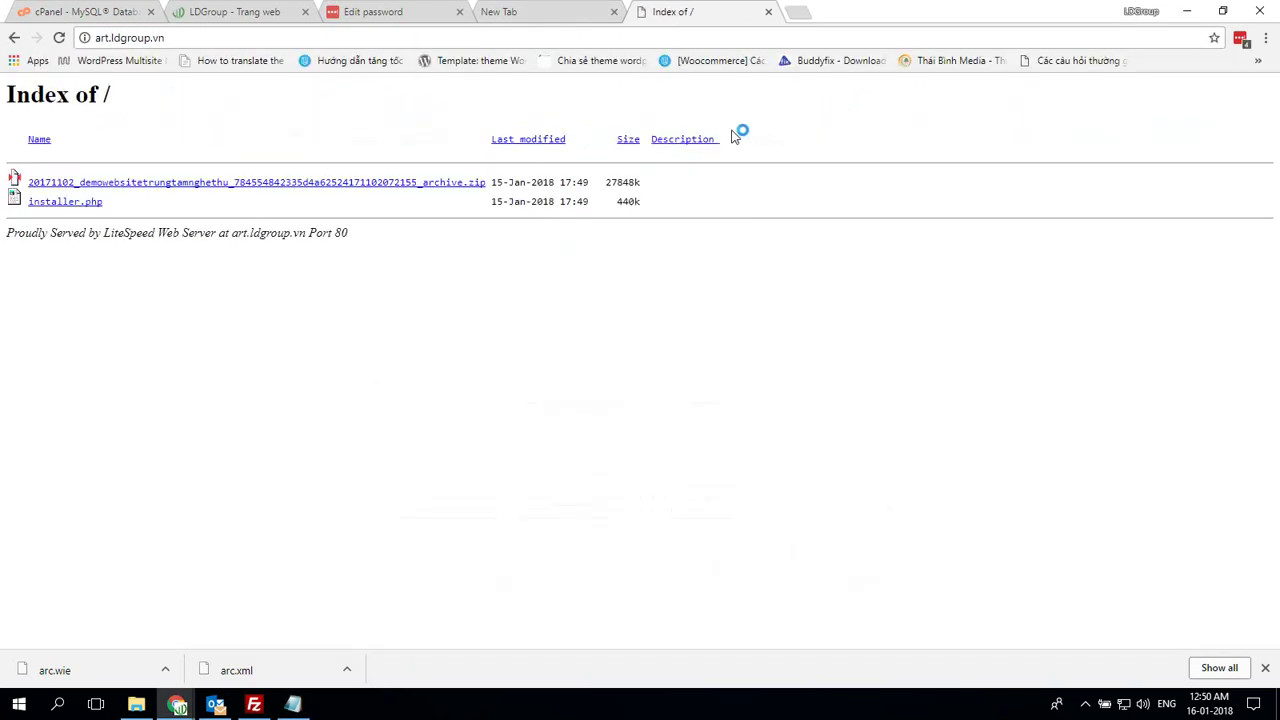
click(88, 202)
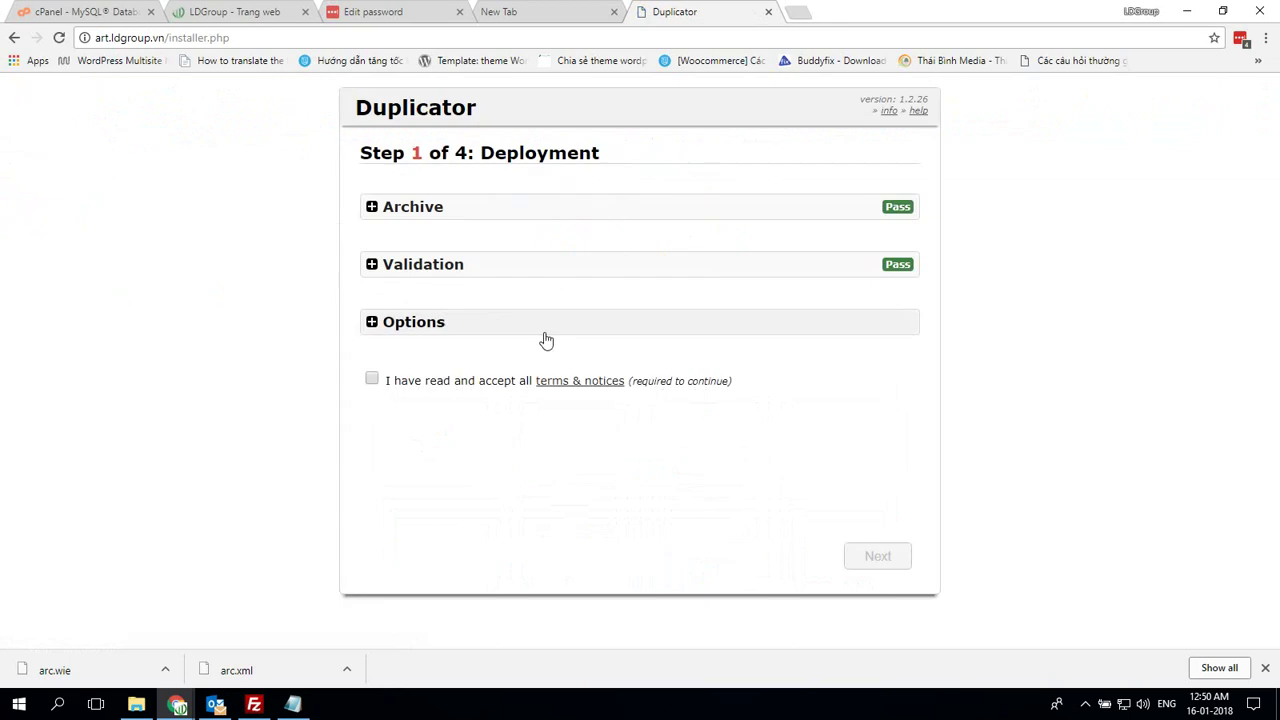
click(371, 379)
click(865, 556)
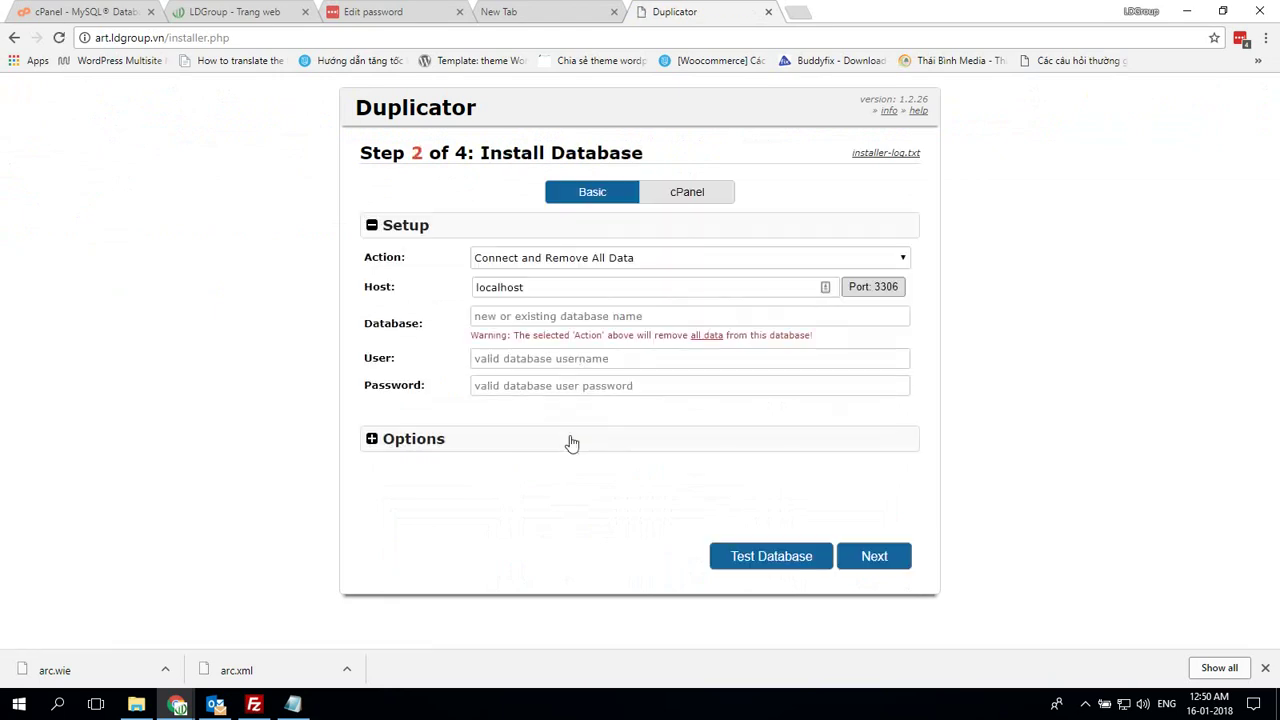
Enter ldgroupv_art as database name and user, and paste the saved password
click(551, 324)
click(551, 337)
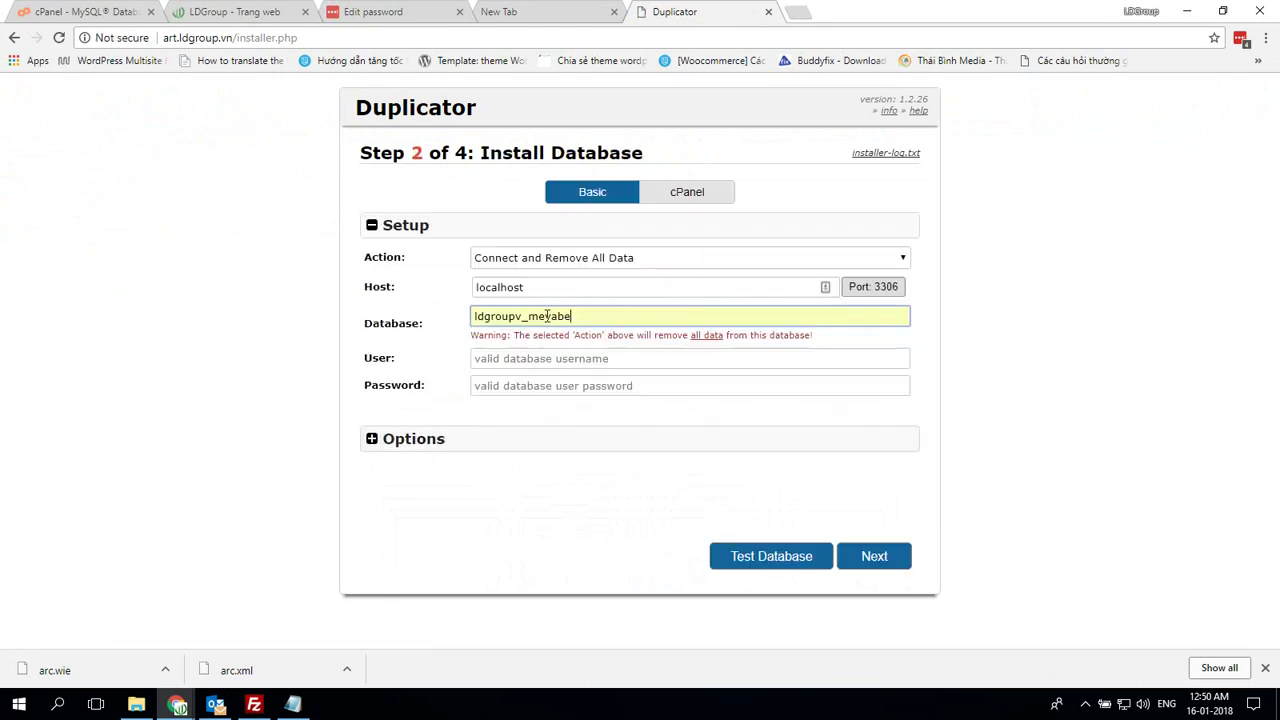
key(BackSpace)
key(BackSpace)
key(BackSpace)
key(BackSpace)
key(BackSpace)
key(BackSpace)
text(art)
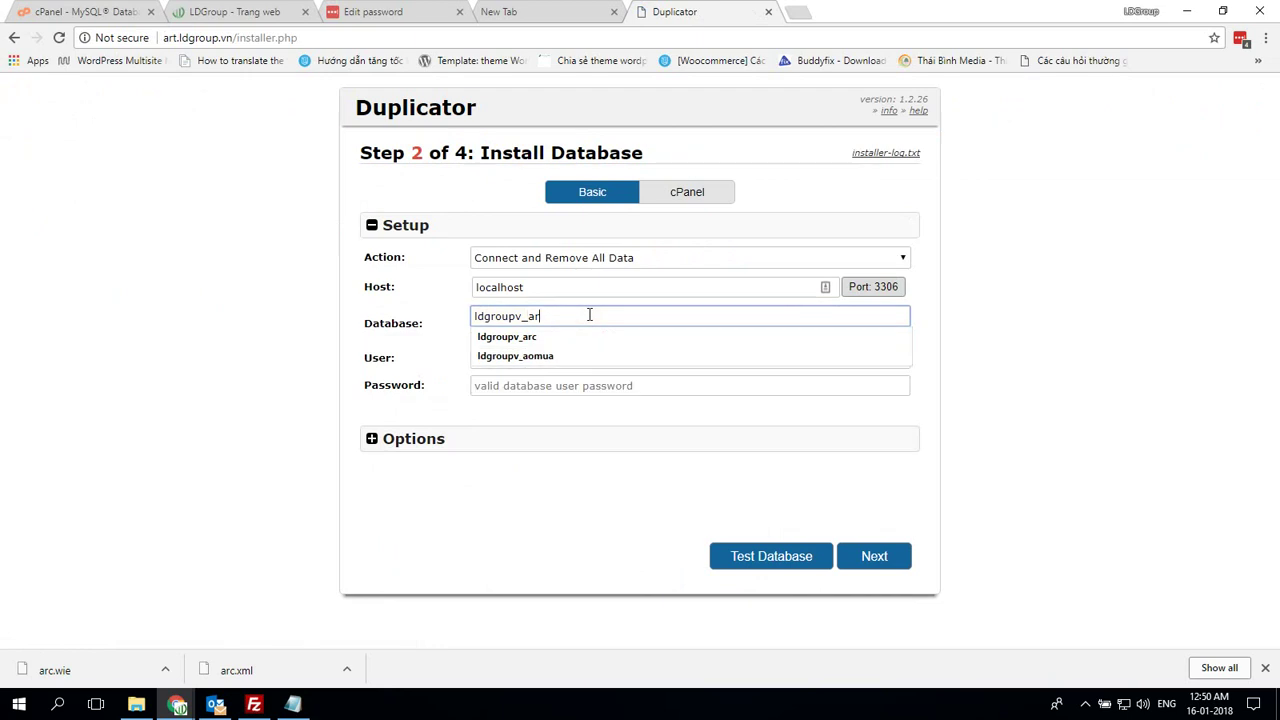
key(ctrl+a)
click(560, 360)
key(ctrl+v)
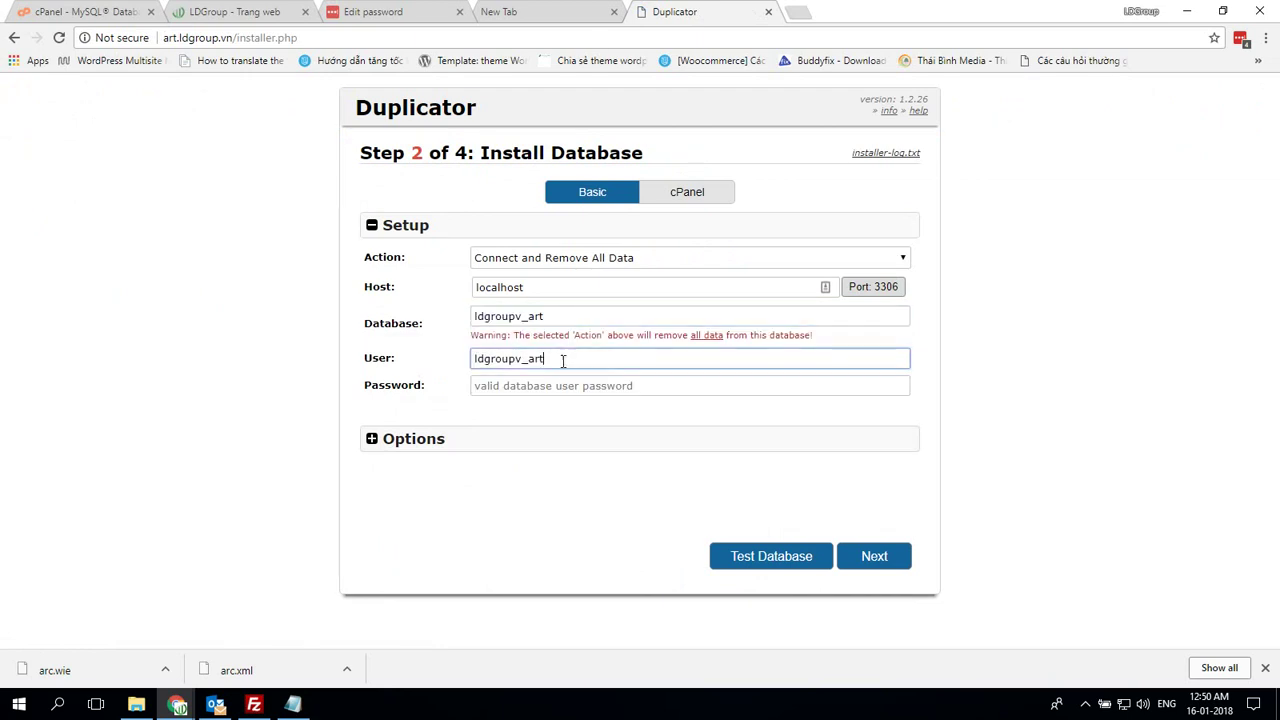
click(560, 11)
key(ctrl+a)
key(ctrl+c)
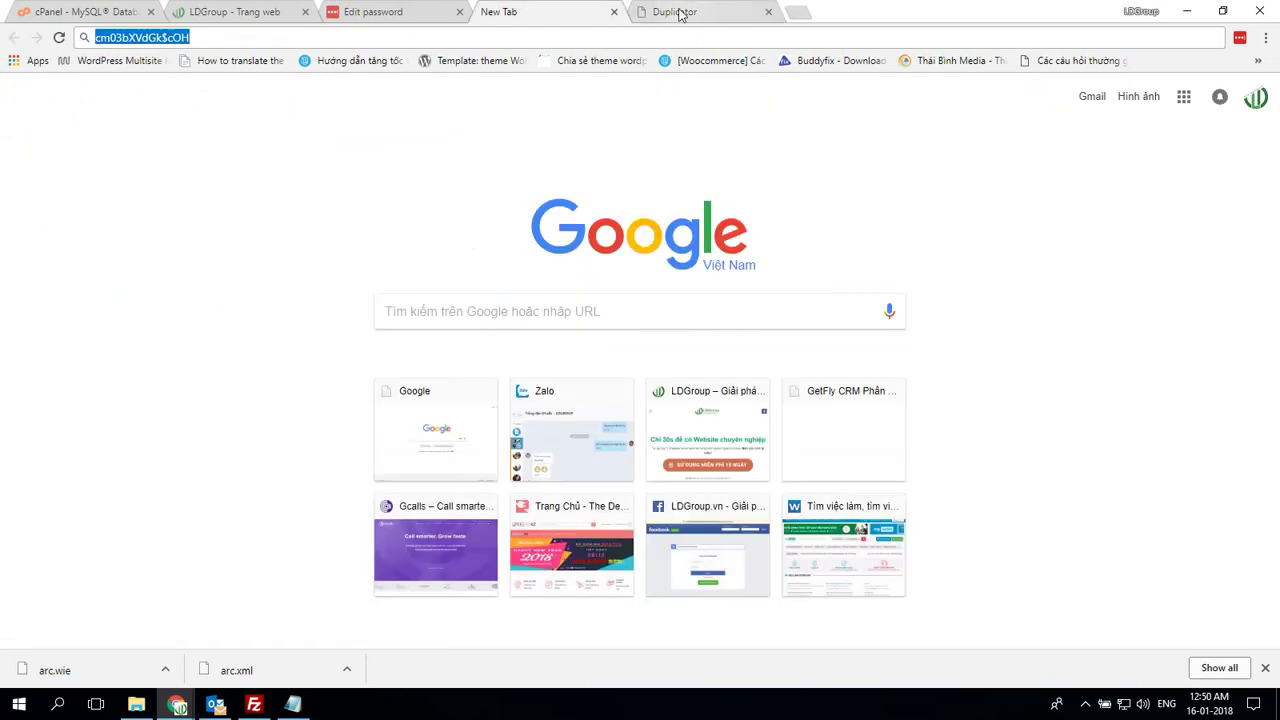
click(675, 11)
click(560, 385)
key(ctrl+v)
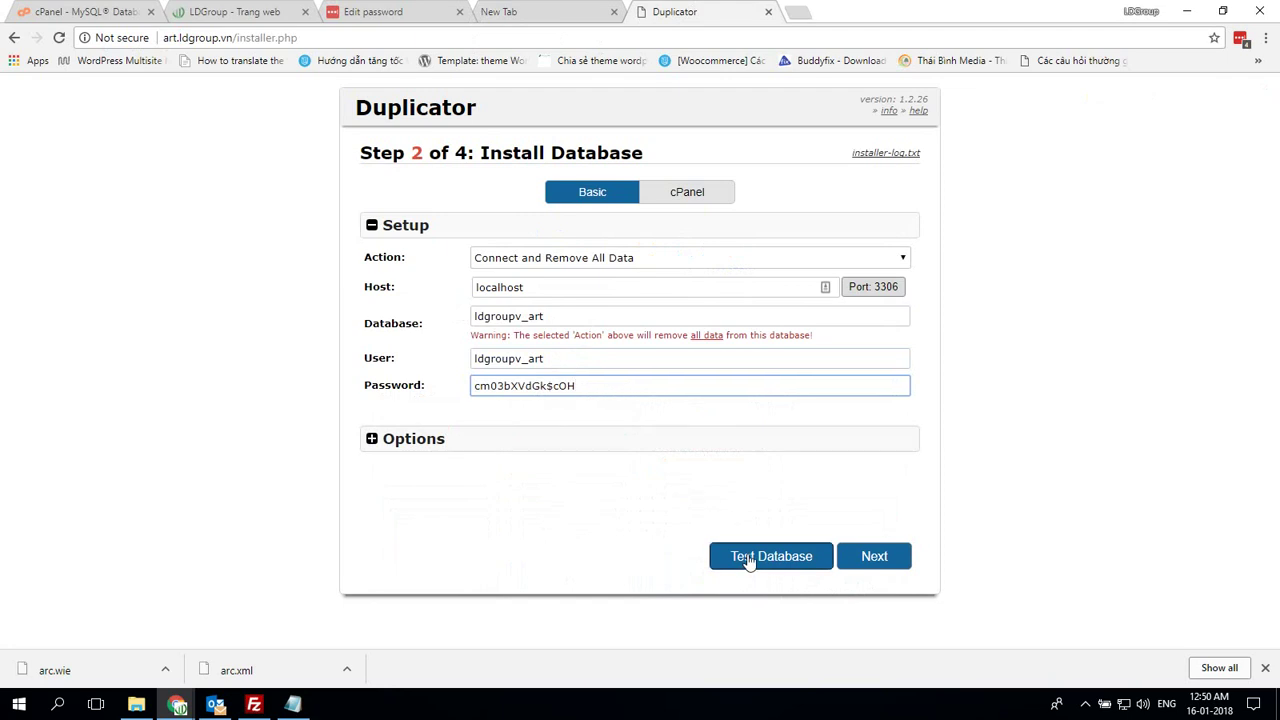
Test the database connection, then confirm installing the database
click(750, 556)
scroll(981, 551, down, 1)
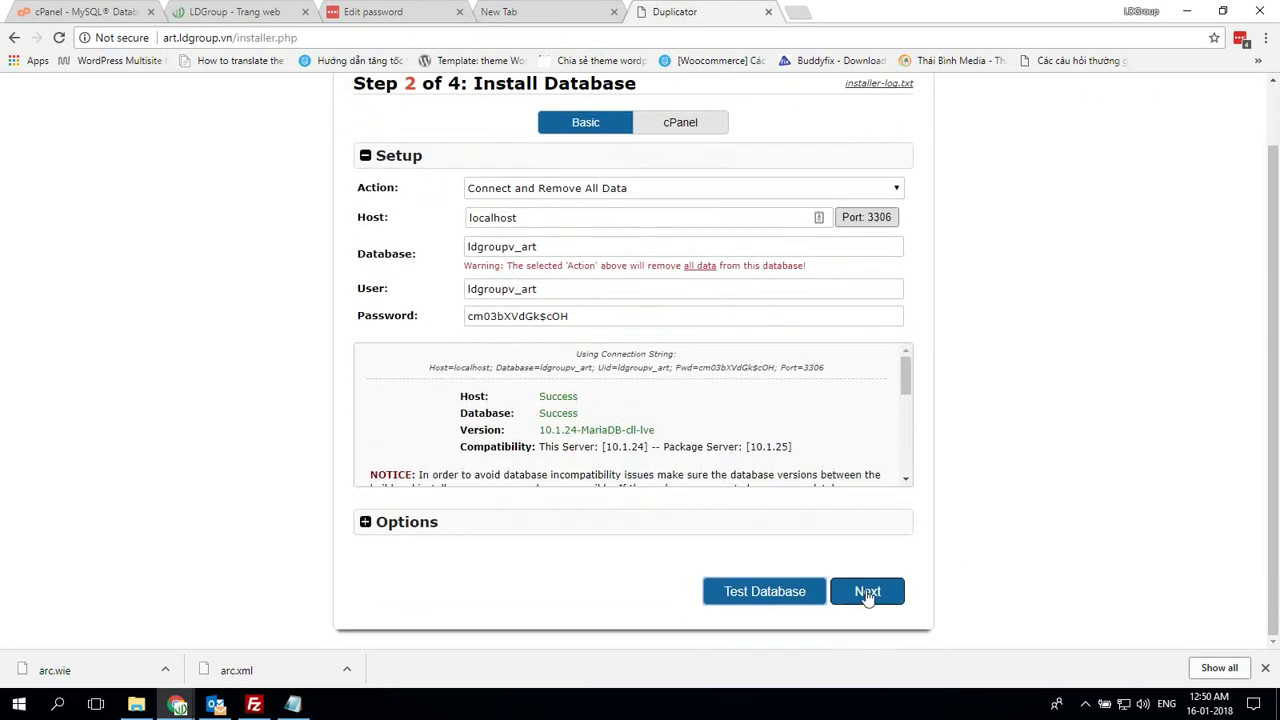
click(867, 591)
click(832, 408)
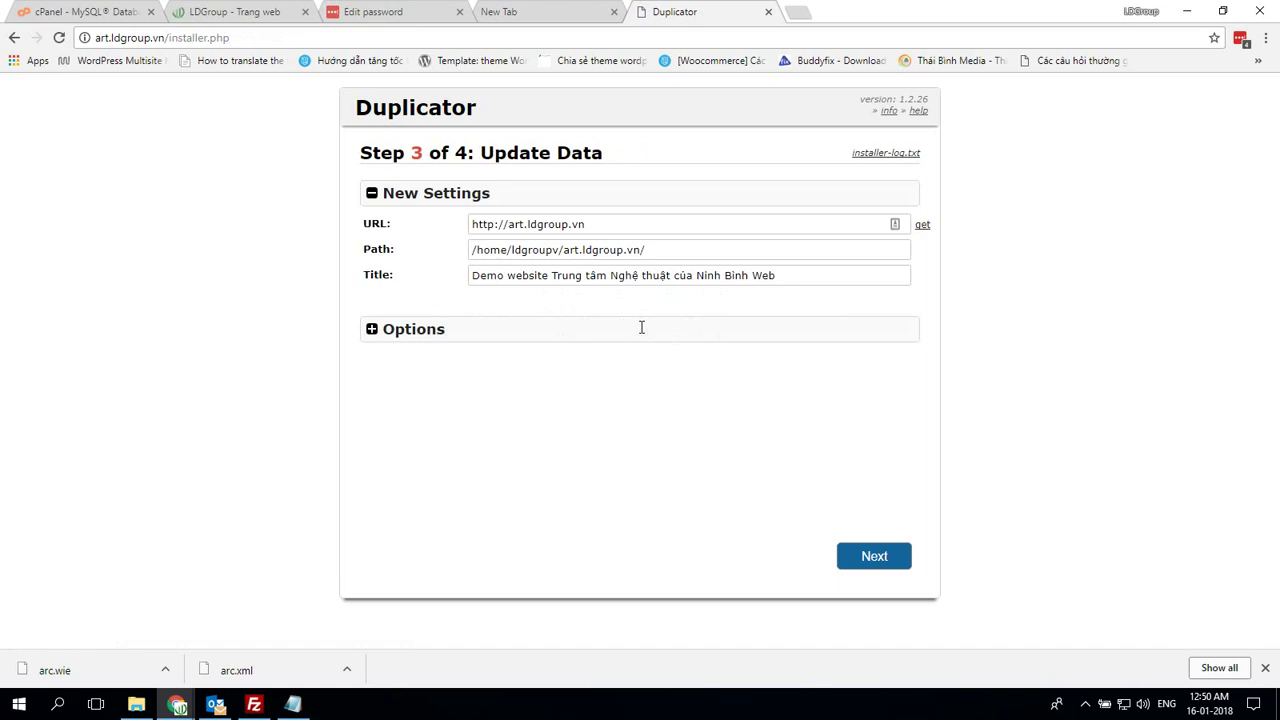
Set a new admin username and suggested password under Options, then run the data update
click(420, 333)
scroll(611, 400, down, 3)
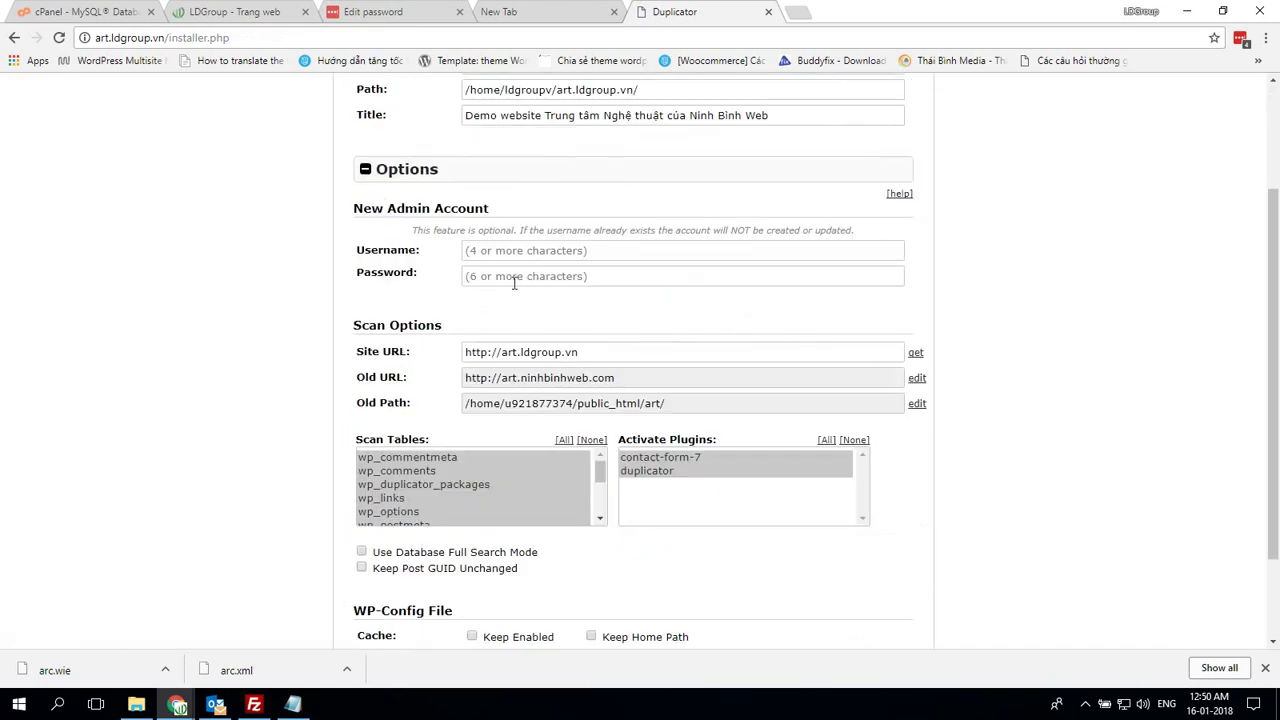
click(538, 254)
key(Tab)
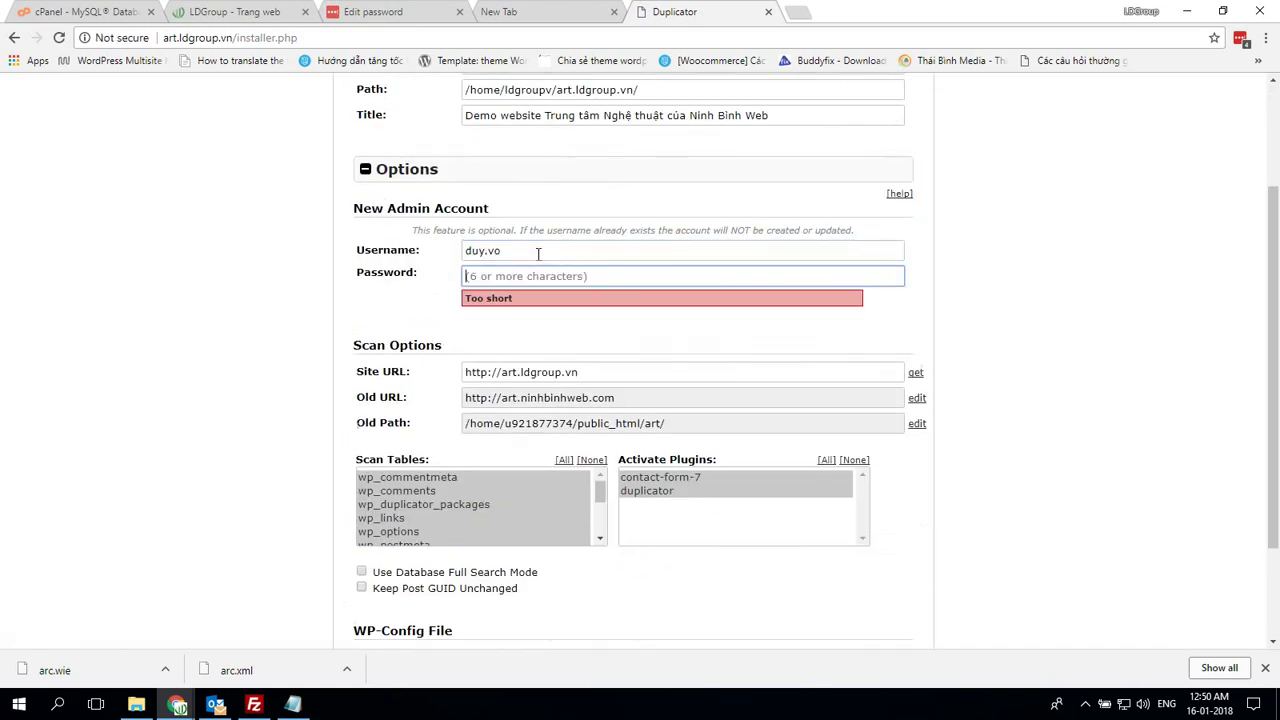
text(ar)
key(BackSpace)
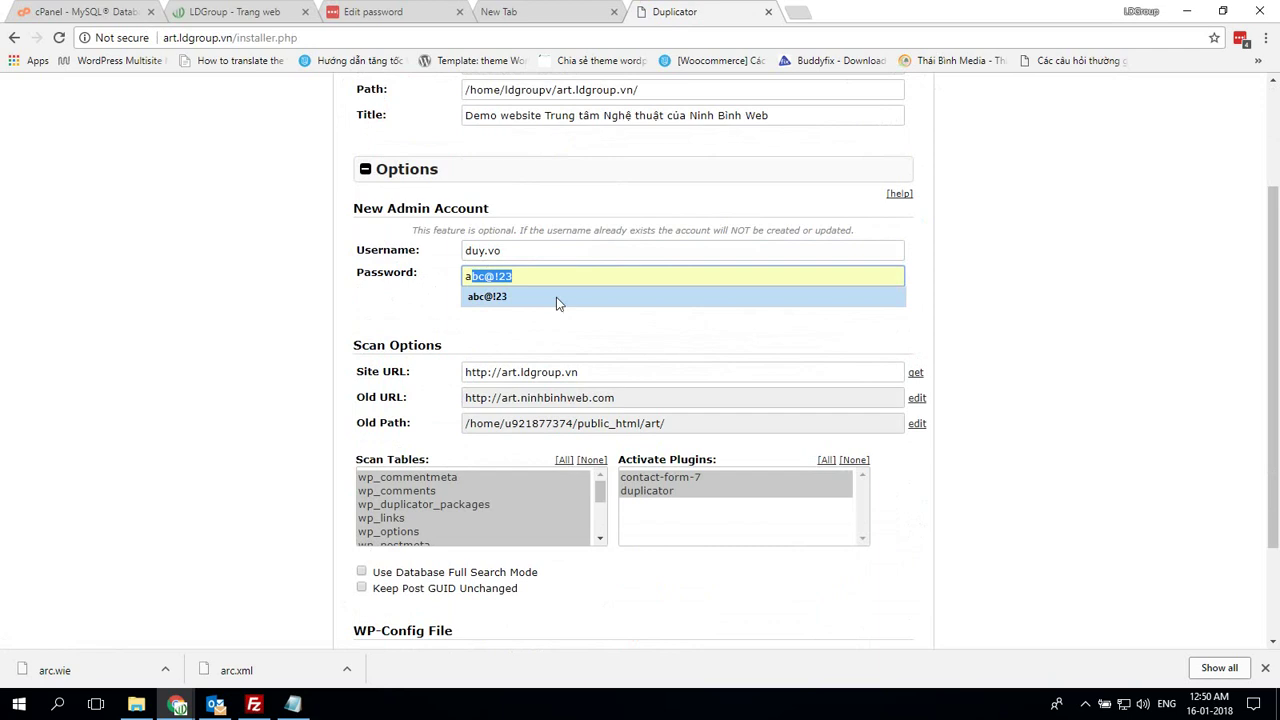
click(556, 297)
scroll(1002, 397, down, 3)
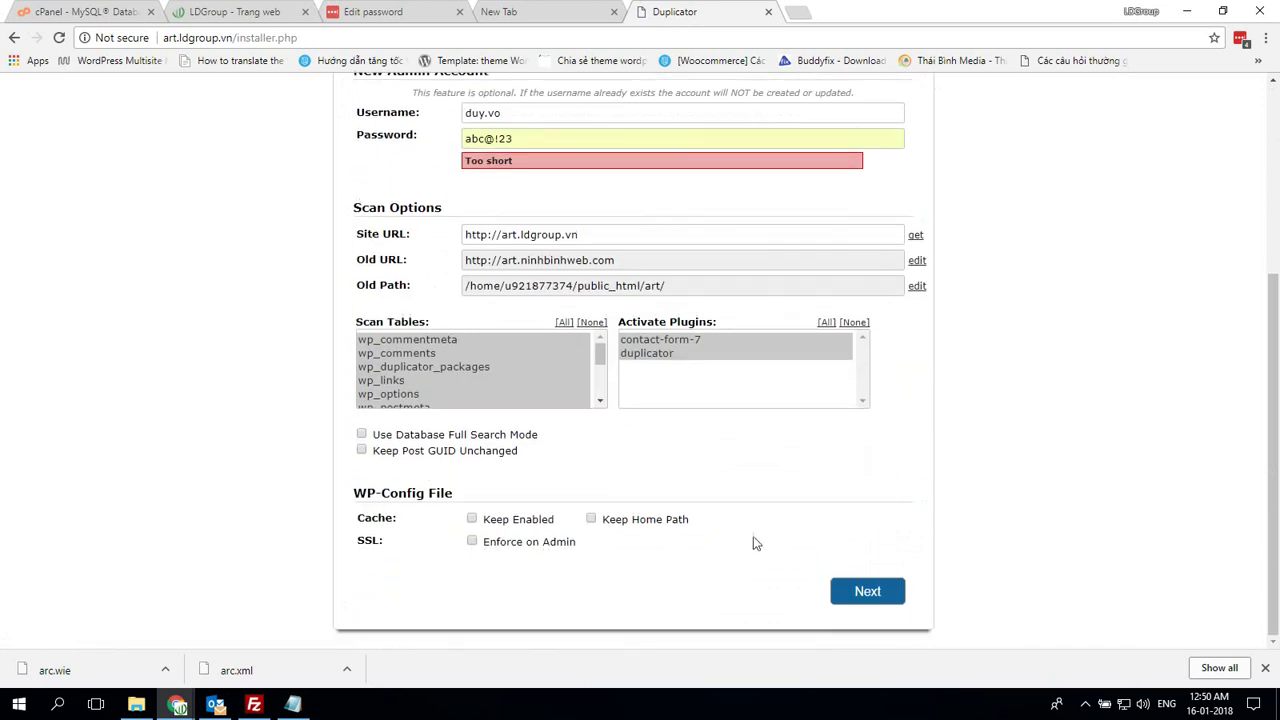
click(867, 591)
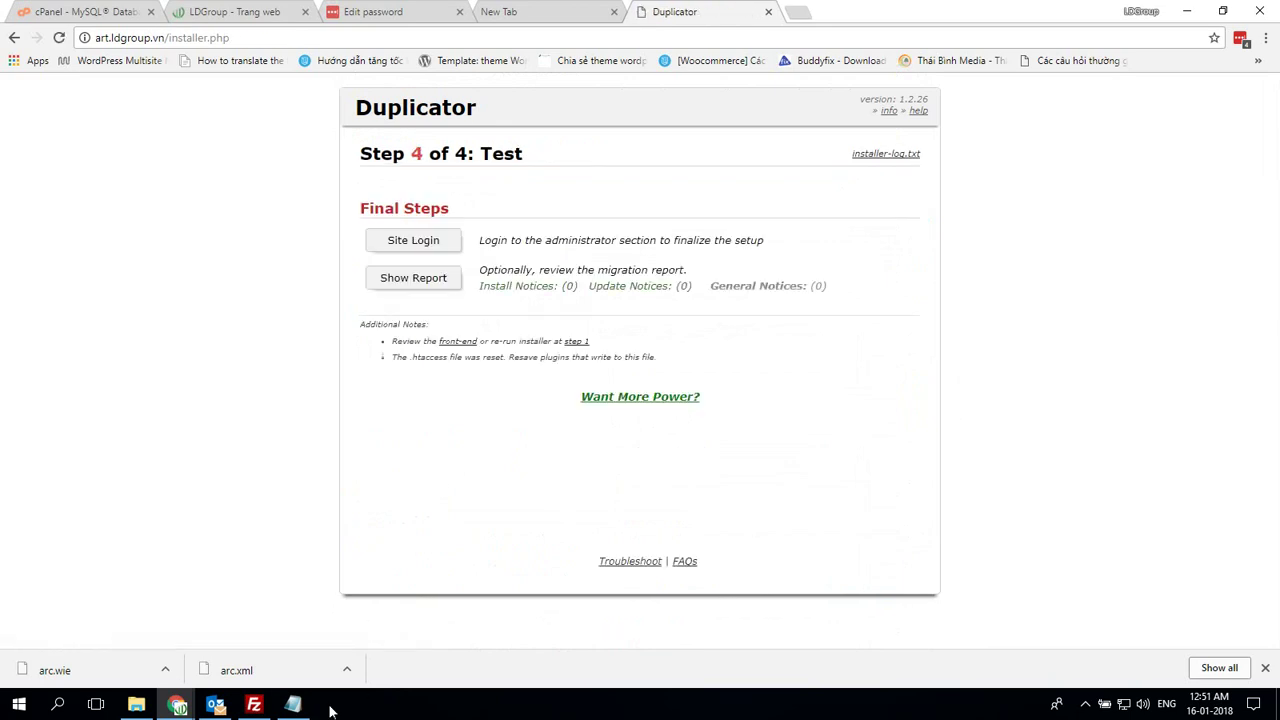
Sign in to the art.ldgroup.vn admin as the new admin with remember me ticked
click(293, 705)
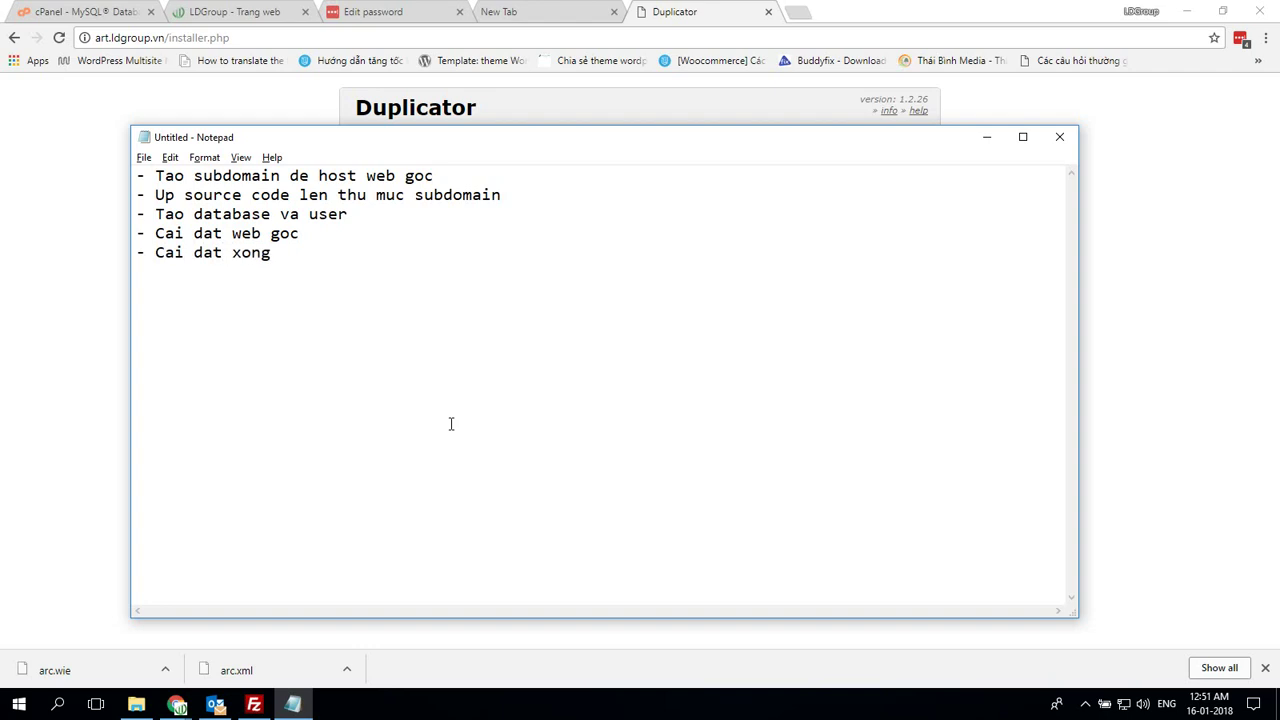
key(alt+Tab)
click(414, 242)
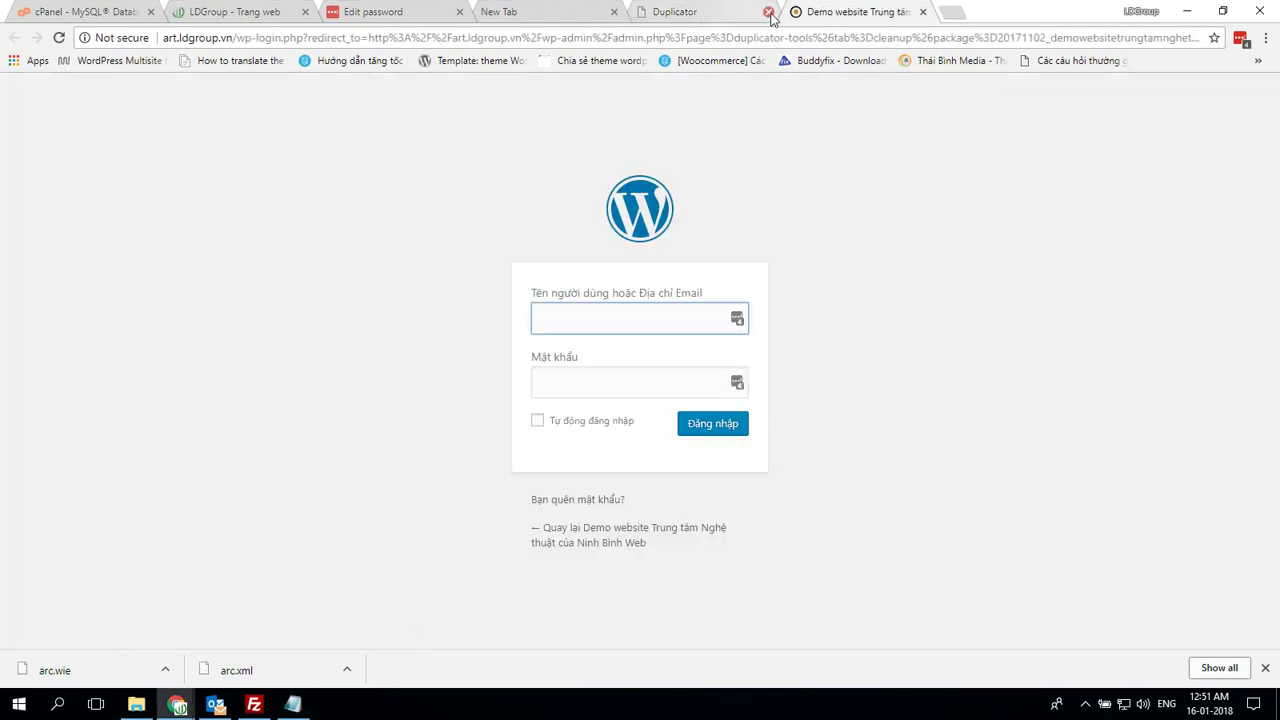
click(768, 11)
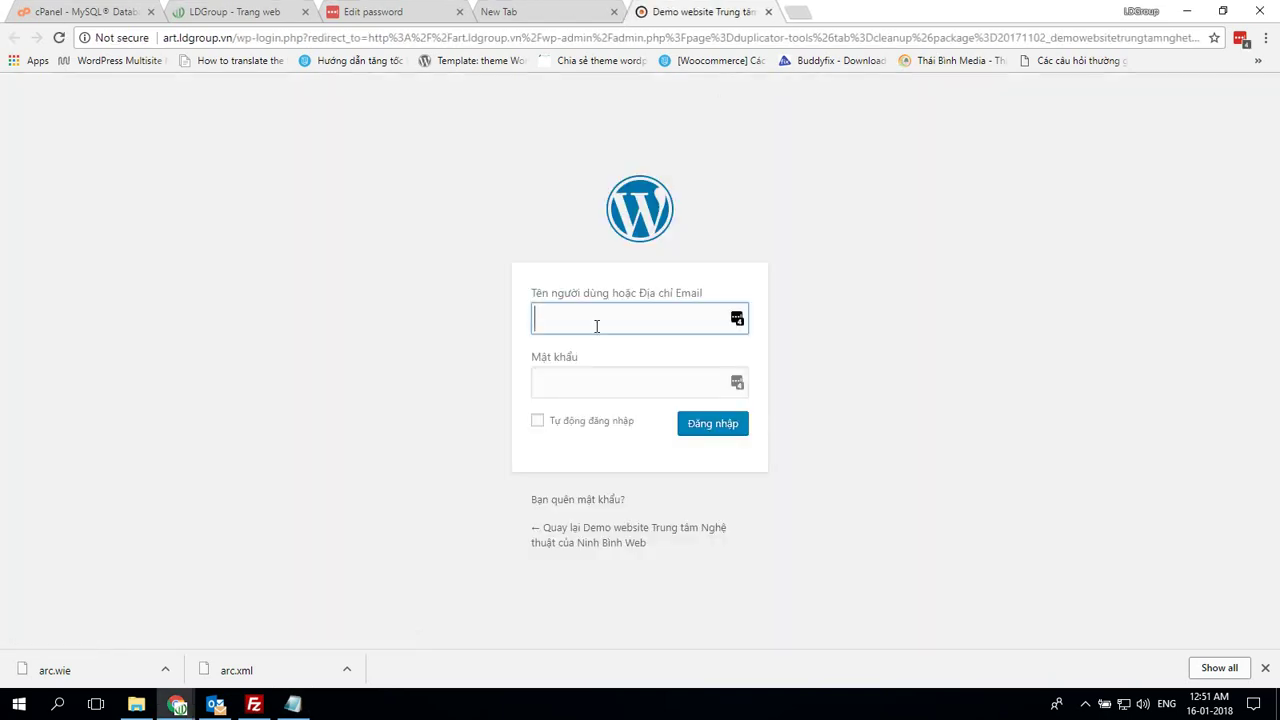
key(Tab)
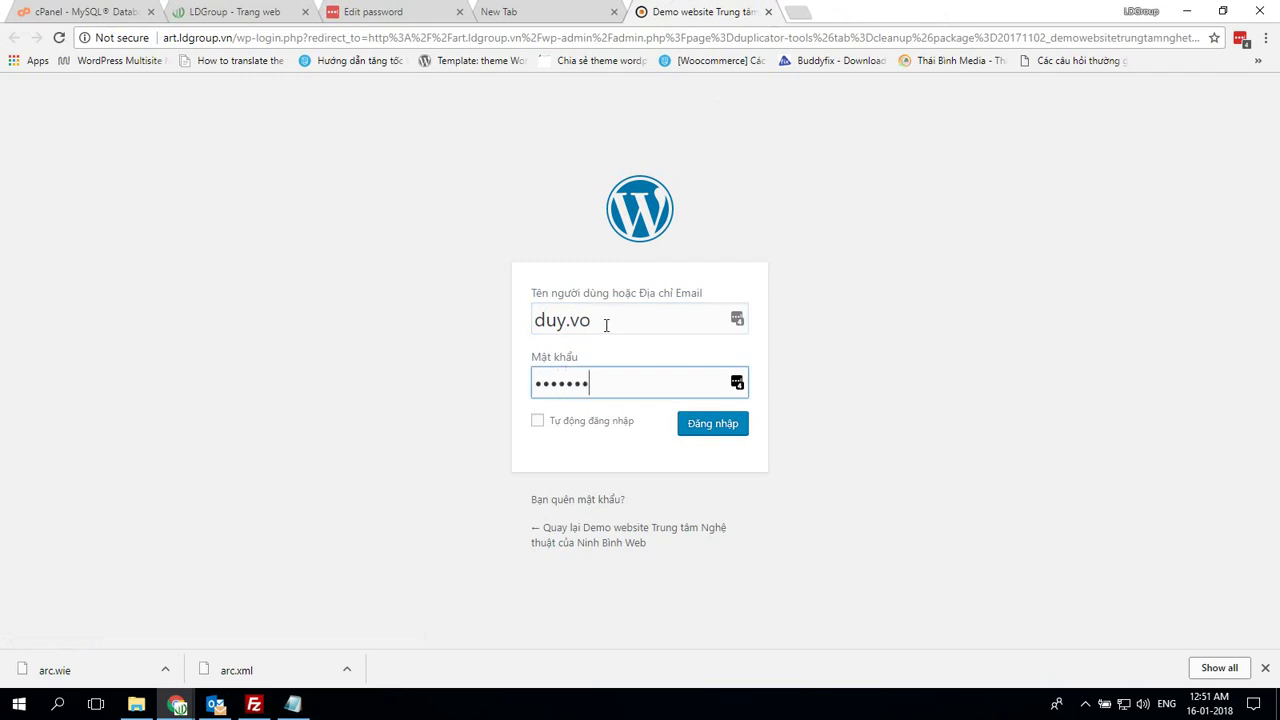
click(537, 422)
click(706, 424)
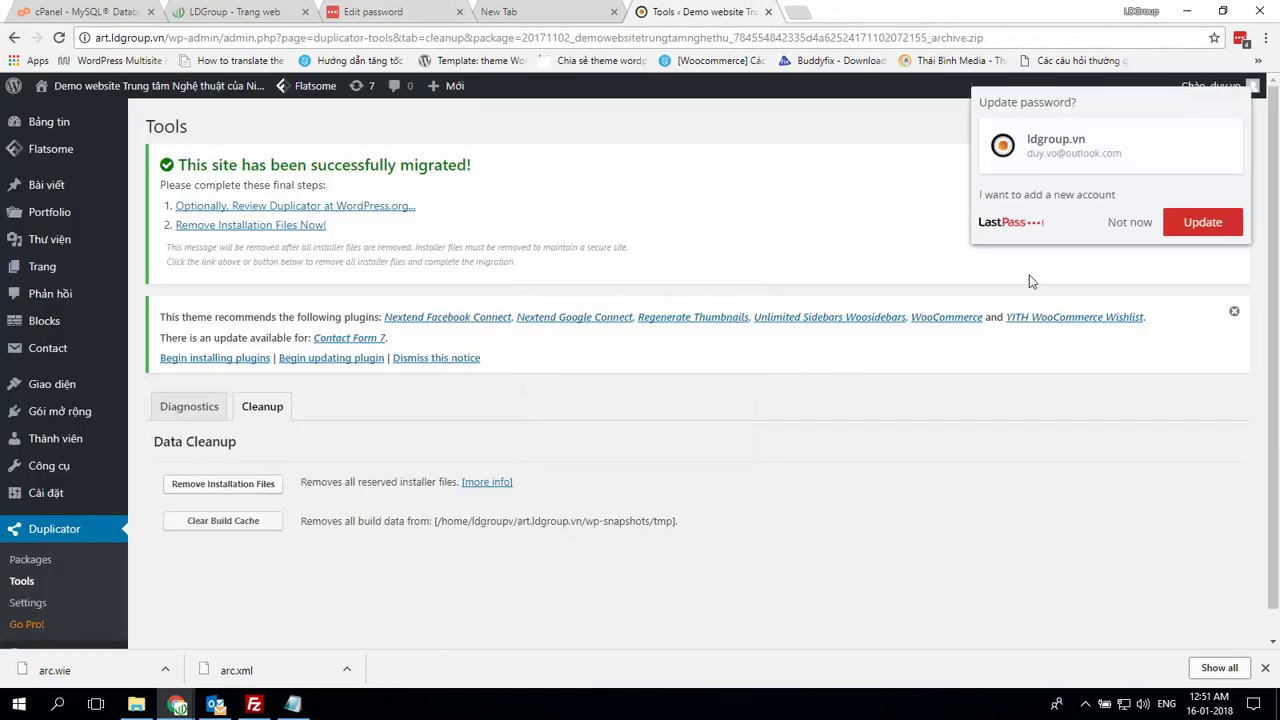
Dismiss the save-password prompt, delete leftover installer files and clear Duplicator's build cache
click(1133, 221)
click(247, 484)
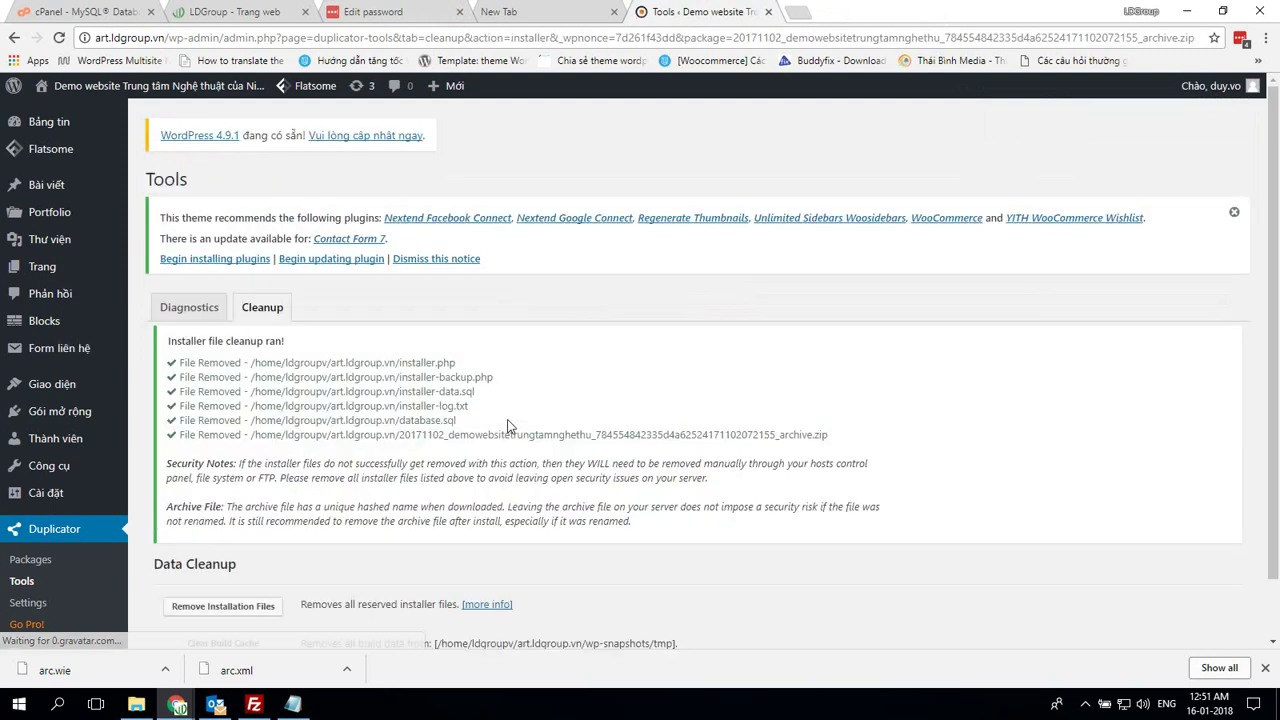
scroll(325, 512, down, 1)
click(271, 580)
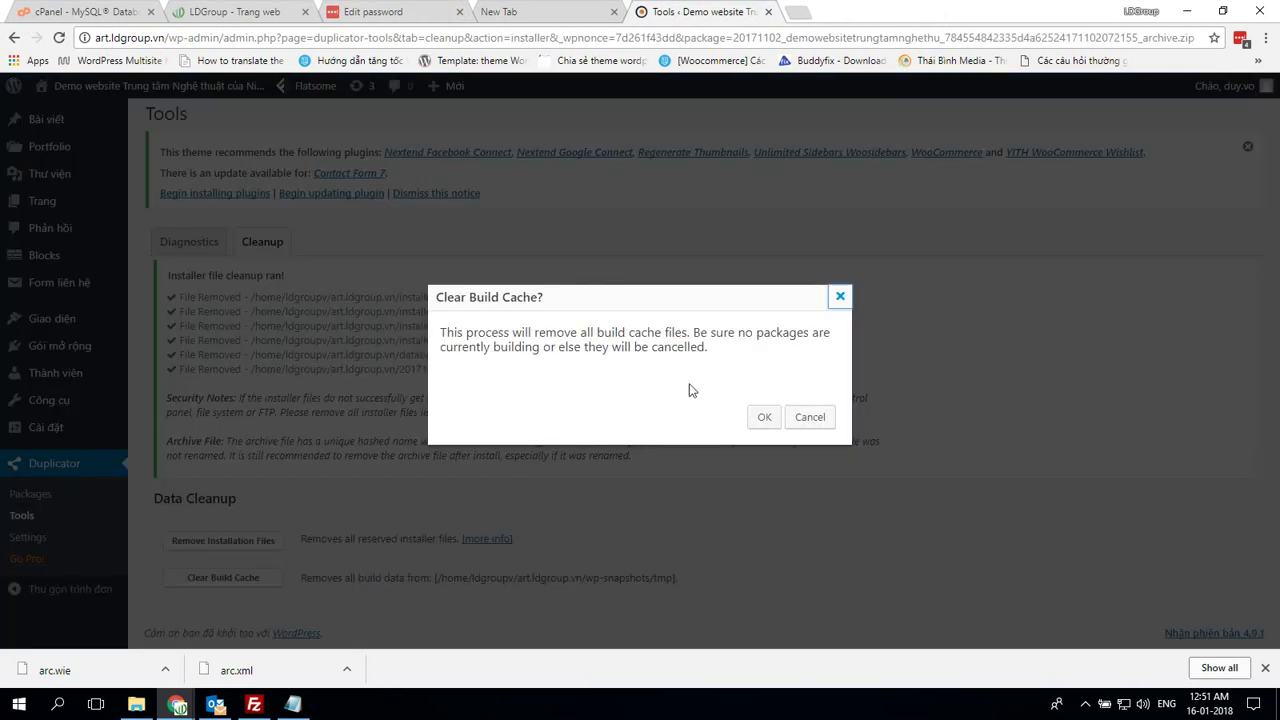
click(762, 419)
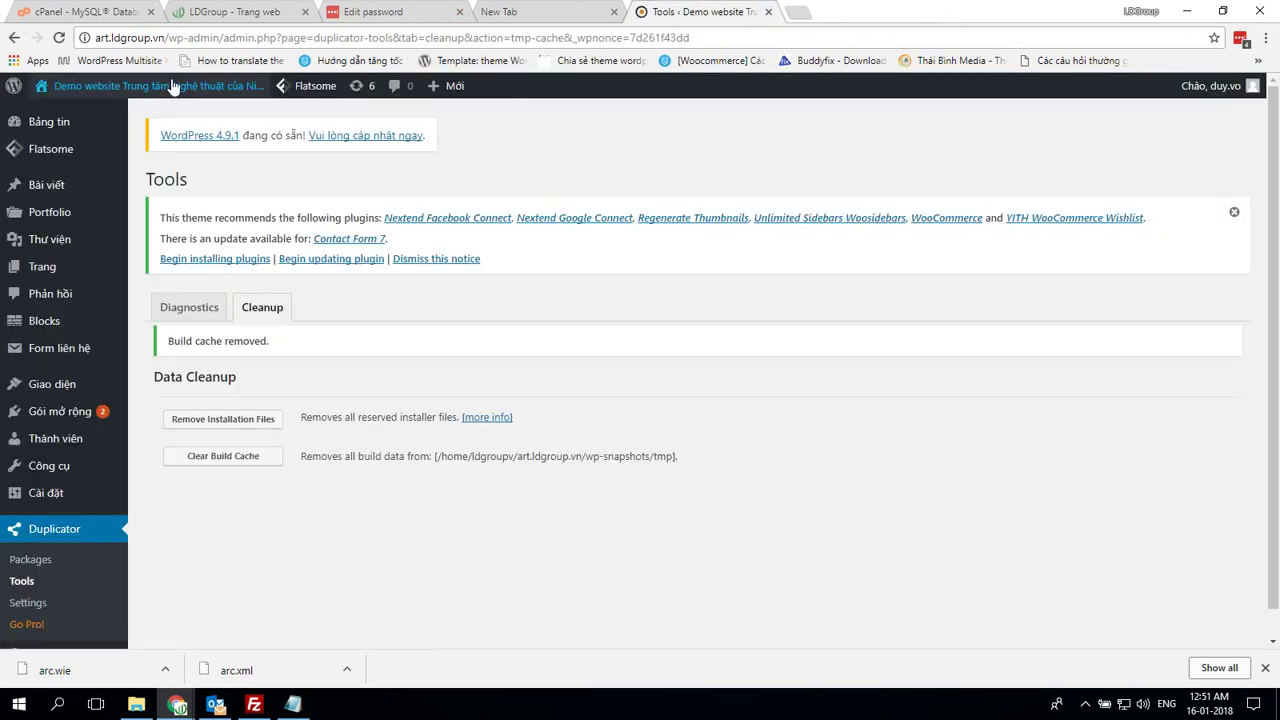
Open the live art.ldgroup.vn site in a new tab and scroll through its homepage
mouse_move(68, 88)
right_click(70, 121)
click(140, 126)
click(855, 12)
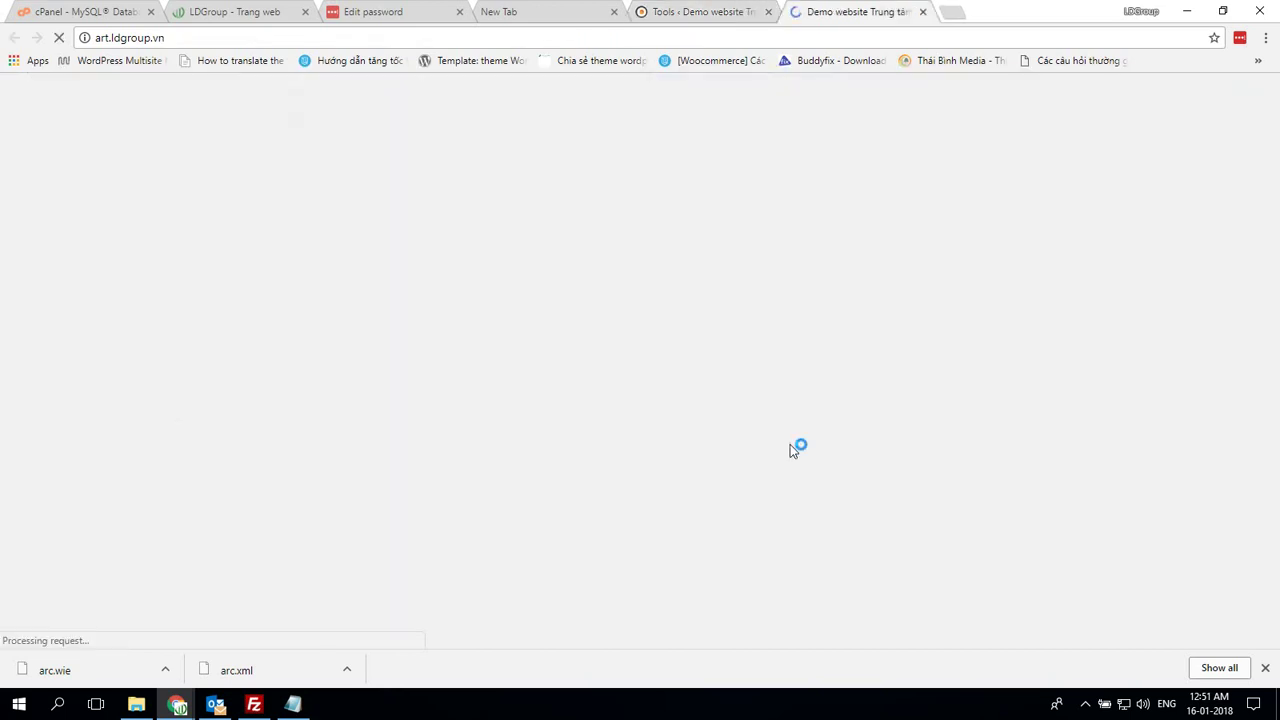
scroll(817, 434, down, 2)
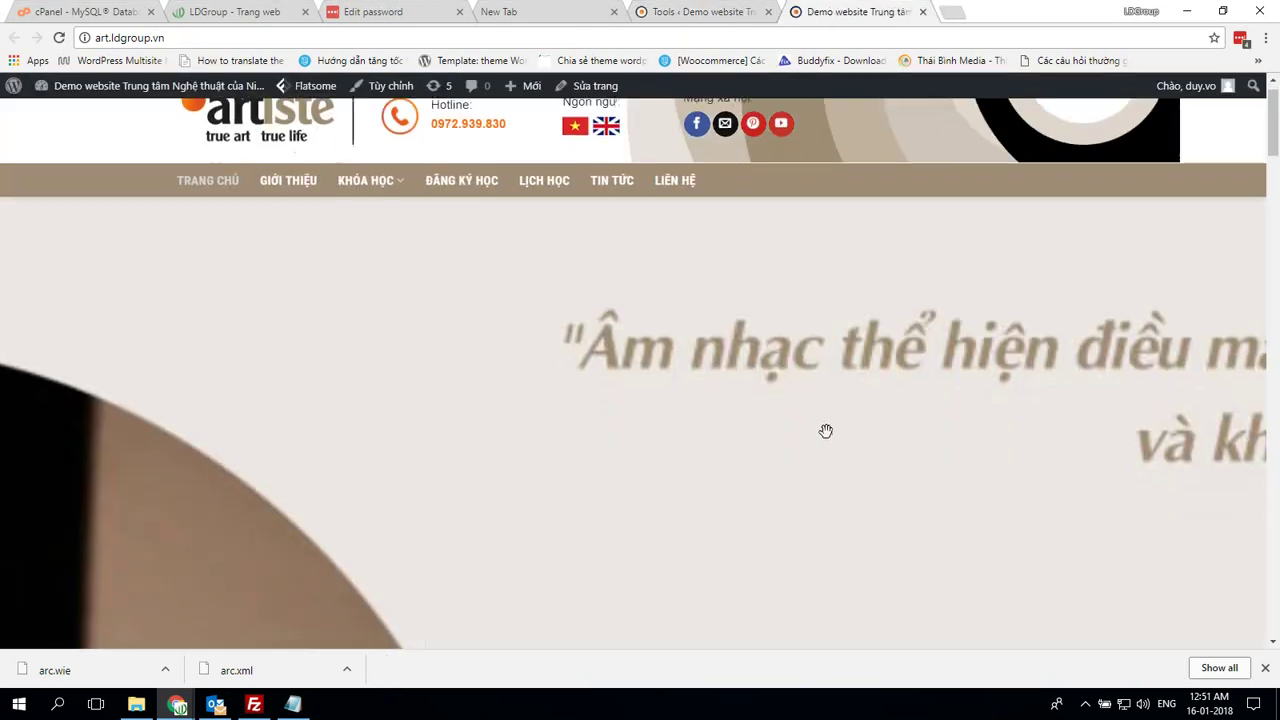
scroll(837, 392, down, 20)
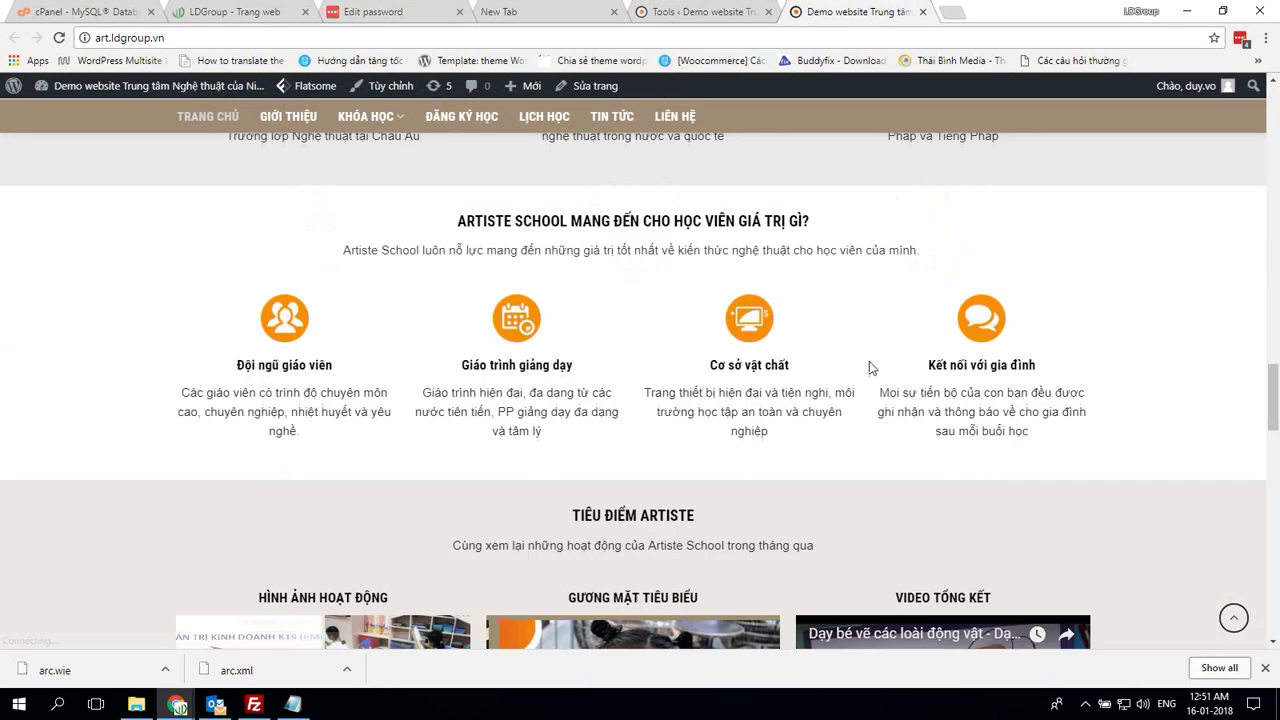
scroll(886, 363, down, 10)
scroll(917, 400, up, 16)
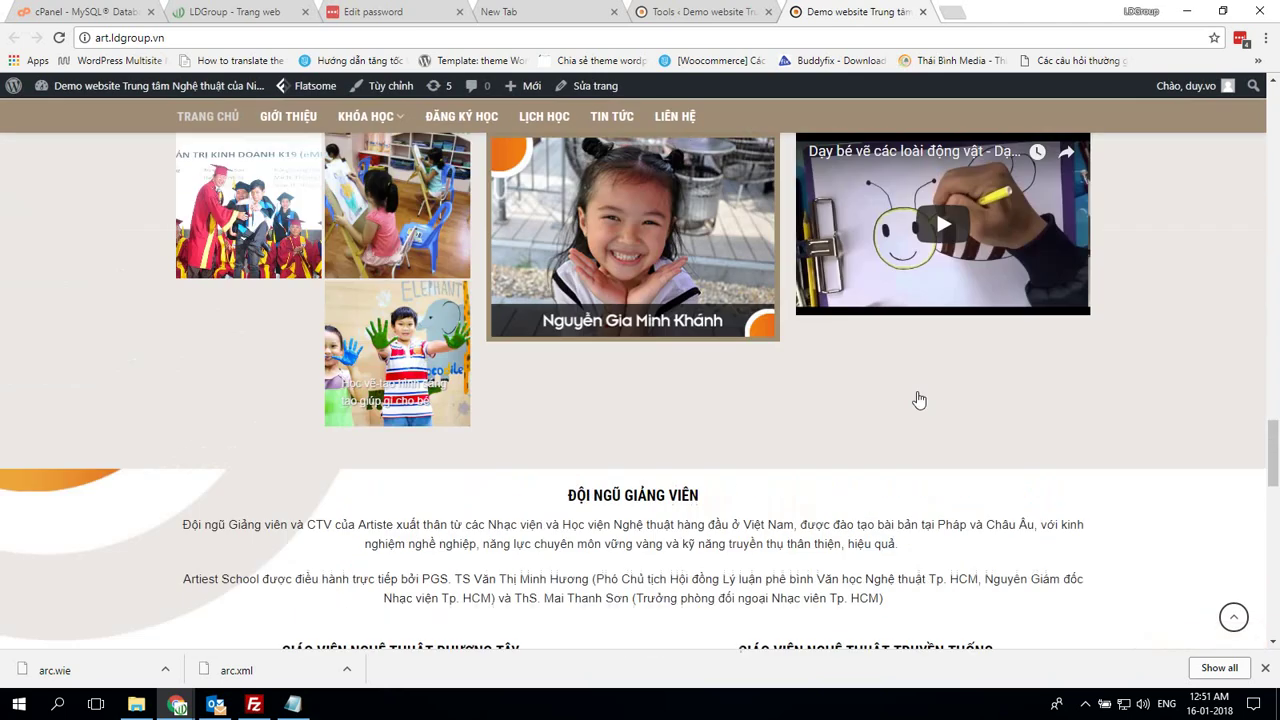
scroll(917, 386, up, 10)
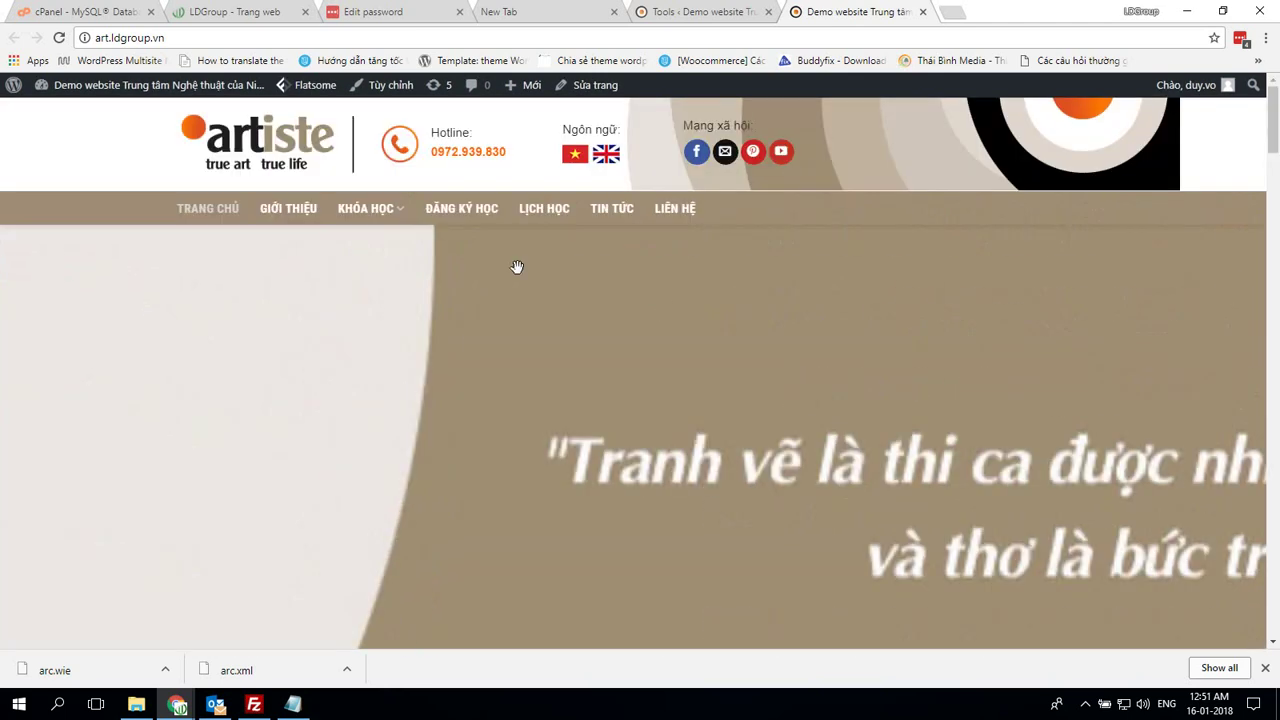
click(292, 704)
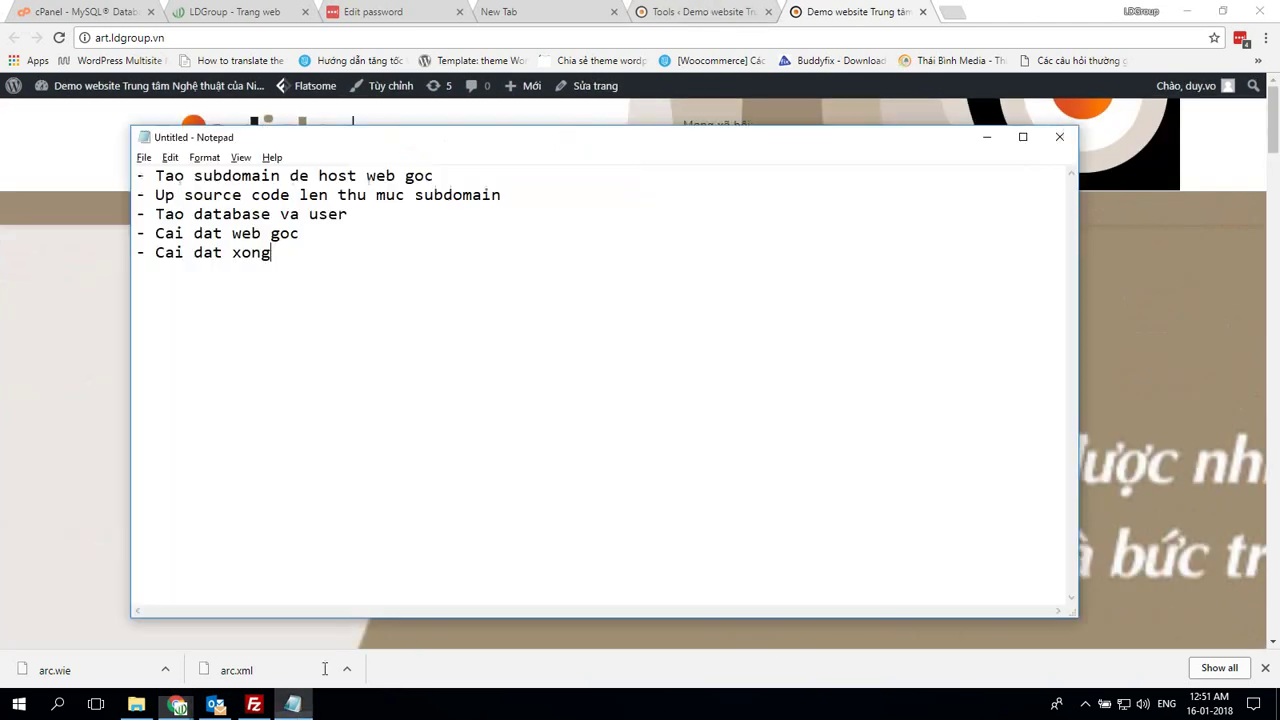
Note that sample-site image errors come from % garbled in UX Builder, '=> Vô UX Builder edit lại'
text(Mo)
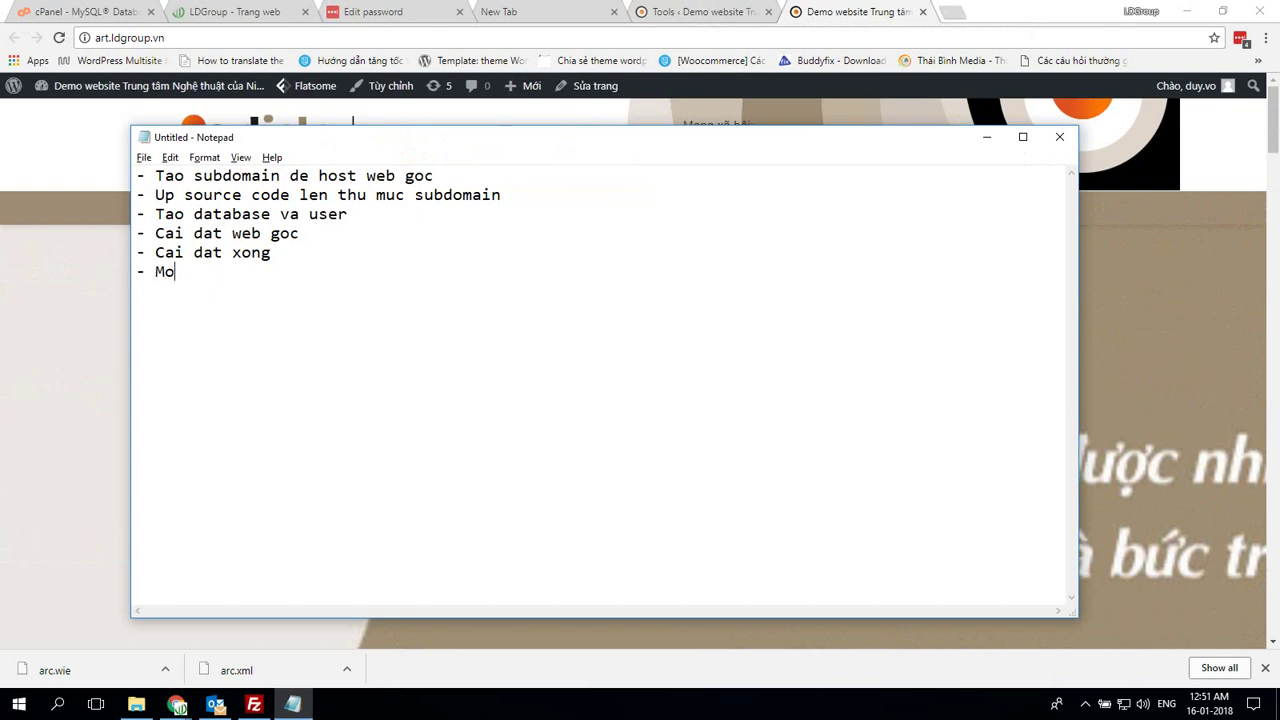
key(BackSpace)
text(ột số we)
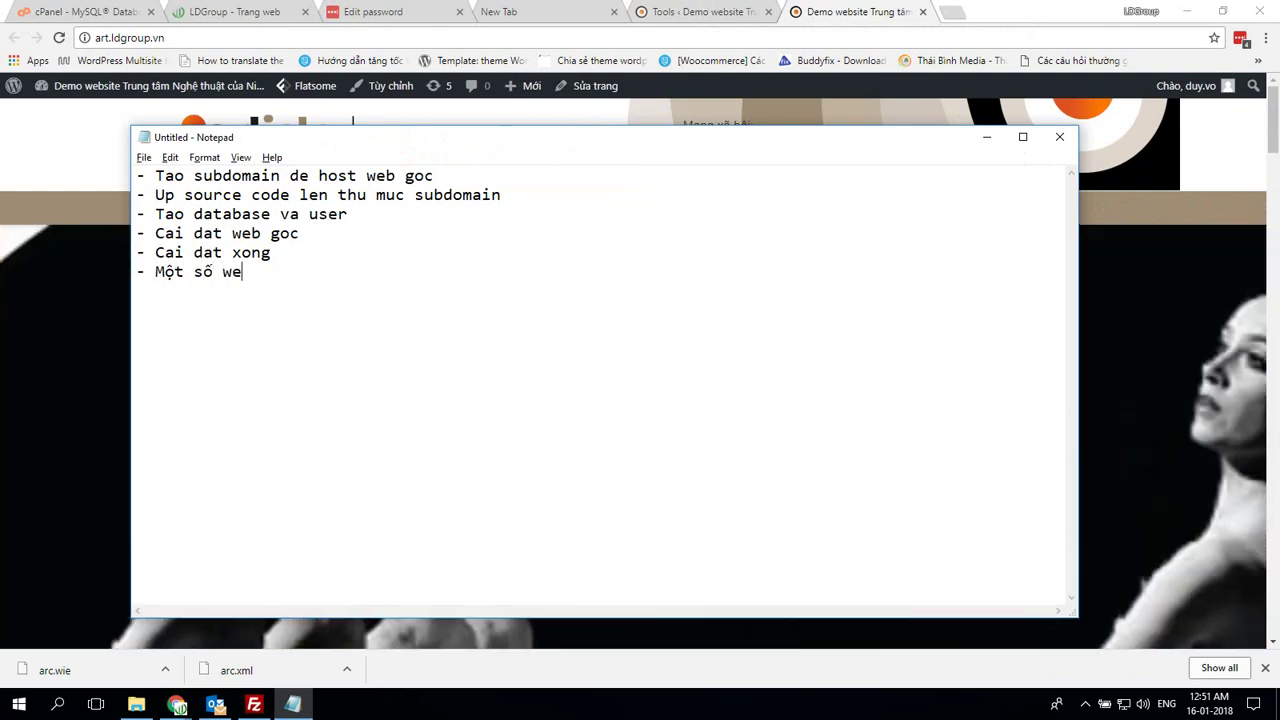
text(b mẫu bị lỗi )
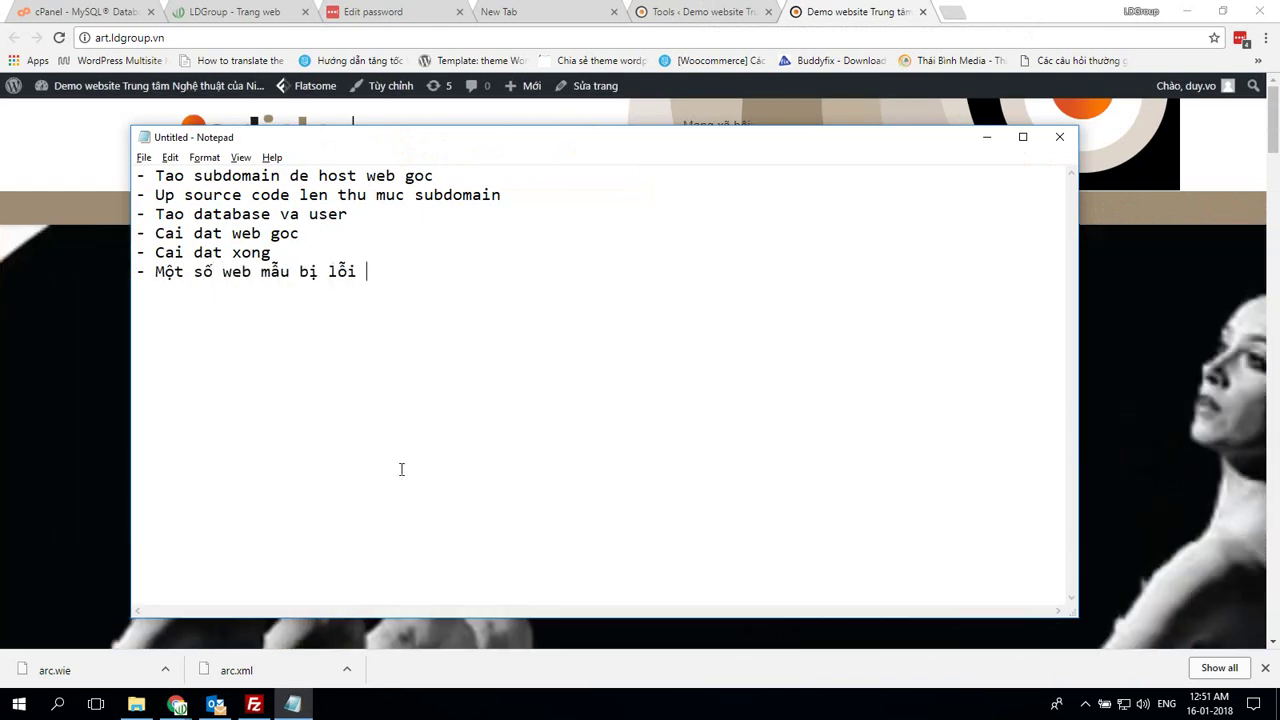
text(hình ảnh là)
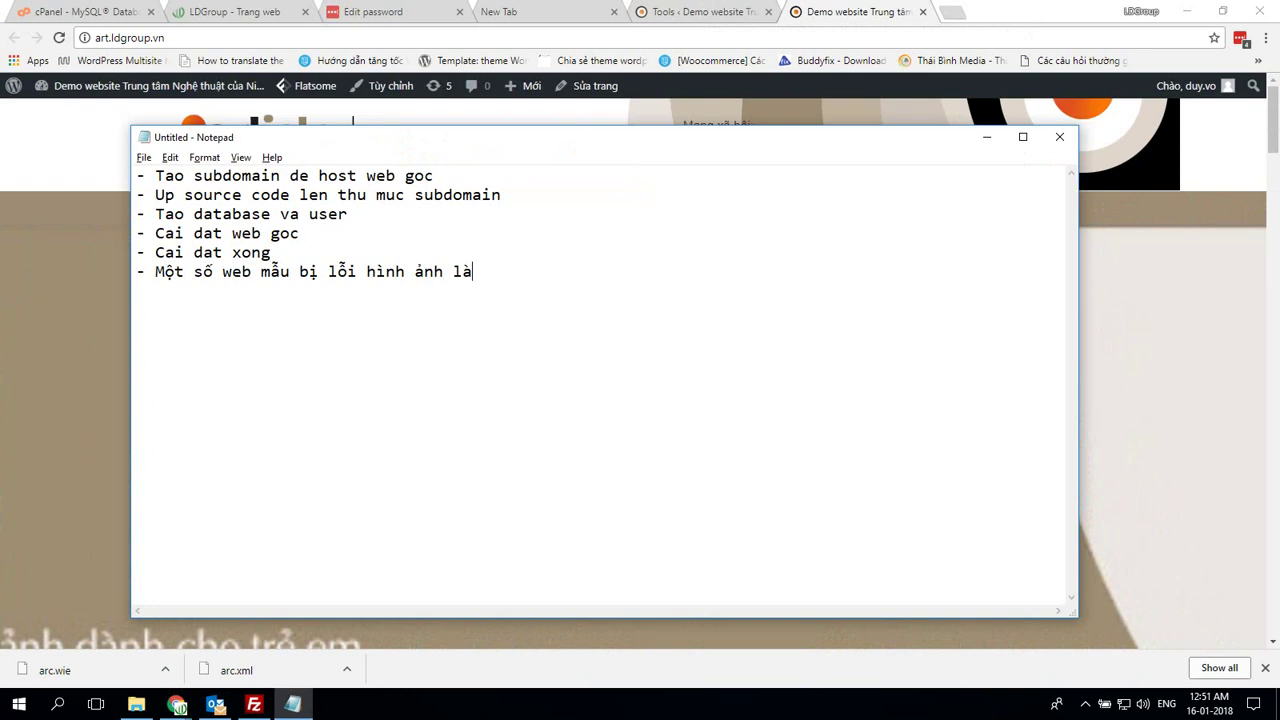
text( do)
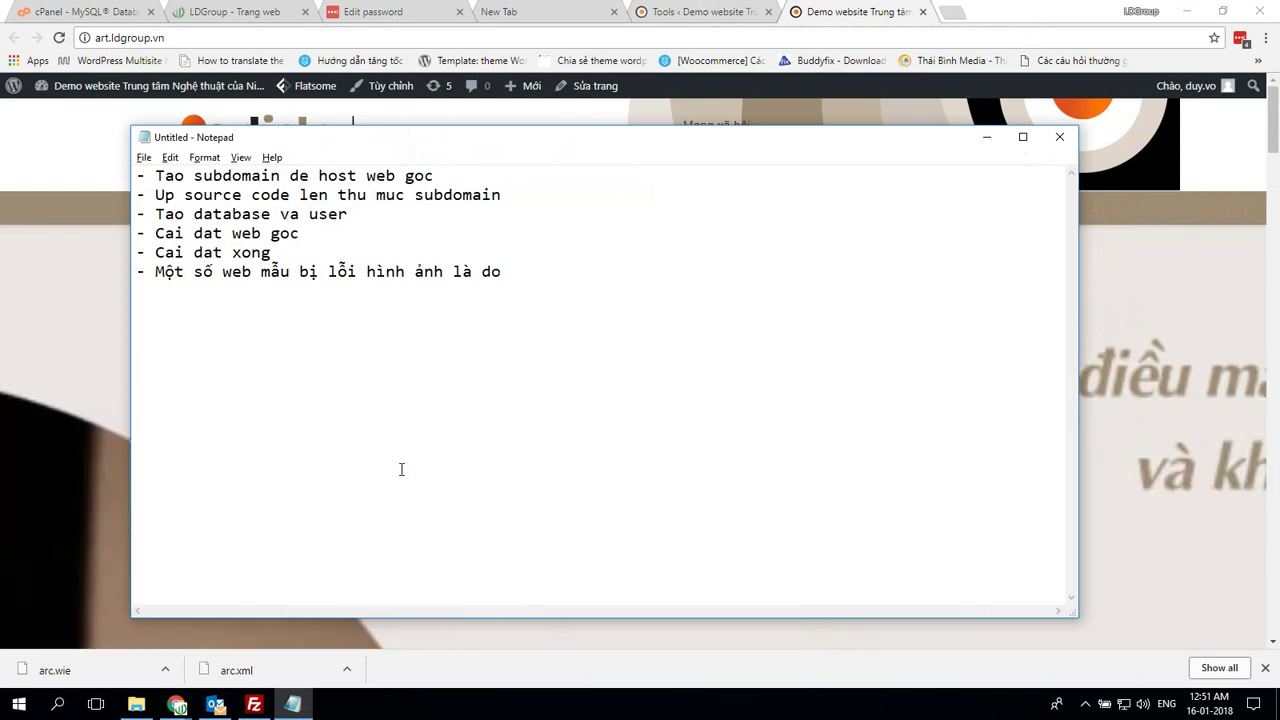
text( dấu % bị mã hóa )
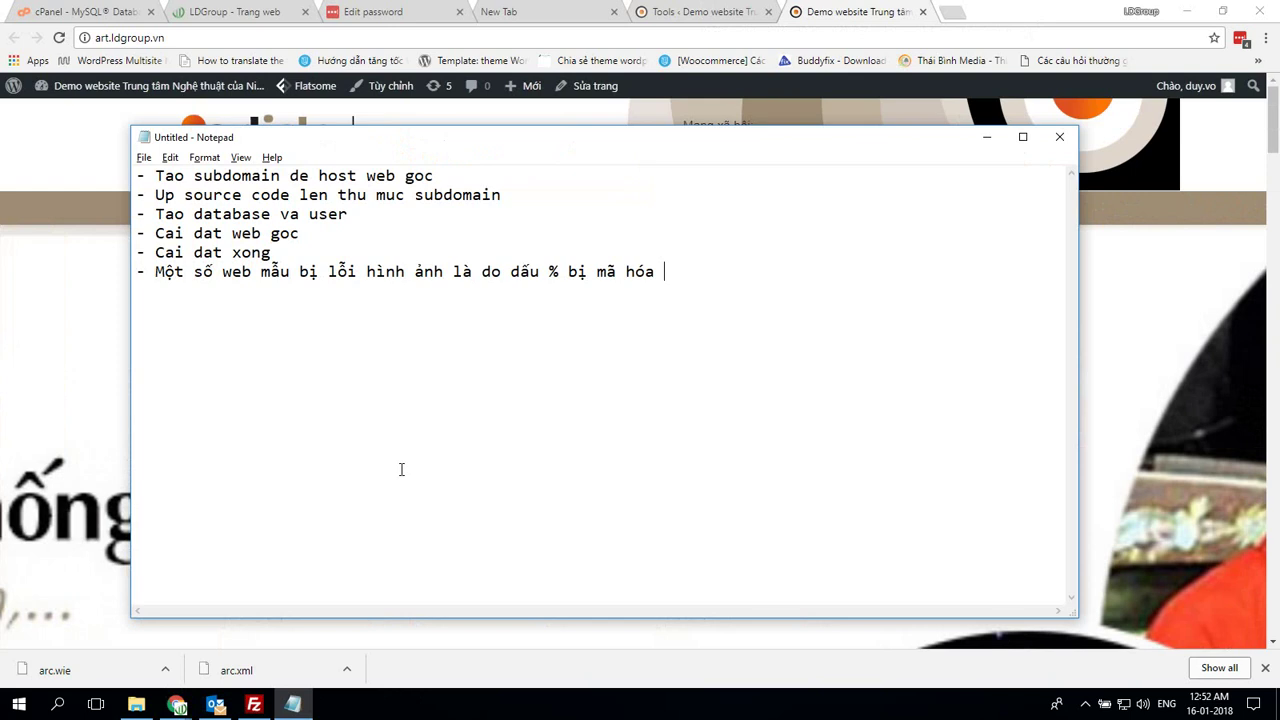
text(thành chuỗi)
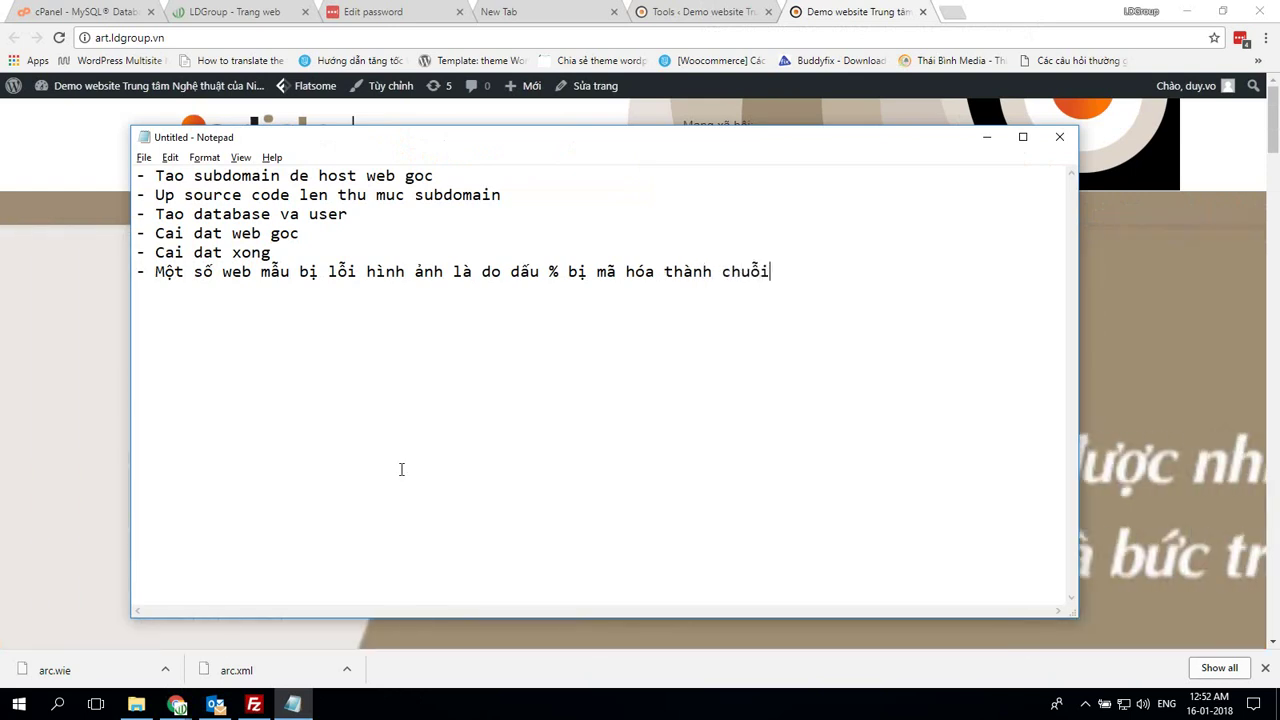
text( ký tự lạ trong)
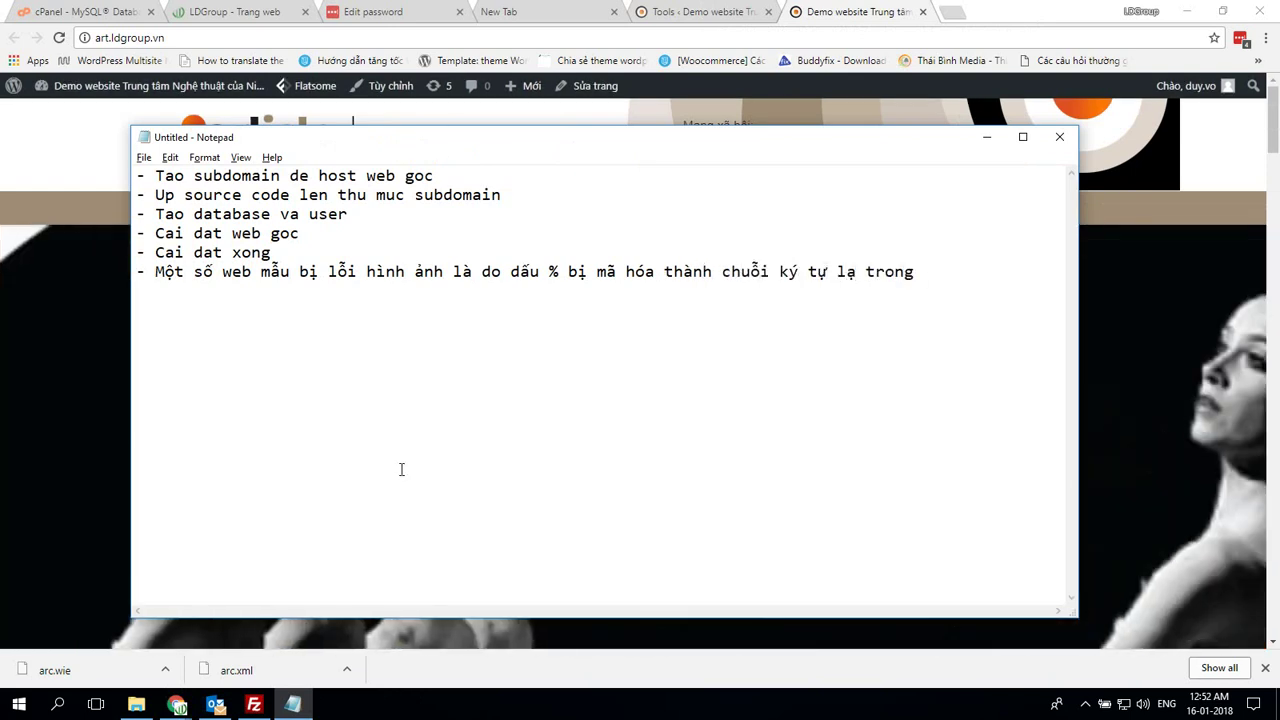
text( UX Builder)
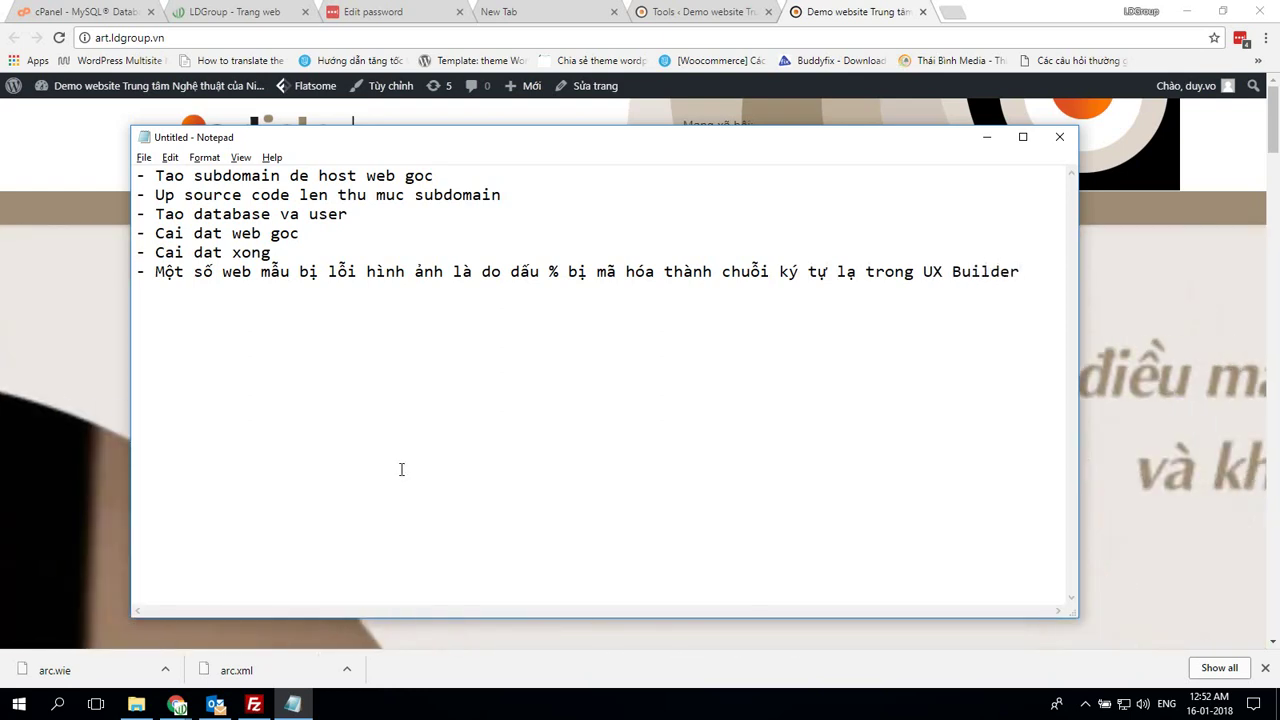
text(Vô UX Builder)
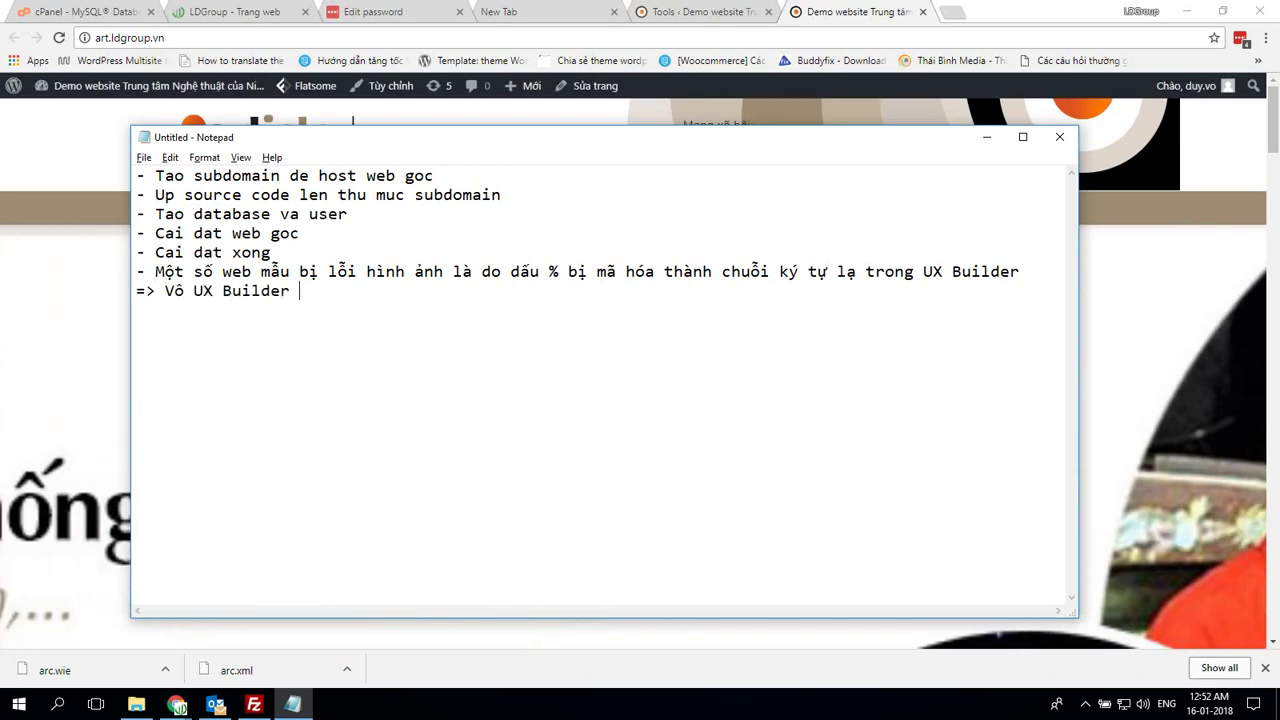
text(edit lại)
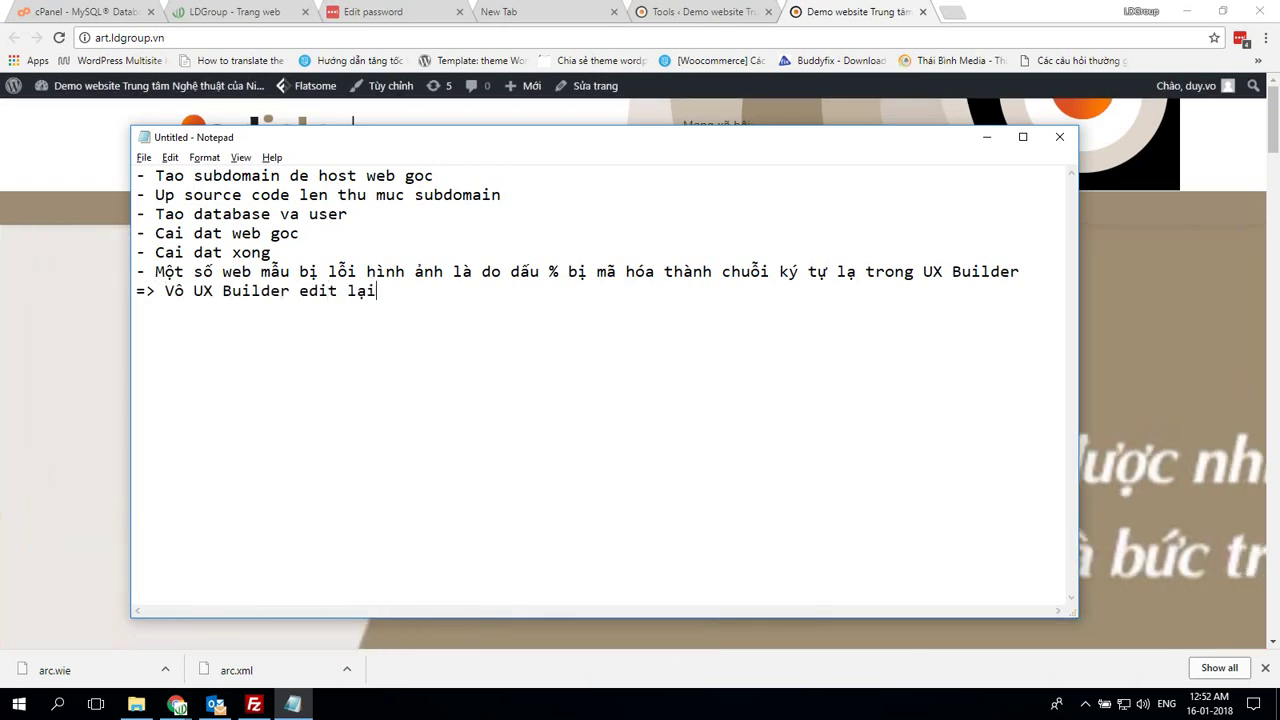
key(alt+Tab)
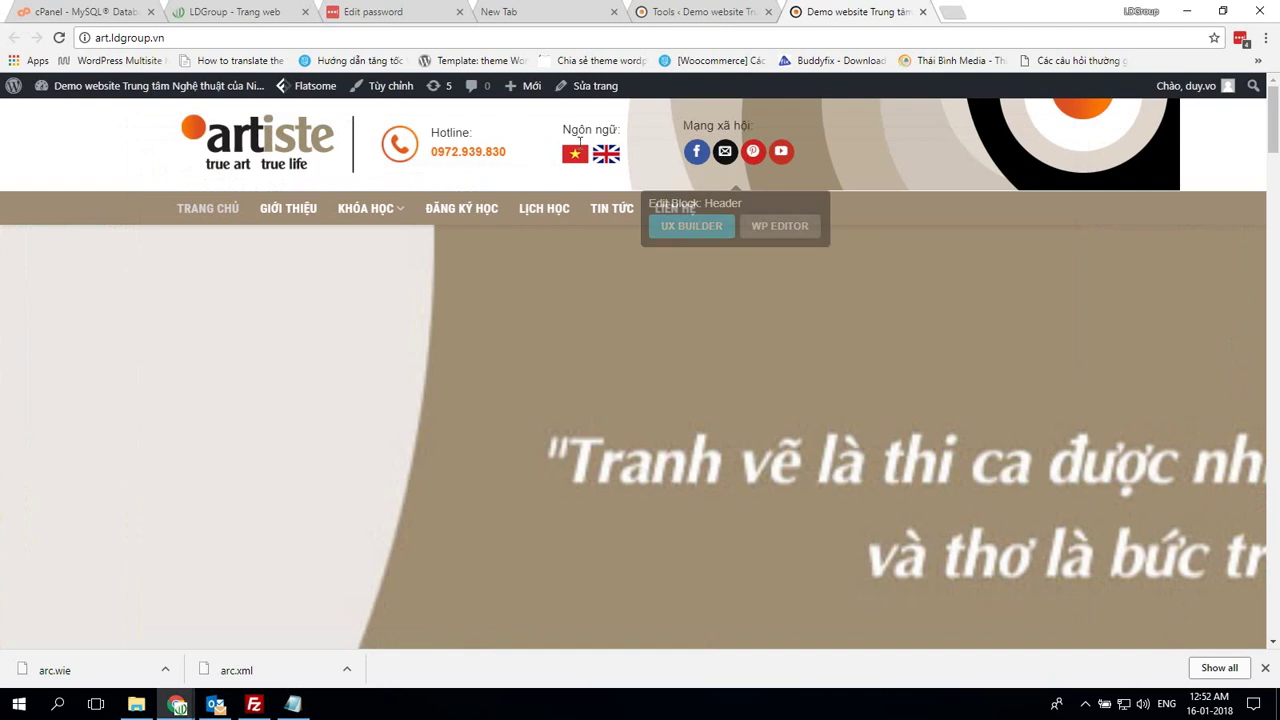
Open the homepage in UX Builder and set the first slide image's height to 33%
mouse_move(590, 88)
click(585, 116)
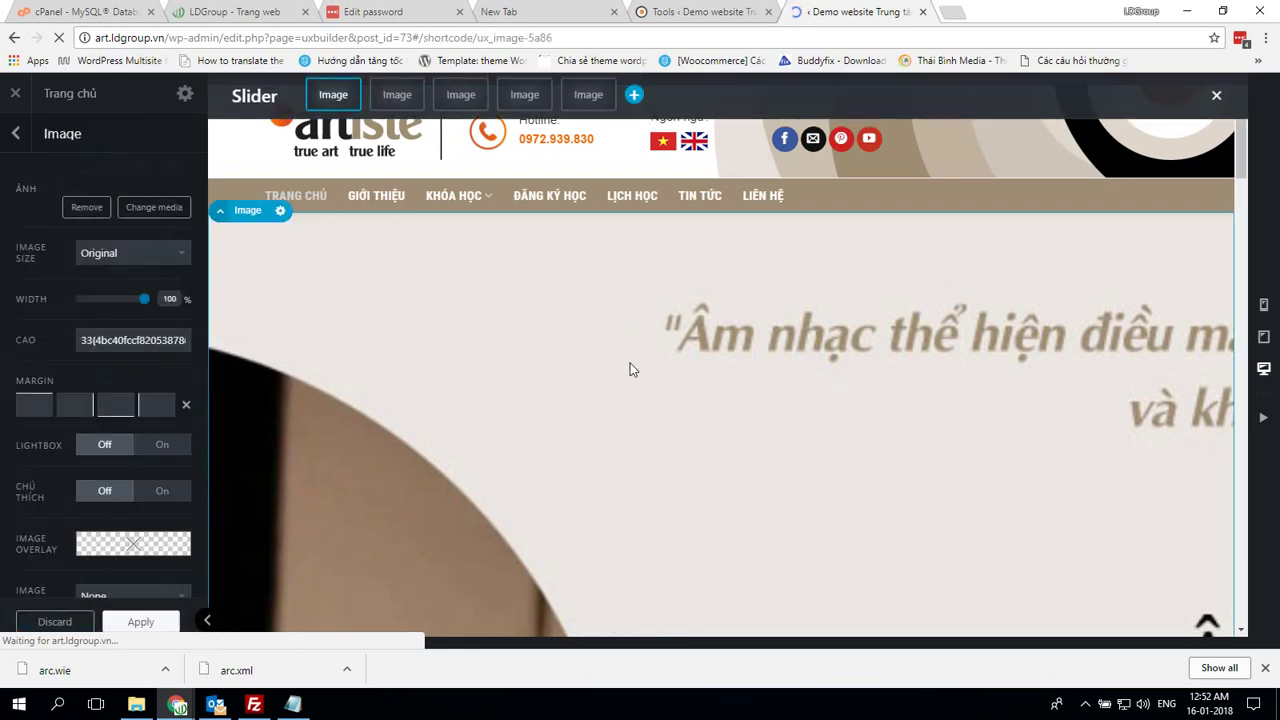
mouse_move(188, 356)
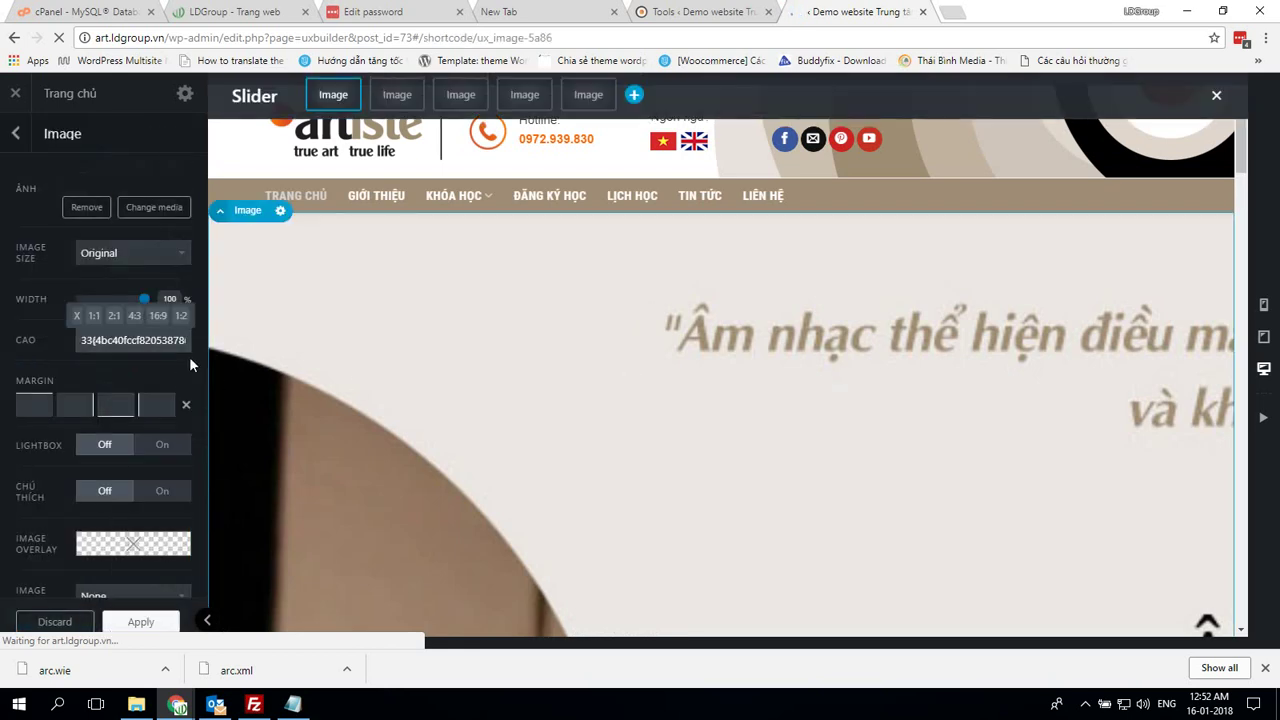
key(ctrl+a)
text(33%)
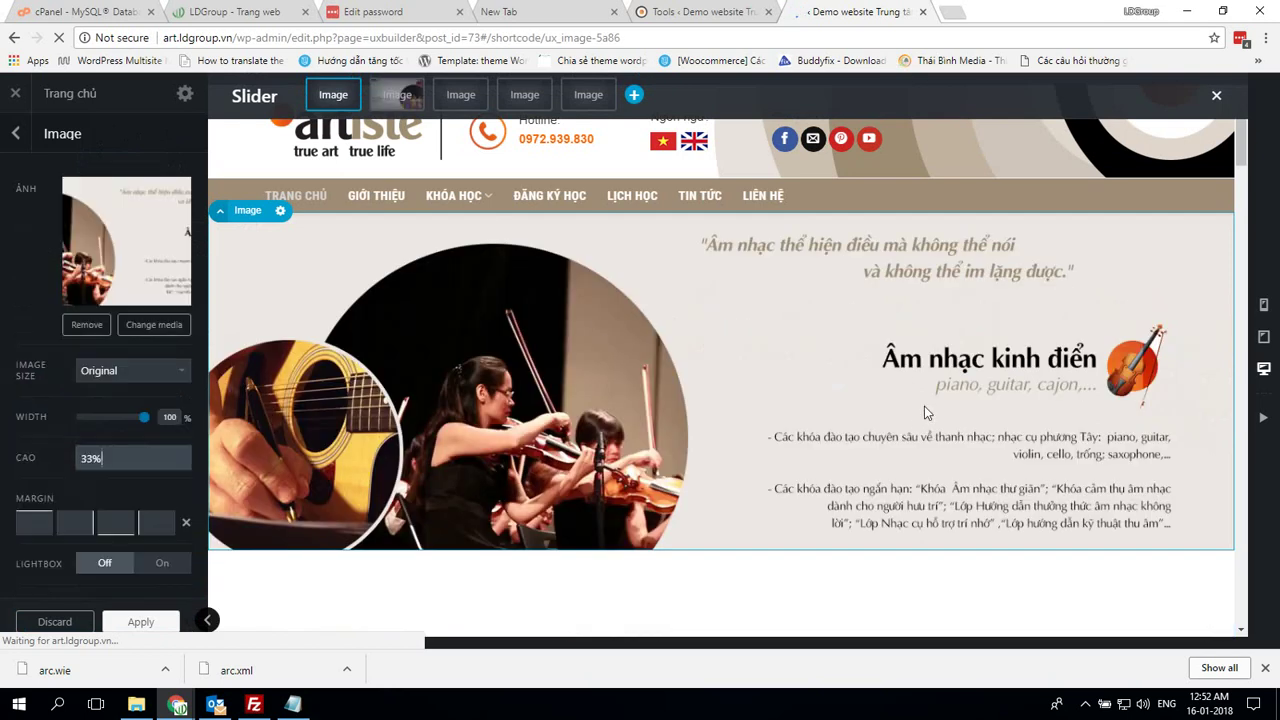
scroll(924, 406, down, 4)
key(Return)
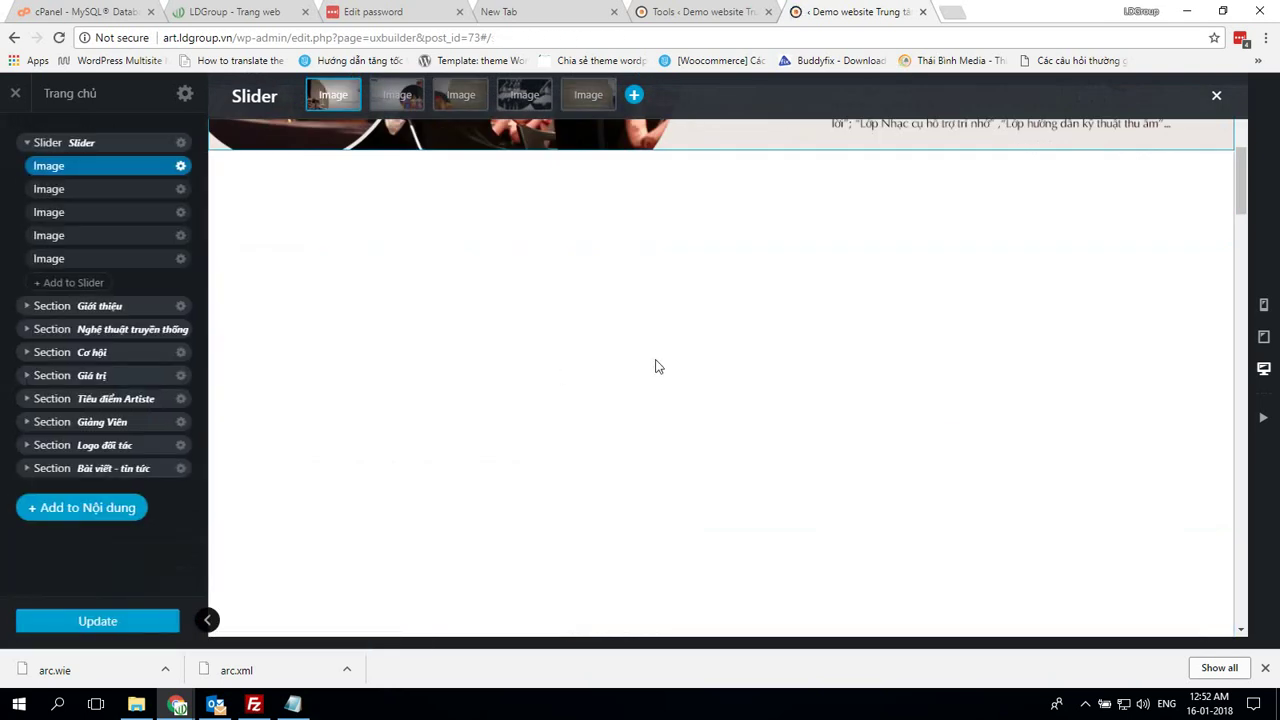
Fix the second and third slide images' heights to 33%, removing the garbled characters
click(99, 191)
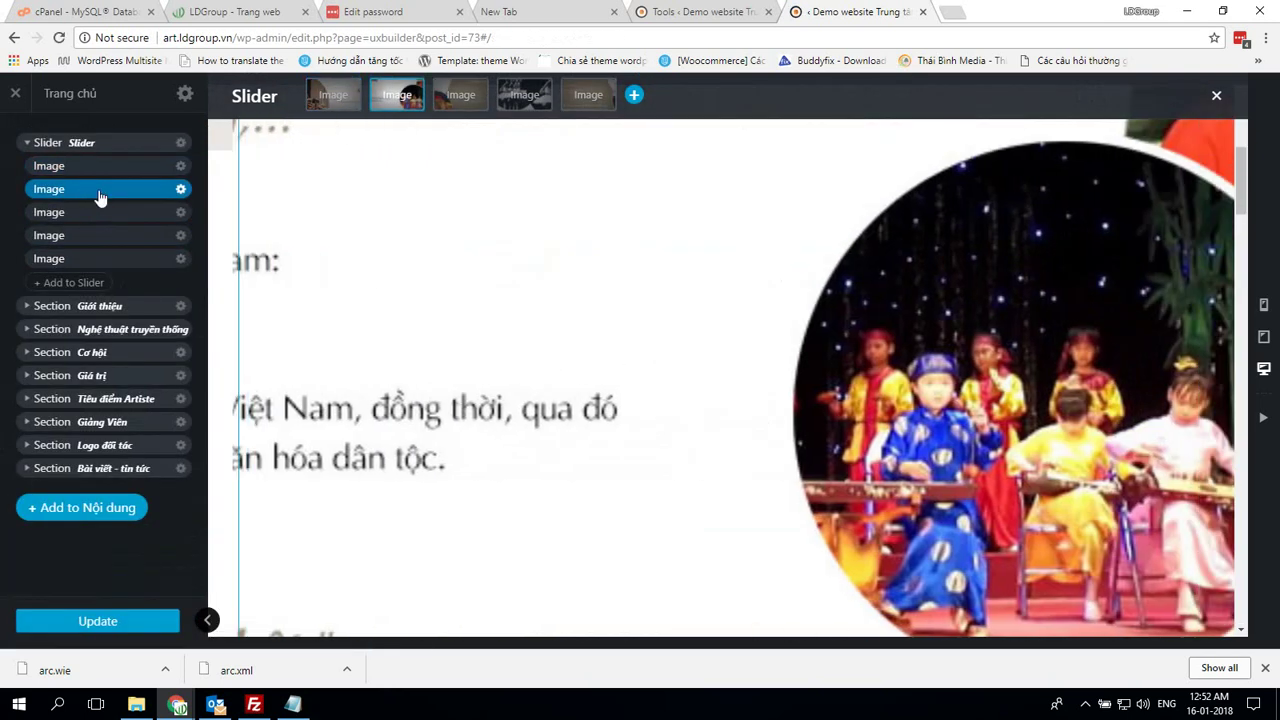
click(180, 190)
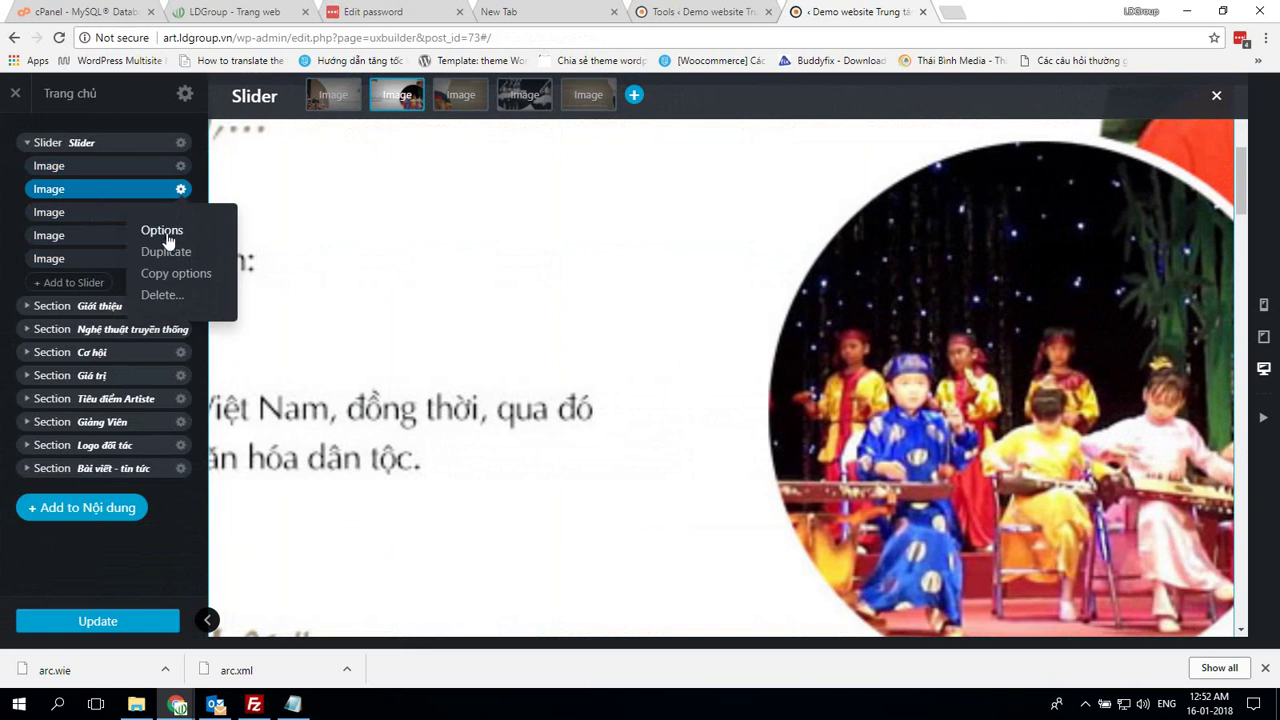
click(162, 231)
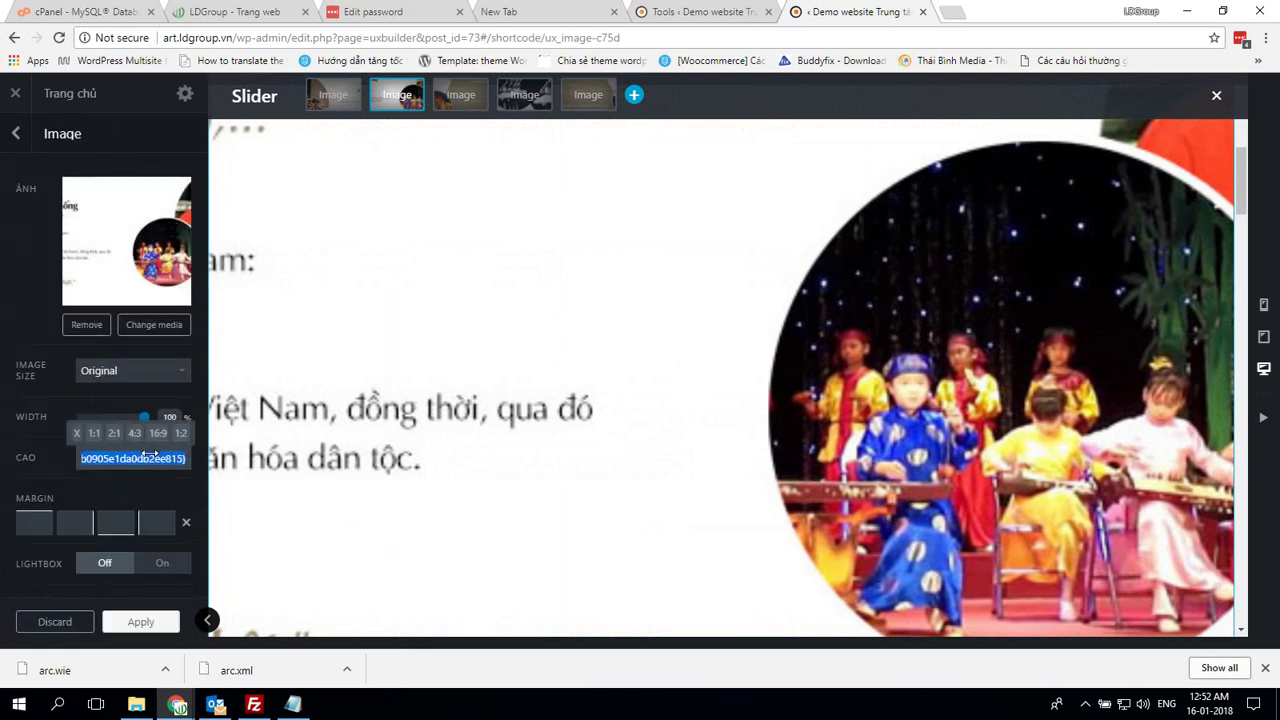
click(149, 453)
text(33%)
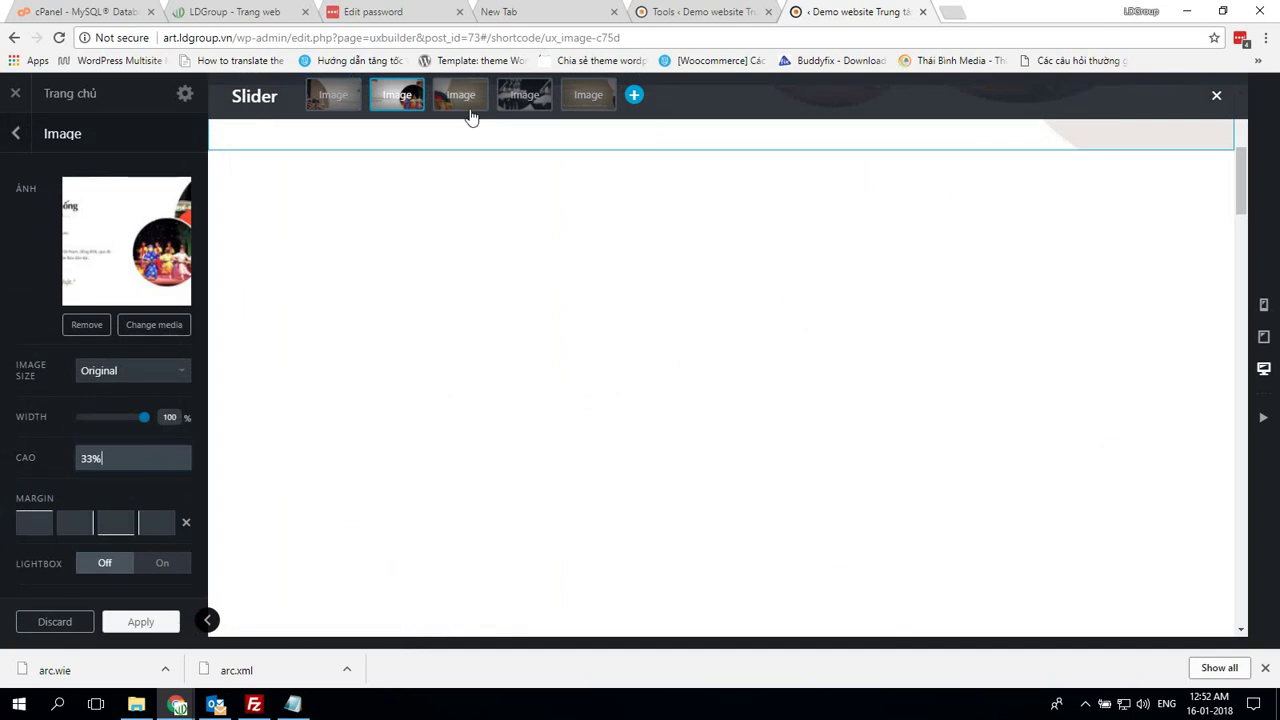
click(462, 97)
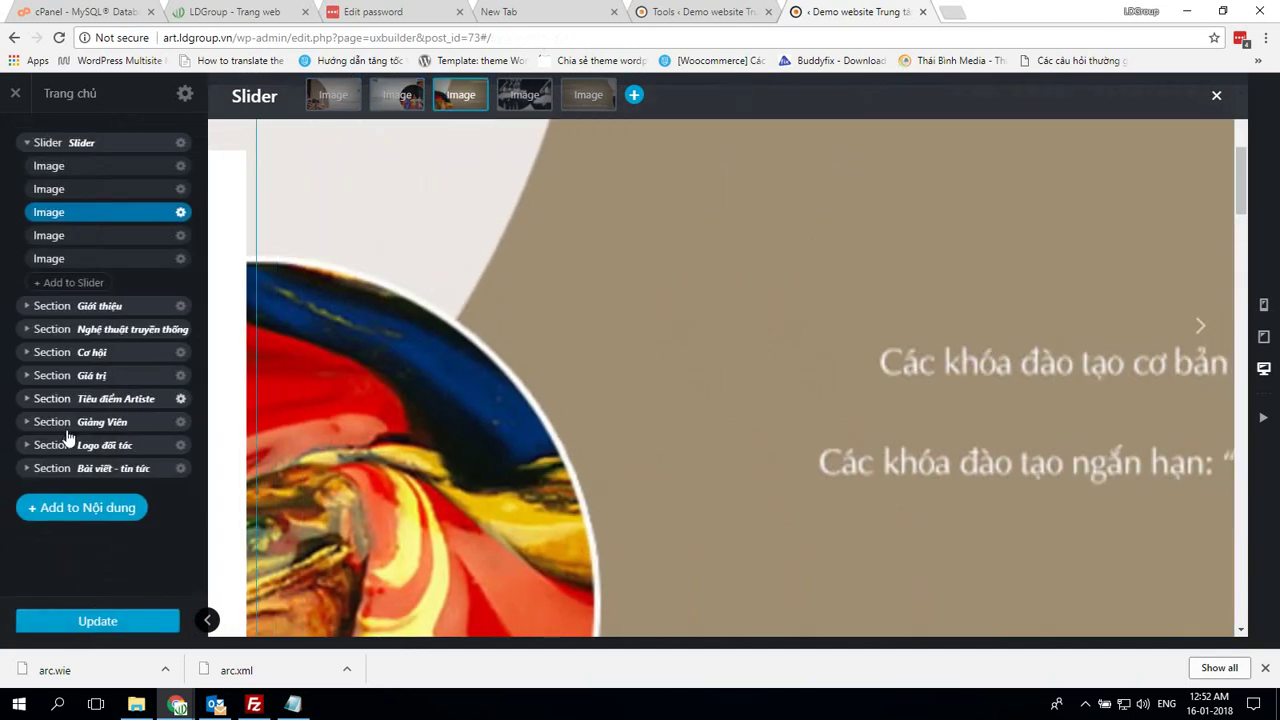
click(180, 213)
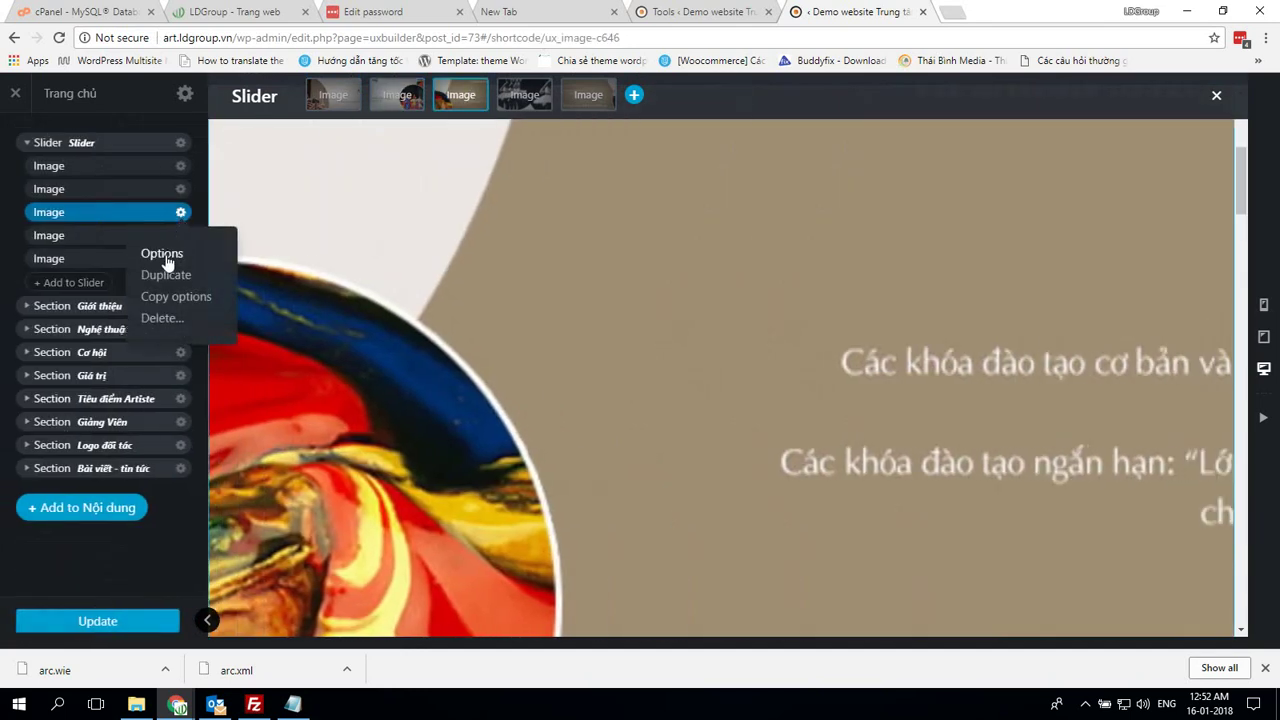
click(162, 254)
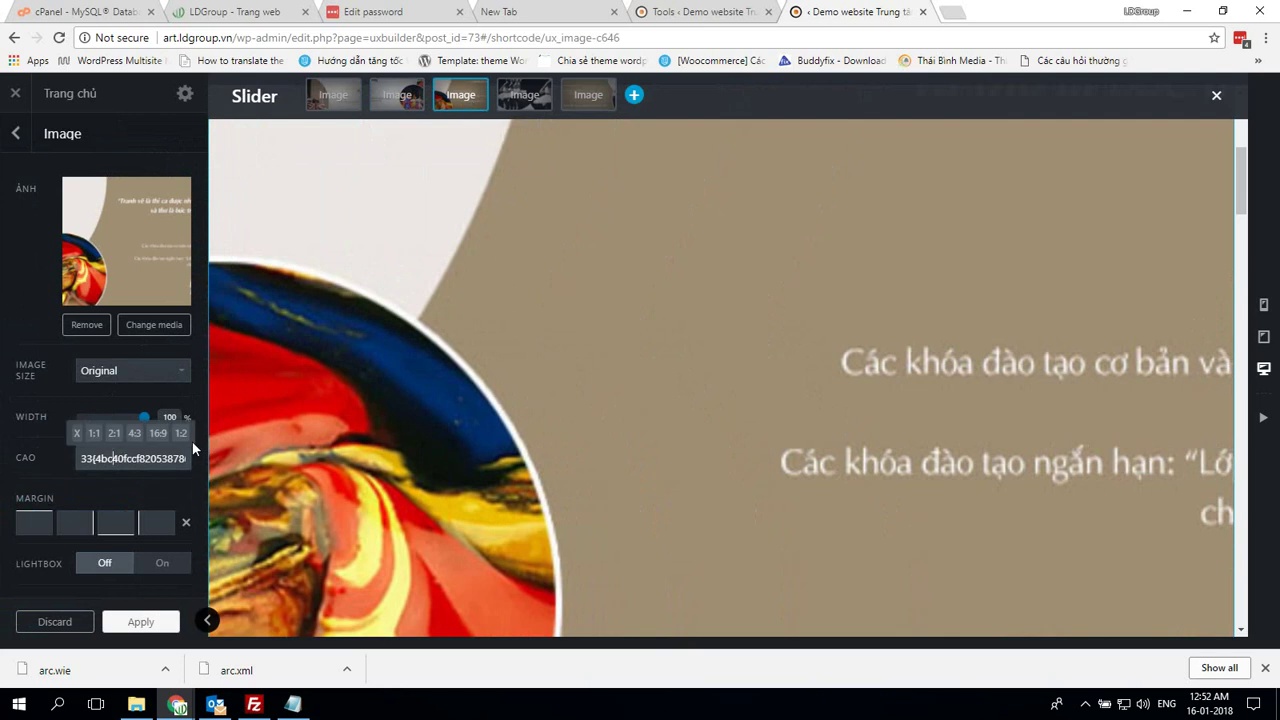
key(shift+End)
key(Delete)
text(%)
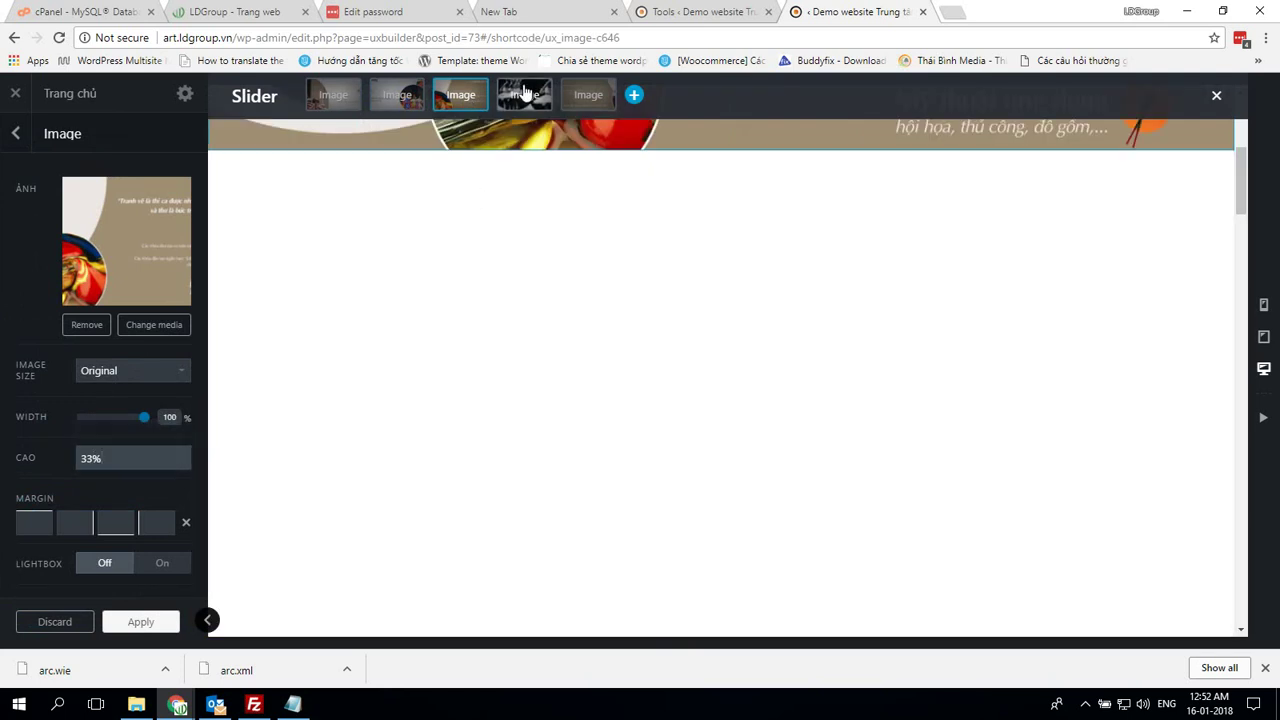
Set the fourth and fifth slide images' heights to 33% and apply the change
click(524, 94)
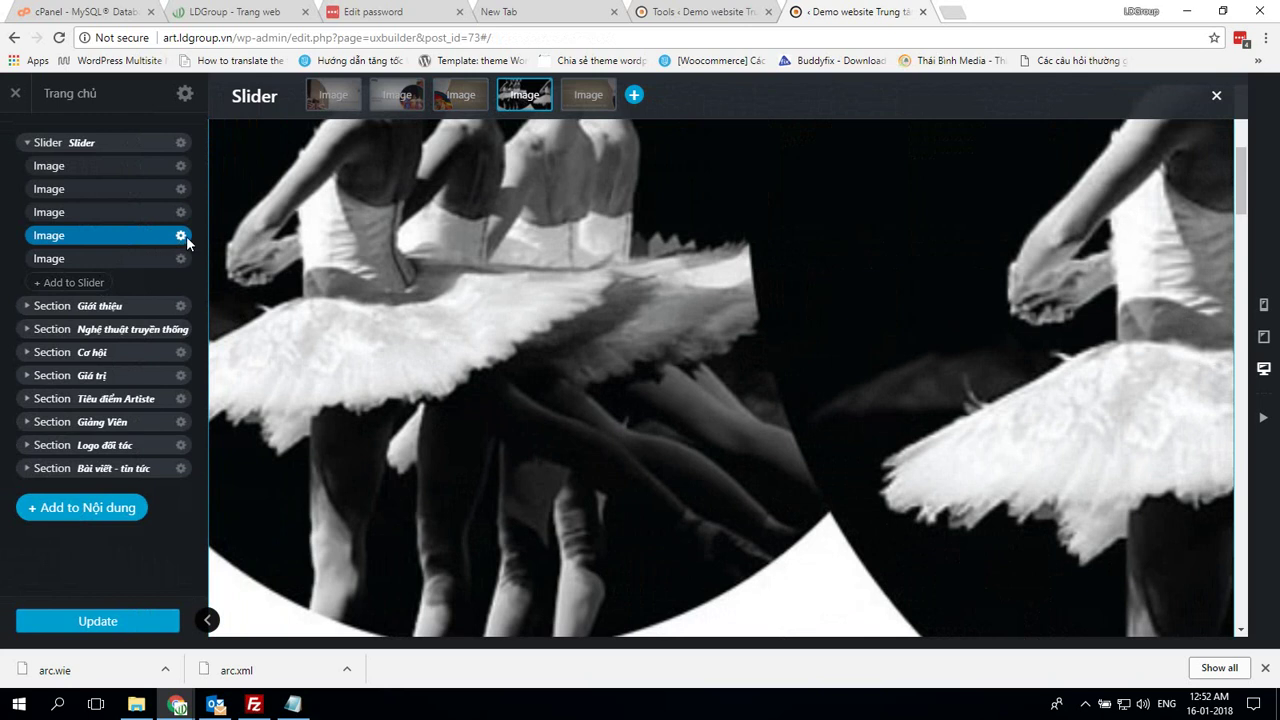
click(184, 236)
click(162, 278)
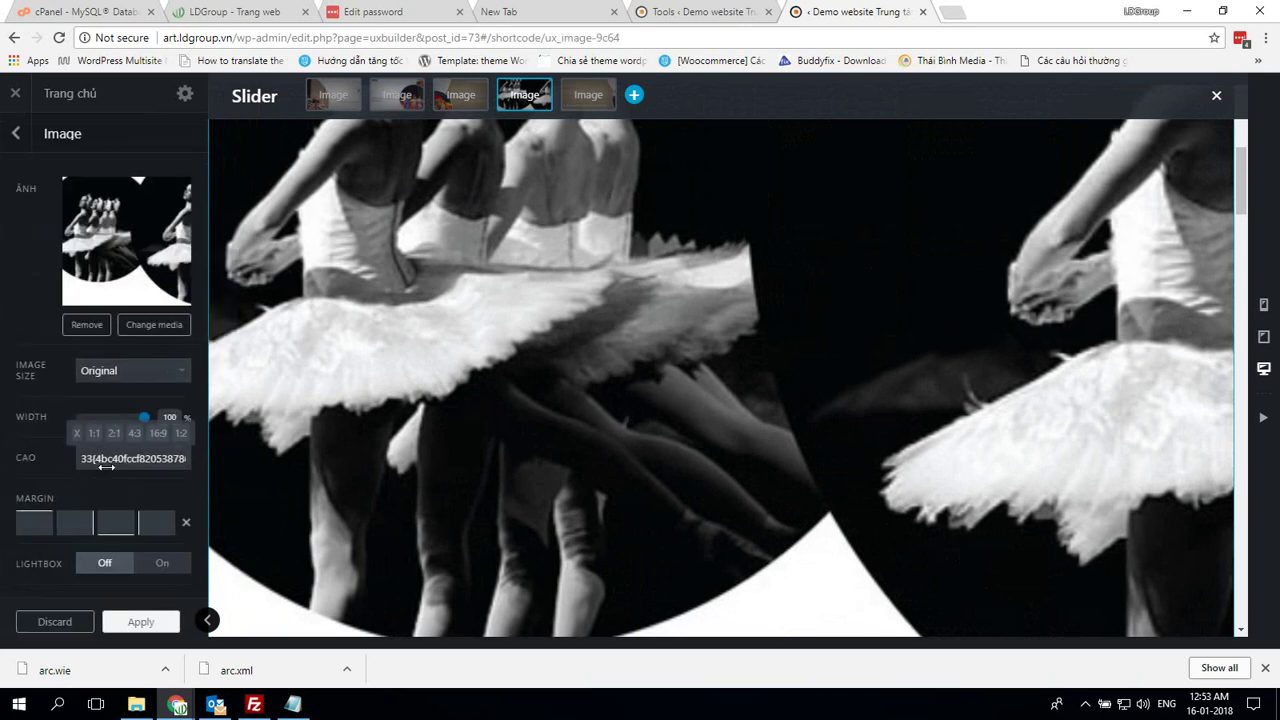
click(107, 461)
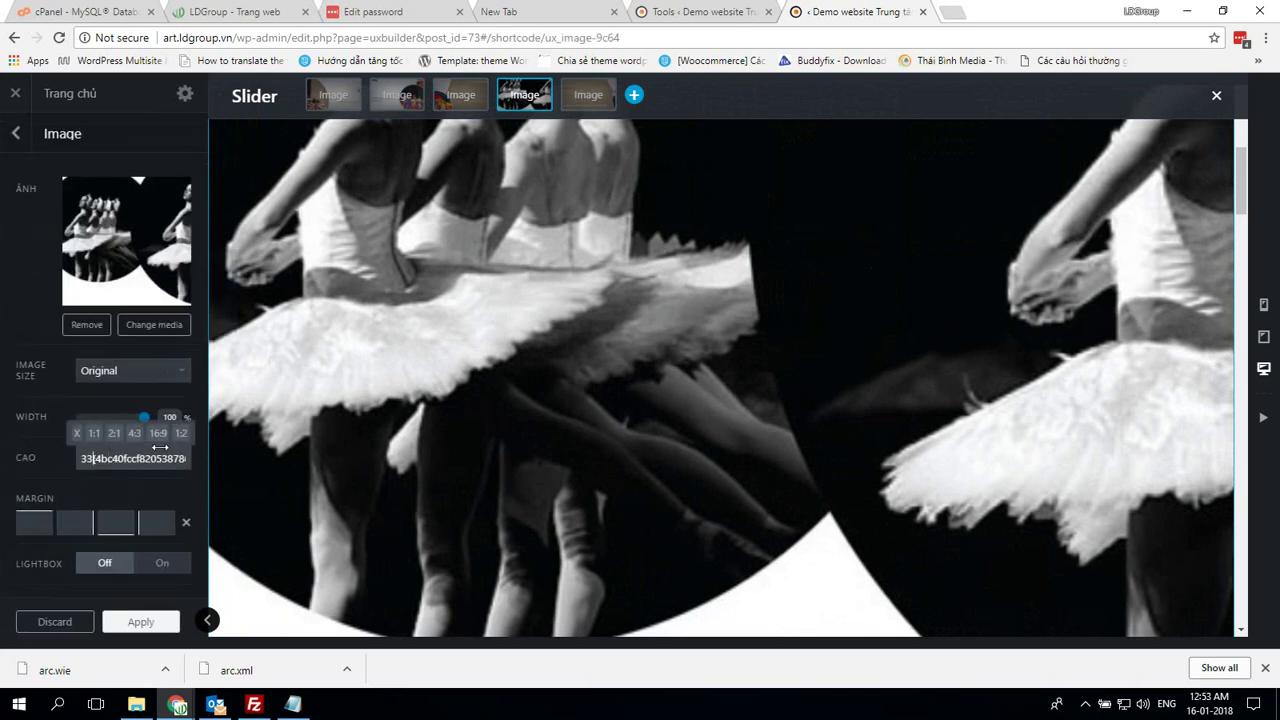
text(%)
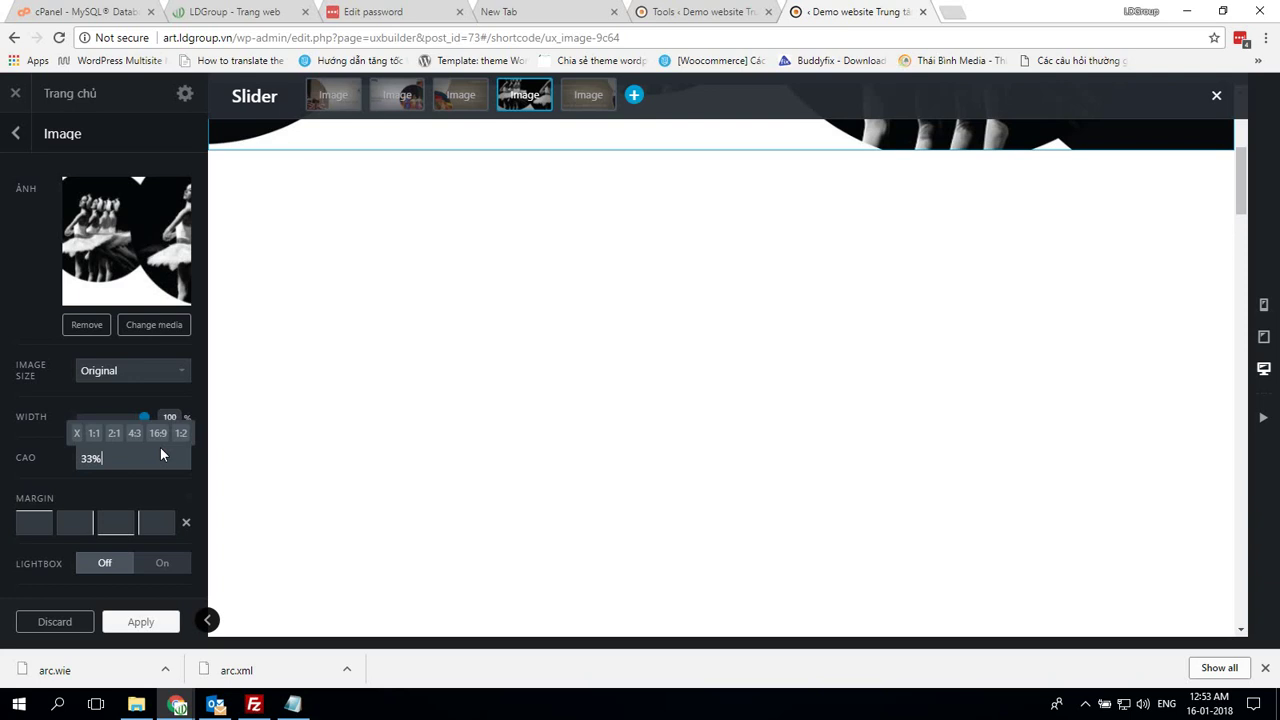
click(600, 100)
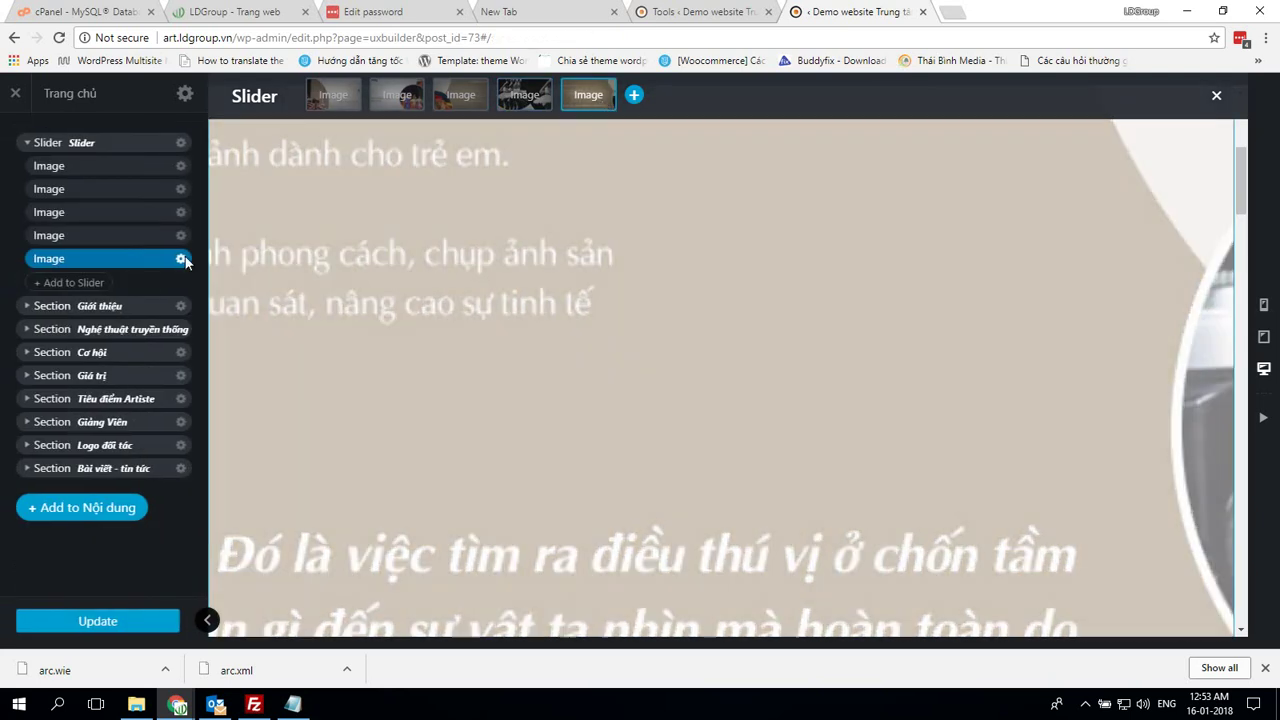
click(181, 258)
click(165, 300)
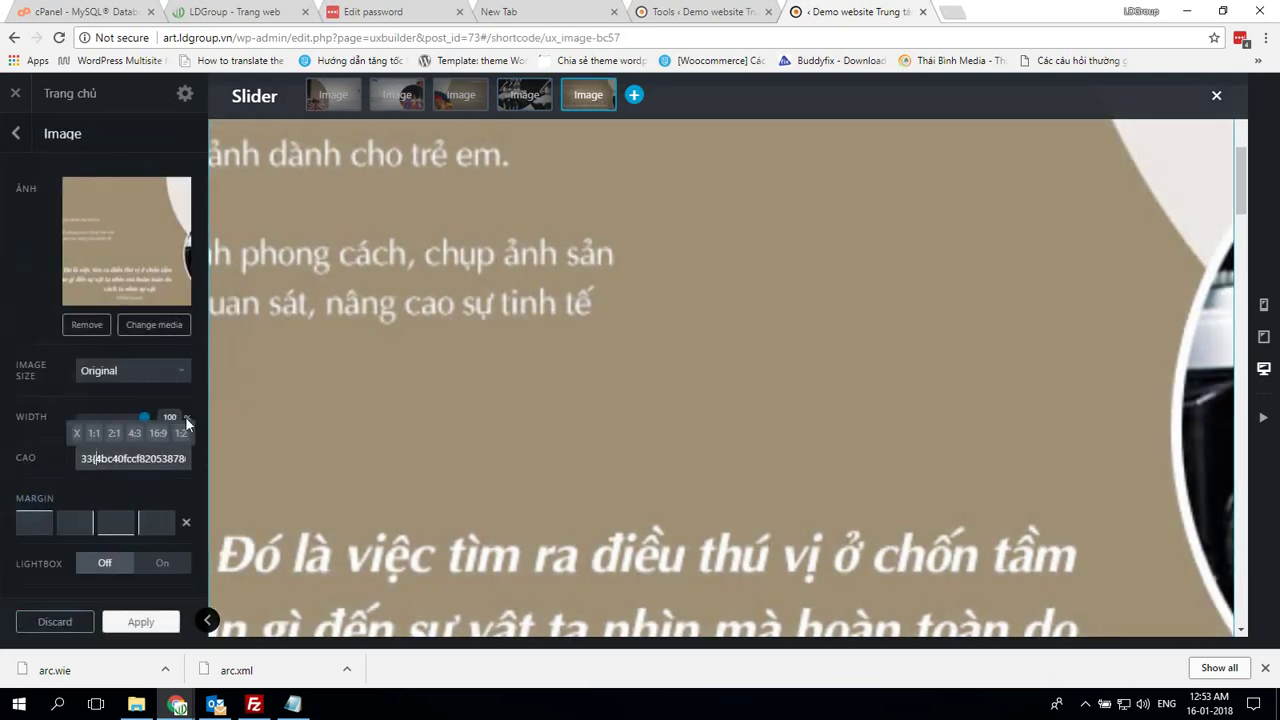
key(ctrl+a)
text(33%)
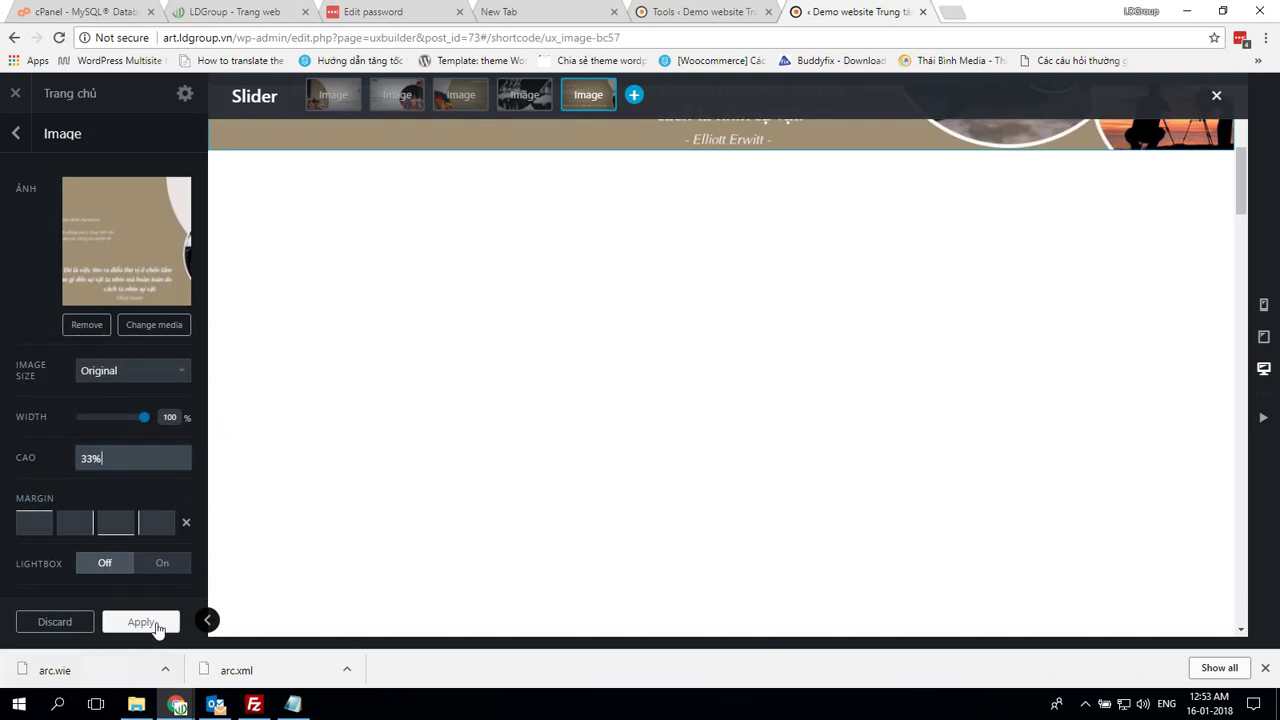
click(141, 622)
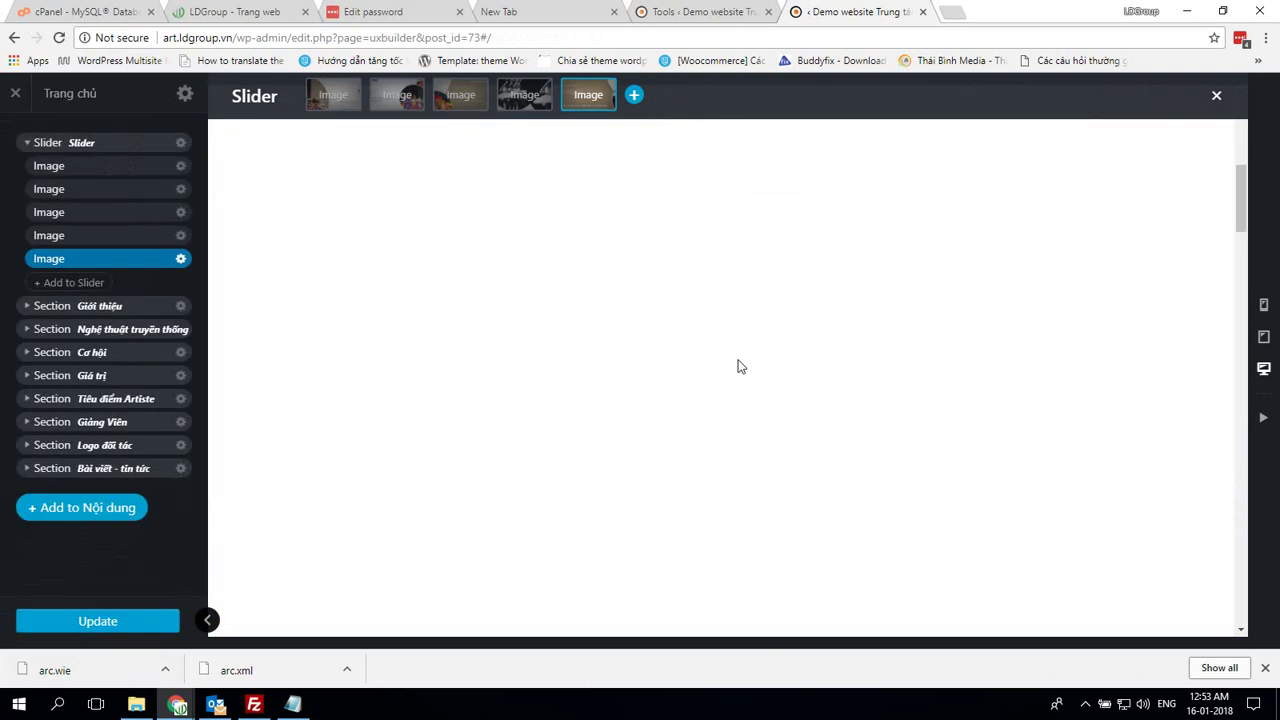
Expand the Giới thiệu section, review live art.ldgroup.vn in a new tab, then return to UX Builder
click(33, 313)
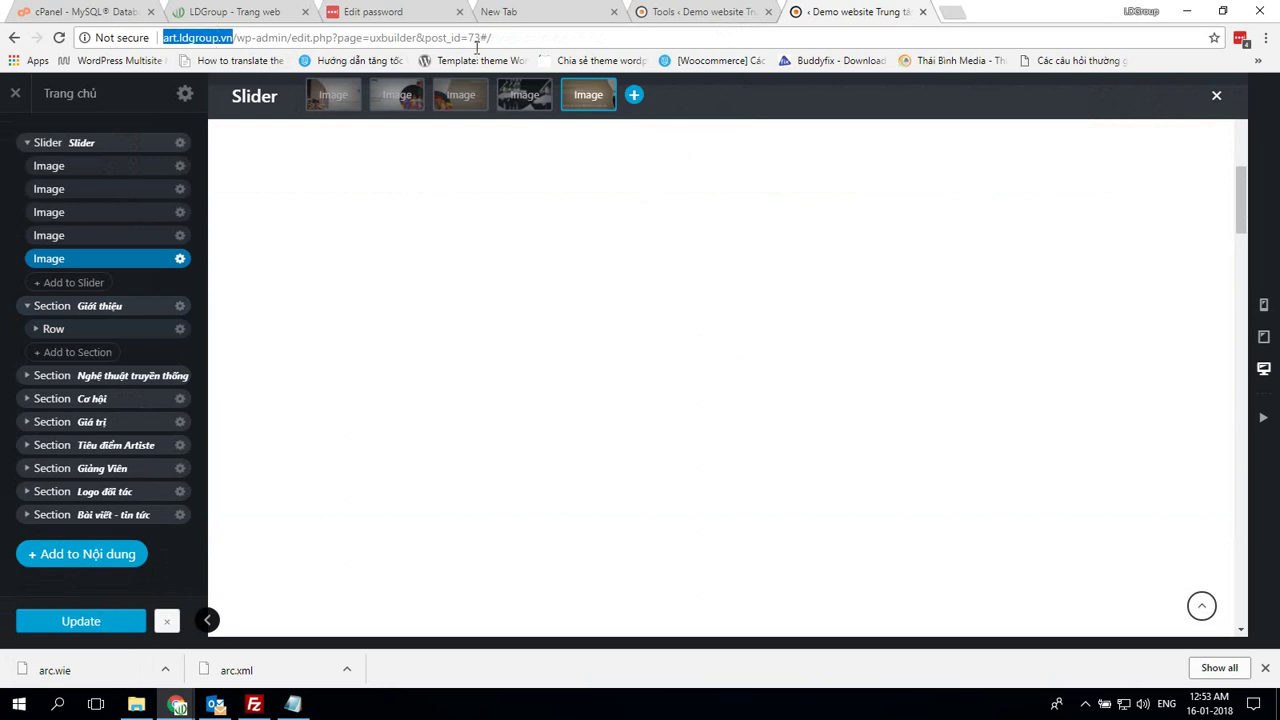
click(960, 16)
text(art.ldgroup.vn)
key(Return)
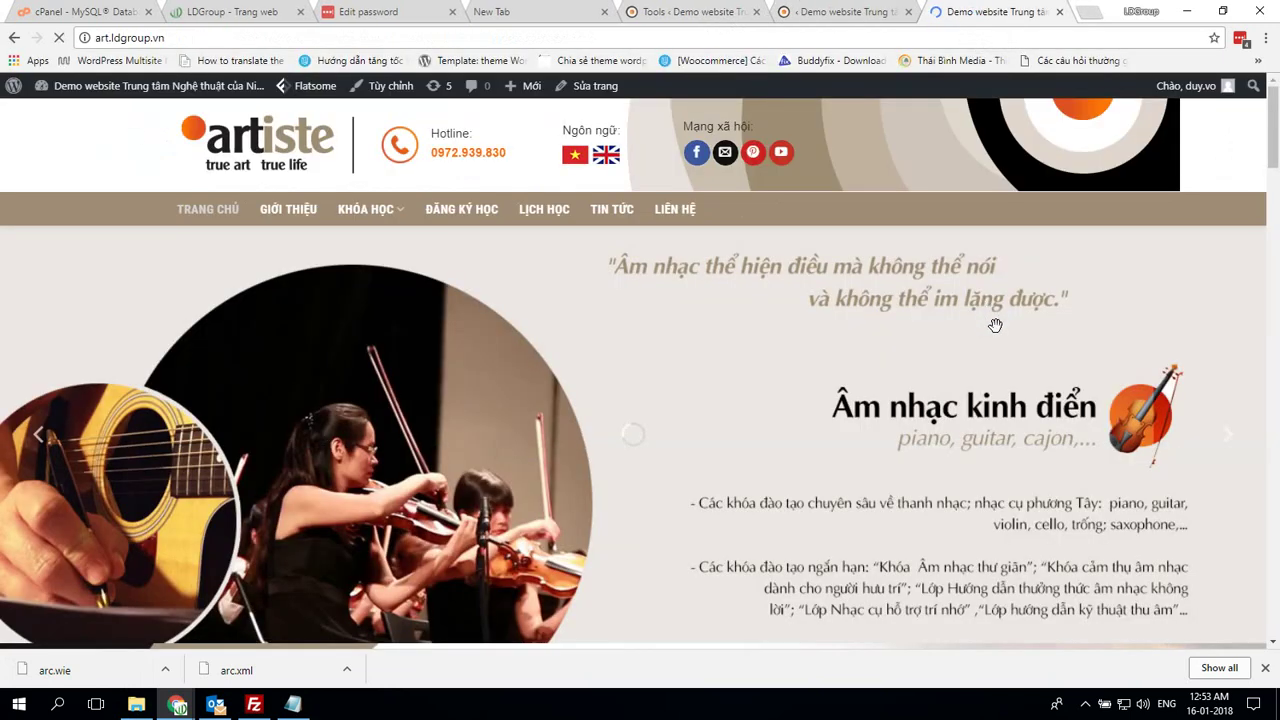
scroll(997, 325, down, 4)
scroll(997, 325, up, 4)
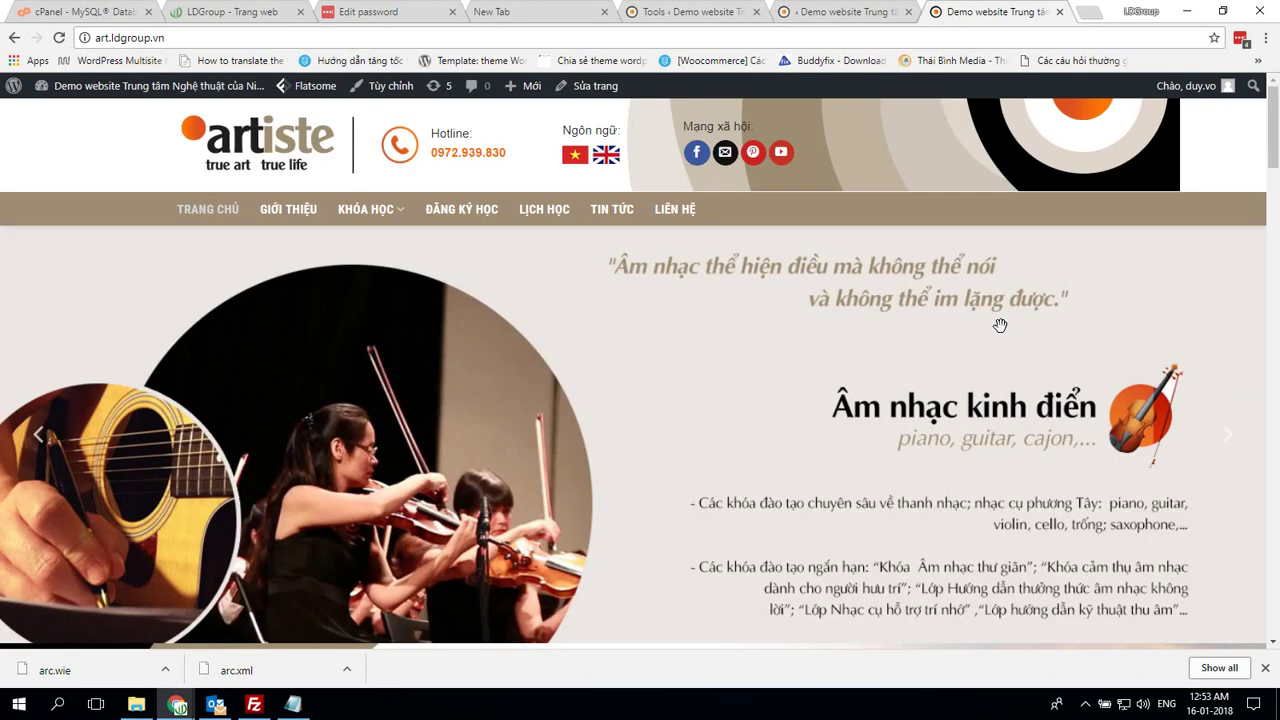
scroll(999, 325, down, 6)
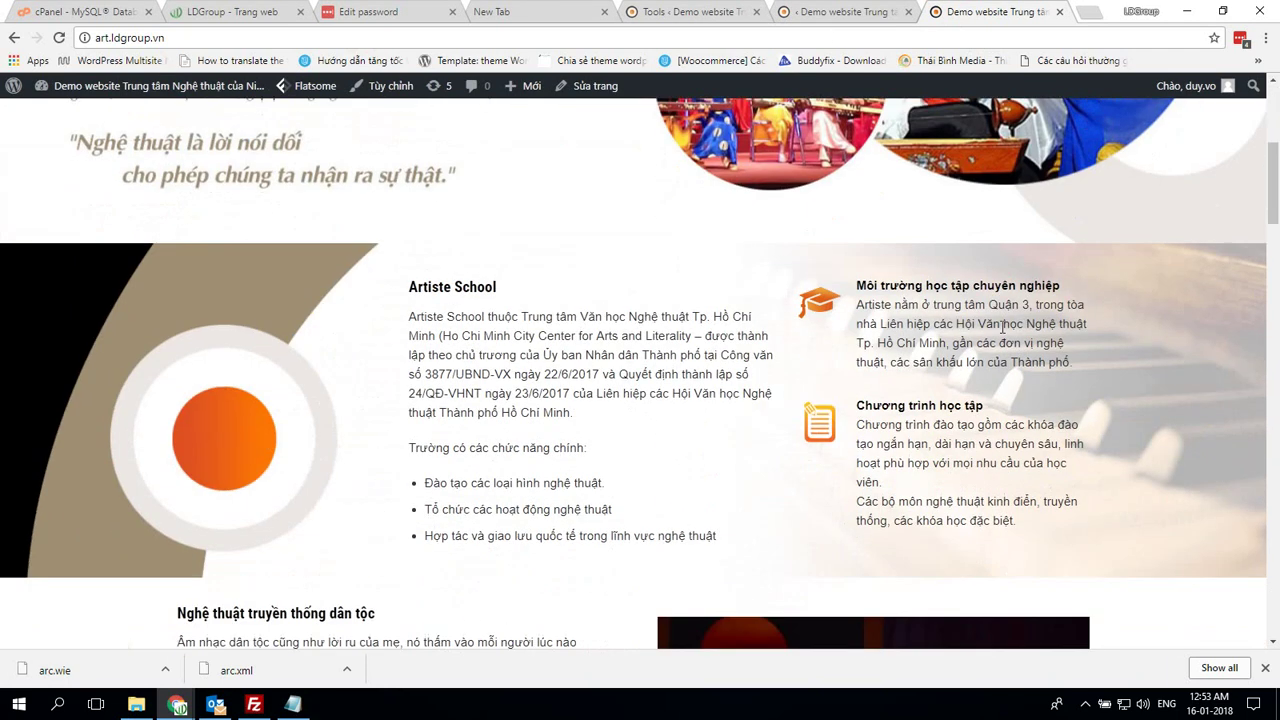
scroll(1001, 327, down, 4)
scroll(934, 397, down, 4)
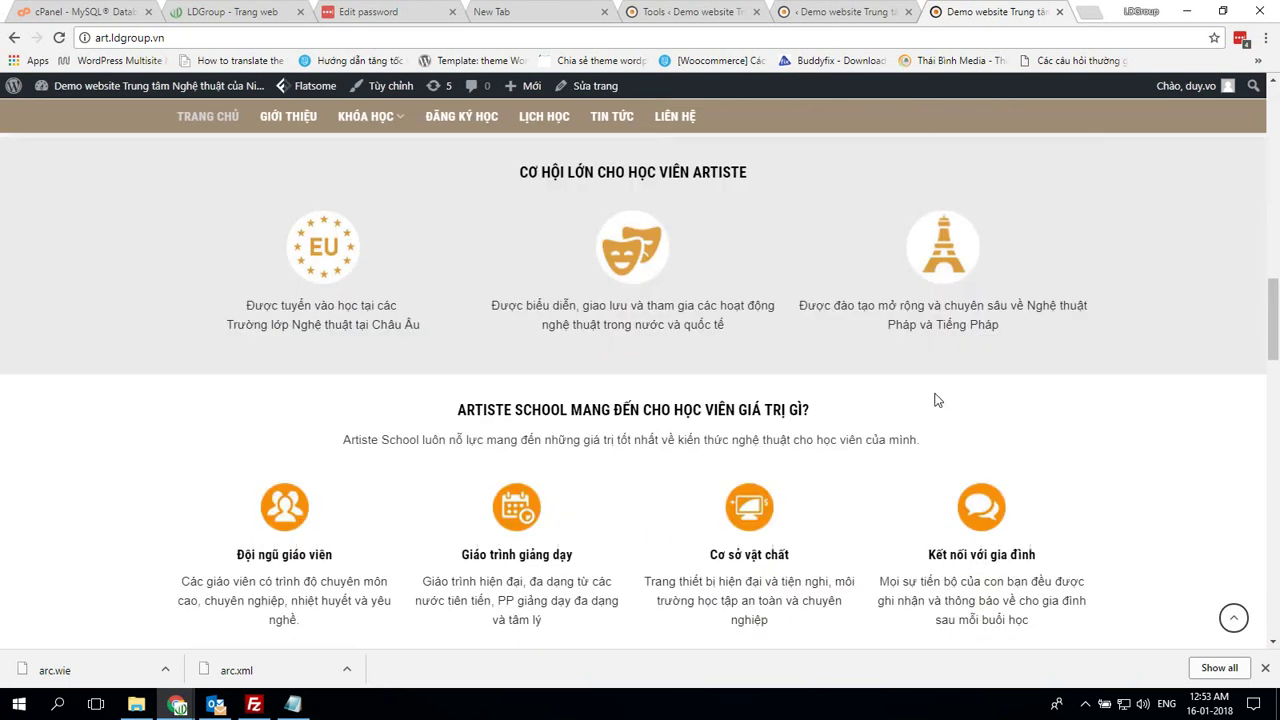
scroll(934, 389, up, 10)
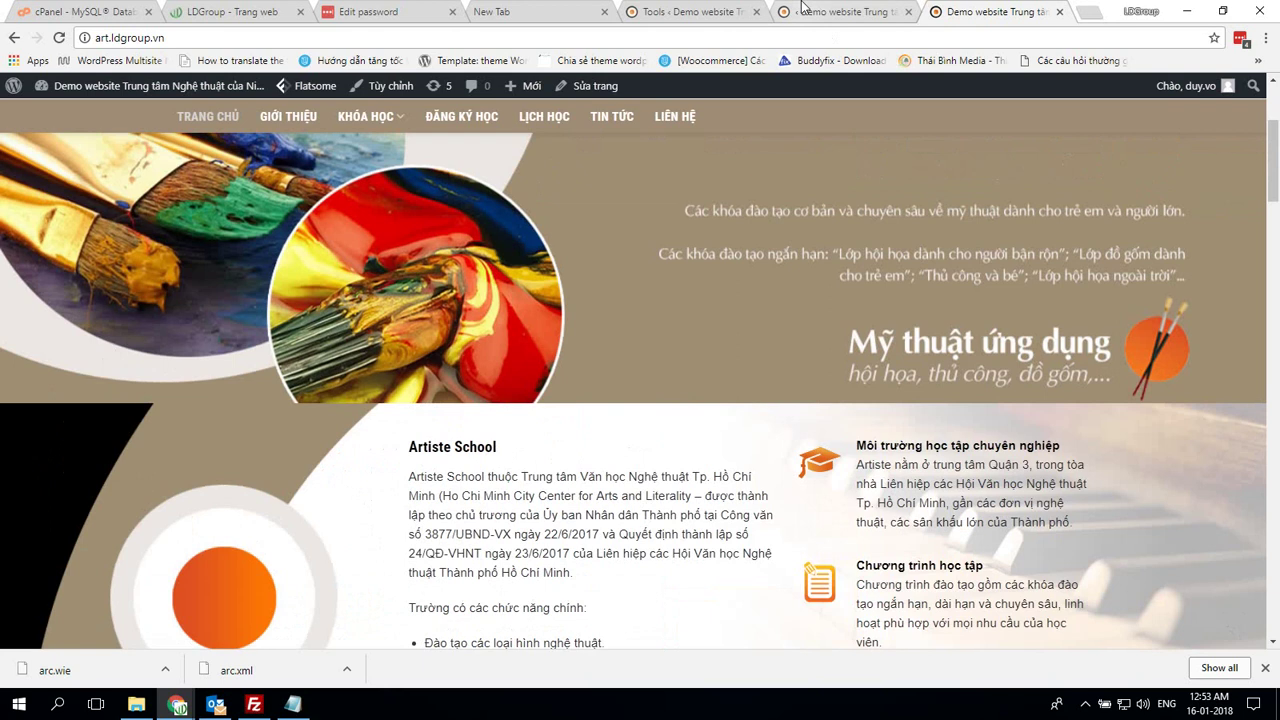
click(817, 12)
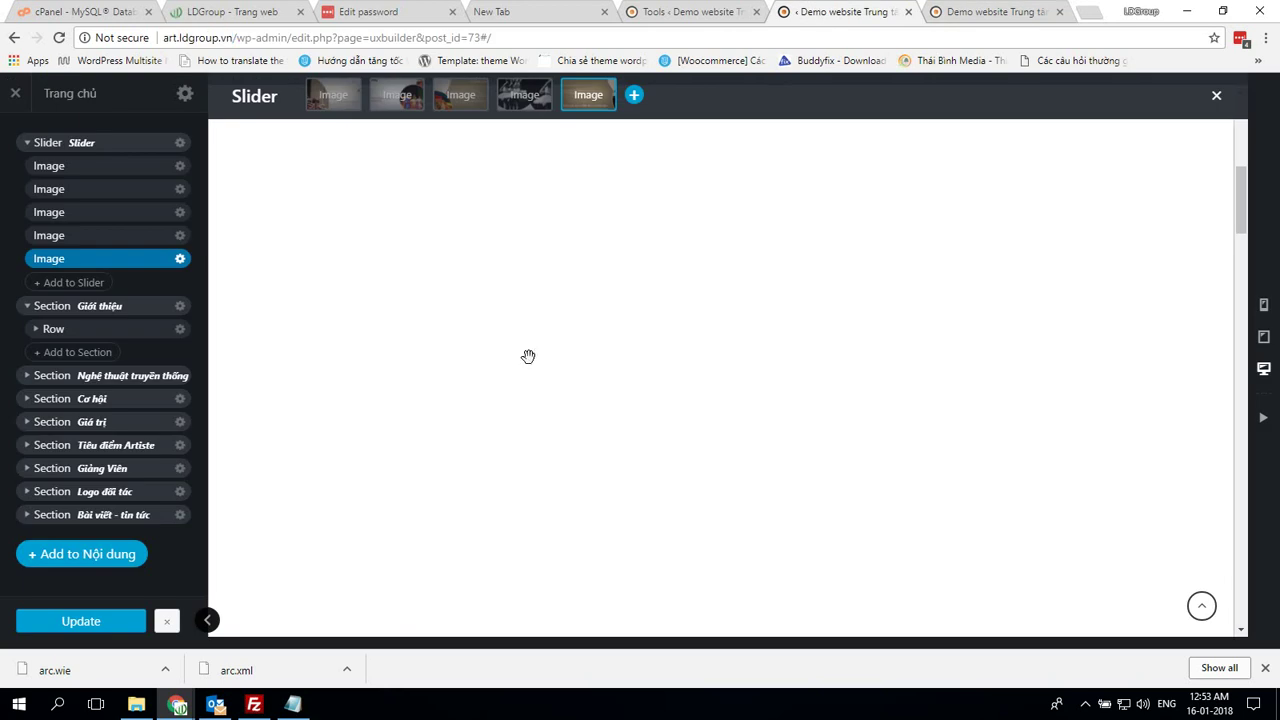
Expand Giới thiệu's row and Column 3/12, then set the traditional-music stage photo height to 60%
click(40, 331)
click(36, 329)
click(110, 376)
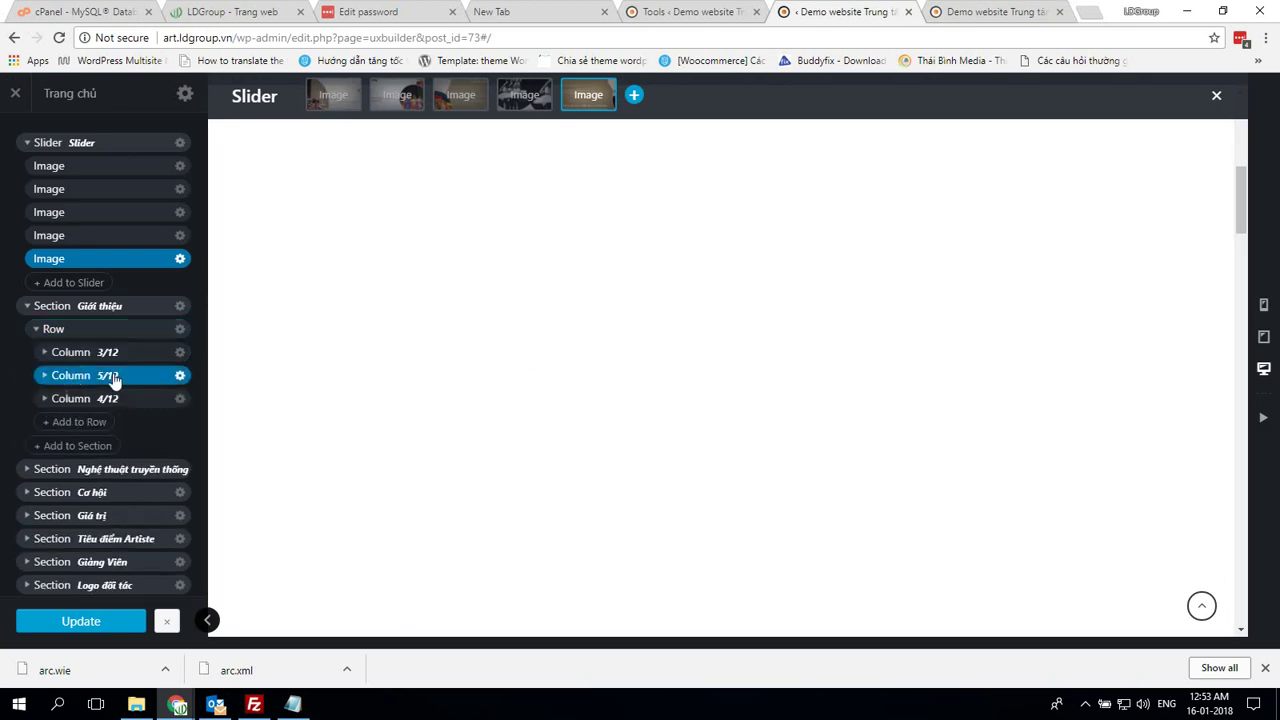
click(56, 354)
click(44, 354)
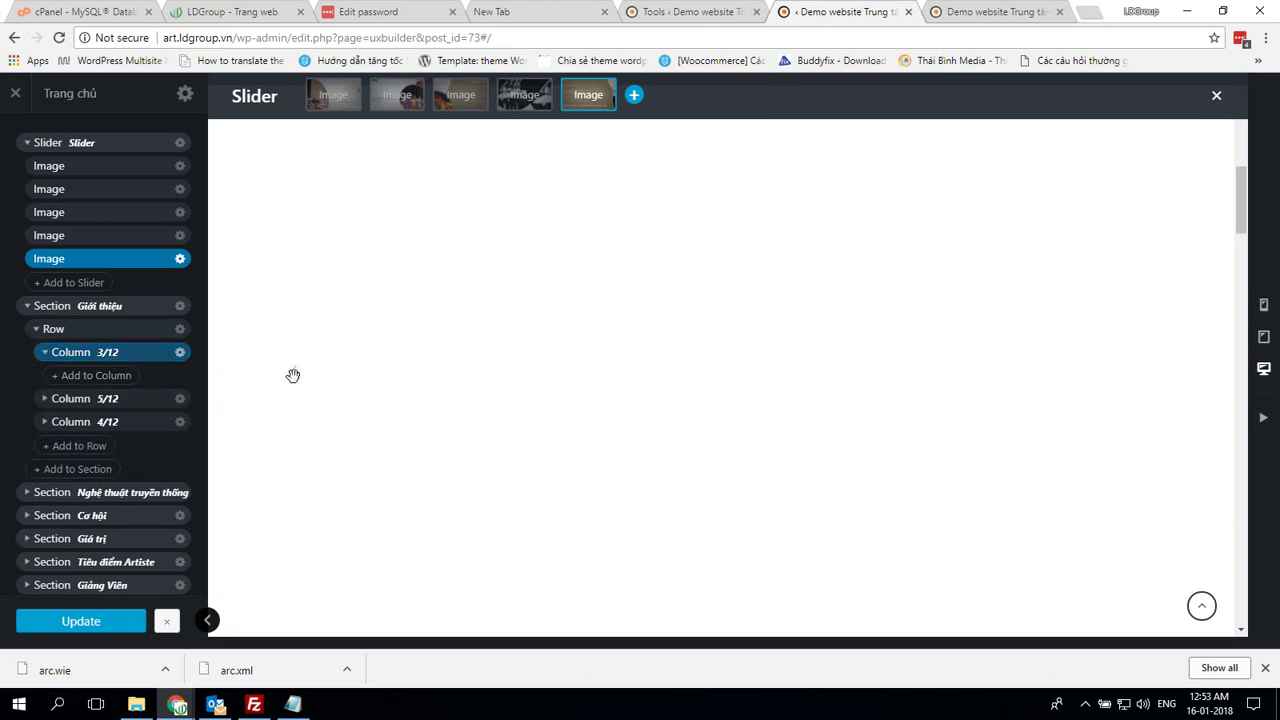
scroll(853, 402, down, 6)
scroll(853, 402, down, 3)
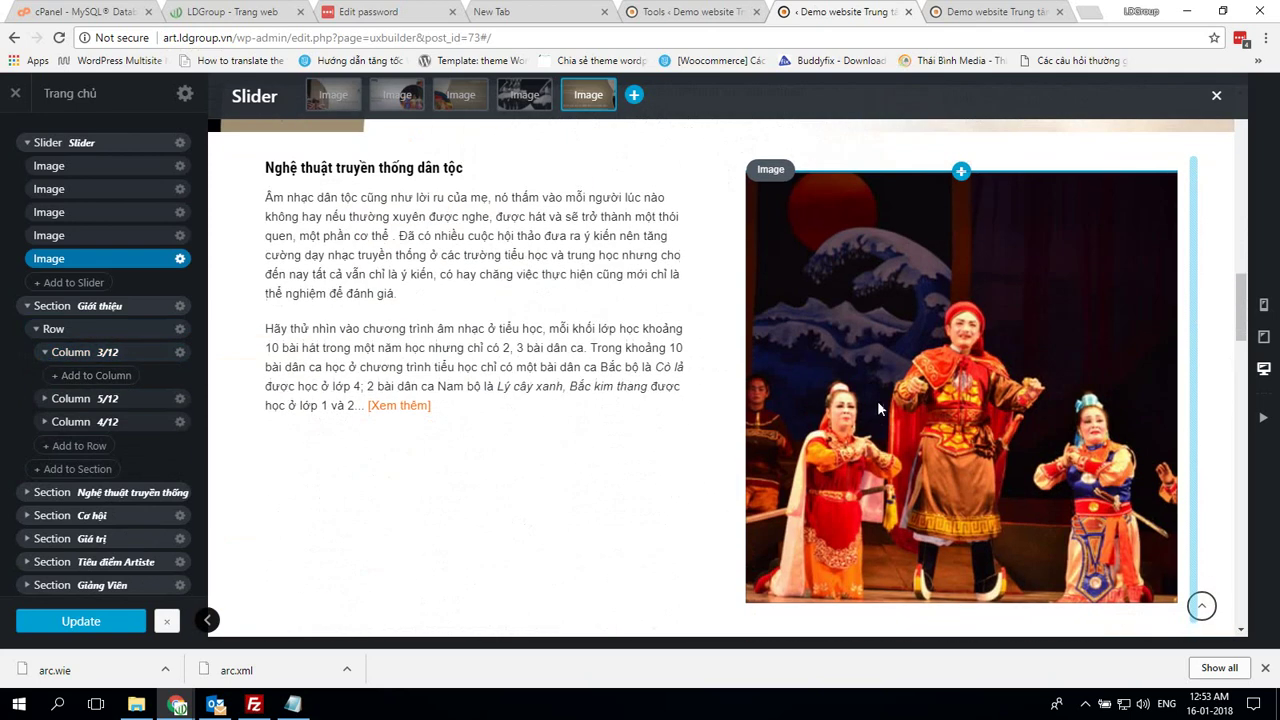
click(896, 392)
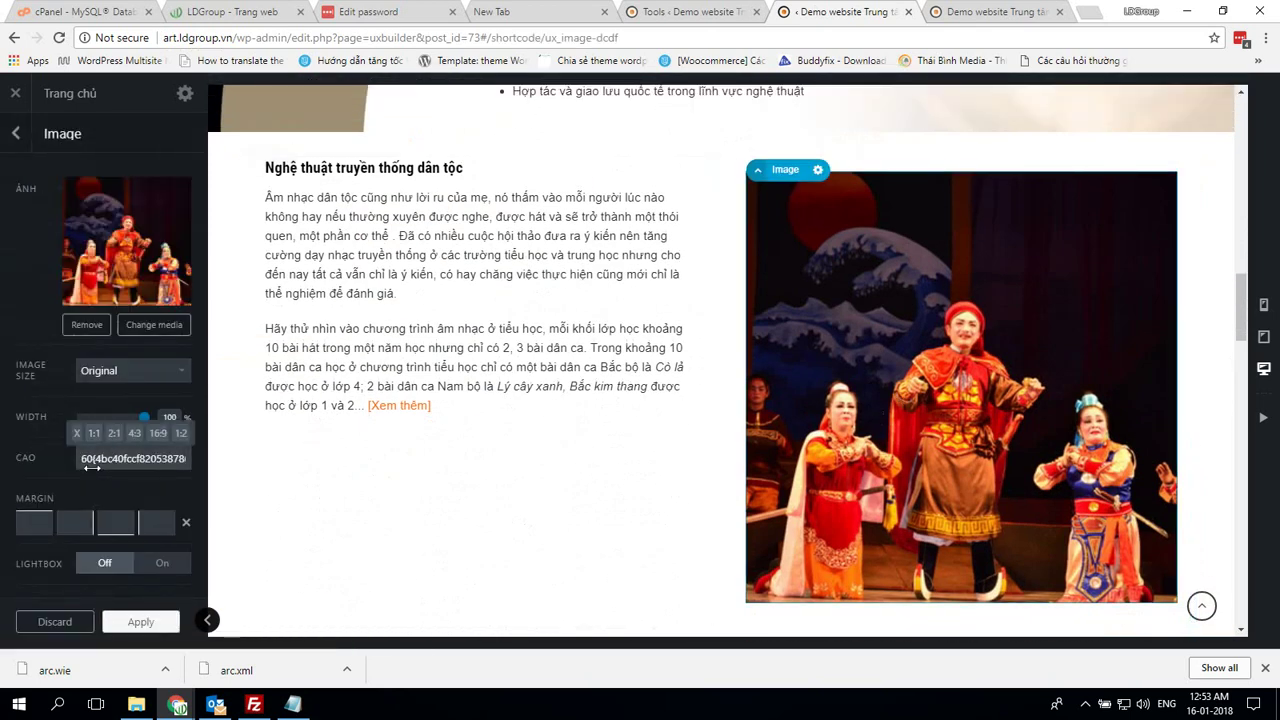
click(169, 460)
text(60%)
scroll(690, 362, down, 2)
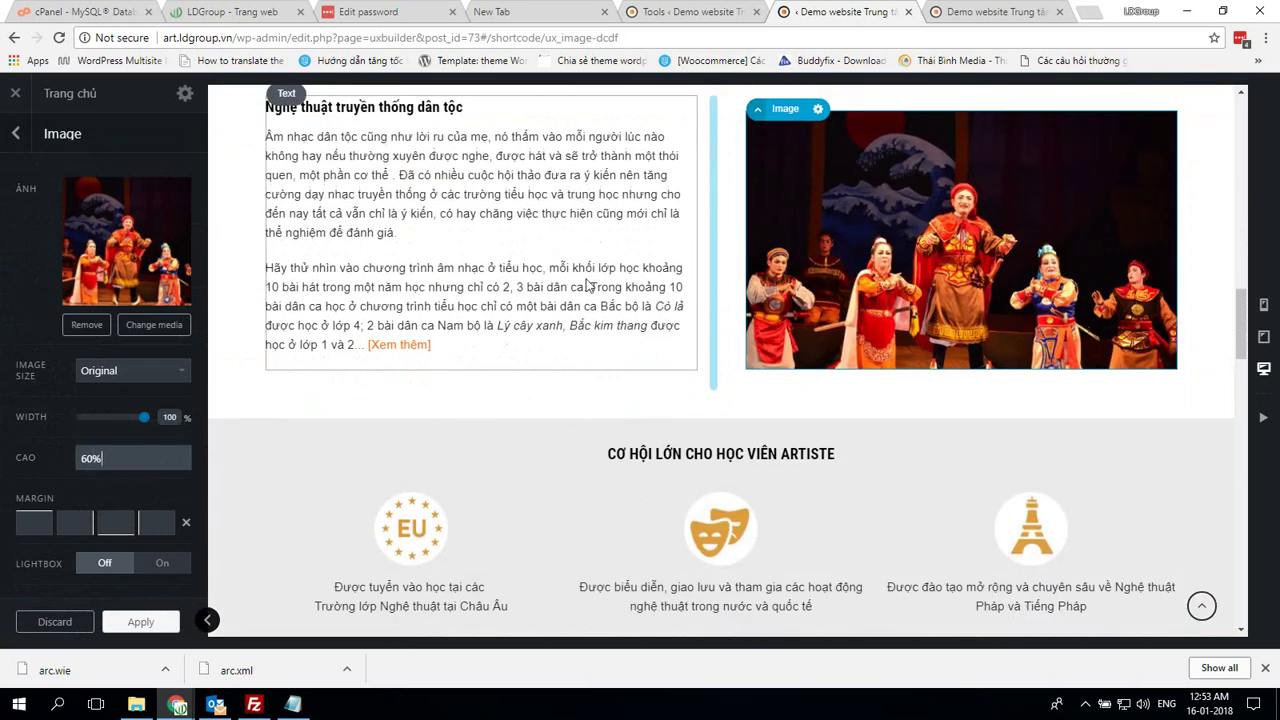
scroll(690, 362, down, 10)
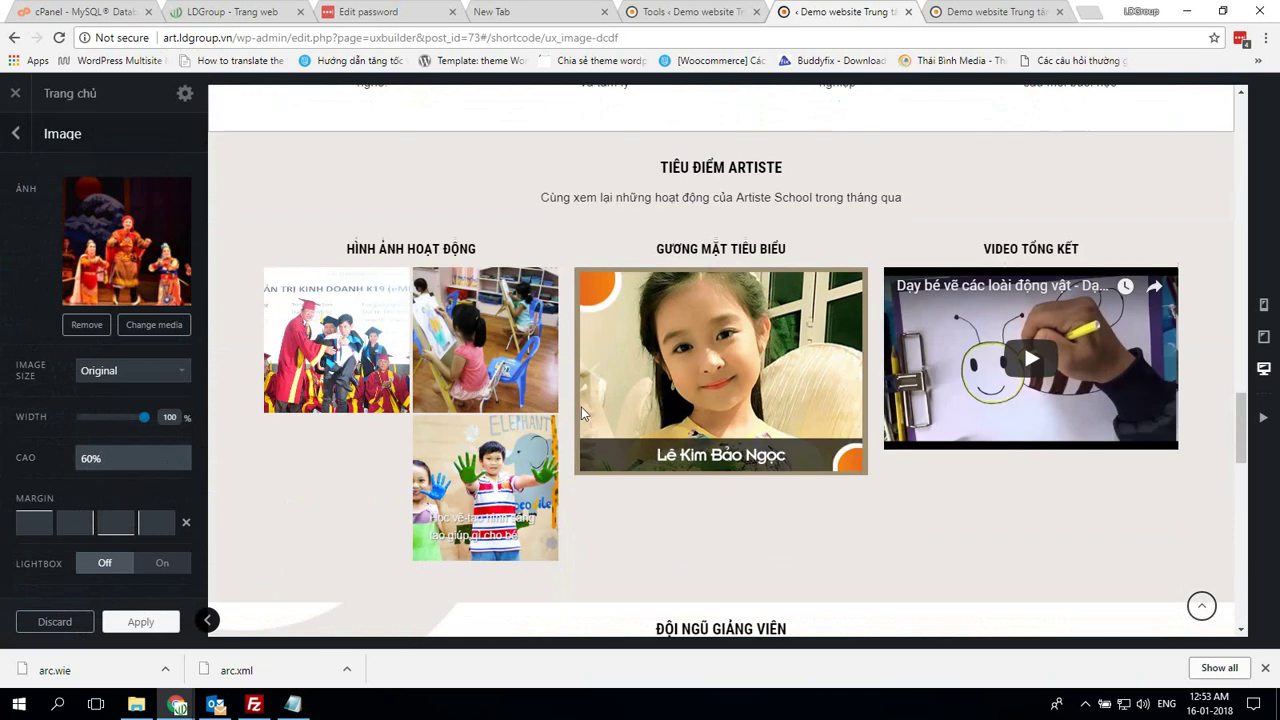
Inspect the activity photo gallery's height setting and the featured student portrait's settings
scroll(505, 362, up, 1)
click(505, 365)
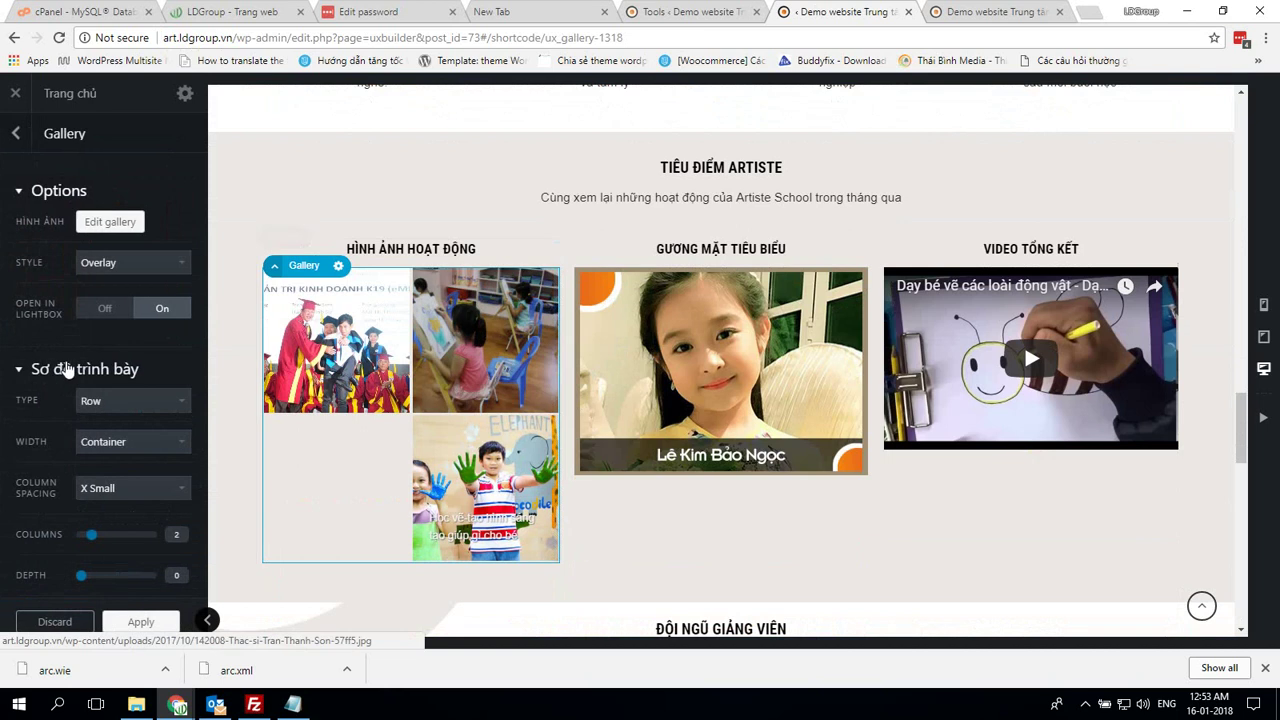
scroll(80, 368, down, 2)
scroll(80, 368, down, 2)
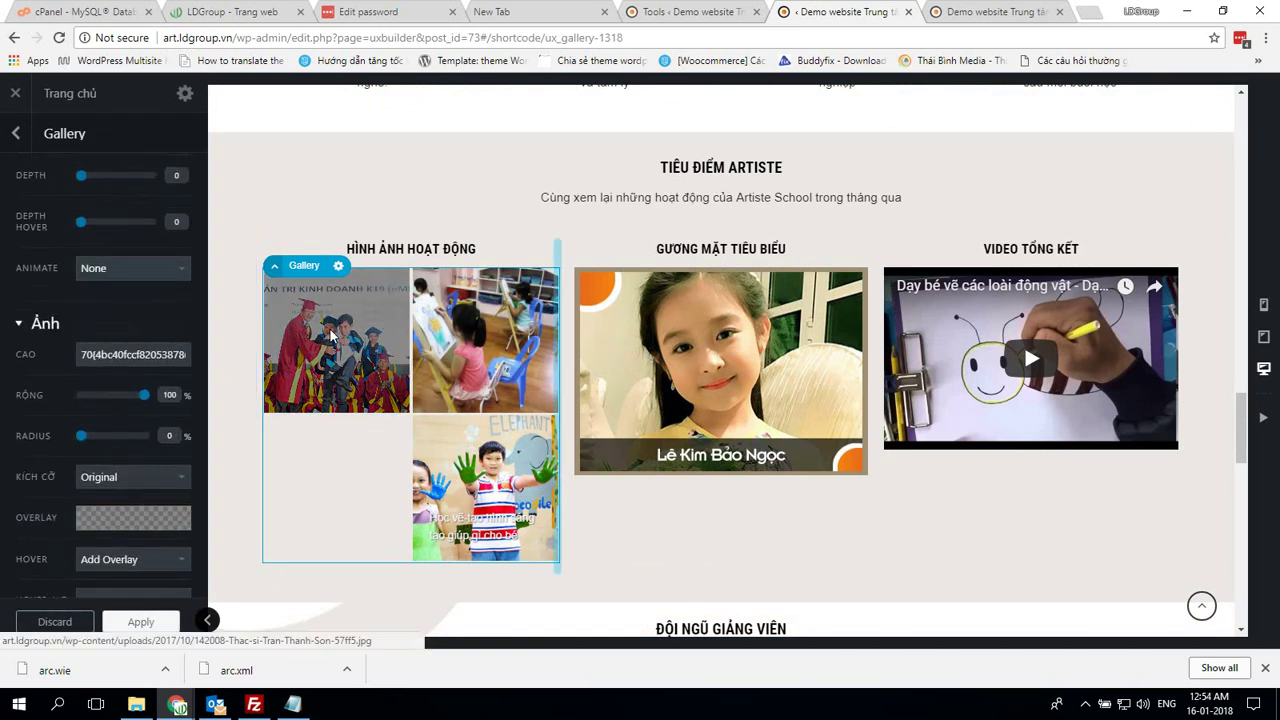
click(84, 354)
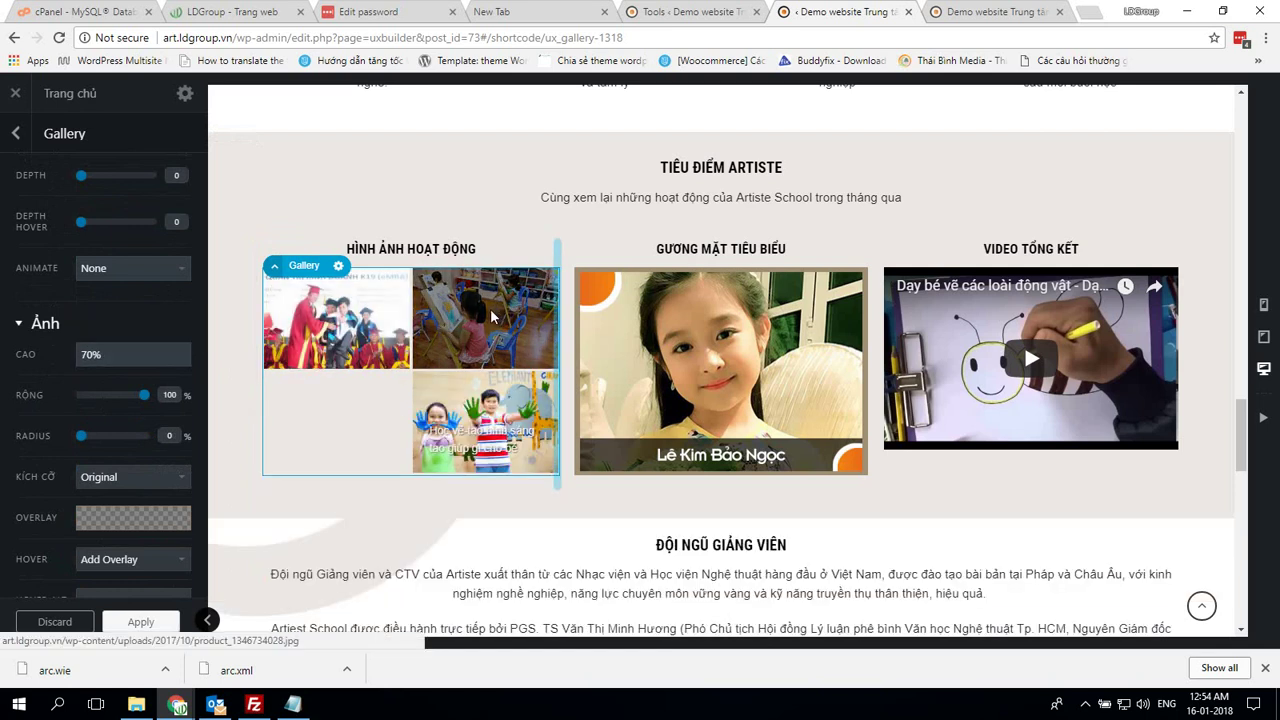
click(620, 330)
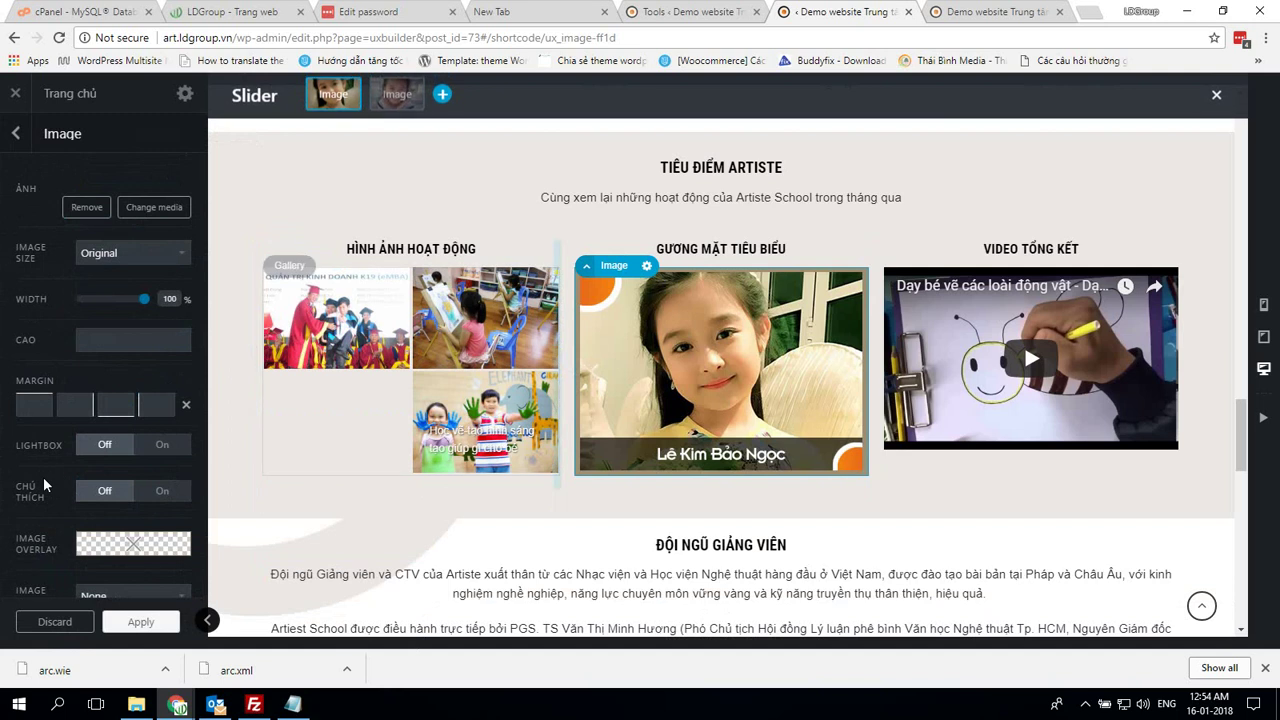
click(463, 405)
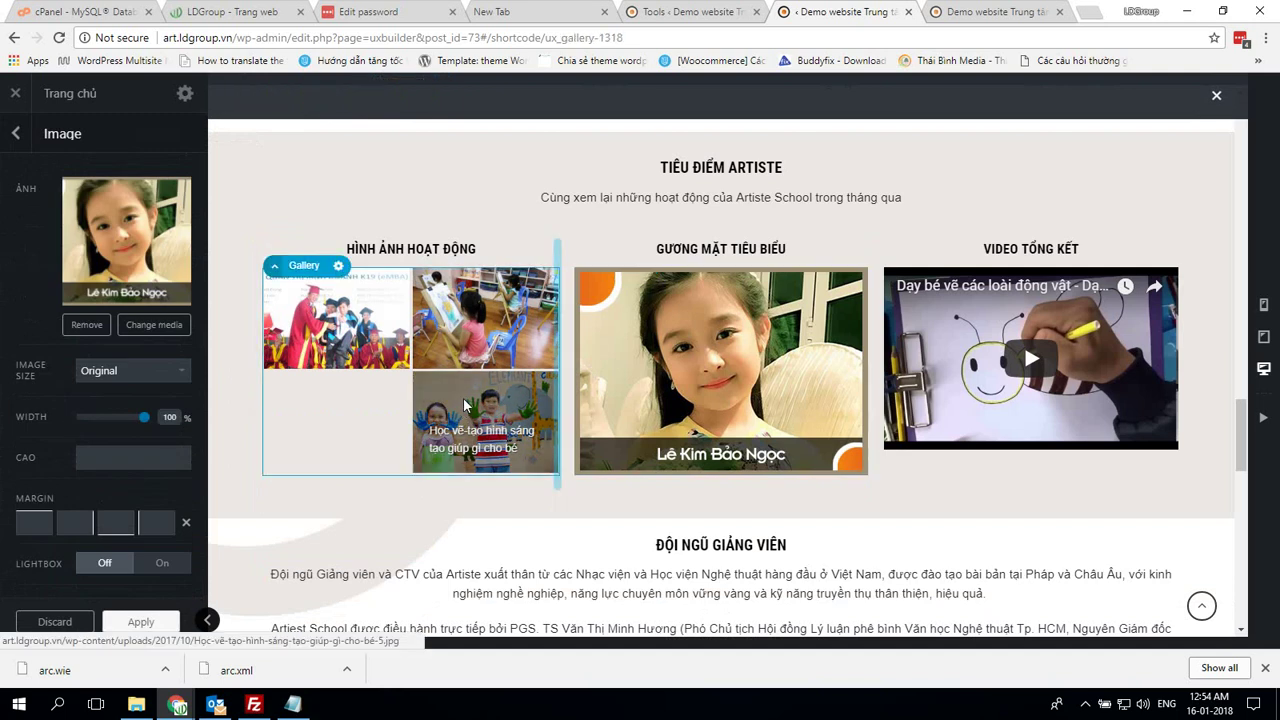
scroll(118, 400, down, 5)
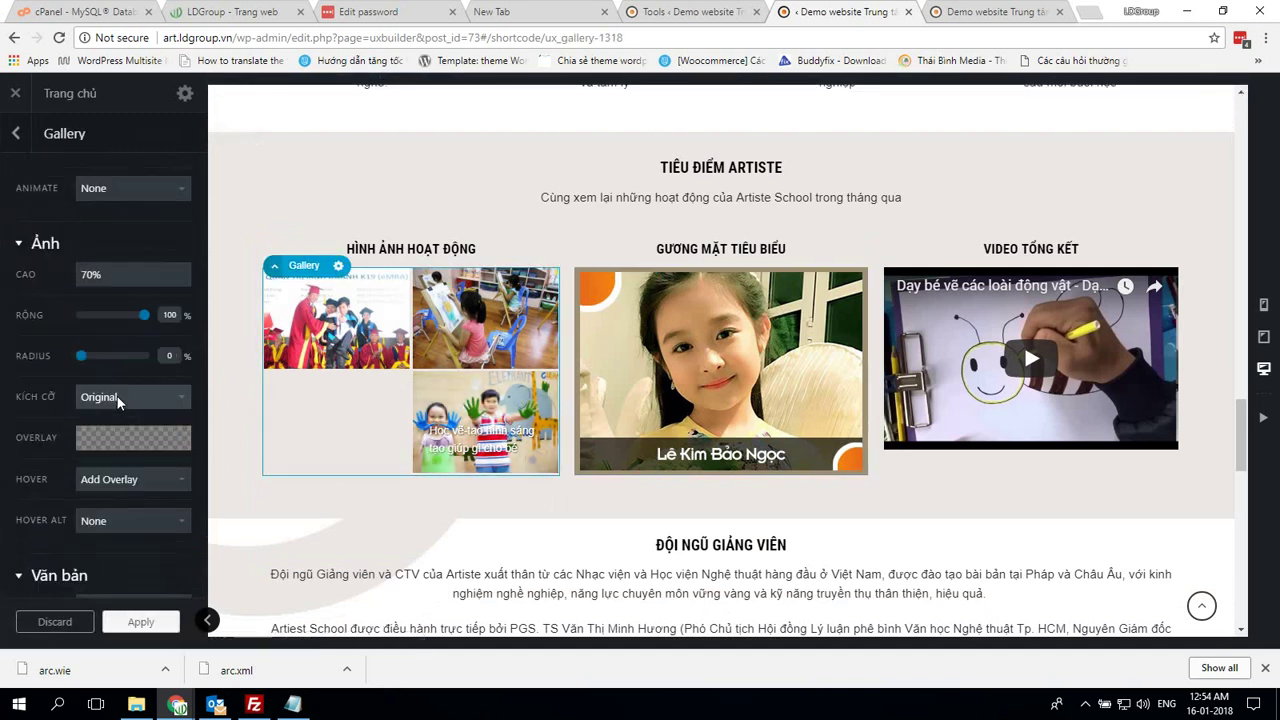
scroll(118, 400, down, 3)
click(670, 343)
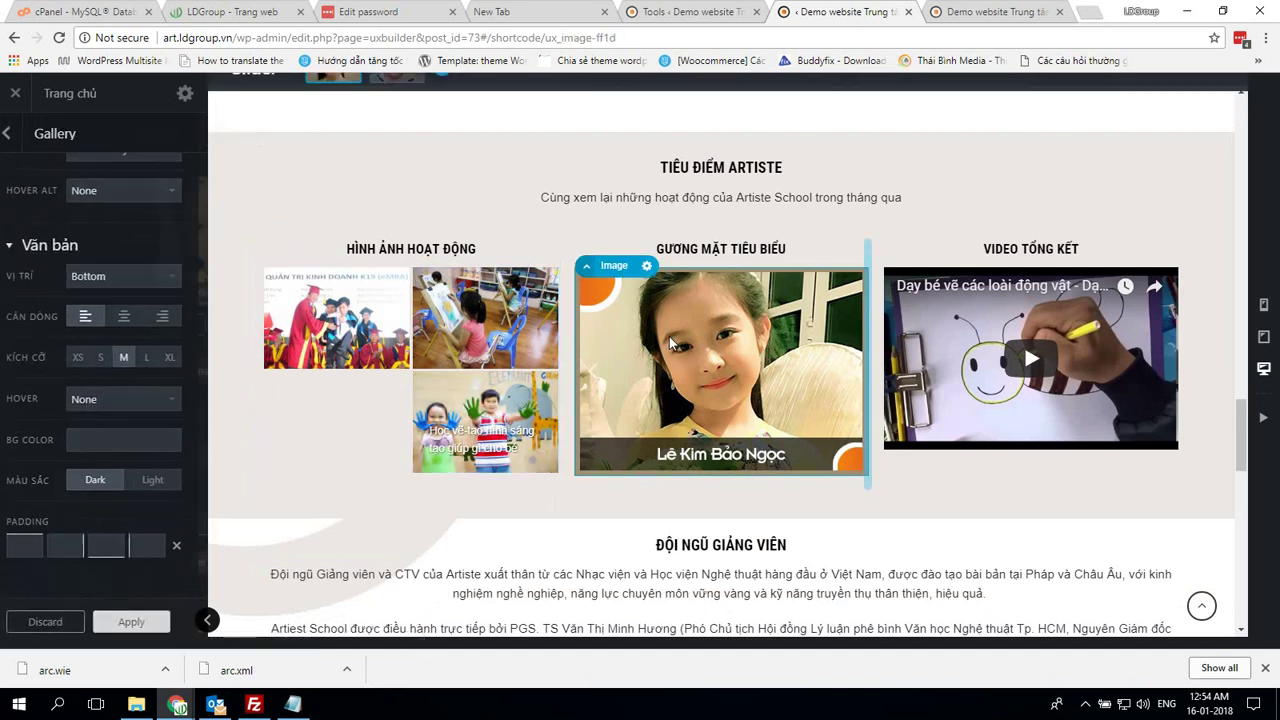
scroll(78, 410, down, 5)
scroll(78, 410, up, 5)
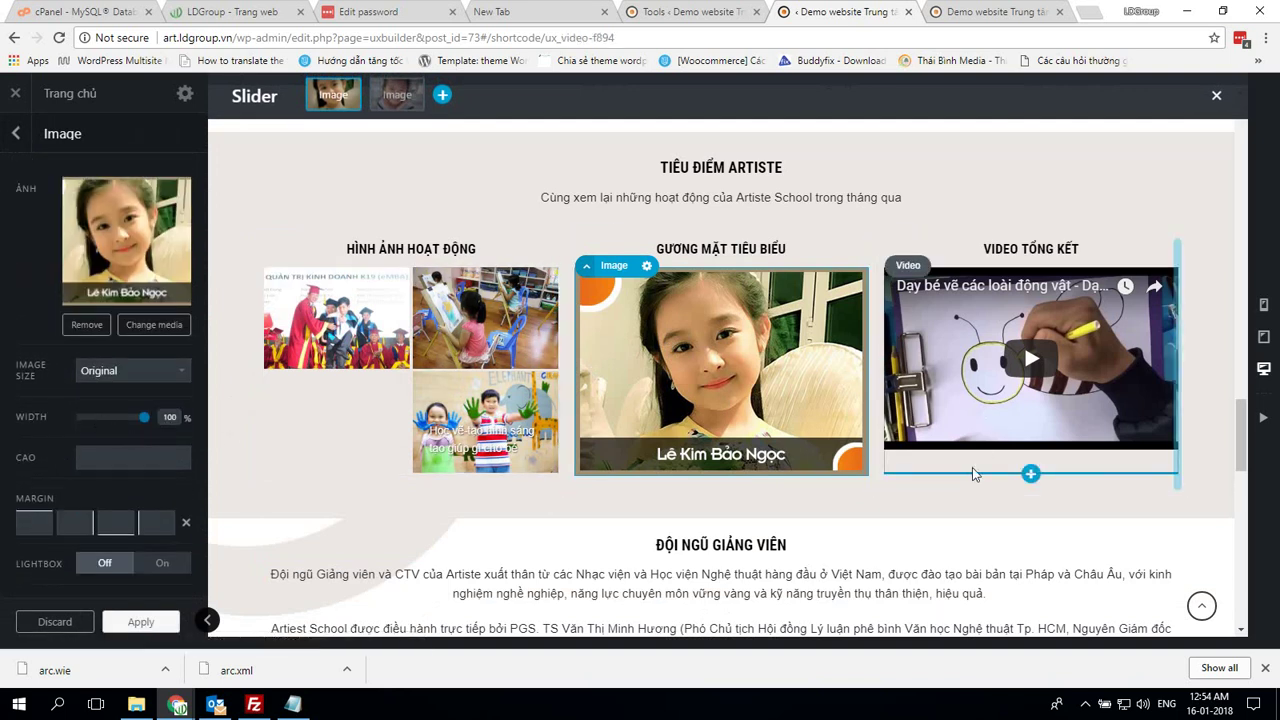
Inspect the summary video, teaching staff text, teacher profile box and teacher slider settings
click(975, 474)
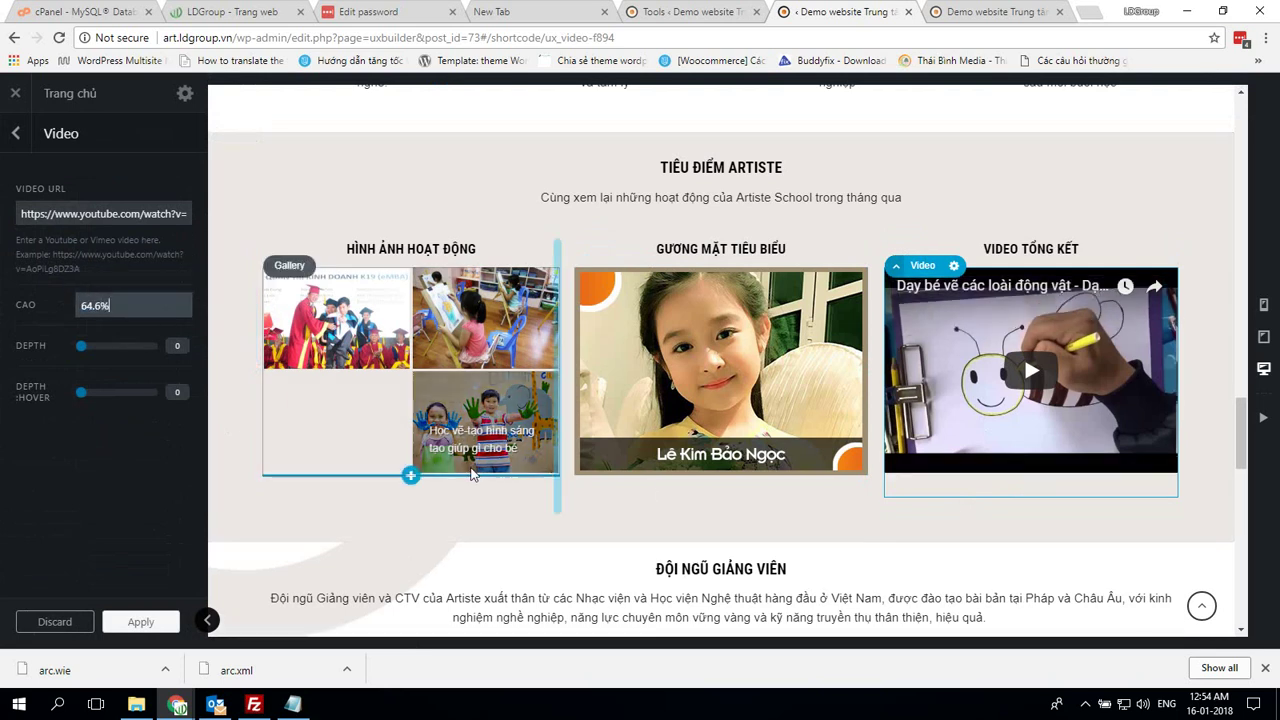
scroll(812, 541, down, 2)
click(605, 467)
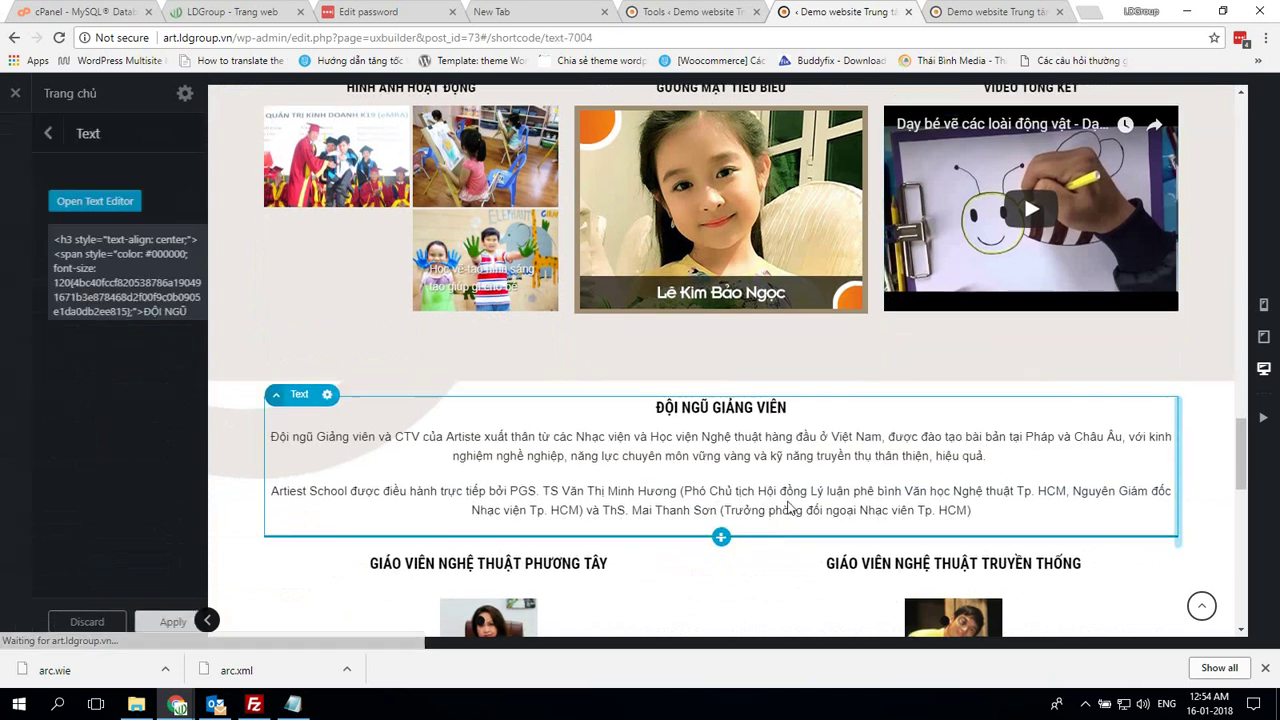
scroll(605, 467, down, 3)
click(505, 389)
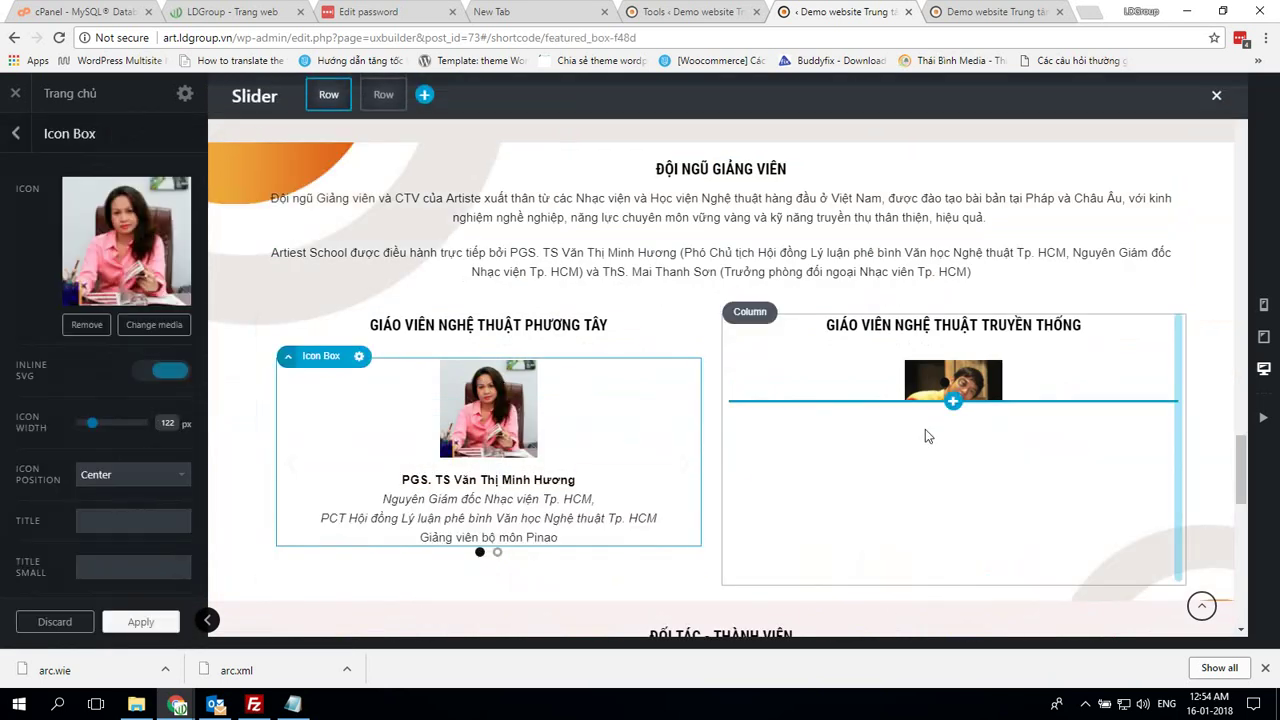
click(953, 410)
scroll(988, 410, down, 2)
scroll(988, 410, down, 3)
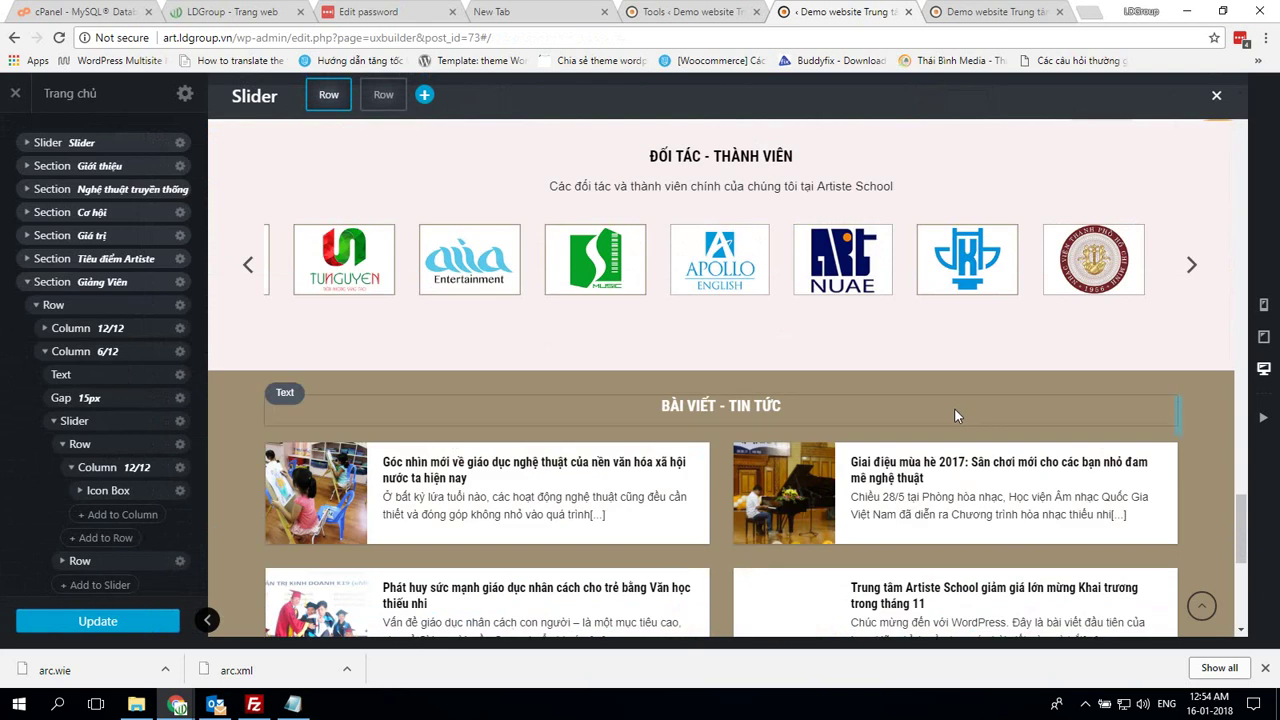
Check the Apollo partner logo, blog posts block and Nhiếp ảnh banner, then show the live site
click(722, 272)
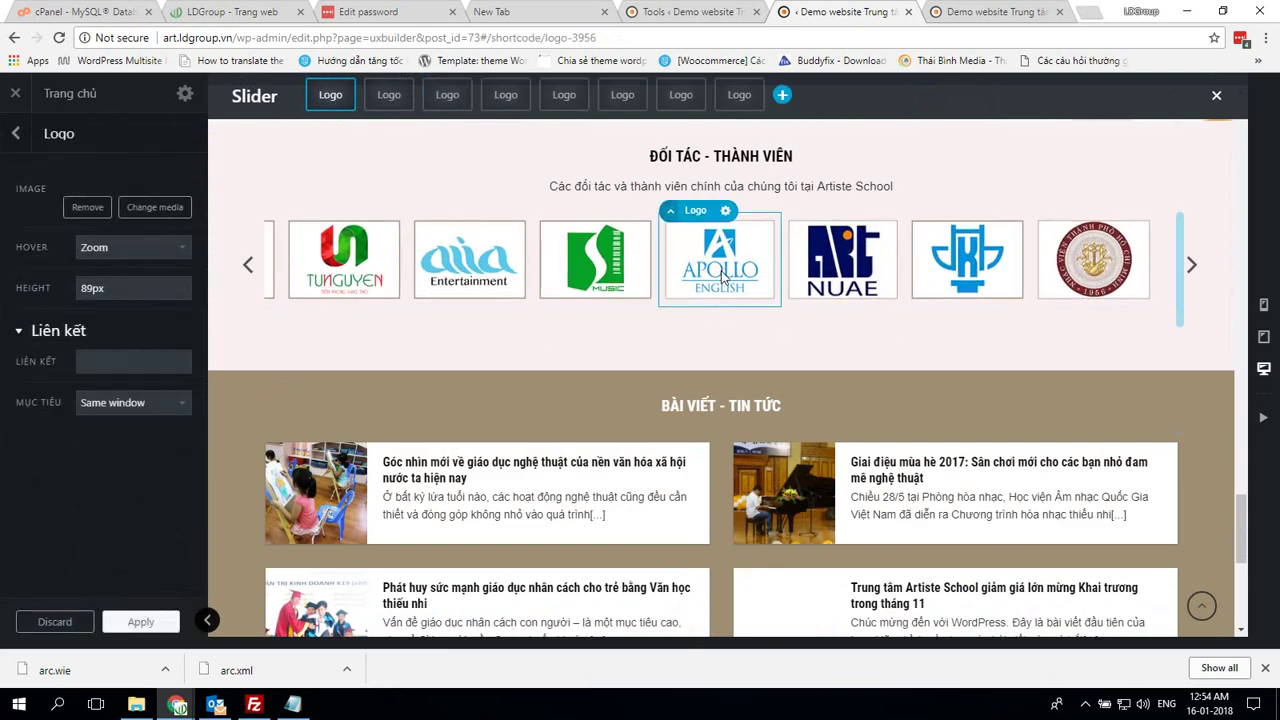
scroll(722, 290, down, 3)
click(784, 258)
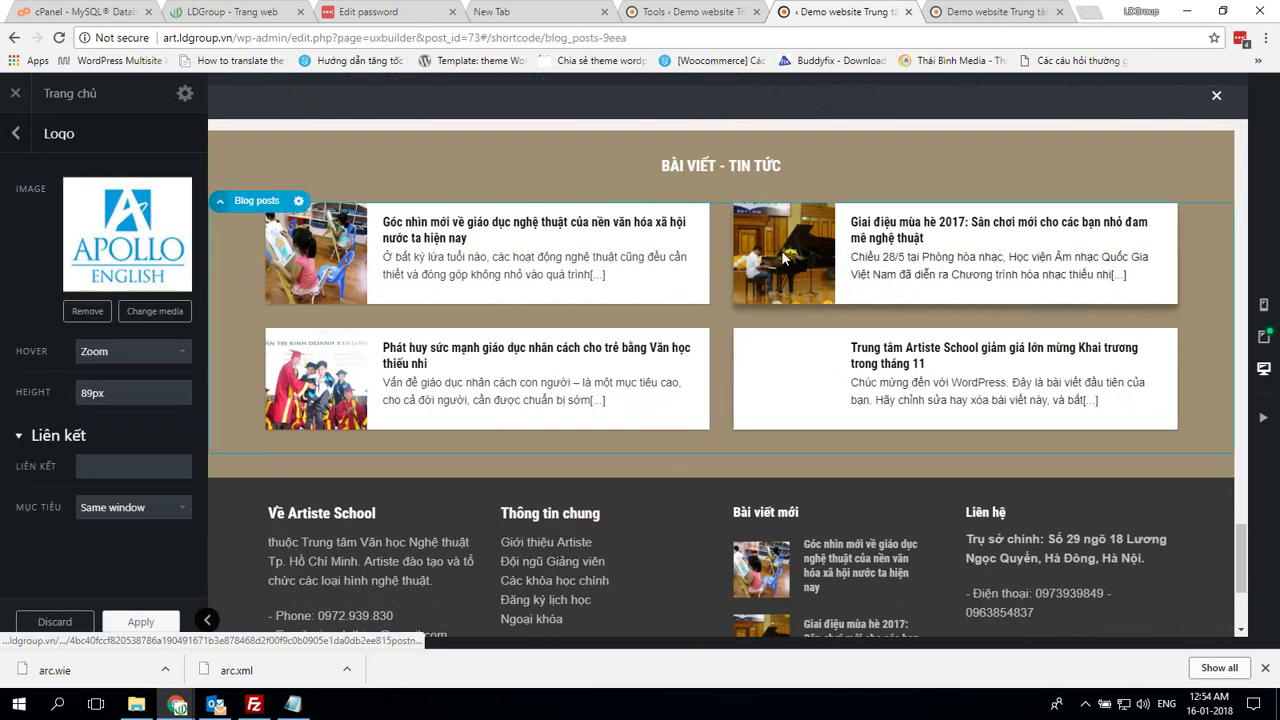
scroll(130, 393, down, 5)
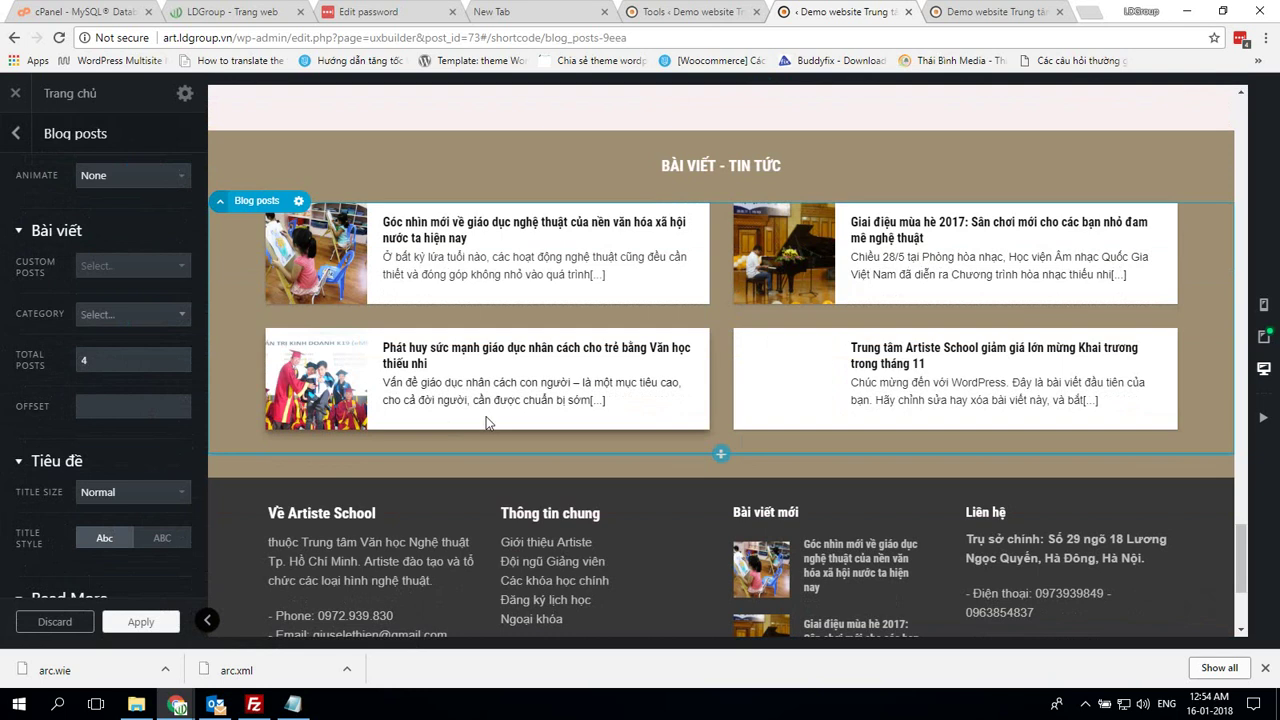
scroll(487, 423, down, 3)
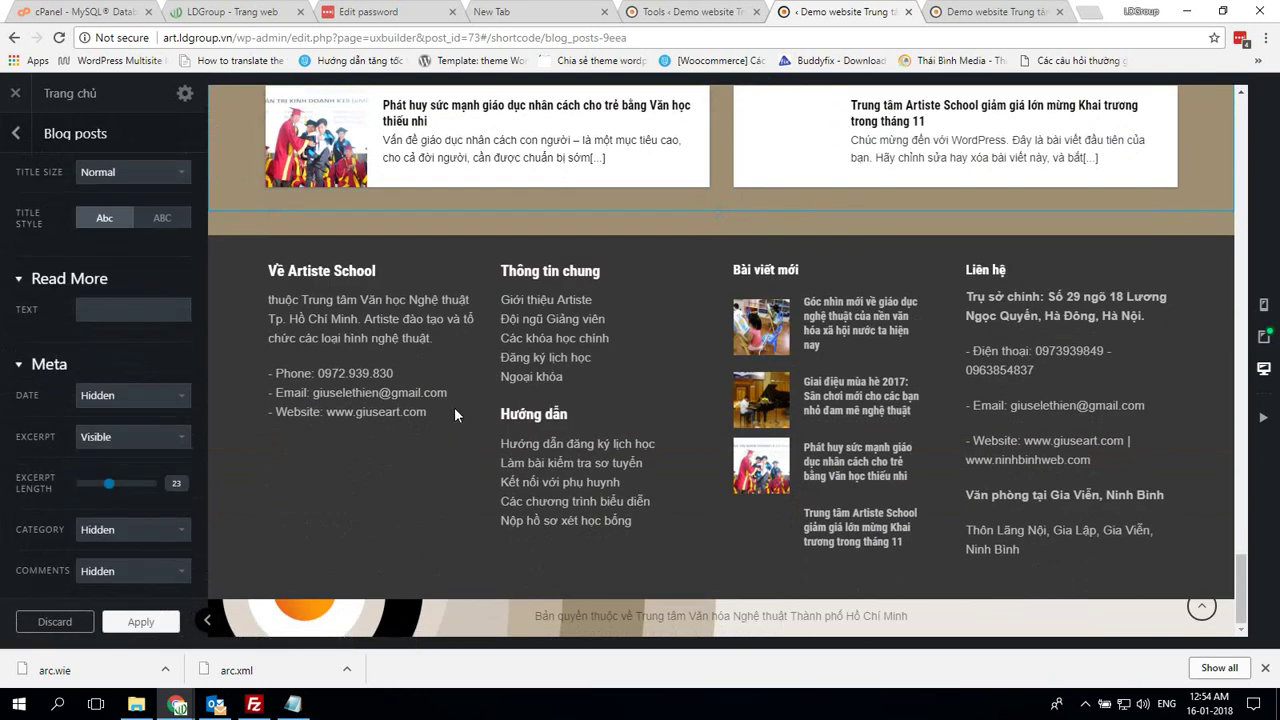
scroll(537, 397, up, 15)
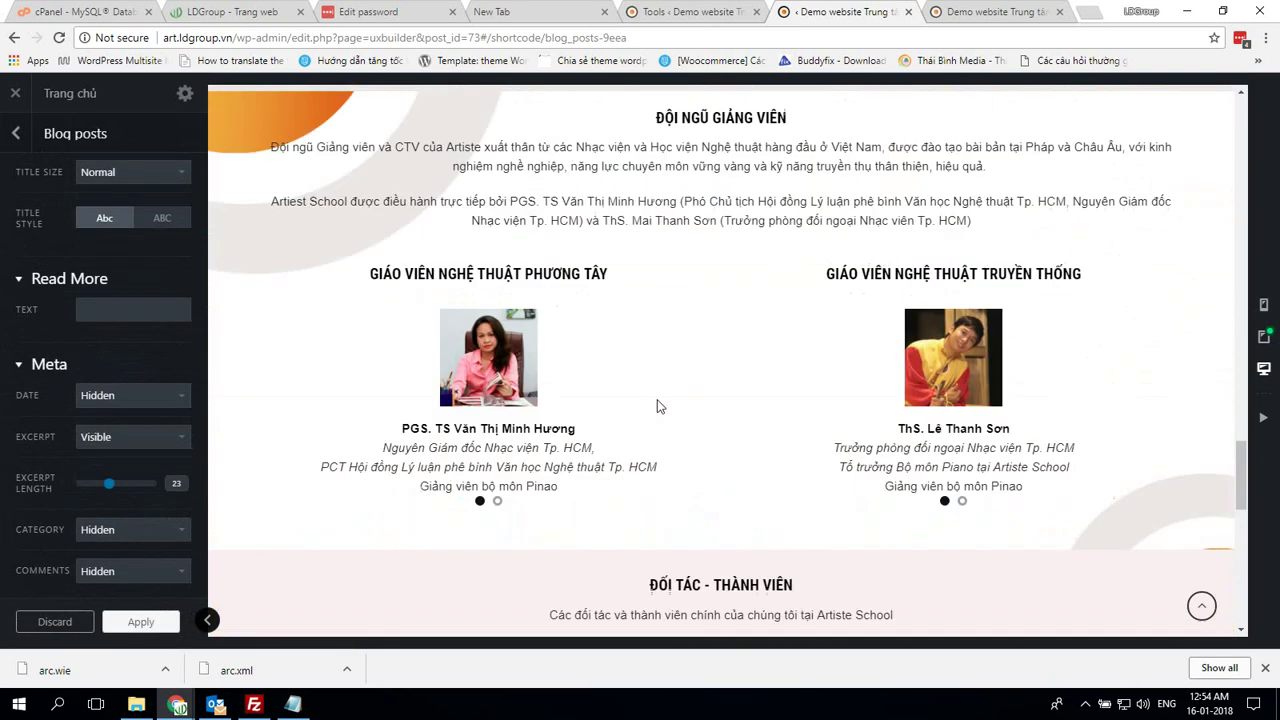
scroll(661, 401, up, 15)
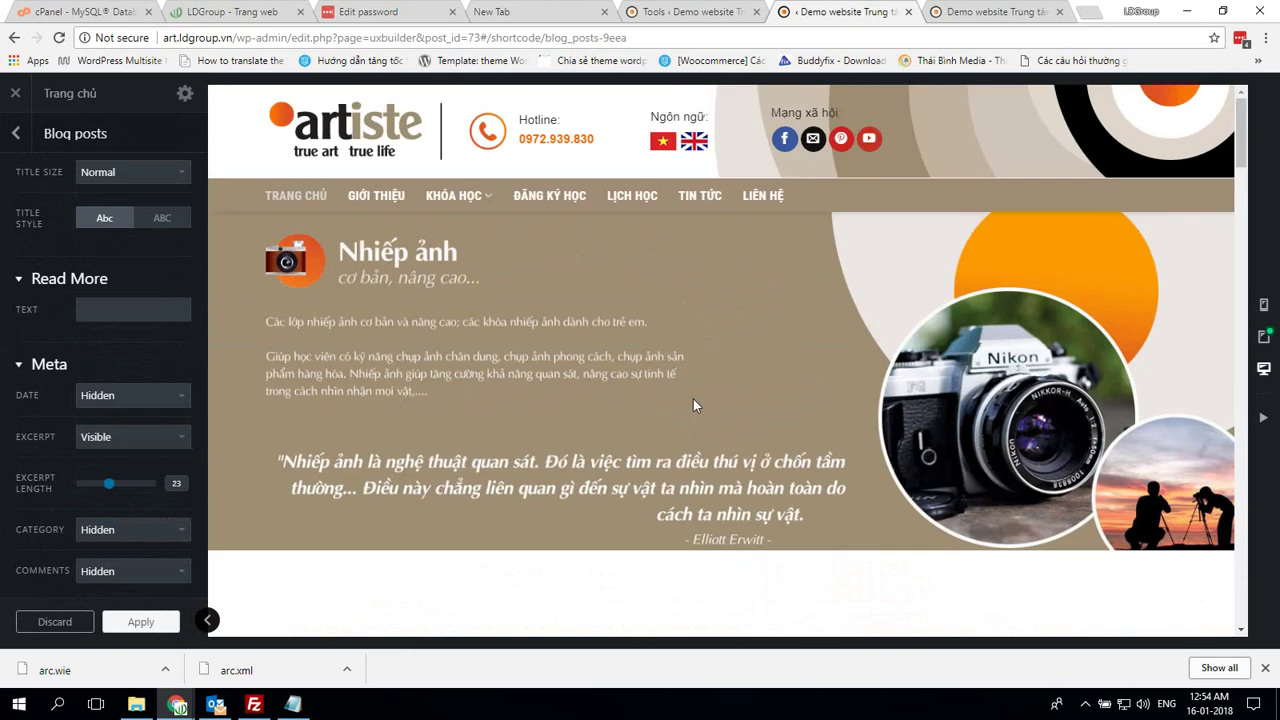
click(698, 394)
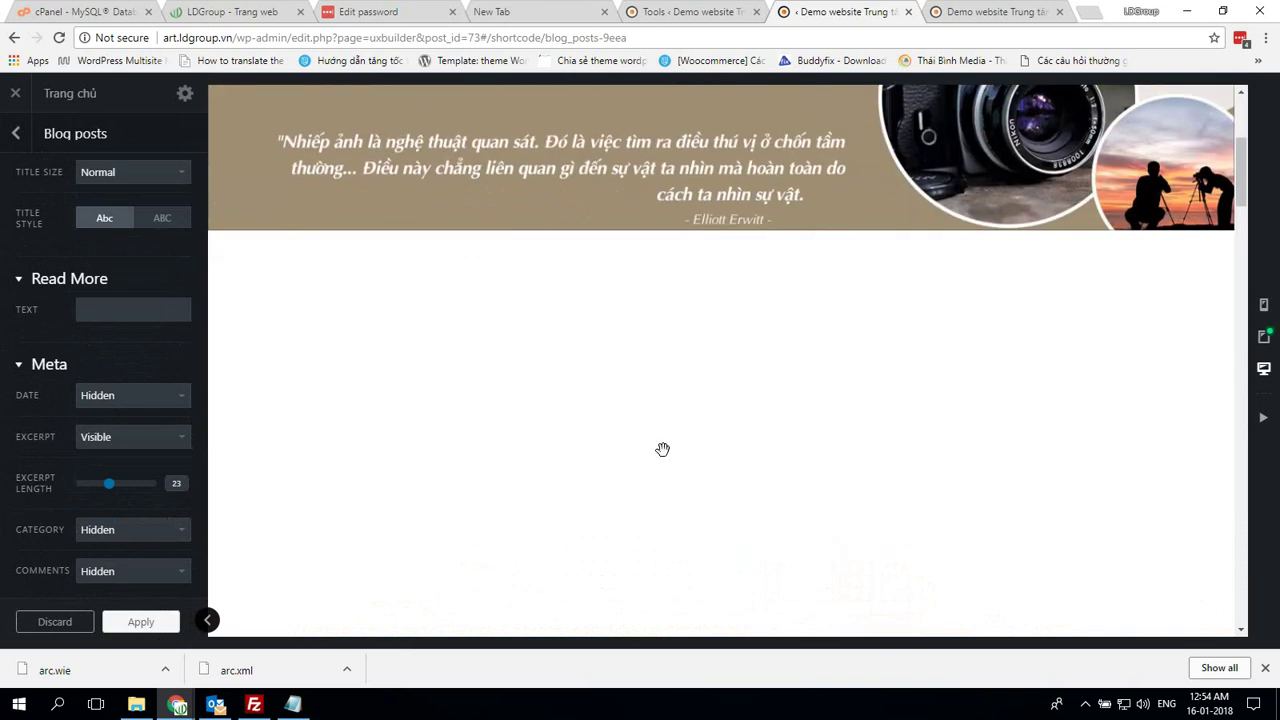
scroll(997, 428, up, 3)
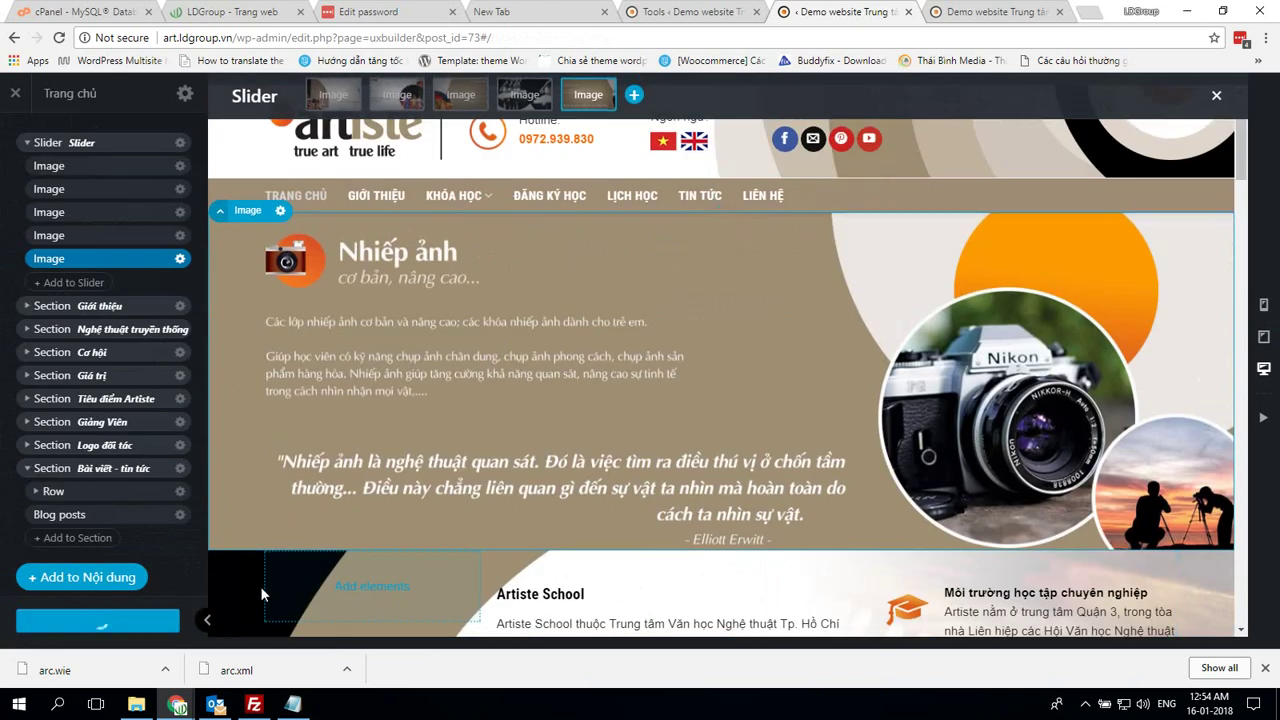
click(958, 10)
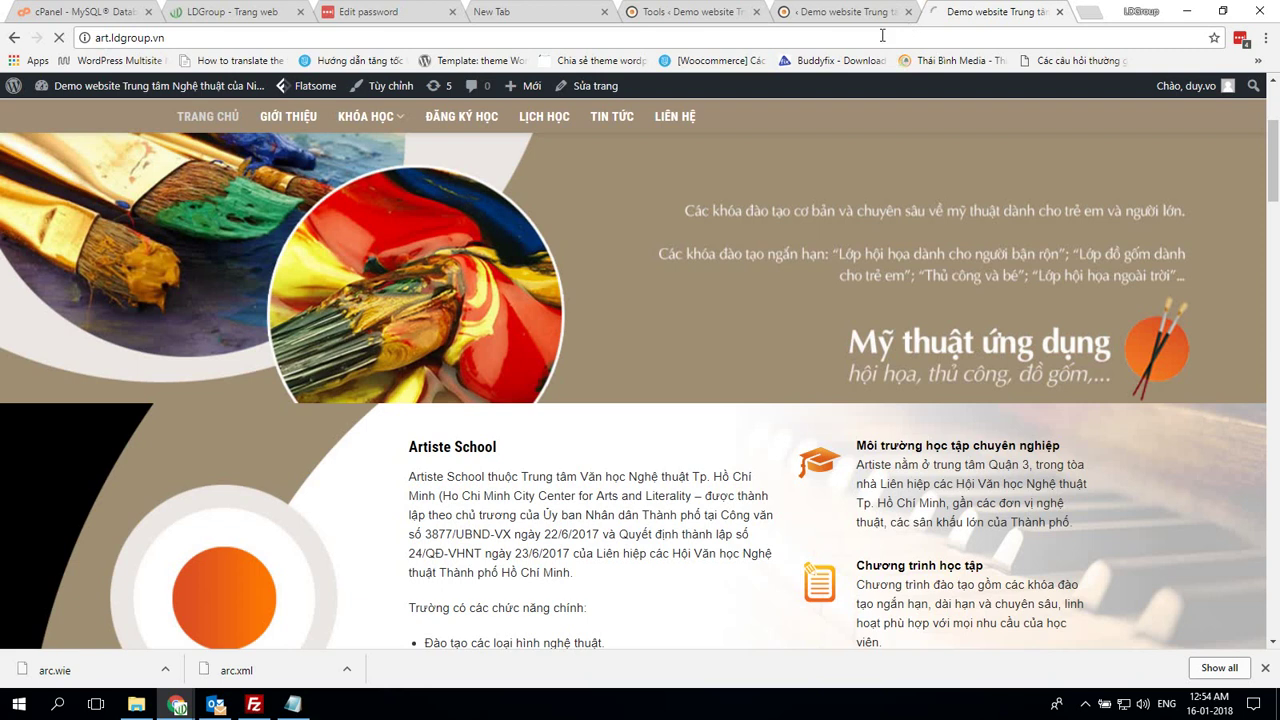
Verify the live gallery's third image is blank, then scroll UX Builder to the activity gallery
scroll(995, 370, up, 2)
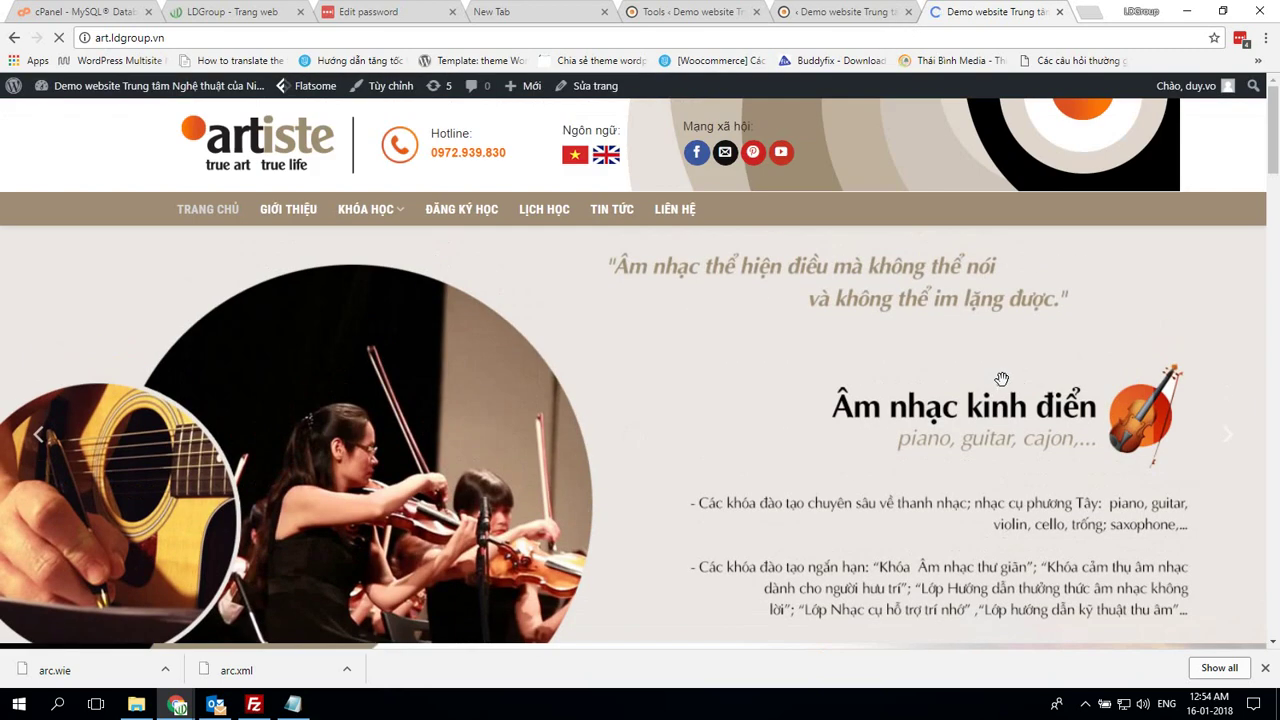
scroll(1003, 375, down, 15)
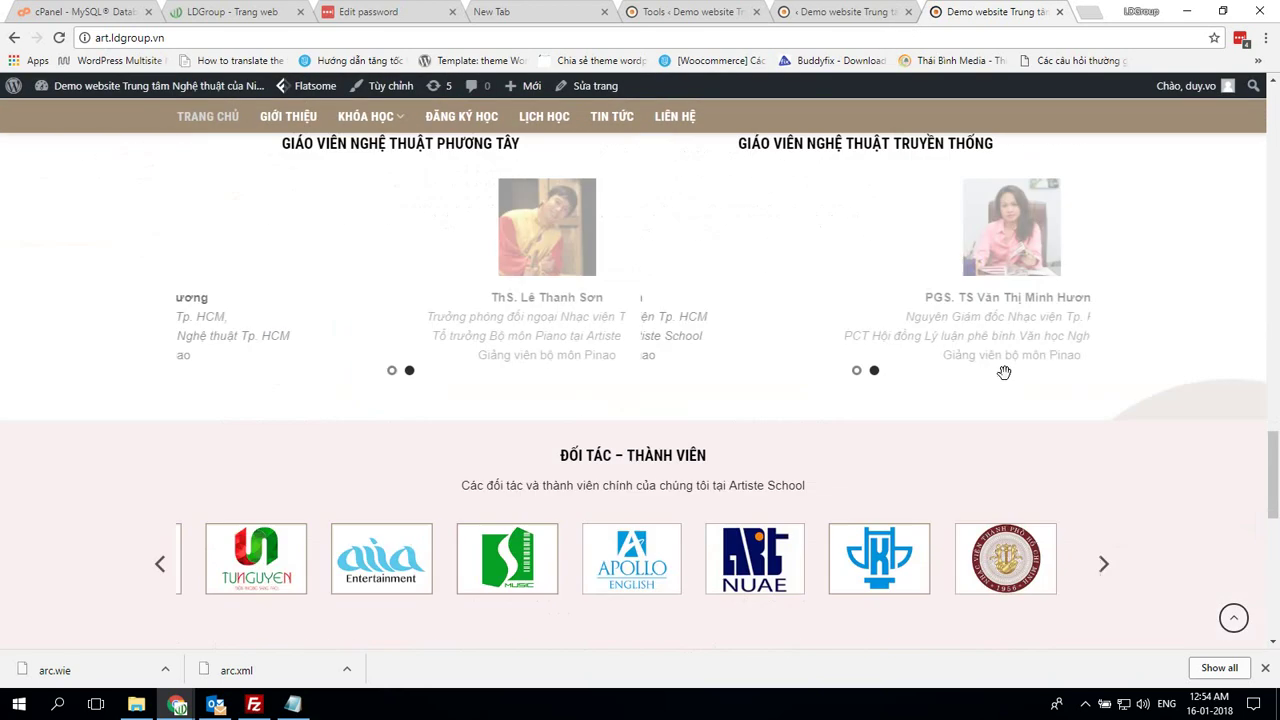
scroll(1005, 372, up, 7)
scroll(1005, 370, down, 5)
scroll(1005, 368, up, 5)
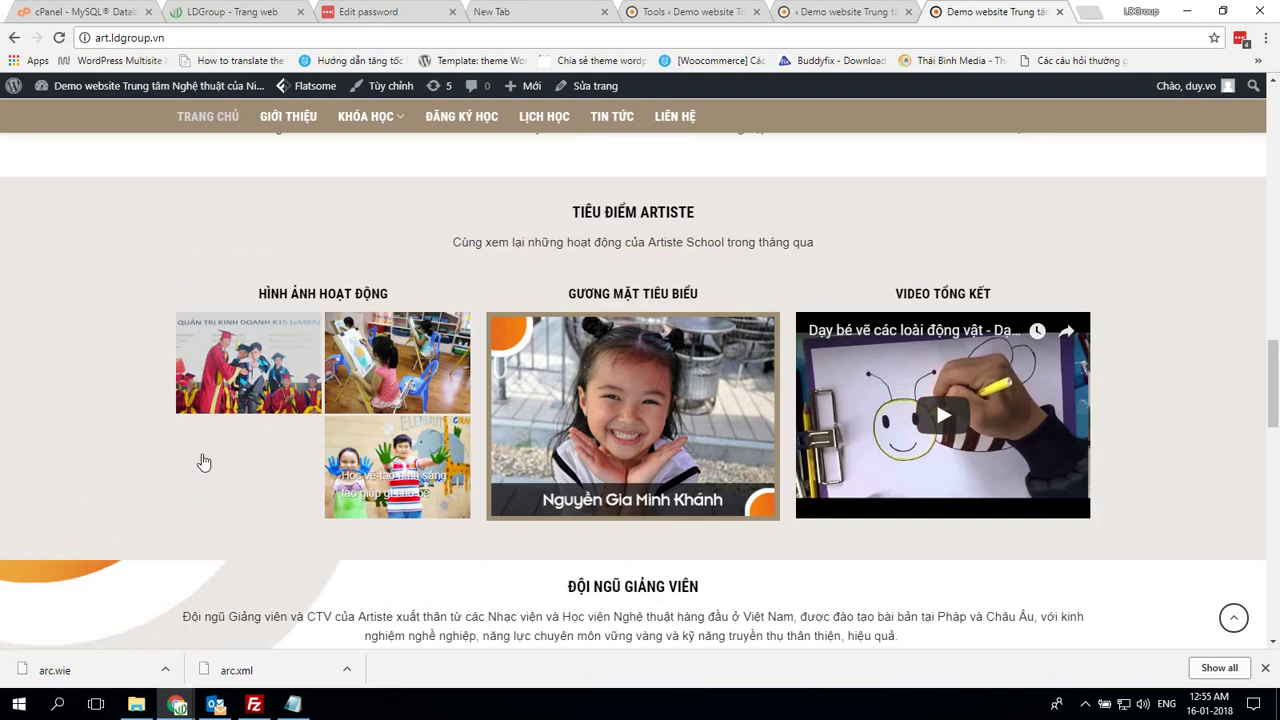
click(263, 466)
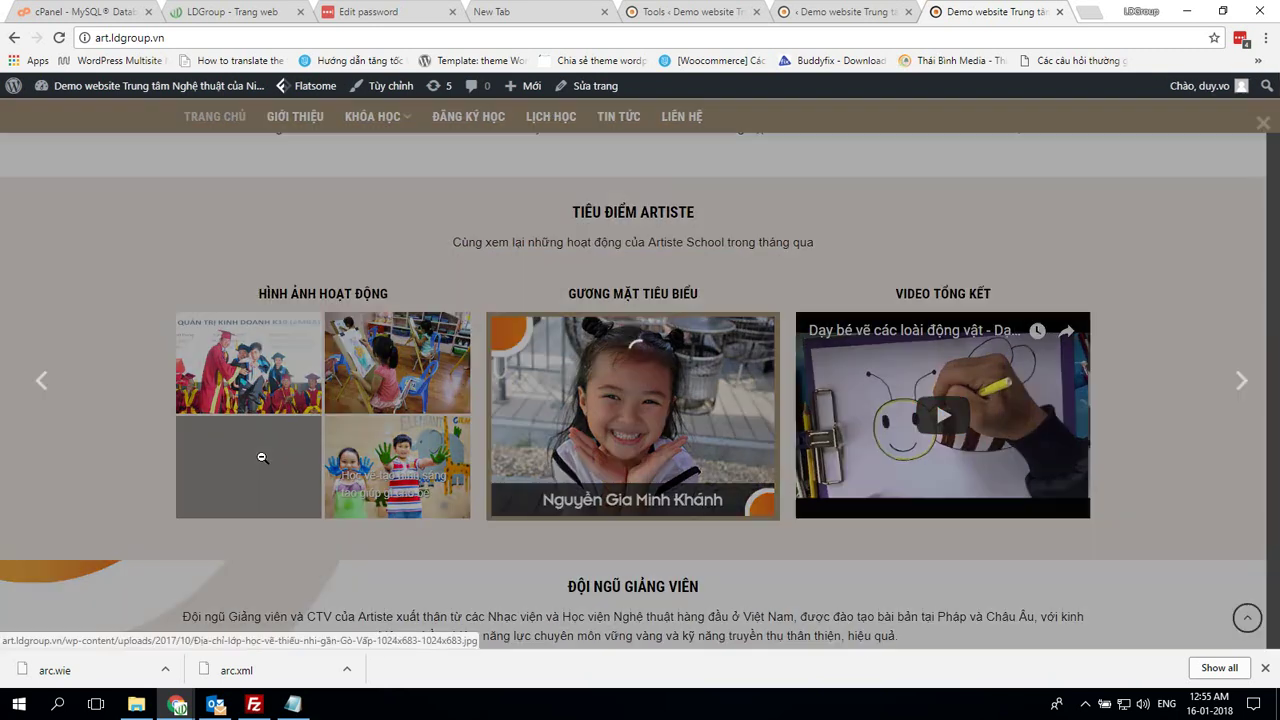
click(502, 560)
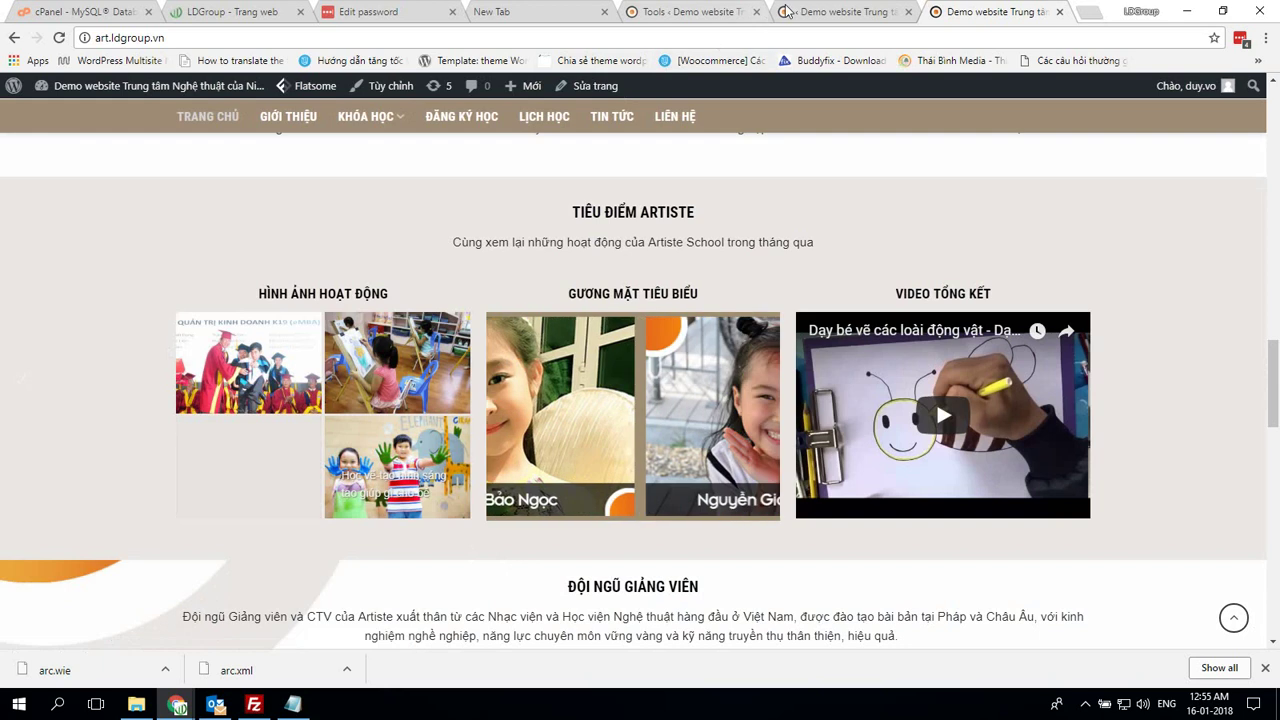
click(845, 11)
scroll(622, 322, down, 3)
scroll(624, 326, down, 15)
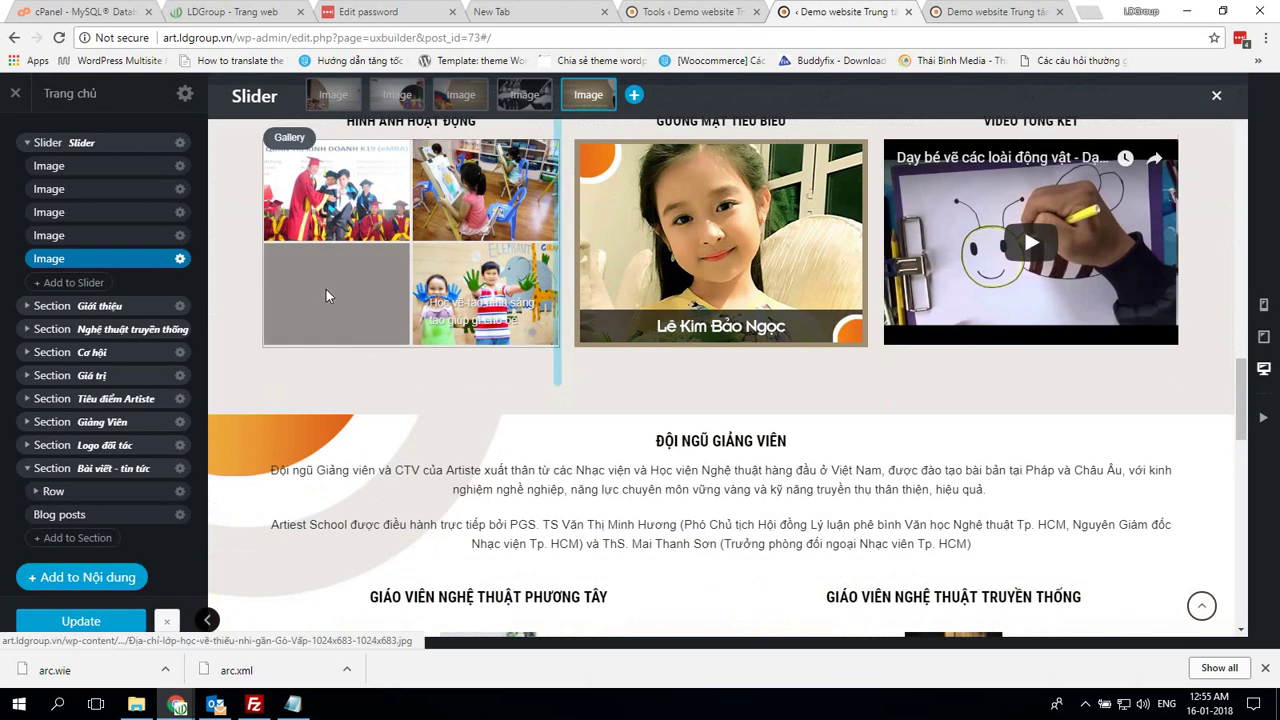
Select the activity photo gallery and inspect its blank third image in the image editor
click(329, 294)
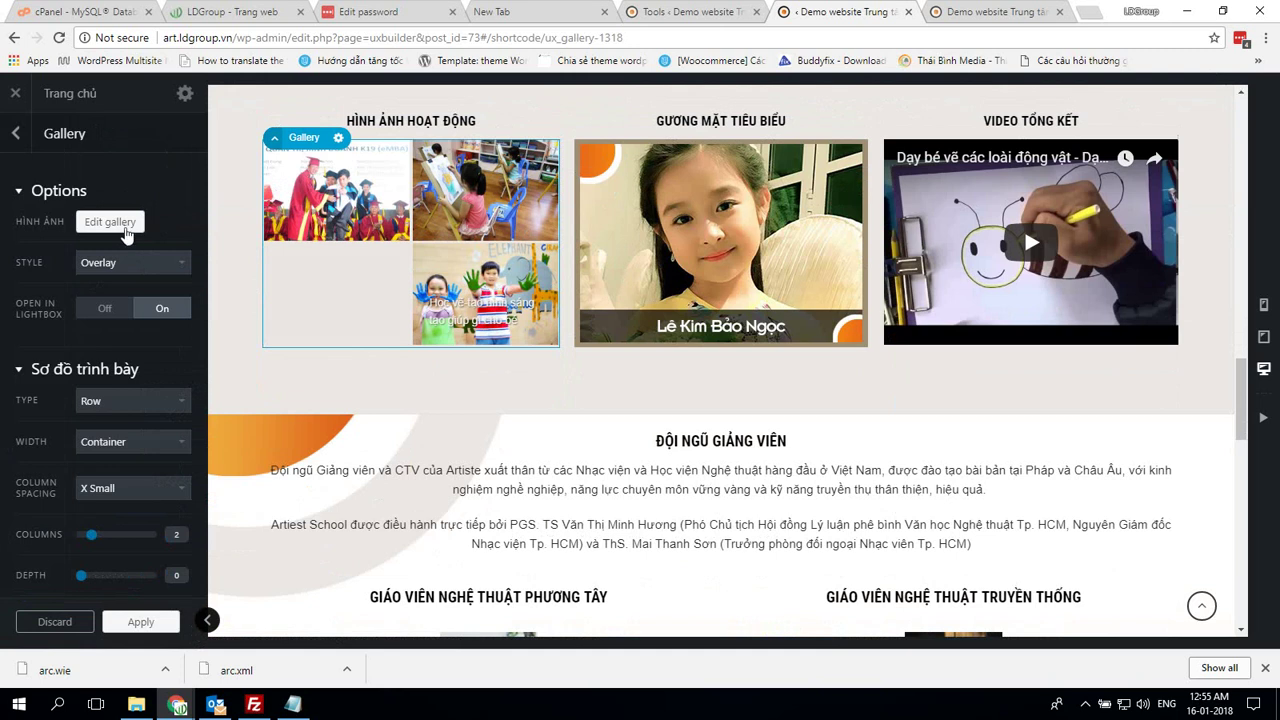
click(129, 223)
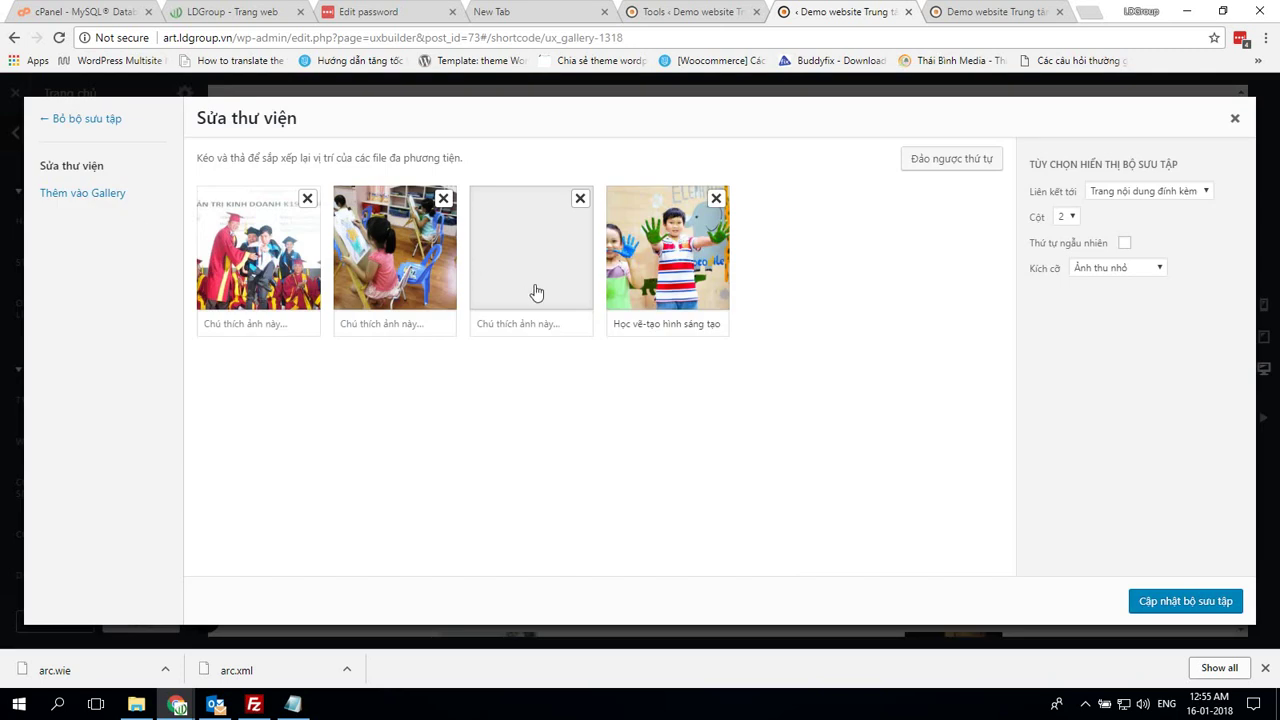
click(538, 290)
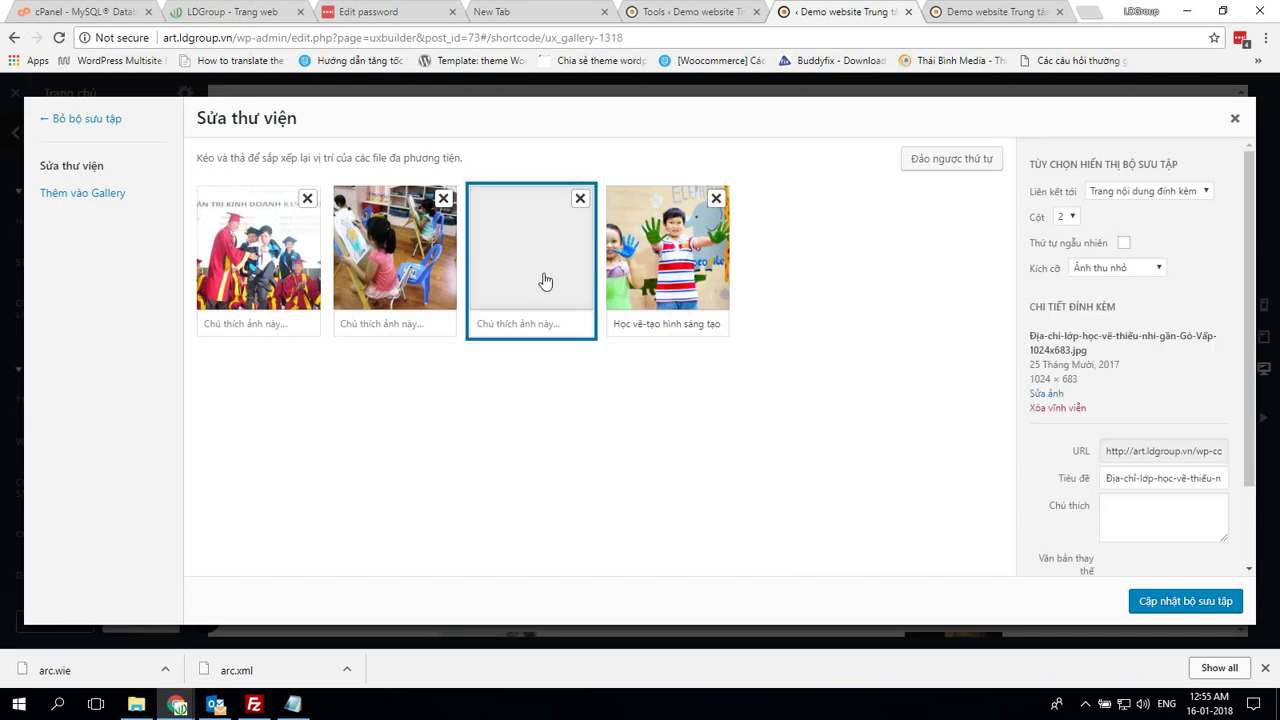
click(1058, 394)
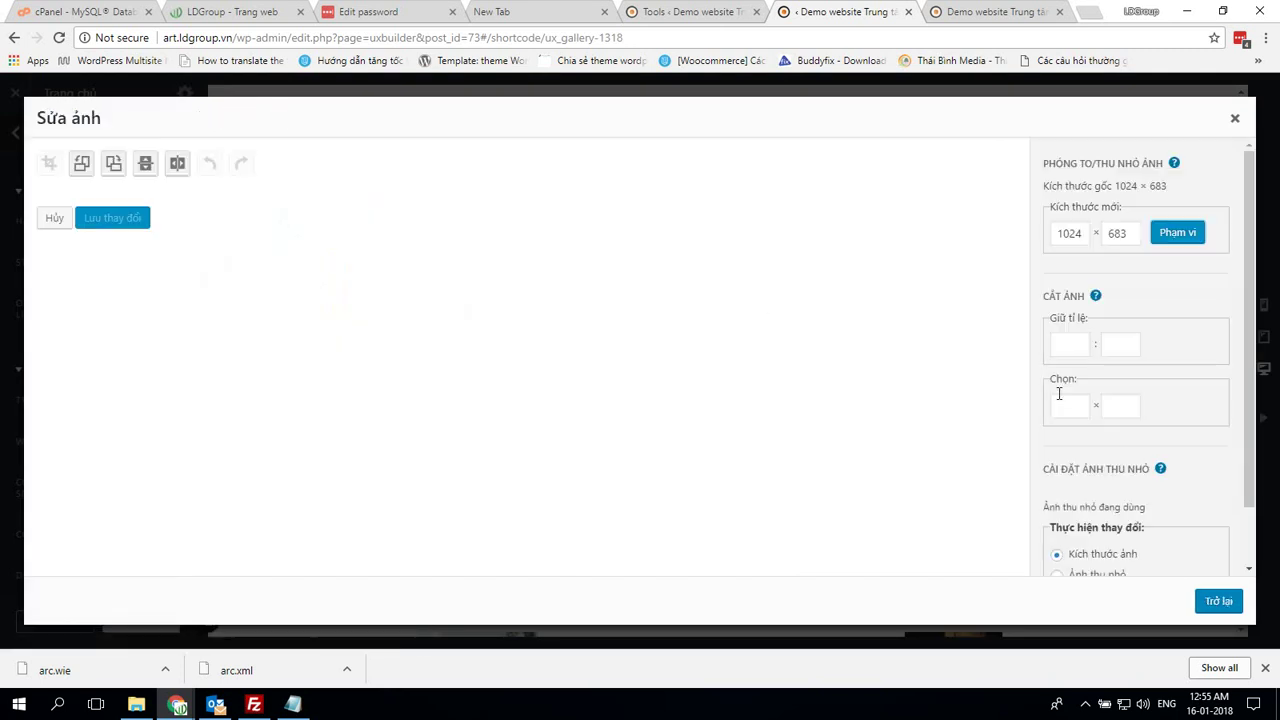
click(1234, 119)
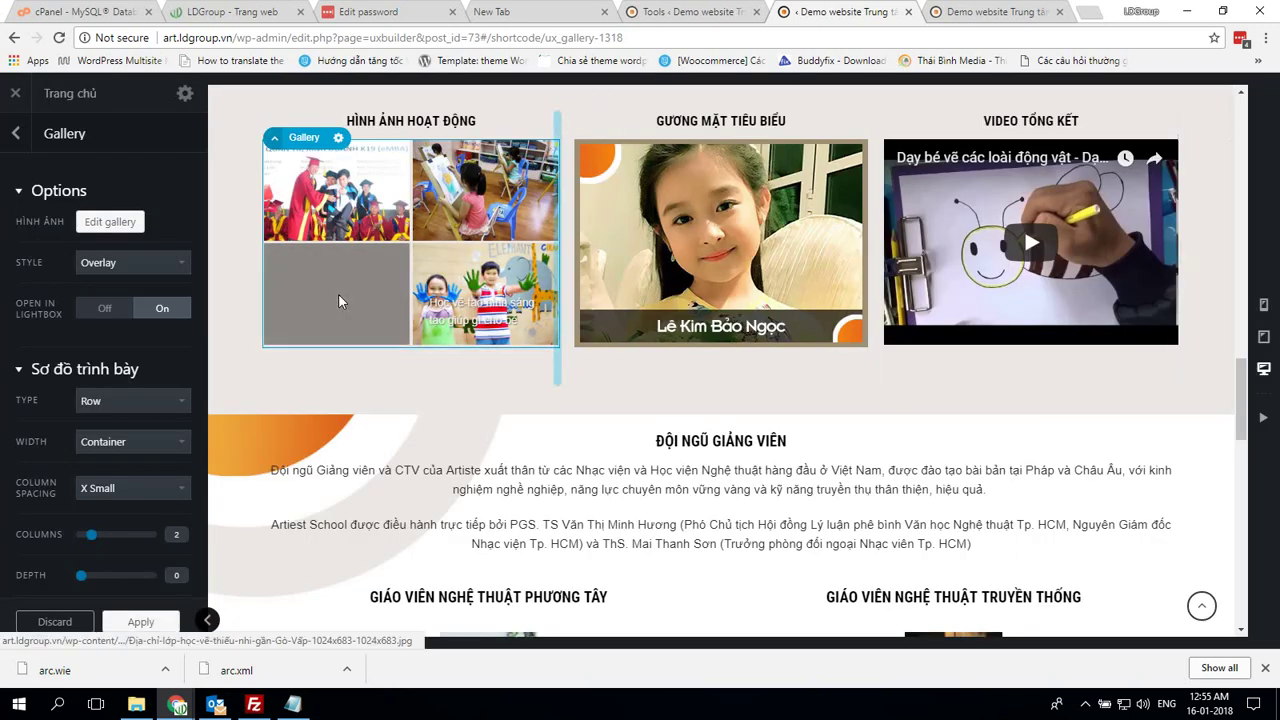
Remove the blank image and update the gallery with the remaining three photos
click(112, 224)
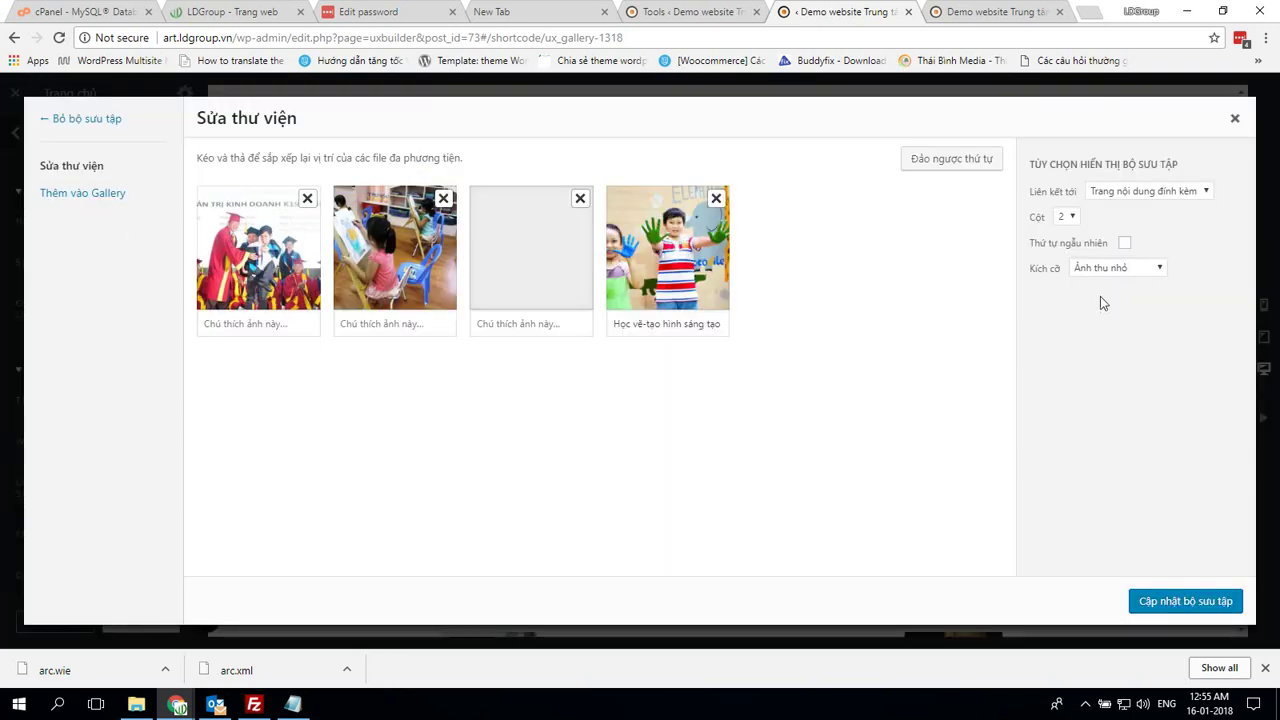
click(580, 197)
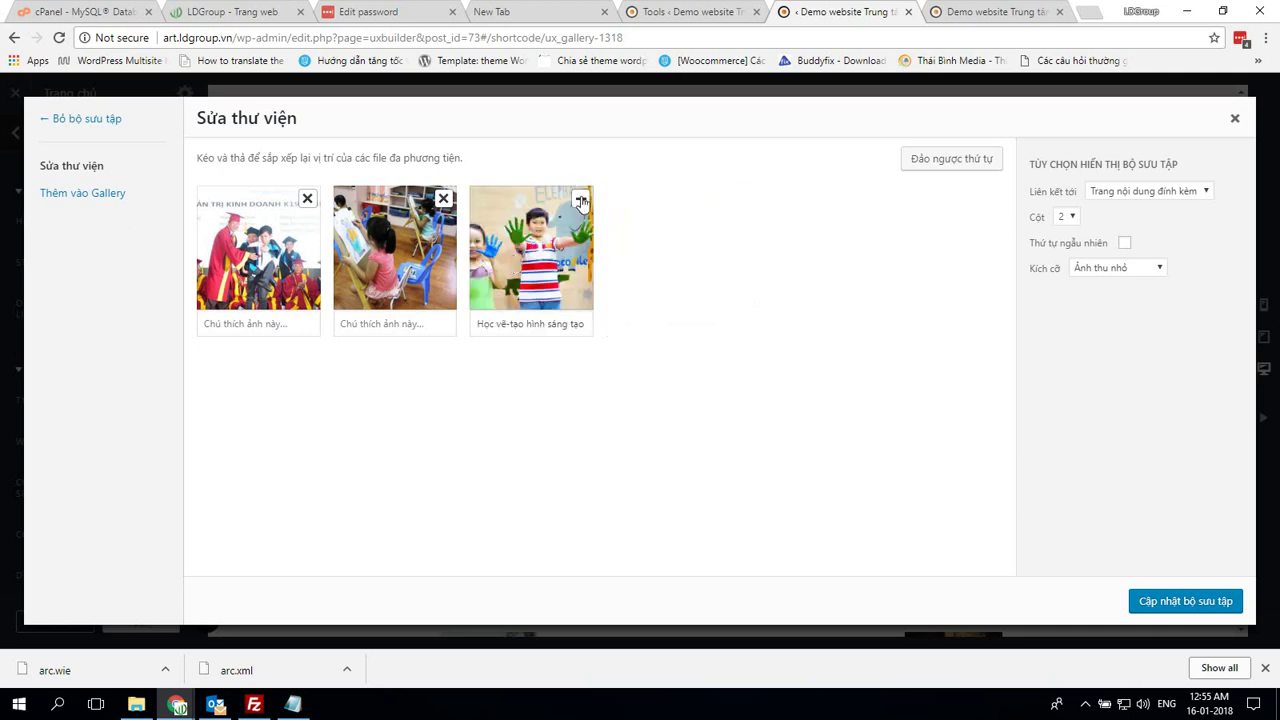
click(530, 262)
click(253, 270)
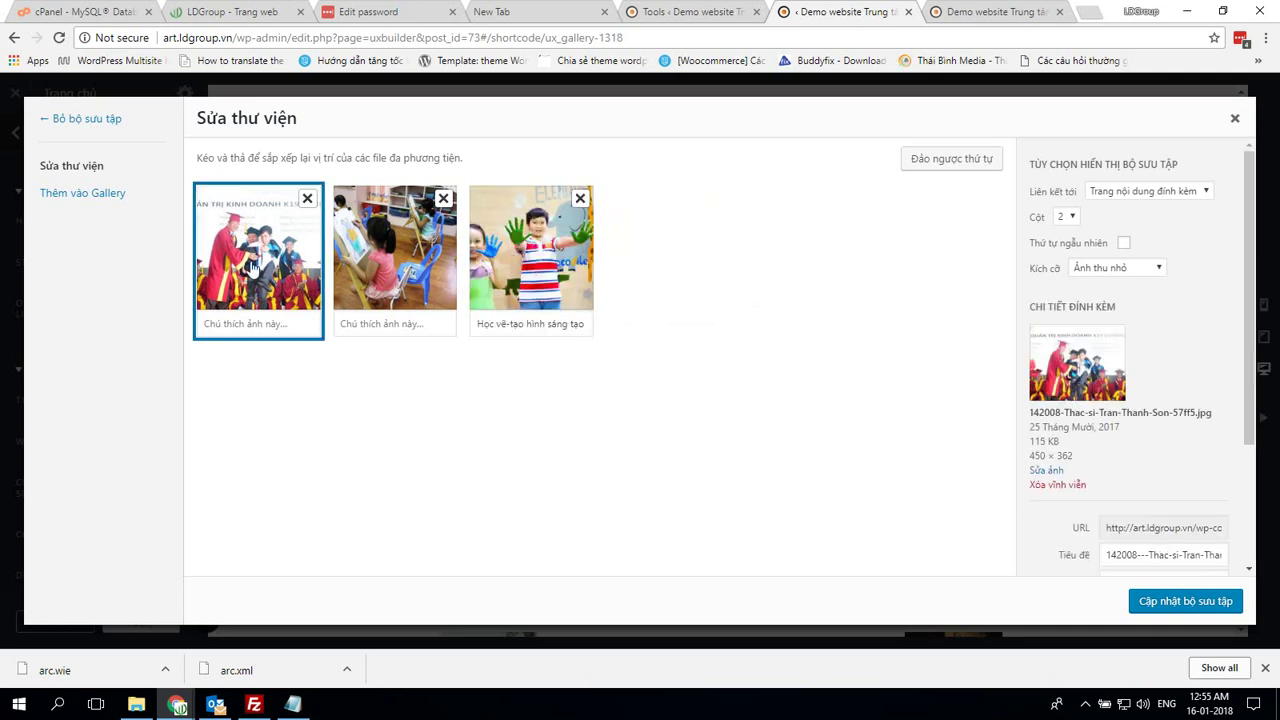
click(389, 266)
click(1160, 604)
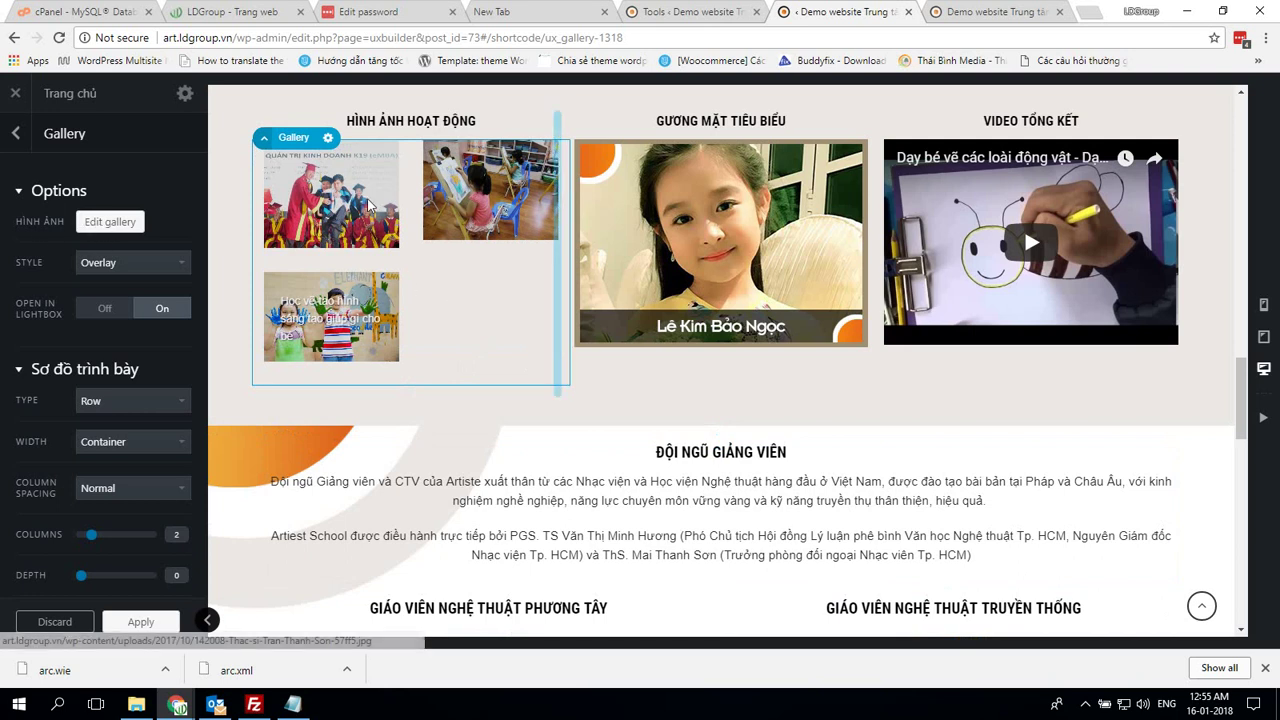
Reopen the gallery's image list and check the three remaining images' details
click(106, 225)
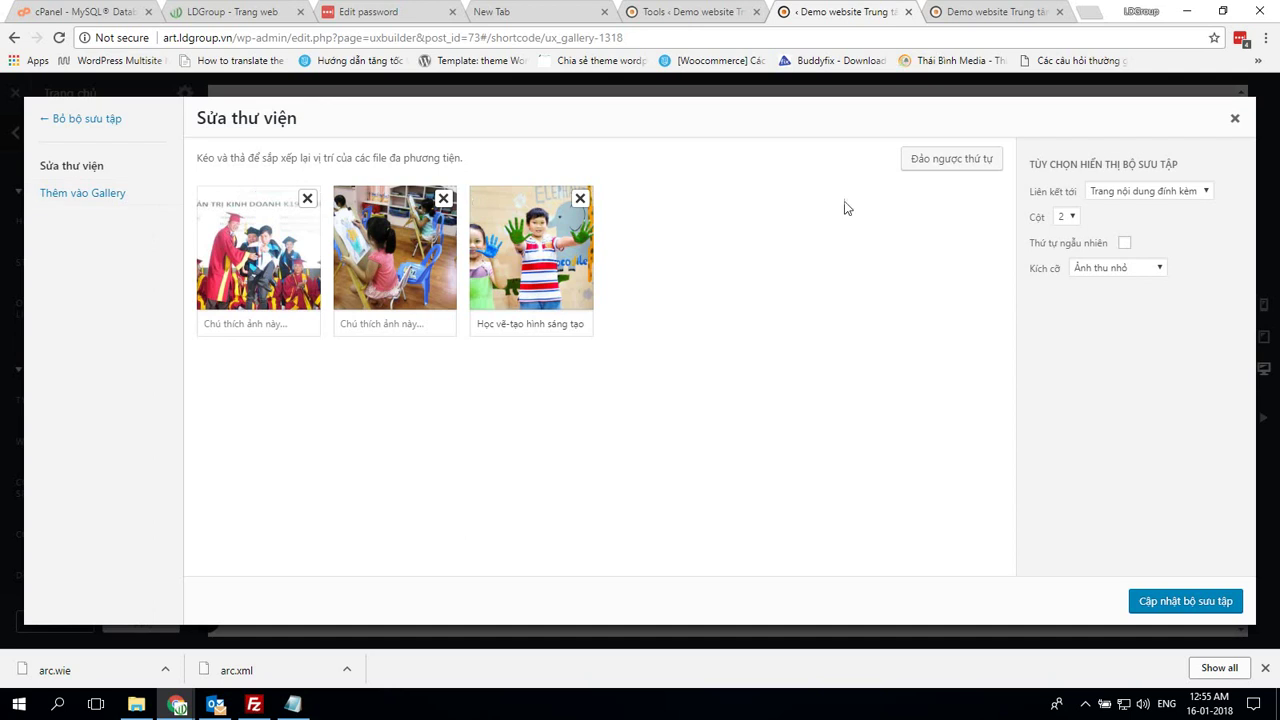
click(541, 300)
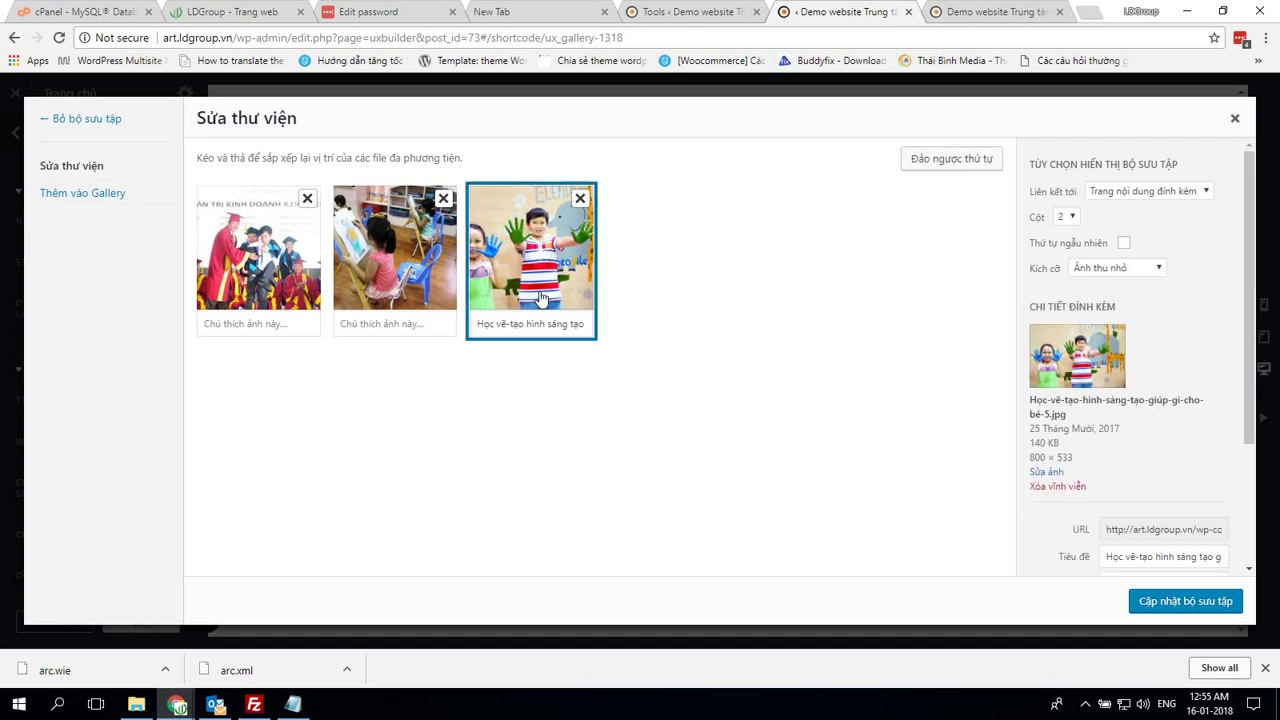
click(368, 290)
click(283, 290)
scroll(1113, 391, down, 3)
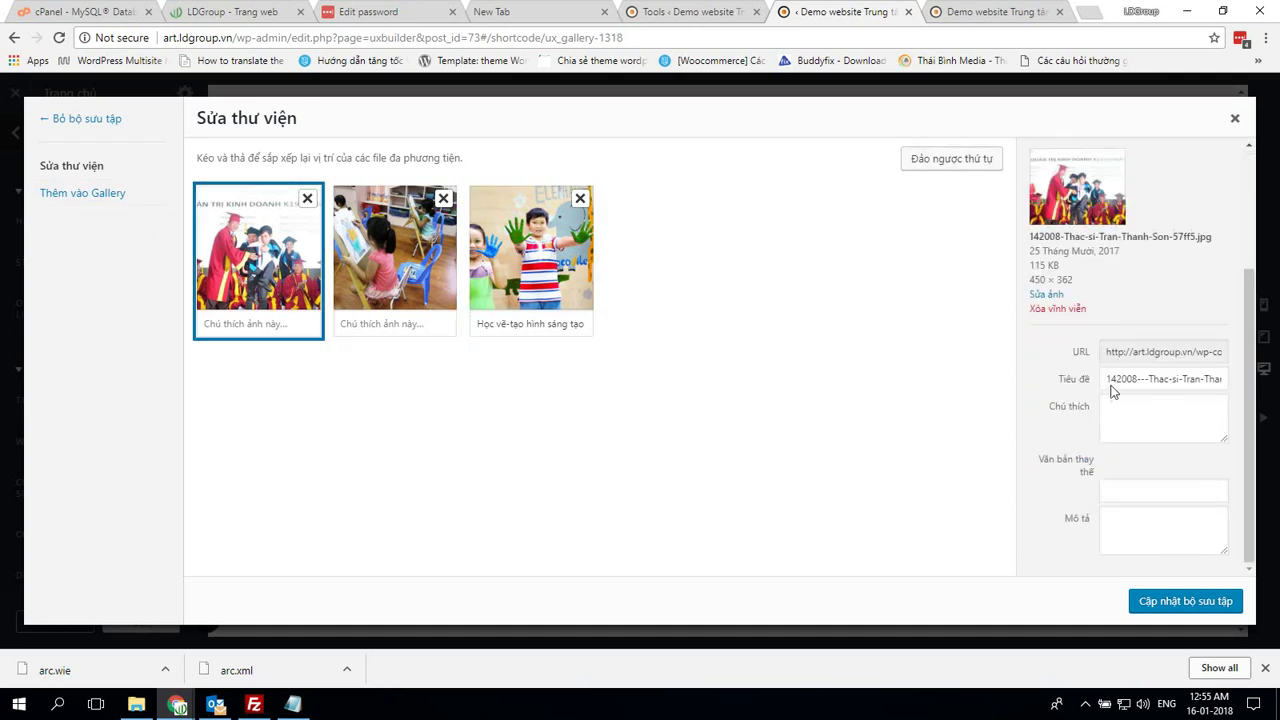
Add the children-at-keyboards photo from the media library as a fourth image and apply the gallery
click(116, 200)
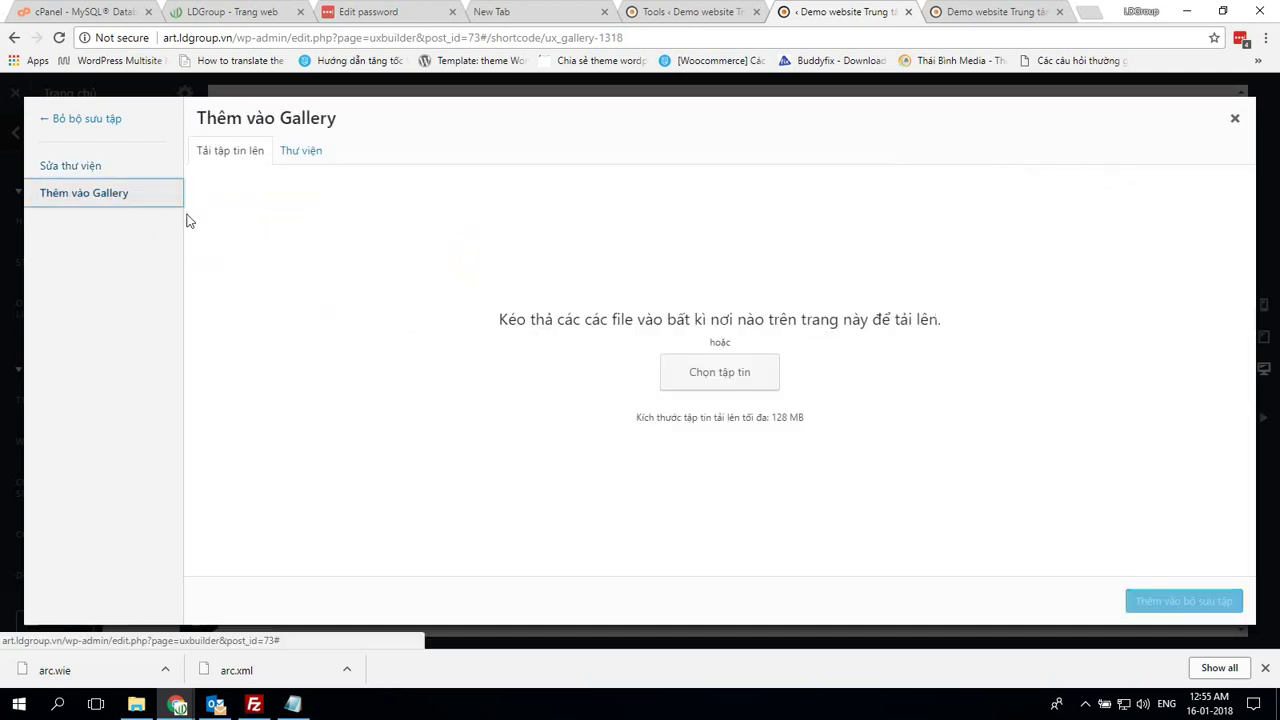
click(290, 152)
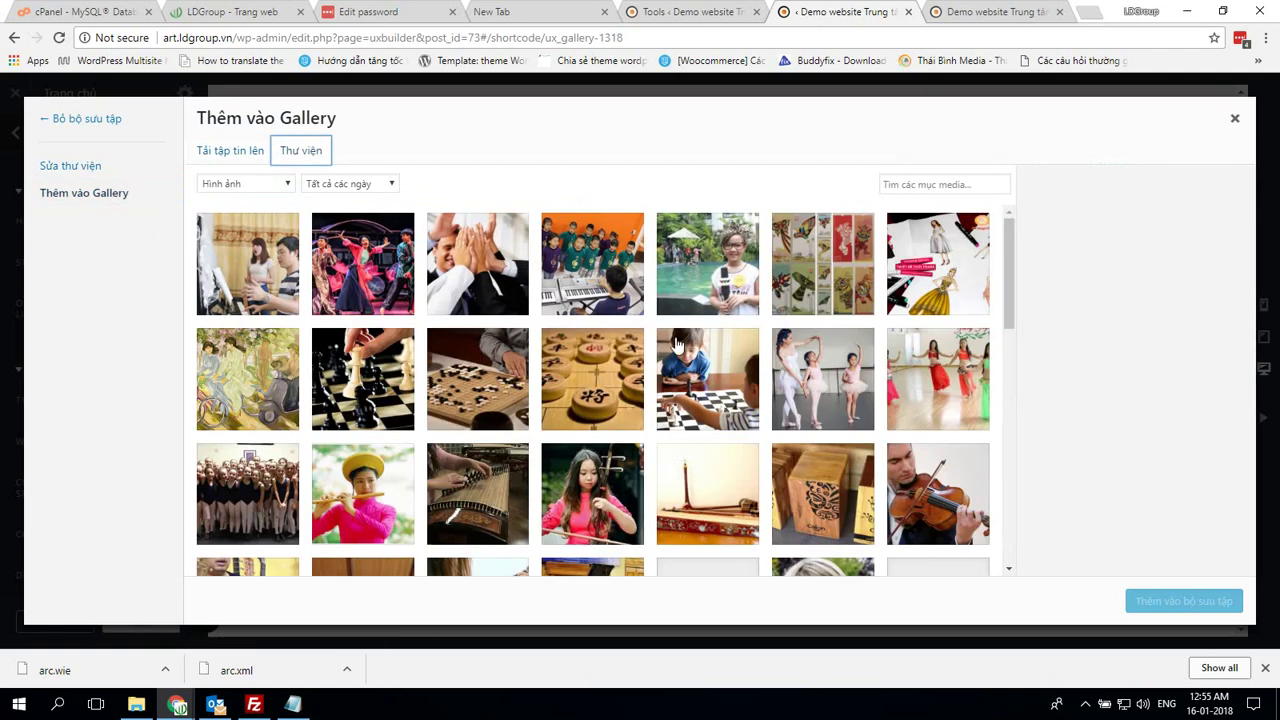
click(617, 281)
click(1216, 603)
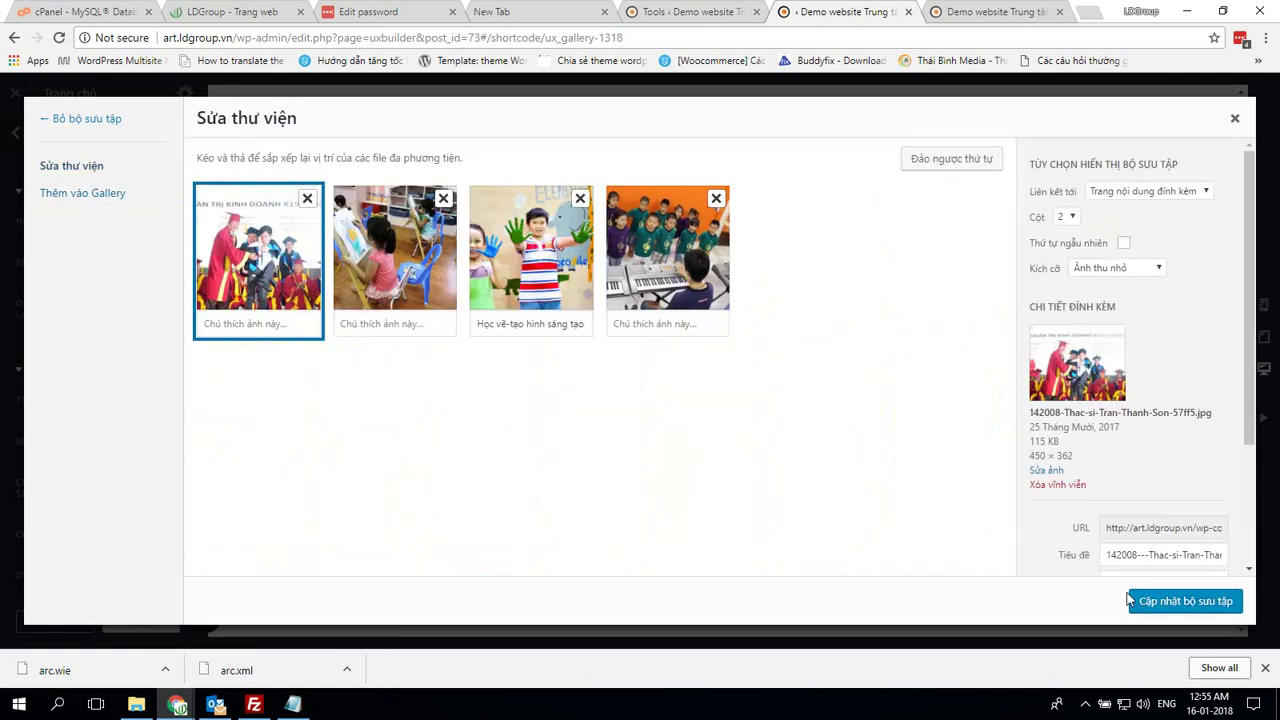
click(1170, 601)
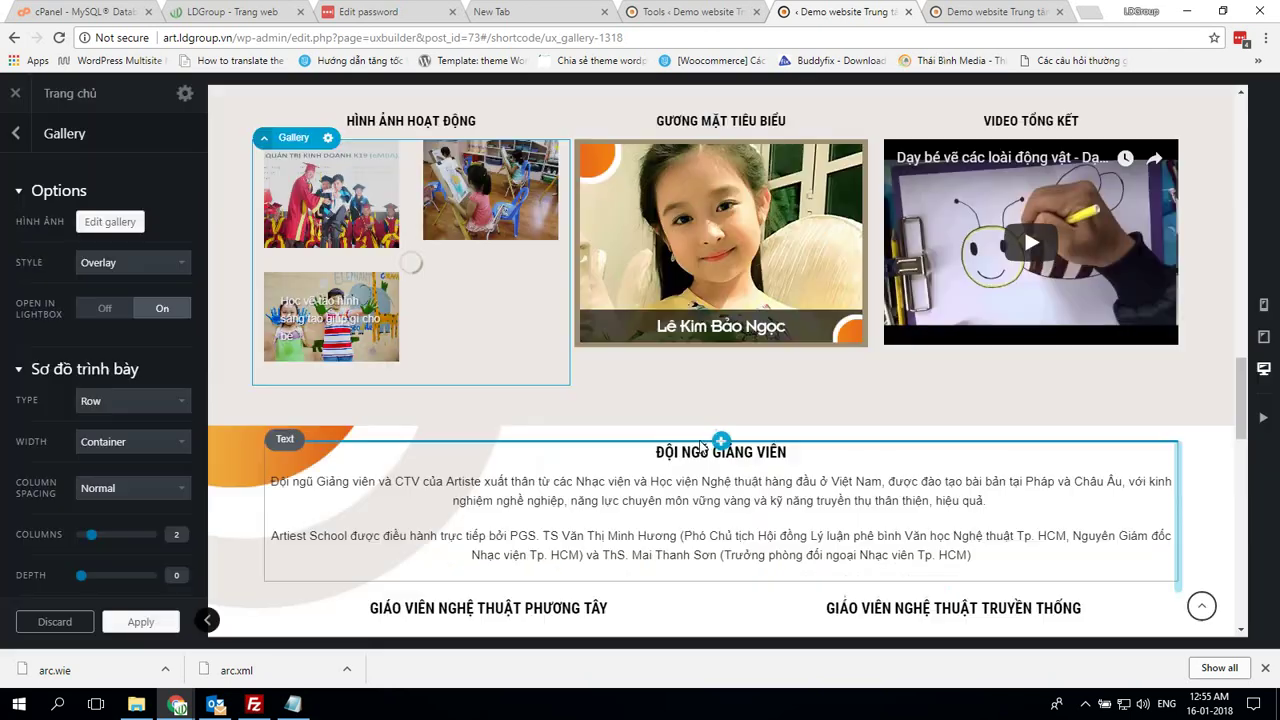
scroll(1133, 440, up, 15)
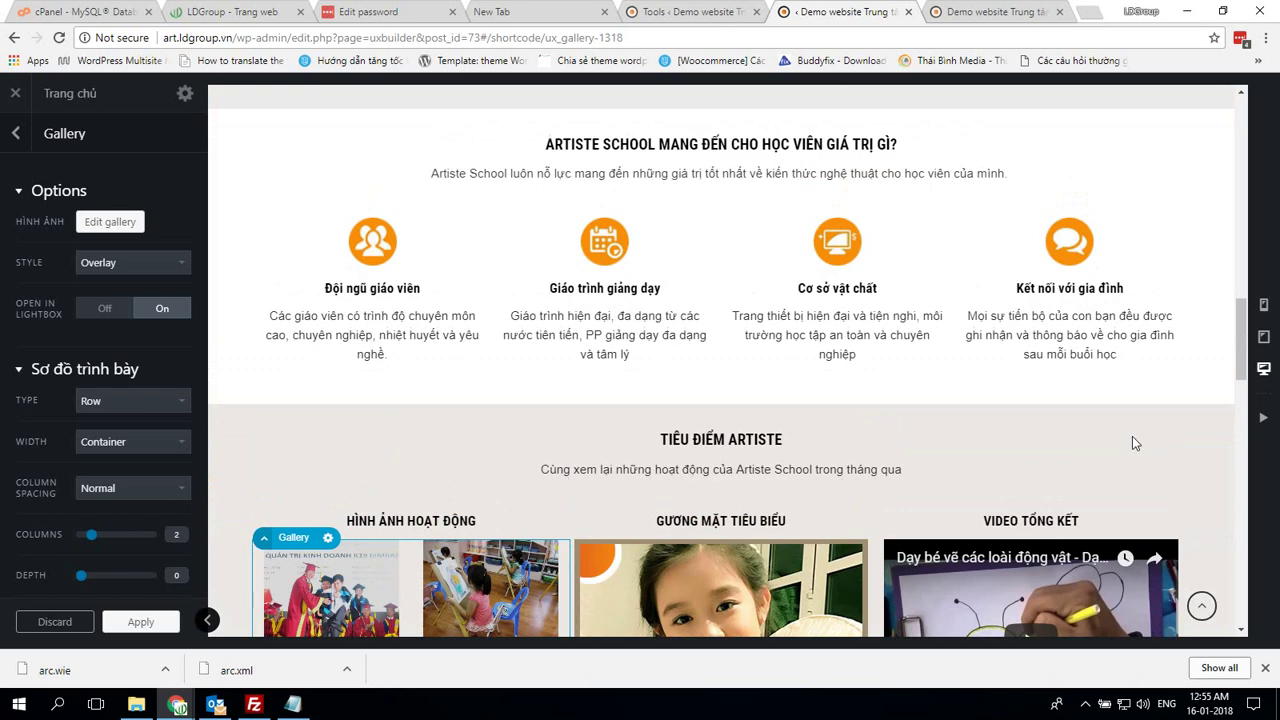
scroll(1133, 440, up, 4)
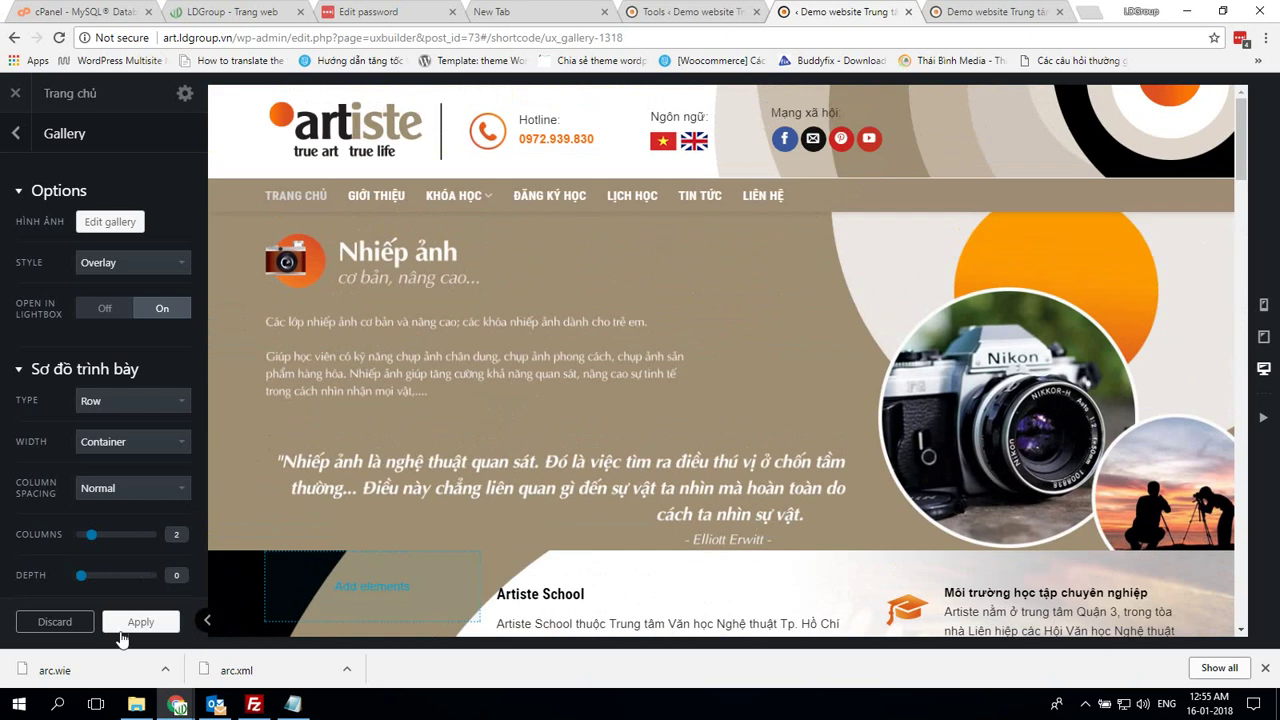
click(124, 624)
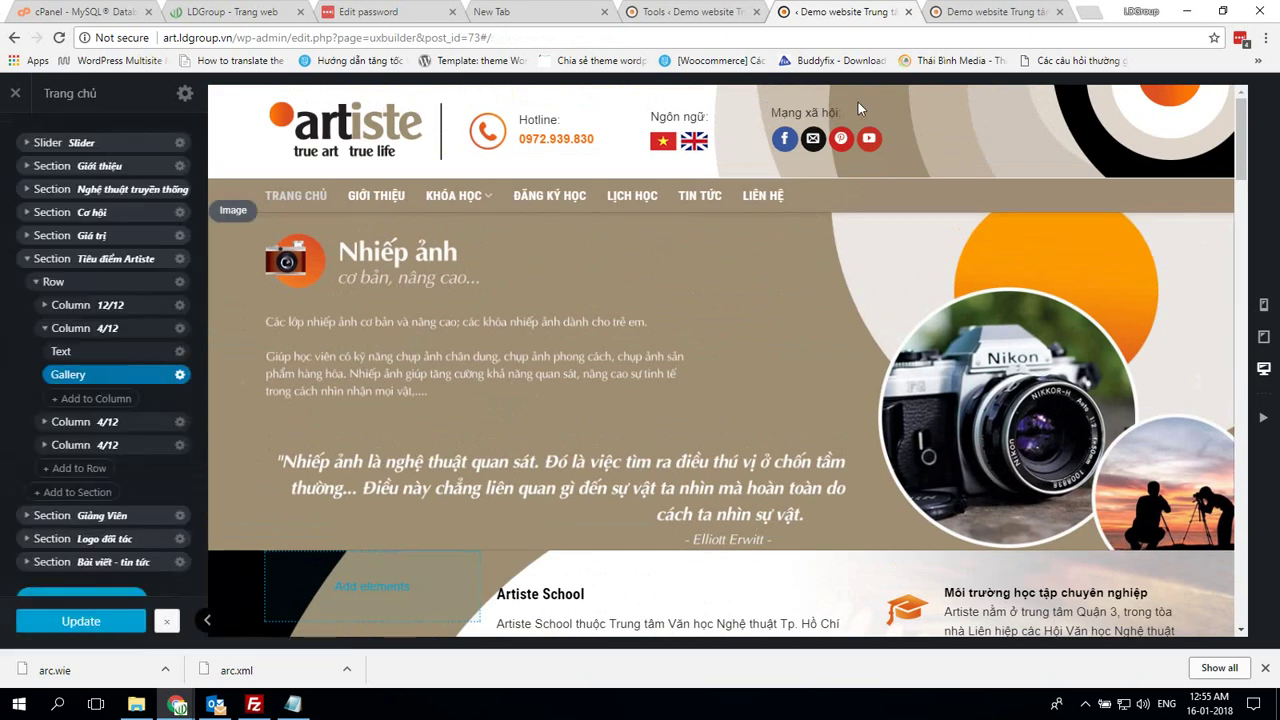
Reload the live homepage and scroll down to check the gallery
click(995, 11)
click(838, 37)
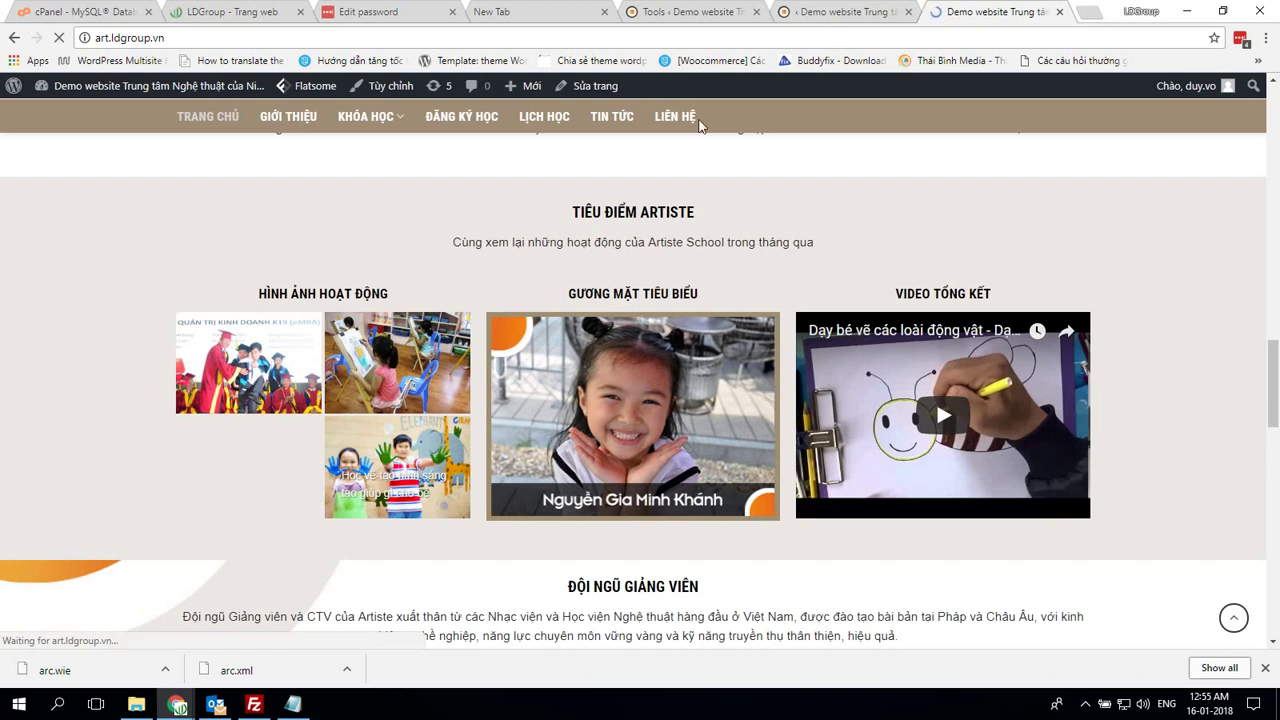
scroll(1017, 405, down, 2)
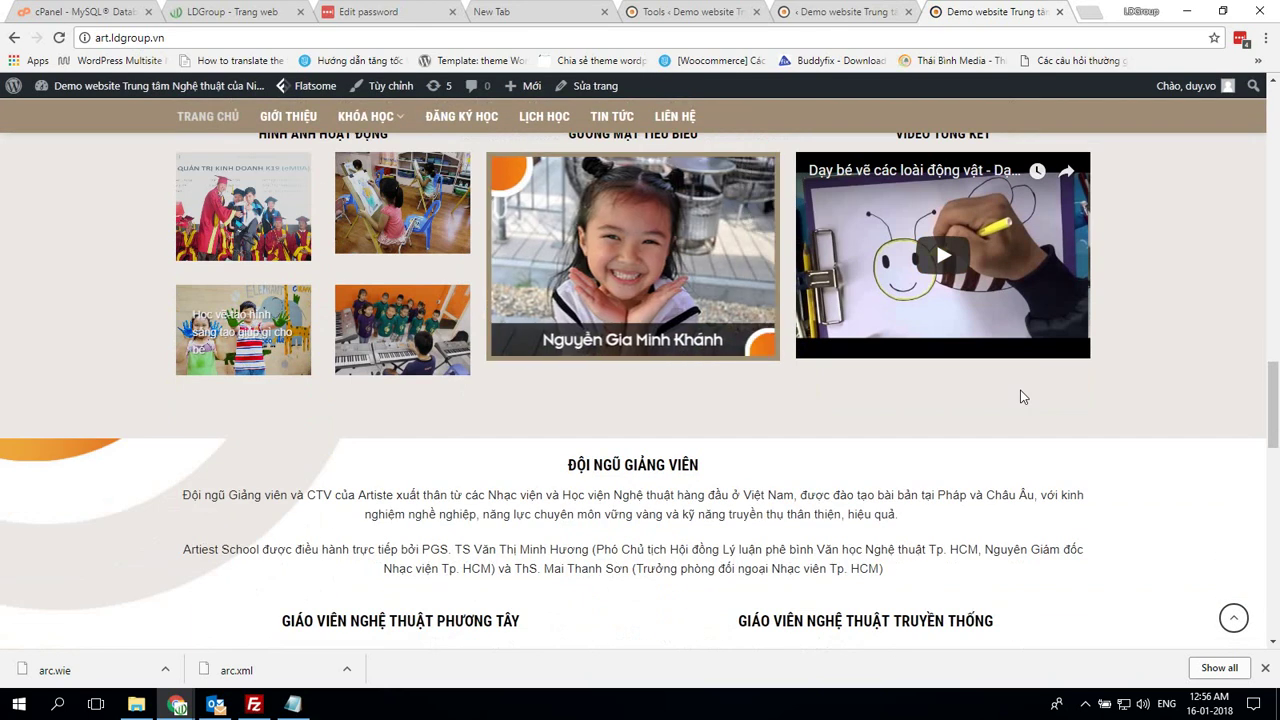
Back in UX Builder, open and review the Hình ảnh hoạt động gallery settings
key(ctrl+shift+Tab)
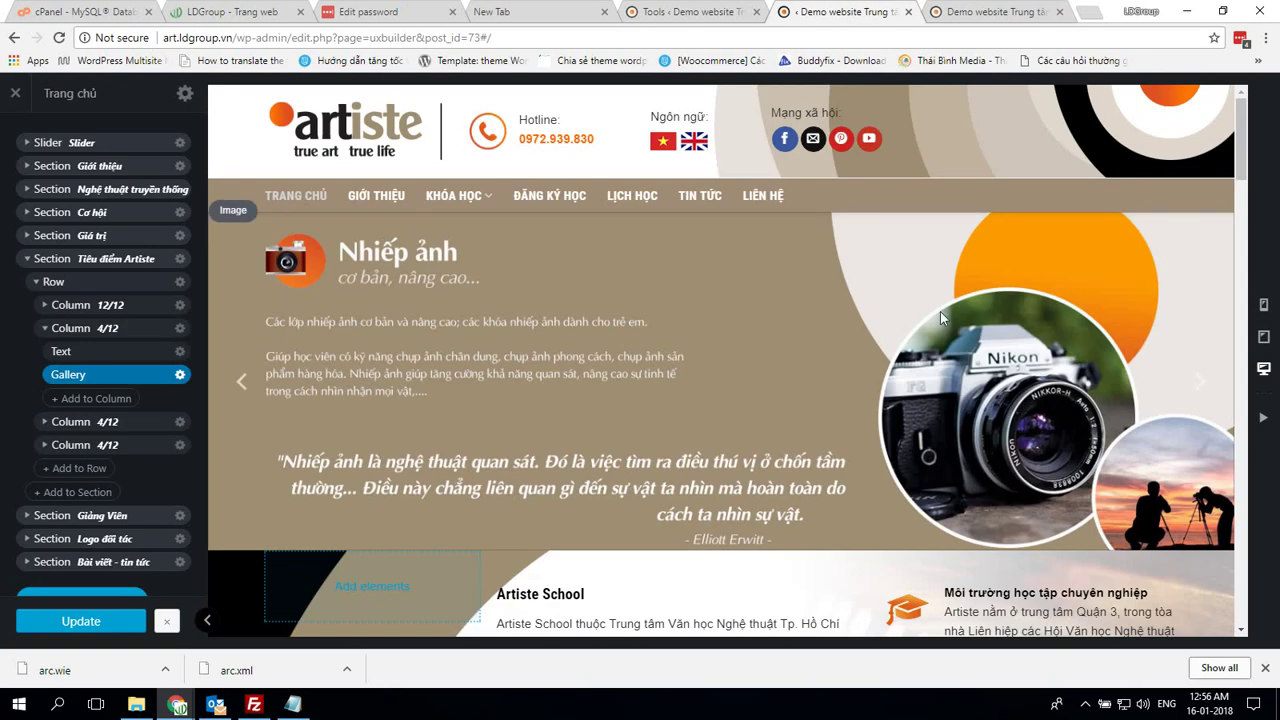
scroll(940, 311, down, 10)
scroll(946, 299, down, 5)
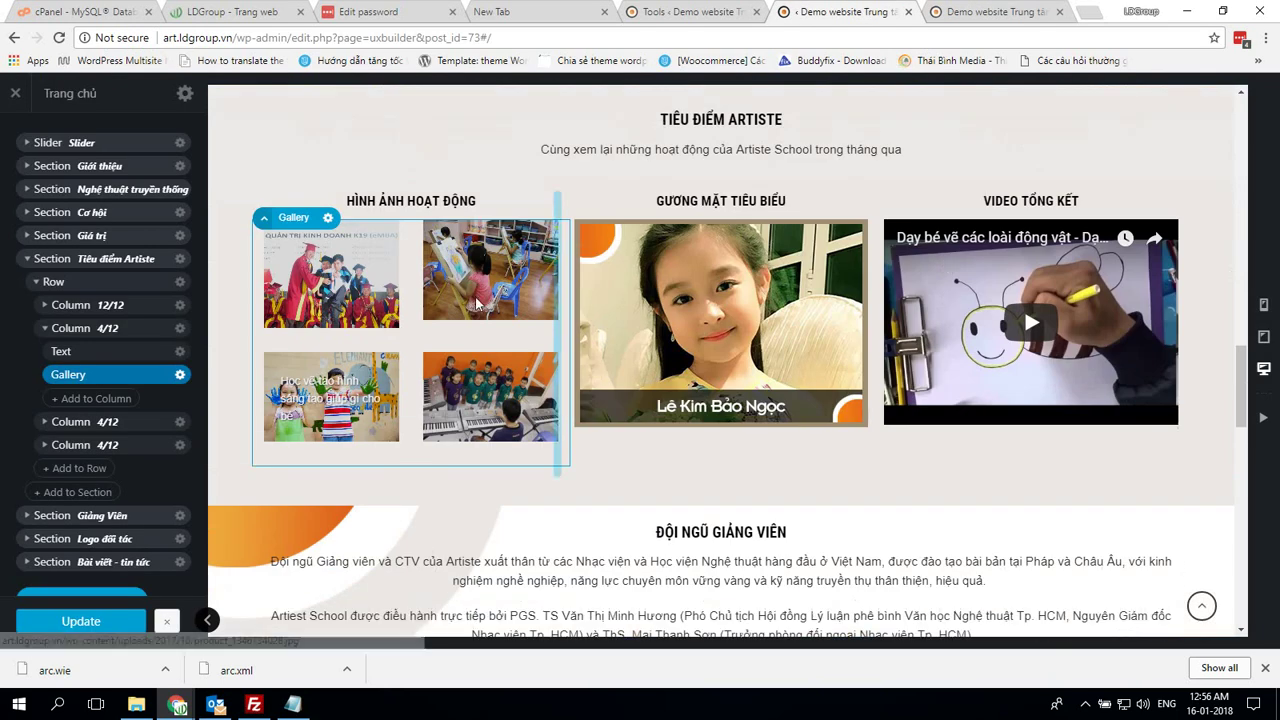
click(414, 330)
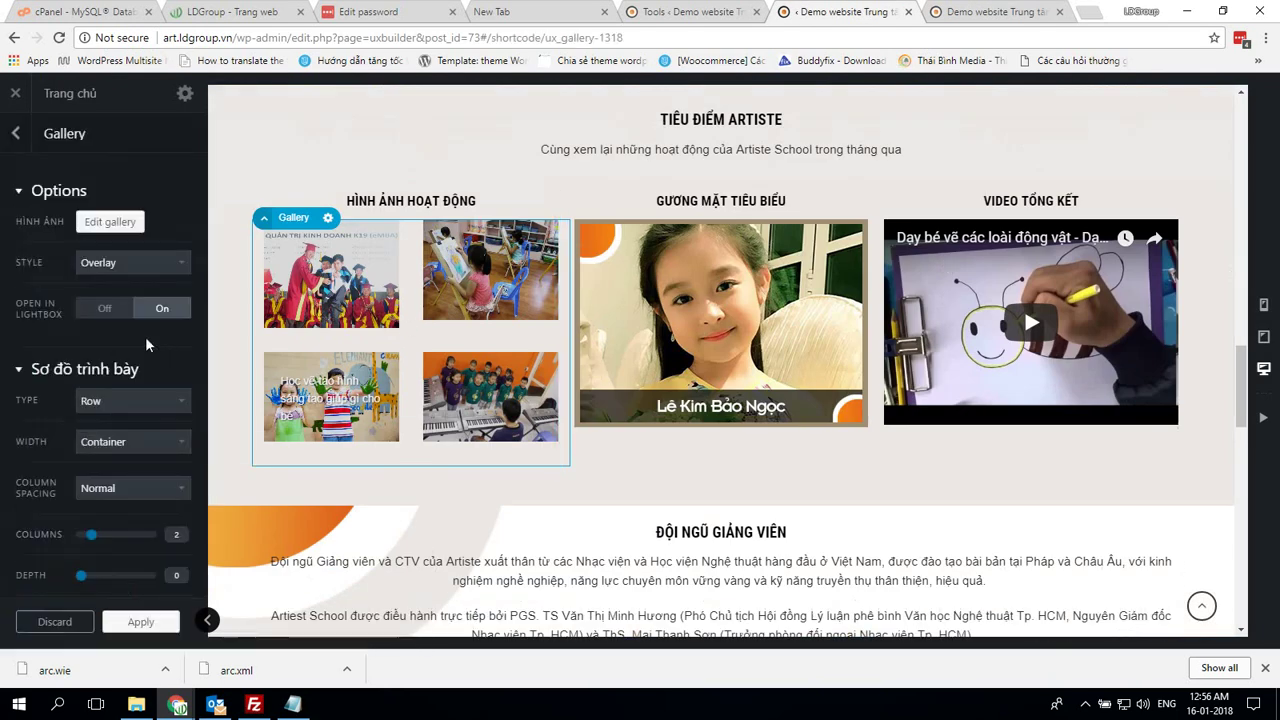
scroll(145, 343, down, 5)
scroll(145, 343, down, 5)
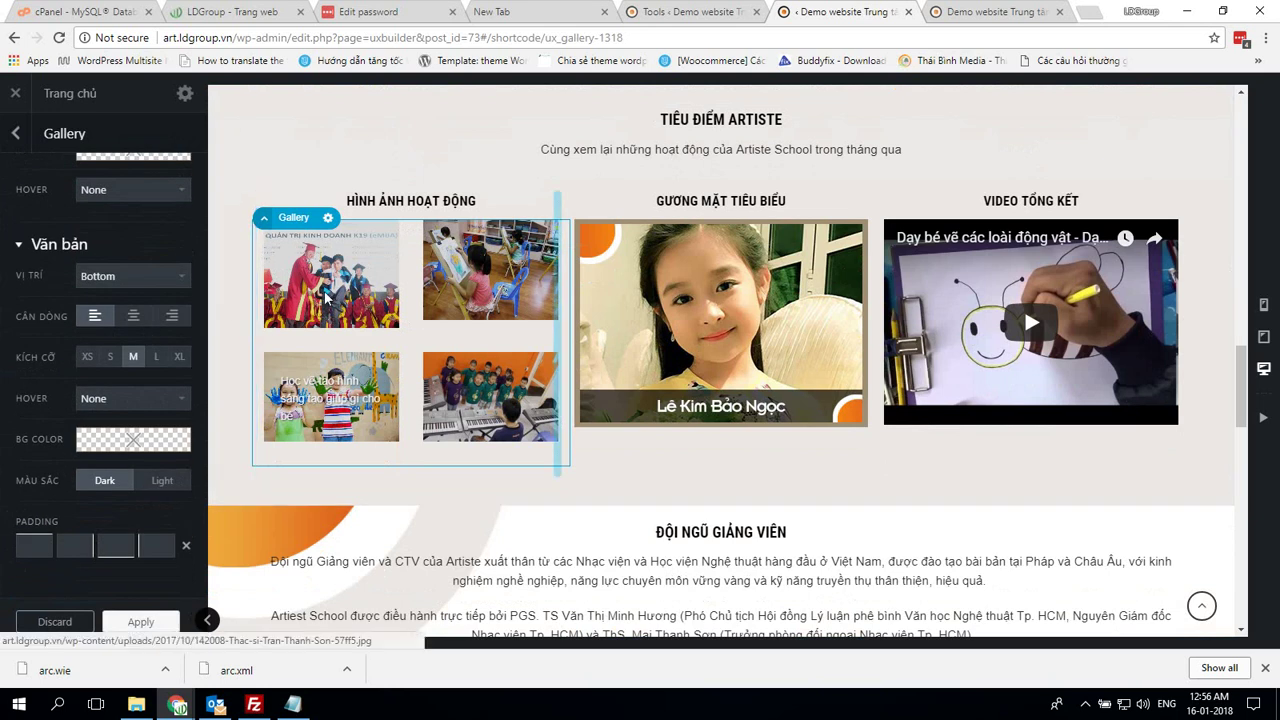
scroll(326, 296, up, 4)
scroll(118, 276, up, 5)
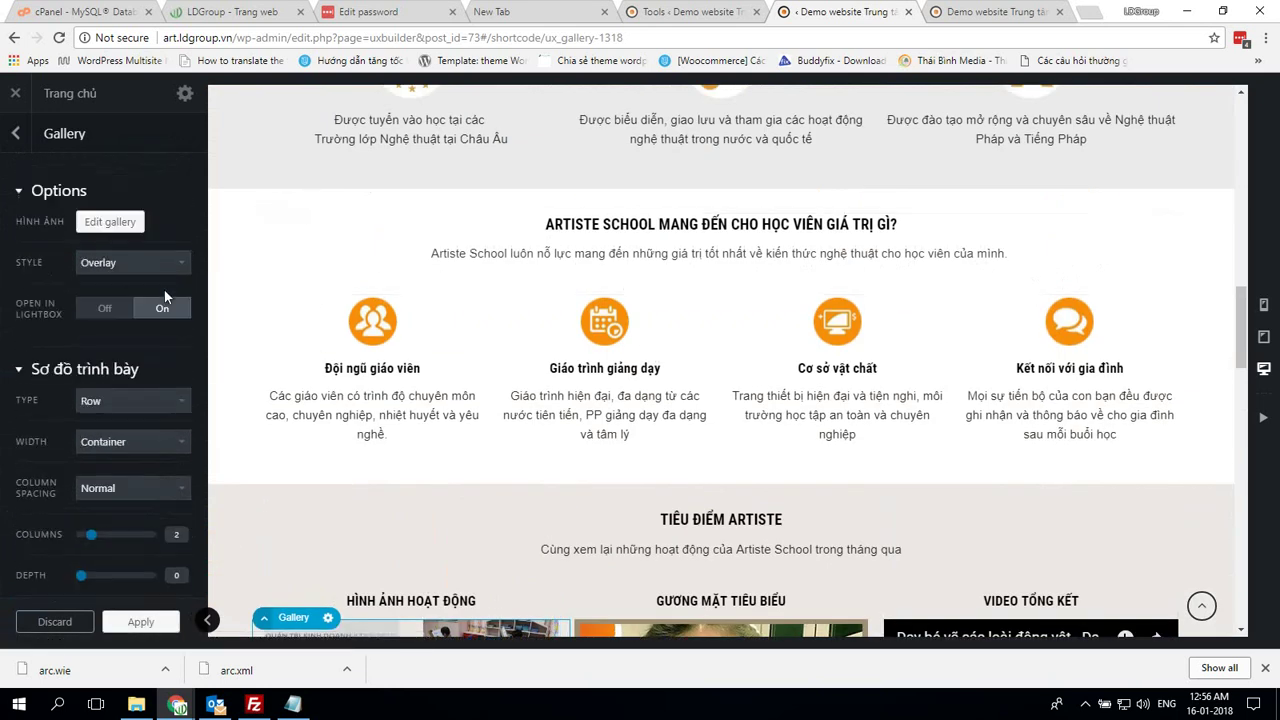
scroll(500, 413, down, 4)
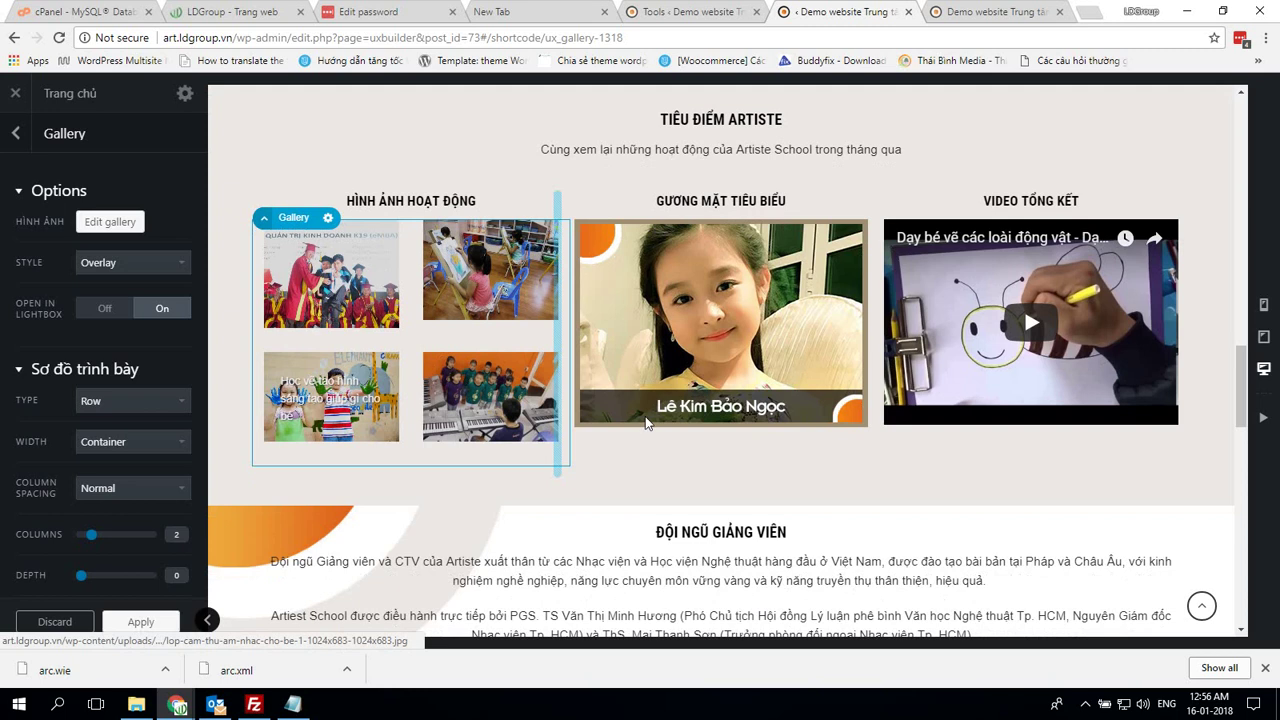
Expand Column 4/12 > Slider and open the first slider Image's options
click(688, 456)
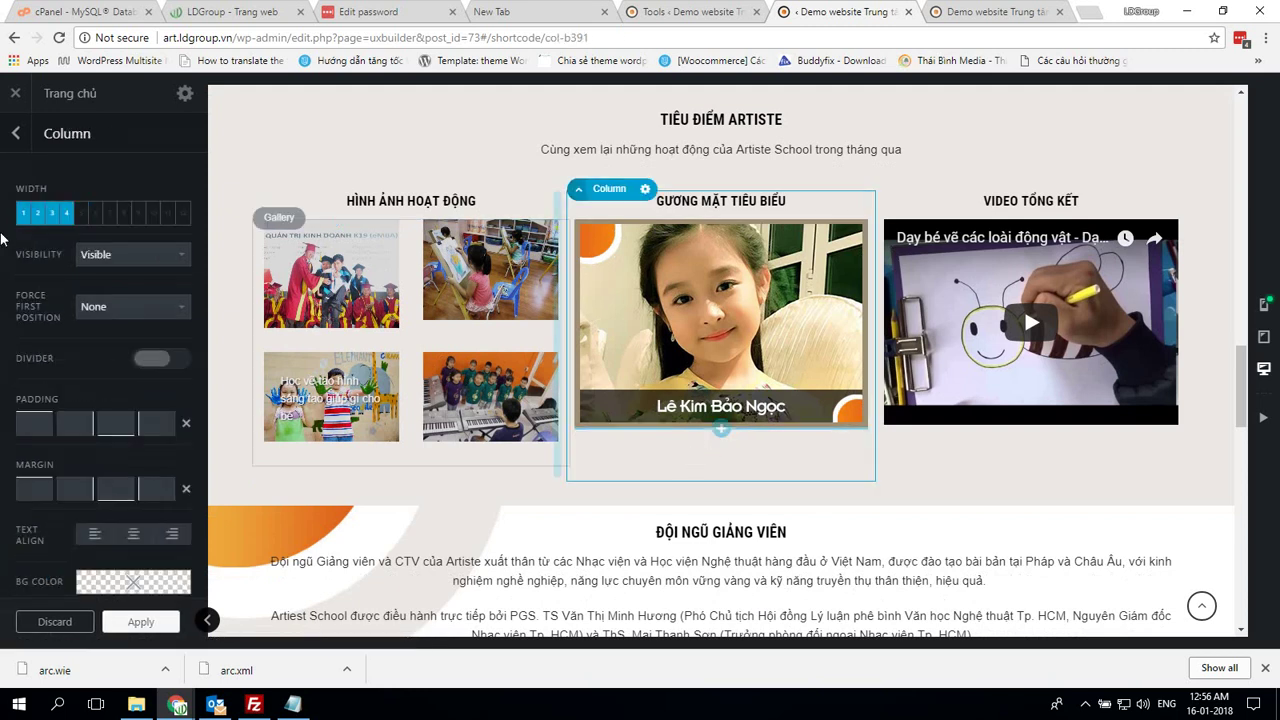
click(16, 133)
click(44, 351)
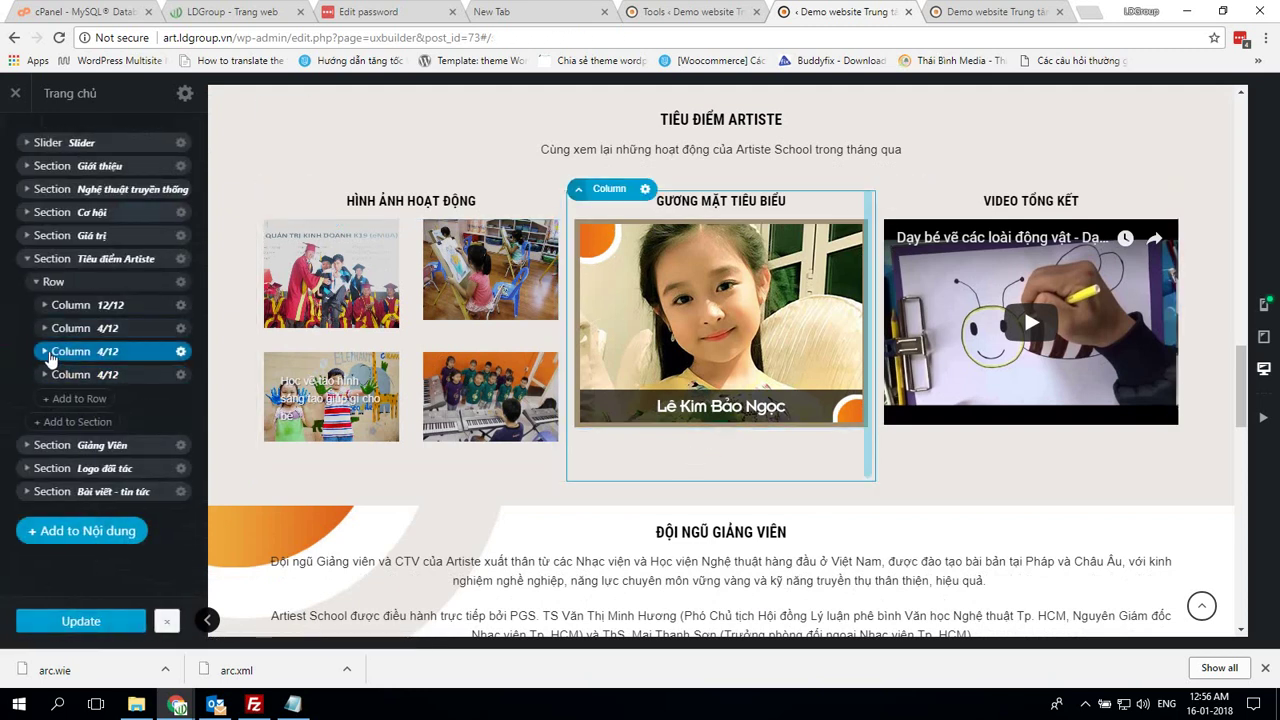
click(62, 399)
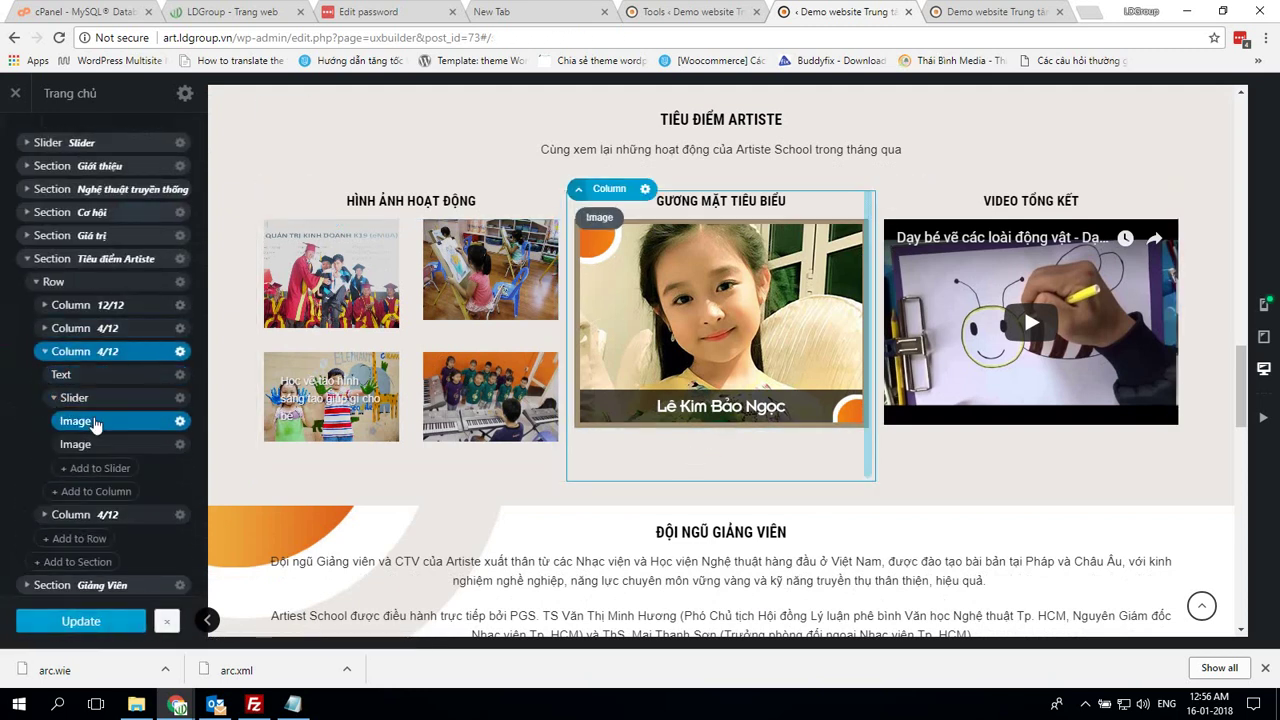
click(64, 421)
click(180, 422)
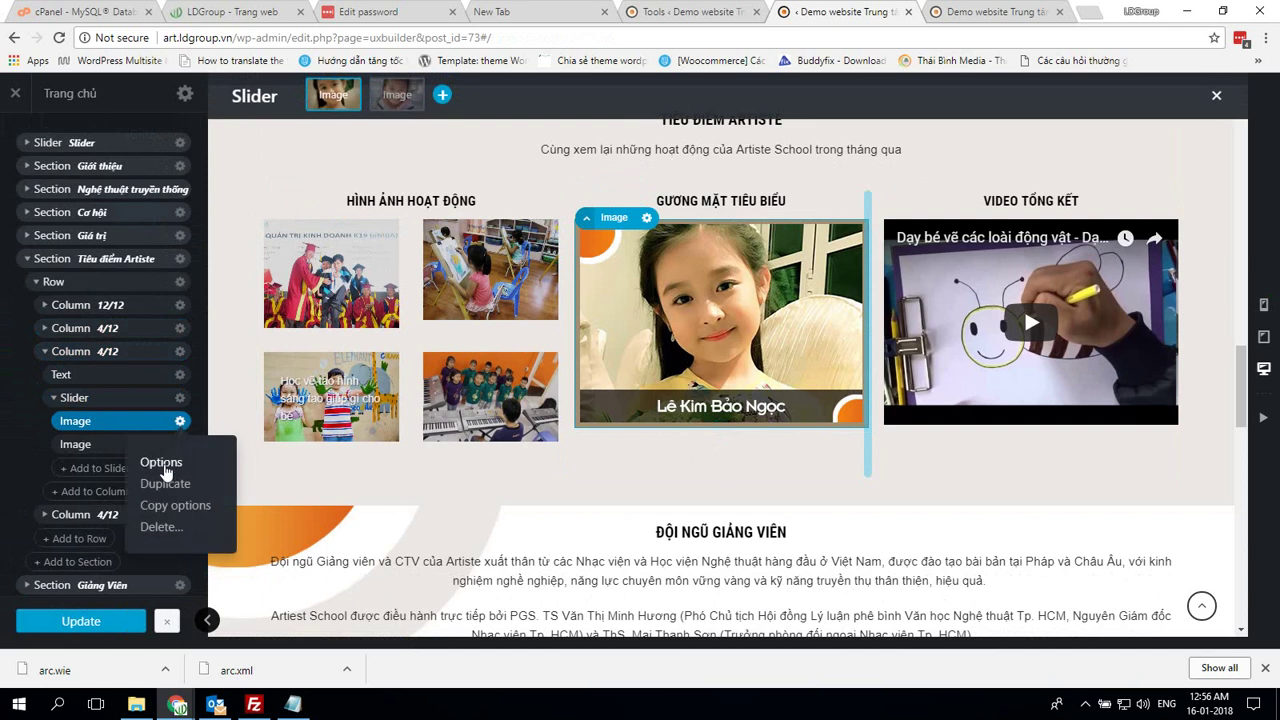
click(164, 462)
Switch to the second student portrait slide, shown at Original size and 100% width
scroll(174, 455, down, 2)
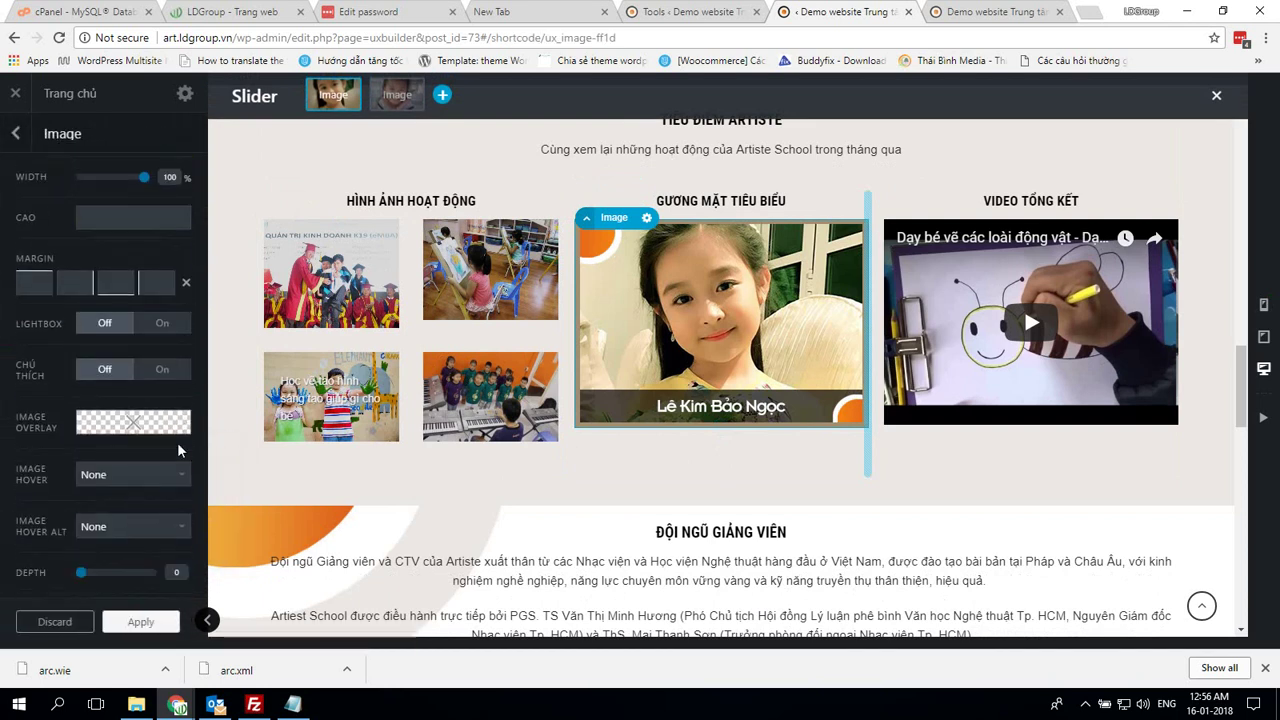
scroll(177, 451, up, 2)
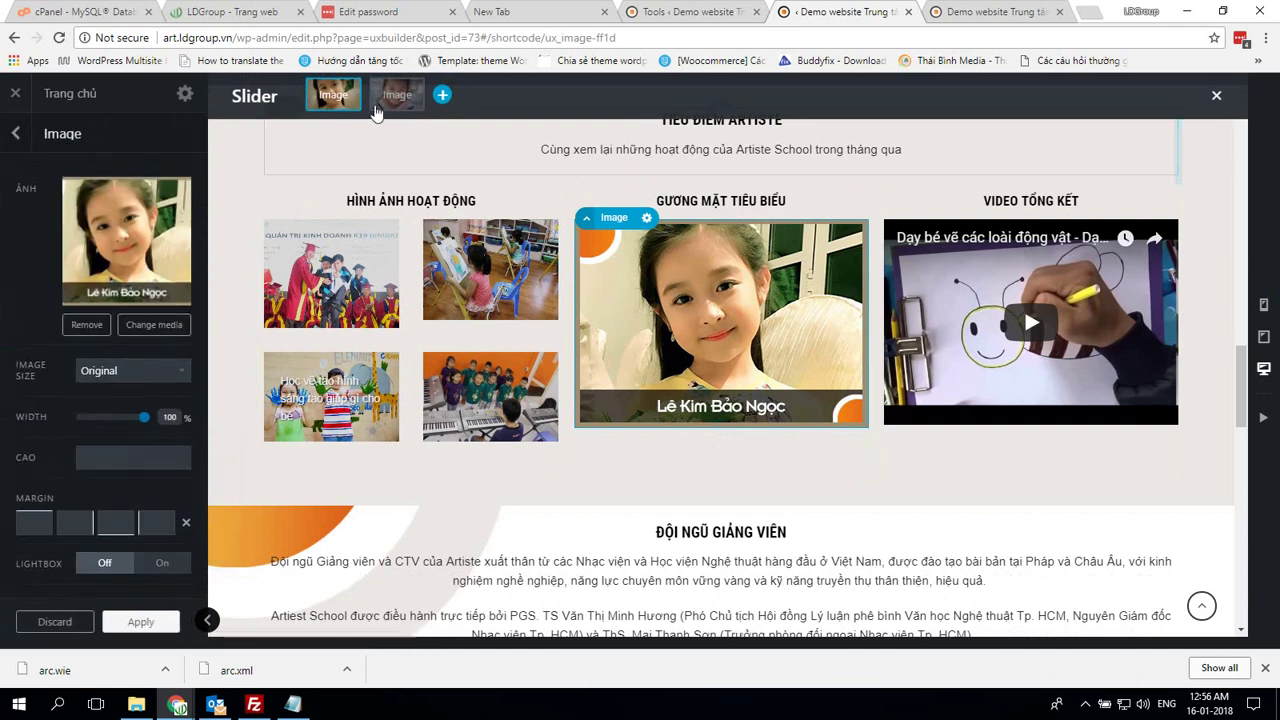
click(393, 98)
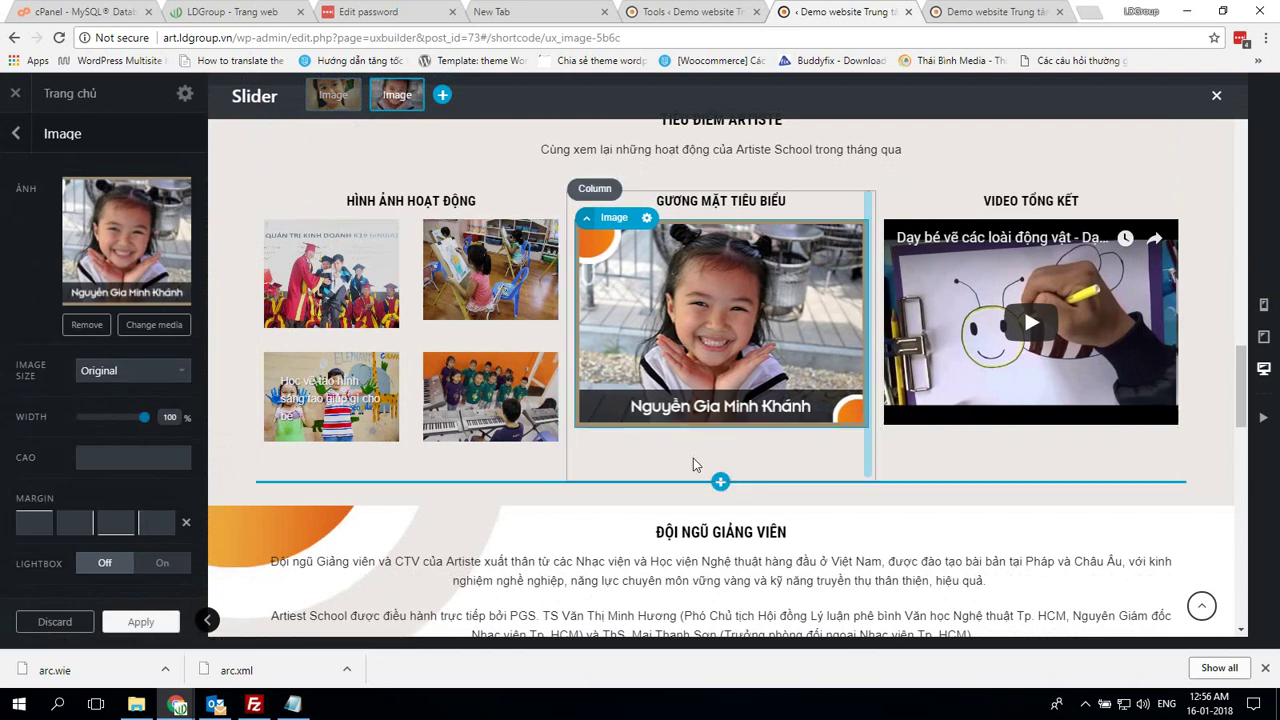
scroll(960, 438, up, 15)
scroll(962, 437, up, 2)
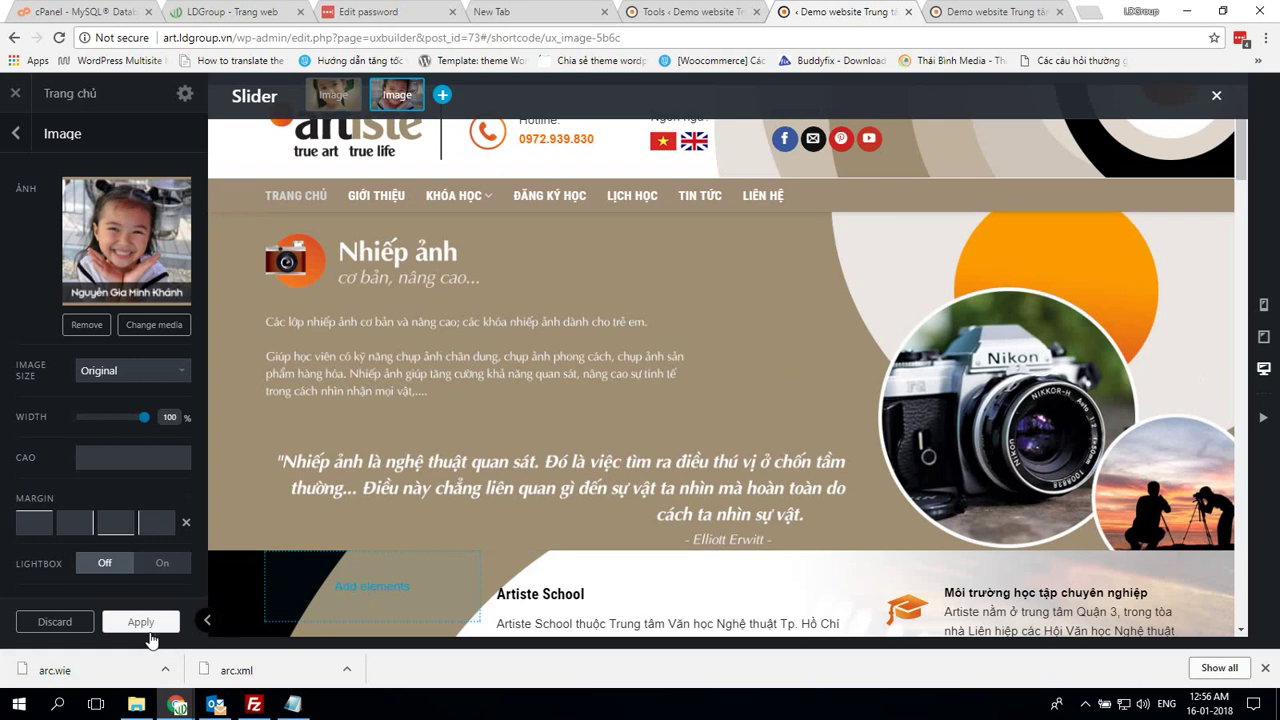
On the live site, check the Giới thiệu and Đăng ký học pages
click(979, 18)
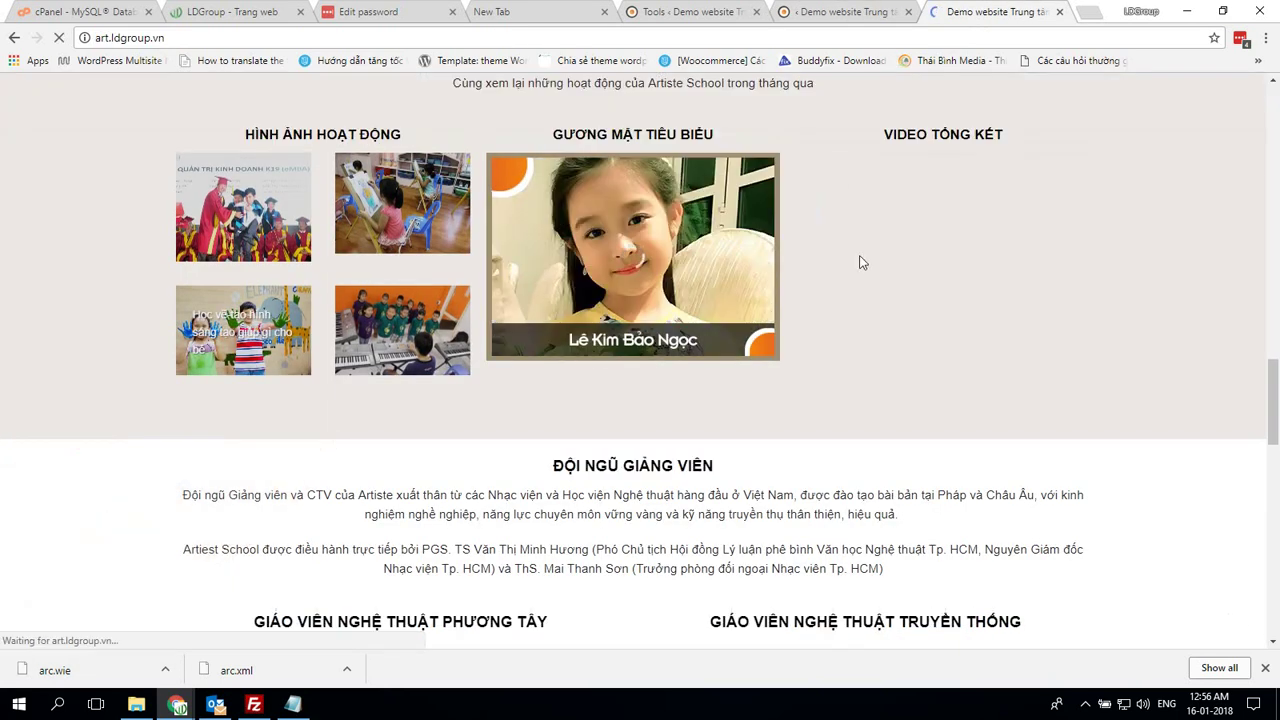
scroll(933, 290, up, 10)
scroll(306, 163, up, 3)
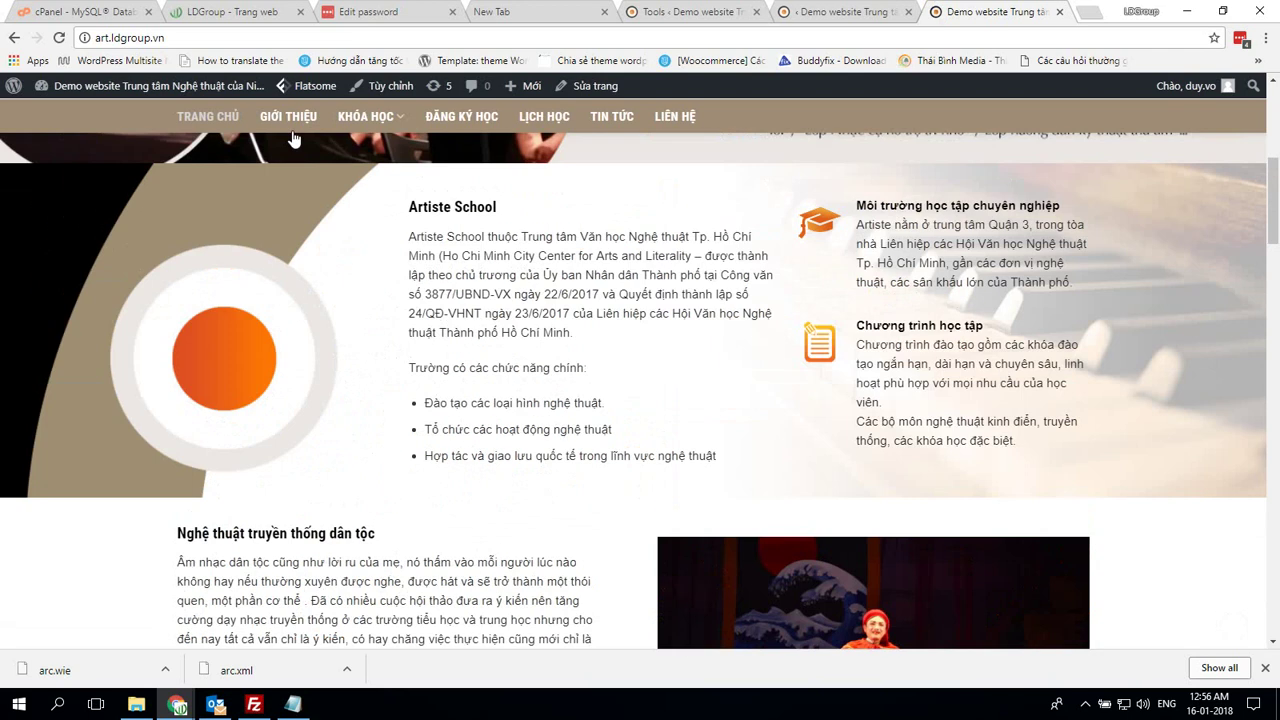
click(308, 121)
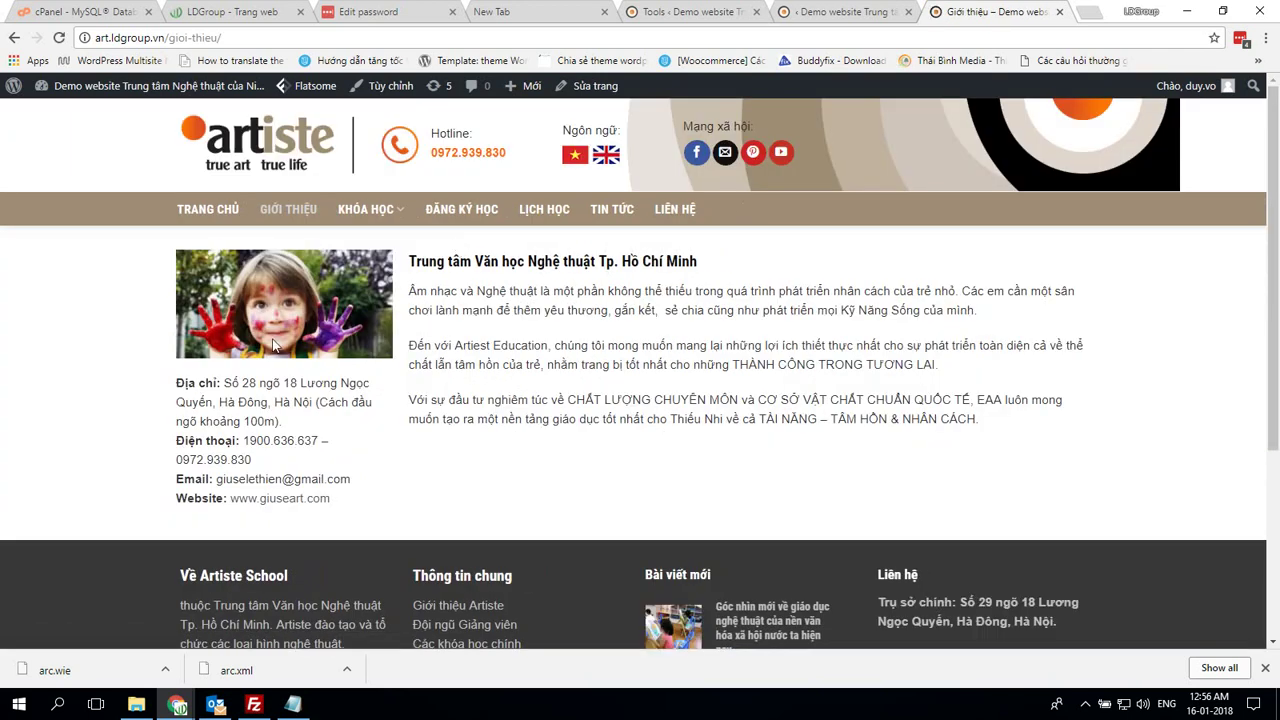
mouse_move(368, 209)
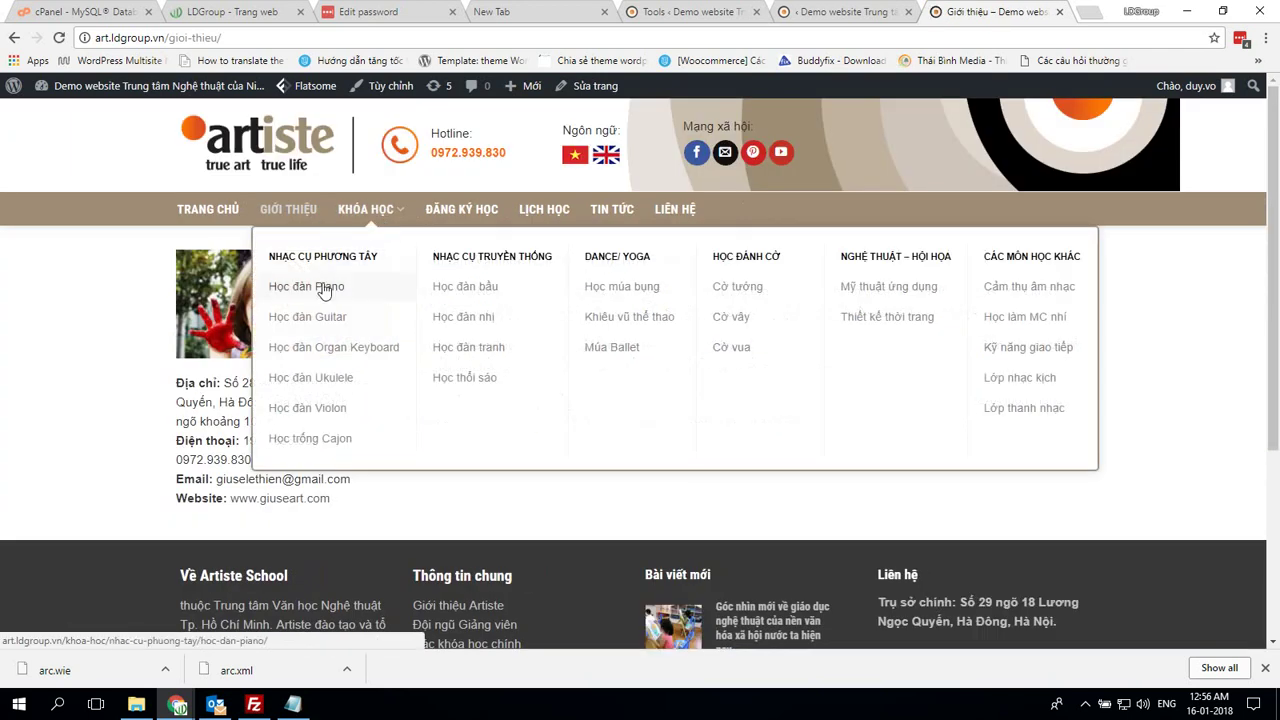
click(477, 218)
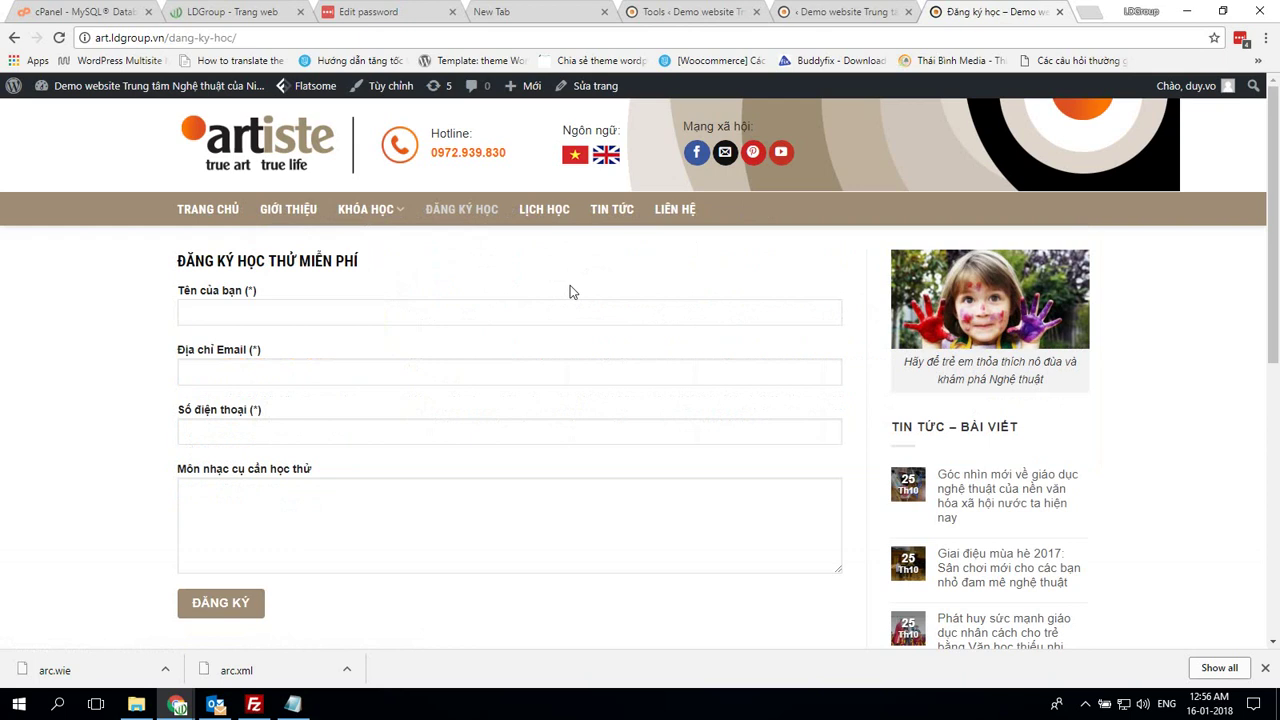
scroll(580, 278, down, 5)
scroll(589, 276, up, 5)
Check the Lịch học, Tin tức and Liên hệ pages
click(557, 215)
scroll(625, 302, down, 10)
scroll(627, 301, up, 10)
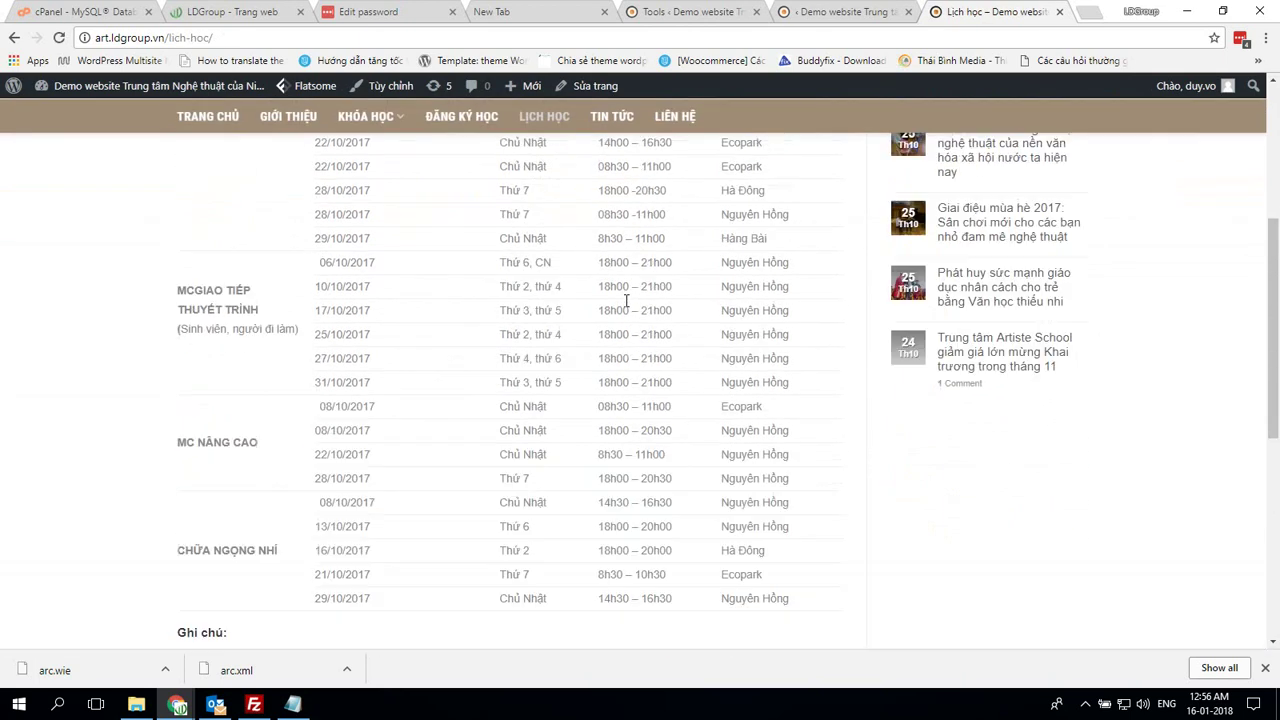
click(611, 213)
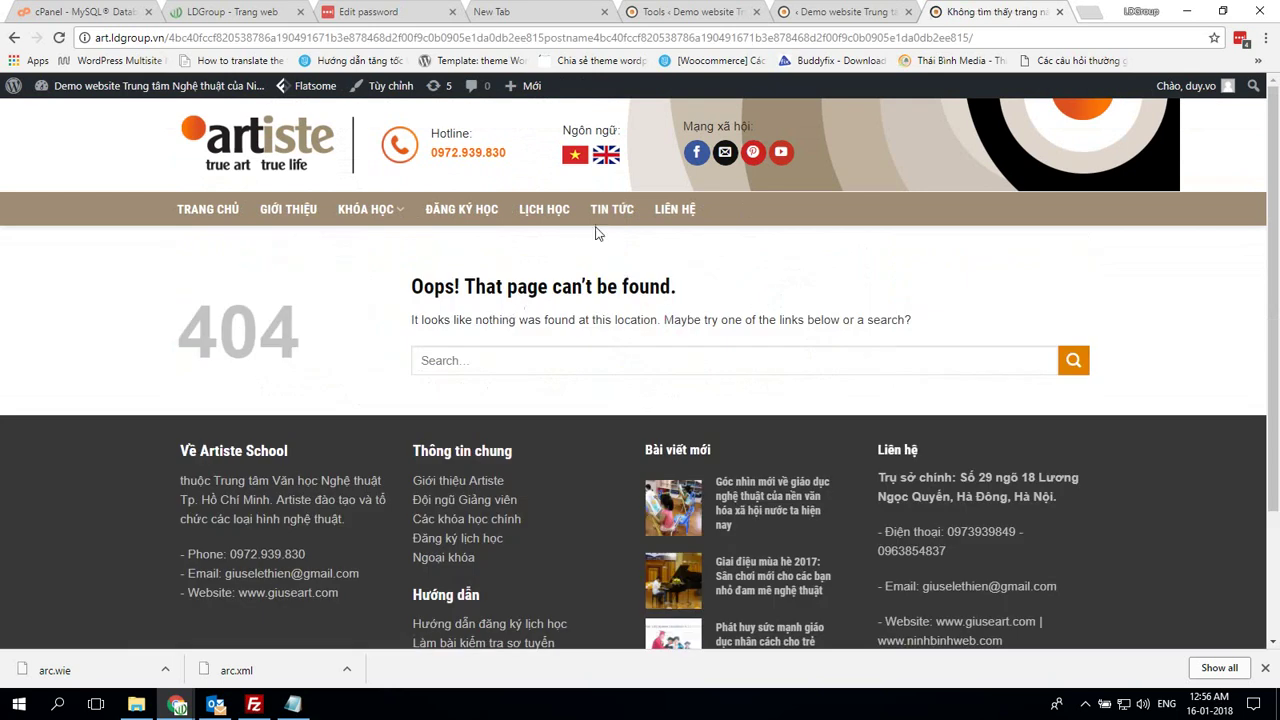
click(672, 209)
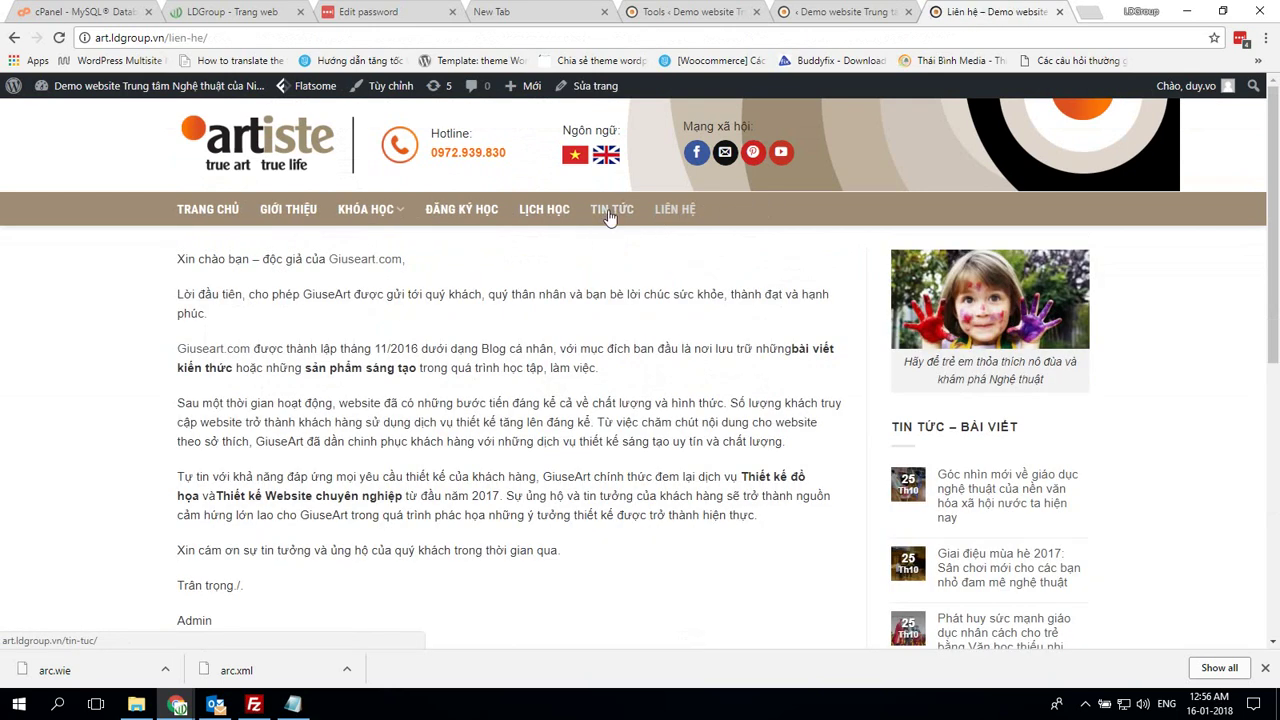
scroll(640, 320, down, 10)
scroll(640, 329, up, 10)
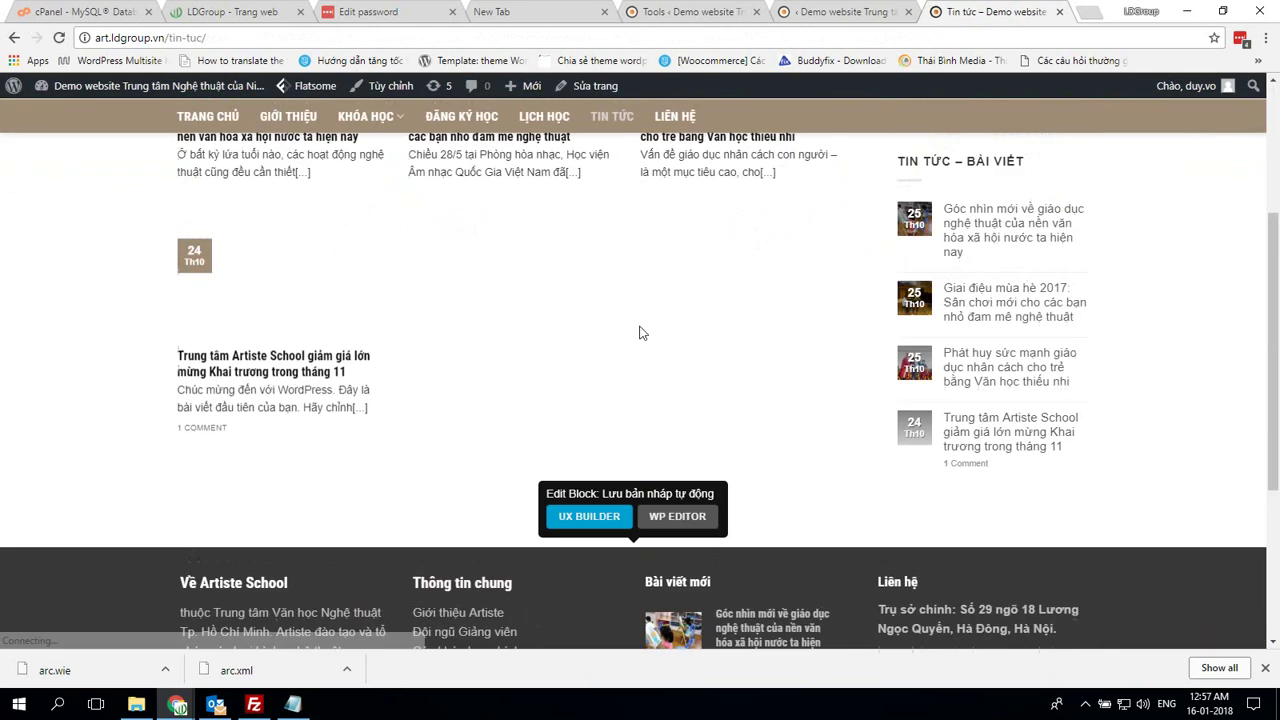
Open the first news article, which shows a 404, and select its URL path
click(293, 300)
scroll(500, 314, down, 2)
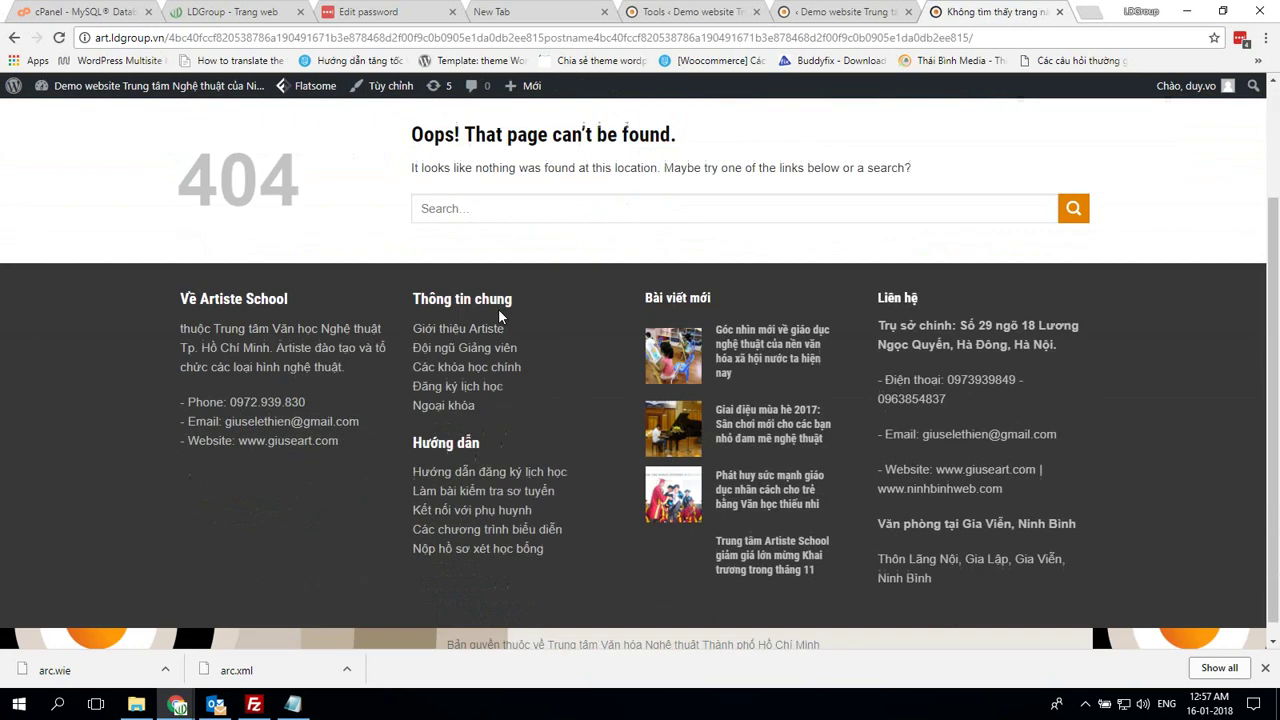
scroll(478, 325, up, 2)
drag(166, 37, 1025, 37)
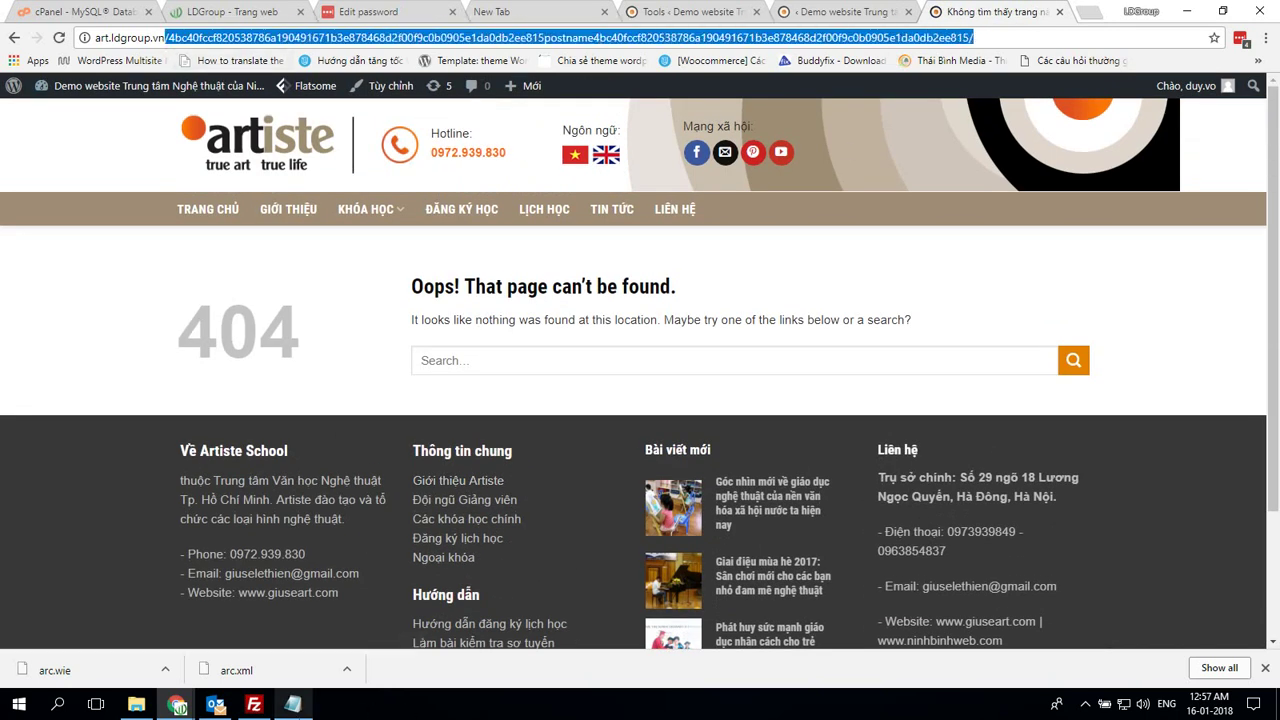
Log the broken permalink in the notes, then load the Đăng ký học registration page
key(alt+Tab)
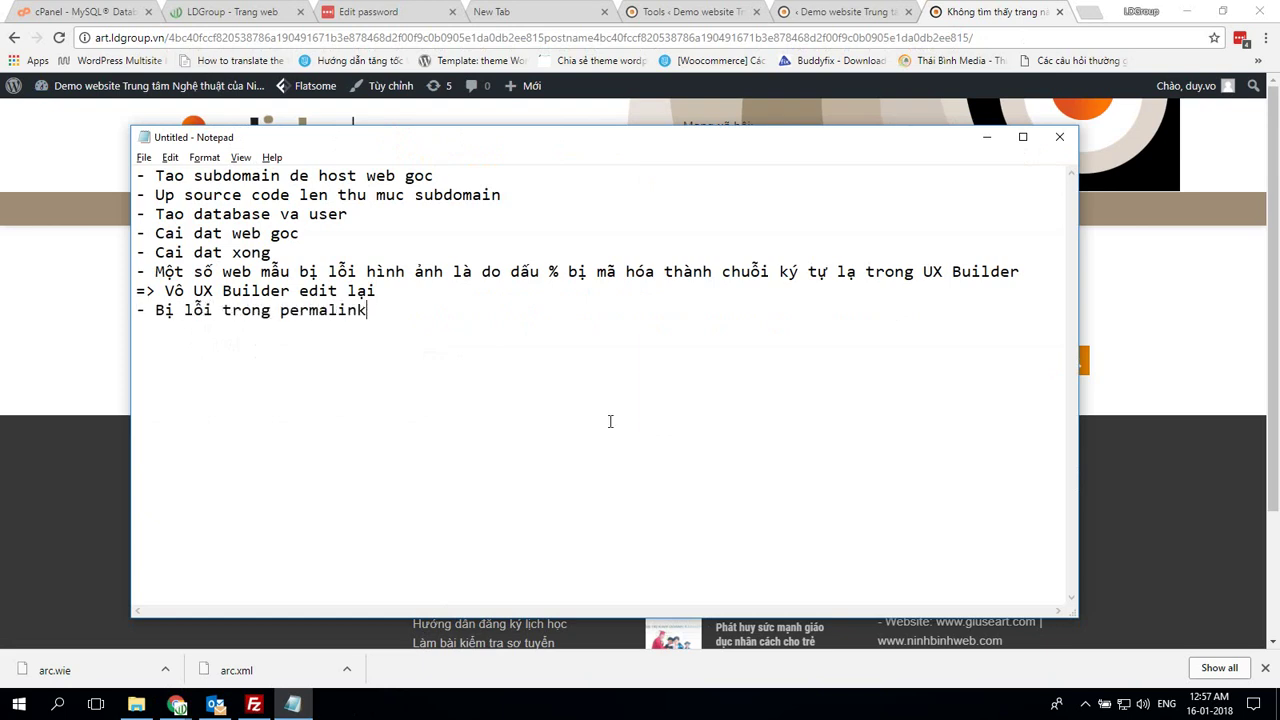
key(alt+Tab)
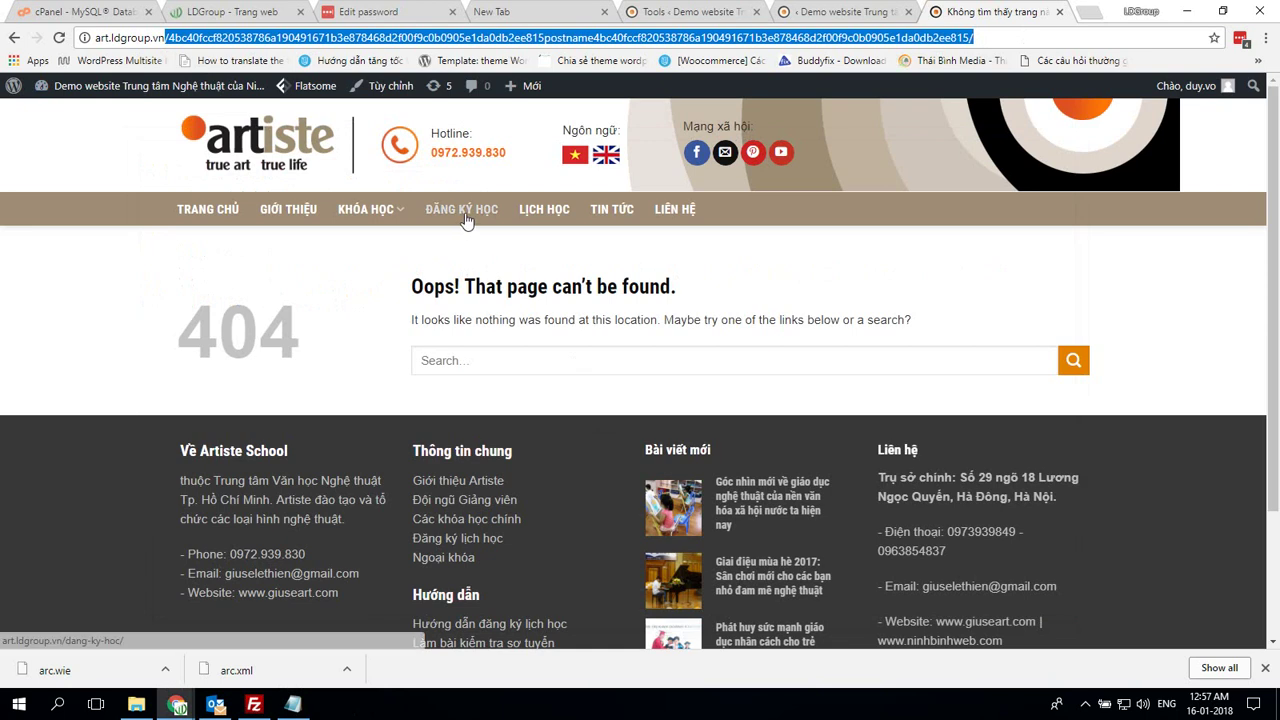
key(alt+Tab)
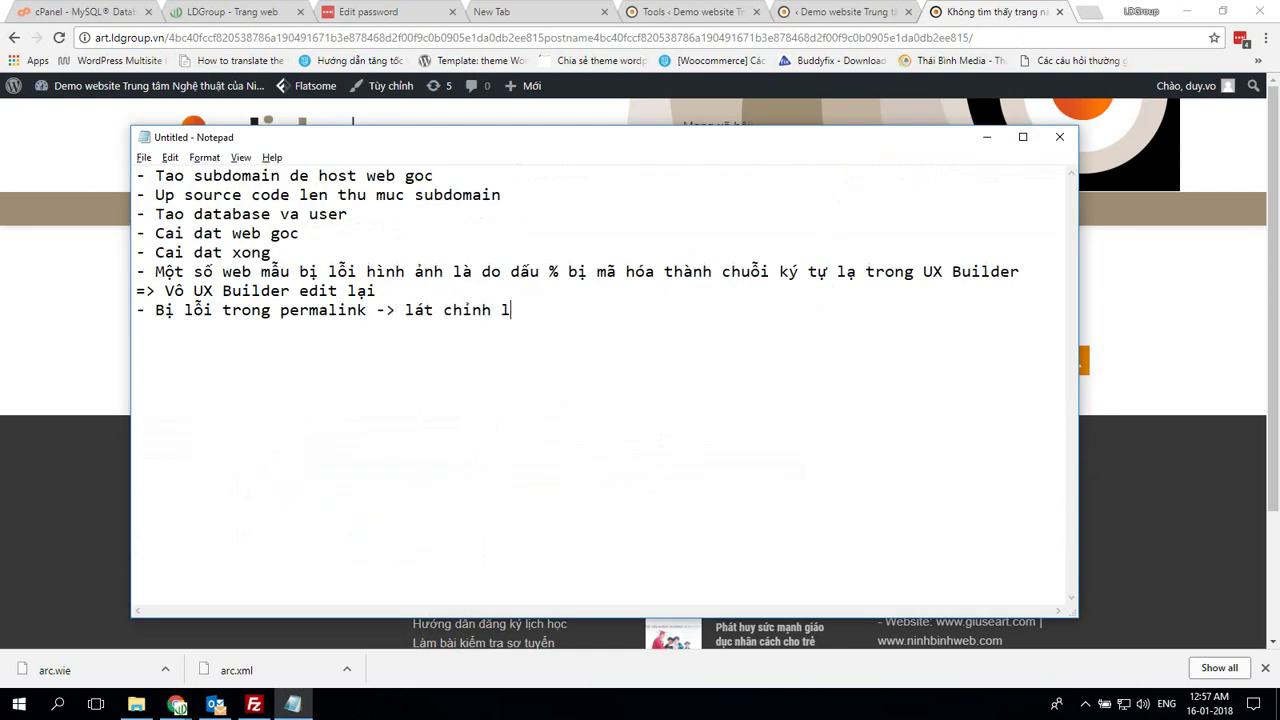
key(alt+Tab)
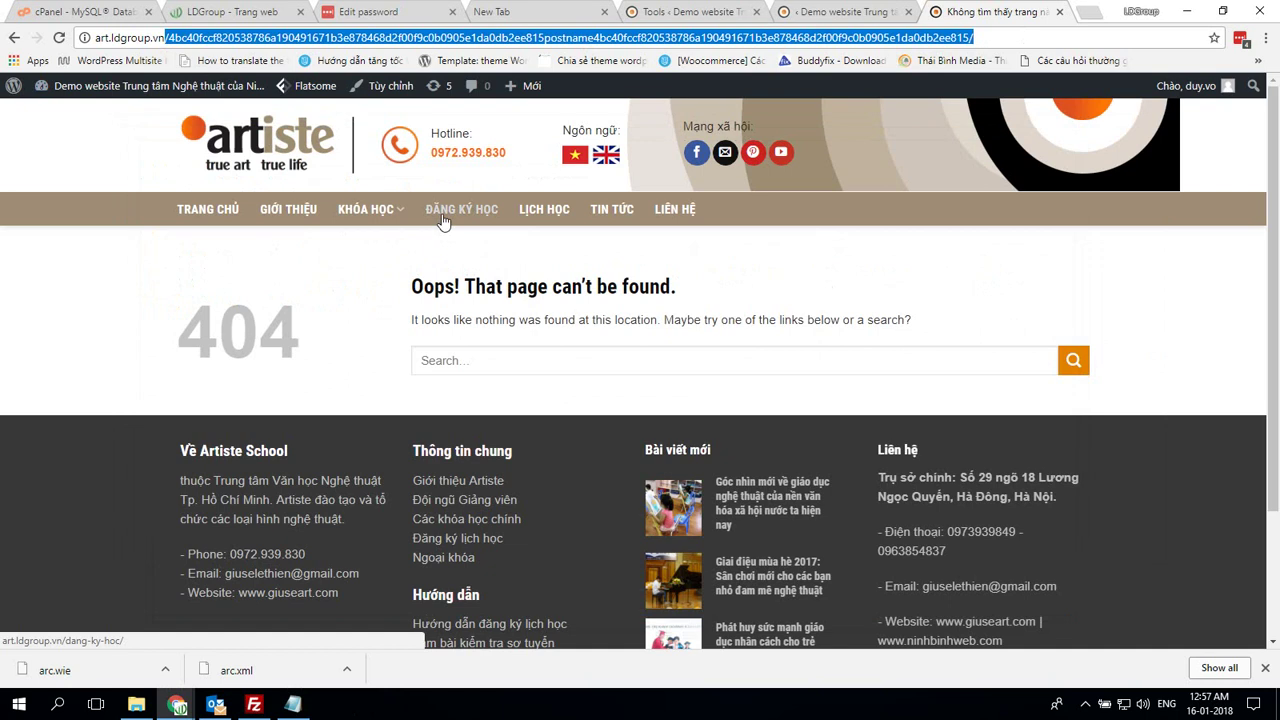
click(443, 221)
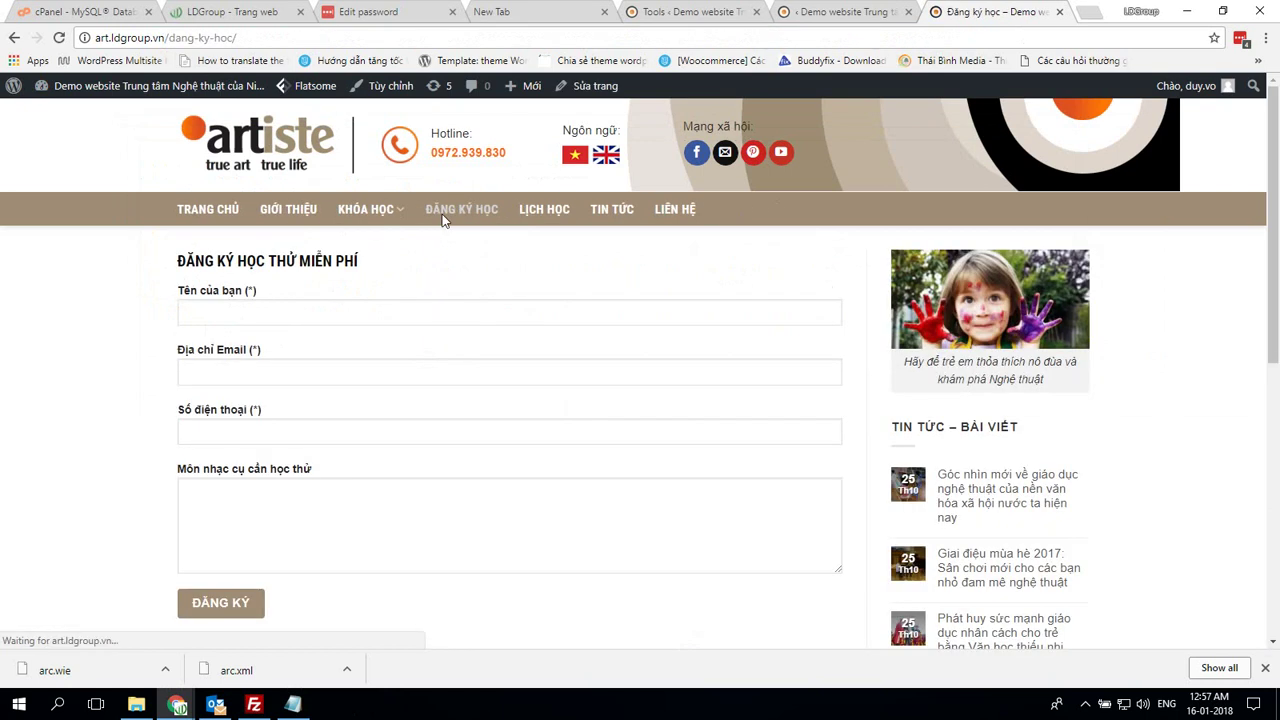
Check the courses overview and piano course pages, then return to the homepage
click(365, 220)
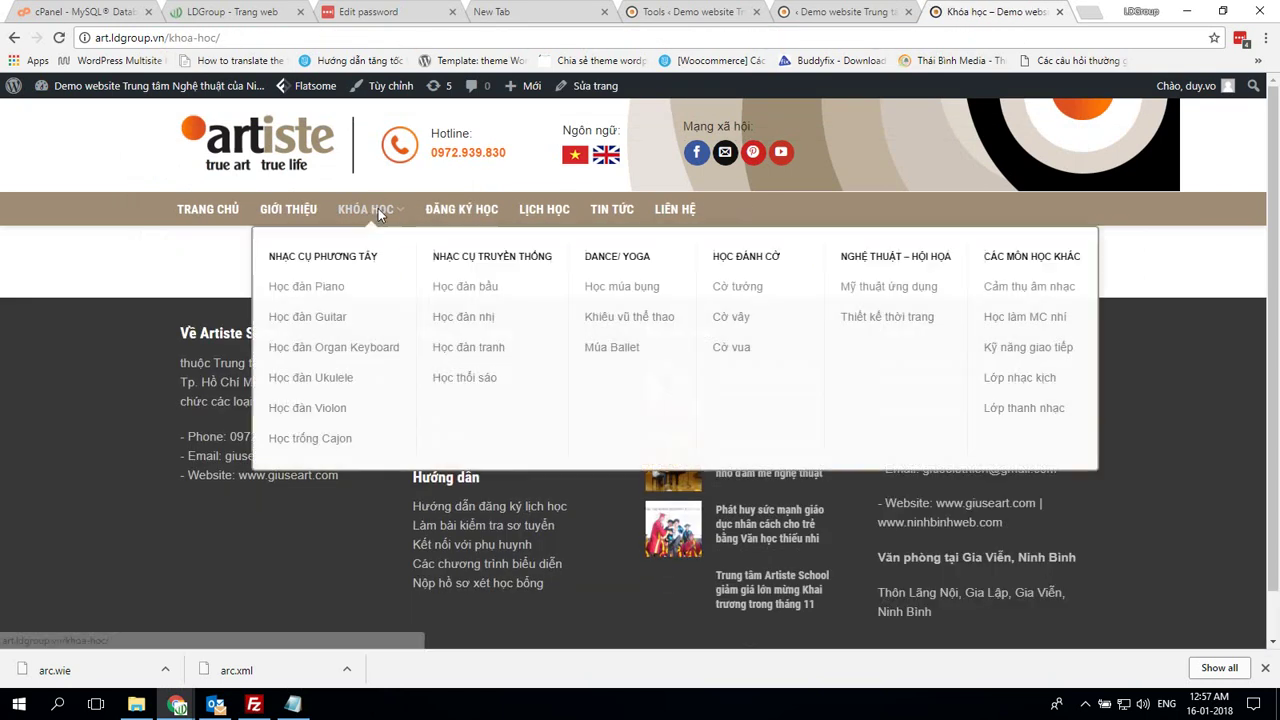
click(333, 296)
scroll(650, 350, down, 10)
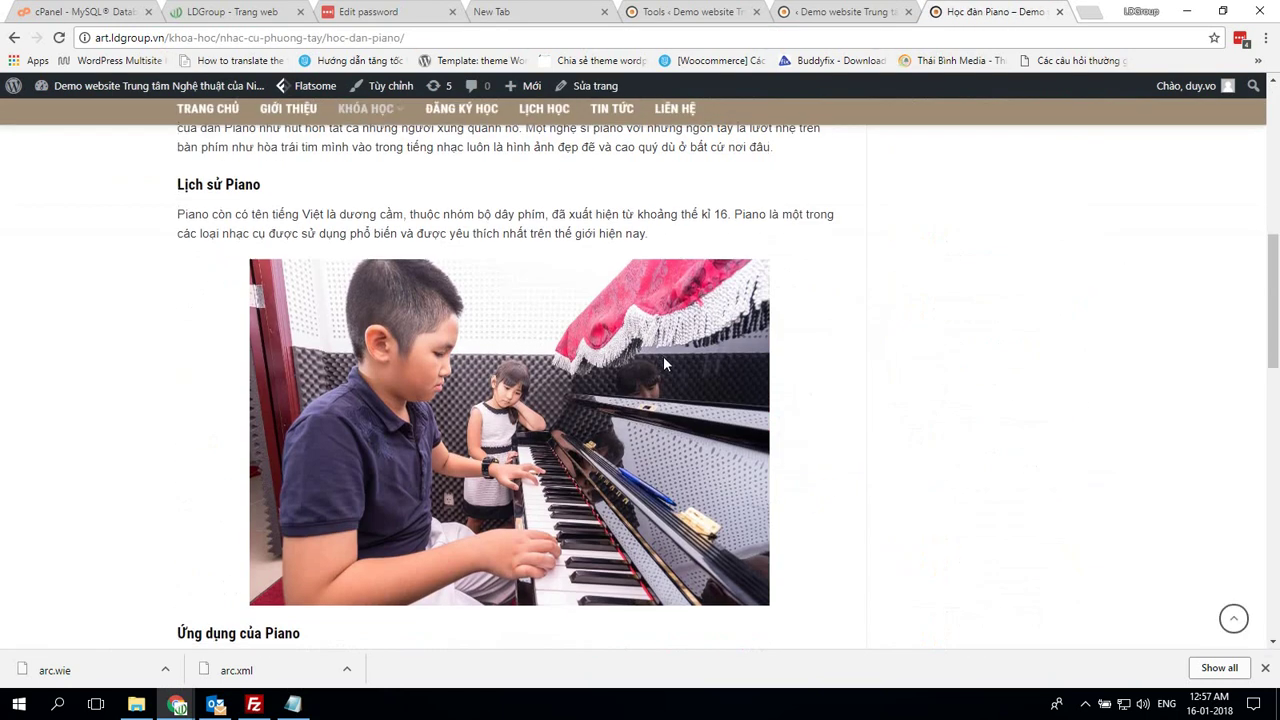
scroll(672, 352, up, 10)
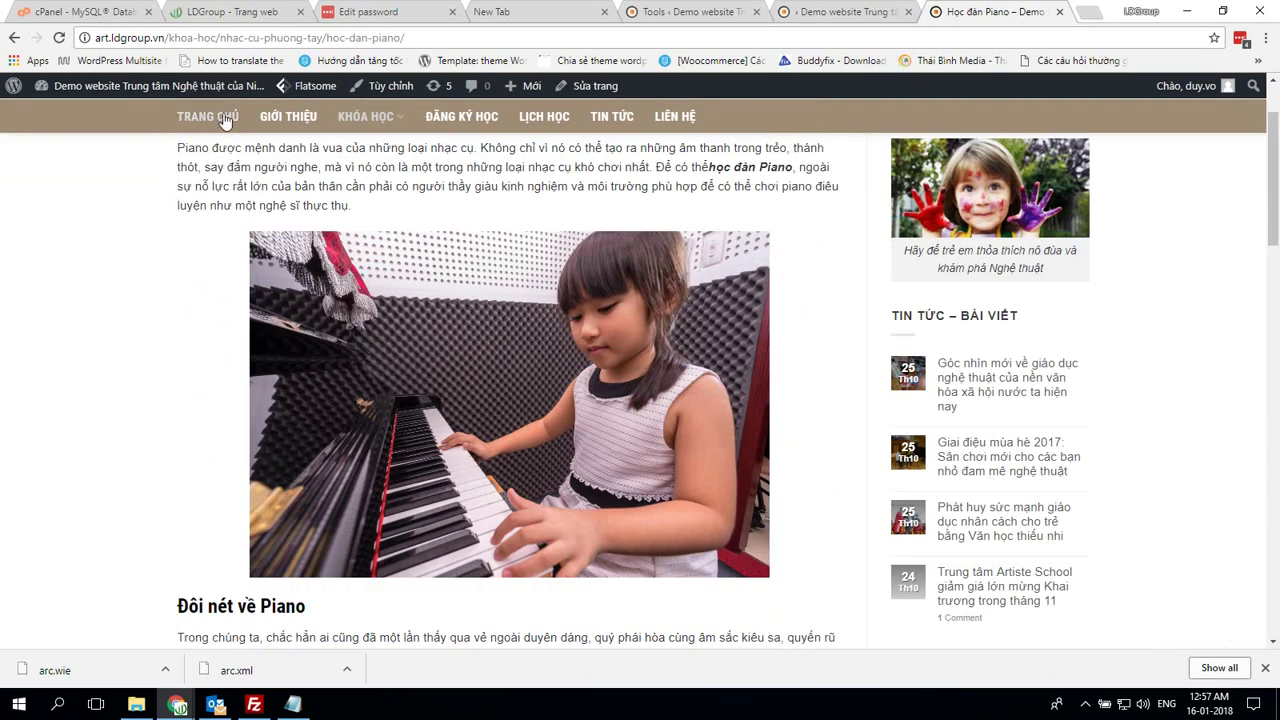
click(225, 121)
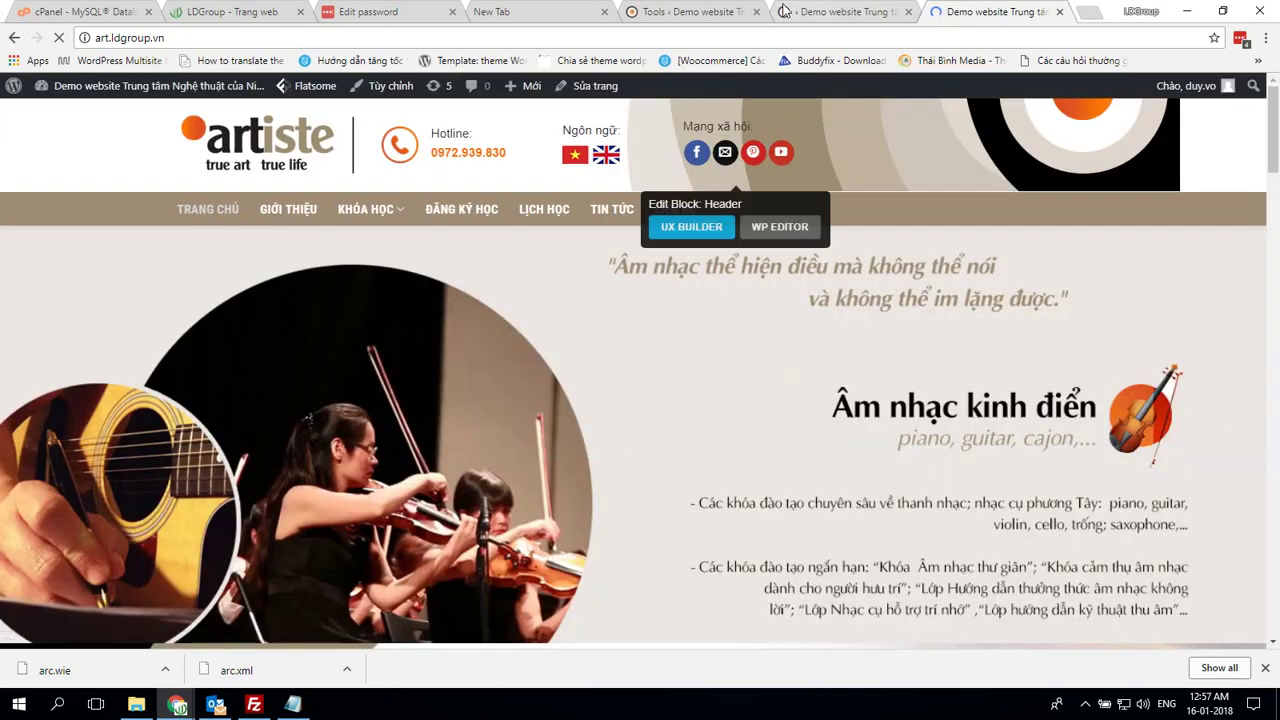
Close the UX Builder and Duplicator Tools tabs and open the Bảng tin admin dashboard
click(866, 14)
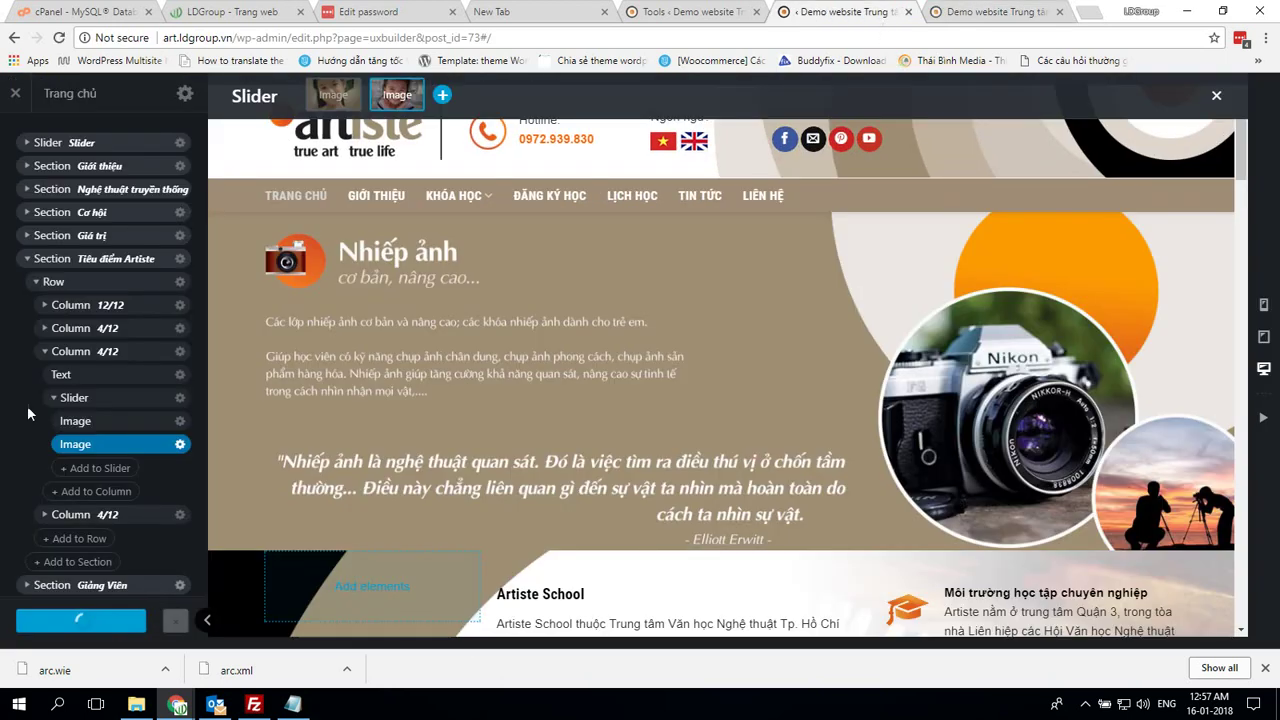
click(16, 94)
click(764, 11)
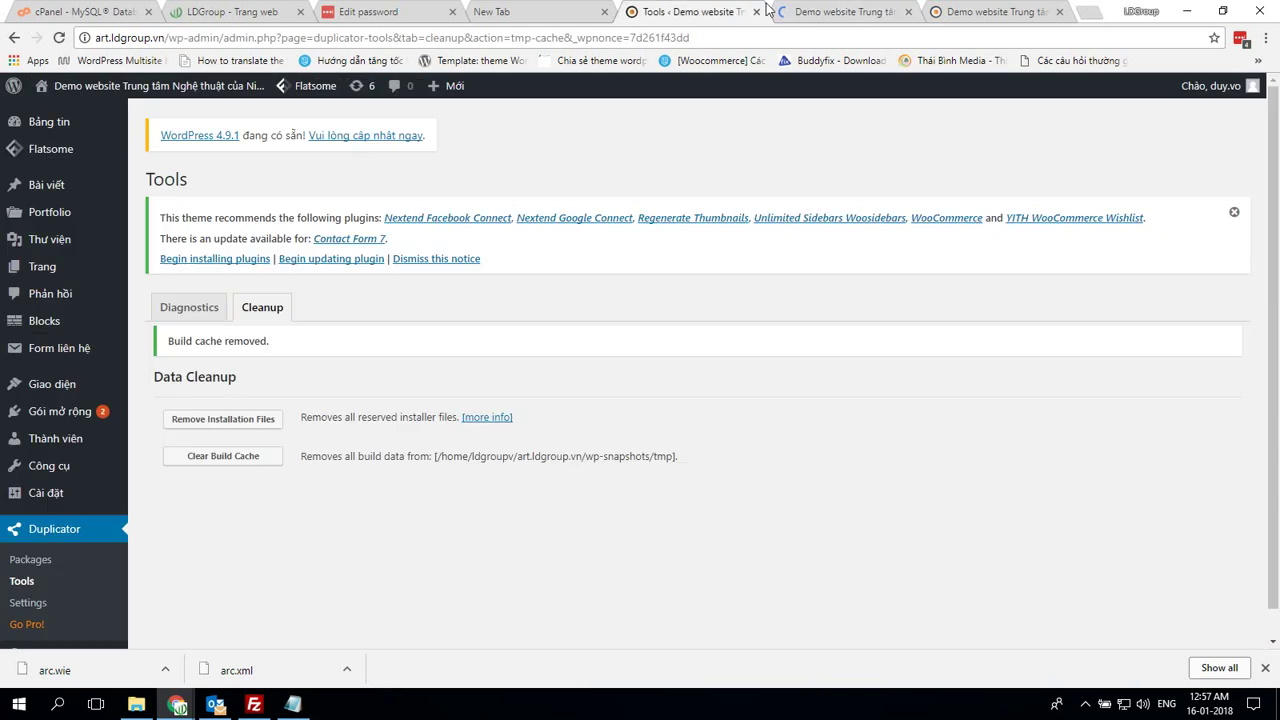
click(756, 11)
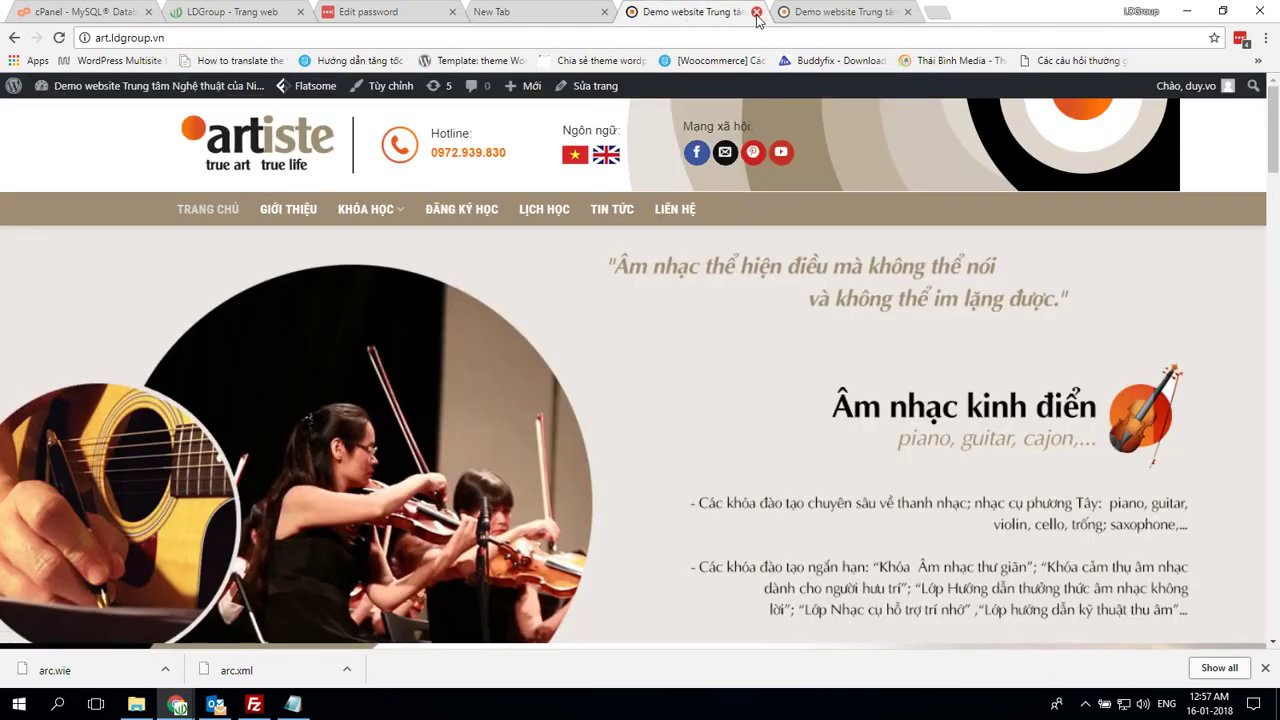
mouse_move(185, 96)
click(65, 113)
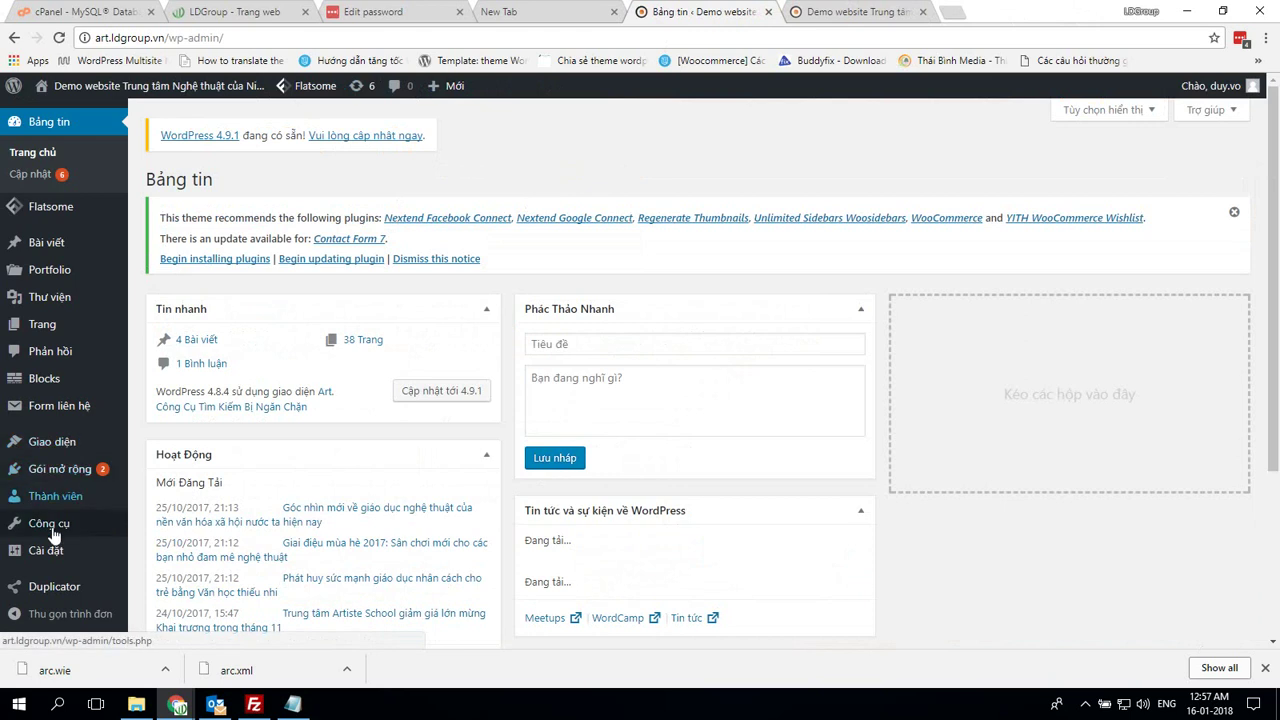
Replace the custom permalink structure with /%postname%.html and save the change
mouse_move(100, 551)
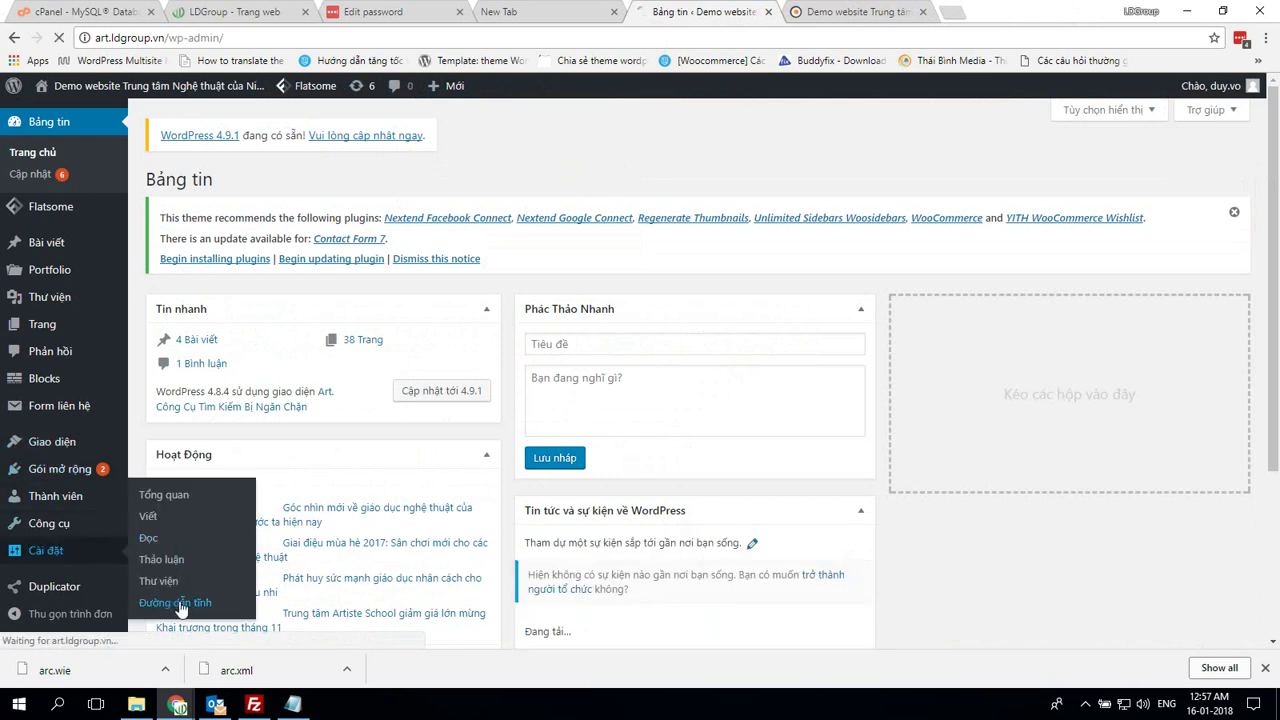
scroll(481, 418, down, 3)
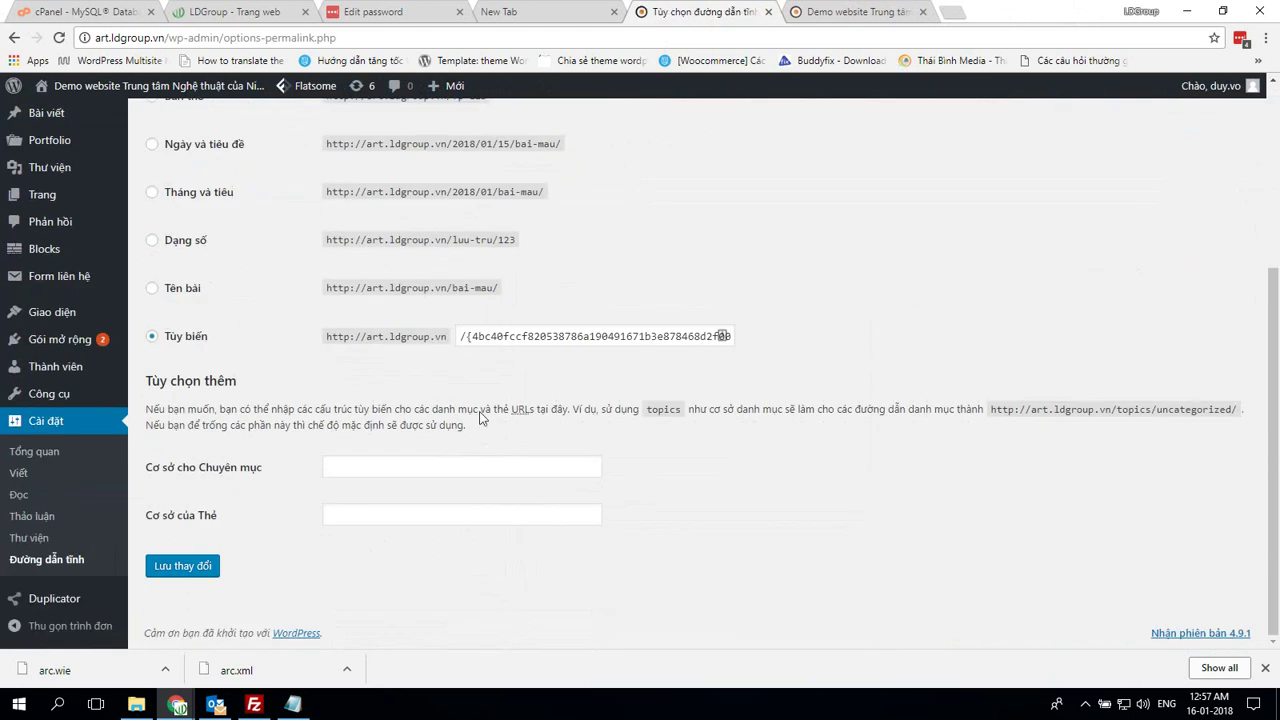
drag(467, 339, 742, 374)
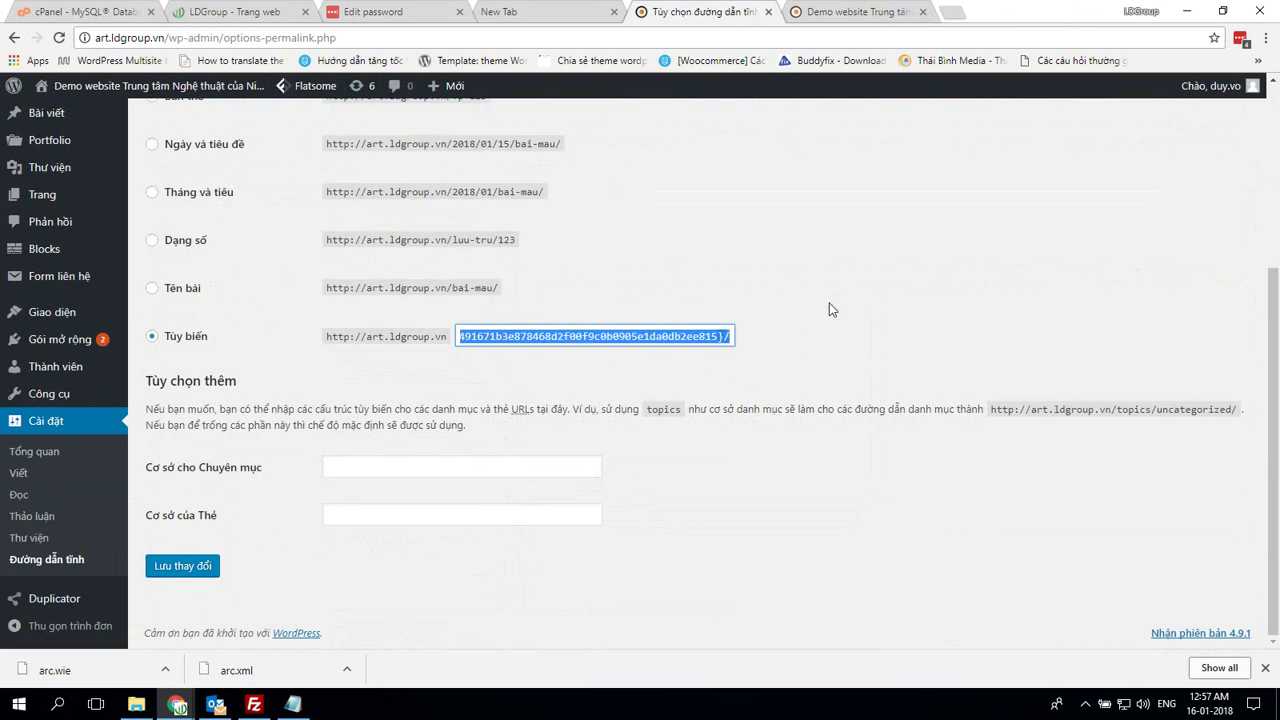
text(/)
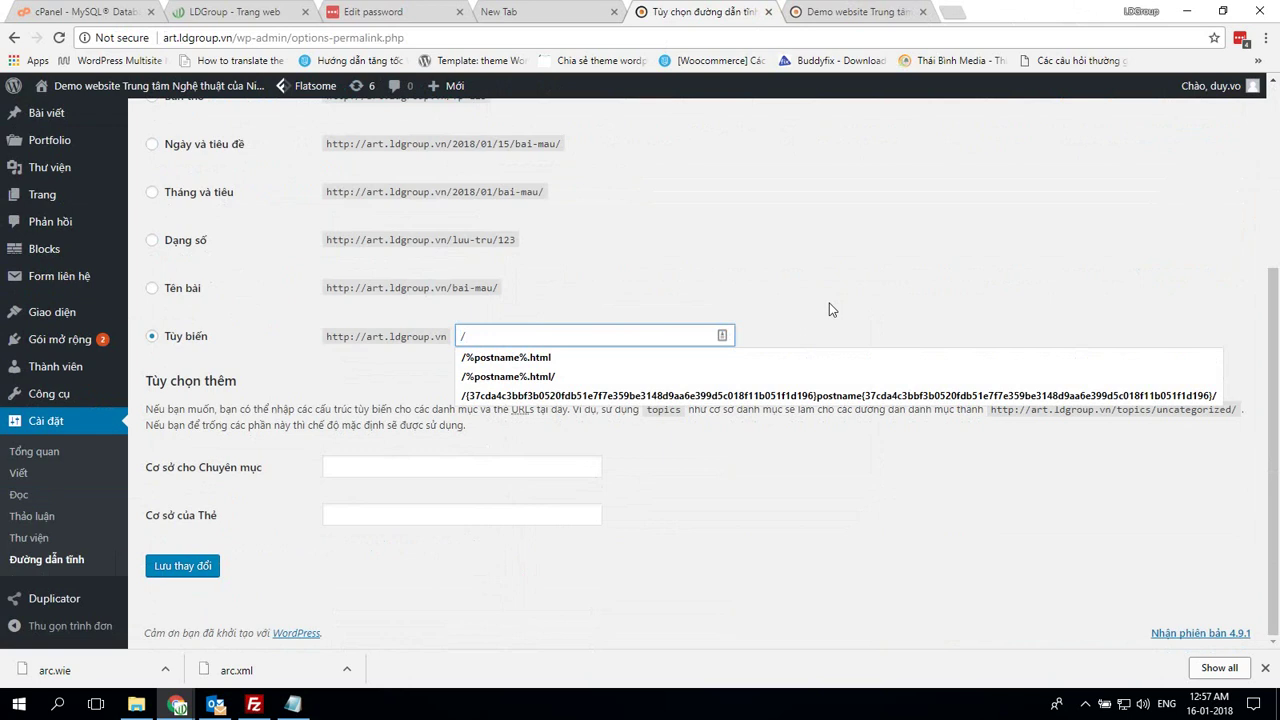
key(Down)
key(Return)
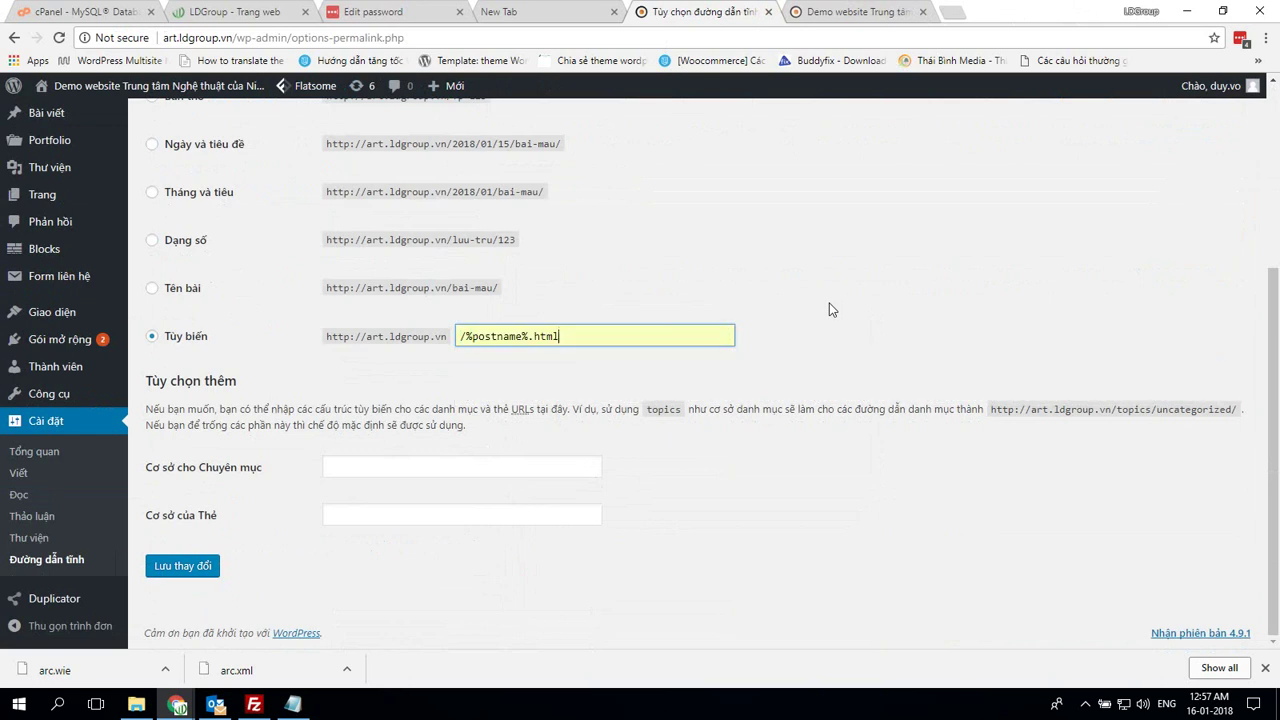
click(180, 566)
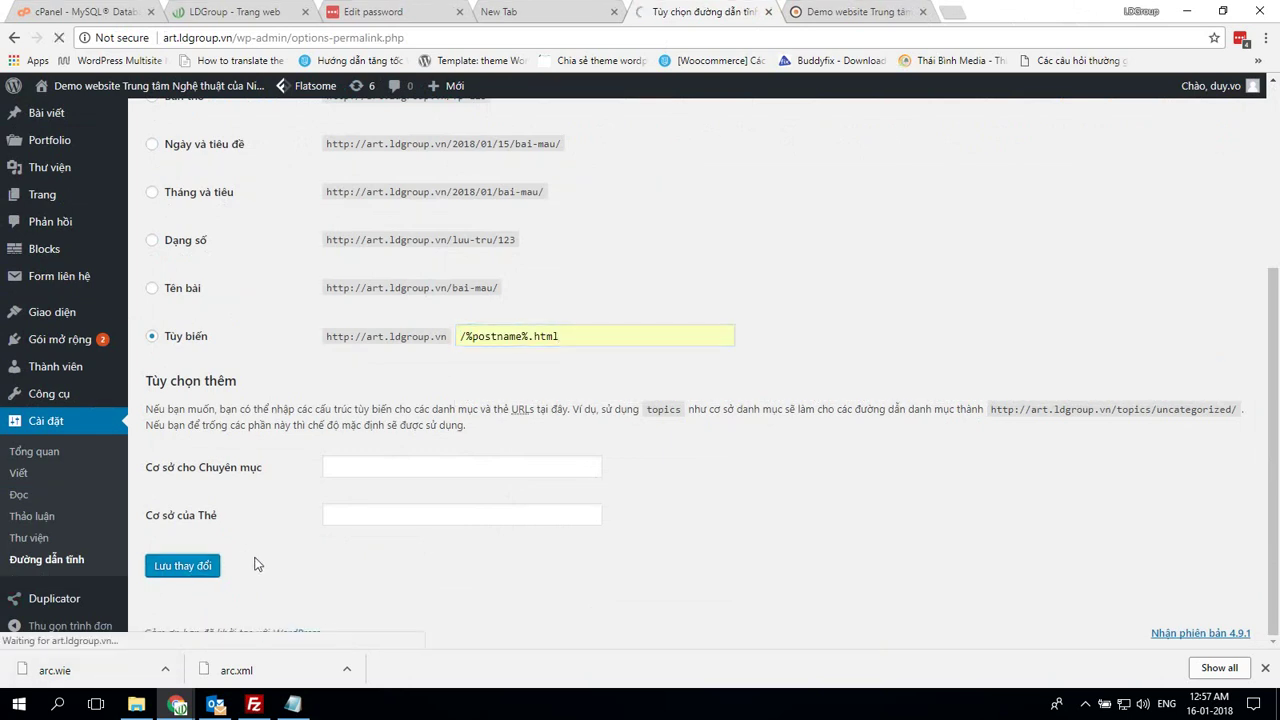
click(820, 12)
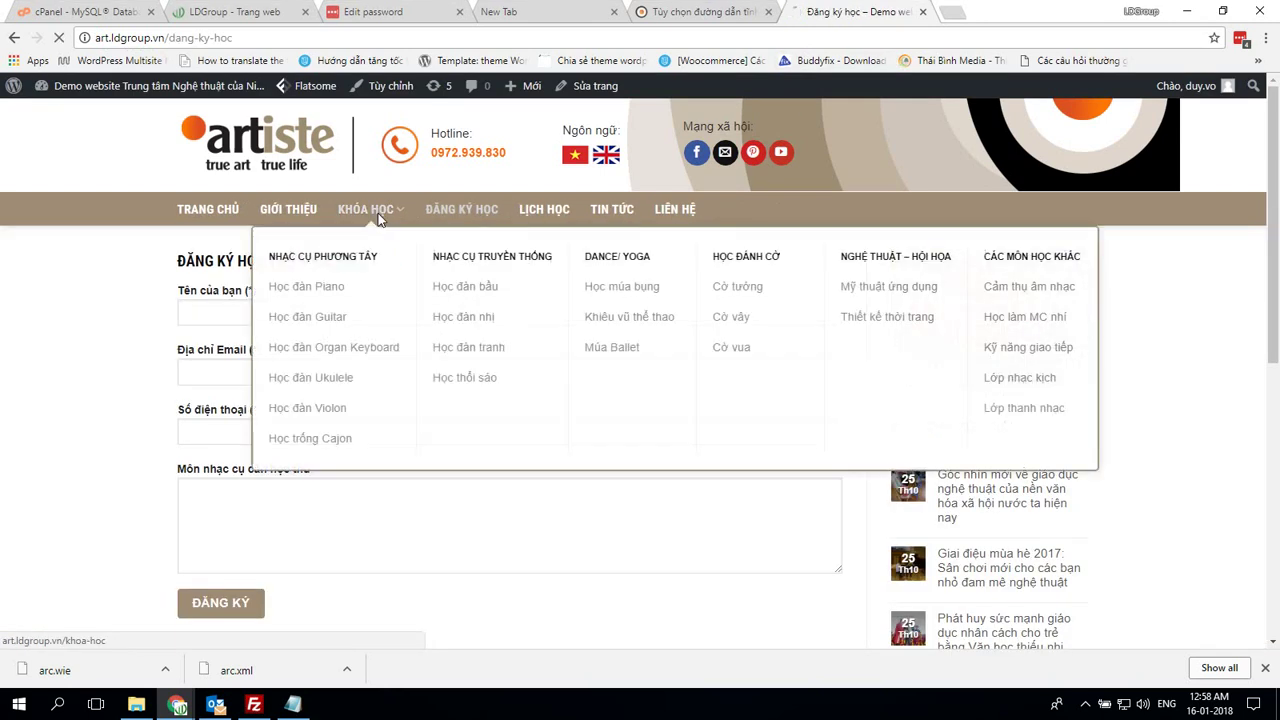
Confirm the courses, piano, Lịch học and guitar course pages now load
click(366, 210)
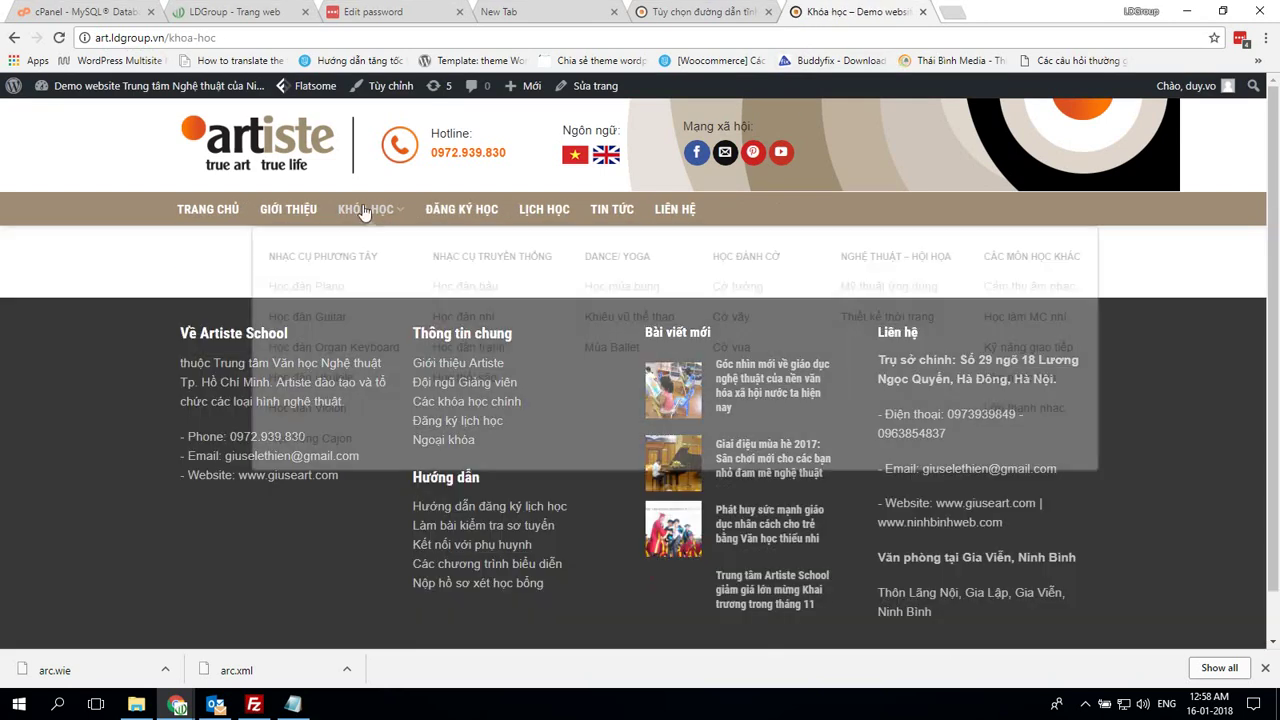
click(330, 287)
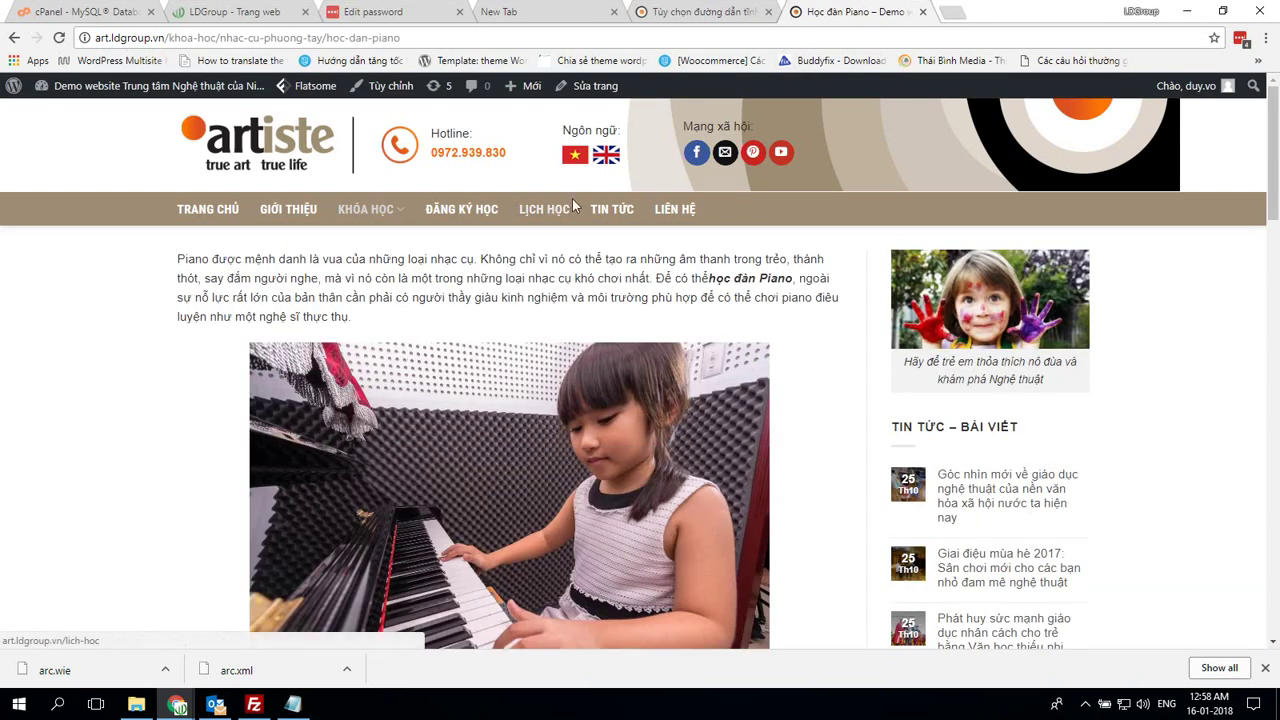
click(535, 218)
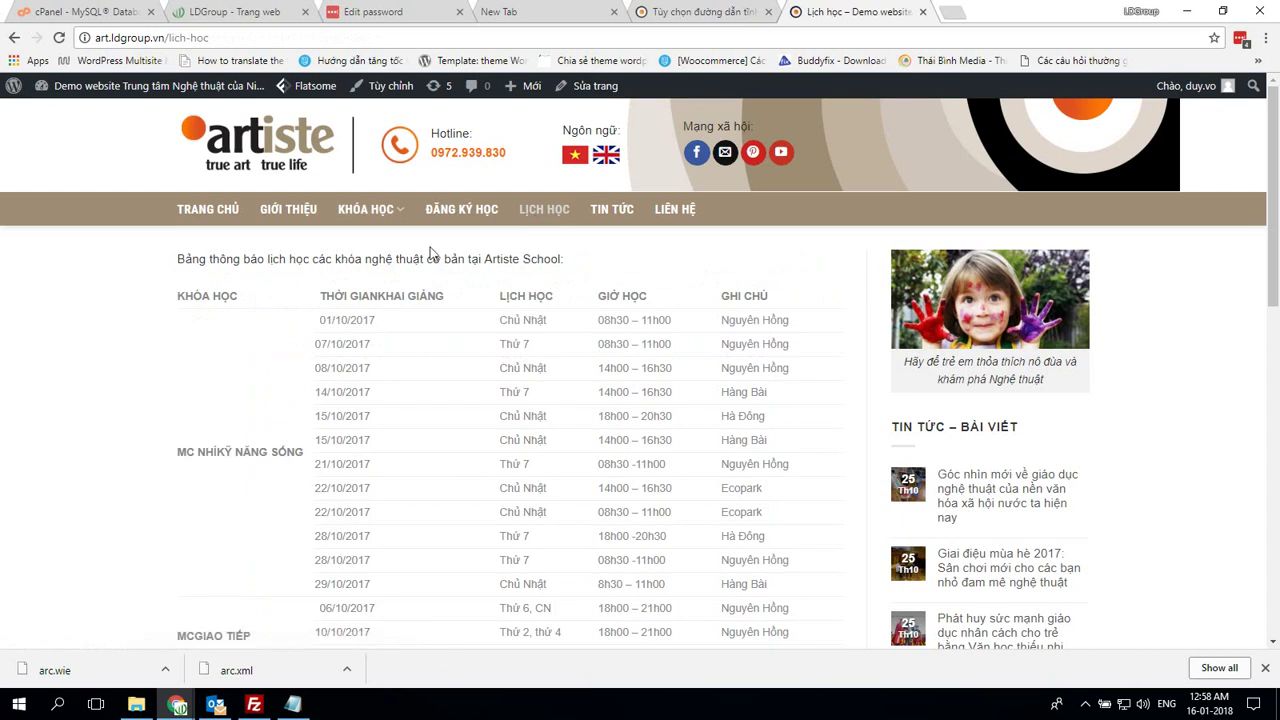
mouse_move(368, 220)
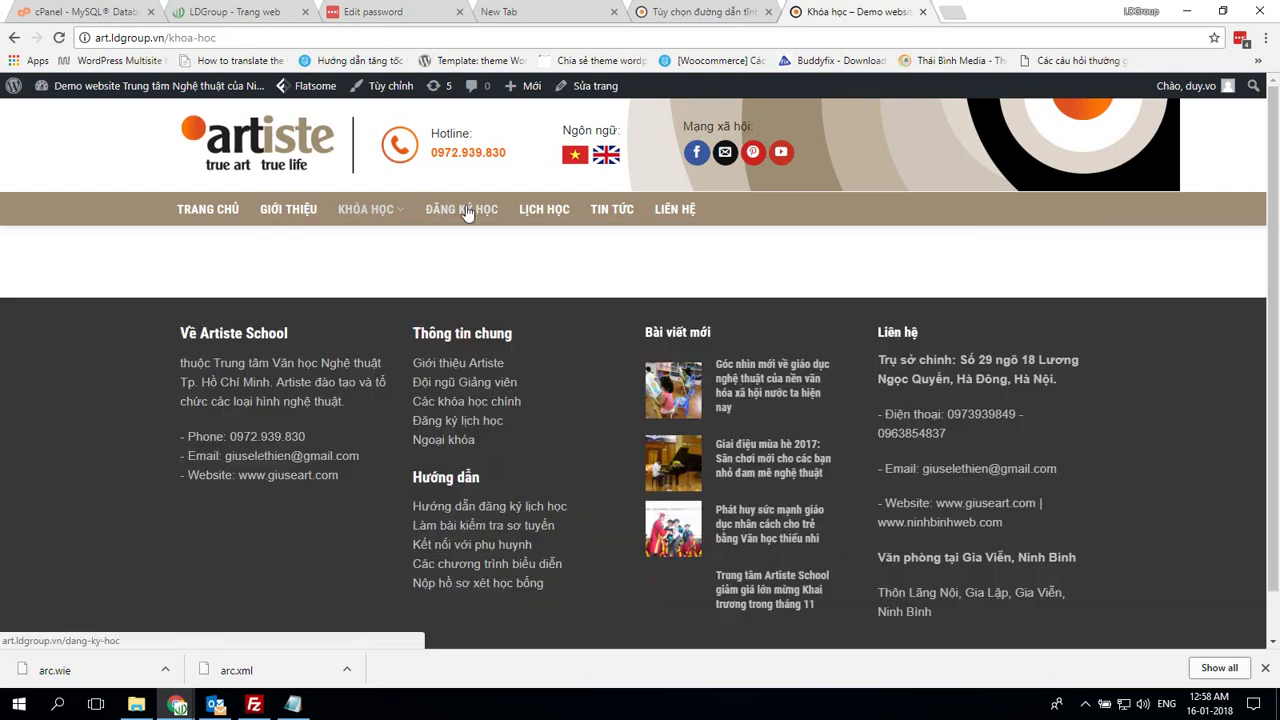
mouse_move(366, 209)
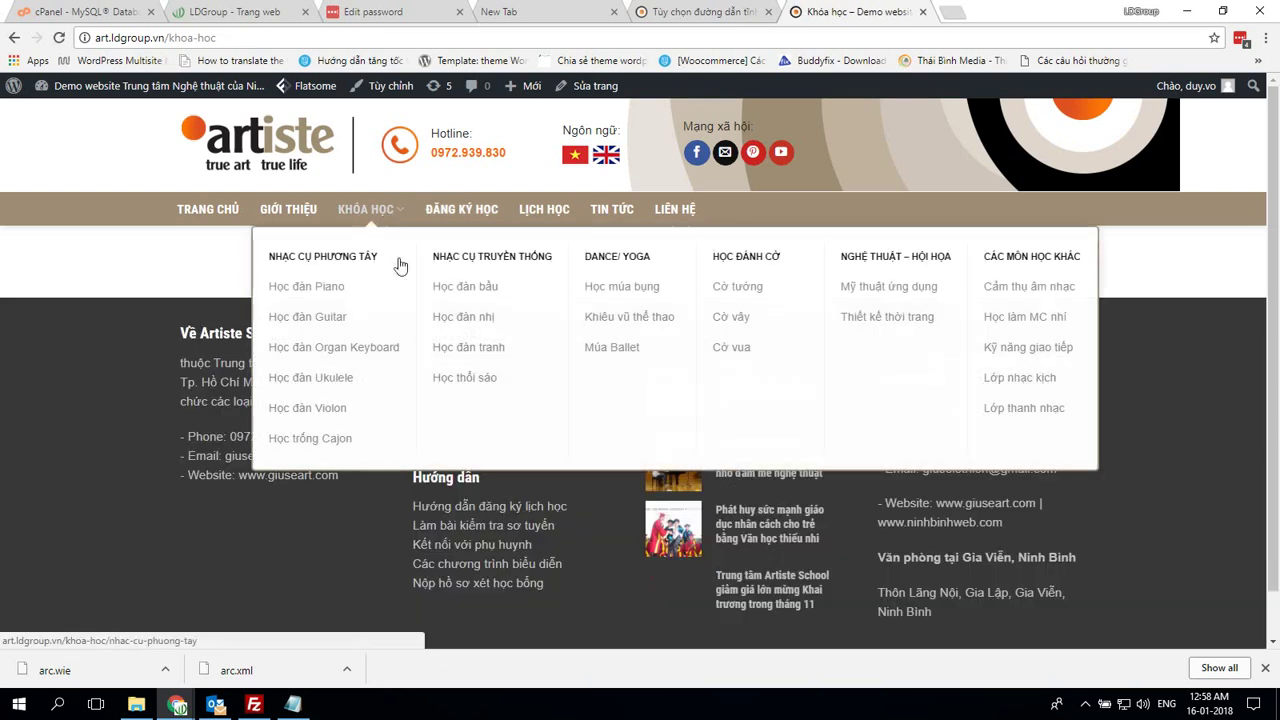
click(326, 322)
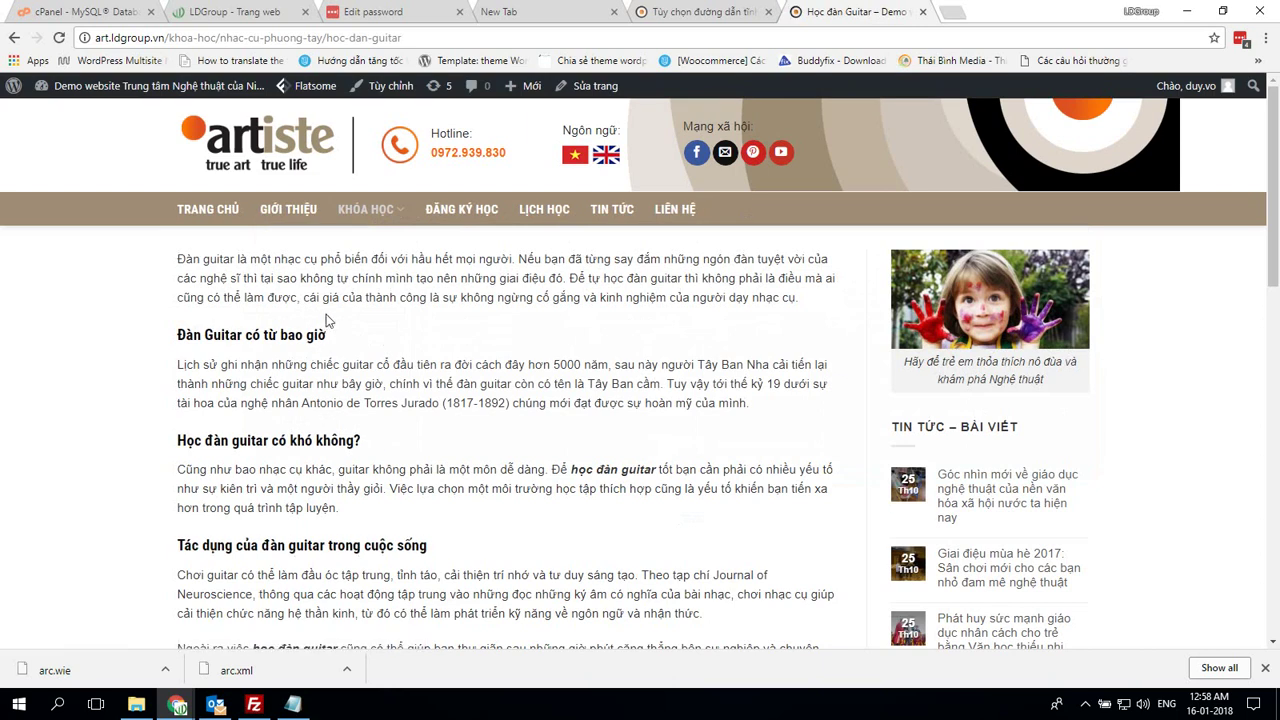
scroll(480, 322, down, 5)
scroll(638, 323, up, 5)
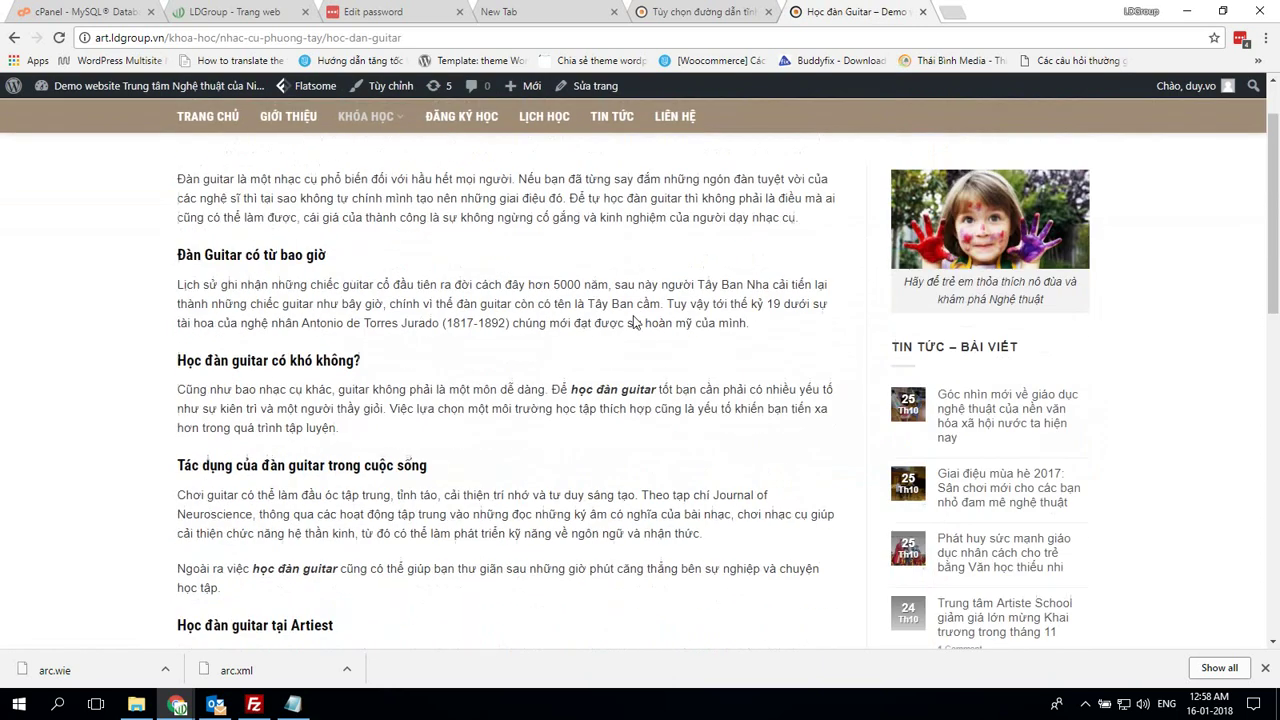
Open news posts from the sidebar and the Tin tức list to confirm they load
click(987, 441)
click(613, 209)
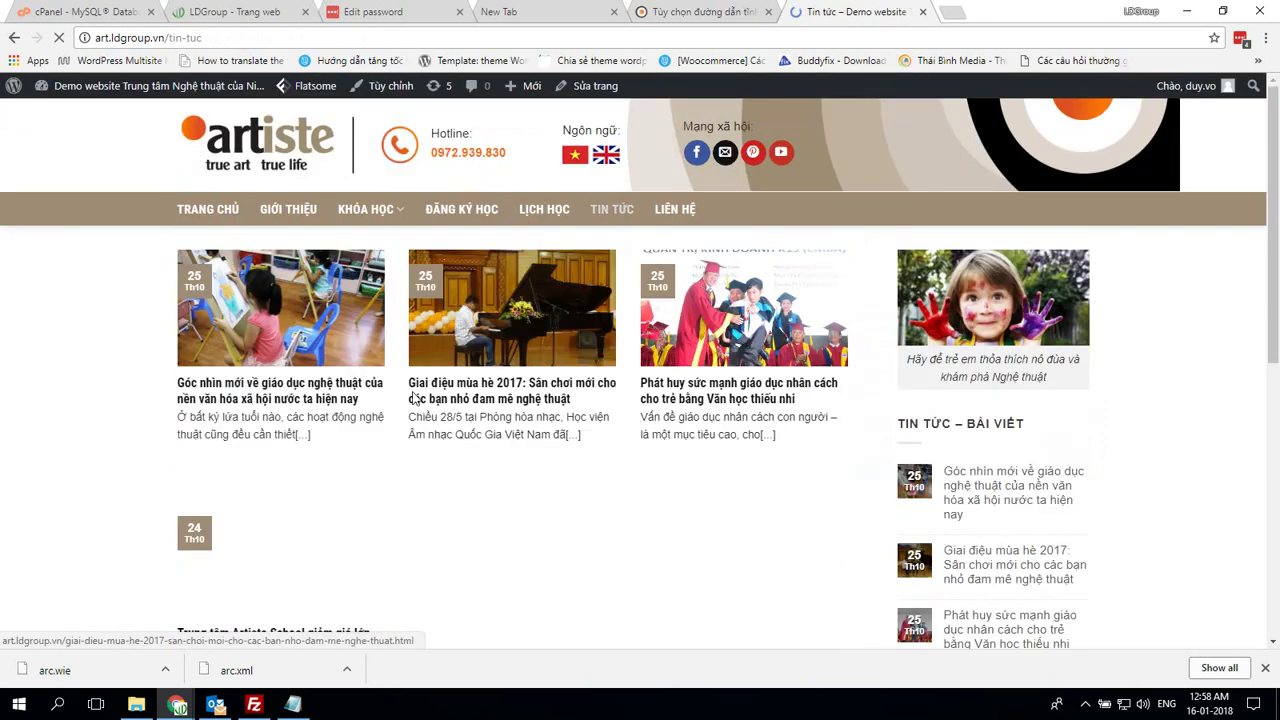
click(308, 320)
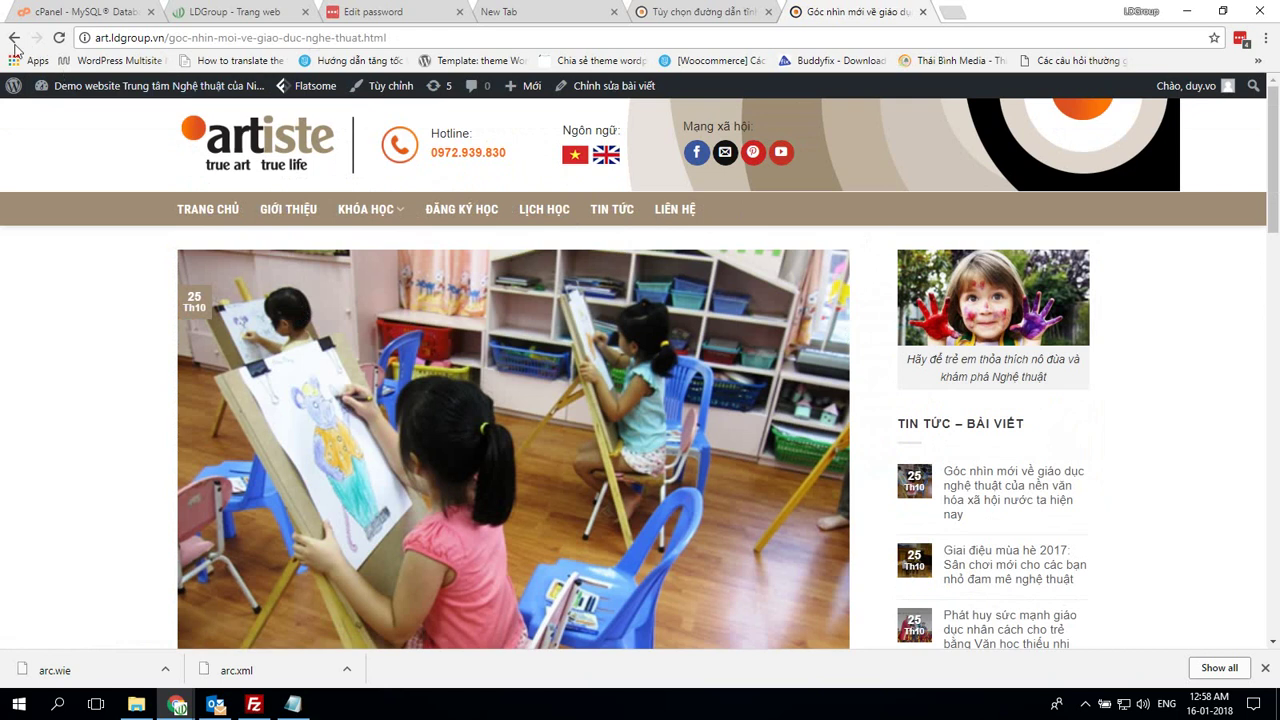
click(14, 38)
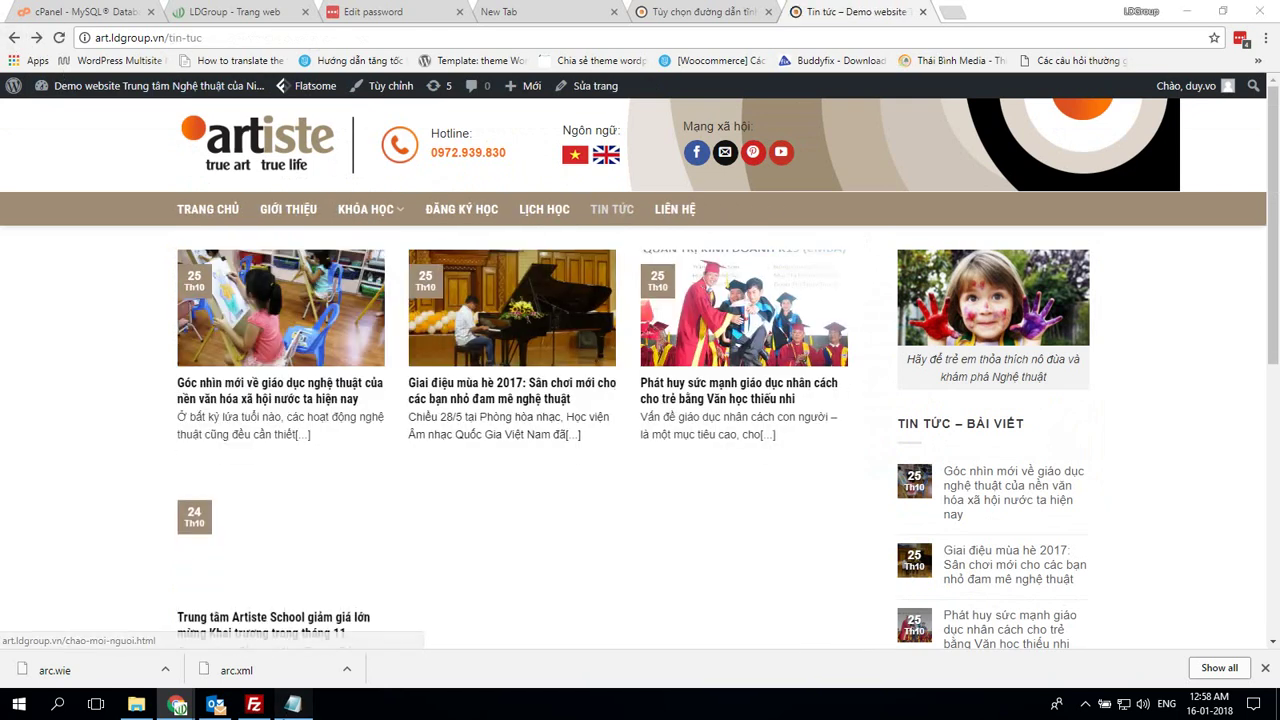
Mark the permalink as 'Đã fix' in the notes and open the November opening-discount post
click(293, 704)
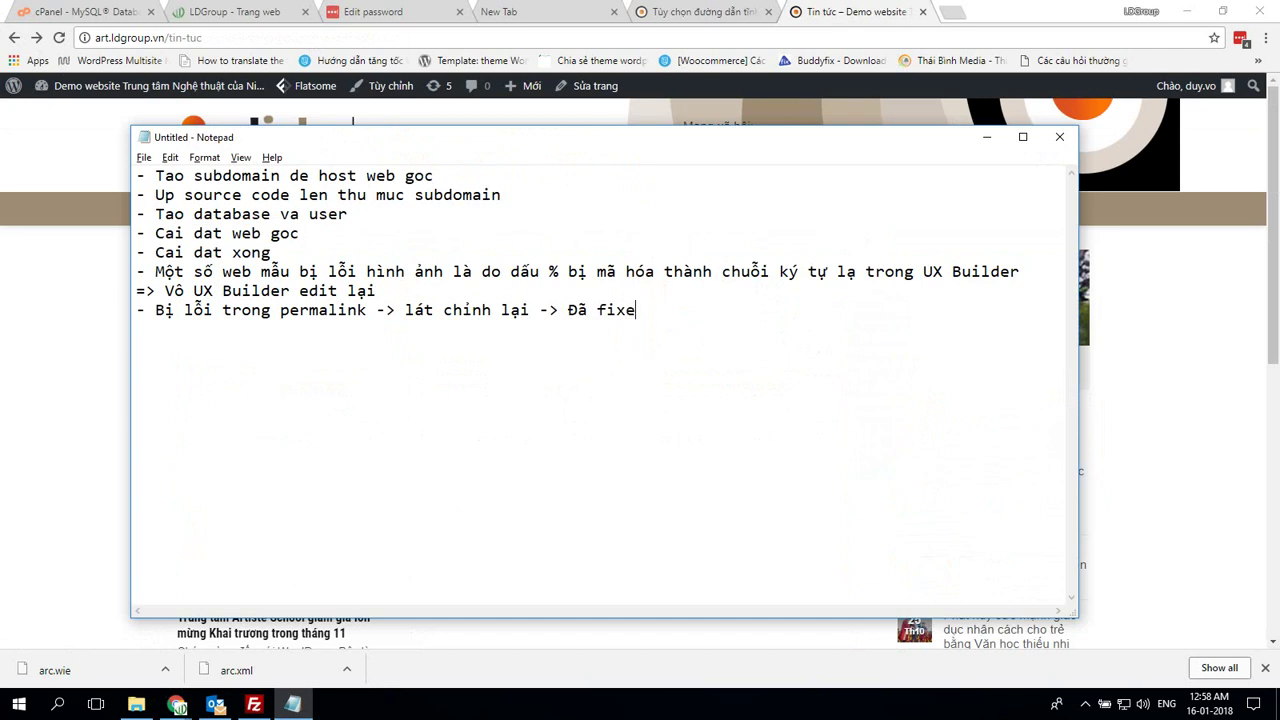
key(alt+Tab)
scroll(483, 380, down, 2)
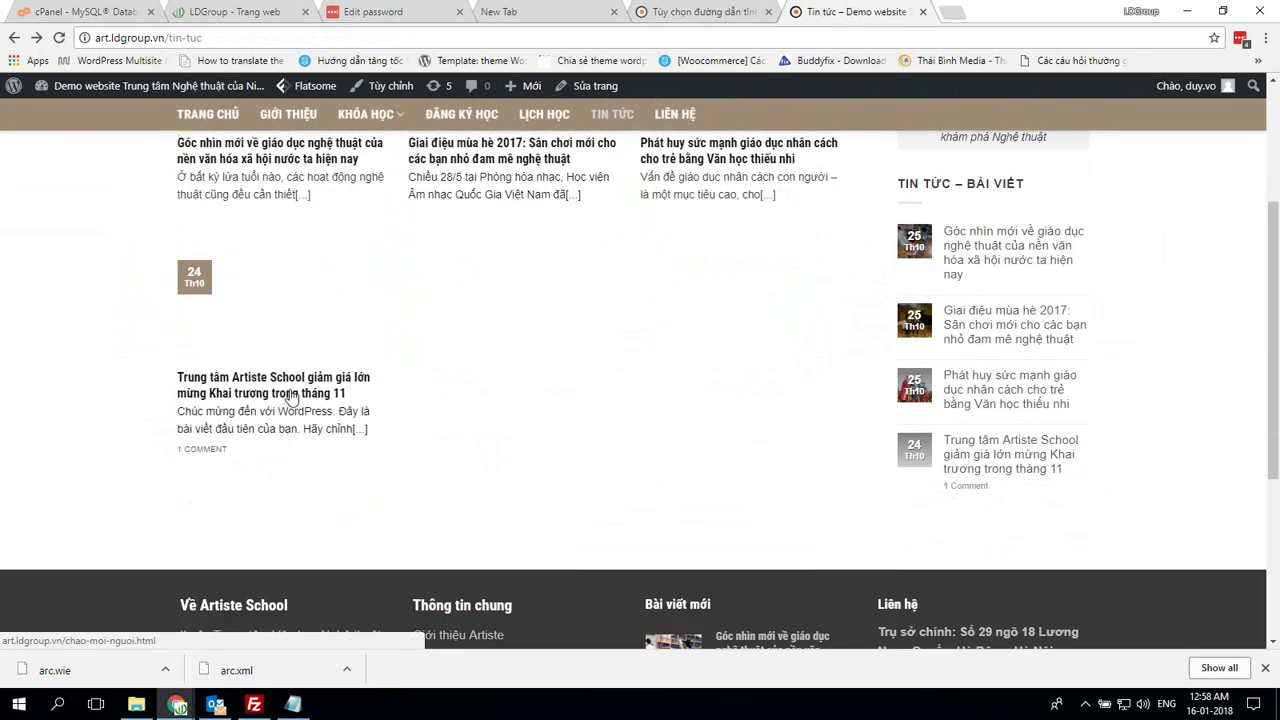
click(295, 390)
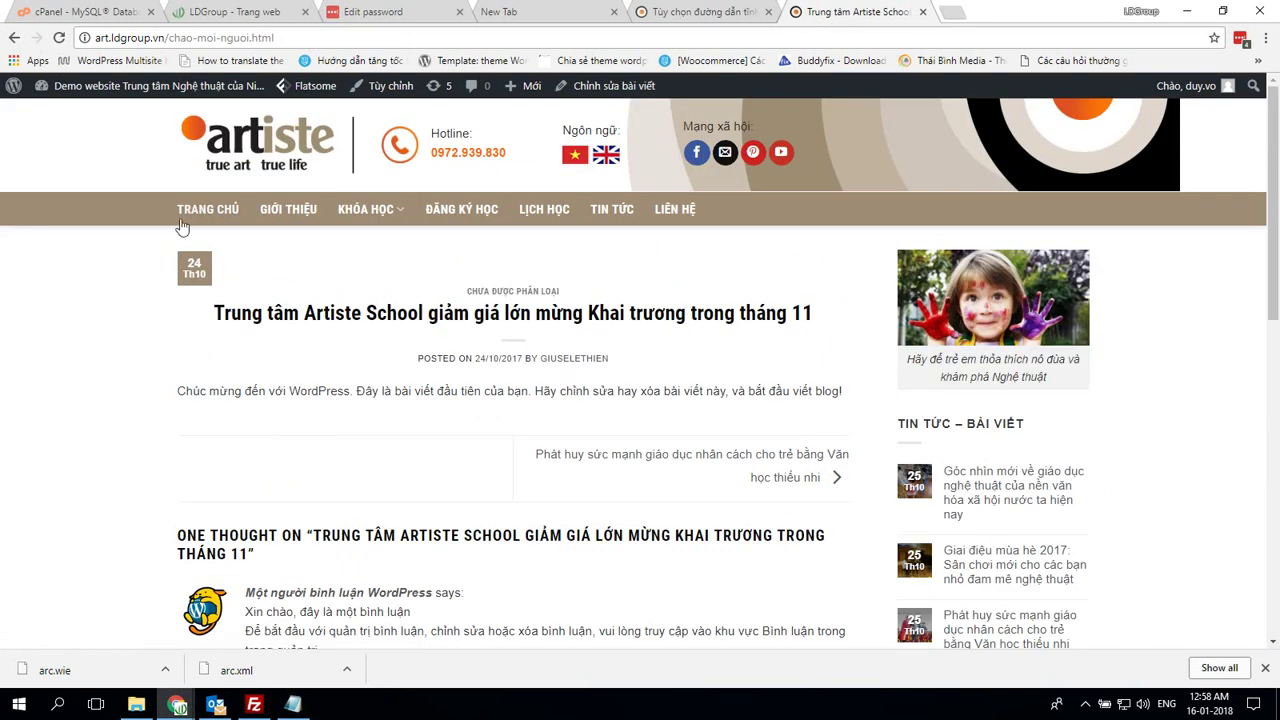
click(217, 210)
Add the note line '- Bây giờ bắt đầu move sang m' in Notepad
scroll(767, 365, down, 5)
scroll(767, 365, down, 5)
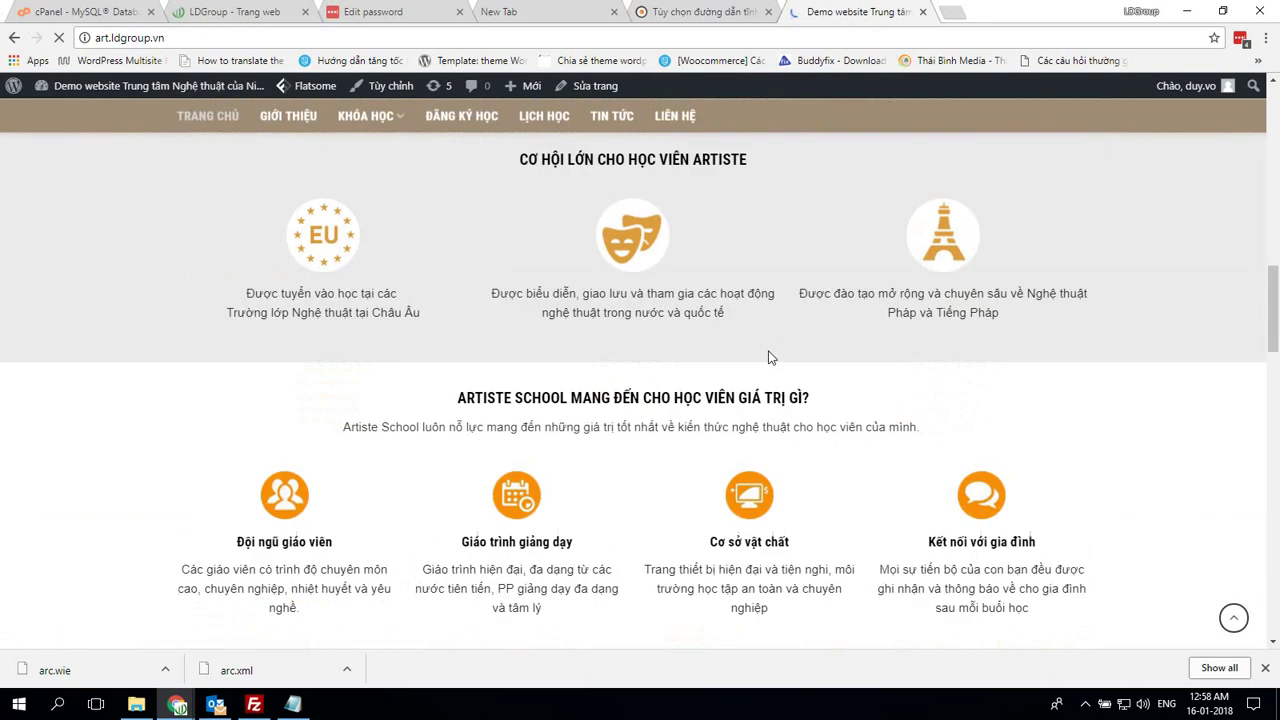
key(alt+Tab)
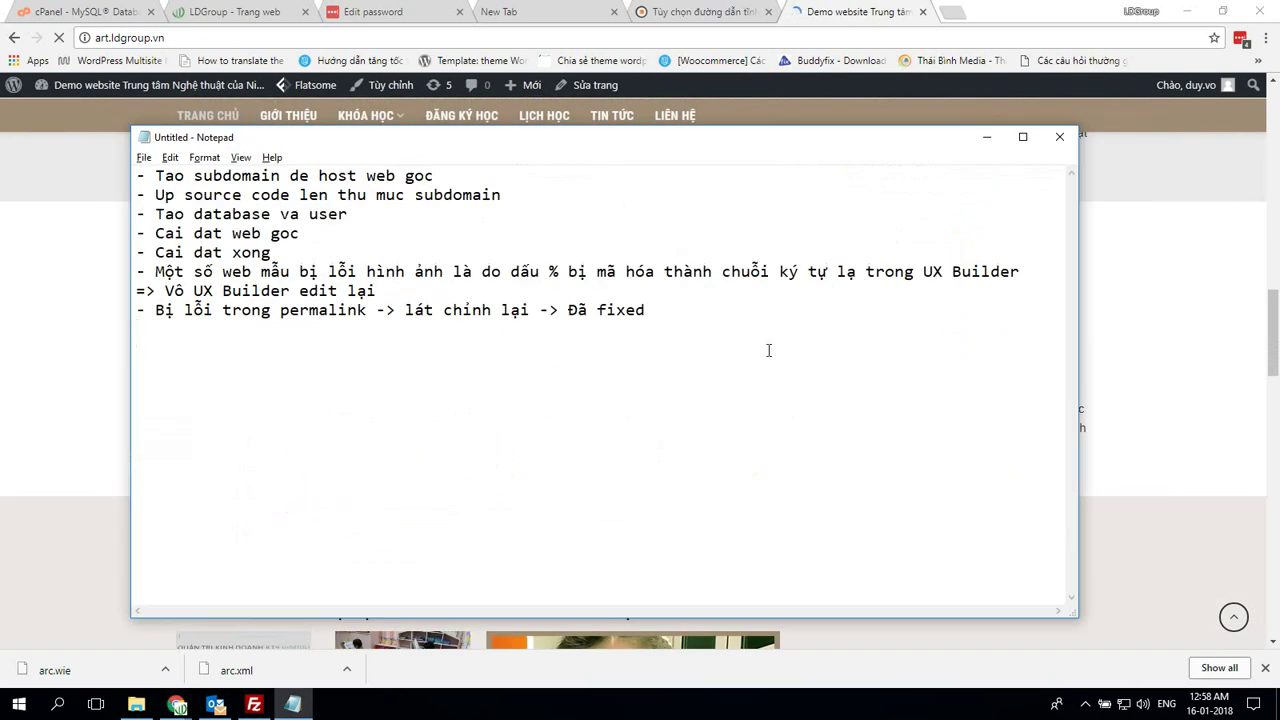
text(- Bây gi)
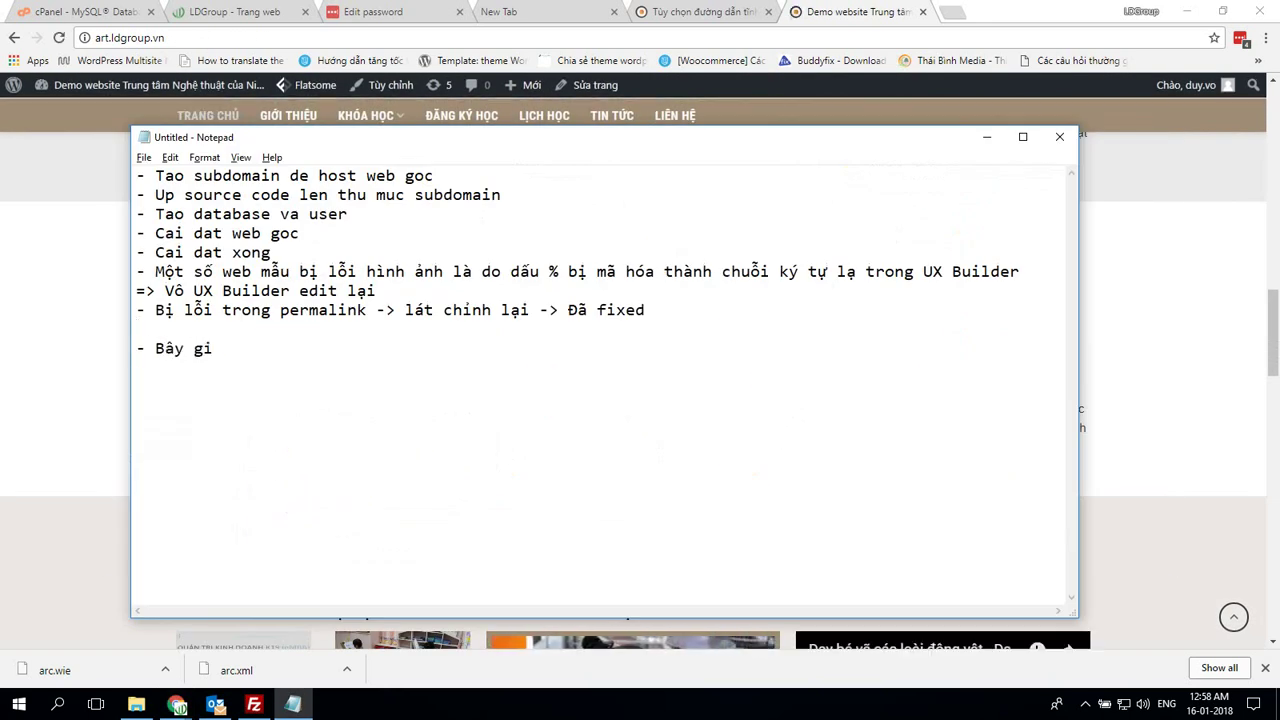
text(ờ bắt đầu)
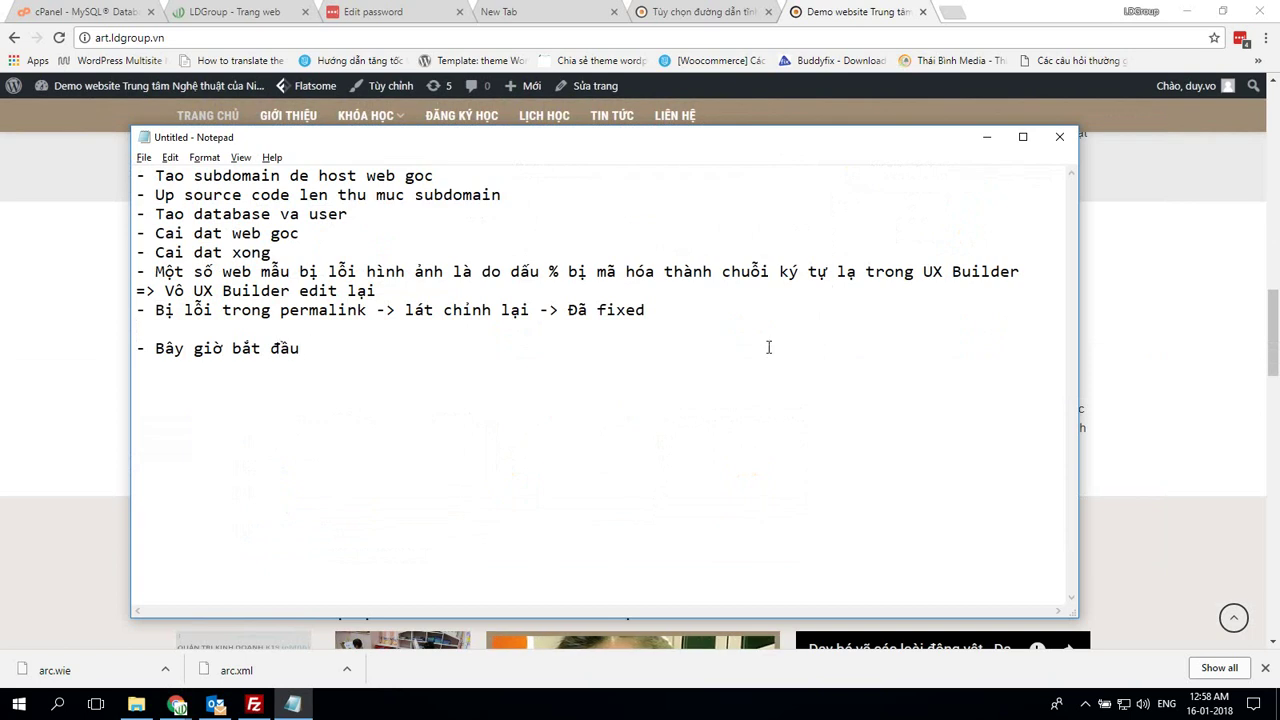
text( move sang s)
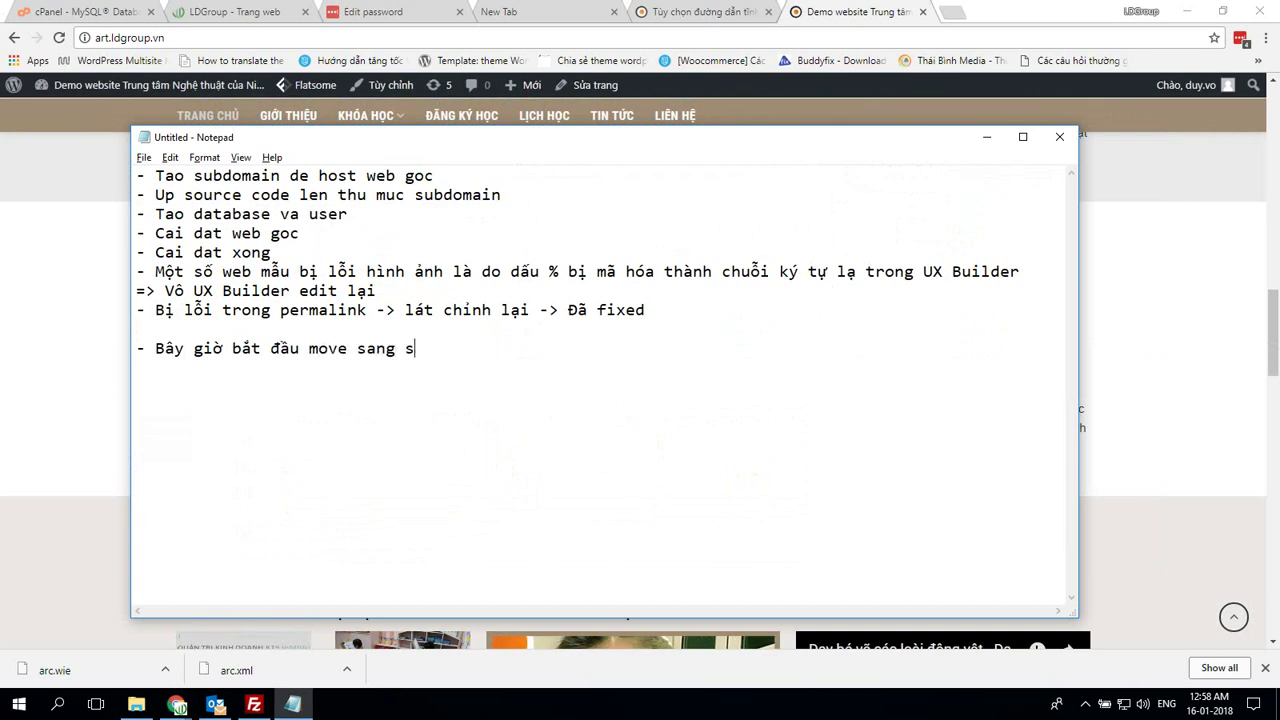
text(ite)
key(BackSpace)
key(BackSpace)
key(BackSpace)
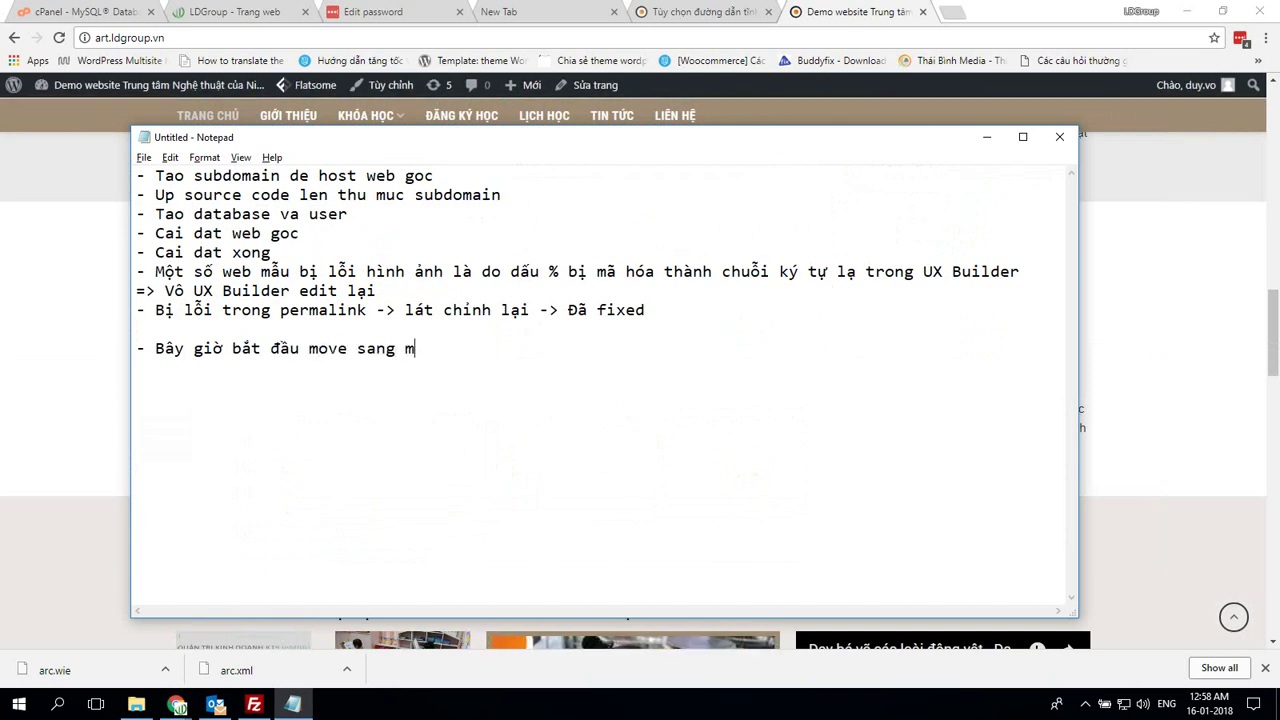
Reload the art site homepage, then return to the permalink settings tab
key(alt+Tab)
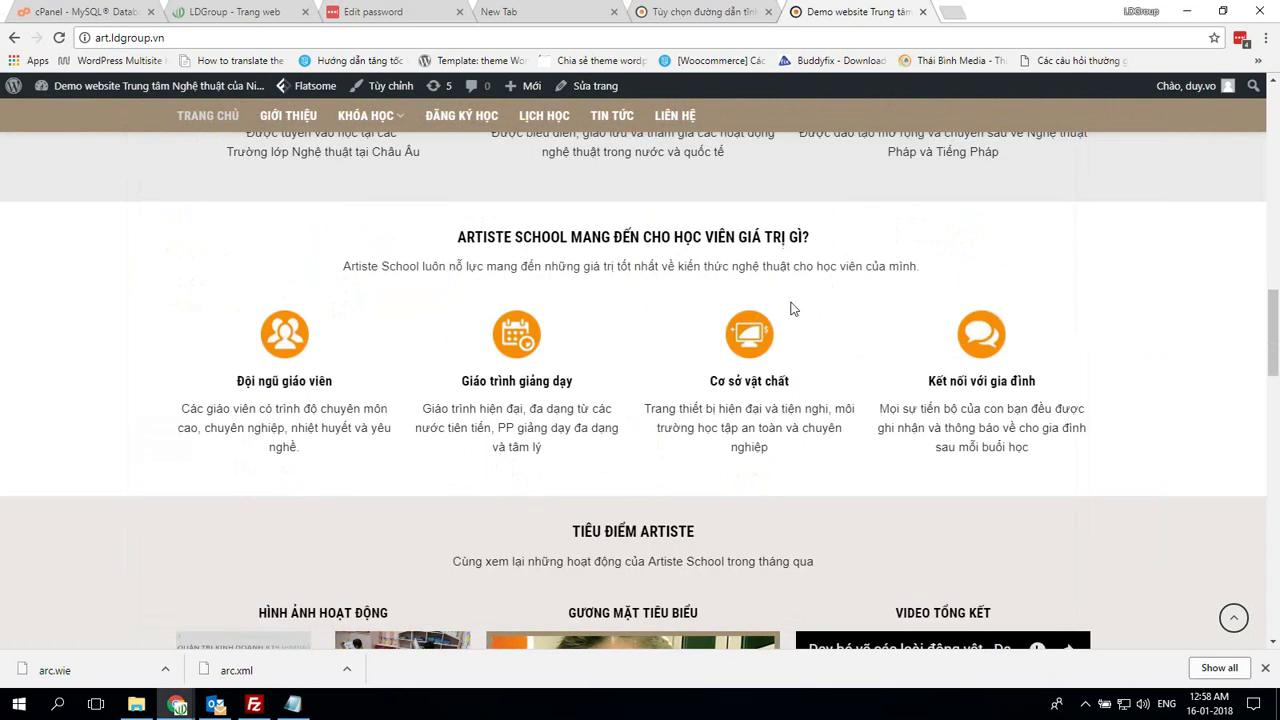
scroll(860, 290, up, 5)
scroll(880, 282, up, 4)
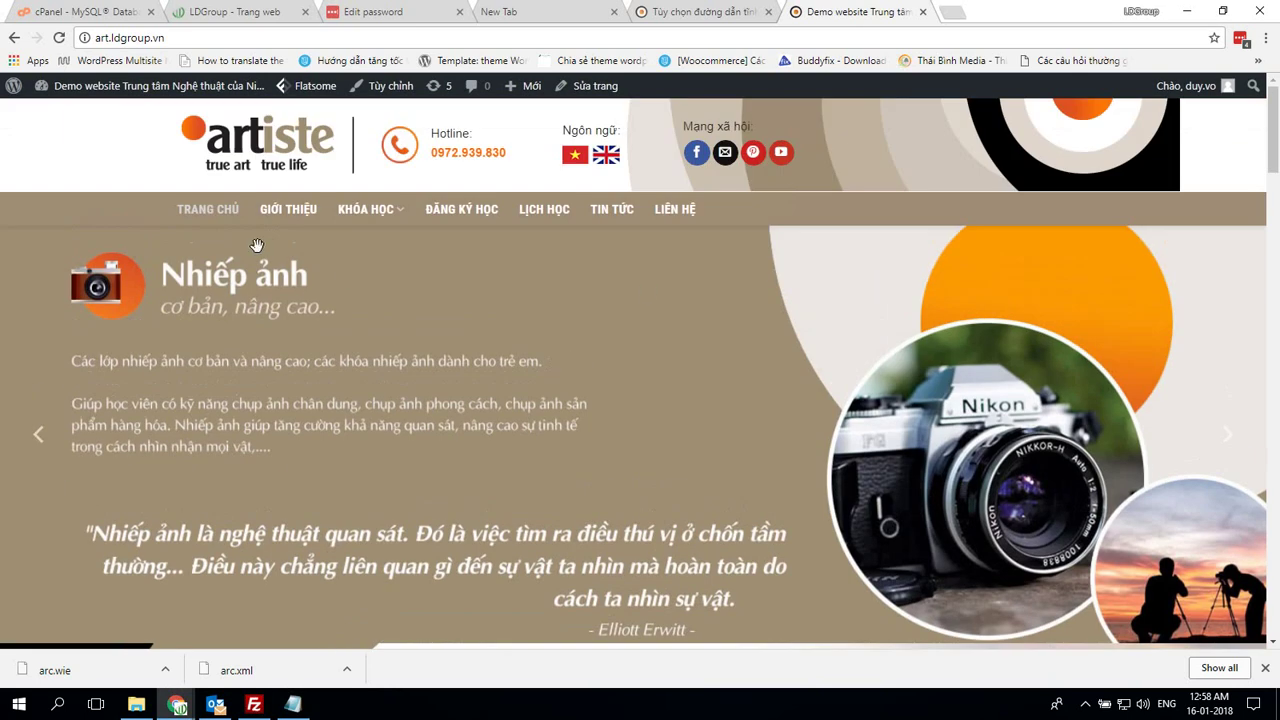
click(215, 218)
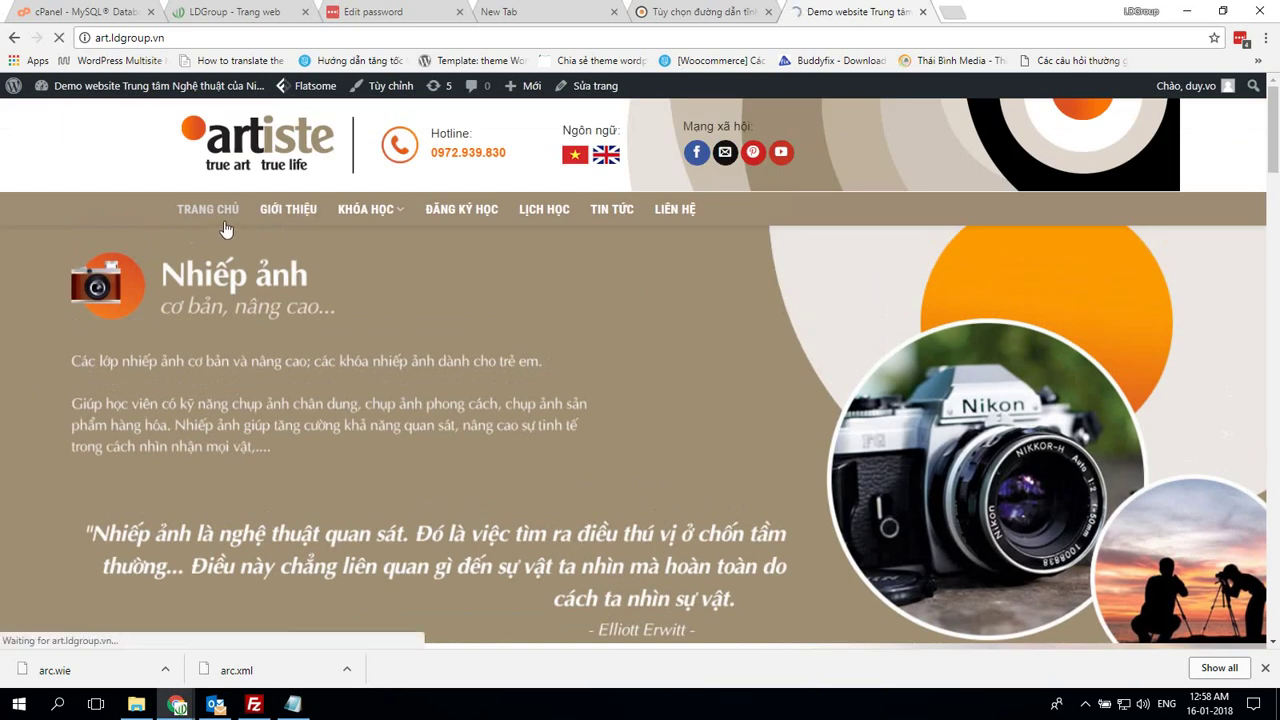
mouse_move(214, 94)
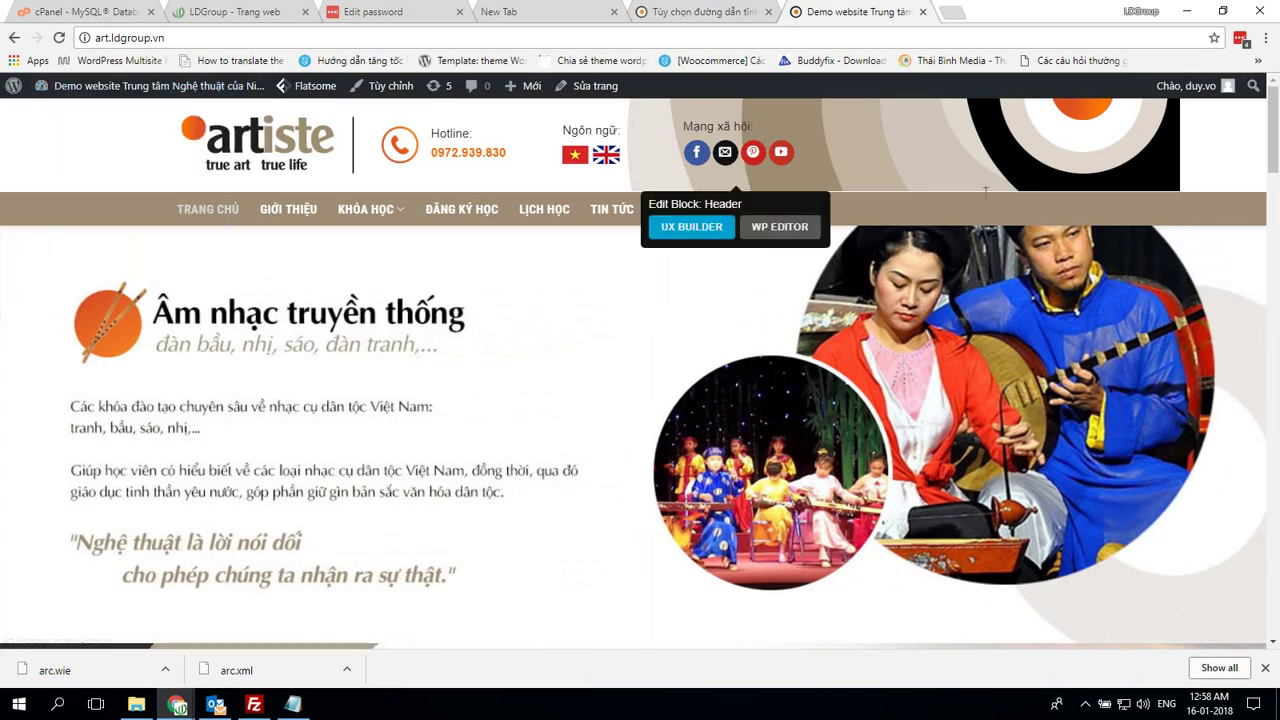
click(700, 12)
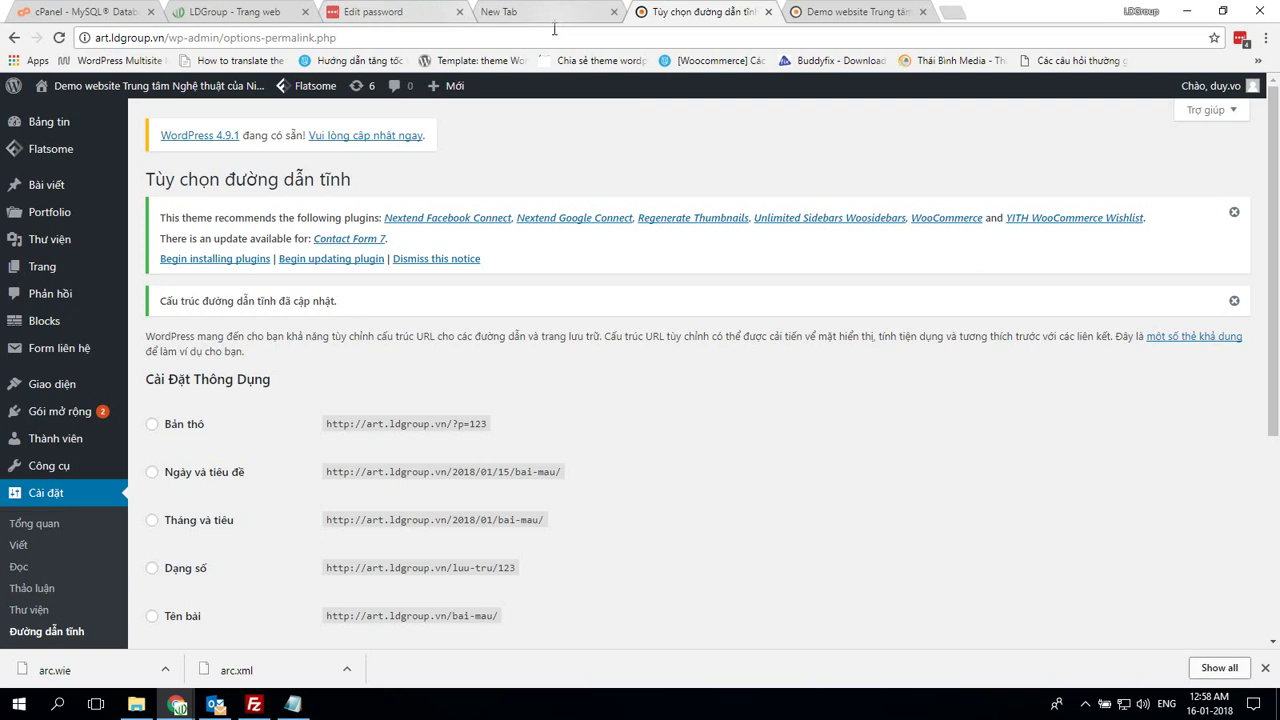
From the cPanel home page, scroll to Domains and open Subdomains
click(97, 14)
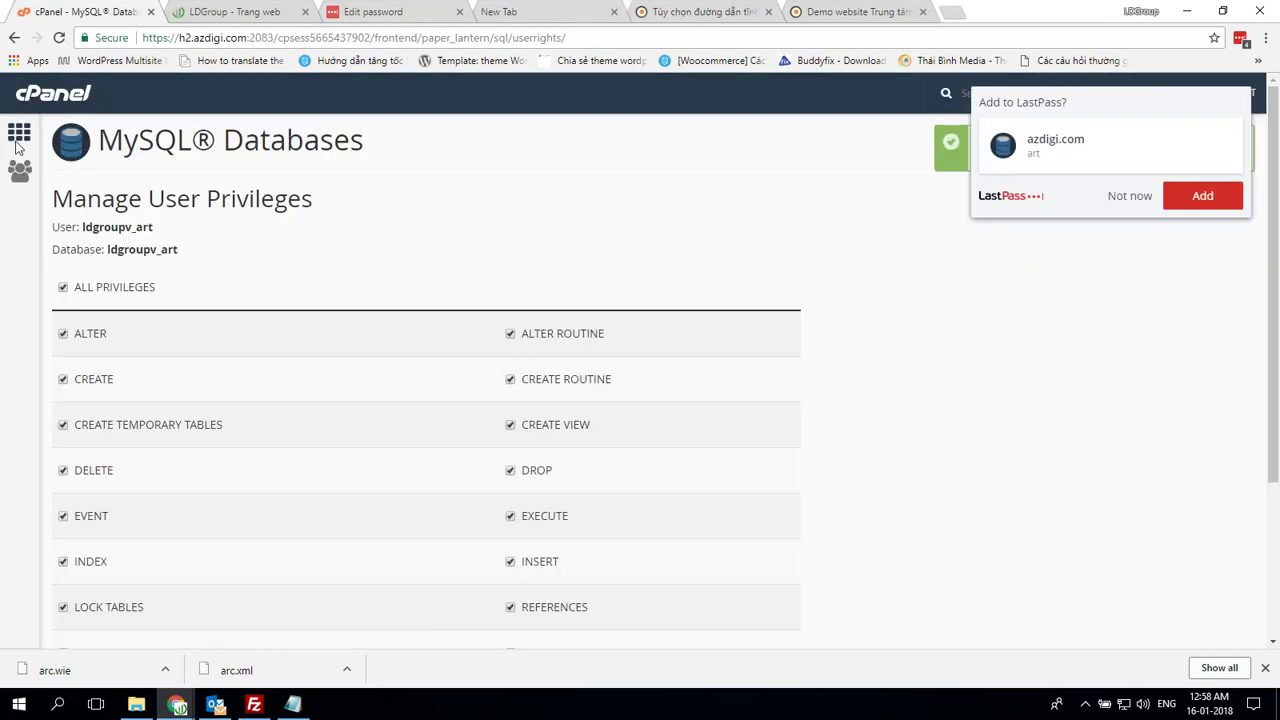
click(20, 130)
scroll(560, 285, down, 4)
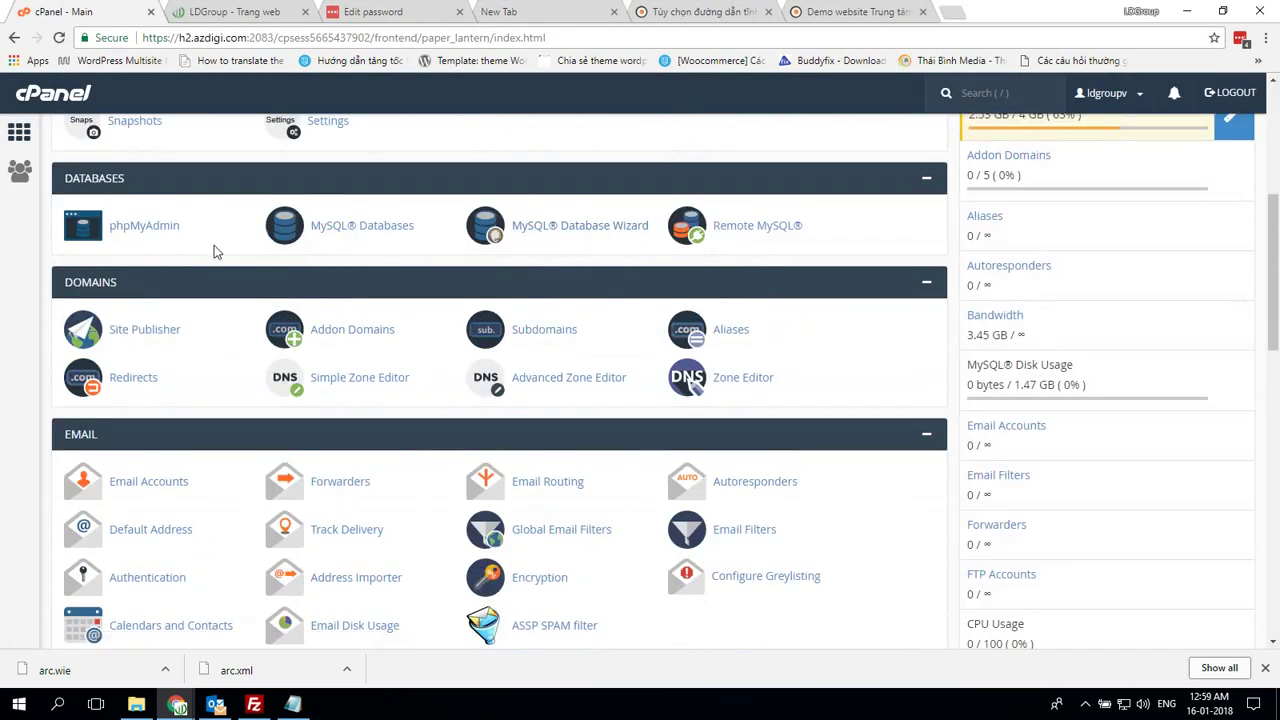
scroll(330, 252, down, 1)
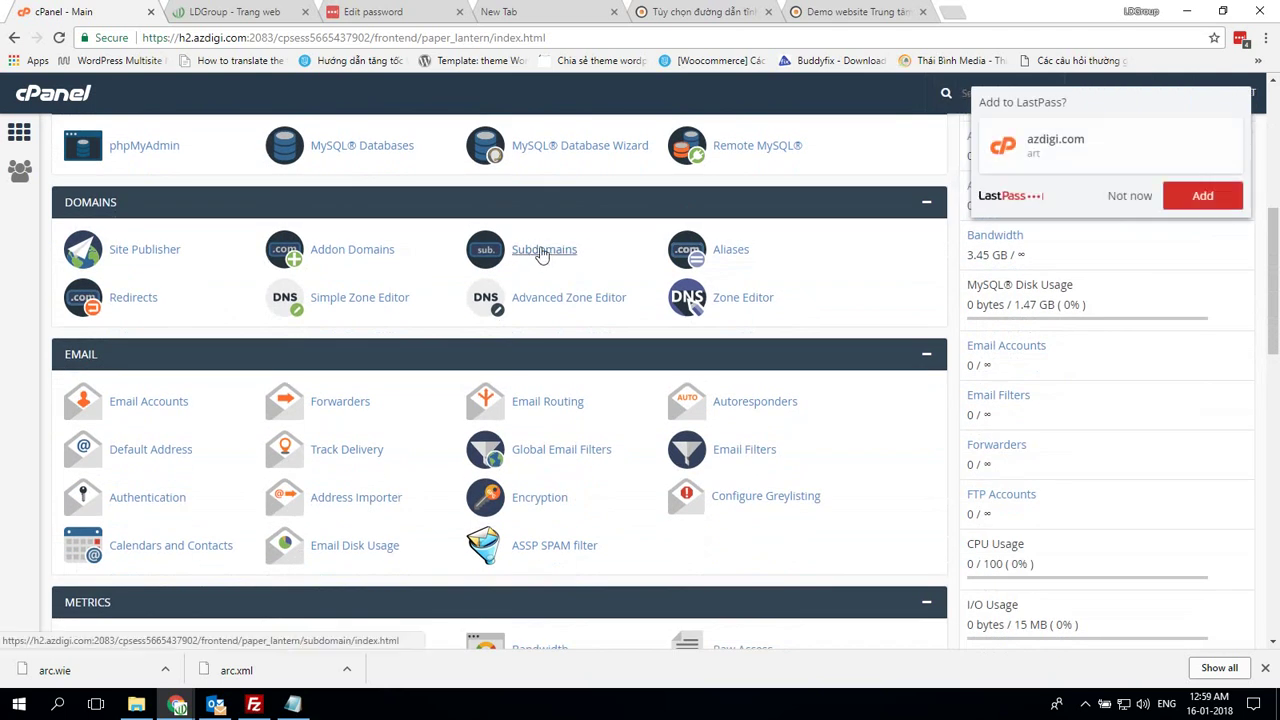
click(543, 251)
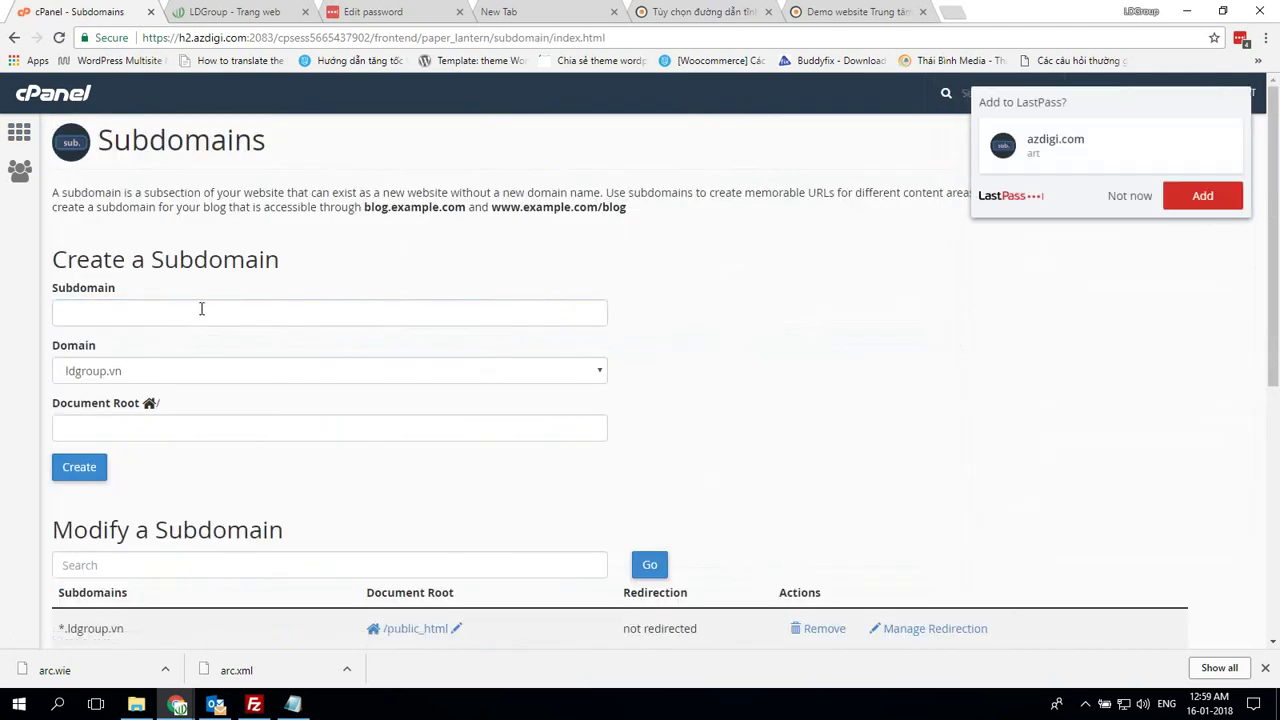
Create subdomain webtruonghoc001 on ldgroup.vn with document root public_html
click(189, 310)
text(webtr)
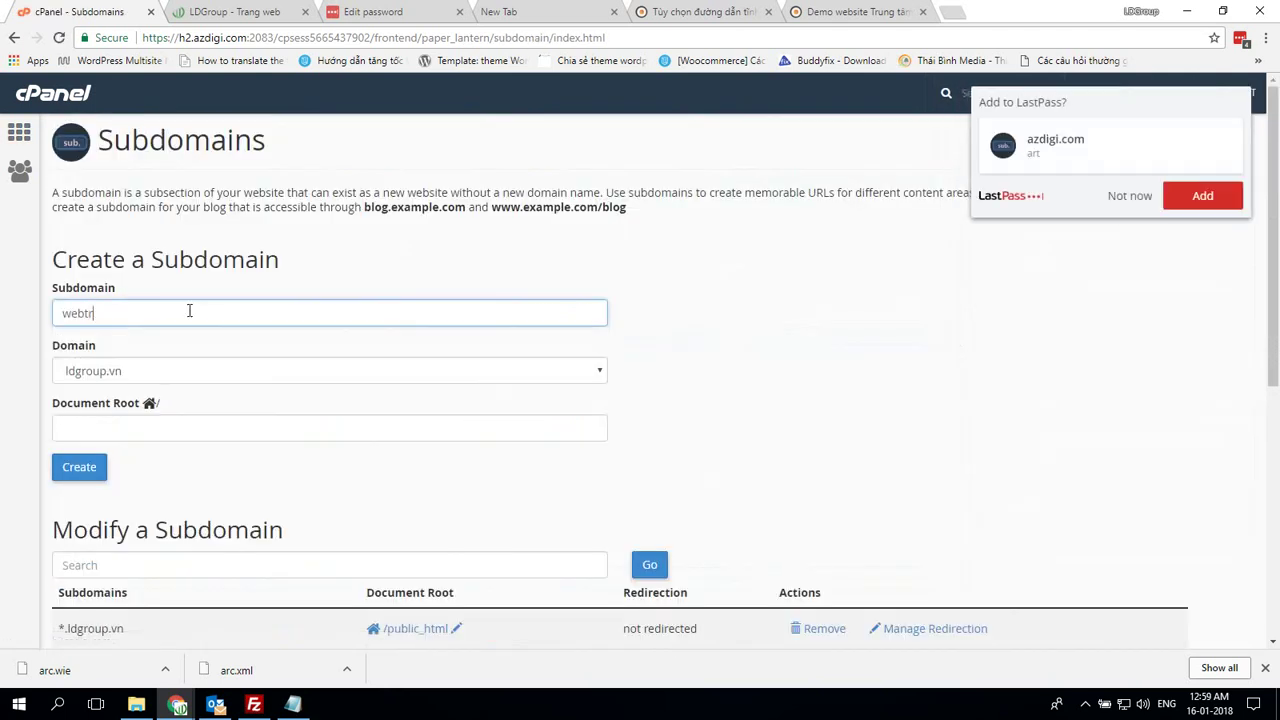
text(uonghoc001)
key(Tab)
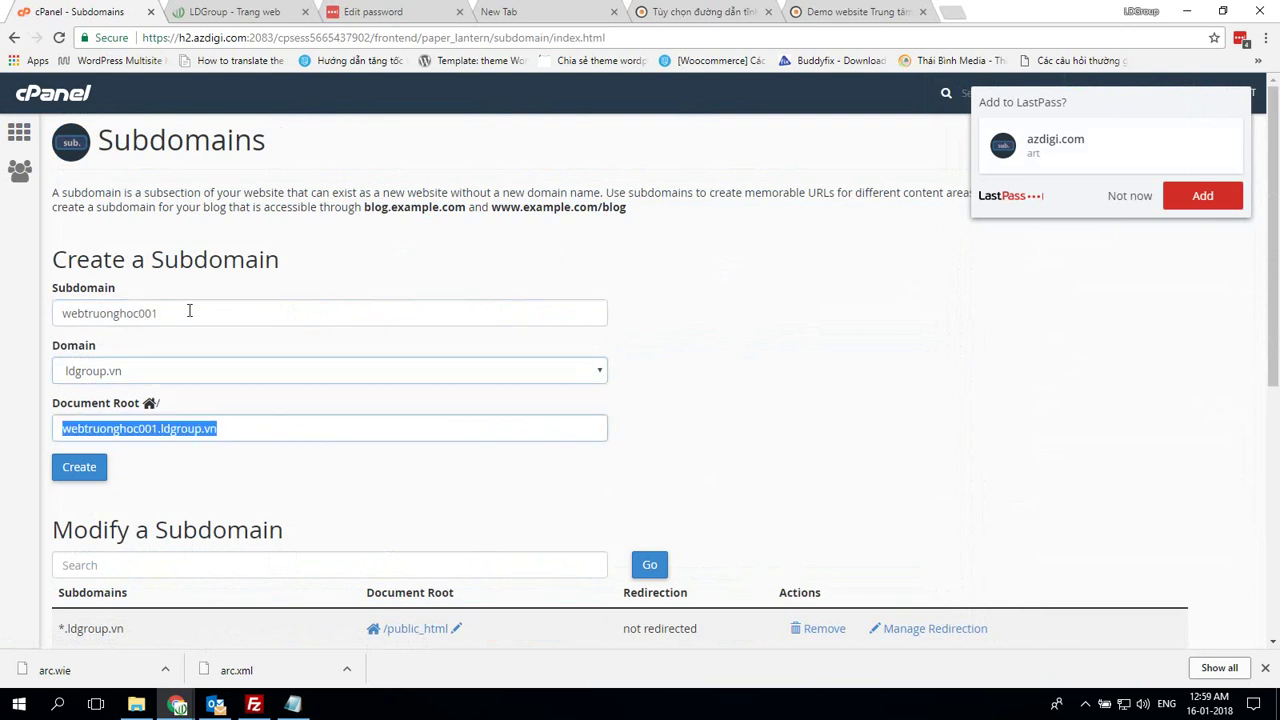
text(public_html)
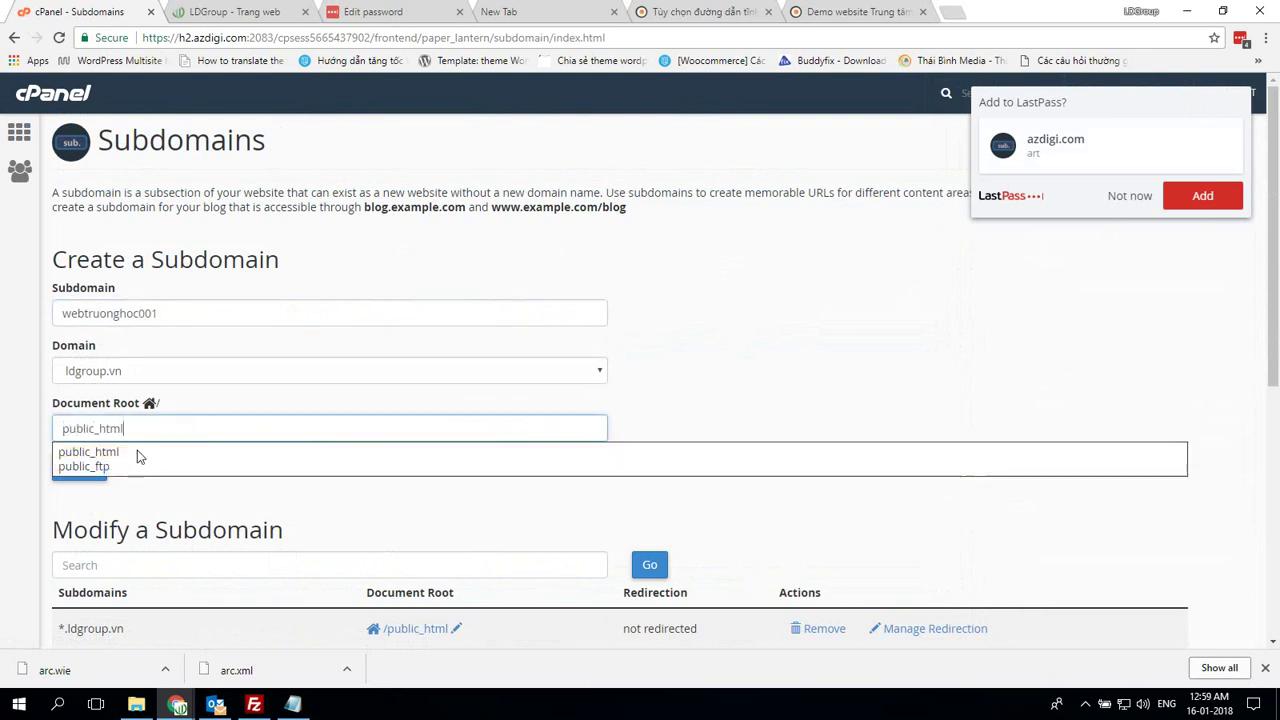
click(137, 452)
click(79, 467)
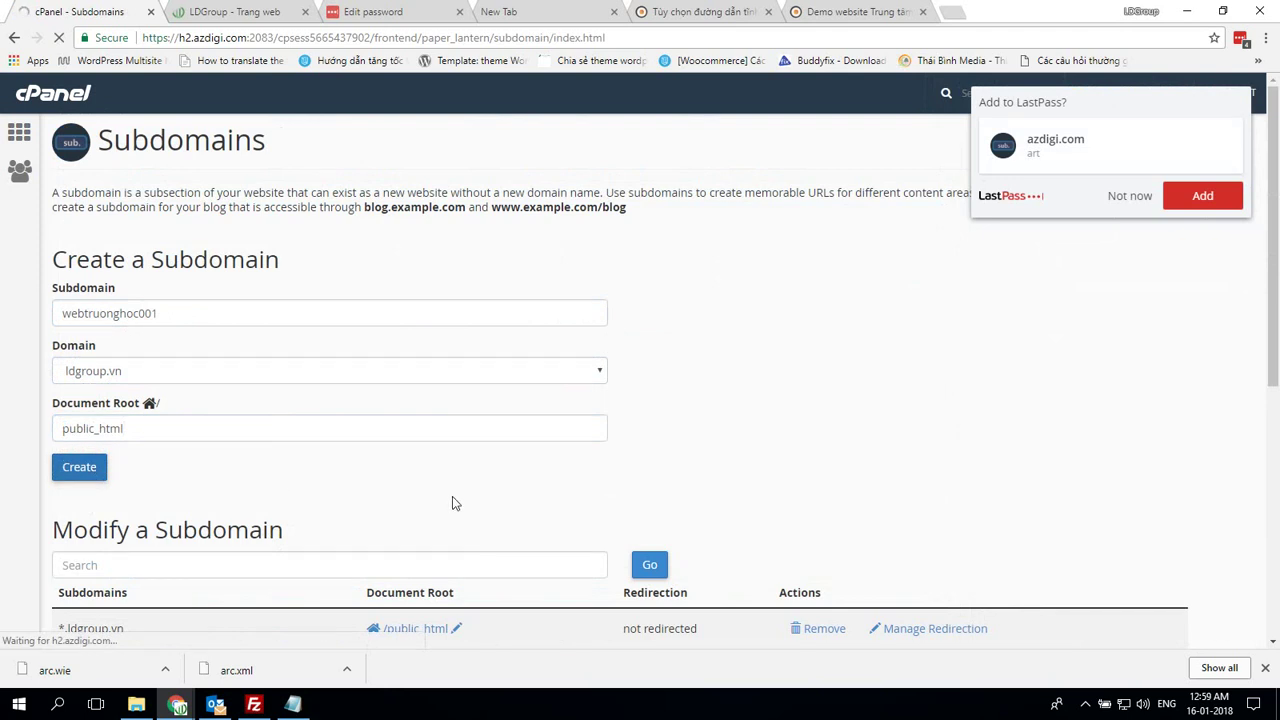
Dismiss the password prompt, confirm the new subdomain in the success message, and go back
click(1129, 195)
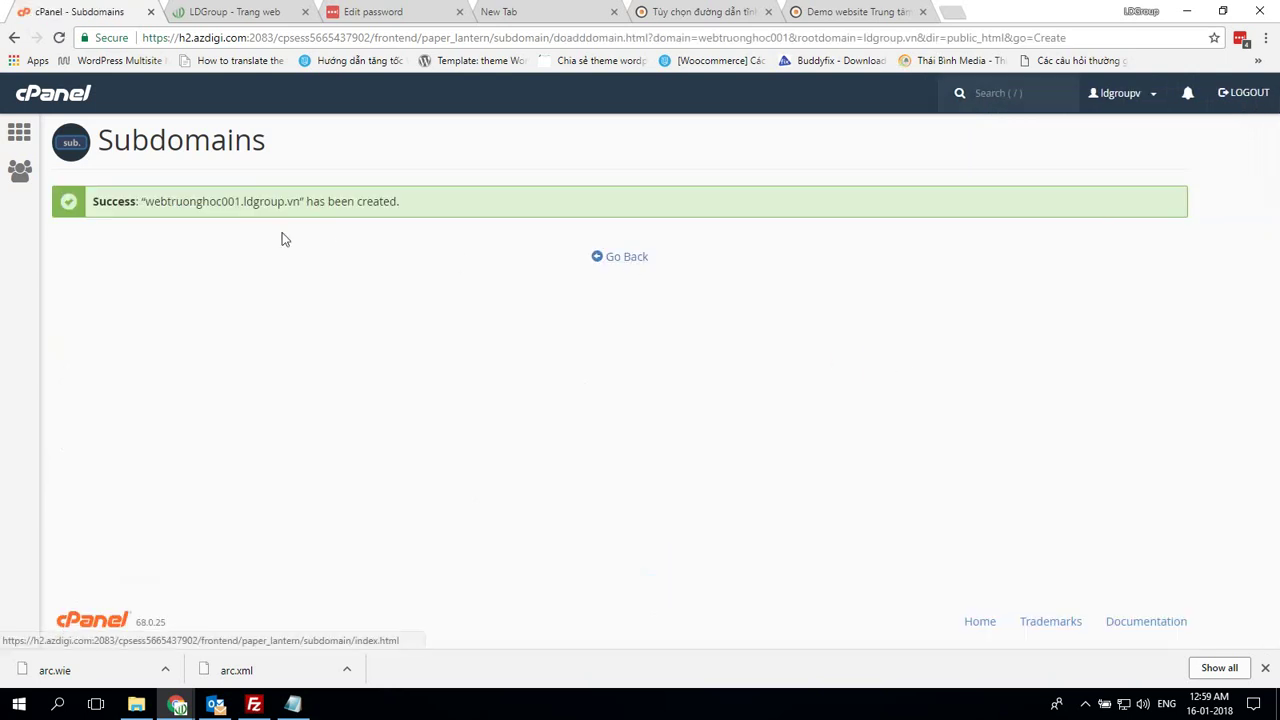
drag(145, 201, 241, 201)
key(ctrl+c)
click(597, 263)
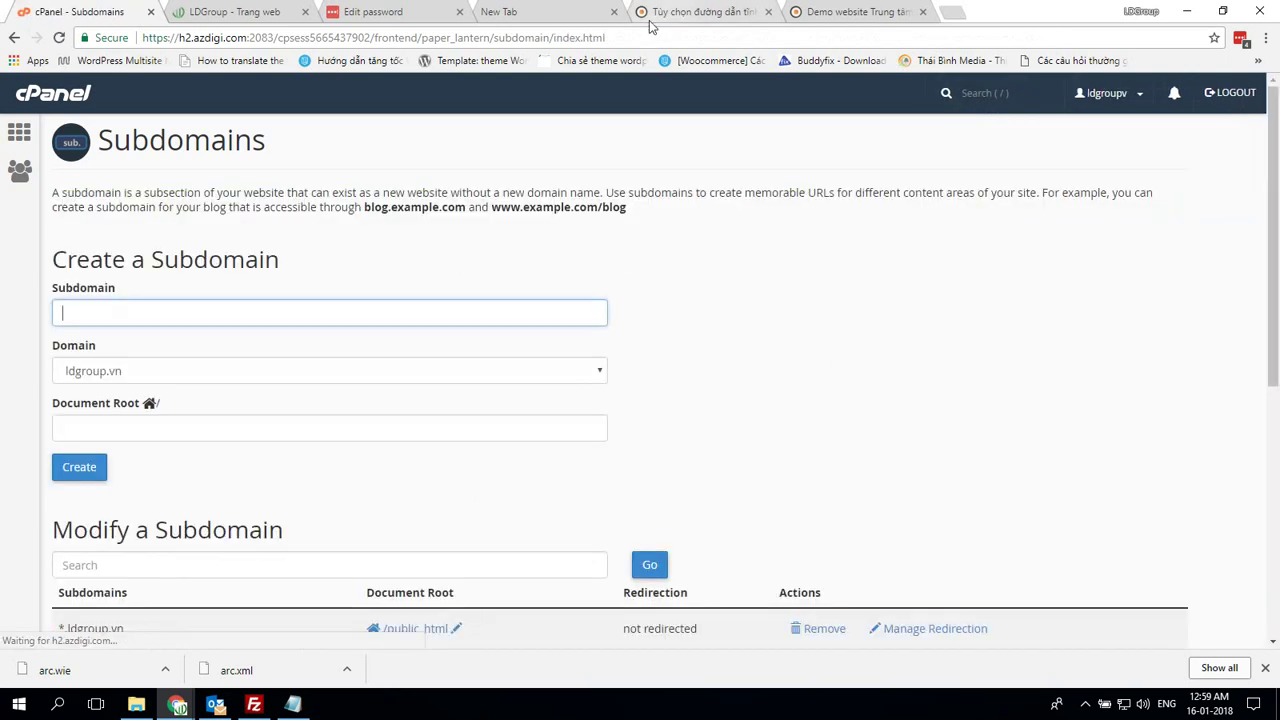
click(651, 20)
Close the Demo website tab, detach the permalink tab, and open the Add New Site form
click(230, 11)
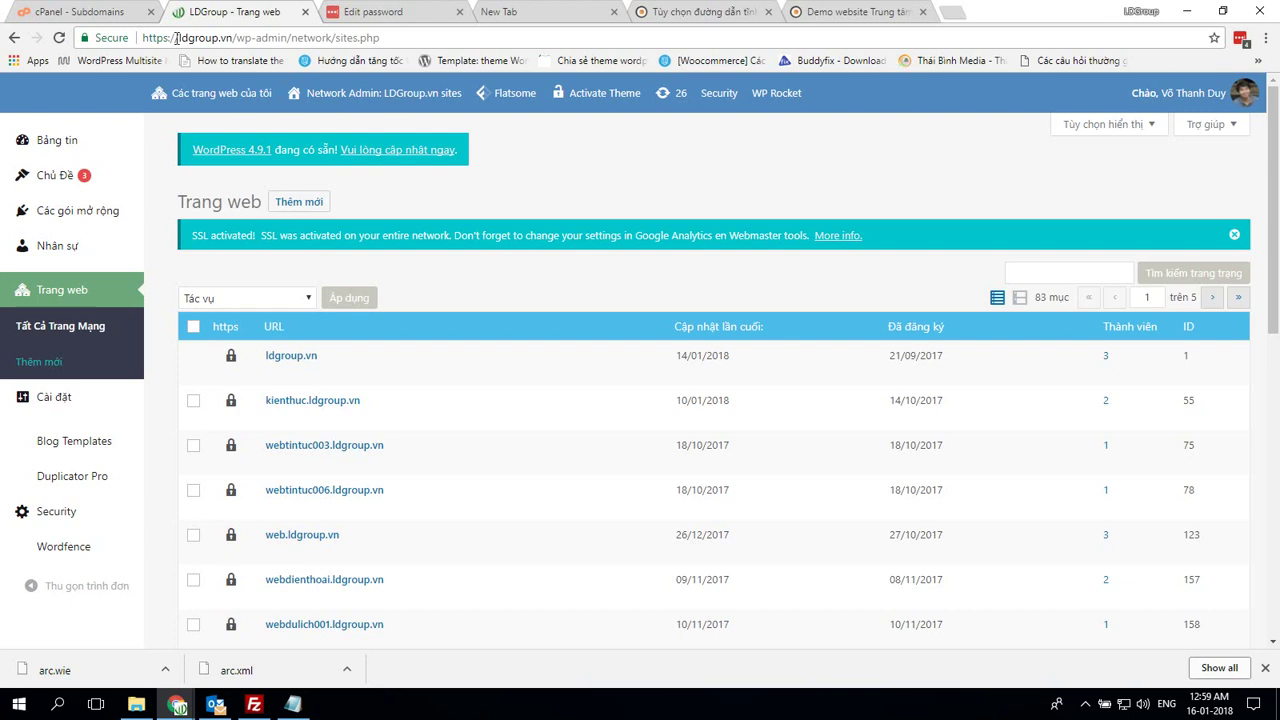
drag(224, 22, 545, 10)
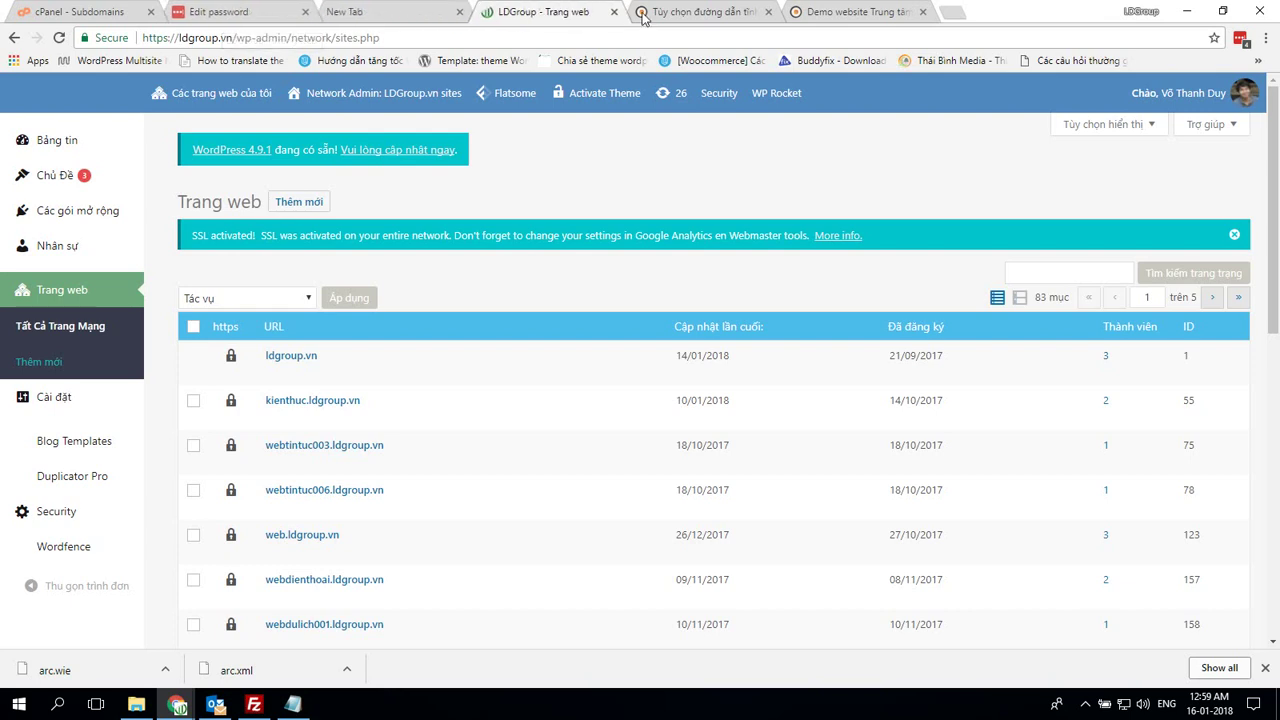
click(703, 12)
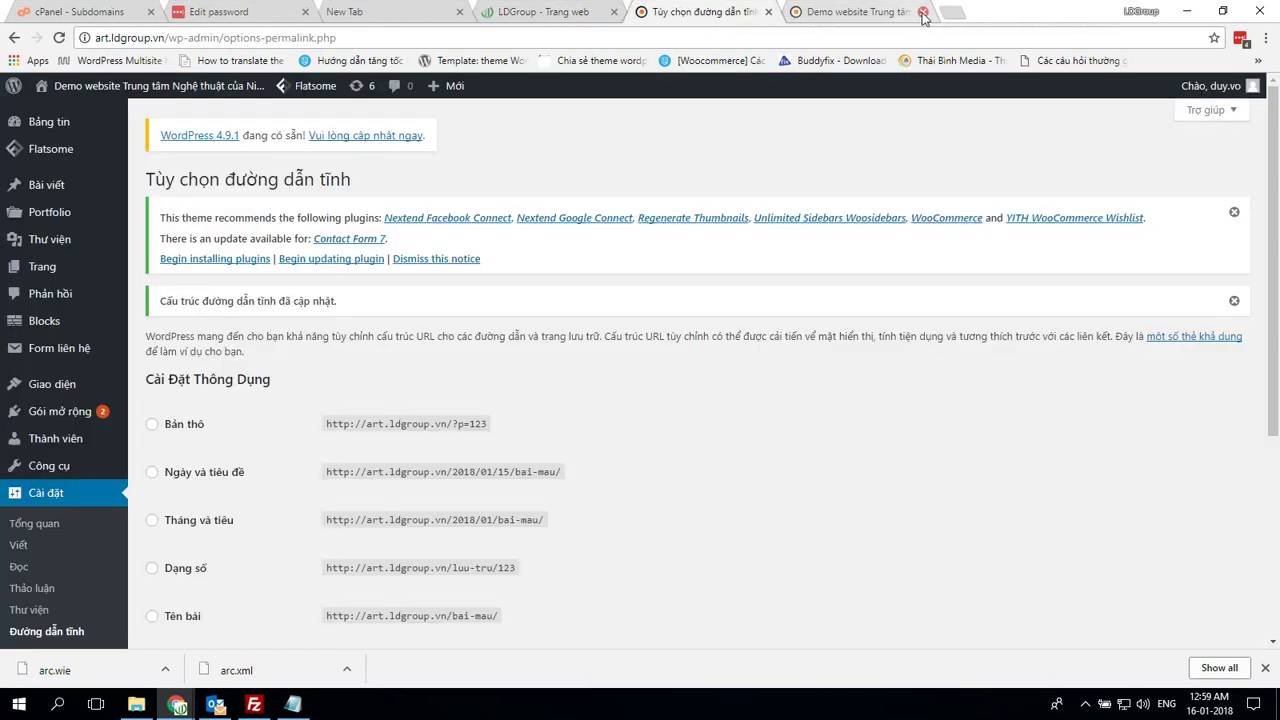
click(922, 11)
drag(730, 14, 1279, 75)
click(299, 201)
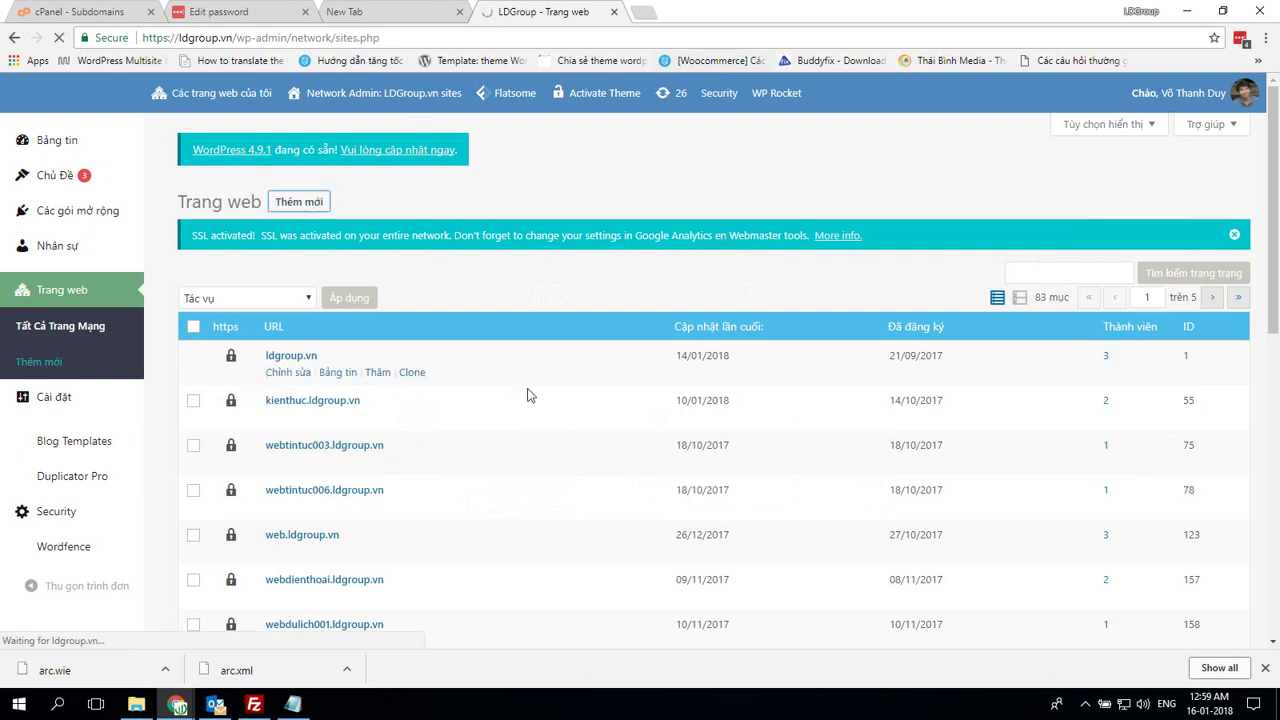
Enter the site address webtruonghoc001 and the title 'Web trung tâm đào tạo nghệ thuật'
mouse_move(297, 707)
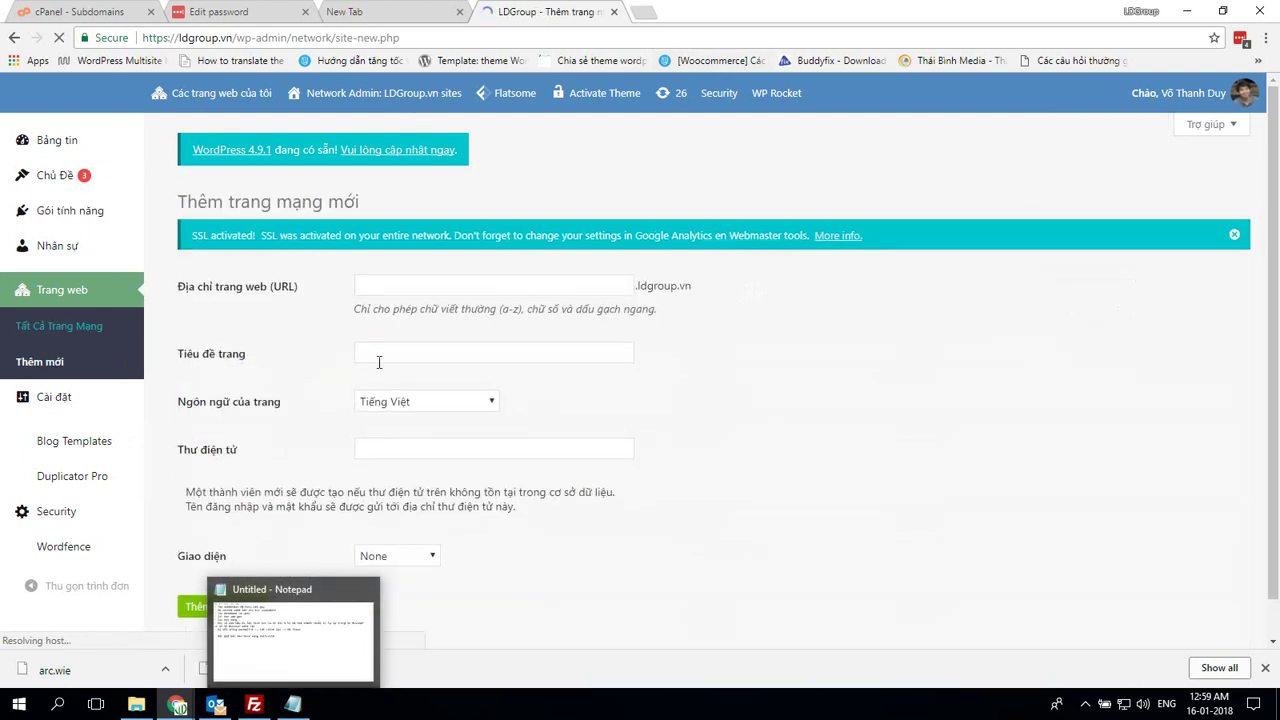
click(437, 290)
key(ctrl+v)
click(474, 356)
click(458, 348)
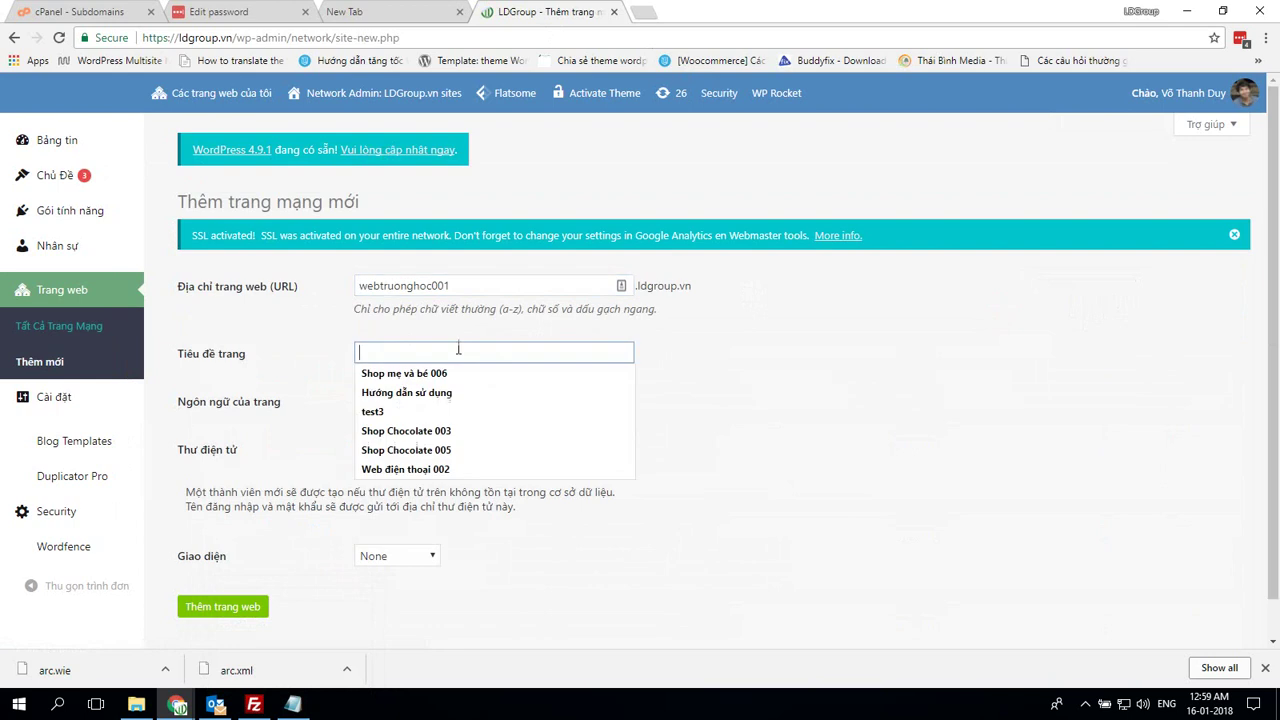
text(Web trường học 00)
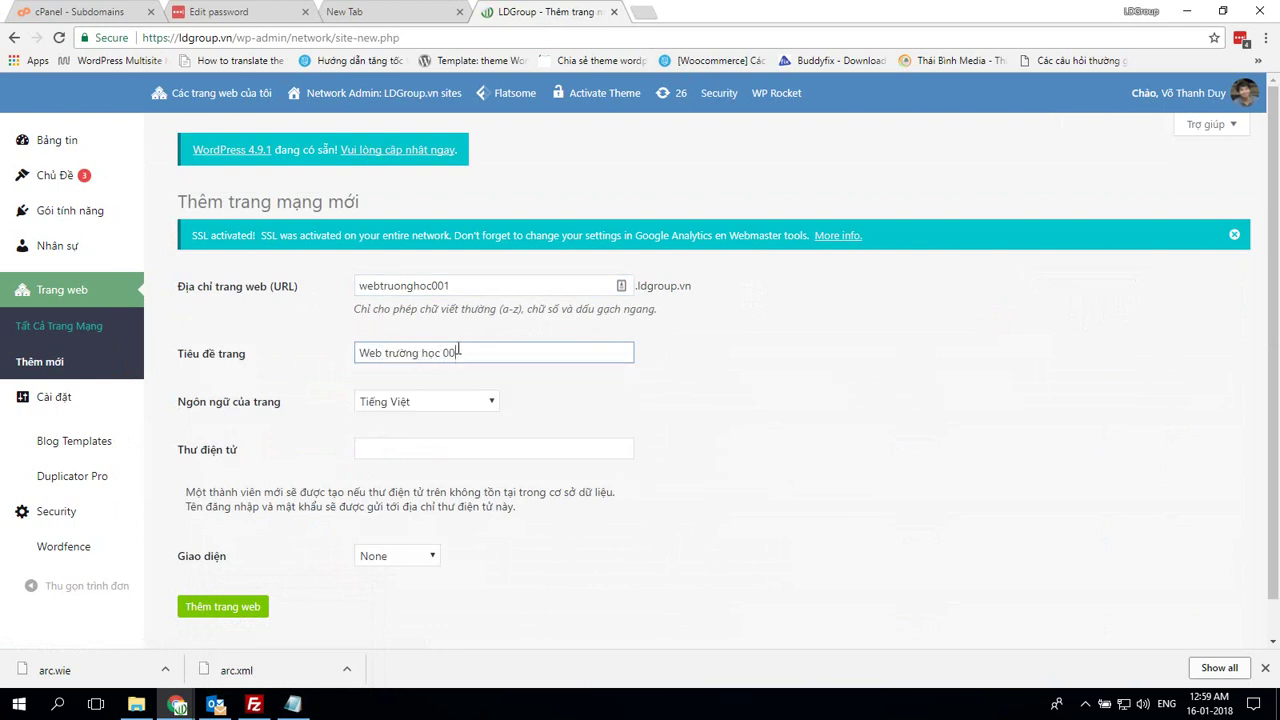
key(BackSpace)
key(BackSpace)
key(BackSpace)
key(BackSpace)
key(BackSpace)
key(BackSpace)
key(BackSpace)
key(BackSpace)
key(BackSpace)
key(BackSpace)
key(BackSpace)
key(BackSpace)
text(rung)
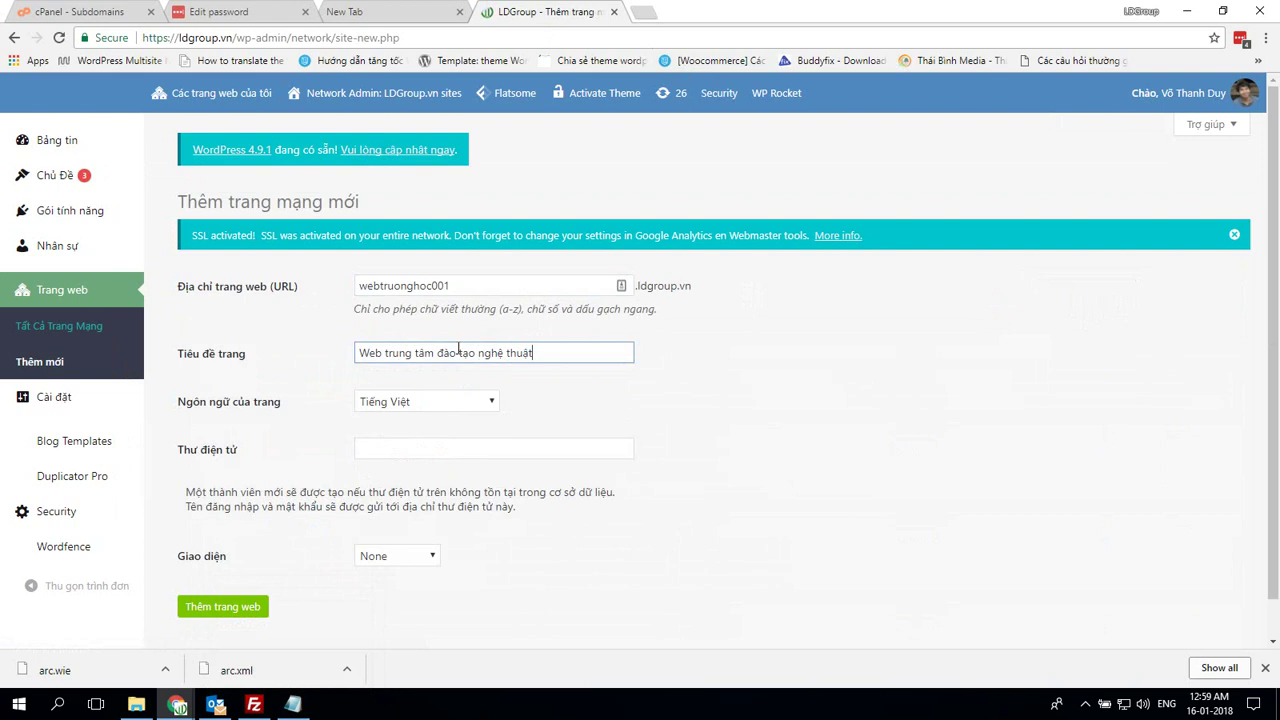
Fill in the site admin's e-mail address in the Thư điện tử field
key(Tab)
key(Tab)
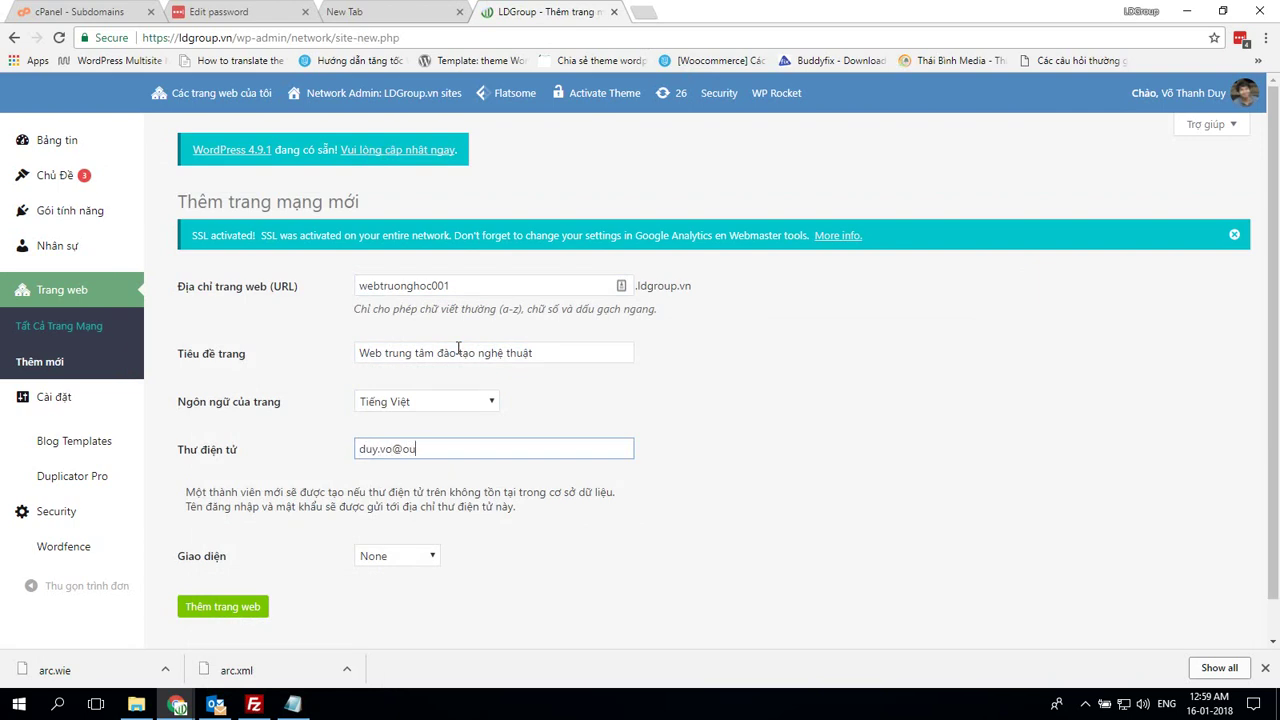
key(Return)
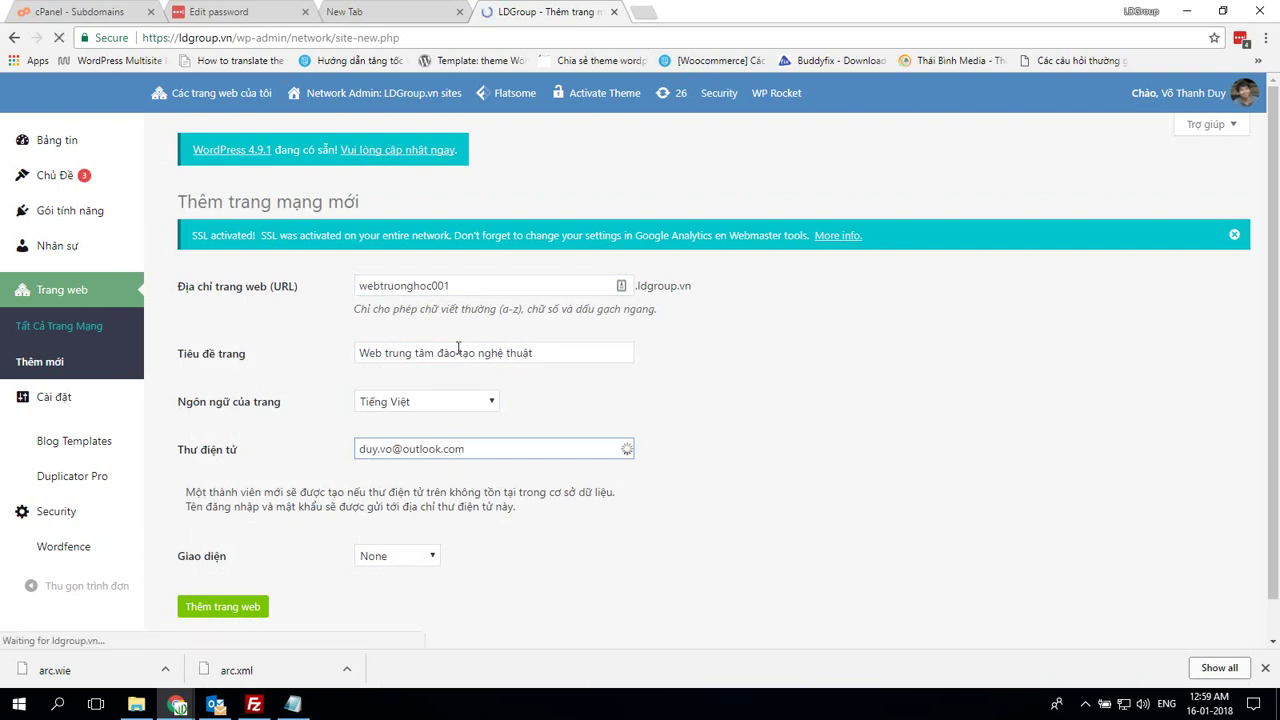
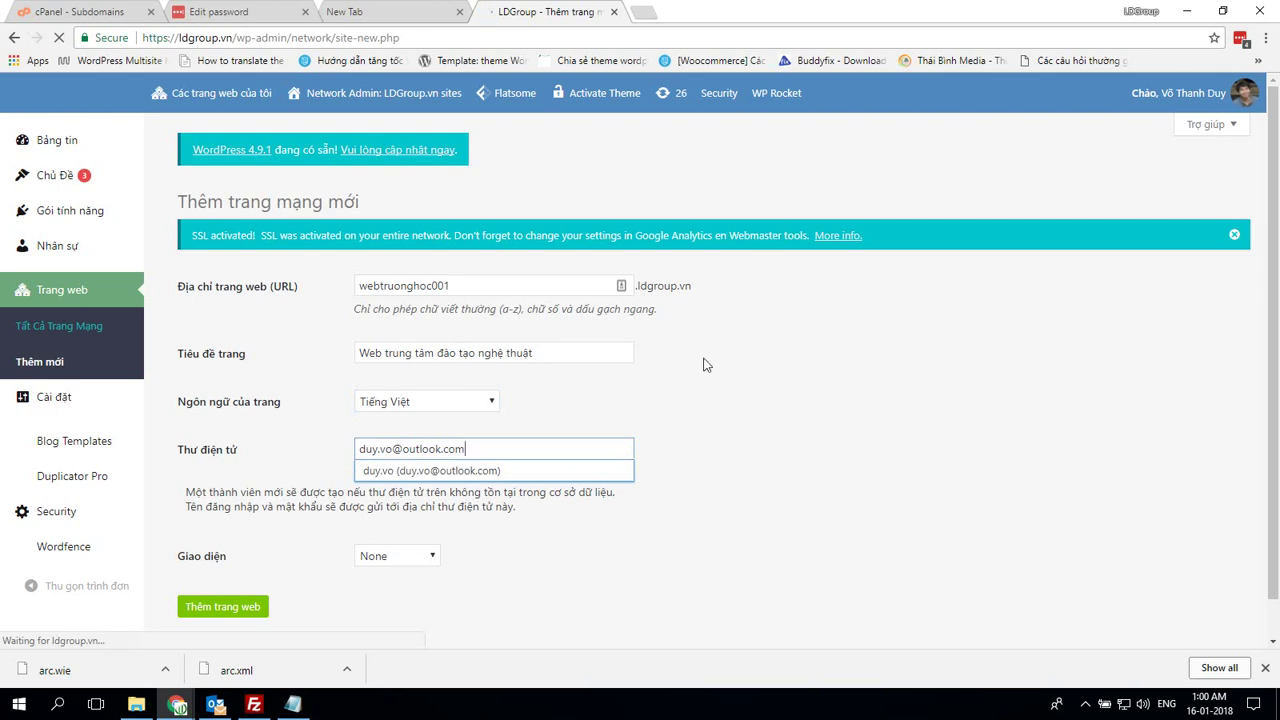
Open the new webtruonghoc001 subsite's dashboard, proceeding past the certificate warning
click(1085, 705)
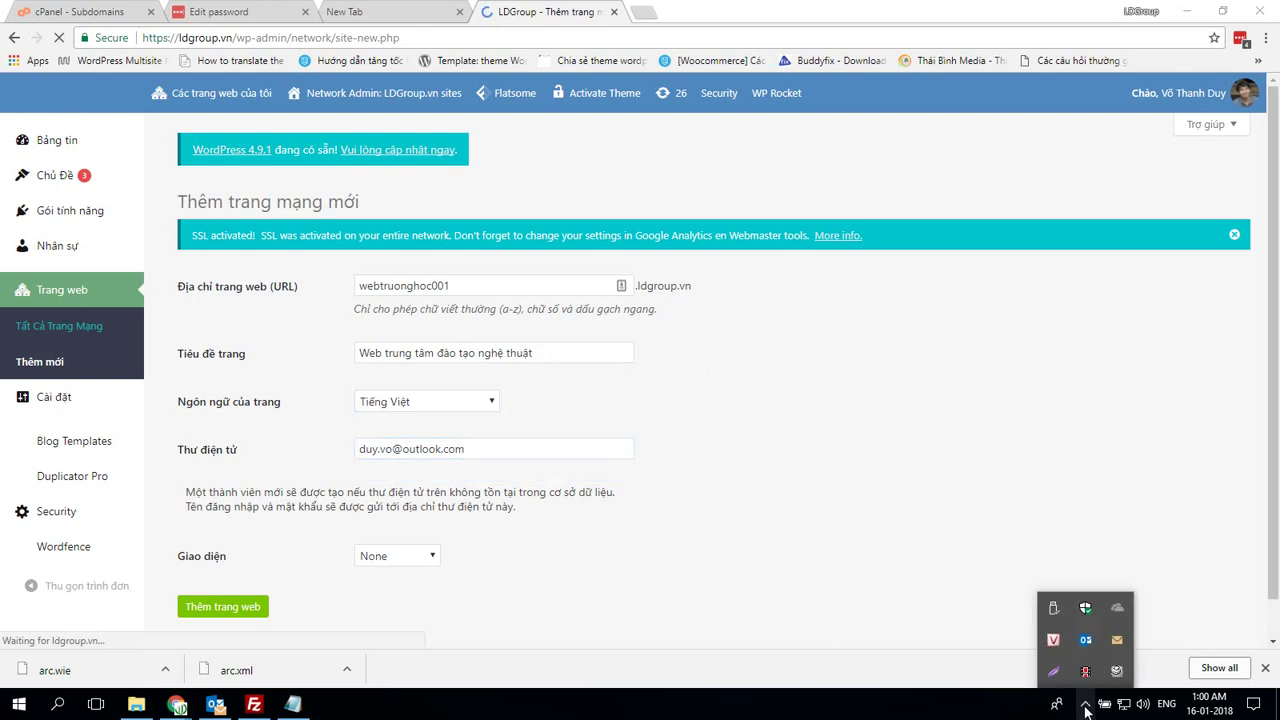
click(1086, 705)
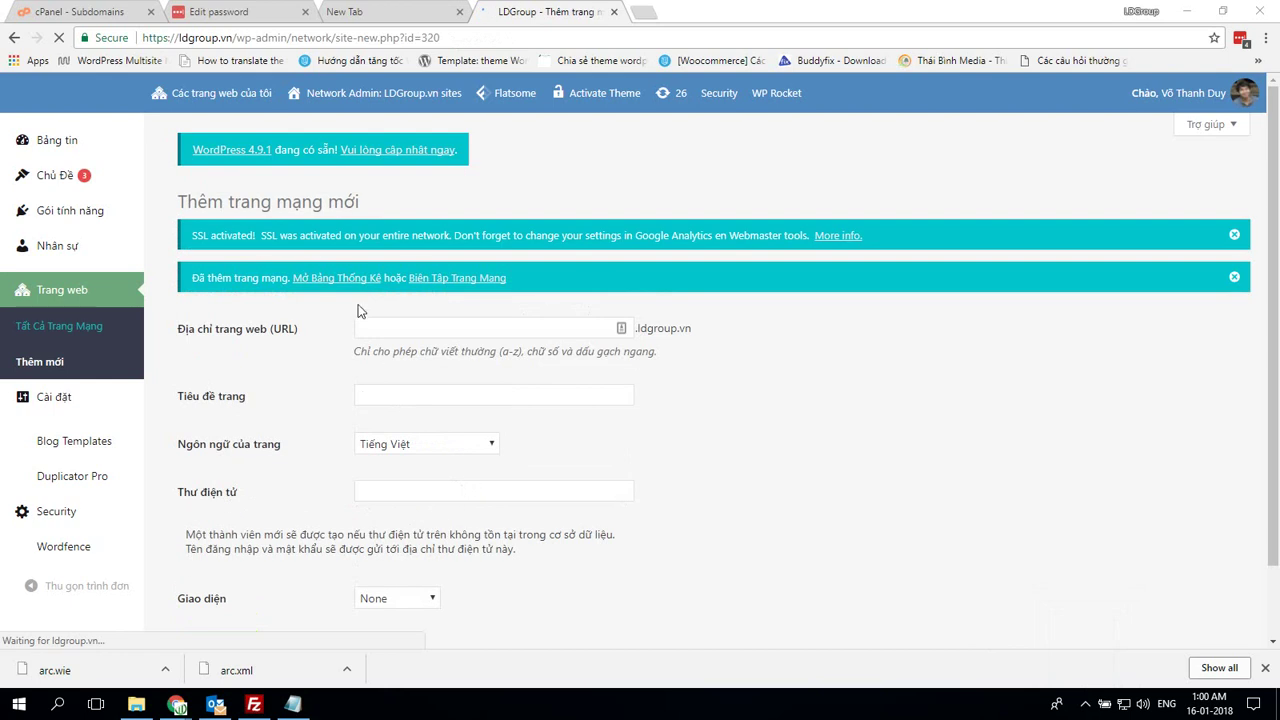
click(357, 282)
click(420, 466)
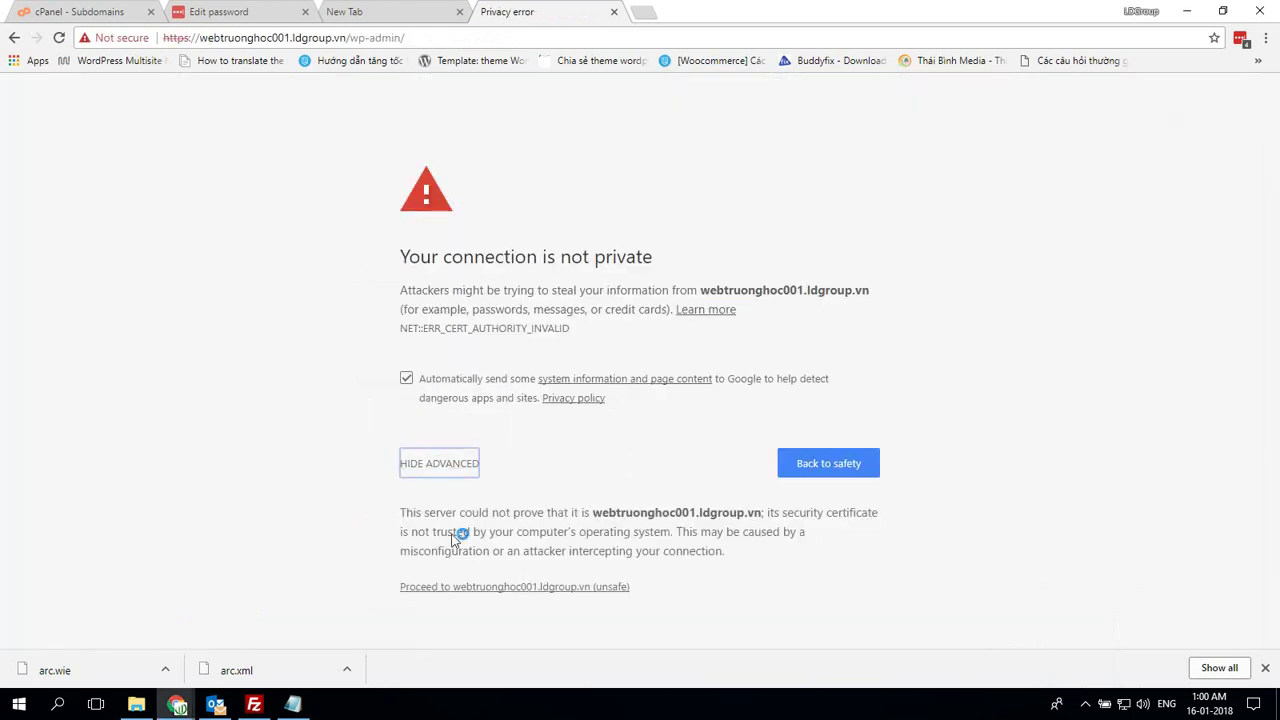
click(470, 587)
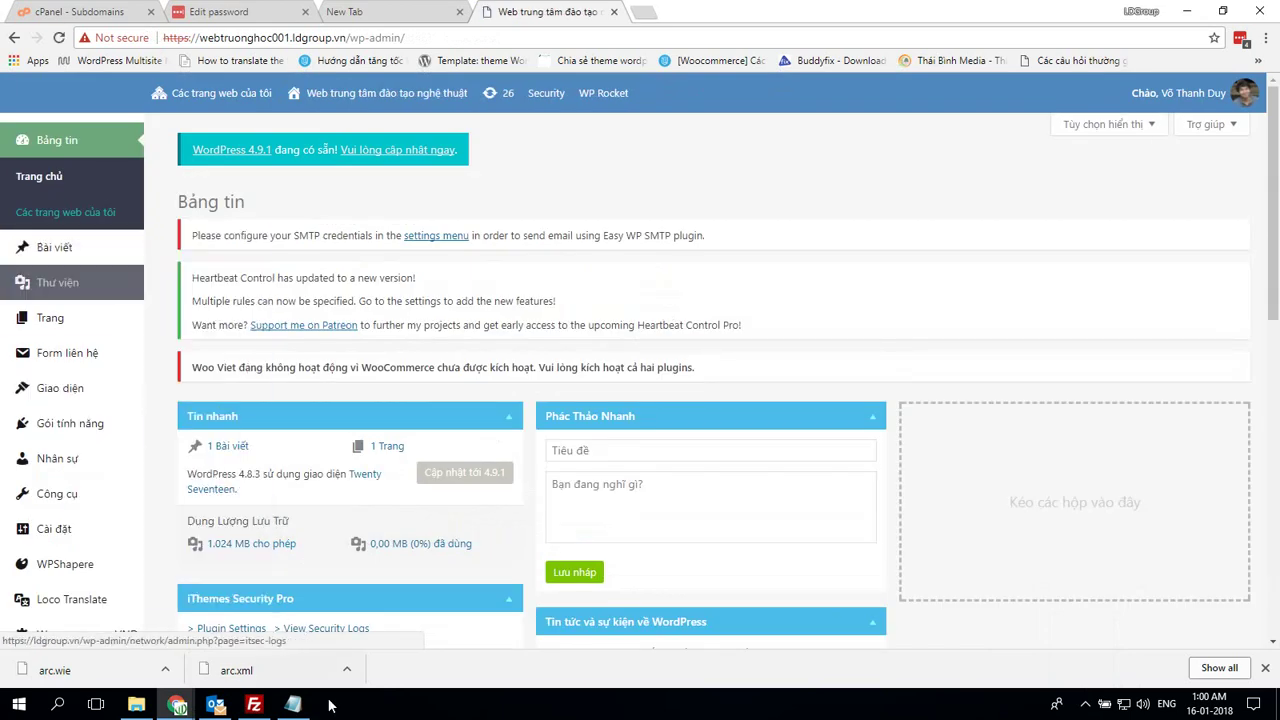
Log '- Xóa toàn bộ bài viết, trang và widget' in Notepad and return to the dashboard
key(alt+Tab)
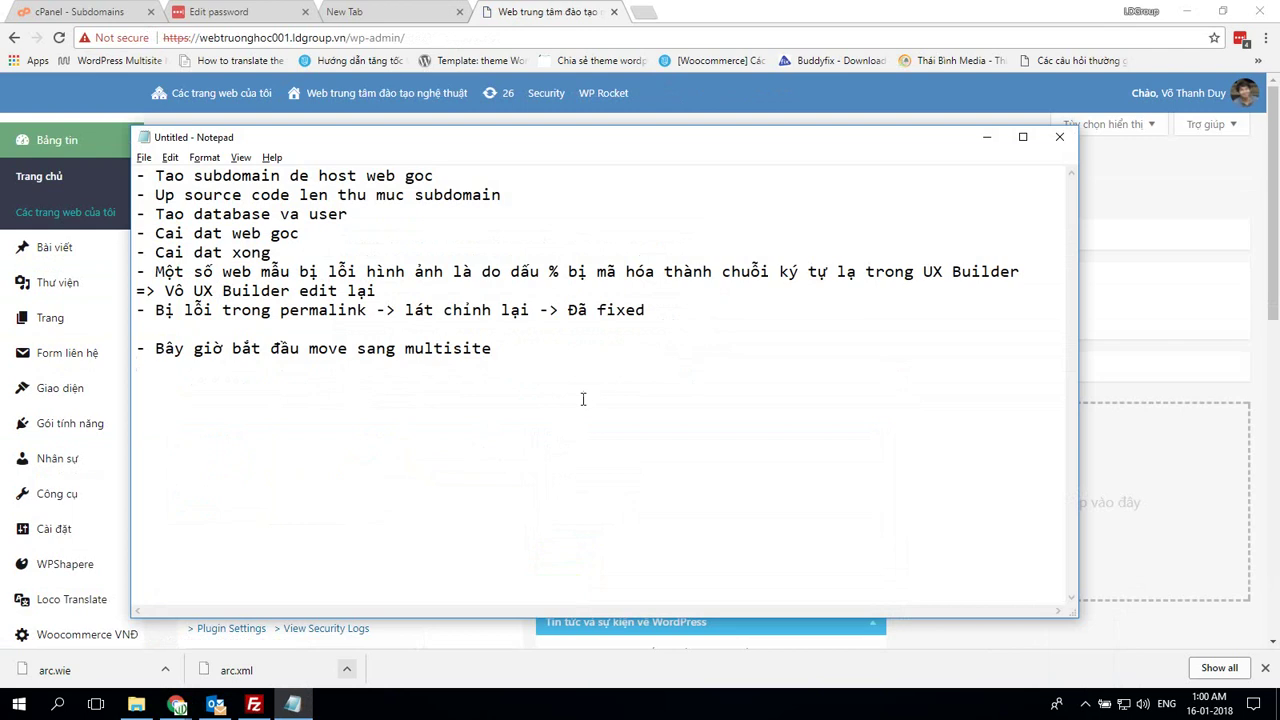
text(XSoa toan)
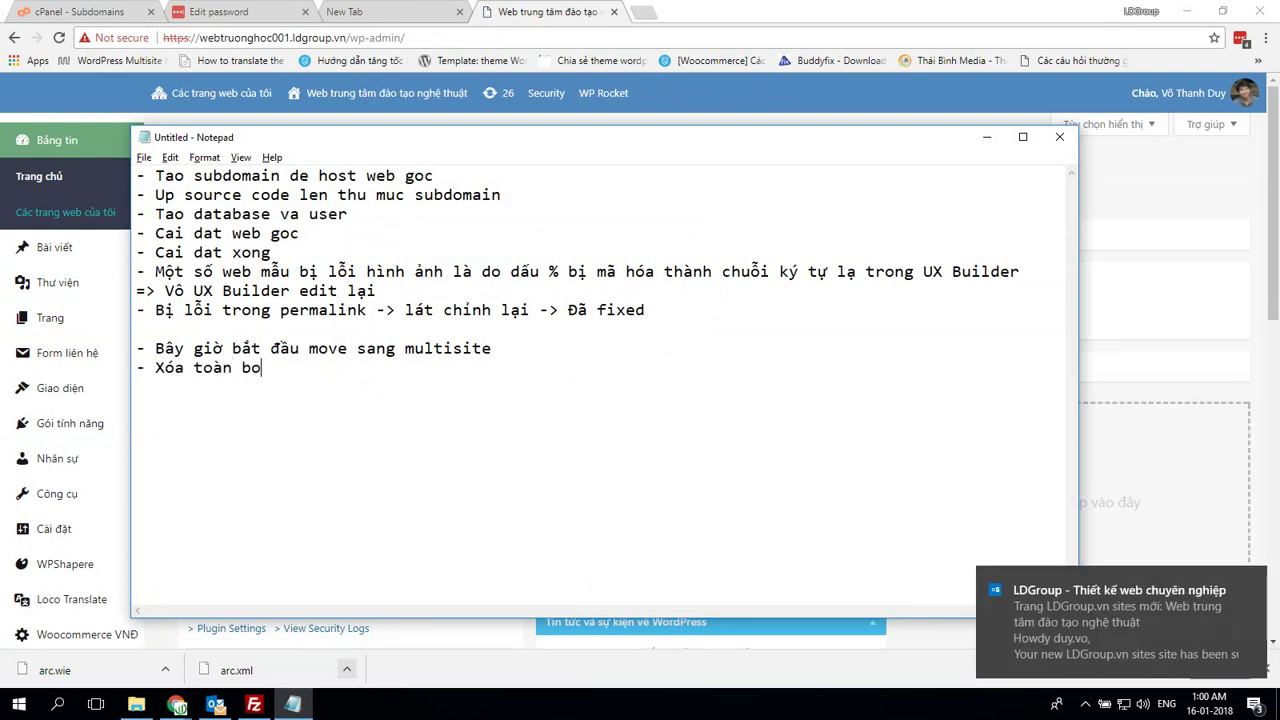
text( bộ bài viết, tra)
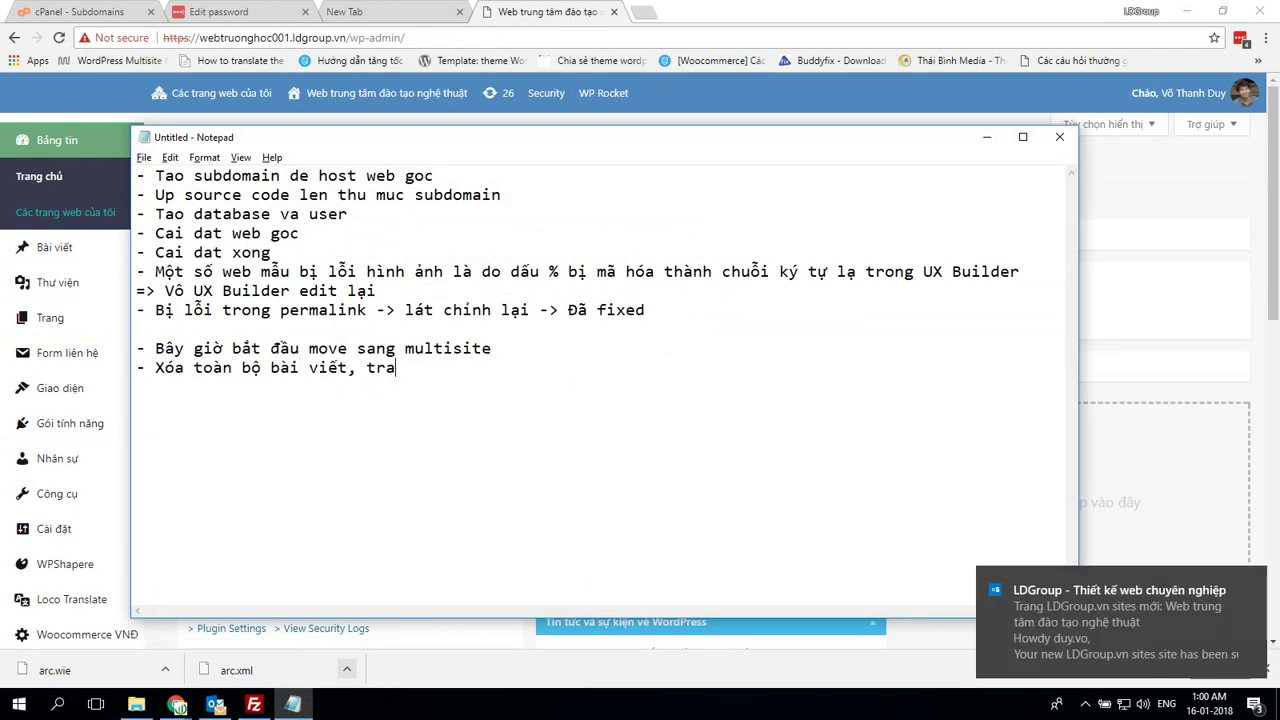
text(ng và widget)
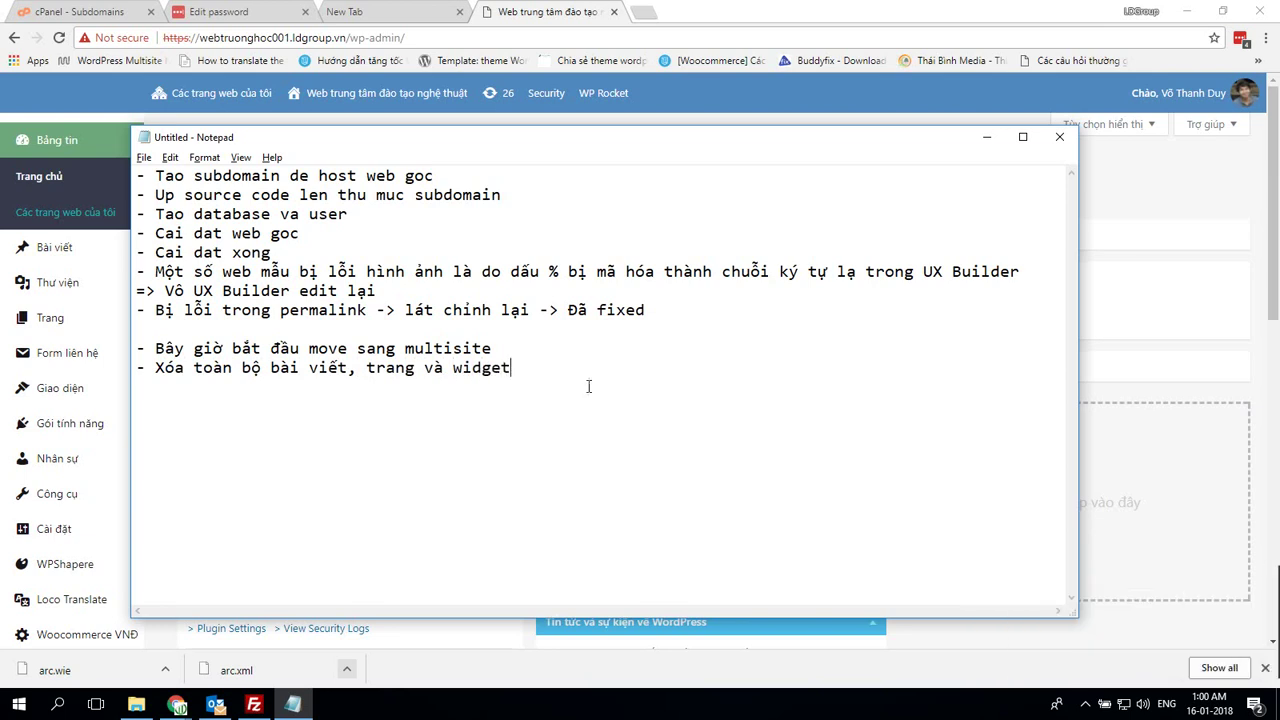
key(alt+Tab)
Trash the subsite's sample post from the Bài viết list
mouse_move(122, 255)
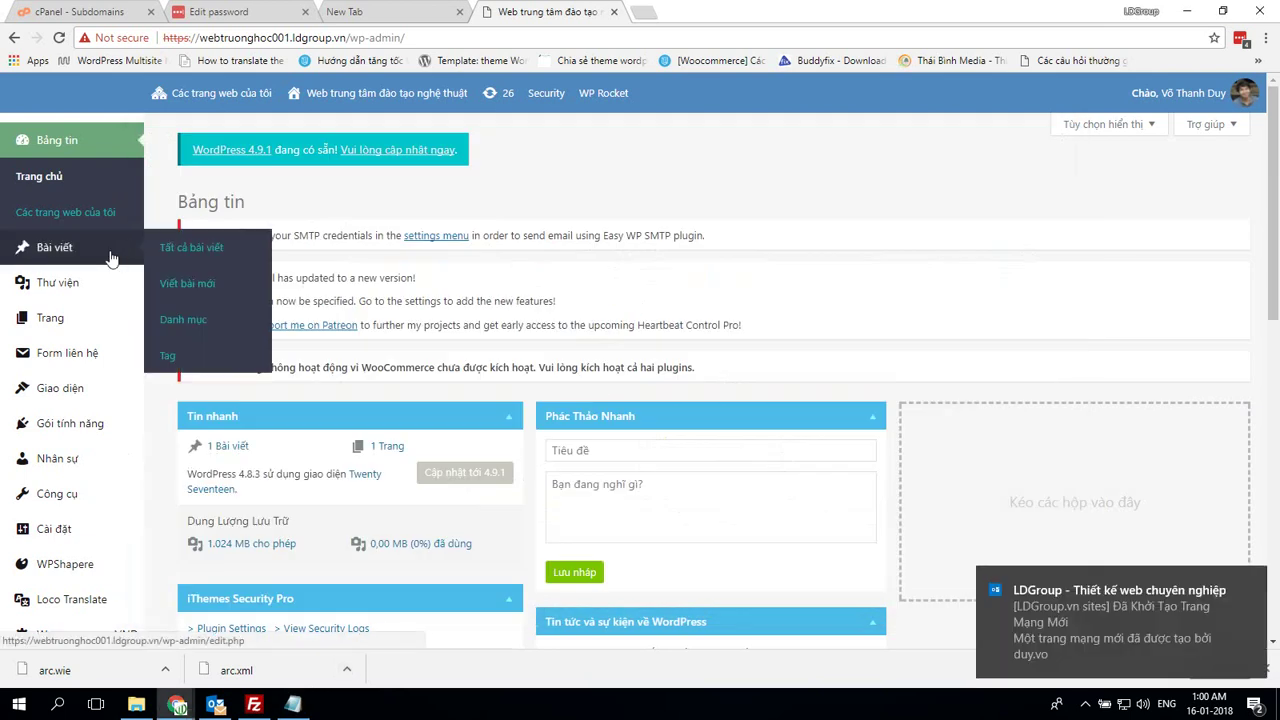
click(185, 247)
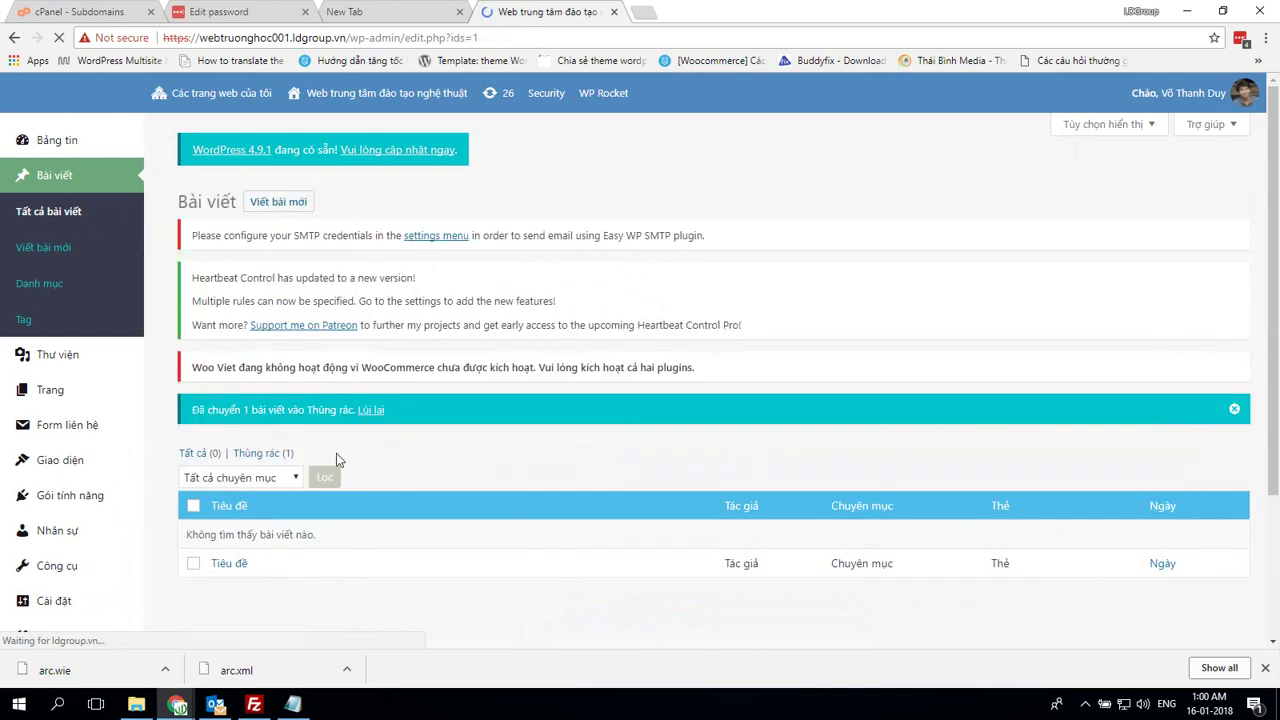
click(280, 453)
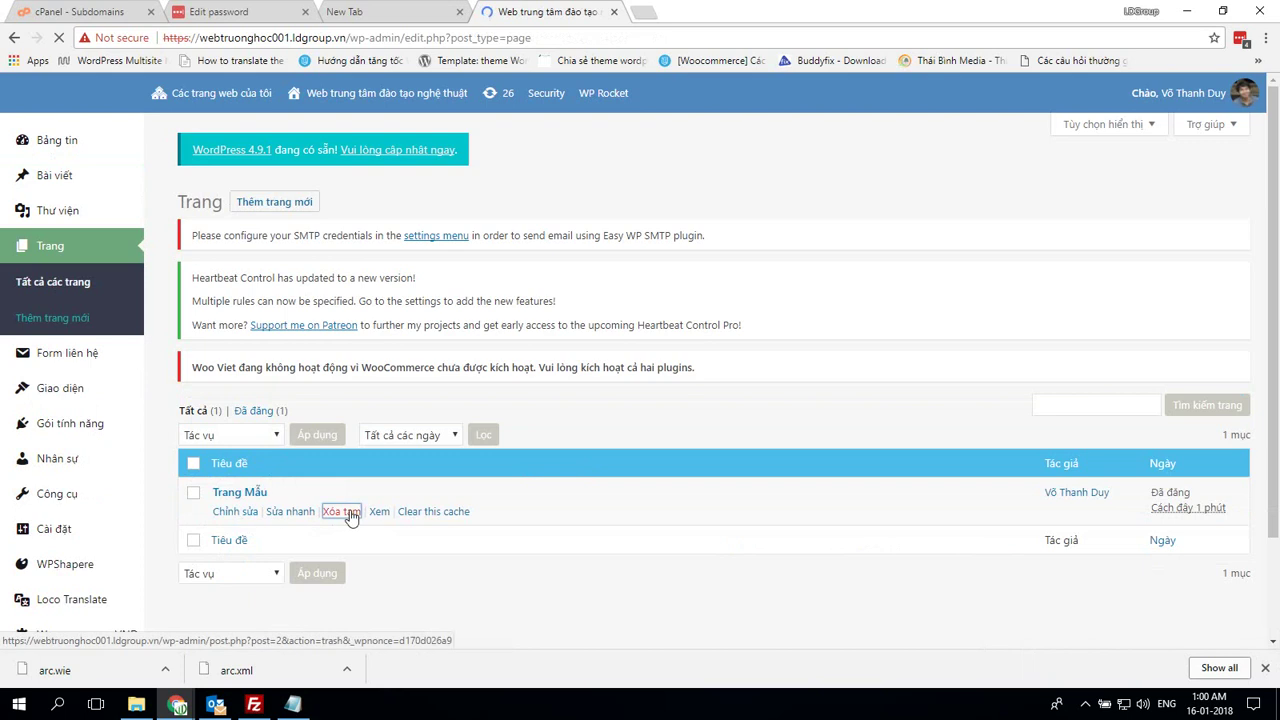
Trash the Trang Mẫu page and permanently delete it from the page trash
click(341, 512)
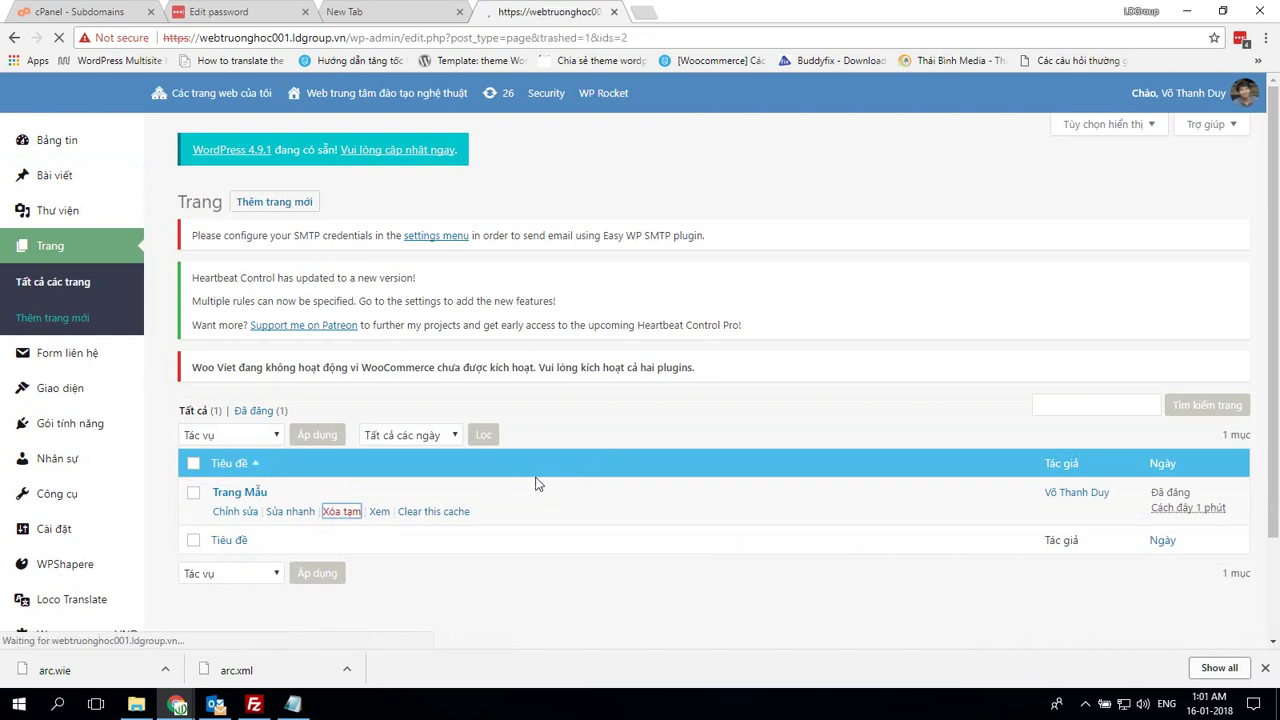
click(236, 456)
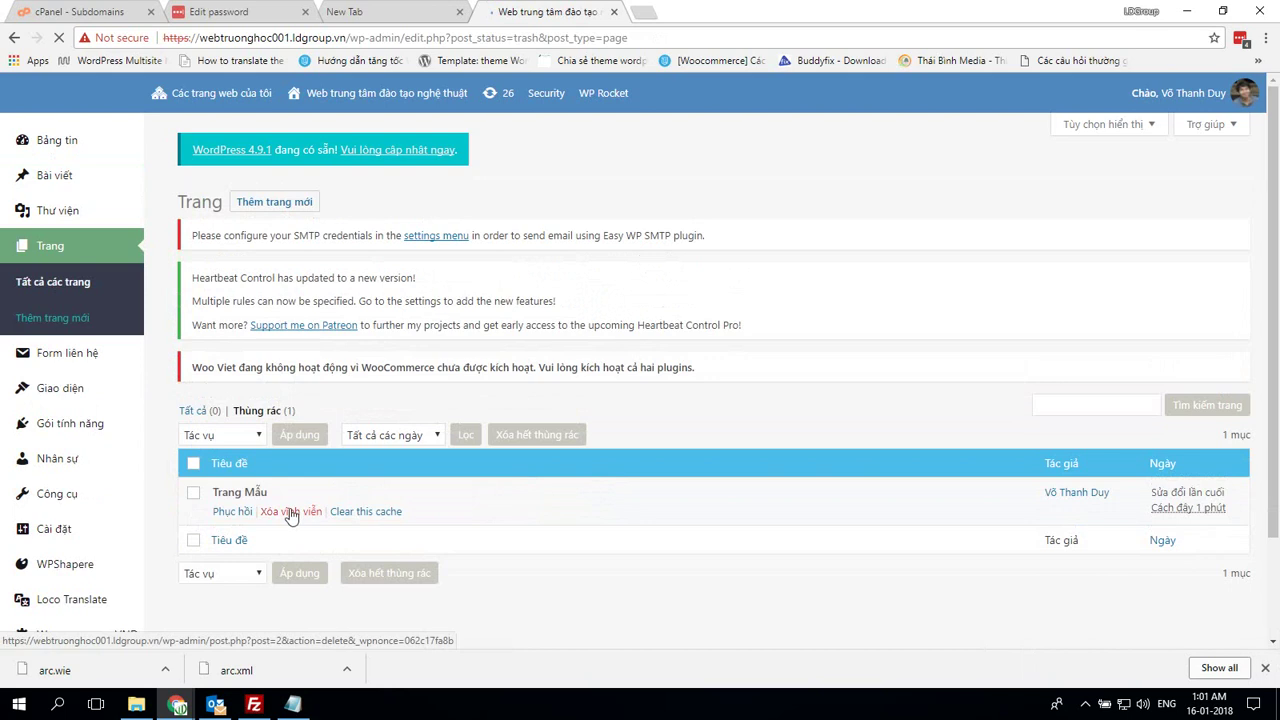
click(290, 511)
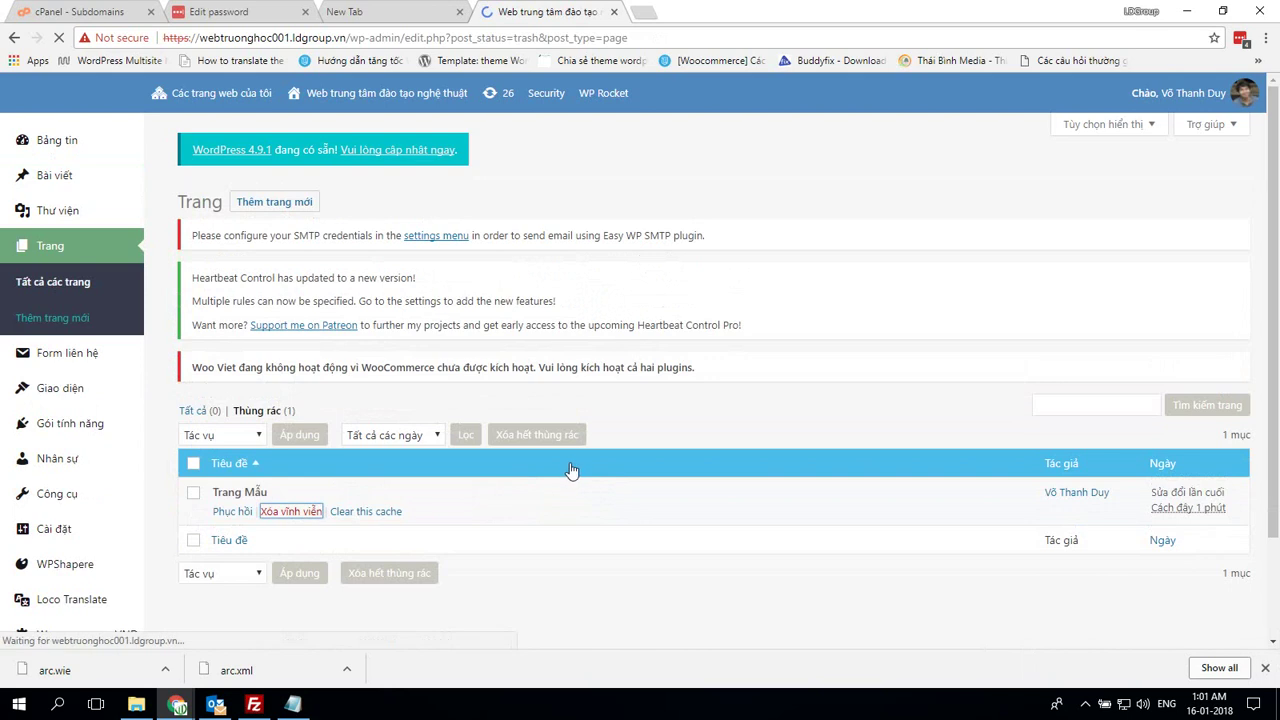
Remove the Tìm kiếm, Meta, Chuyên mục, Lưu trữ and Bài viết mới widgets from Blog Sidebar
mouse_move(60, 390)
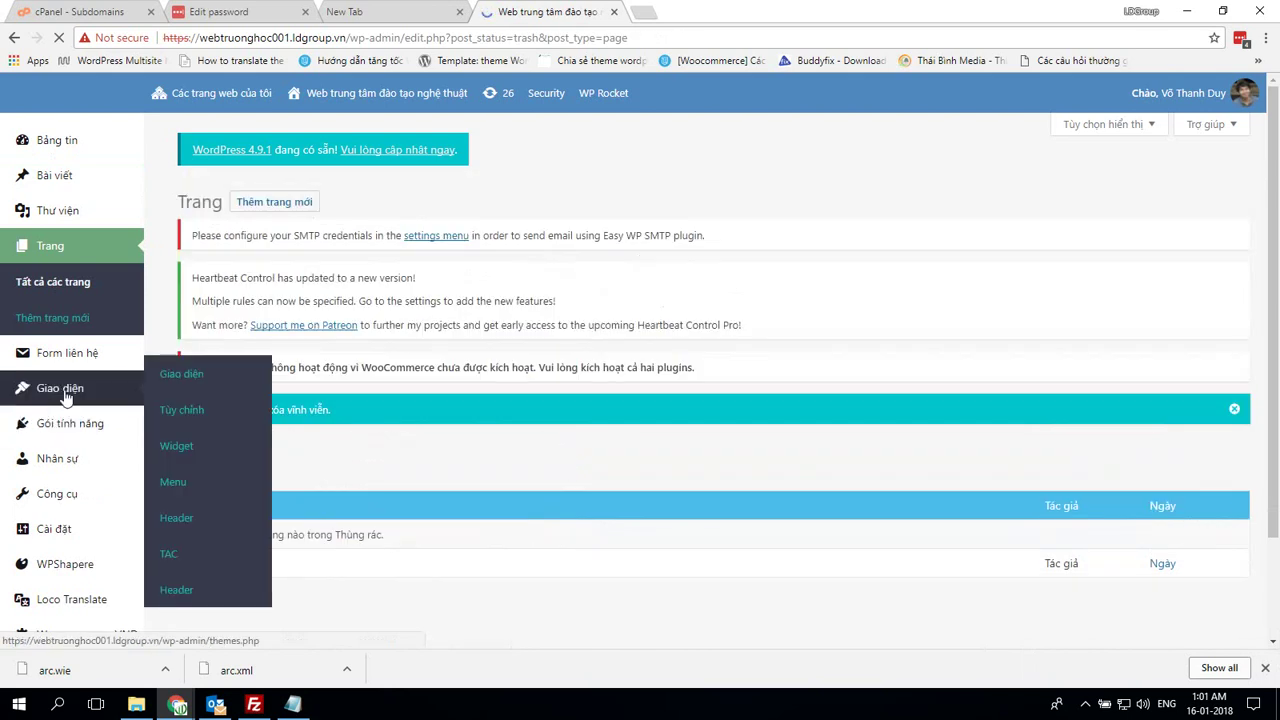
click(191, 451)
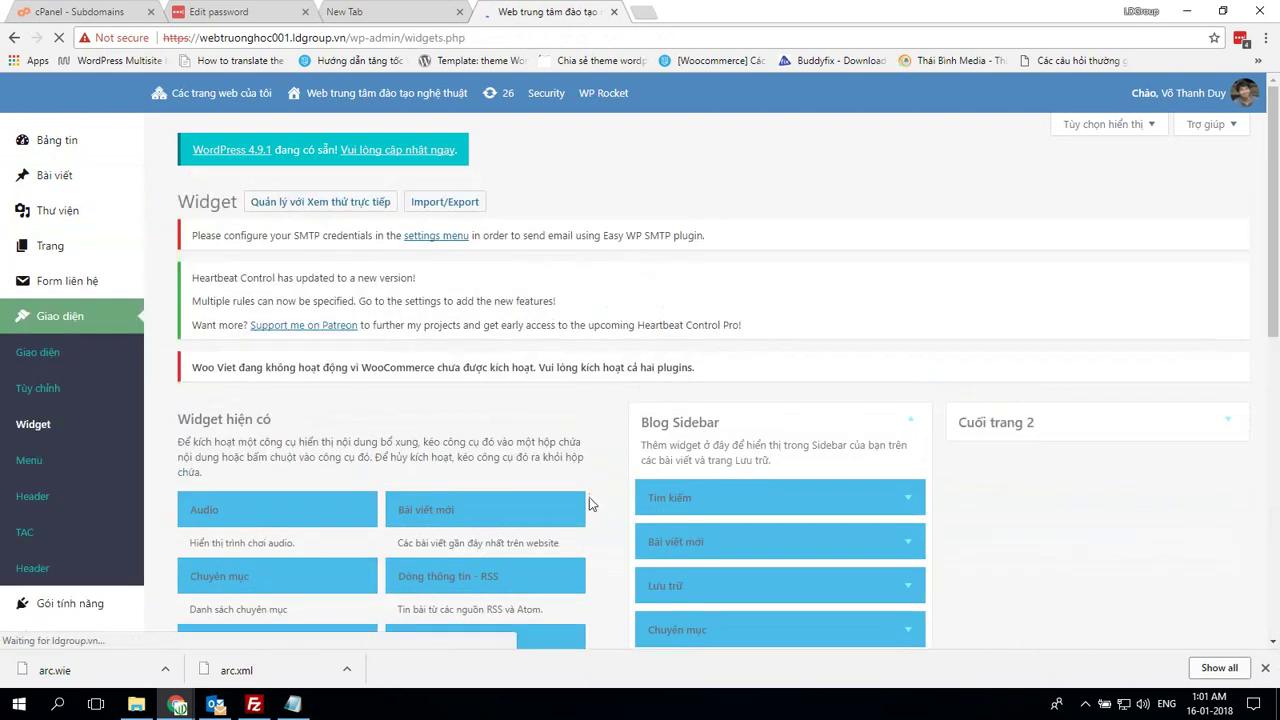
scroll(589, 503, down, 2)
click(912, 257)
click(836, 352)
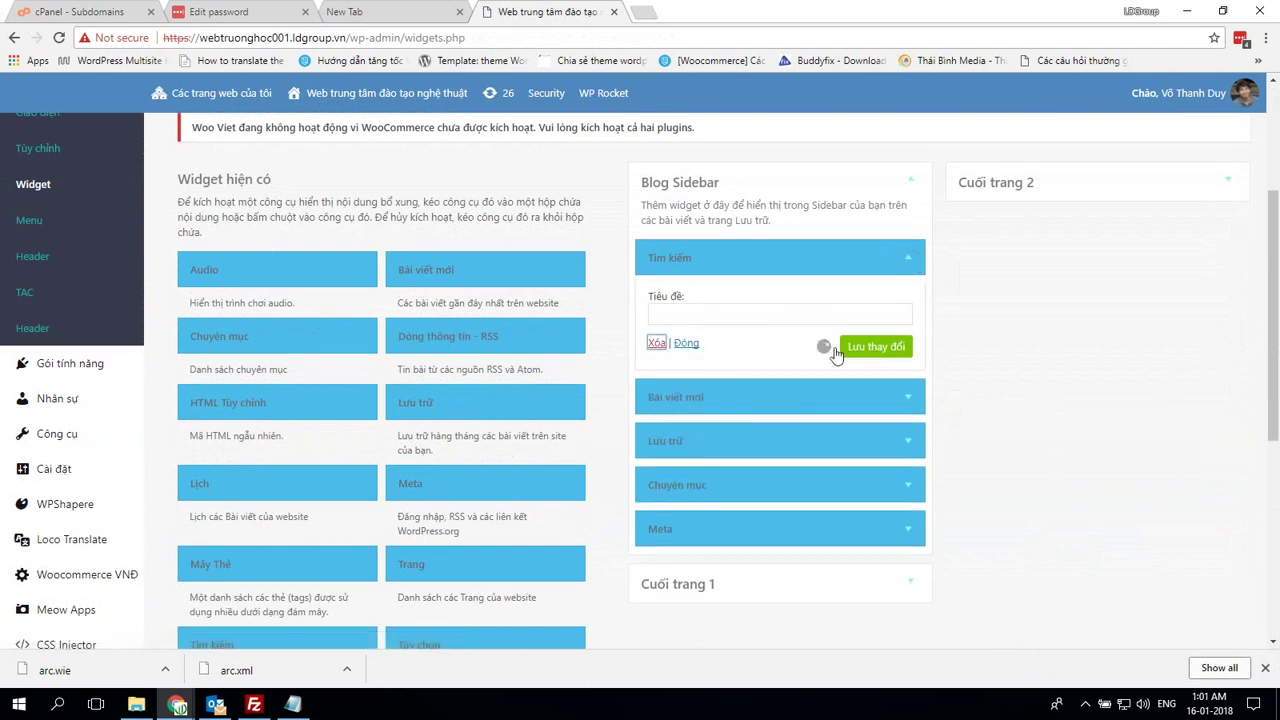
click(905, 395)
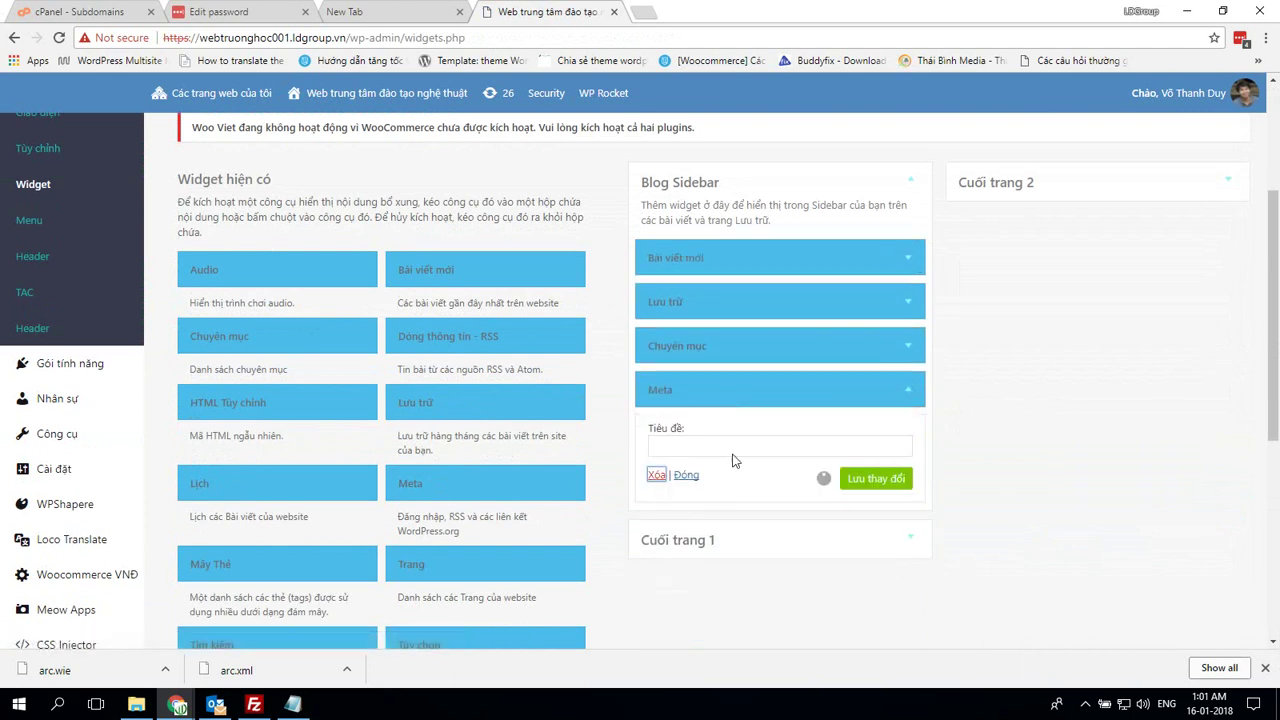
click(912, 345)
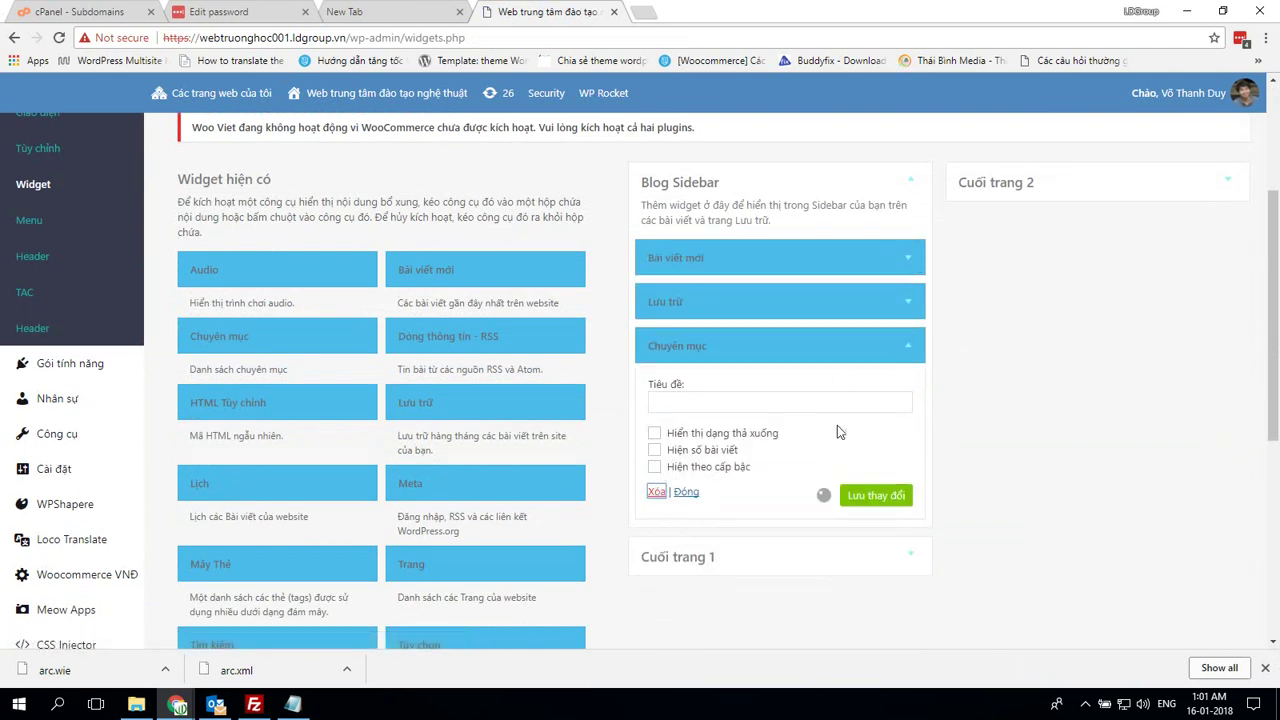
click(912, 302)
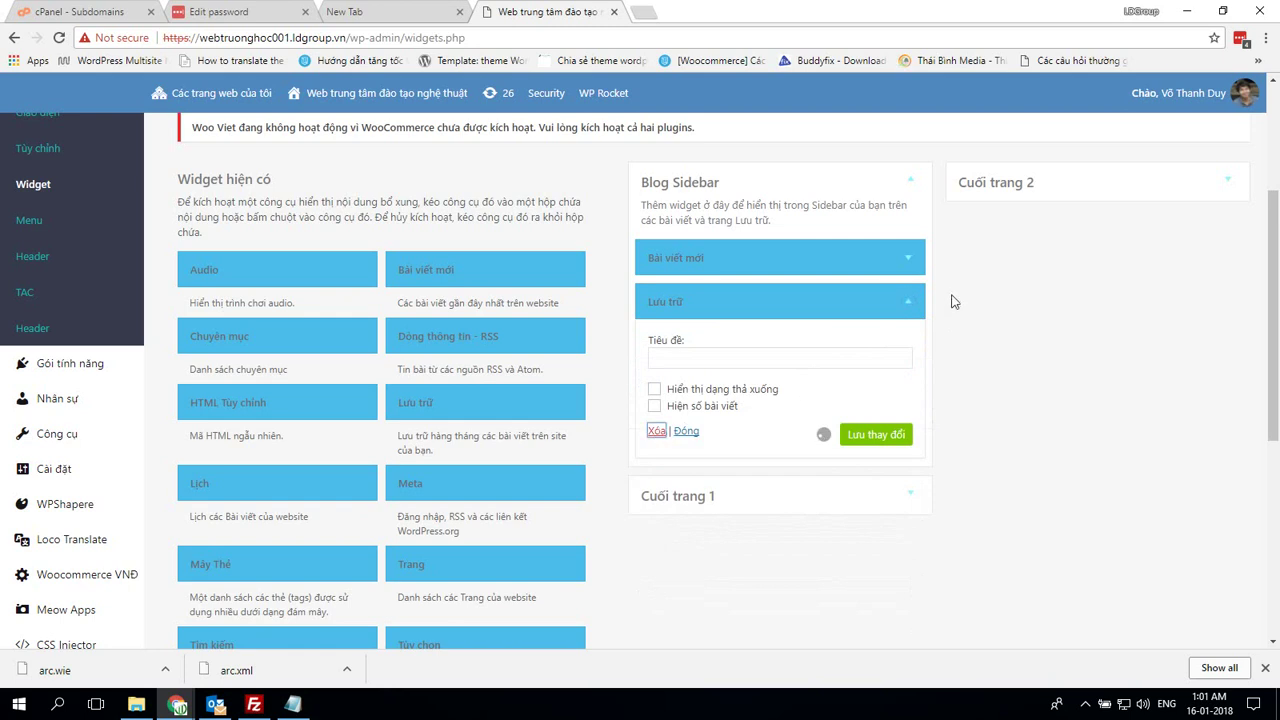
click(908, 257)
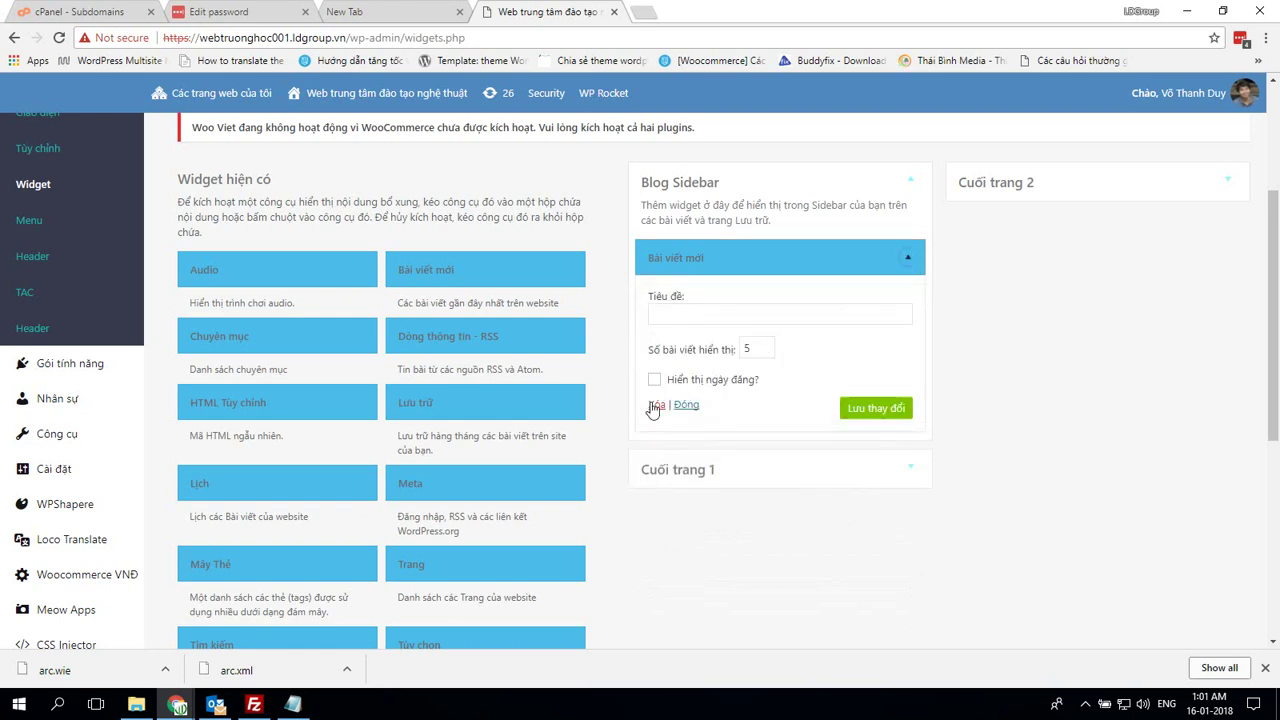
click(653, 405)
Confirm the Cuối trang 1 and Cuối trang 2 footer widget areas are empty
click(899, 306)
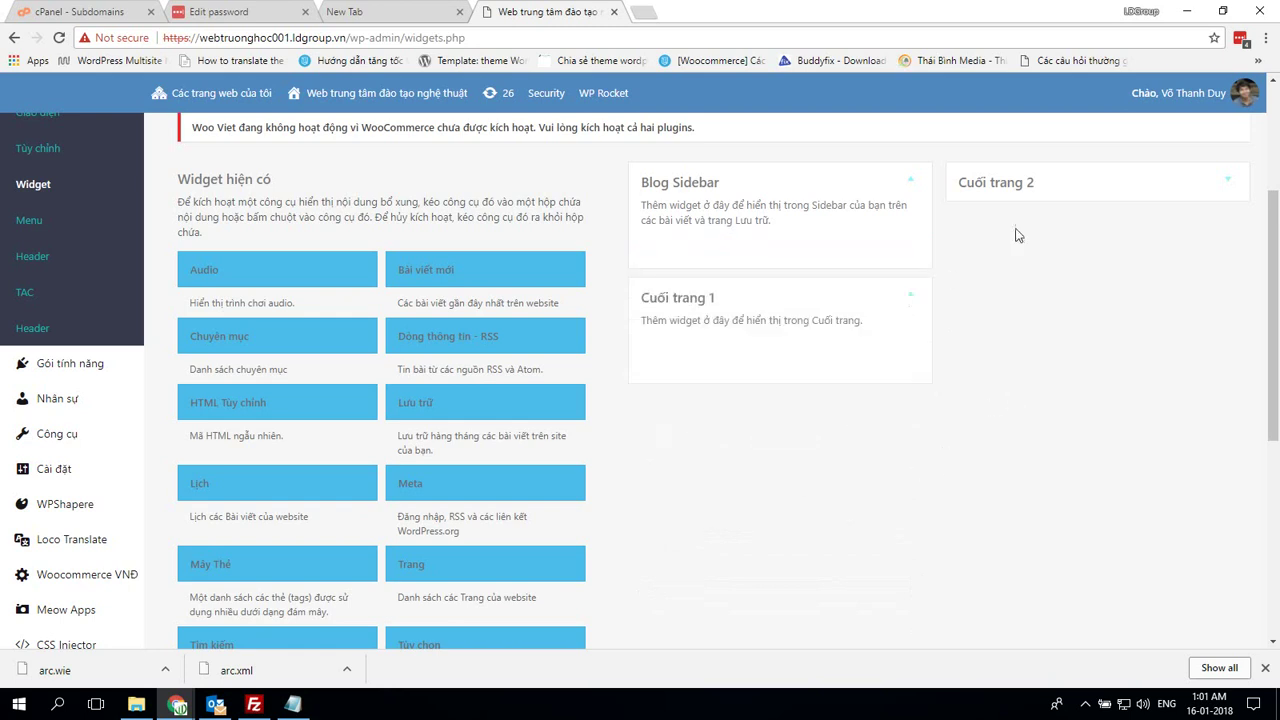
click(1094, 189)
scroll(543, 420, up, 3)
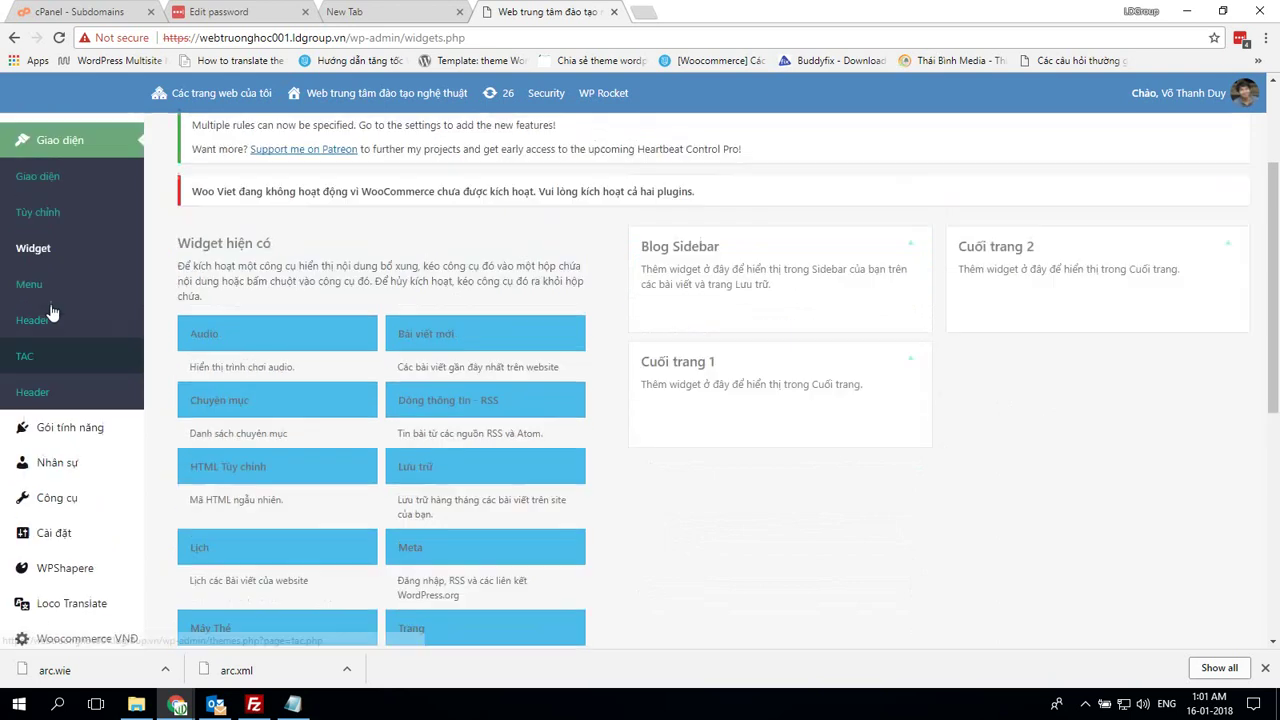
click(293, 705)
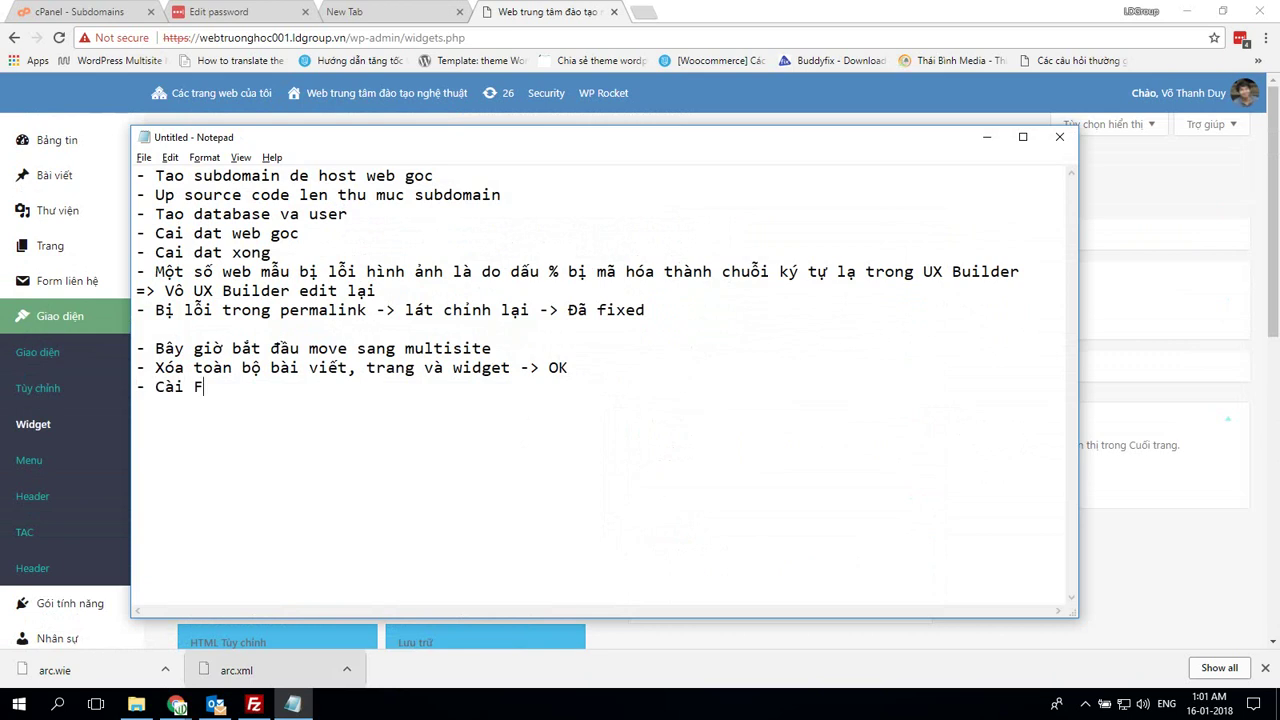
Return to WordPress and go to Giao diện > Giao diện to activate Flatsome
key(alt+Tab)
click(60, 352)
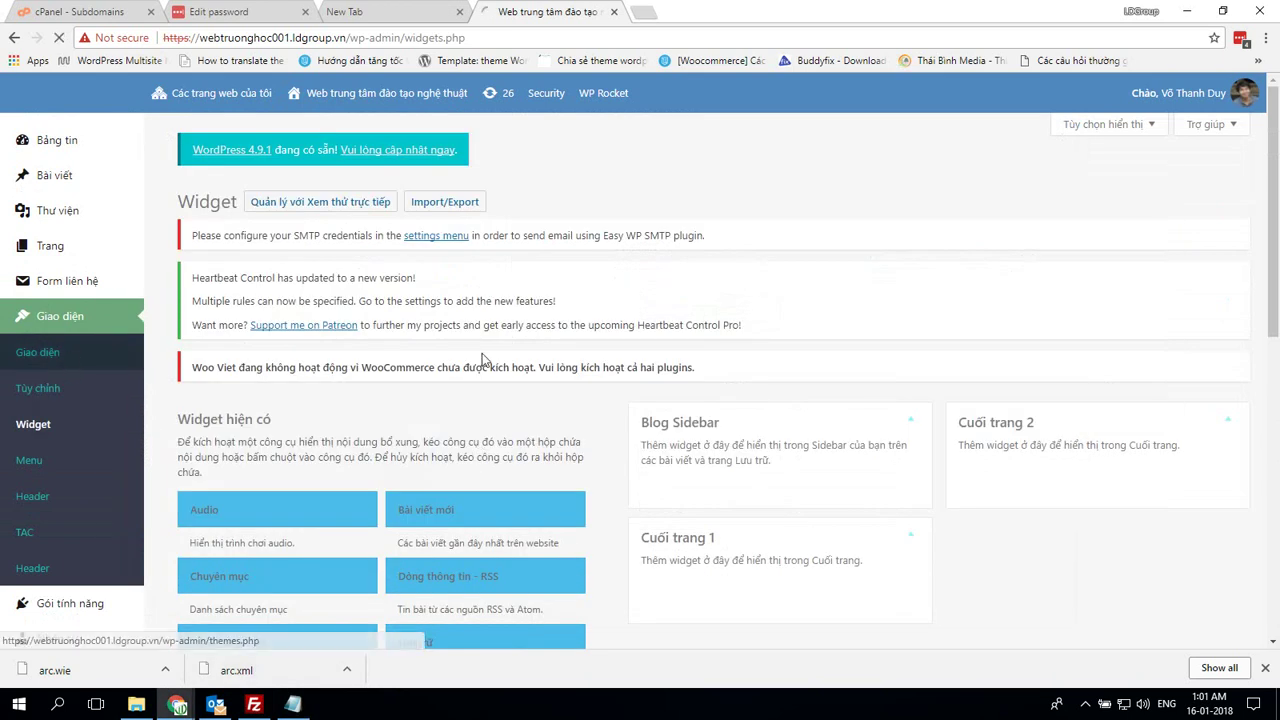
scroll(493, 355, down, 5)
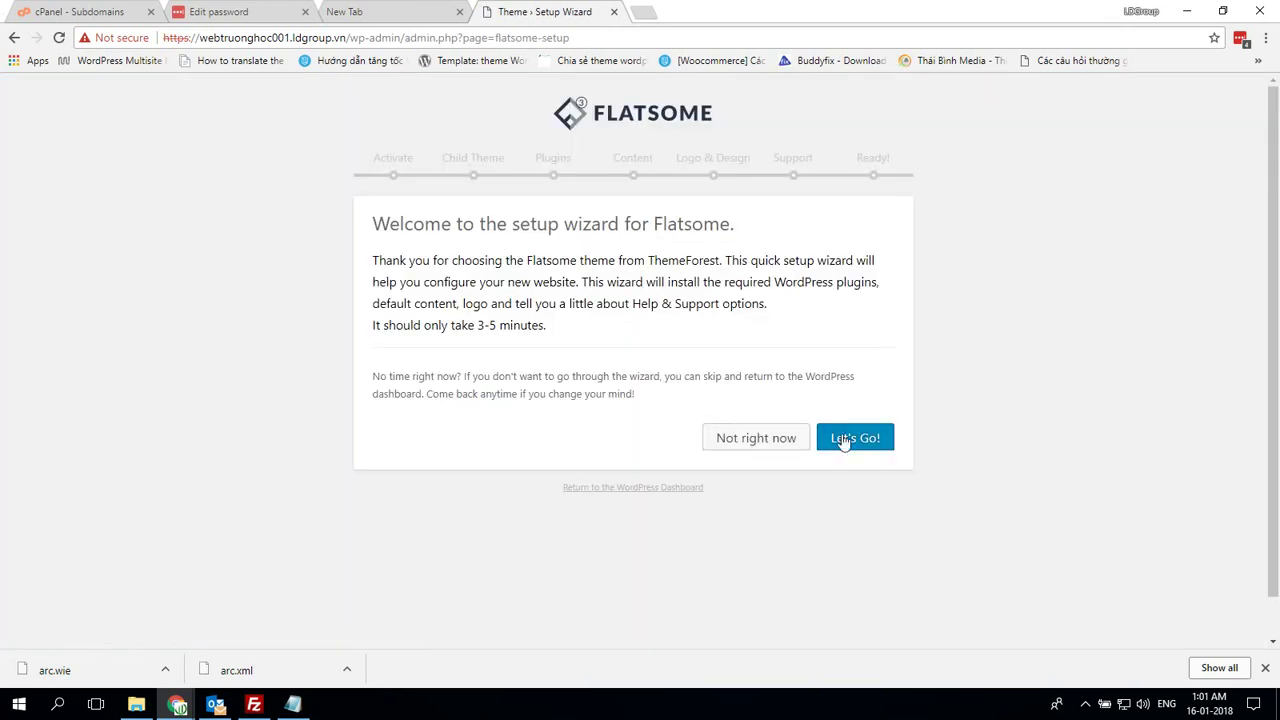
Skip the purchase code and create the child theme 'Flatsome Child - Truong hoc 001'
click(843, 440)
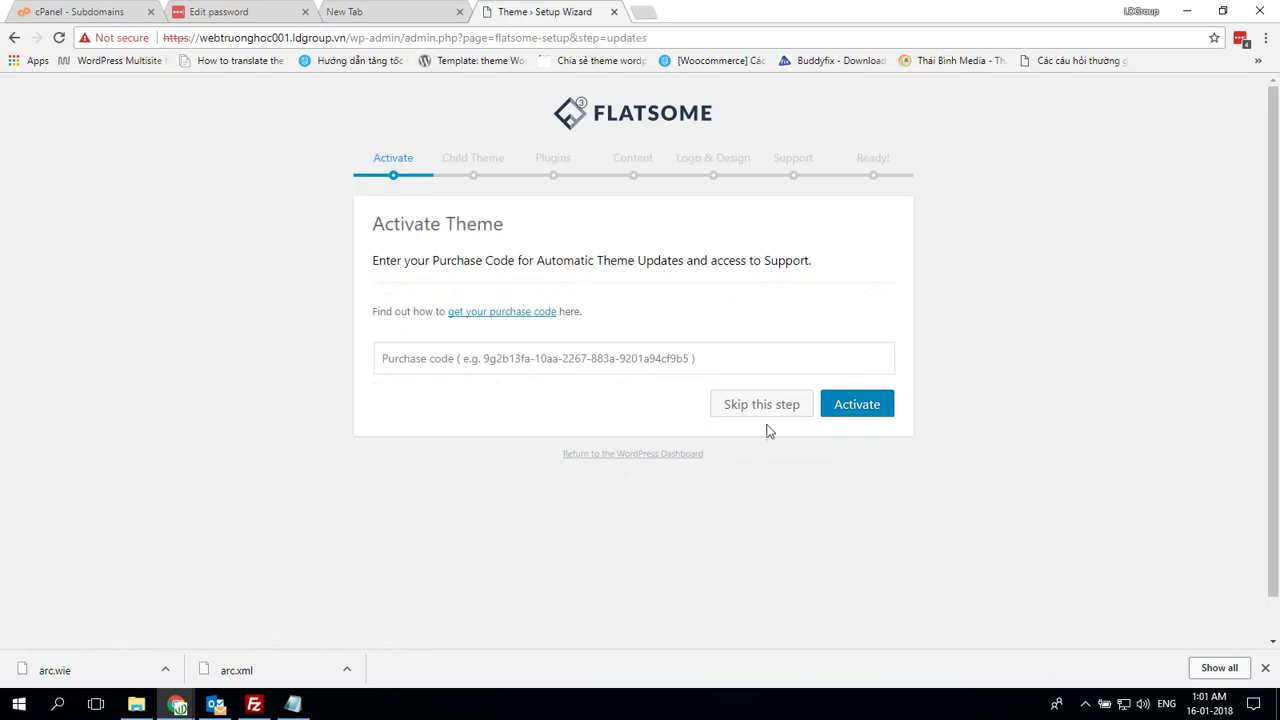
click(765, 412)
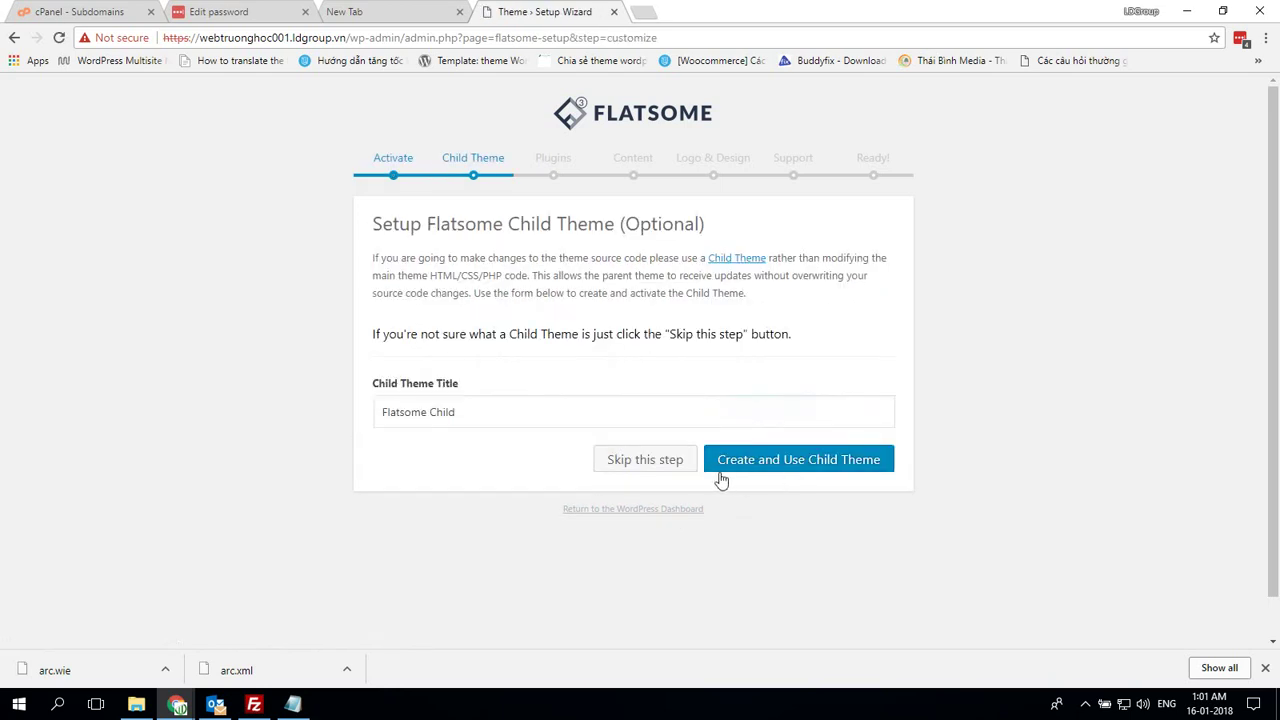
click(526, 415)
text(- )
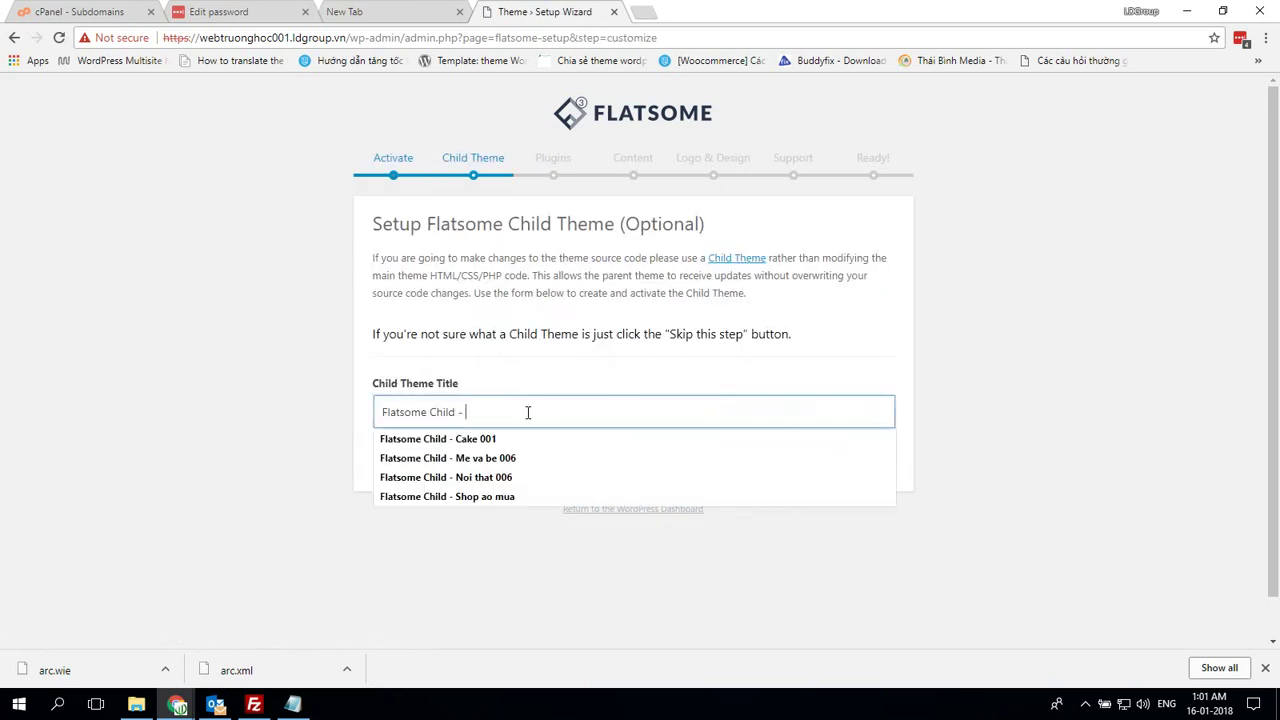
text(Truong hoc 001)
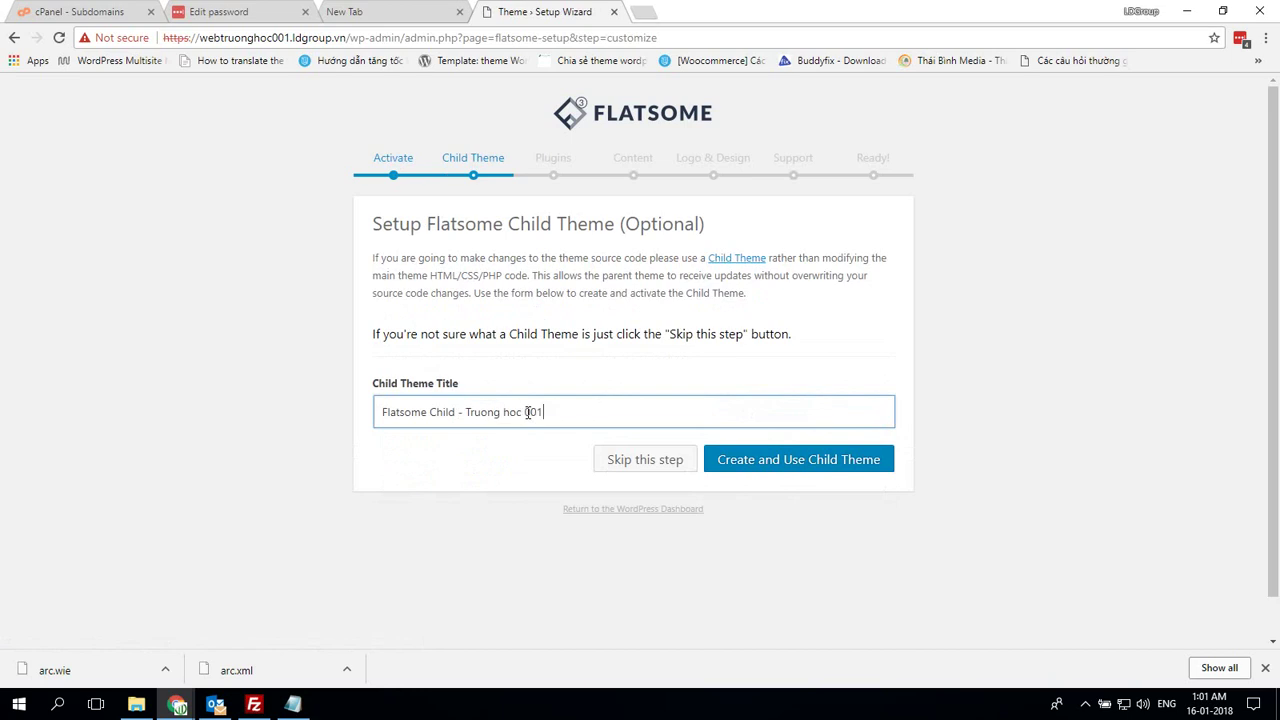
click(870, 462)
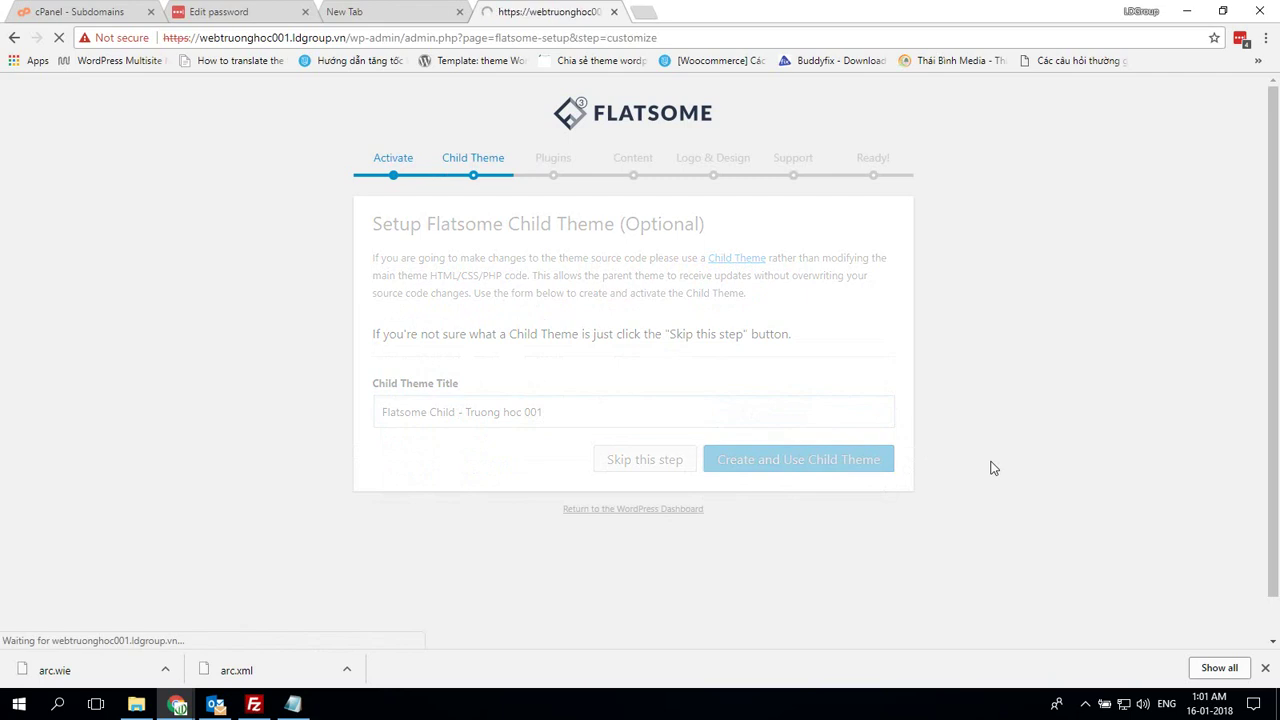
Skip the default plugins and demo content steps of the Flatsome wizard
click(853, 412)
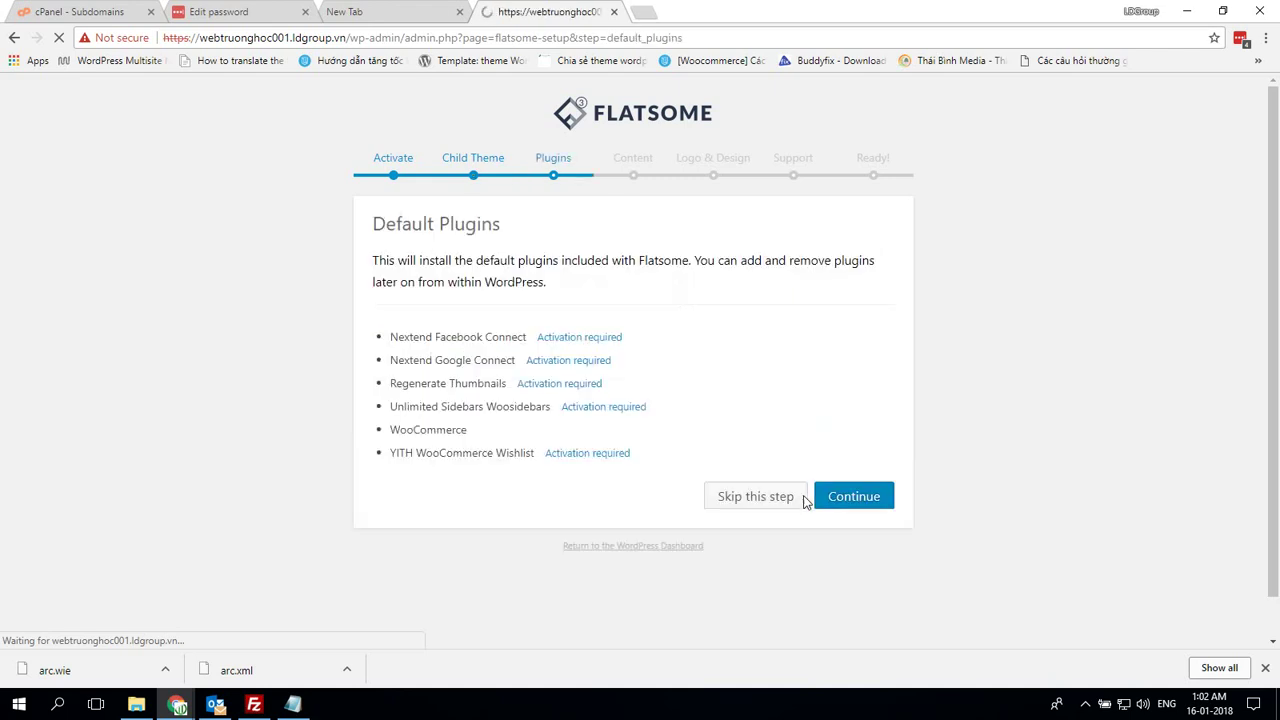
click(771, 500)
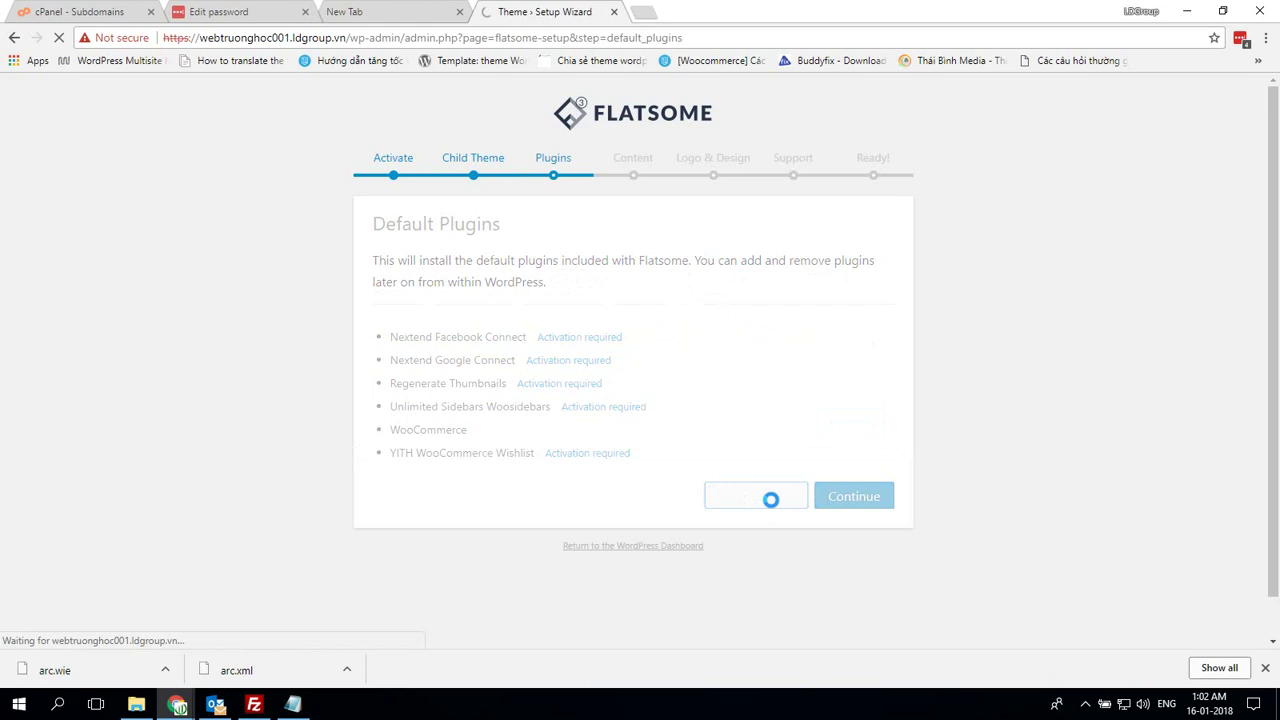
scroll(800, 503, down, 1)
click(757, 584)
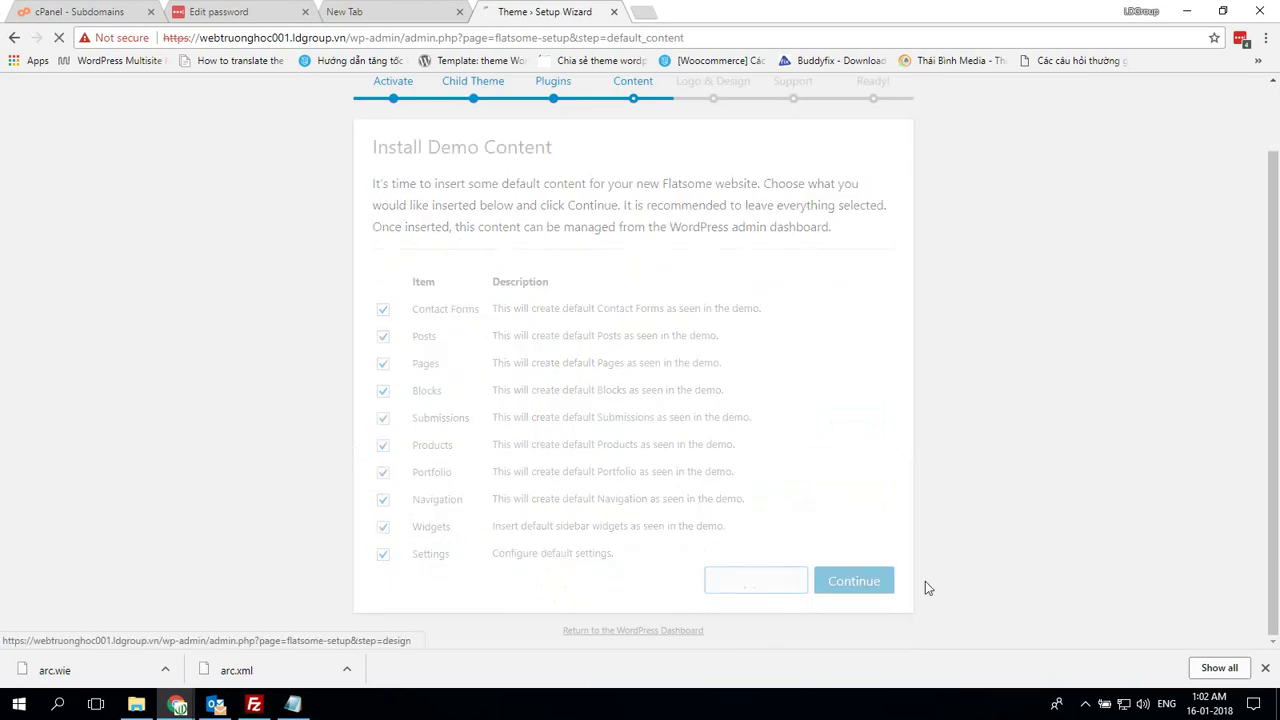
scroll(828, 487, down, 2)
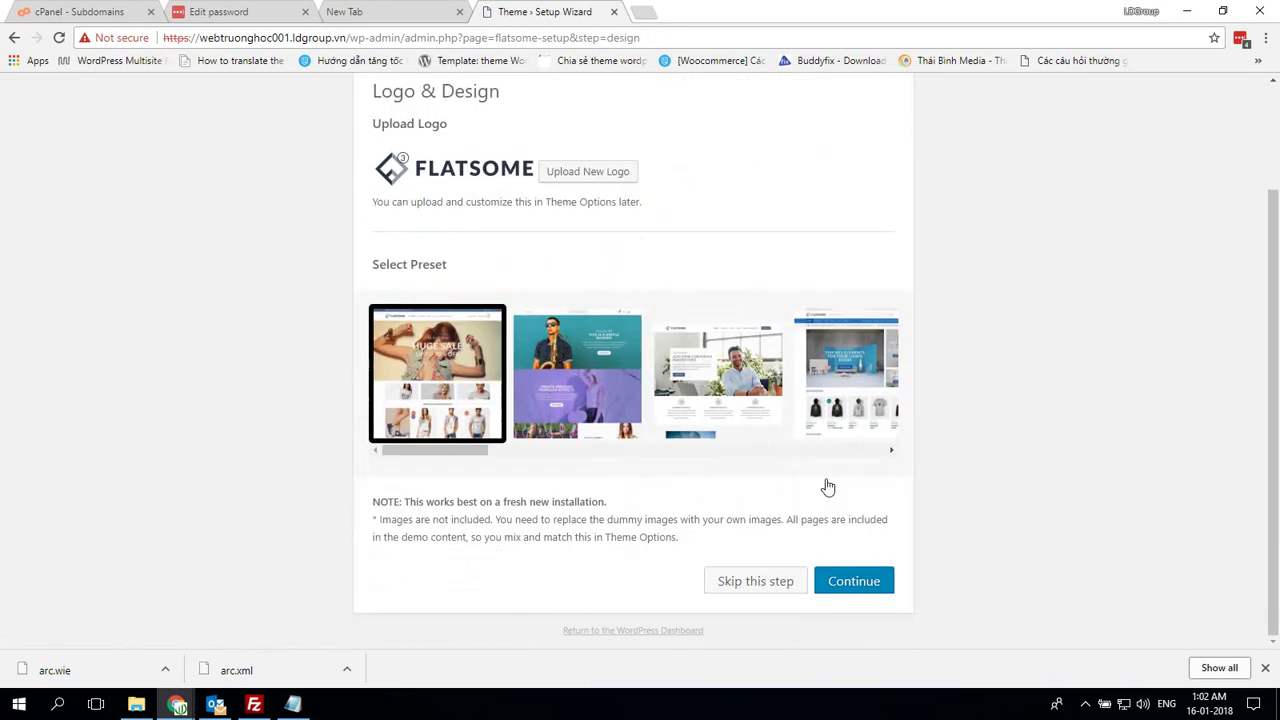
Upload main logo.png from the Desktop as the site logo
click(1084, 704)
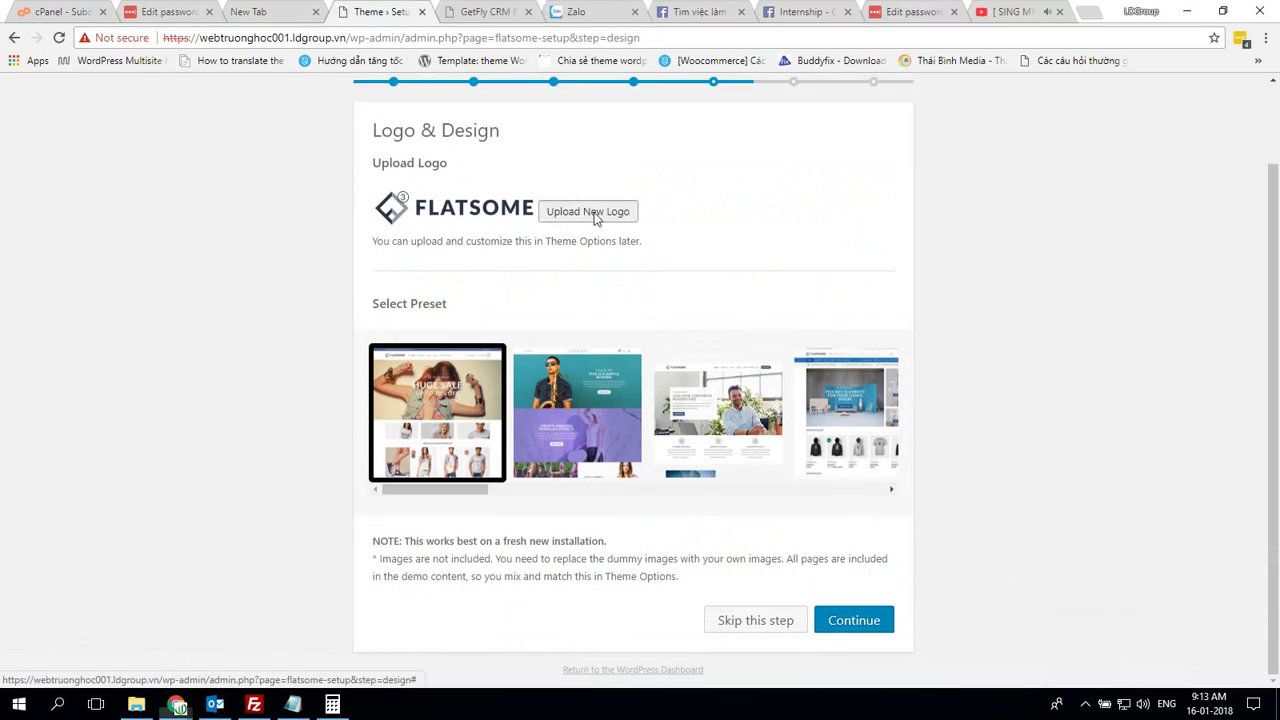
click(595, 212)
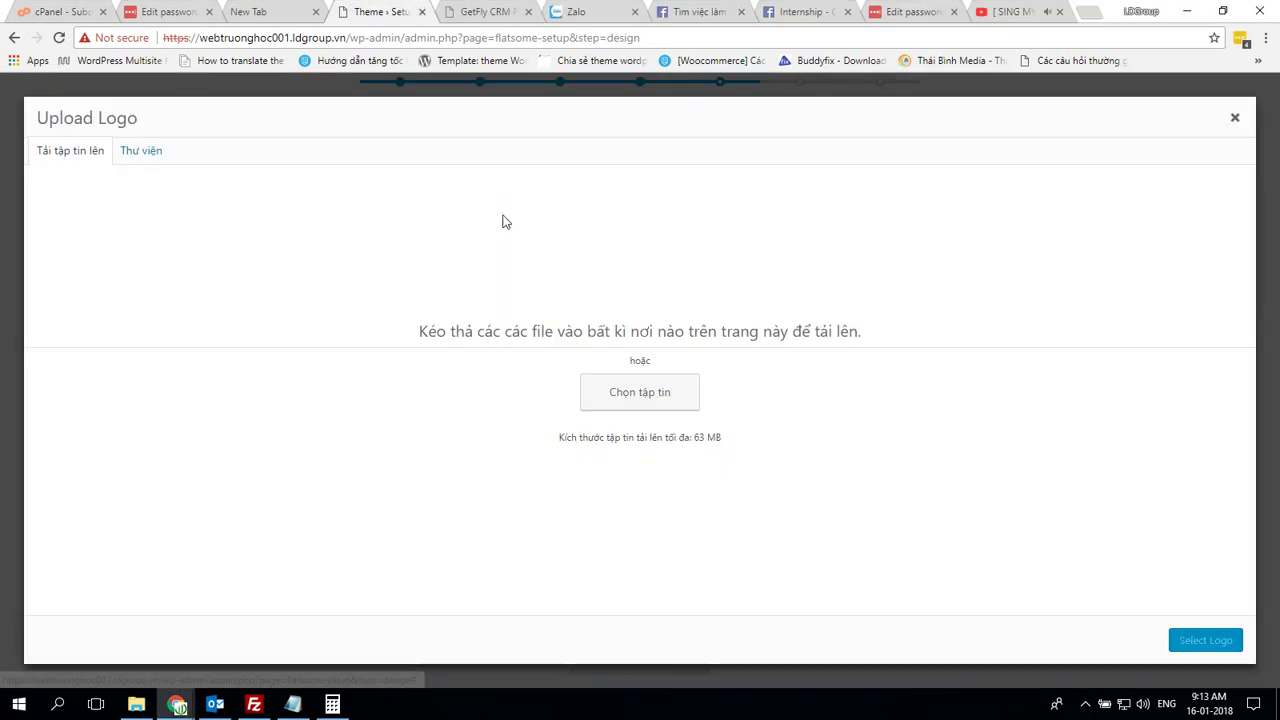
click(624, 396)
click(65, 157)
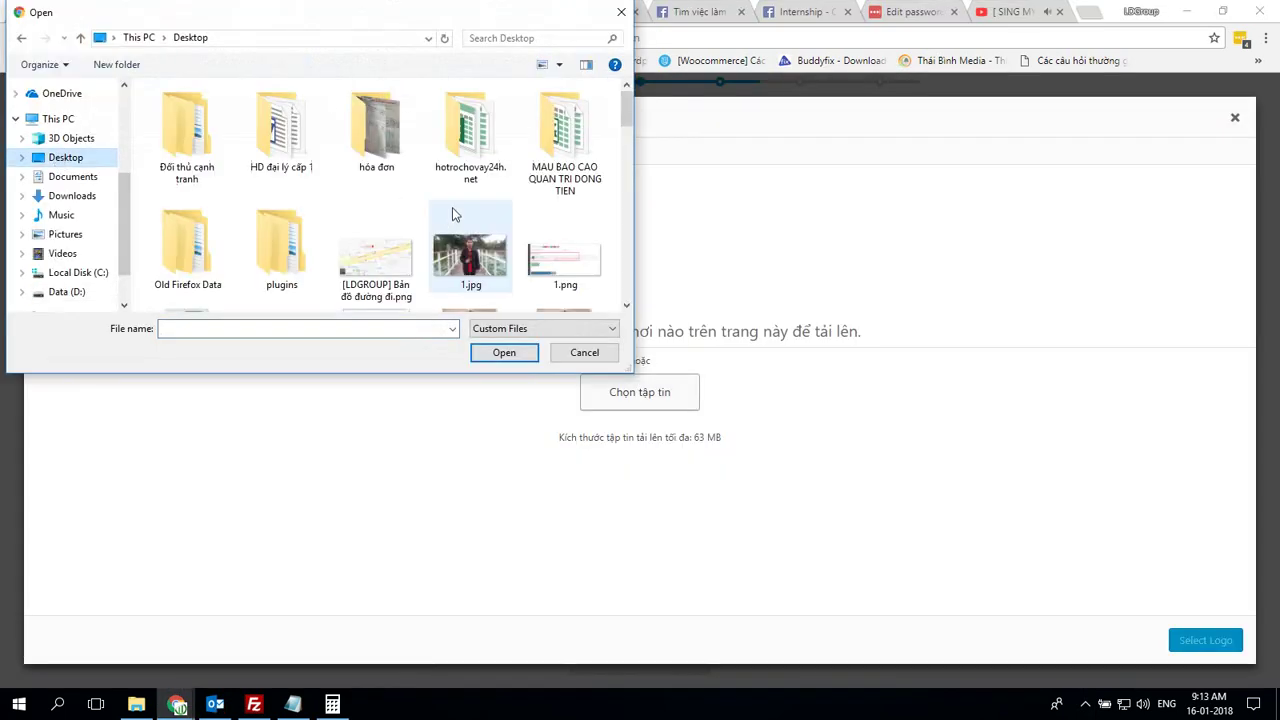
scroll(452, 210, down, 15)
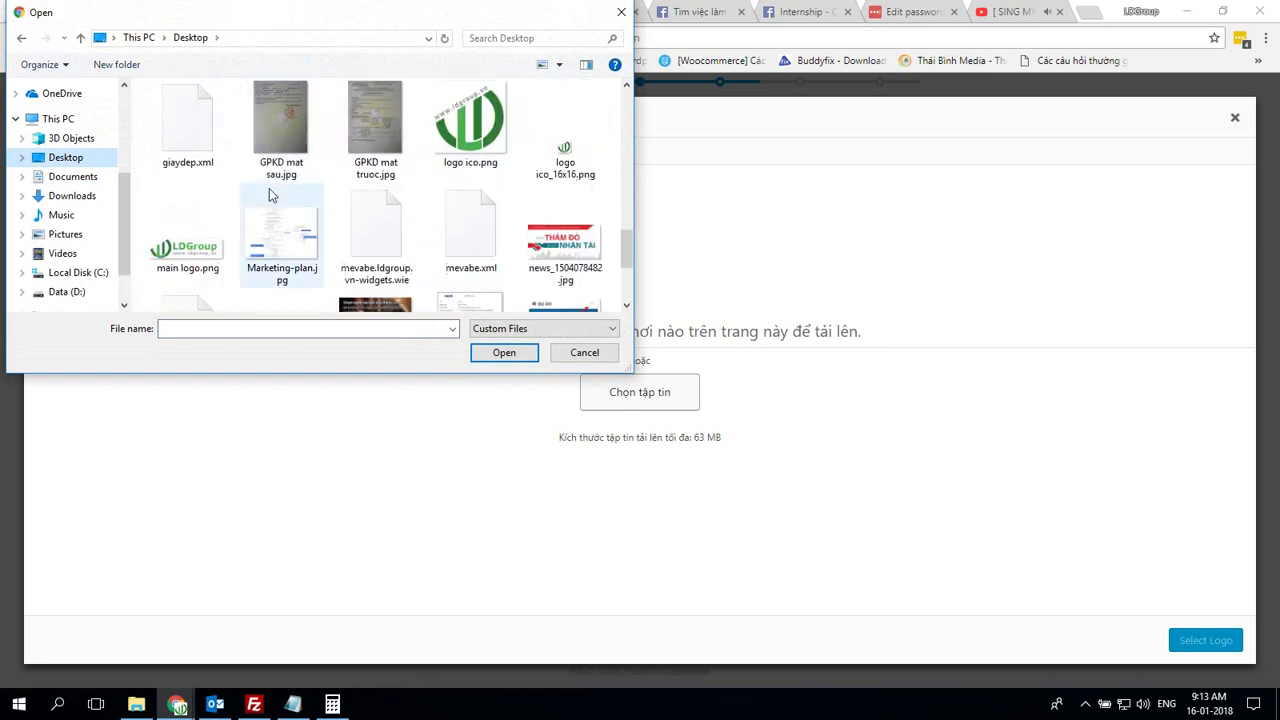
double_click(187, 248)
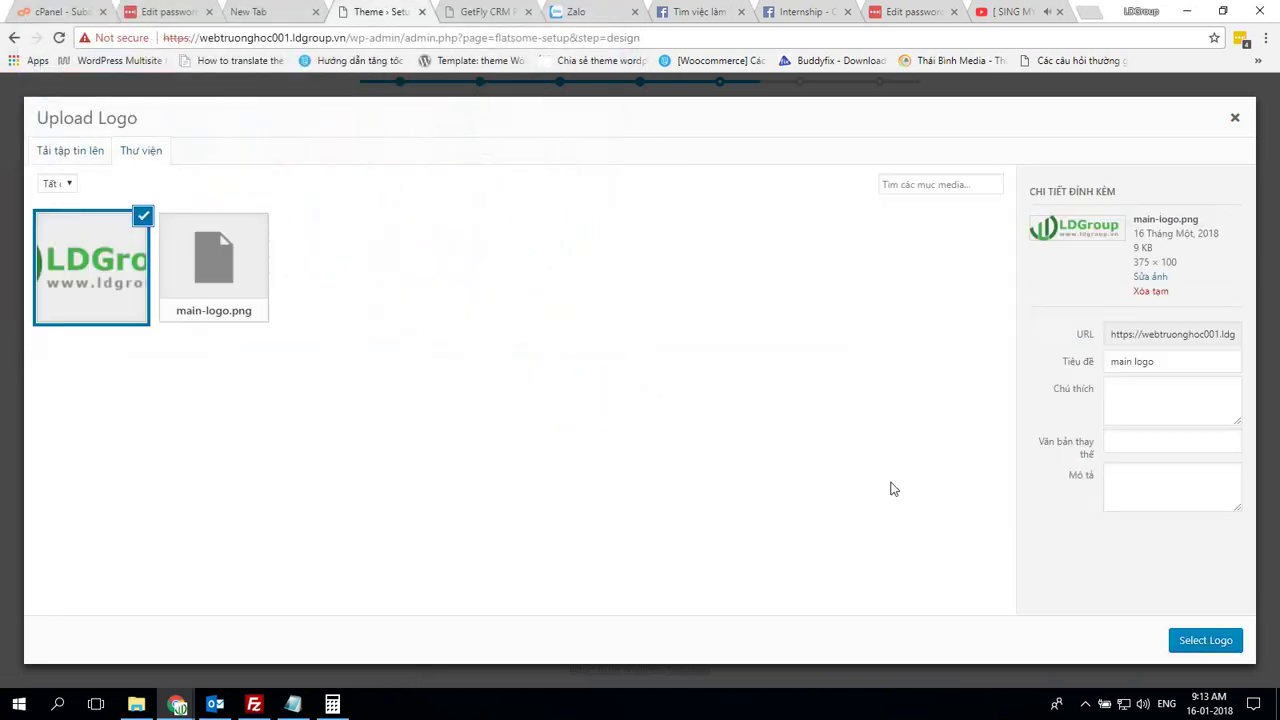
Delete both main-logo.png uploads, close the dialog and continue past Logo & Design
click(222, 295)
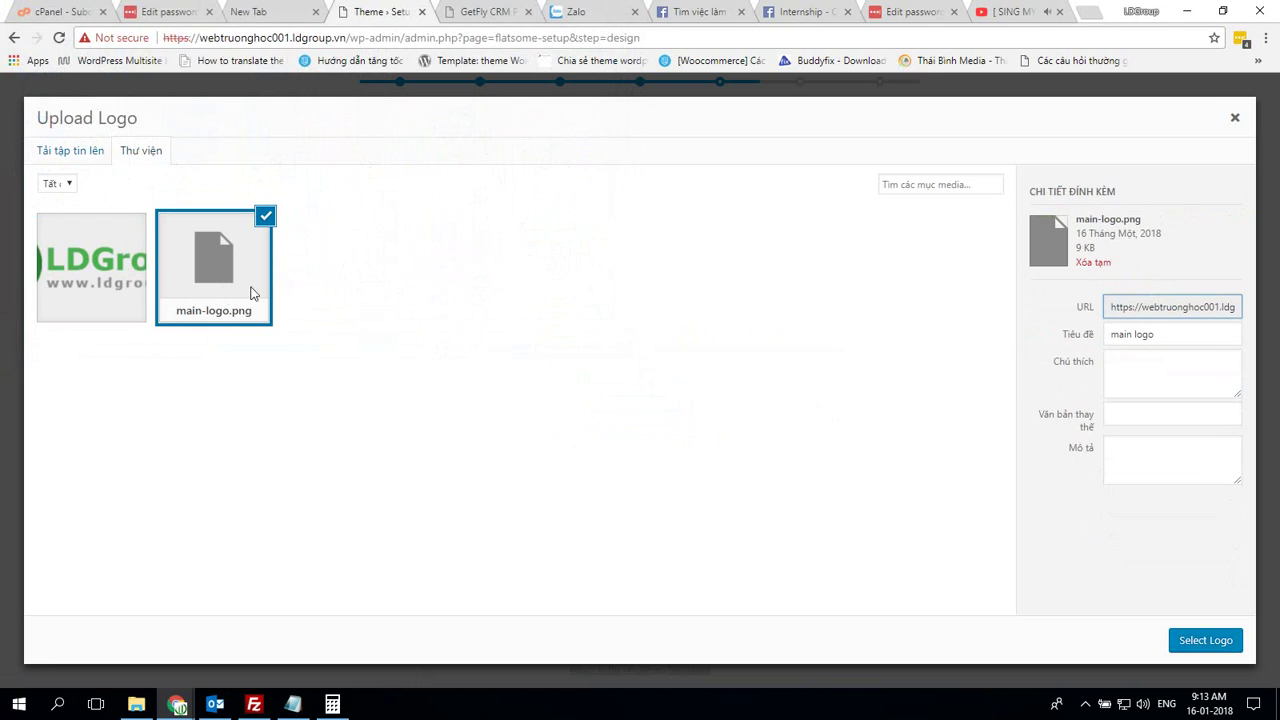
click(1094, 262)
click(109, 281)
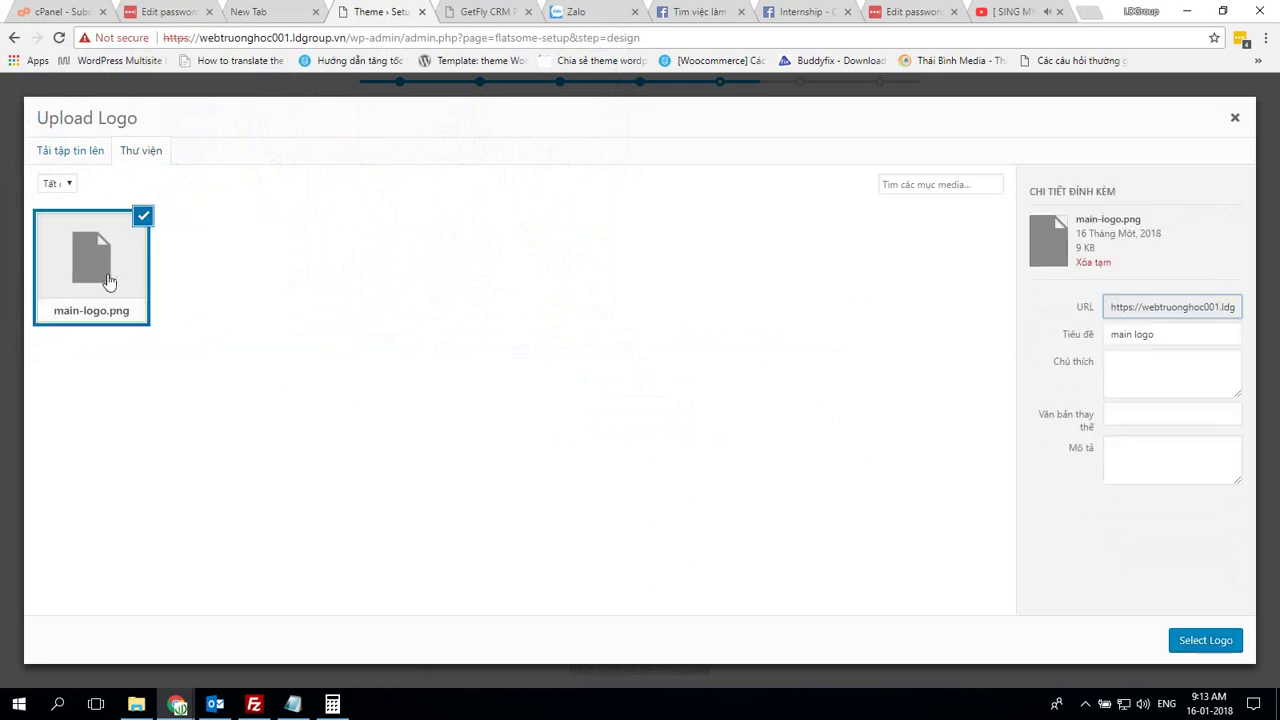
click(1094, 262)
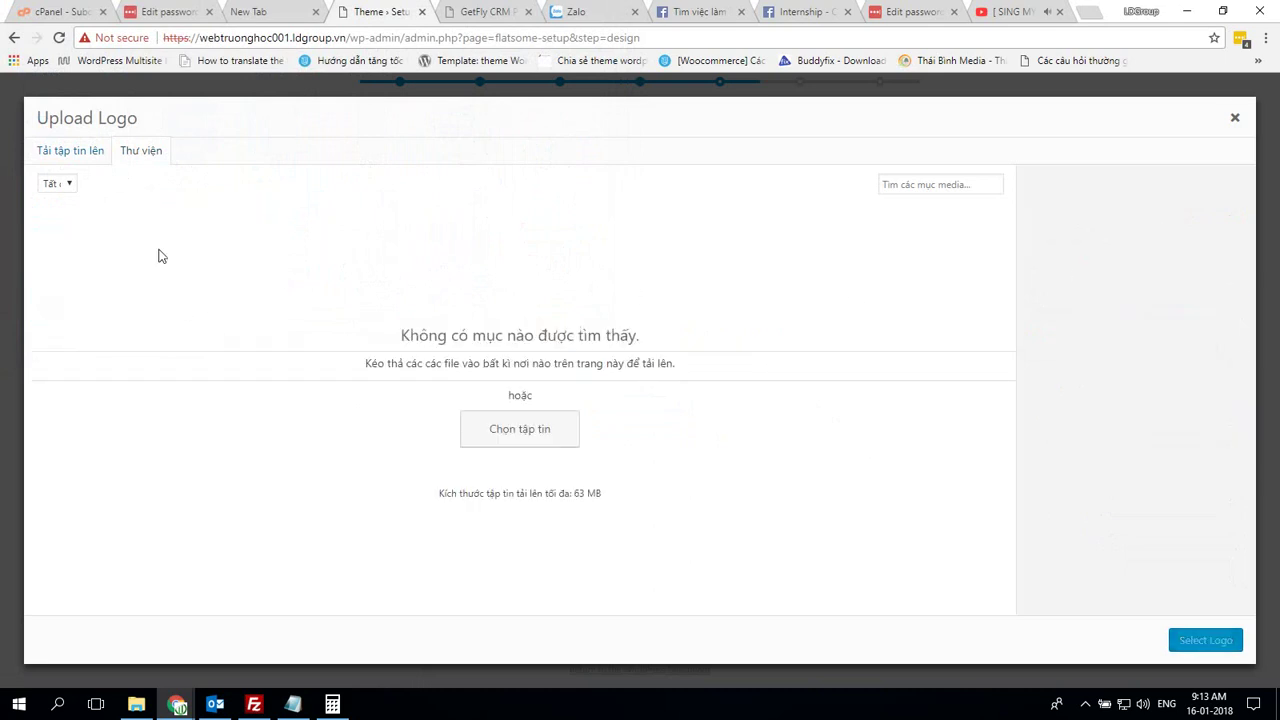
click(557, 432)
click(582, 351)
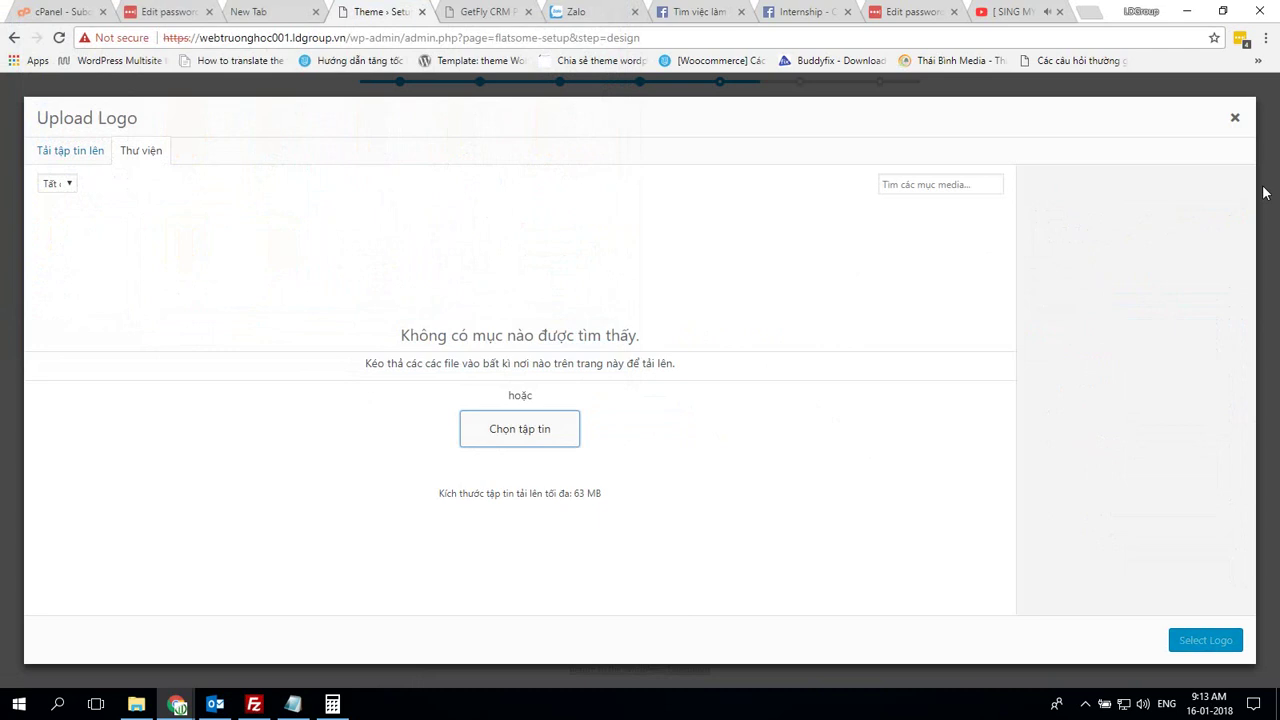
click(1234, 117)
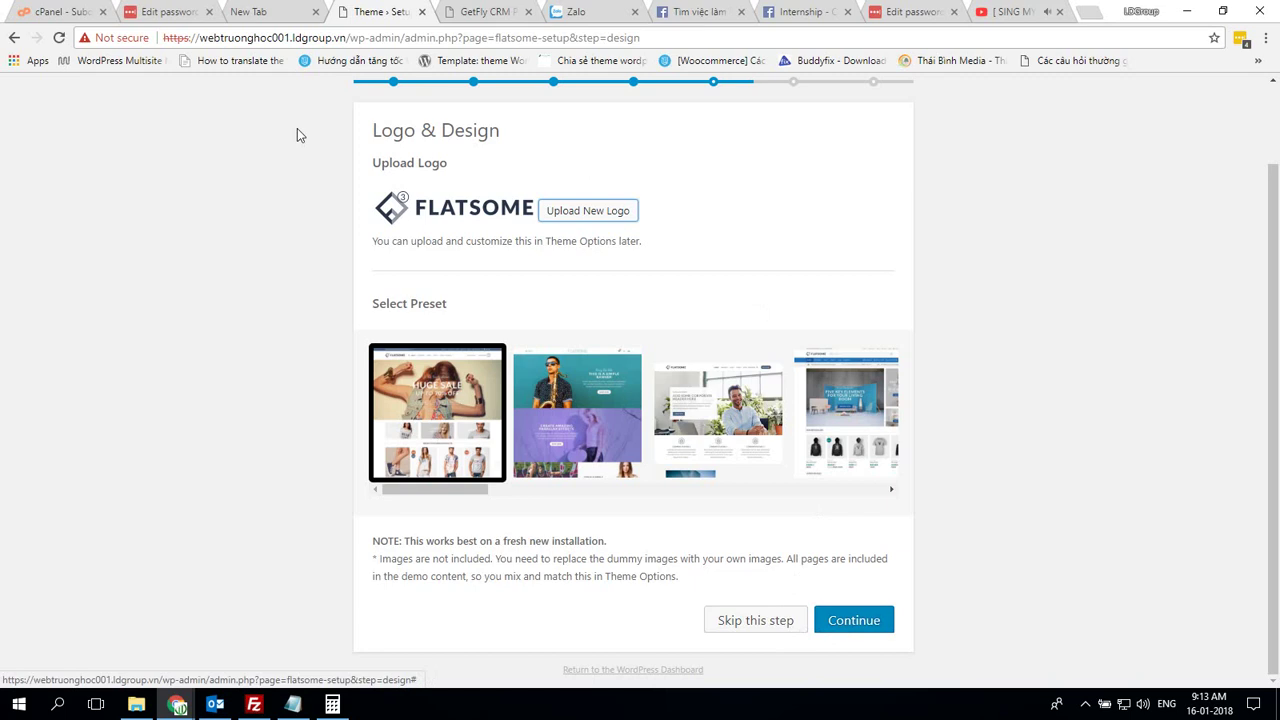
click(864, 620)
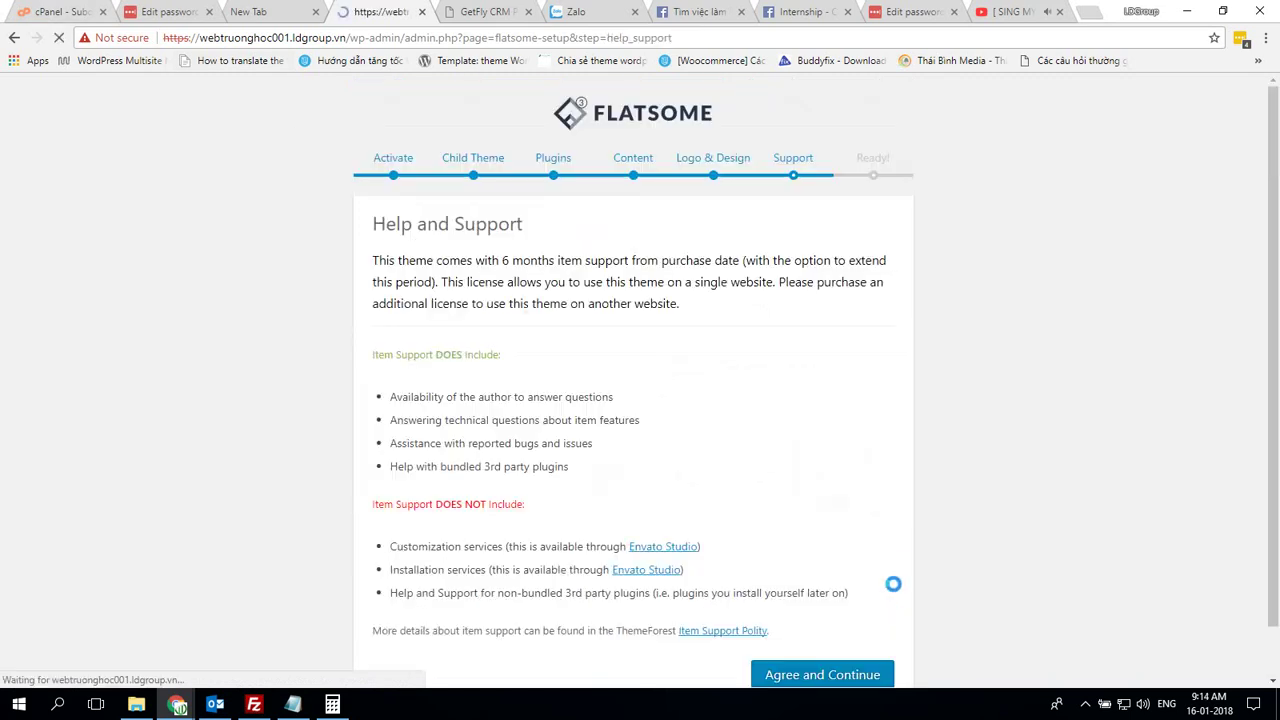
scroll(894, 586, down, 1)
Agree to the support terms to finish the Flatsome setup wizard
click(826, 617)
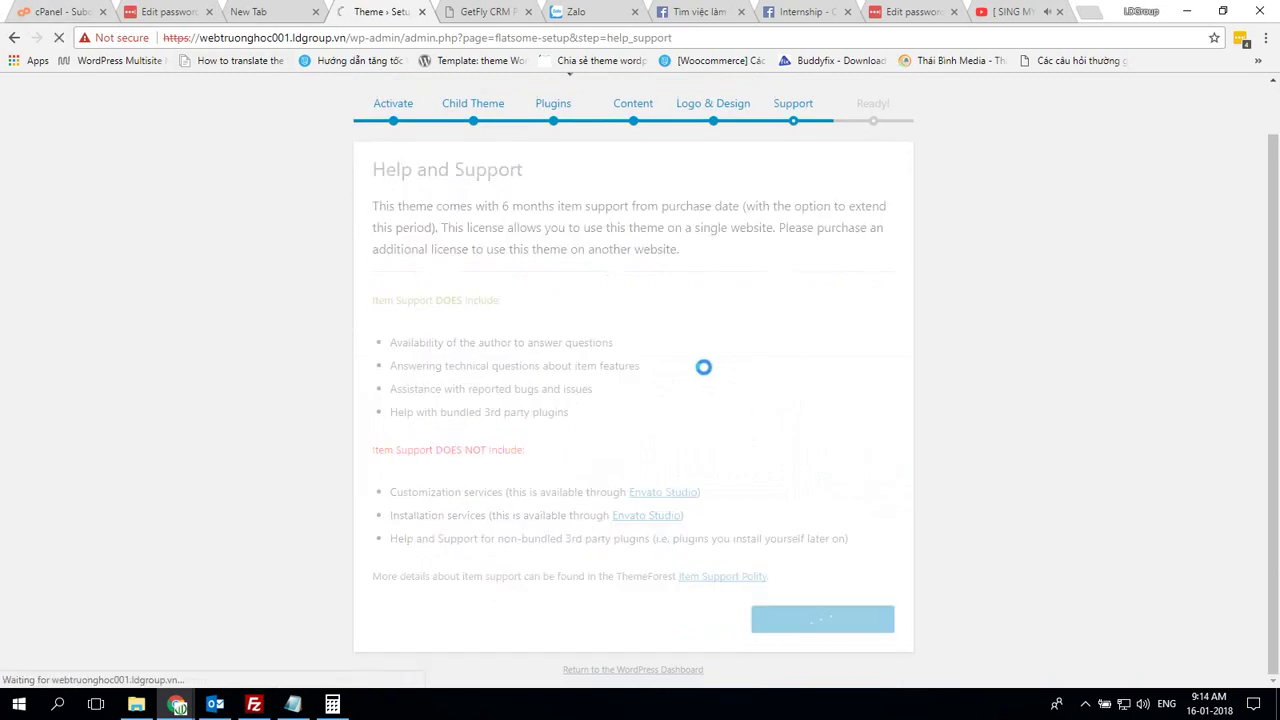
scroll(560, 310, down, 1)
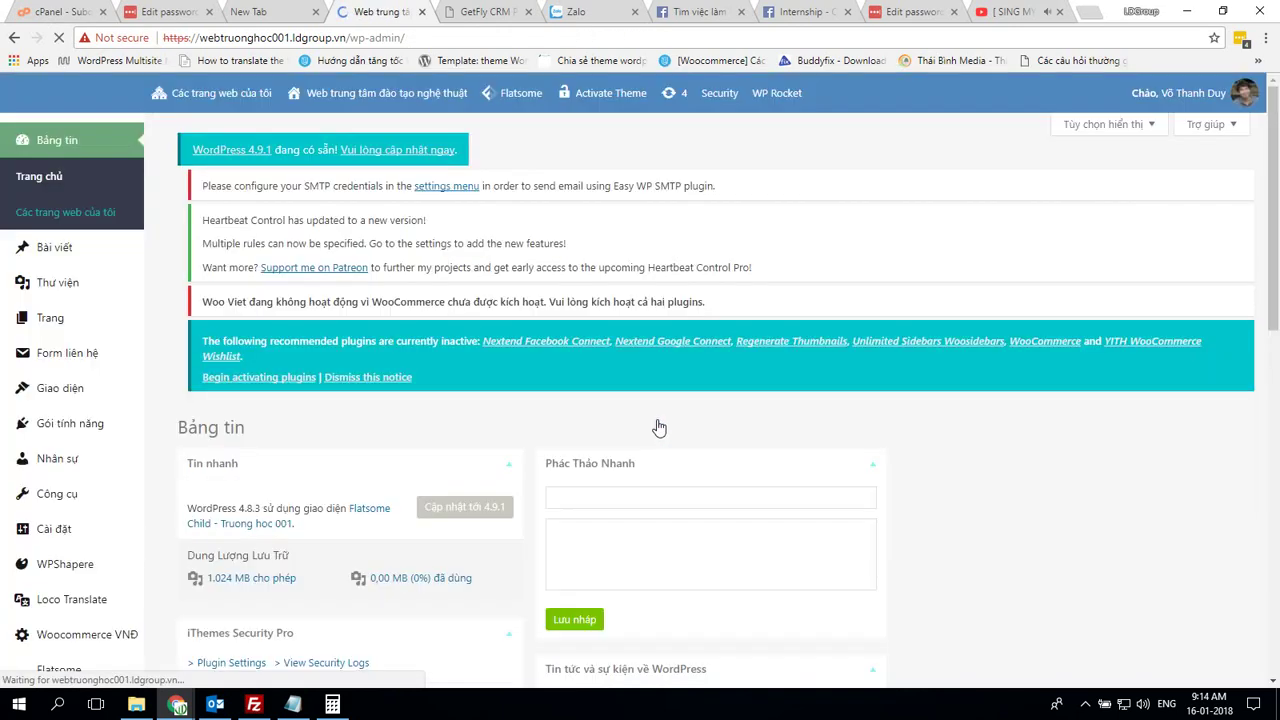
scroll(688, 419, down, 3)
scroll(5, 283, up, 3)
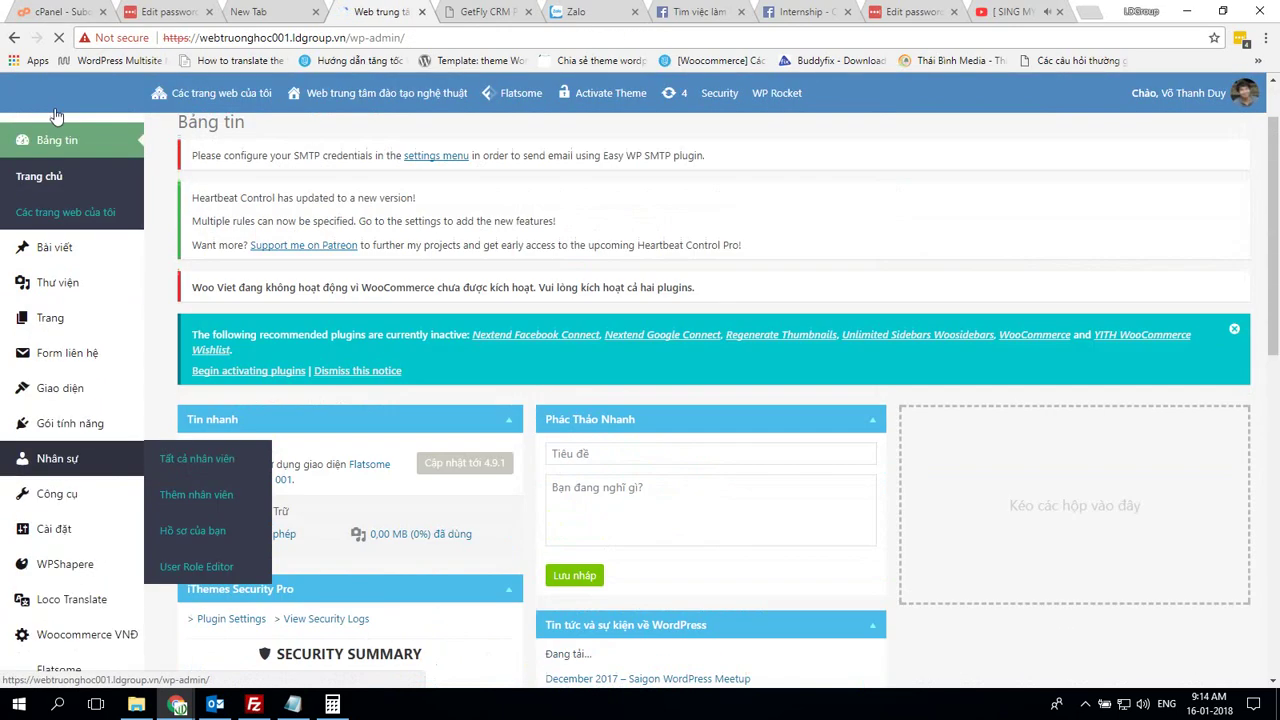
Open Bài viết > Tất cả bài viết, showing the subsite has no posts
mouse_move(80, 388)
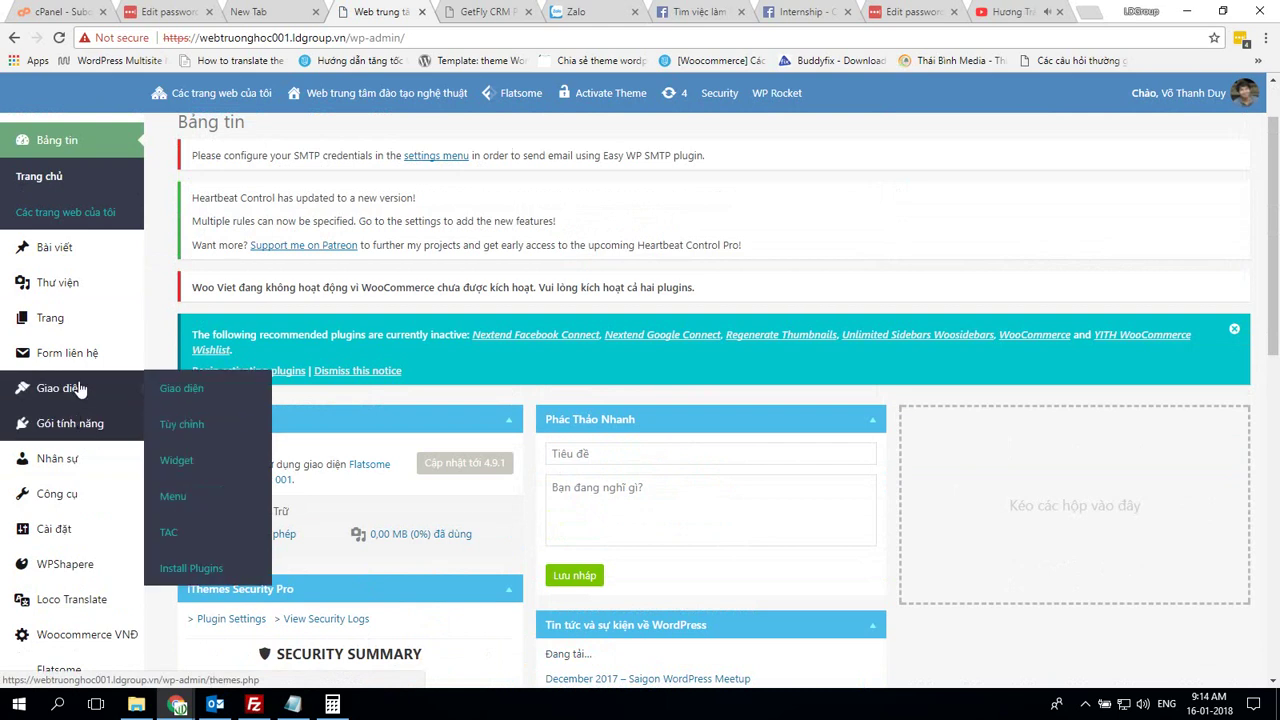
mouse_move(84, 250)
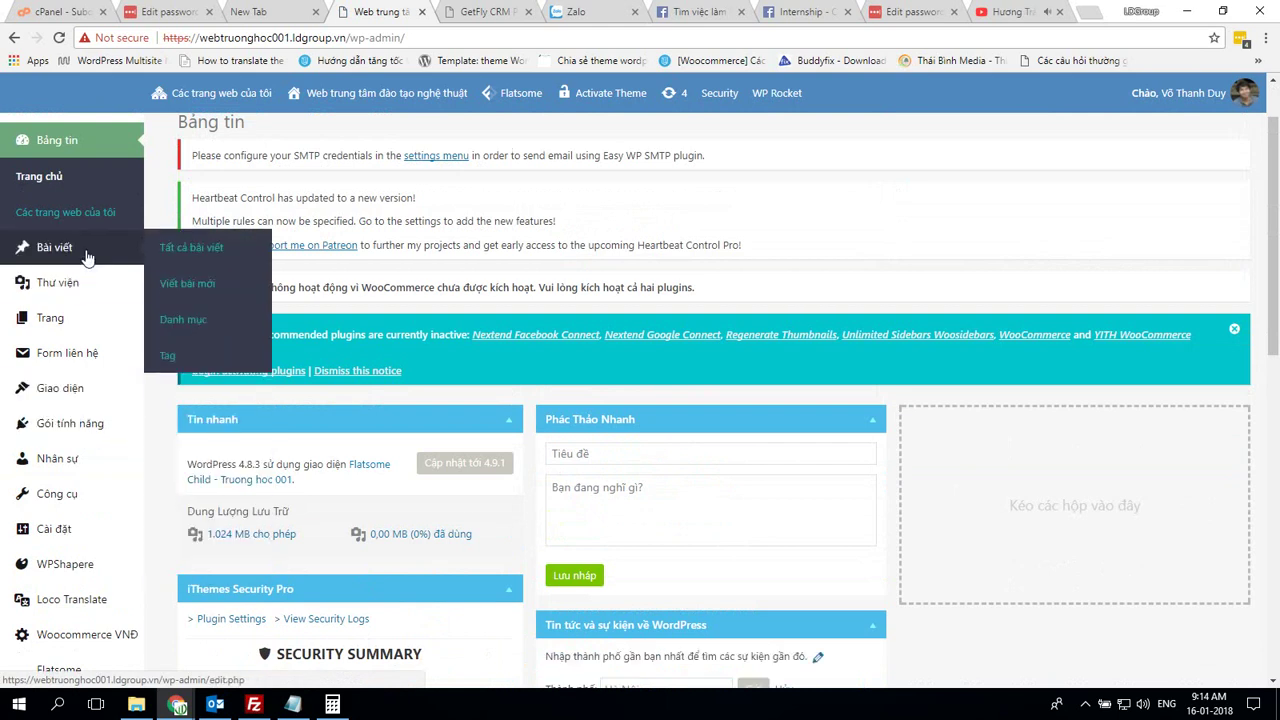
click(184, 248)
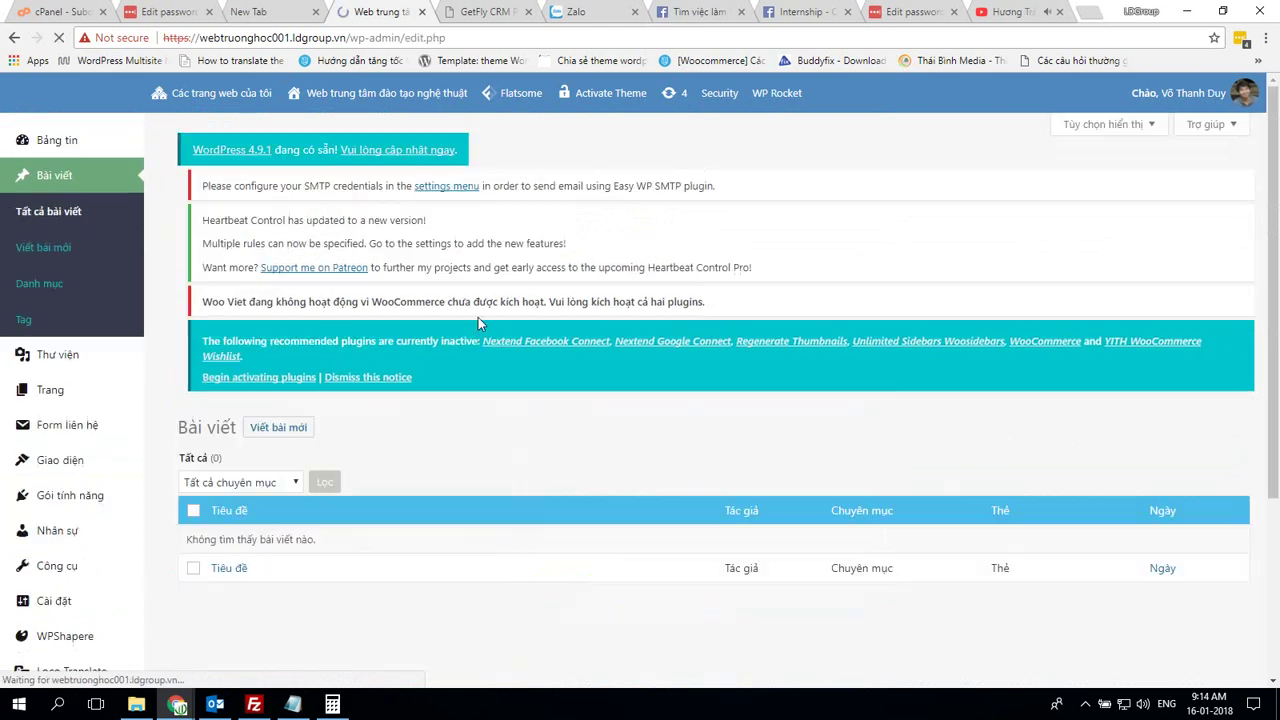
scroll(477, 315, down, 2)
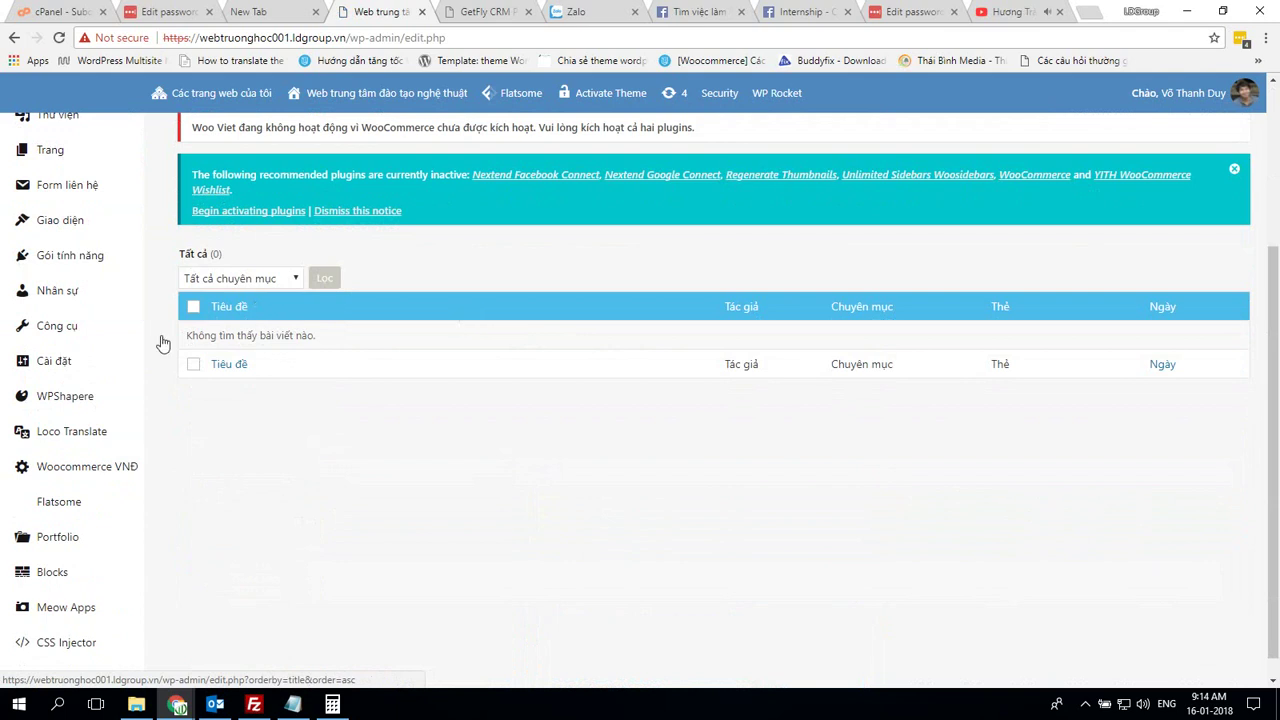
mouse_move(46, 370)
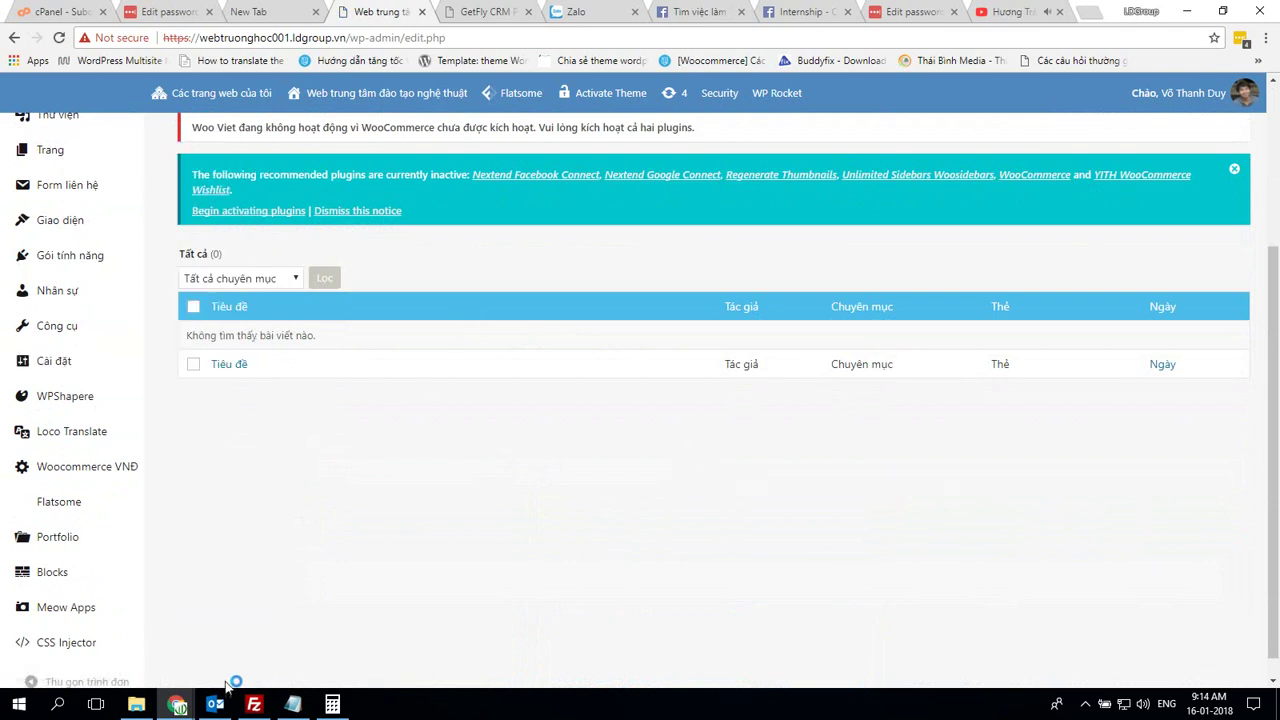
click(285, 637)
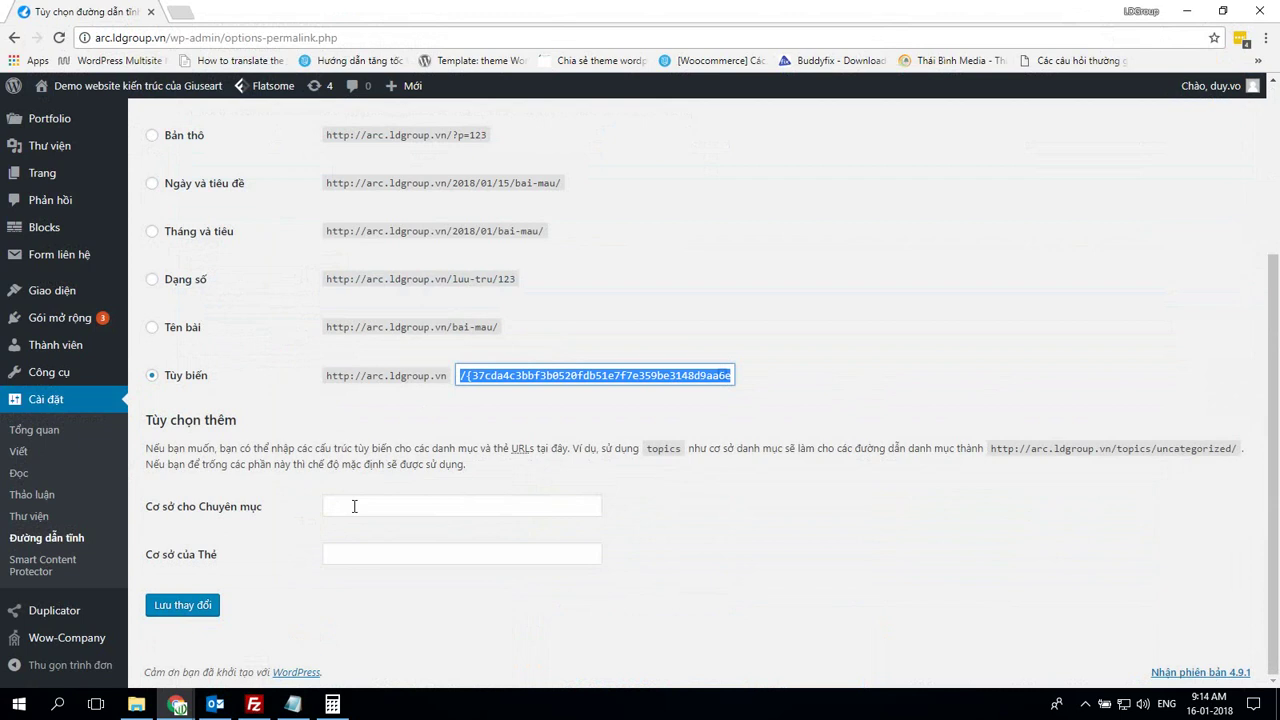
Switch between browser windows, returning to the new subsite's posts page
click(430, 630)
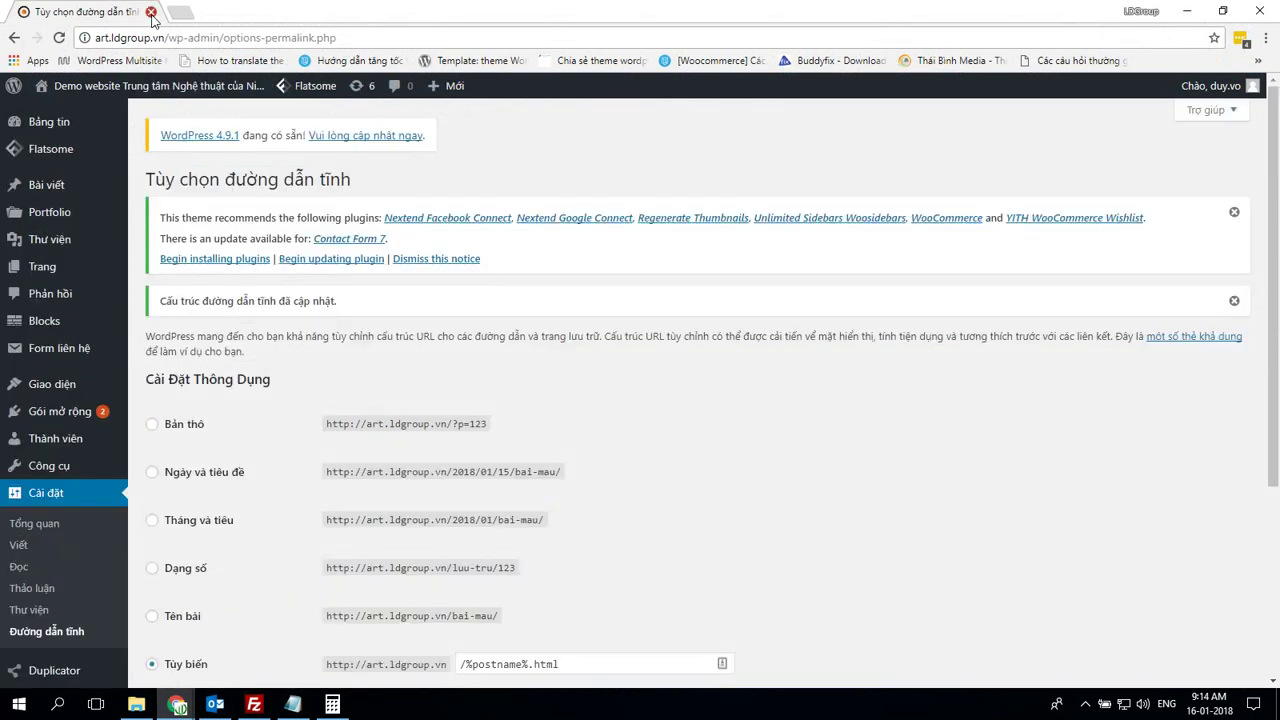
key(alt+Tab)
mouse_move(177, 704)
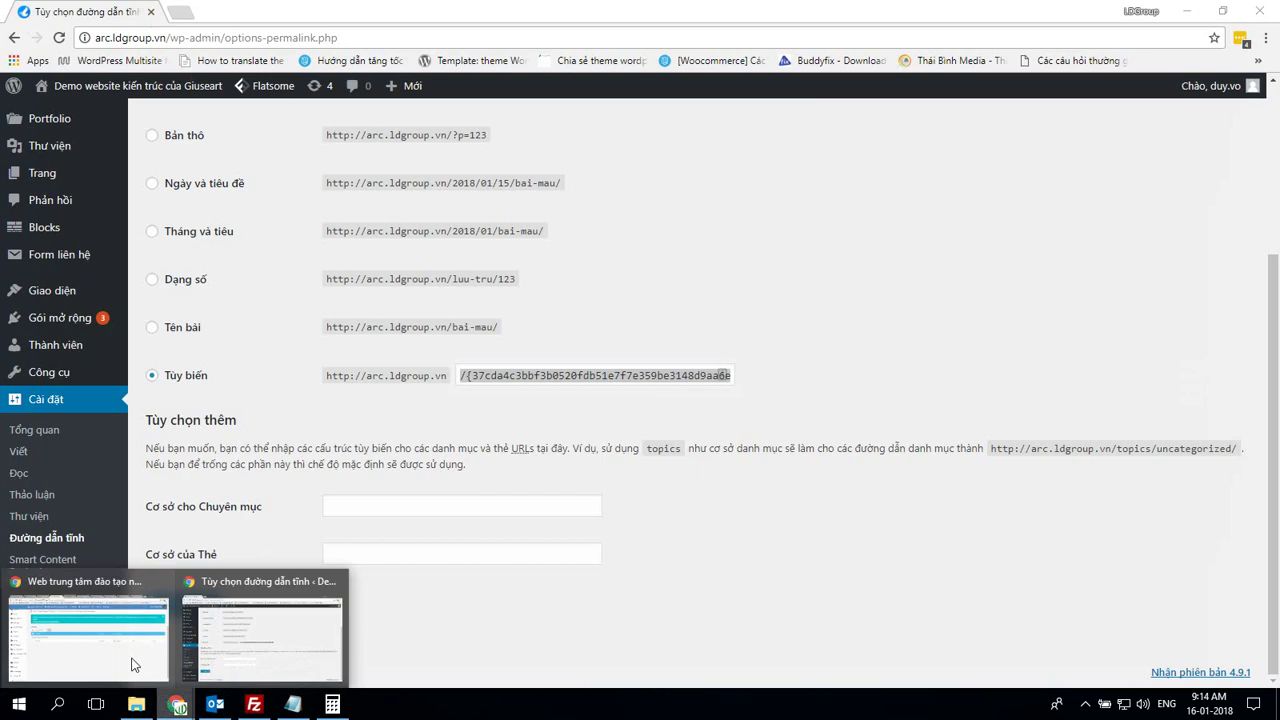
click(160, 590)
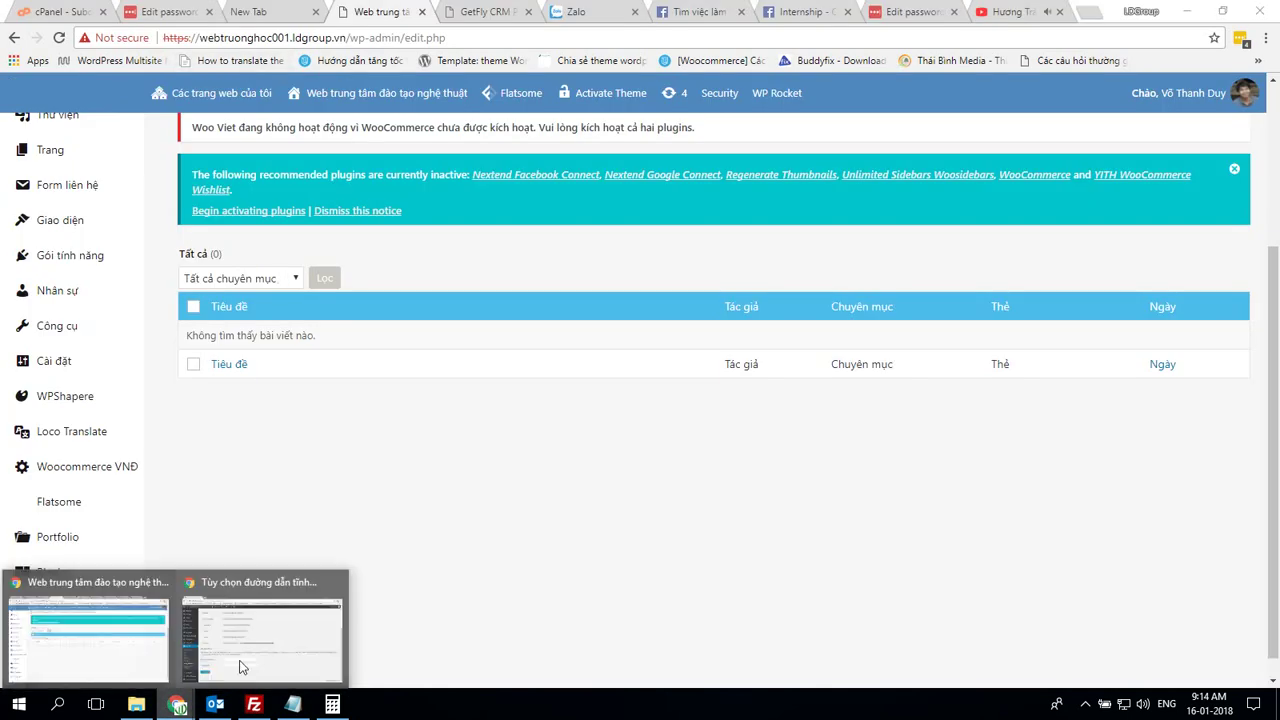
click(246, 655)
Load the art.ldgroup.vn homepage from the address bar
click(227, 40)
text(atr)
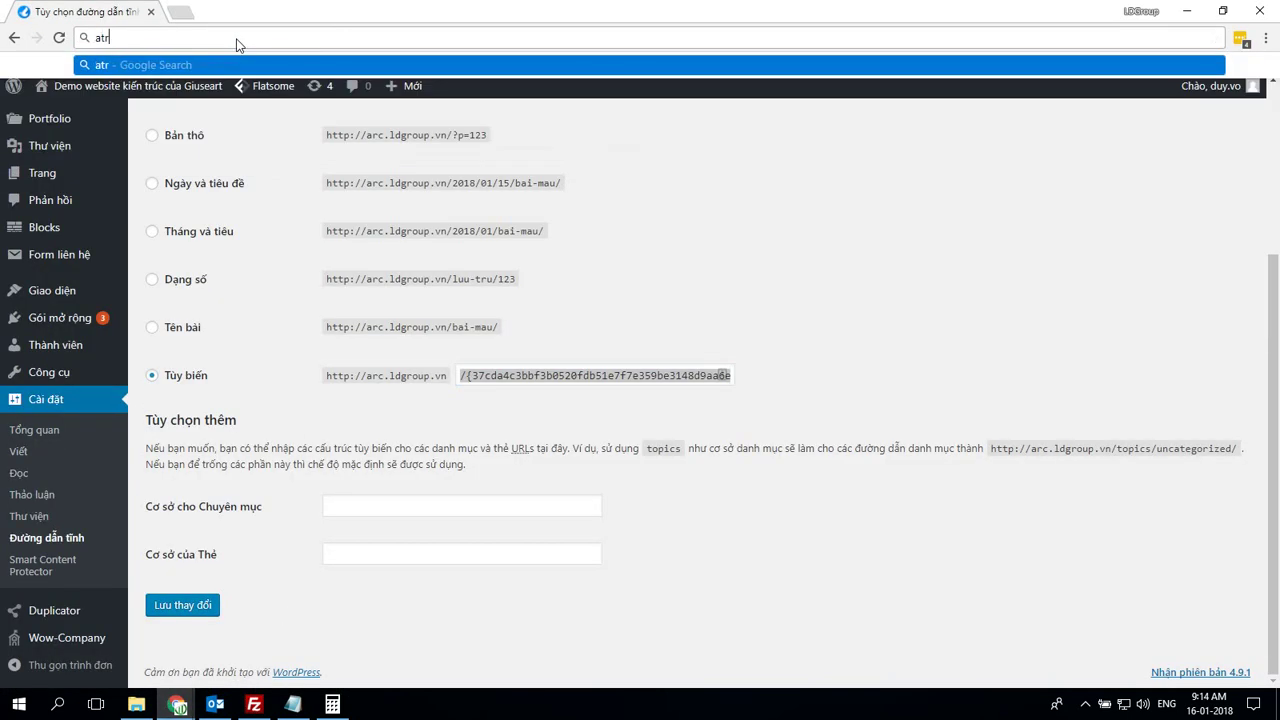
key(BackSpace)
key(BackSpace)
text(rt.ldgroup.vn)
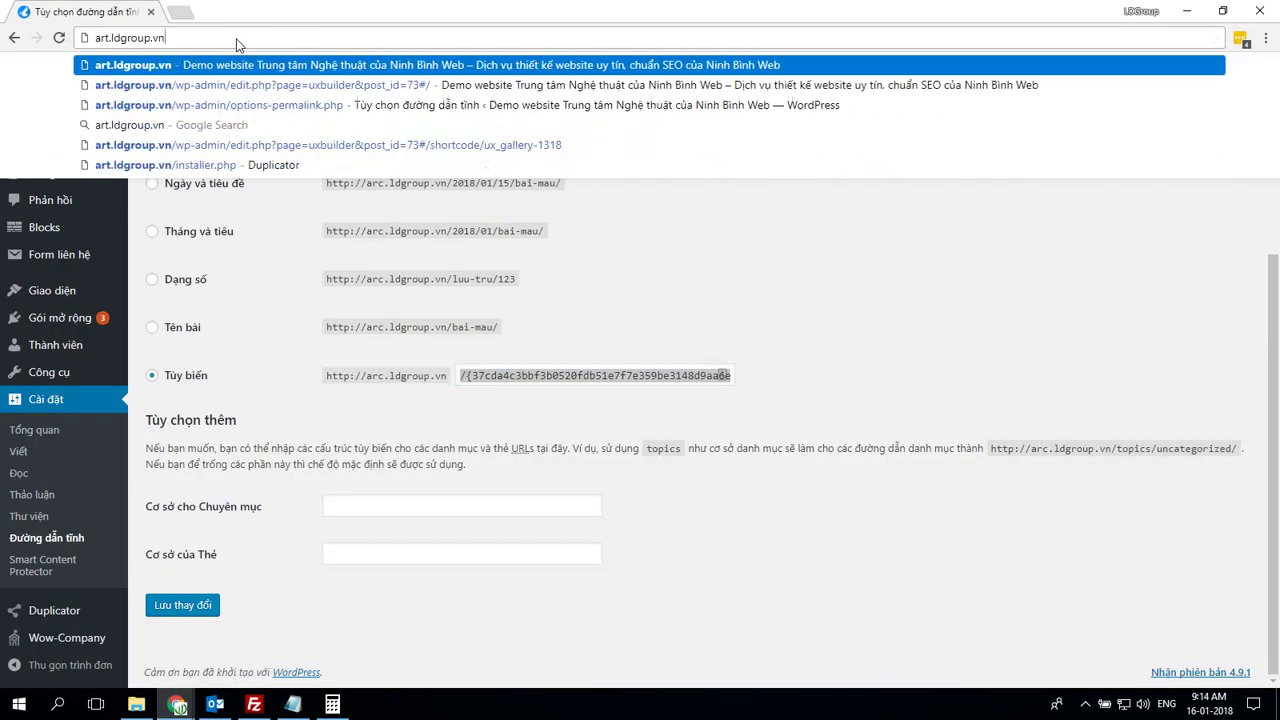
key(Return)
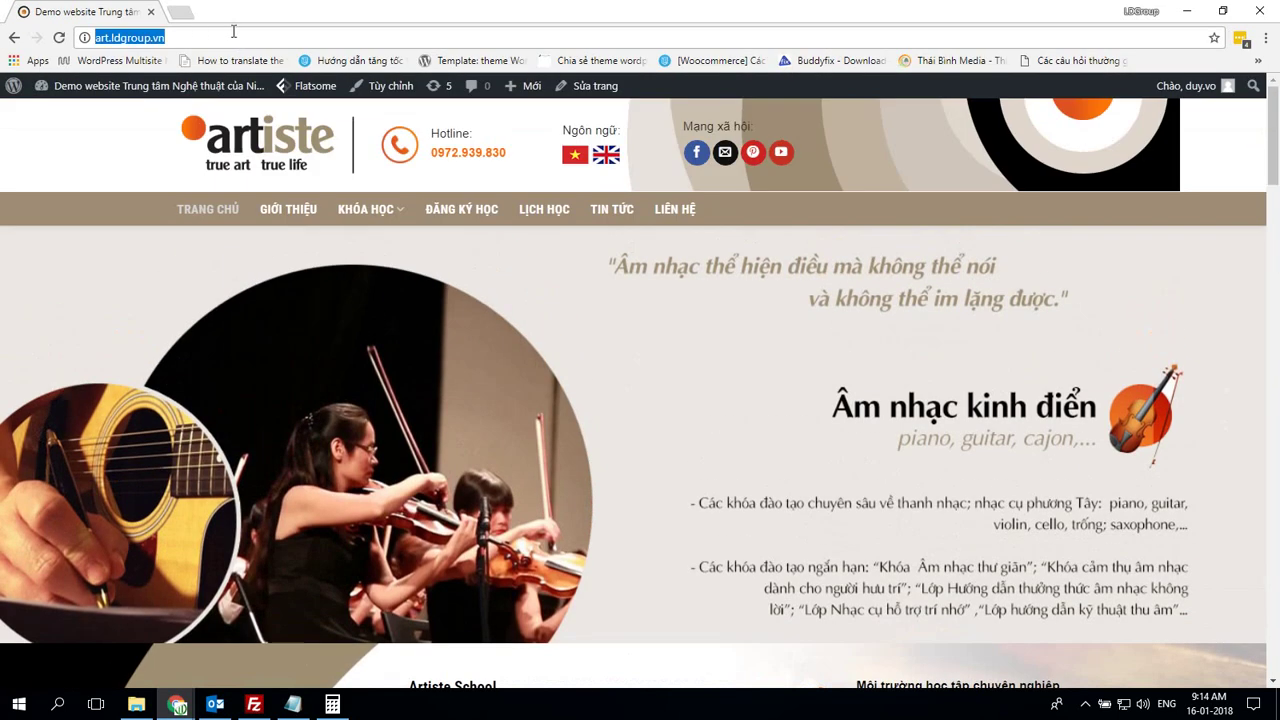
text(/wp)
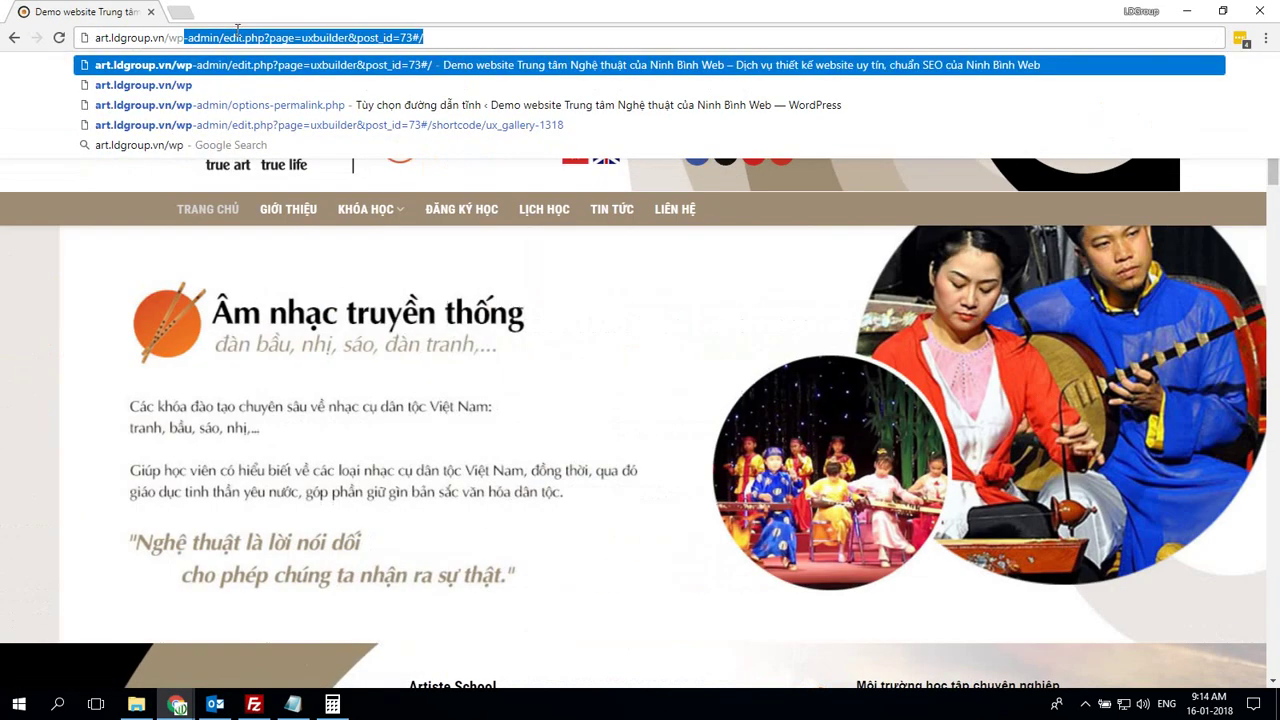
key(Escape)
Open the art.ldgroup.vn dashboard in a new tab and move it first
mouse_move(150, 85)
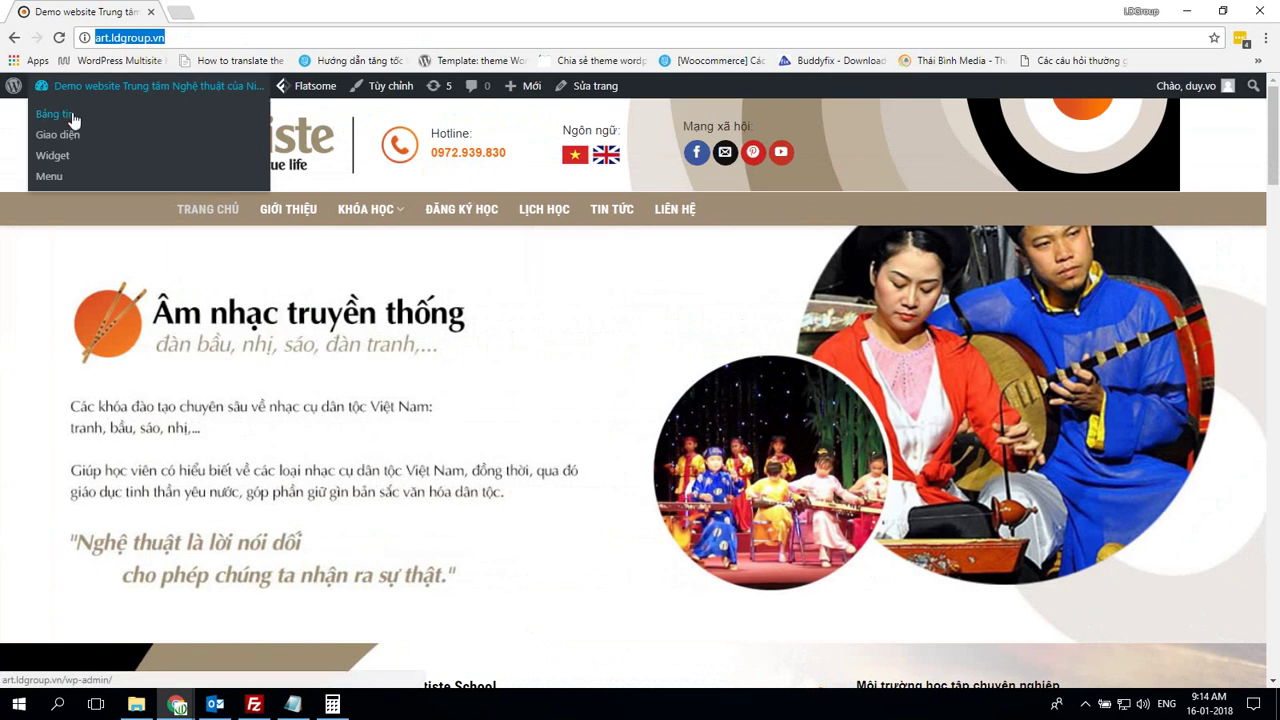
right_click(82, 126)
click(82, 126)
drag(240, 11, 143, 11)
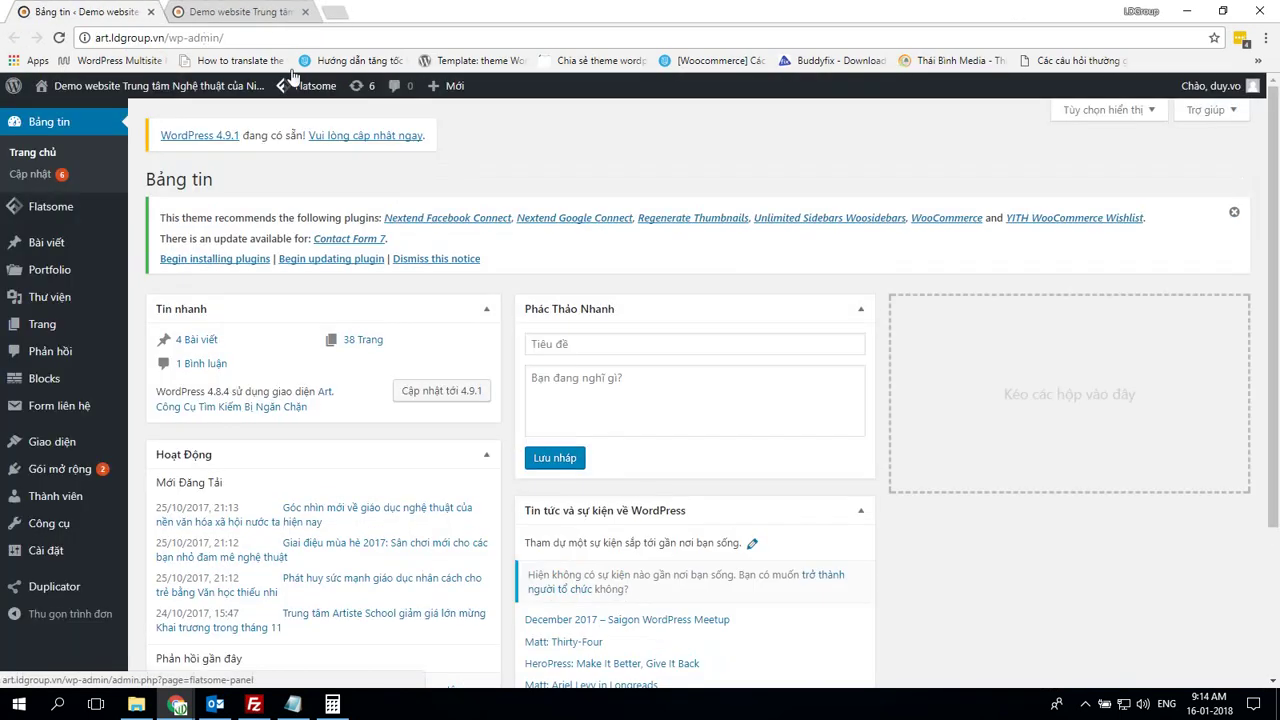
mouse_move(43, 212)
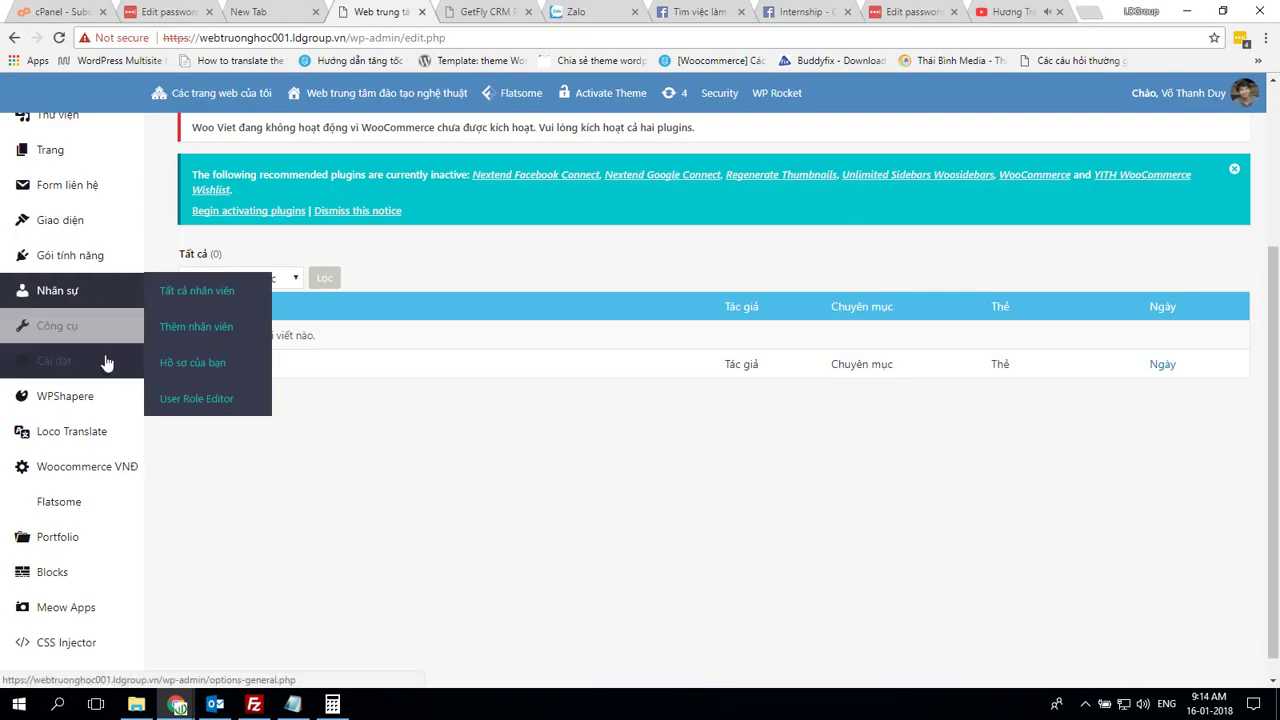
Open the other site's front page in a new tab
mouse_move(106, 372)
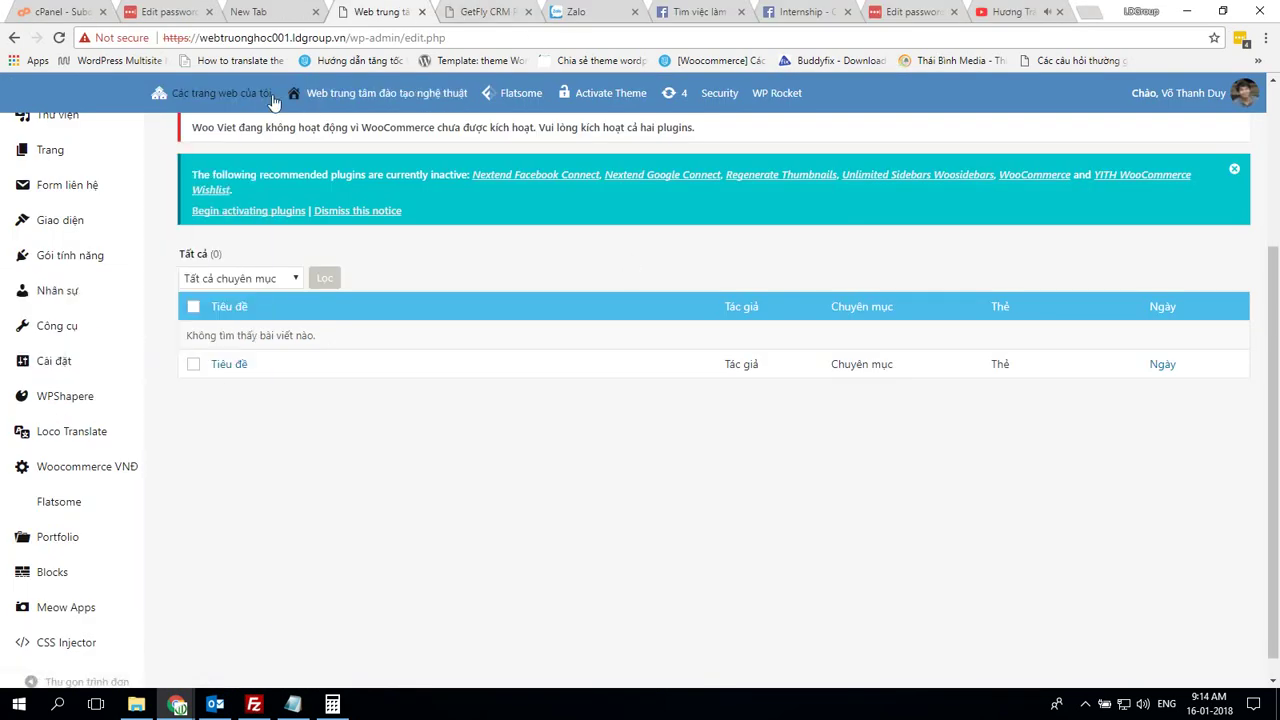
mouse_move(330, 92)
right_click(312, 128)
click(345, 137)
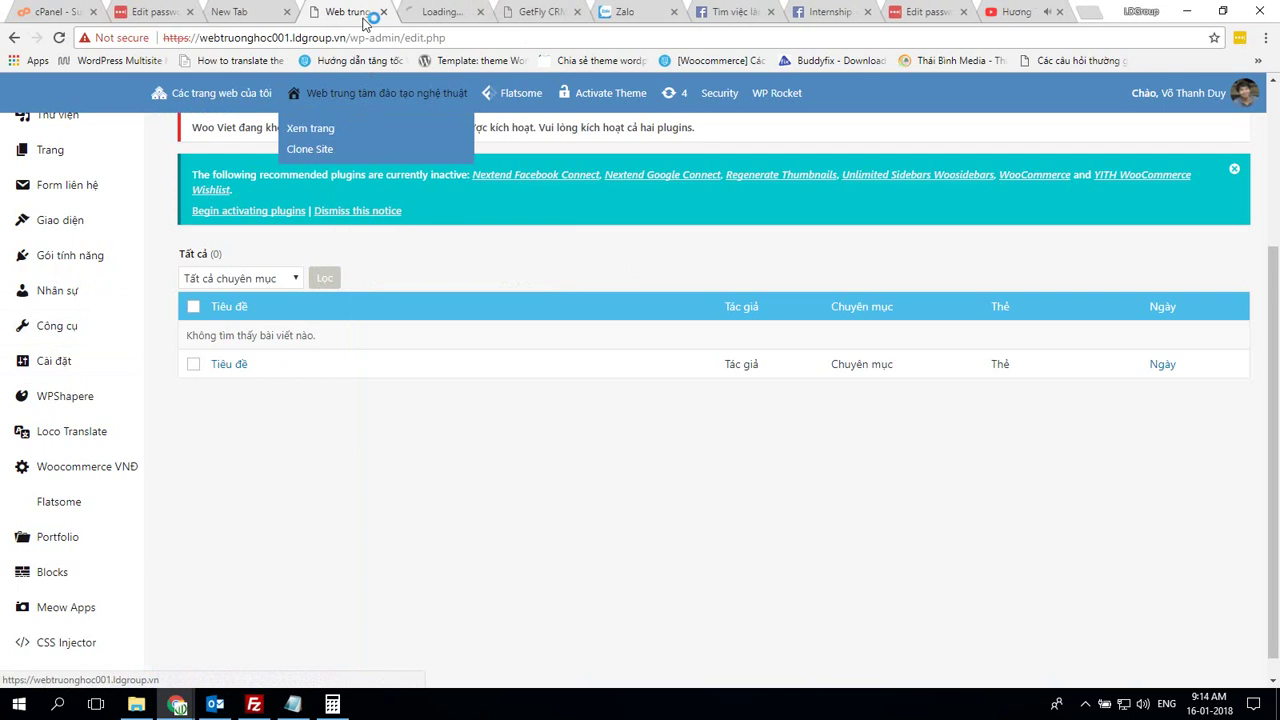
mouse_move(109, 494)
scroll(106, 515, down, 1)
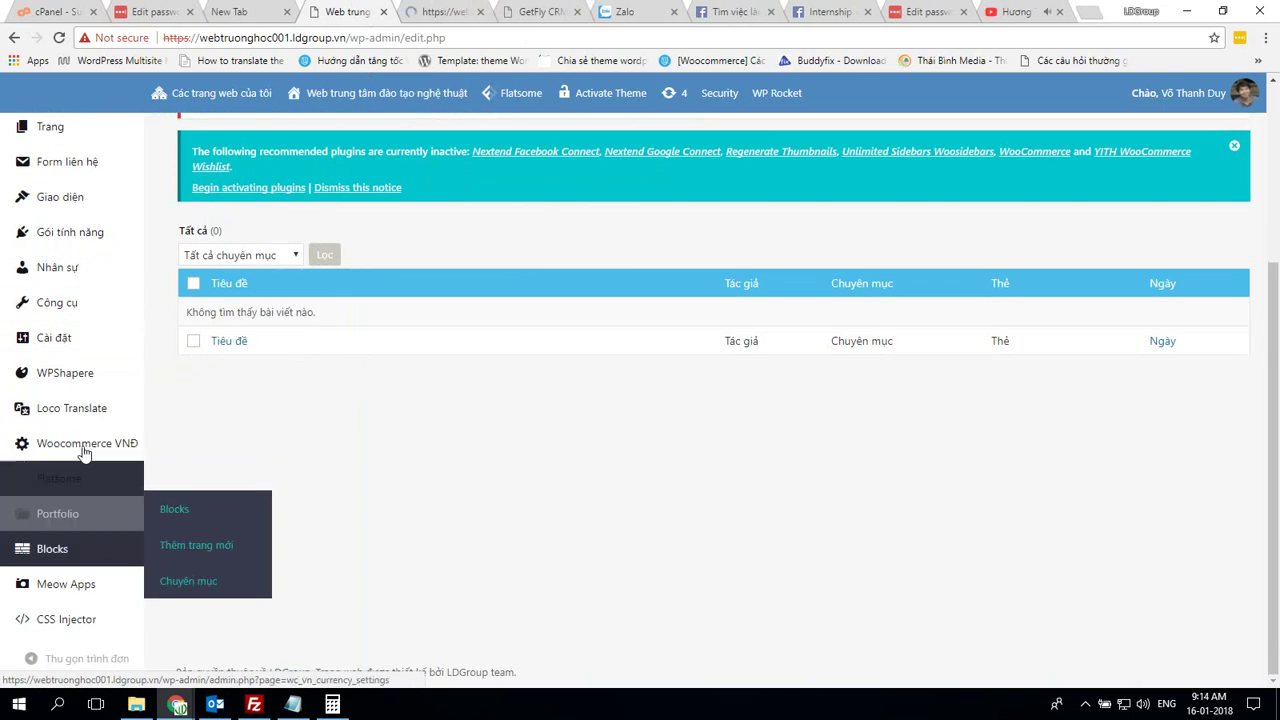
mouse_move(72, 337)
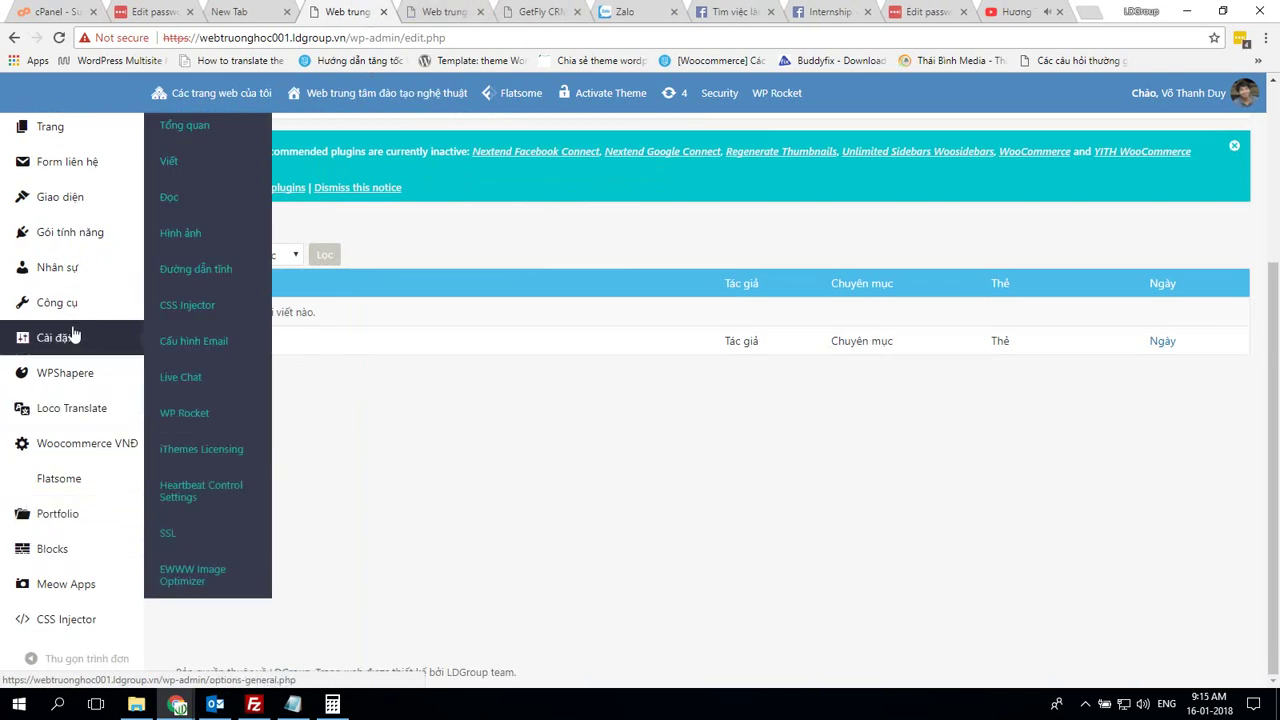
scroll(72, 337, up, 3)
scroll(60, 330, down, 3)
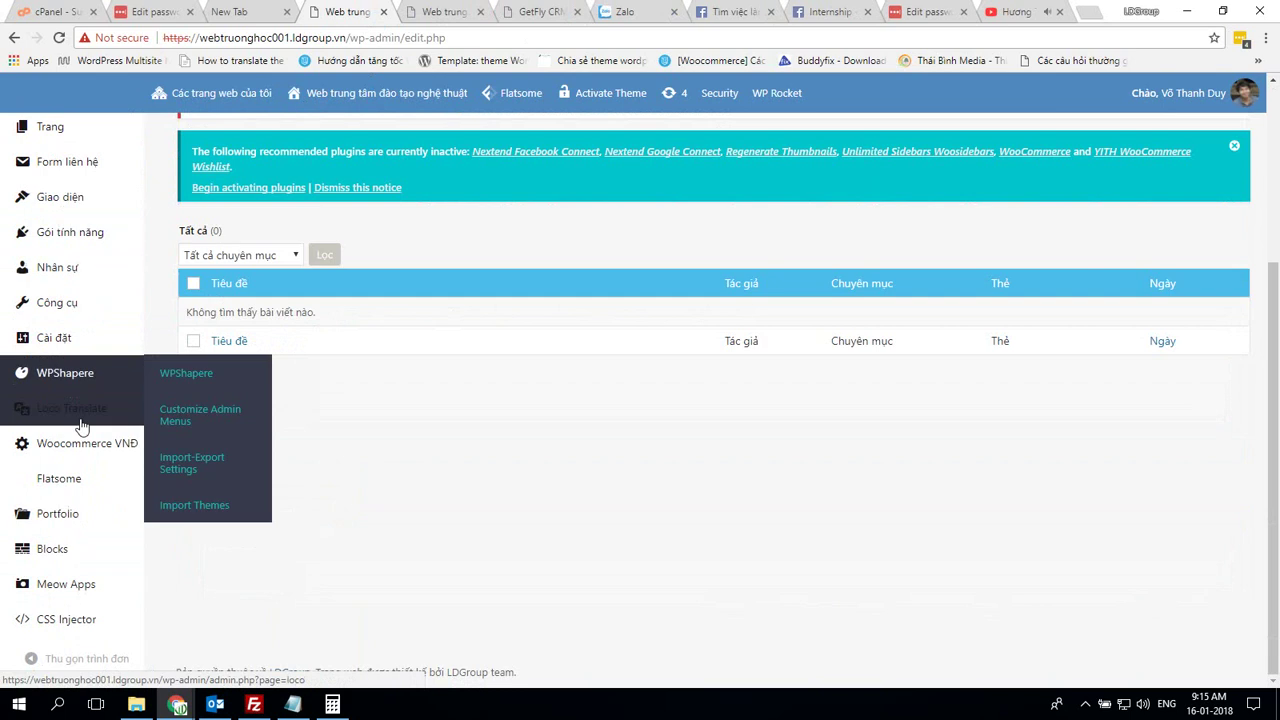
Review Flatsome Advanced Custom CSS, Site Loader, Site Search and UX Builder settings on both sites
click(206, 543)
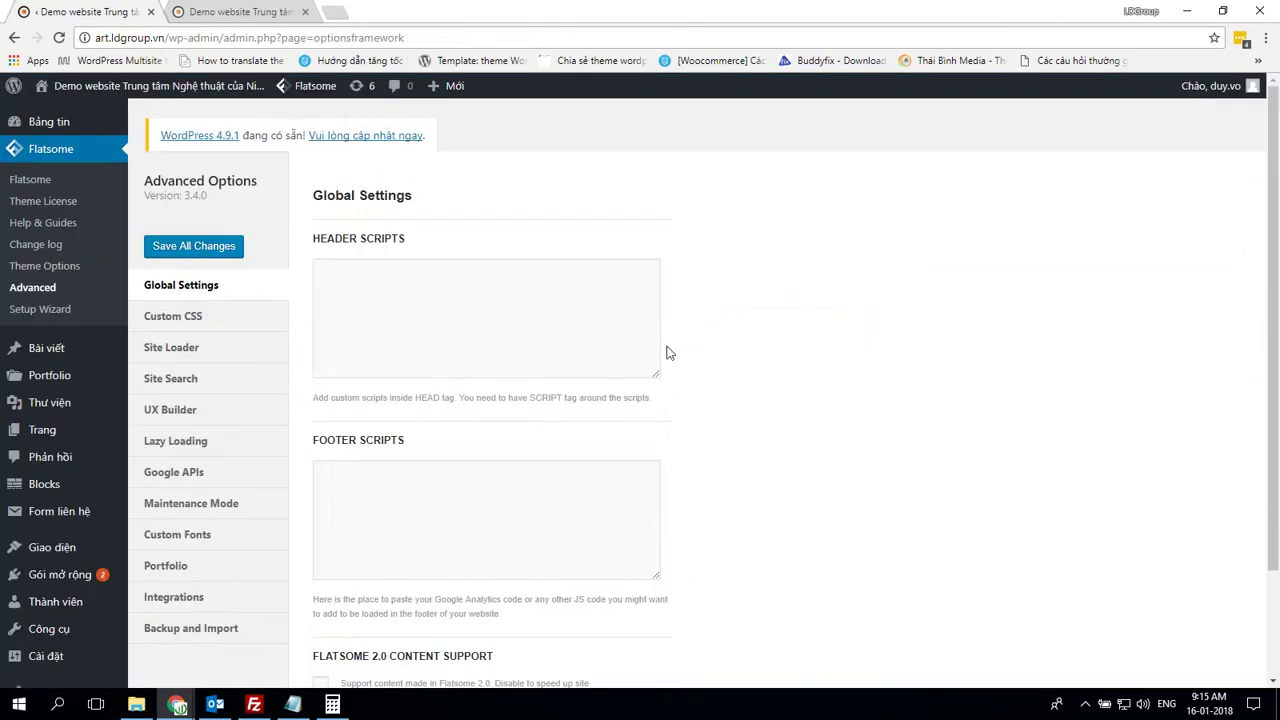
scroll(669, 353, down, 3)
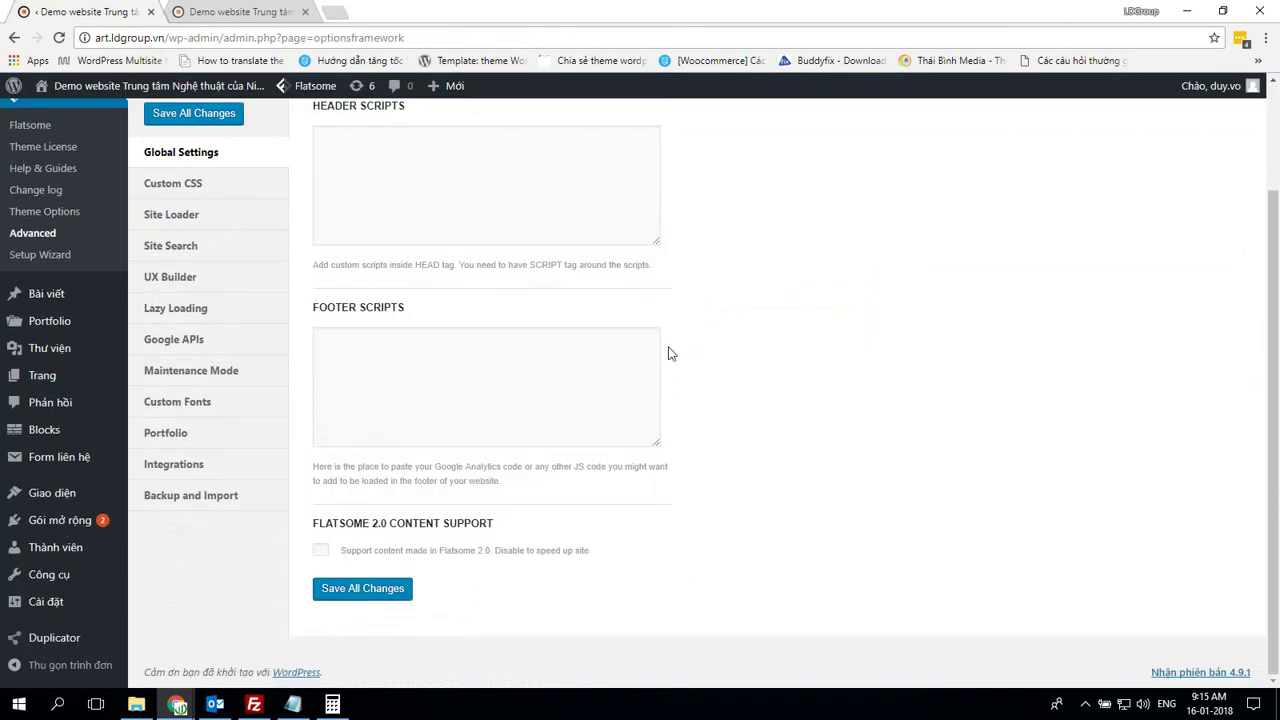
scroll(671, 354, up, 3)
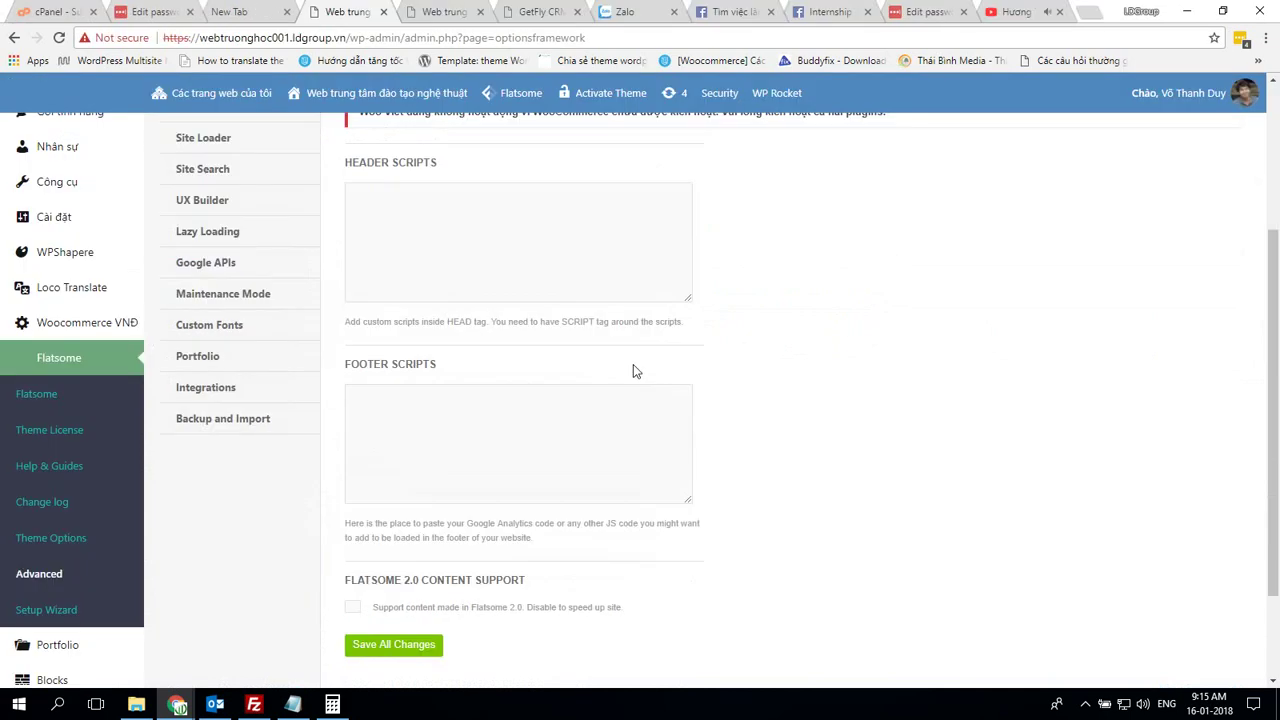
scroll(634, 369, down, 3)
scroll(302, 354, up, 4)
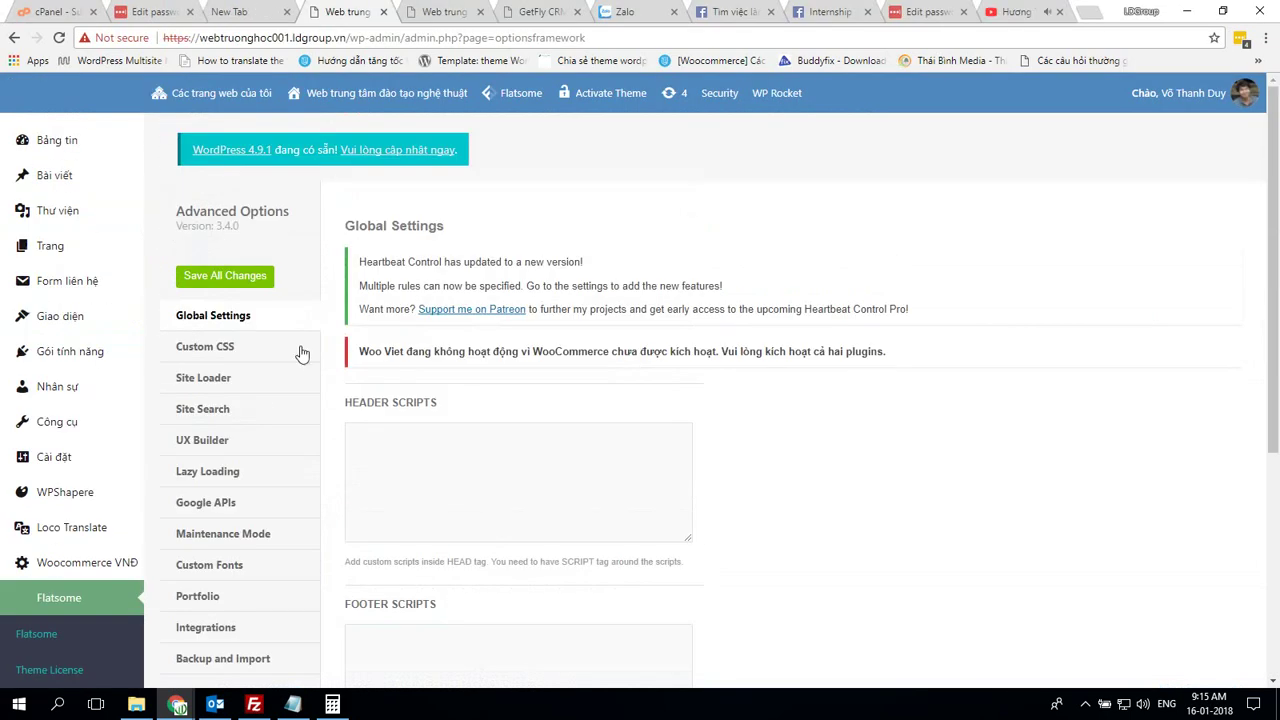
click(205, 346)
scroll(634, 446, down, 5)
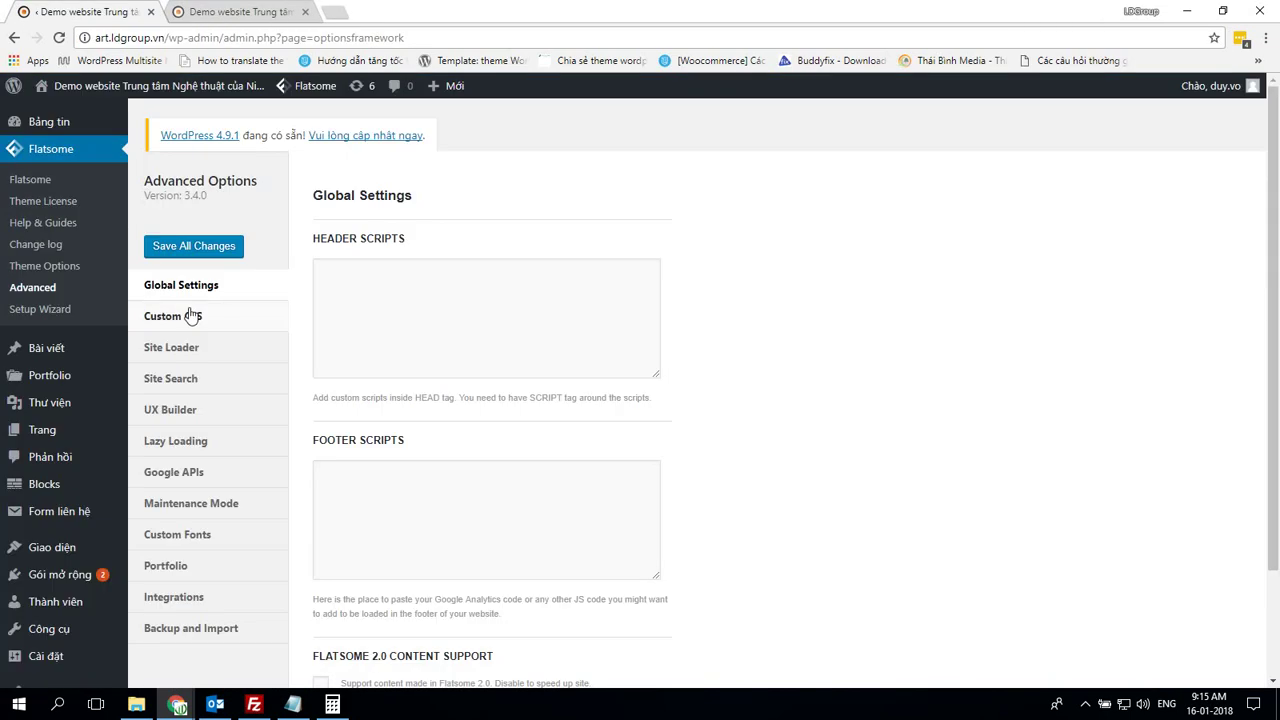
click(165, 315)
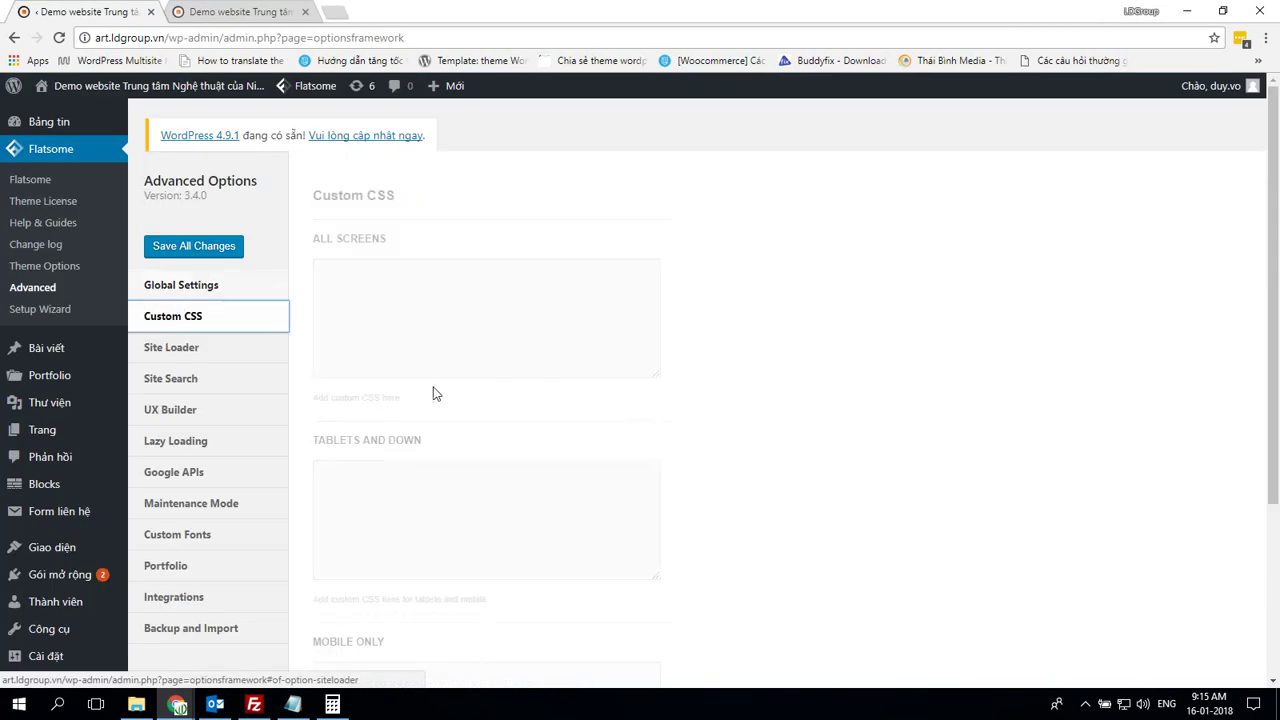
scroll(560, 420, down, 3)
scroll(655, 432, up, 4)
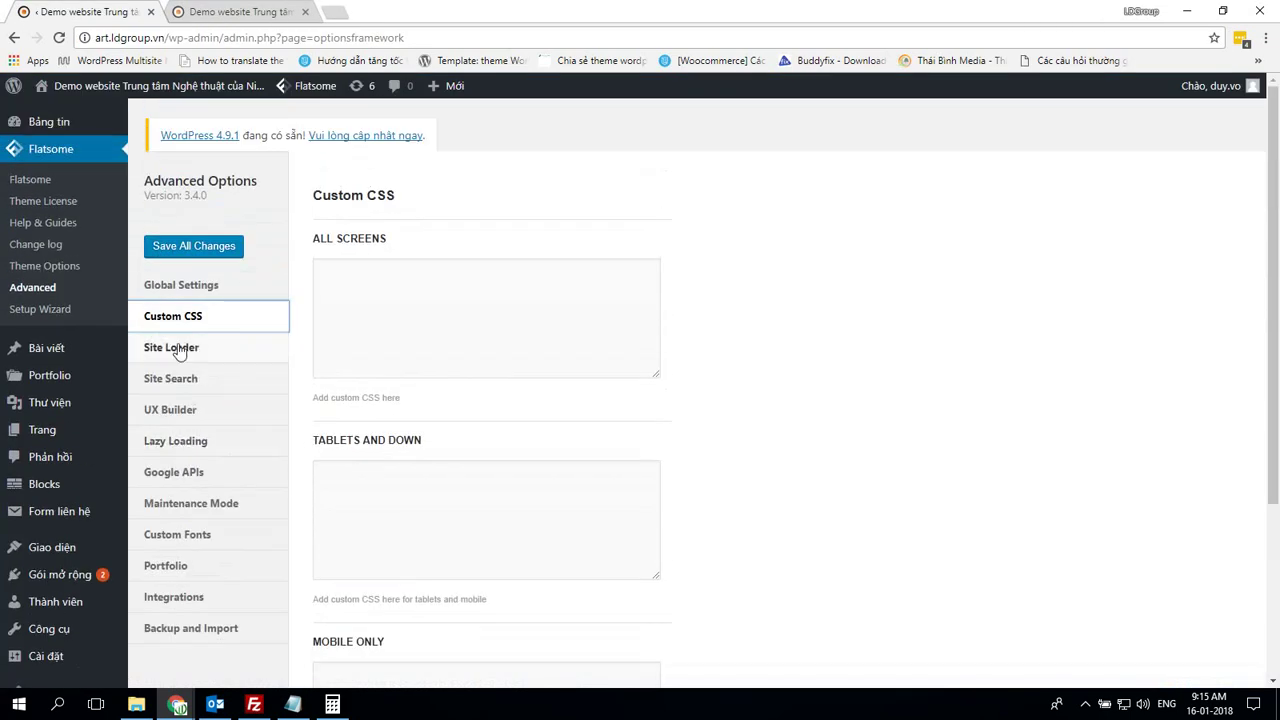
click(178, 348)
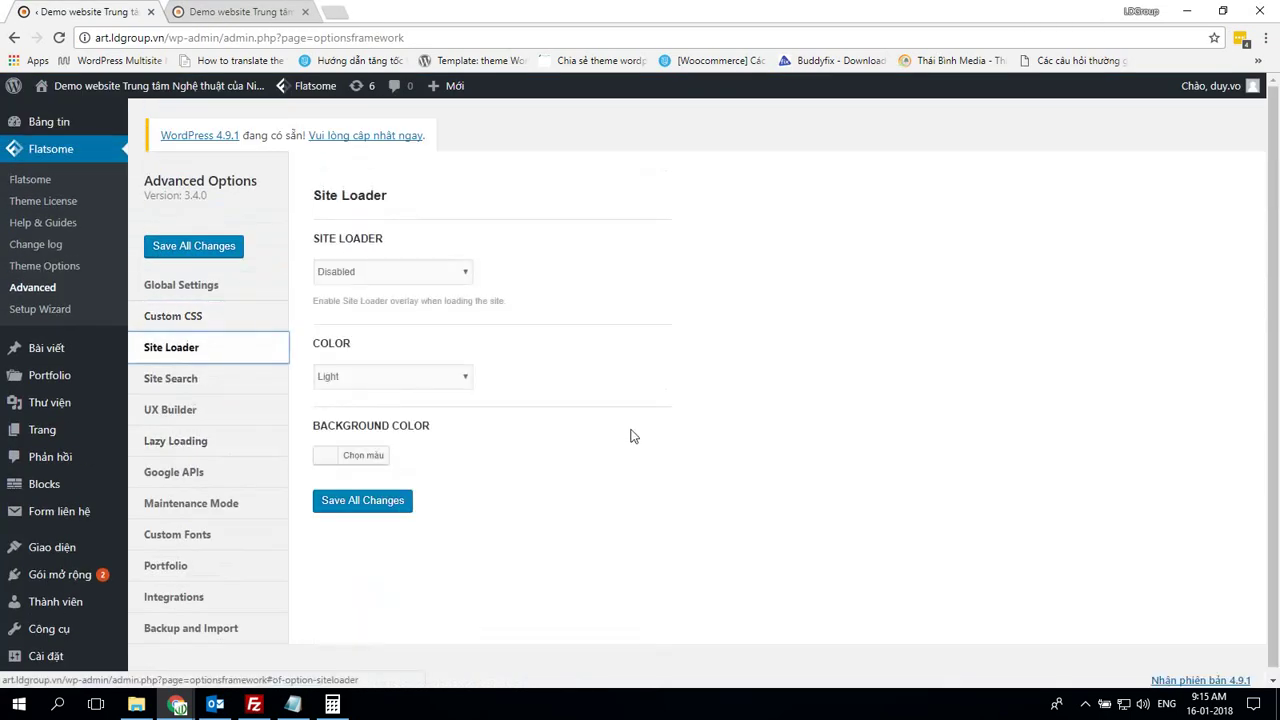
click(217, 389)
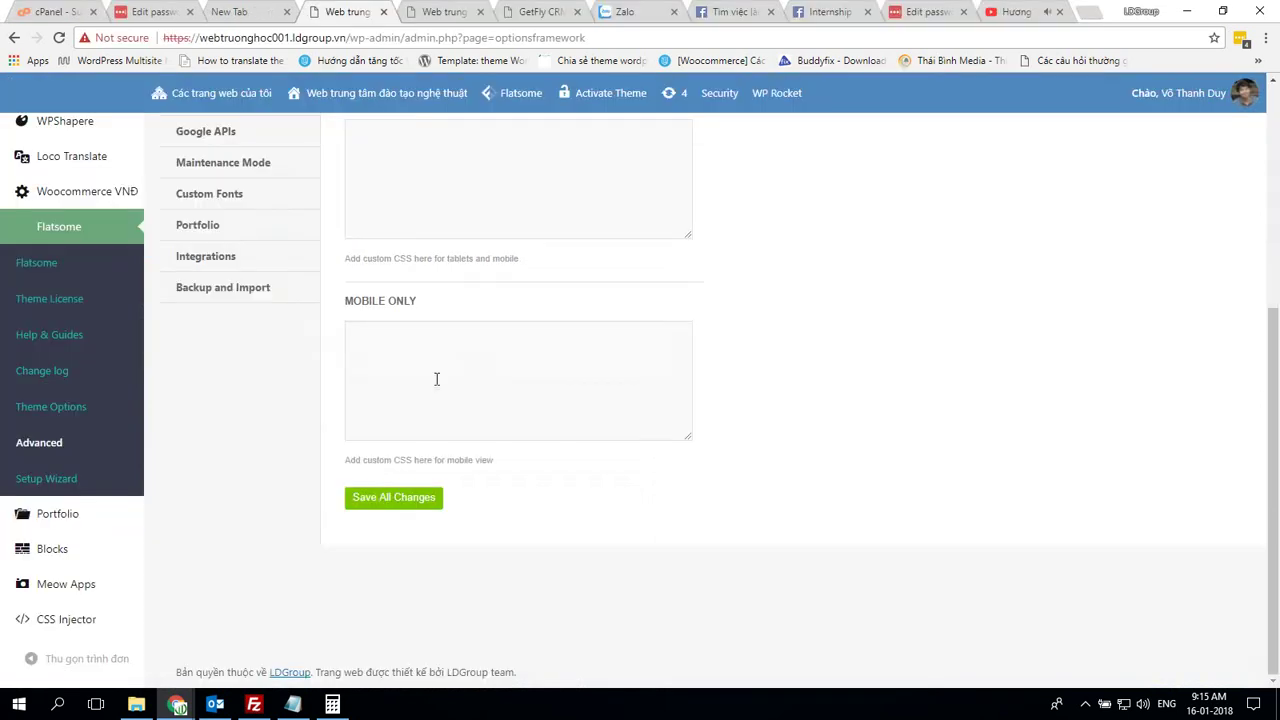
scroll(286, 317, up, 3)
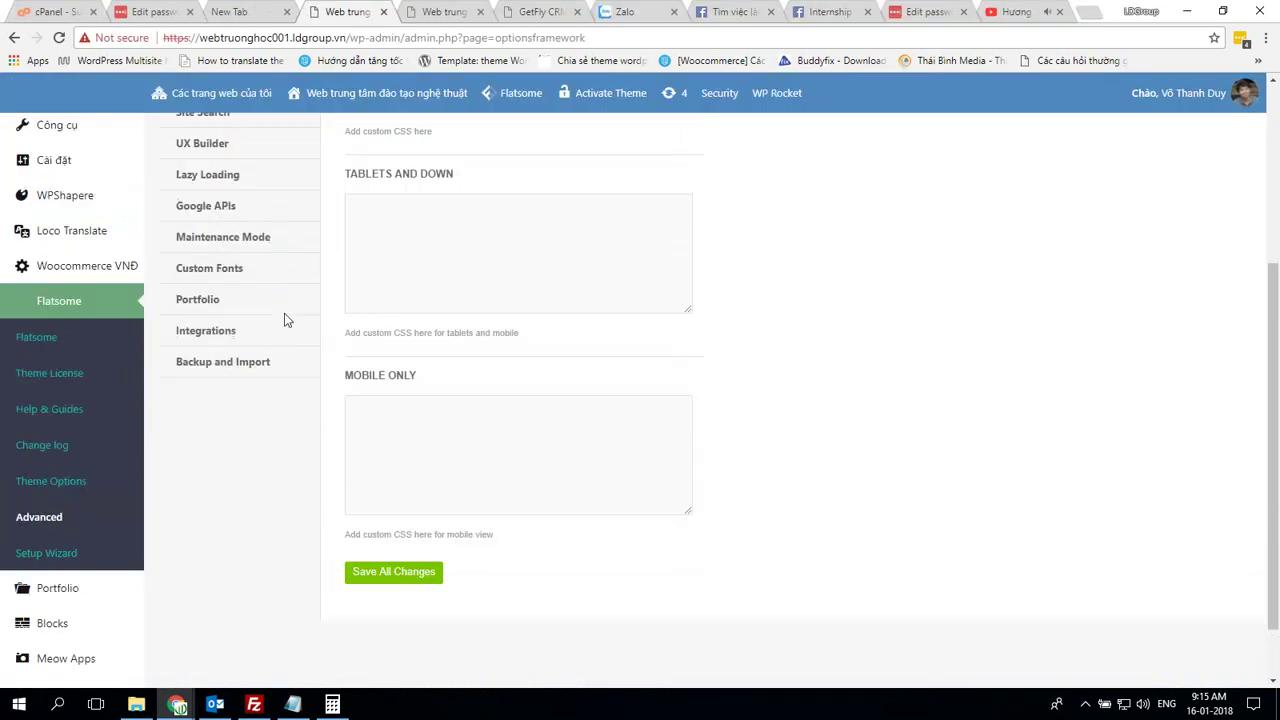
click(236, 368)
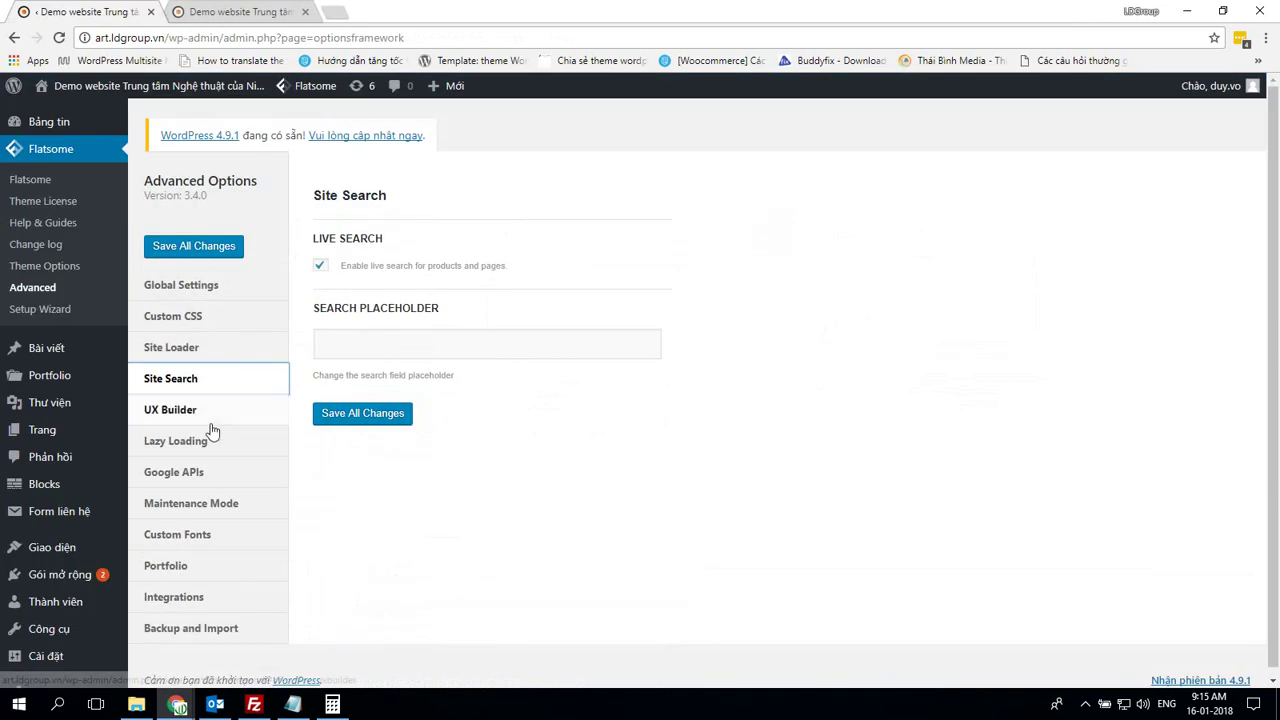
click(210, 412)
Compare Lazy Loading, Google APIs, Maintenance Mode, Custom Fonts and Portfolio settings between the two sites
key(alt+Tab)
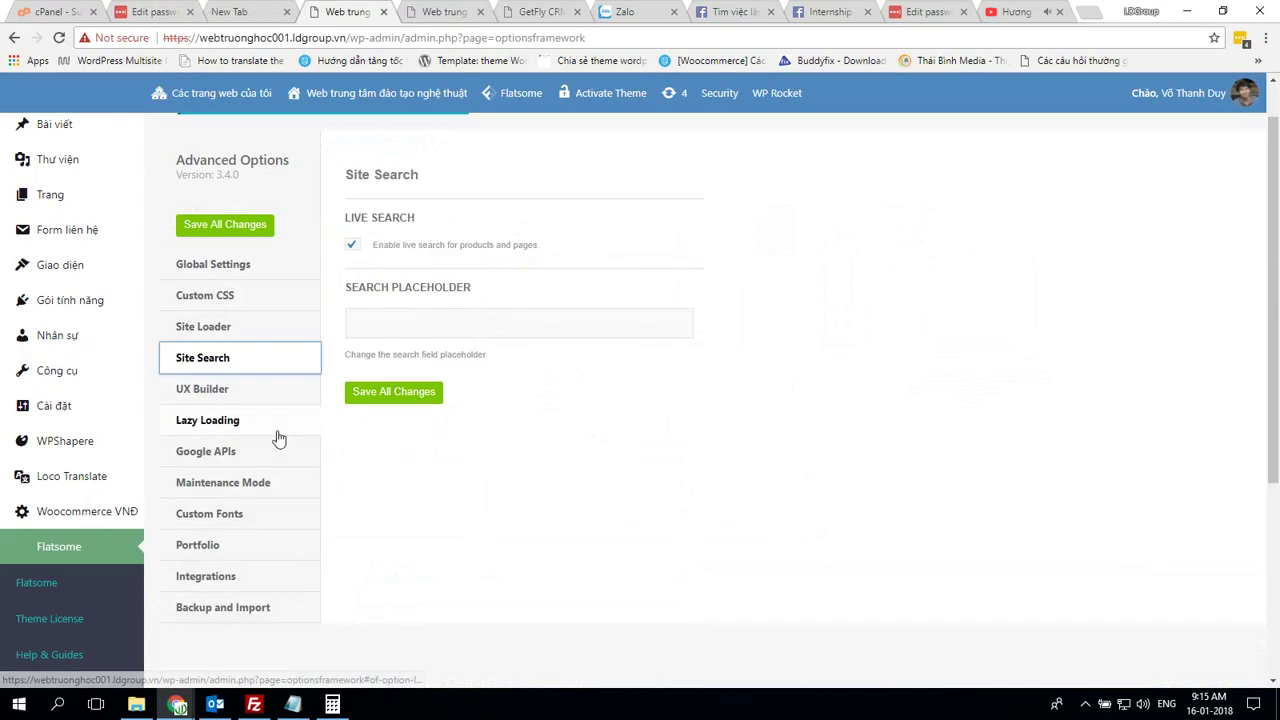
key(alt+Tab)
click(229, 441)
scroll(363, 443, down, 1)
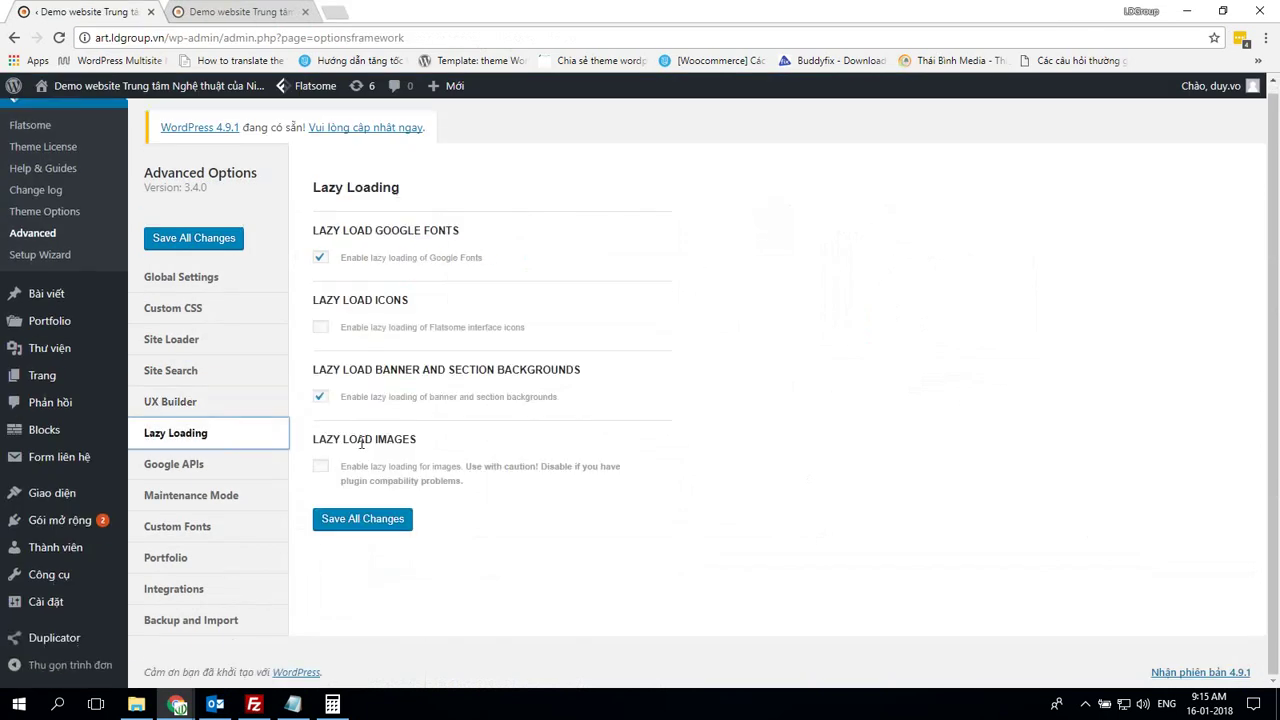
key(alt+Tab)
click(251, 422)
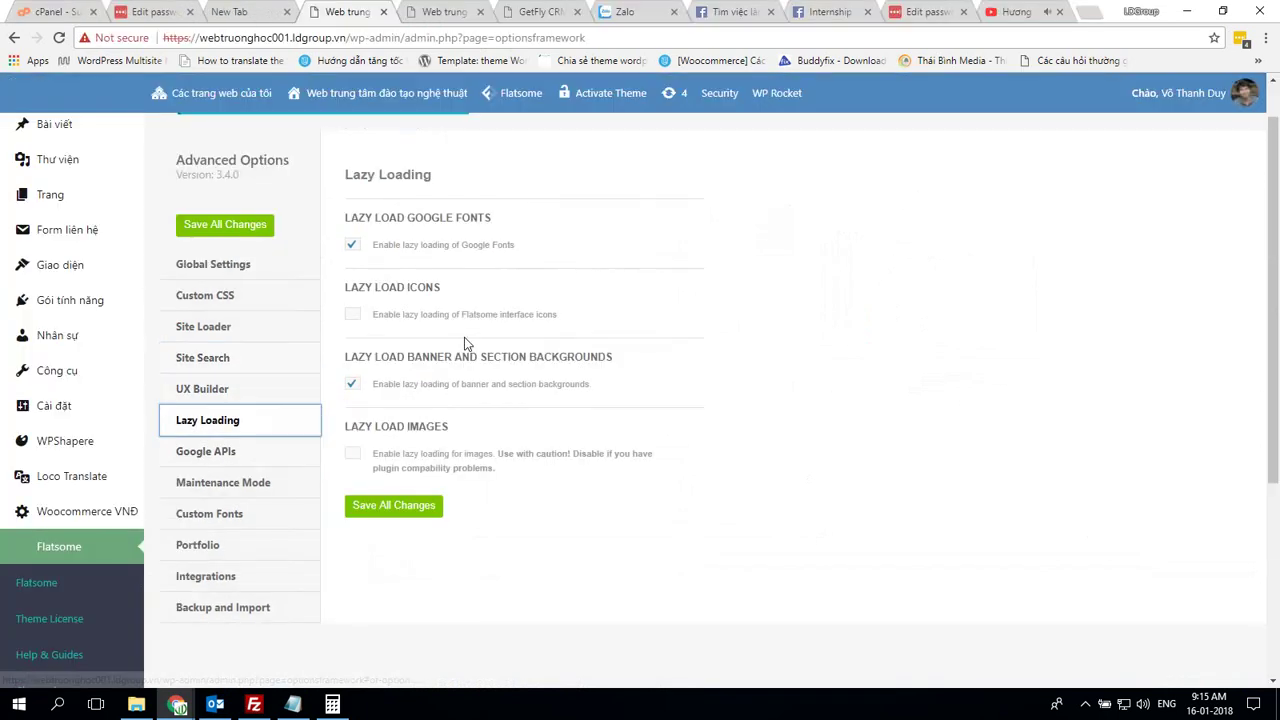
key(alt+Tab)
click(216, 466)
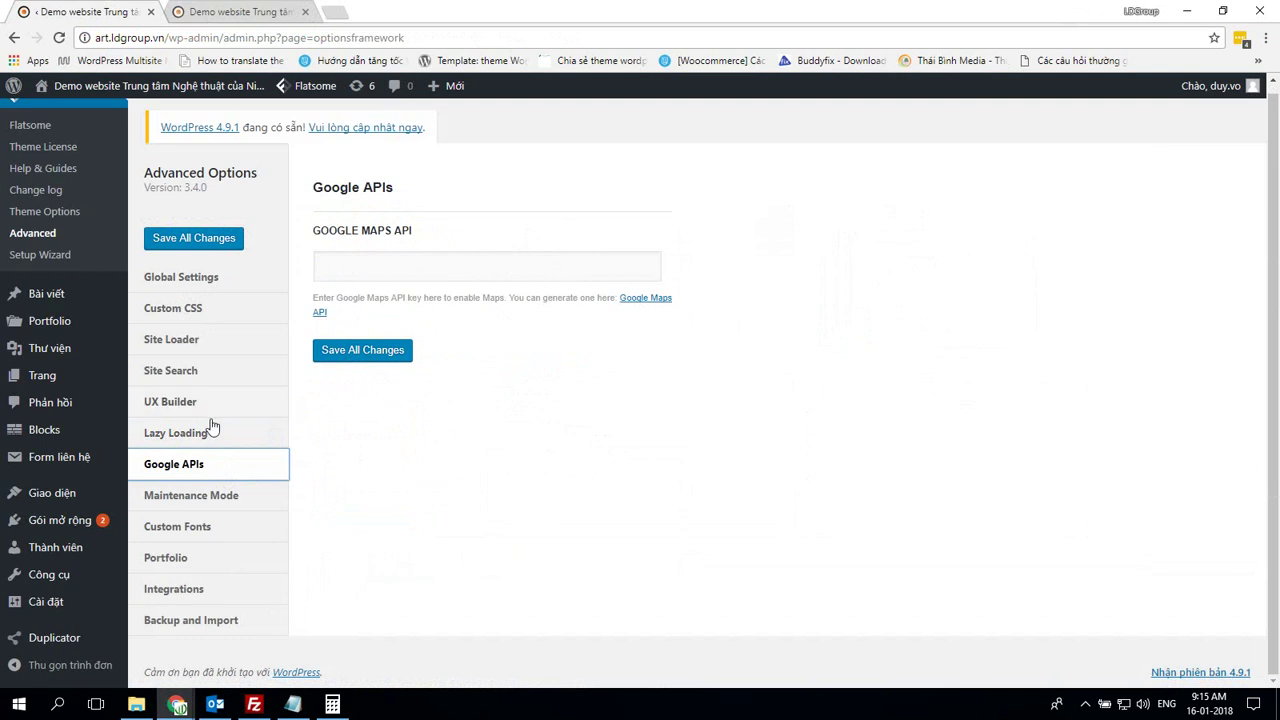
click(257, 492)
key(alt+Tab)
scroll(250, 450, down, 2)
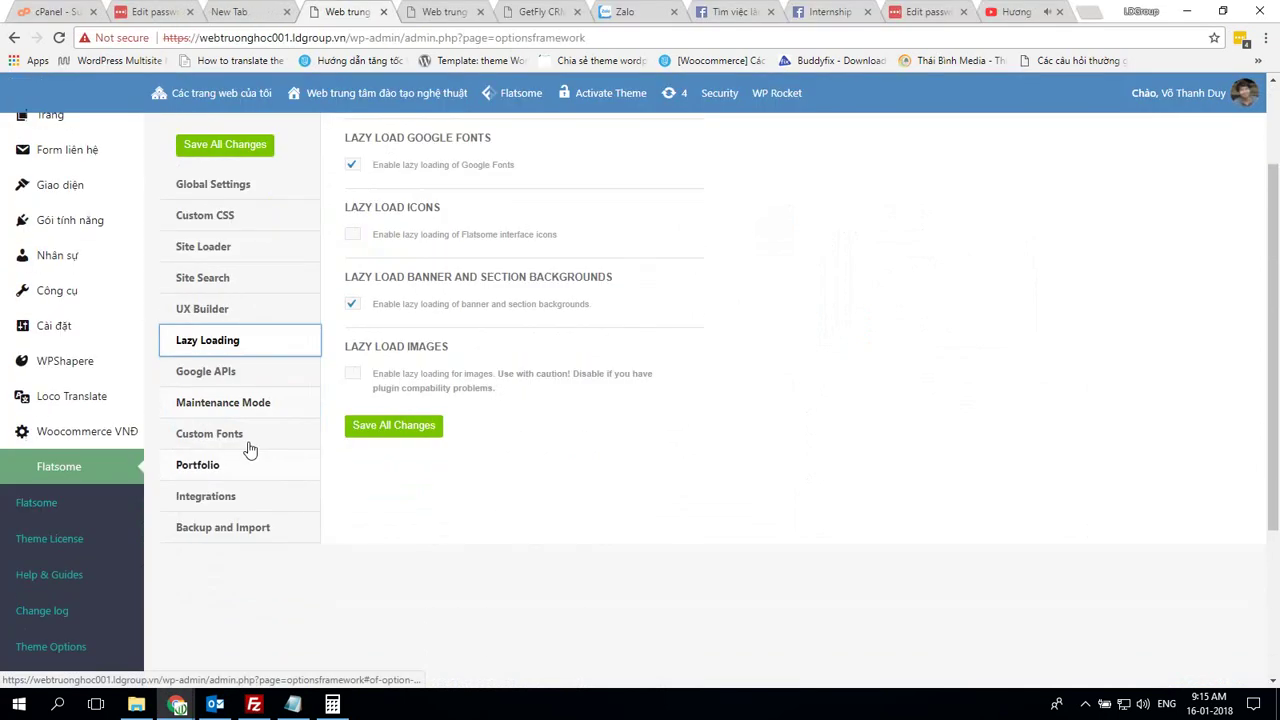
click(258, 372)
key(alt+Tab)
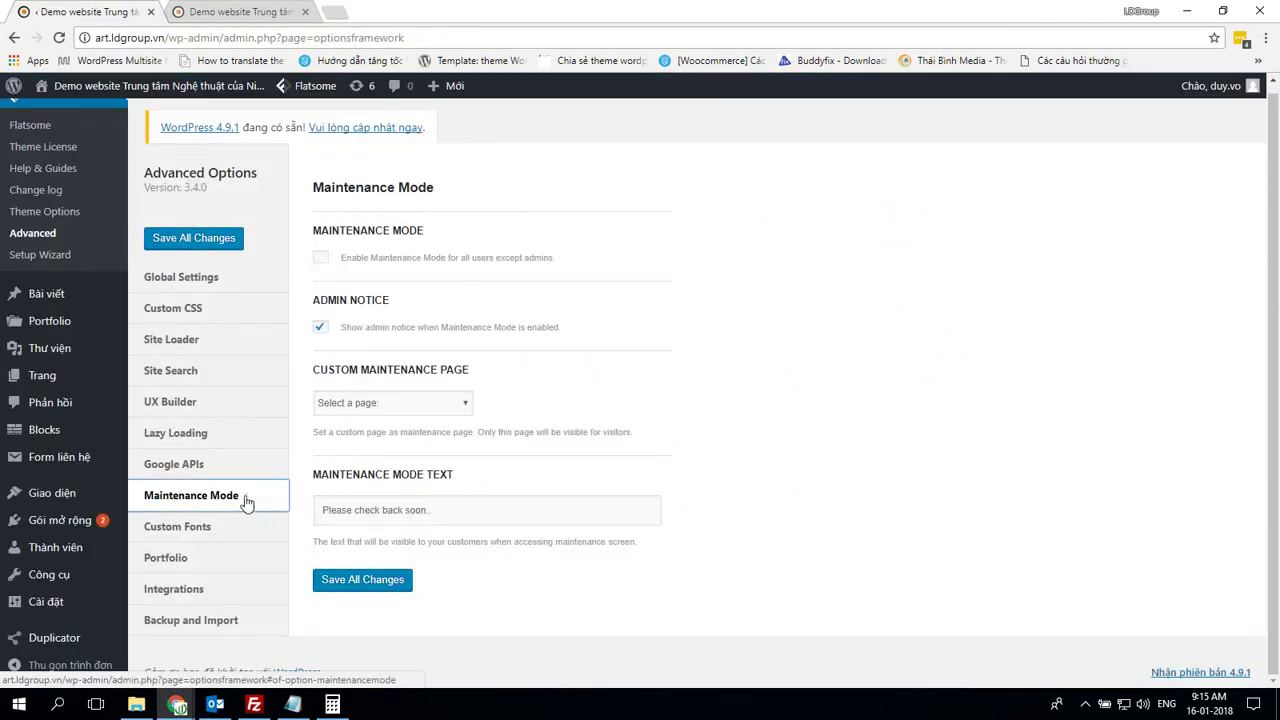
click(230, 528)
click(228, 558)
Check the other site's Custom Fonts, Portfolio, Integrations and Backup and Import options
key(alt+Tab)
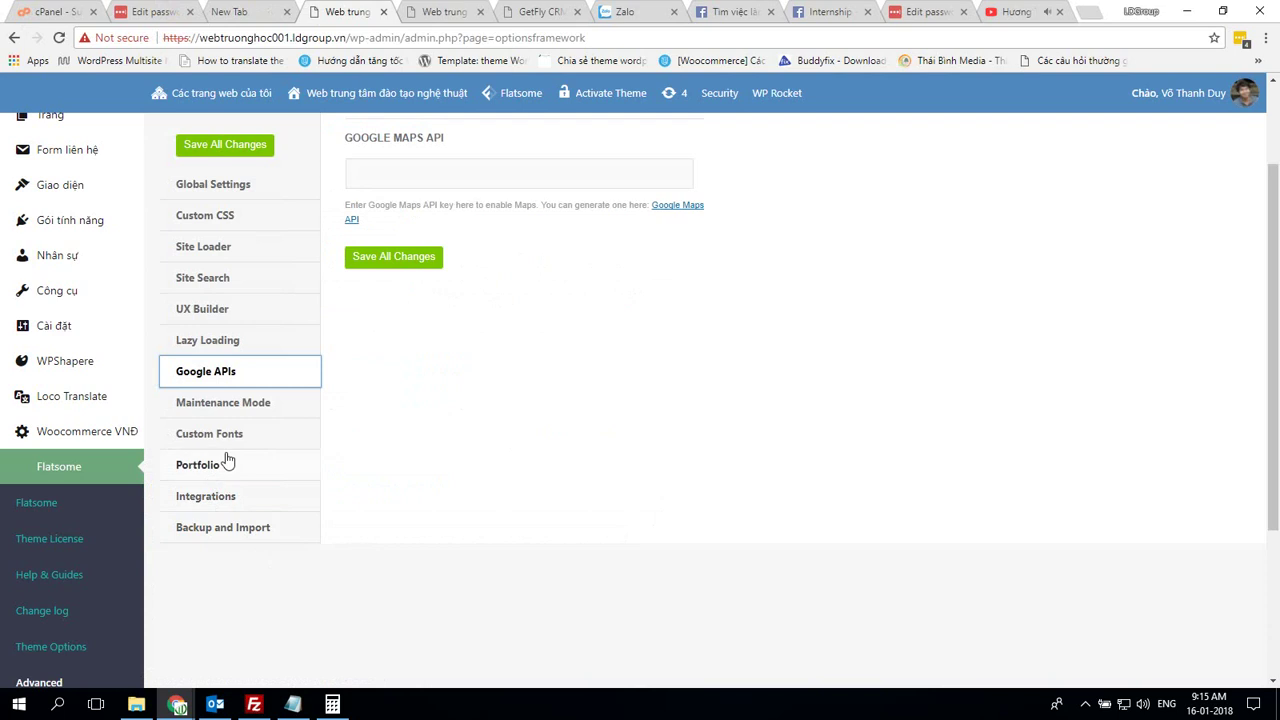
click(228, 446)
click(237, 468)
click(245, 496)
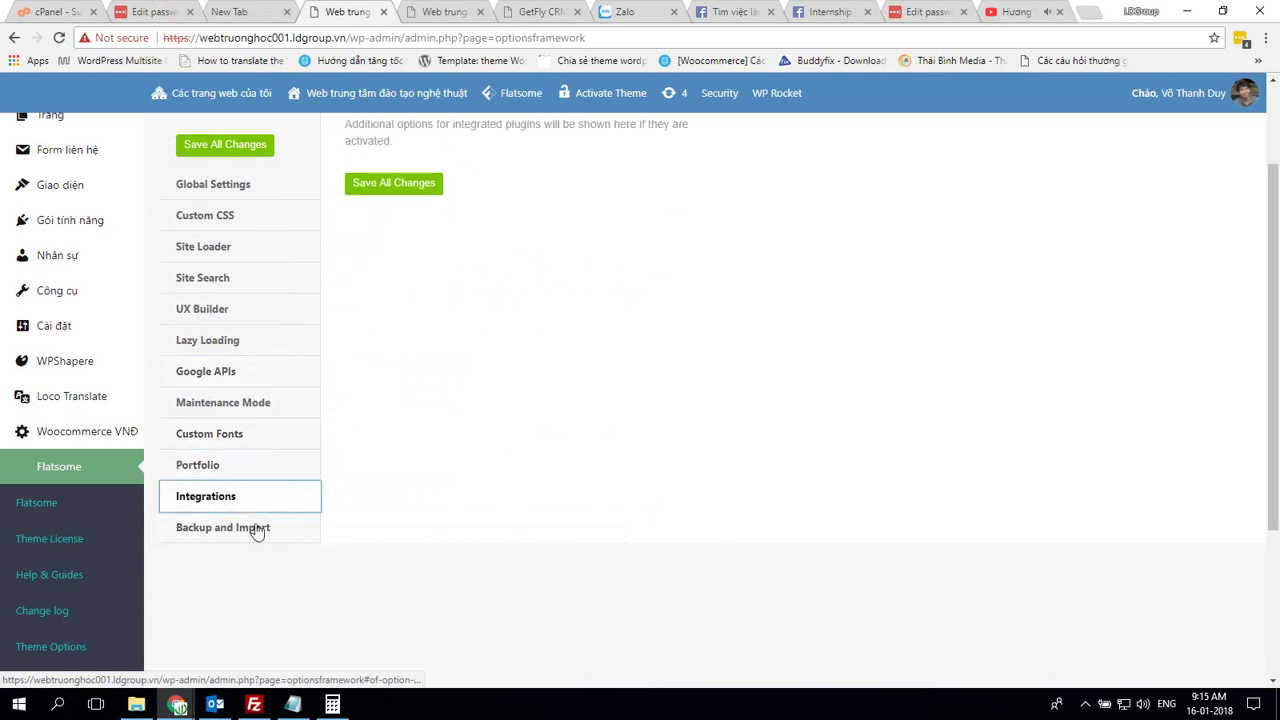
click(257, 529)
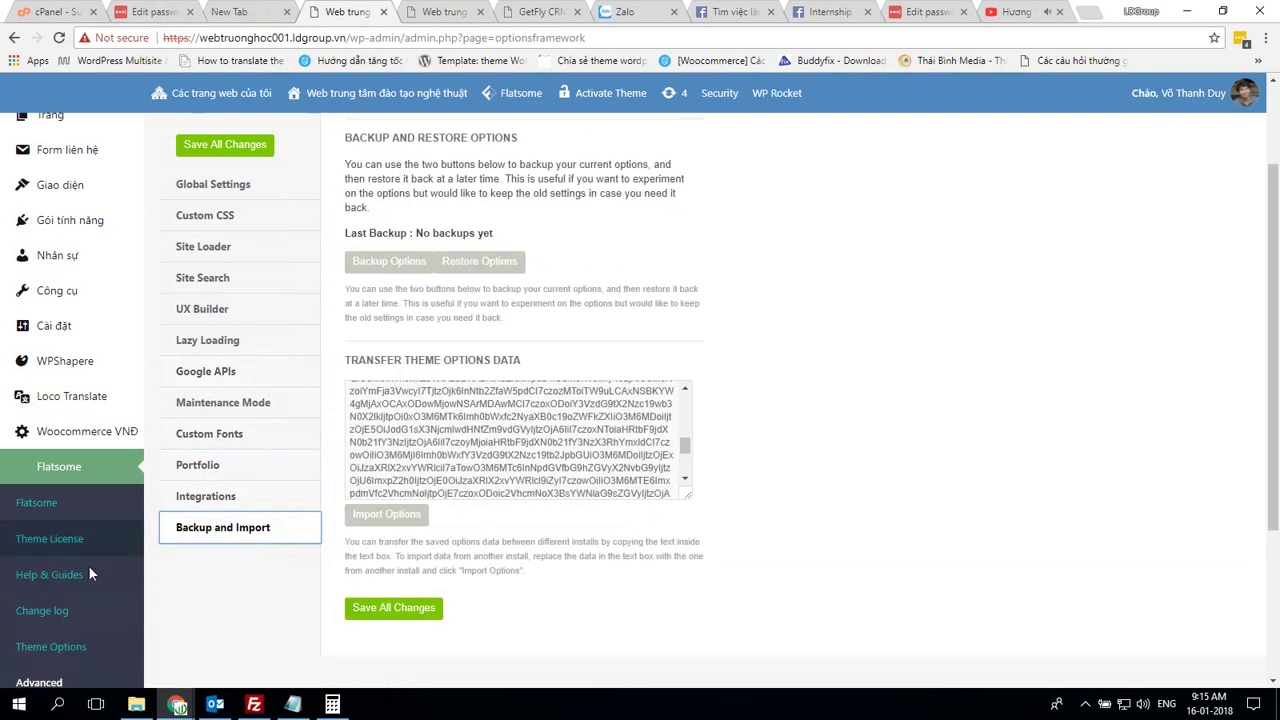
scroll(88, 573, down, 3)
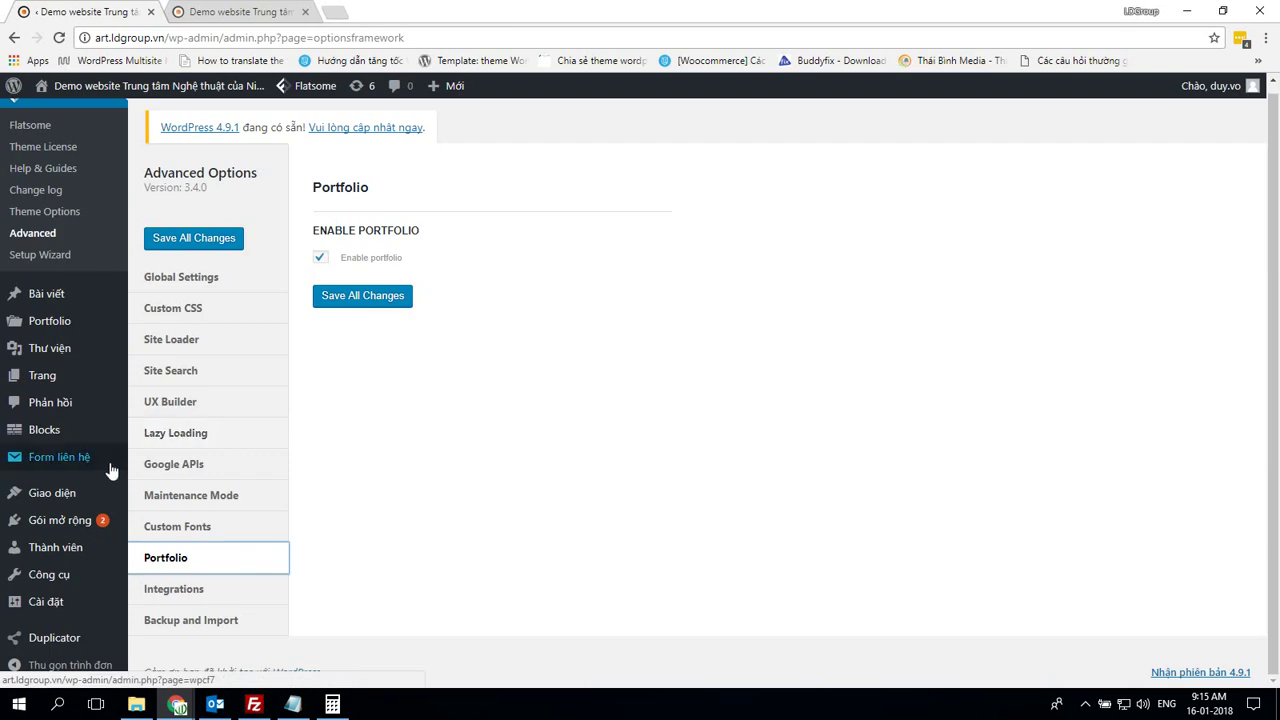
mouse_move(8, 460)
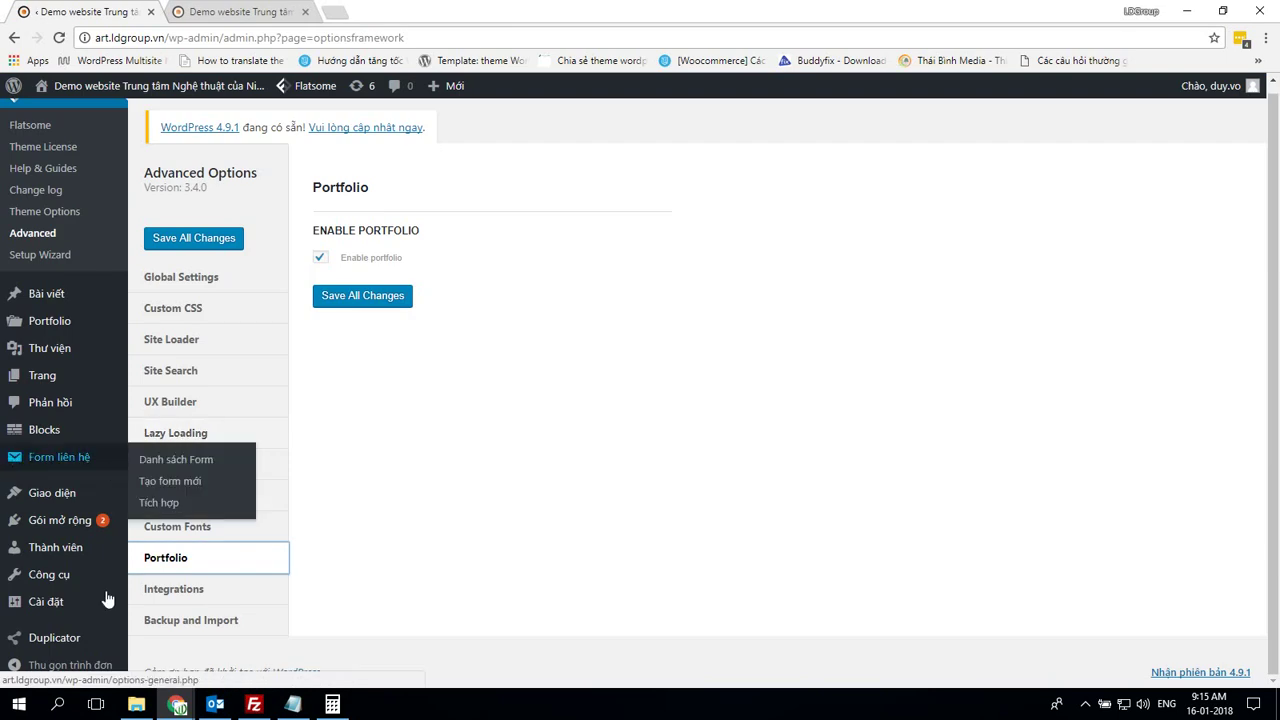
mouse_move(43, 612)
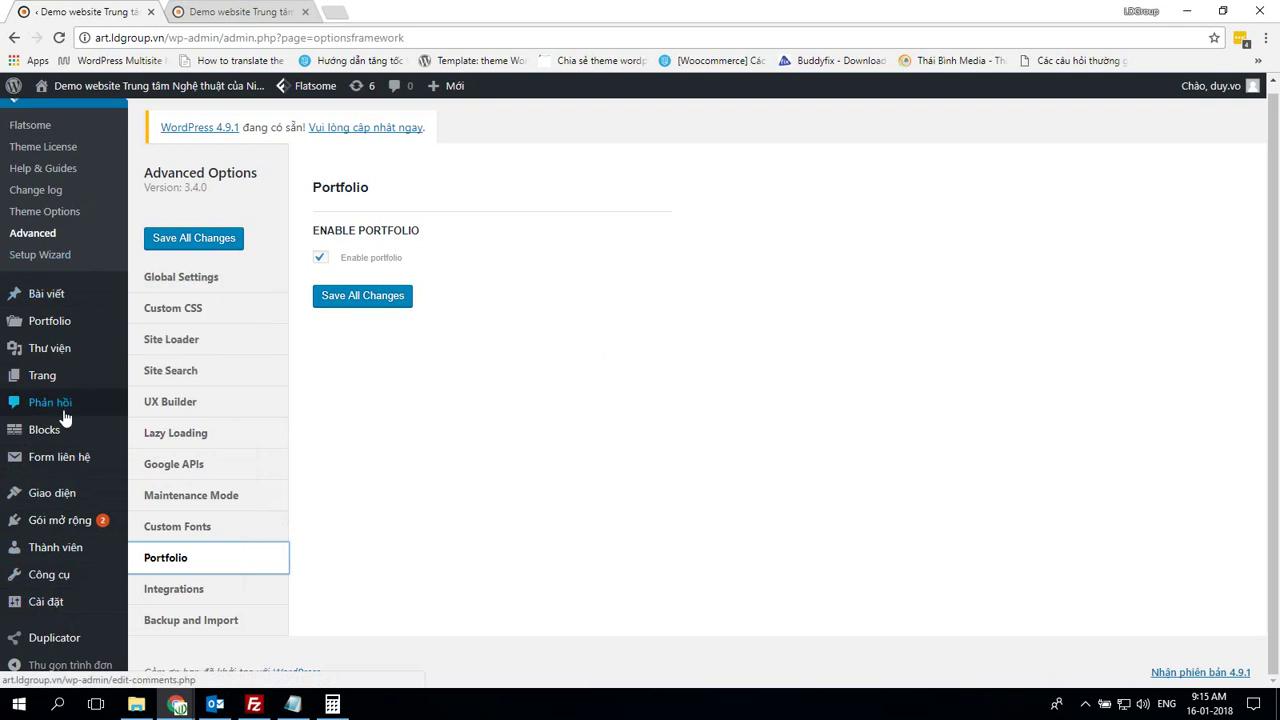
mouse_move(76, 516)
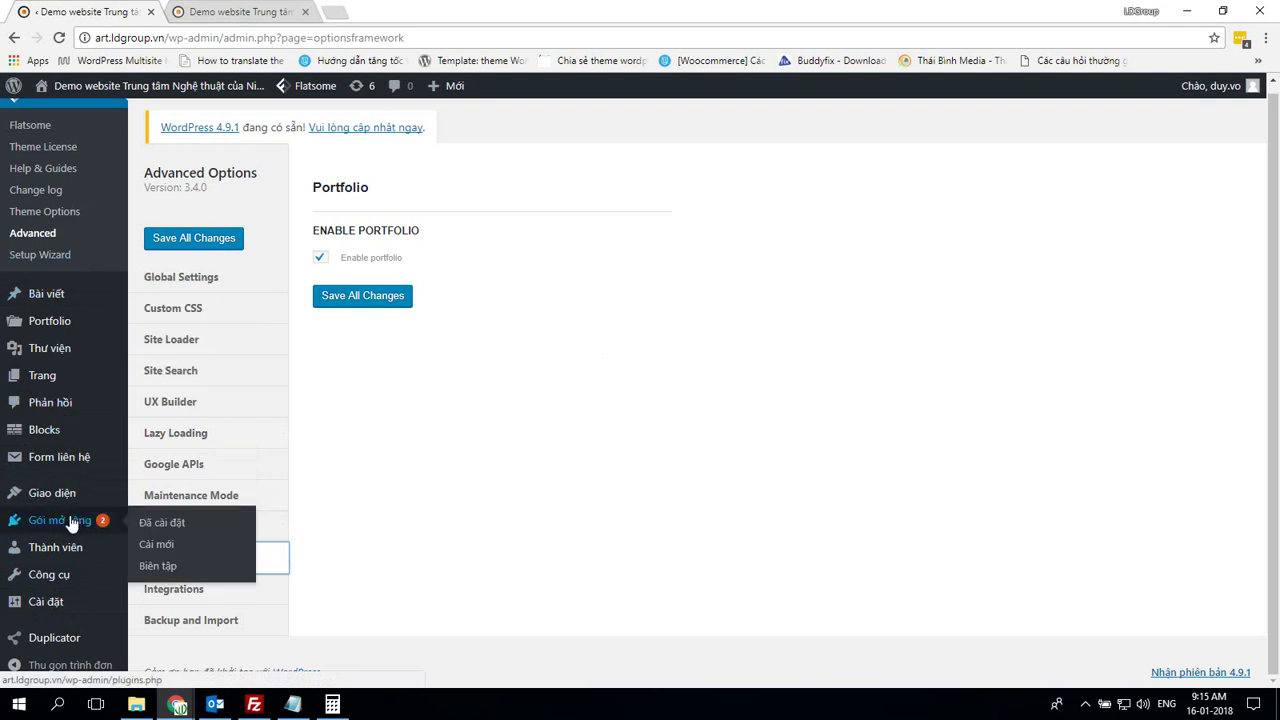
mouse_move(65, 578)
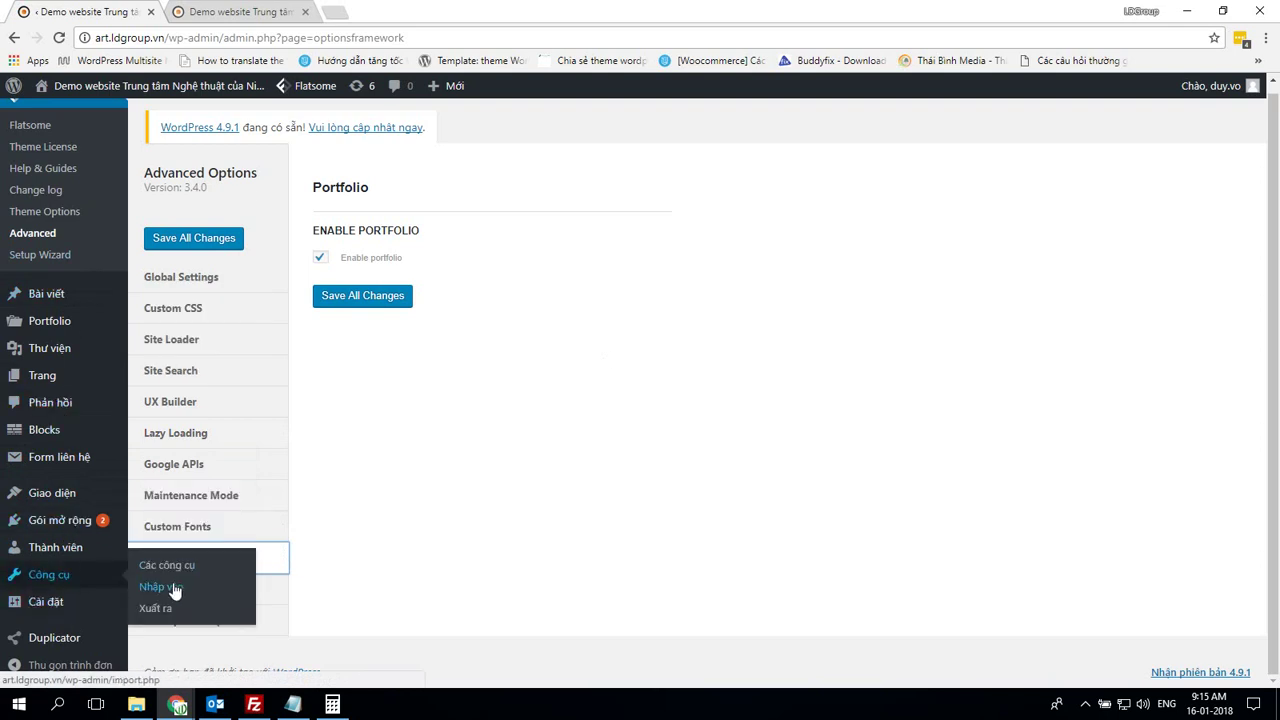
Export all of art.ldgroup.vn's content and save it as art.xml
click(162, 612)
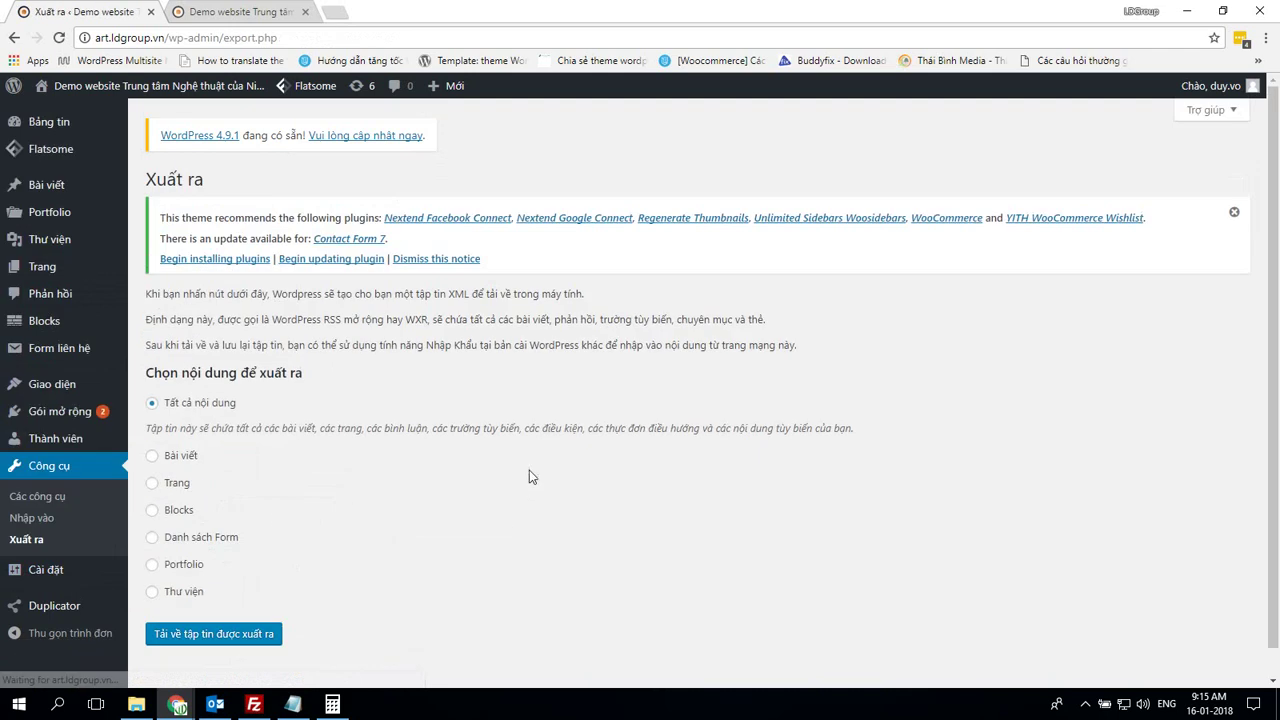
scroll(420, 490, down, 1)
click(270, 605)
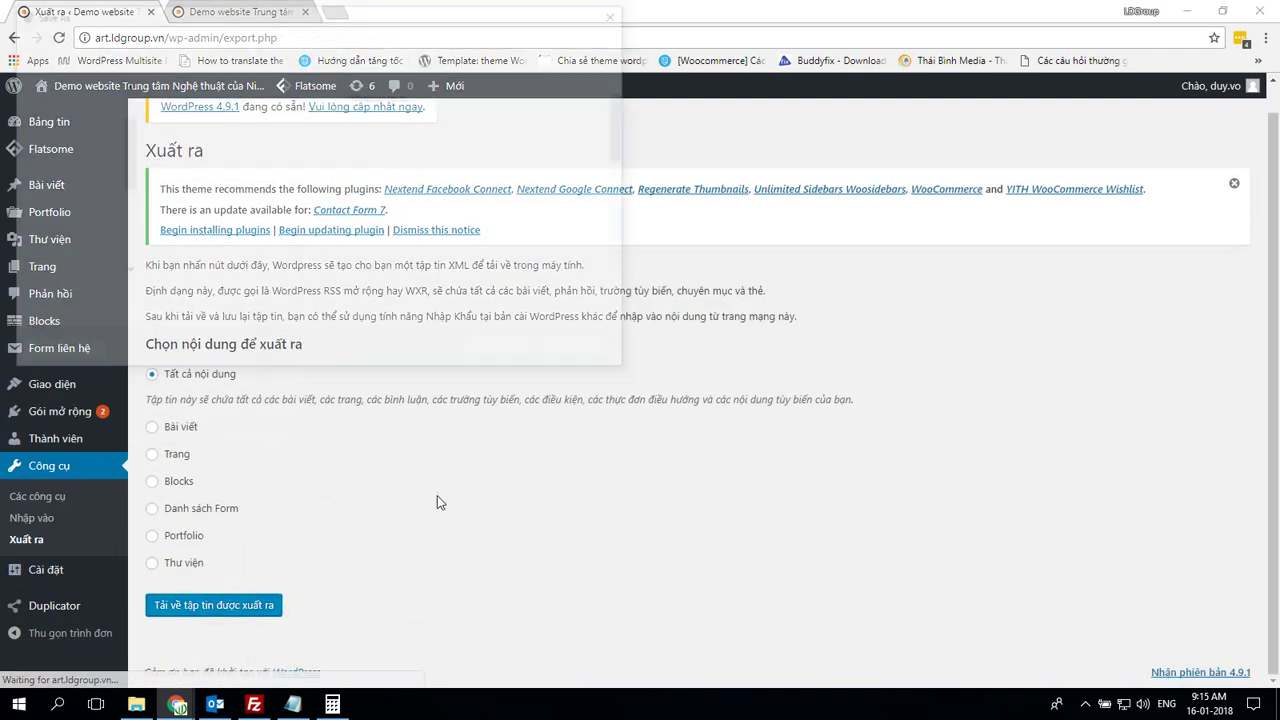
text(art)
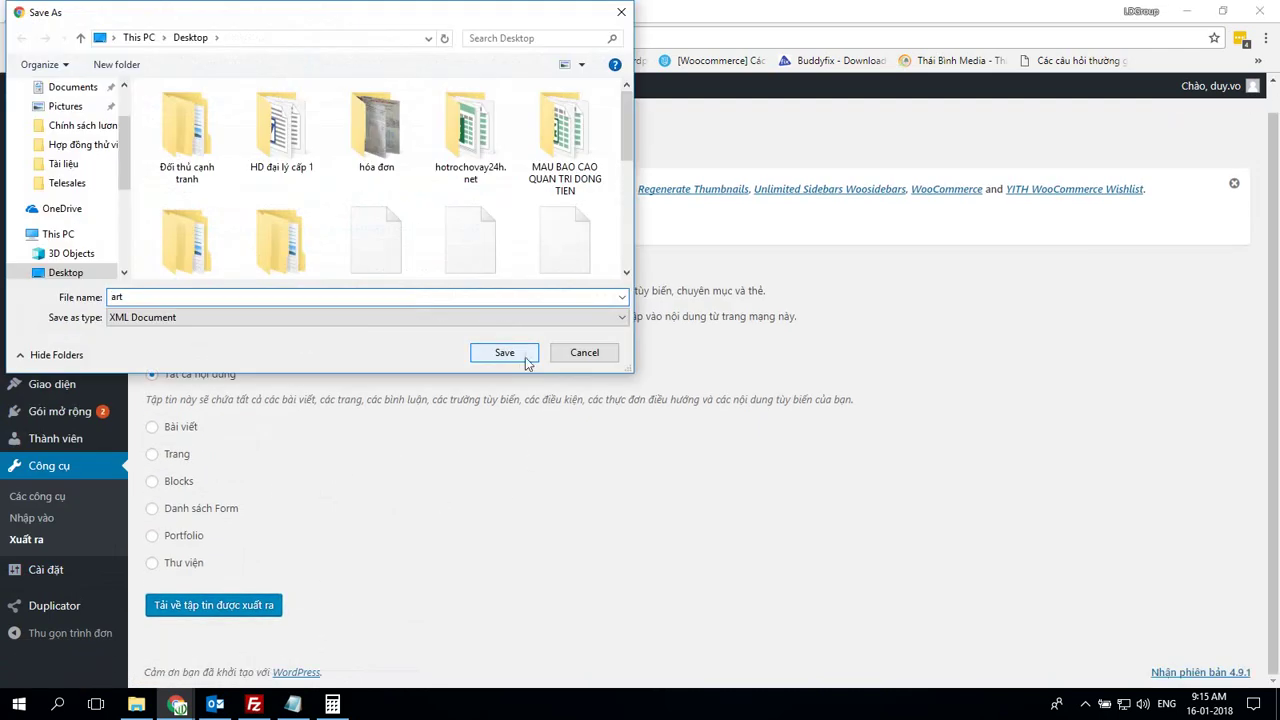
click(504, 352)
On the new subsite, run the WordPress importer from Công cụ > Nhập vào
key(alt+Tab)
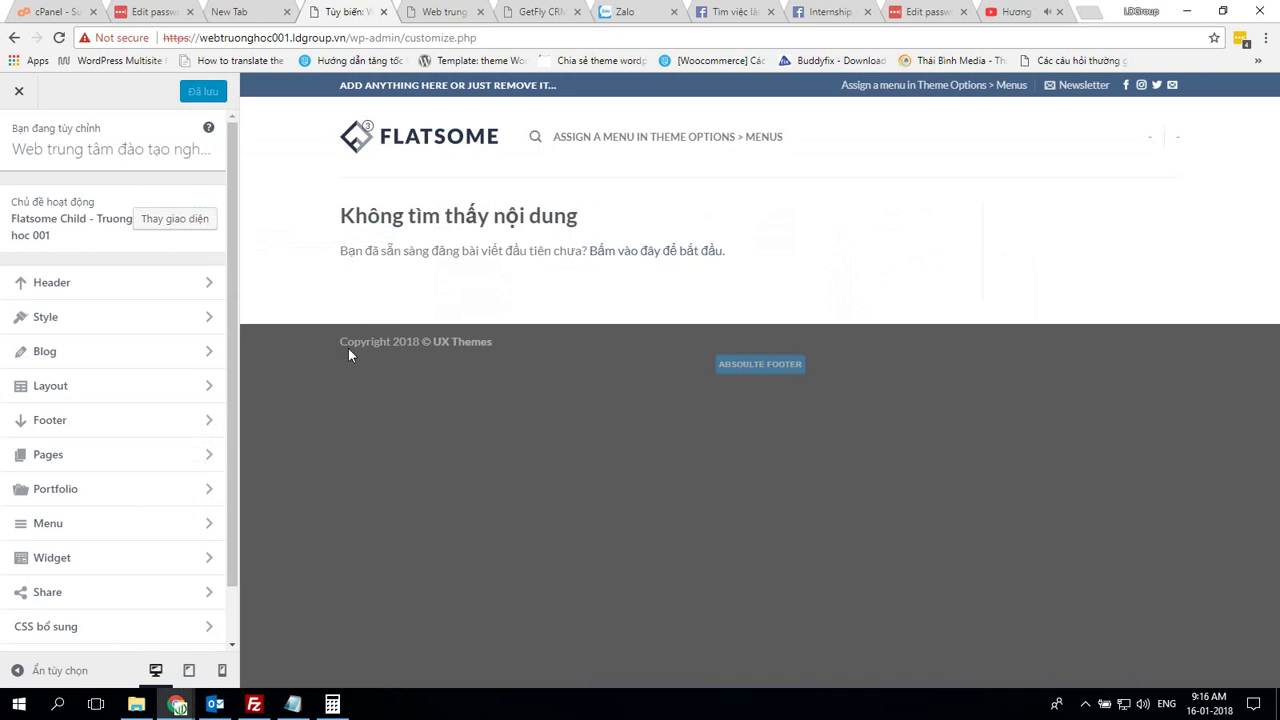
click(47, 105)
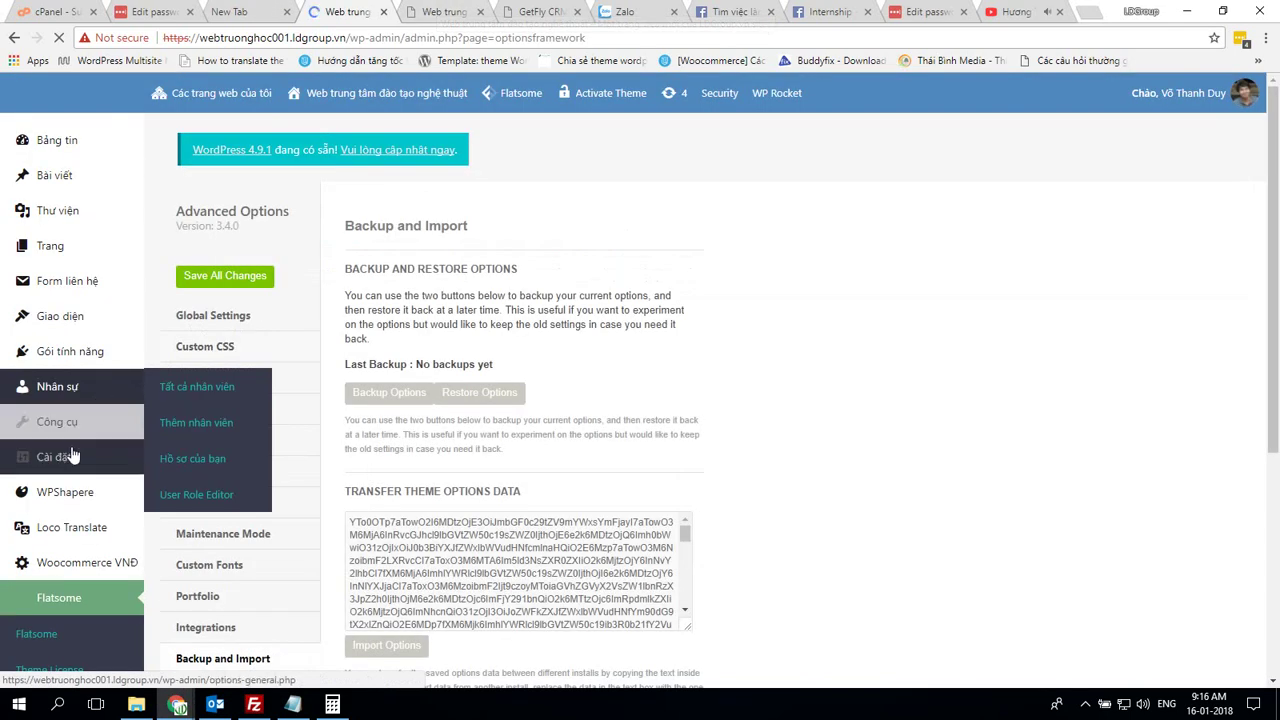
mouse_move(86, 461)
mouse_move(20, 431)
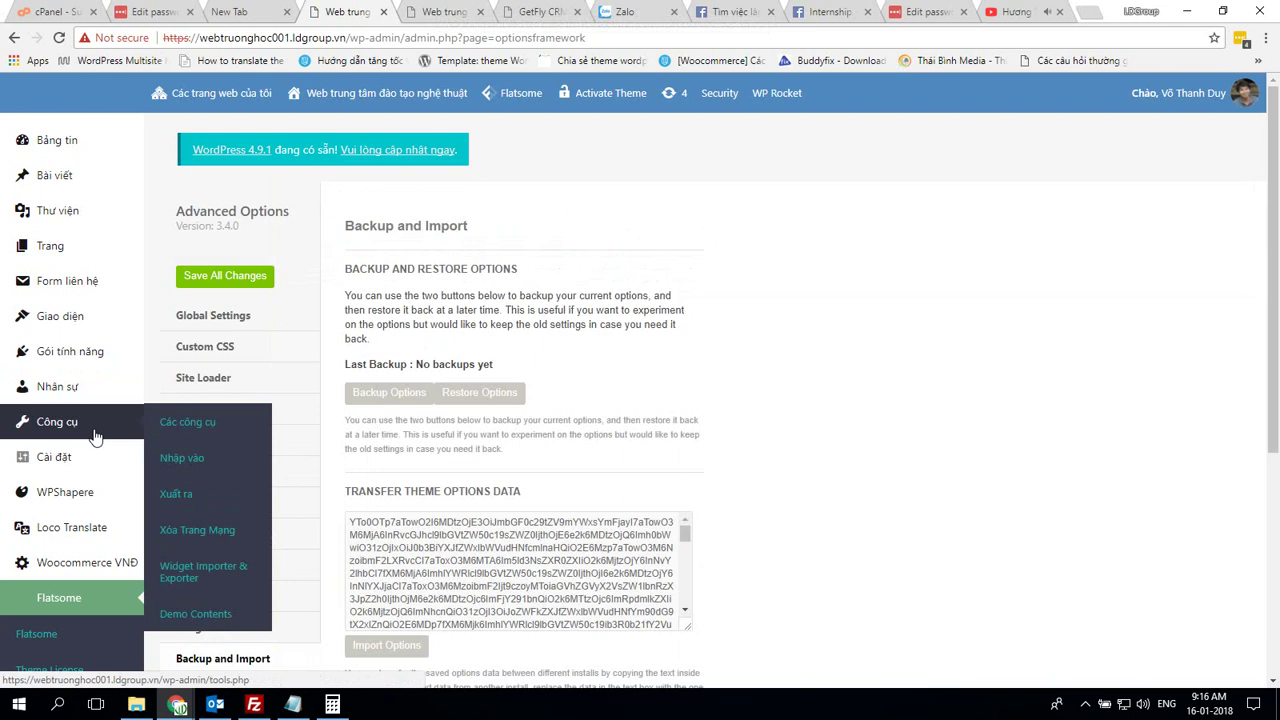
click(186, 458)
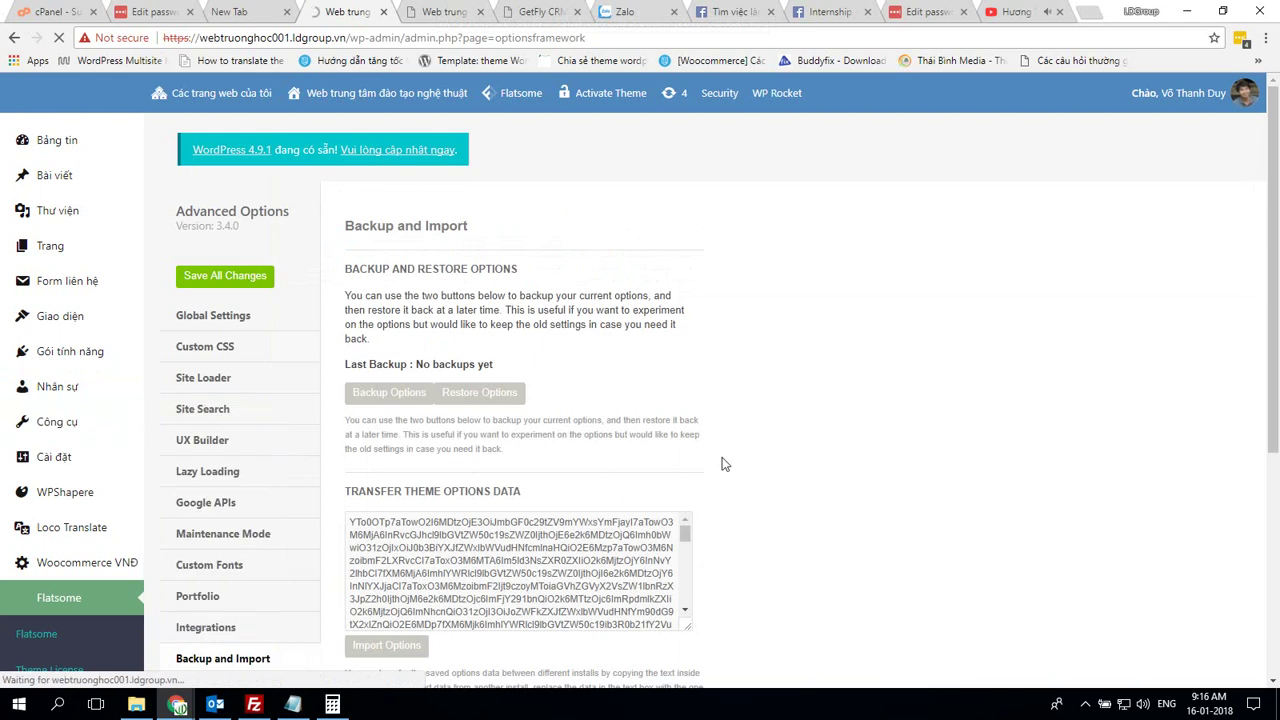
scroll(723, 463, down, 6)
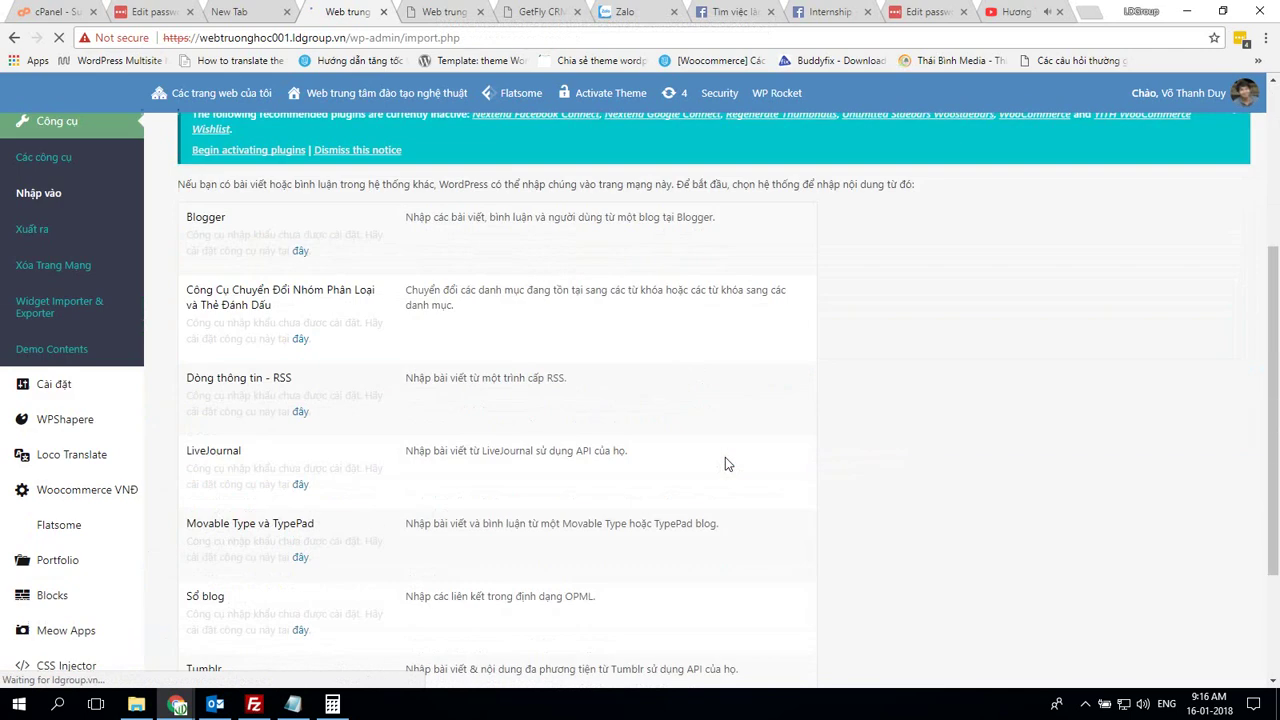
click(224, 575)
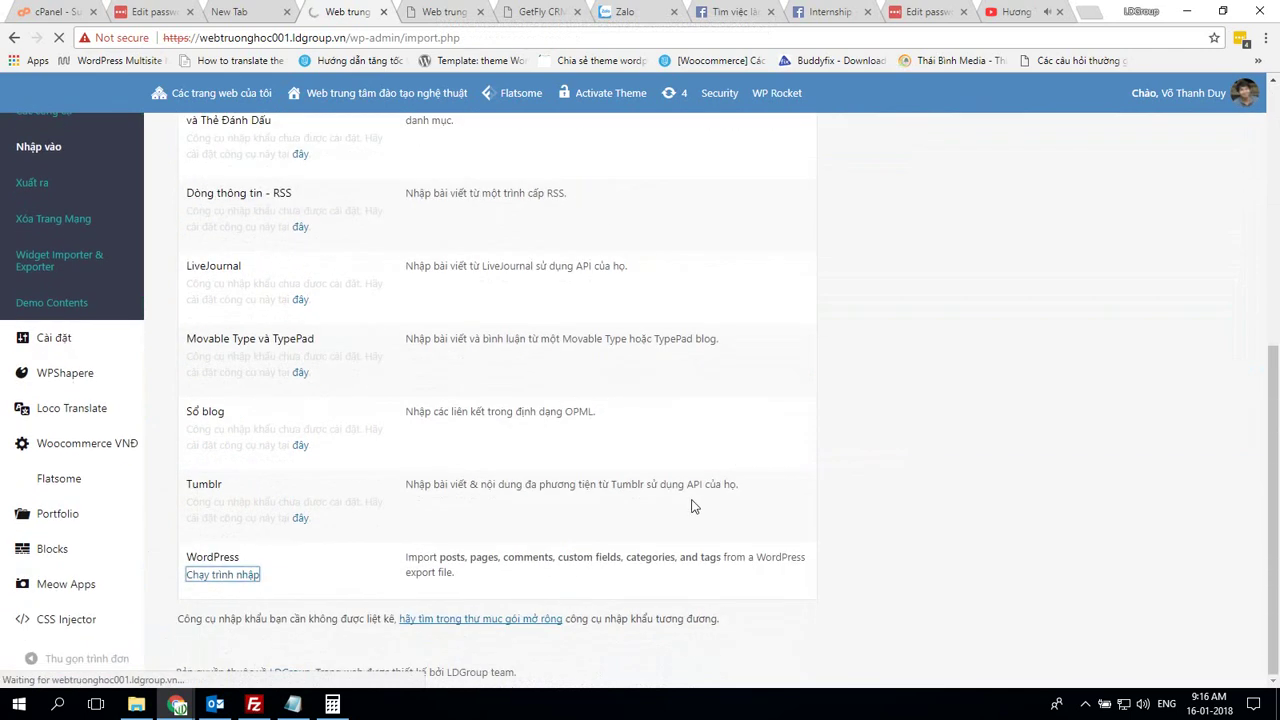
scroll(645, 491, down, 3)
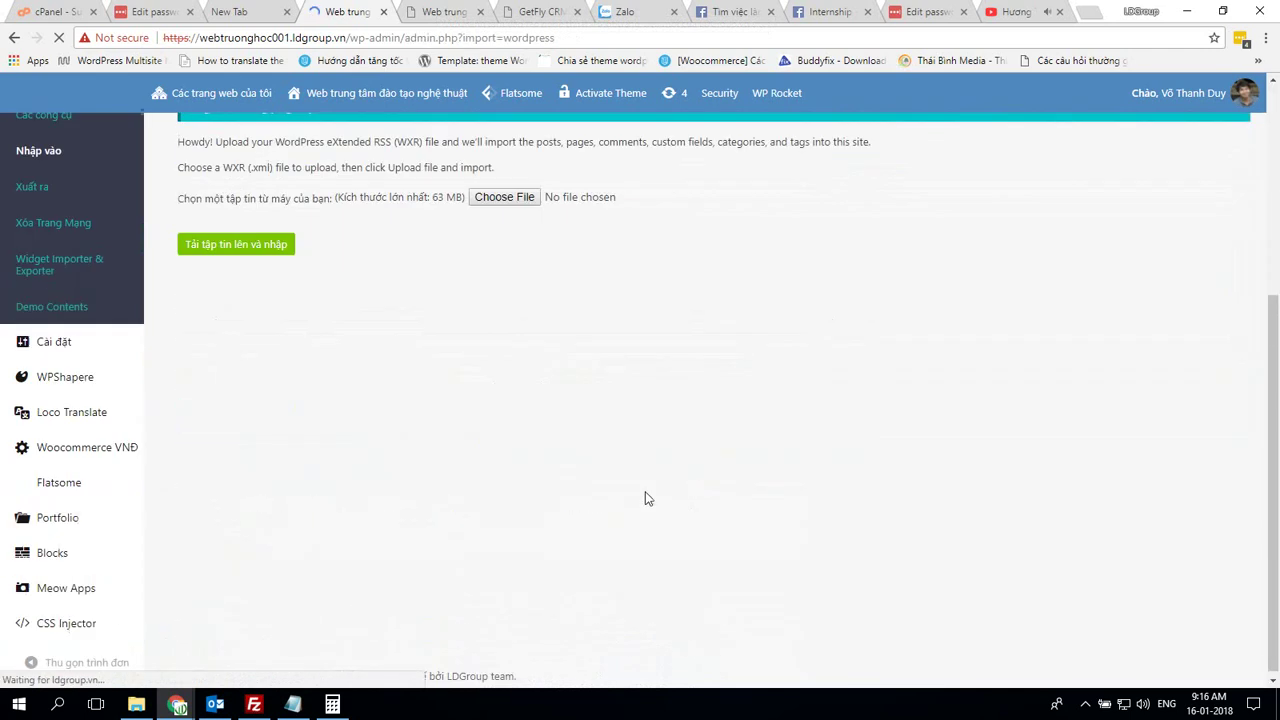
Upload art.xml to the subsite's WordPress importer
click(520, 194)
key(a)
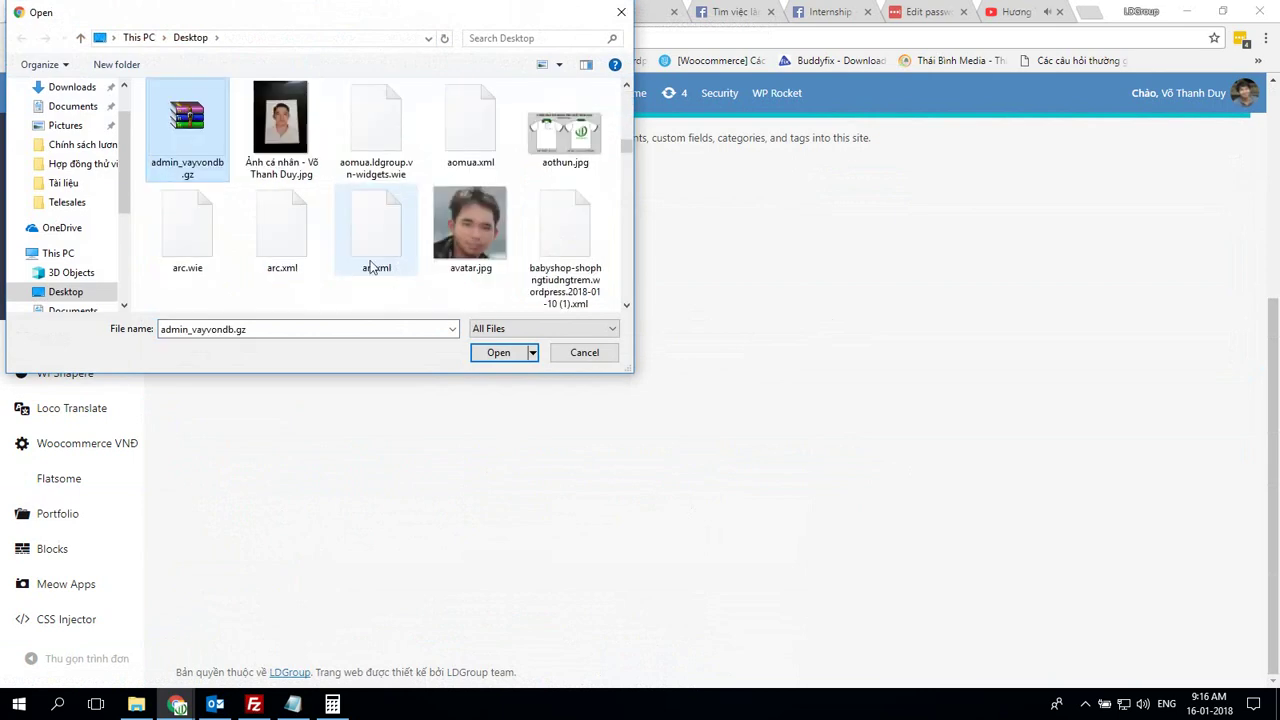
key(a)
key(a)
key(a)
key(a)
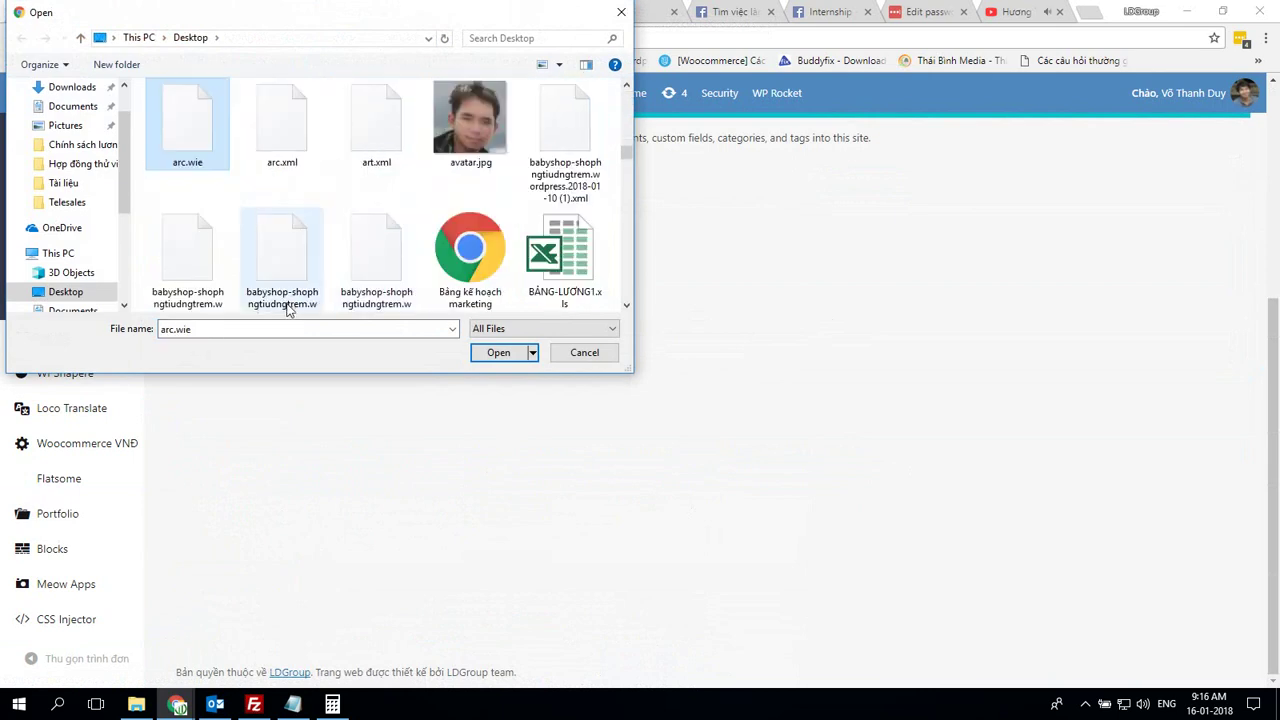
key(a)
key(a)
key(Return)
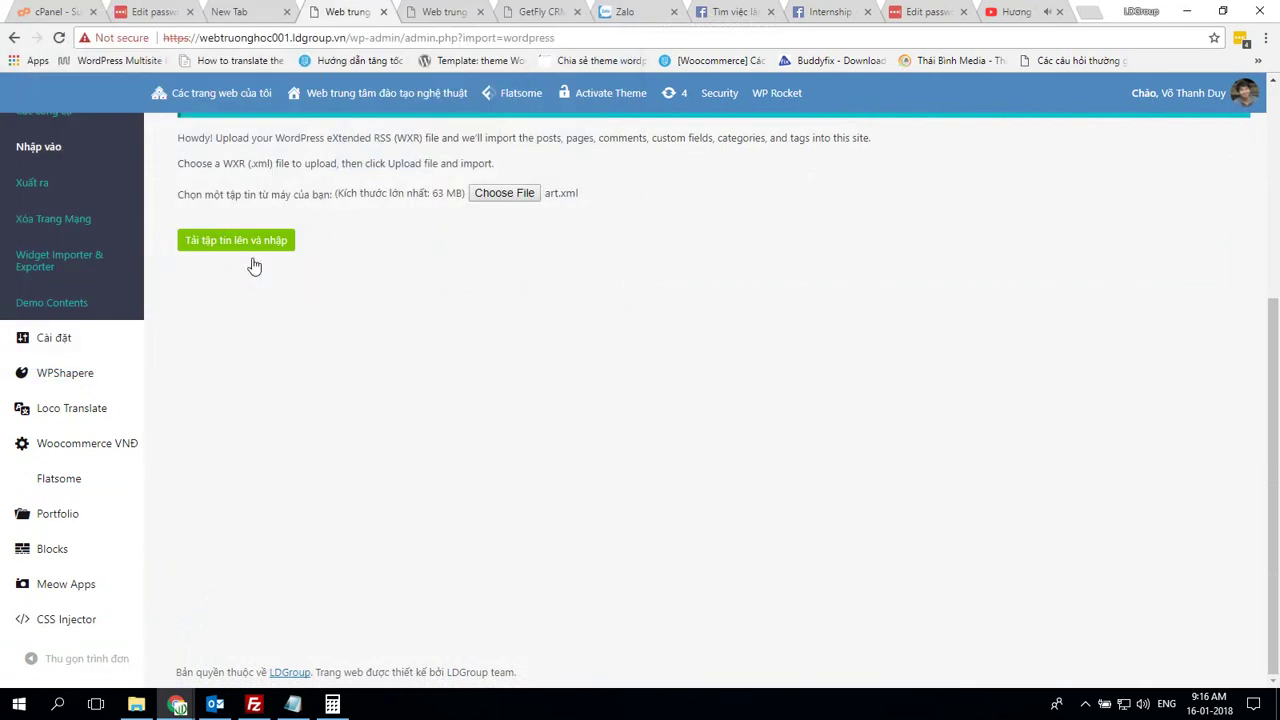
click(252, 244)
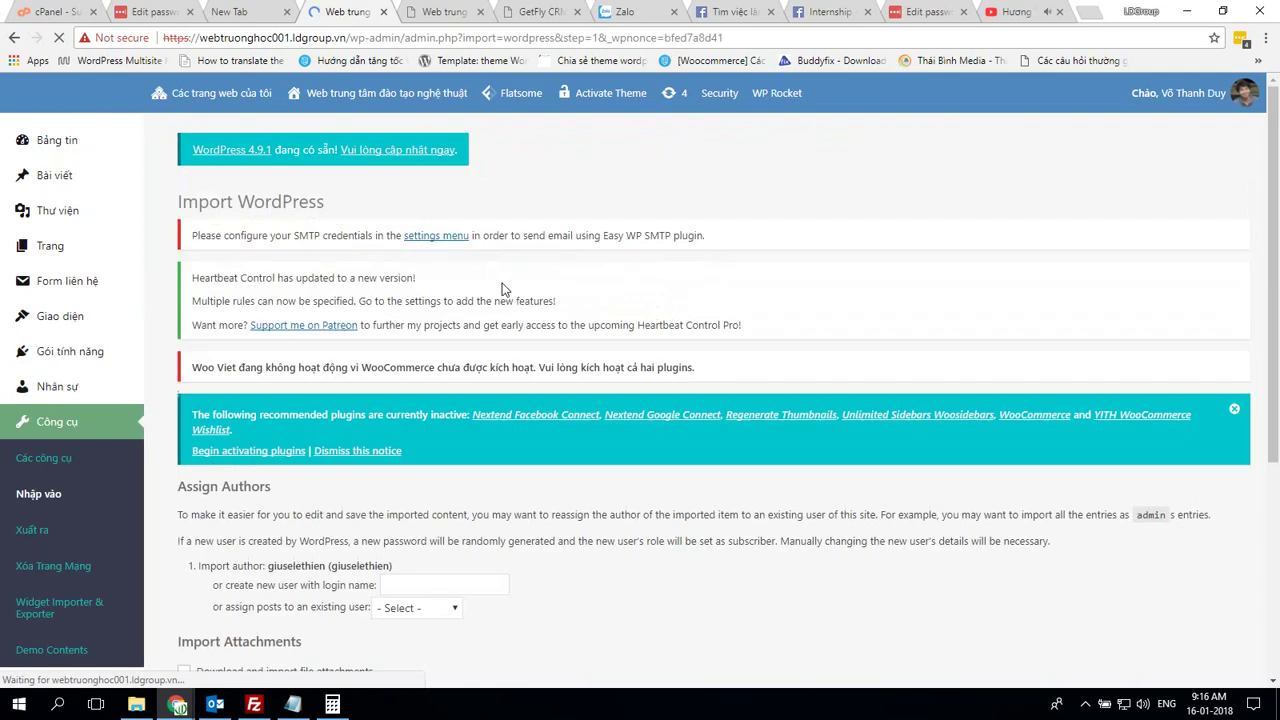
Assign imported posts to an existing user, enable attachment downloads, and submit the import
scroll(534, 331, down, 3)
click(392, 261)
click(426, 297)
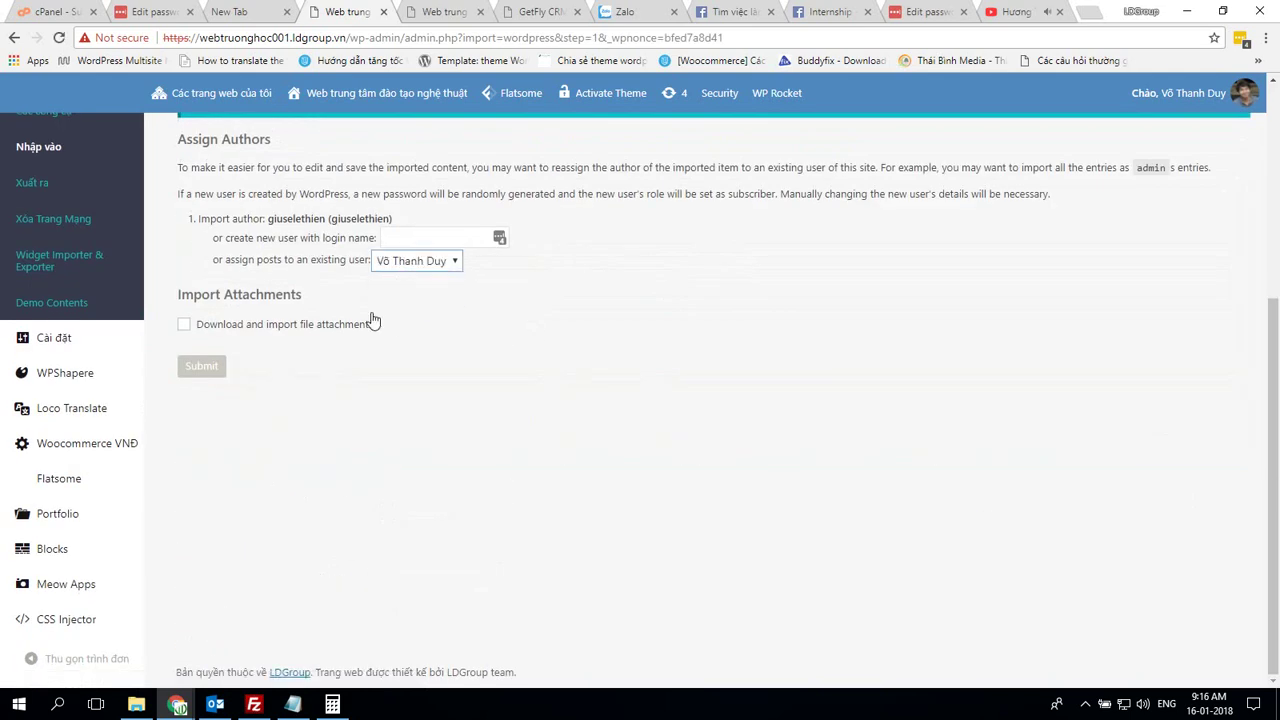
click(314, 326)
click(201, 366)
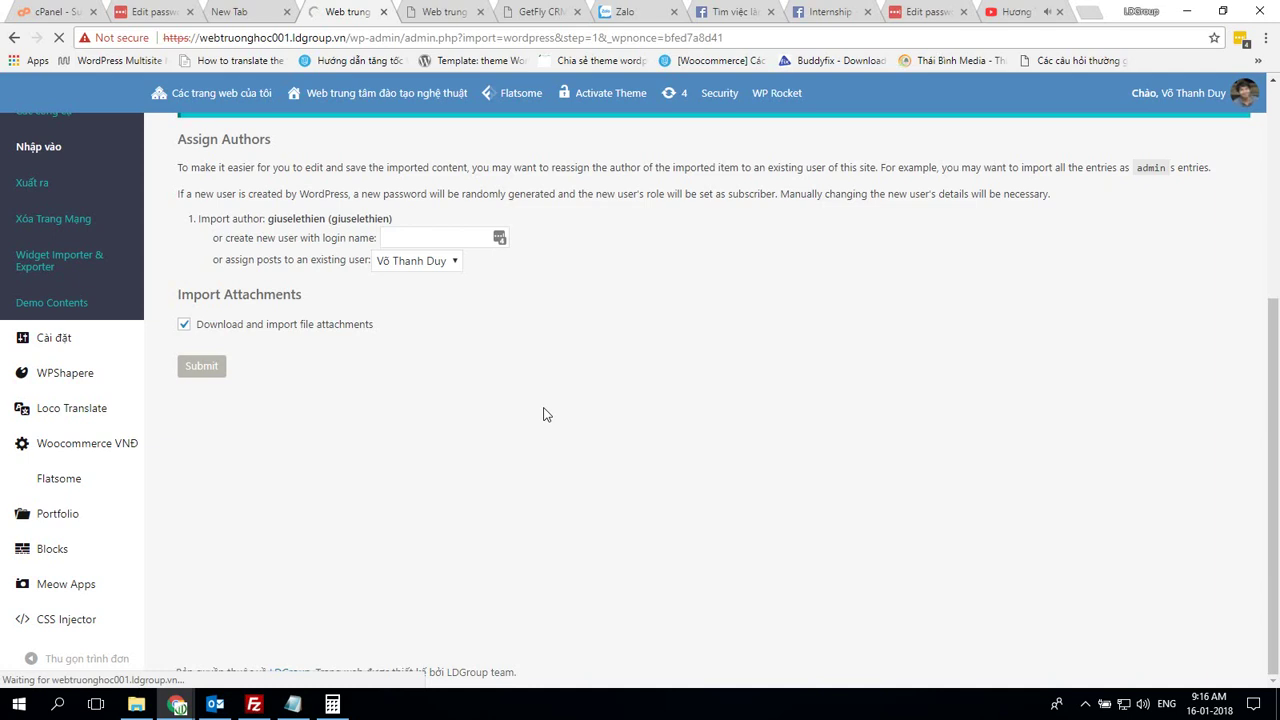
key(alt+Tab)
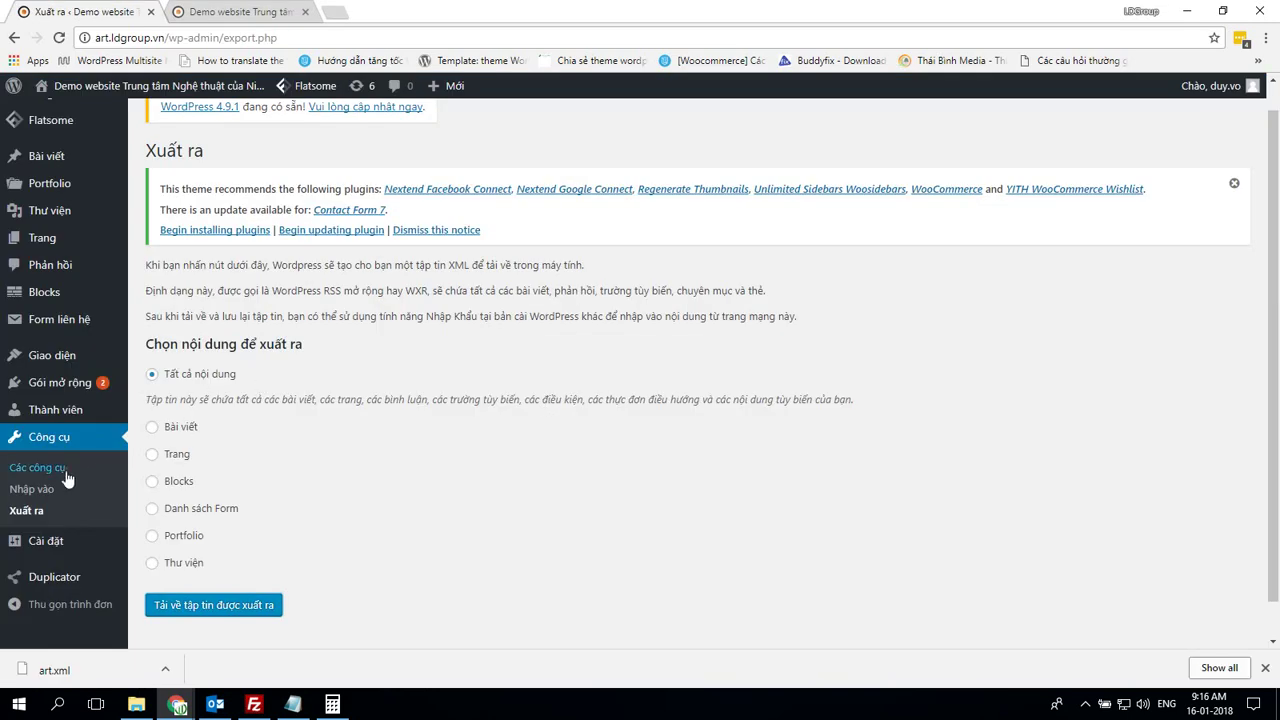
Search Add Plugins for 'widget' and install Widget Importer & Exporter
click(62, 383)
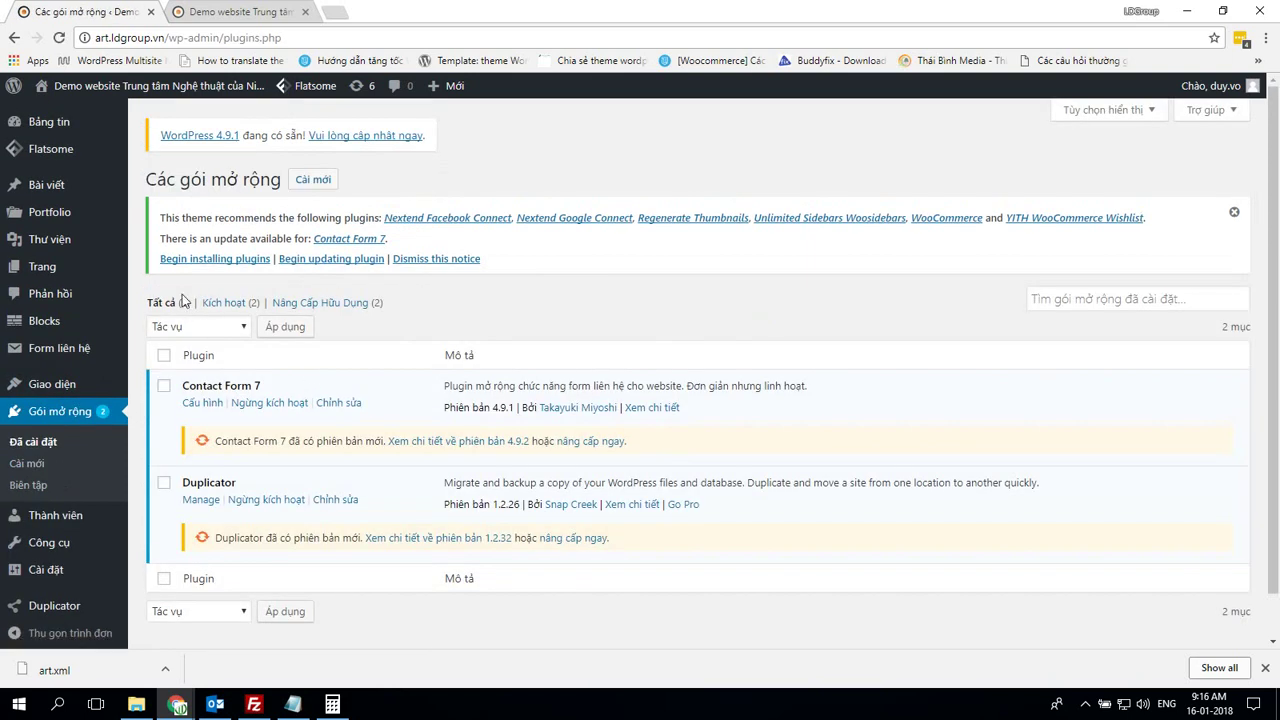
click(313, 179)
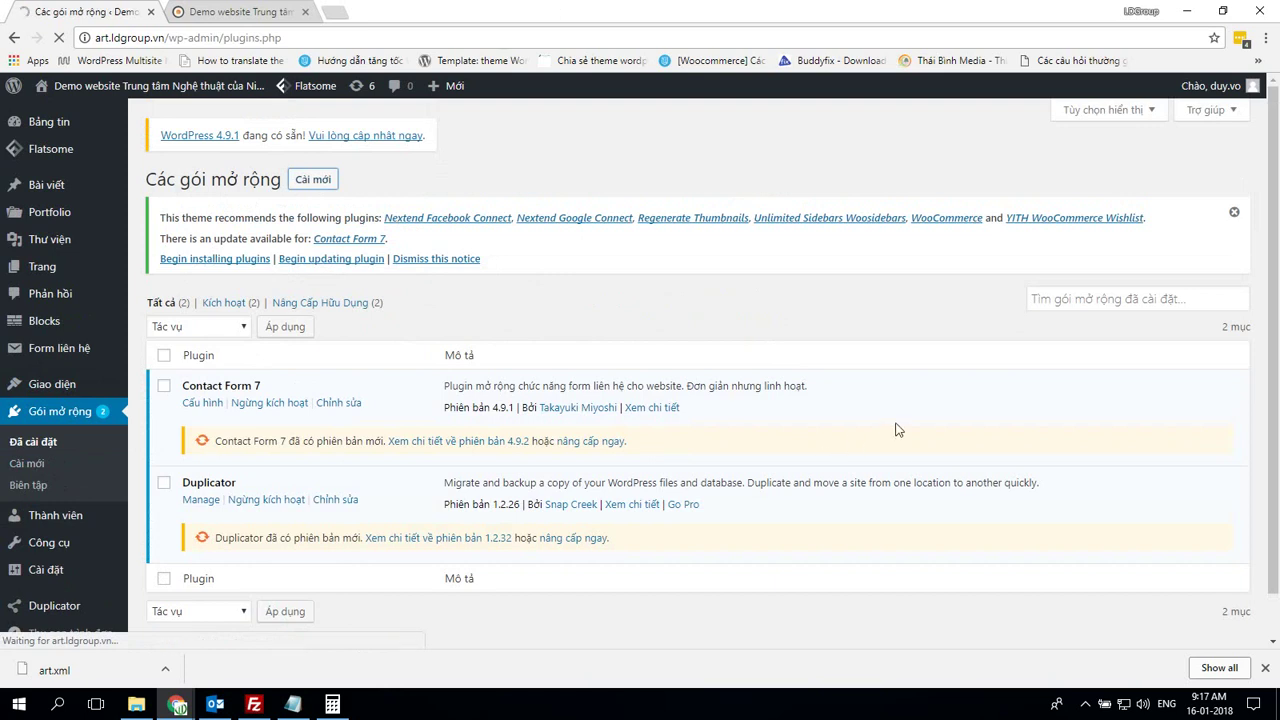
click(1078, 316)
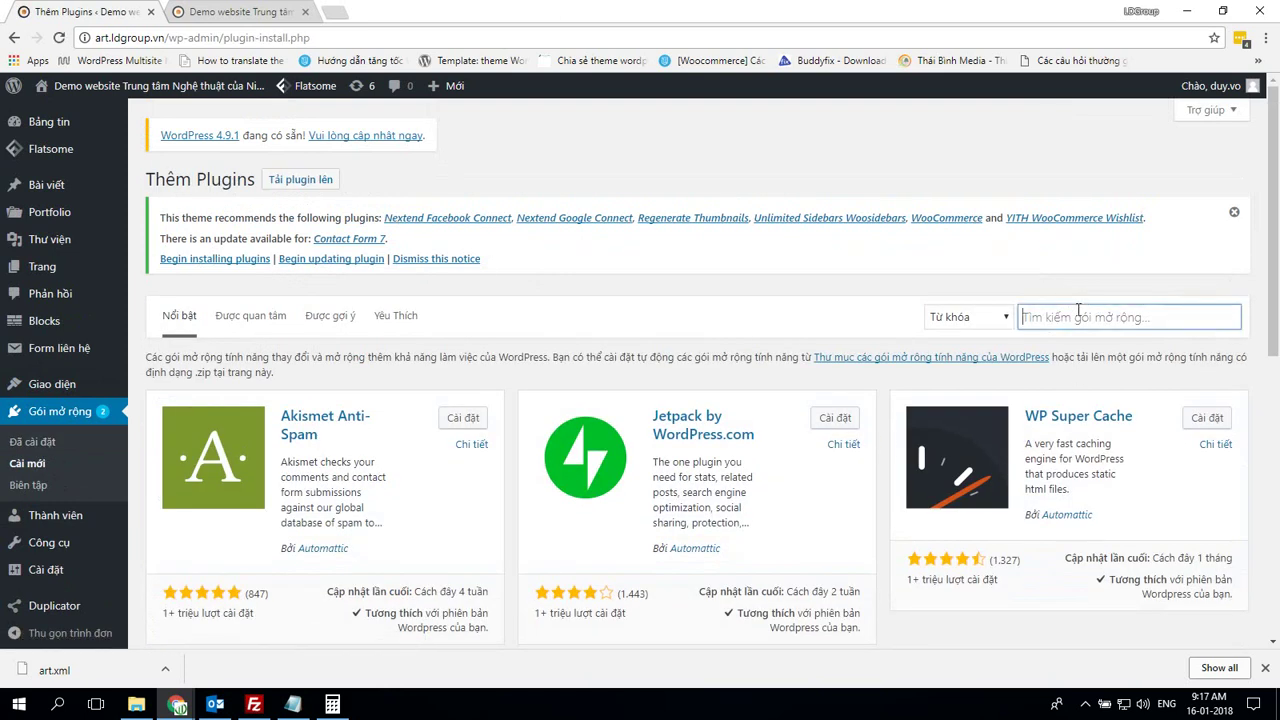
text(wid)
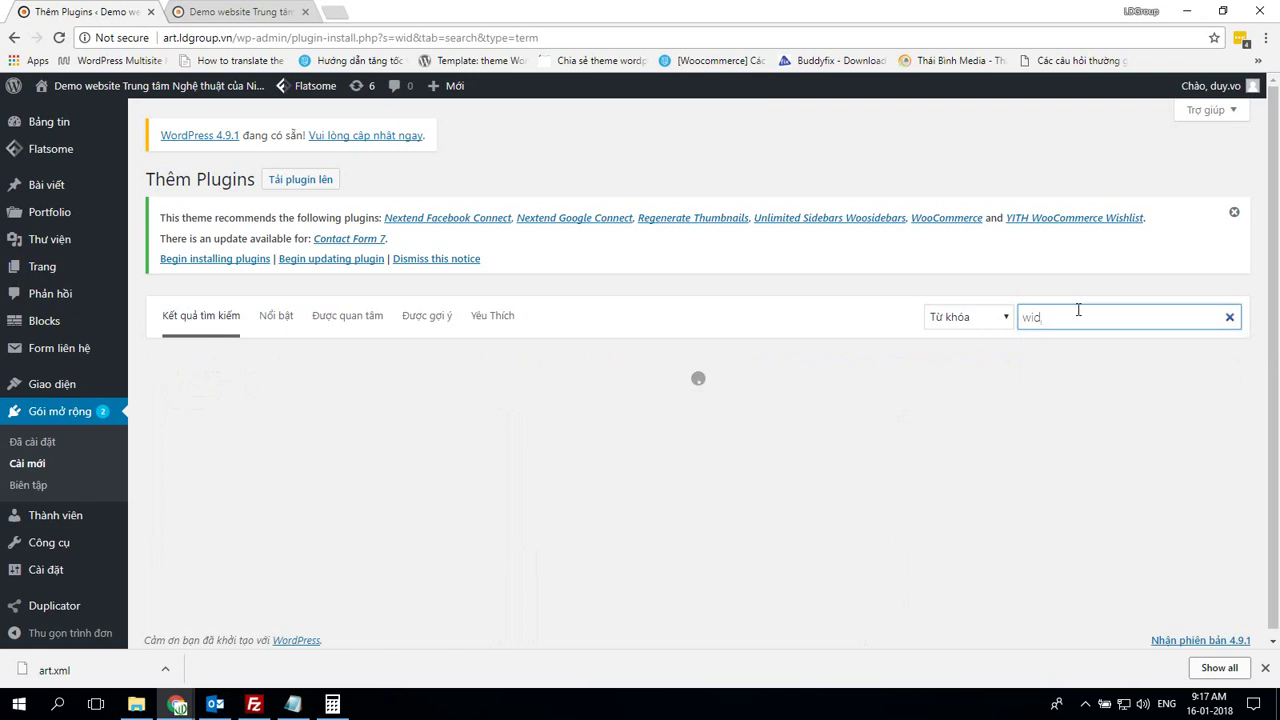
text(g)
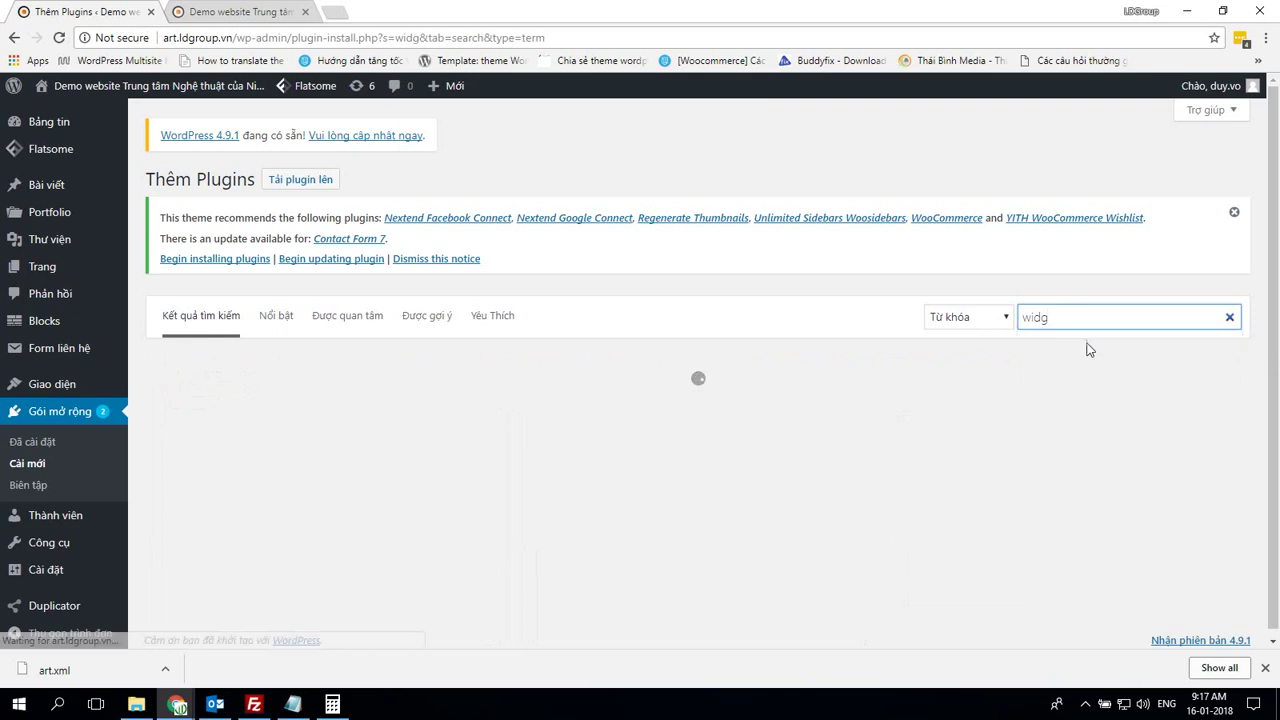
text(et import)
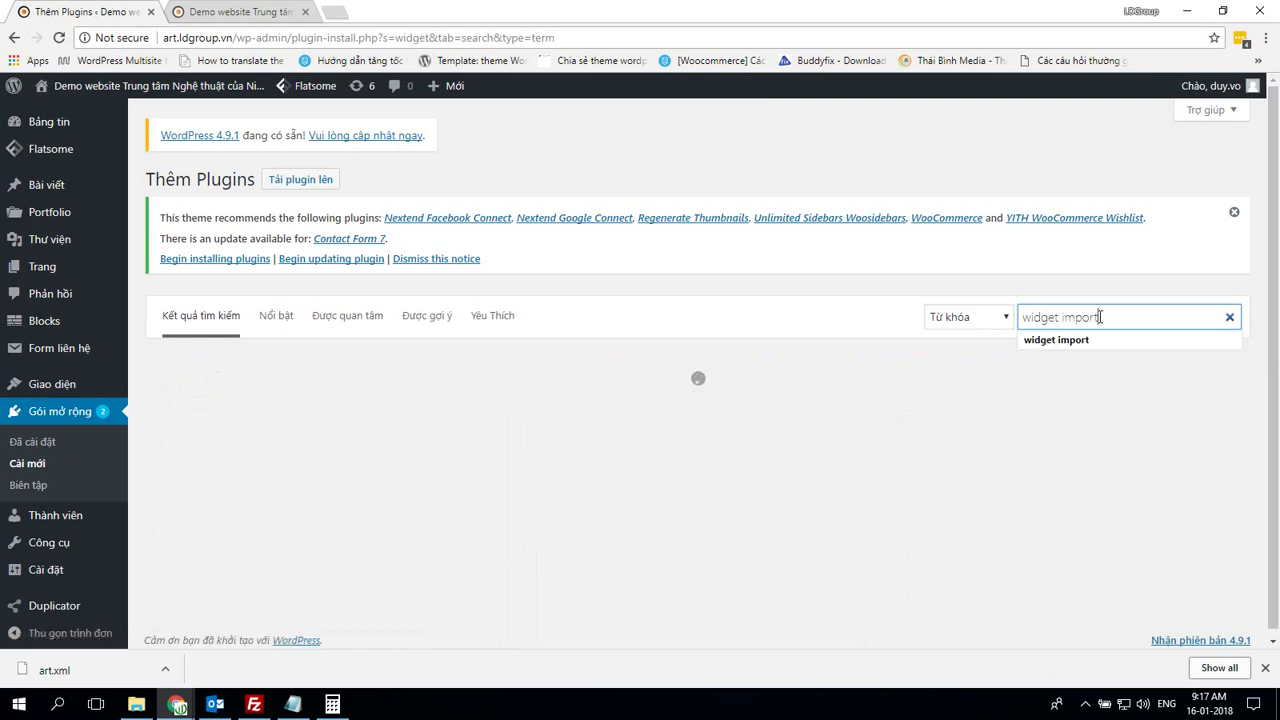
key(Return)
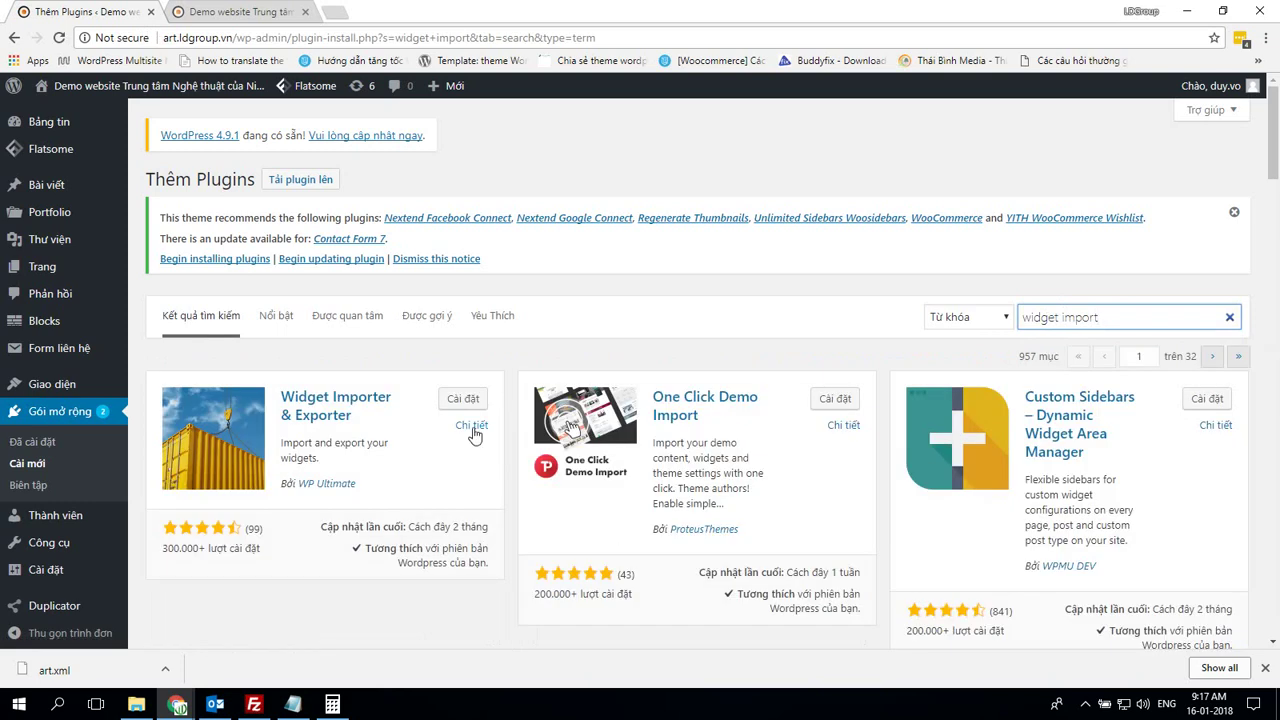
click(466, 399)
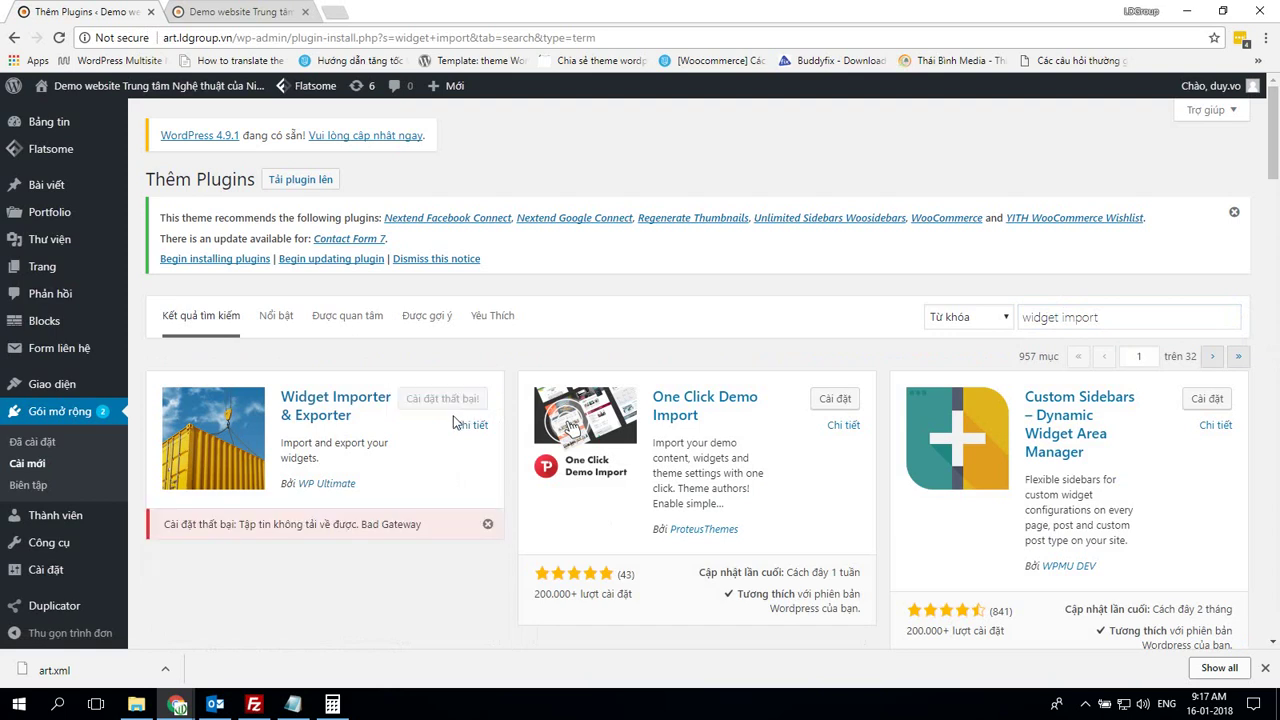
Reload the search and retry installing Widget Importer & Exporter after dismissing the Bad Gateway error
click(284, 38)
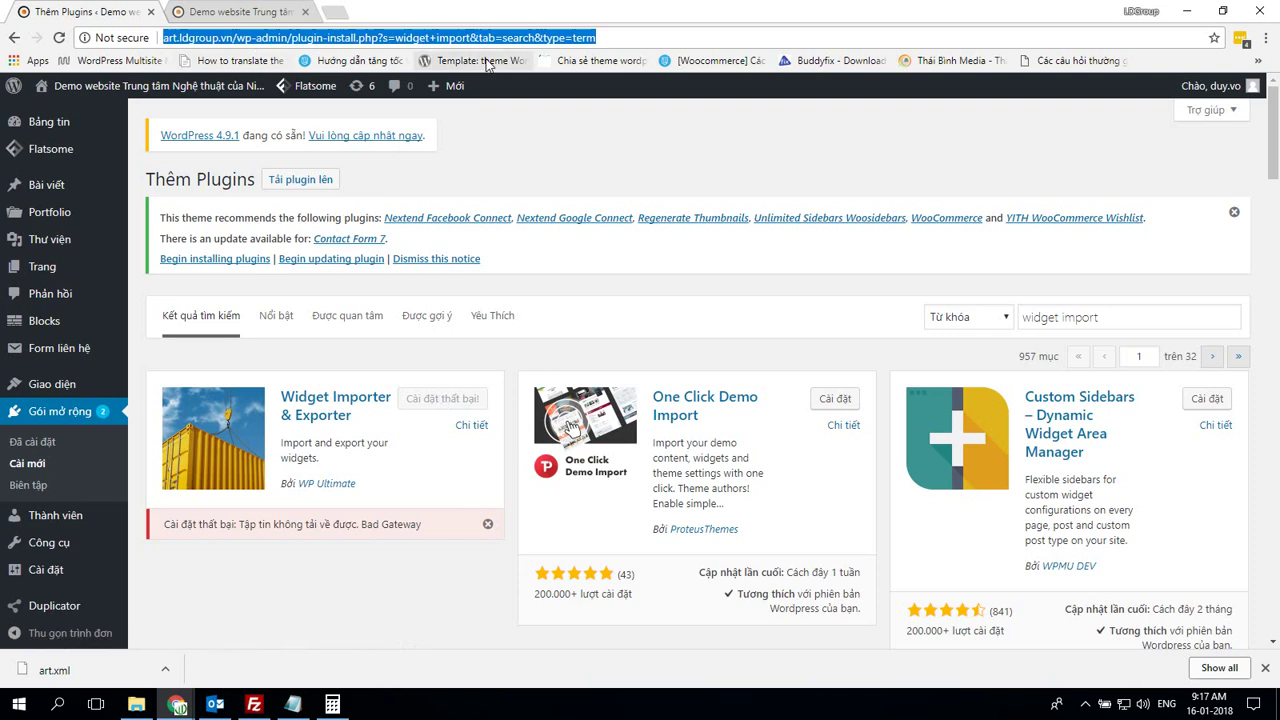
key(Return)
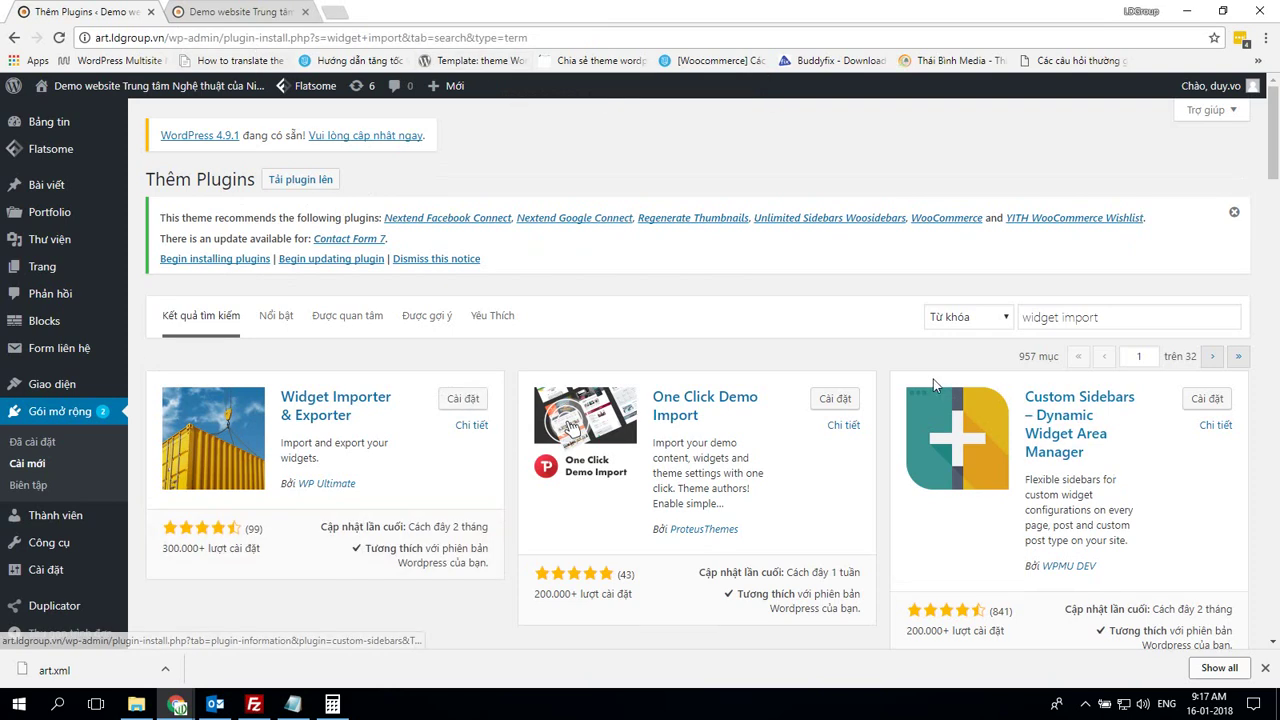
click(461, 400)
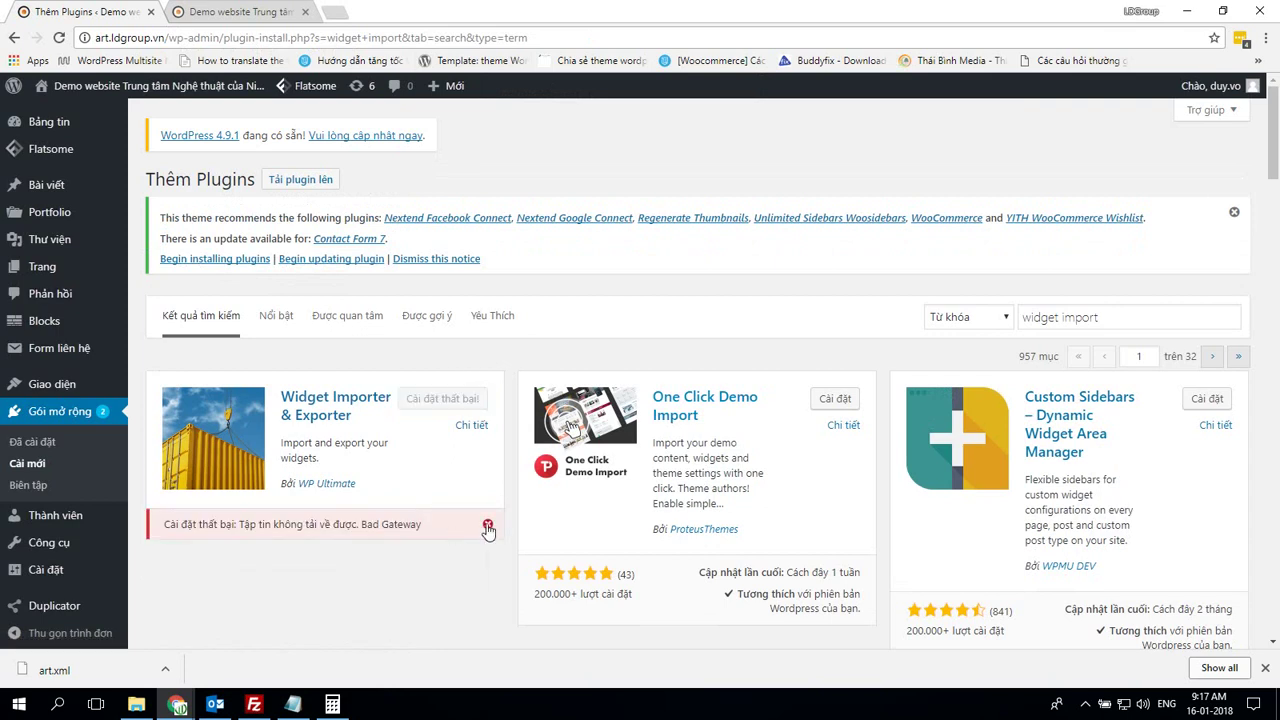
click(487, 524)
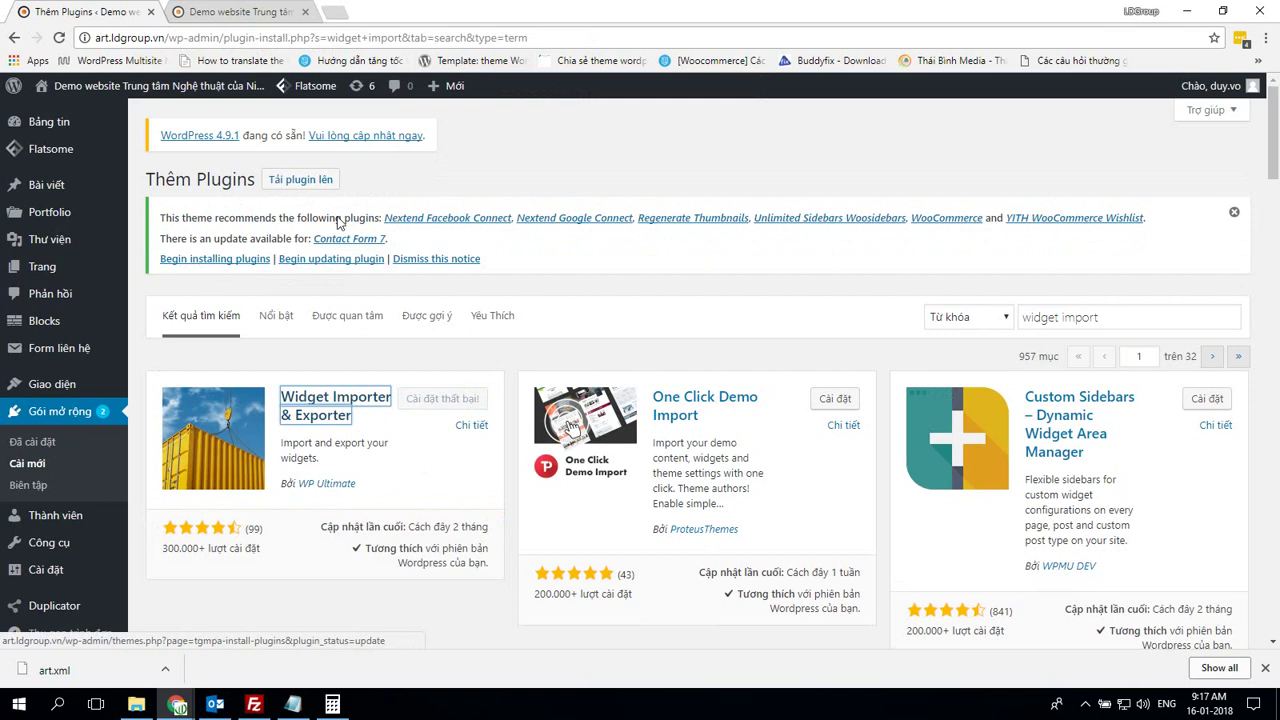
key(Return)
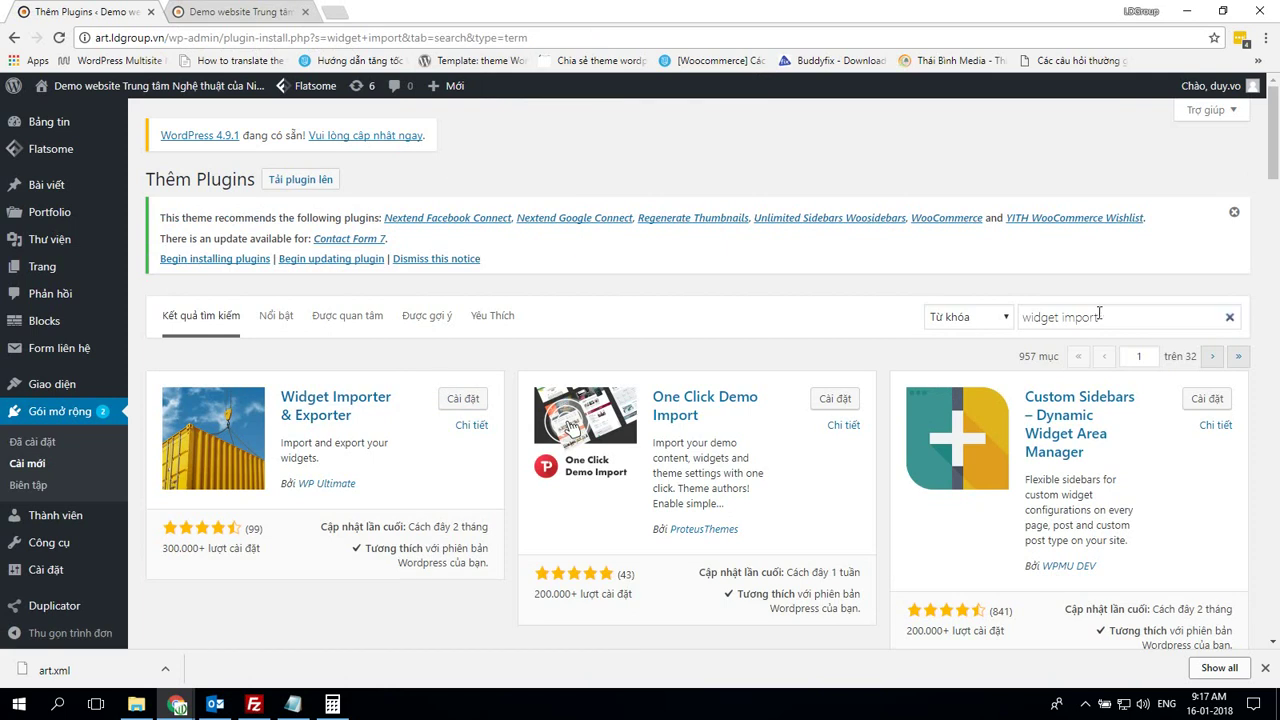
click(461, 398)
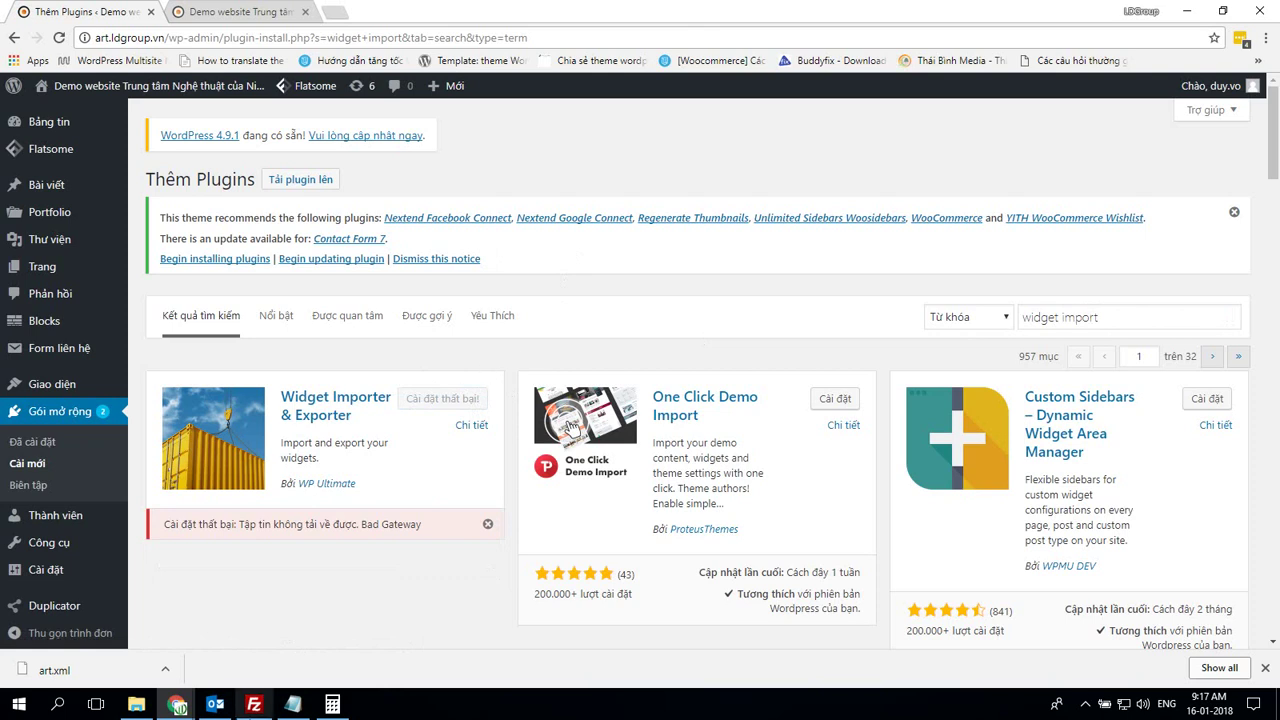
click(254, 705)
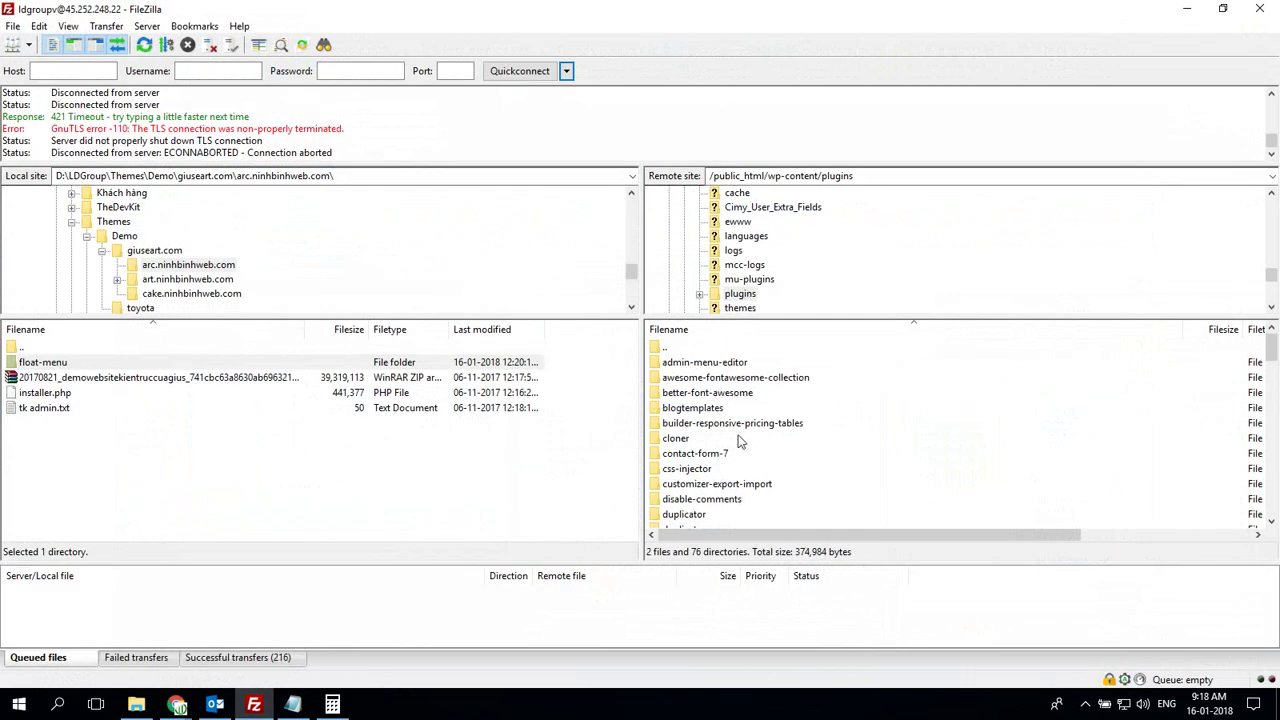
Download the server's widget-importer-exporter folder into the local art.ninhbinhweb.com folder
scroll(743, 428, down, 1)
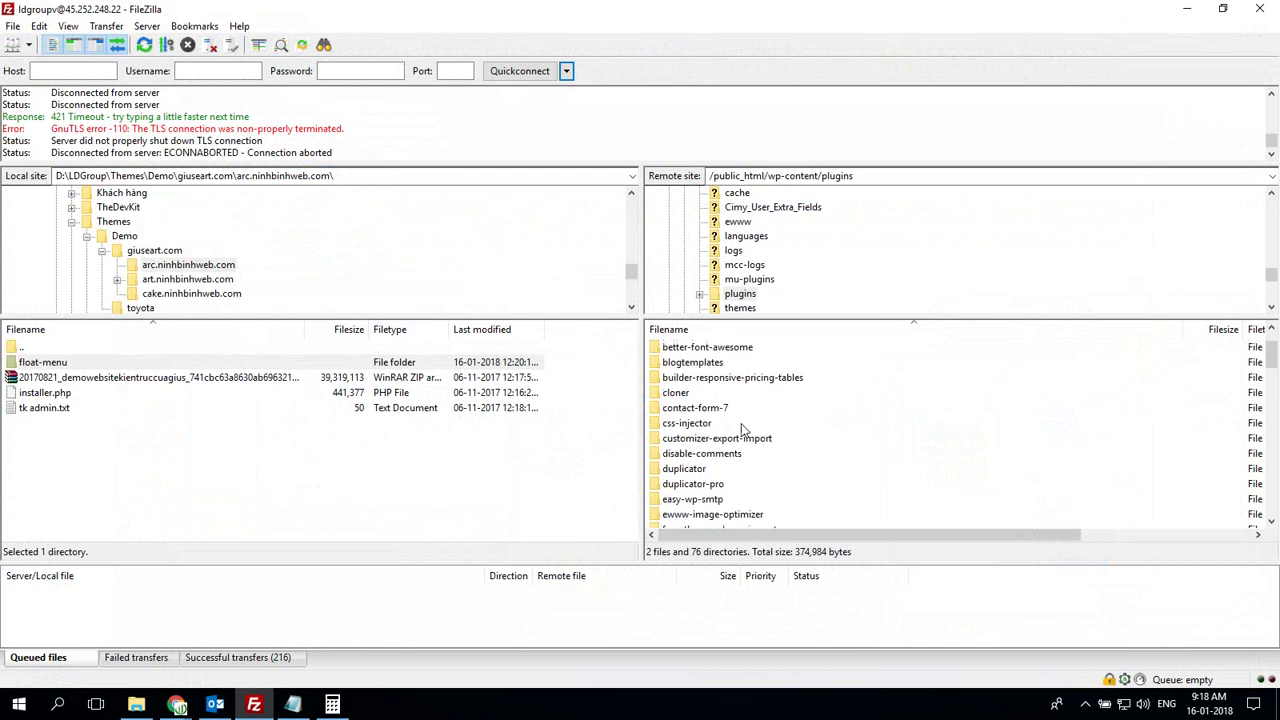
click(740, 423)
key(w)
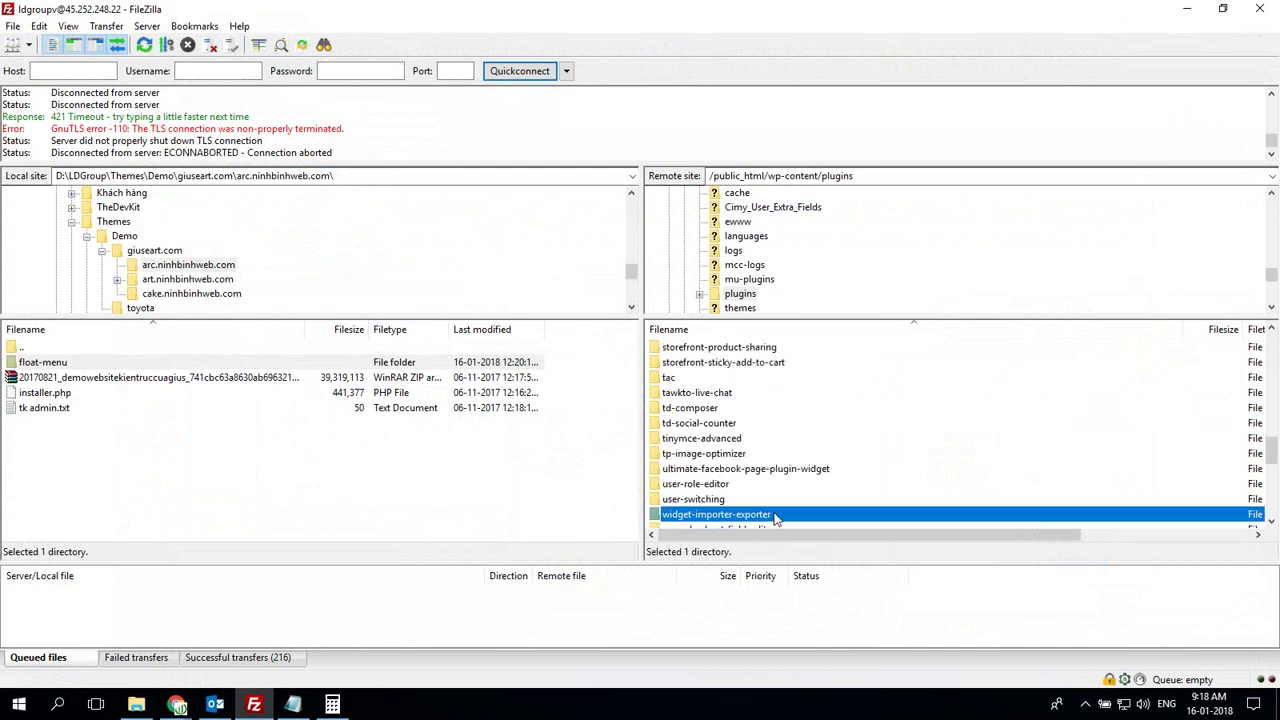
click(397, 503)
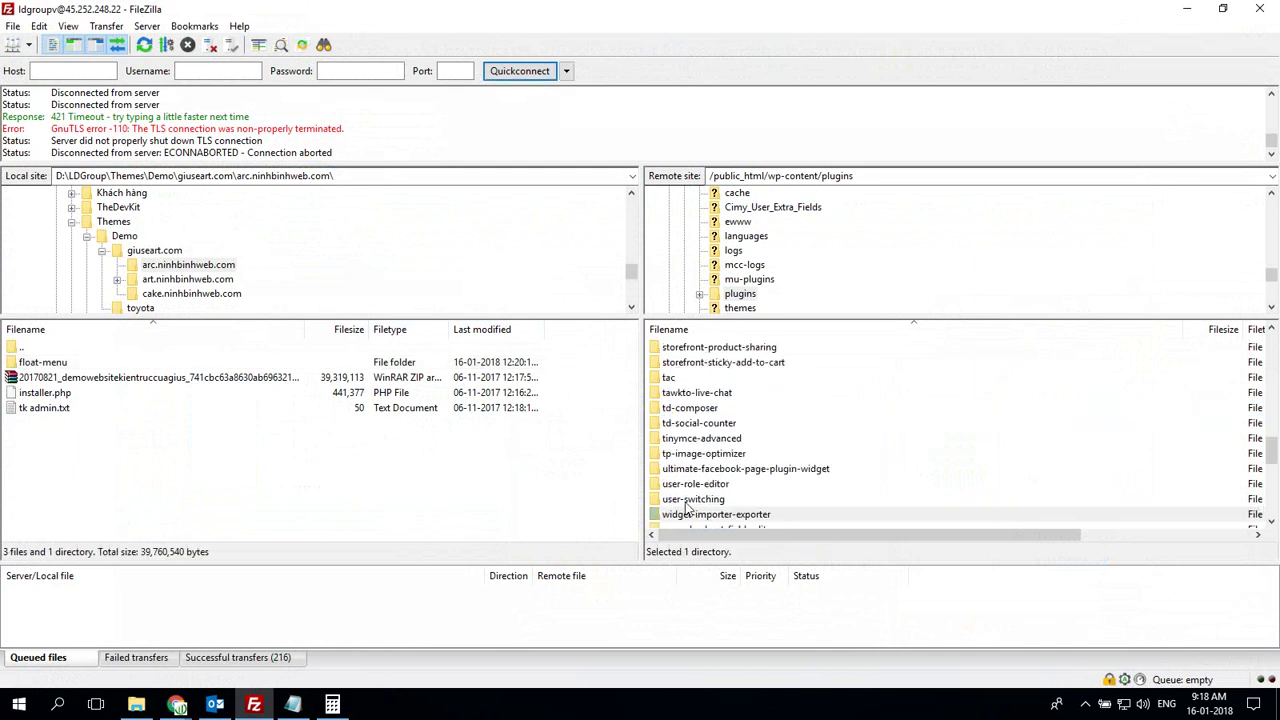
click(188, 279)
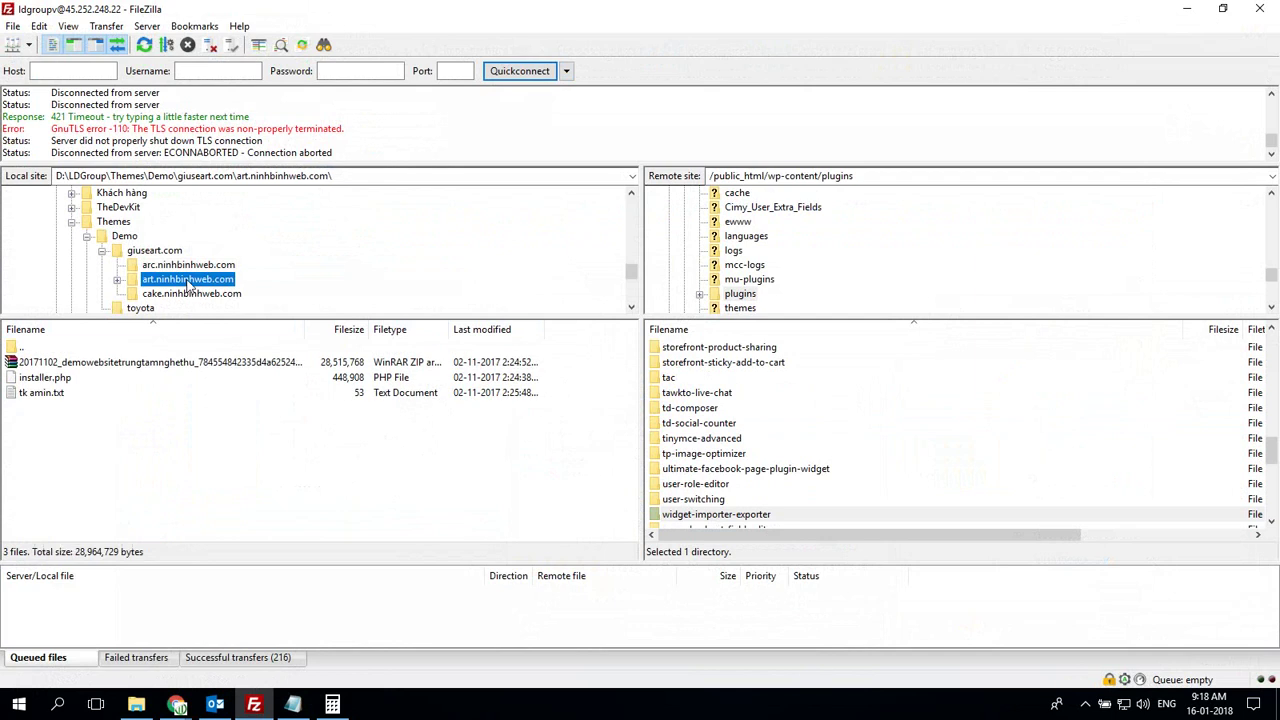
click(716, 517)
right_click(716, 517)
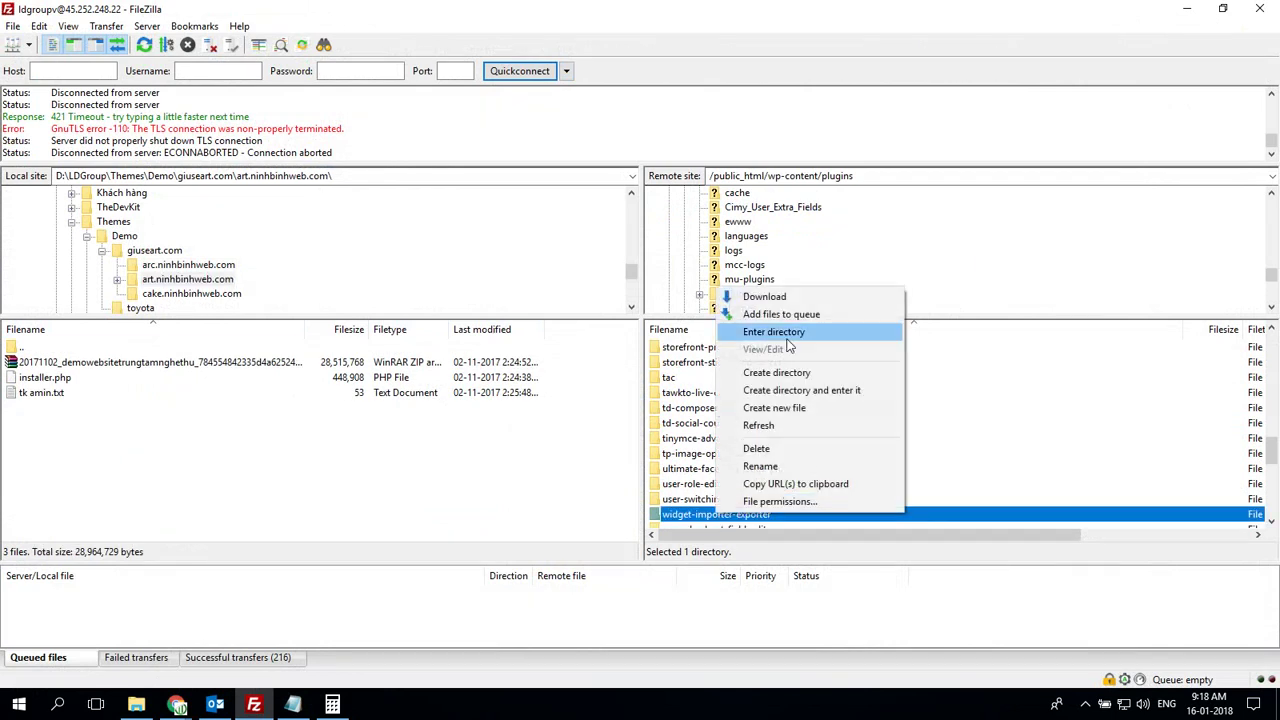
click(745, 297)
Upload the widget-importer-exporter folder into /art.ldgroup.vn/wp-content/plugins on the server
scroll(744, 377, up, 5)
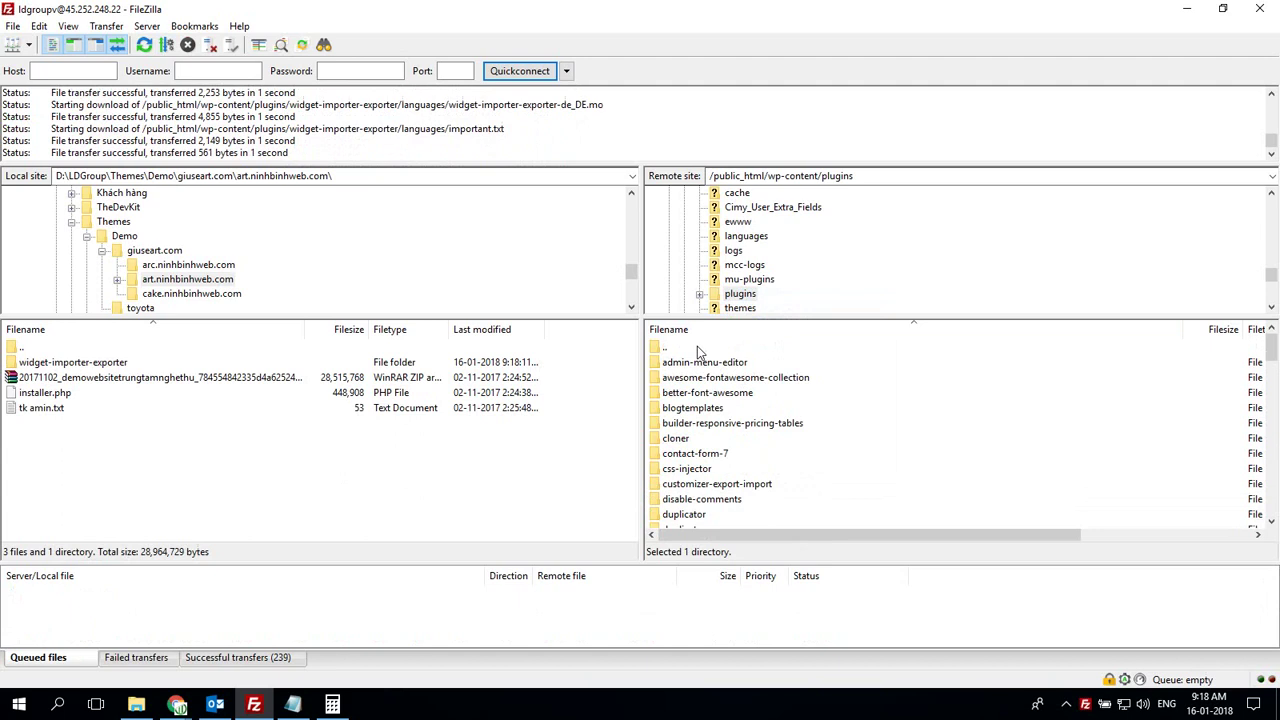
scroll(710, 230, up, 15)
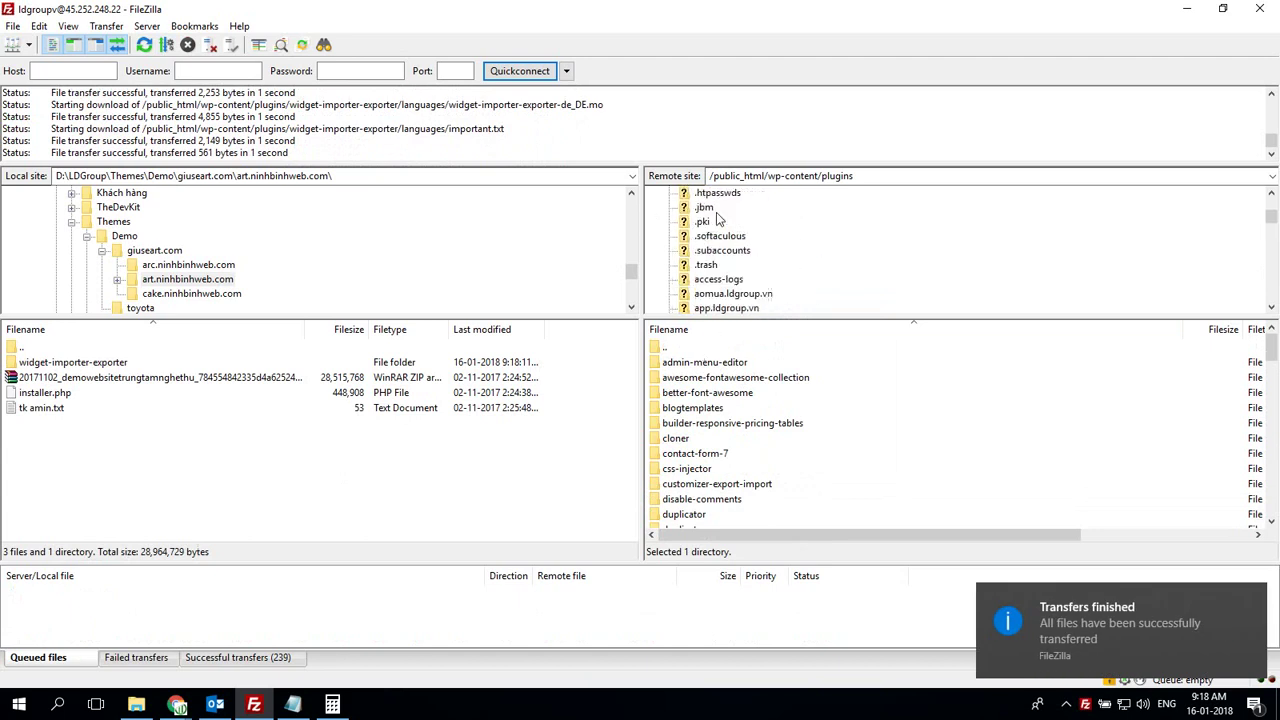
click(680, 194)
scroll(721, 428, down, 2)
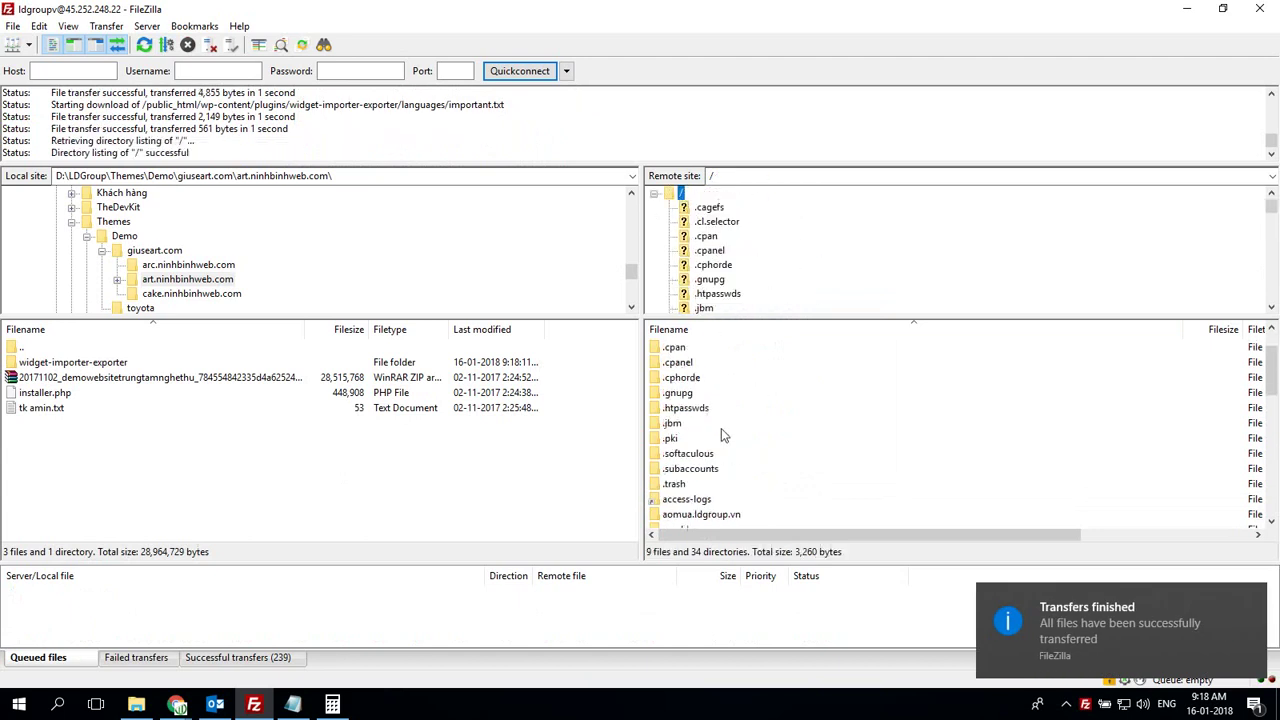
double_click(706, 514)
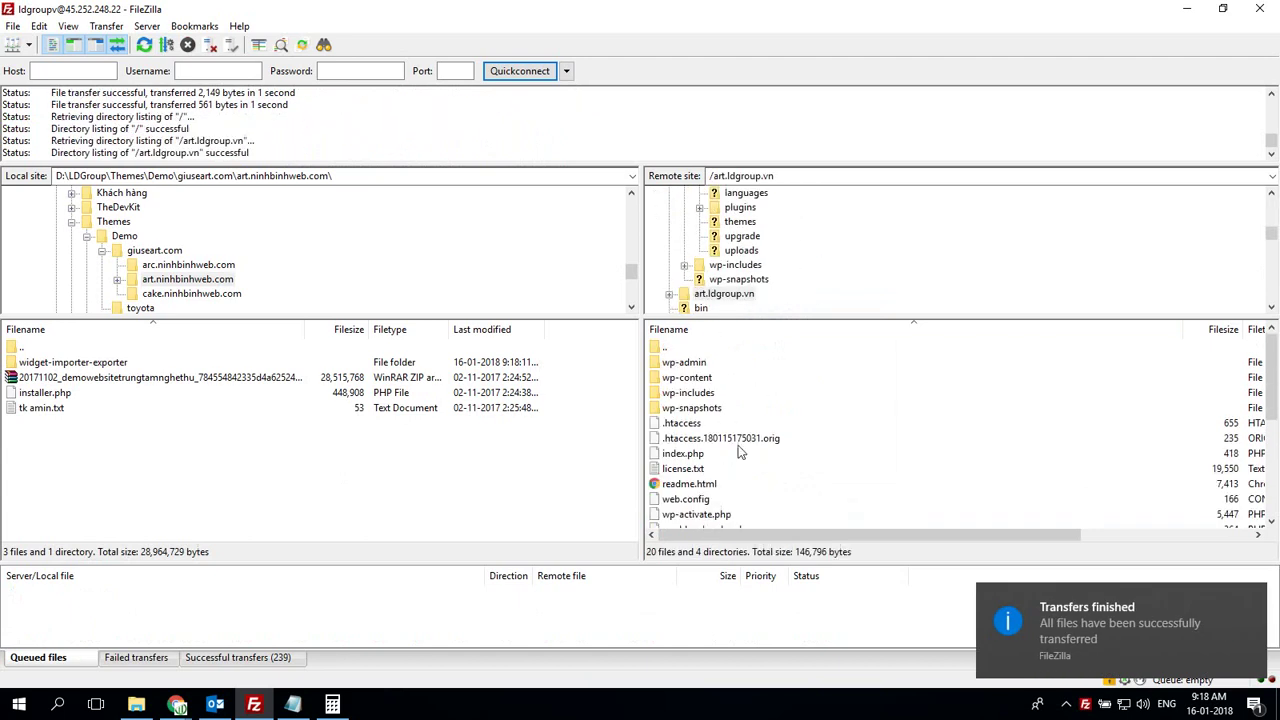
double_click(706, 379)
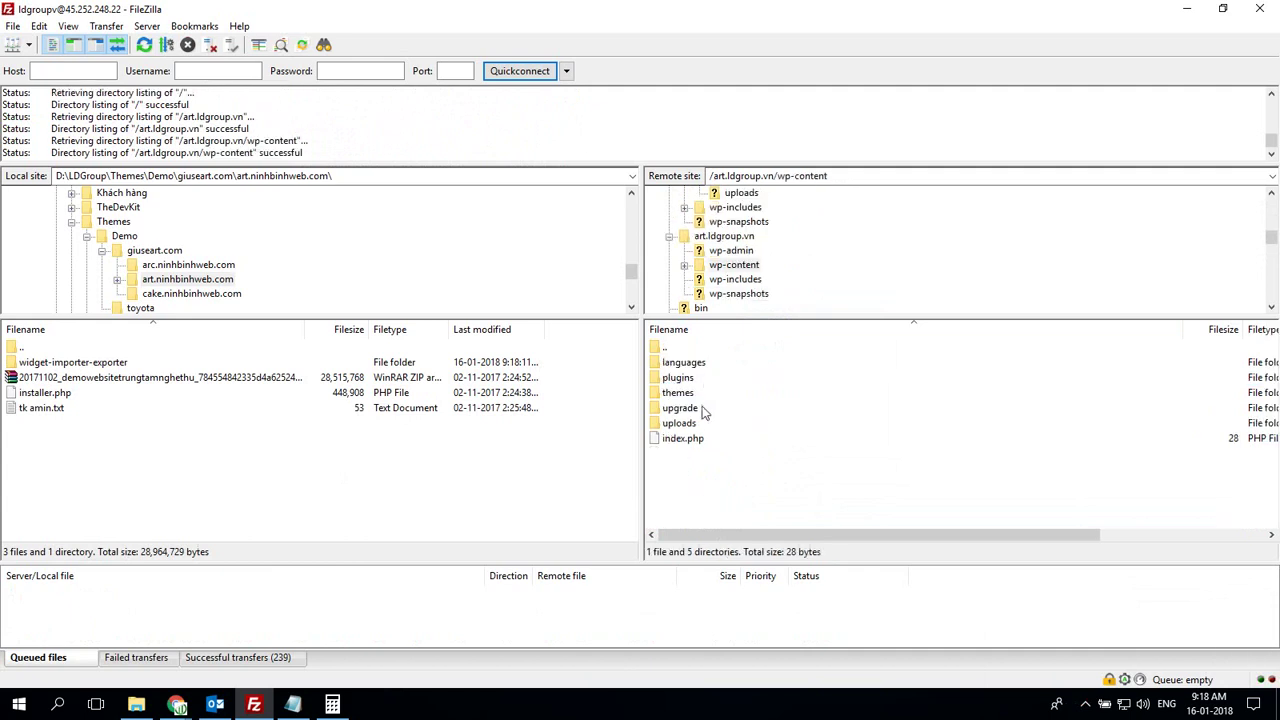
double_click(704, 380)
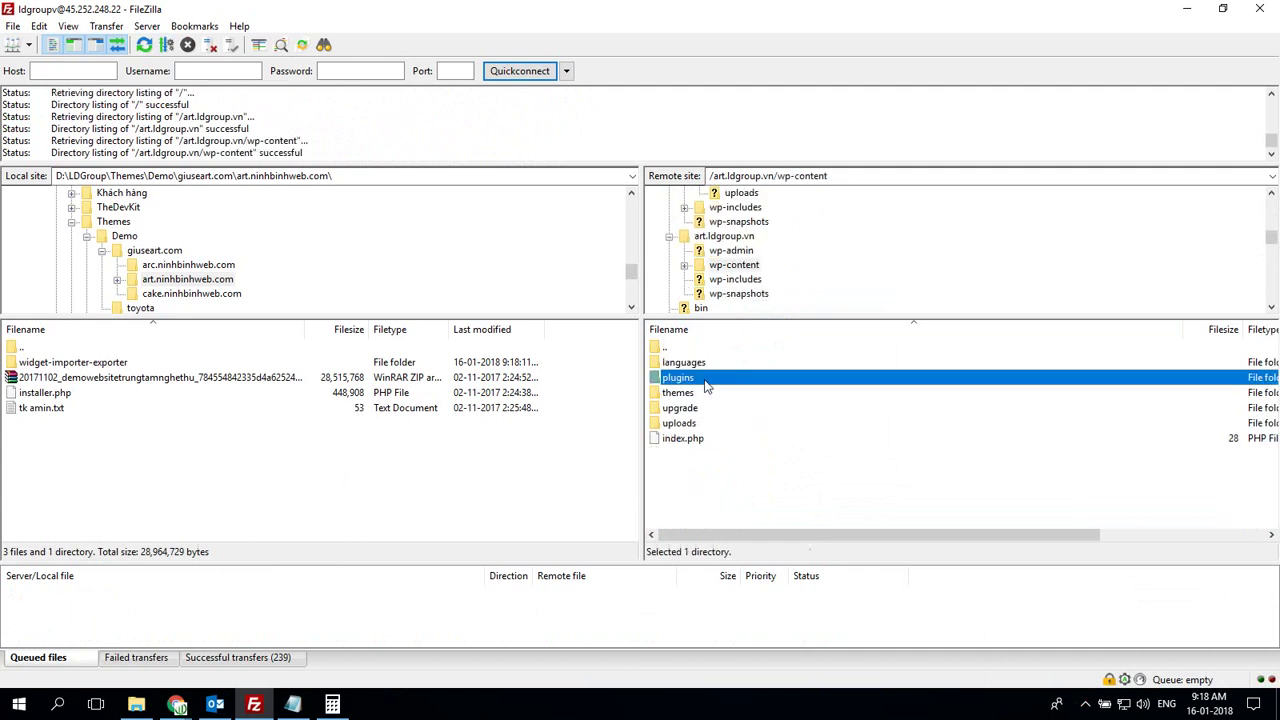
right_click(141, 363)
click(180, 373)
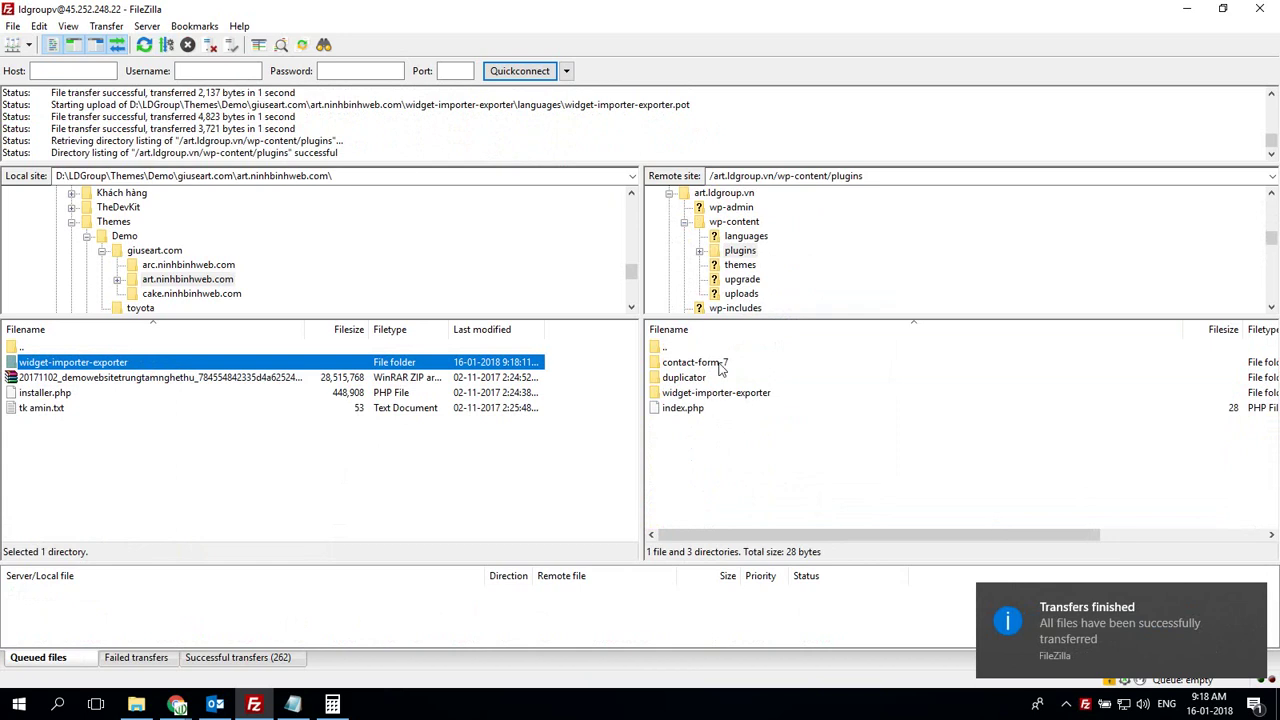
Back in the browser, go to art.ldgroup.vn's installed plugins list
key(alt+Tab)
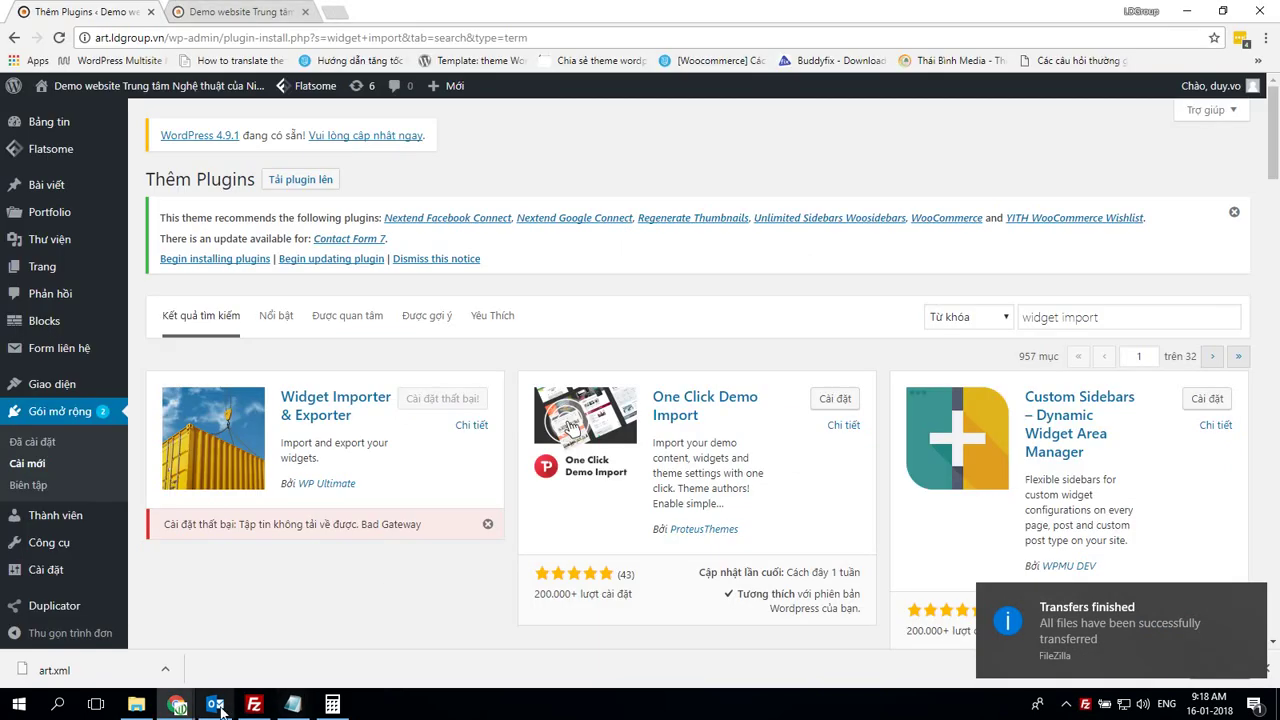
mouse_move(177, 704)
click(112, 617)
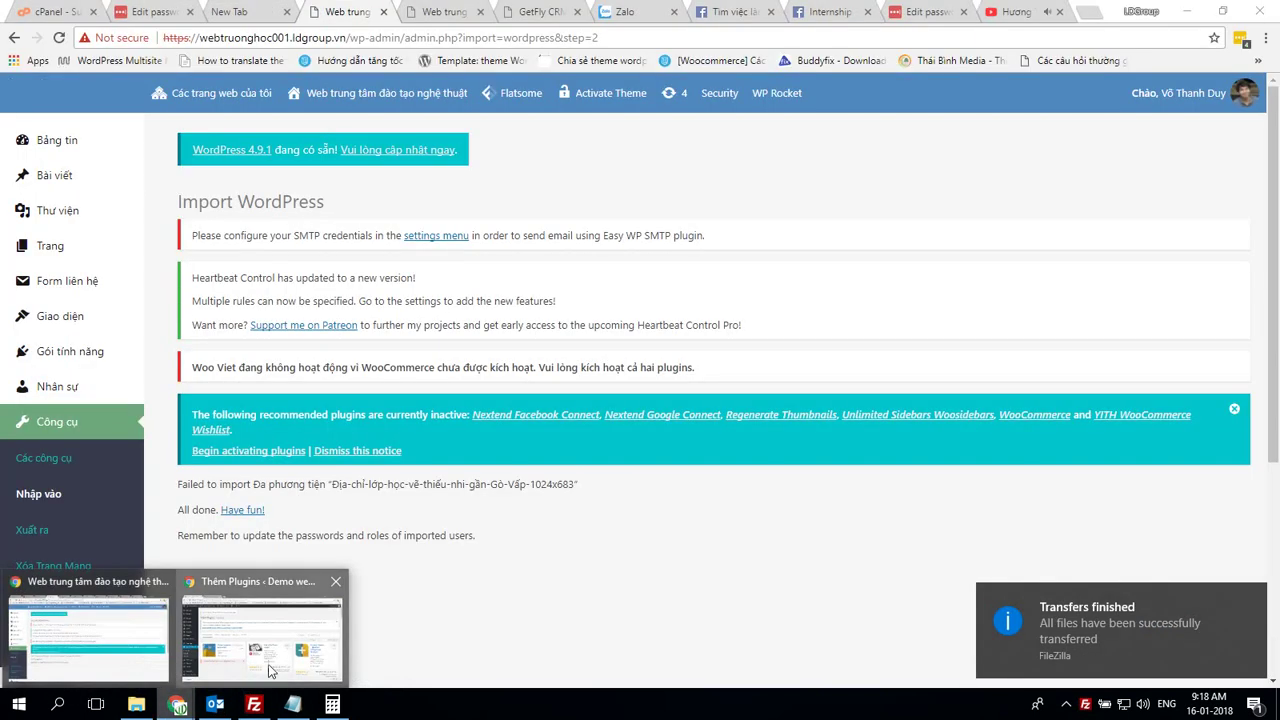
click(270, 640)
click(110, 440)
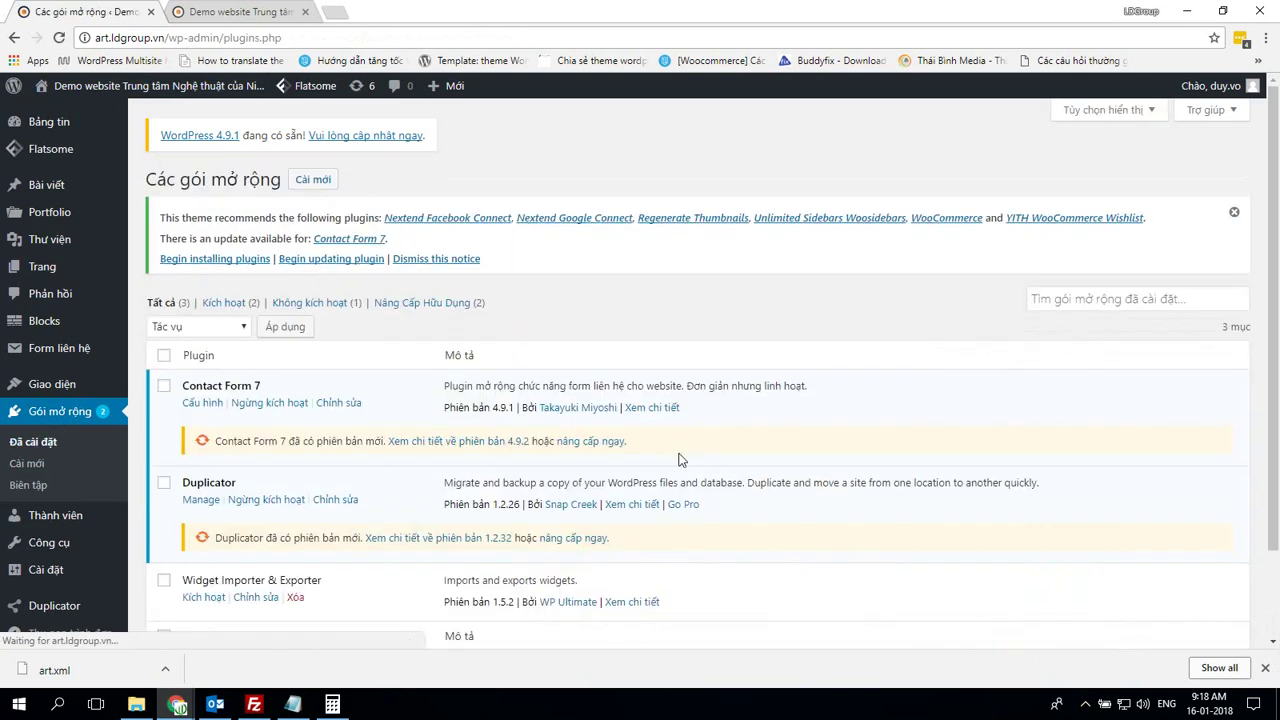
Activate the Widget Importer & Exporter plugin on art.ldgroup.vn
scroll(287, 438, down, 1)
click(204, 492)
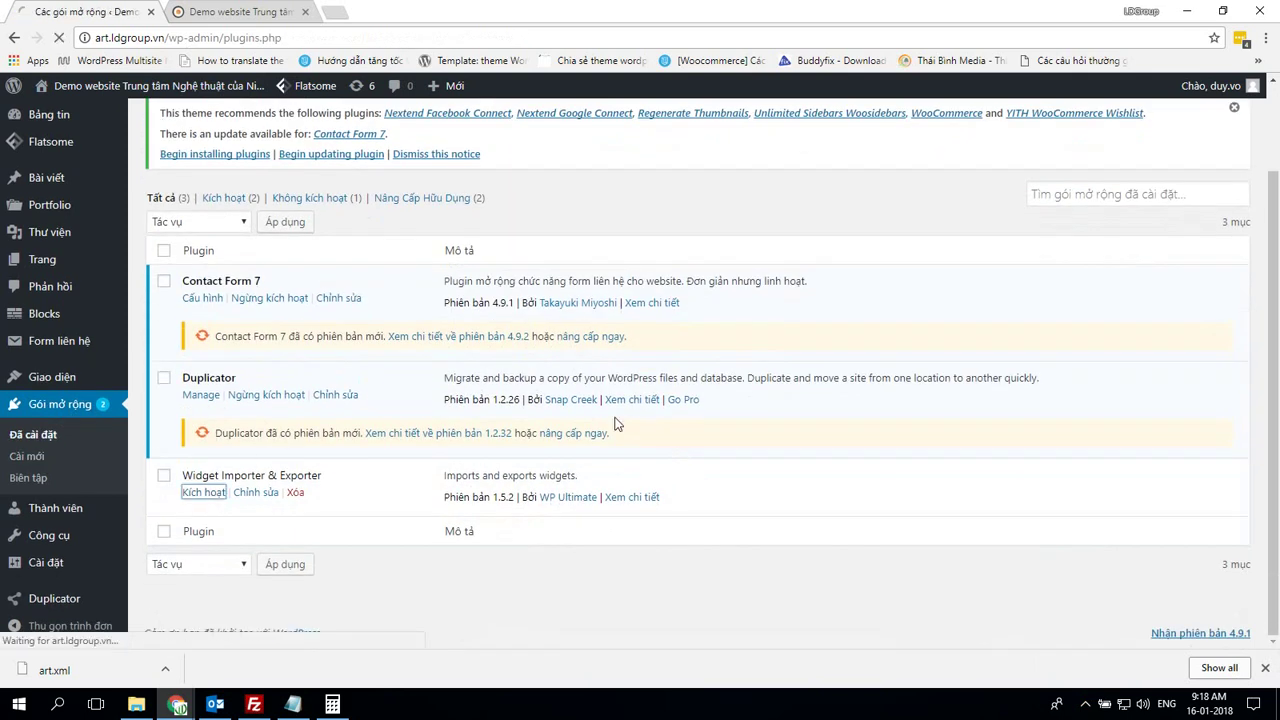
scroll(620, 421, down, 2)
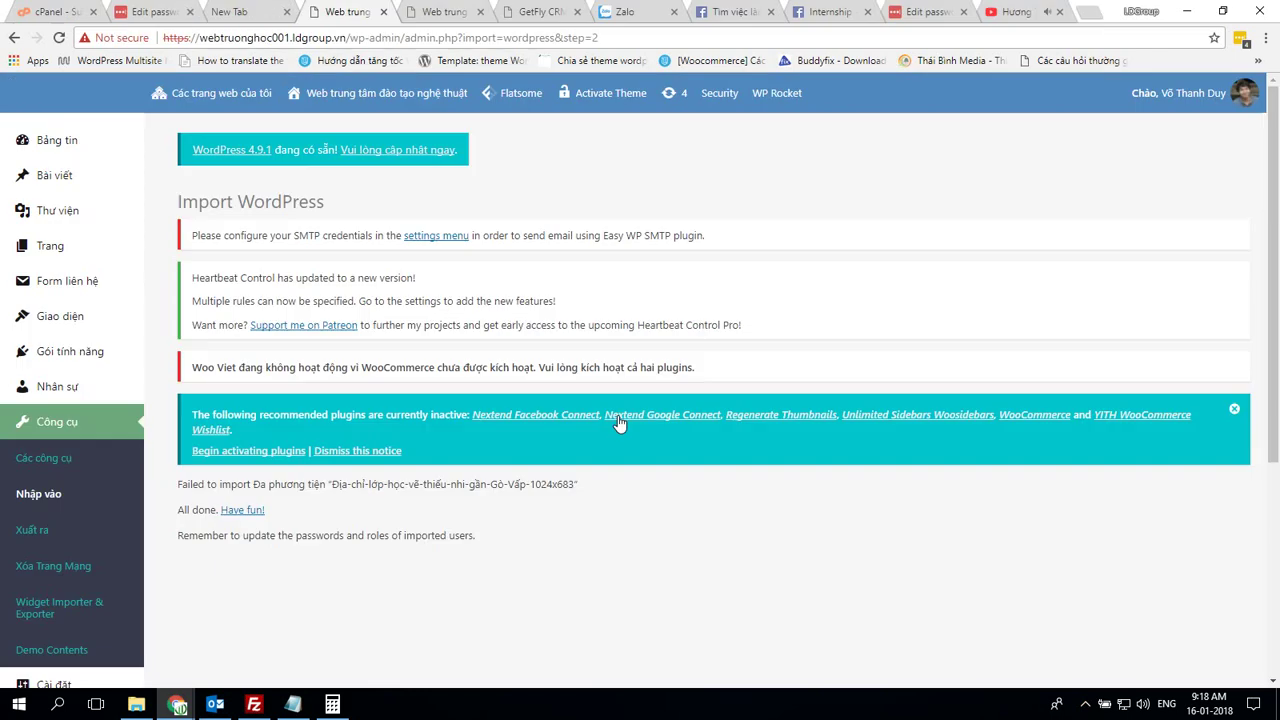
scroll(94, 366, down, 3)
scroll(84, 327, up, 3)
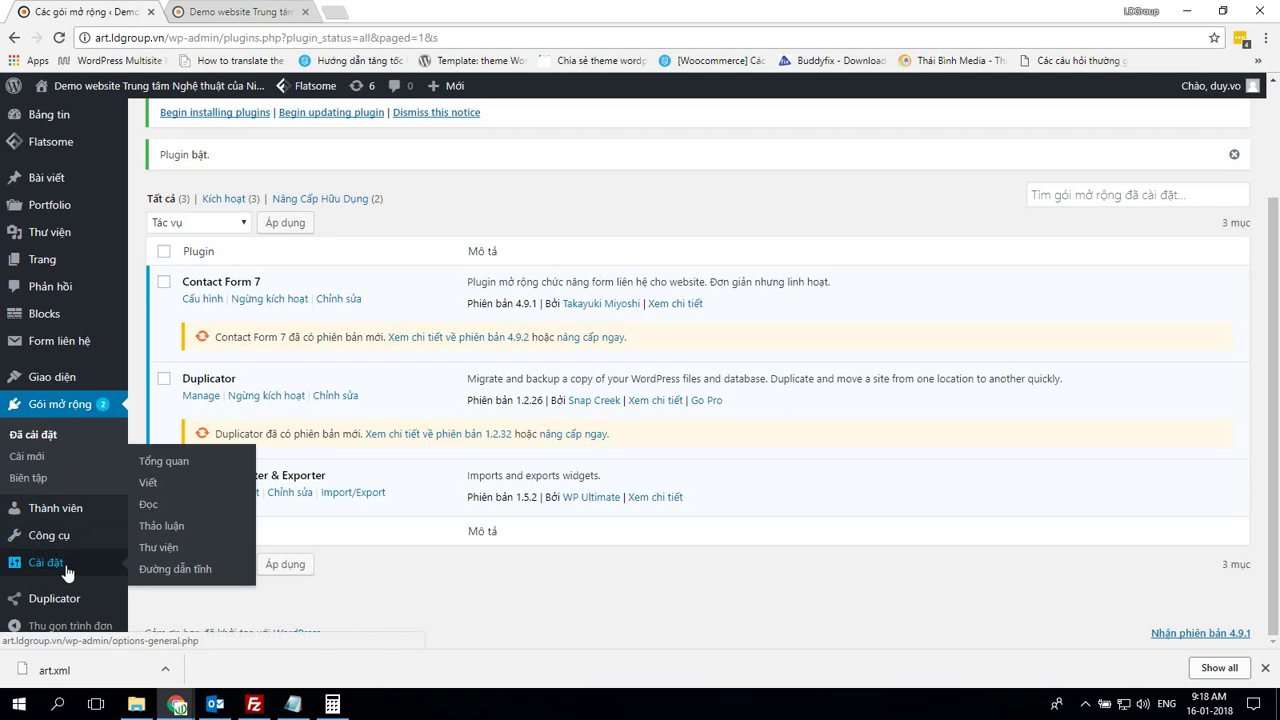
Export art.ldgroup.vn's widgets and save the file as art.wie
click(170, 563)
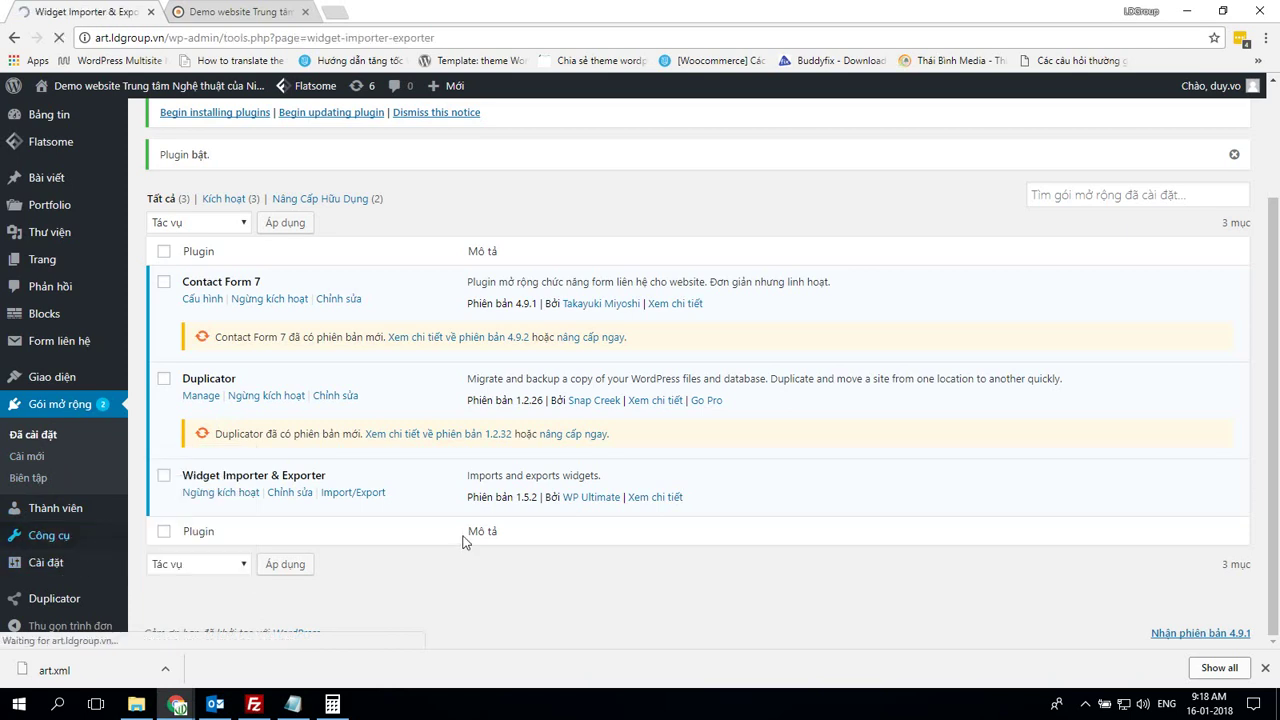
scroll(366, 451, down, 1)
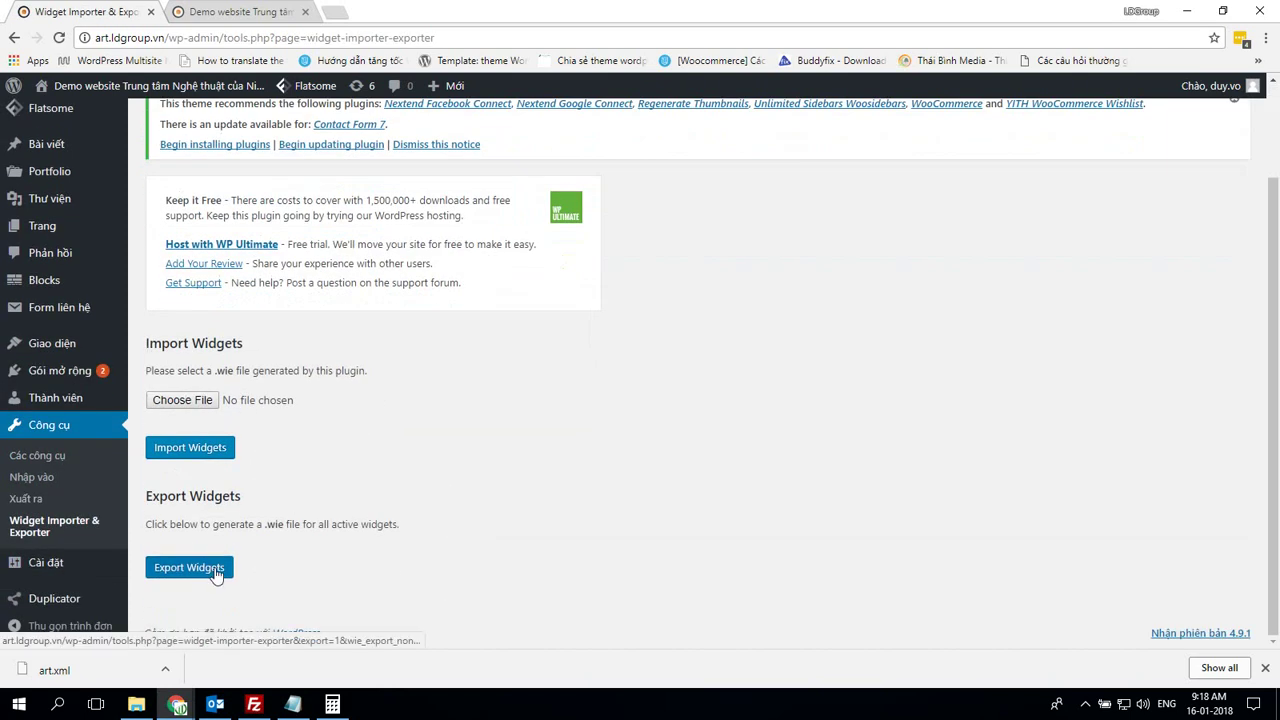
click(214, 568)
text(art)
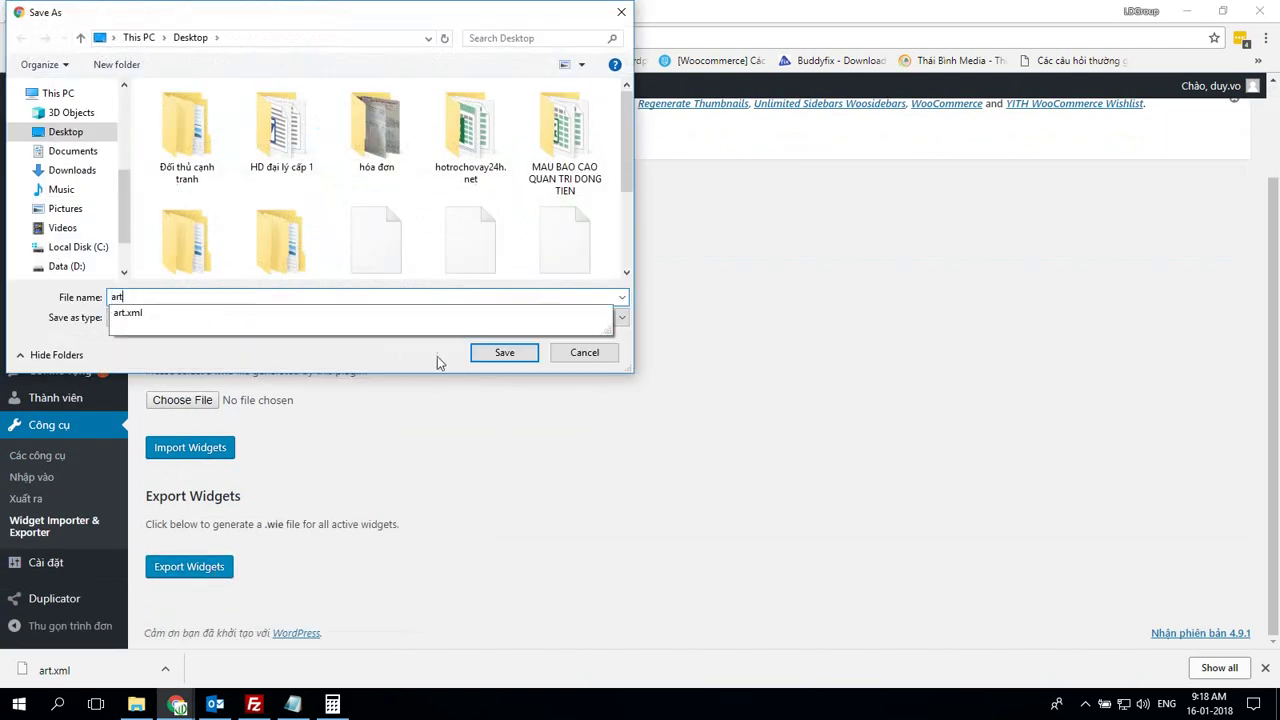
click(500, 352)
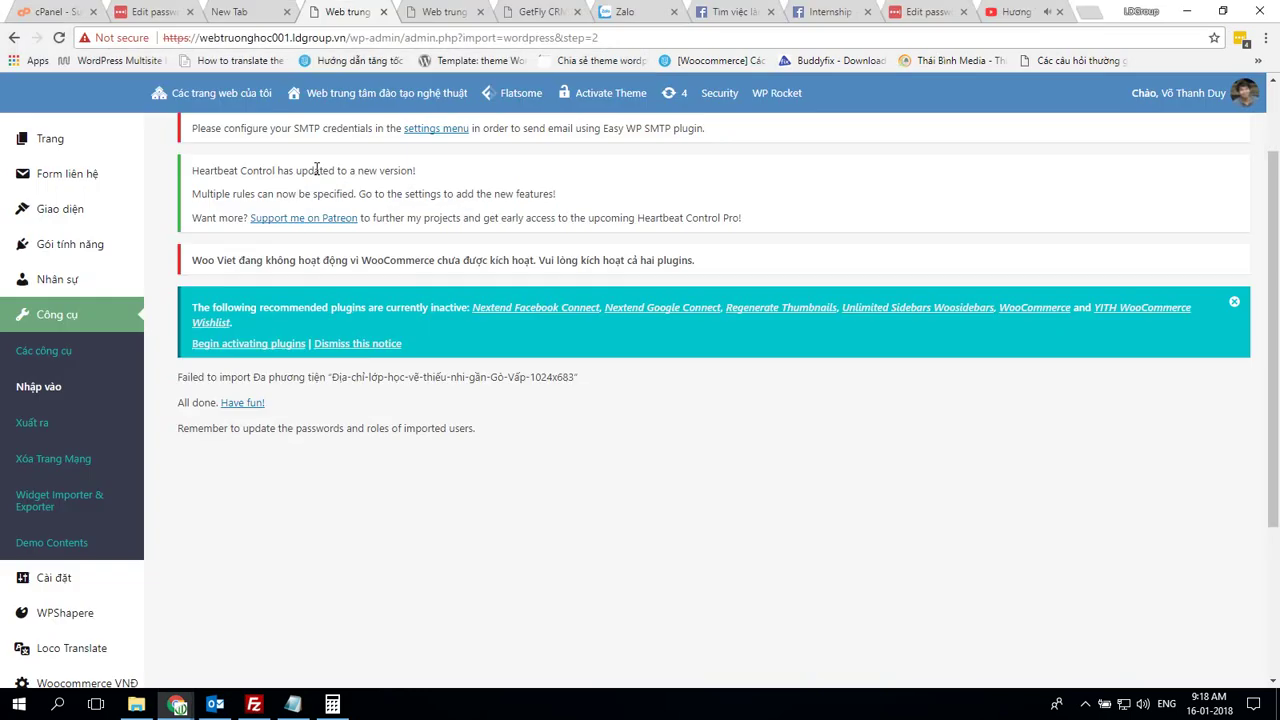
On the subsite, go to Công cụ > Widget Importer & Exporter
scroll(72, 355, down, 3)
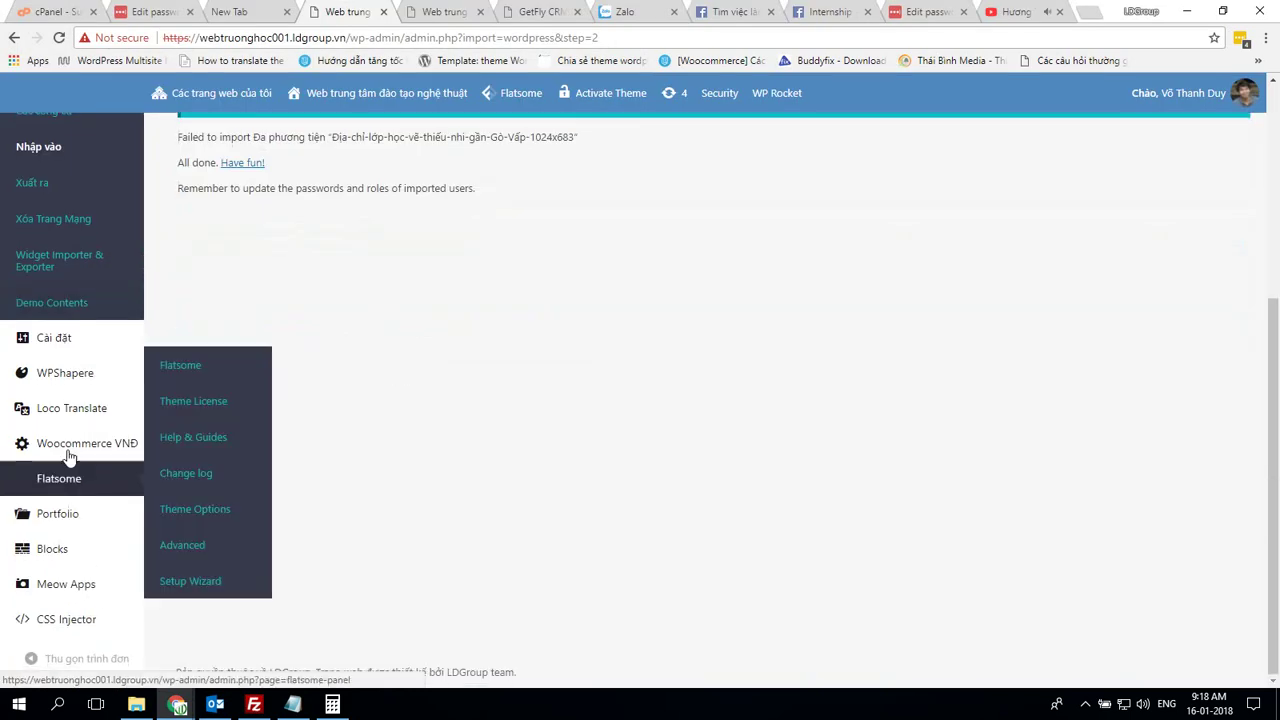
mouse_move(72, 340)
scroll(72, 340, up, 2)
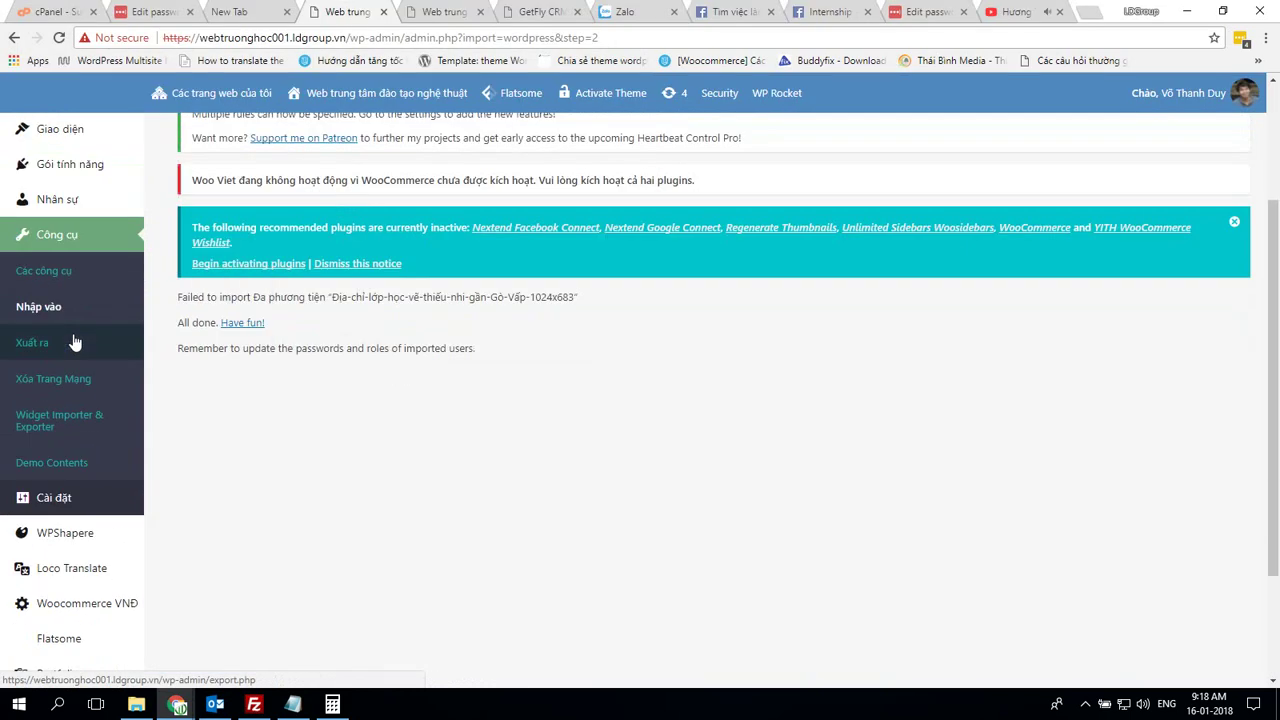
click(74, 425)
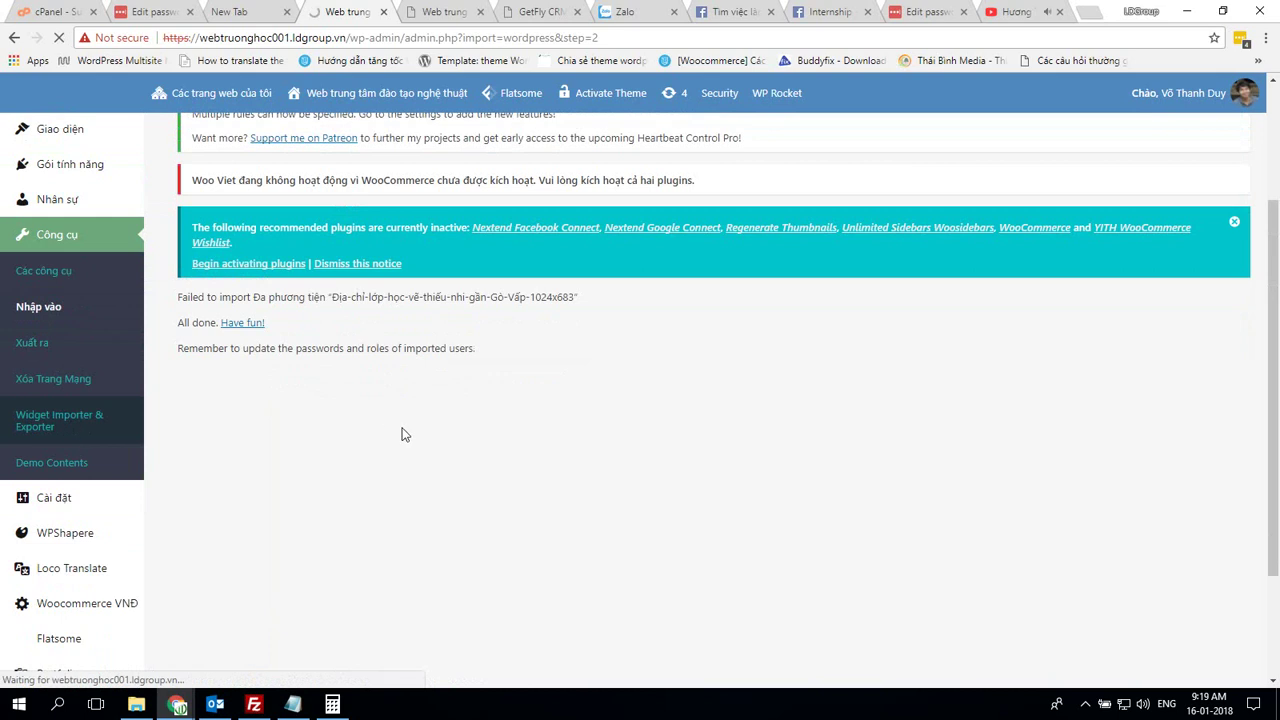
scroll(400, 434, down, 4)
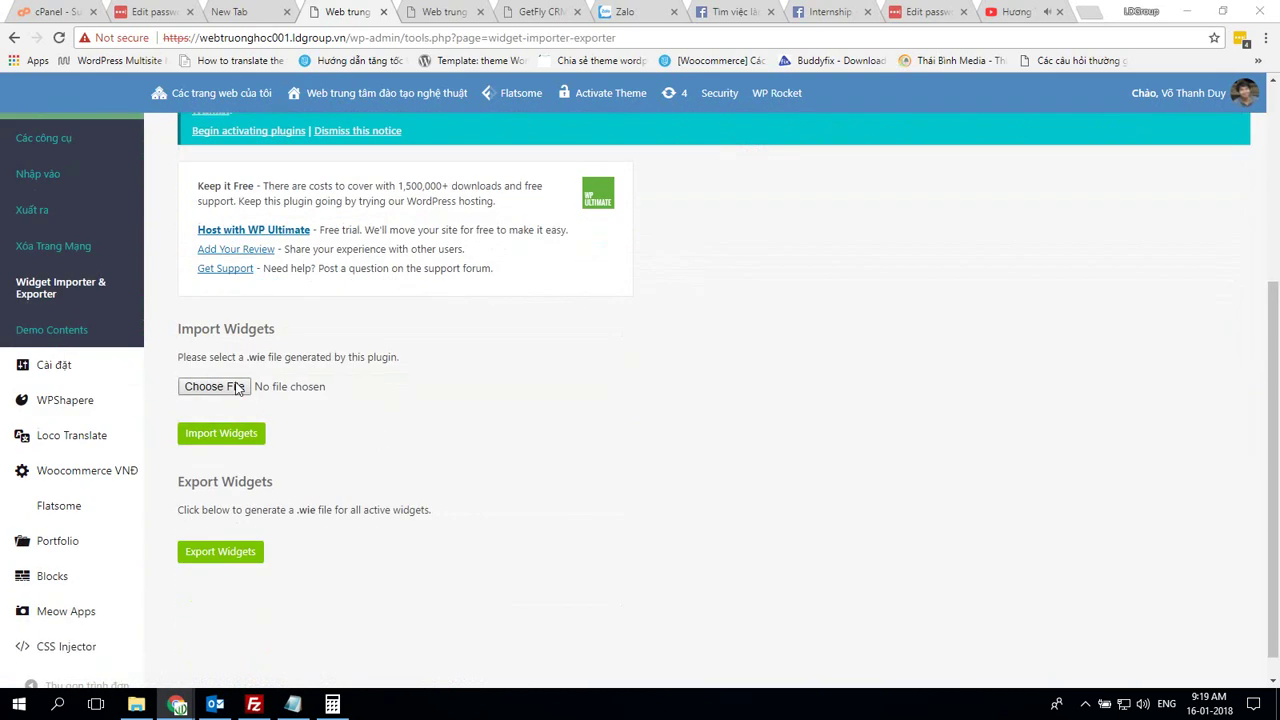
Import widgets from art.wie, adding Ảnh and Flatsome Recent Posts to the Sidebar
click(237, 388)
click(386, 286)
scroll(386, 250, down, 5)
click(187, 130)
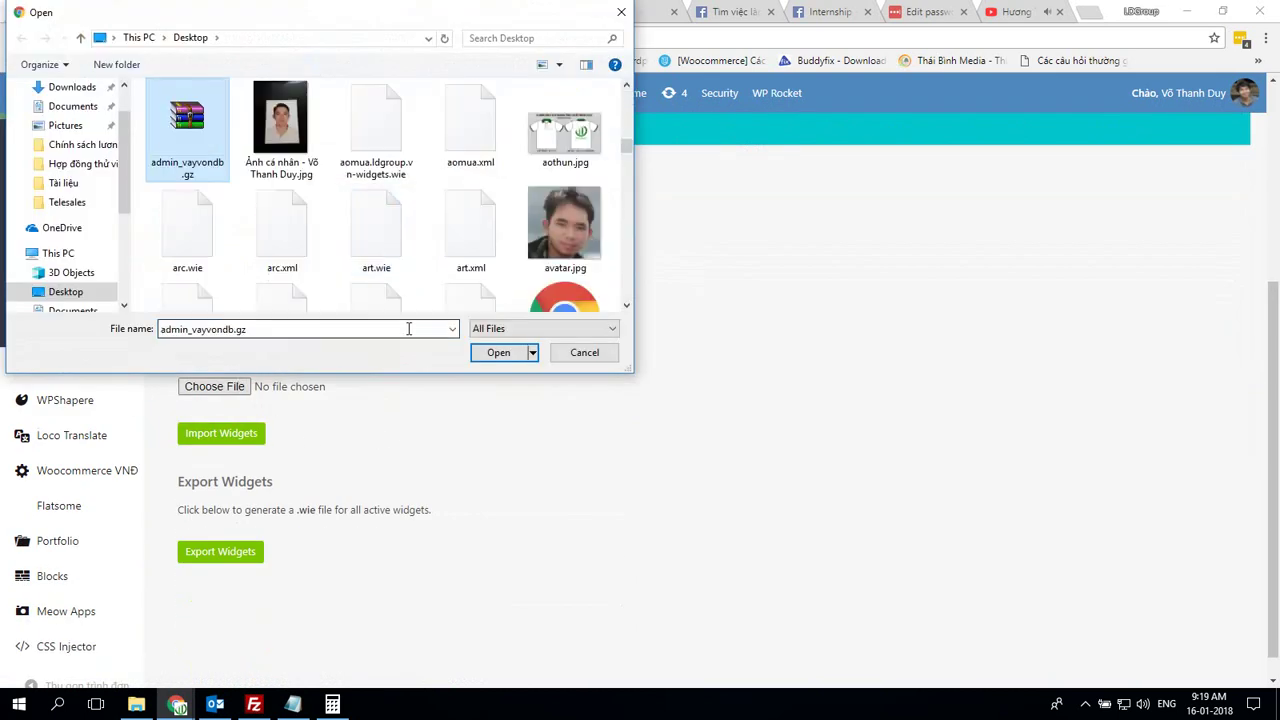
double_click(383, 242)
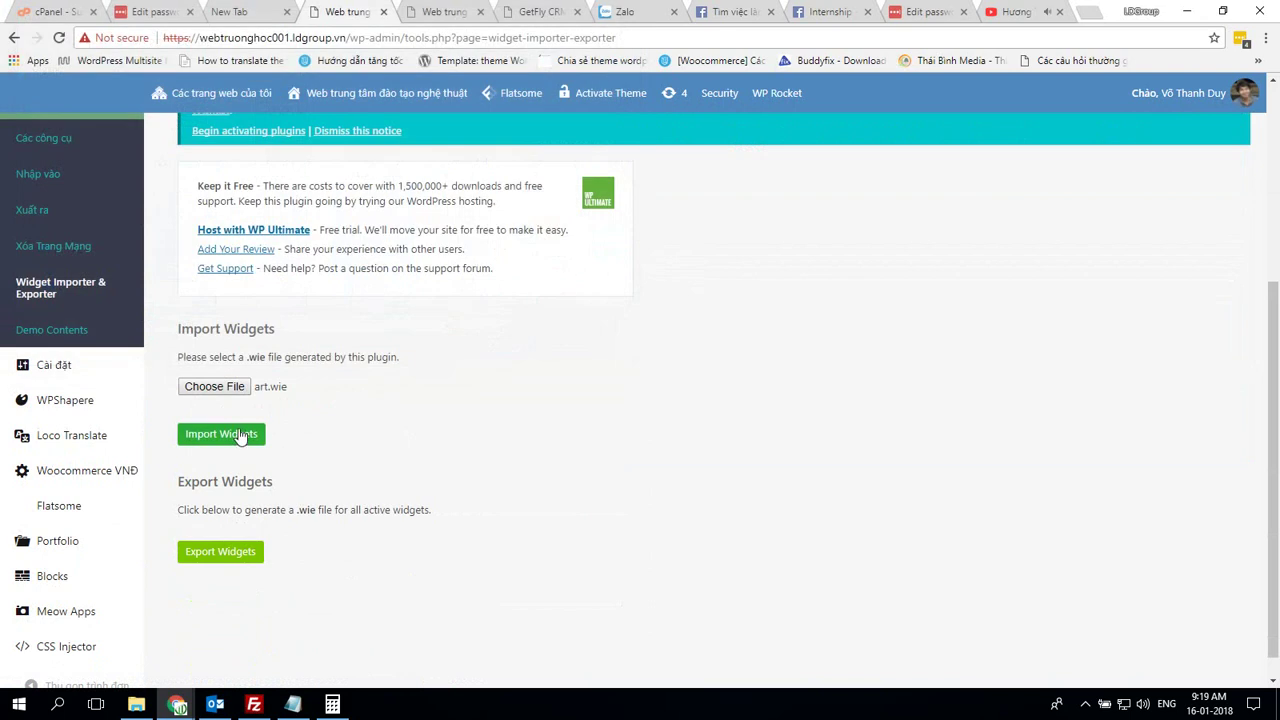
click(240, 437)
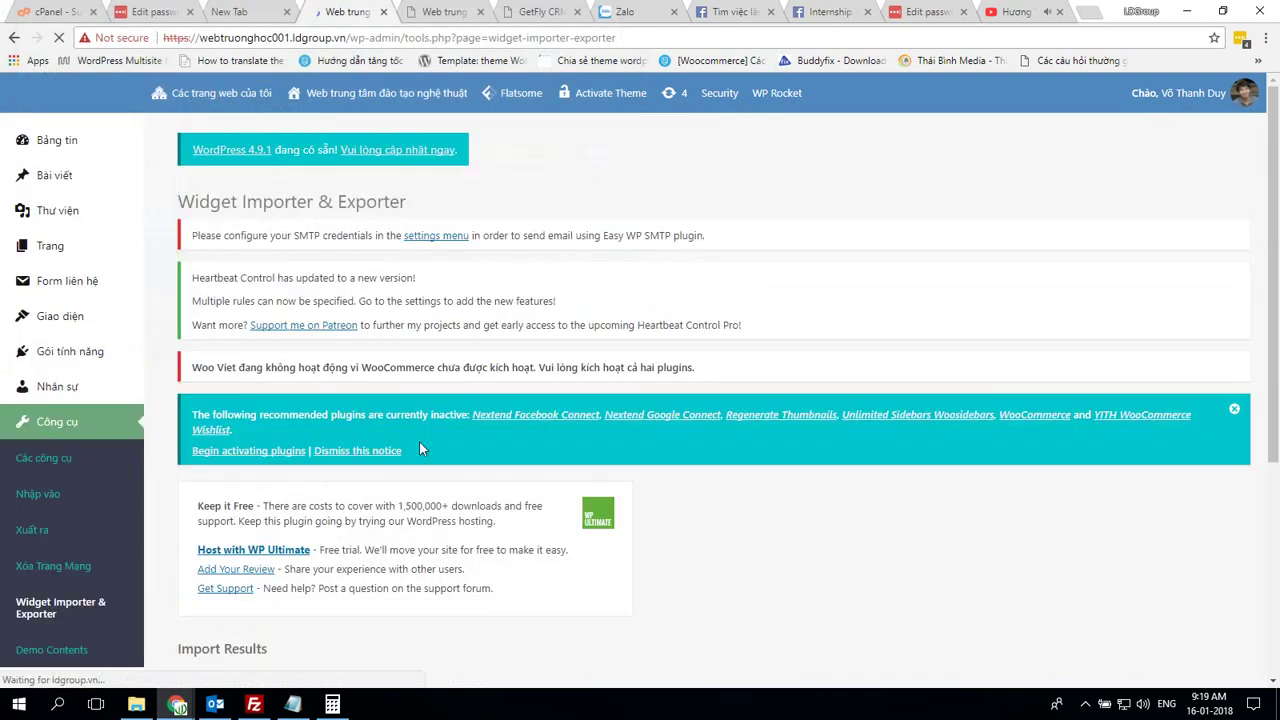
scroll(426, 434, up, 3)
scroll(429, 432, down, 3)
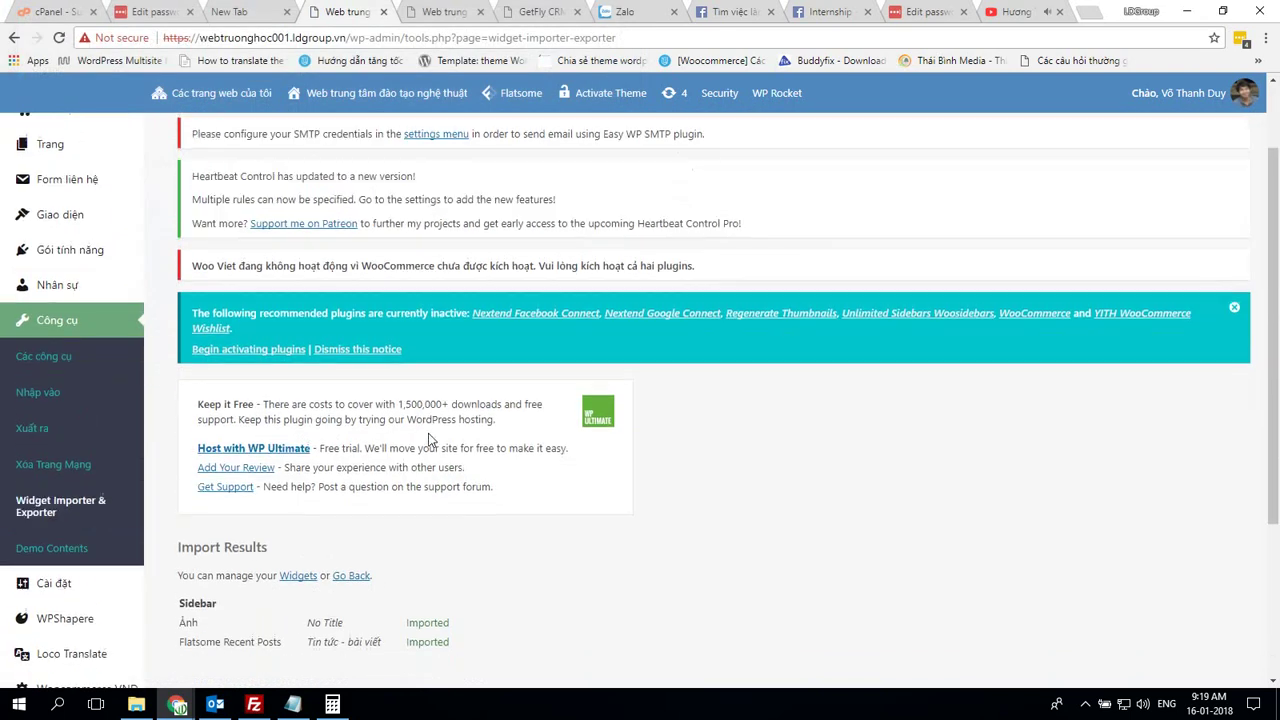
scroll(429, 437, down, 1)
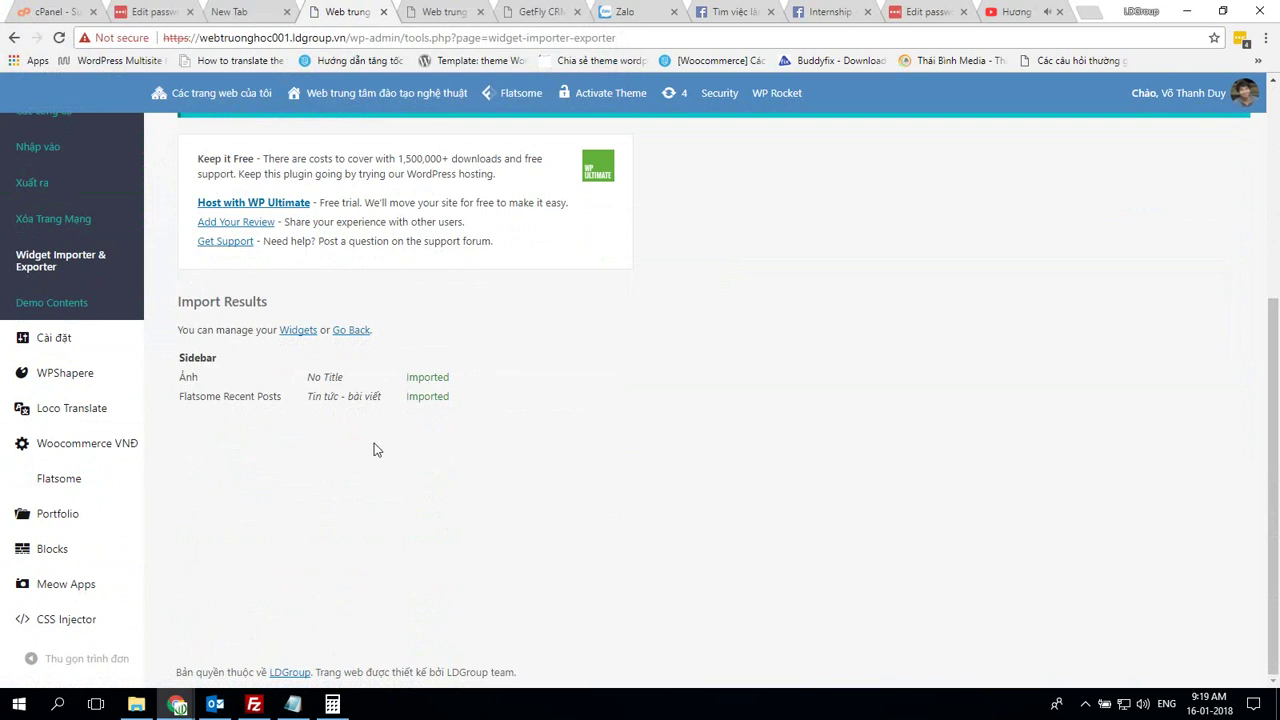
mouse_move(115, 346)
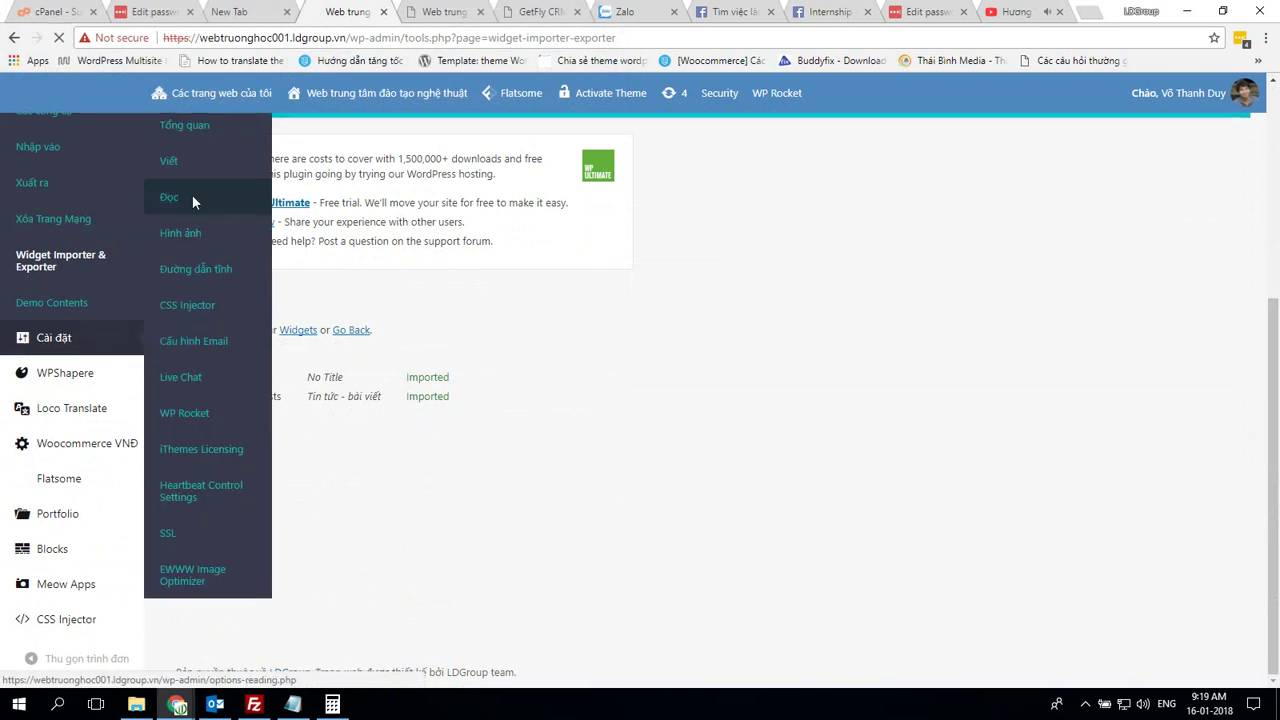
key(alt+Tab)
Check the demo site's Cài đặt > Đọc settings for reference
mouse_move(72, 564)
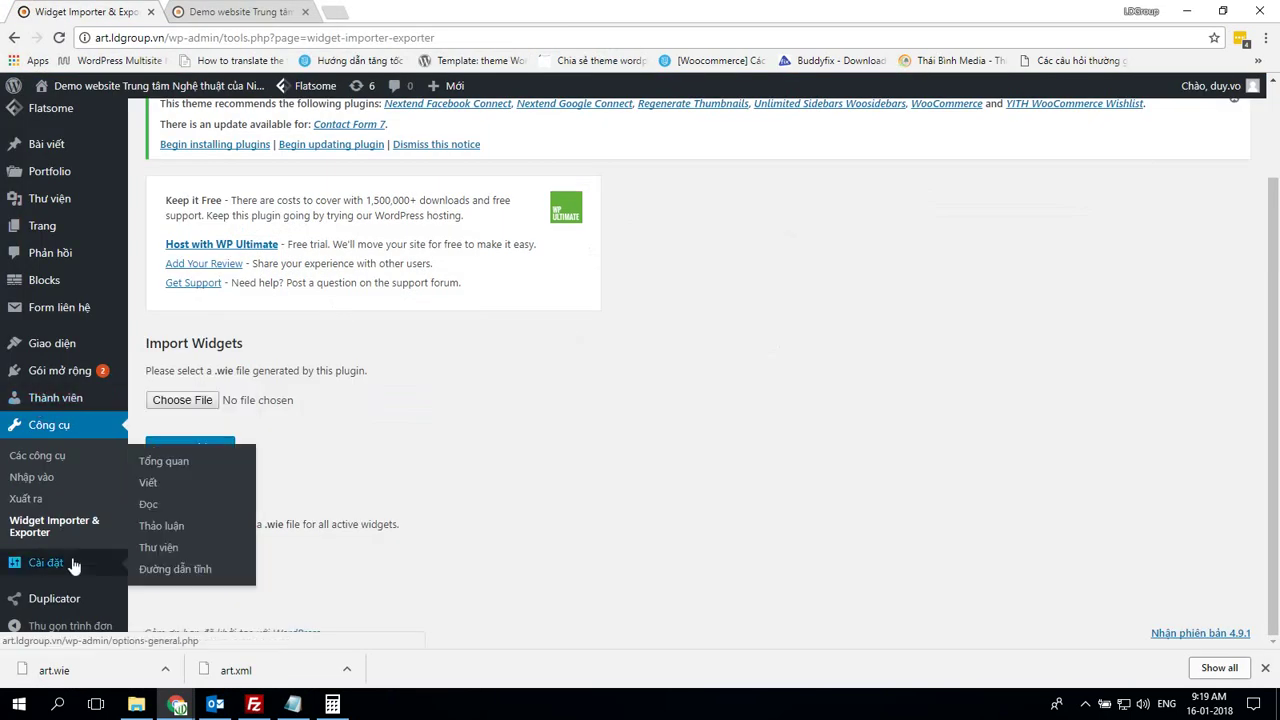
click(149, 505)
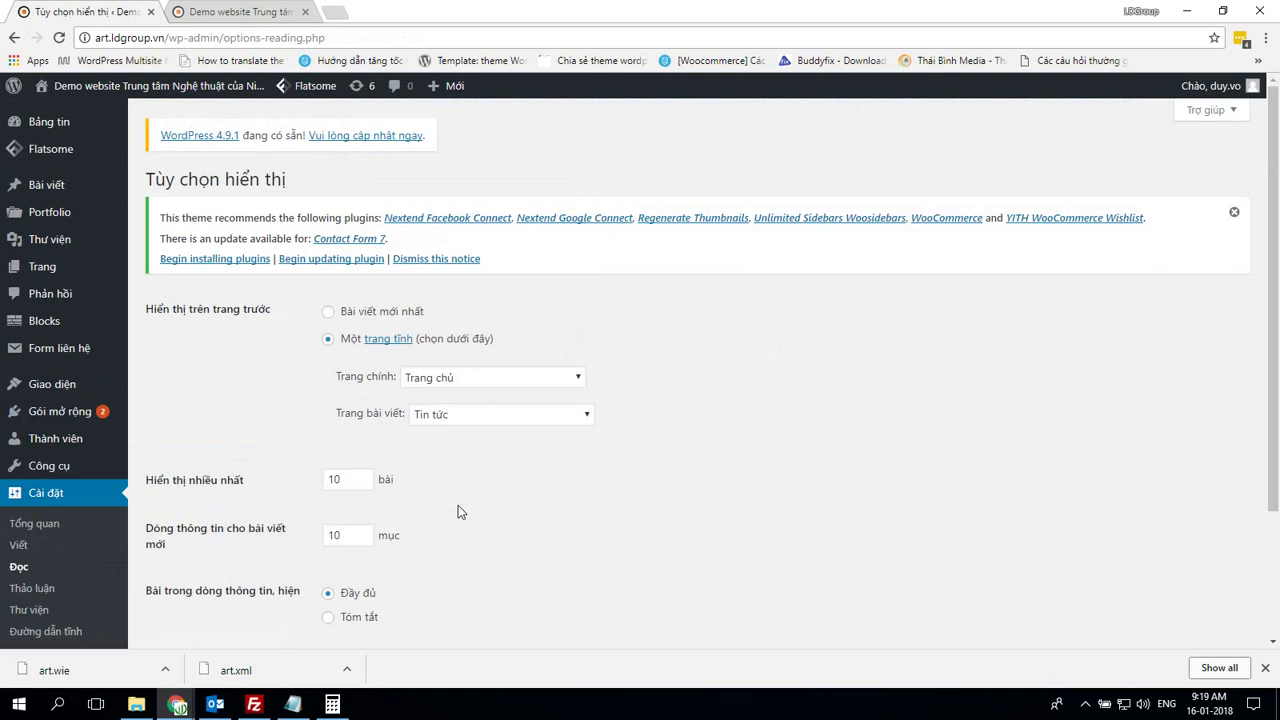
key(alt+Tab)
scroll(428, 485, down, 4)
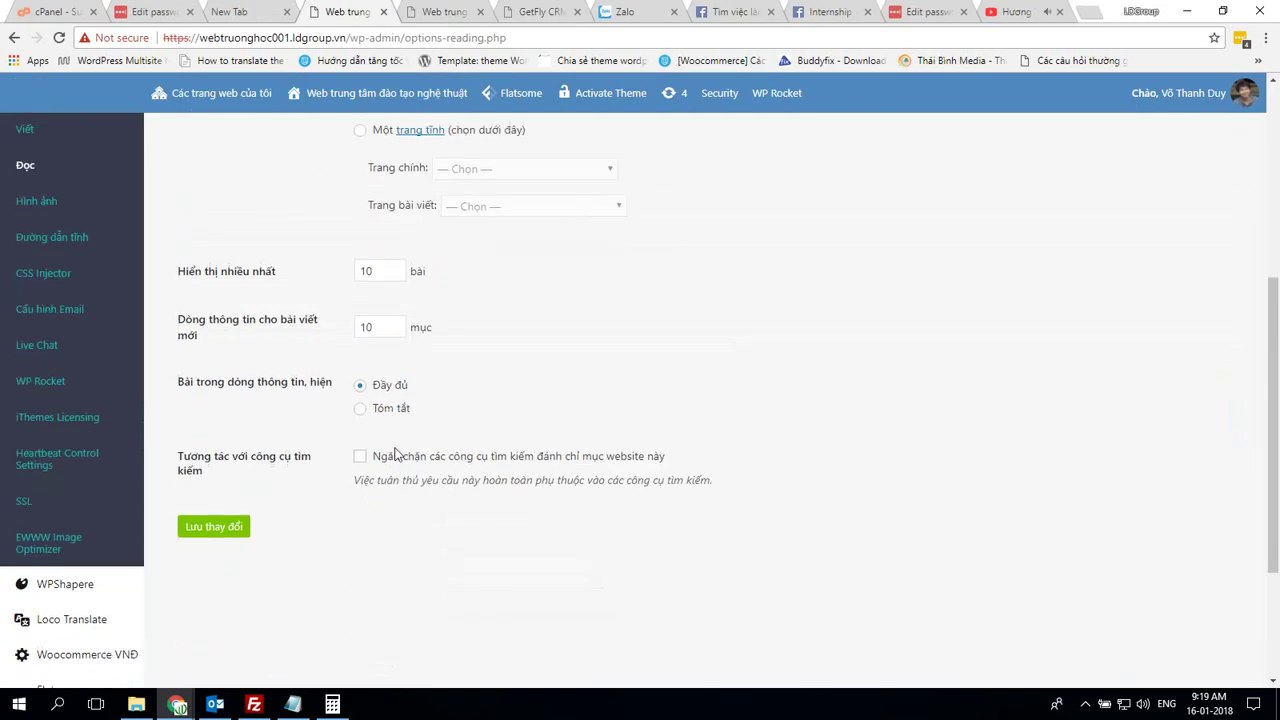
scroll(366, 200, up, 1)
Set the subsite's static homepage to Trang chủ and its posts page to Tin tức
click(362, 212)
click(445, 247)
key(t)
key(t)
key(t)
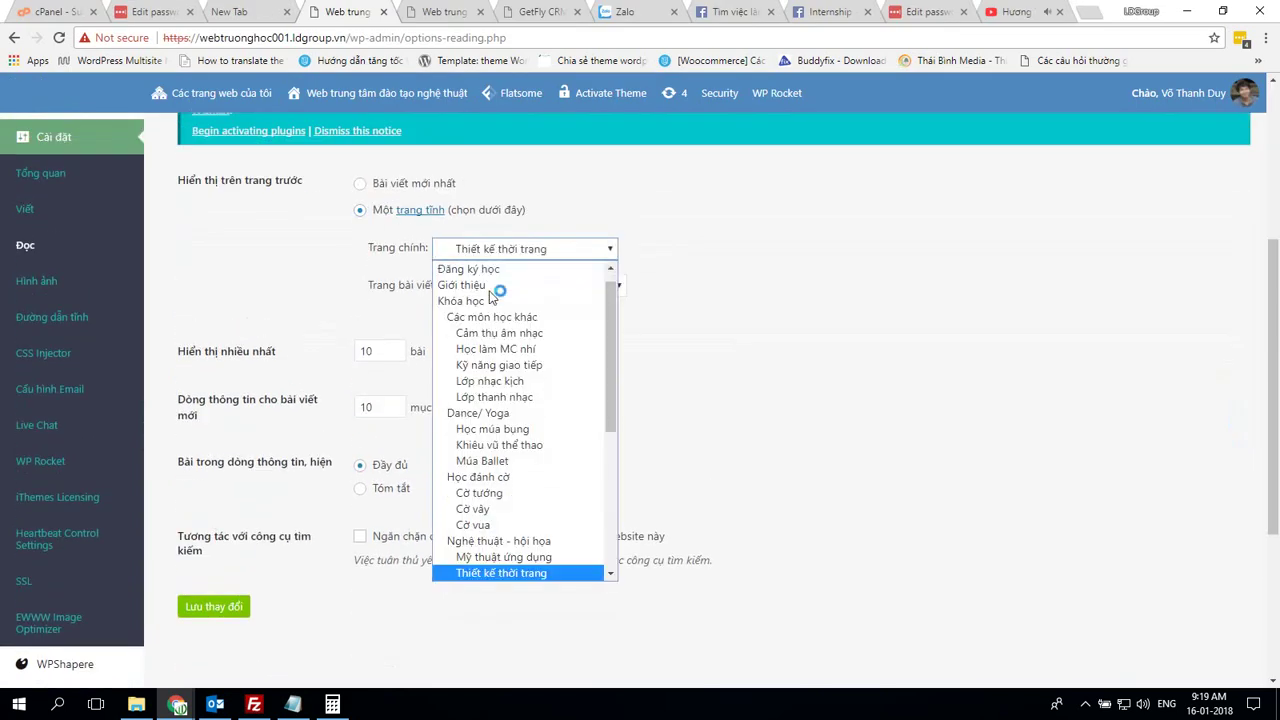
key(Return)
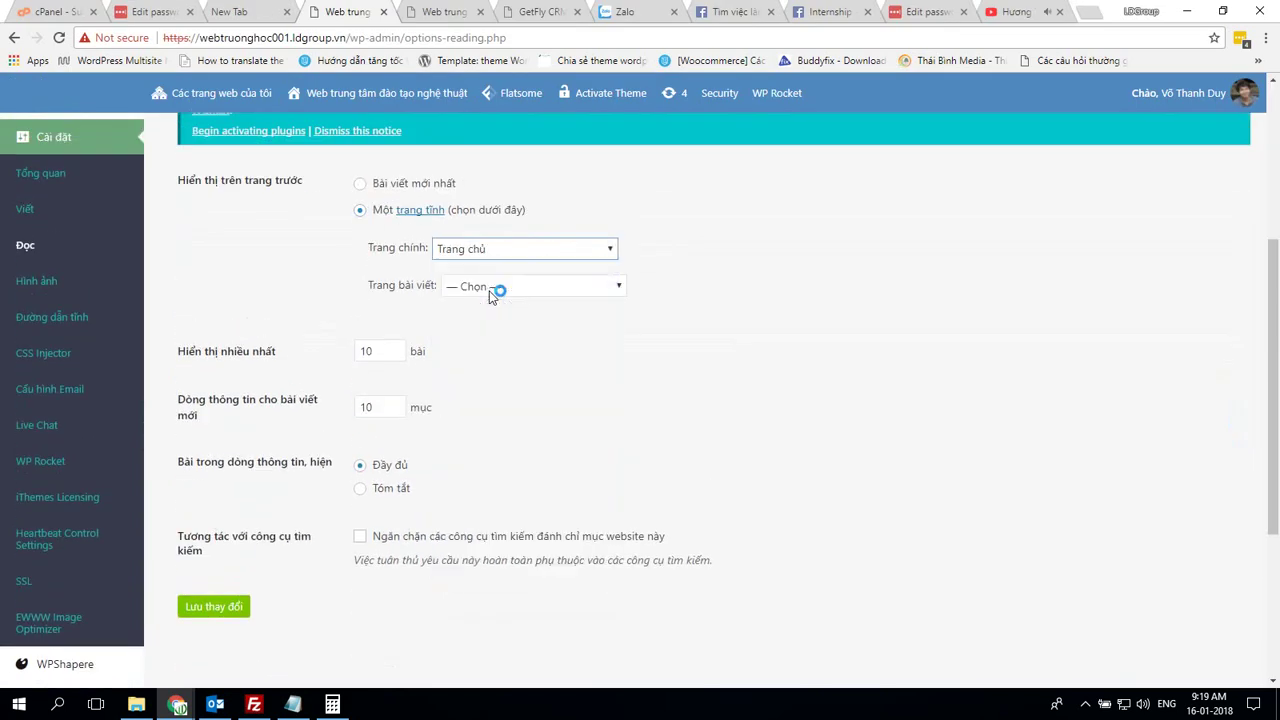
click(489, 287)
key(t)
key(t)
key(t)
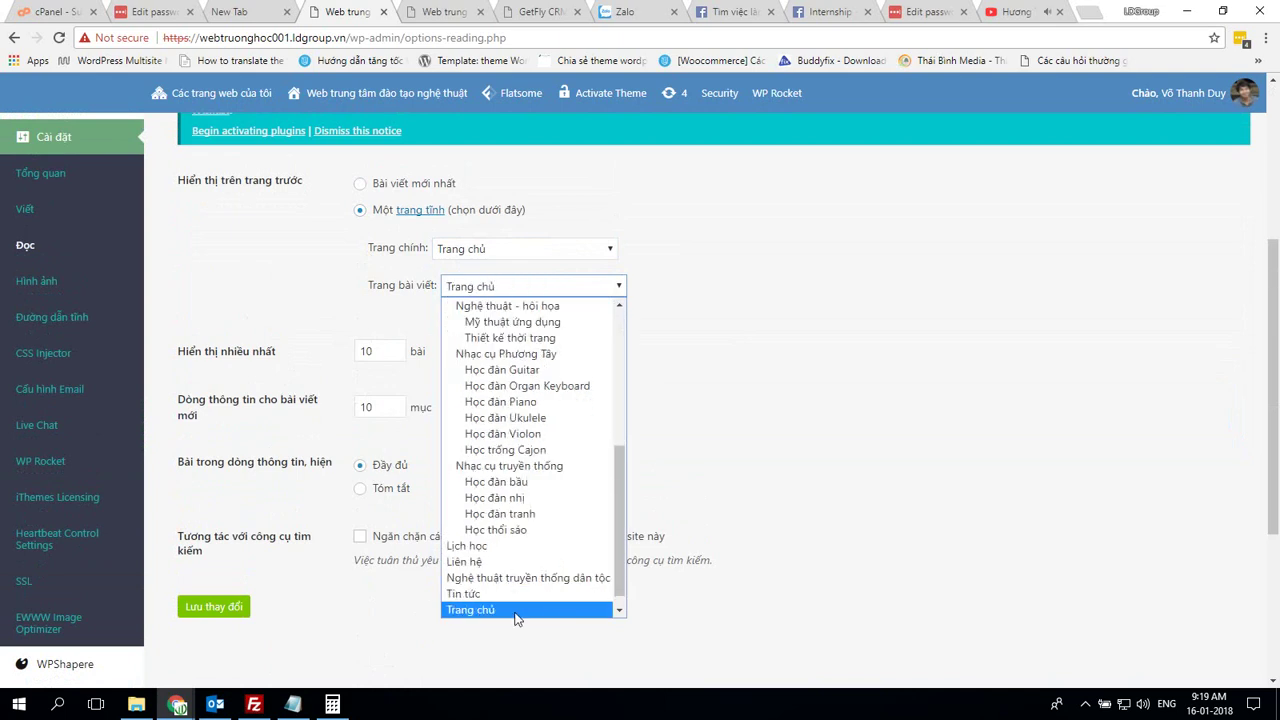
click(517, 594)
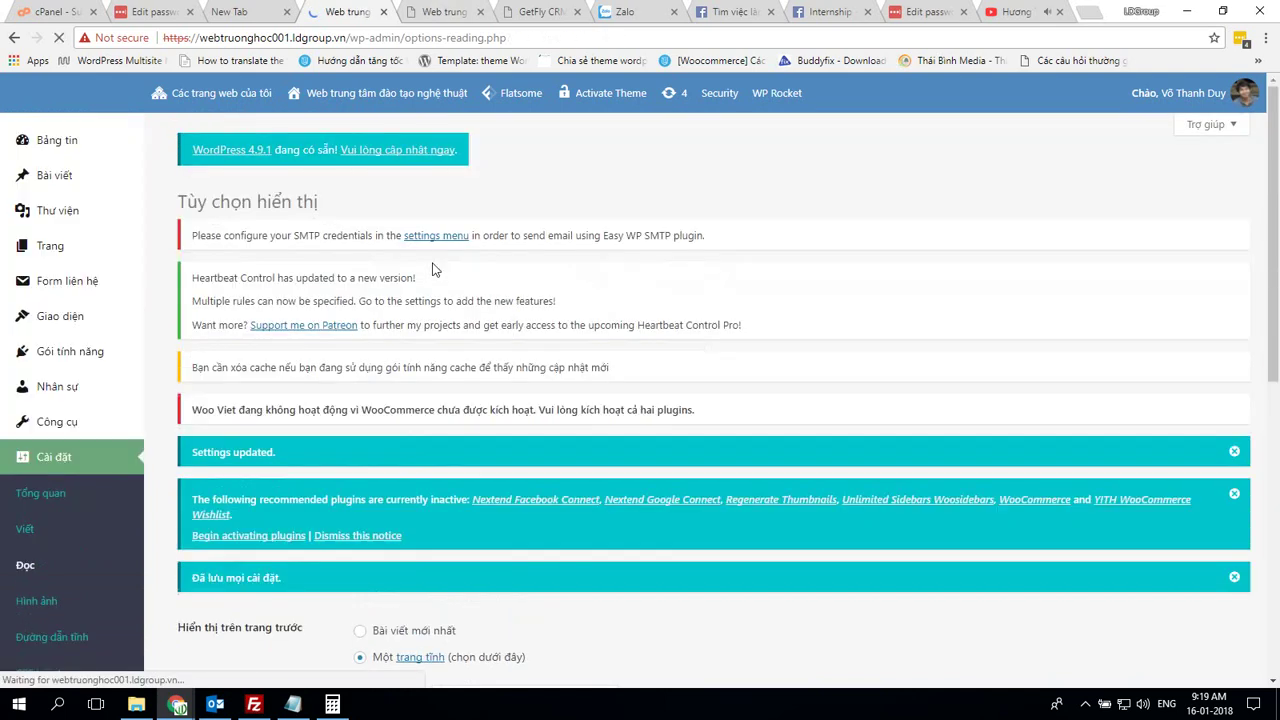
click(436, 11)
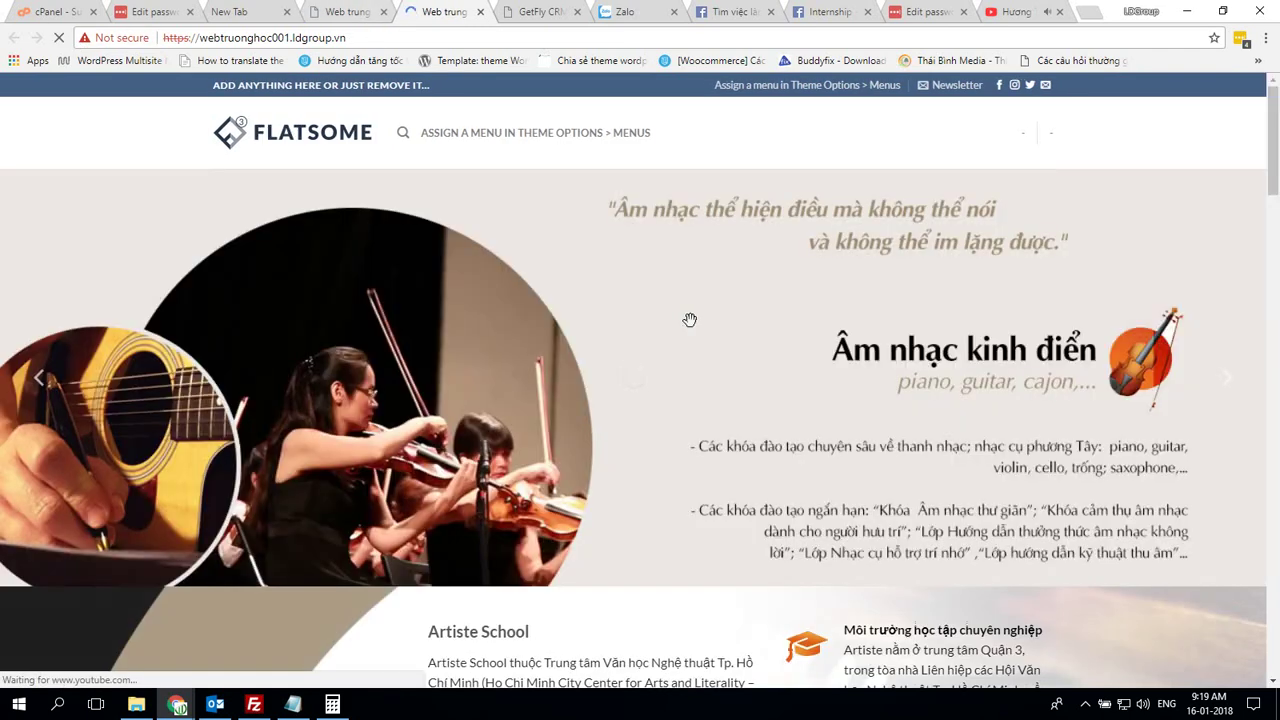
Scroll the subsite's homepage to confirm the imported music-school content, then return to reading settings
scroll(704, 290, down, 8)
scroll(704, 290, down, 15)
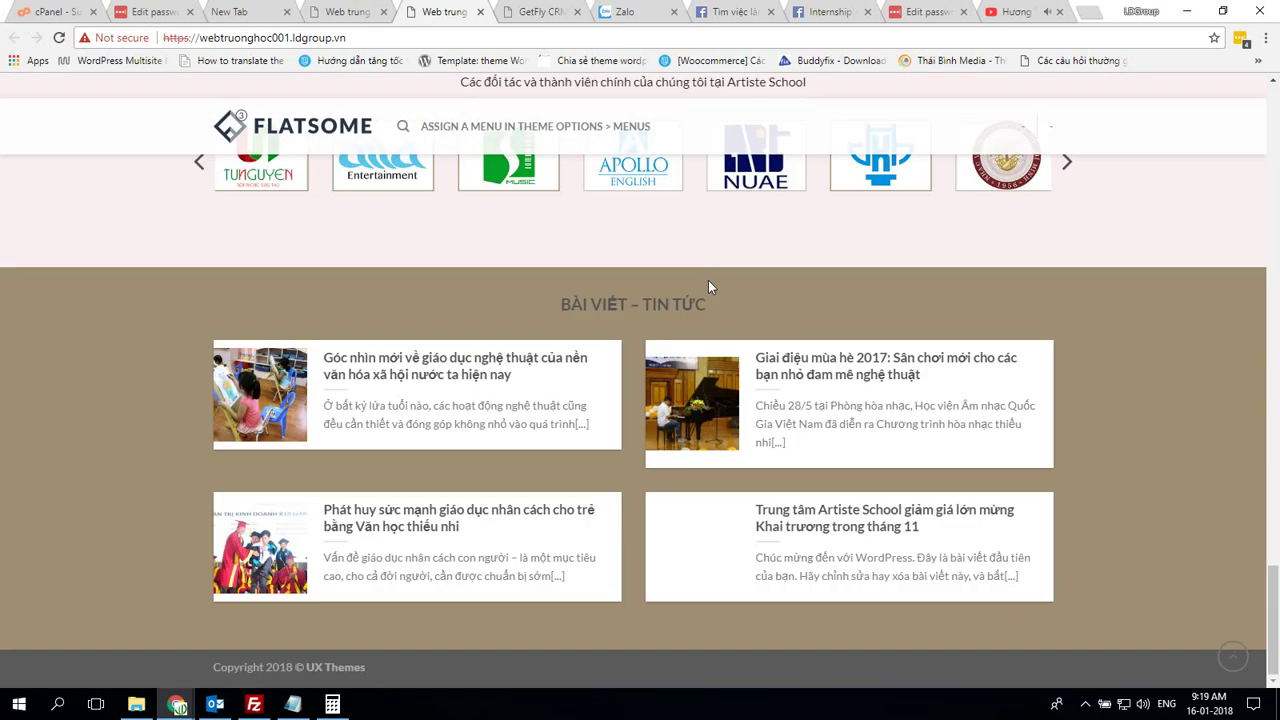
scroll(711, 310, up, 20)
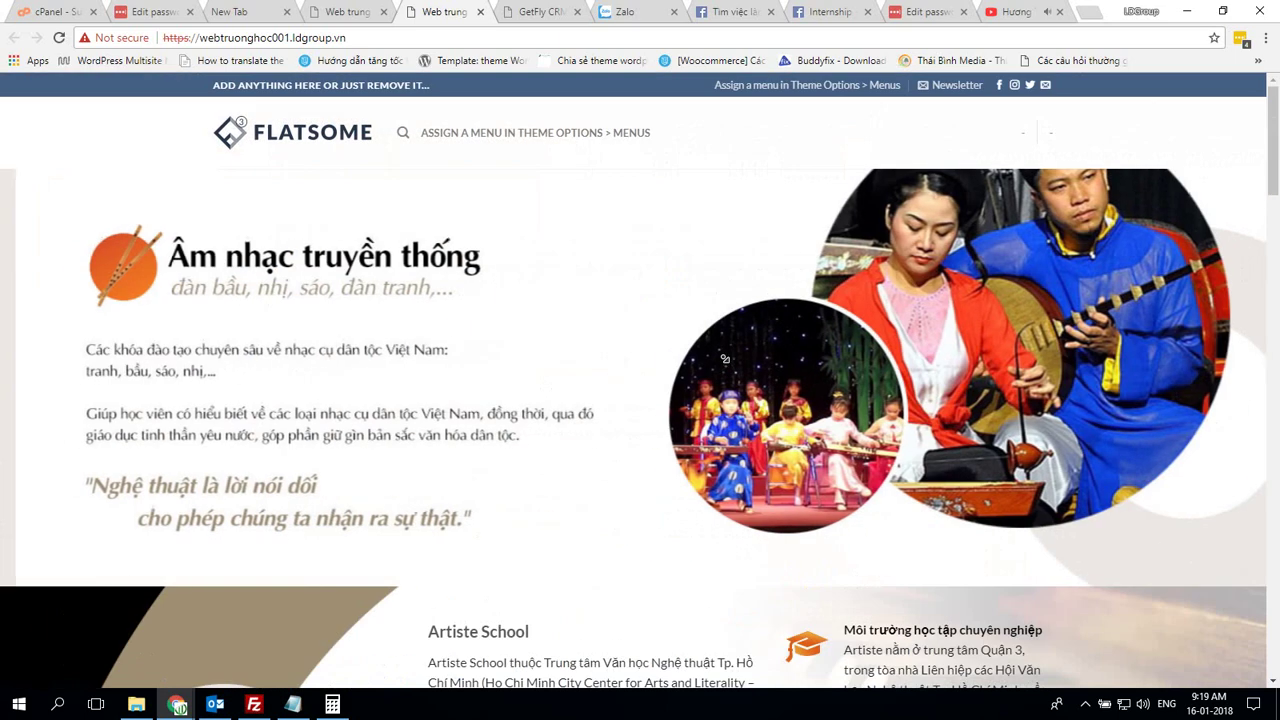
click(355, 11)
scroll(60, 350, down, 10)
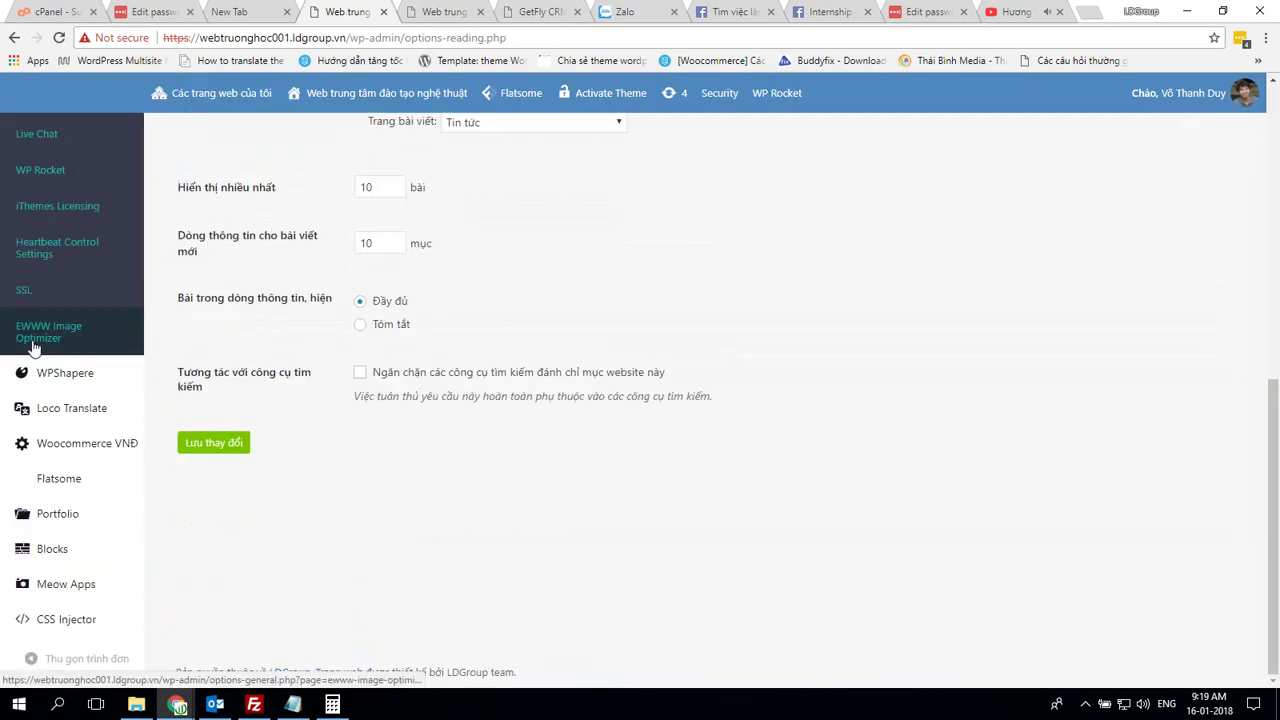
mouse_move(57, 510)
mouse_move(80, 477)
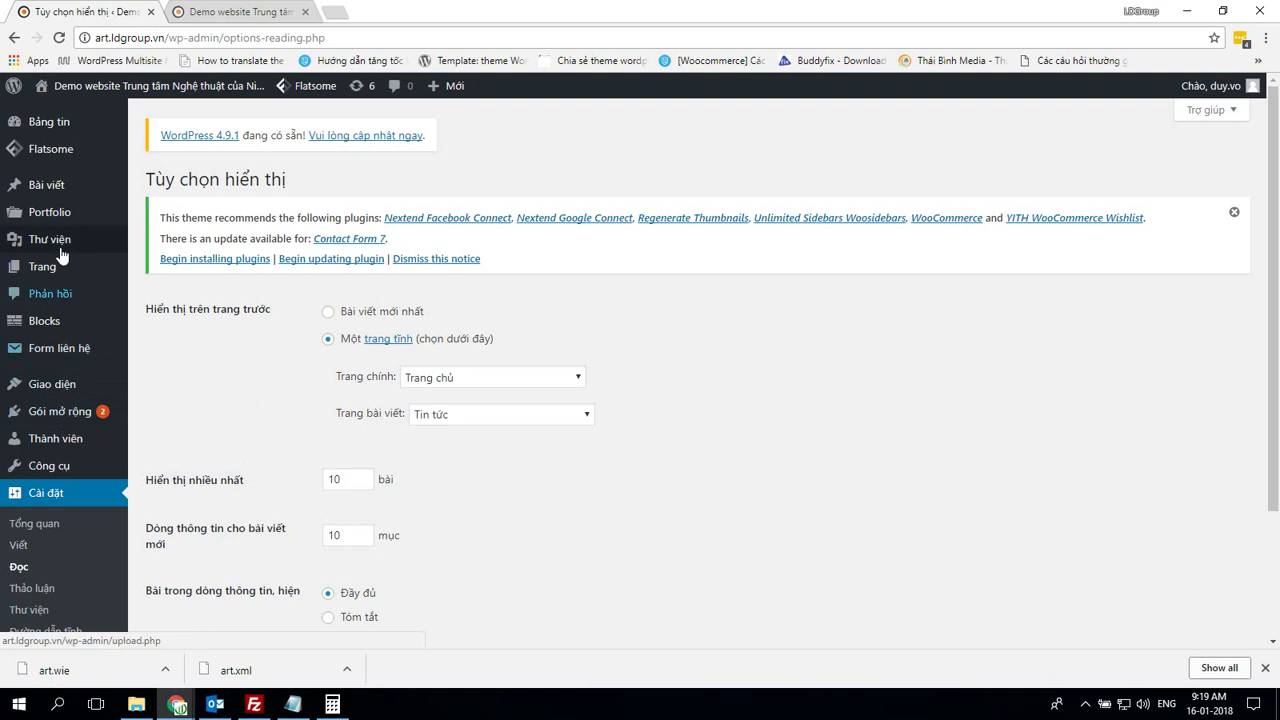
Open Flatsome Theme Options > Header on both the demo site and the new subsite
mouse_move(50, 148)
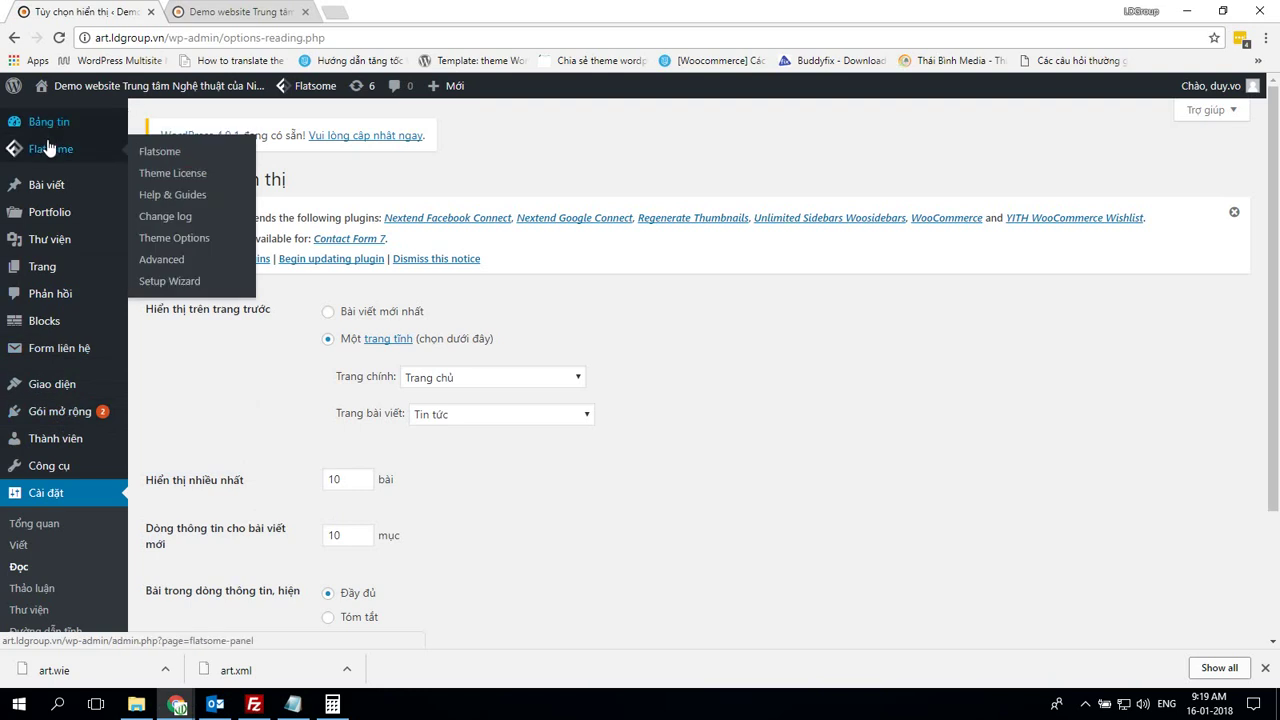
click(188, 246)
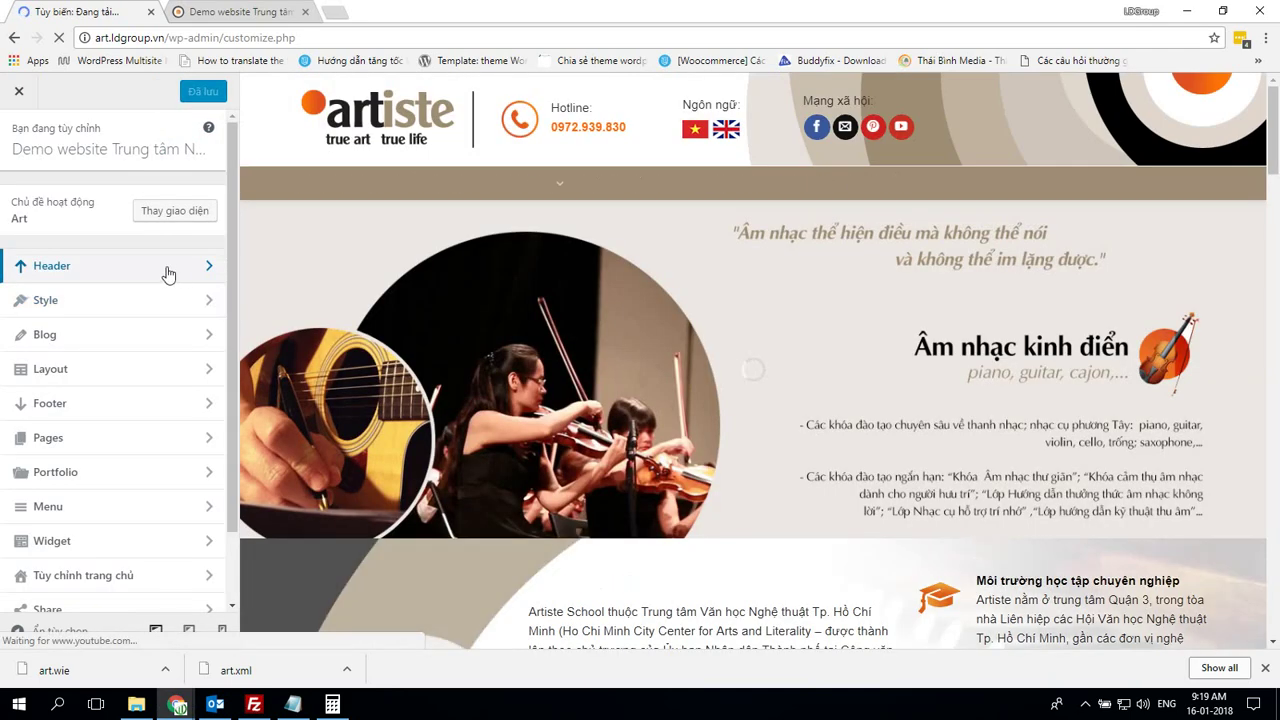
click(170, 275)
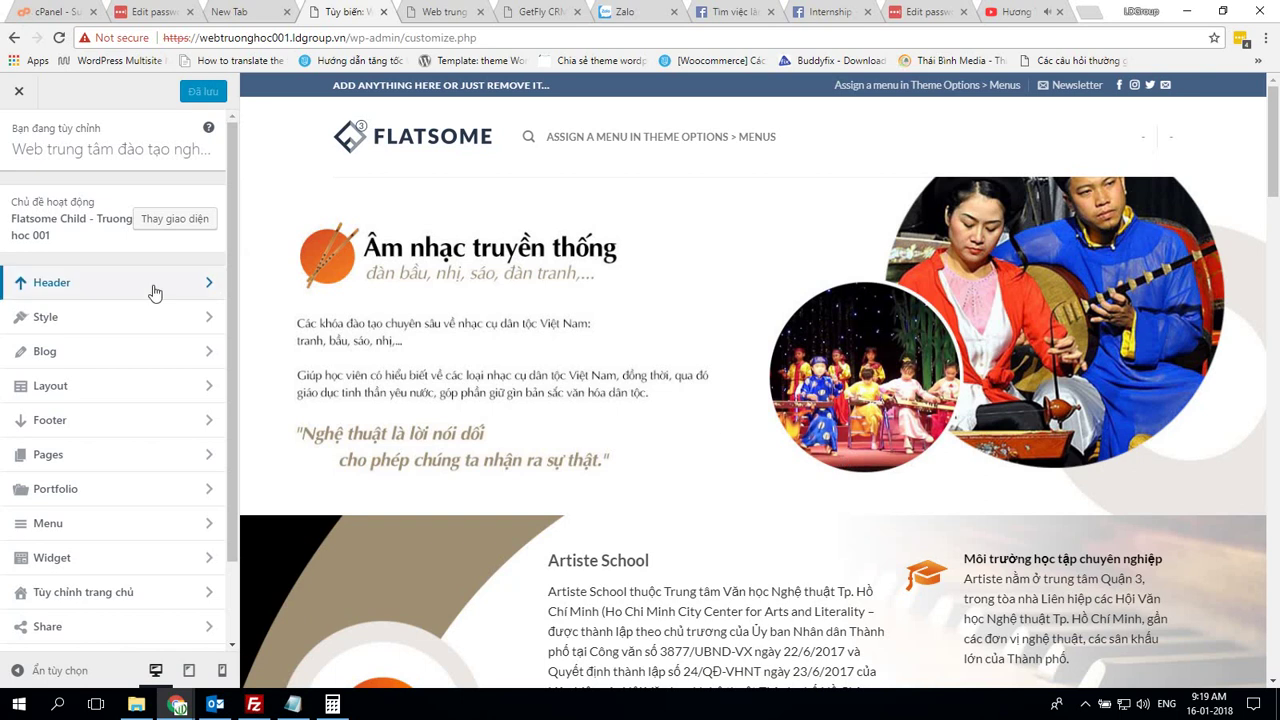
click(155, 289)
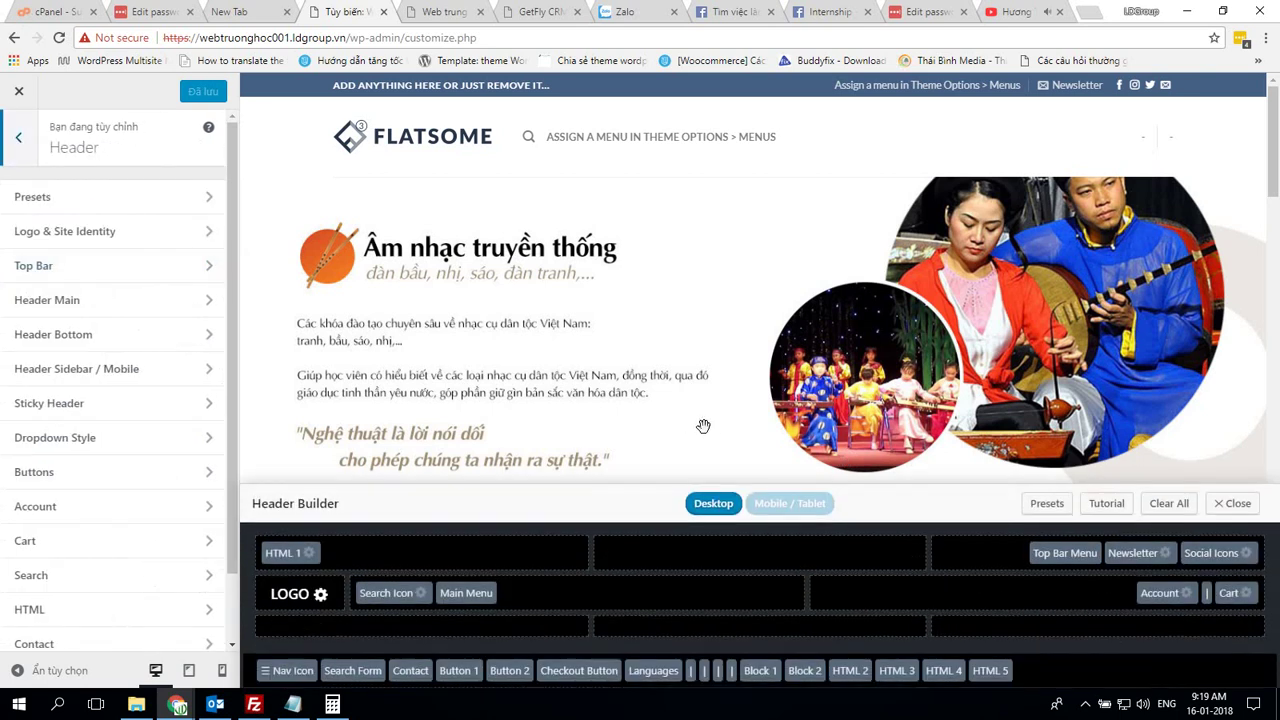
scroll(700, 423, down, 4)
Move HTML 1, Top Bar Menu, Newsletter, Social Icons, Account, Cart and Search Icon to Not in use, then return HTML 1 to the top bar
drag(280, 553, 1060, 670)
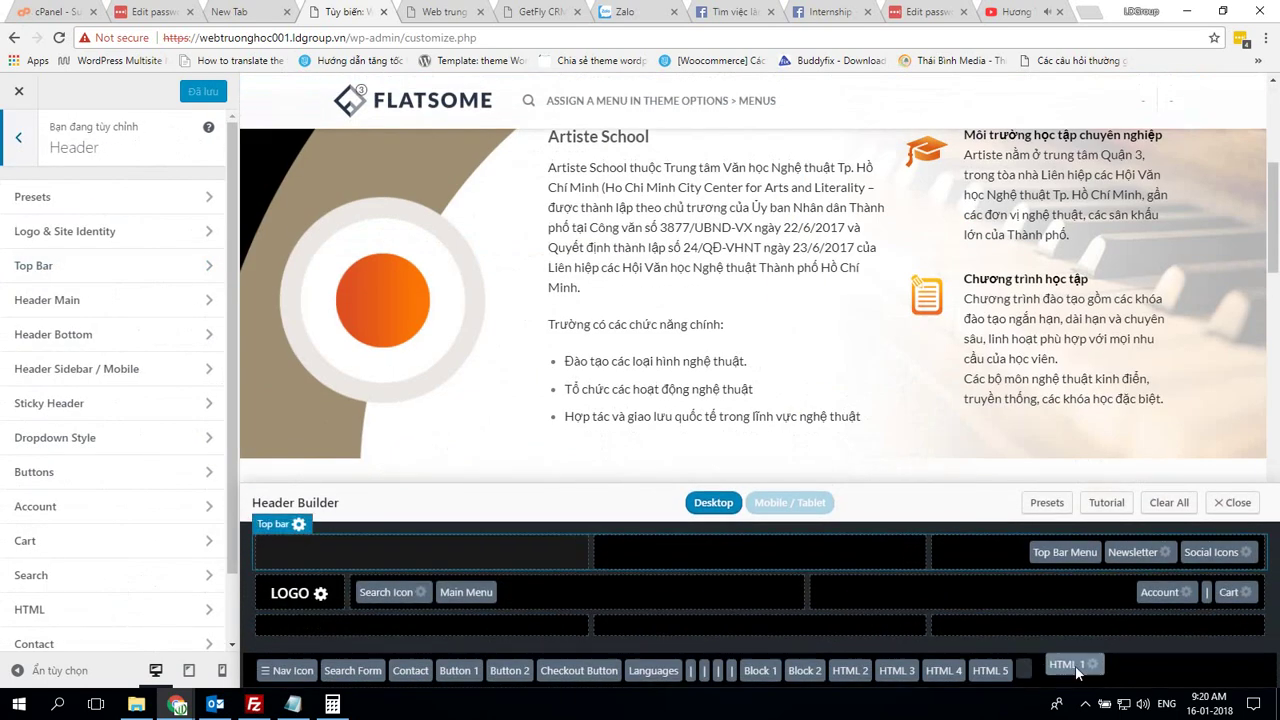
drag(1064, 543, 1100, 672)
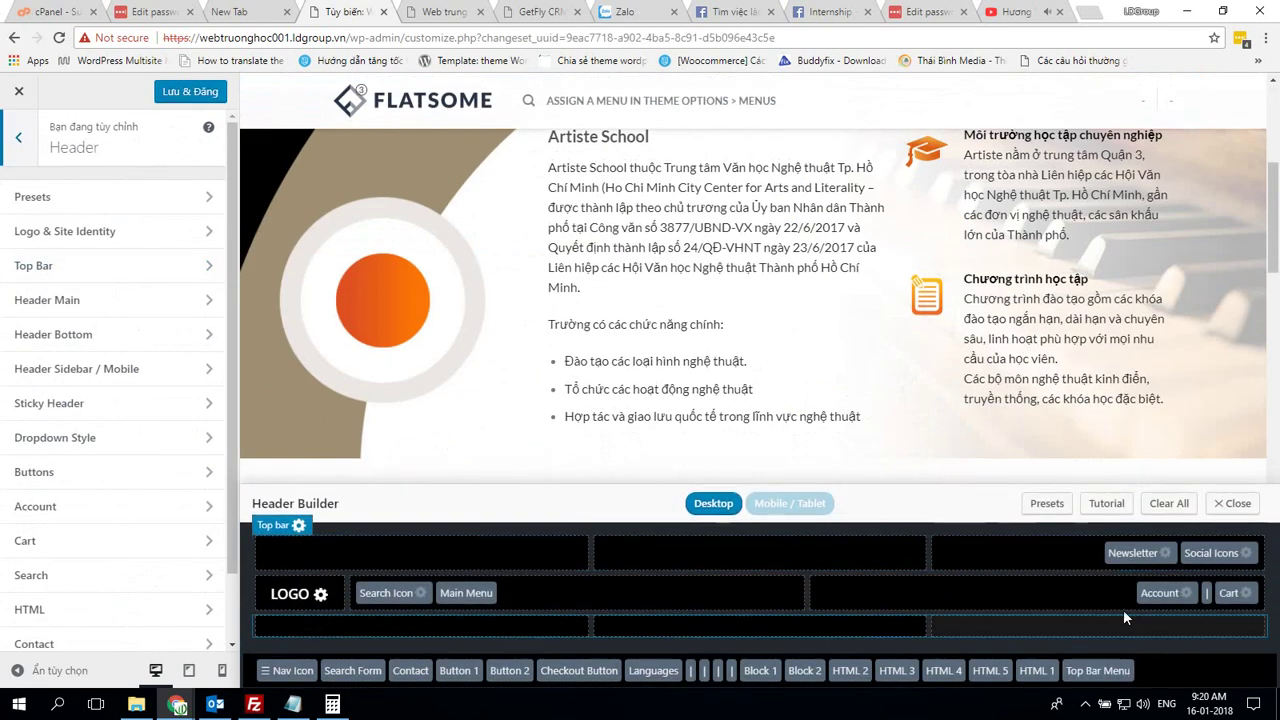
drag(1132, 553, 1160, 669)
drag(1193, 566, 1244, 670)
drag(1160, 593, 1255, 679)
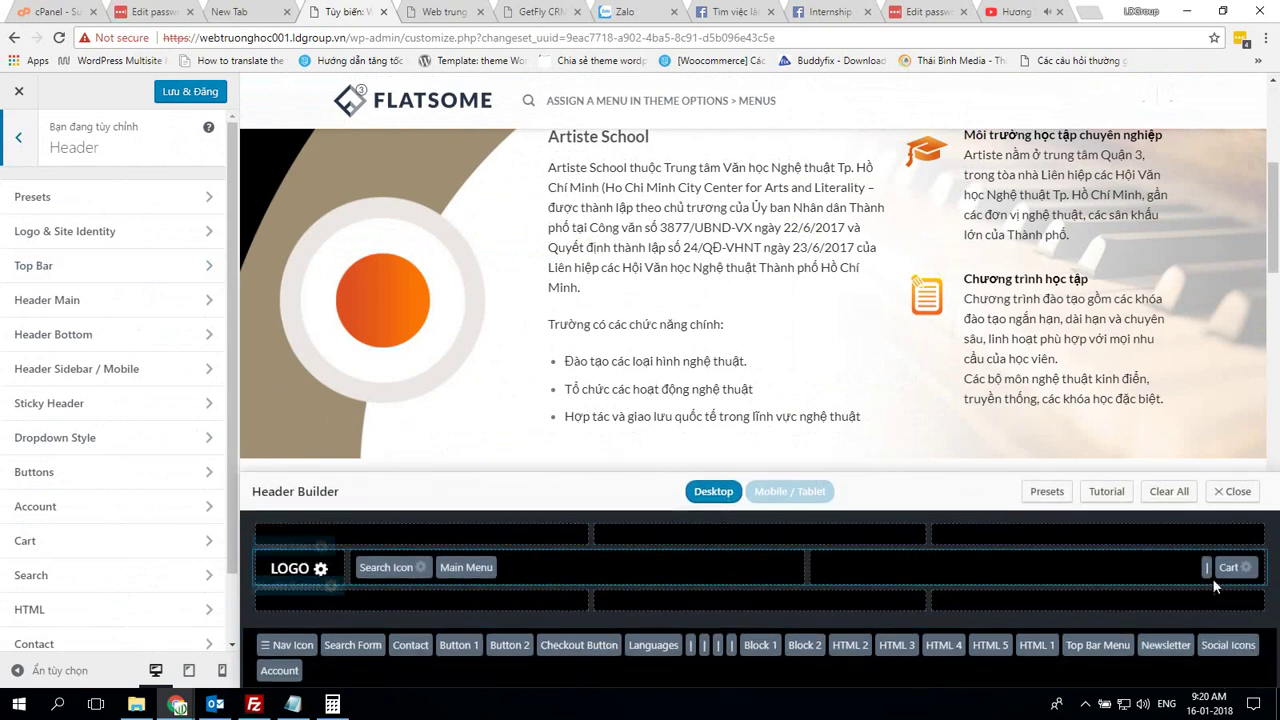
drag(1206, 571, 1192, 660)
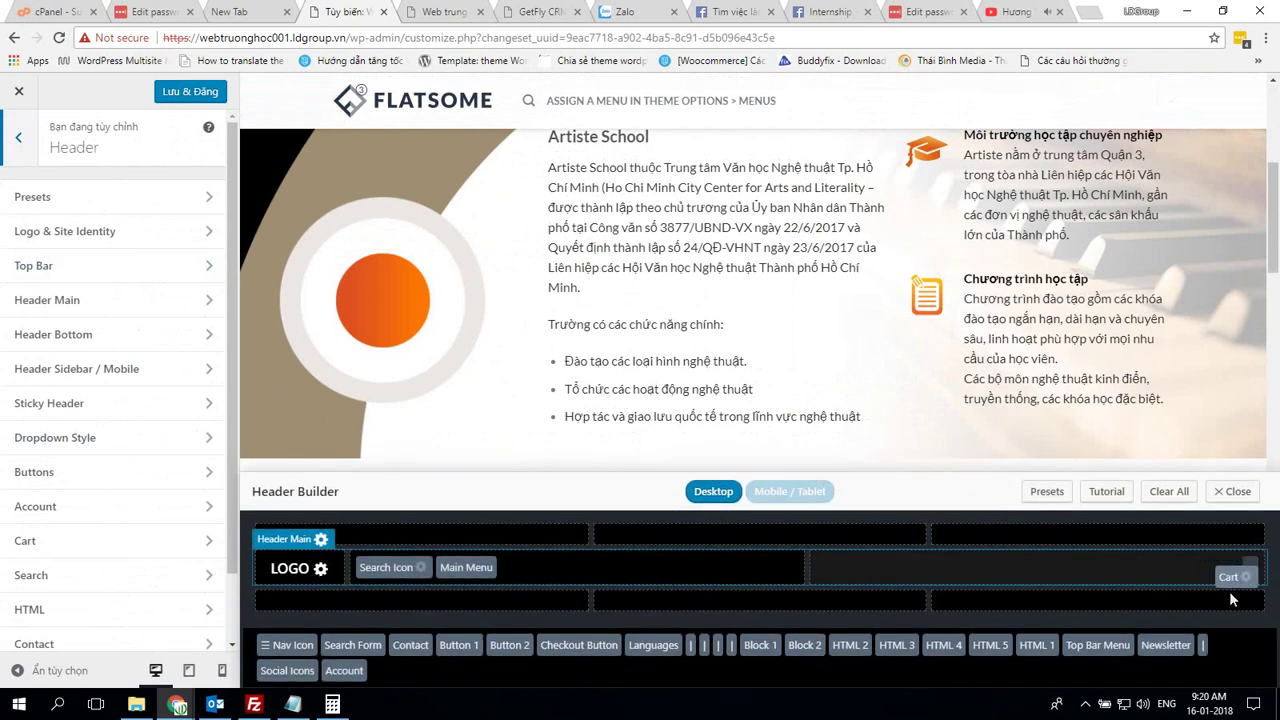
drag(1229, 591, 1240, 650)
drag(371, 580, 492, 656)
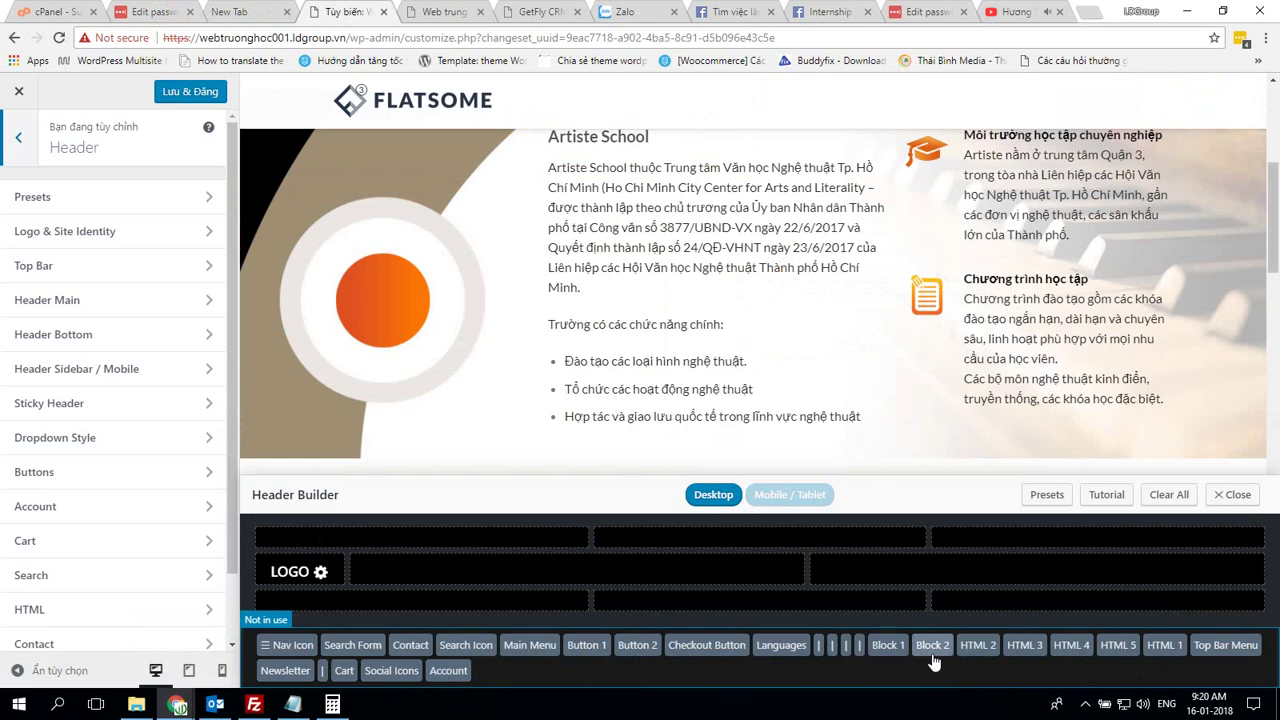
drag(1164, 645, 400, 540)
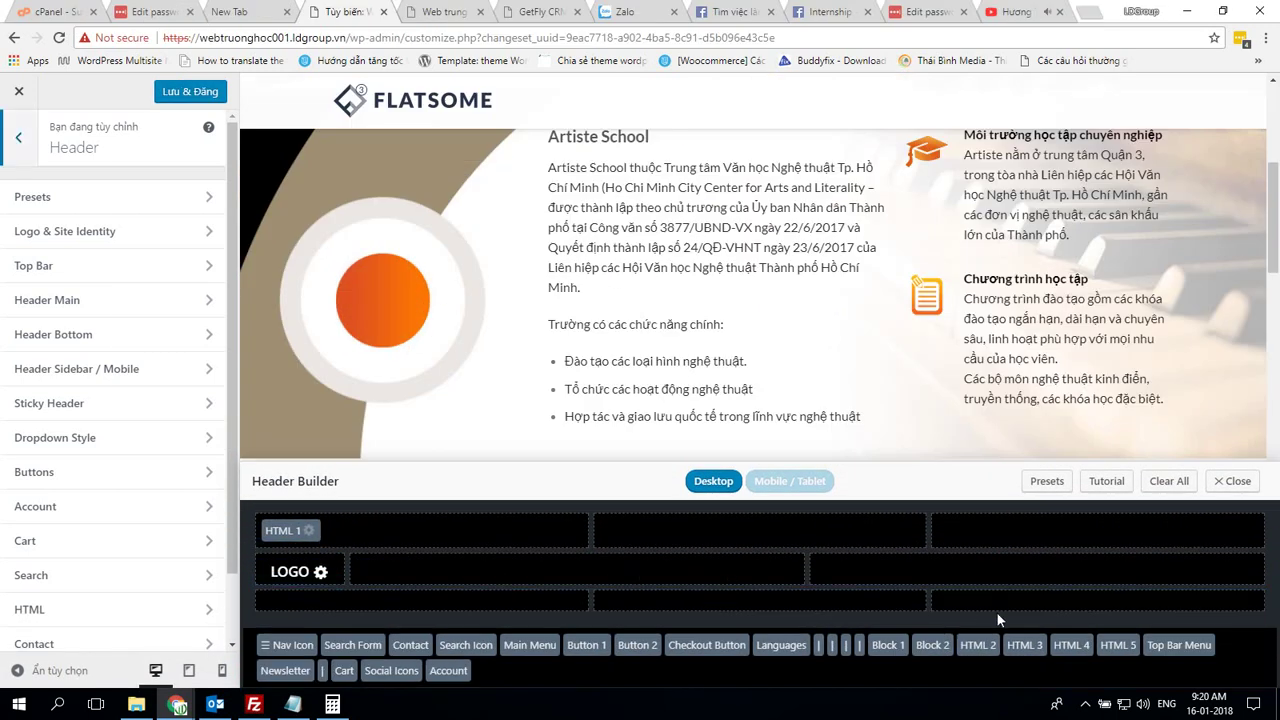
Put Top Bar Menu and Social Icons in the top bar, Block 1 beside the logo, Main Menu in Header Bottom
drag(1190, 652, 1208, 536)
drag(290, 670, 1214, 530)
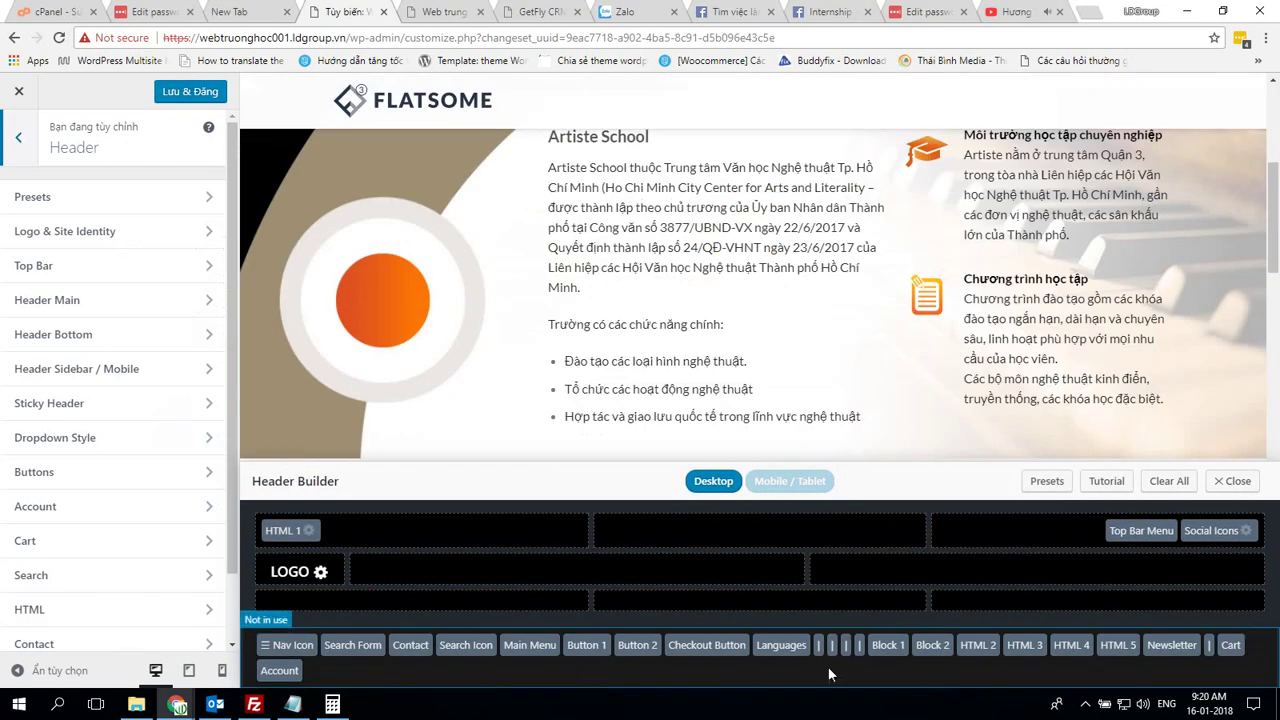
drag(886, 645, 387, 598)
drag(387, 598, 387, 596)
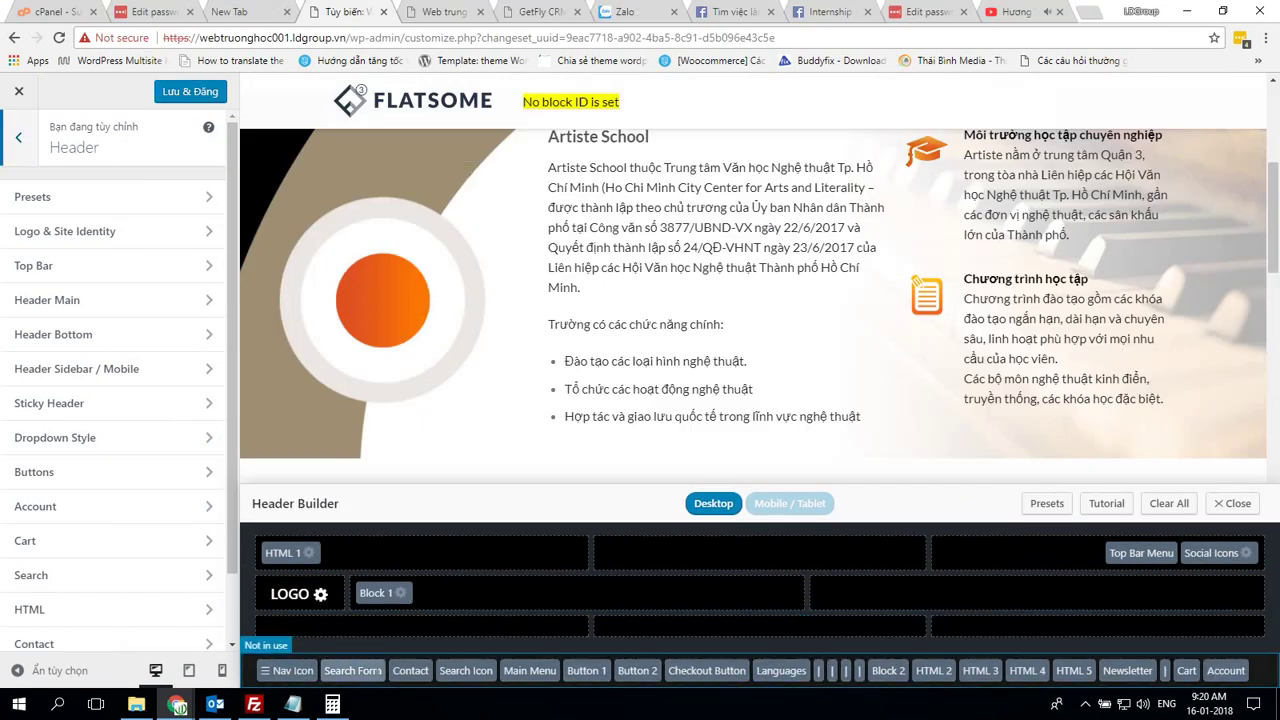
drag(529, 670, 426, 622)
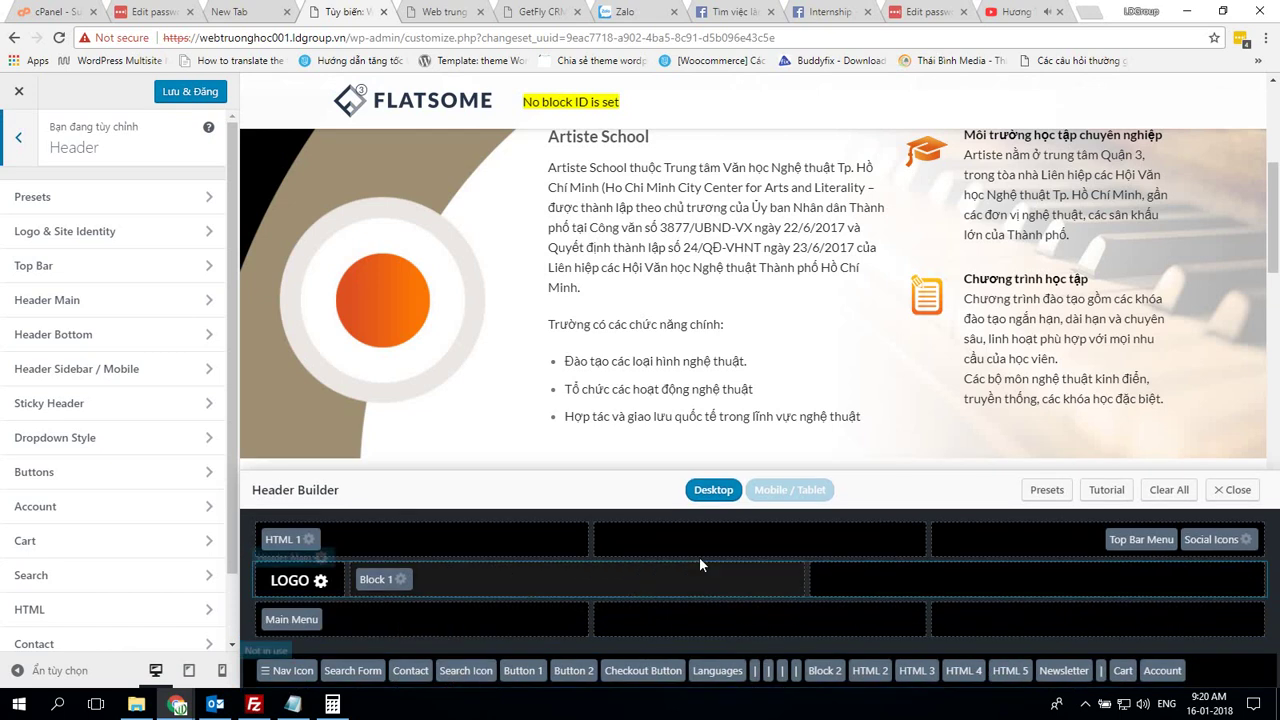
Compare the mobile header layout against art.ldgroup.vn, then return to the desktop layout
click(790, 493)
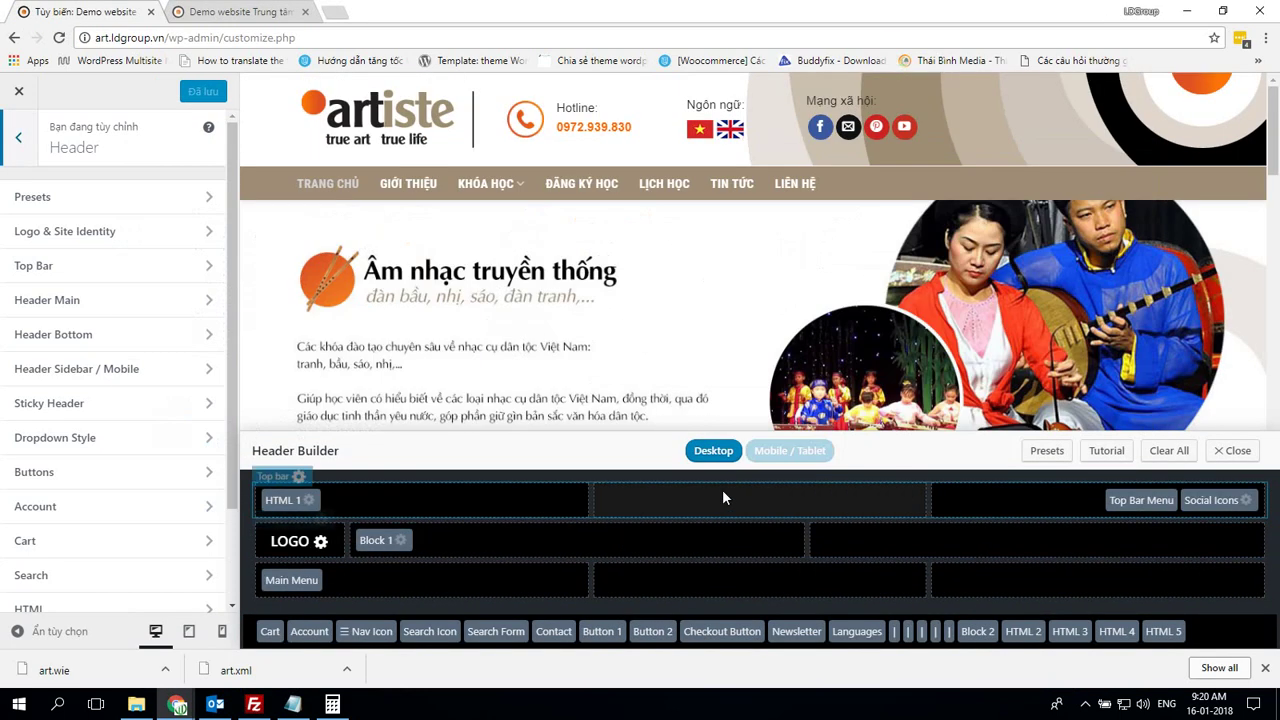
click(790, 451)
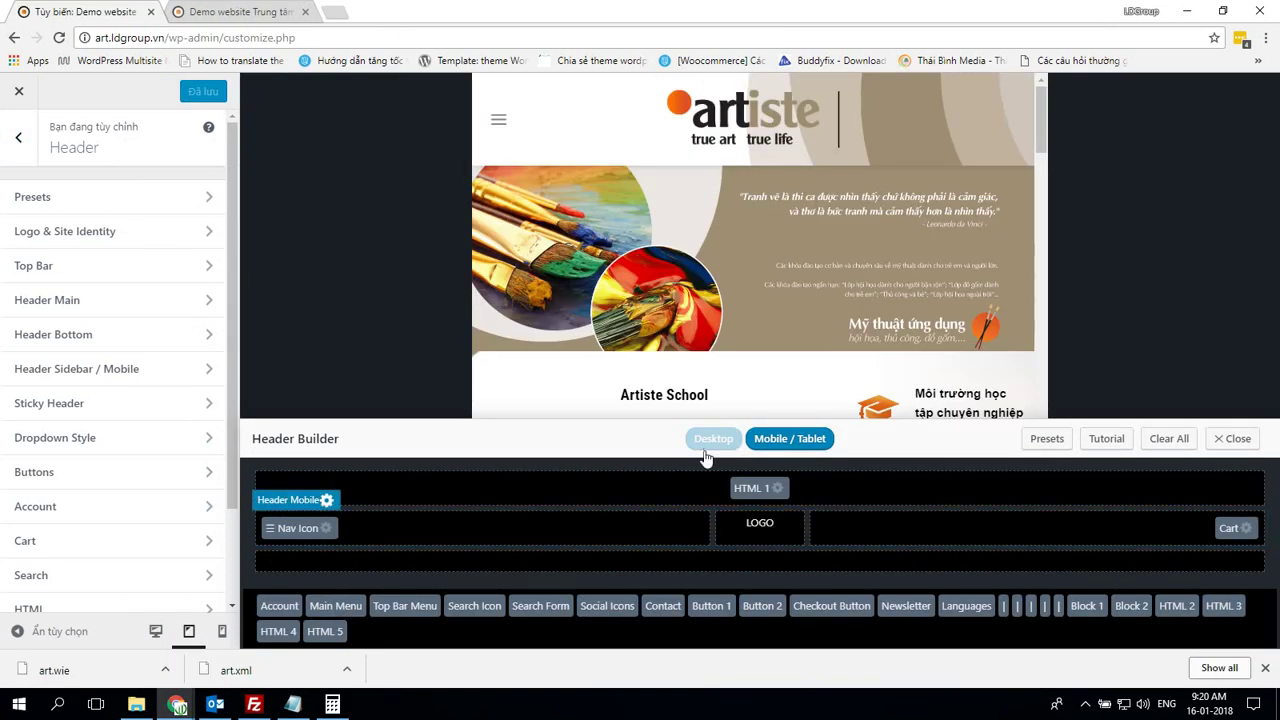
click(712, 440)
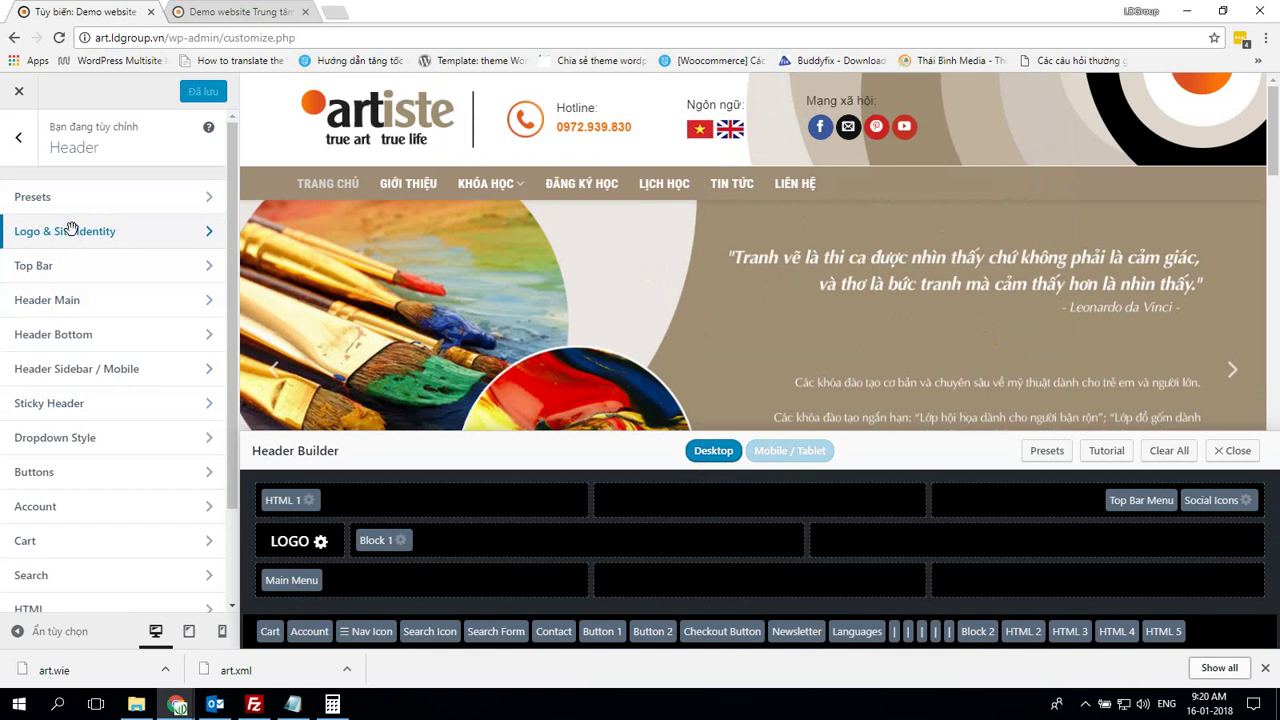
click(71, 230)
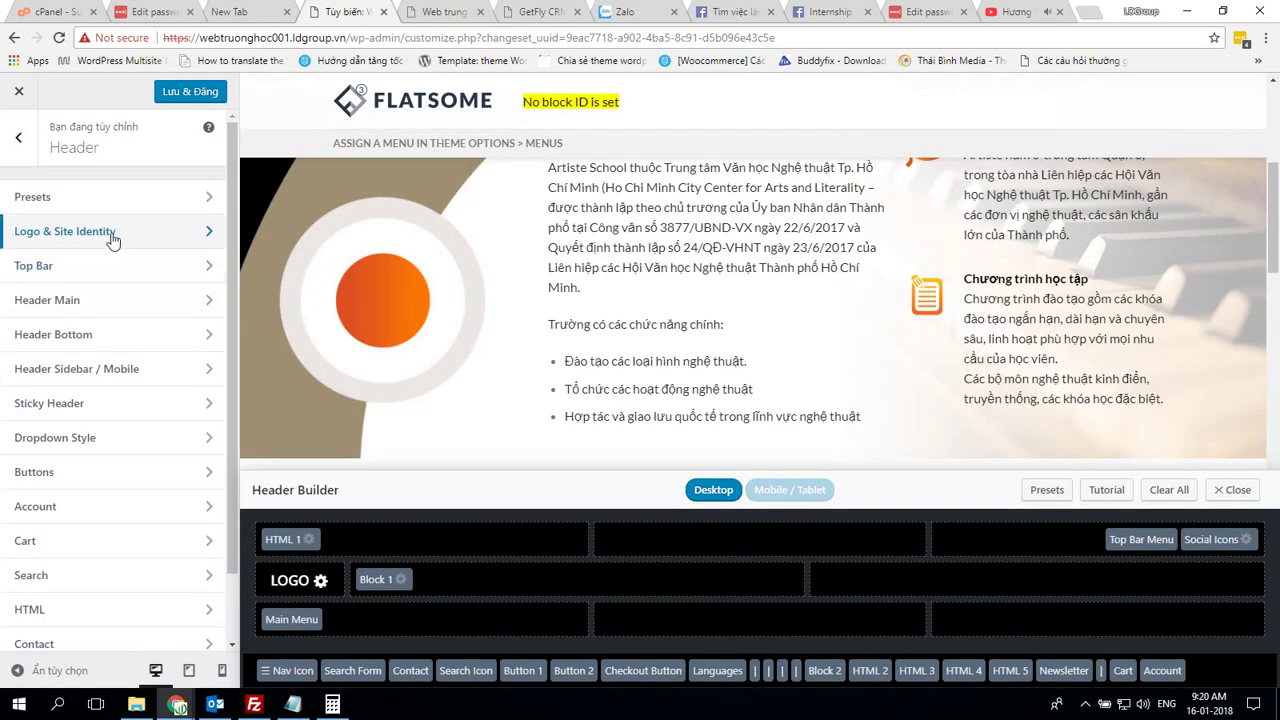
Clear the site tagline in Logo & Site Identity, checking art.ldgroup.vn for reference
click(115, 238)
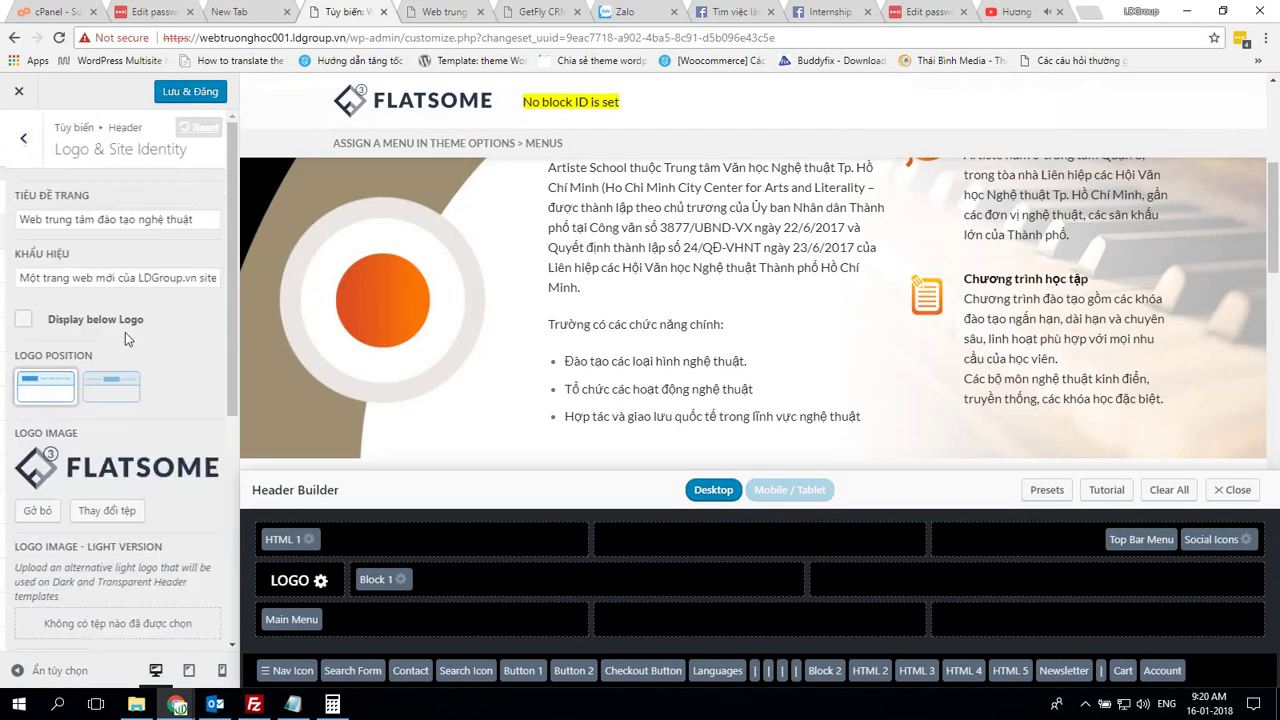
click(145, 278)
key(ctrl+a)
key(BackSpace)
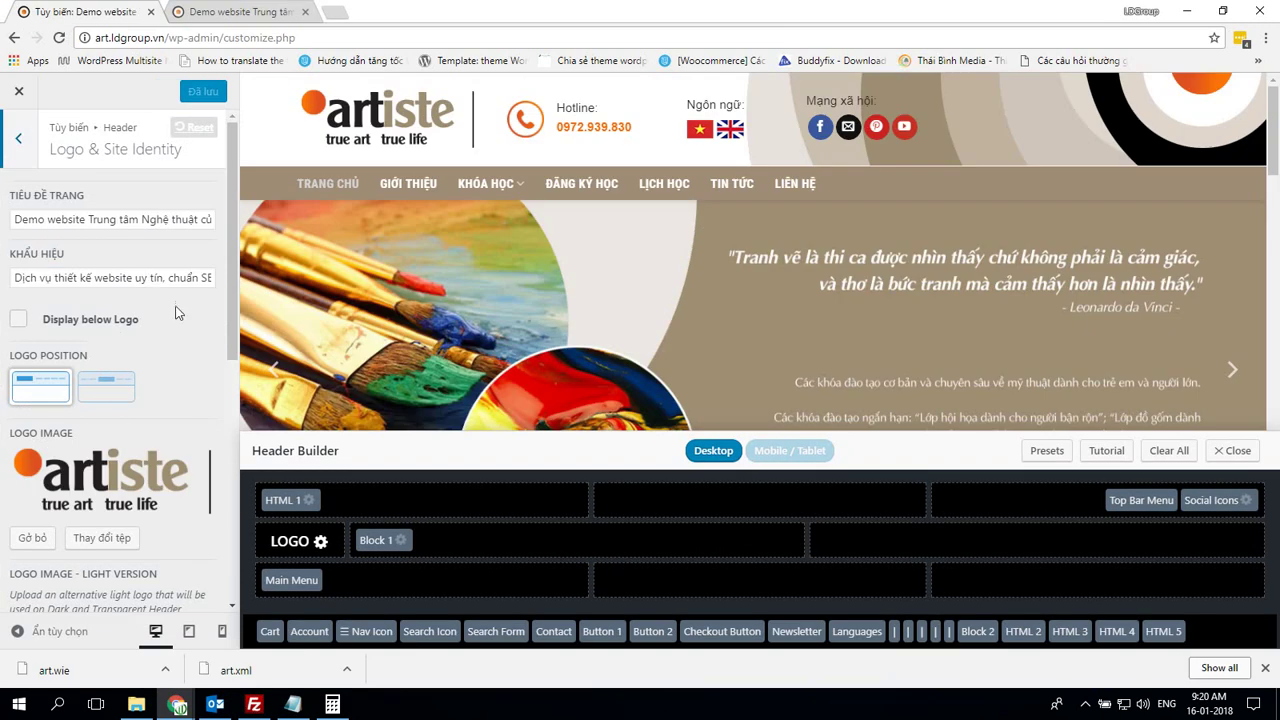
key(alt+Tab)
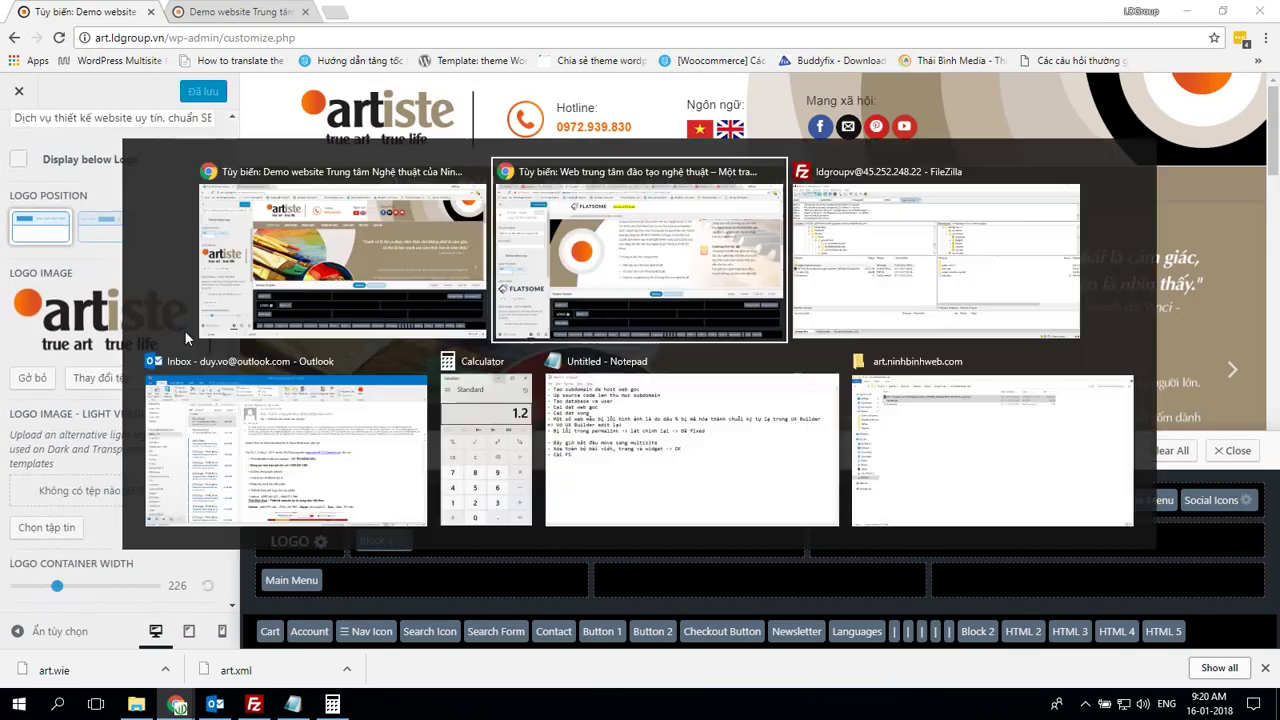
key(alt+Tab)
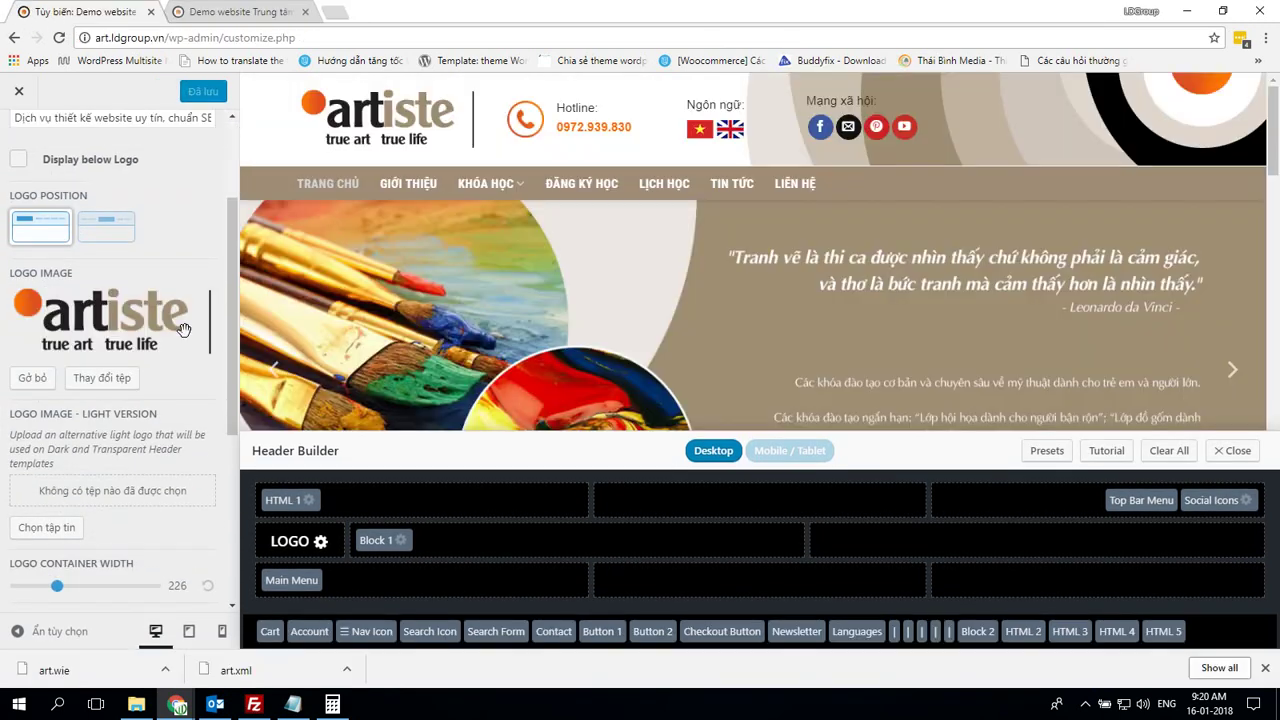
key(alt+Tab)
Replace the Flatsome logo with the uploaded main logo.png as the header logo
click(32, 352)
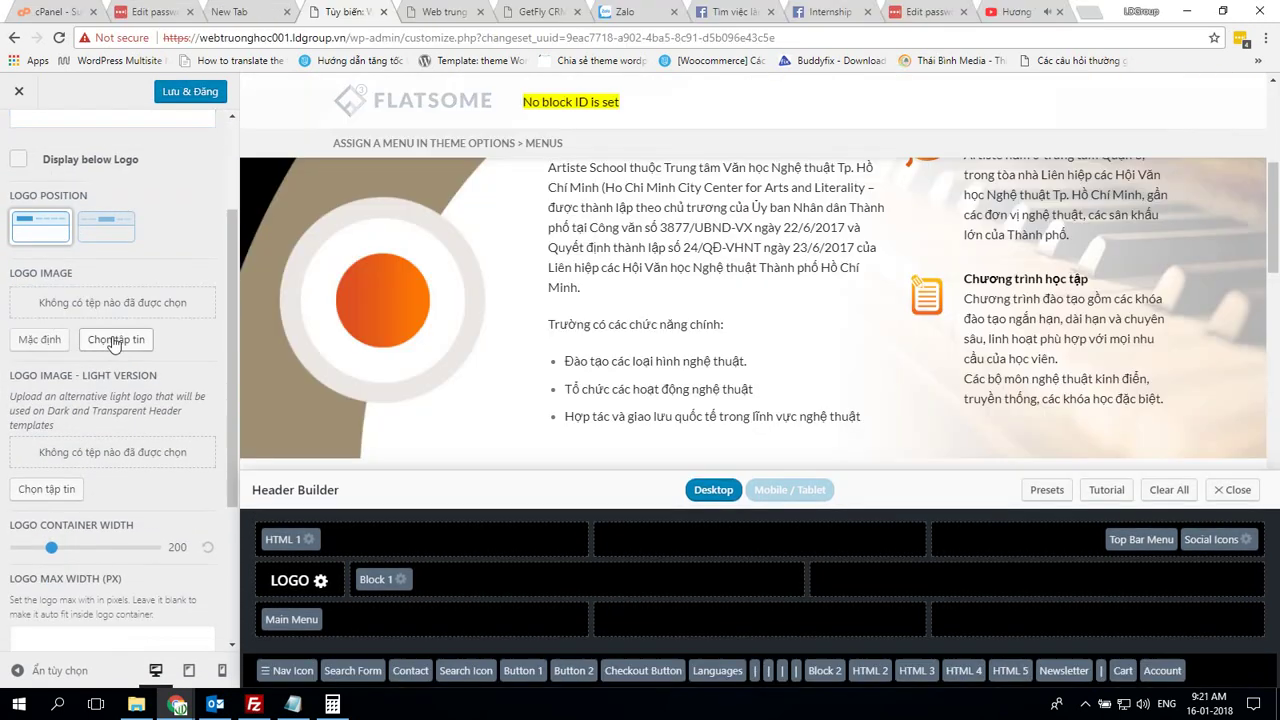
click(114, 341)
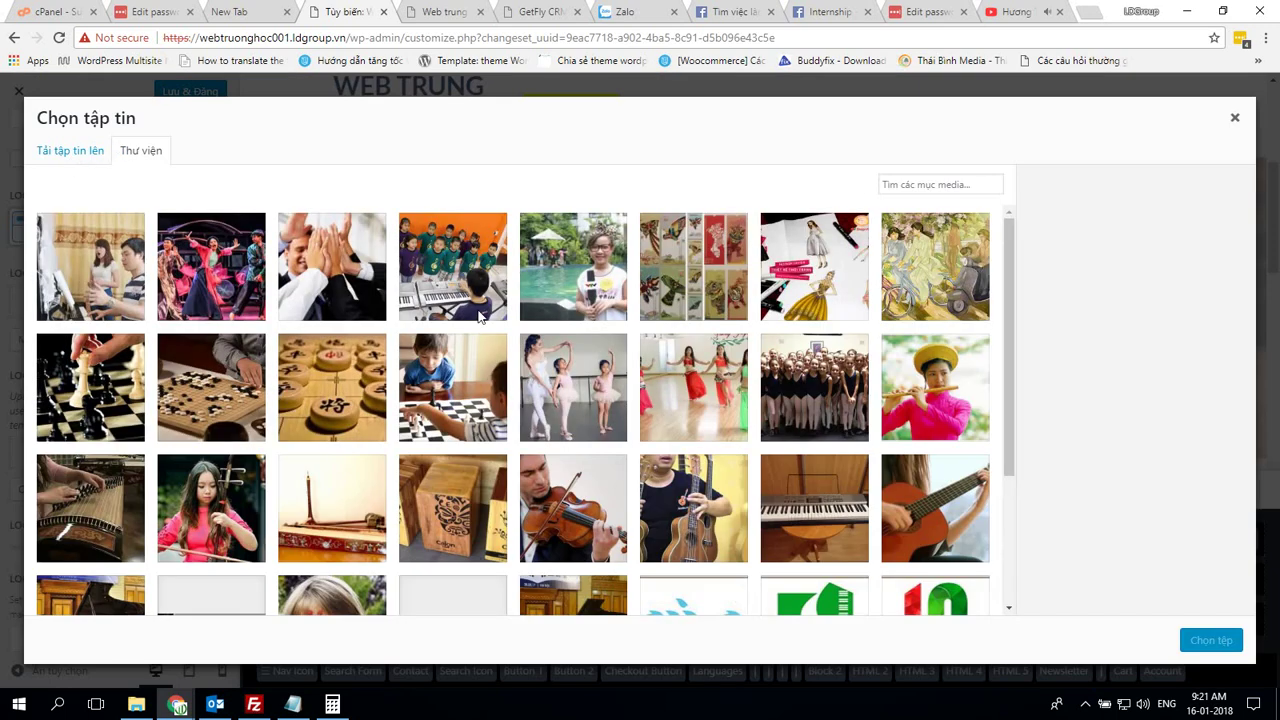
scroll(529, 311, down, 10)
scroll(529, 311, up, 10)
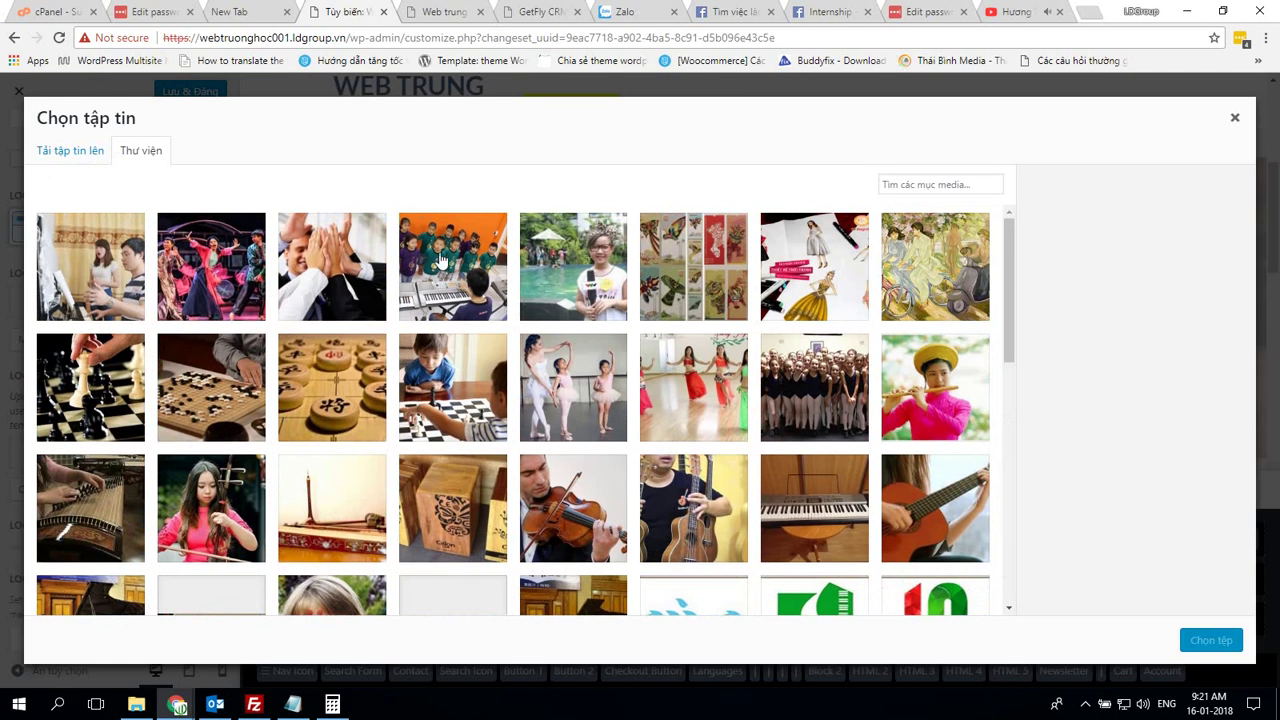
click(88, 152)
click(645, 373)
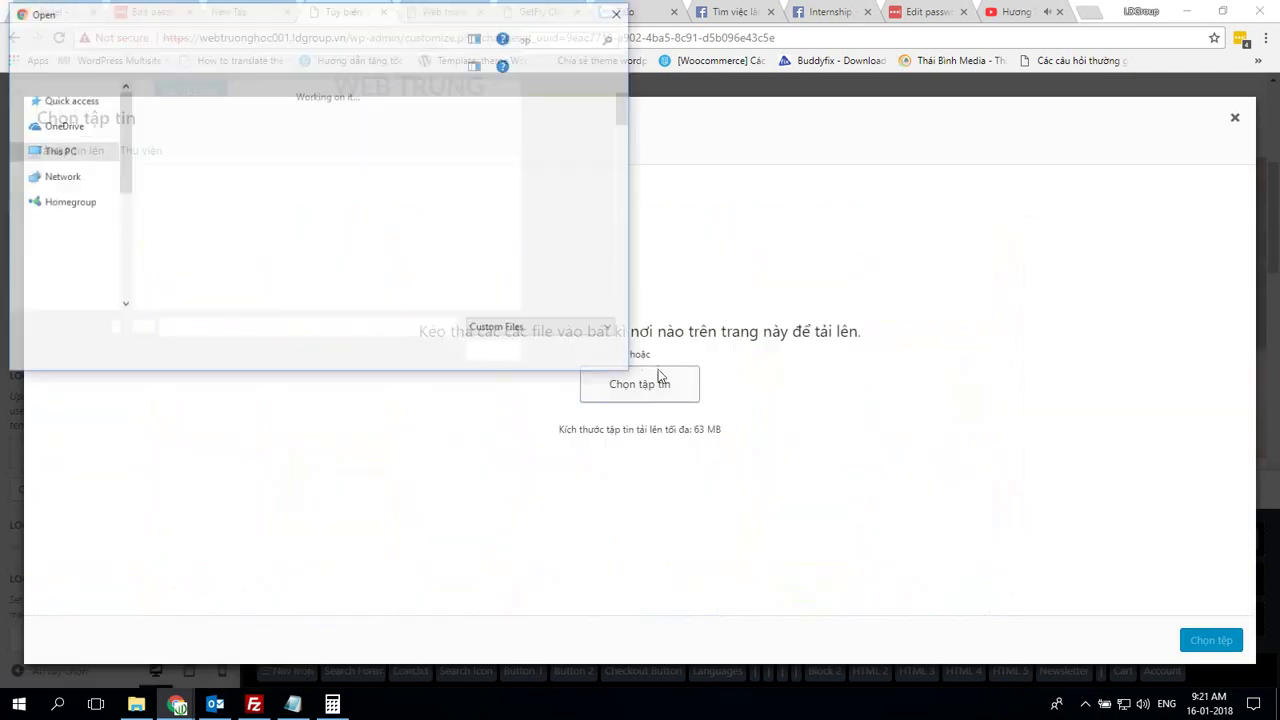
scroll(429, 193, down, 15)
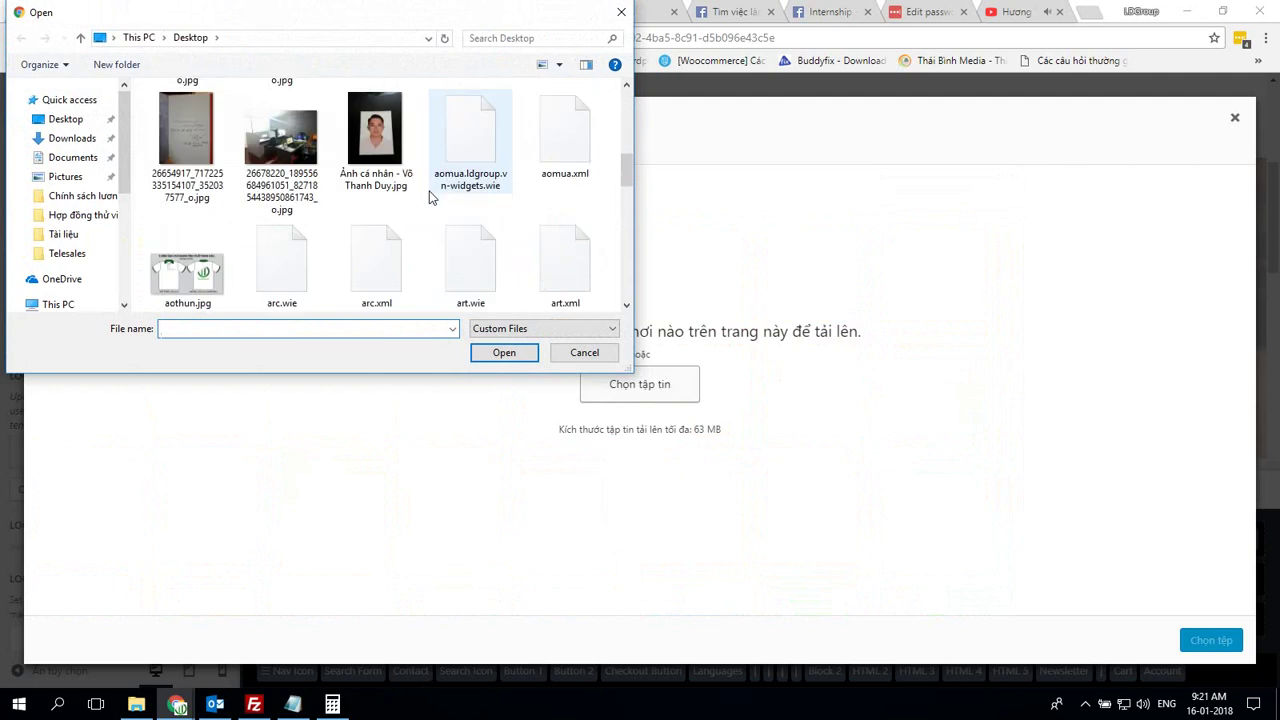
scroll(429, 194, down, 5)
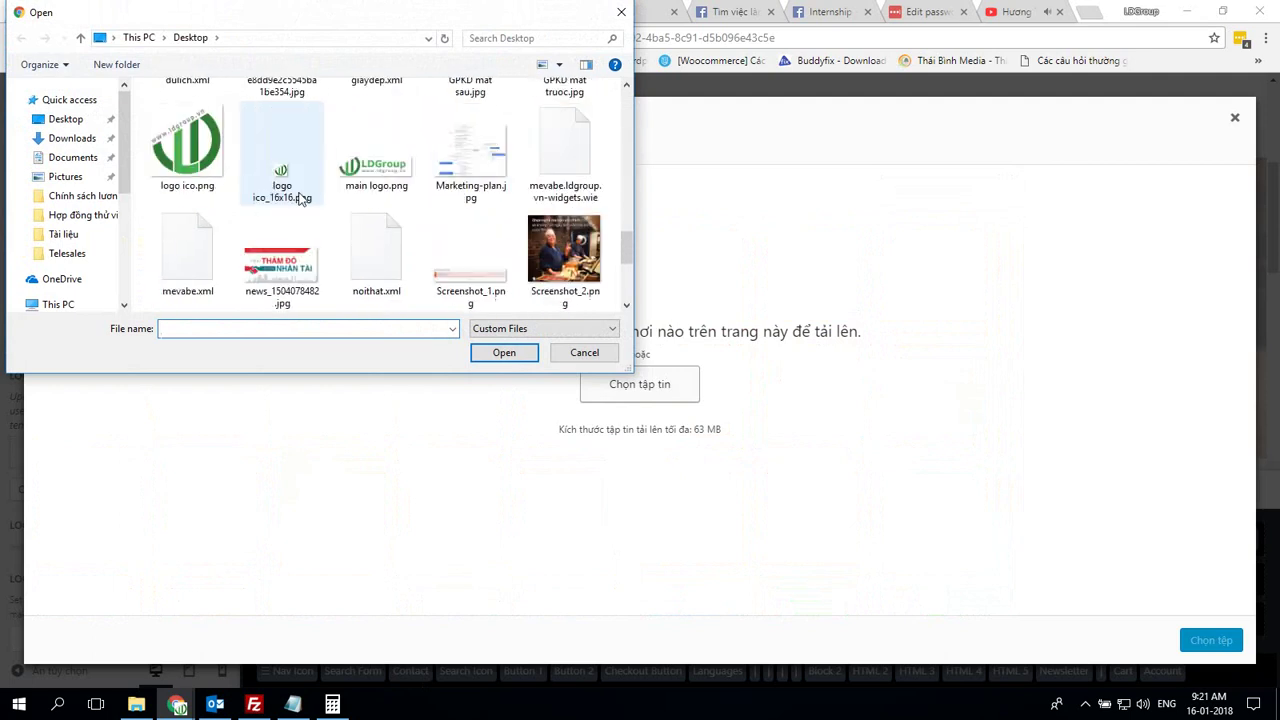
double_click(390, 181)
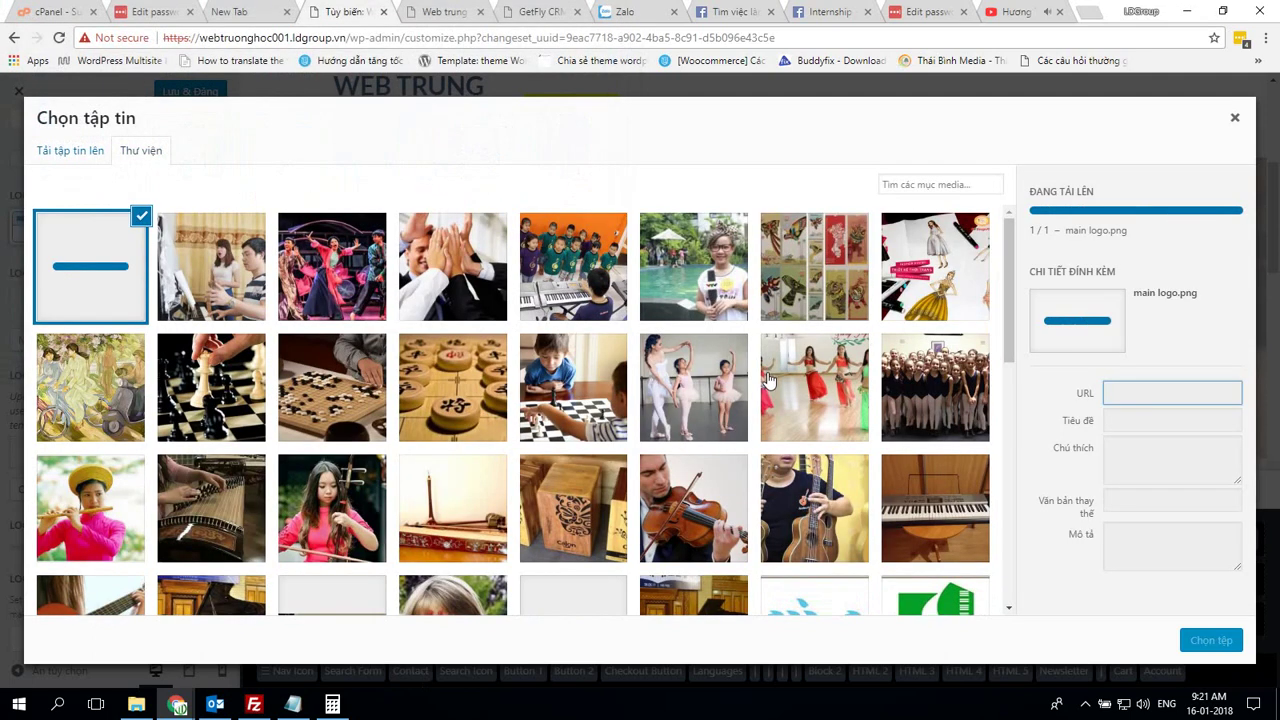
click(1212, 641)
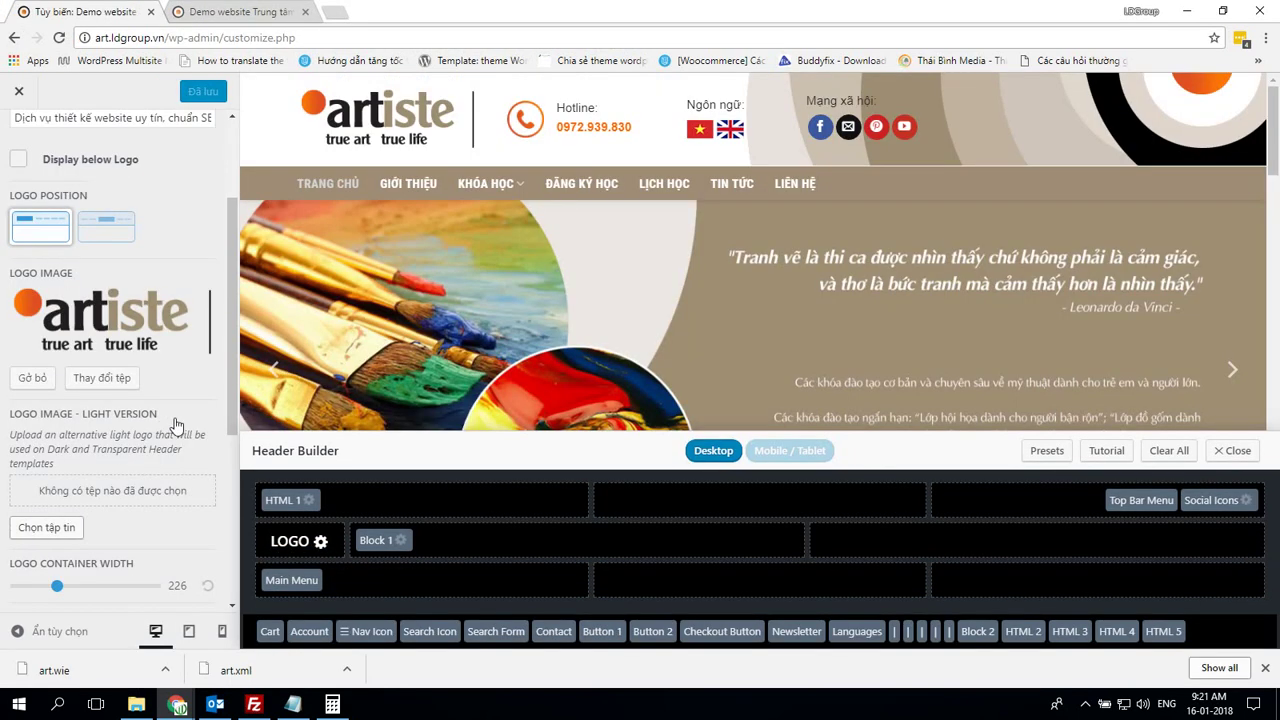
Widen the logo container from 200 to 222
scroll(175, 425, down, 2)
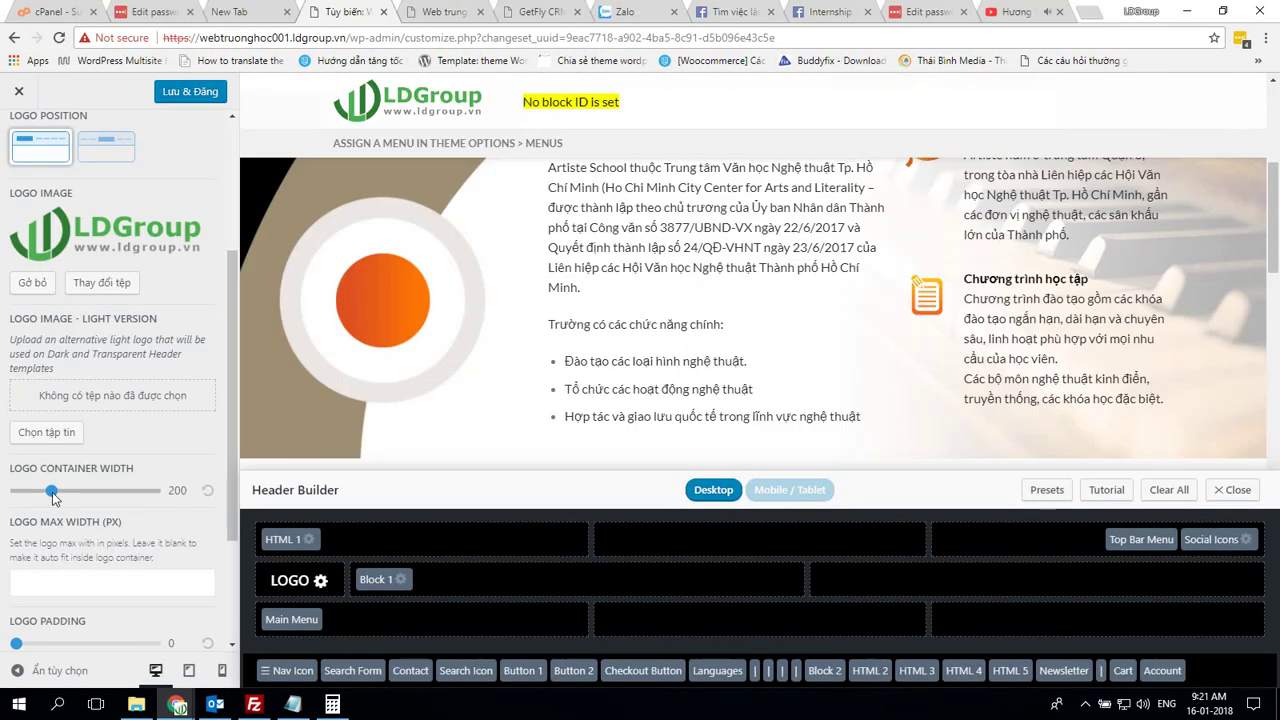
drag(52, 497, 56, 488)
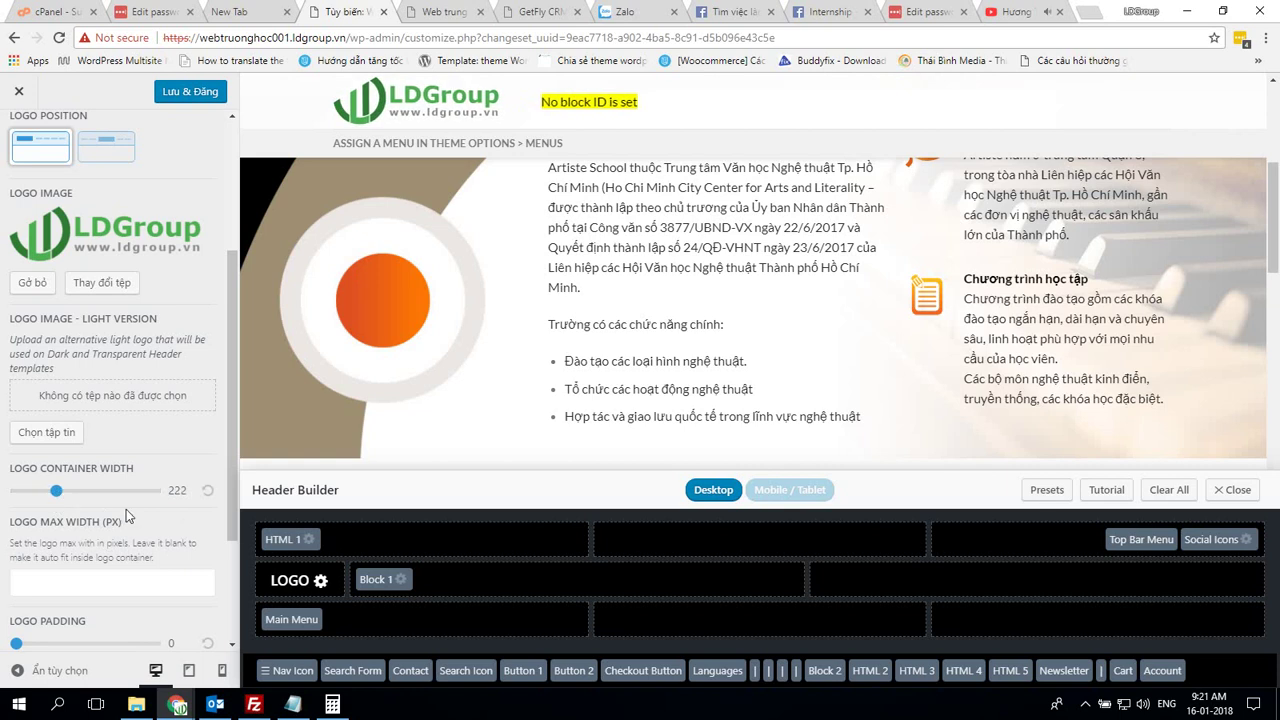
scroll(126, 509, down, 2)
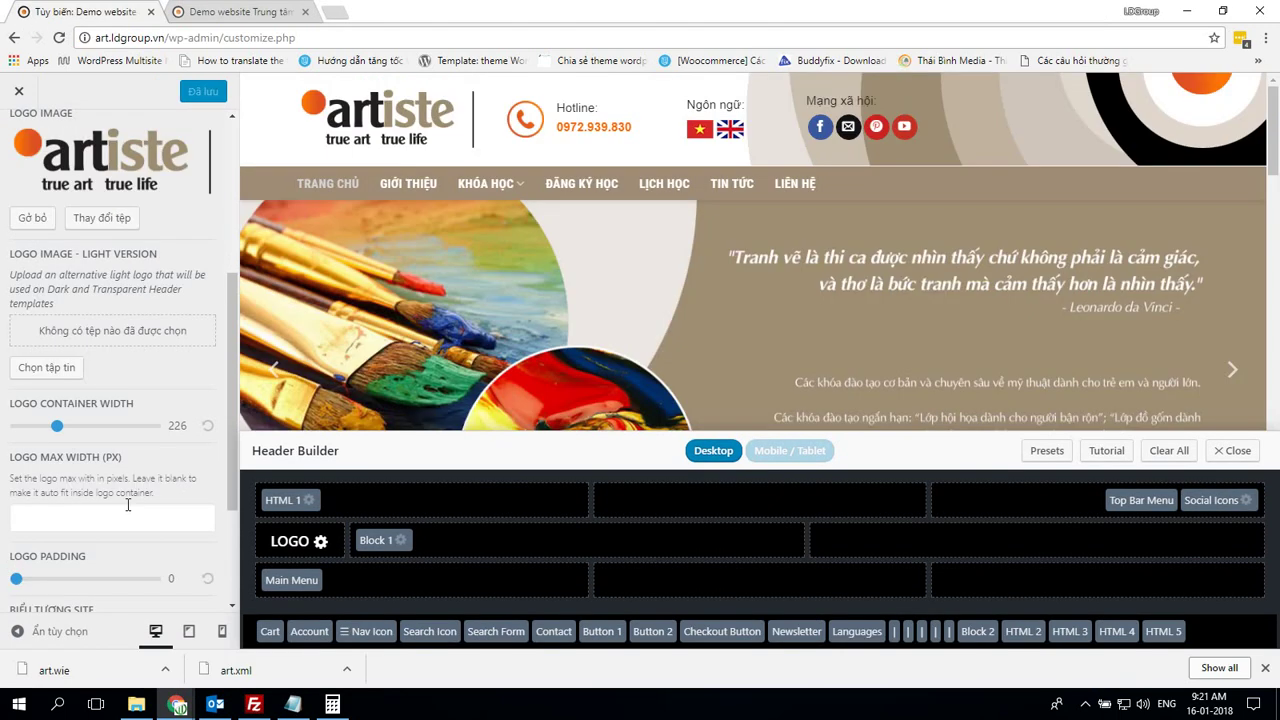
Upload logo ico.png and set it as the site icon without cropping
scroll(153, 540, down, 3)
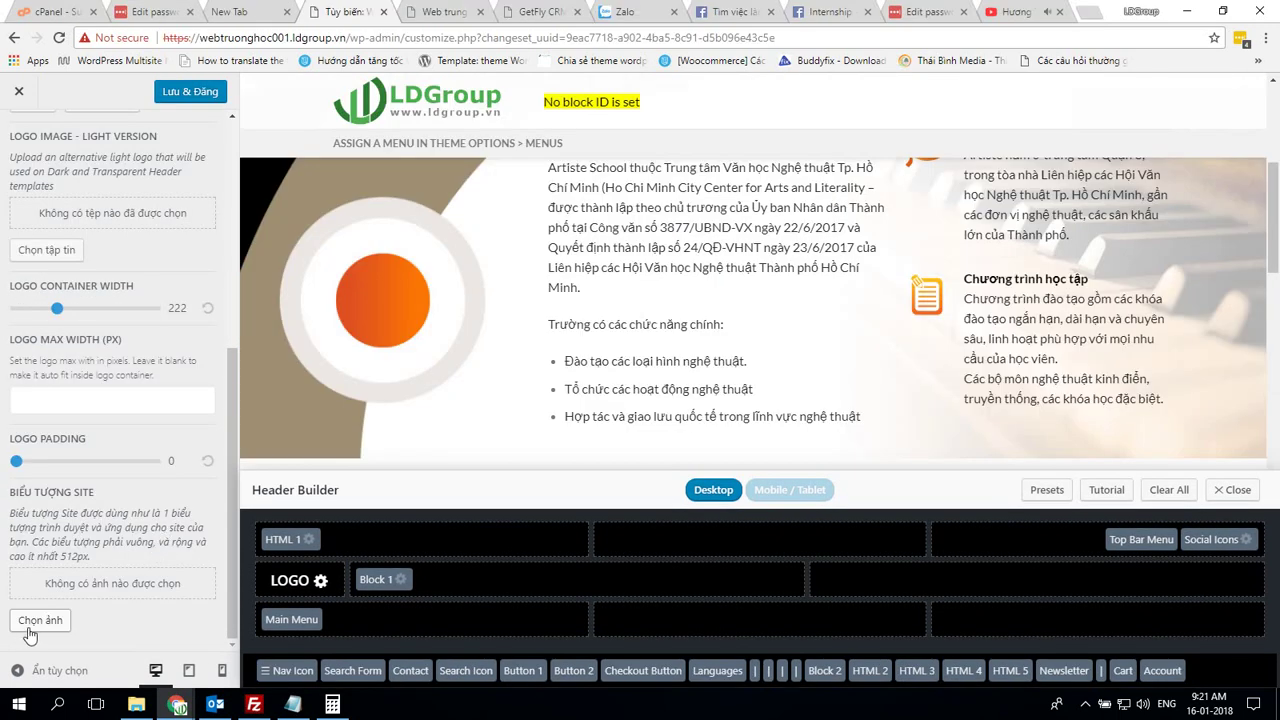
click(38, 621)
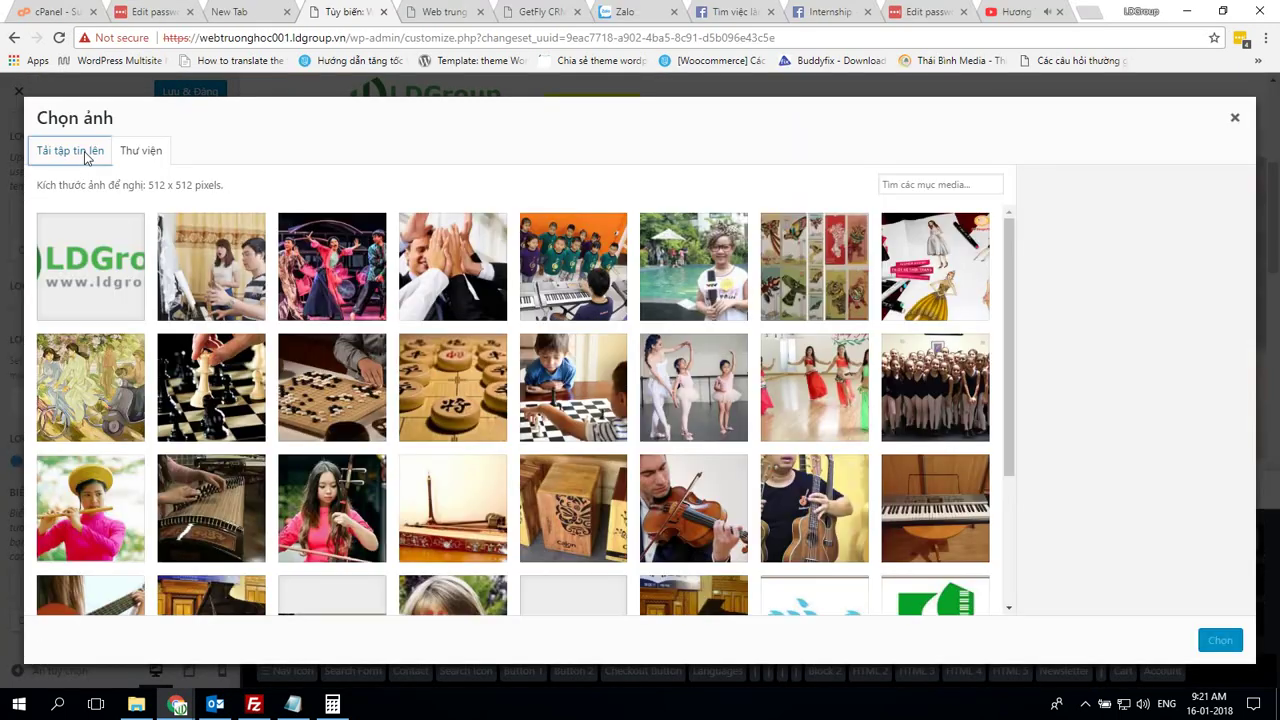
click(80, 151)
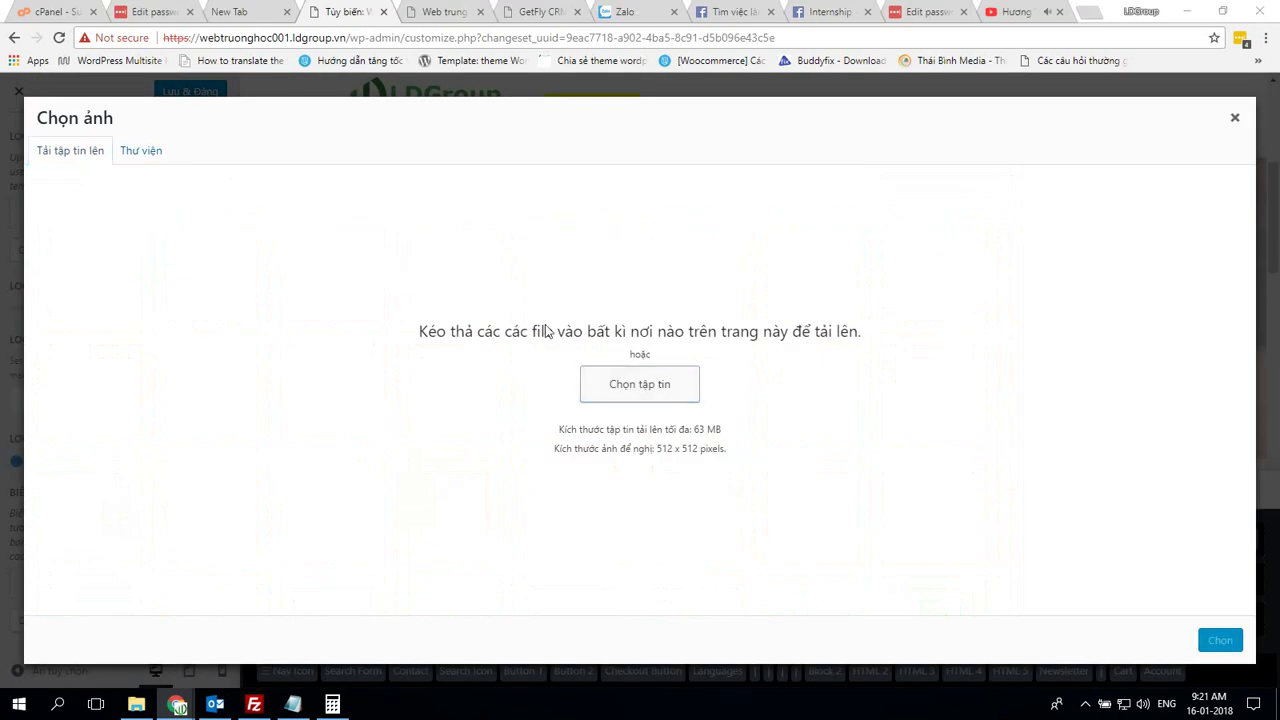
click(639, 384)
scroll(396, 205, down, 10)
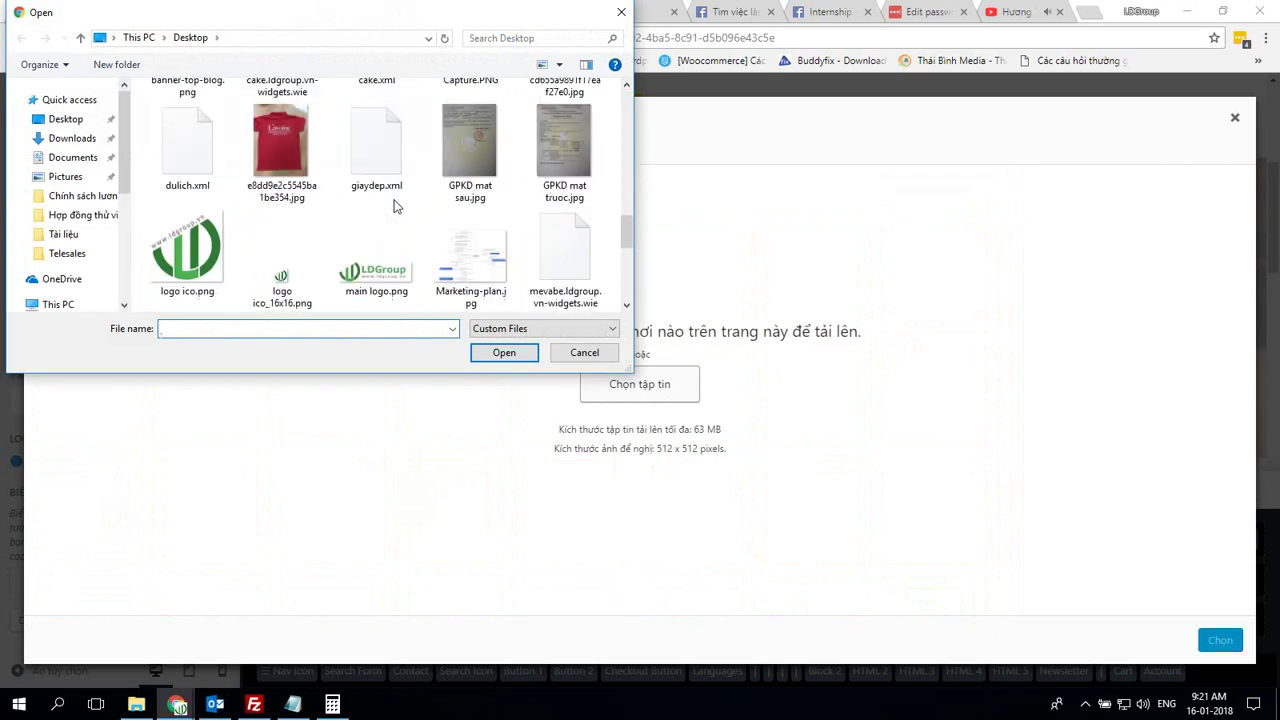
click(265, 250)
double_click(187, 250)
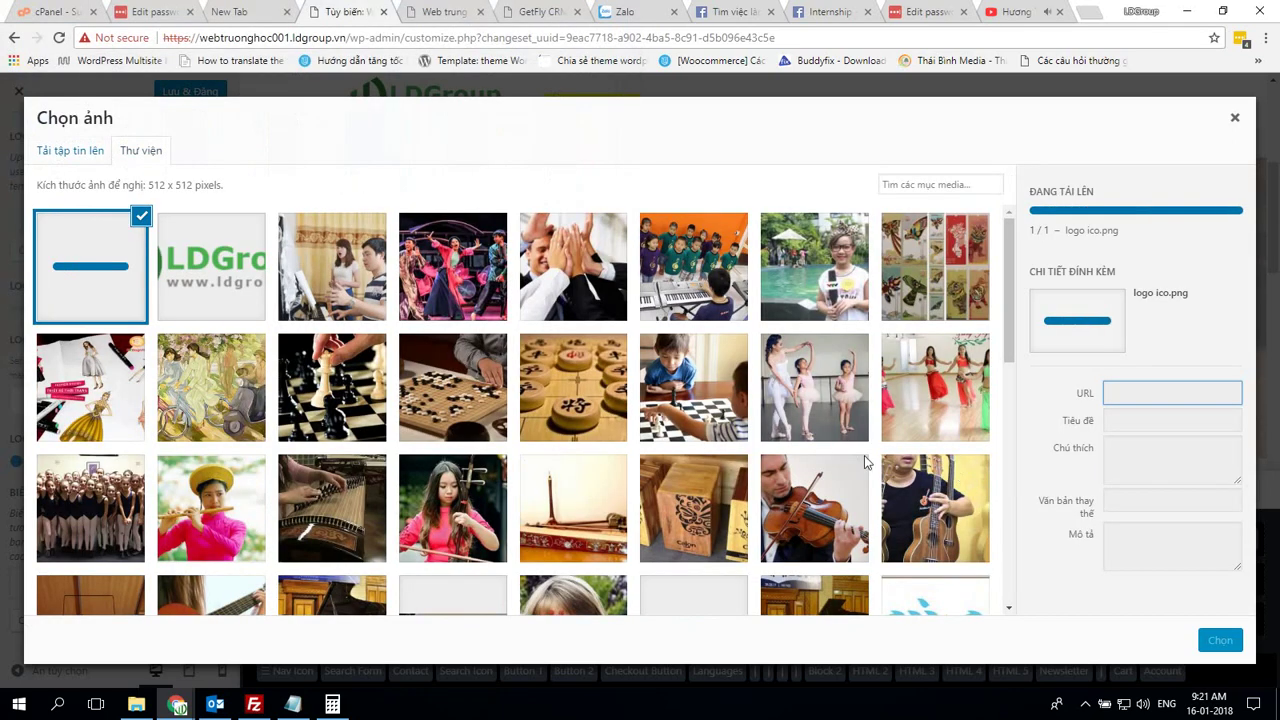
click(1220, 641)
click(1218, 641)
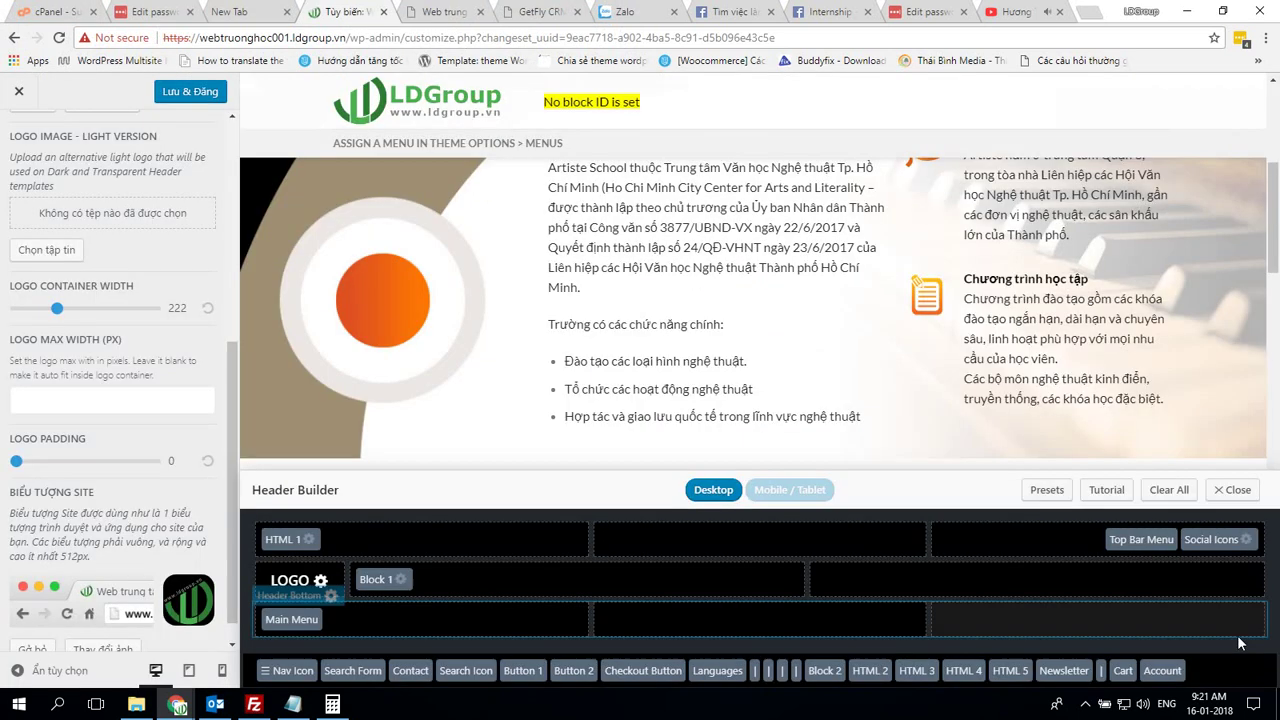
Publish the customizer changes and widen the logo container to 226
scroll(145, 548, down, 1)
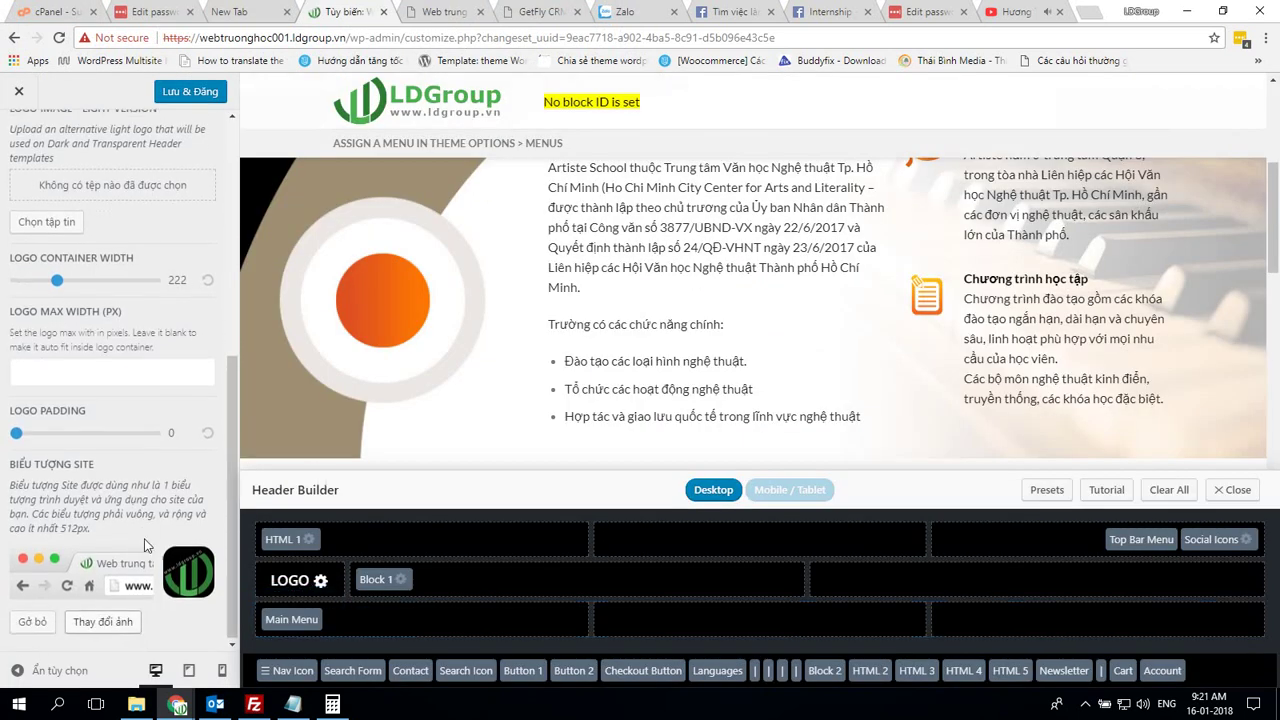
click(180, 93)
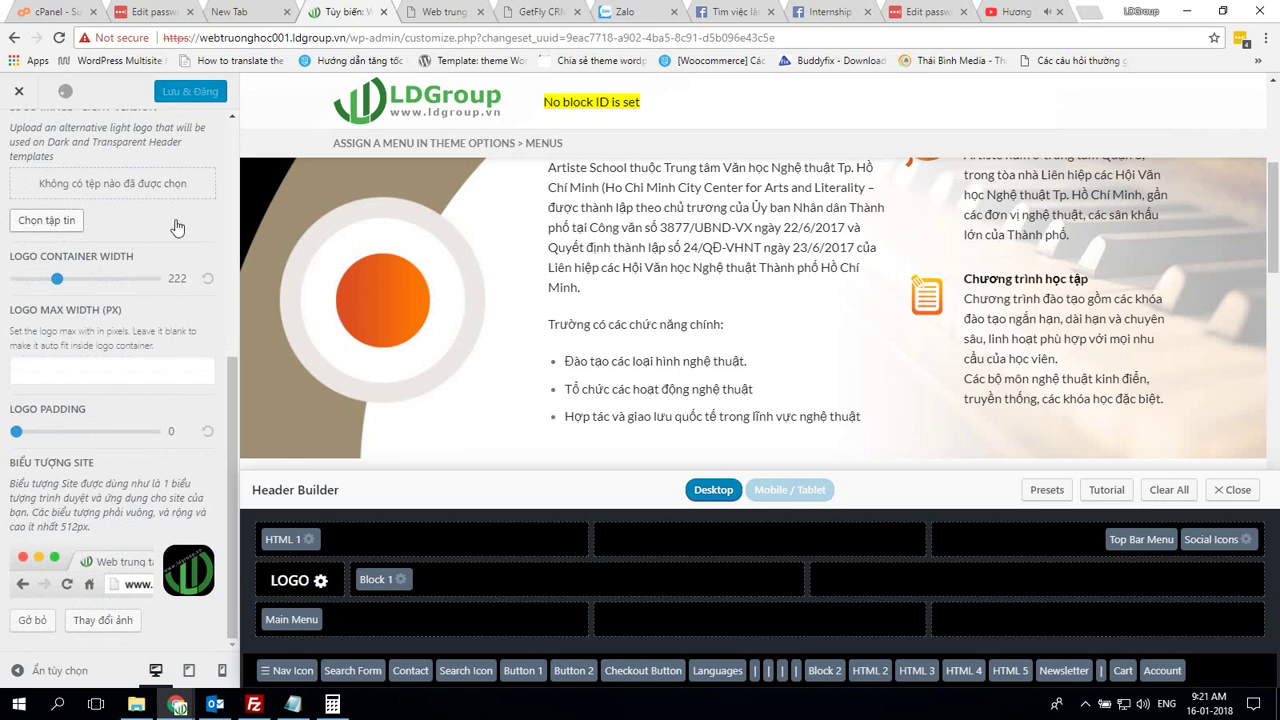
click(57, 283)
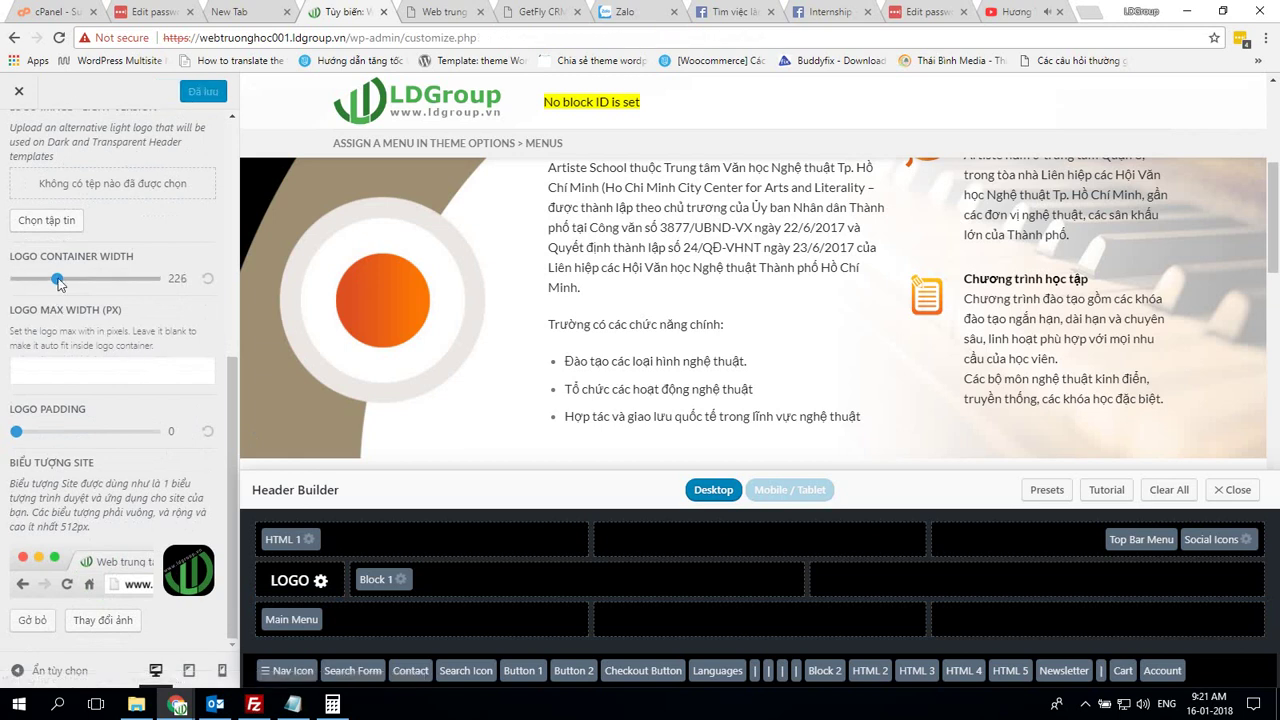
scroll(120, 368, up, 5)
key(Escape)
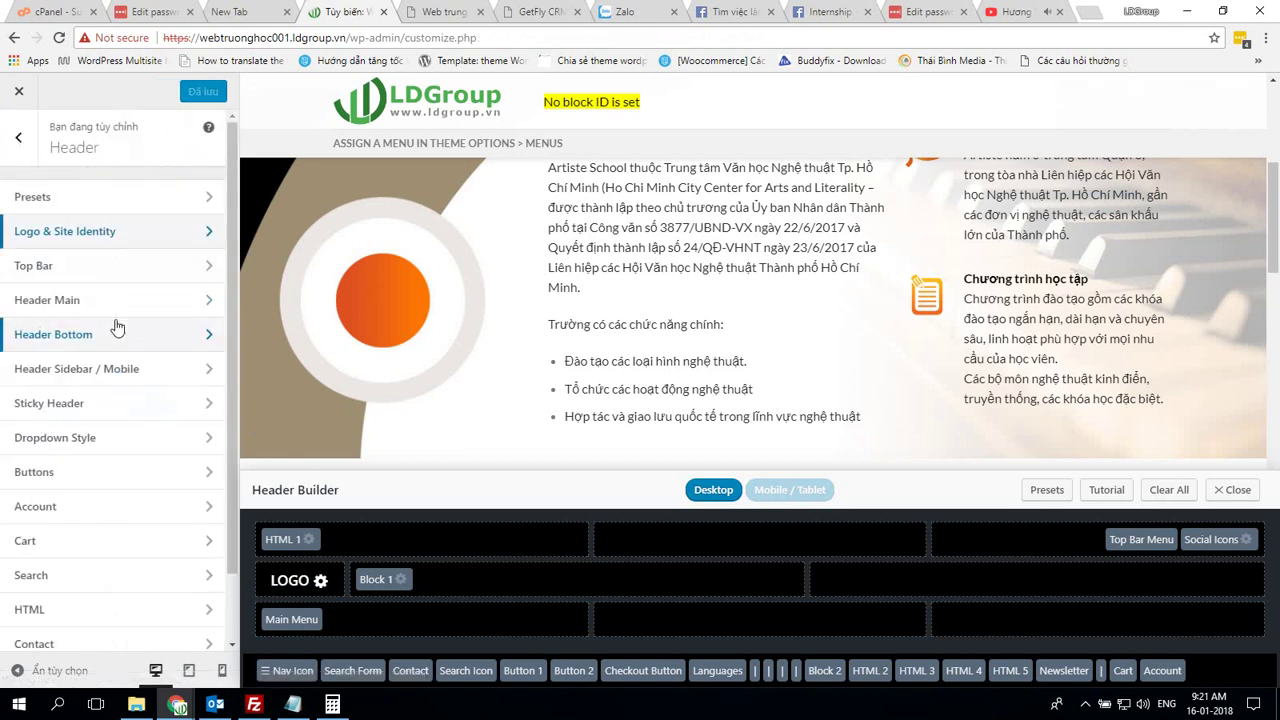
Disable the top bar, matching the reference site's top bar settings
click(114, 266)
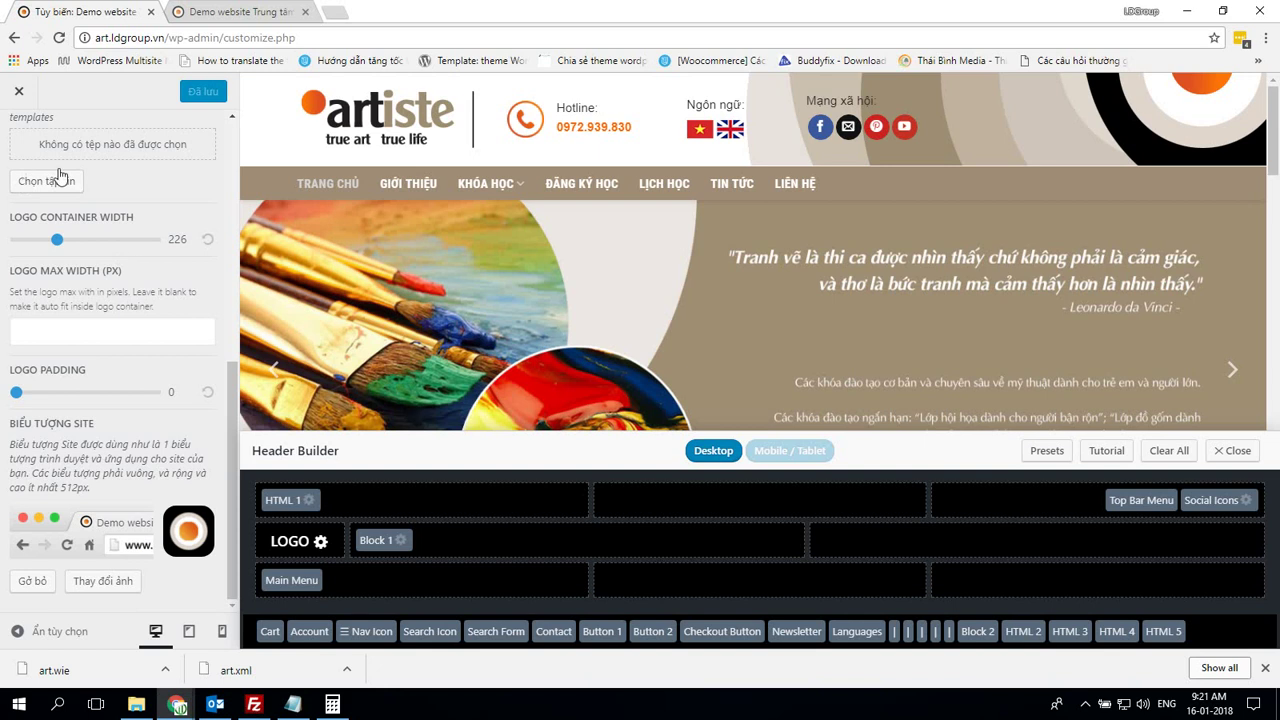
scroll(60, 177, up, 5)
click(20, 140)
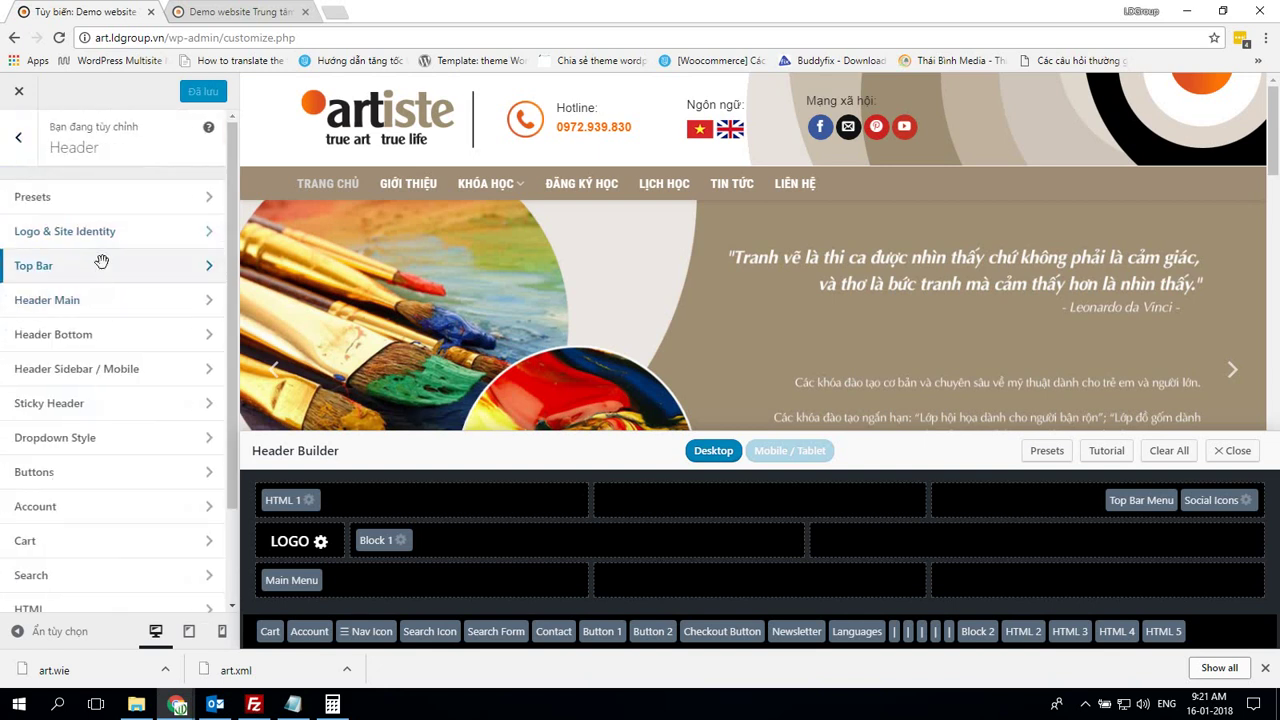
click(101, 265)
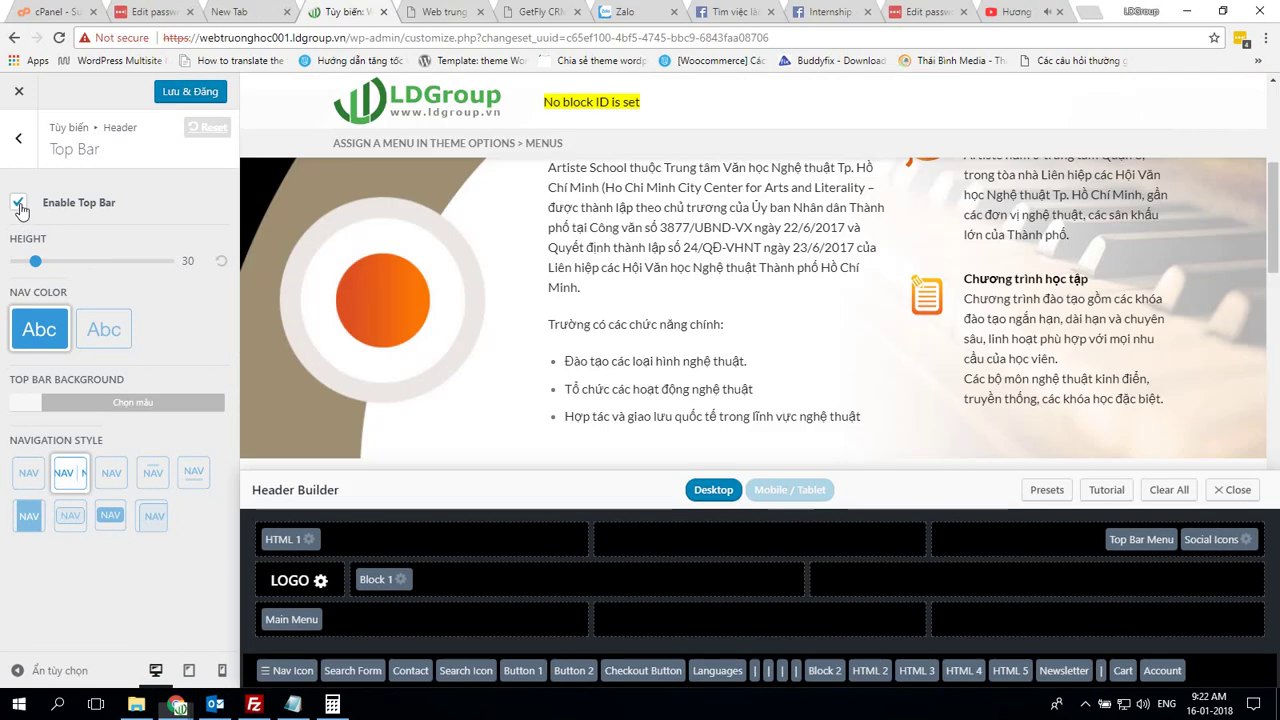
click(18, 202)
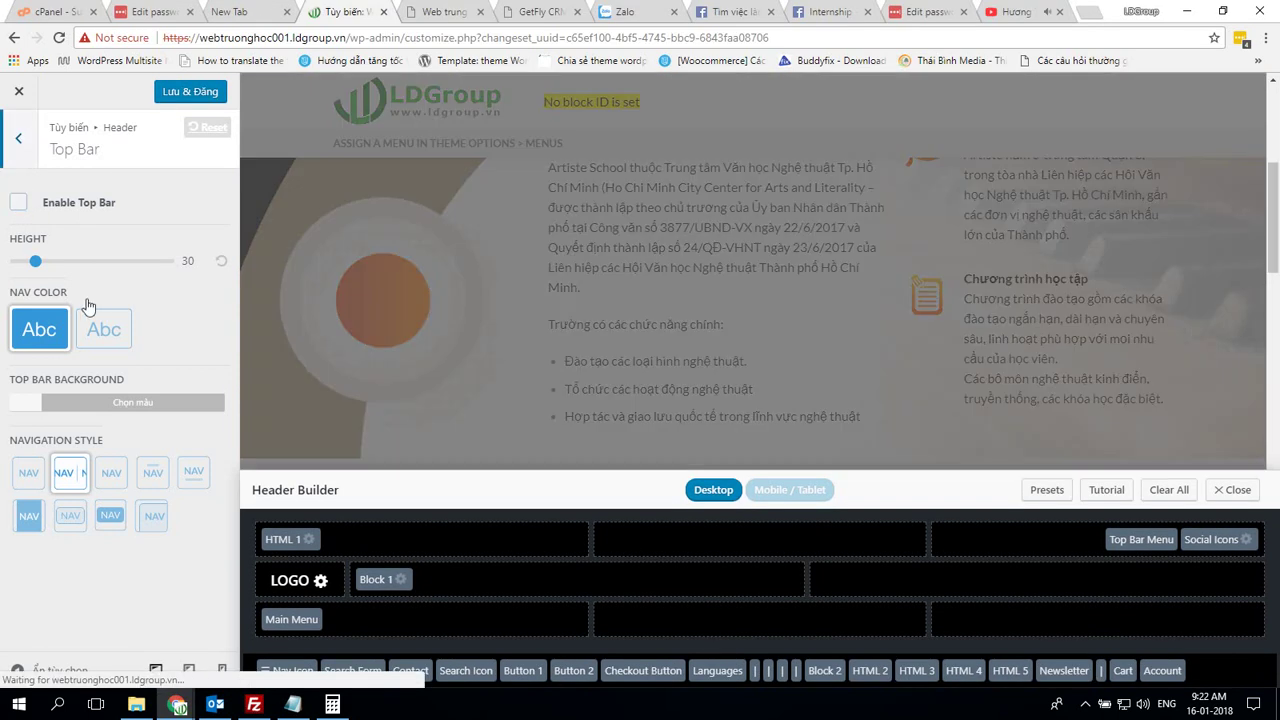
key(Escape)
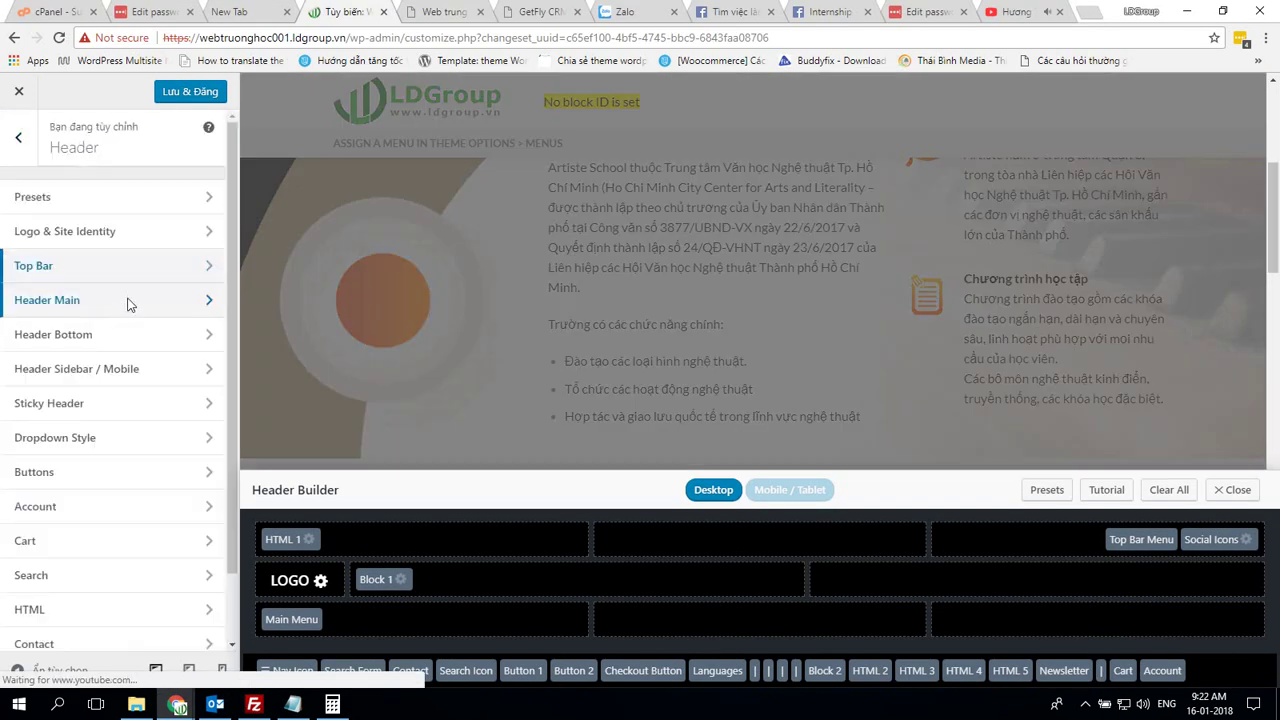
Set the main header height to 118 and background colour to rgba(255,255,255,0.9)
click(128, 300)
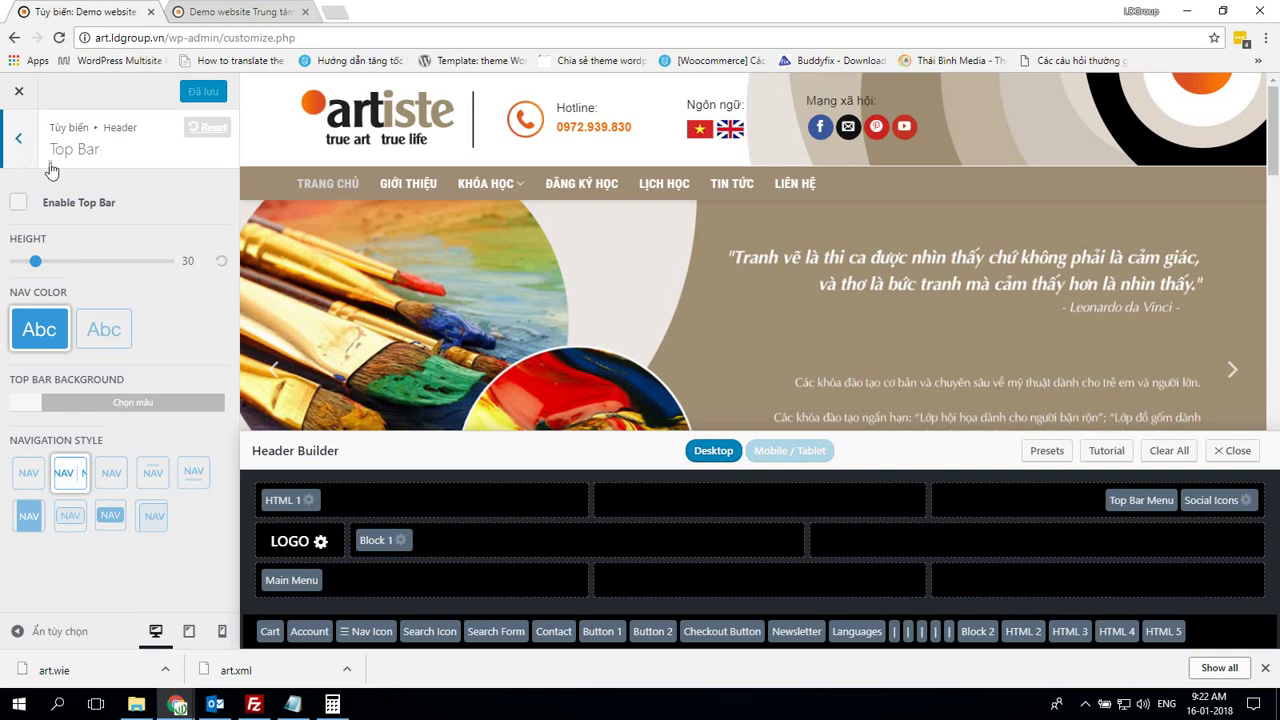
key(Escape)
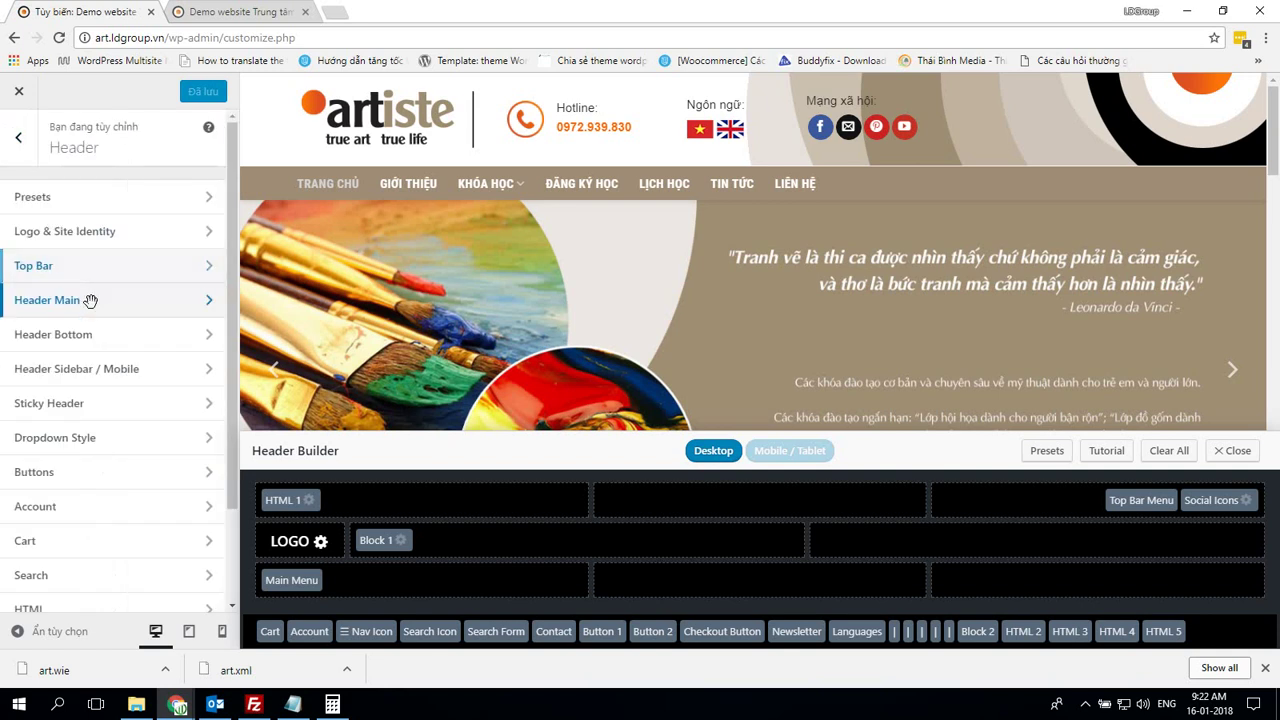
click(90, 300)
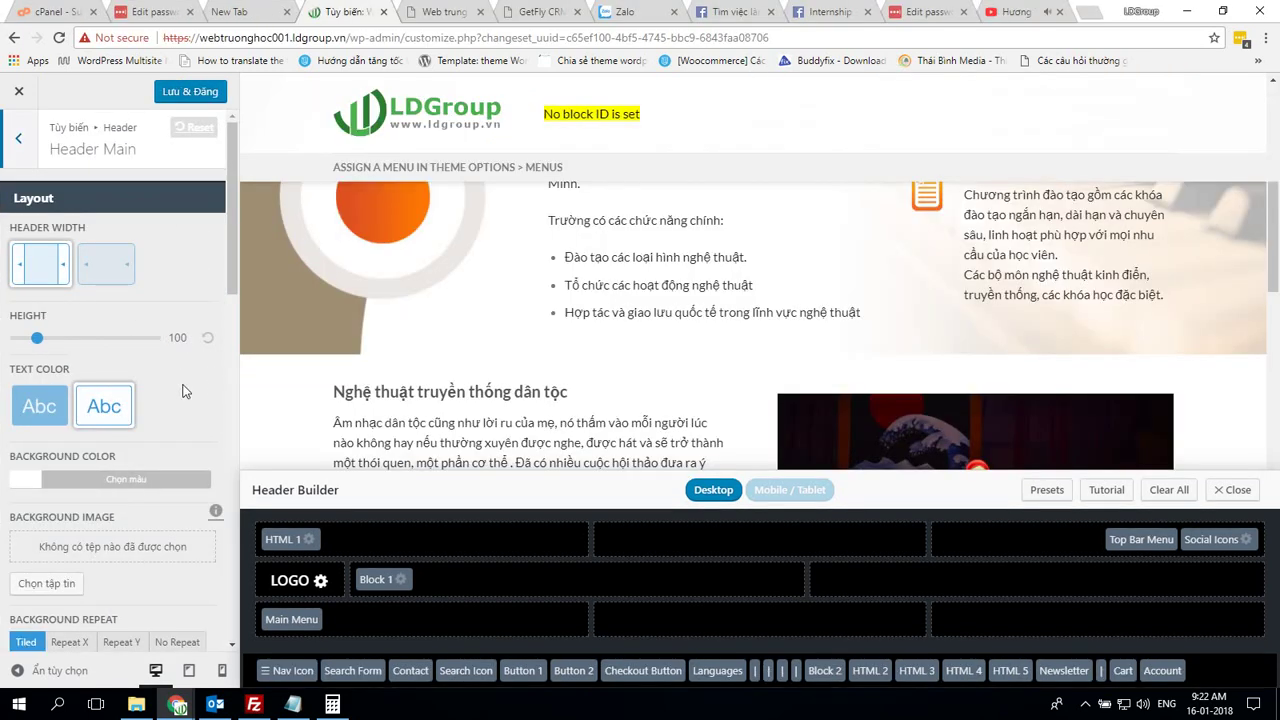
drag(40, 340, 44, 345)
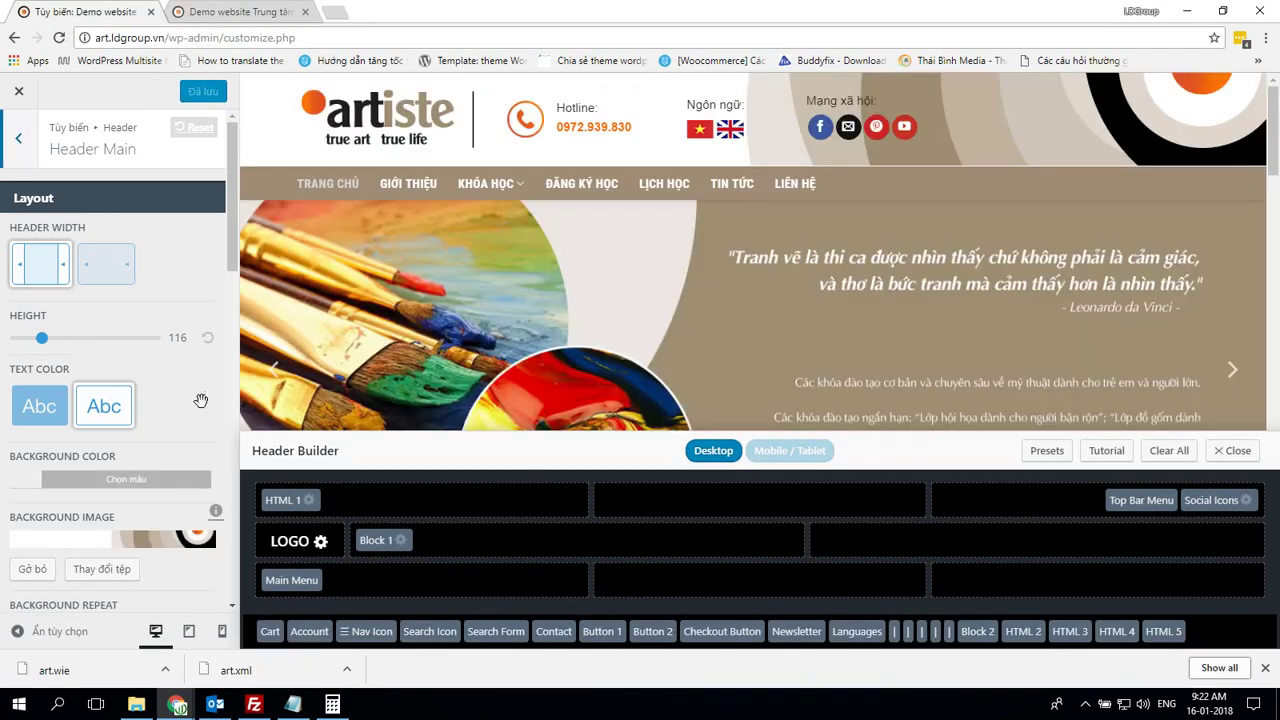
scroll(201, 401, down, 3)
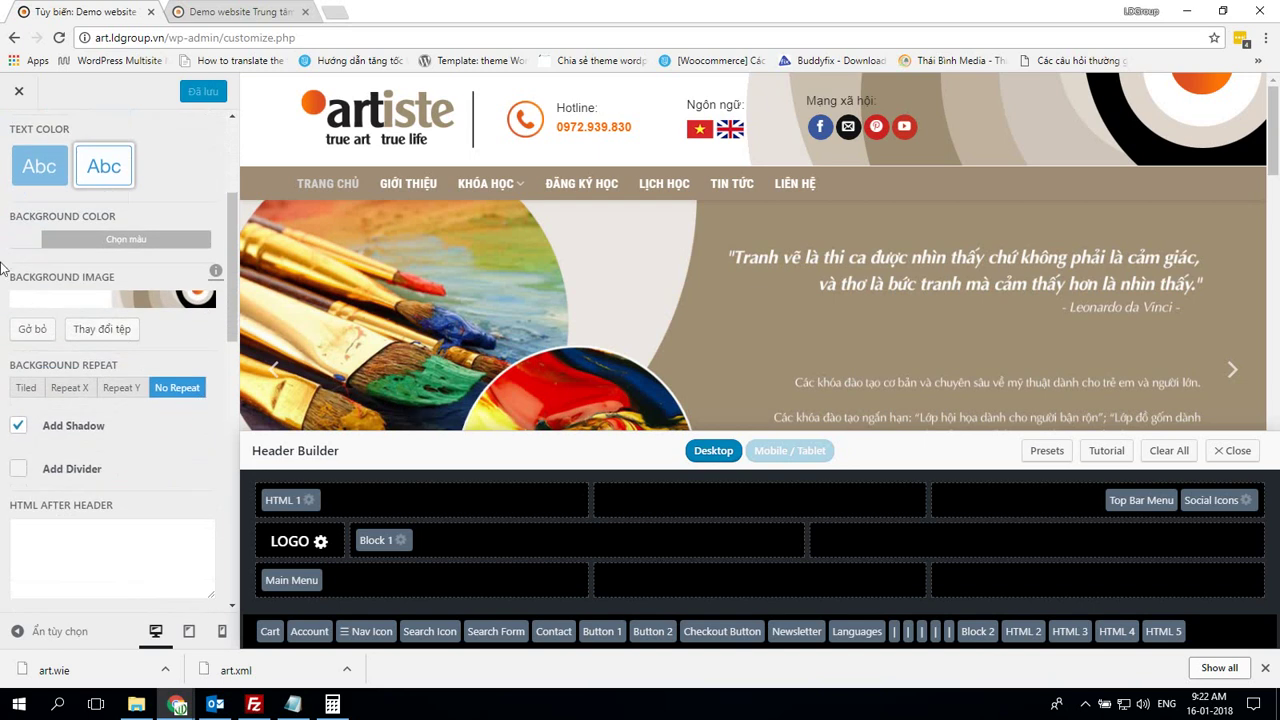
click(20, 244)
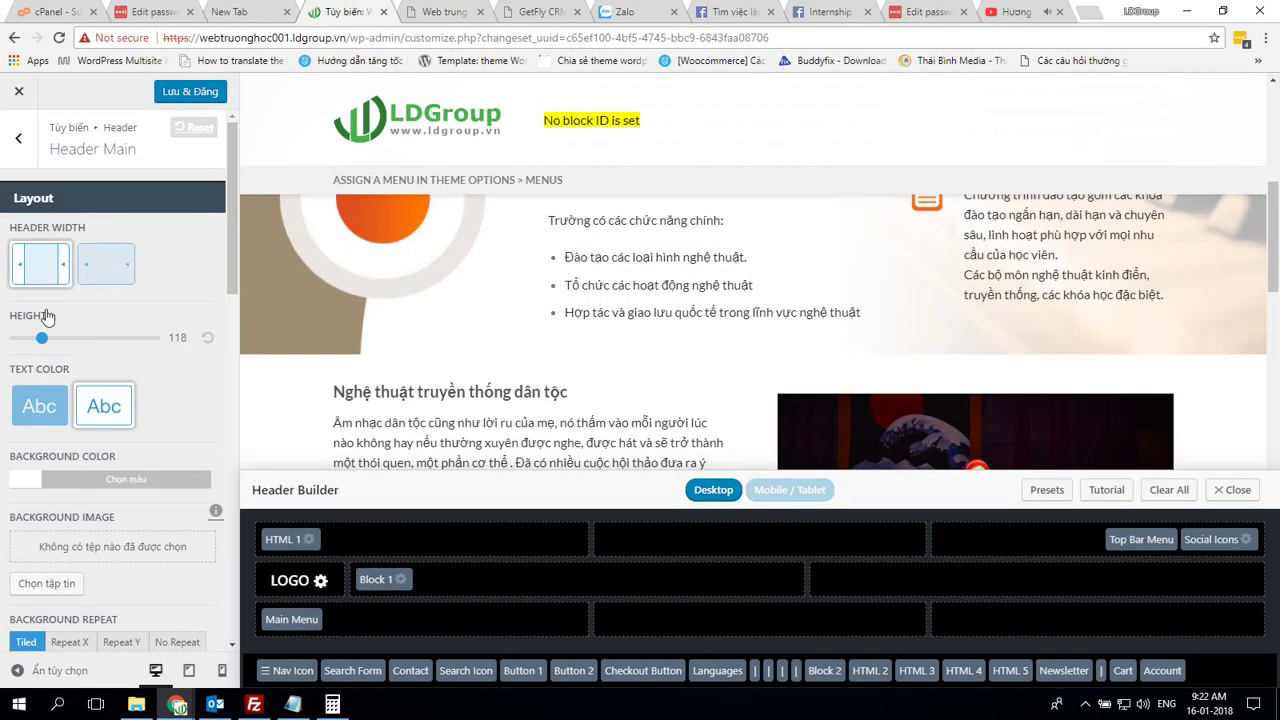
scroll(48, 318, down, 3)
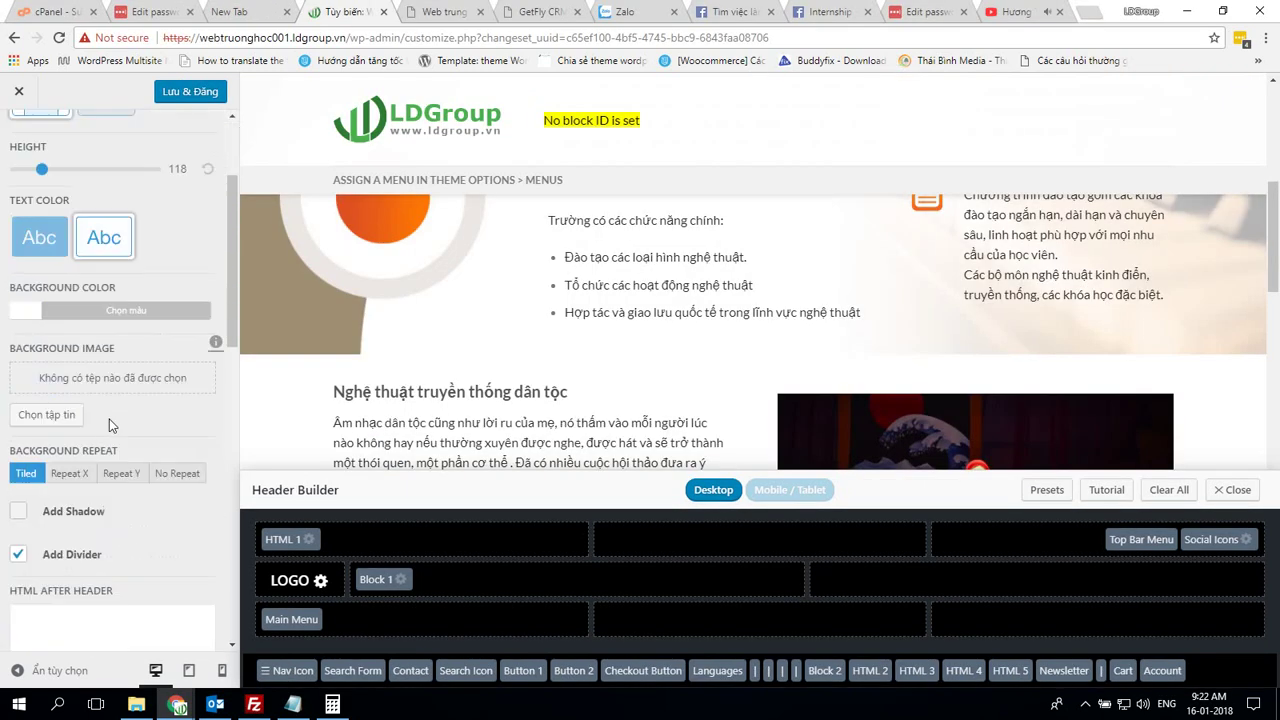
click(22, 241)
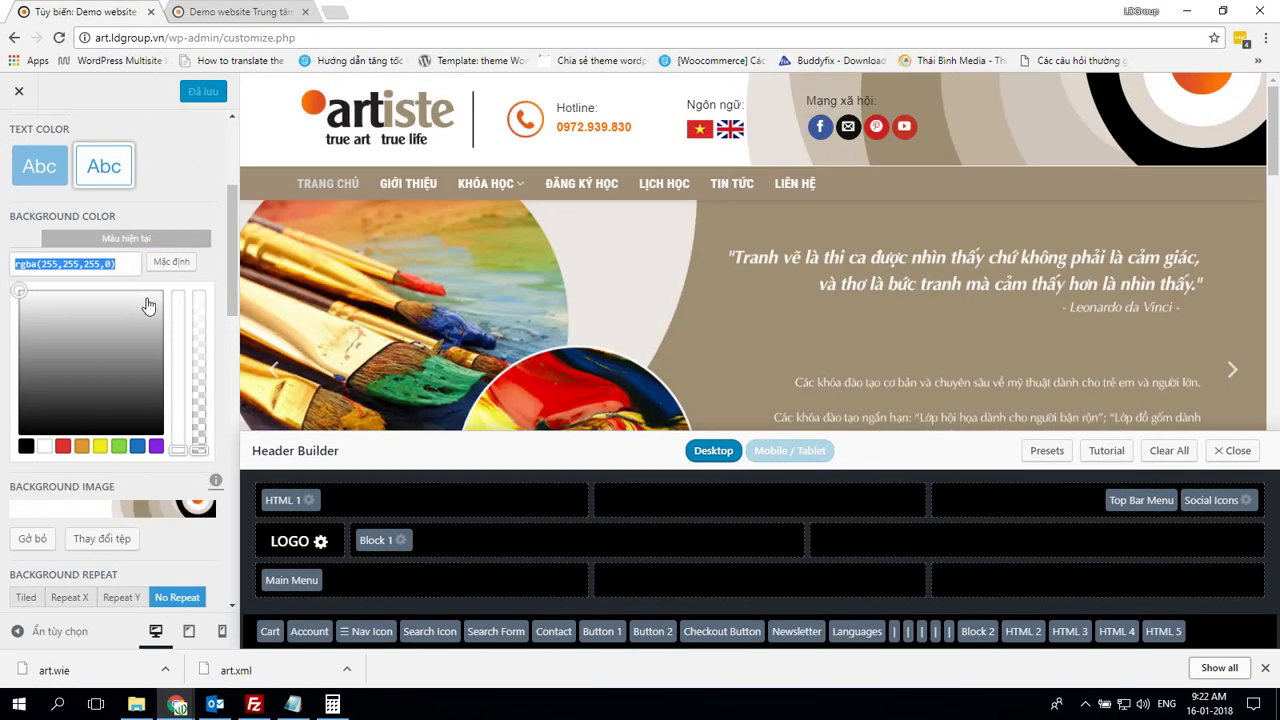
scroll(148, 300, down, 3)
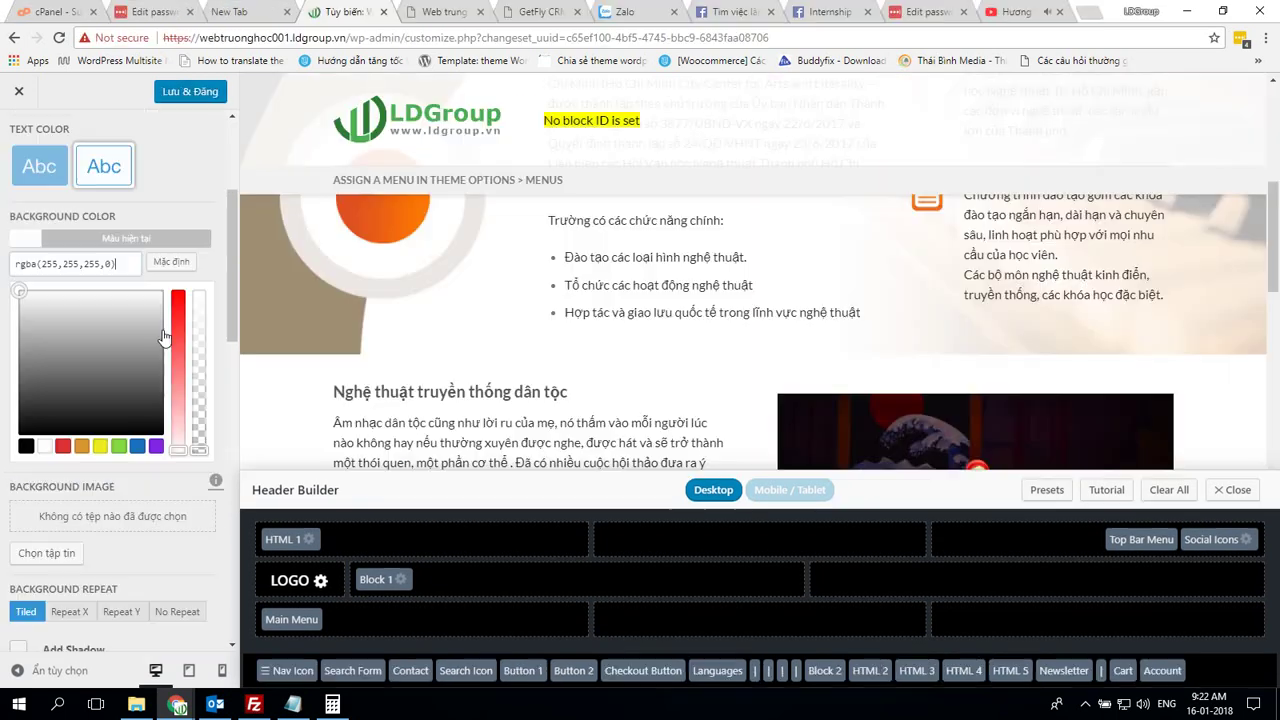
scroll(62, 240, down, 5)
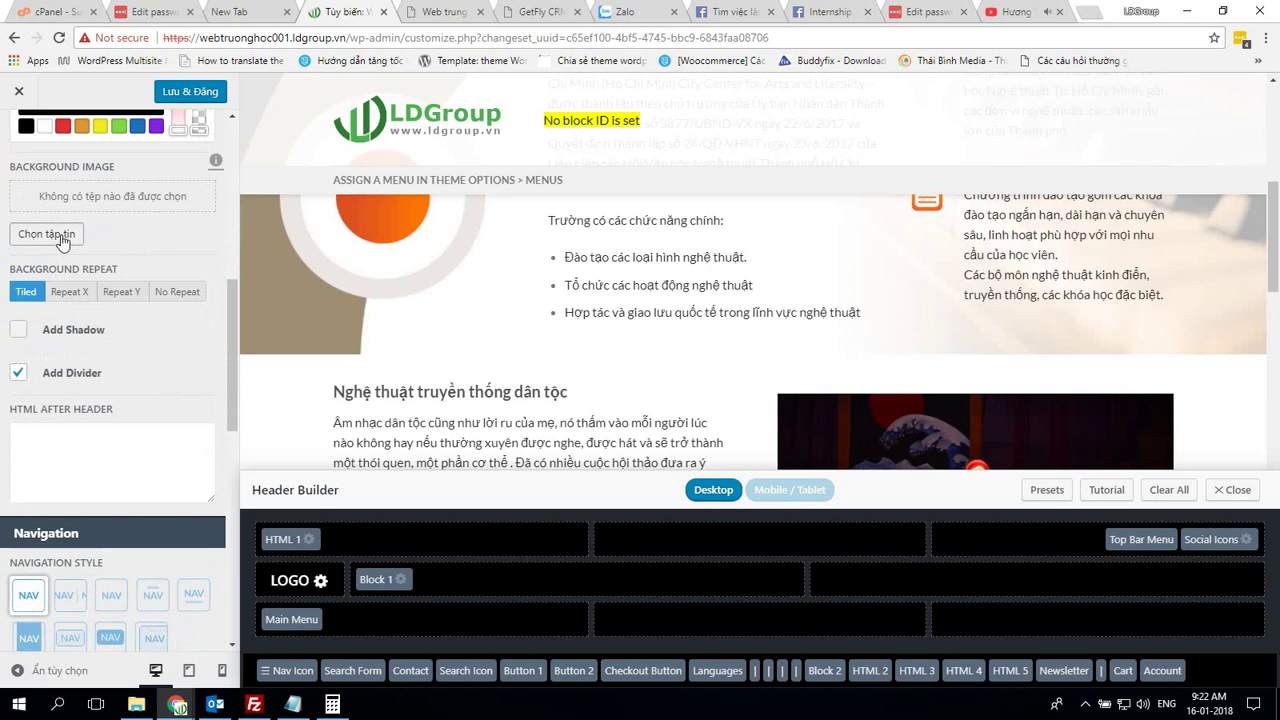
Use the banner-header image as the main header background
click(47, 234)
scroll(890, 414, down, 7)
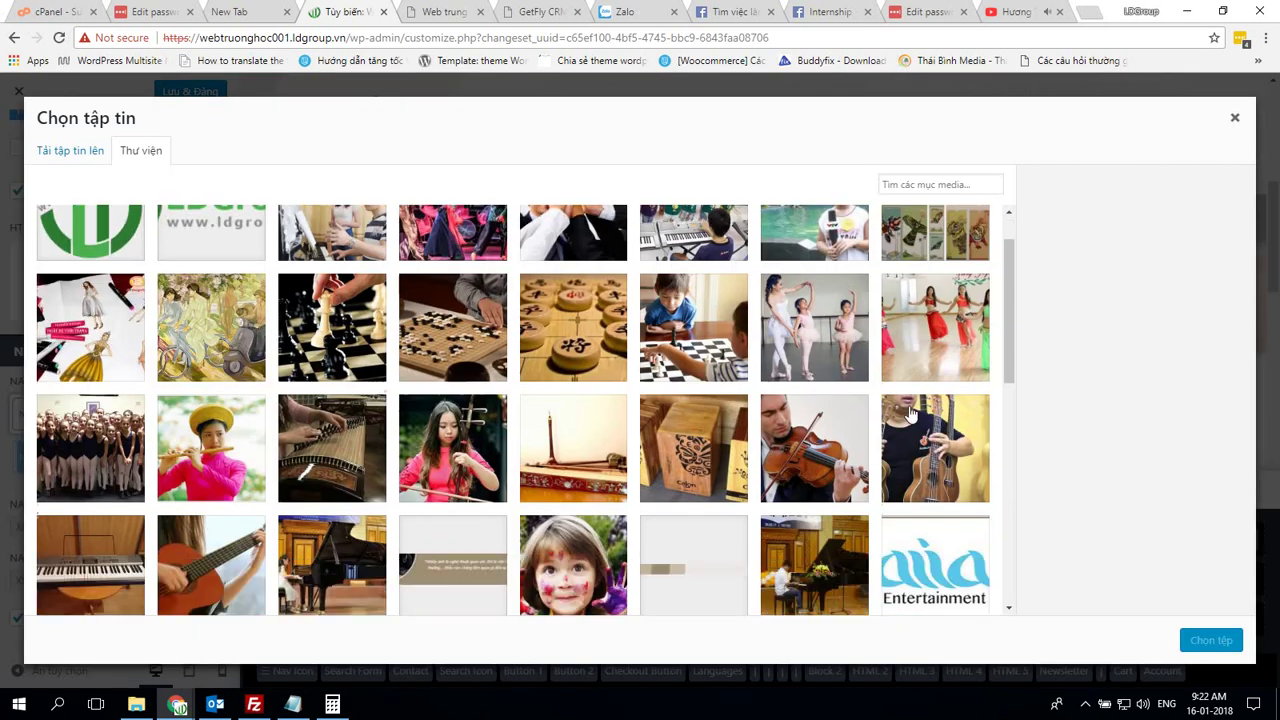
scroll(912, 404, down, 2)
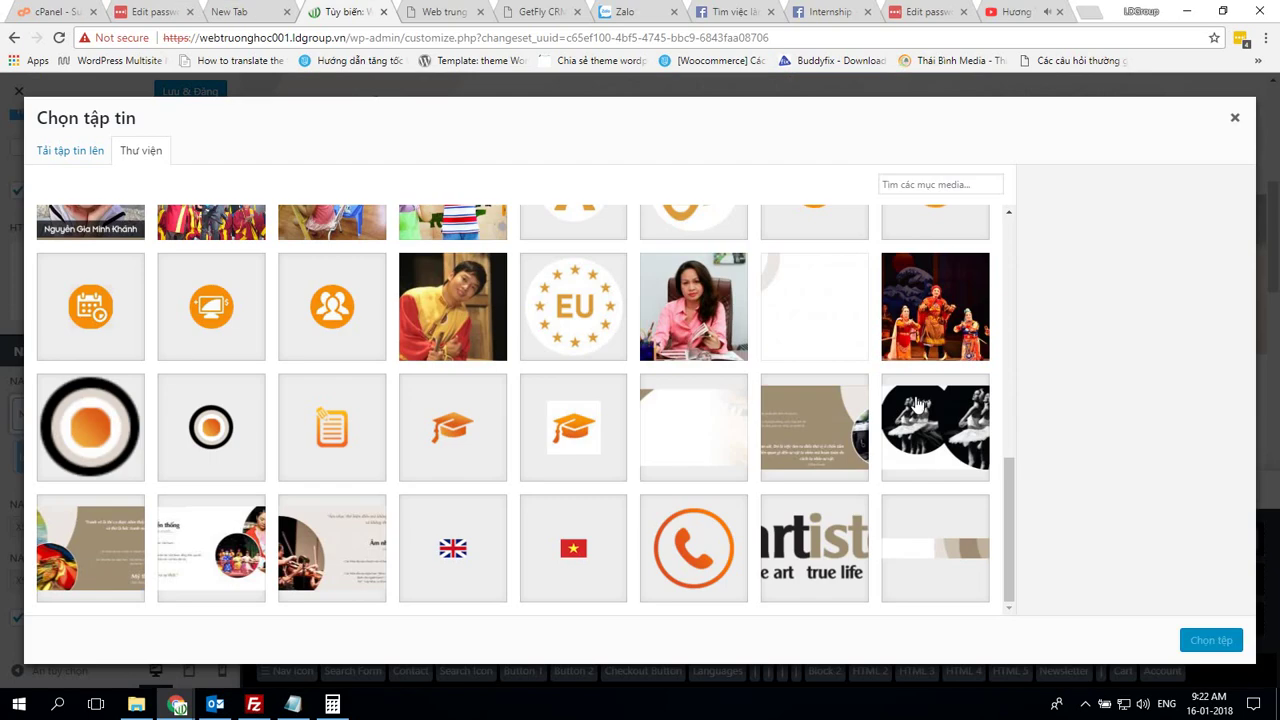
click(944, 532)
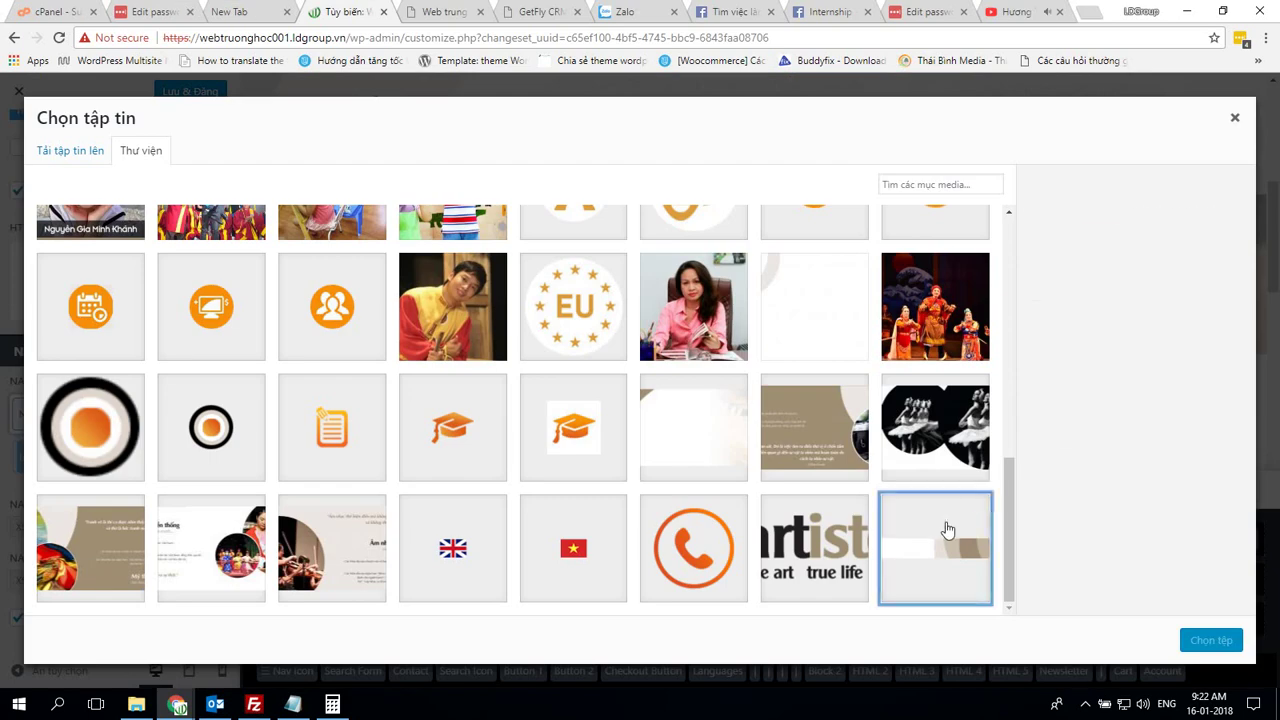
click(1200, 645)
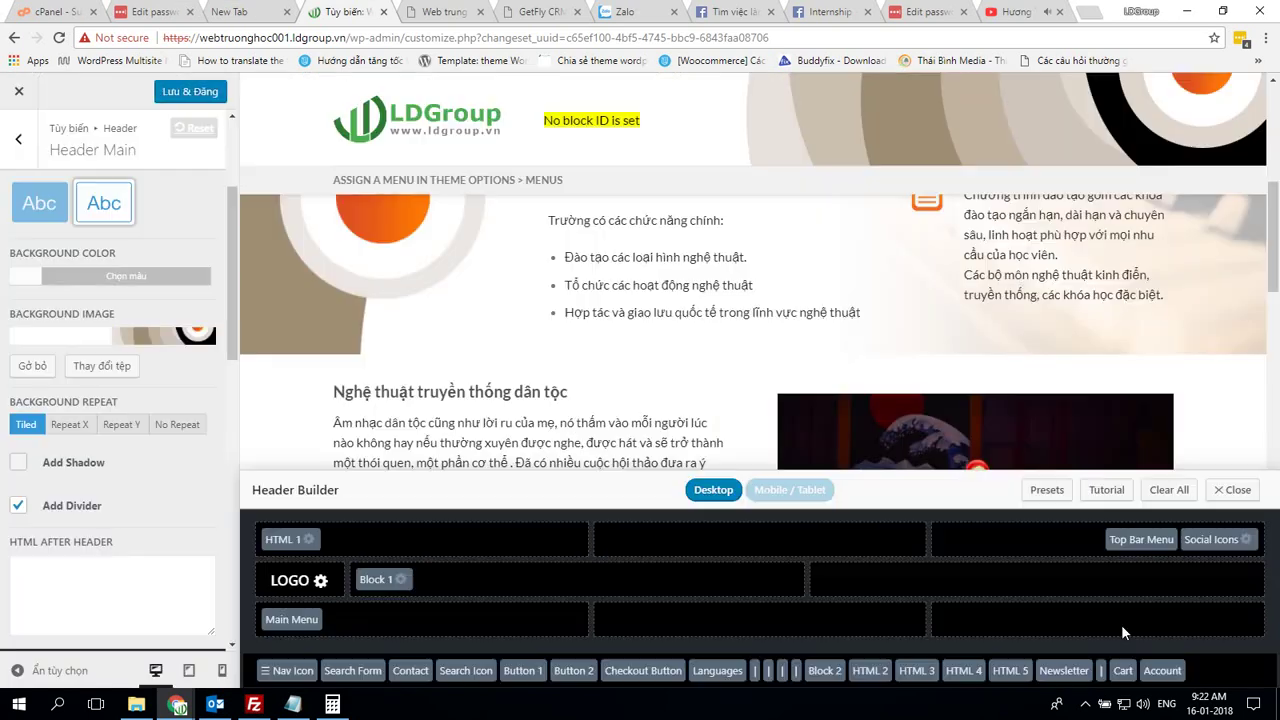
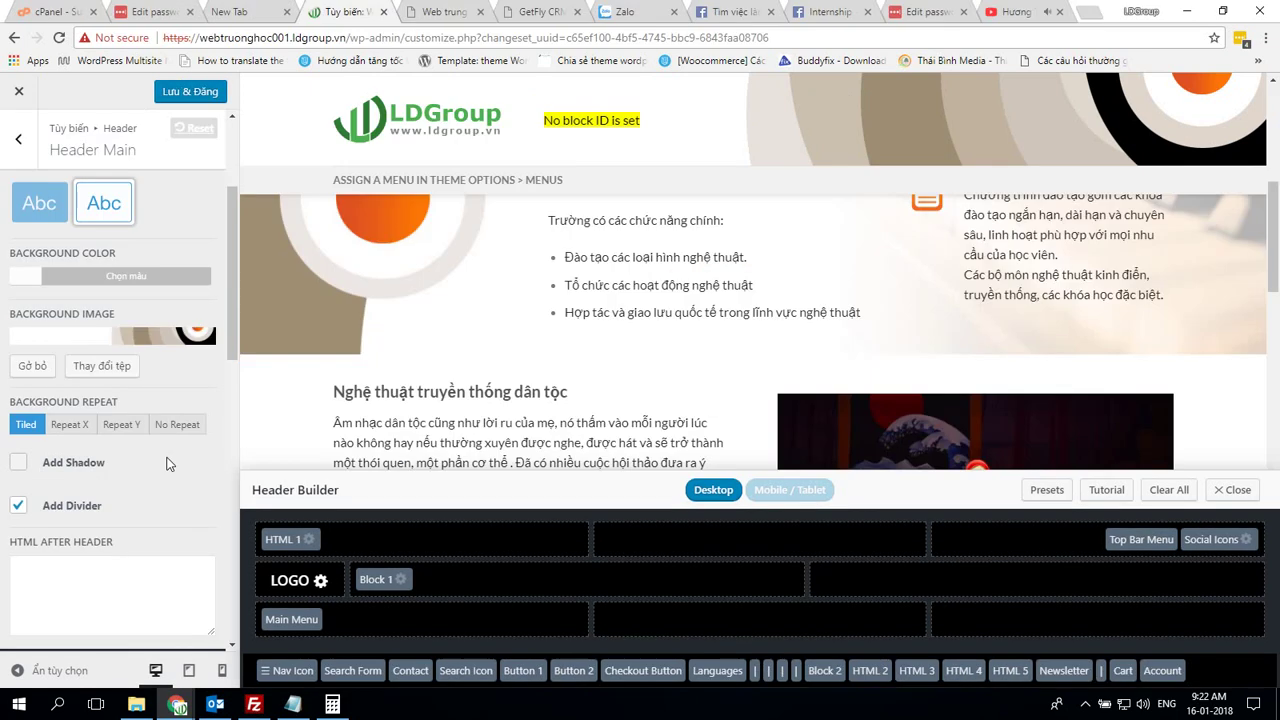
Set the main header background to No Repeat and remove its divider
scroll(167, 464, down, 1)
click(170, 346)
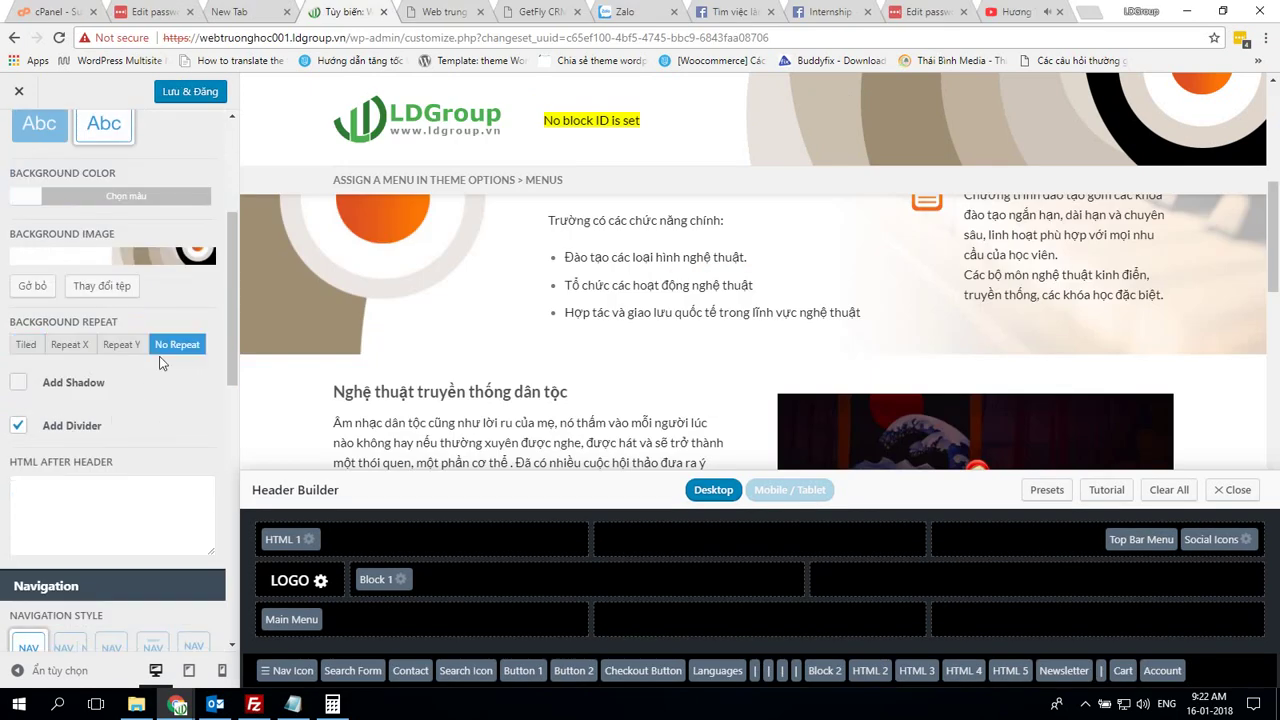
click(19, 426)
Compare the main header nav colour and nav hover colour with the demo's values
scroll(141, 430, down, 4)
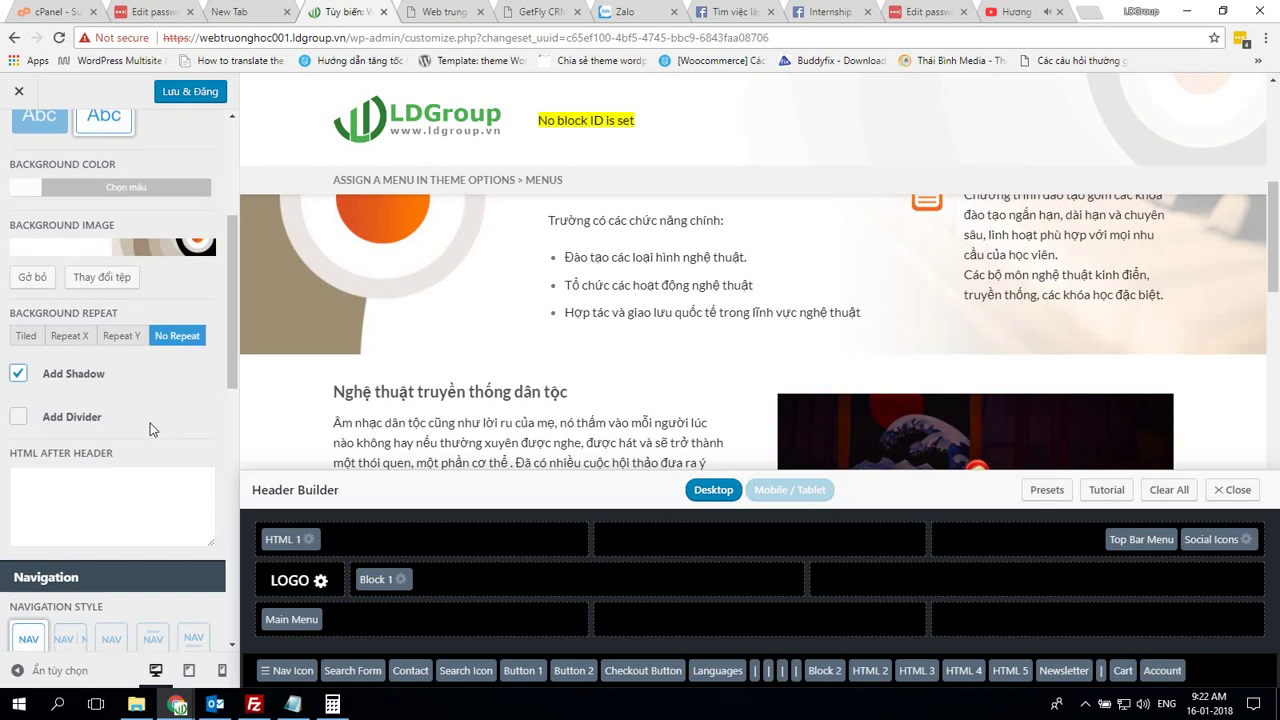
scroll(149, 428, down, 3)
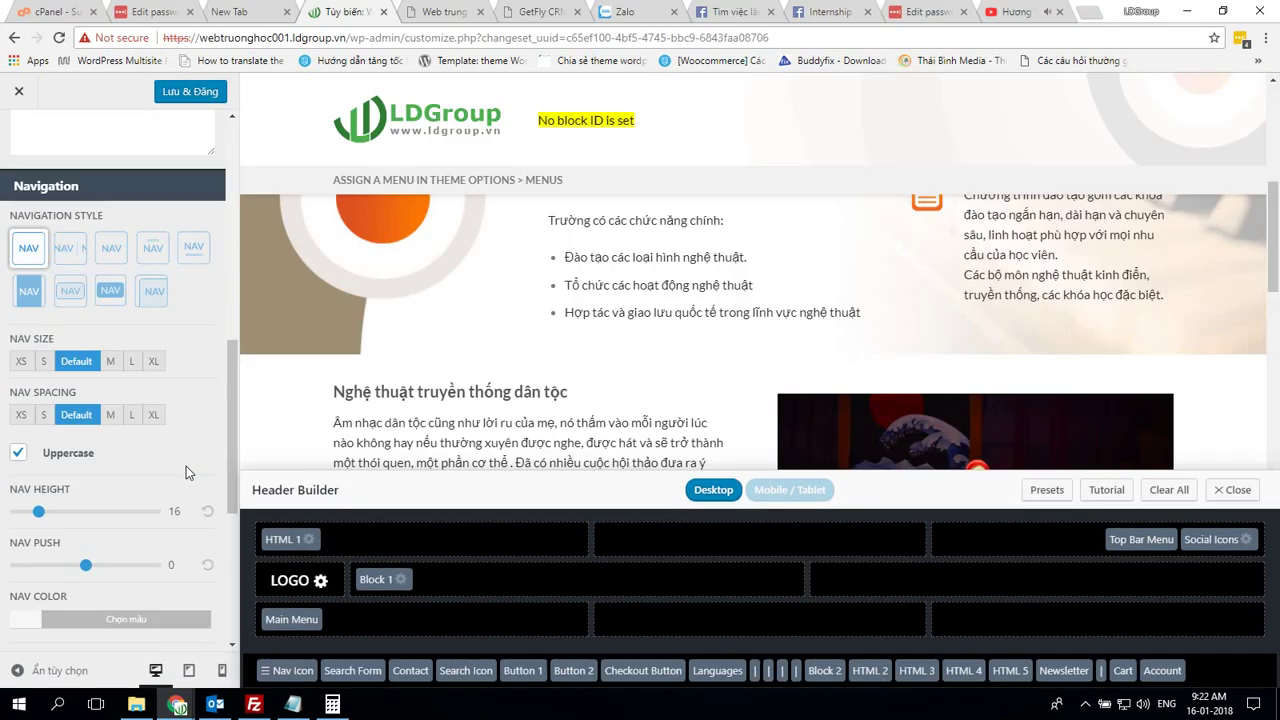
scroll(186, 466, down, 5)
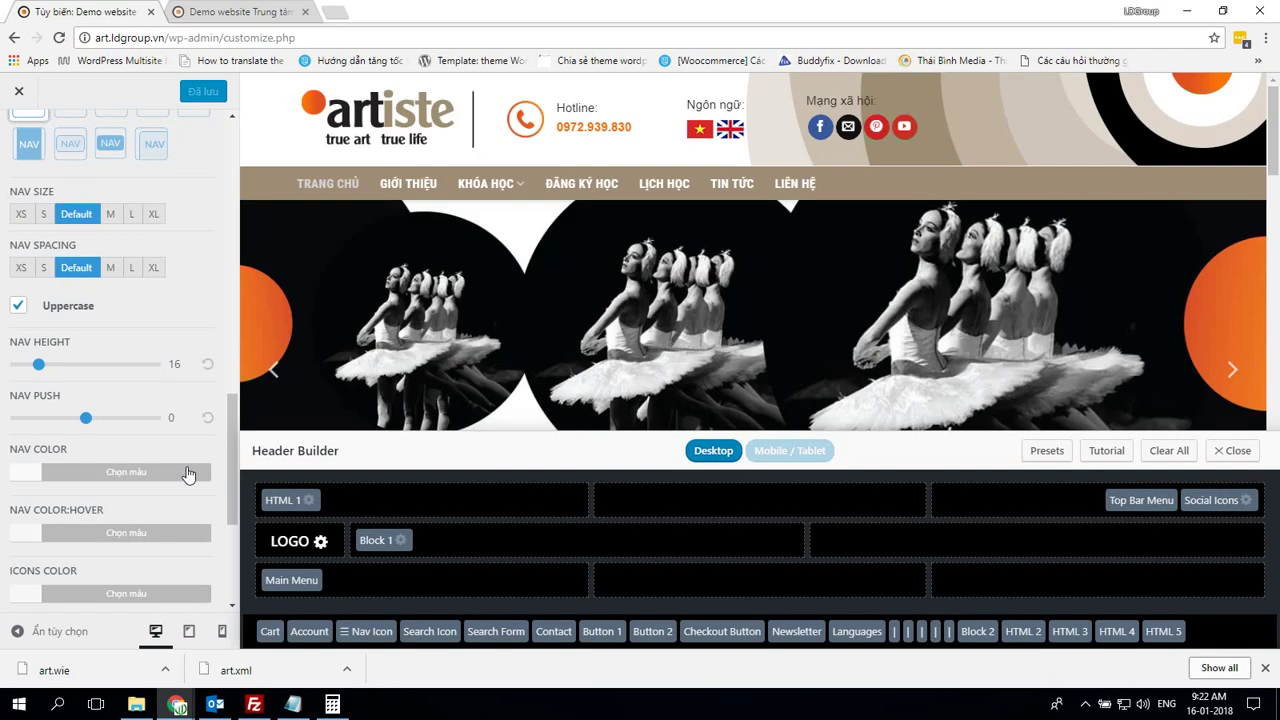
scroll(188, 473, down, 3)
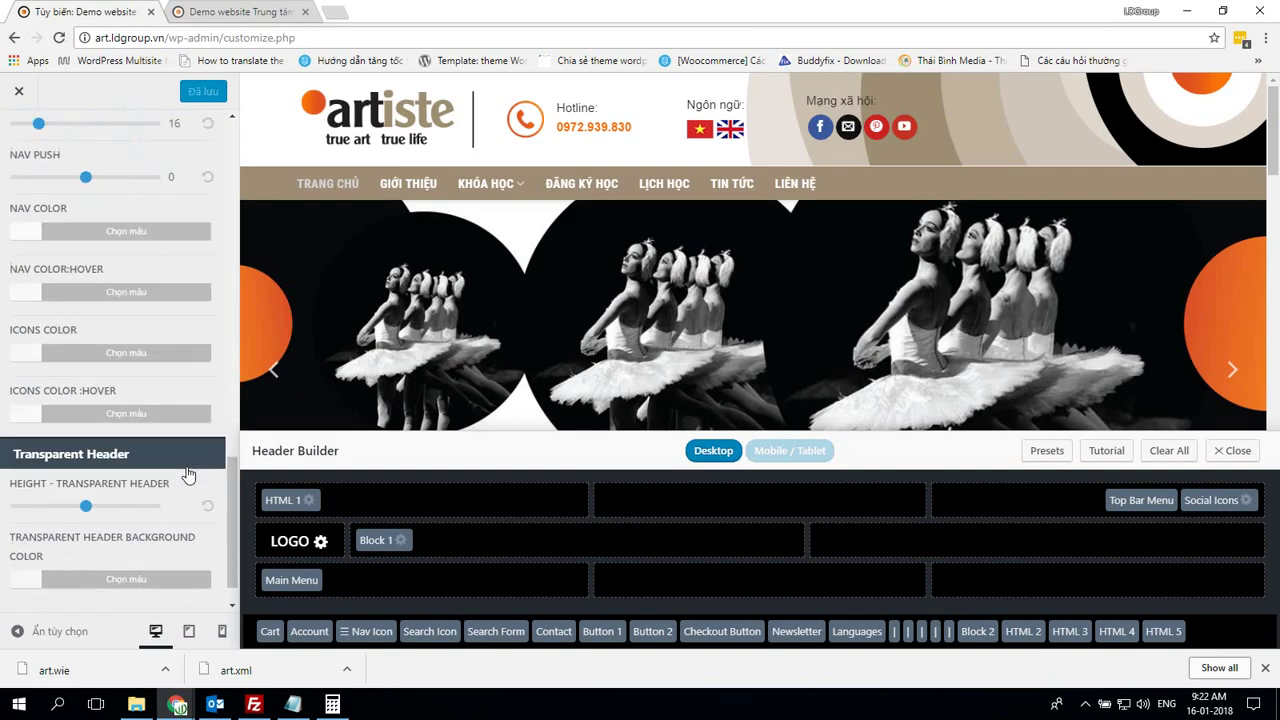
scroll(188, 473, down, 1)
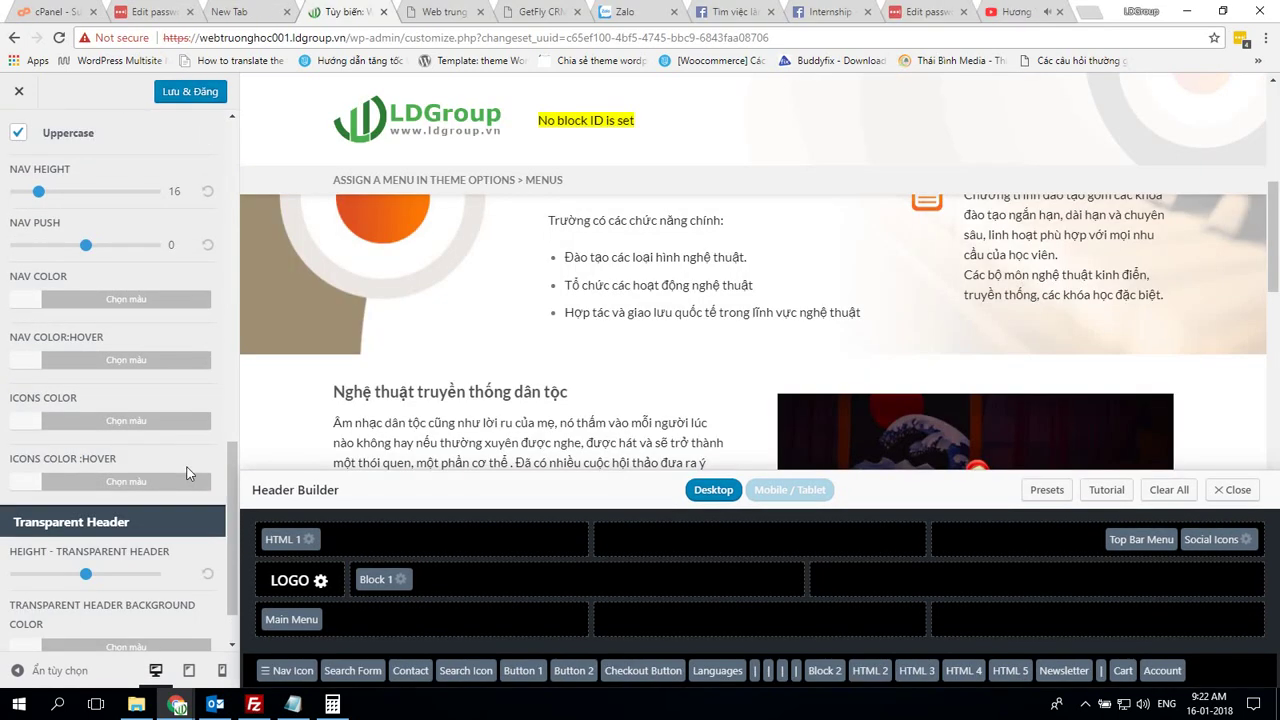
scroll(190, 478, down, 2)
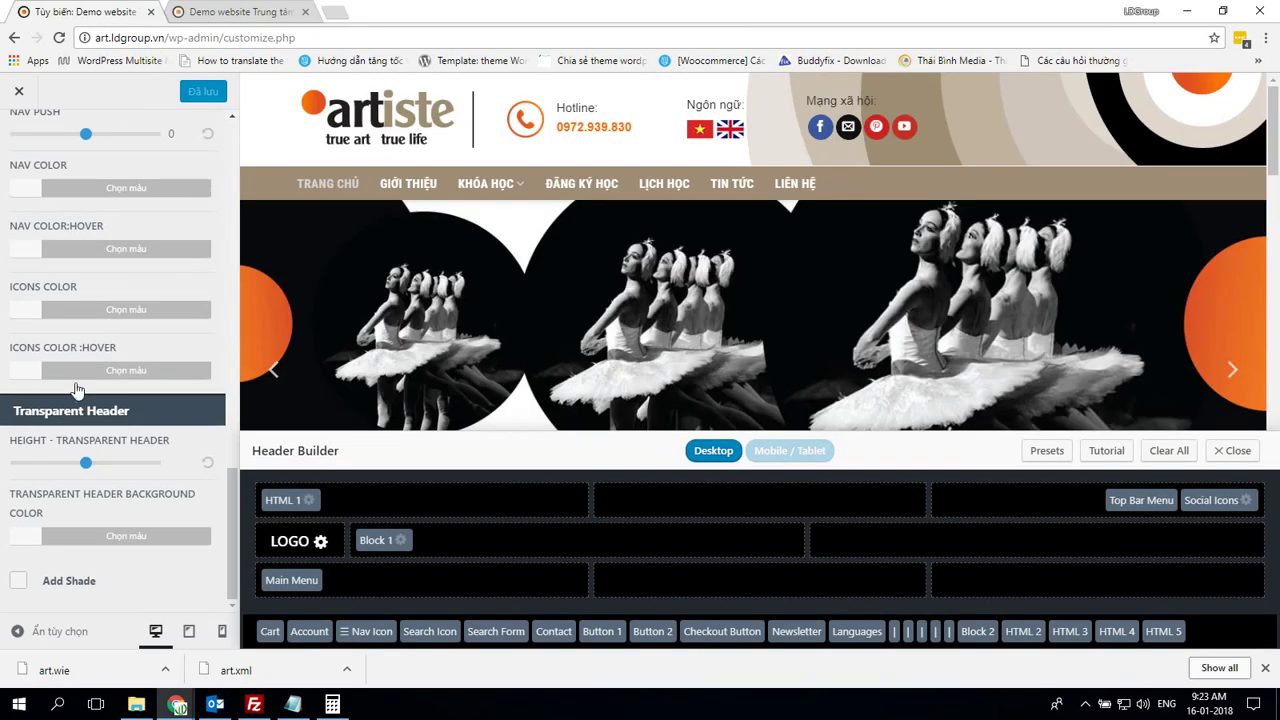
scroll(60, 330, up, 5)
click(35, 348)
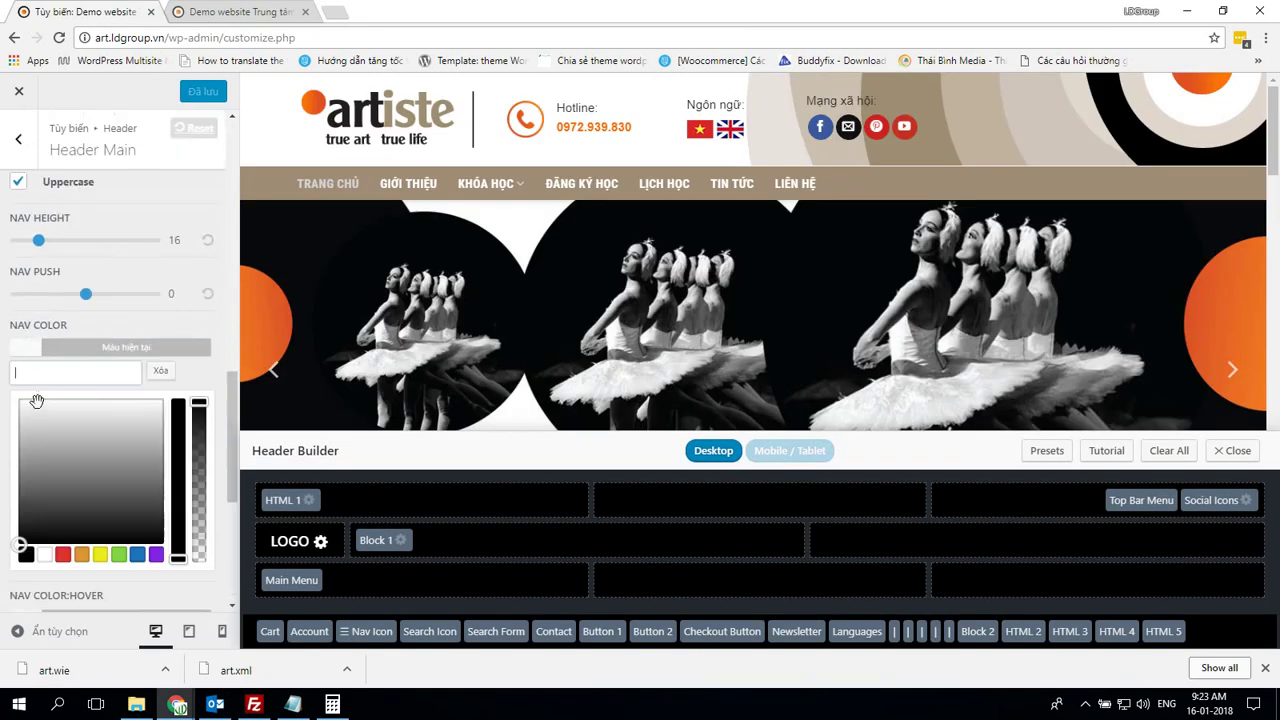
click(34, 350)
click(40, 412)
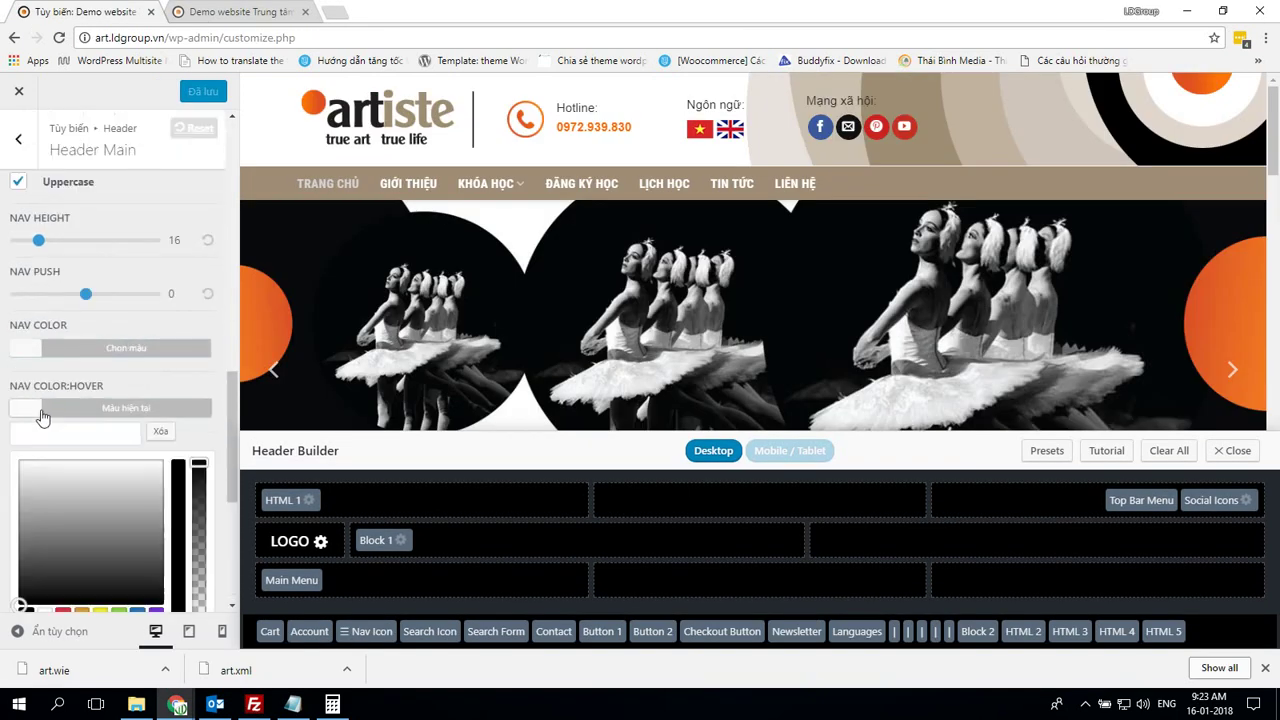
click(40, 412)
Check the demo's icons colour and transparent header background colour
scroll(40, 412, down, 2)
click(25, 309)
click(100, 360)
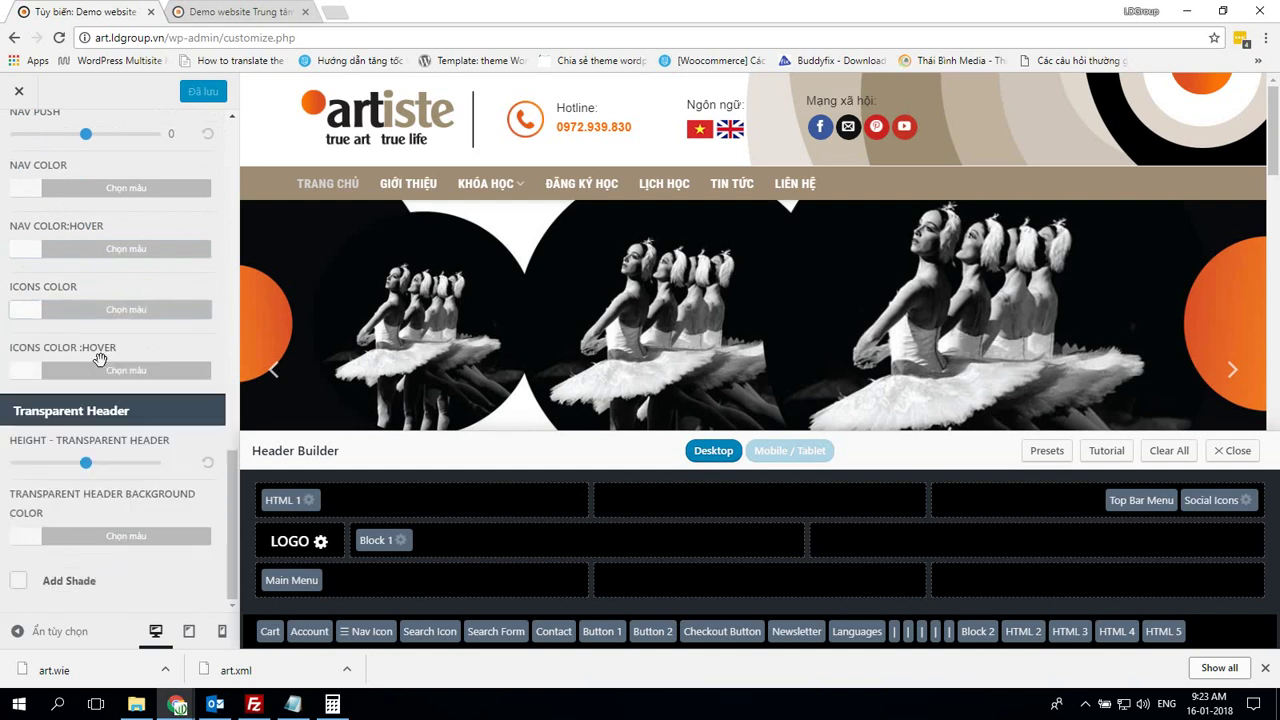
click(30, 537)
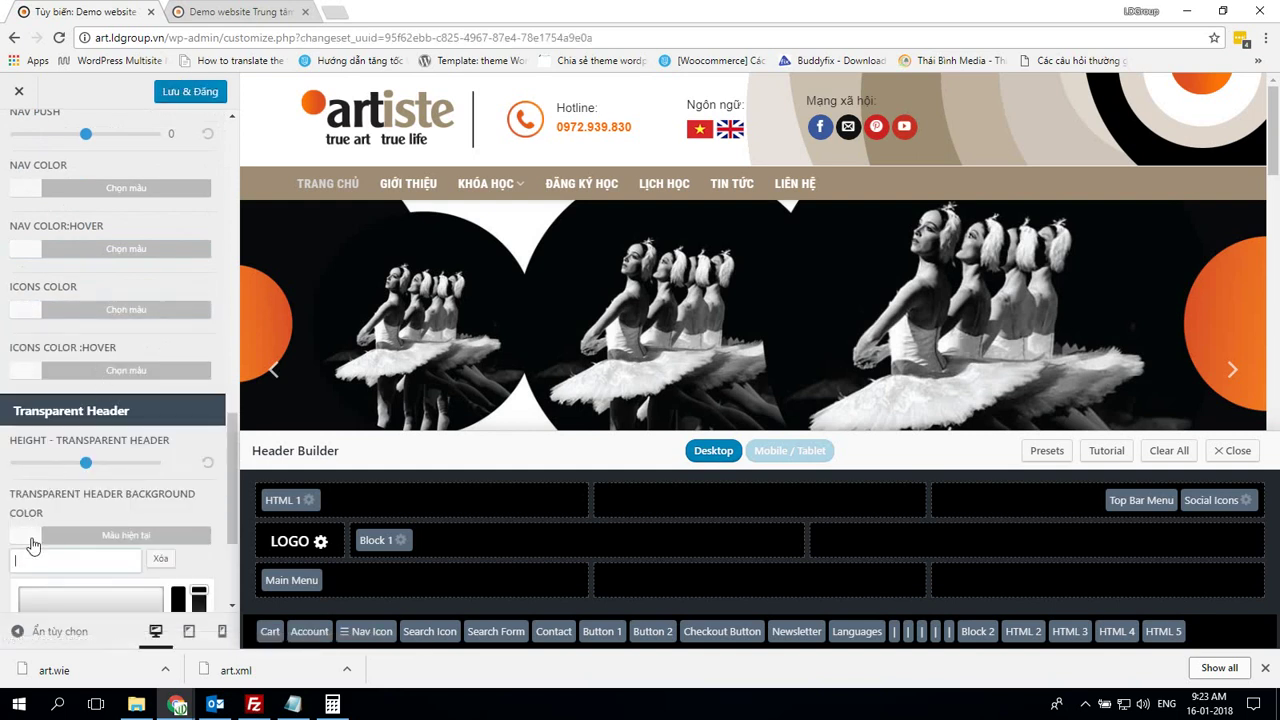
click(174, 537)
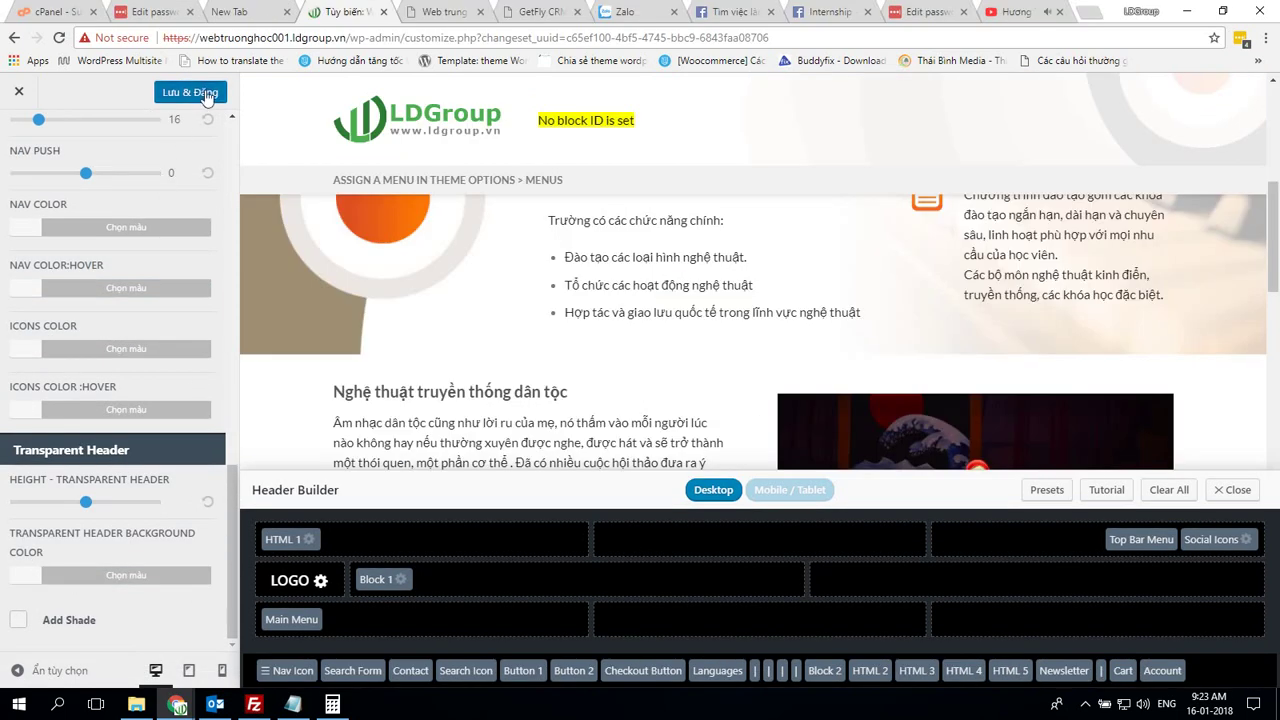
Publish the Header Main changes and return to the header sections list
click(190, 92)
scroll(170, 333, up, 10)
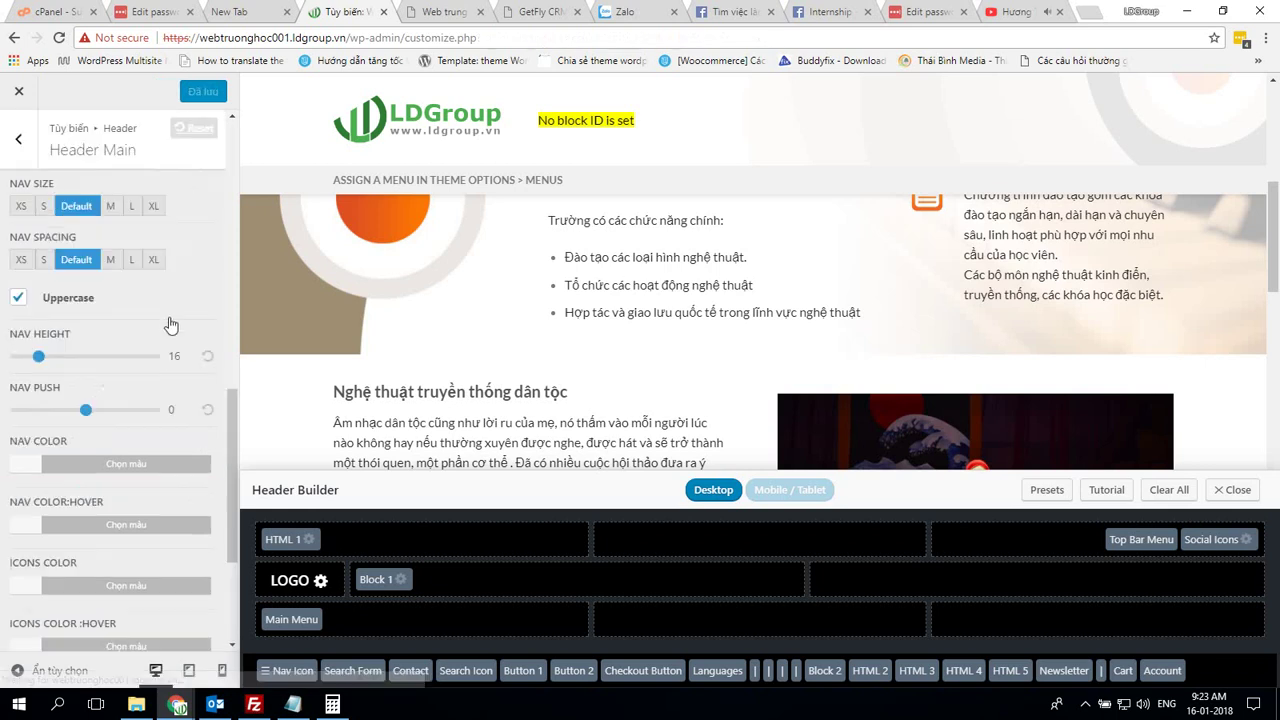
click(18, 138)
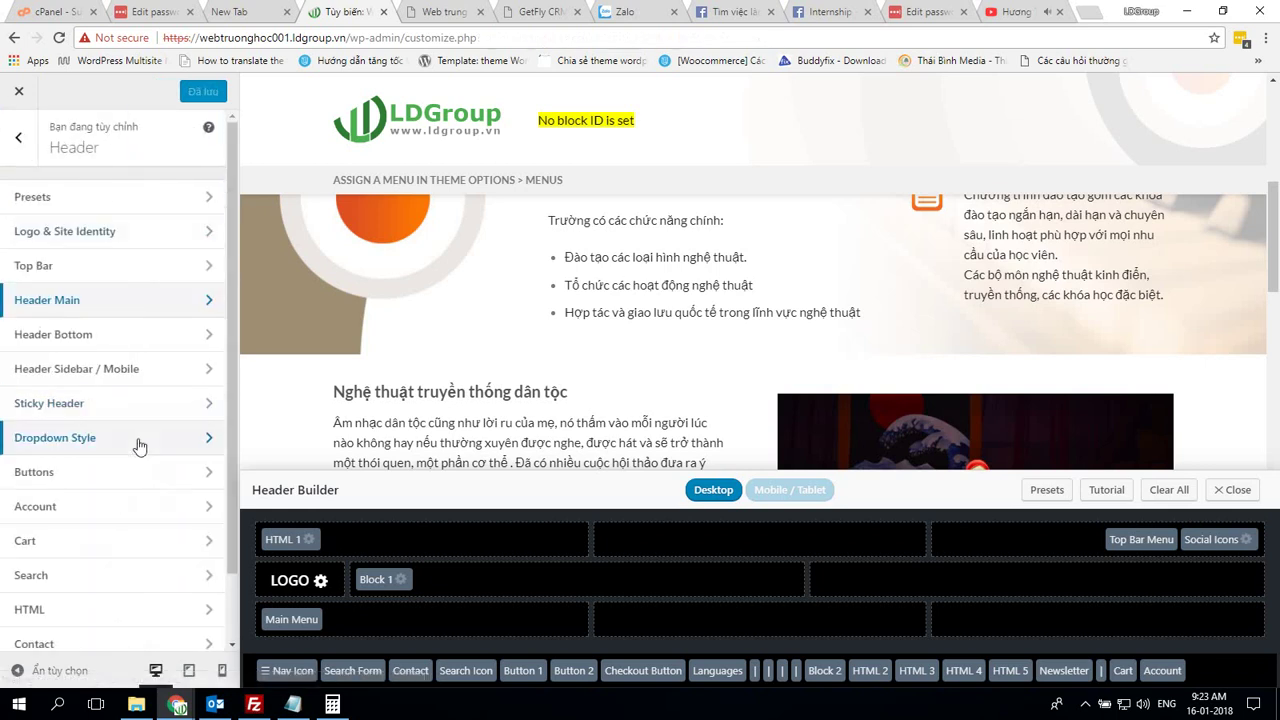
Open Header Bottom on both sites and reduce its height to 43
click(120, 338)
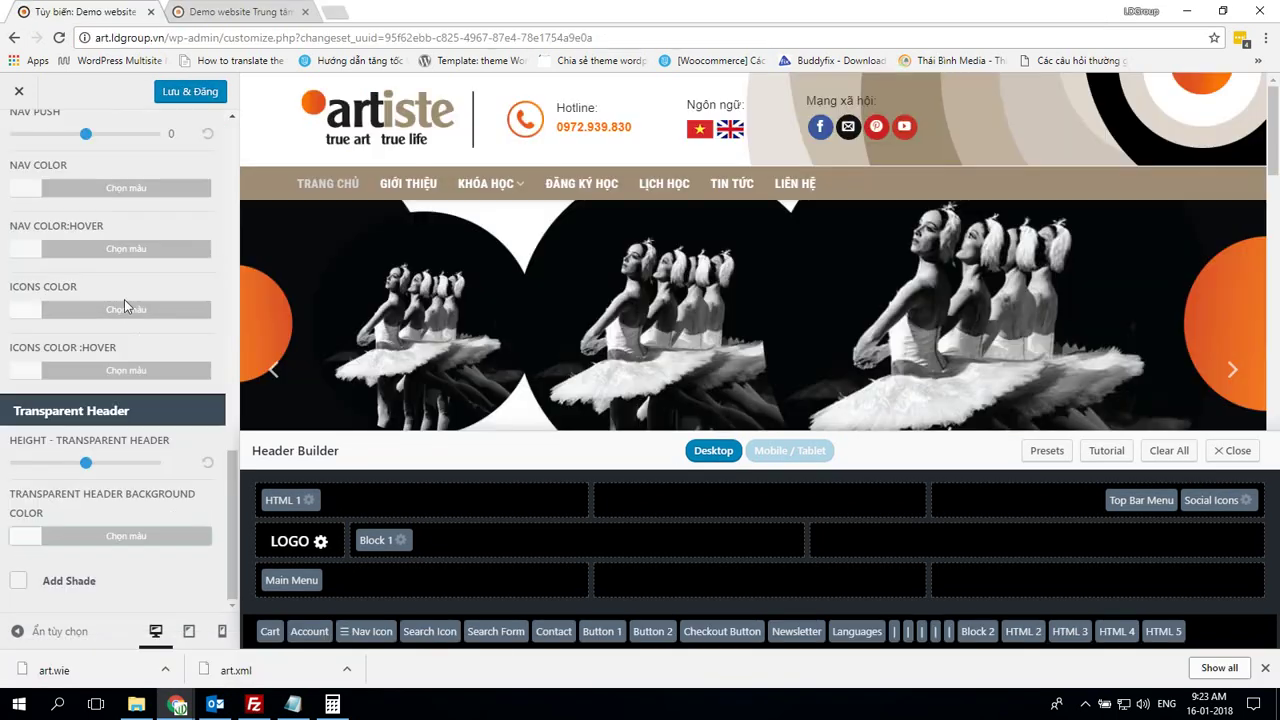
scroll(124, 299, up, 10)
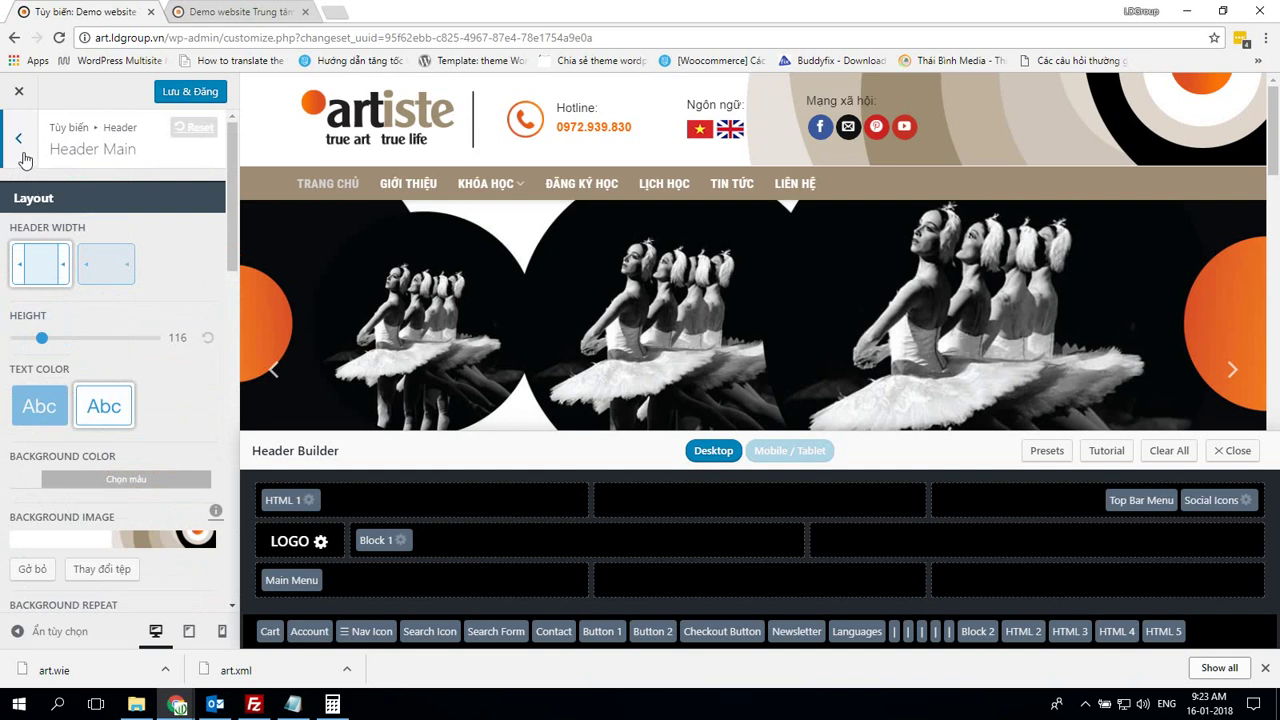
click(18, 140)
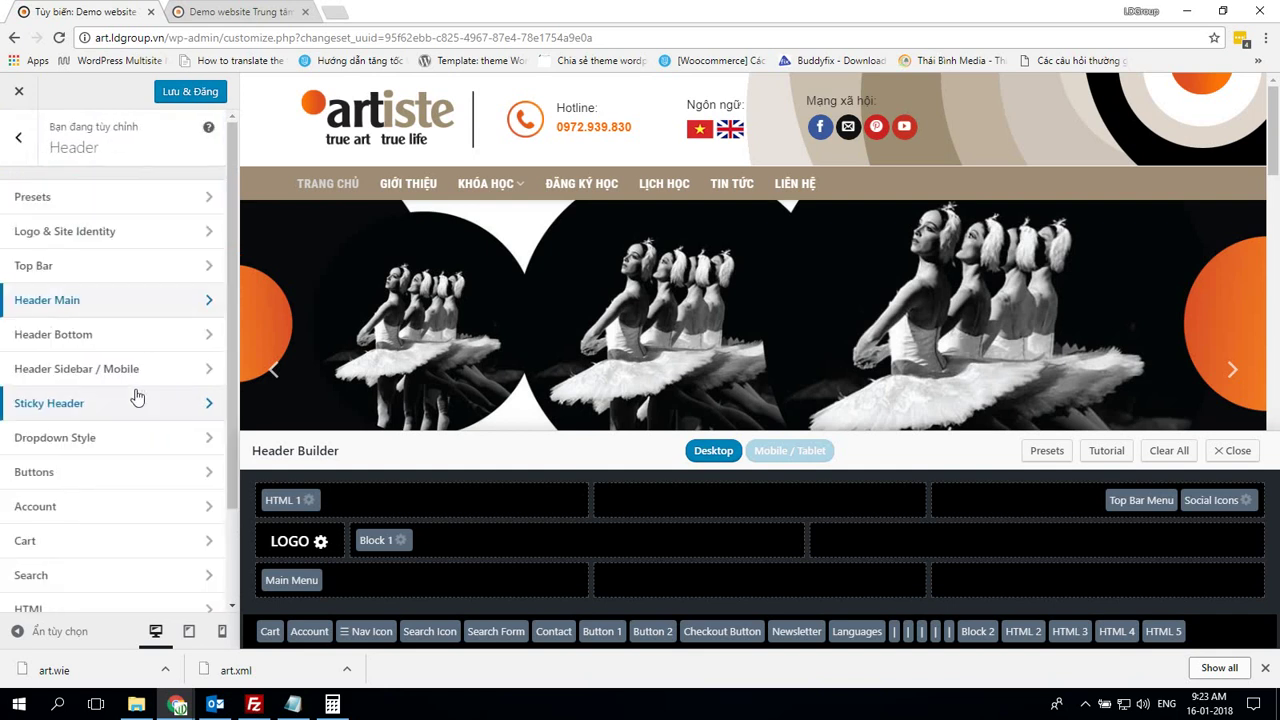
click(128, 338)
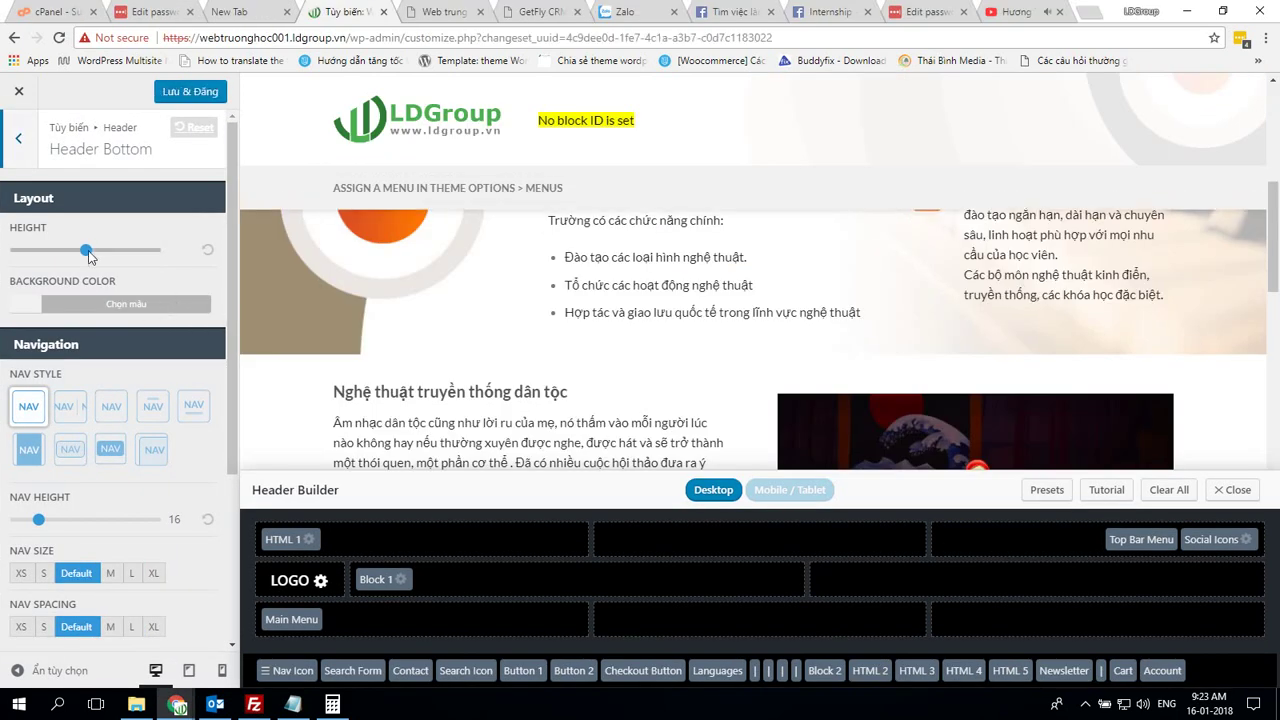
click(87, 252)
drag(86, 254, 69, 248)
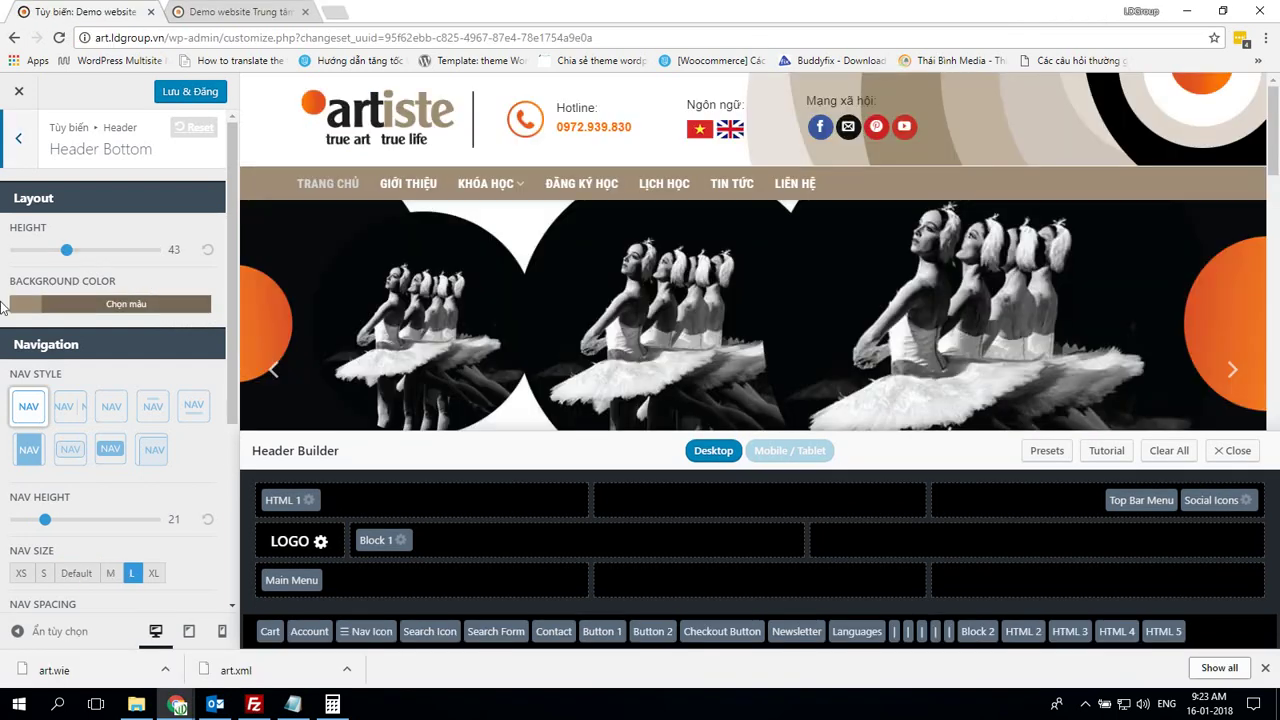
Set the bottom header background colour to the demo's brown #9e8c74
click(20, 302)
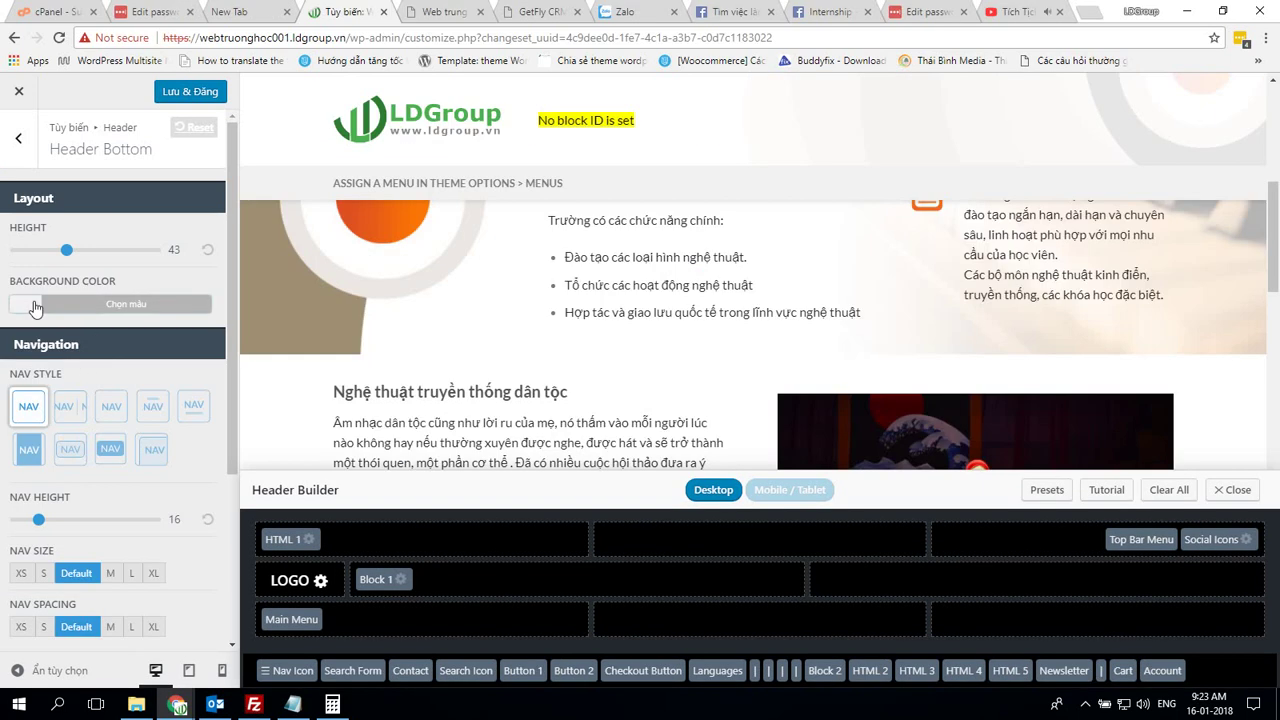
click(35, 306)
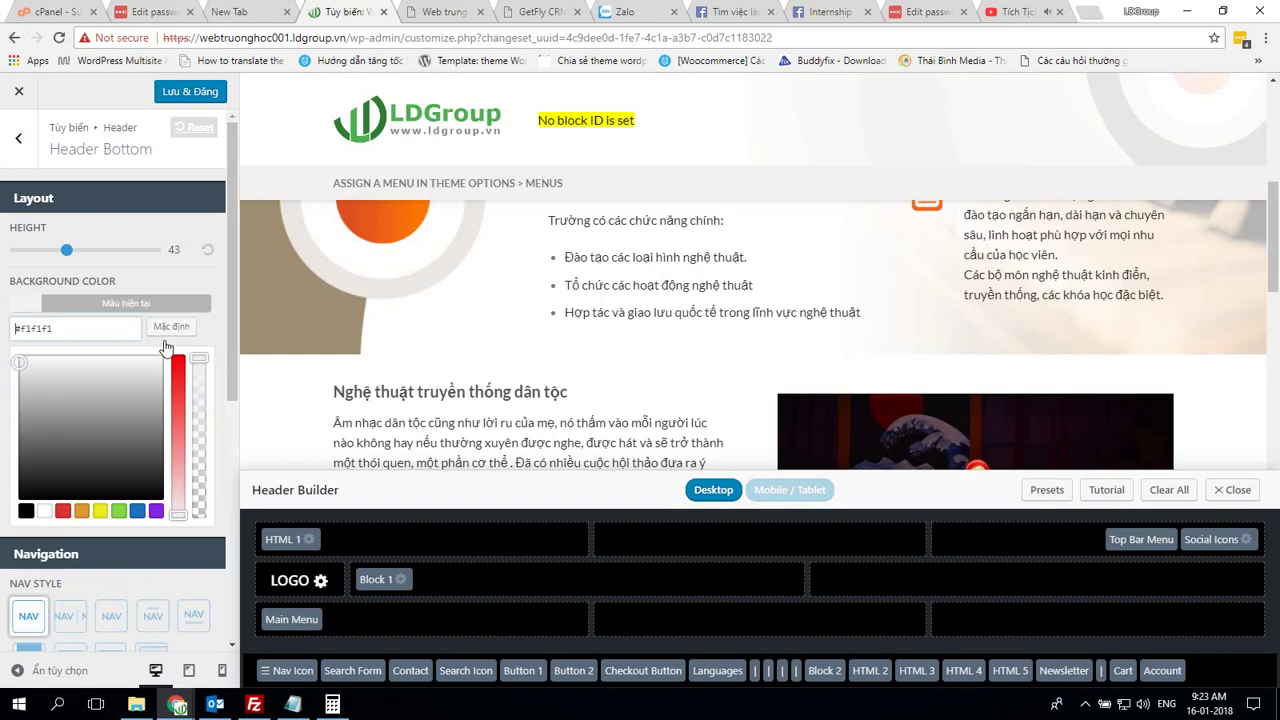
key(alt+Tab)
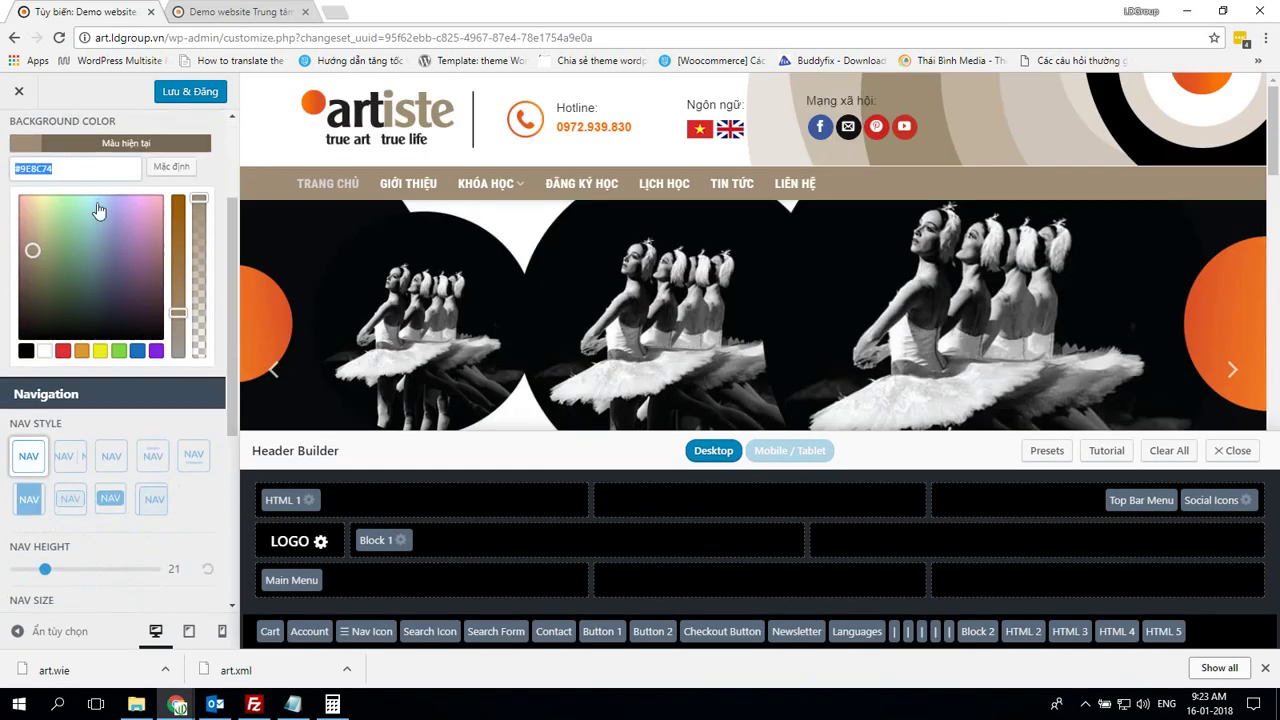
click(82, 145)
key(alt+Tab)
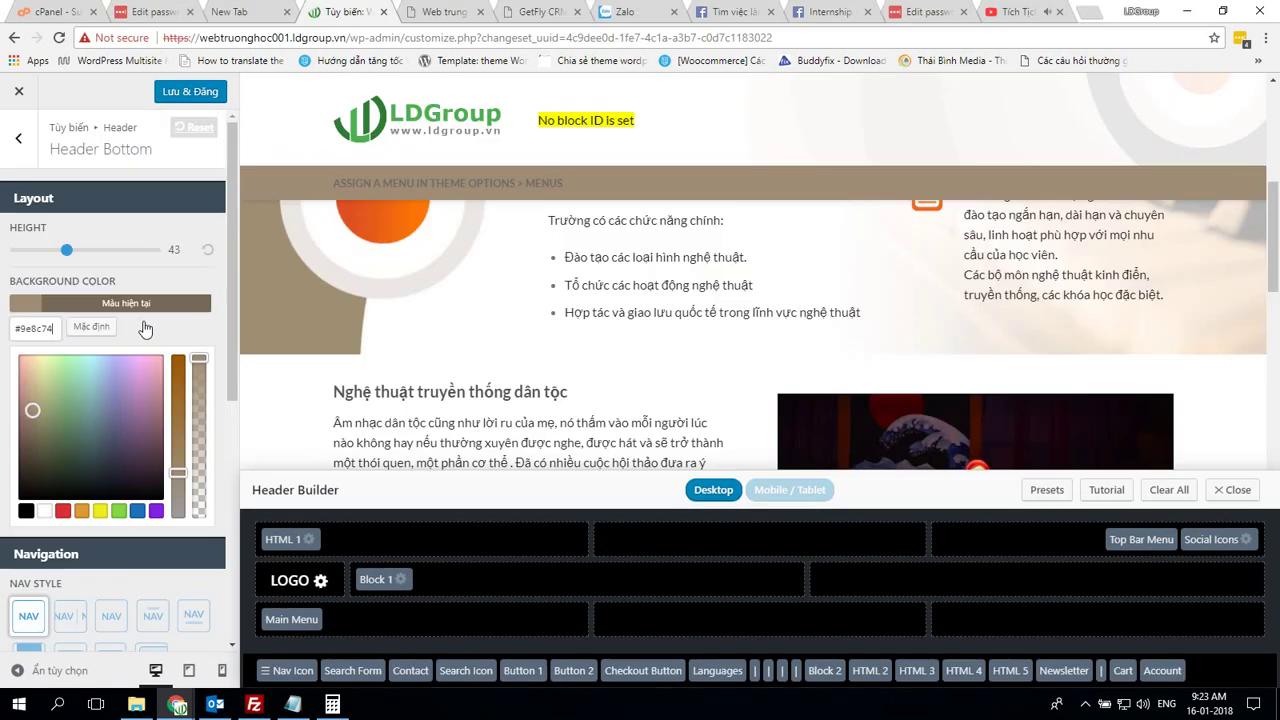
scroll(120, 300, down, 2)
click(128, 148)
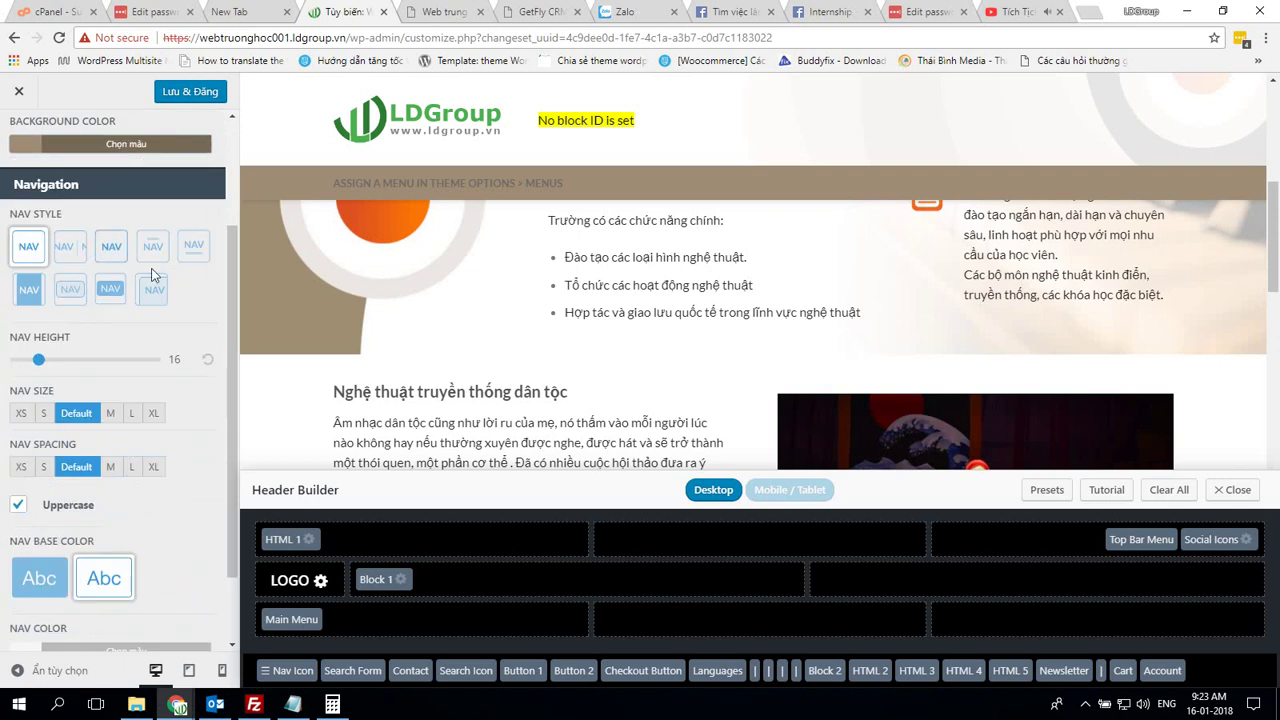
Set the bottom header nav size to L and nav spacing to XL
key(alt+Tab)
scroll(182, 401, down, 1)
key(alt+Tab)
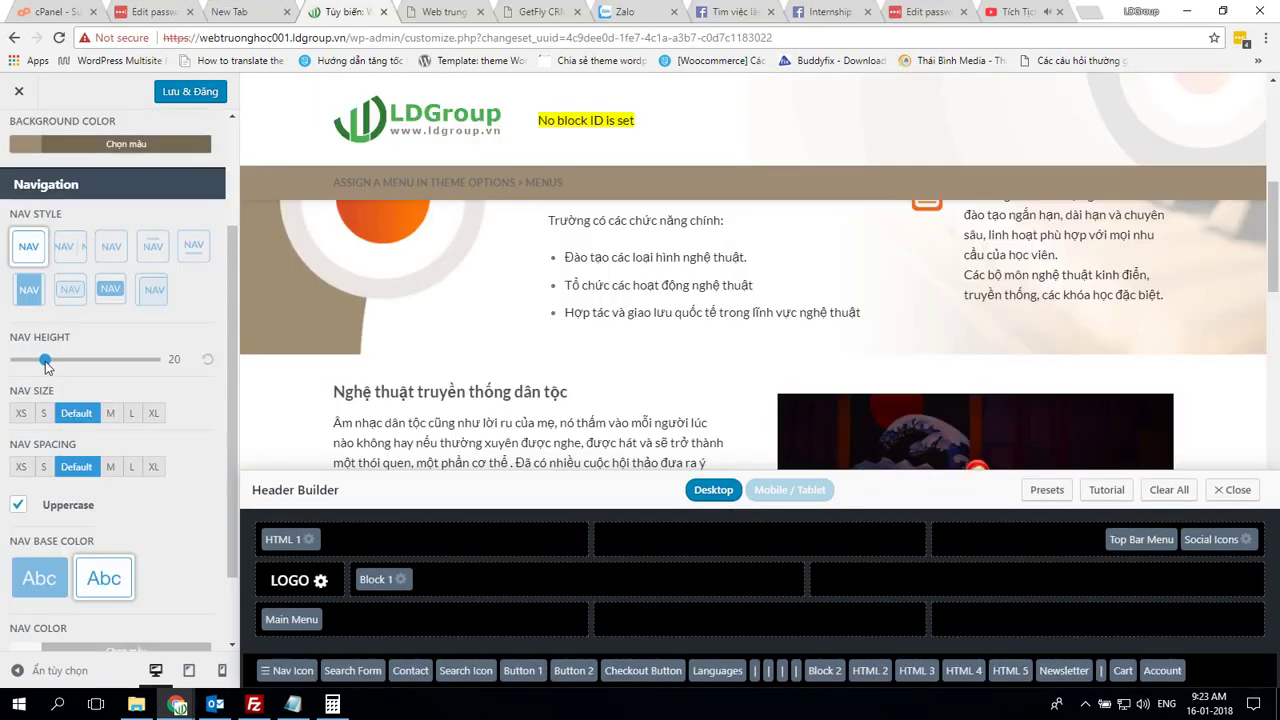
key(alt+Tab)
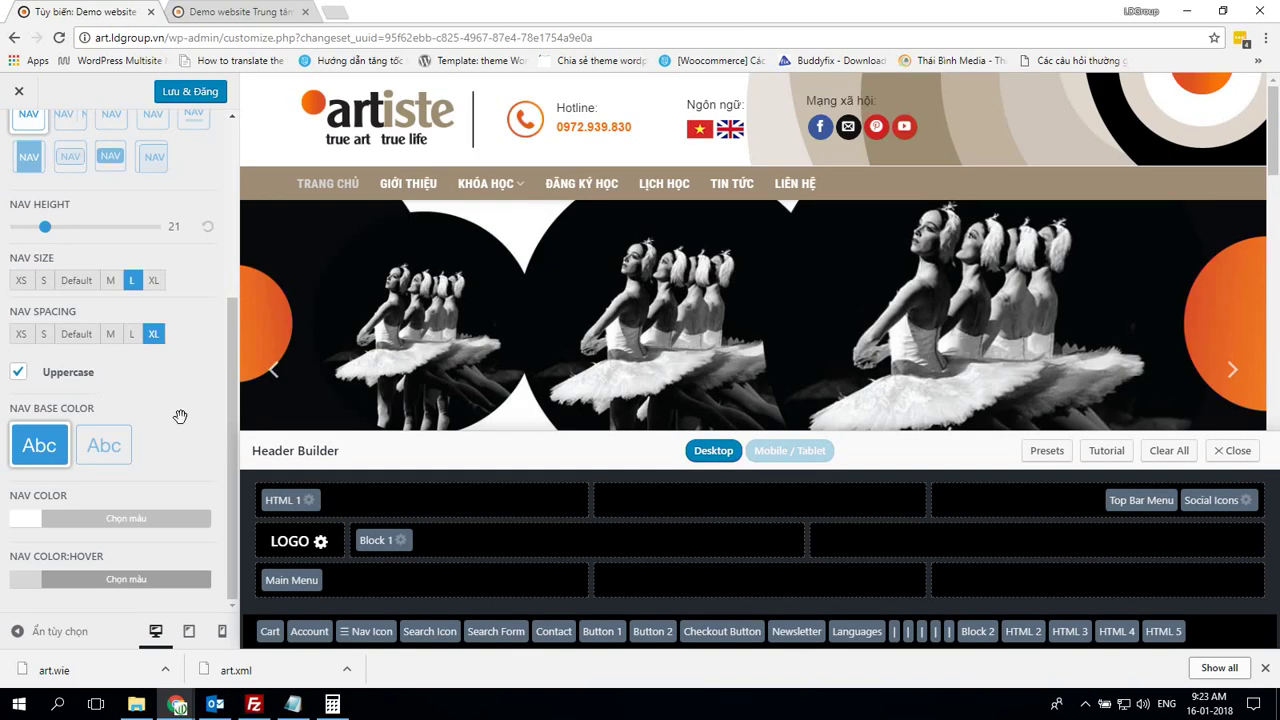
key(alt+Tab)
click(133, 413)
click(153, 466)
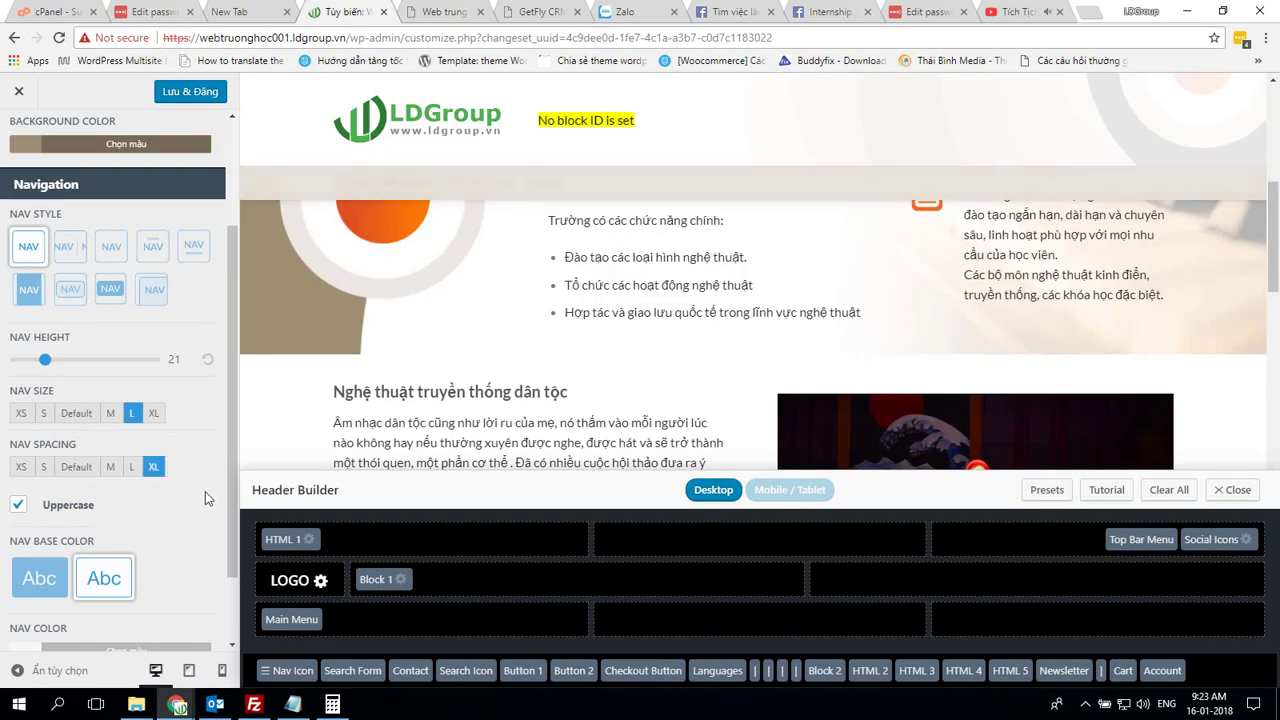
Match the demo's bottom header nav base colour and white nav colour
key(alt+Tab)
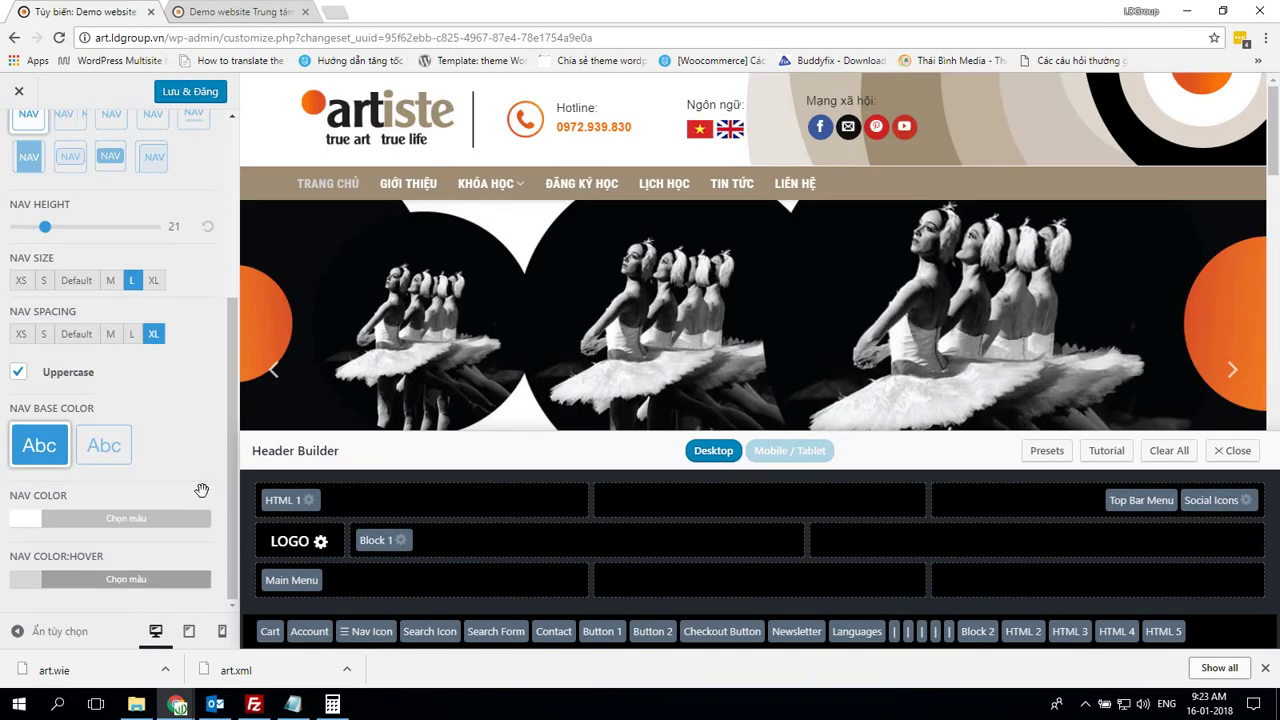
key(alt+Tab)
click(52, 484)
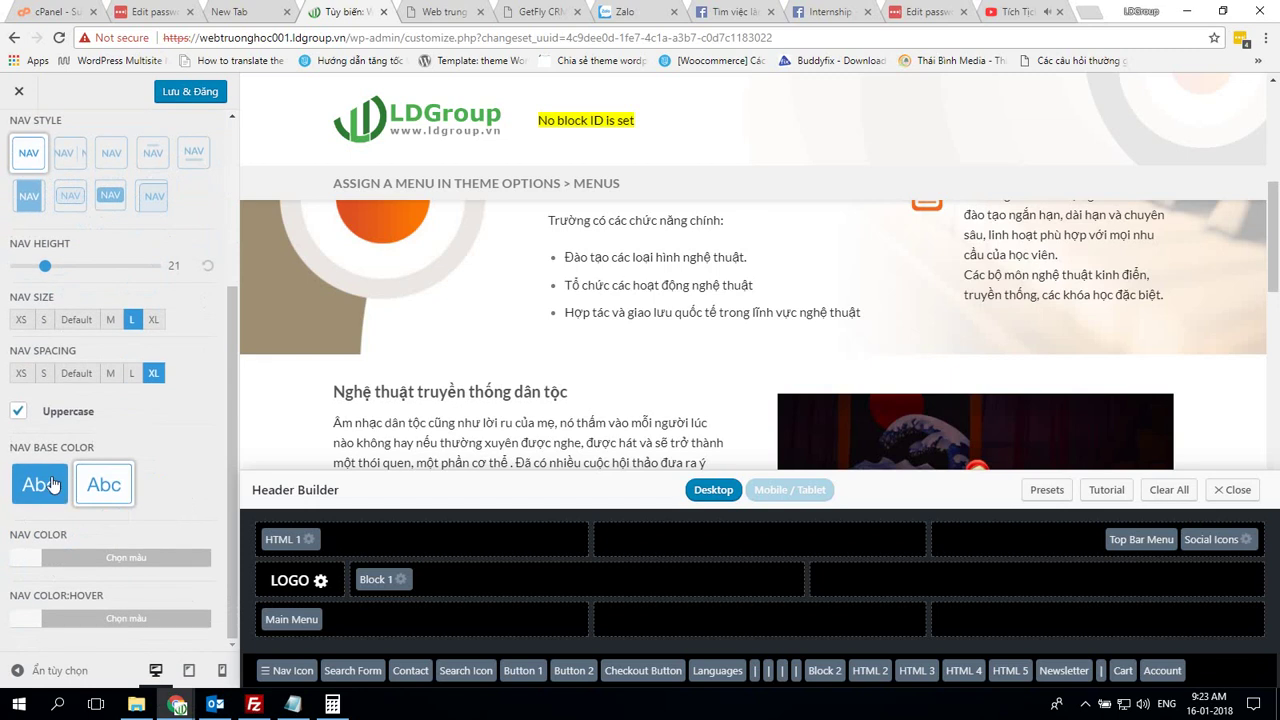
key(alt+Tab)
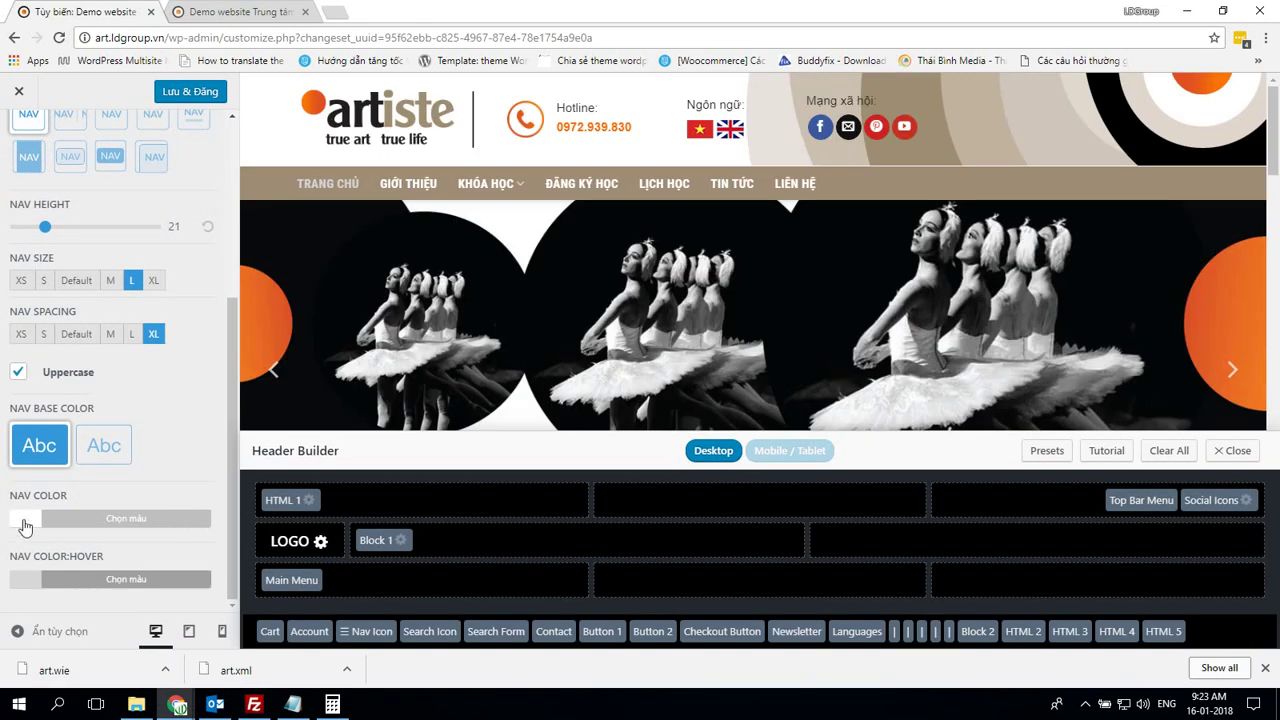
click(25, 527)
key(alt+Tab)
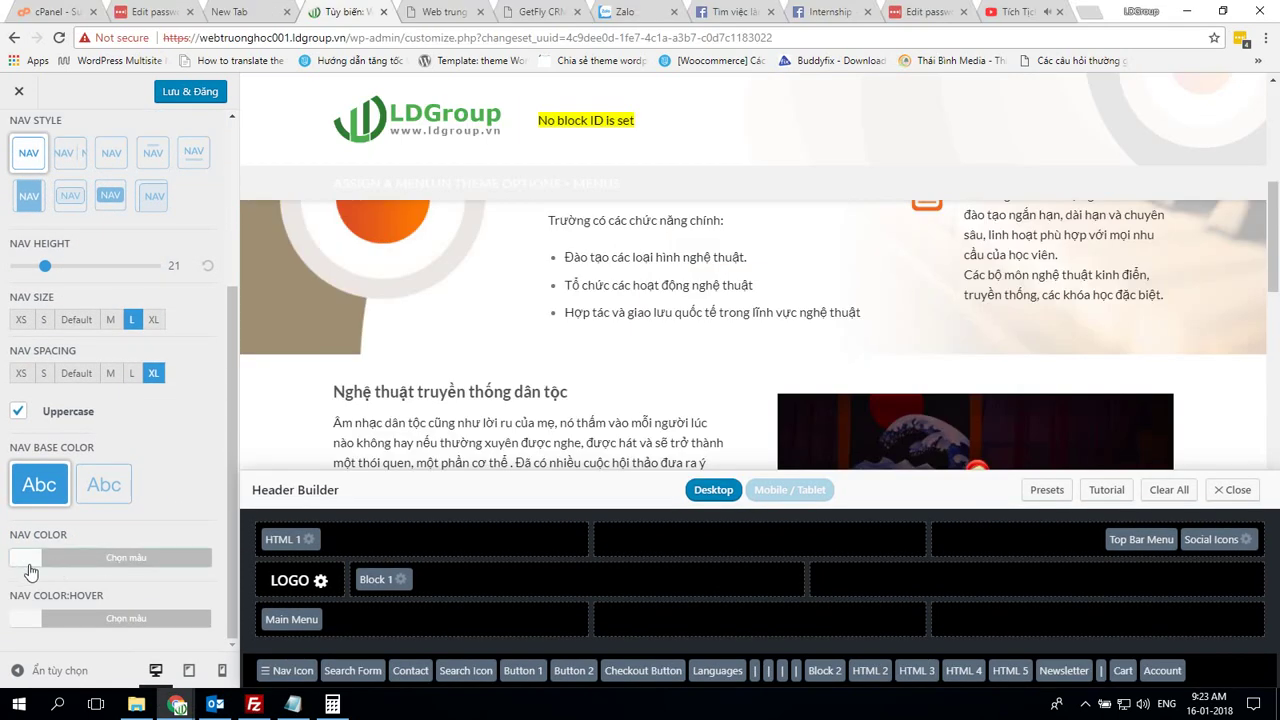
click(28, 560)
scroll(160, 570, down, 2)
Set the nav hover colour to #d6d6d6 and publish the Header Bottom settings
key(alt+Tab)
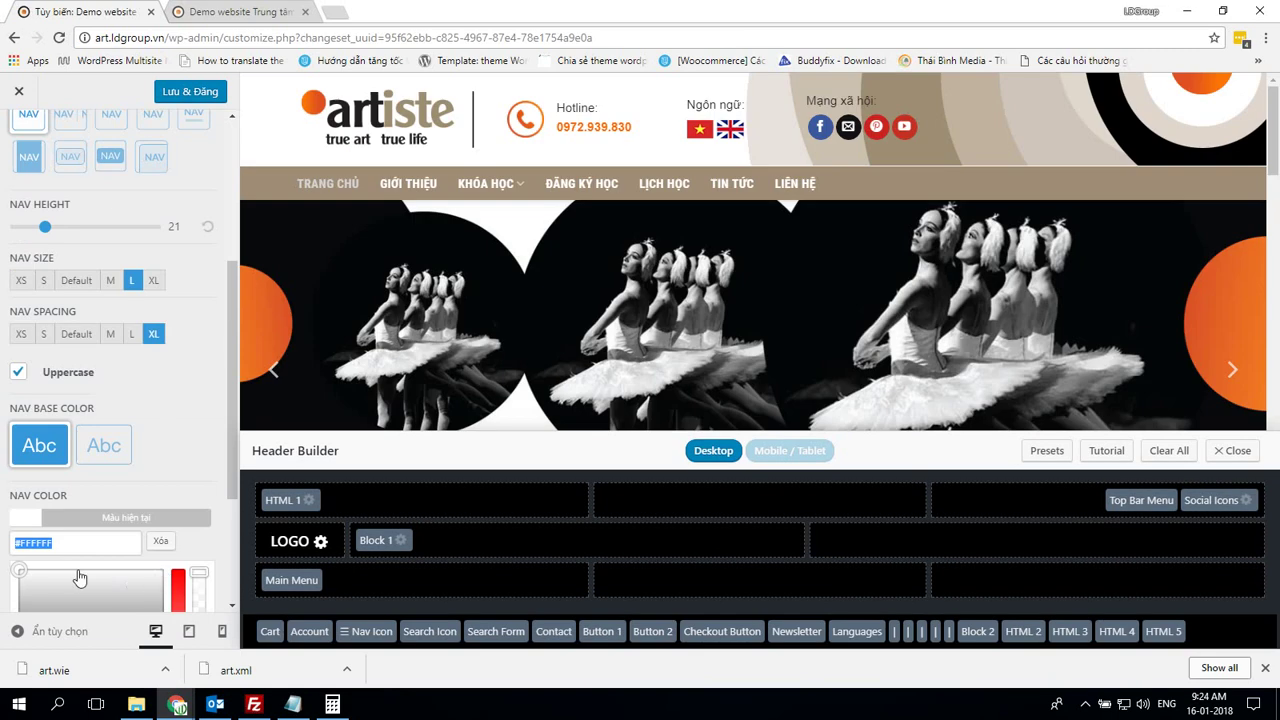
scroll(75, 579, down, 2)
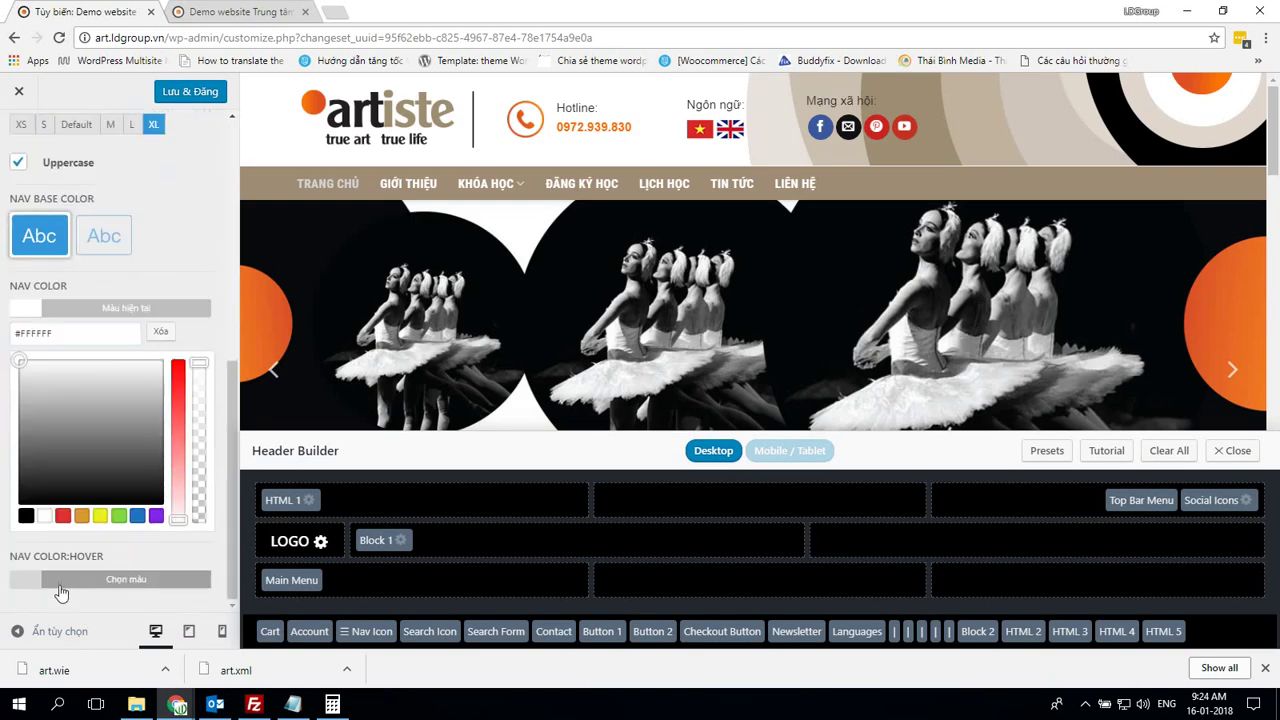
click(60, 586)
key(alt+Tab)
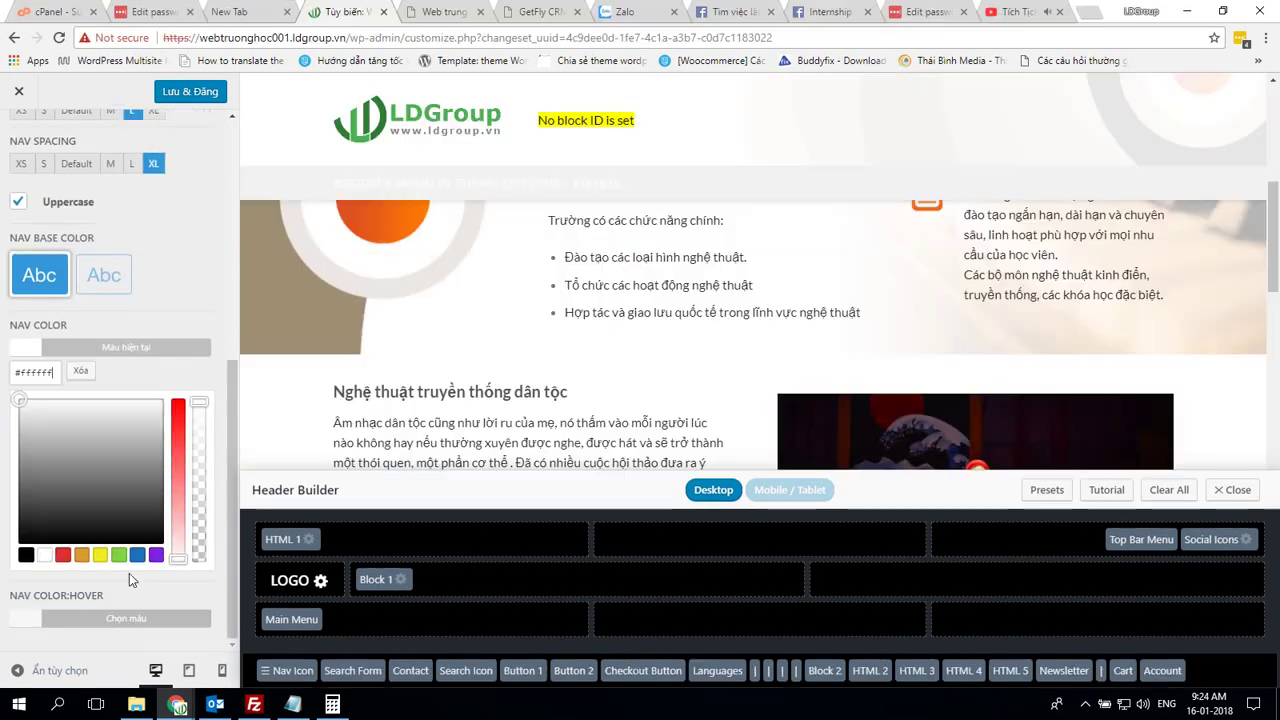
click(114, 612)
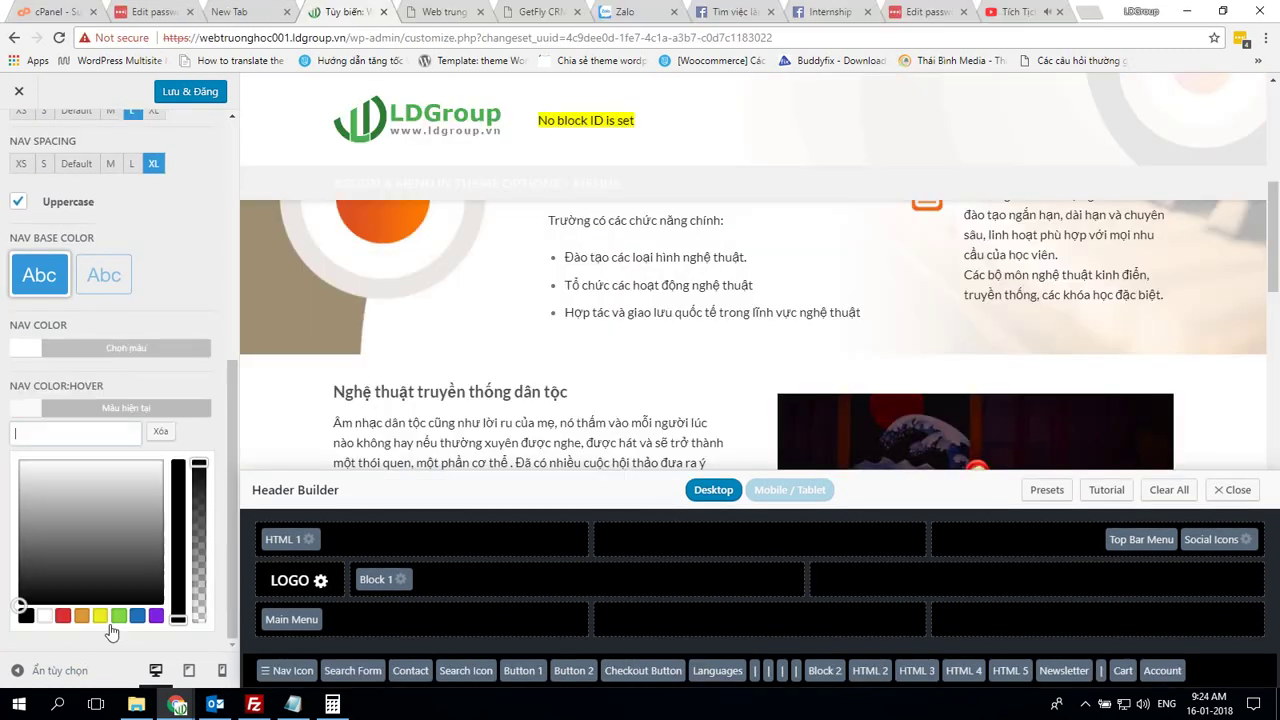
click(207, 92)
scroll(192, 273, up, 5)
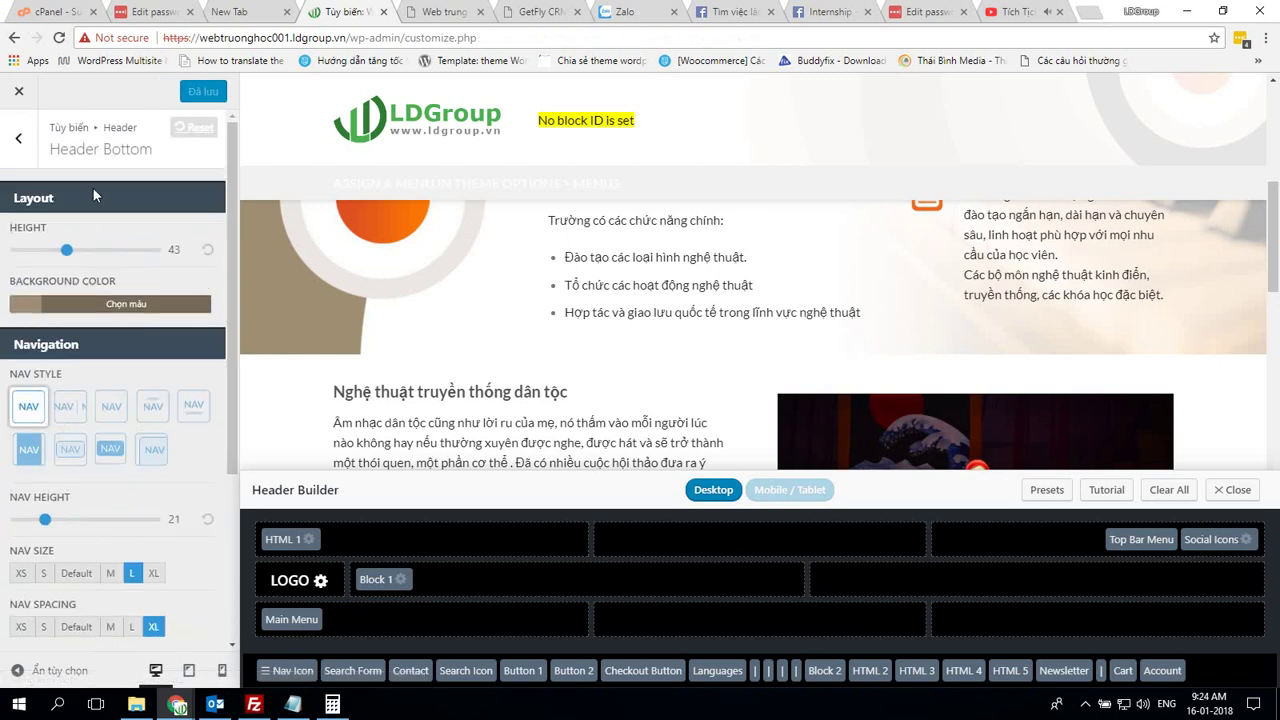
Open Header Sidebar / Mobile settings on both the LDGroup site and the Artiste demo
click(18, 138)
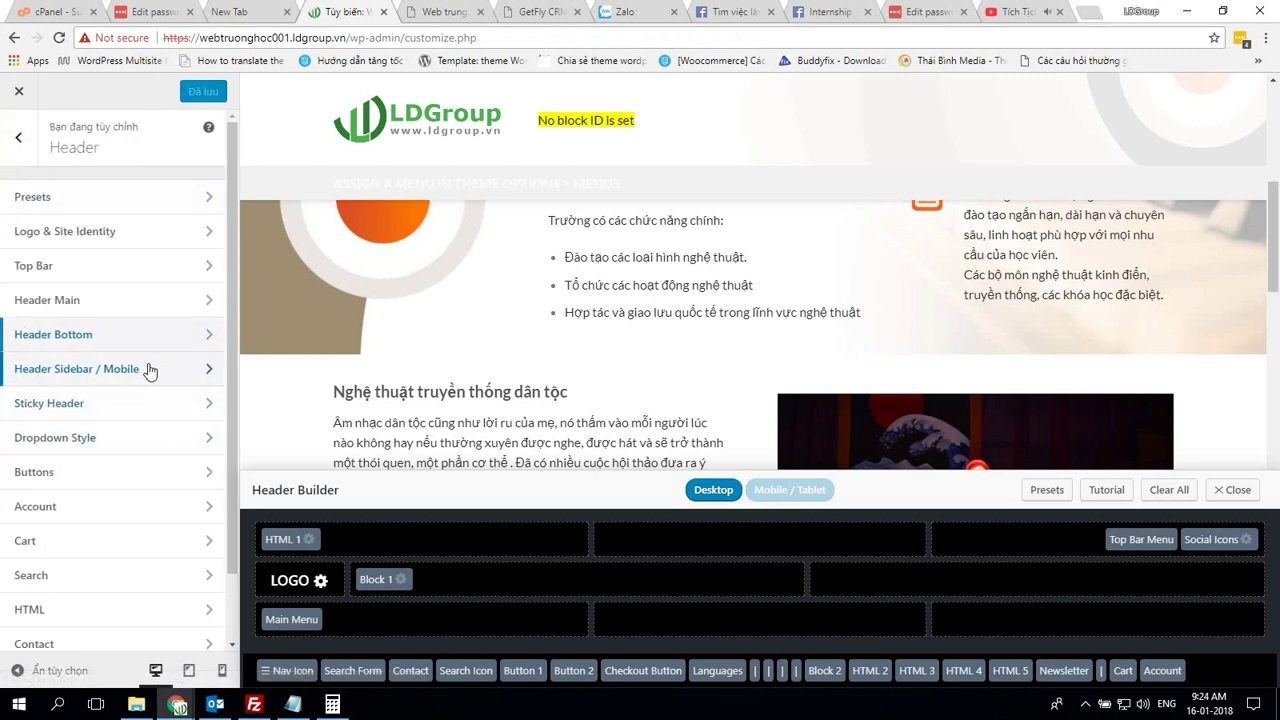
click(160, 370)
key(alt+Tab)
click(82, 287)
scroll(82, 287, up, 5)
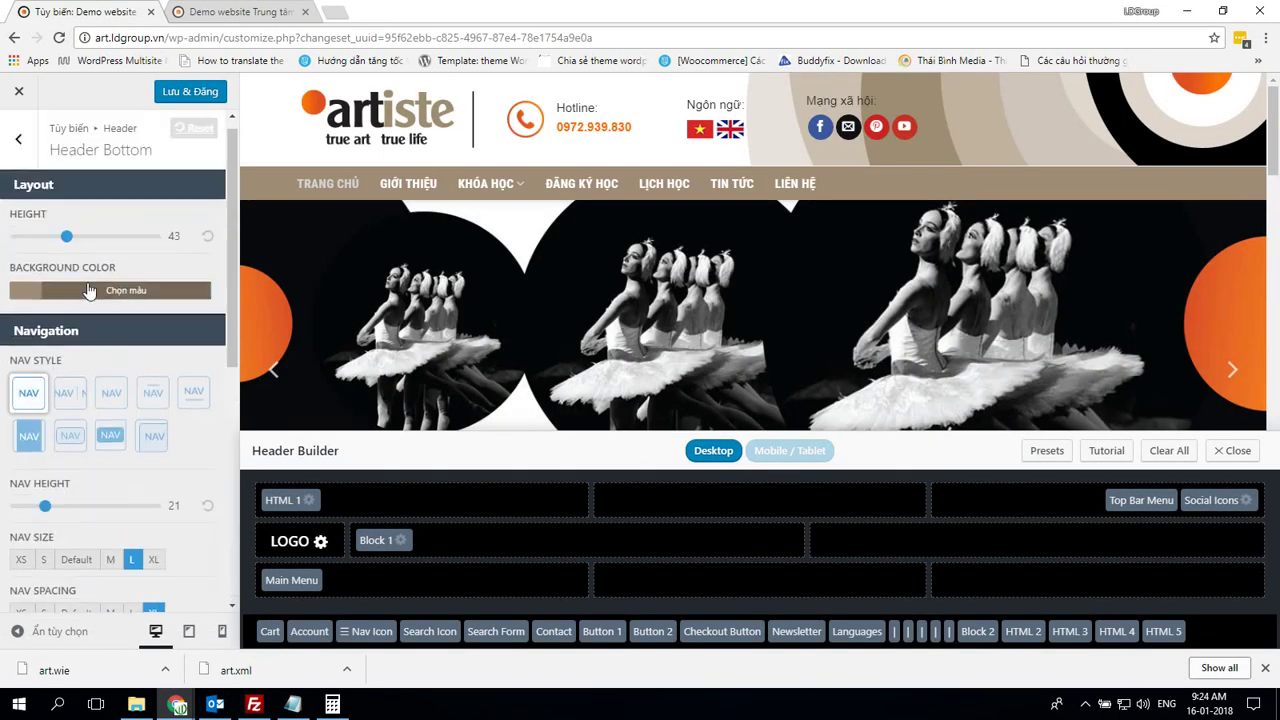
click(18, 138)
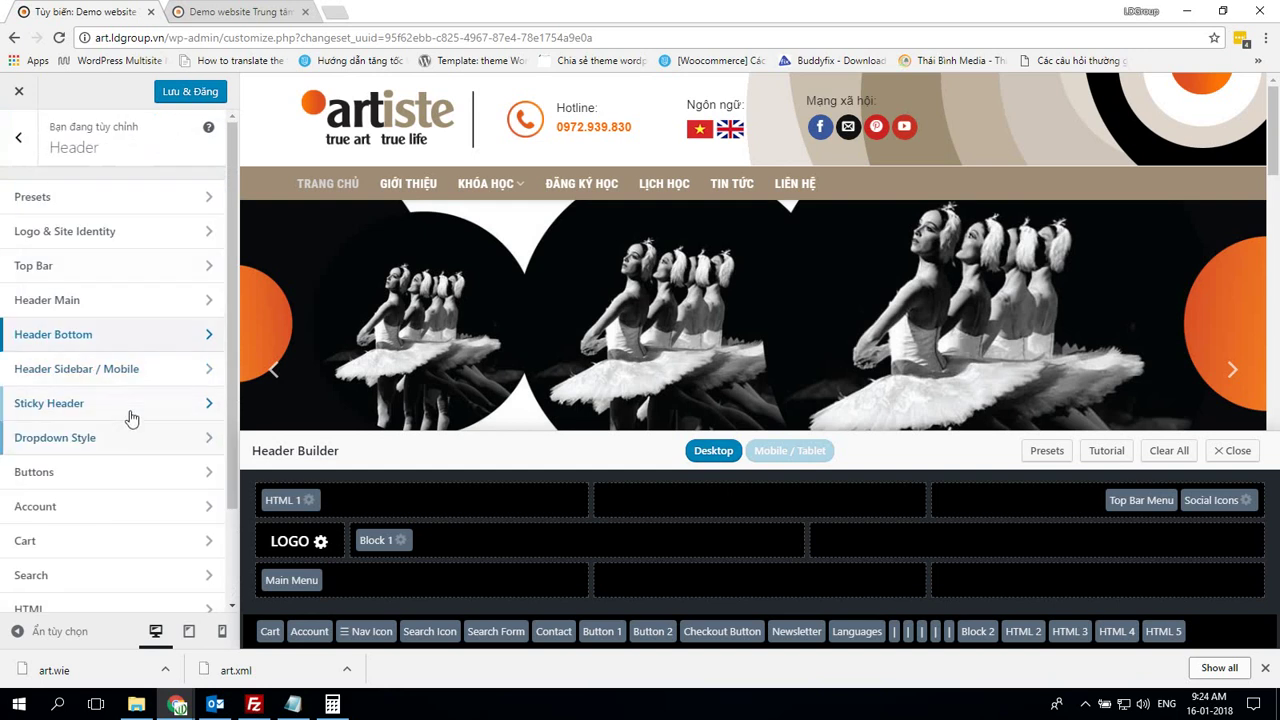
click(137, 370)
Compare the mobile sidebar settings, including the demo's mobile background colour
key(alt+Tab)
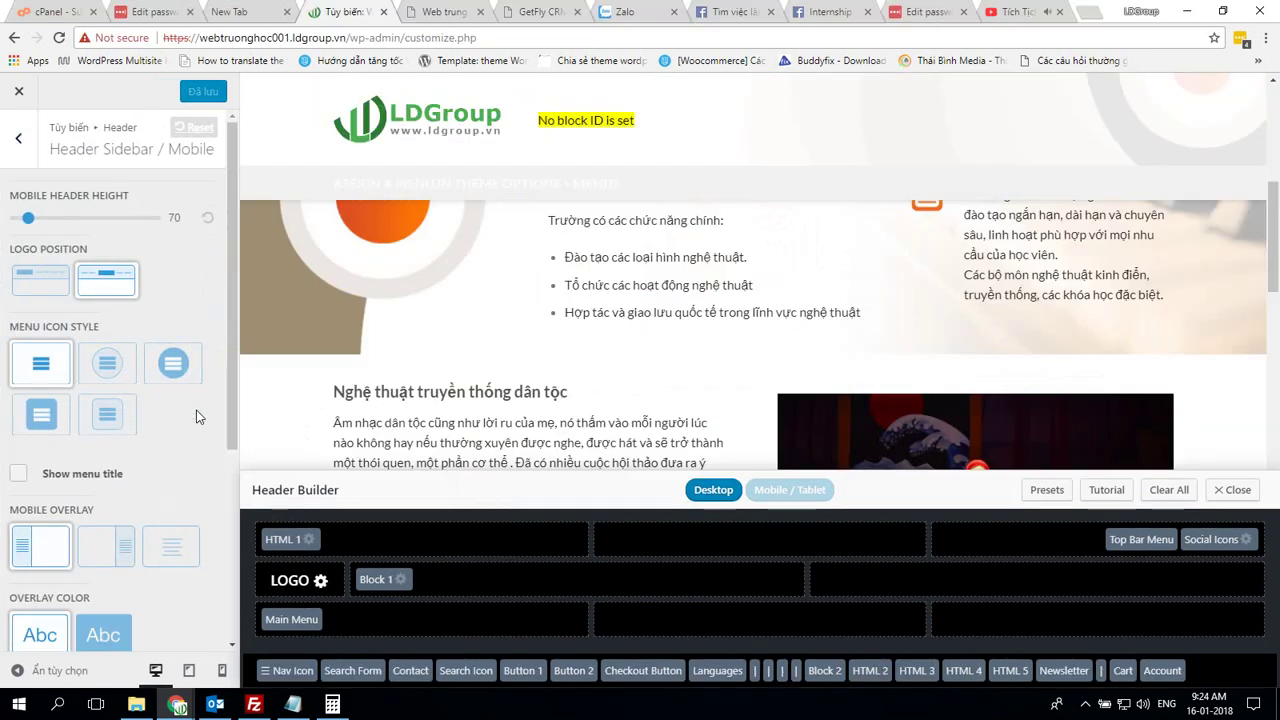
key(alt+Tab)
scroll(196, 410, down, 5)
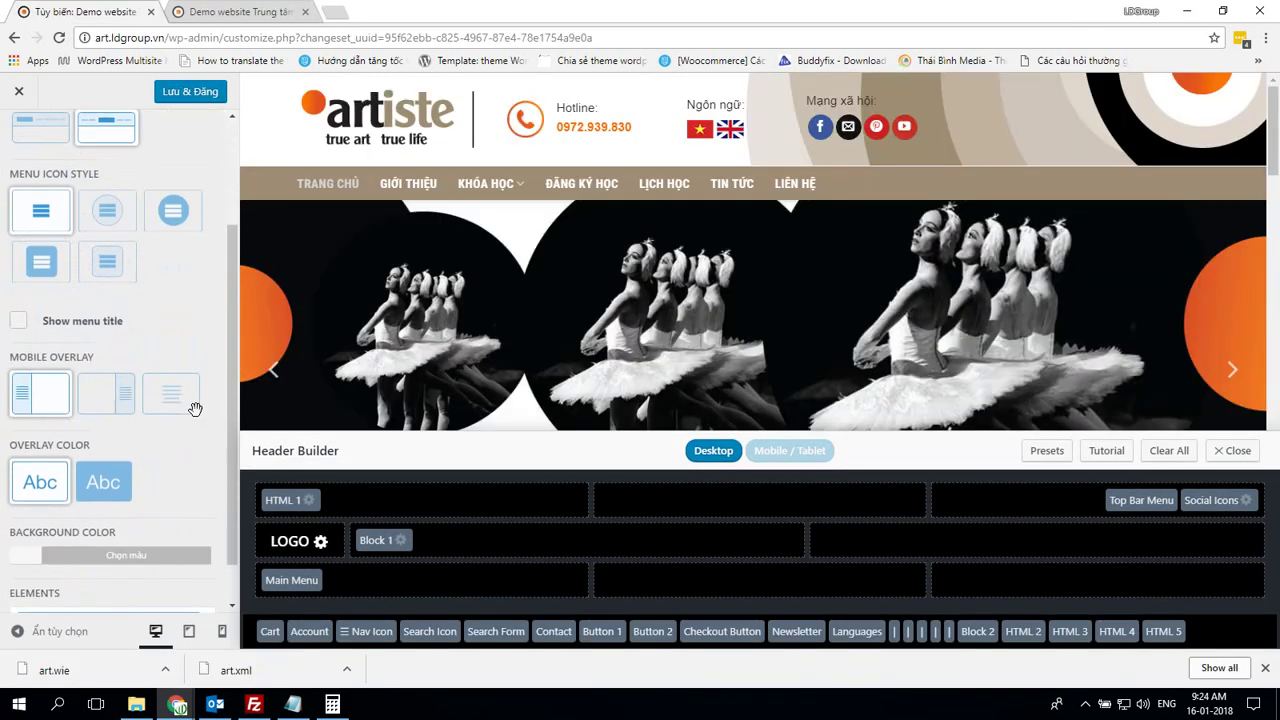
key(alt+Tab)
scroll(196, 418, down, 3)
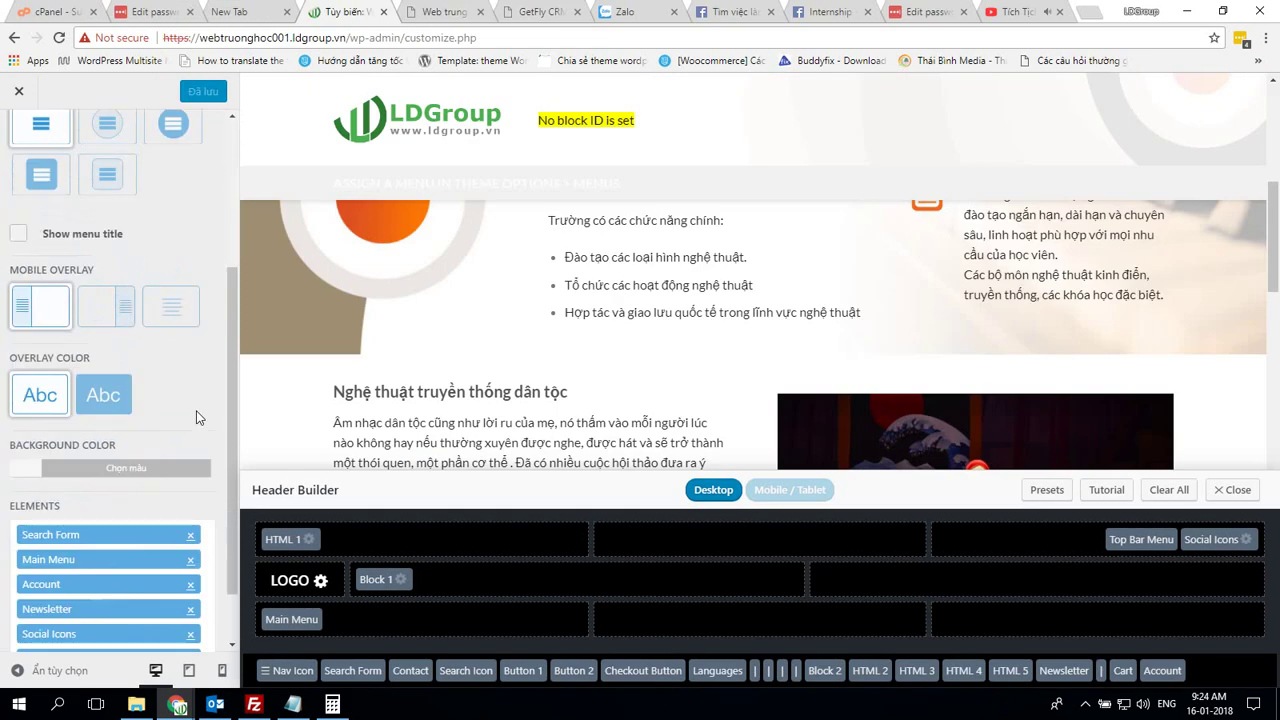
key(alt+Tab)
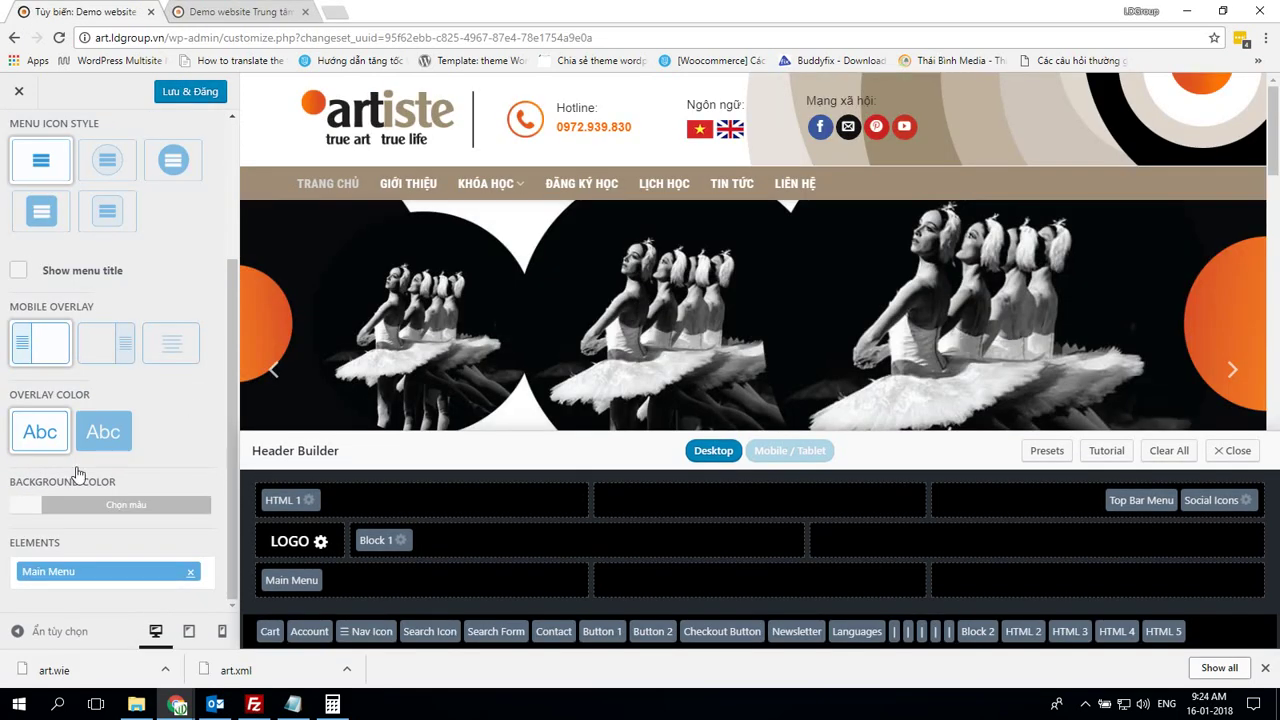
click(28, 510)
key(alt+Tab)
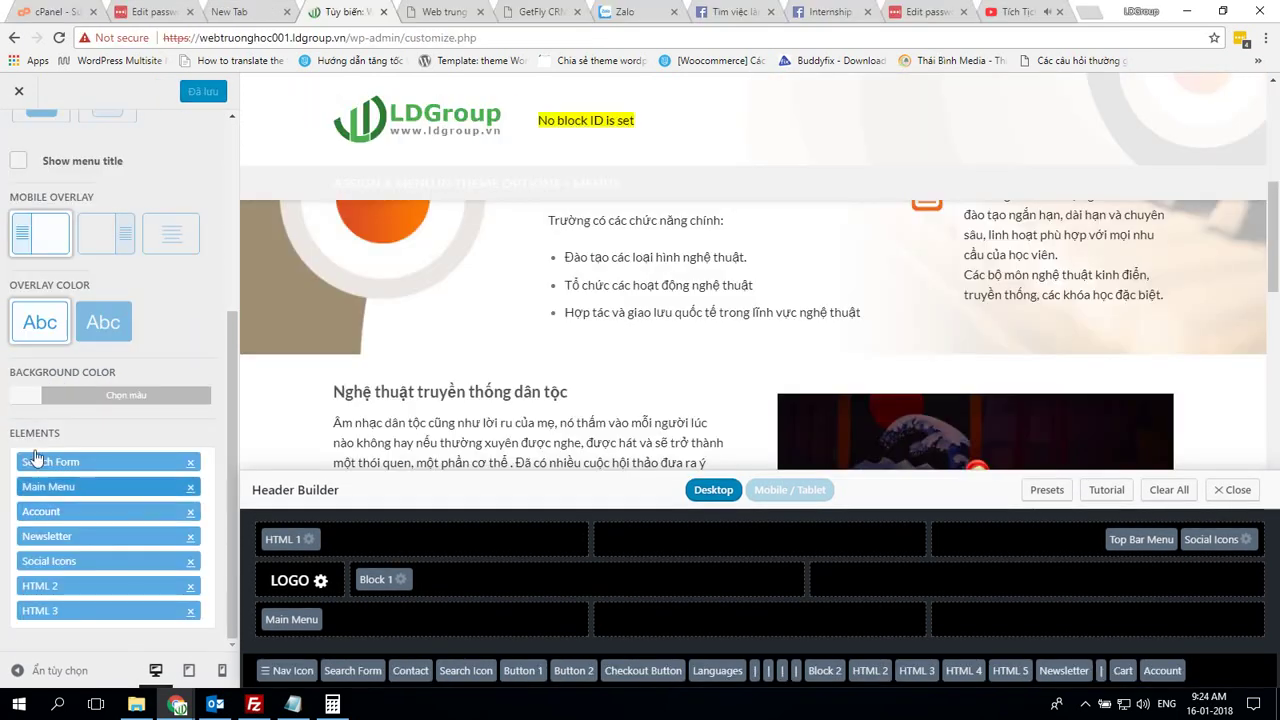
key(alt+Tab)
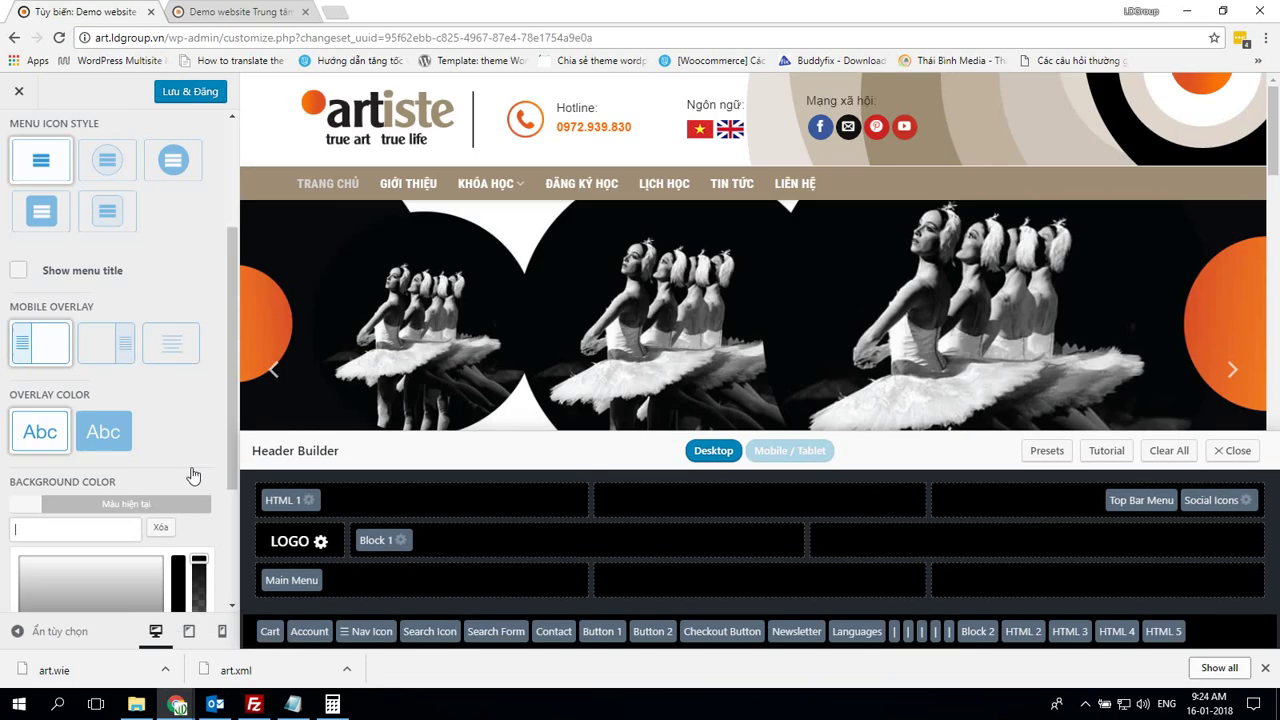
scroll(196, 465, down, 3)
key(alt+Tab)
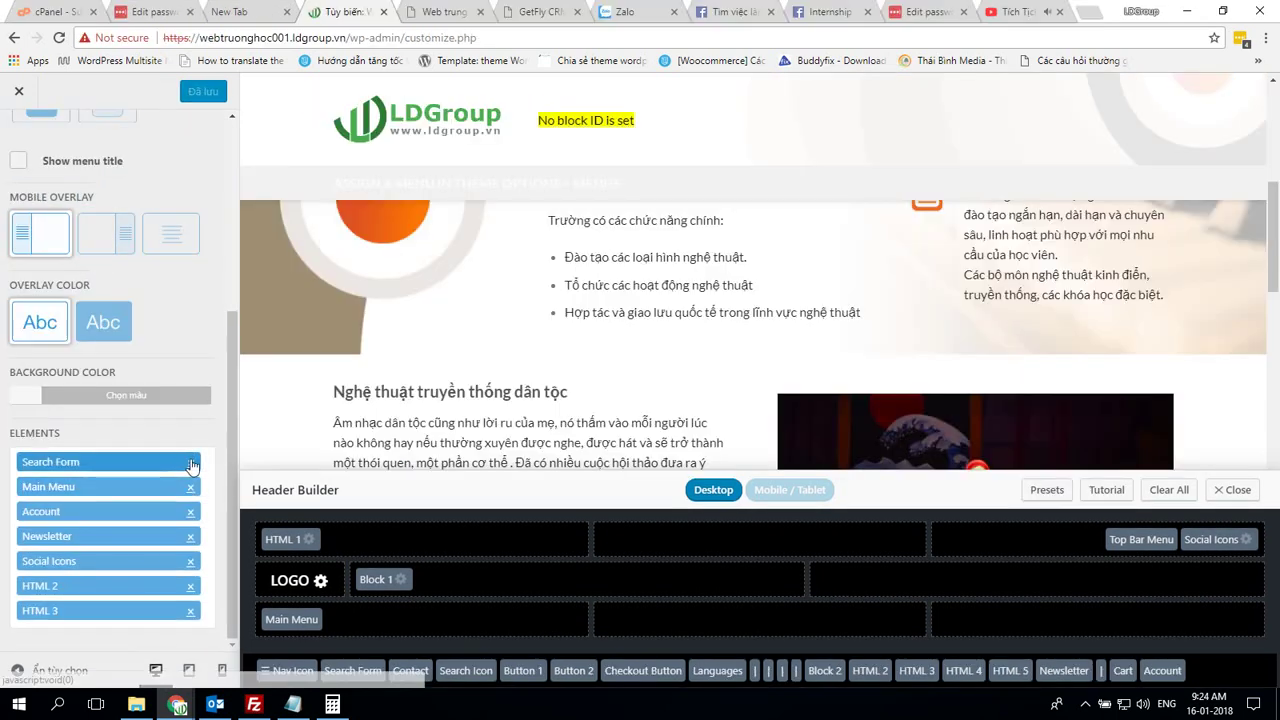
Remove four extra mobile sidebar elements, leaving only Main Menu
click(191, 489)
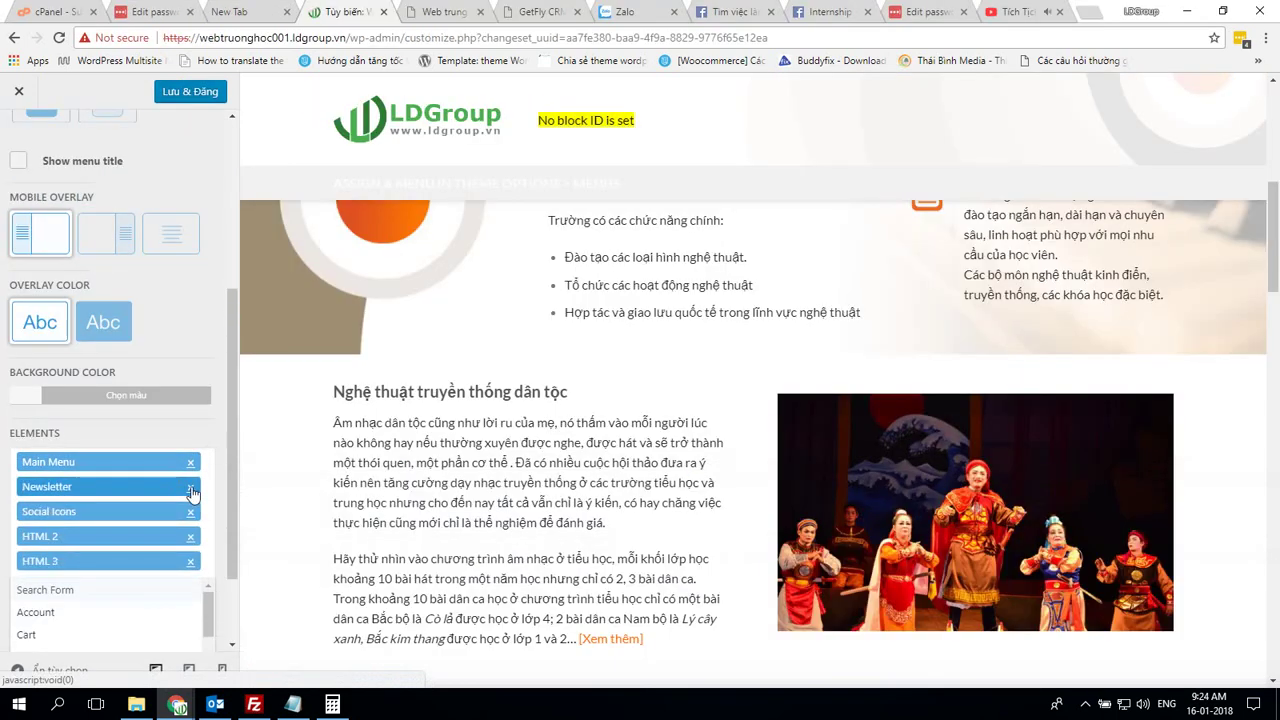
click(191, 489)
click(191, 489)
click(191, 489)
click(191, 489)
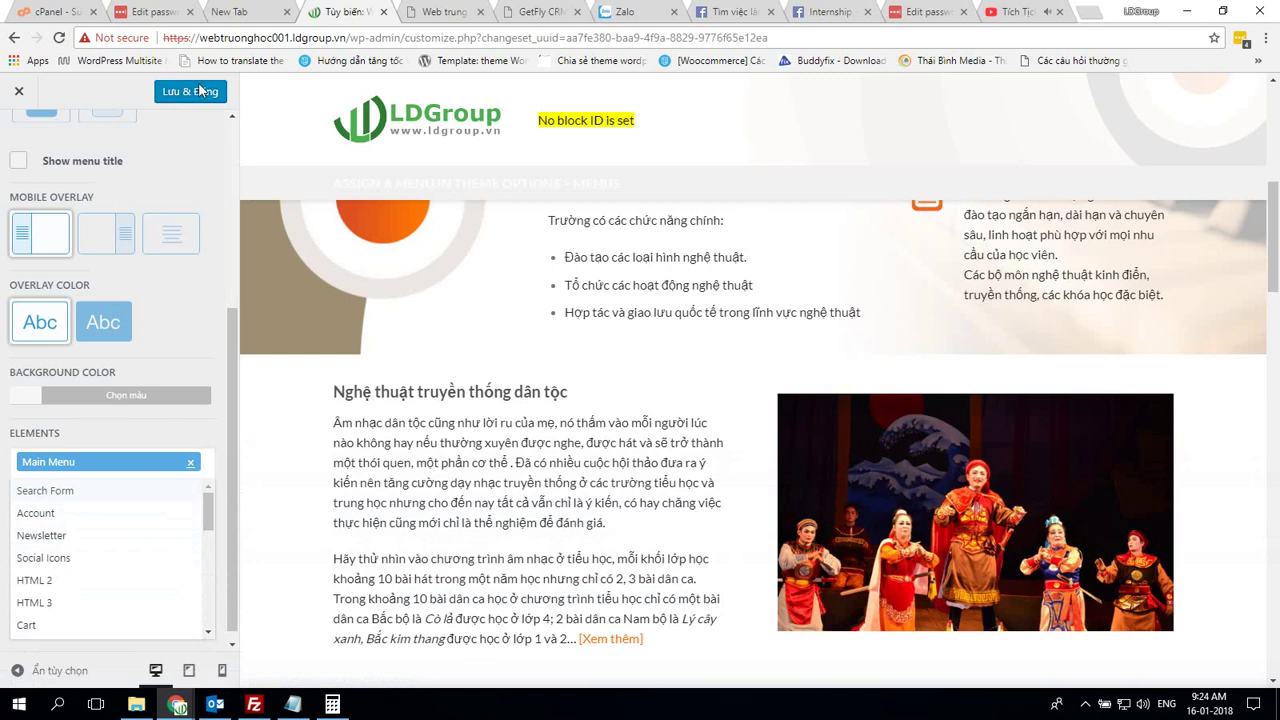
key(alt+Tab)
scroll(132, 205, up, 3)
scroll(132, 205, up, 2)
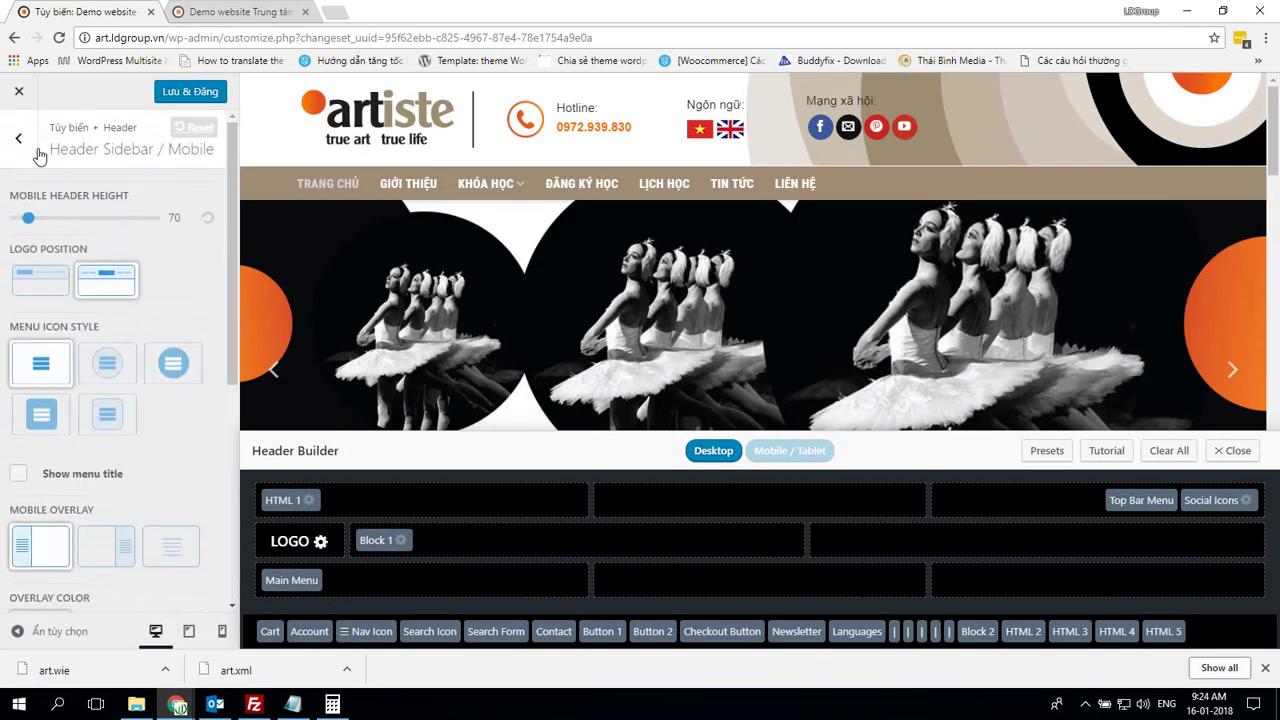
Open Sticky Header settings on both the LDGroup site and the Artiste demo
click(18, 139)
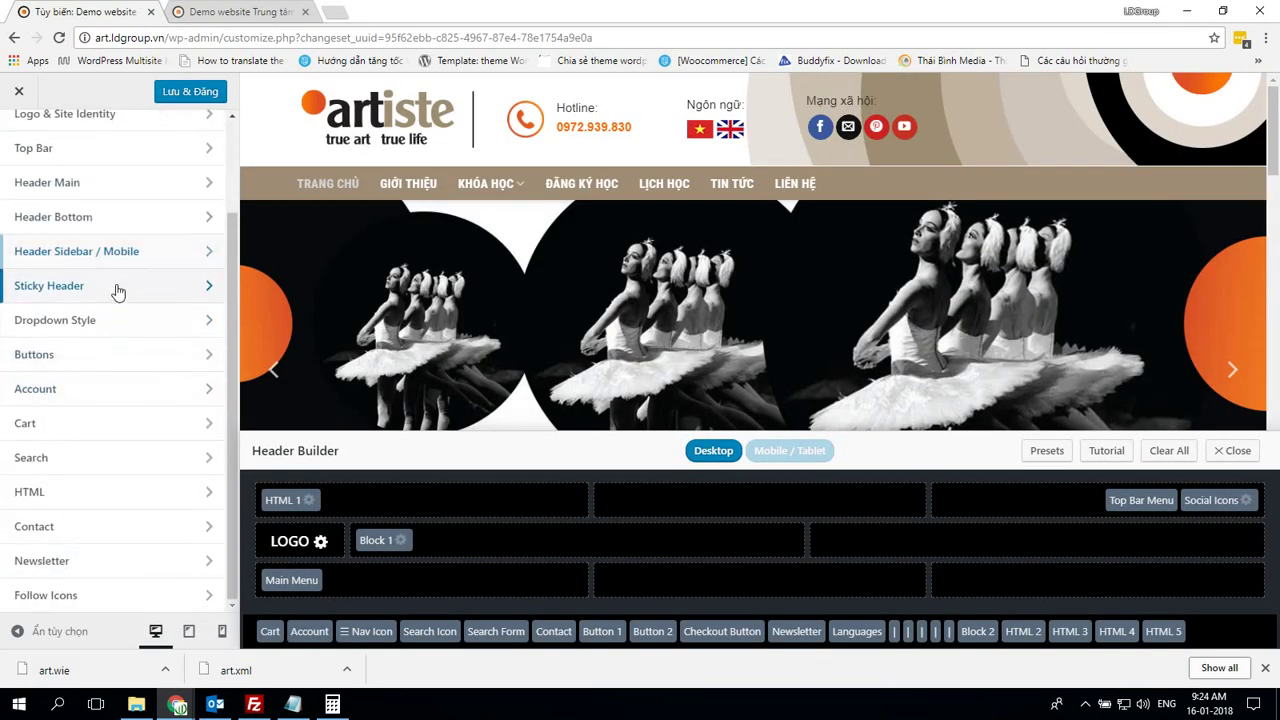
click(120, 287)
key(alt+Tab)
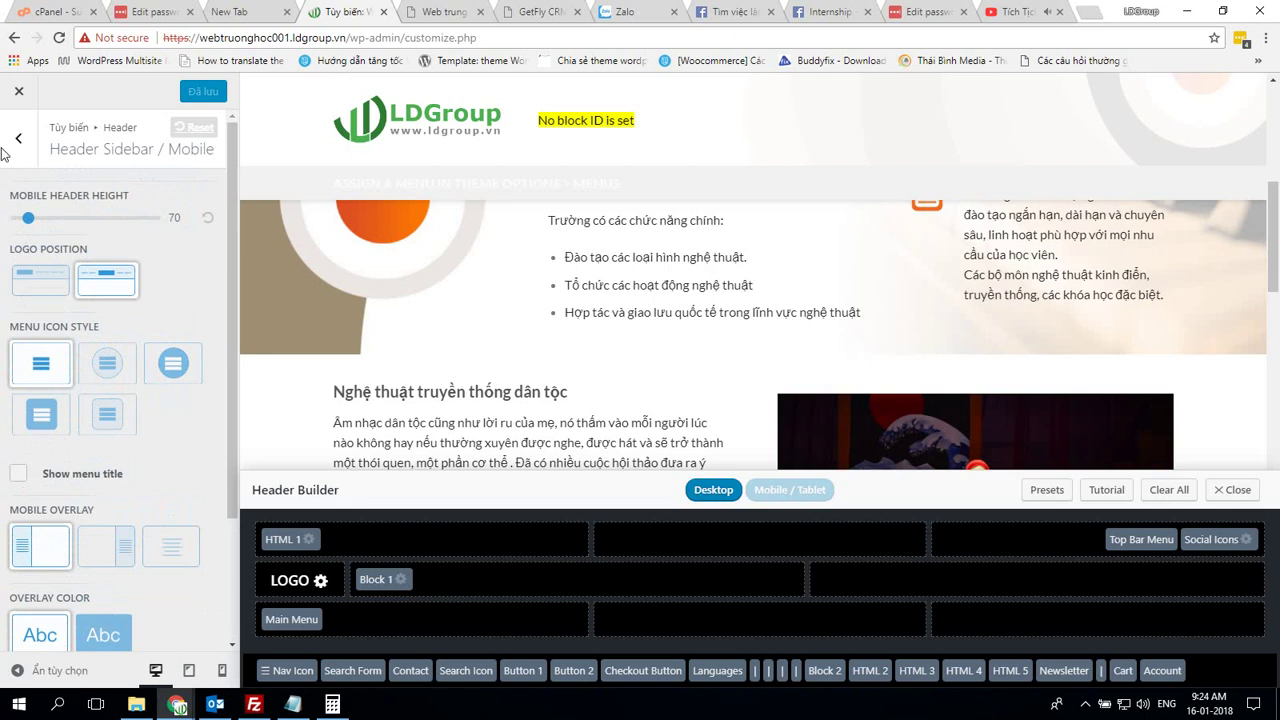
click(18, 139)
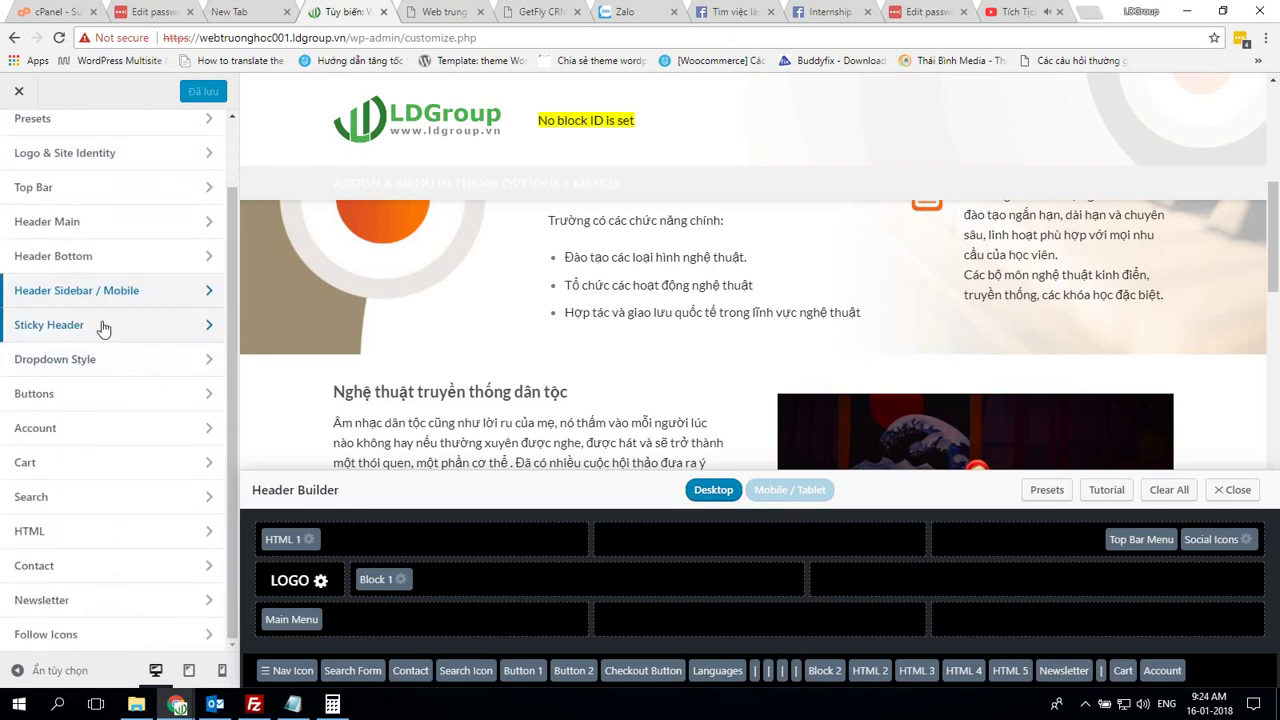
click(103, 325)
key(alt+Tab)
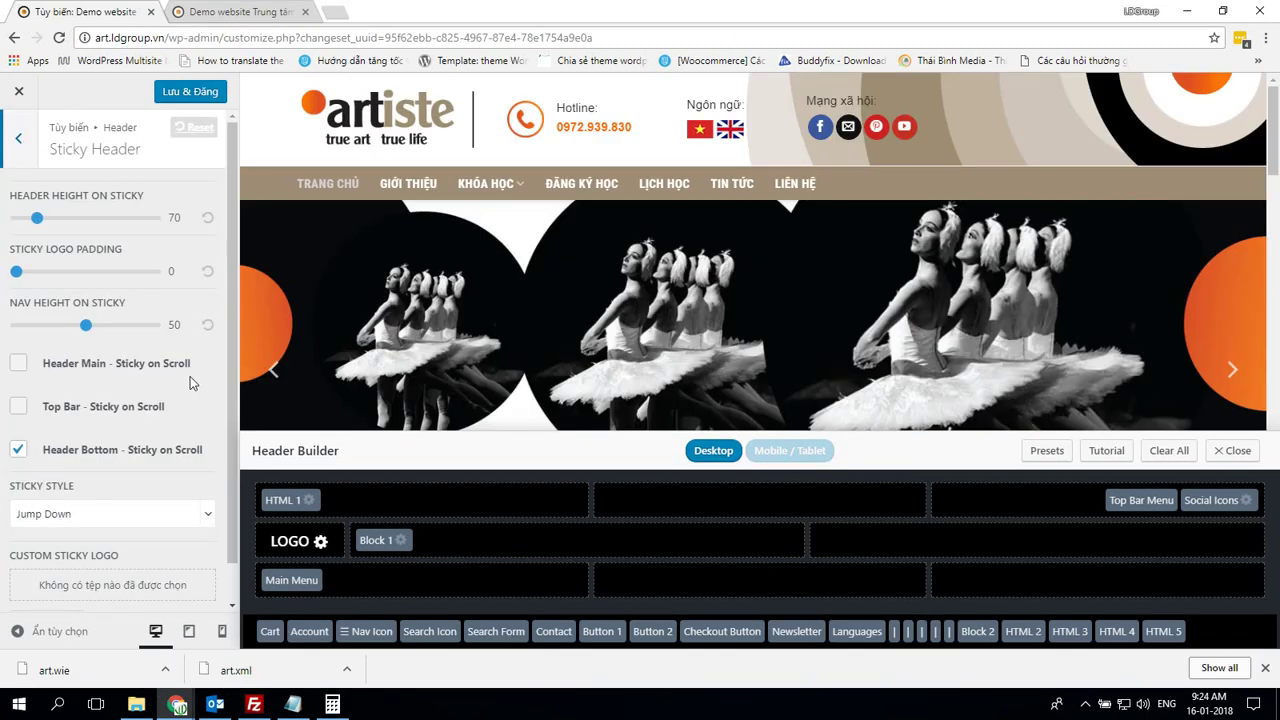
key(alt+Tab)
Turn off Header Main - Sticky on Scroll and publish the change
click(18, 366)
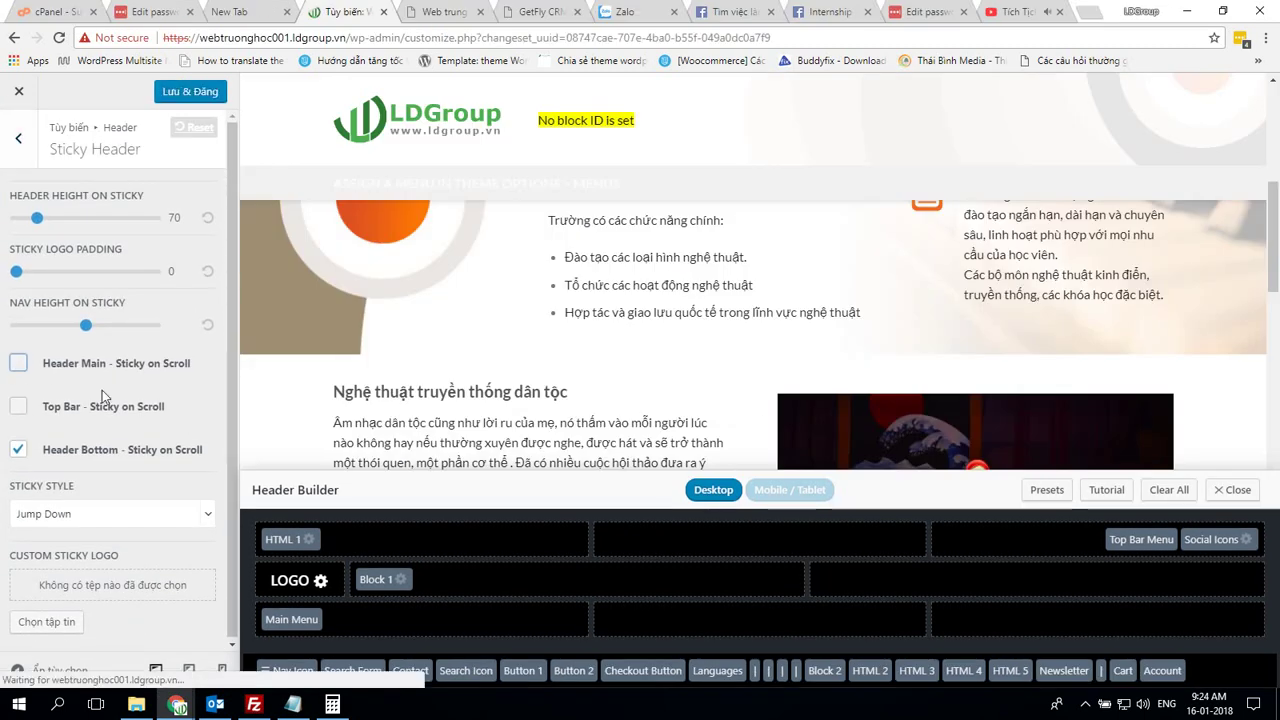
key(alt+Tab)
key(alt+Tab)
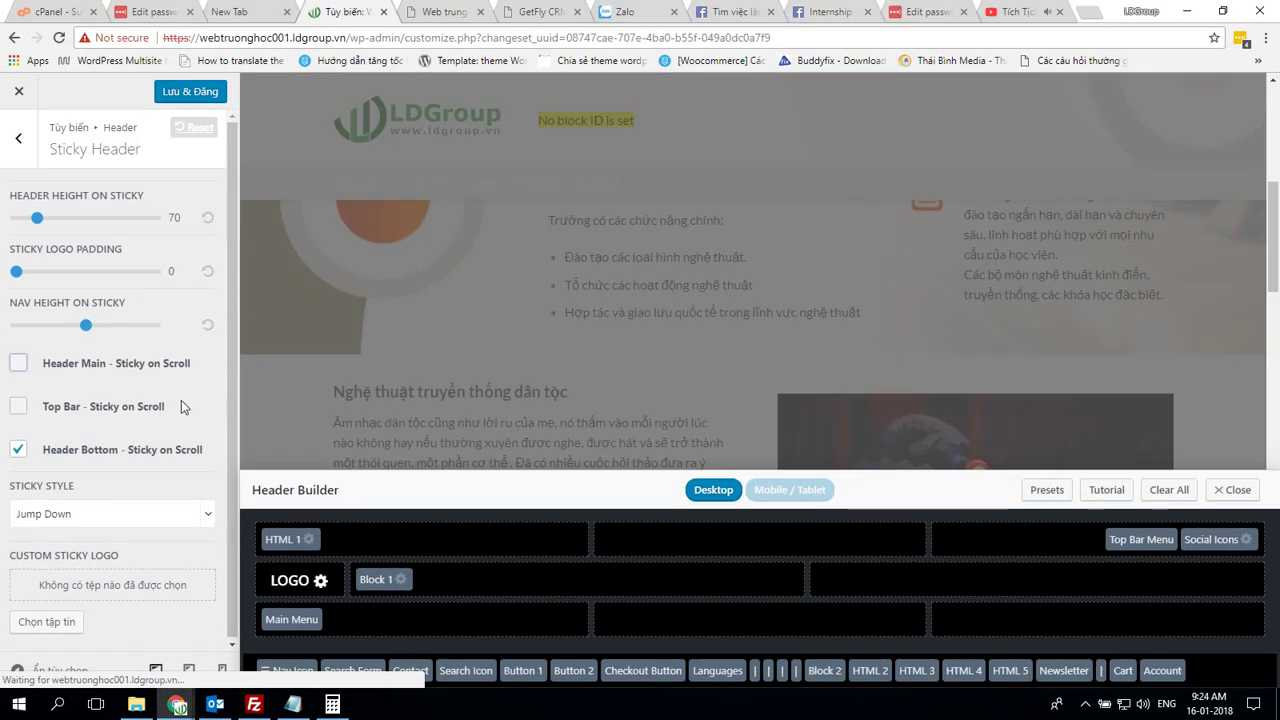
click(170, 88)
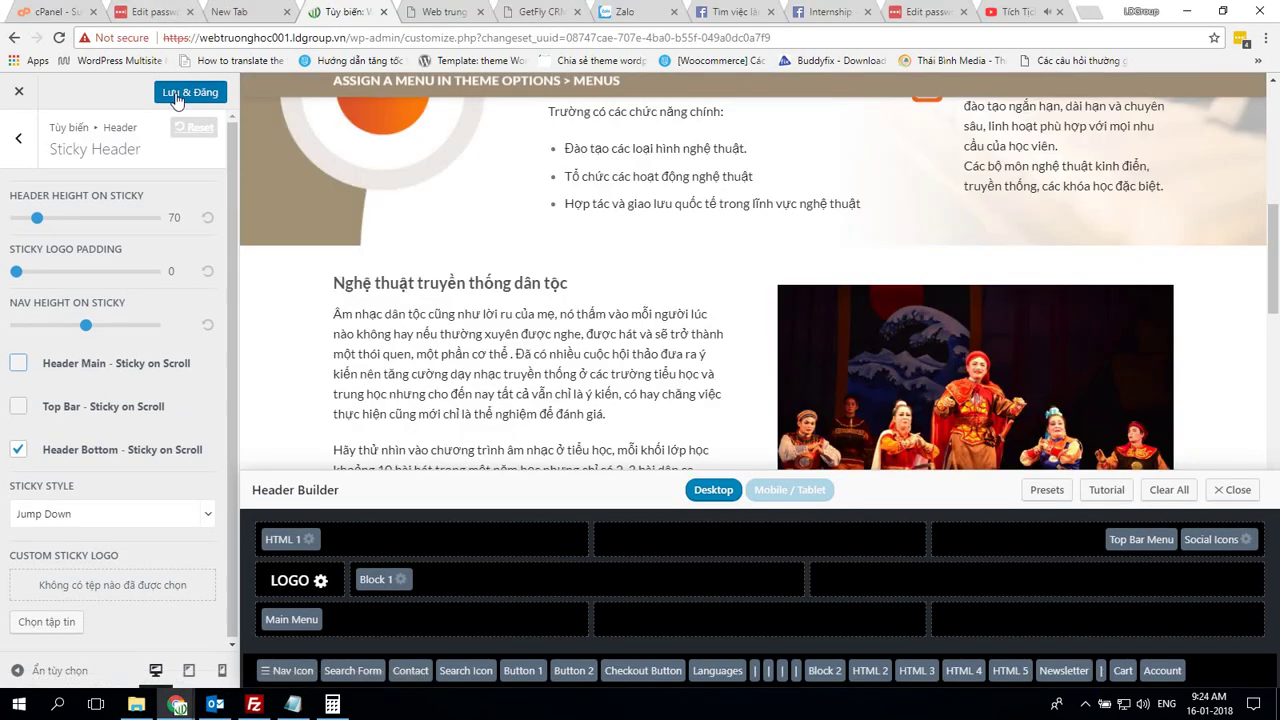
Open Dropdown Style on own site and return the demo to its header sections list
click(20, 138)
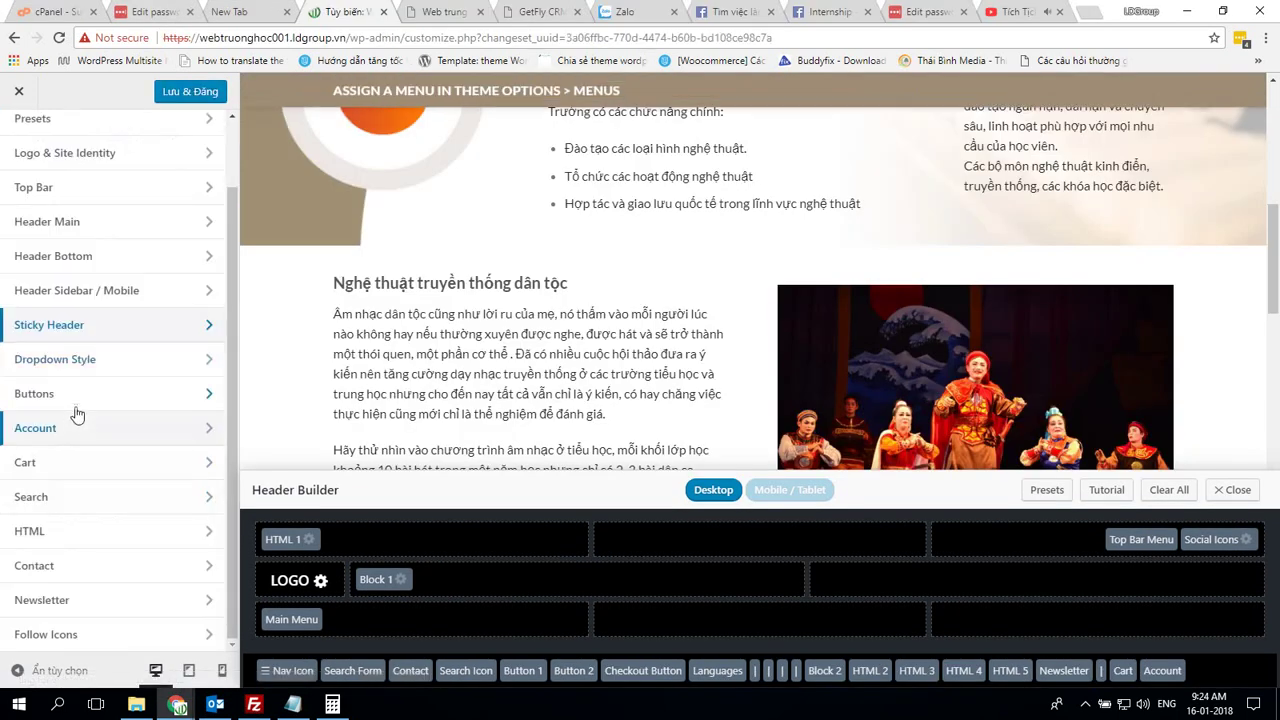
click(120, 366)
key(alt+Tab)
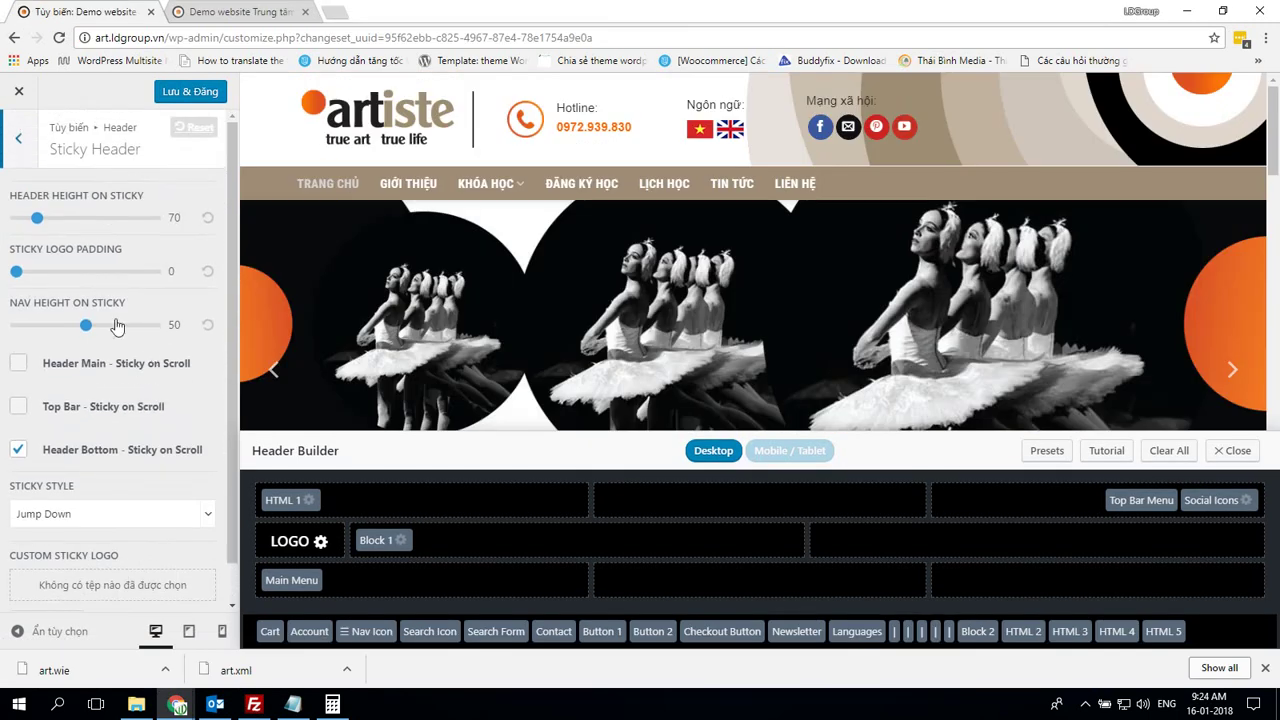
click(17, 153)
Compare the dropdown background and border colours with the Artiste demo's Dropdown Style
click(113, 326)
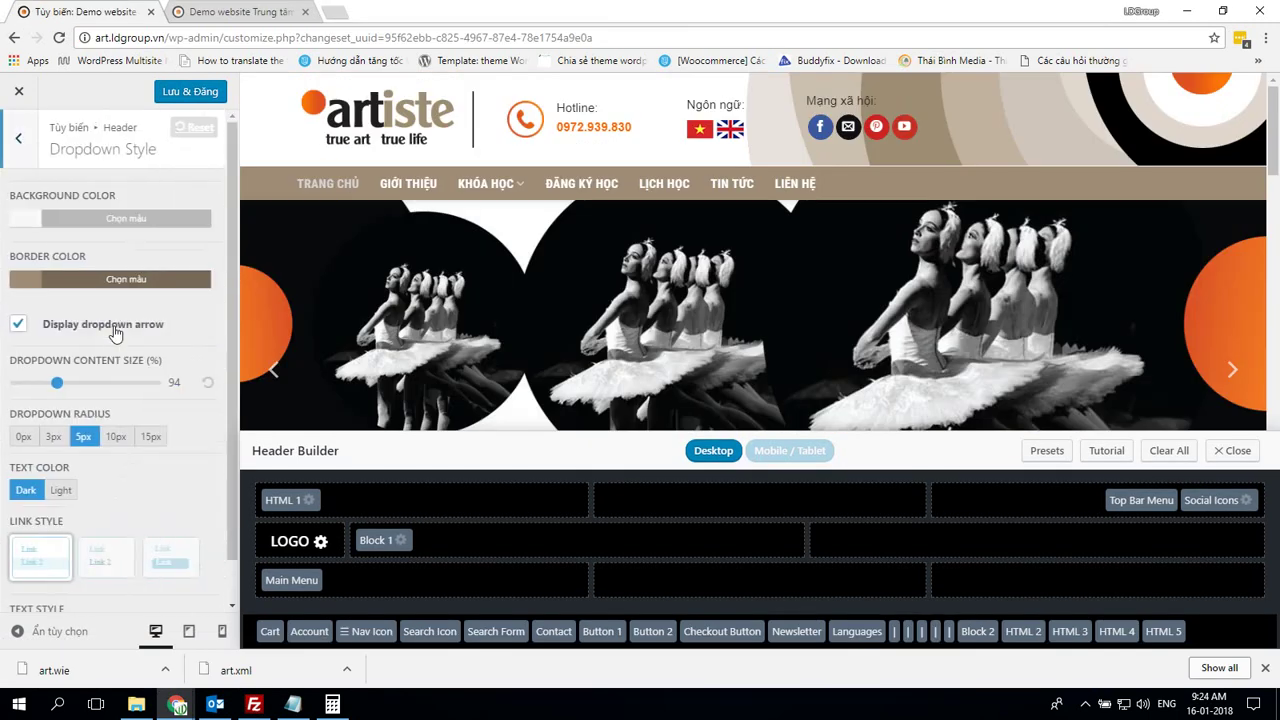
key(alt+Tab)
key(alt+Tab)
click(80, 218)
key(alt+Tab)
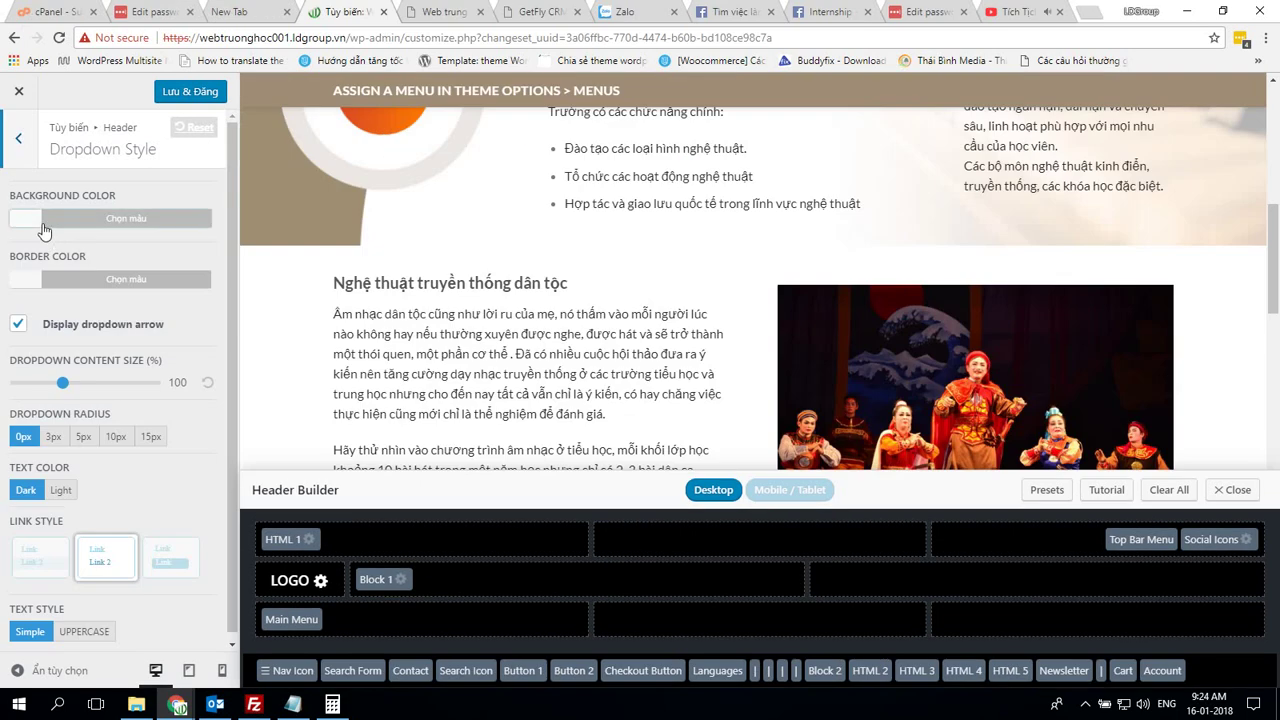
click(80, 218)
key(alt+Tab)
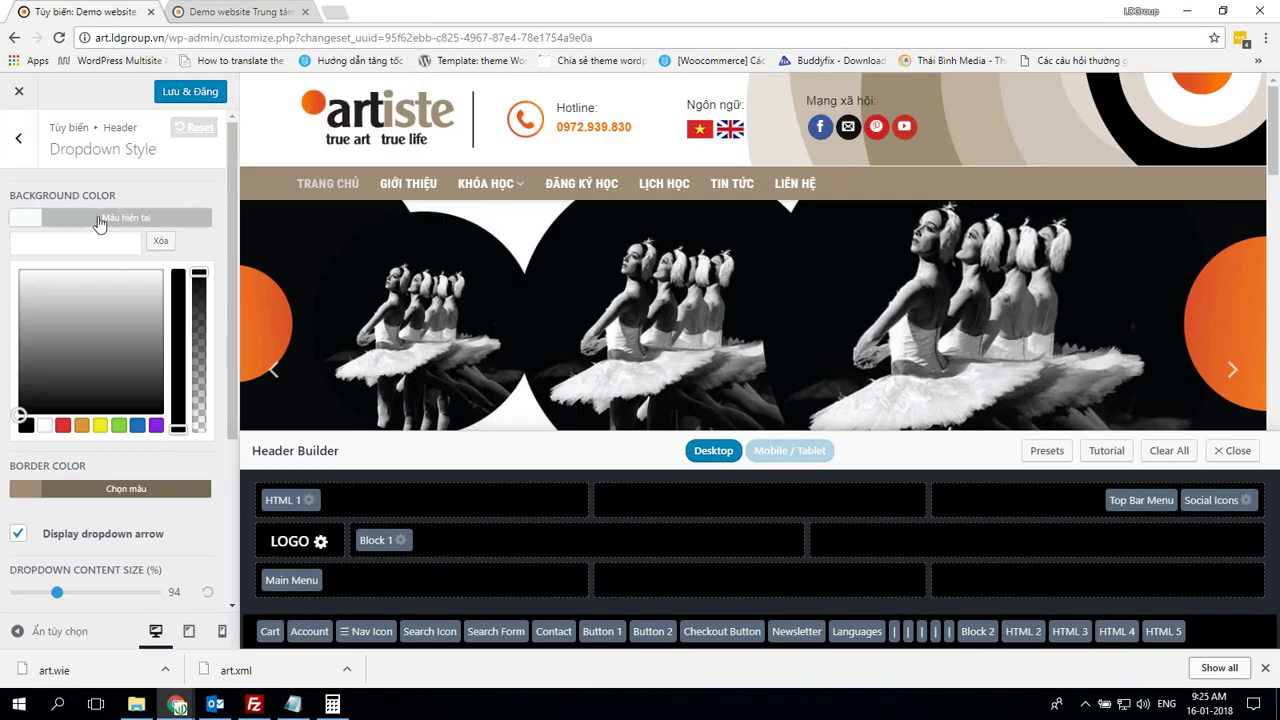
click(99, 278)
key(alt+Tab)
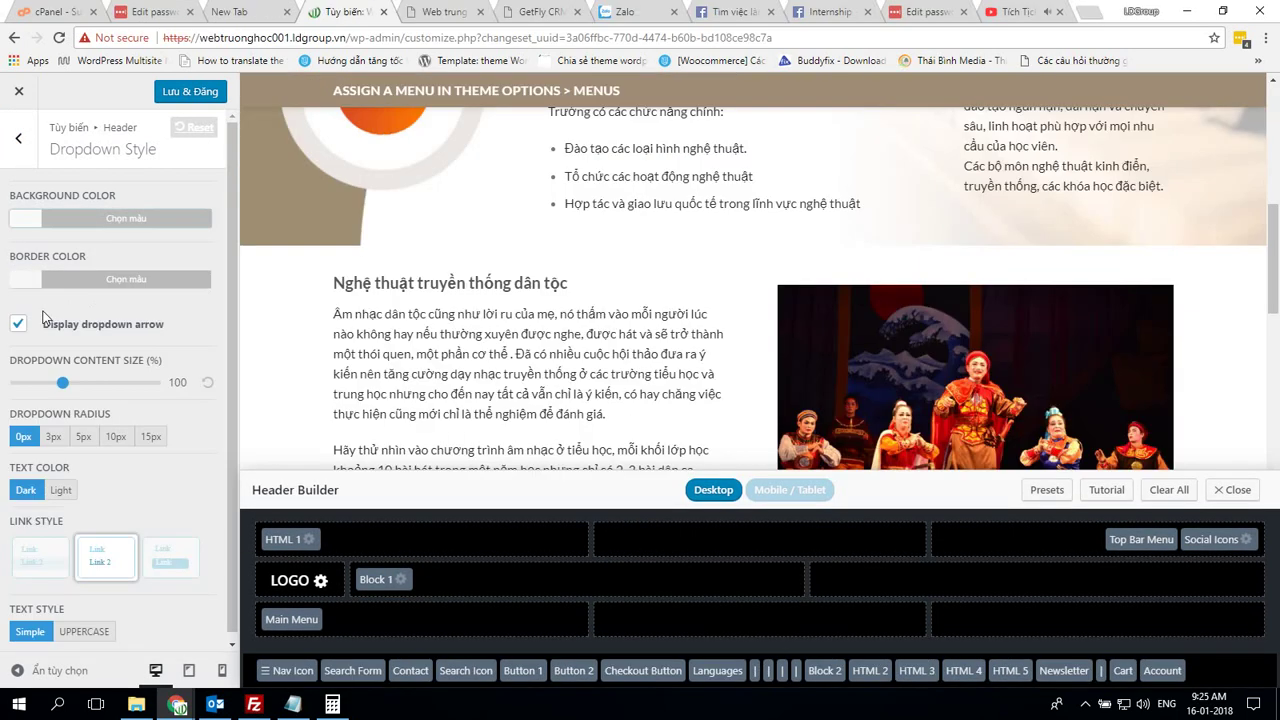
click(100, 278)
Review the remaining Dropdown Style options and close the border colour picker
key(alt+Tab)
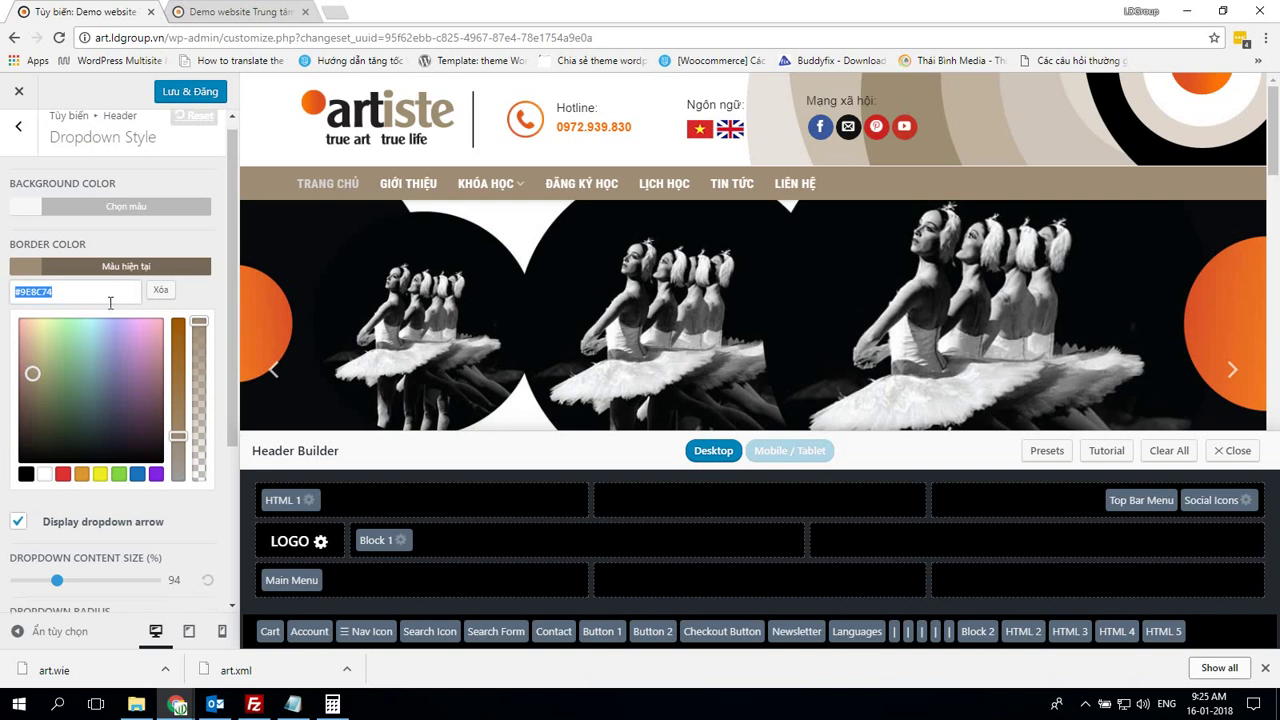
scroll(110, 380, down, 2)
key(alt+Tab)
scroll(148, 370, down, 1)
scroll(148, 370, down, 2)
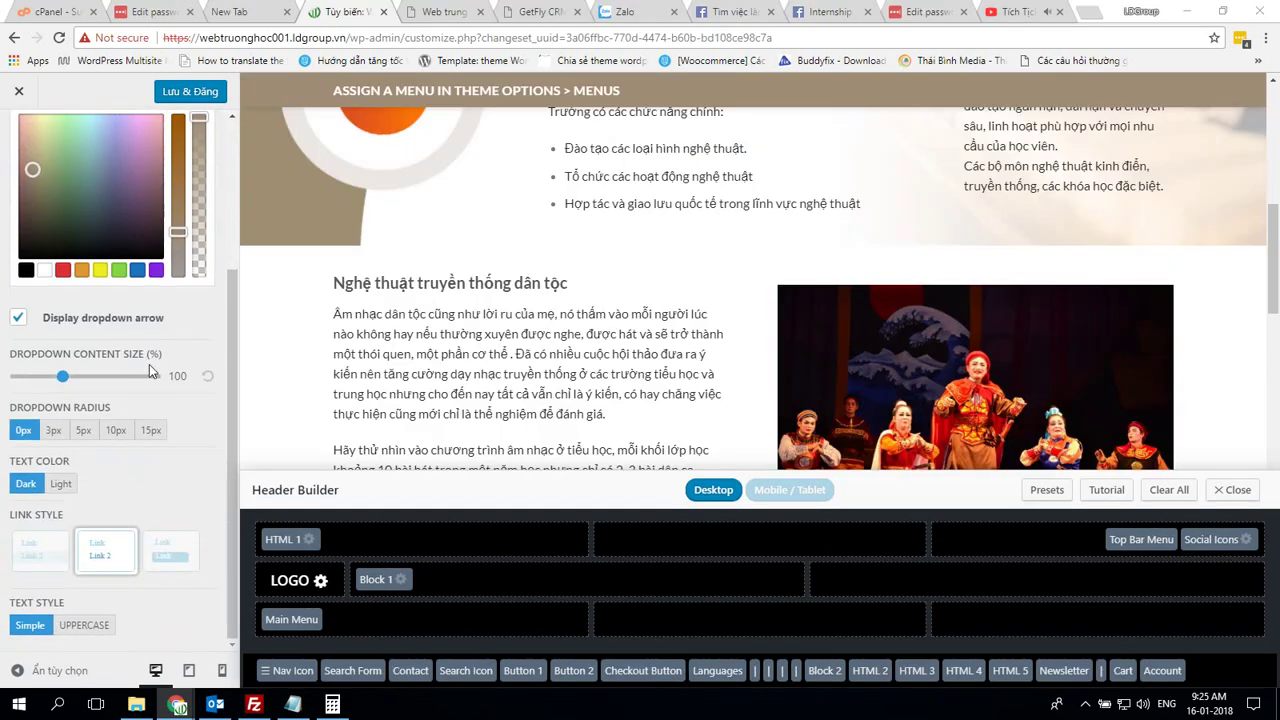
key(alt+Tab)
key(alt+Tab)
click(60, 378)
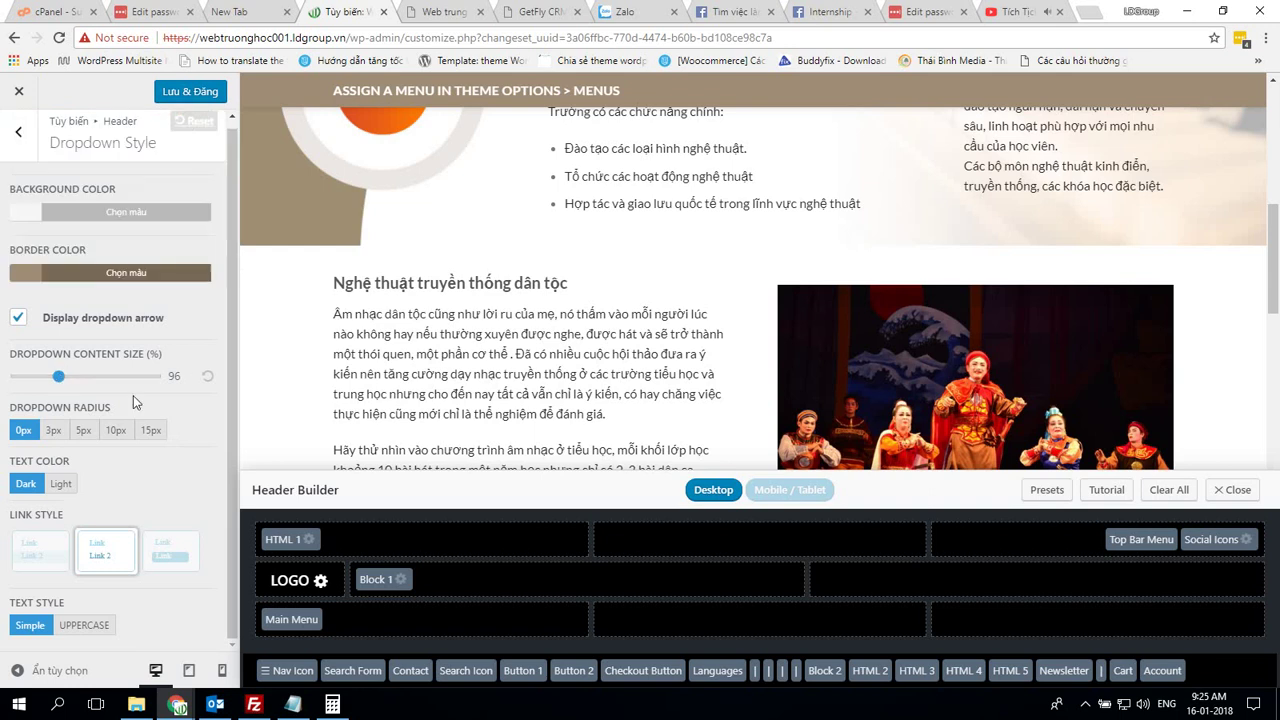
Set the dropdown radius to 5px and publish the Dropdown Style settings
key(alt+Tab)
key(alt+Tab)
click(84, 431)
key(alt+Tab)
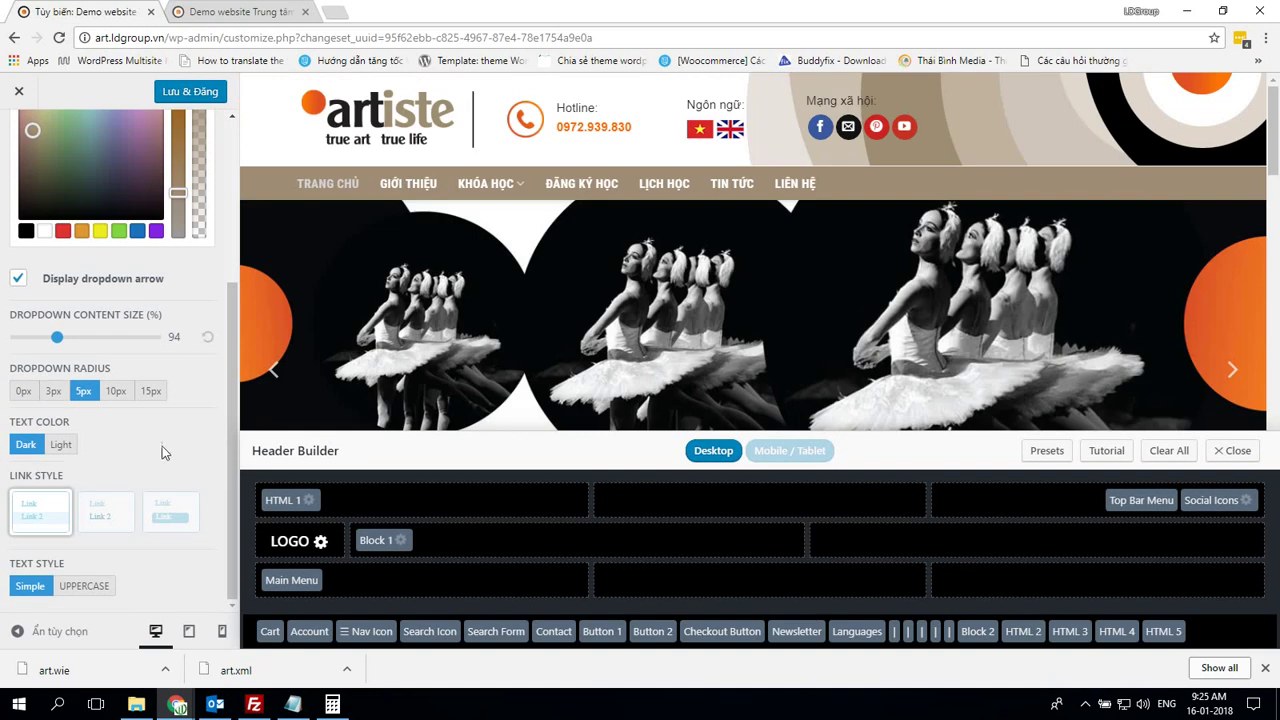
key(alt+Tab)
key(alt+Tab)
click(180, 95)
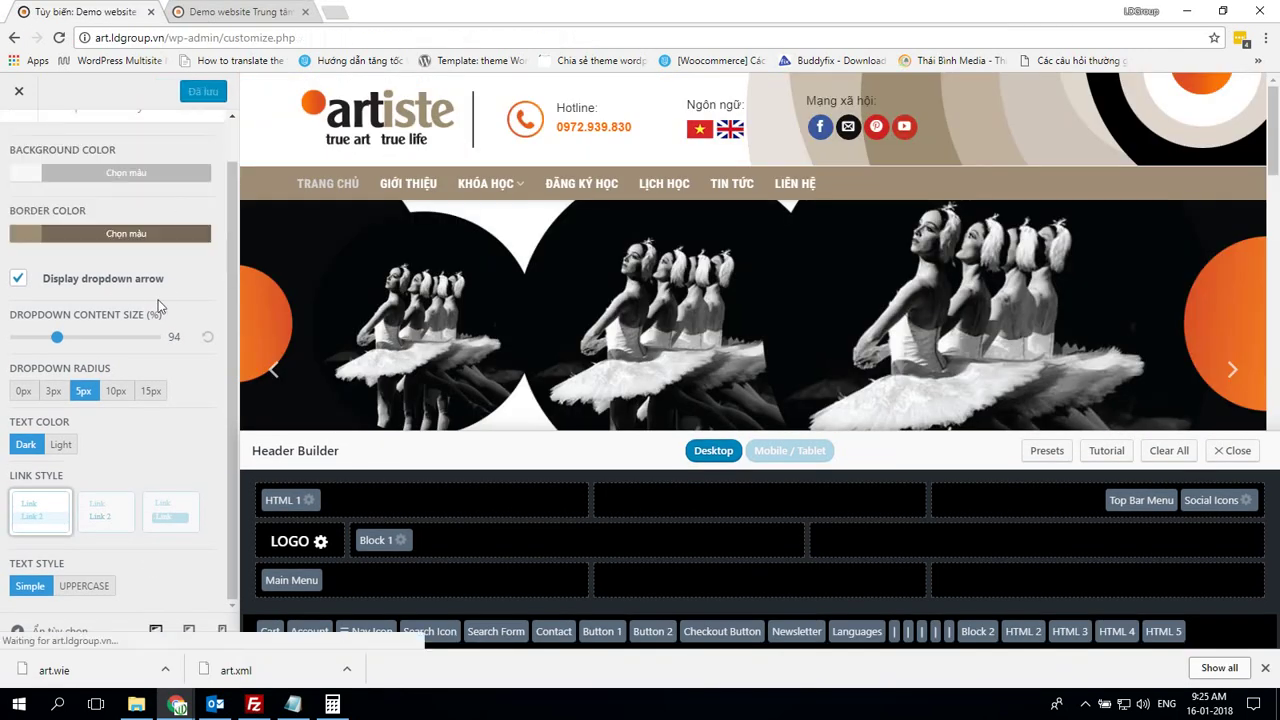
key(alt+Tab)
click(190, 92)
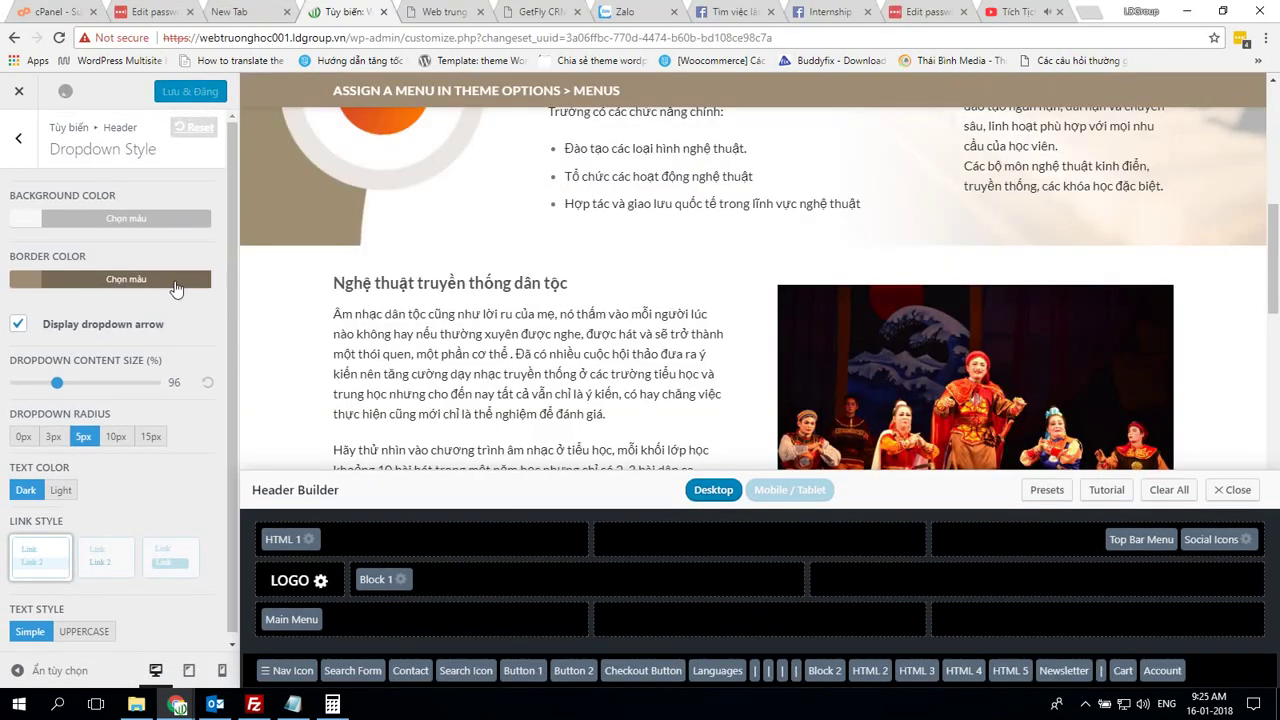
Open the header Button settings and return the demo to its header sections list
click(18, 131)
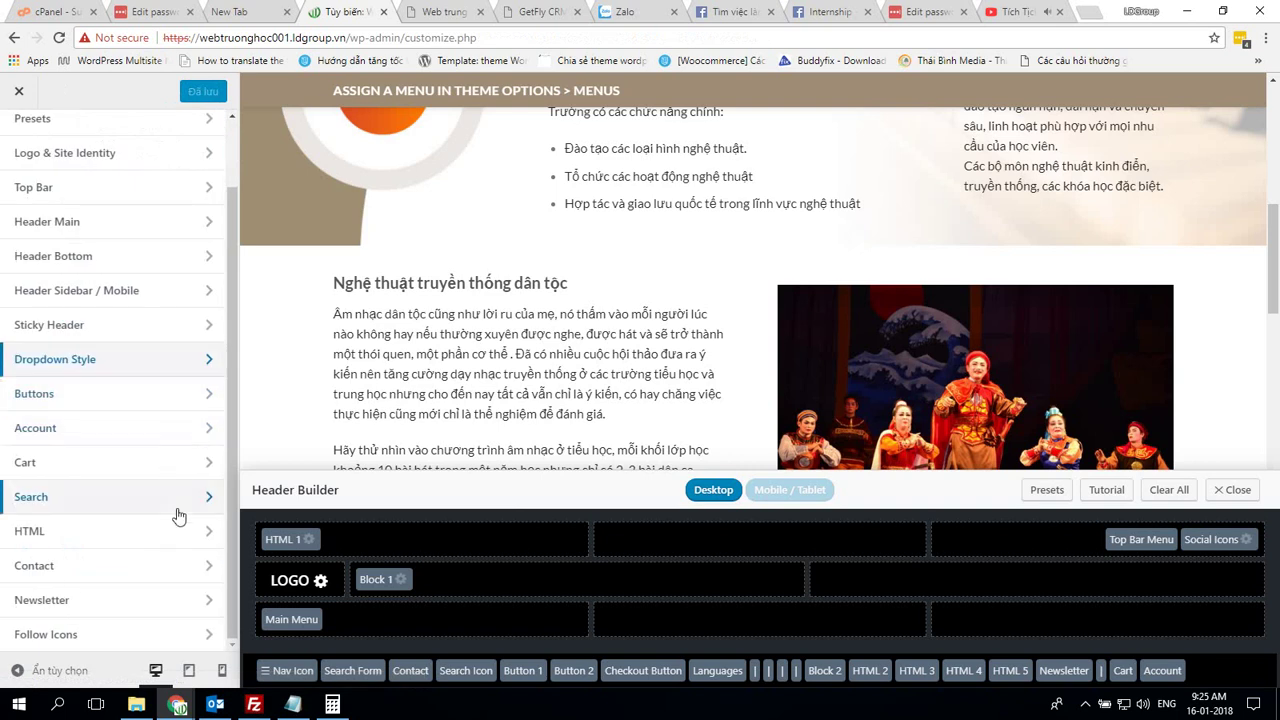
click(63, 393)
key(alt+Tab)
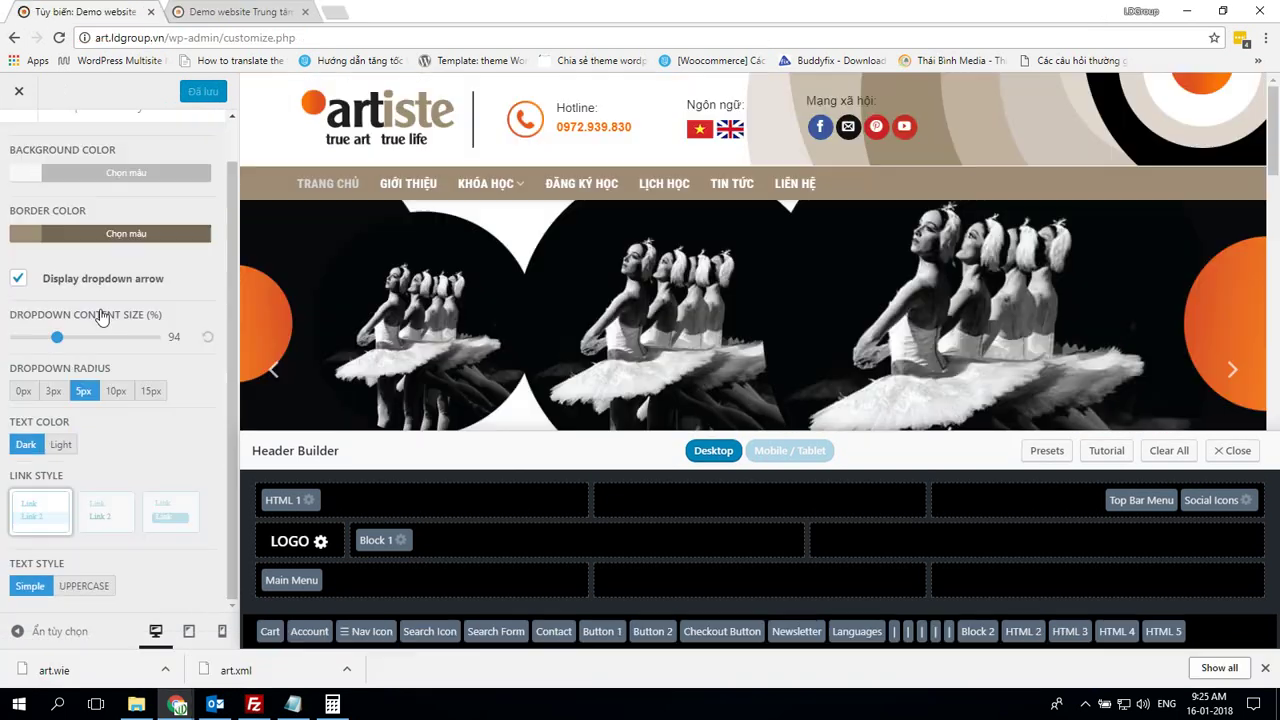
click(18, 138)
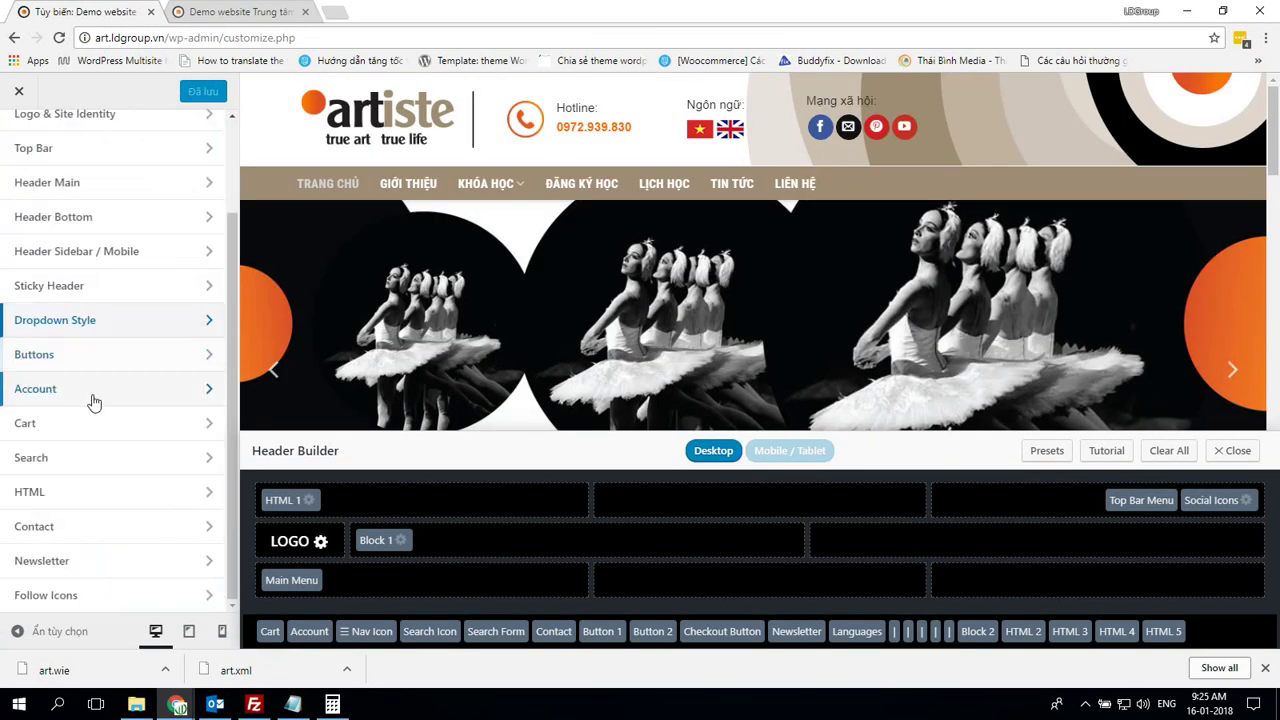
click(110, 362)
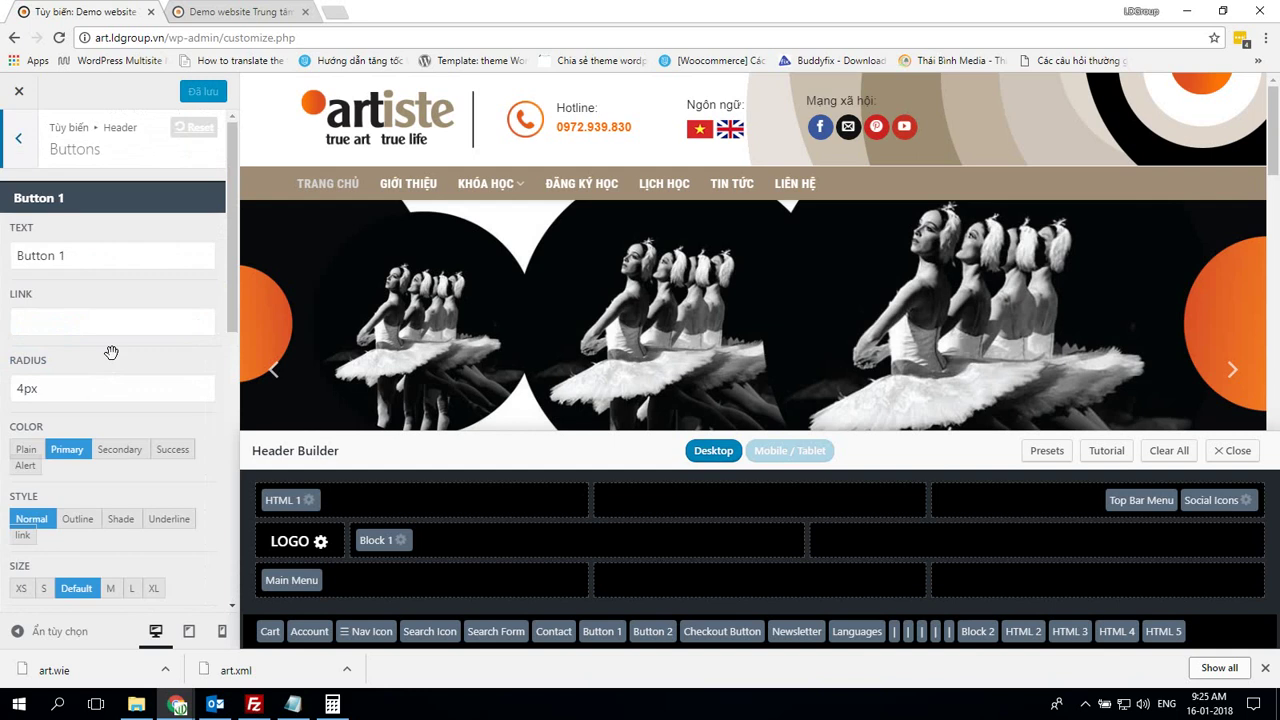
scroll(111, 352, down, 3)
scroll(121, 360, up, 3)
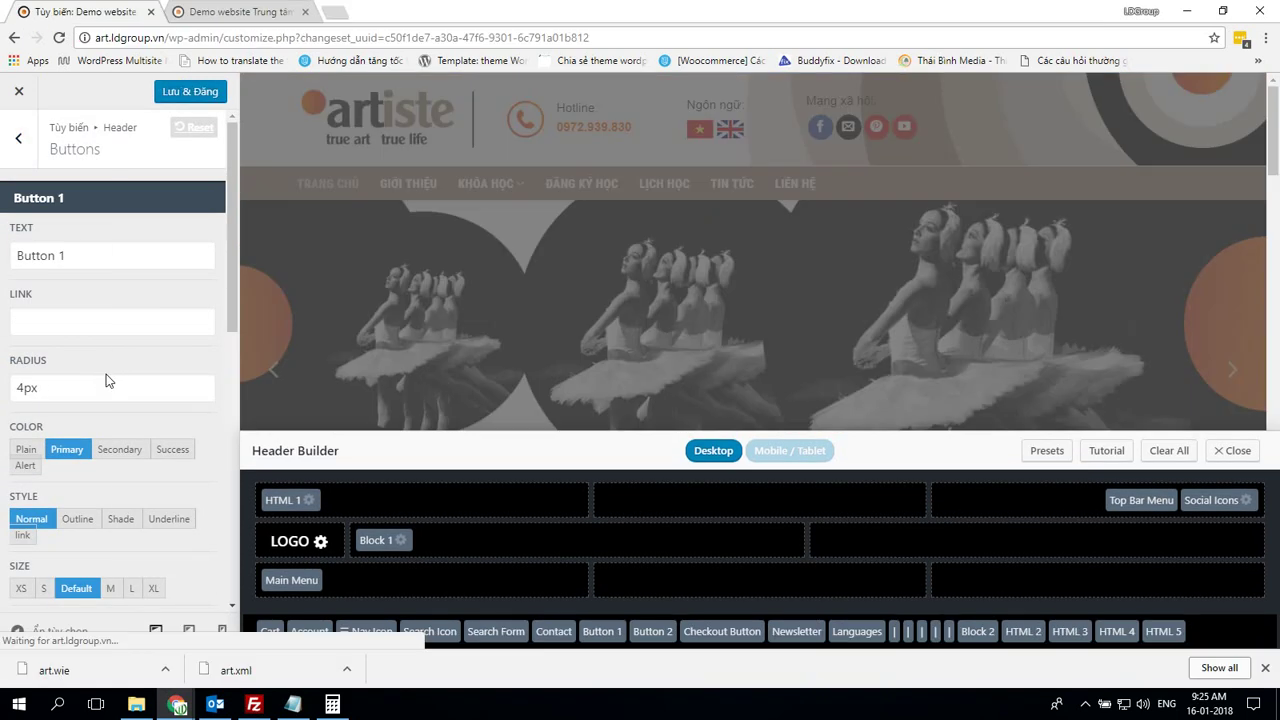
scroll(110, 375, down, 3)
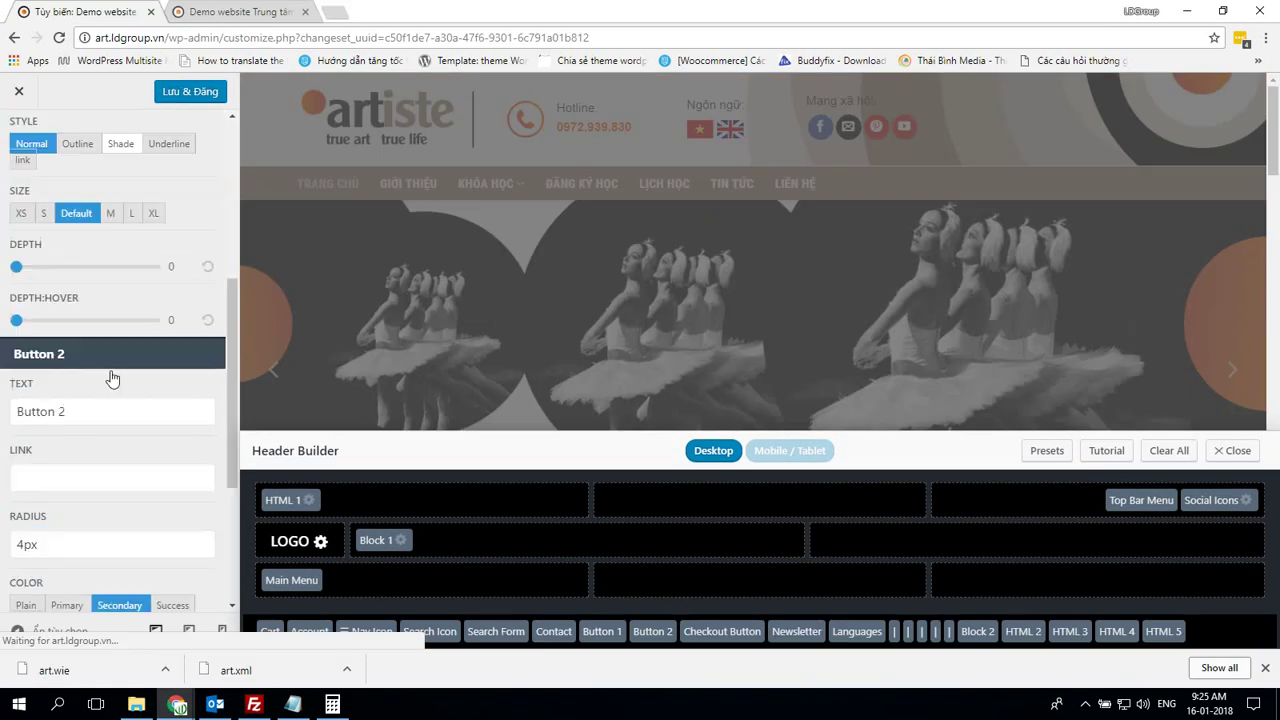
scroll(113, 368, down, 1)
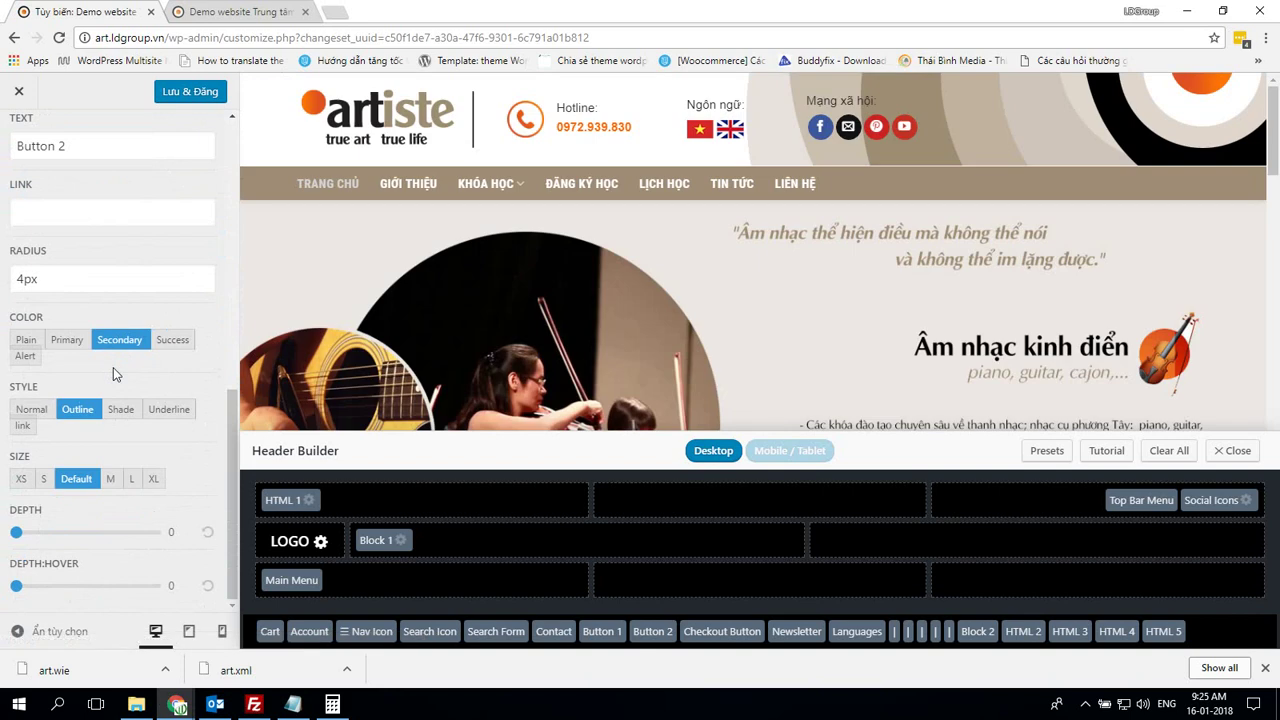
scroll(115, 370, up, 5)
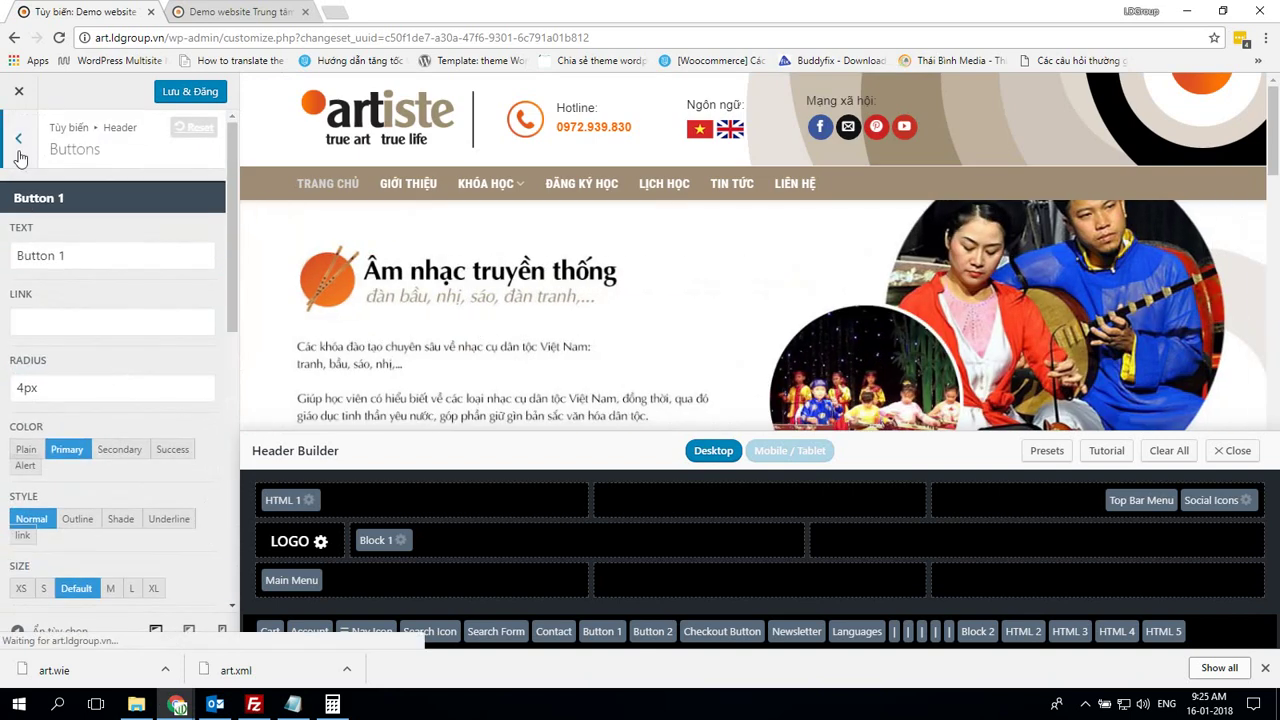
scroll(106, 329, down, 5)
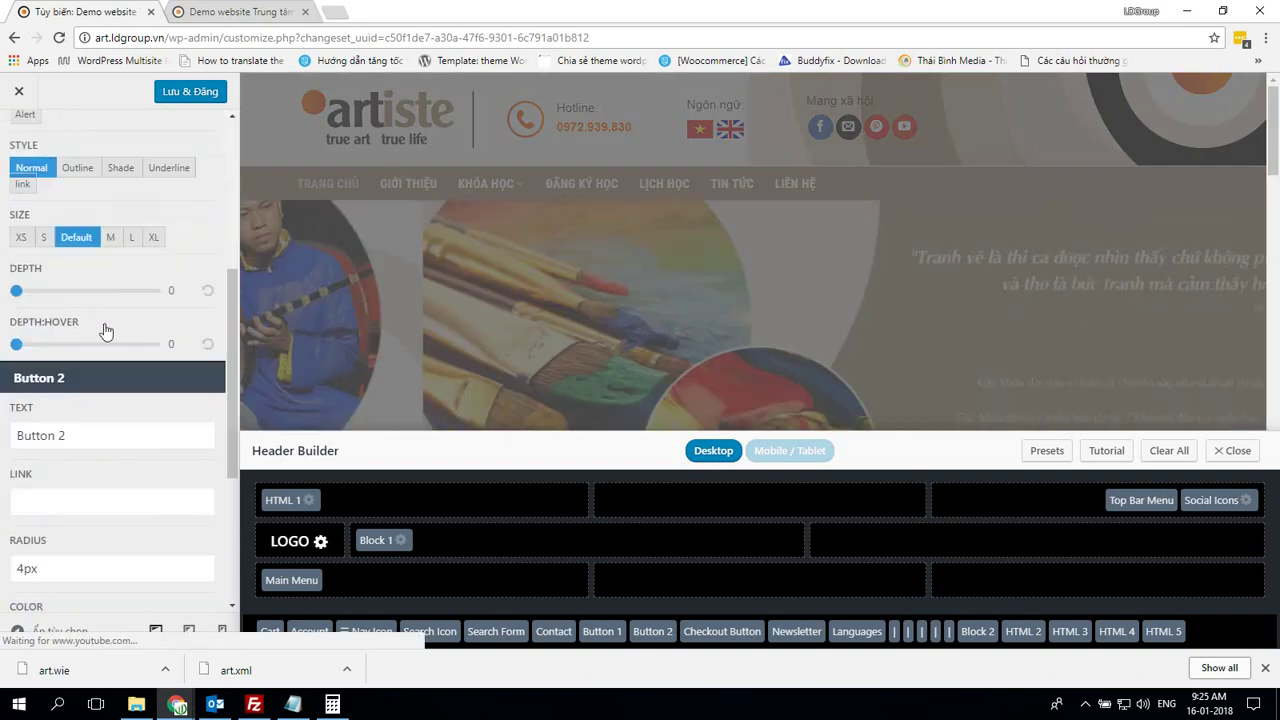
scroll(106, 329, up, 5)
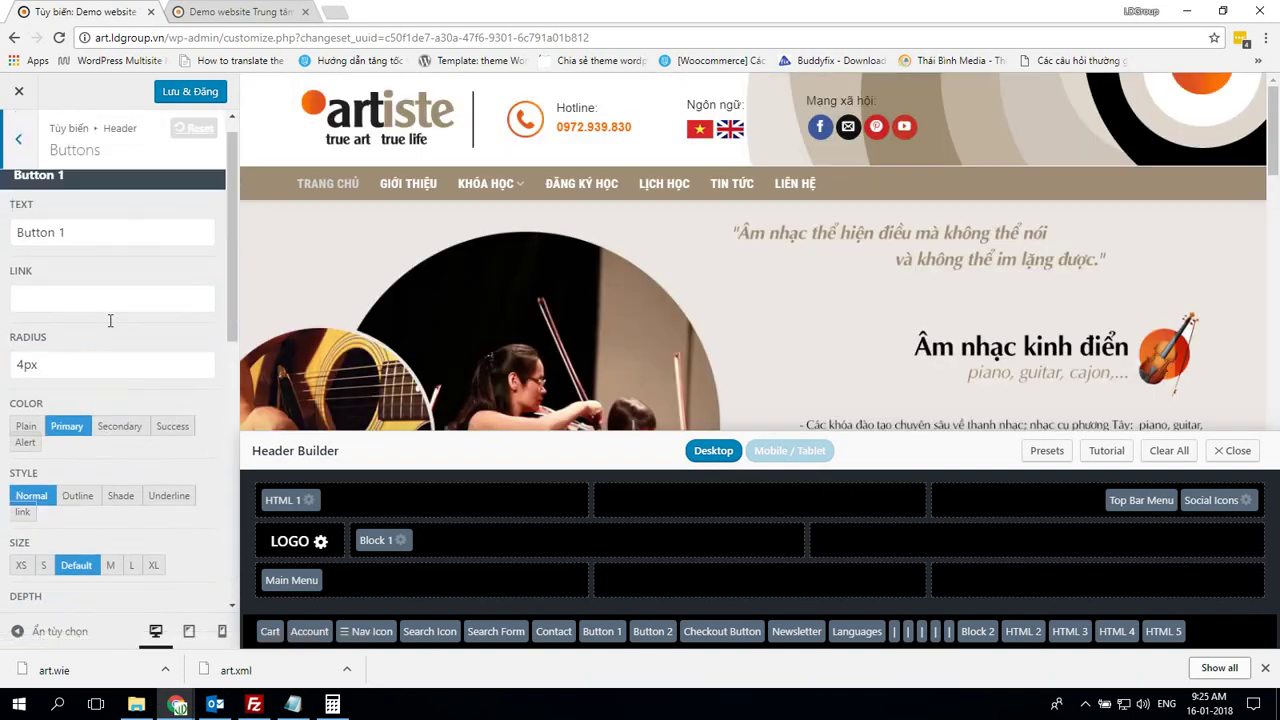
click(20, 142)
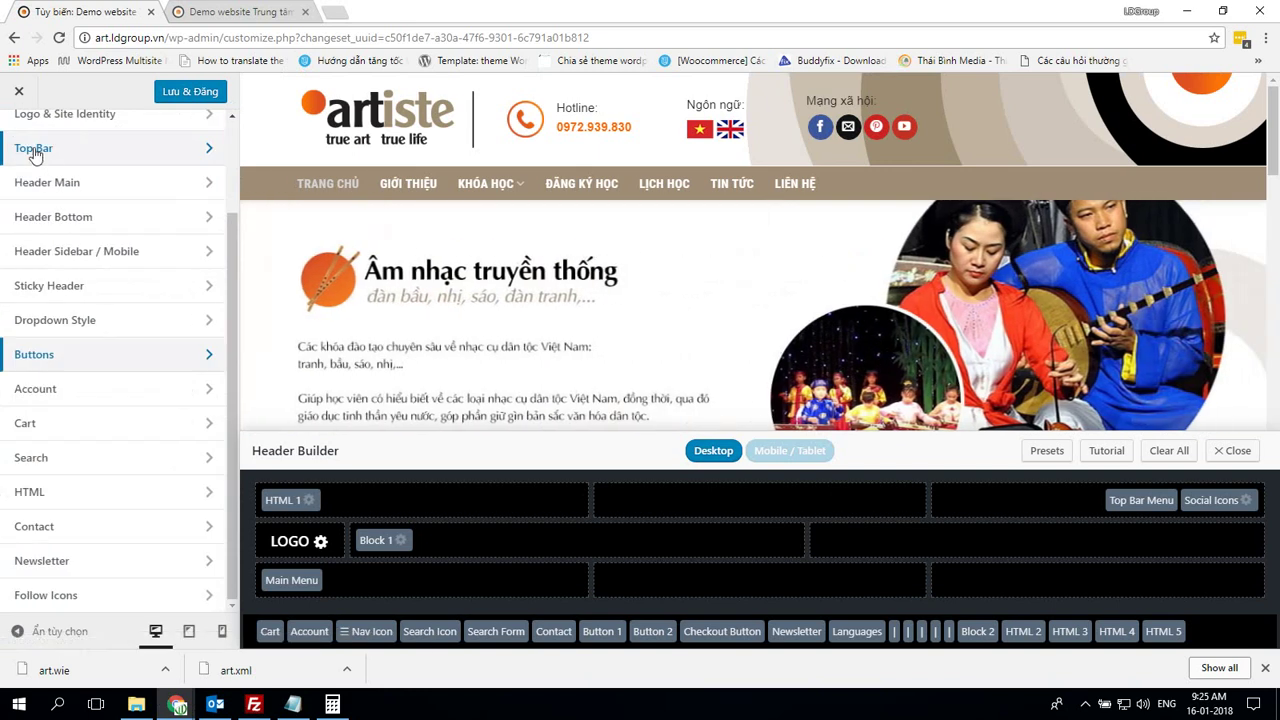
click(129, 386)
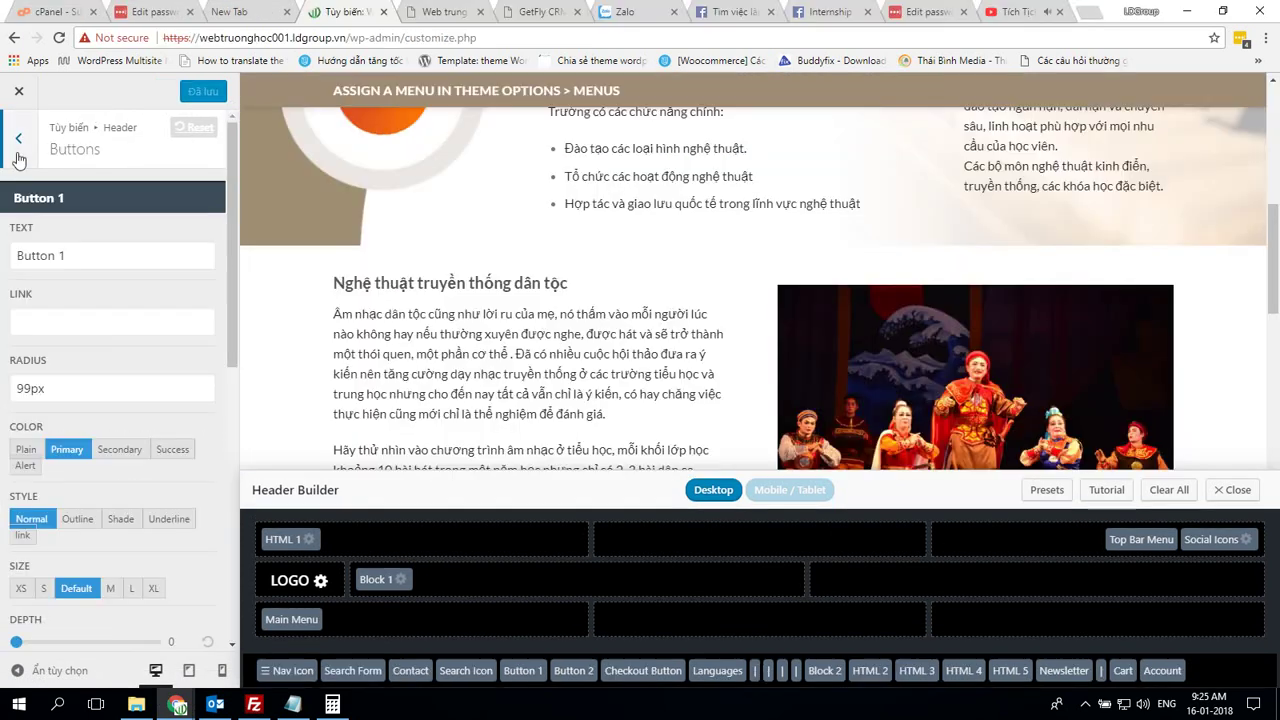
click(18, 160)
scroll(126, 470, down, 2)
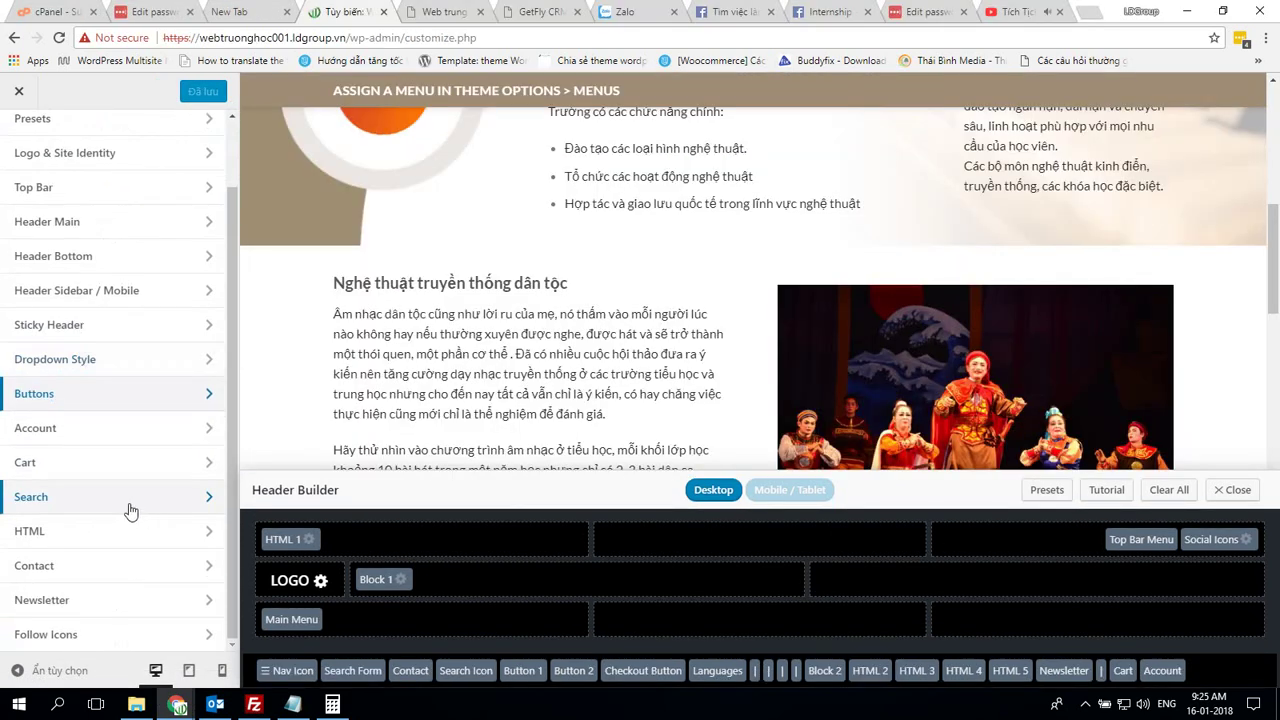
click(119, 427)
key(alt+Tab)
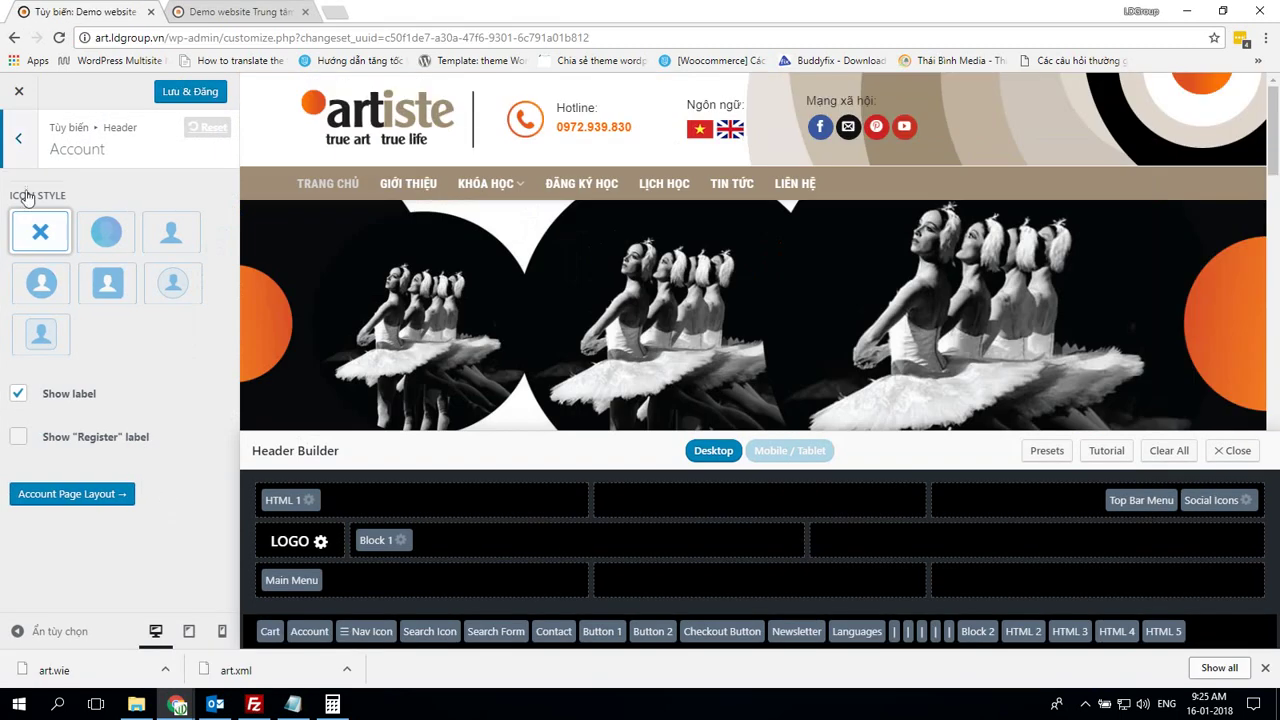
key(alt+Tab)
click(19, 143)
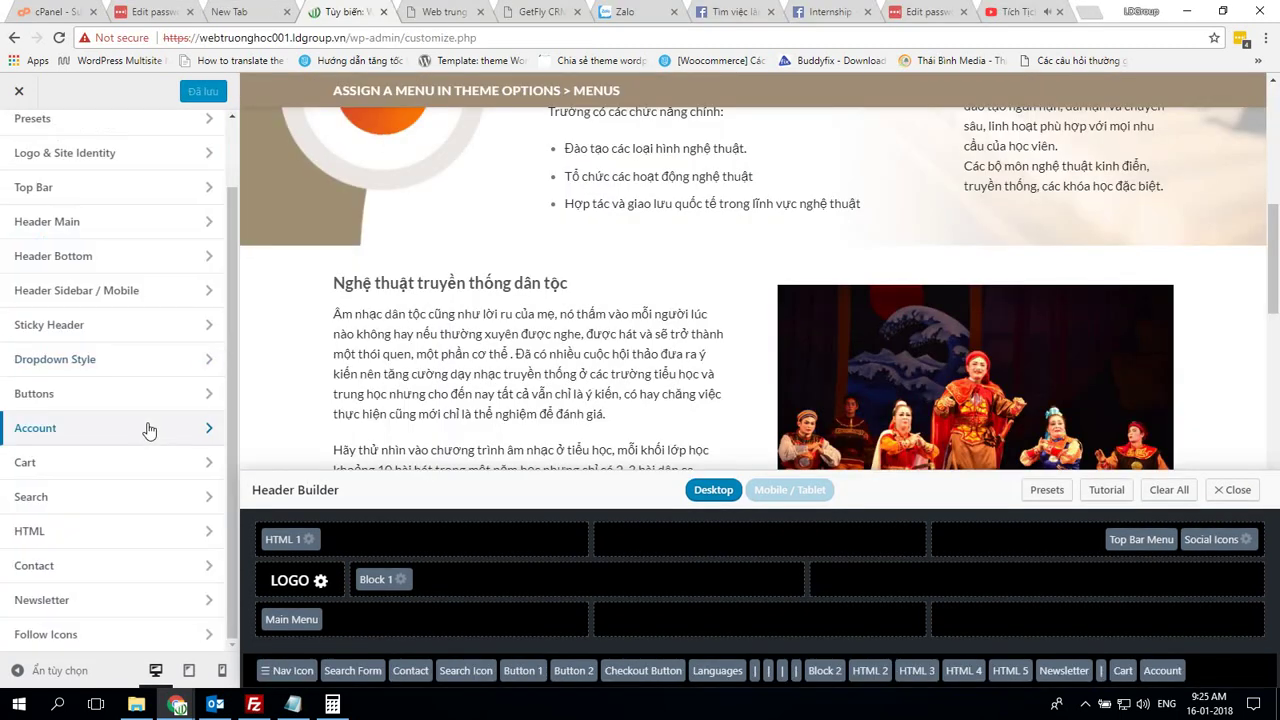
click(76, 462)
key(alt+Tab)
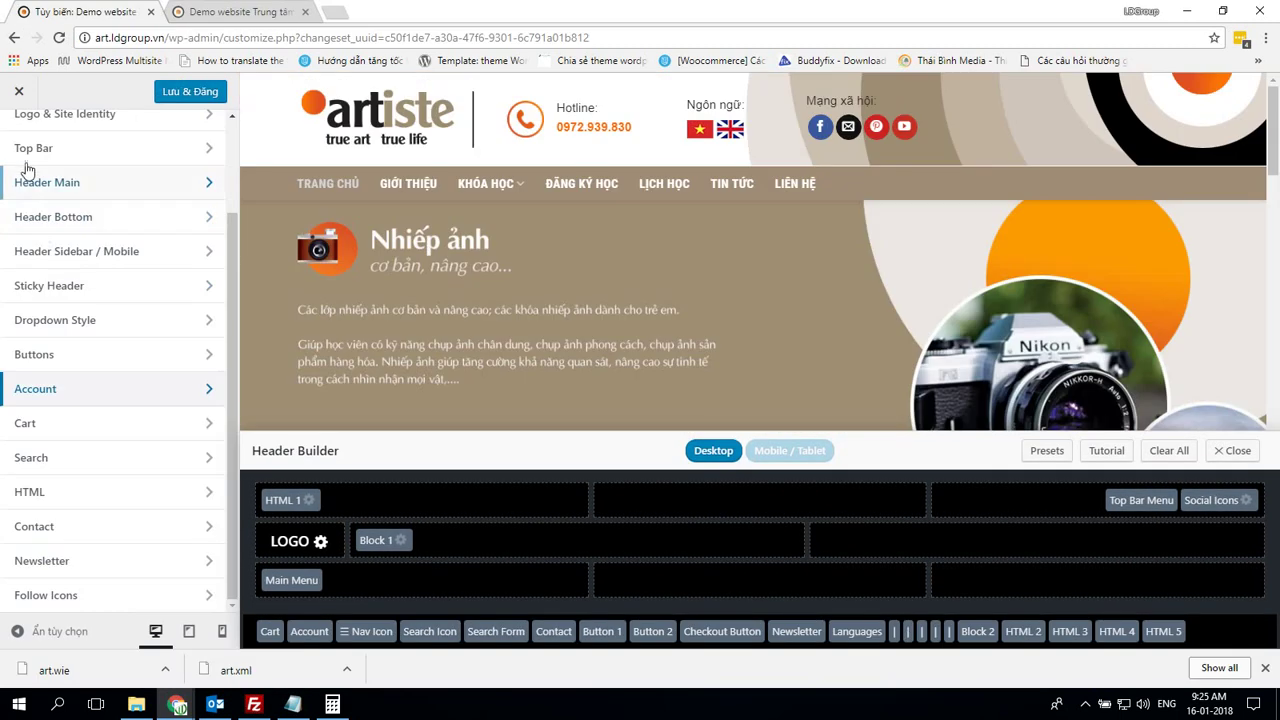
scroll(84, 296, down, 2)
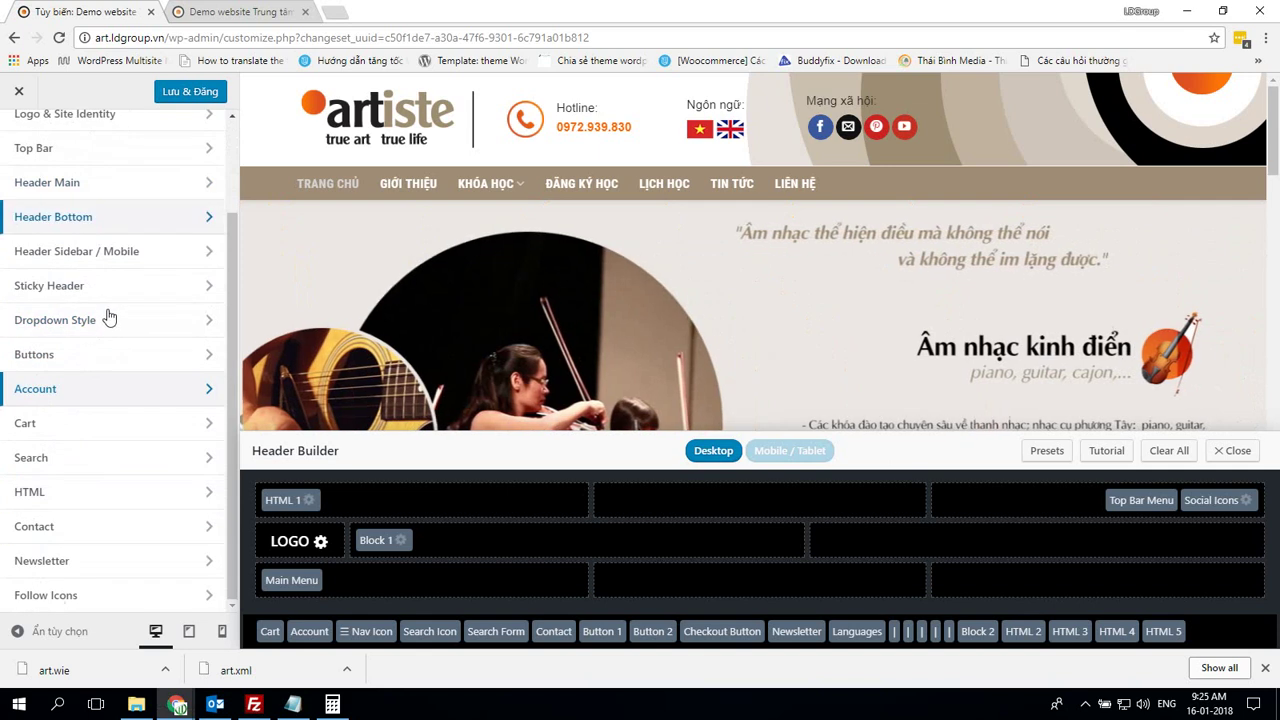
click(80, 423)
key(alt+Tab)
scroll(196, 409, down, 2)
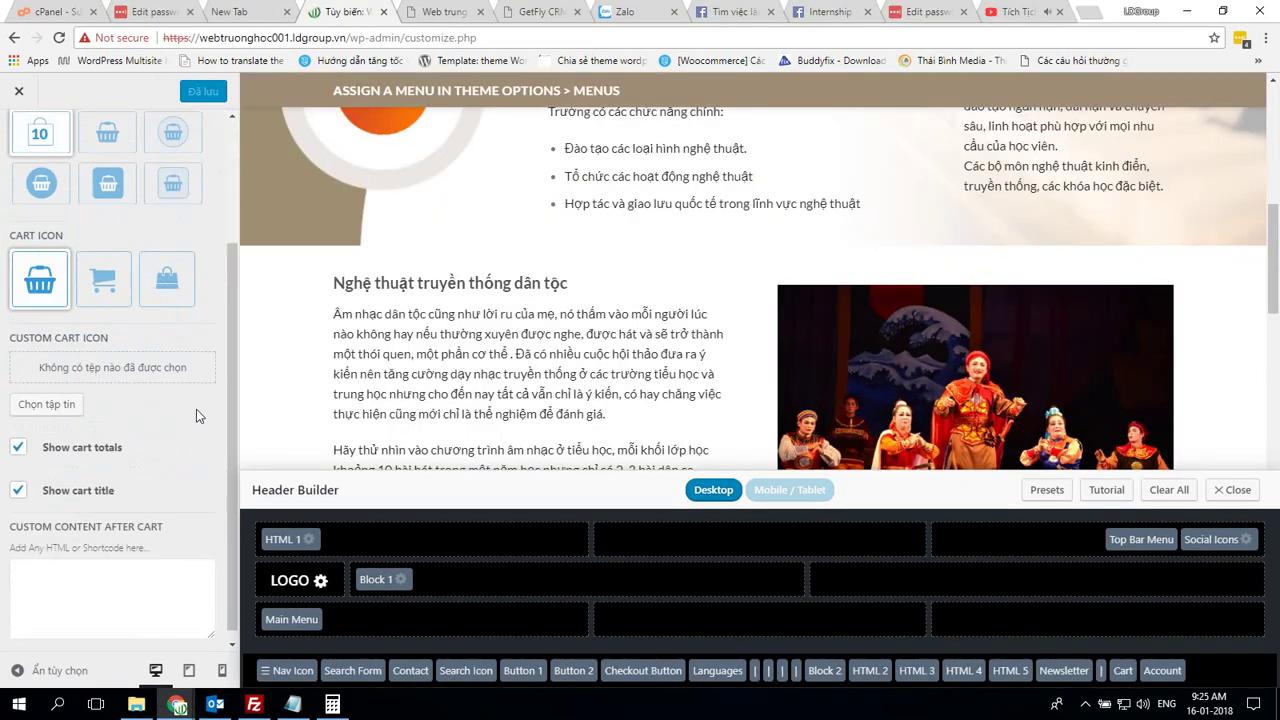
key(alt+Tab)
scroll(196, 409, down, 2)
key(alt+Tab)
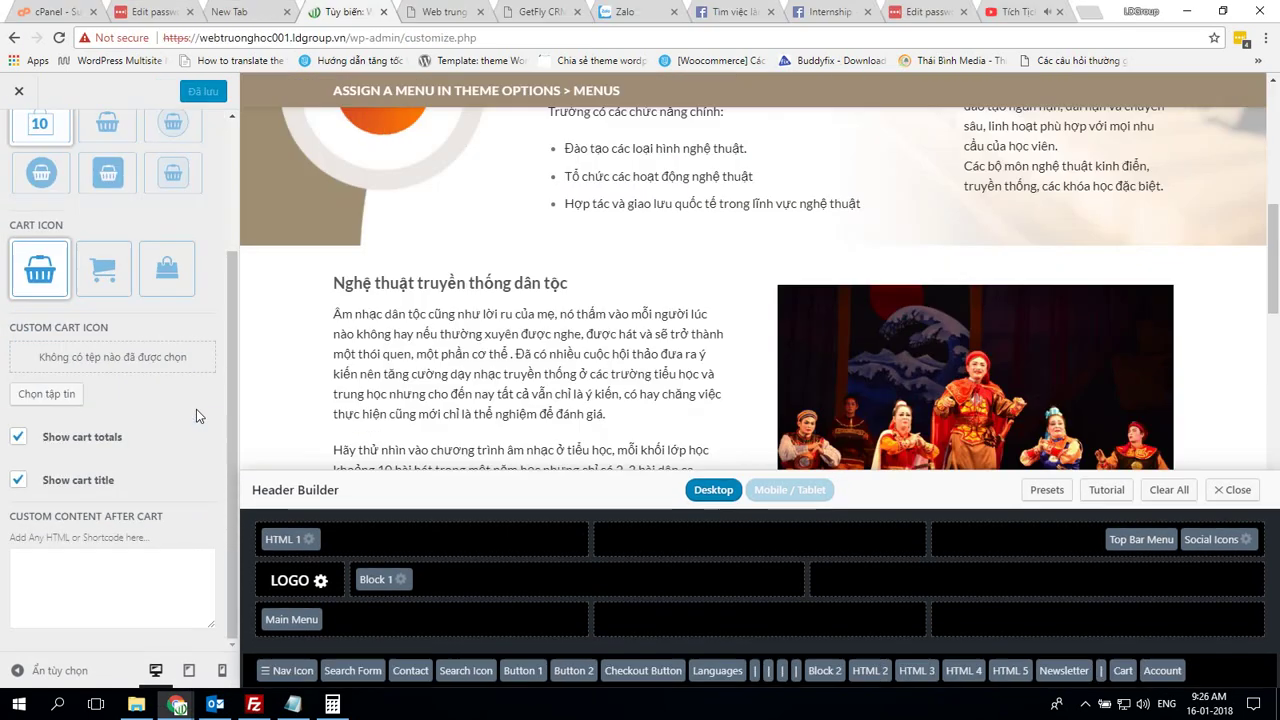
scroll(160, 362, up, 2)
key(Escape)
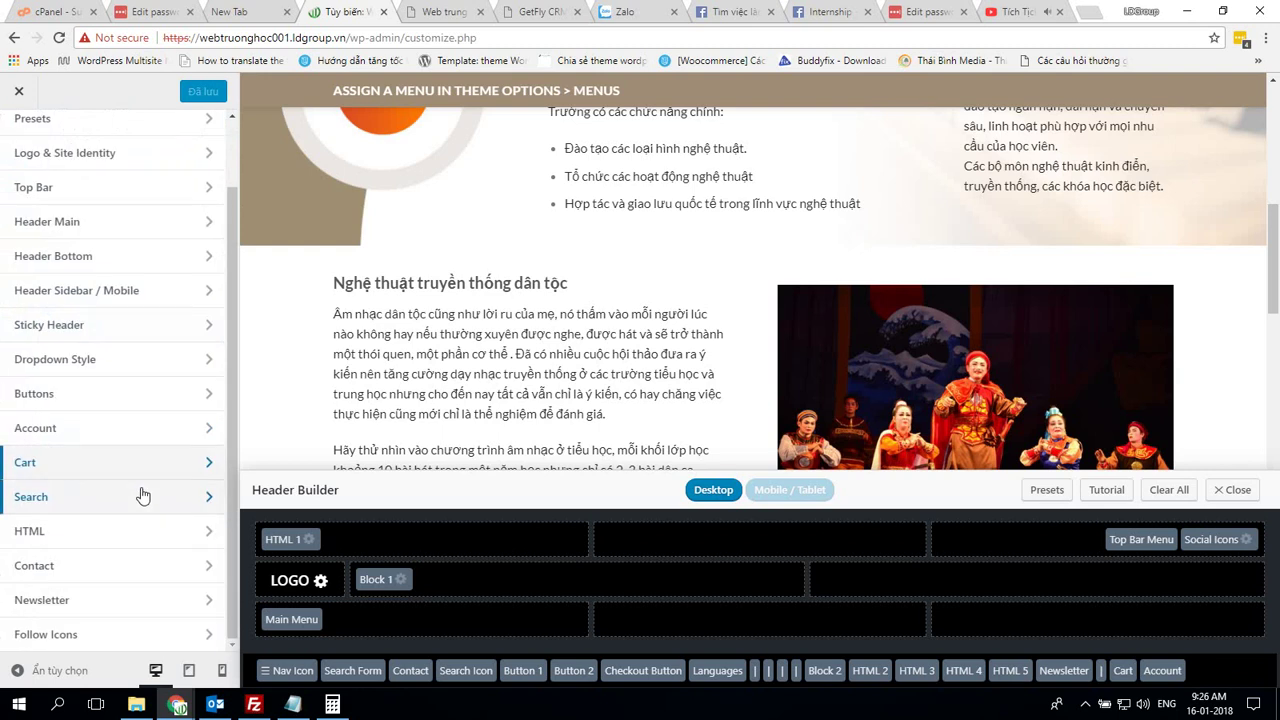
click(60, 497)
scroll(164, 519, up, 1)
key(alt+Tab)
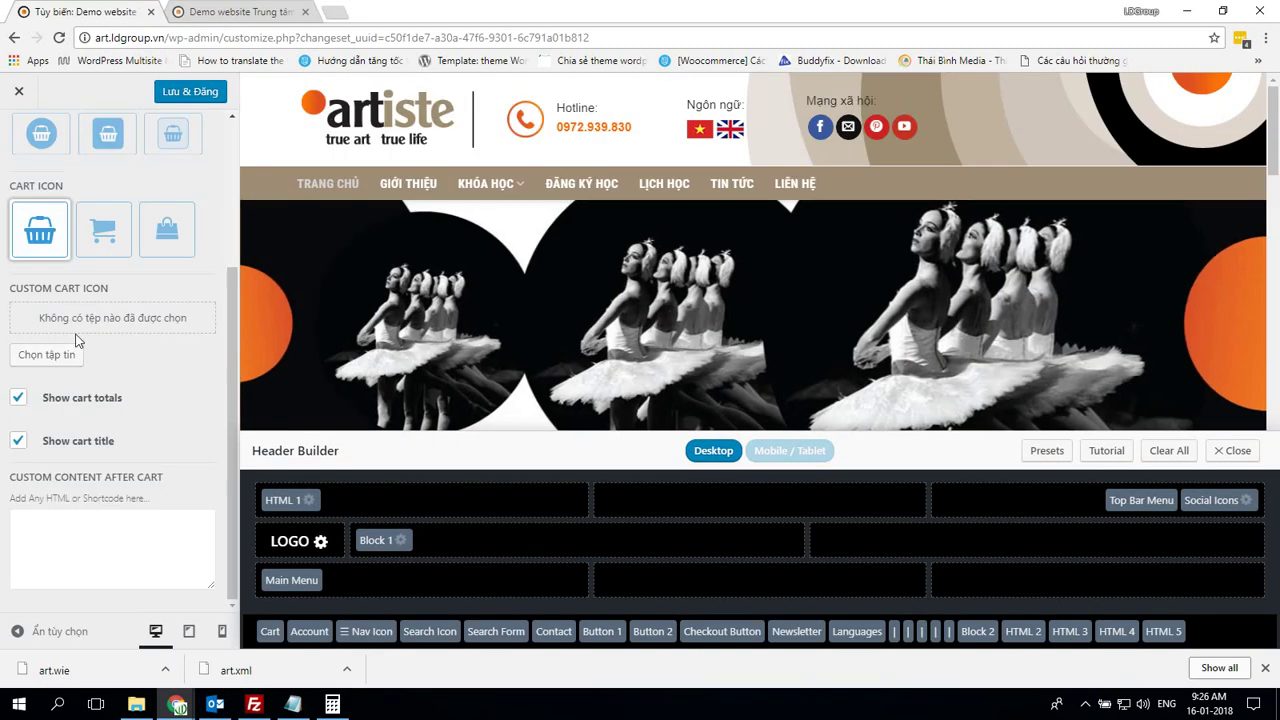
scroll(27, 245, up, 2)
click(19, 142)
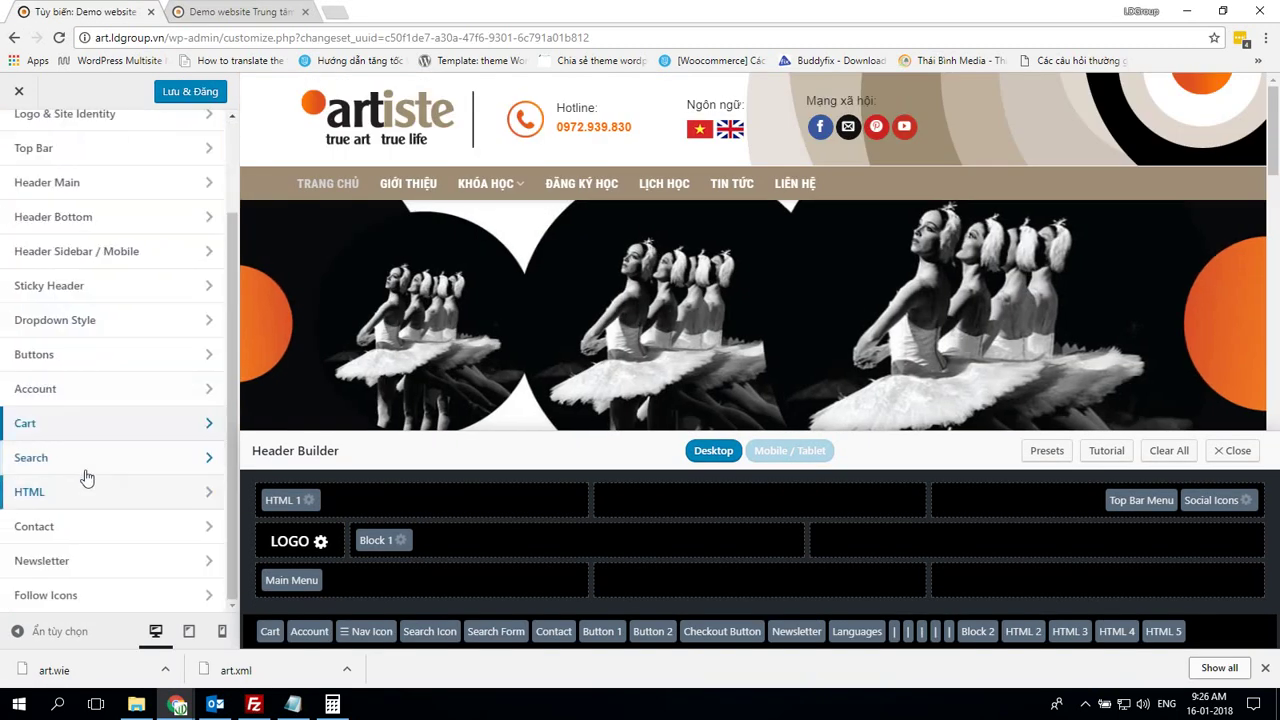
click(95, 462)
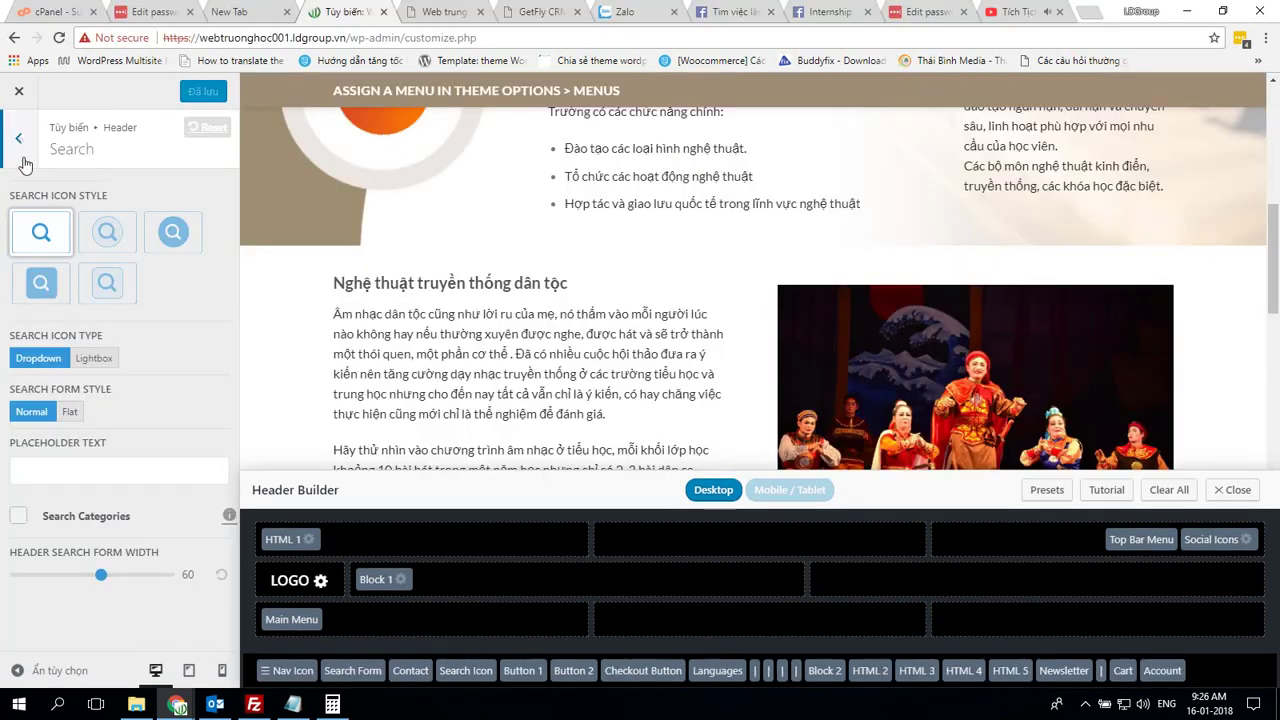
click(25, 164)
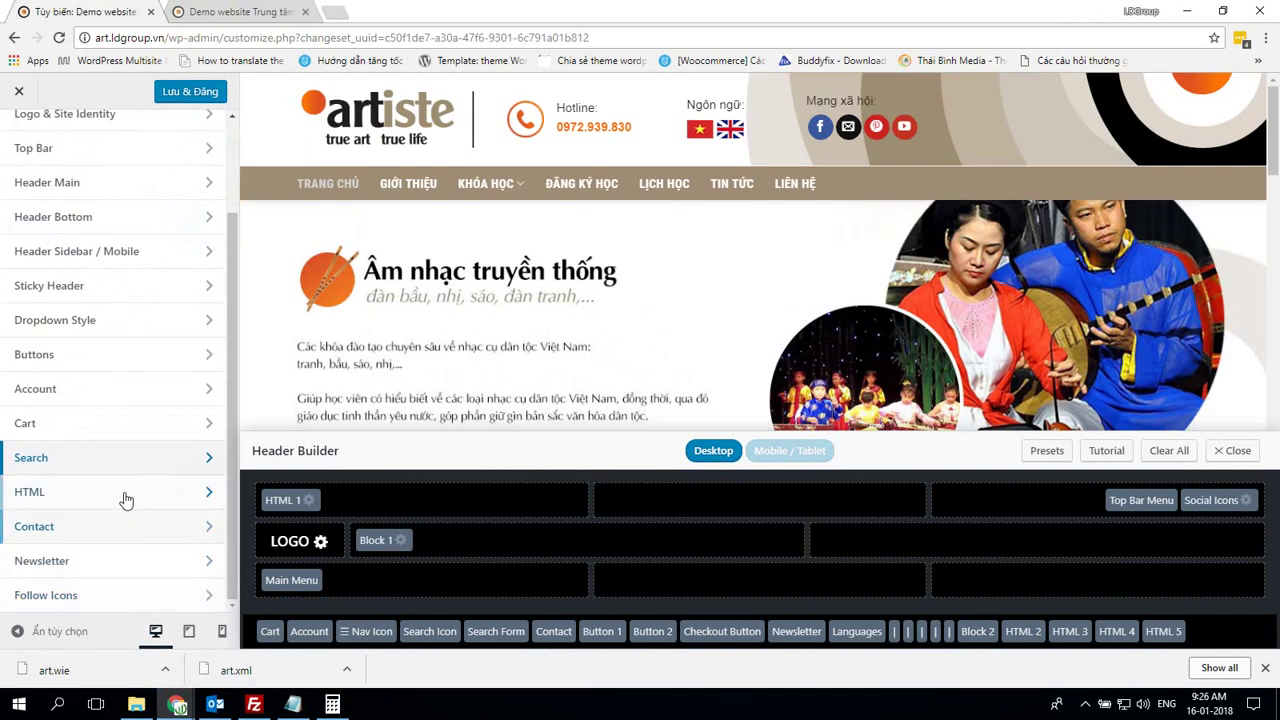
click(125, 498)
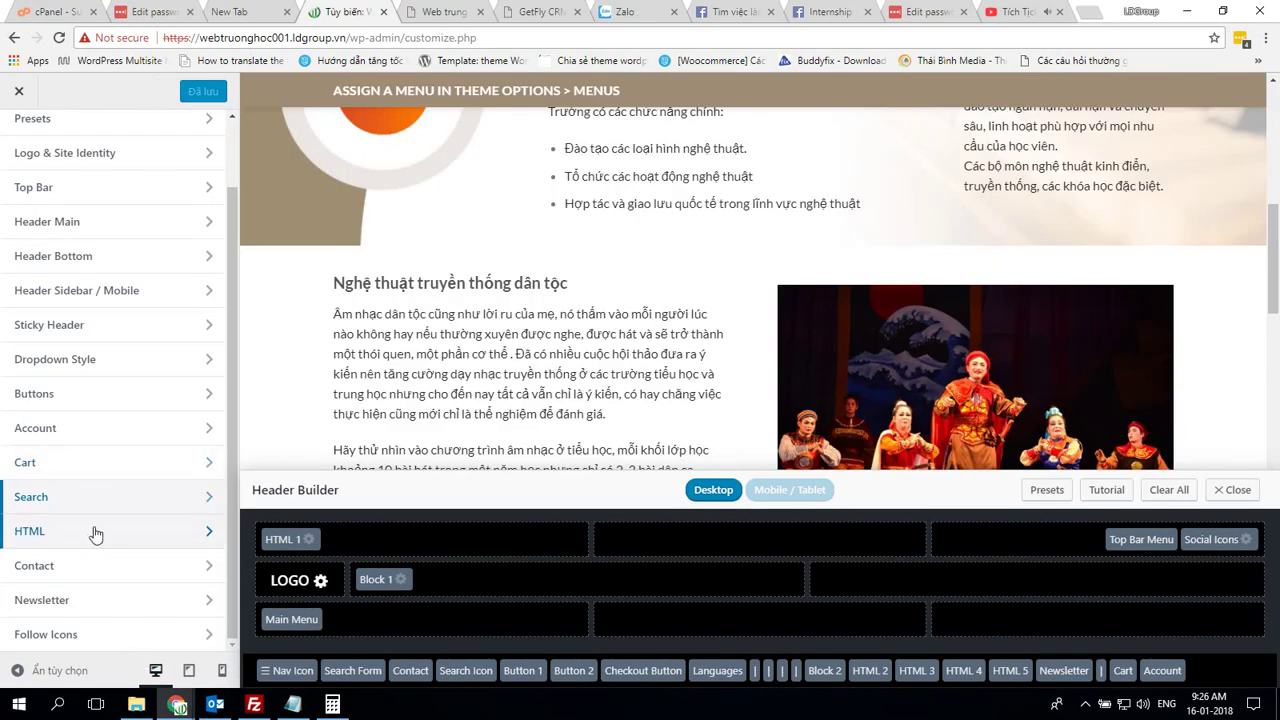
Choose Header for Header Block 1 in HTML settings, publish, and return to header sections
click(95, 533)
click(154, 275)
click(34, 318)
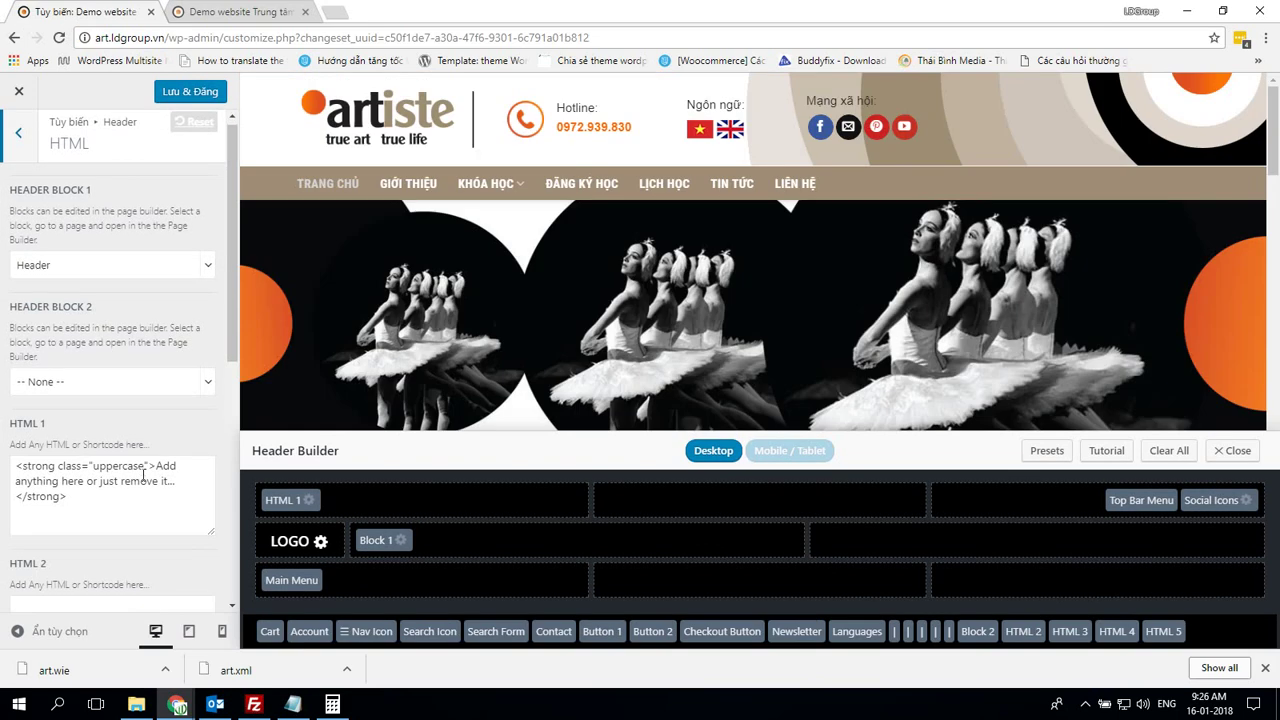
scroll(143, 471, down, 3)
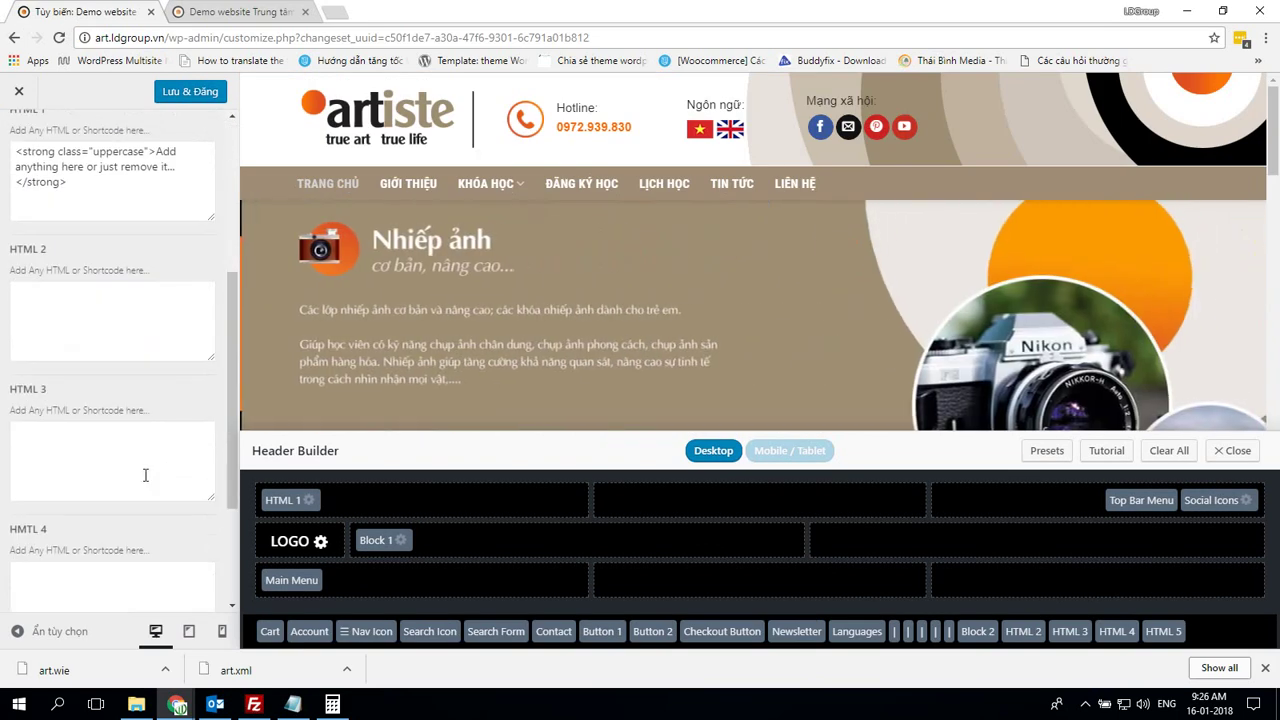
scroll(145, 475, up, 2)
scroll(143, 471, down, 4)
scroll(143, 477, up, 8)
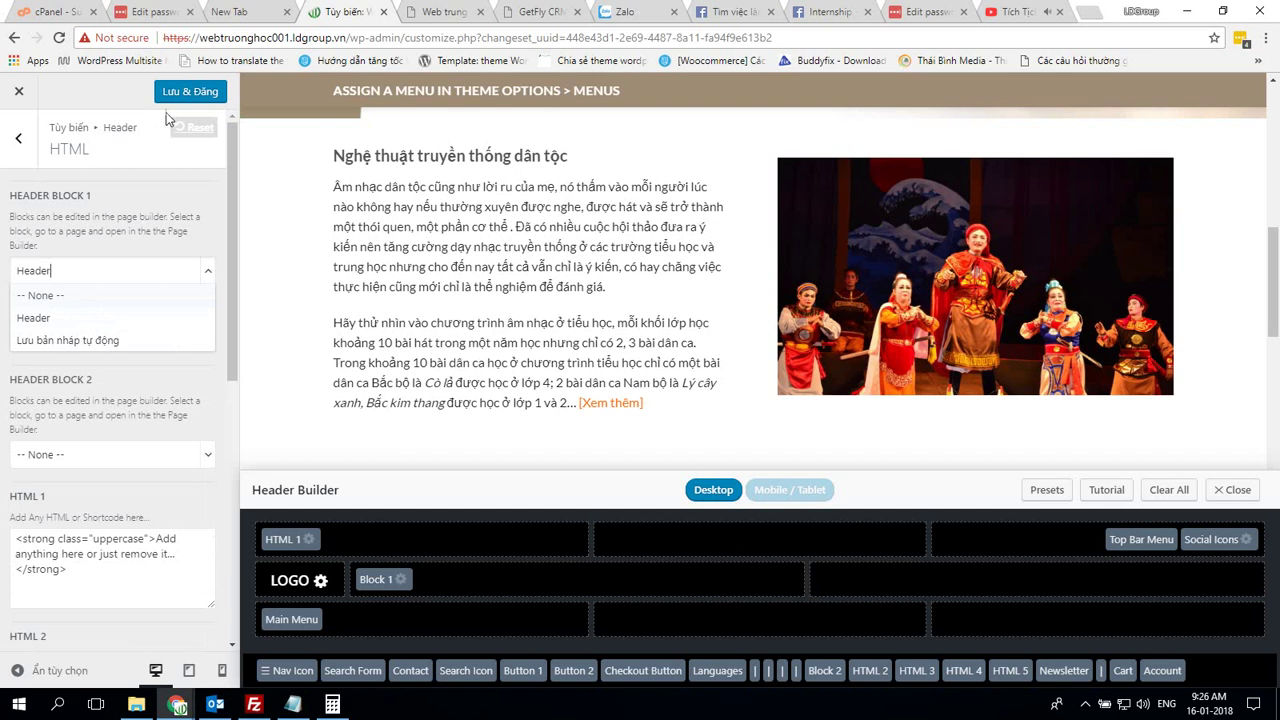
click(185, 94)
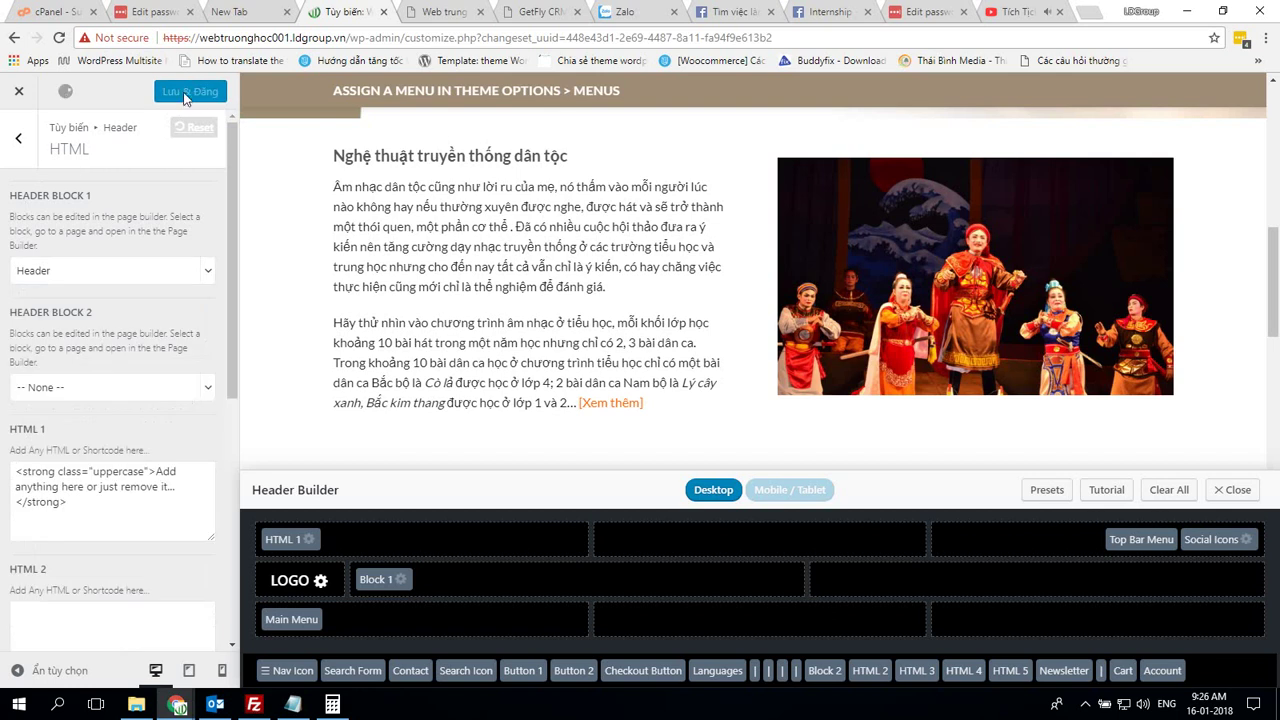
click(21, 143)
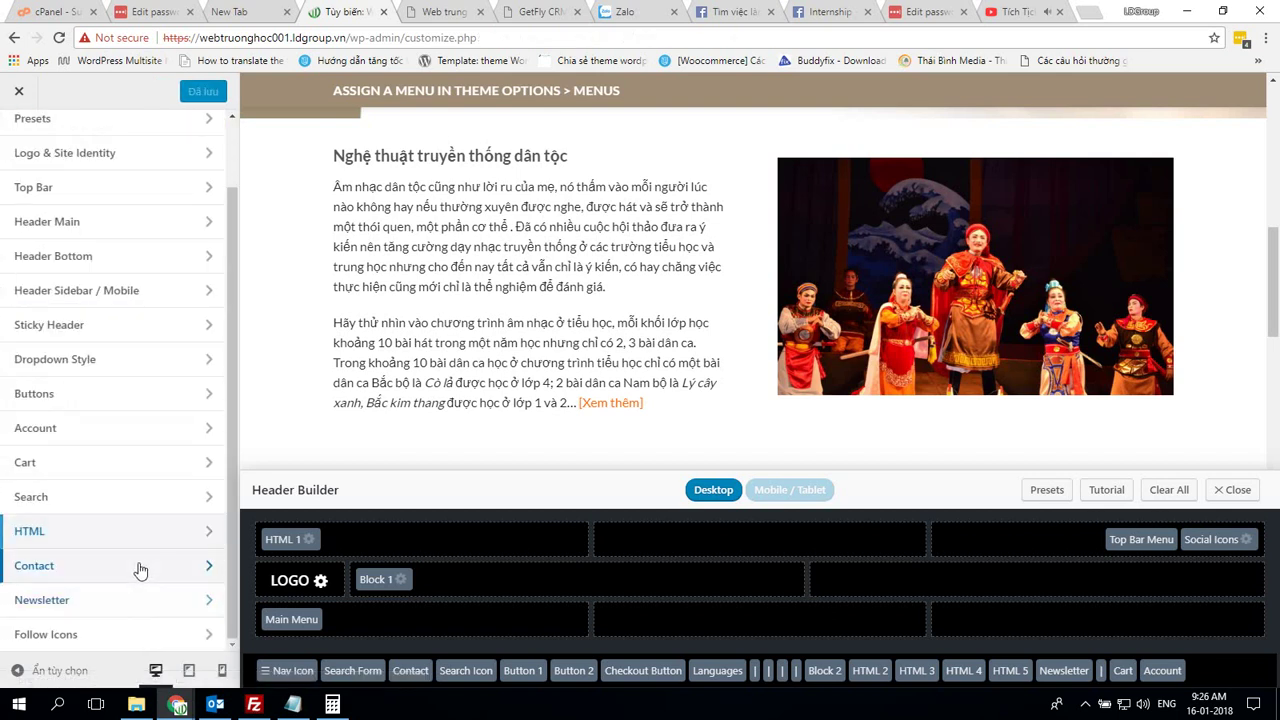
Review the demo's Contact header element settings
click(140, 570)
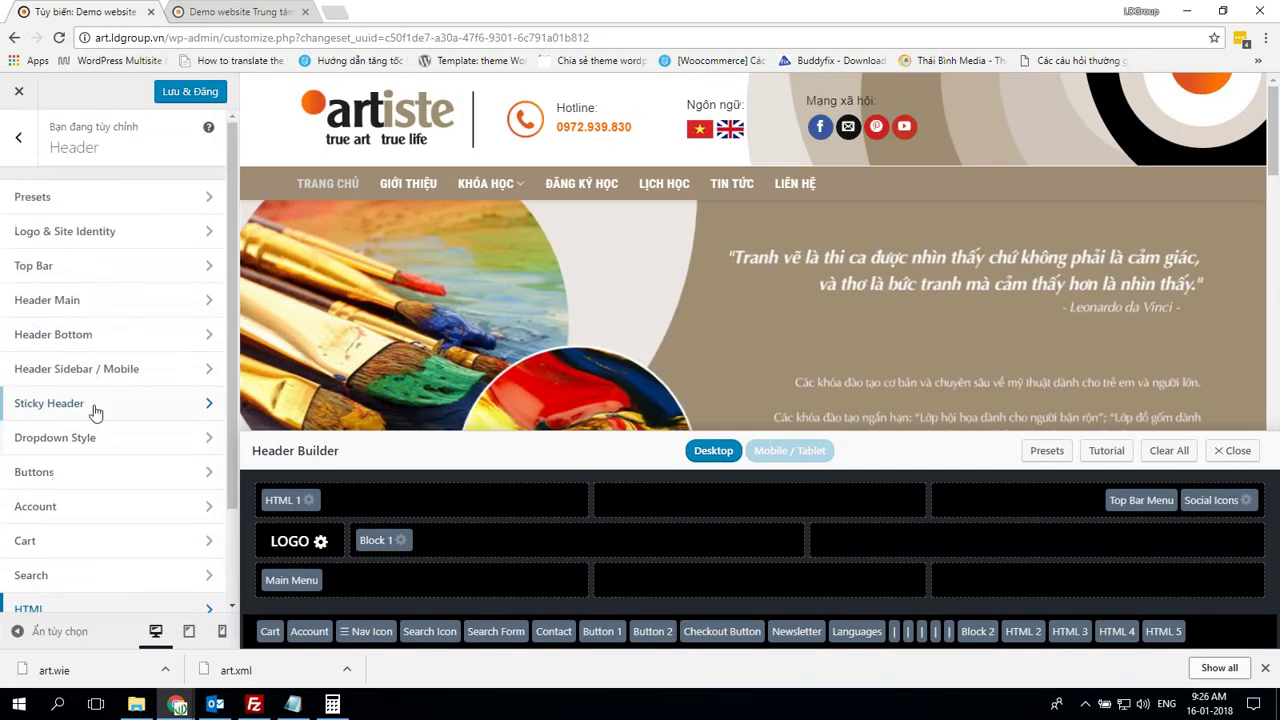
scroll(80, 450, down, 2)
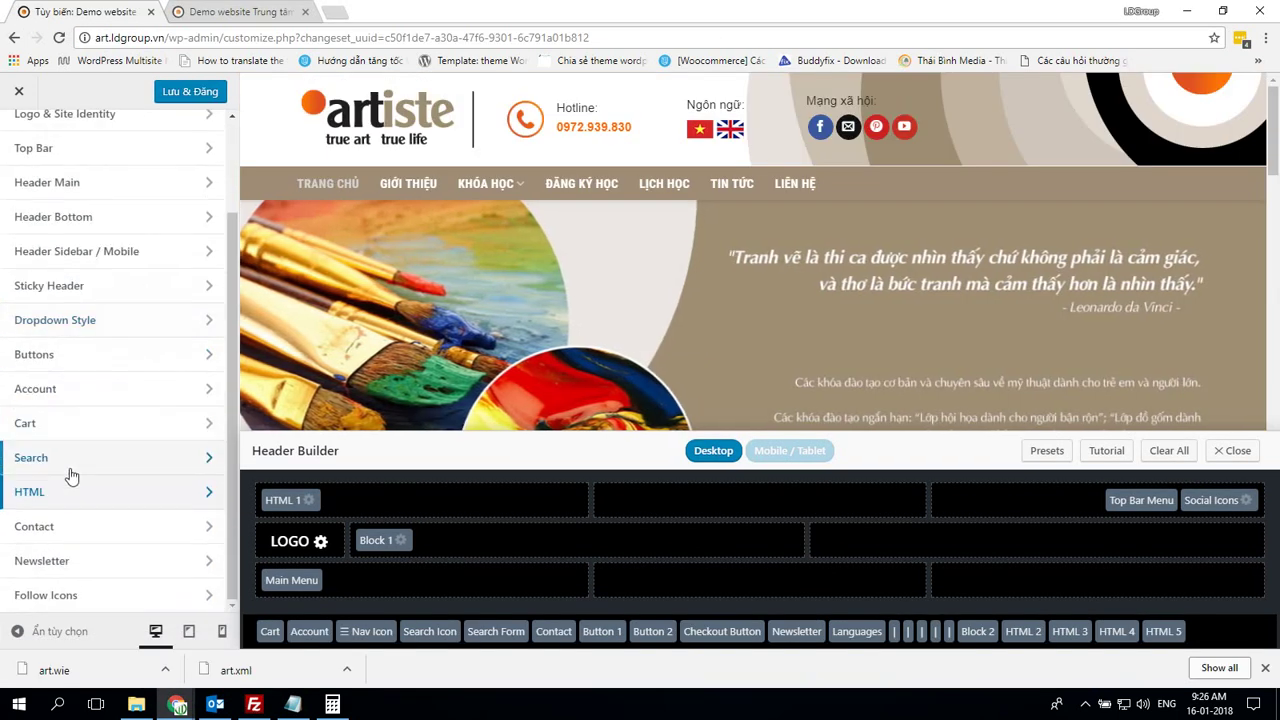
click(48, 531)
scroll(51, 531, down, 2)
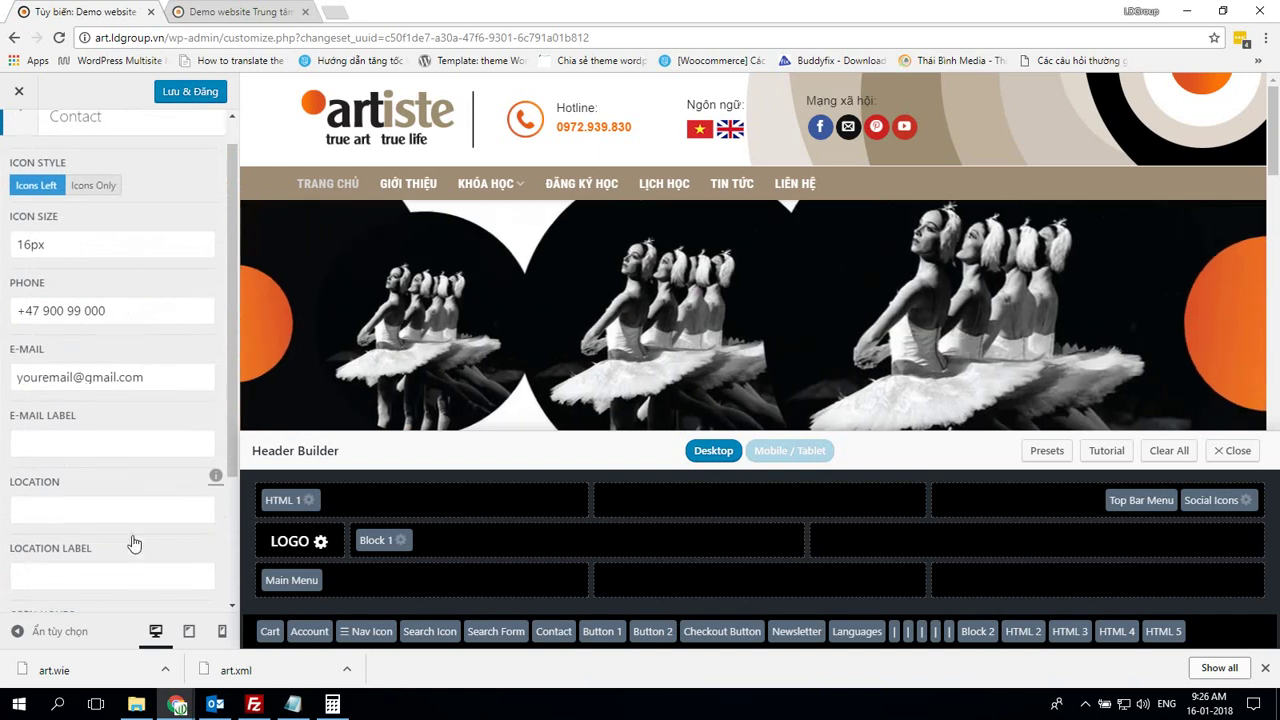
scroll(132, 532, down, 2)
scroll(109, 472, up, 3)
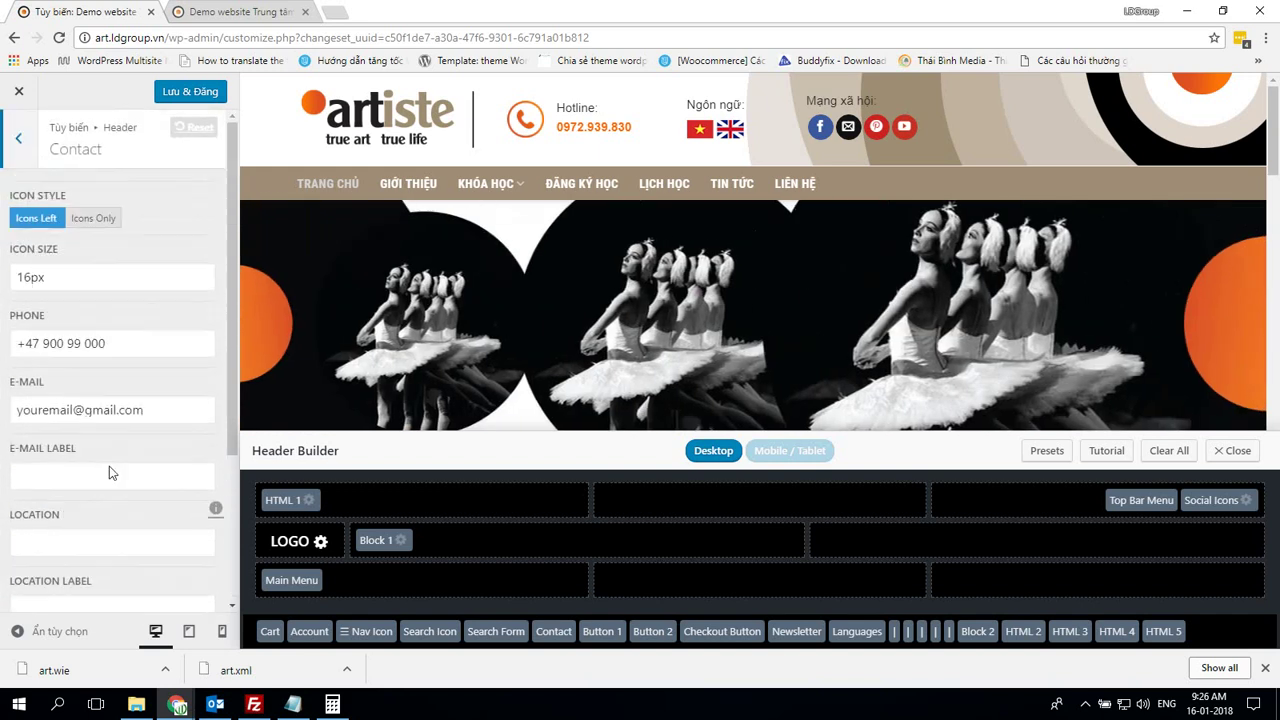
click(20, 148)
Check the demo's Newsletter and Follow Icons header settings, then return to the main Customizer panel
click(91, 571)
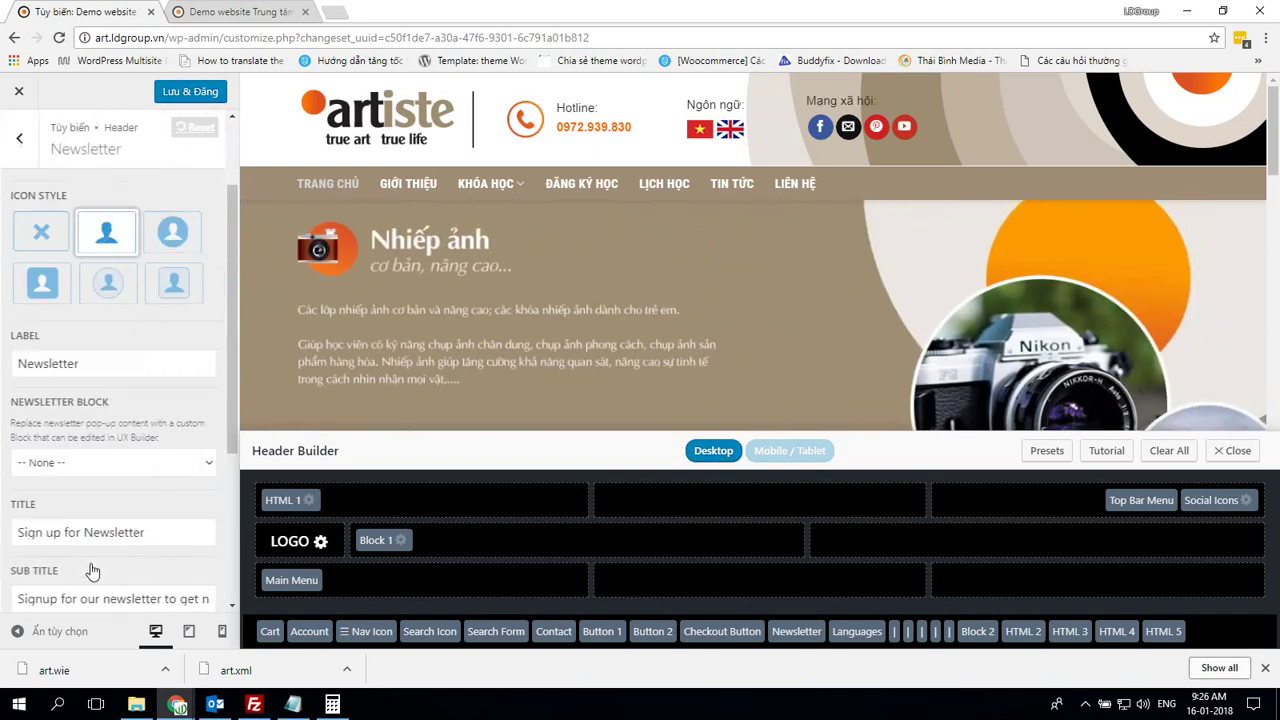
click(19, 138)
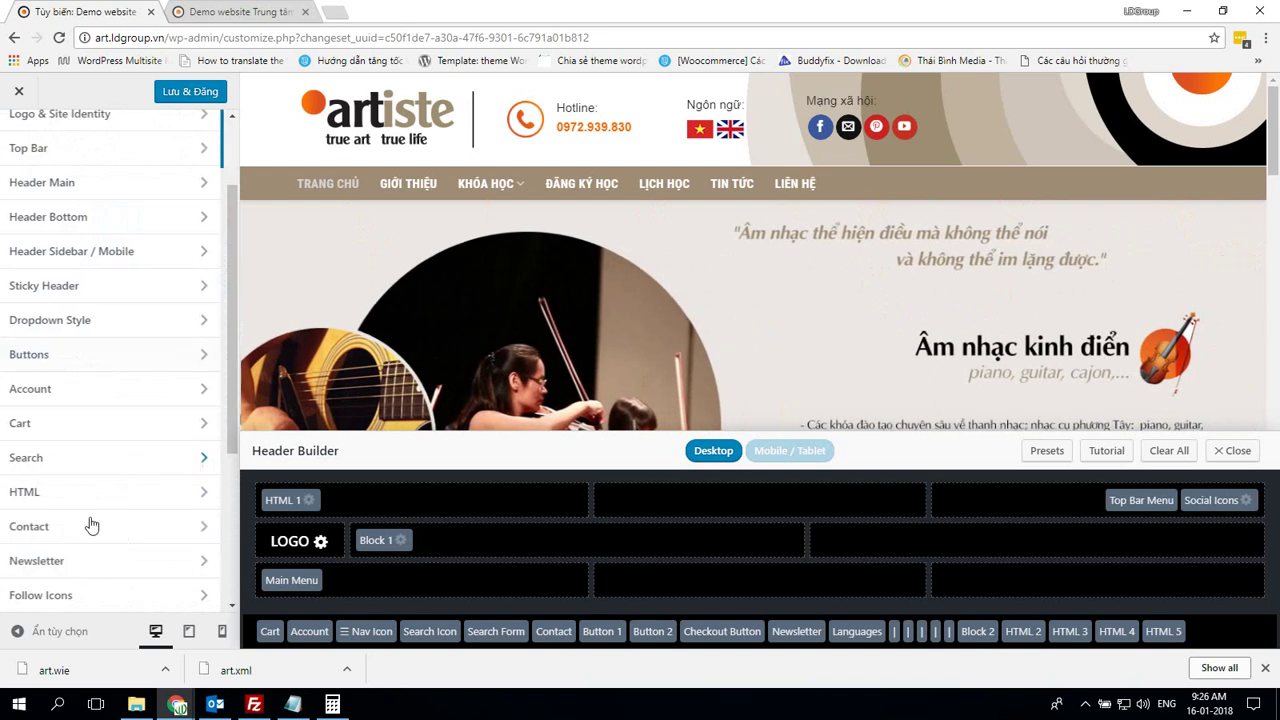
click(100, 595)
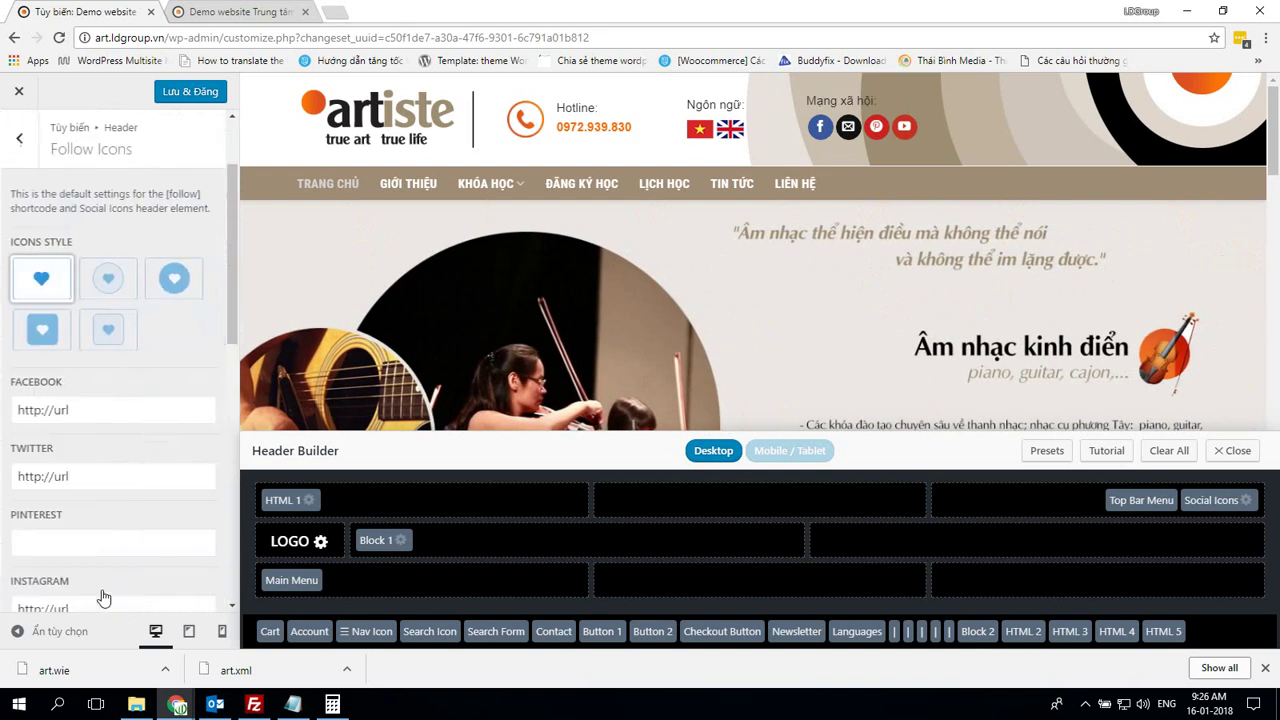
click(23, 145)
scroll(103, 289, up, 2)
click(23, 140)
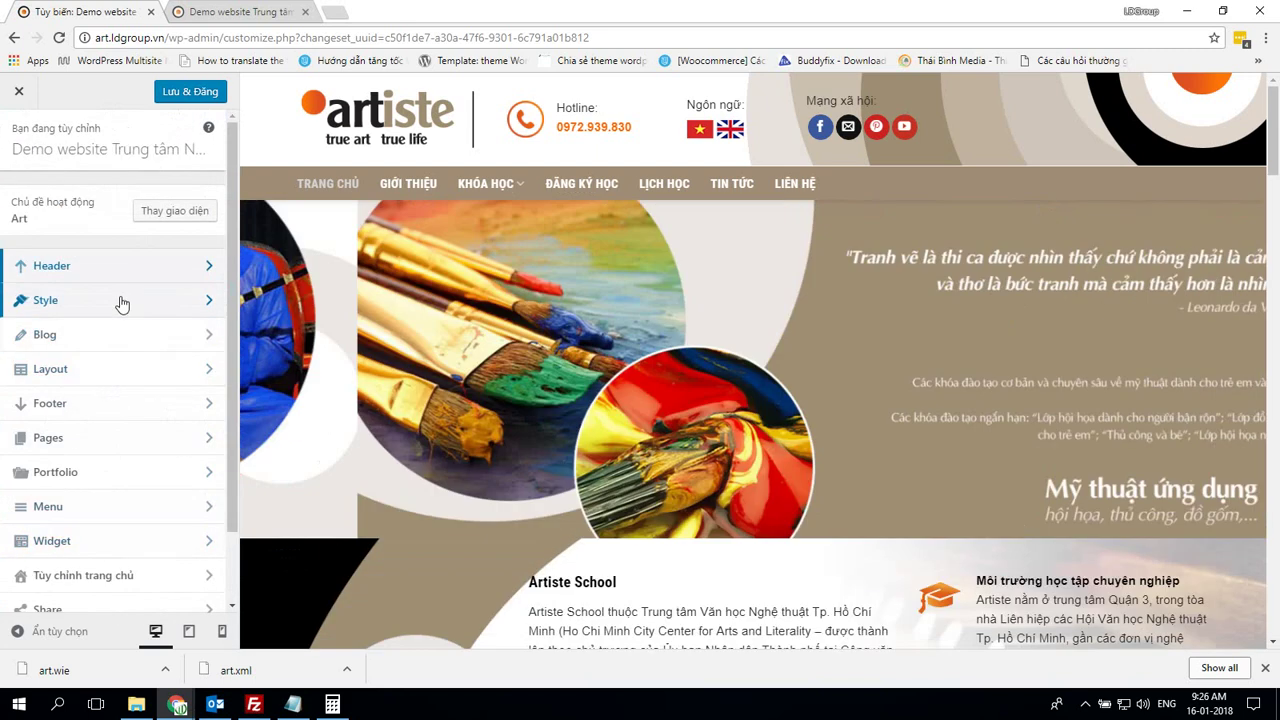
Open Style > Colors on both the demo and the own site
click(118, 302)
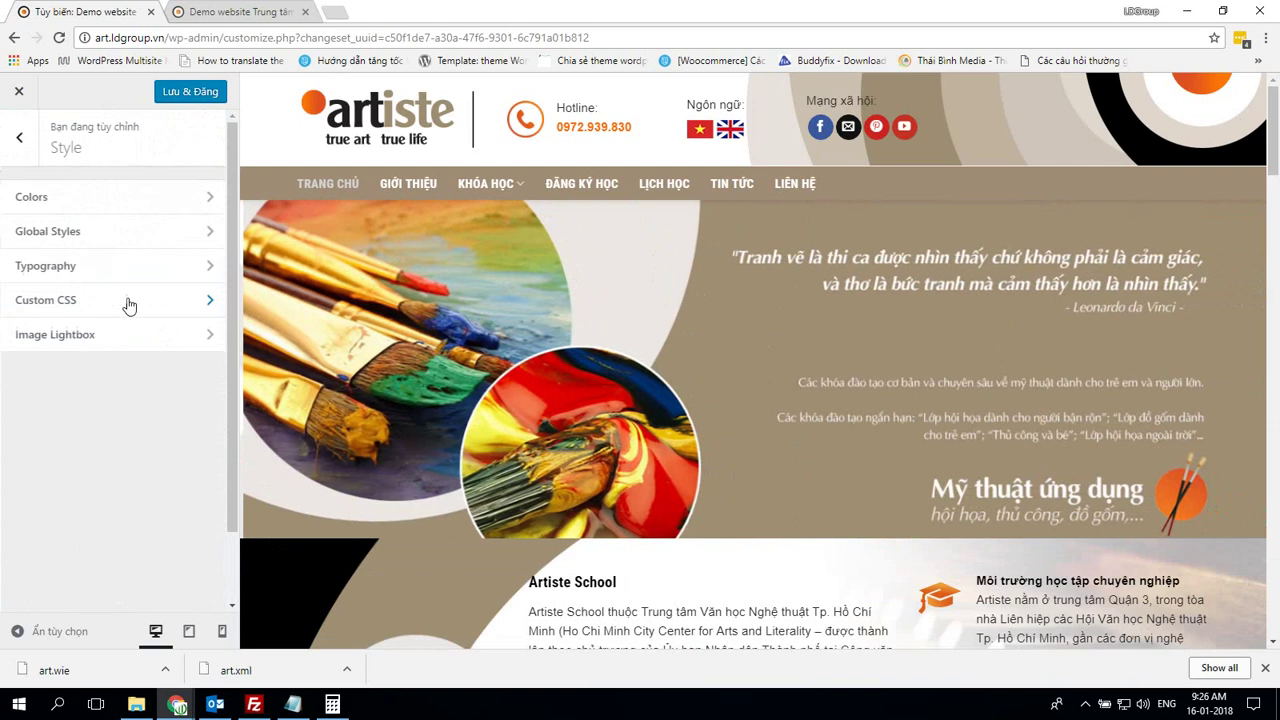
click(107, 204)
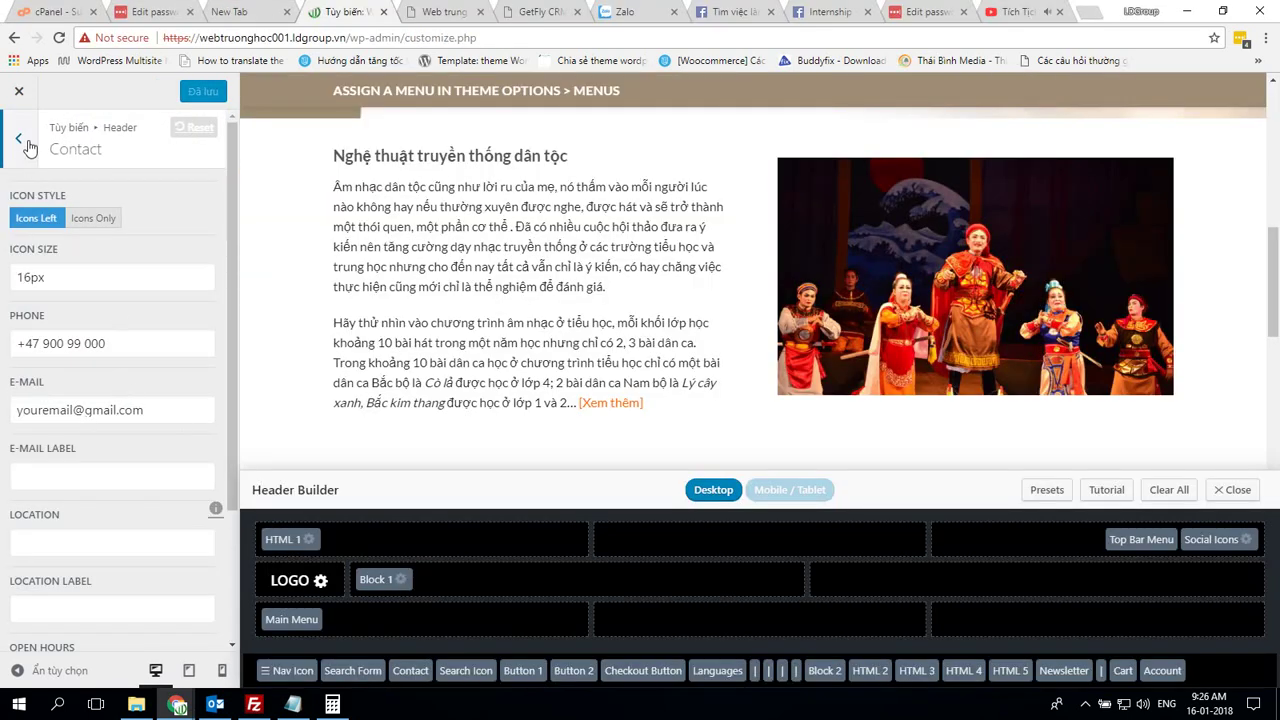
click(18, 139)
scroll(34, 190, up, 2)
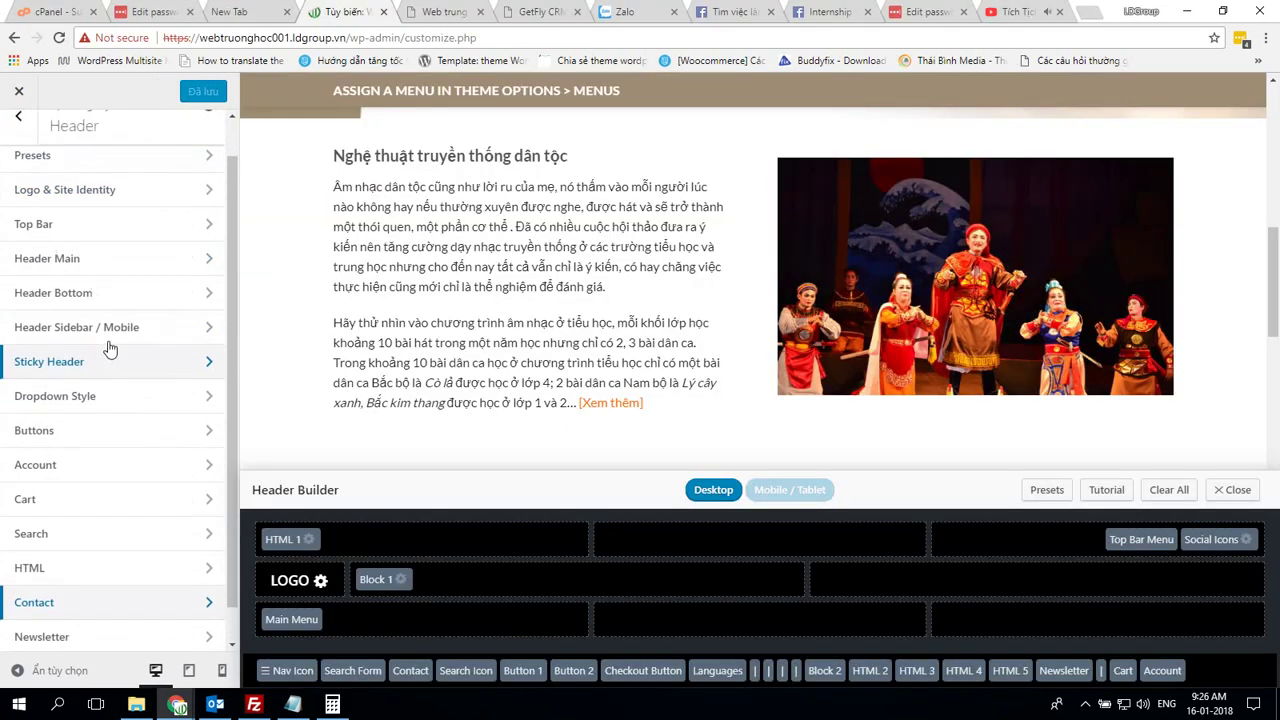
click(18, 139)
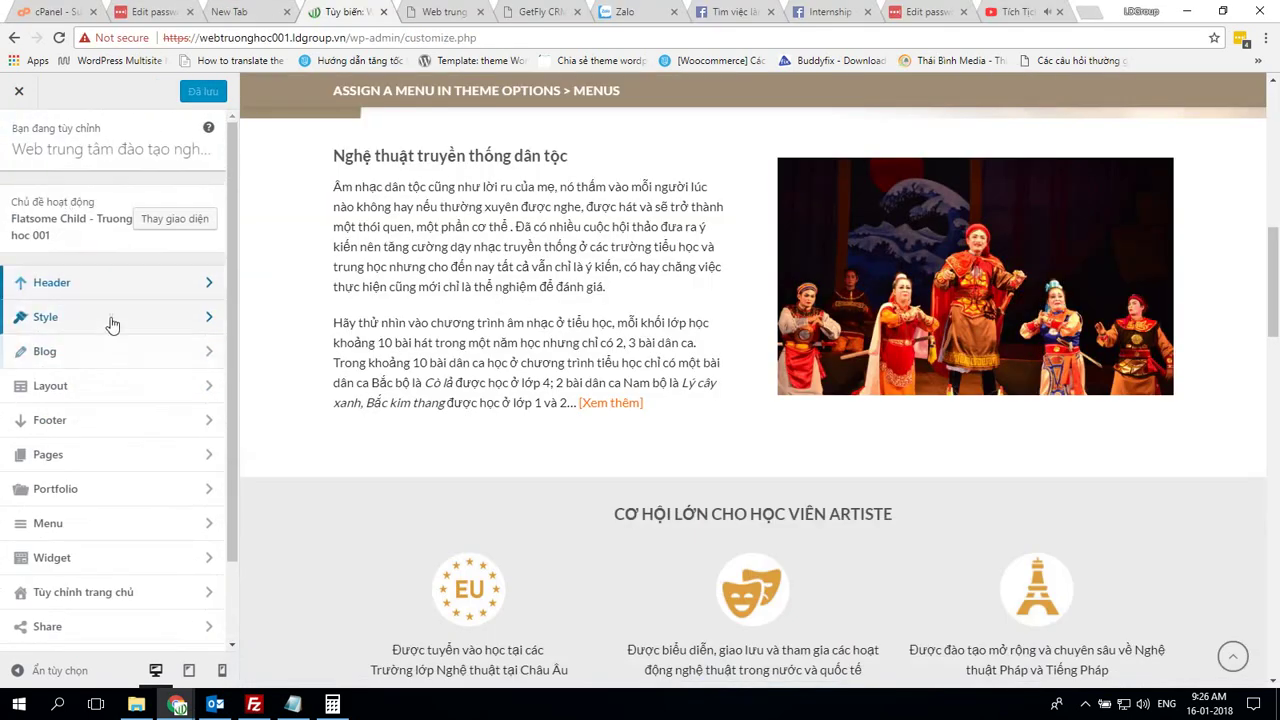
click(112, 318)
click(88, 200)
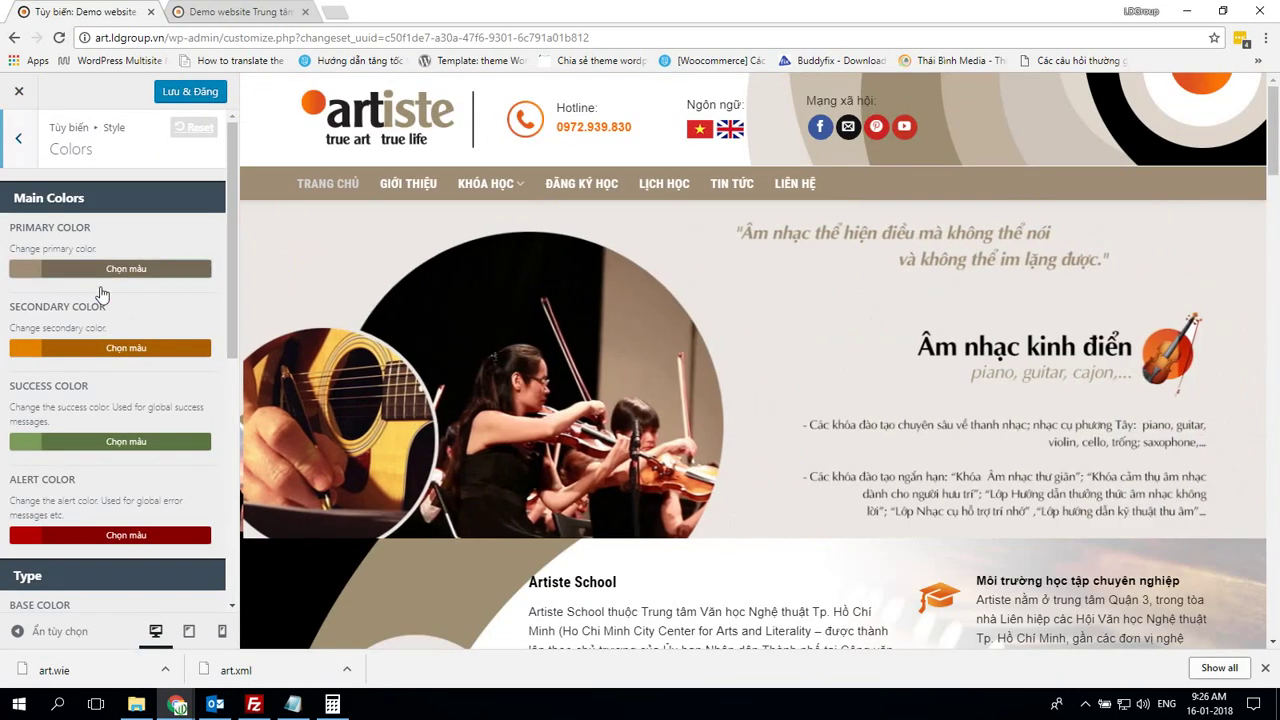
Set the own site's Primary Color to the demo's #9e8c74
click(72, 270)
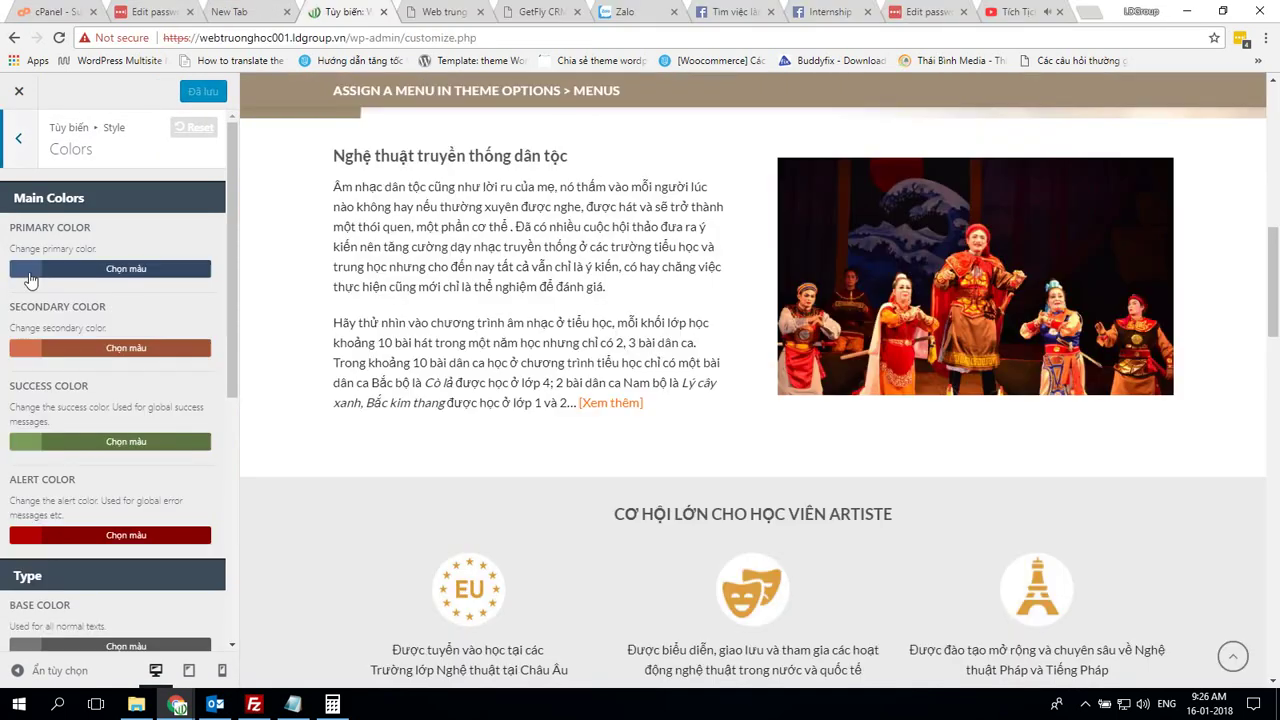
click(30, 270)
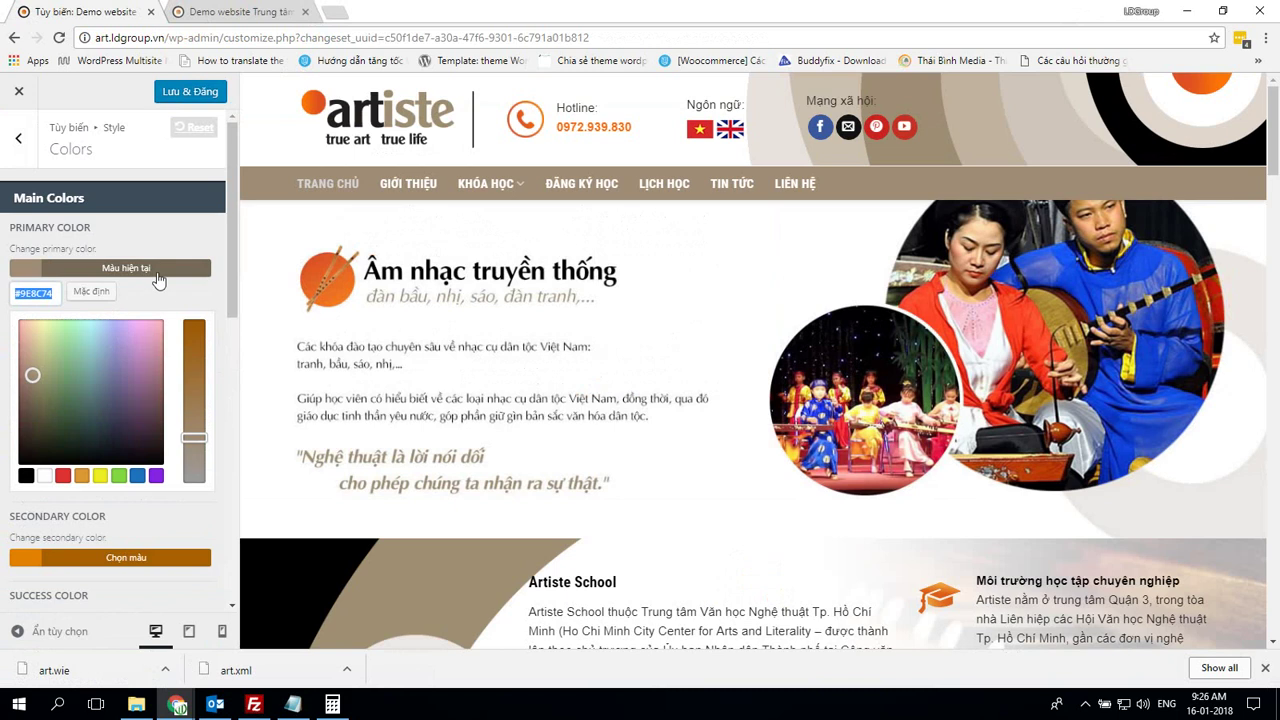
click(158, 270)
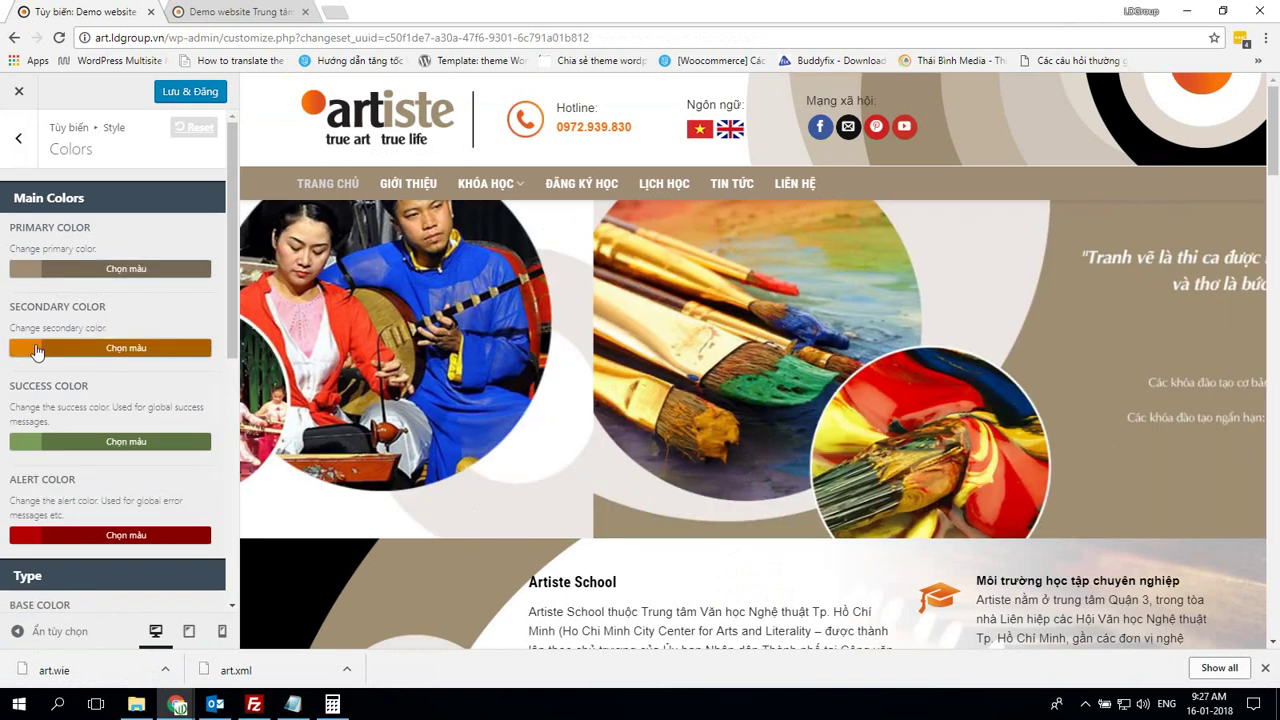
click(117, 348)
key(alt+Tab)
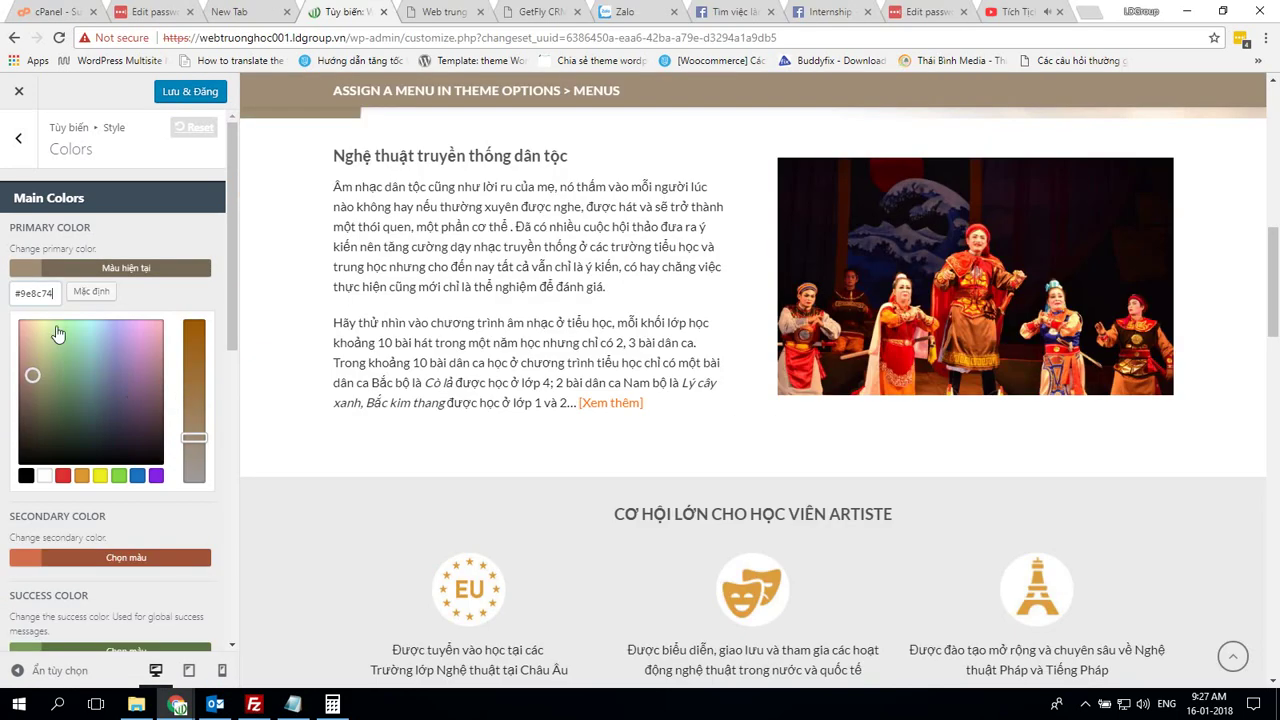
click(143, 272)
Reset the Secondary Color to its default orange #E28000 and compare with the demo
click(96, 348)
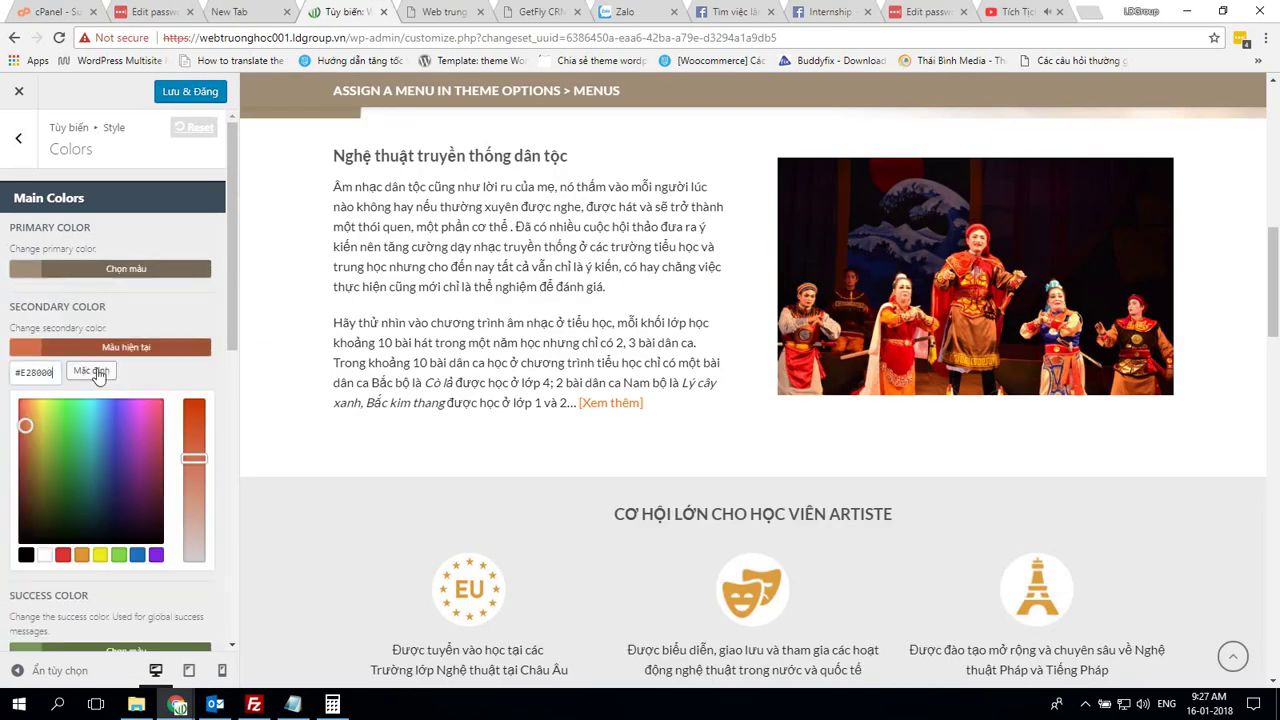
click(97, 376)
key(alt+Tab)
scroll(86, 435, down, 2)
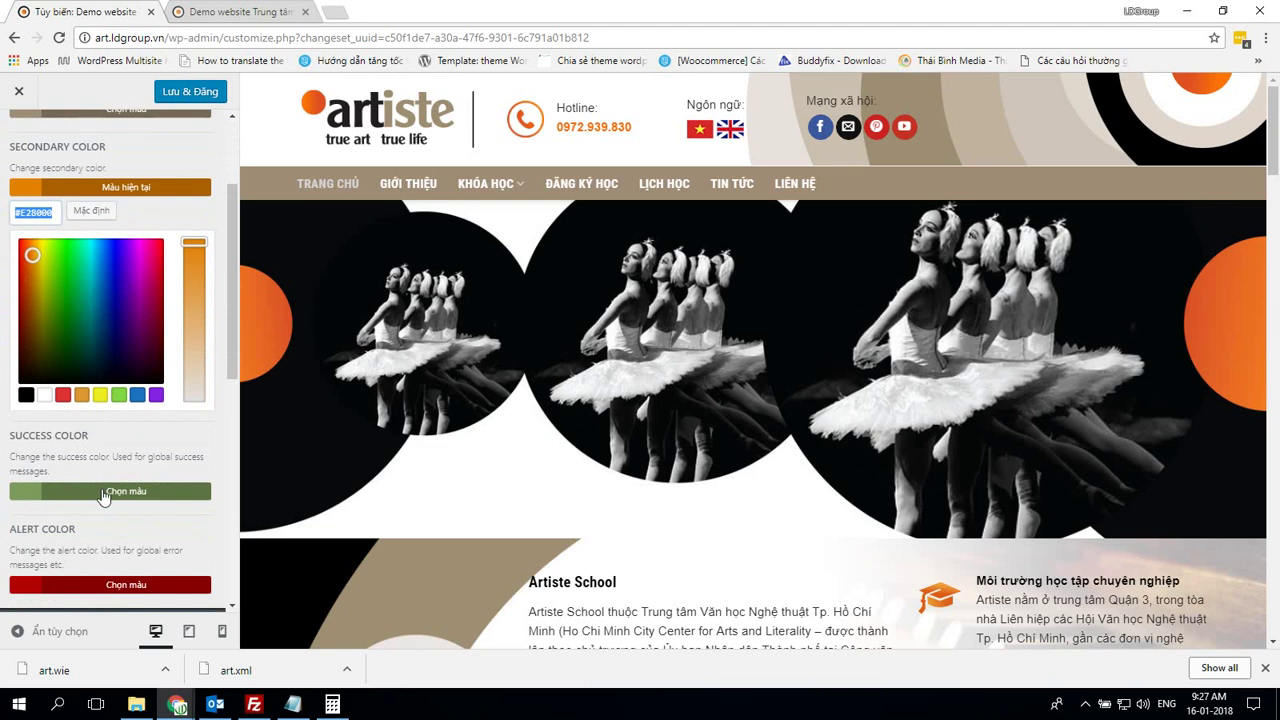
key(alt+Tab)
key(alt+Tab)
scroll(112, 479, down, 6)
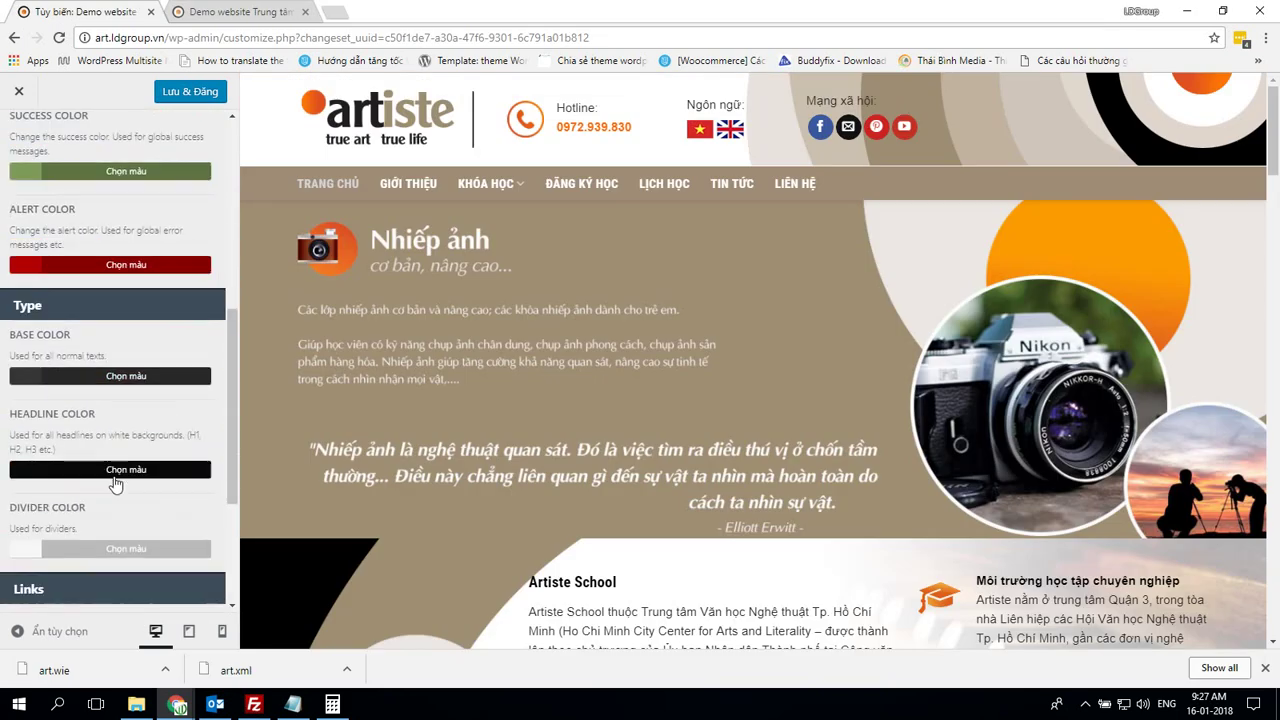
Compare the own site's base text colour with the demo's
scroll(53, 342, up, 2)
click(126, 296)
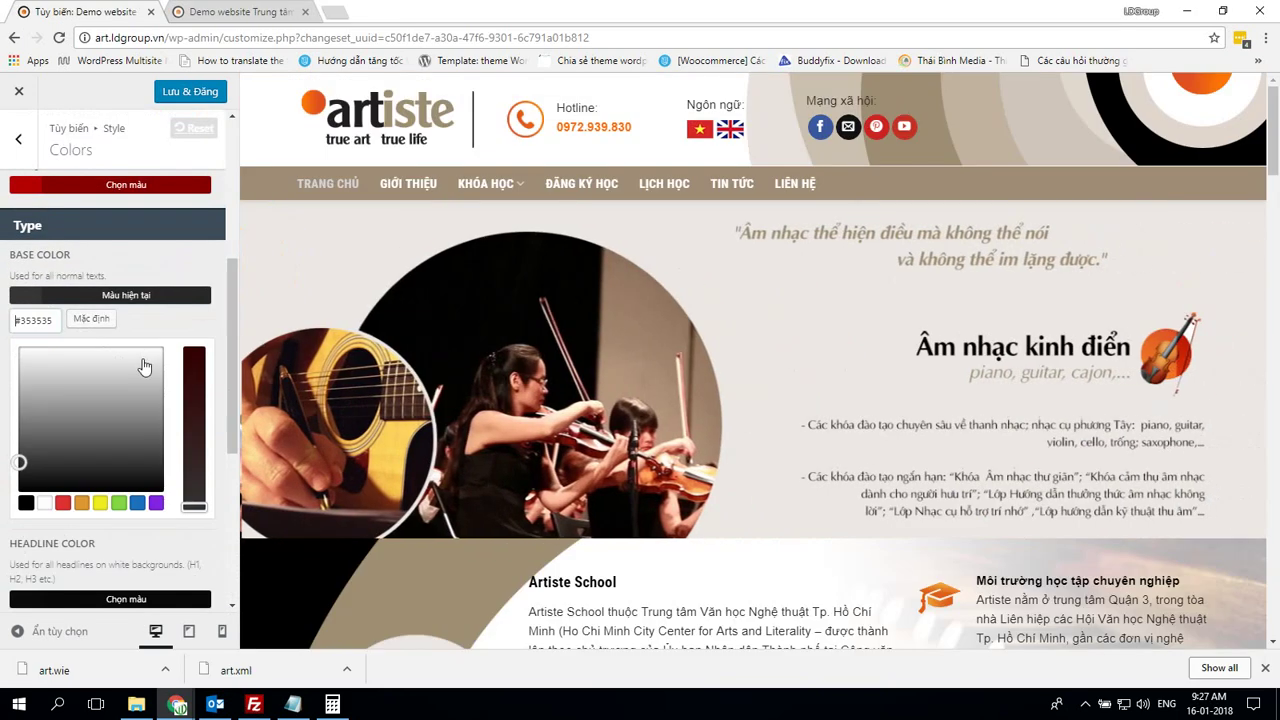
key(alt+Tab)
scroll(40, 313, down, 3)
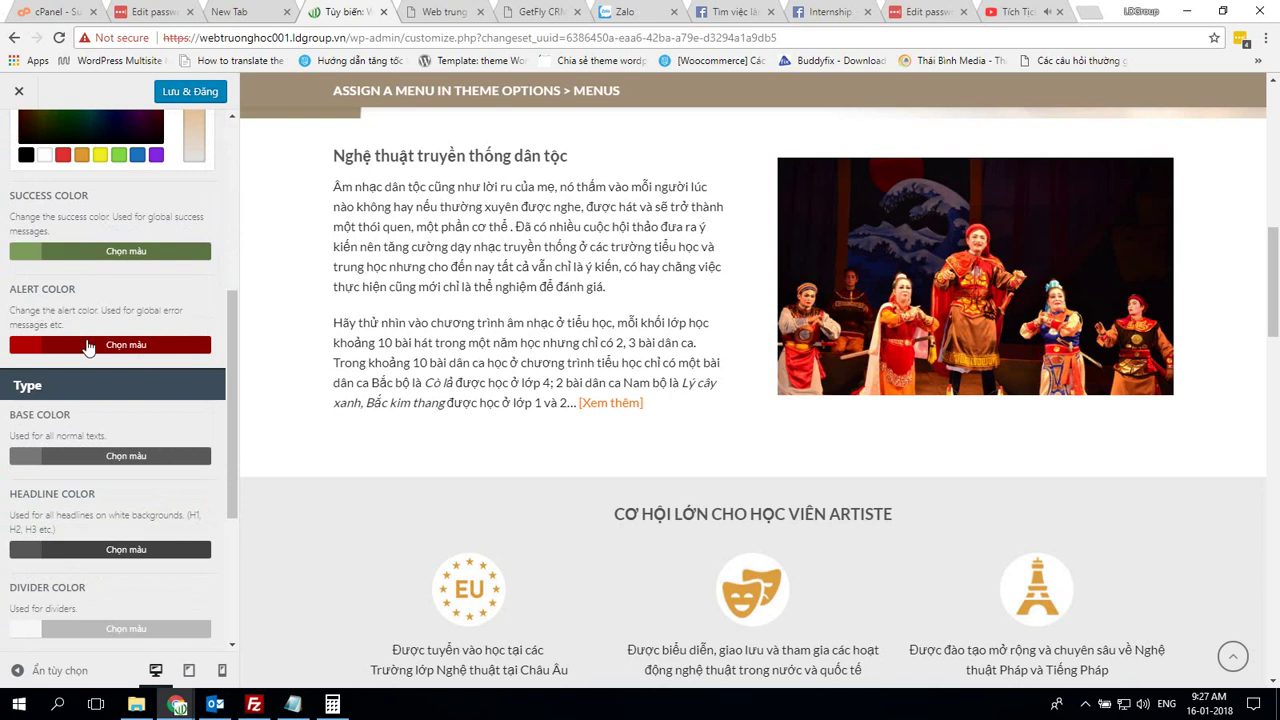
scroll(88, 345, down, 3)
scroll(35, 295, up, 1)
click(30, 258)
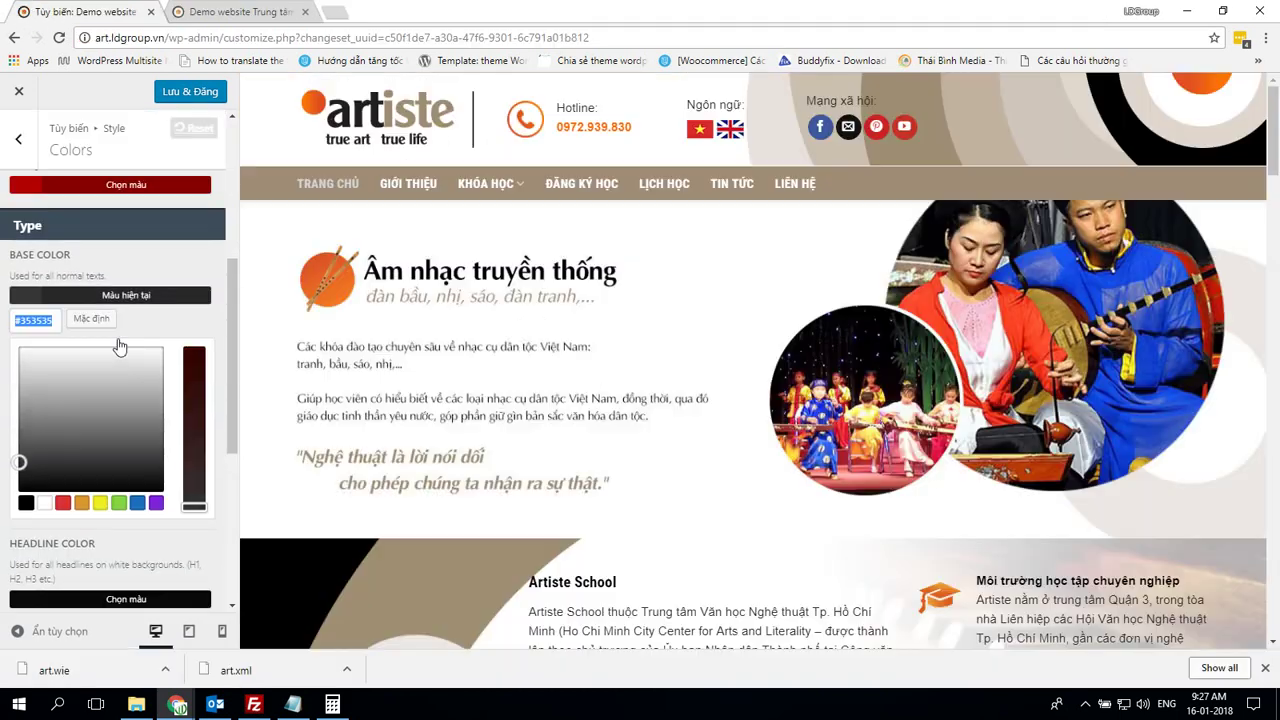
Compare the own site's headline colour with the demo's
scroll(40, 234, down, 5)
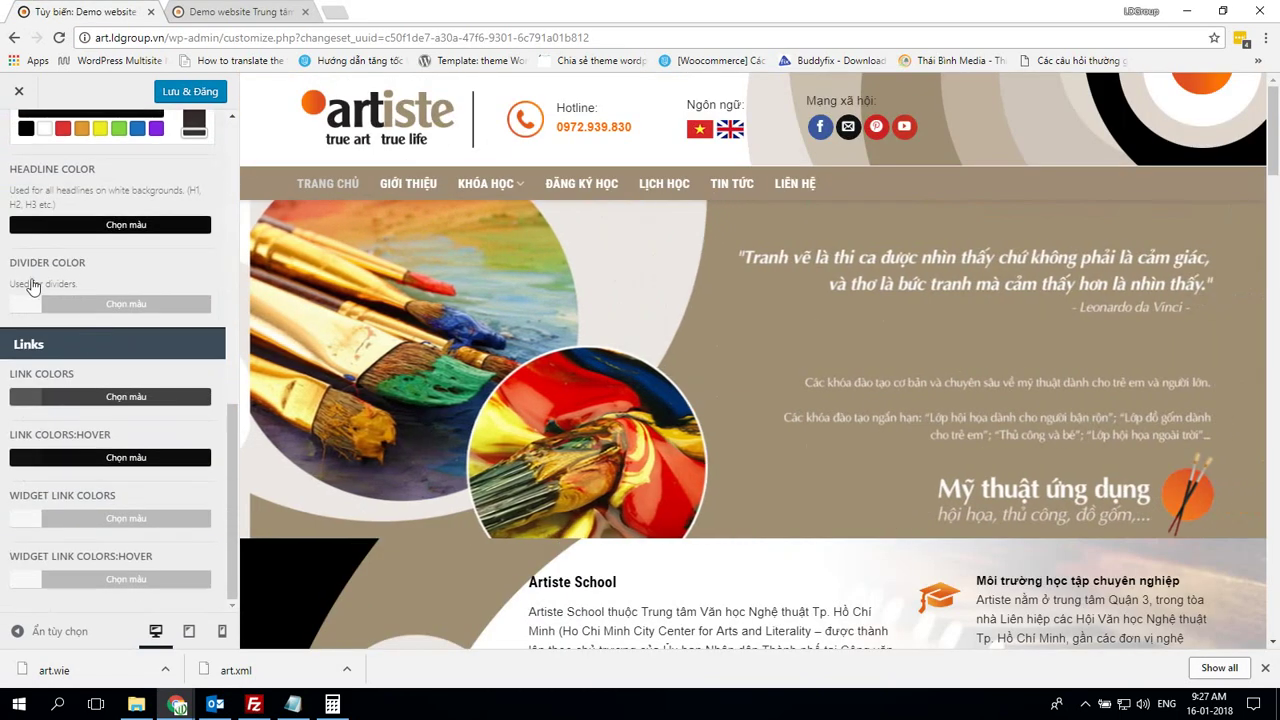
click(40, 228)
scroll(148, 337, up, 3)
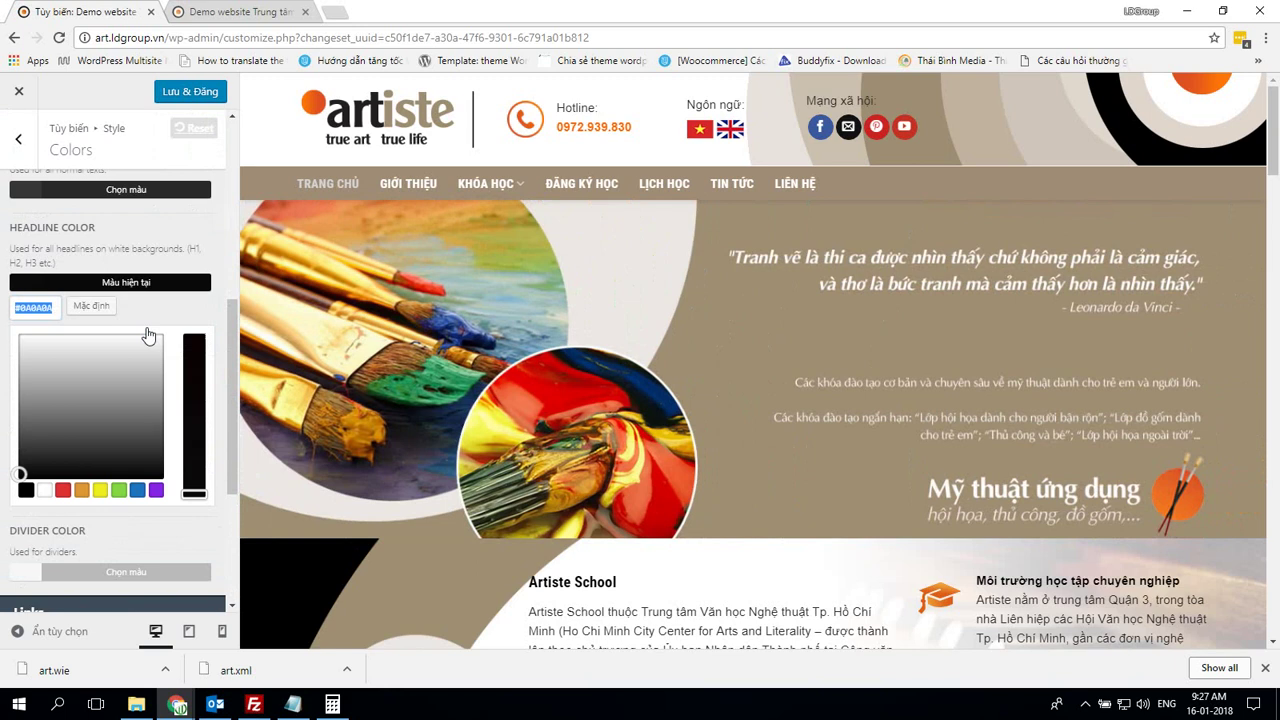
key(alt+Tab)
scroll(57, 511, down, 3)
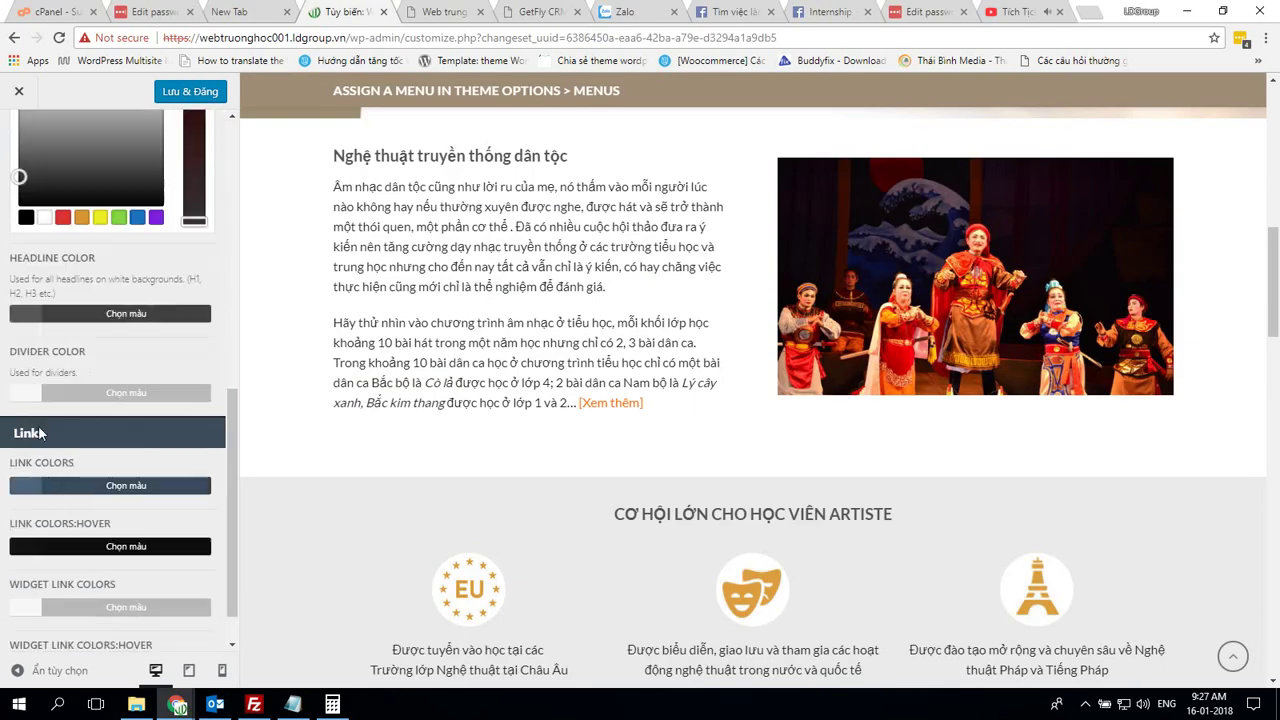
click(35, 316)
Check the demo's divider colour and match the link colour to #565656
key(alt+Tab)
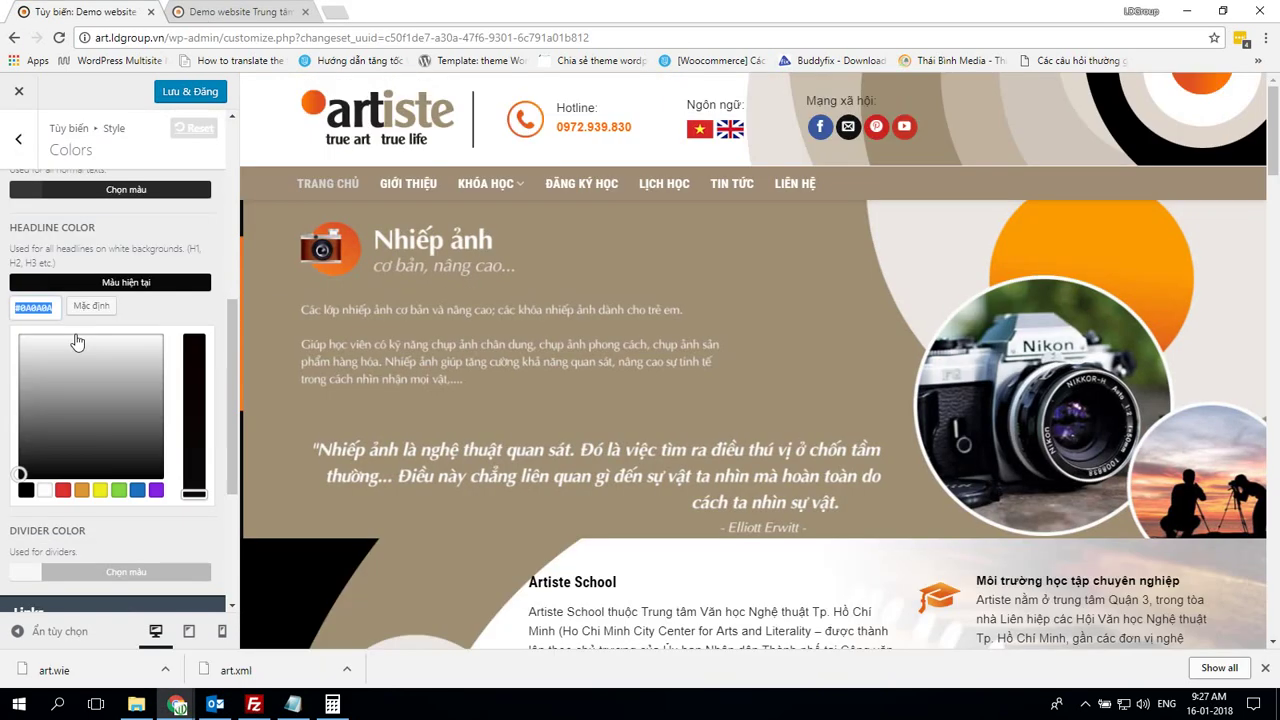
scroll(78, 337, down, 3)
click(86, 346)
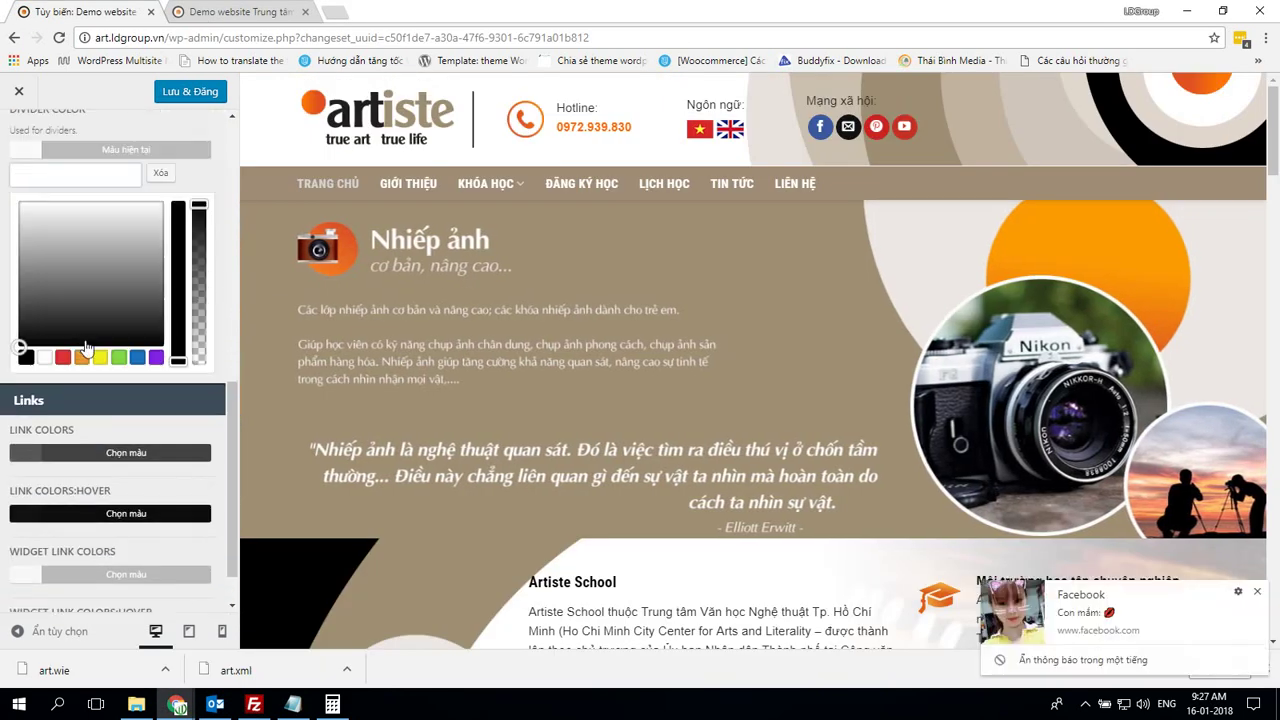
scroll(90, 350, down, 1)
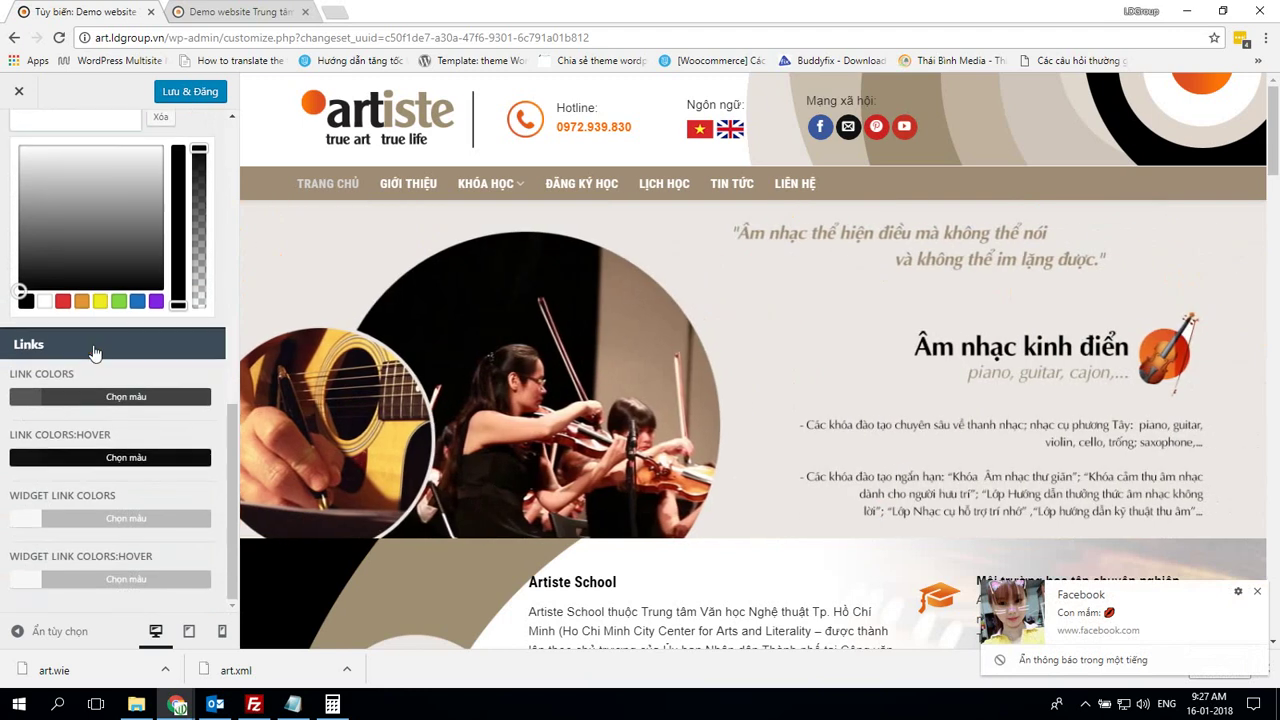
click(32, 399)
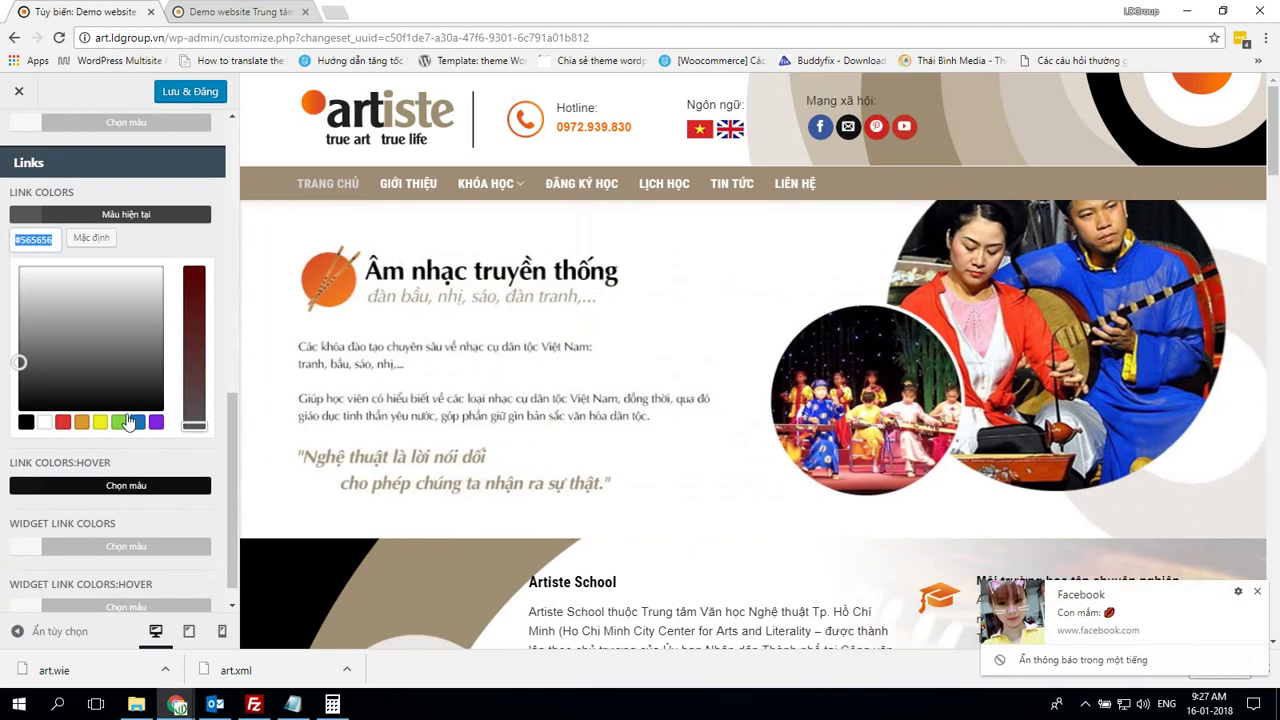
key(alt+Tab)
scroll(127, 423, down, 1)
click(17, 440)
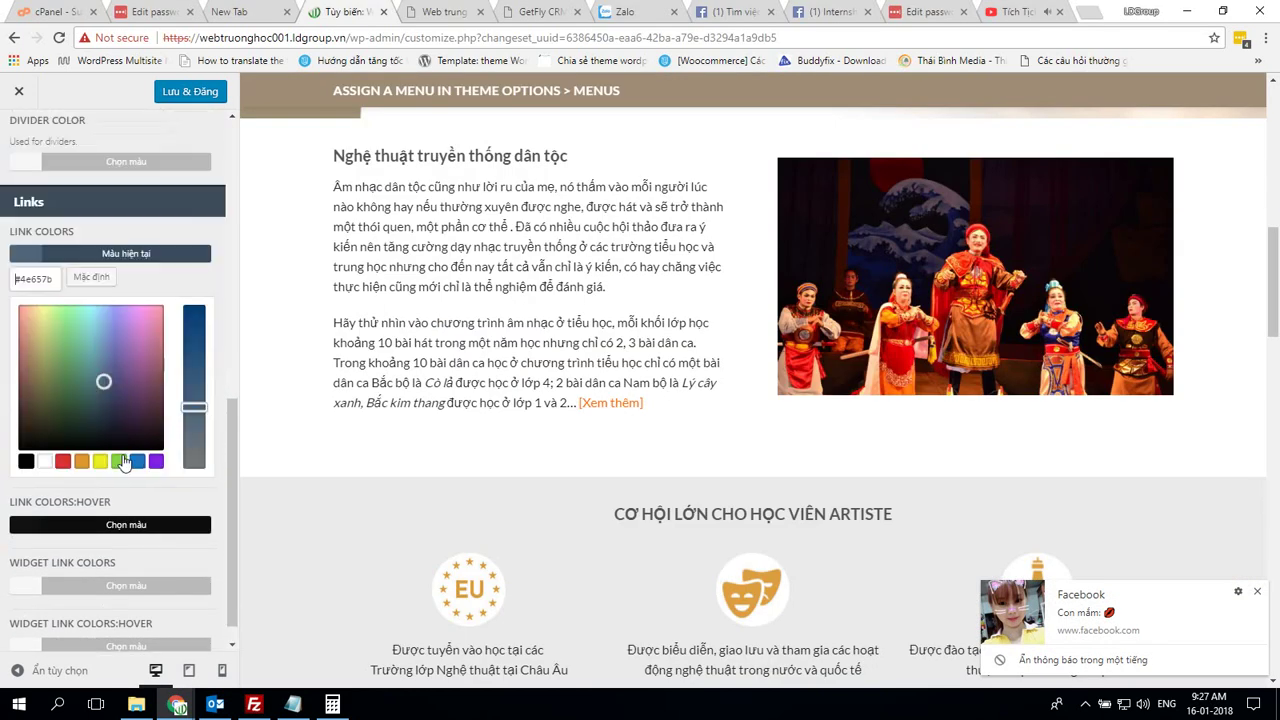
Set Link Colors: Hover to #111 and check the demo's widget link colours
key(alt+Tab)
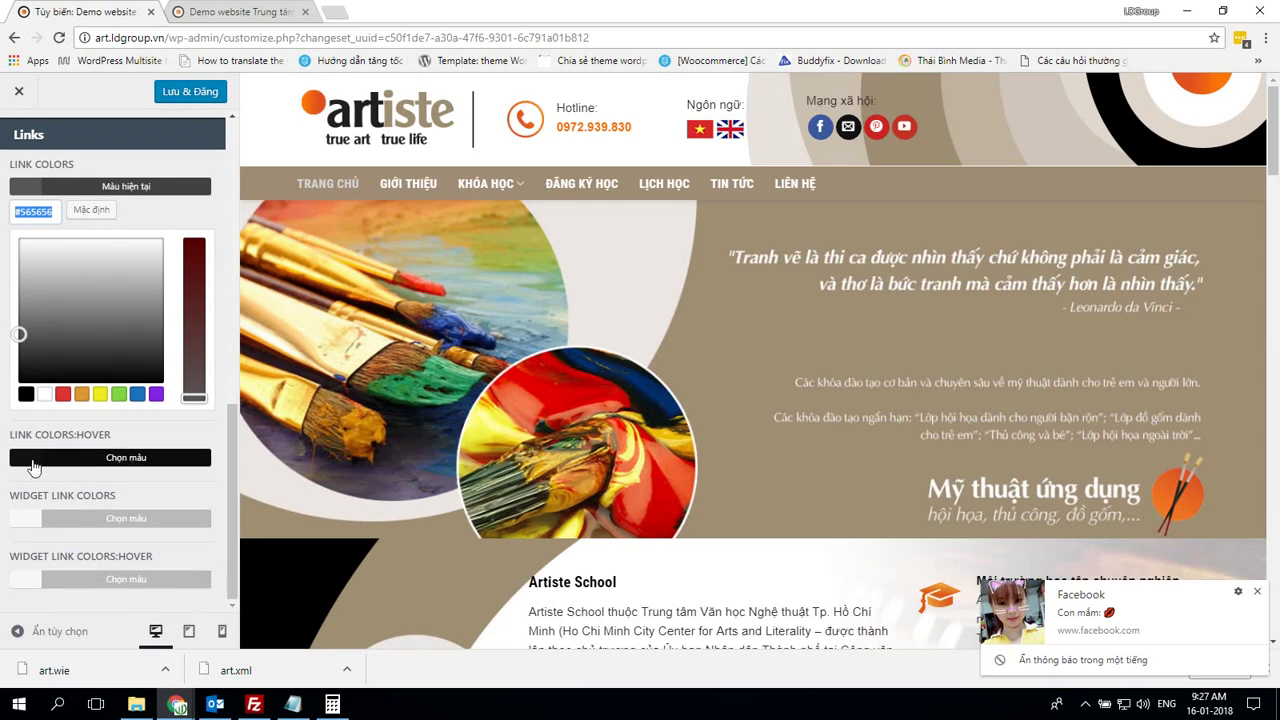
click(52, 462)
key(alt+Tab)
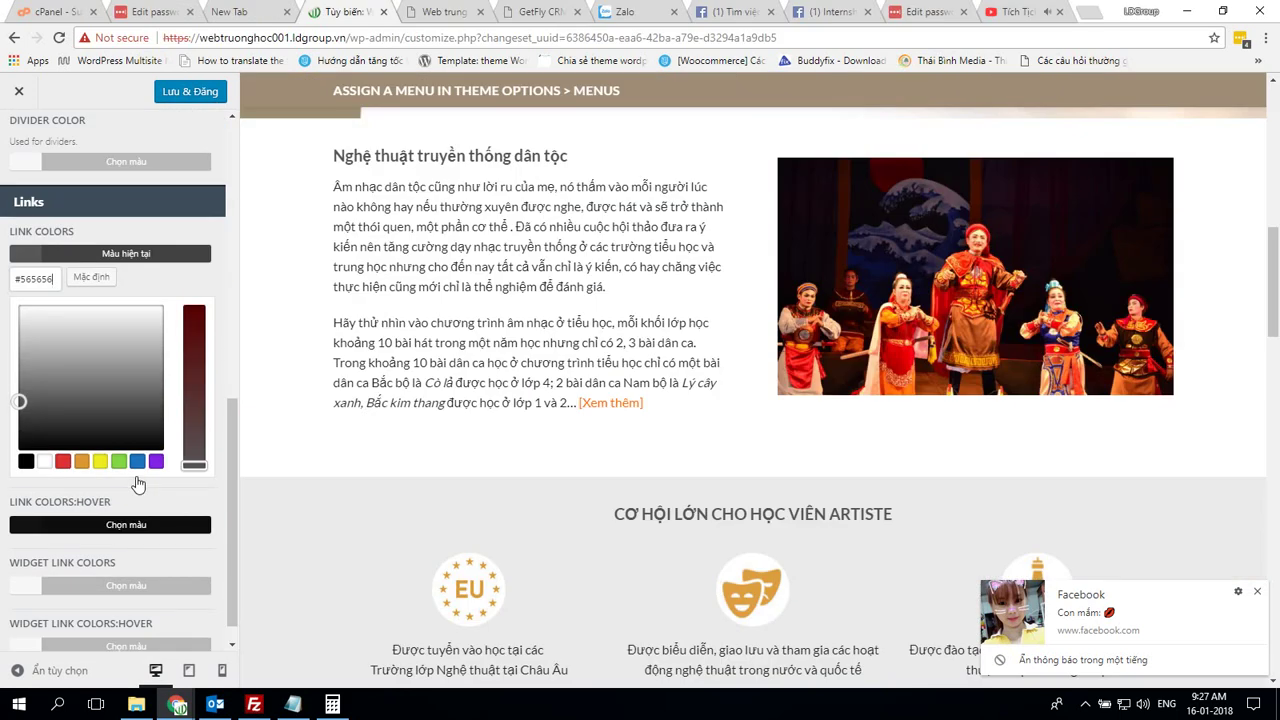
click(35, 498)
key(alt+Tab)
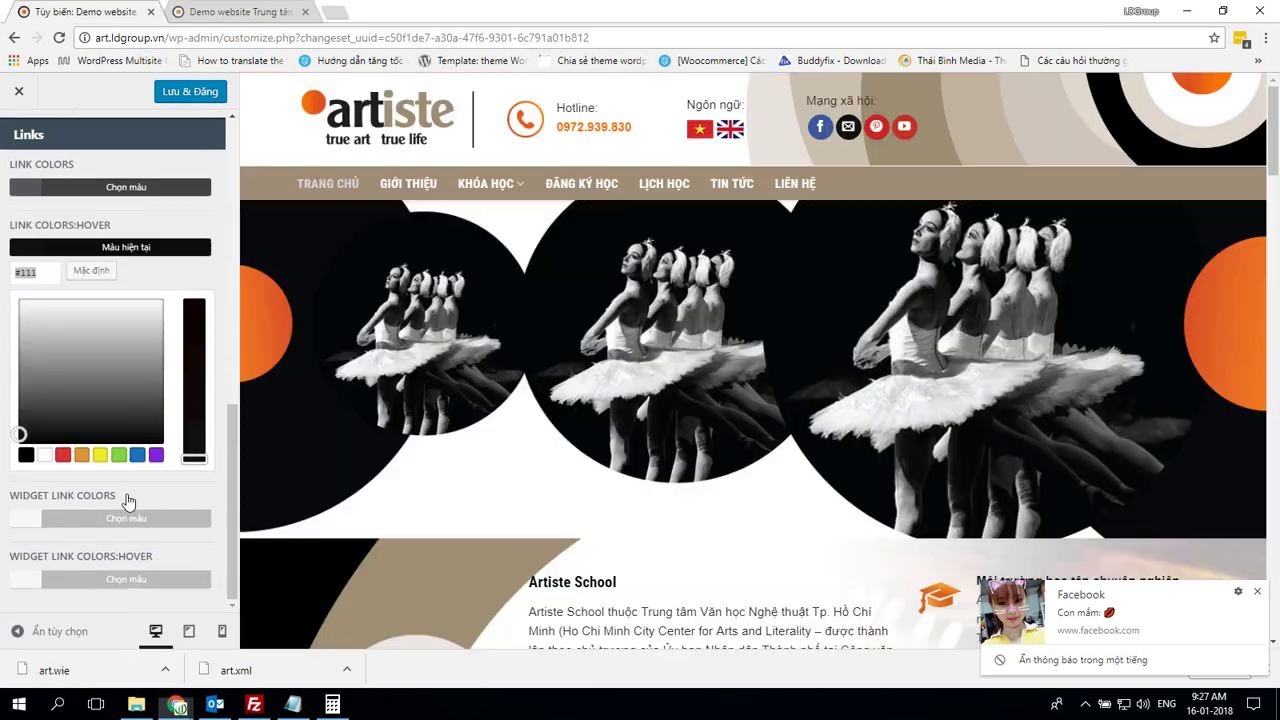
click(40, 519)
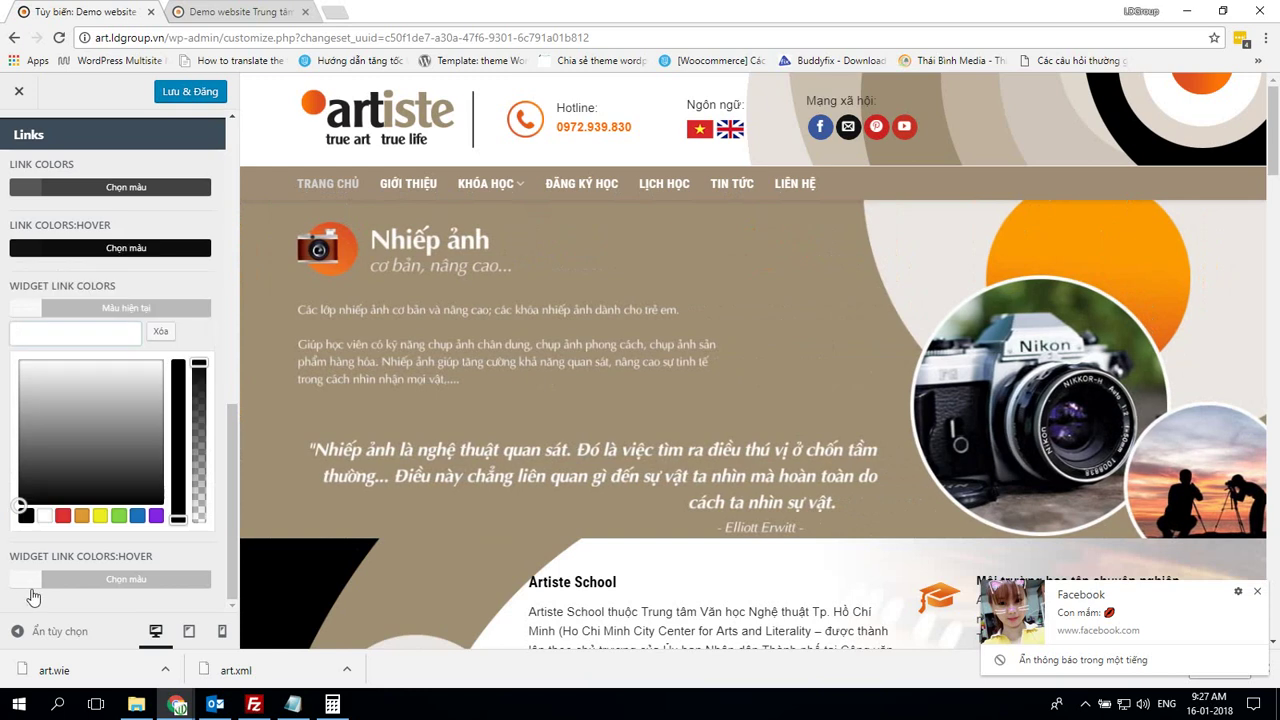
click(30, 579)
key(alt+Tab)
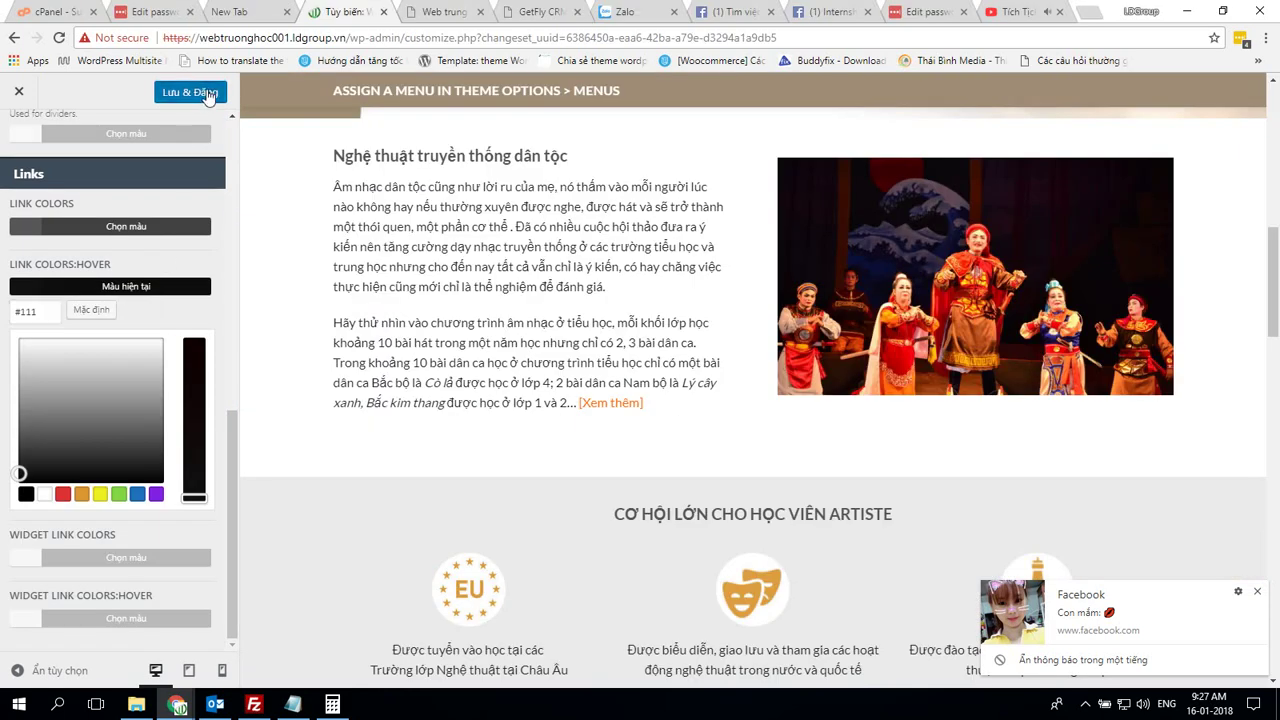
Publish the colour changes and return to the Style list
click(208, 96)
scroll(148, 272, up, 7)
click(20, 141)
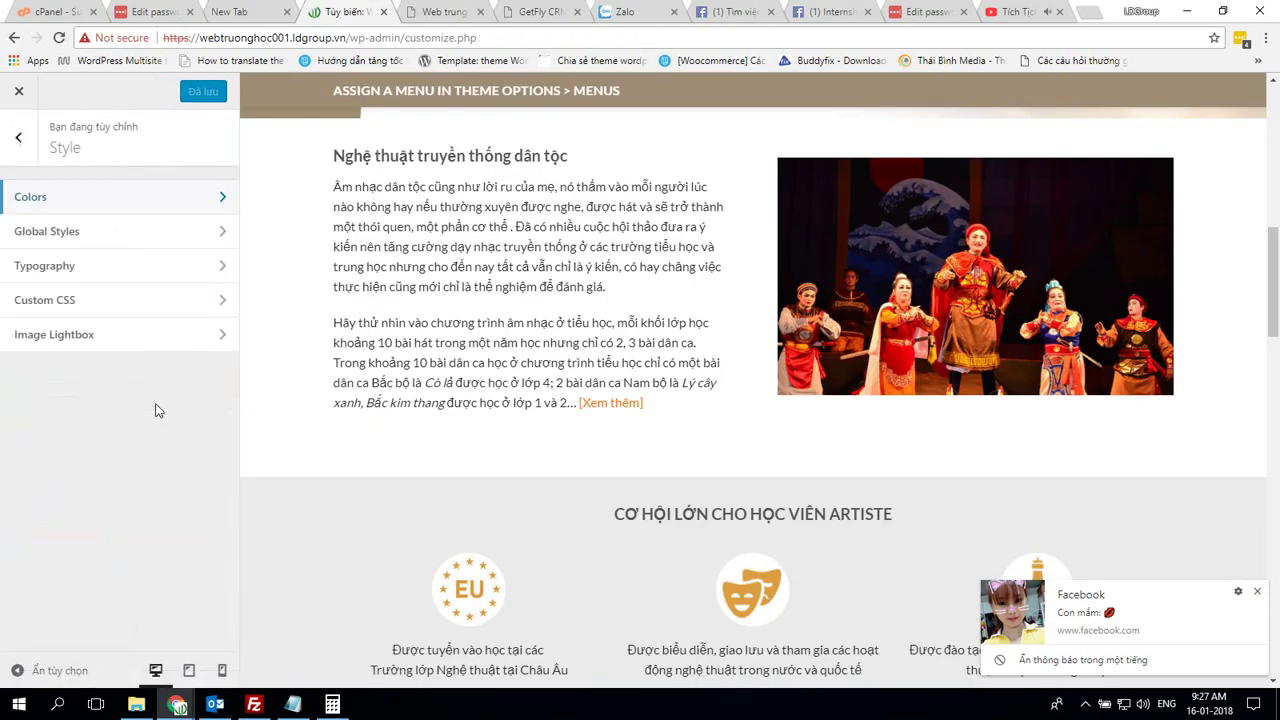
Set Global Styles' Default Button Radius to 4px, matching the demo
click(115, 233)
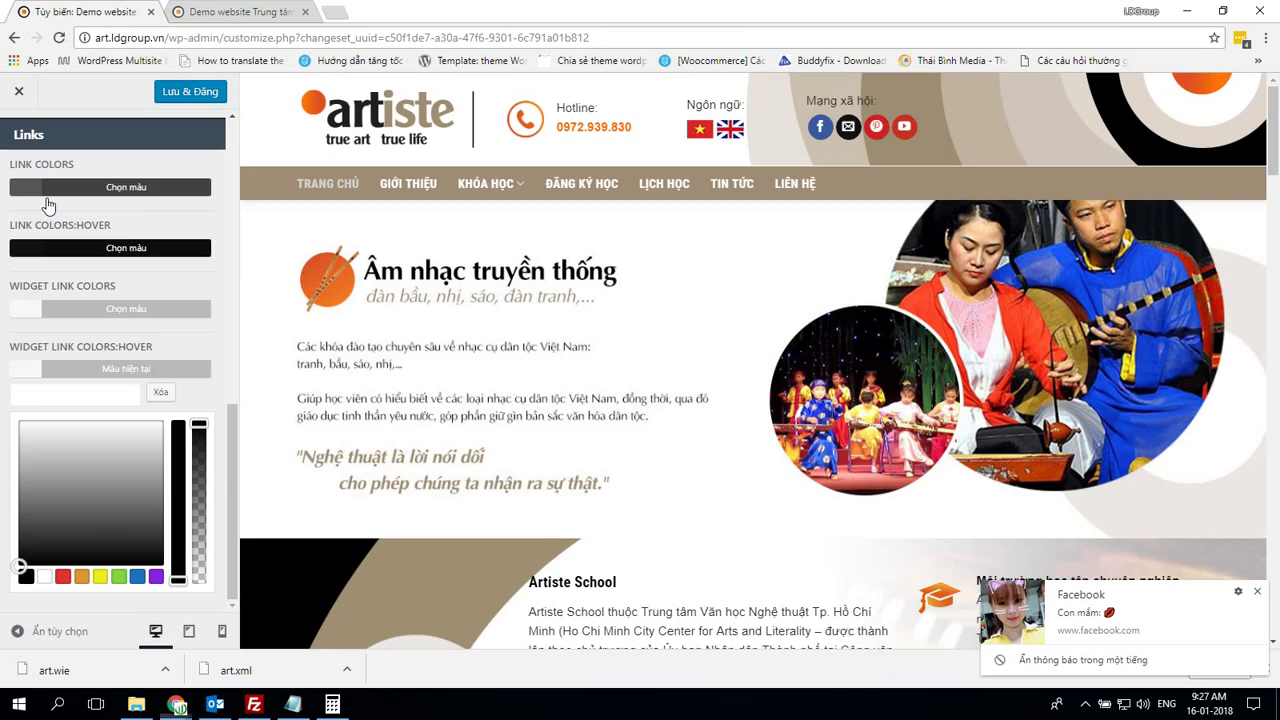
scroll(103, 306, up, 8)
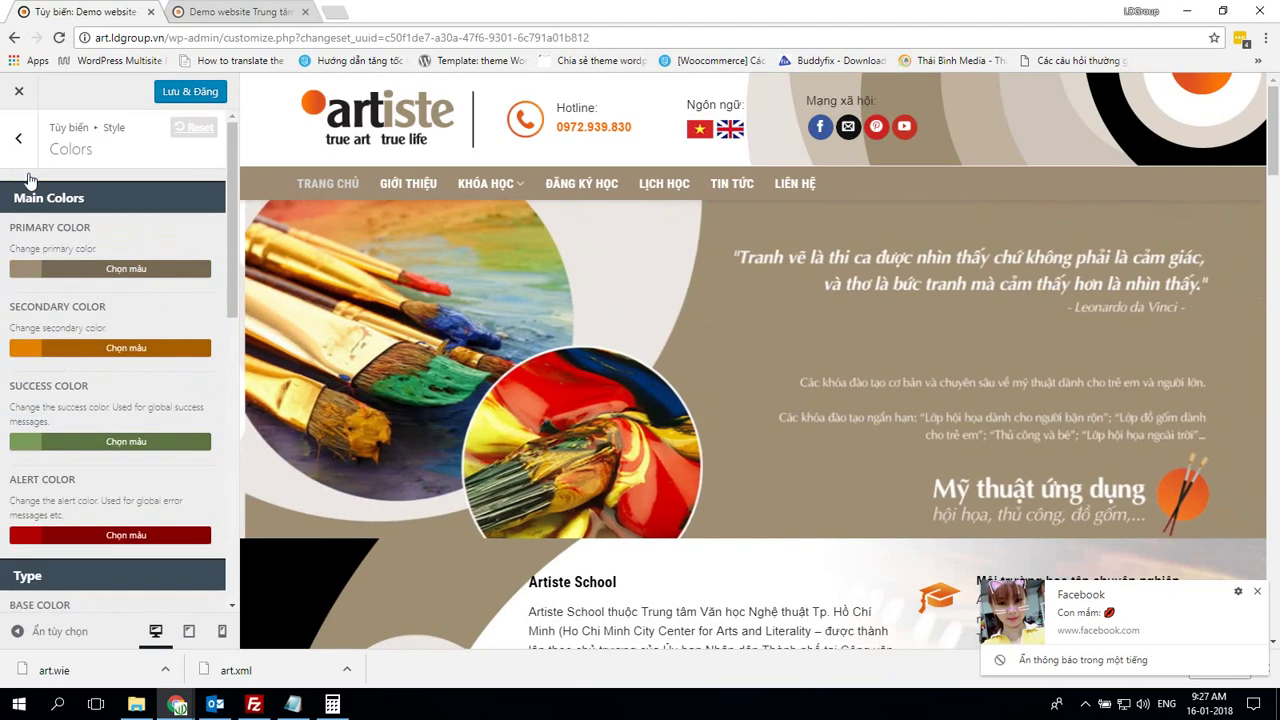
click(4, 137)
click(114, 233)
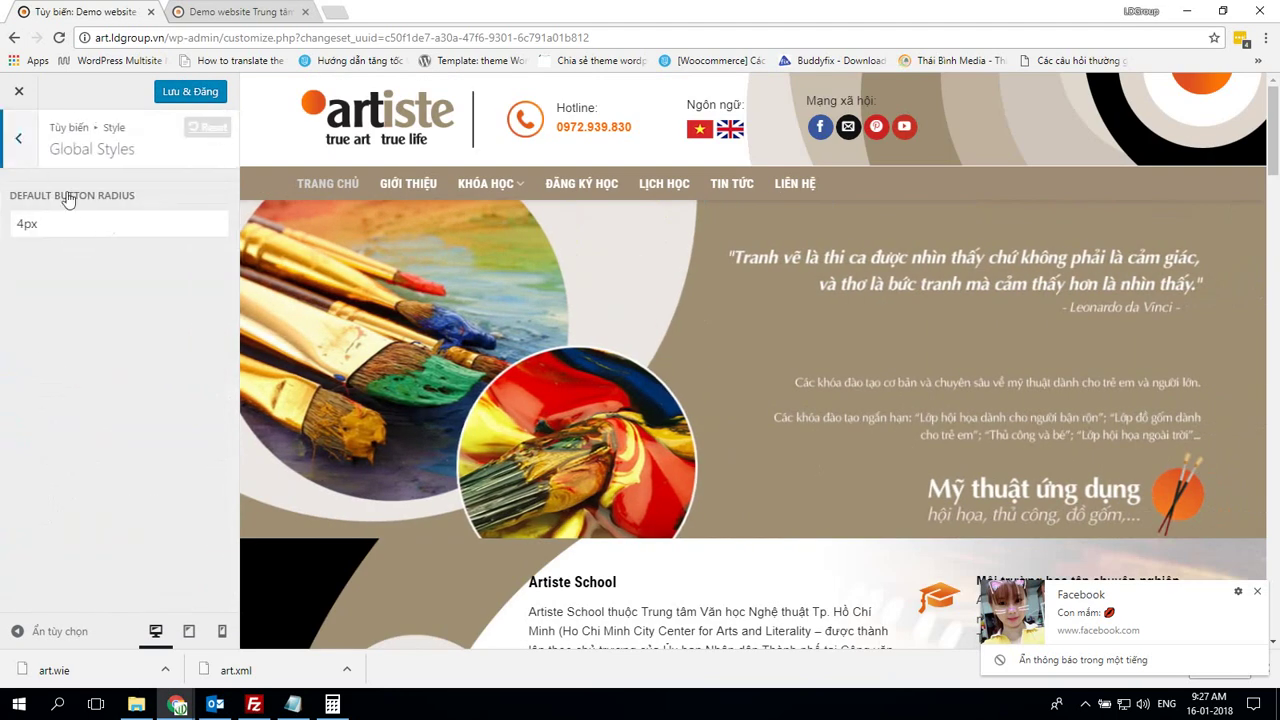
double_click(66, 223)
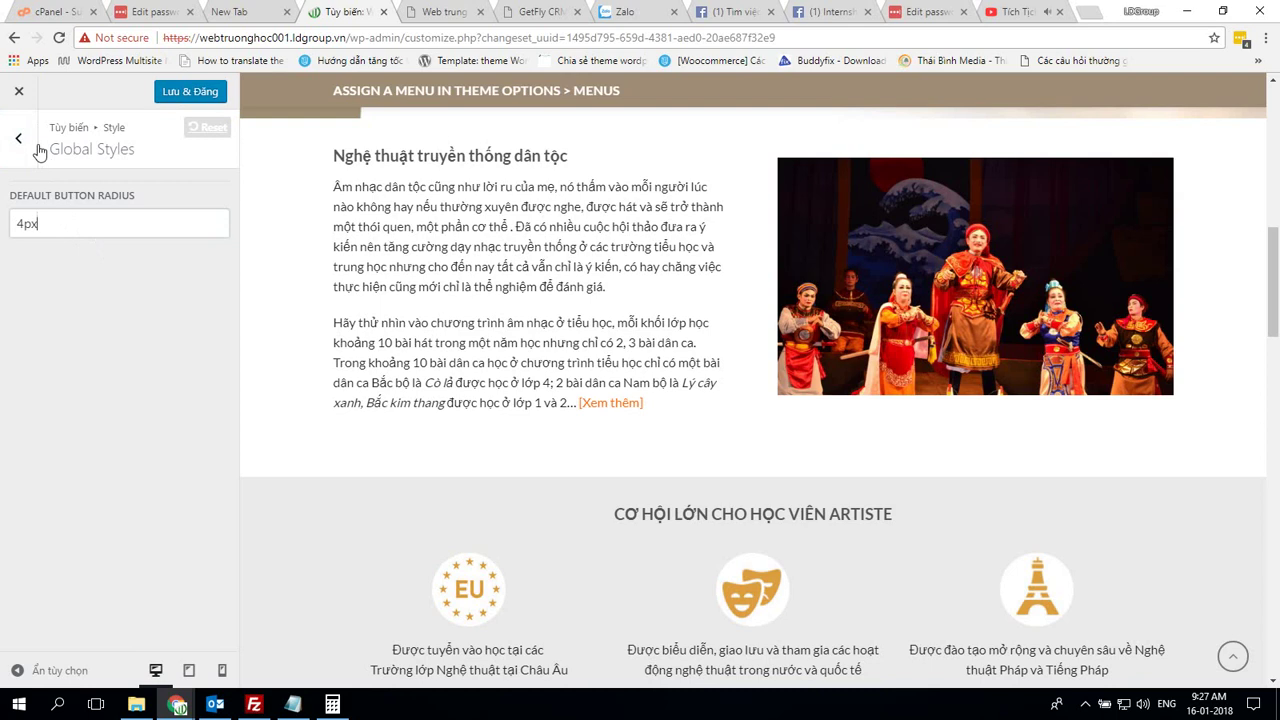
click(38, 150)
click(71, 268)
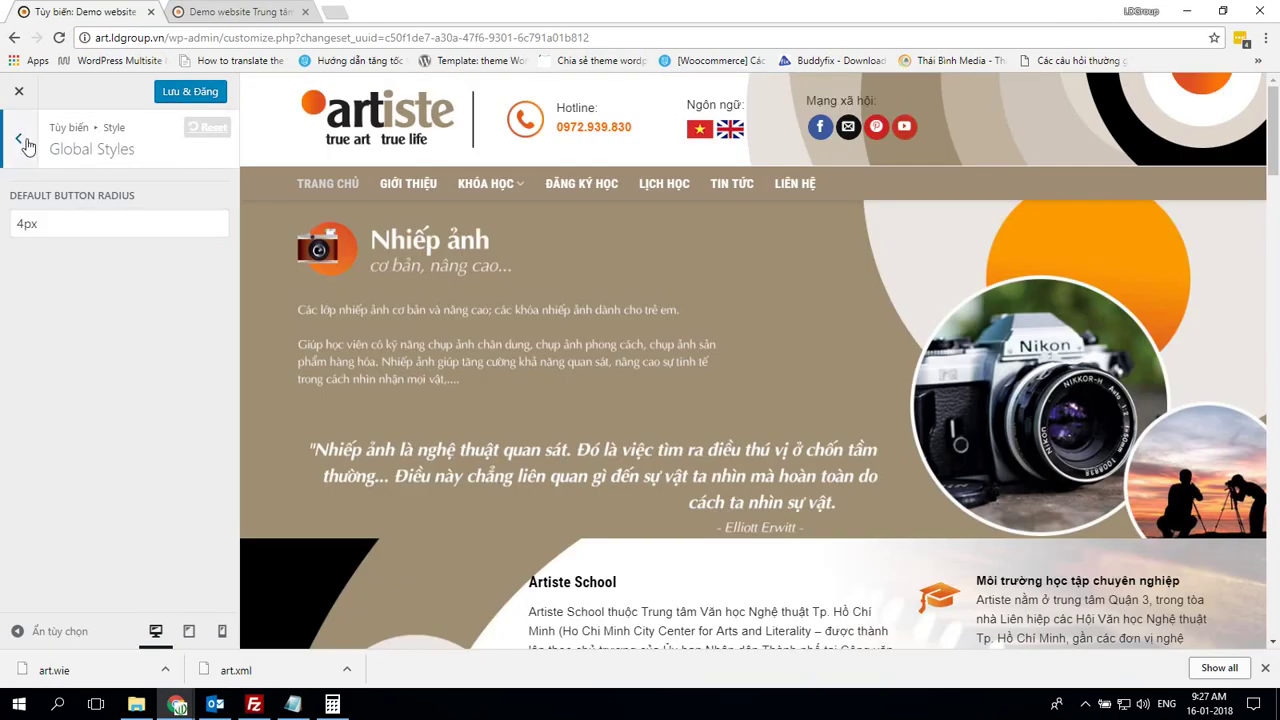
Set the Headlines font family to Roboto Condensed, comparing with the demo's Typography
click(22, 142)
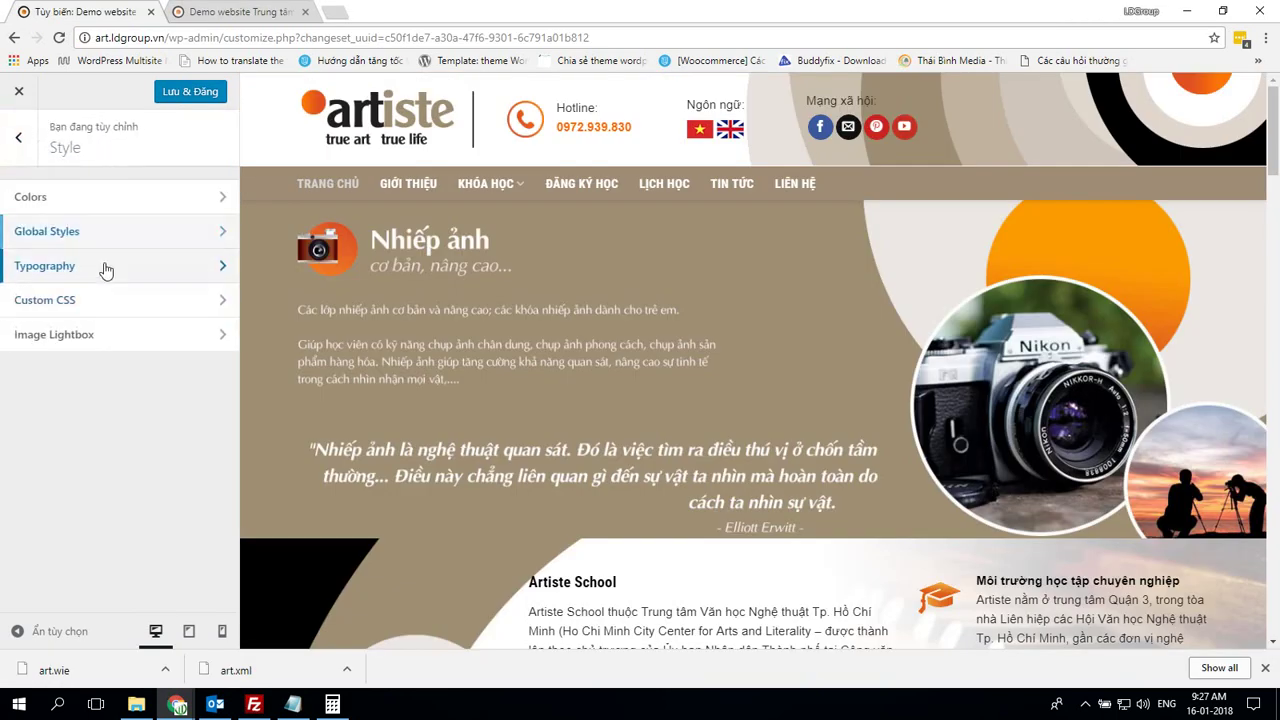
click(105, 267)
scroll(166, 358, down, 2)
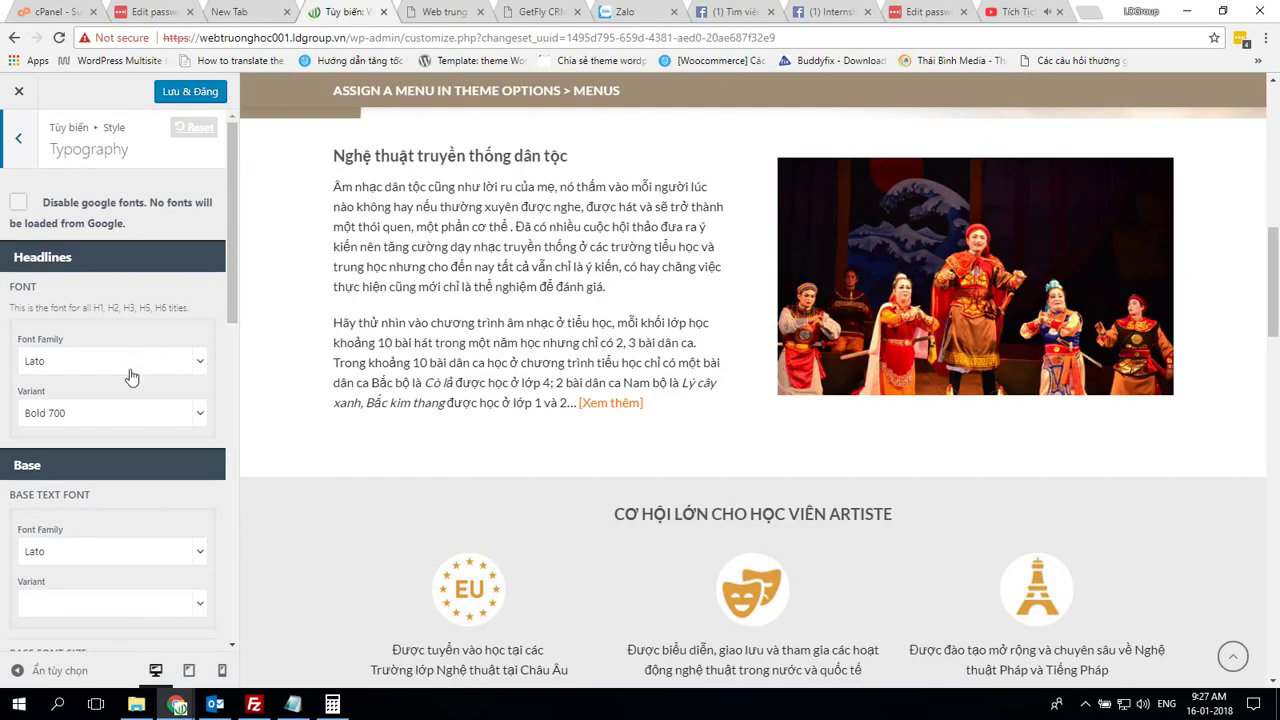
click(134, 367)
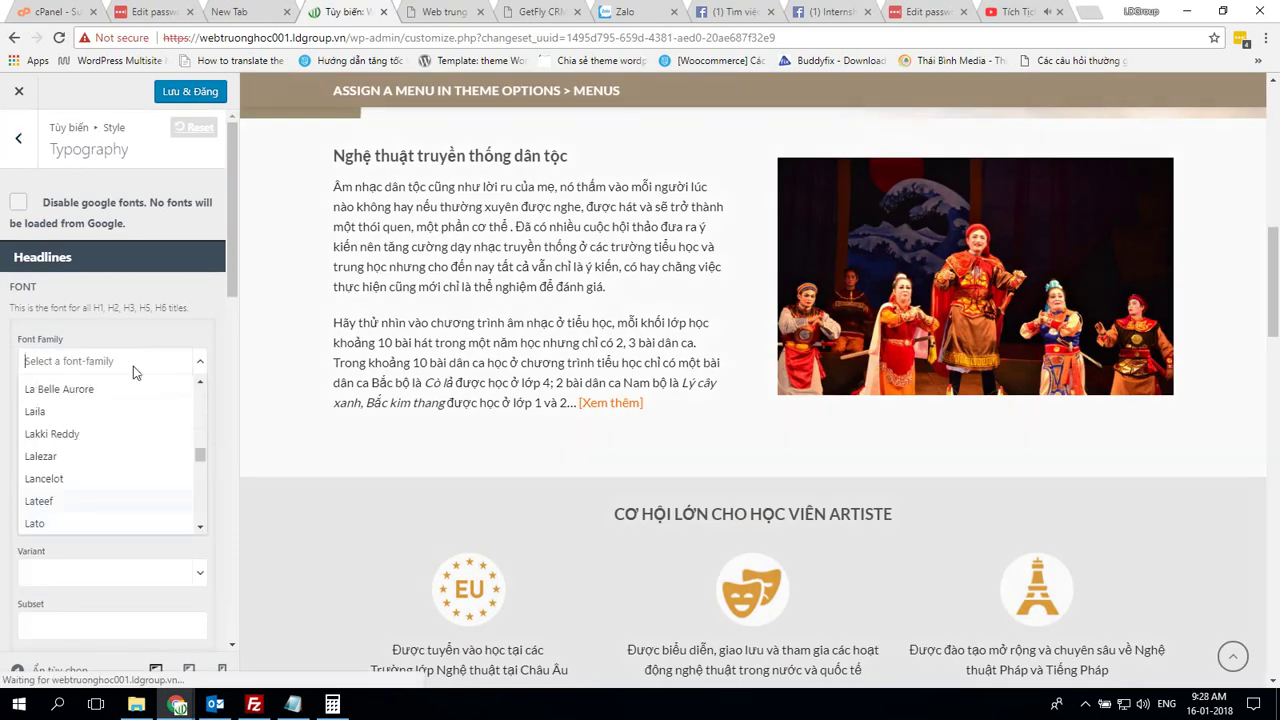
text(robo)
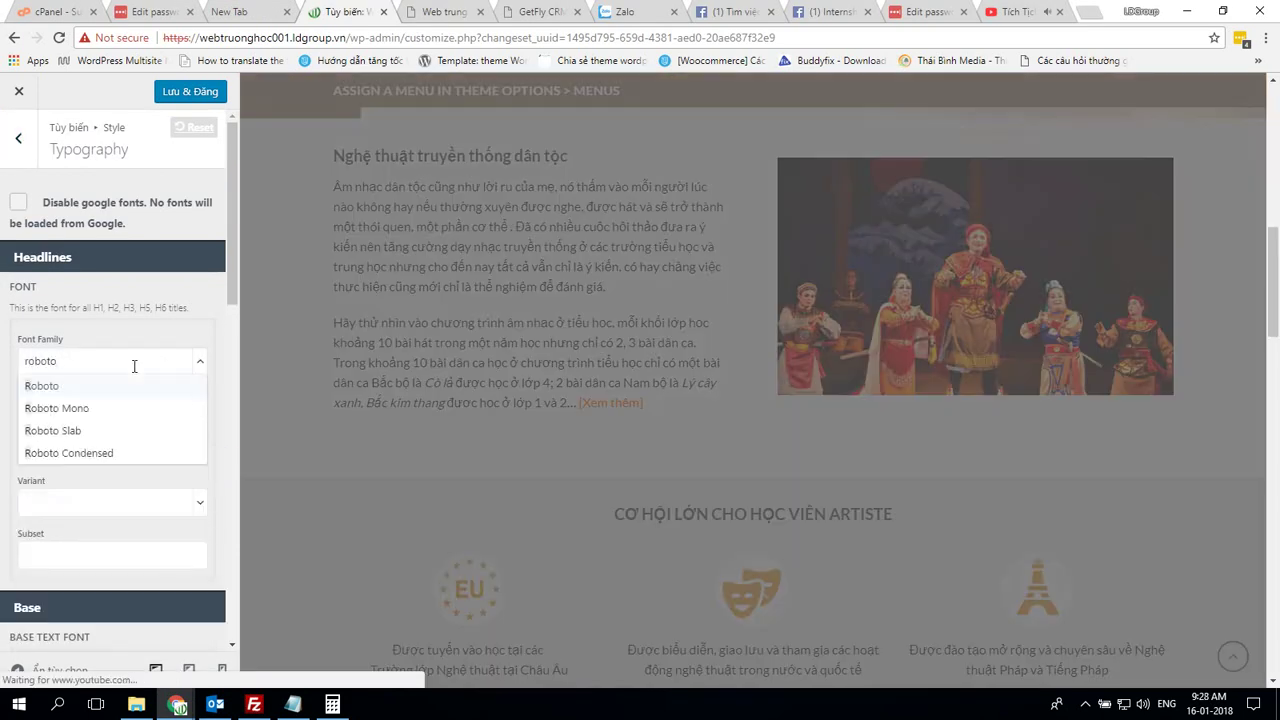
text(to)
click(88, 455)
scroll(141, 485, down, 1)
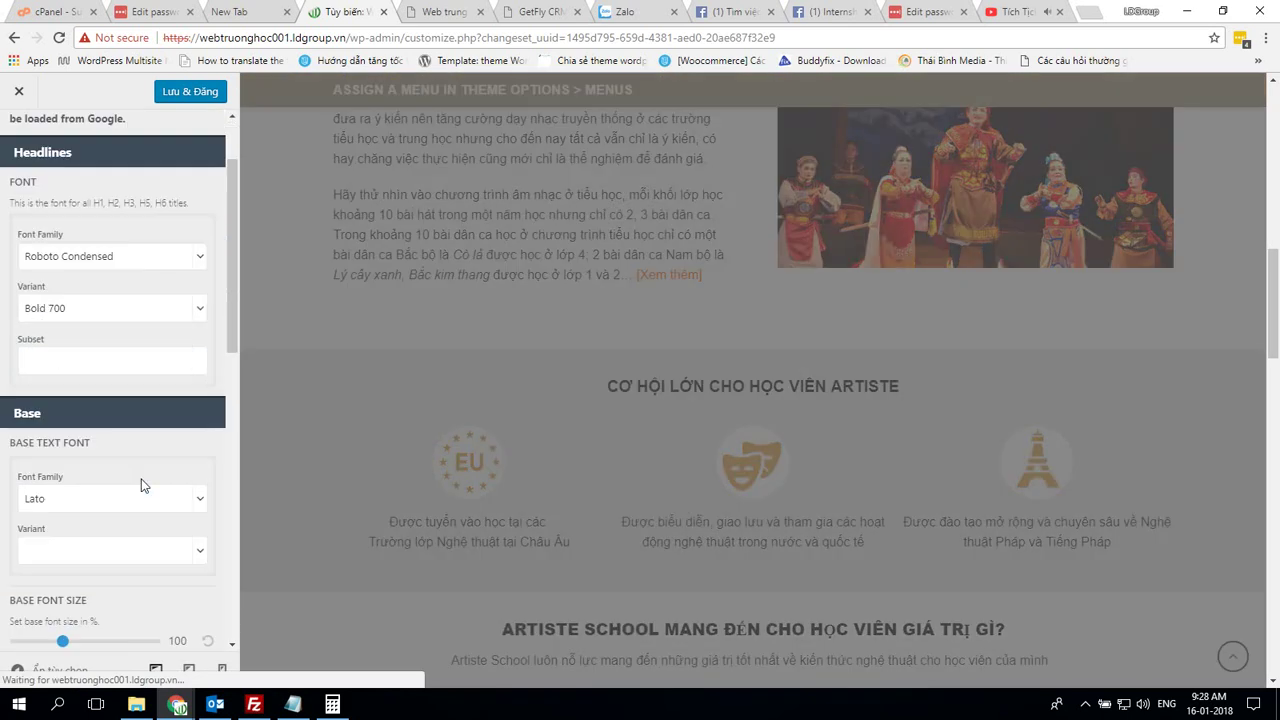
scroll(141, 485, down, 1)
key(alt+Tab)
scroll(141, 486, down, 2)
key(alt+Tab)
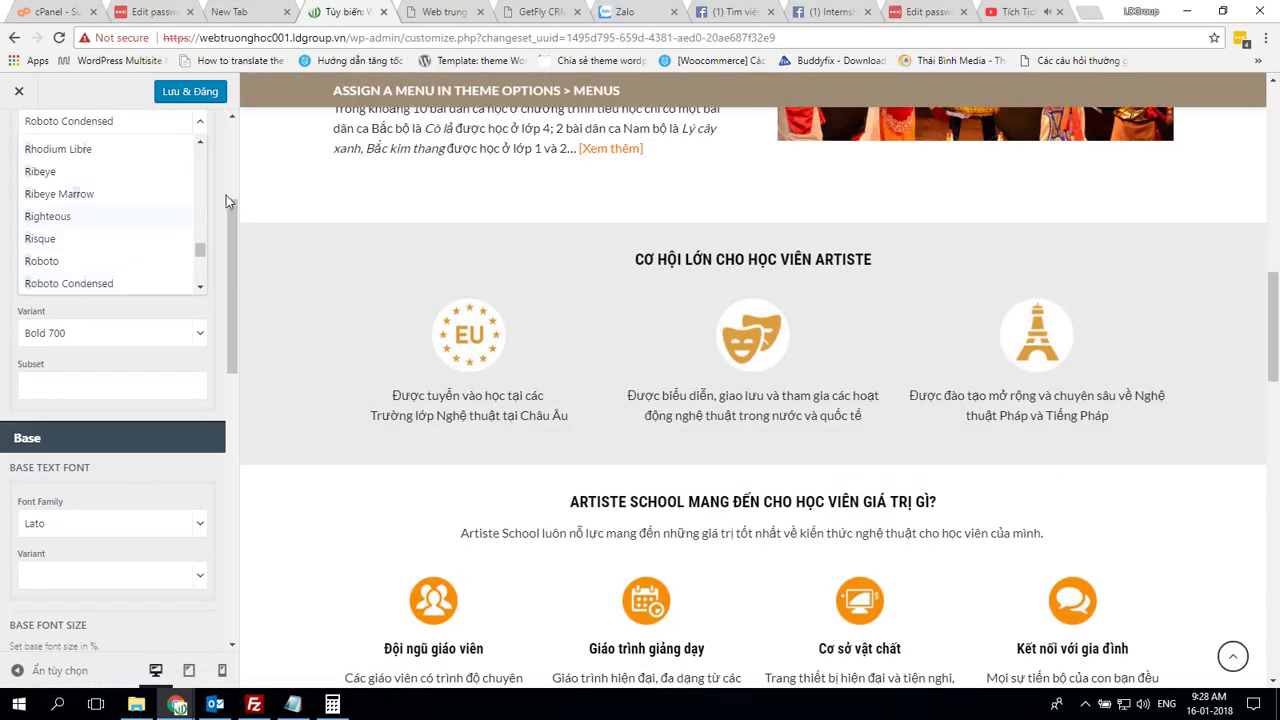
click(3, 220)
Make the base text font Sans Serif with Normal 400 weight
scroll(175, 343, up, 3)
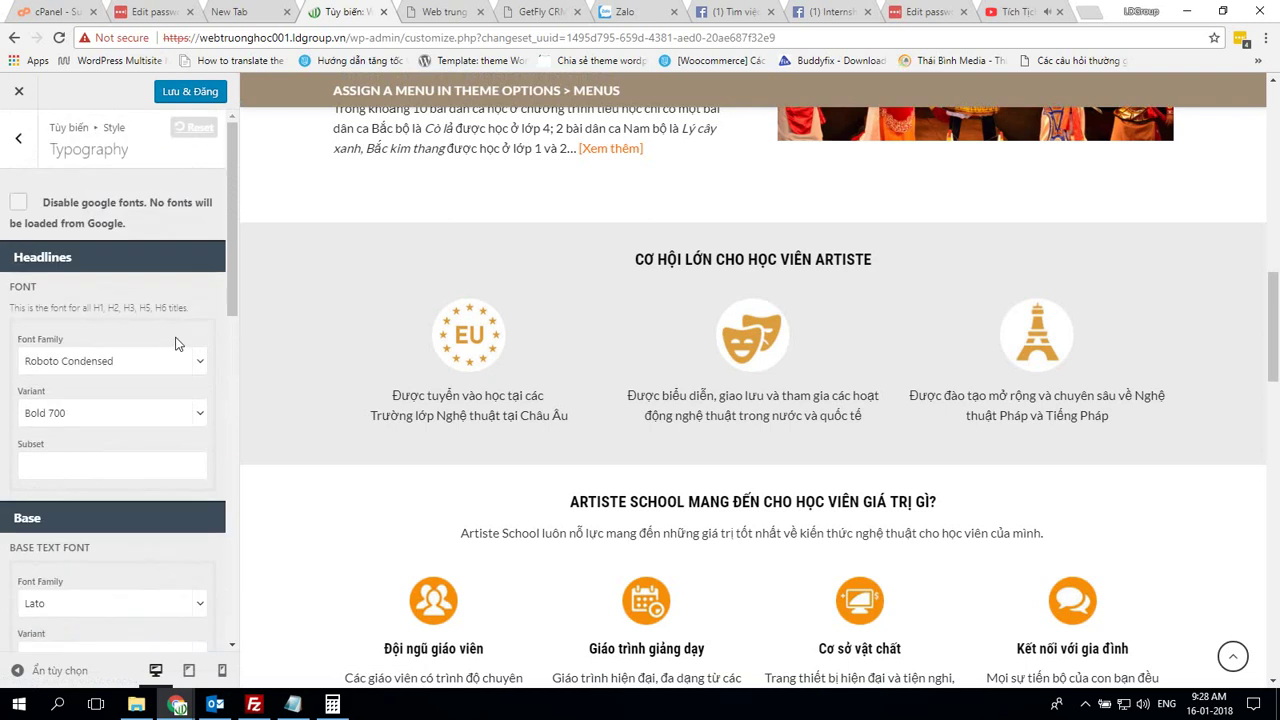
scroll(175, 343, down, 3)
click(108, 283)
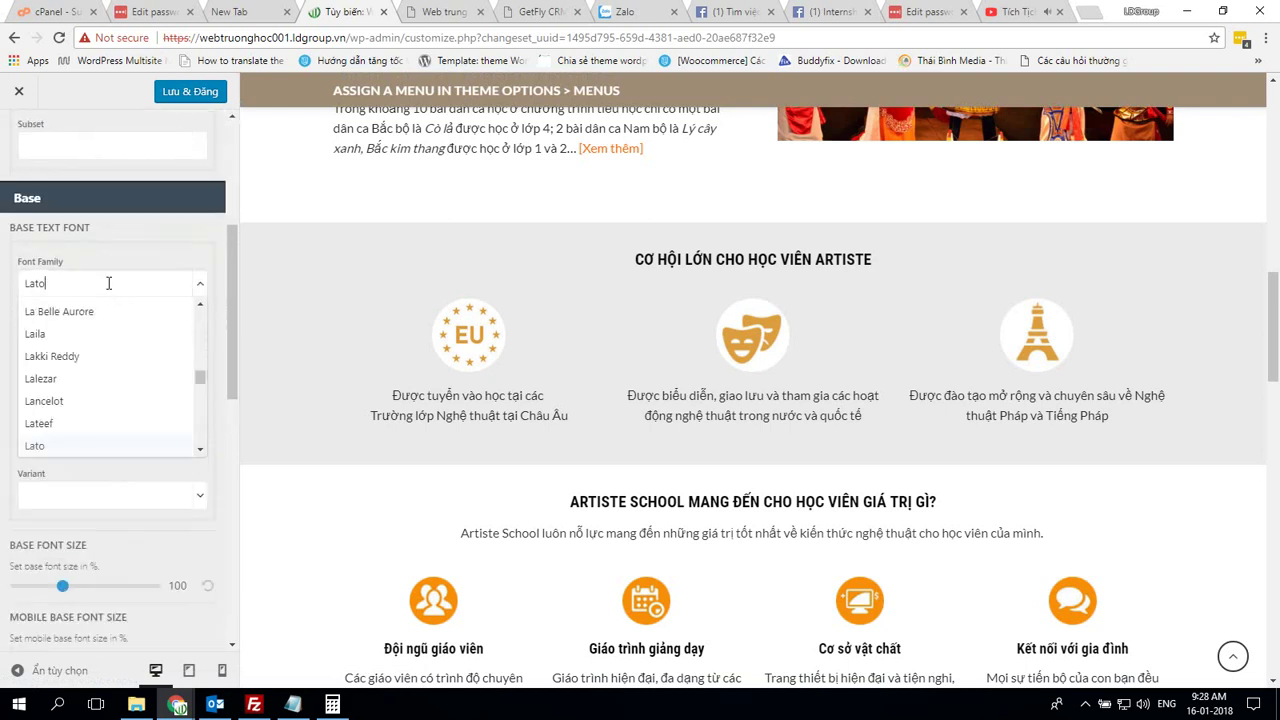
text(sans)
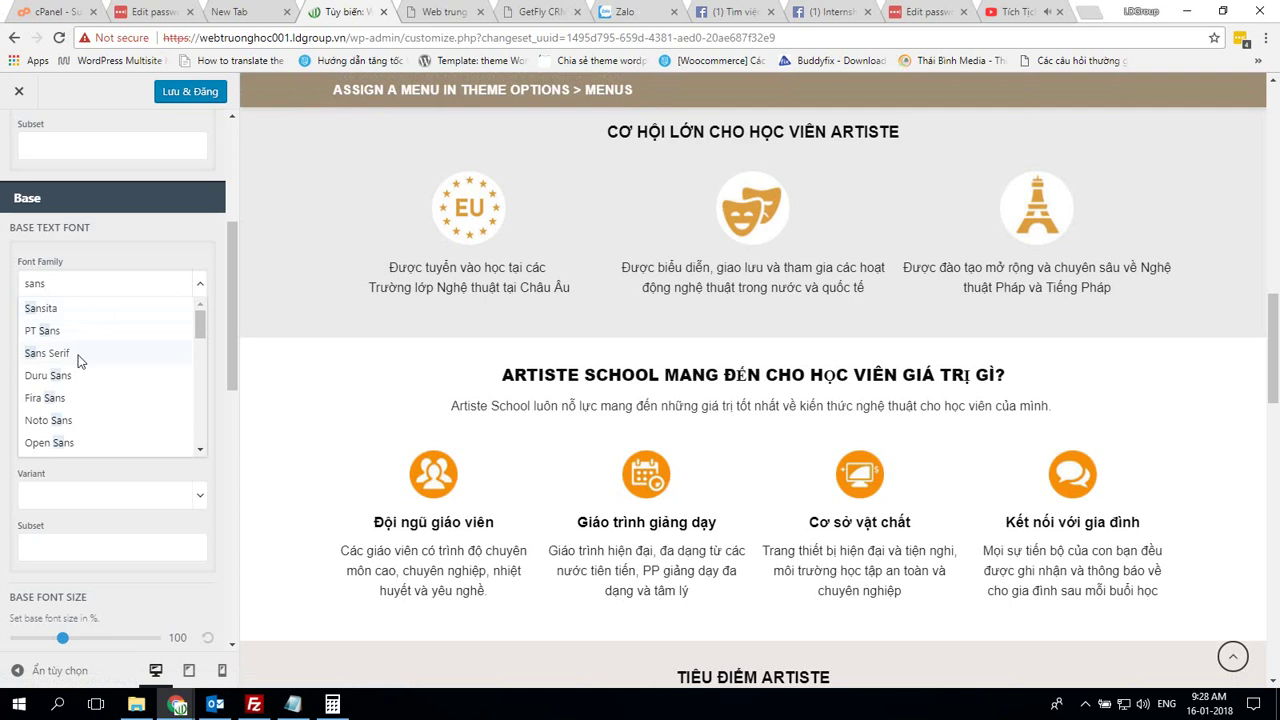
click(47, 353)
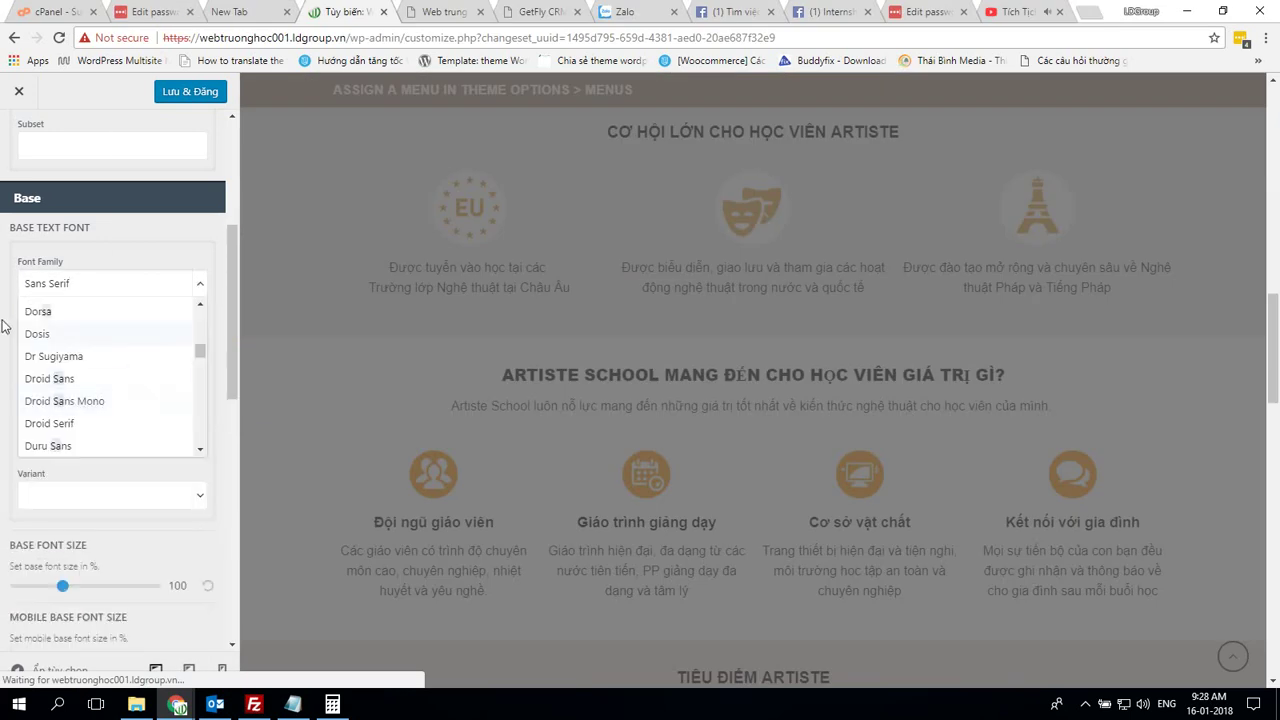
click(3, 325)
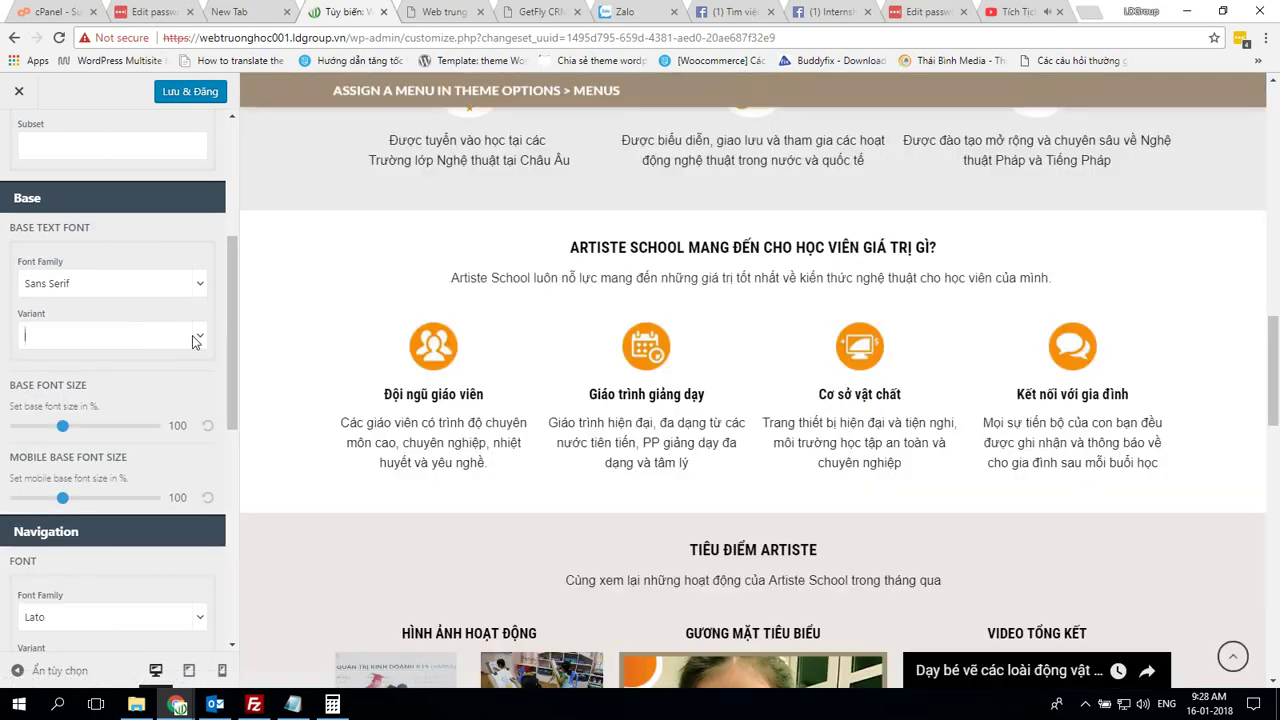
click(194, 336)
click(109, 369)
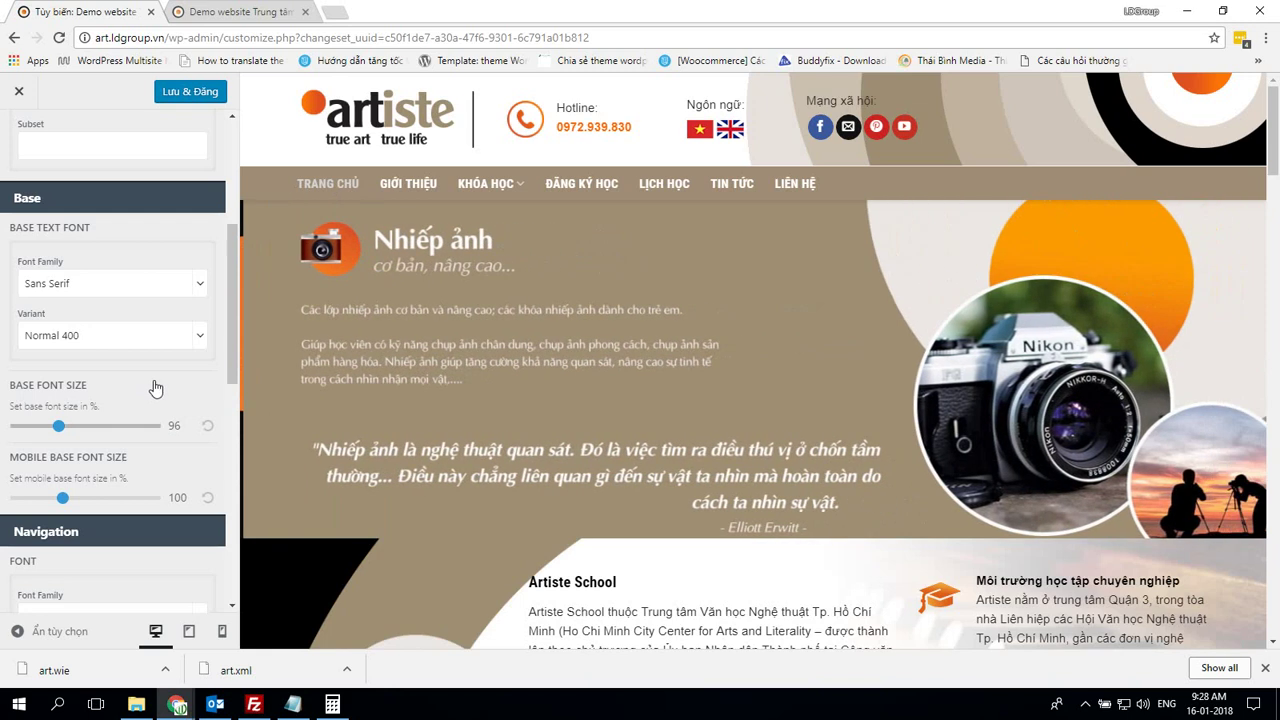
Lower the base font size to 94
scroll(146, 383, down, 1)
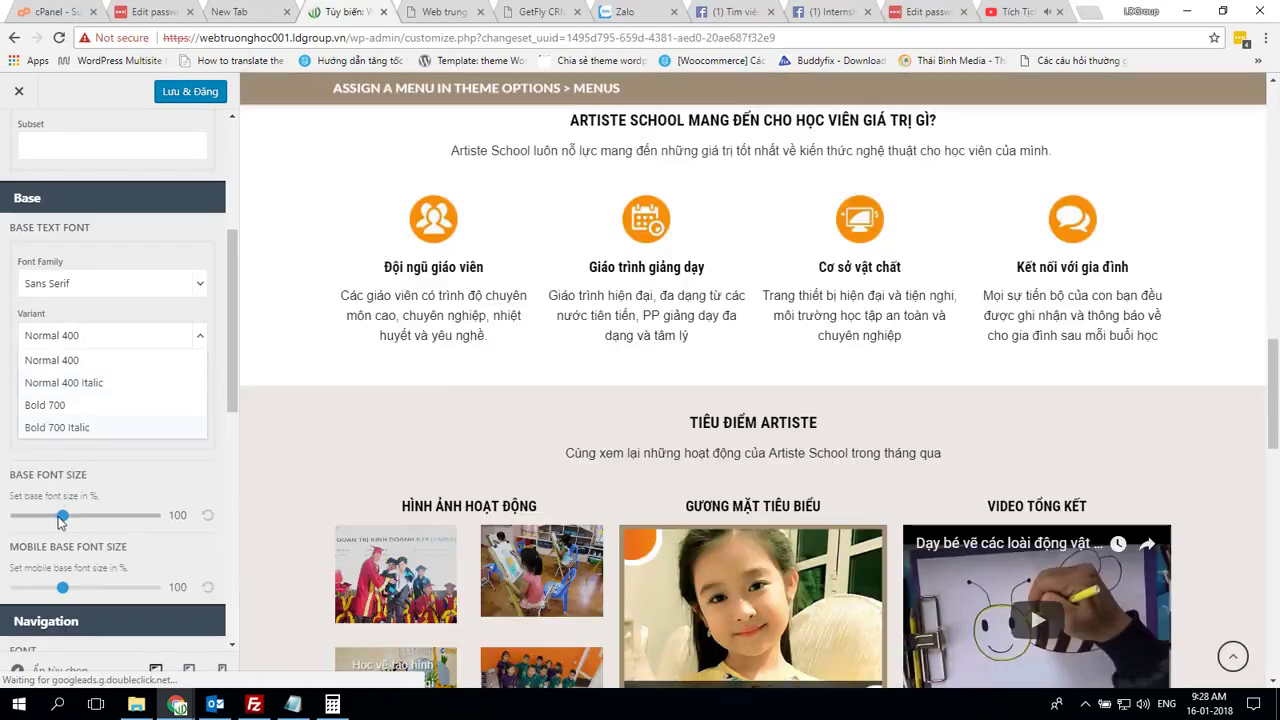
click(57, 523)
key(Left)
key(Left)
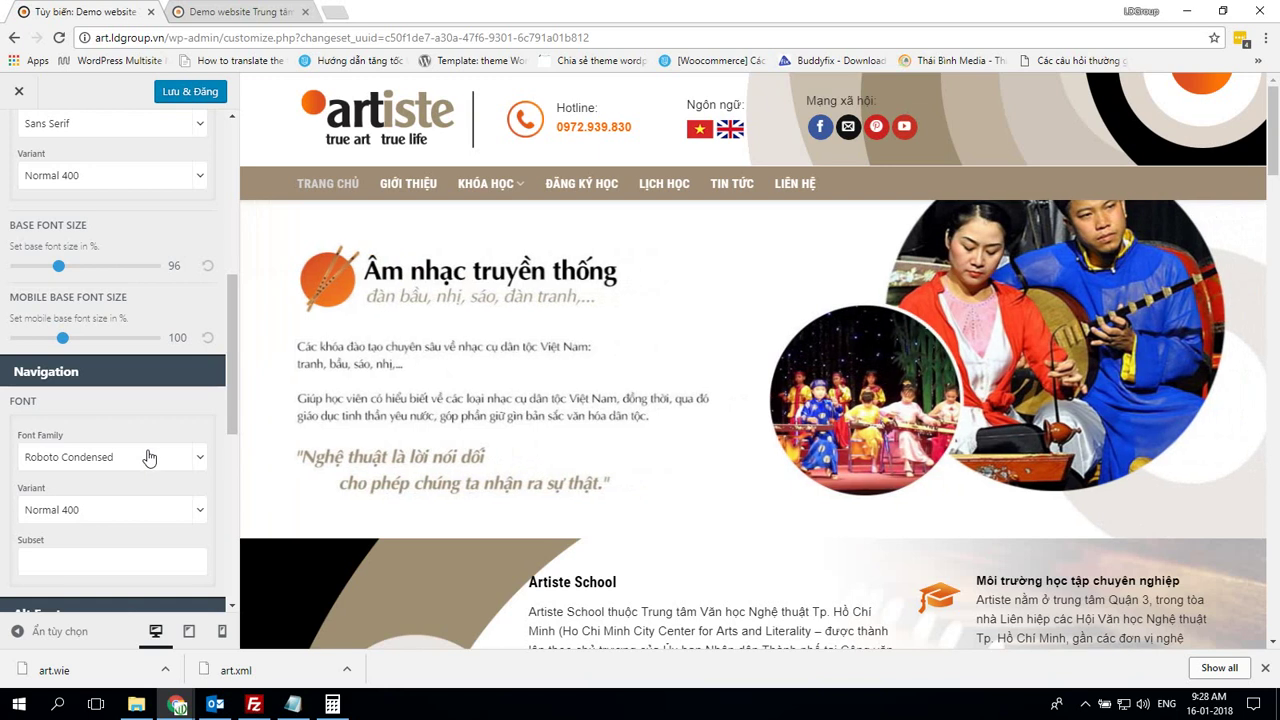
Compare the own site's Typography settings with the demo's navigation font
scroll(149, 457, down, 2)
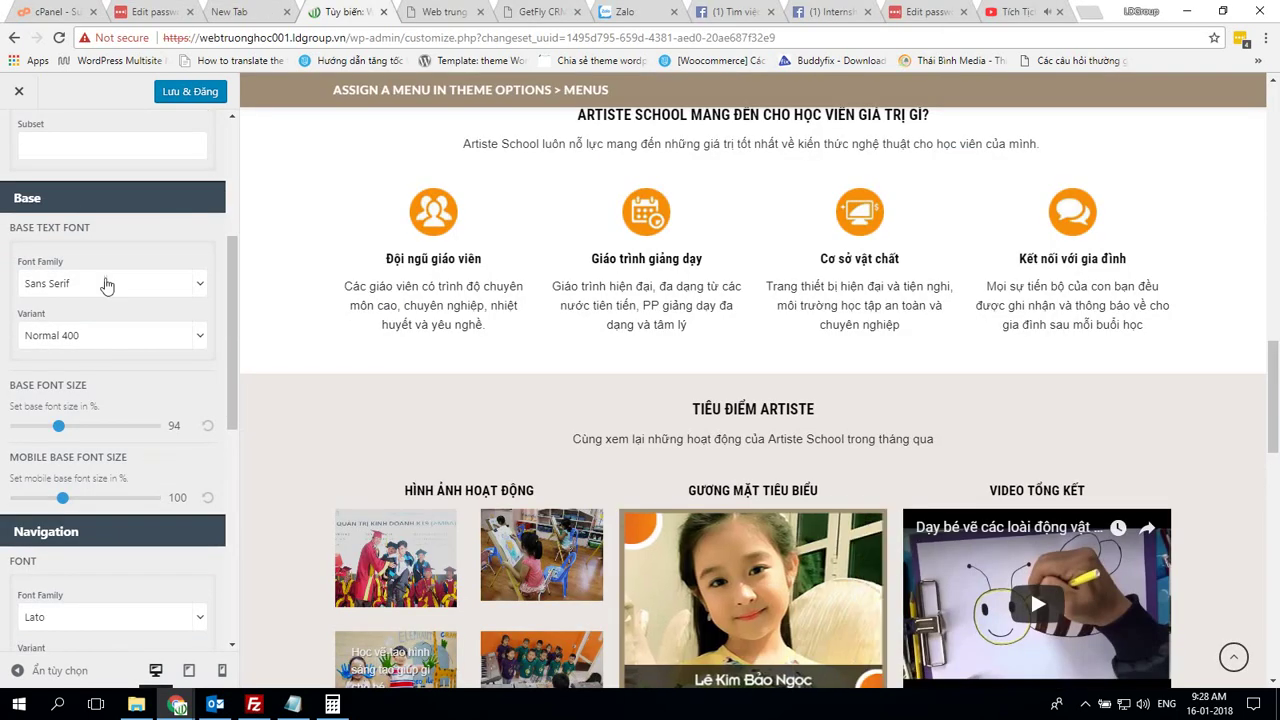
key(alt+Tab)
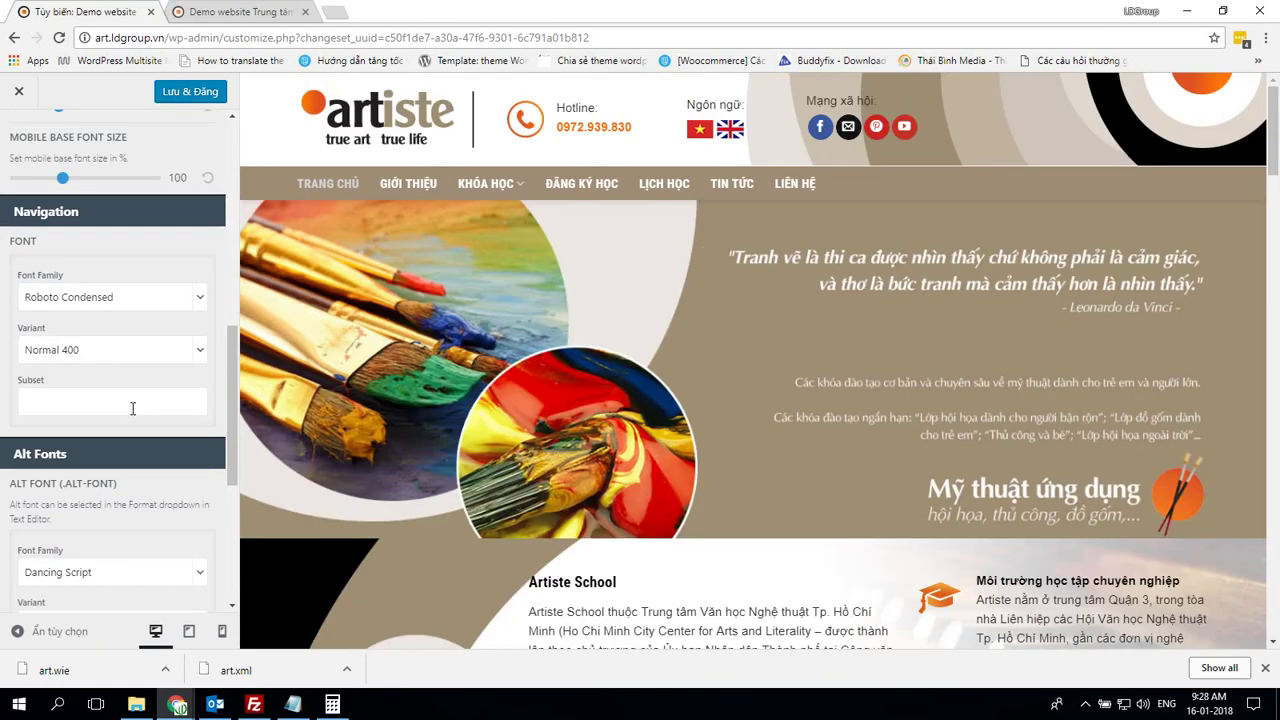
key(alt+Tab)
scroll(134, 414, up, 3)
scroll(136, 416, down, 1)
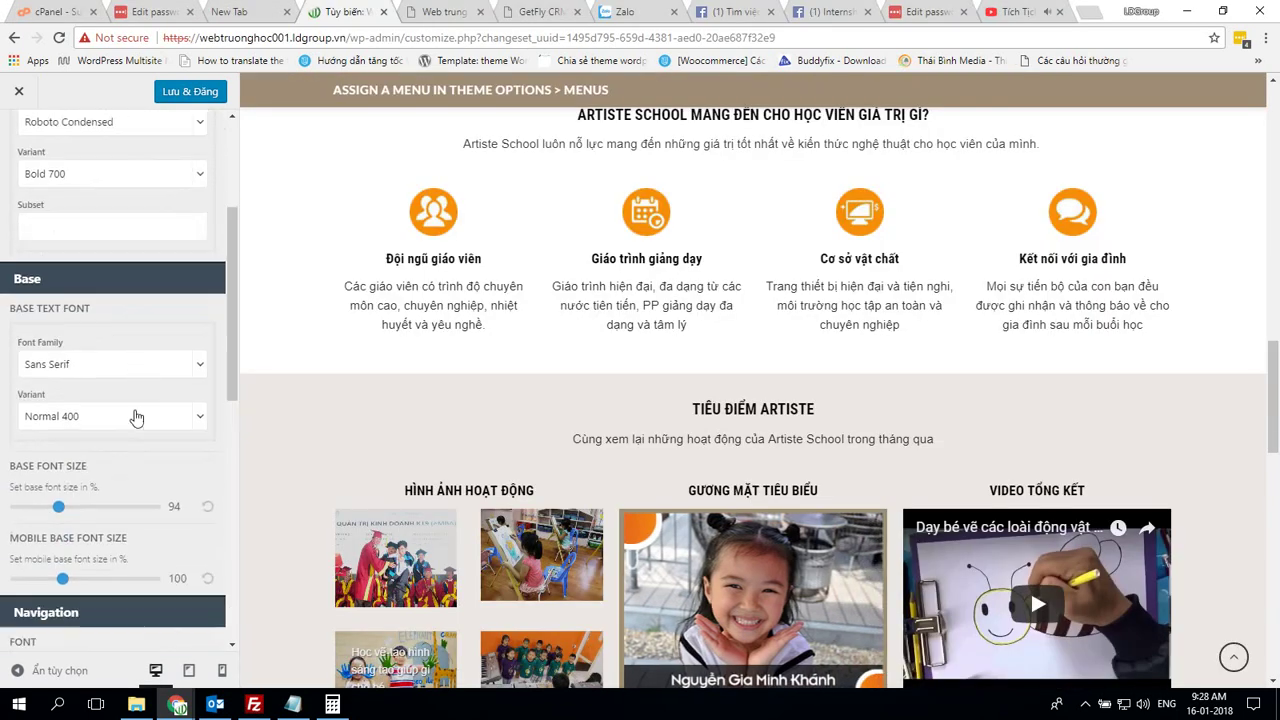
key(alt+Tab)
scroll(134, 414, up, 3)
scroll(136, 410, down, 3)
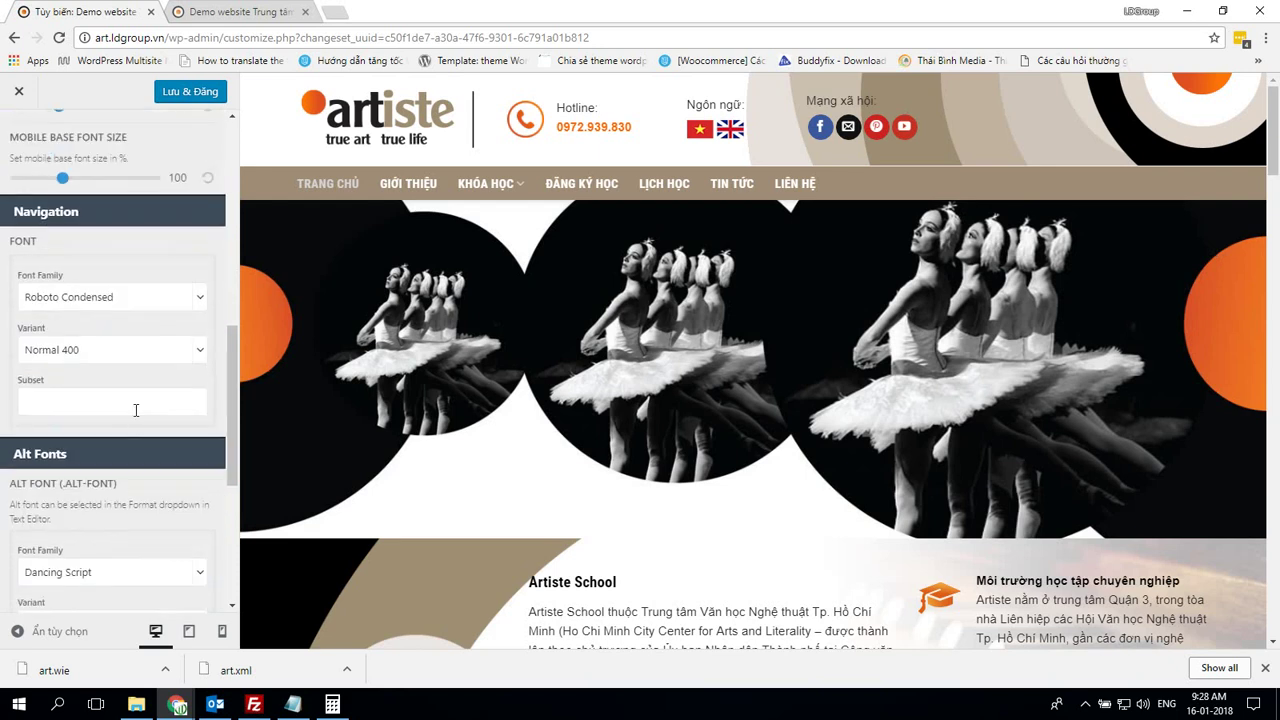
scroll(136, 410, up, 3)
scroll(134, 414, down, 3)
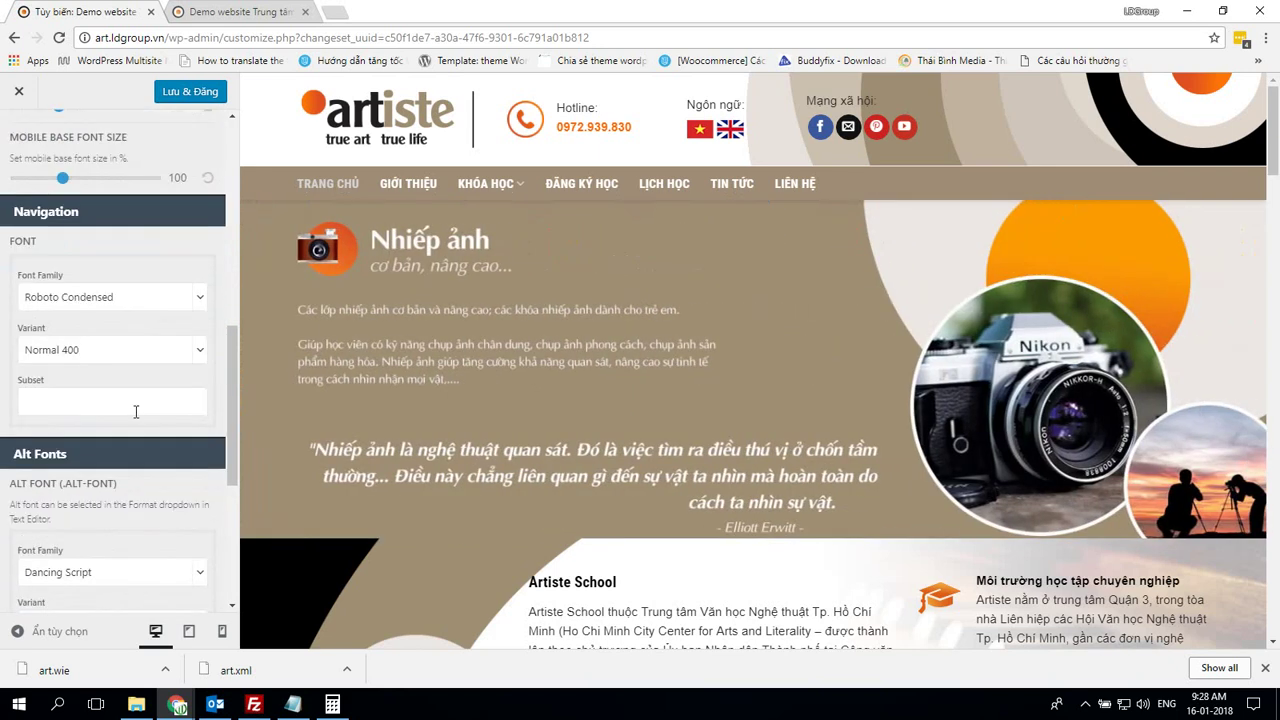
key(alt+Tab)
scroll(137, 414, down, 1)
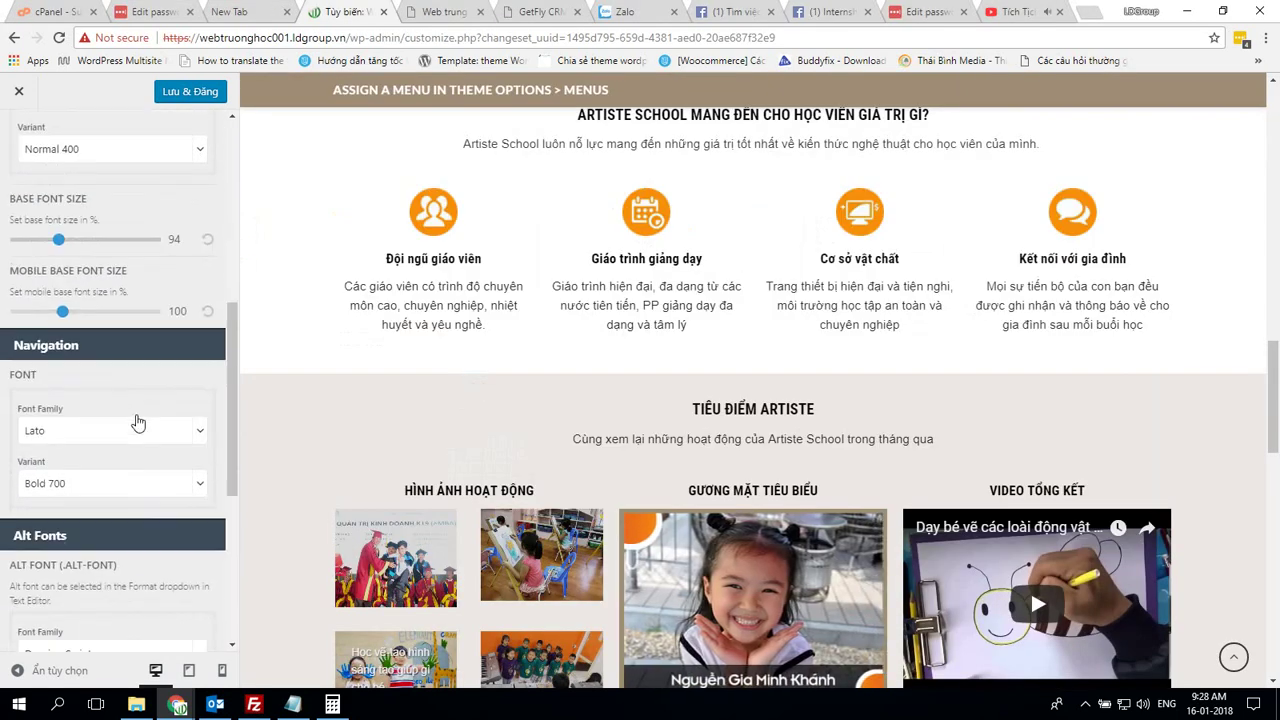
scroll(137, 423, down, 1)
Set the Navigation font family to Roboto Condensed
click(113, 305)
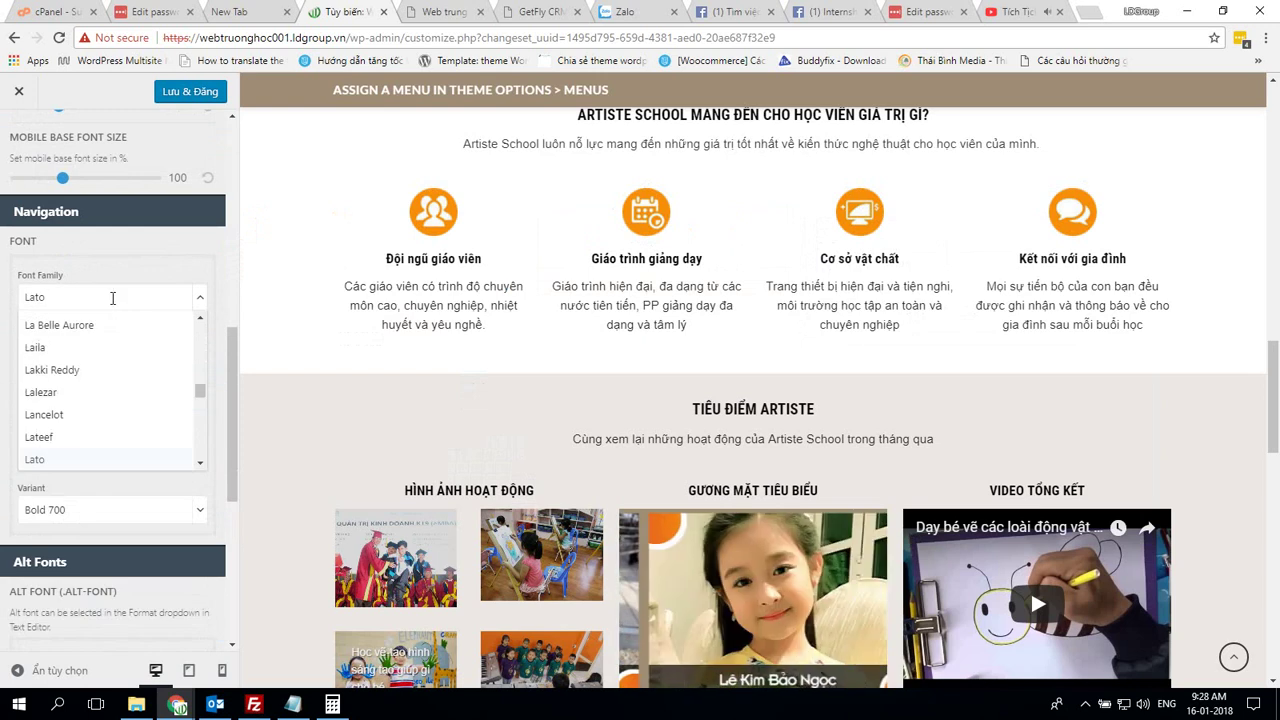
key(BackSpace)
key(BackSpace)
key(BackSpace)
key(BackSpace)
text(r)
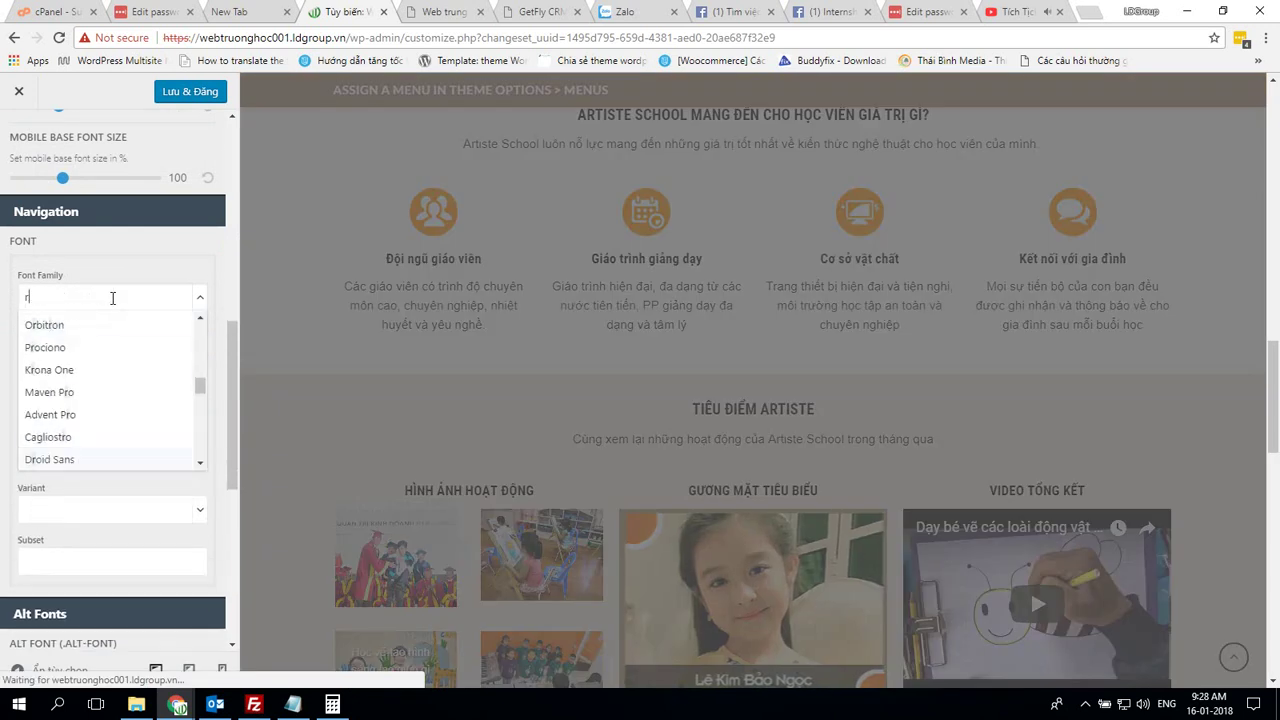
text(oboto)
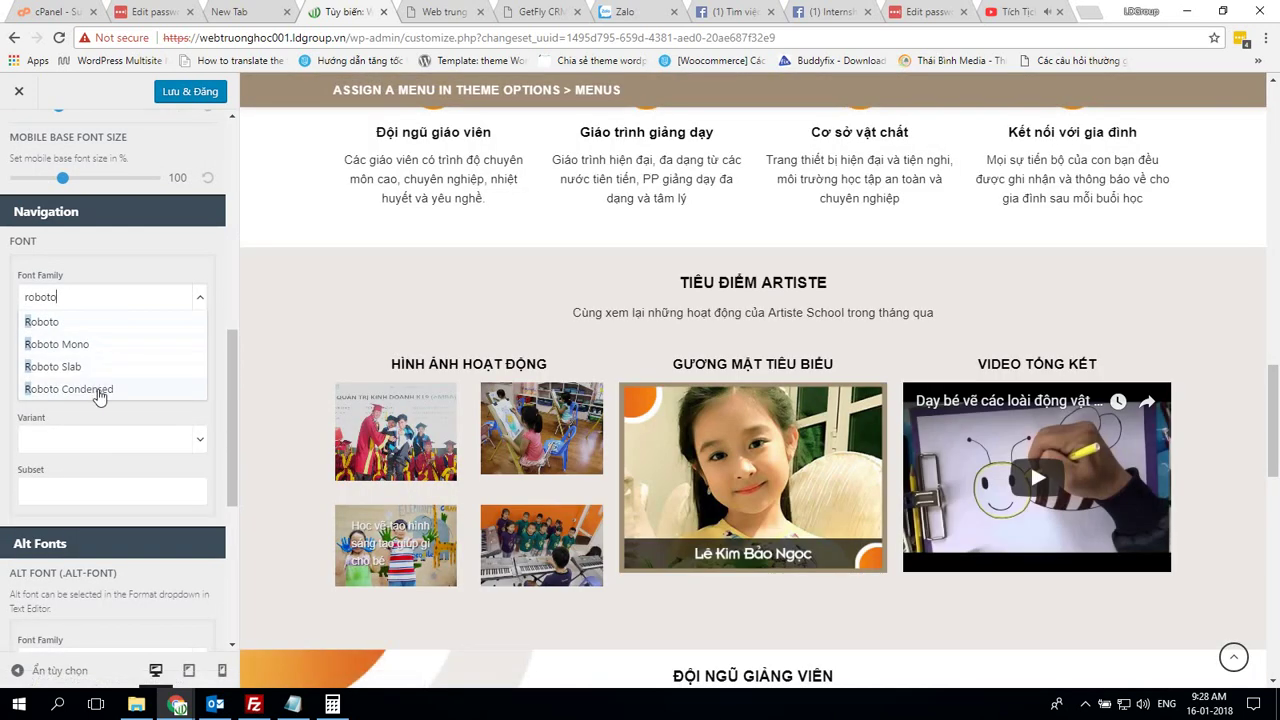
click(99, 395)
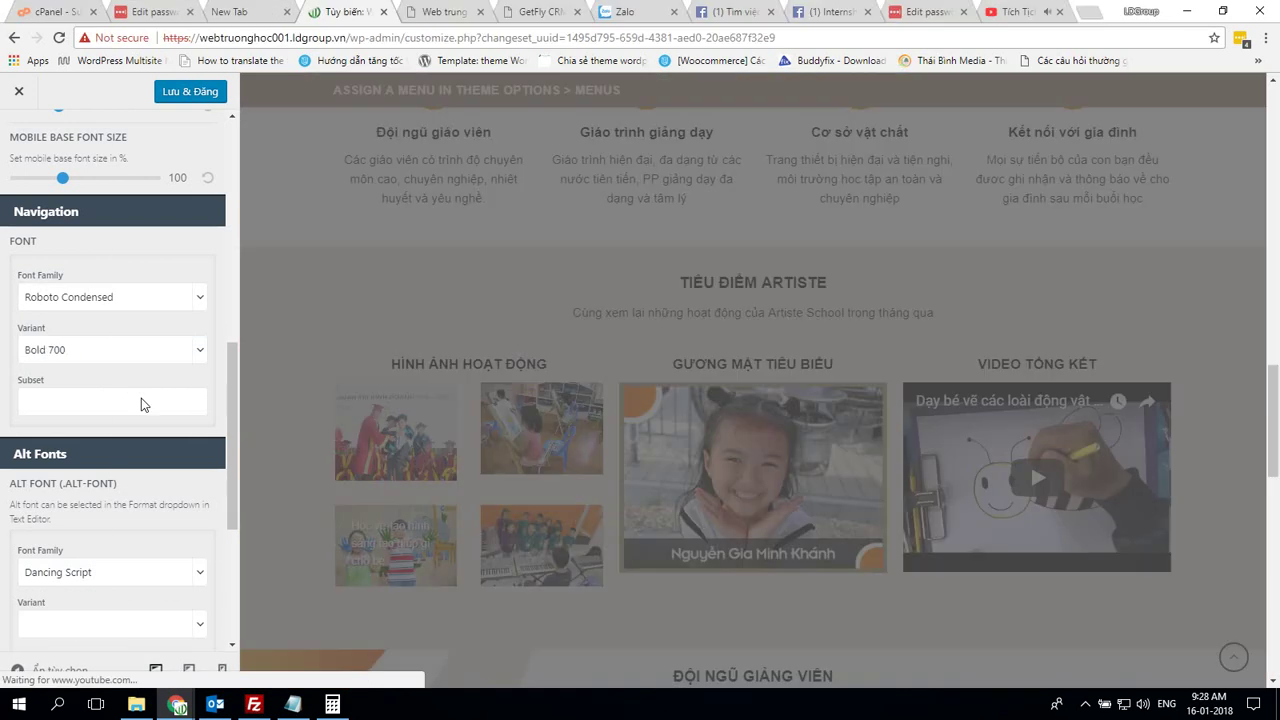
click(120, 297)
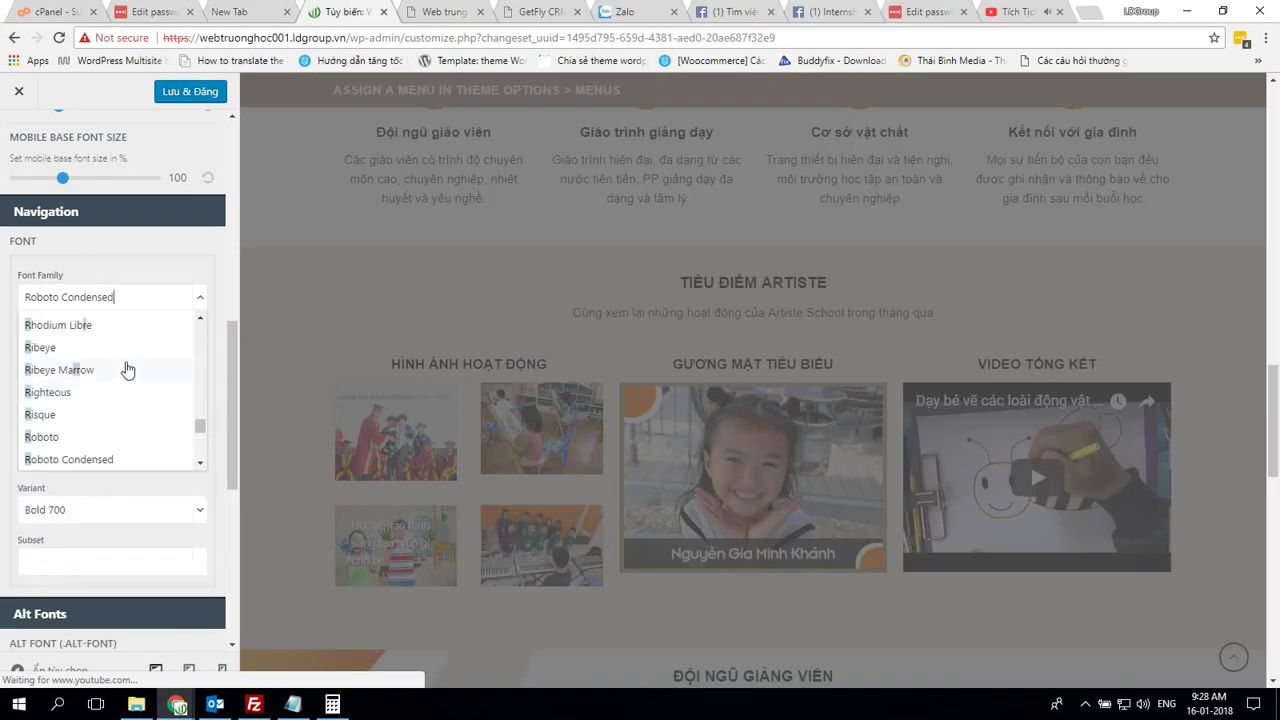
click(128, 298)
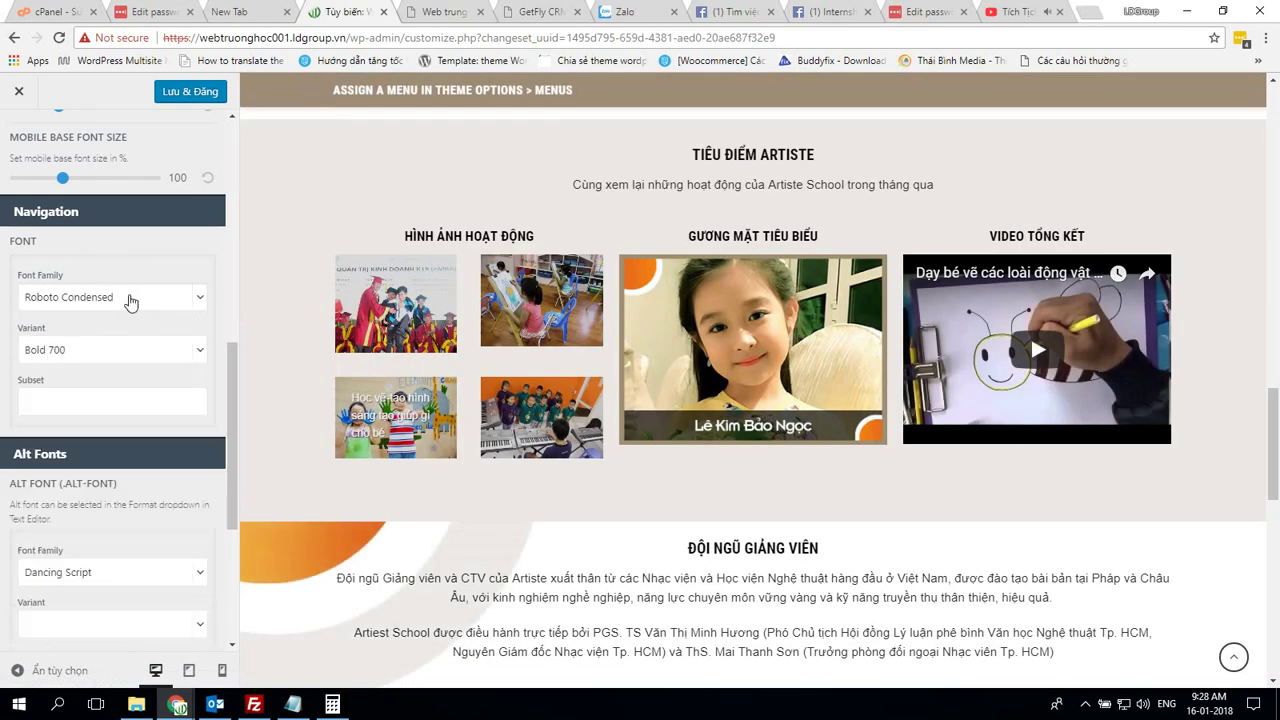
Set the navigation font weight to Normal 400 and publish the Typography changes
click(89, 360)
click(71, 421)
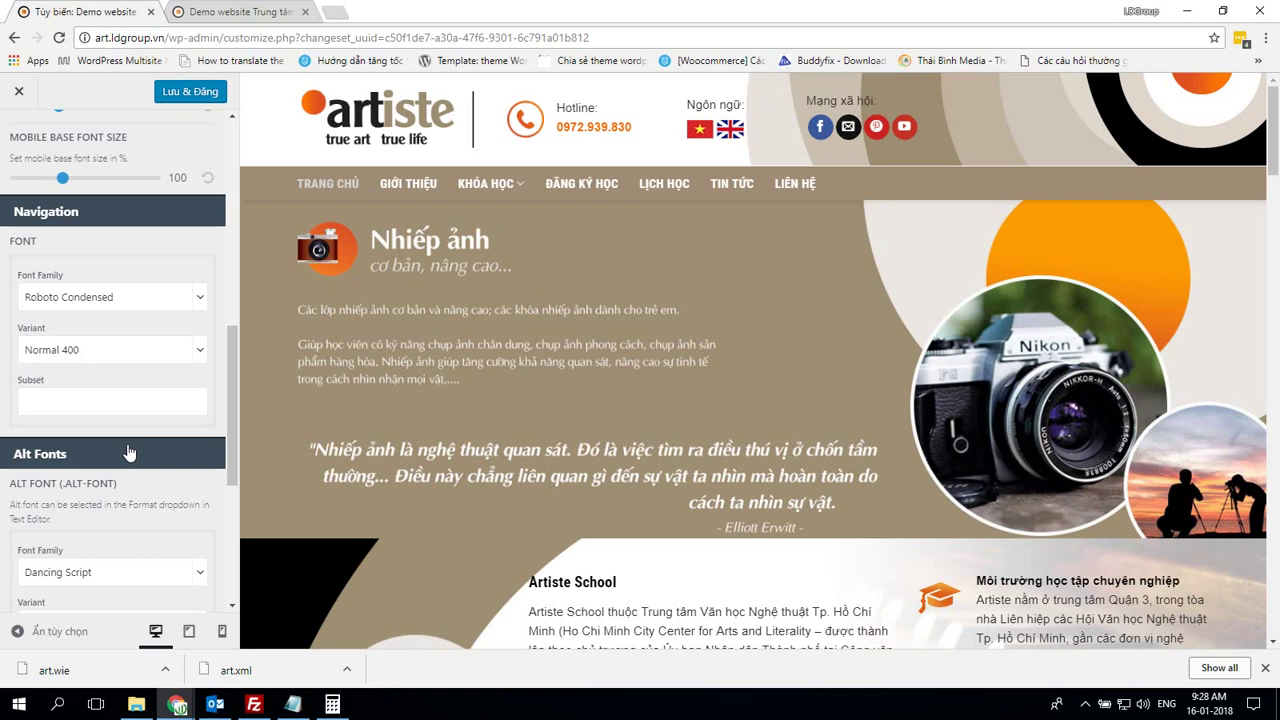
scroll(127, 453, down, 4)
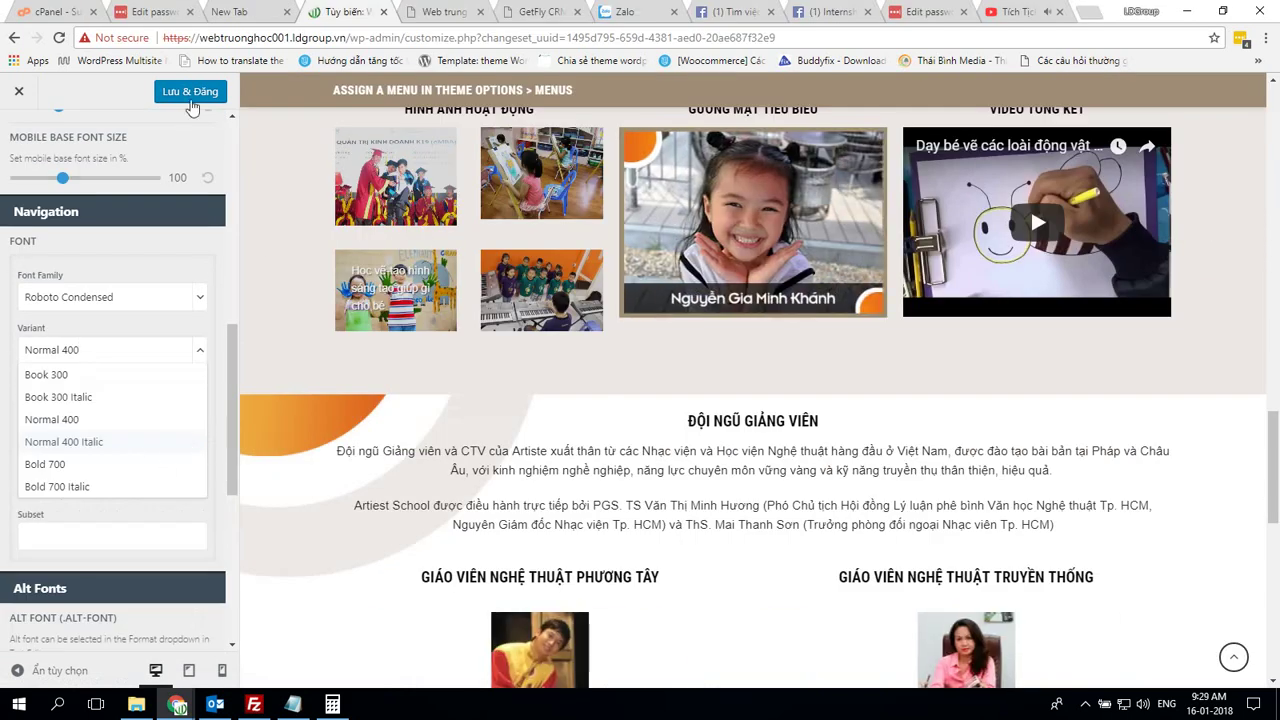
click(190, 101)
scroll(170, 290, up, 5)
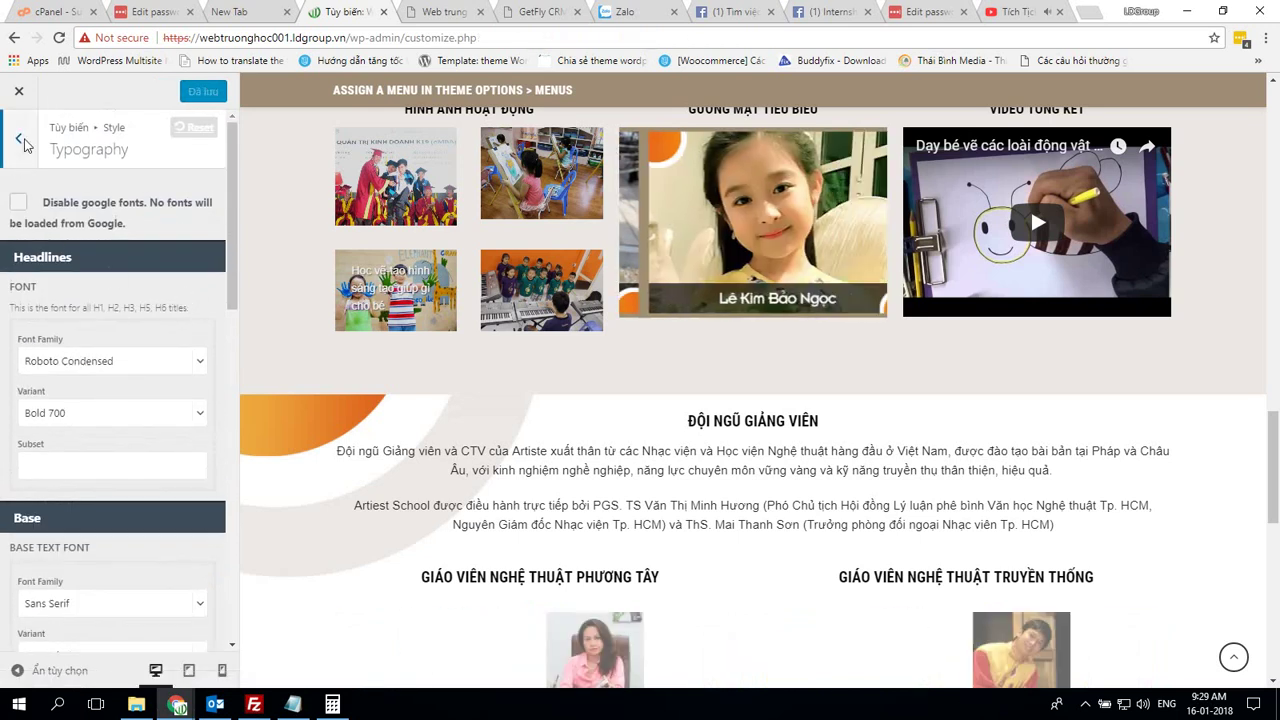
Compare the own site's Custom CSS settings with the demo's
click(20, 140)
click(156, 300)
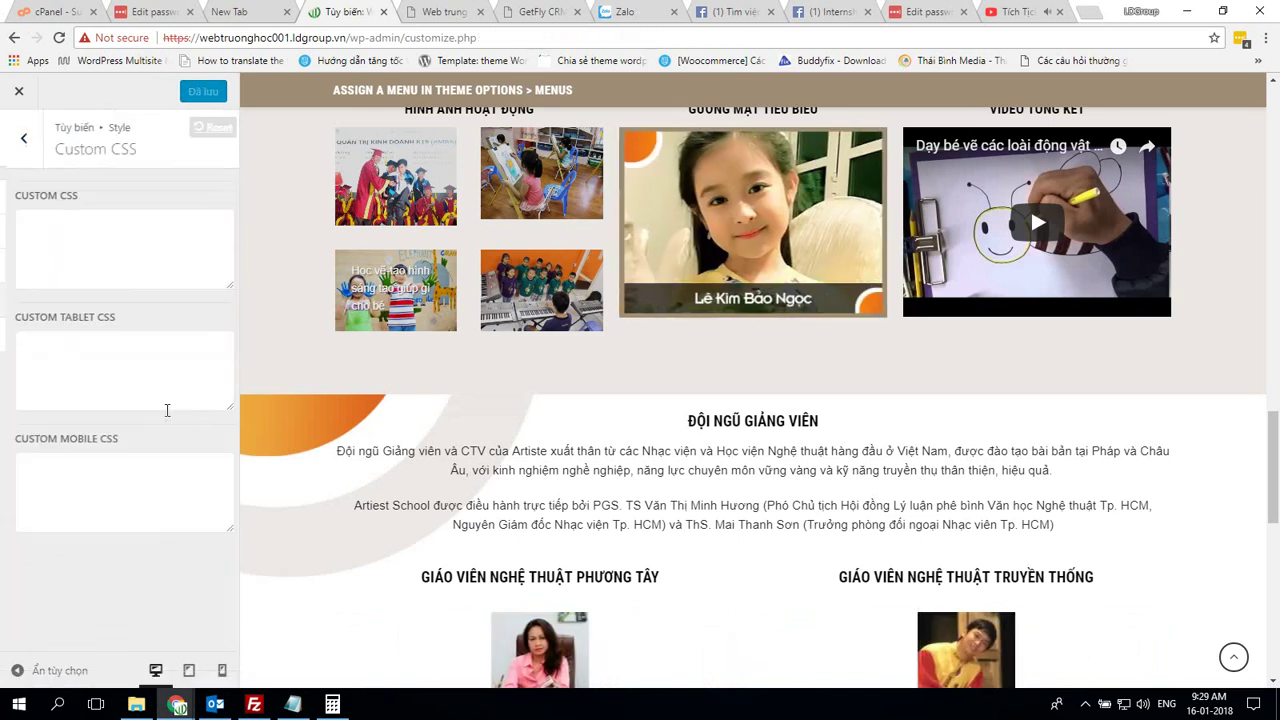
key(alt+Tab)
scroll(80, 238, up, 3)
scroll(80, 238, up, 1)
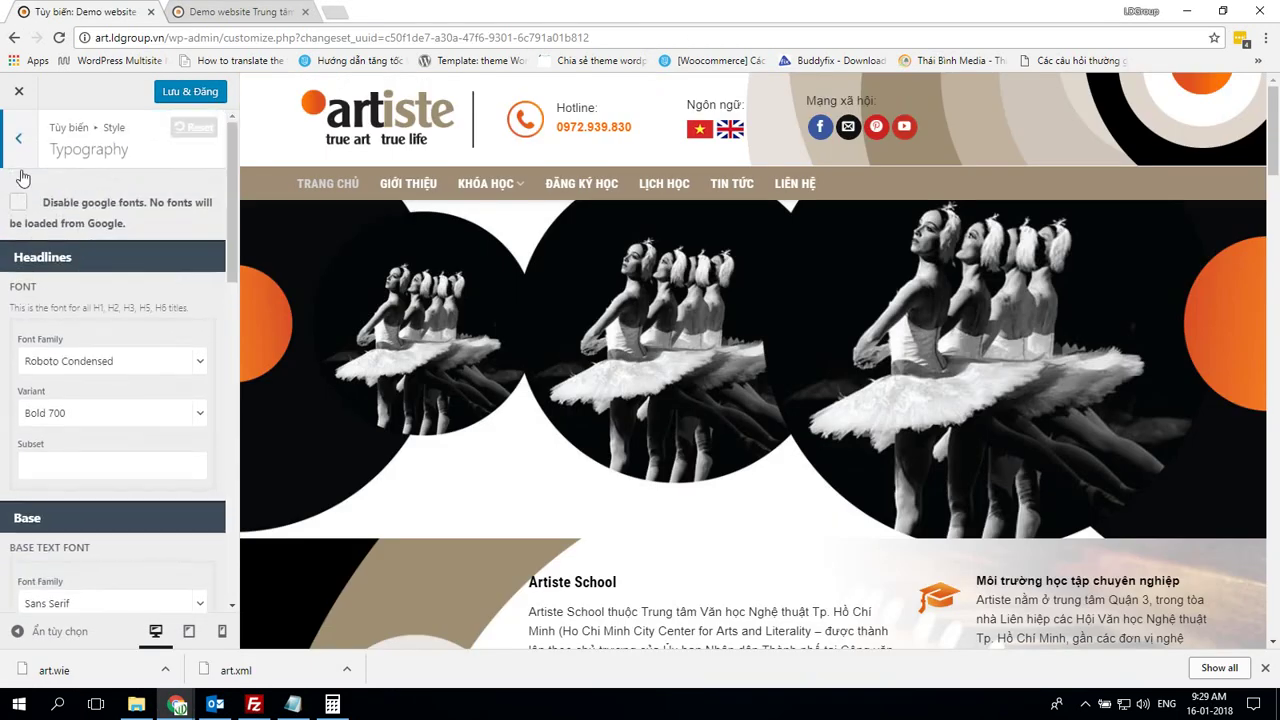
click(19, 150)
click(103, 305)
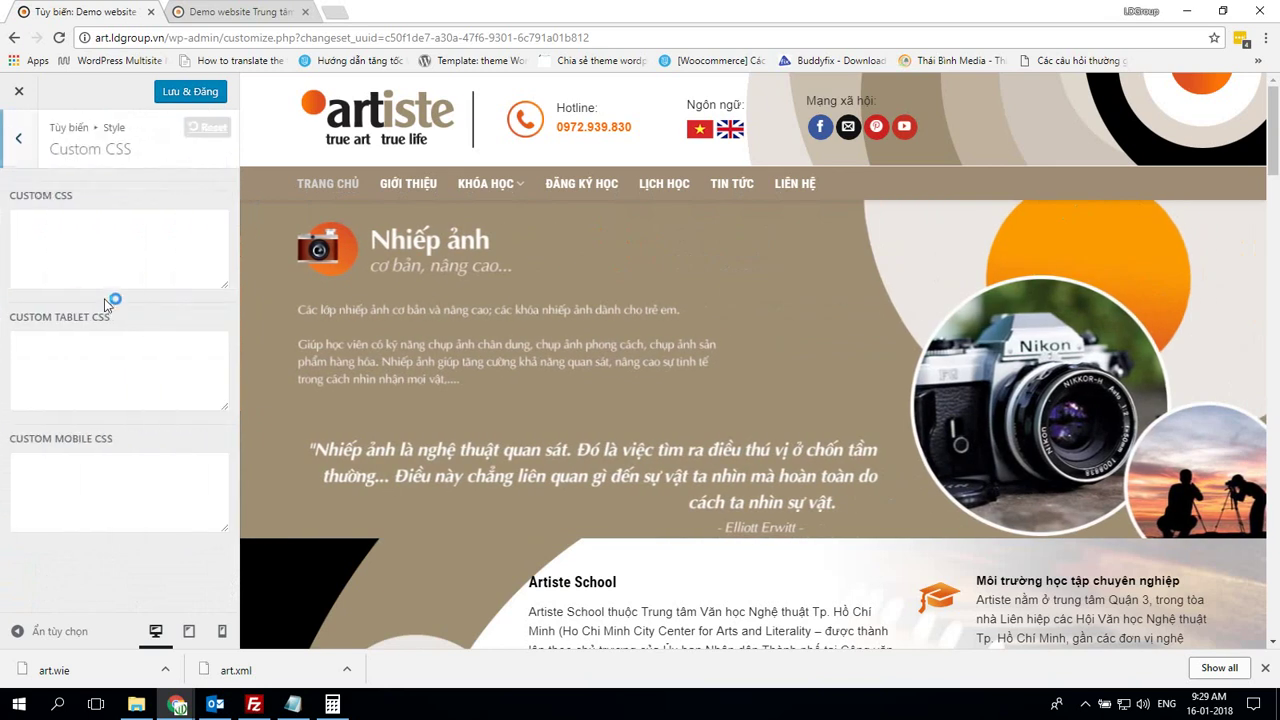
click(18, 138)
Compare the Image Lightbox settings, including the lightbox background colour, with the demo
click(106, 337)
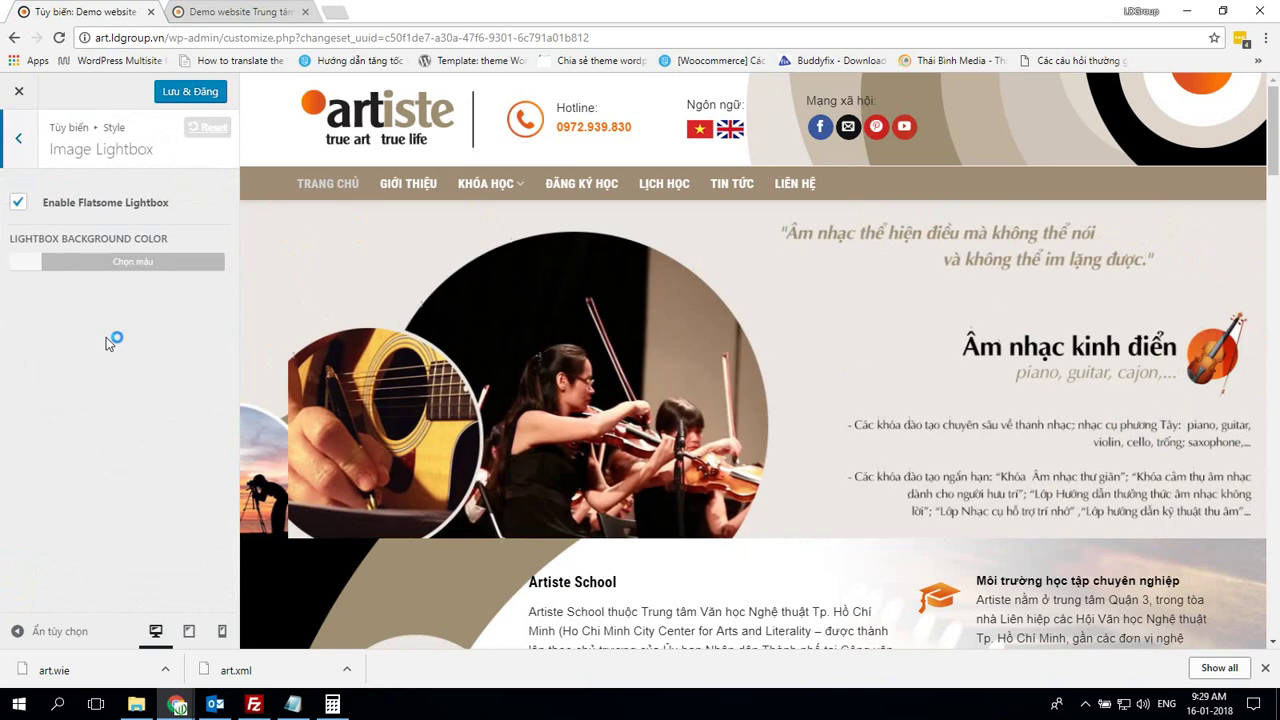
key(alt+Tab)
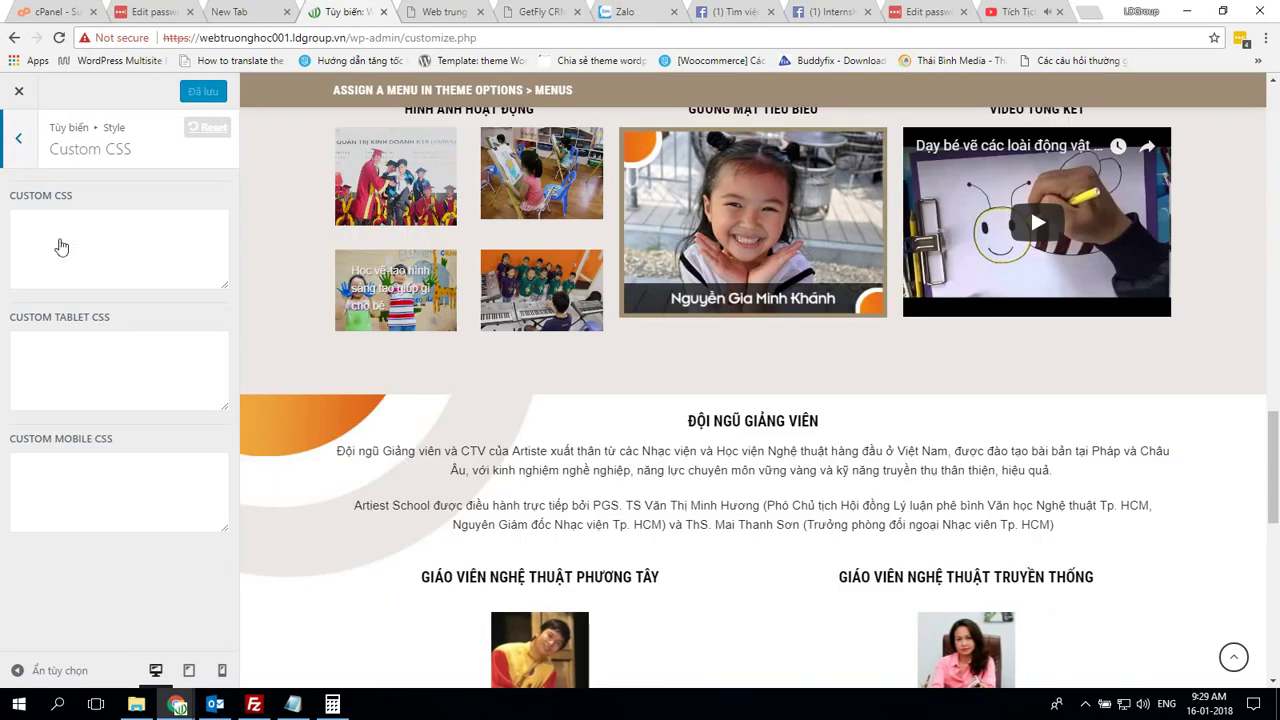
click(18, 138)
click(105, 341)
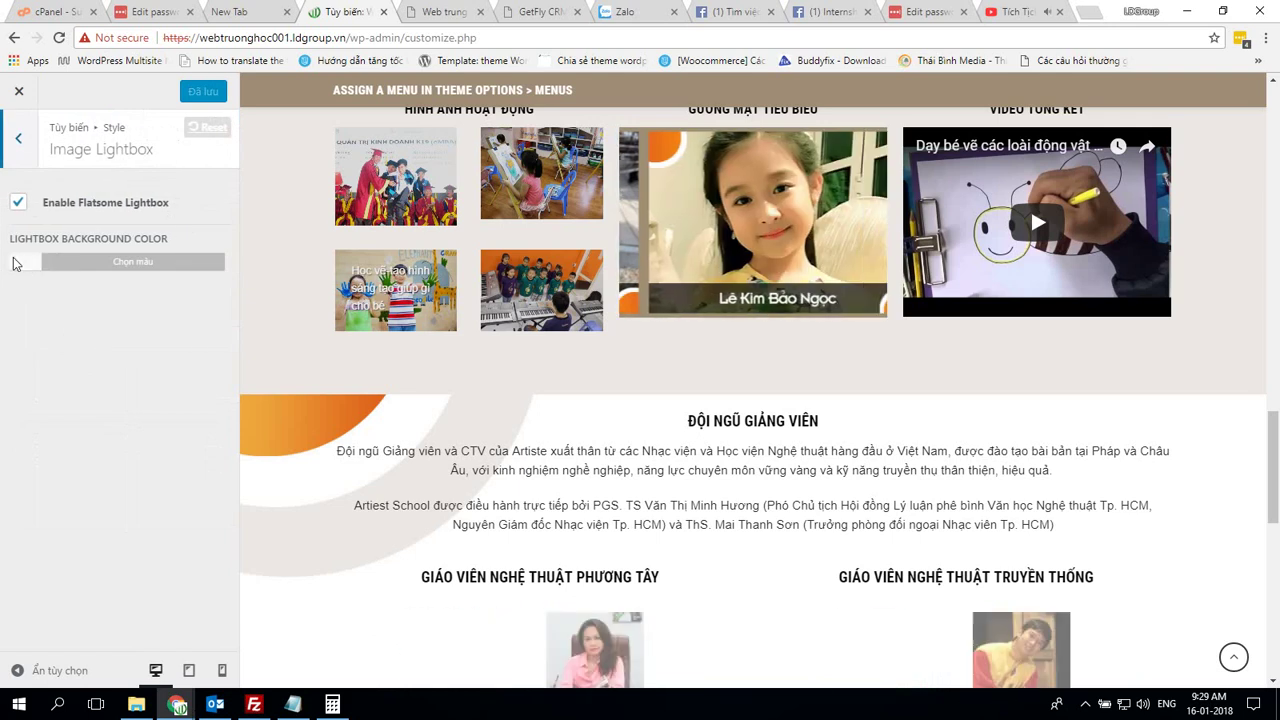
click(22, 263)
key(alt+Tab)
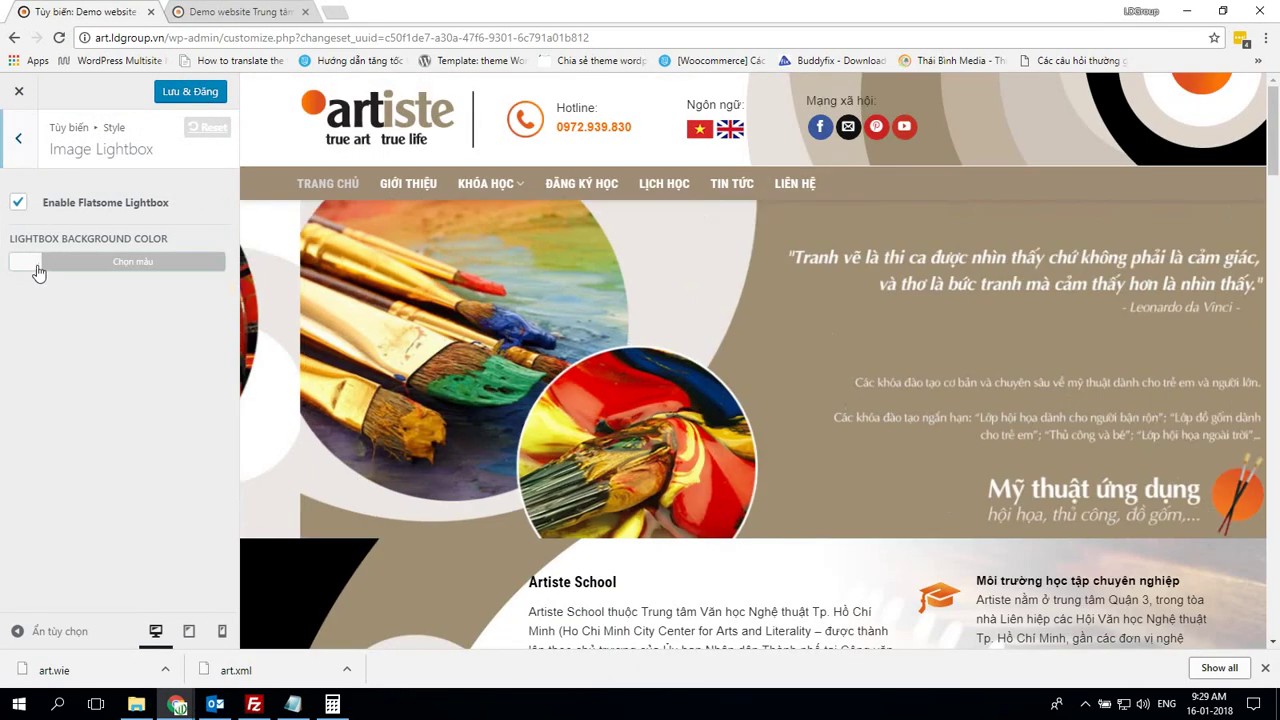
click(32, 263)
click(32, 263)
click(22, 140)
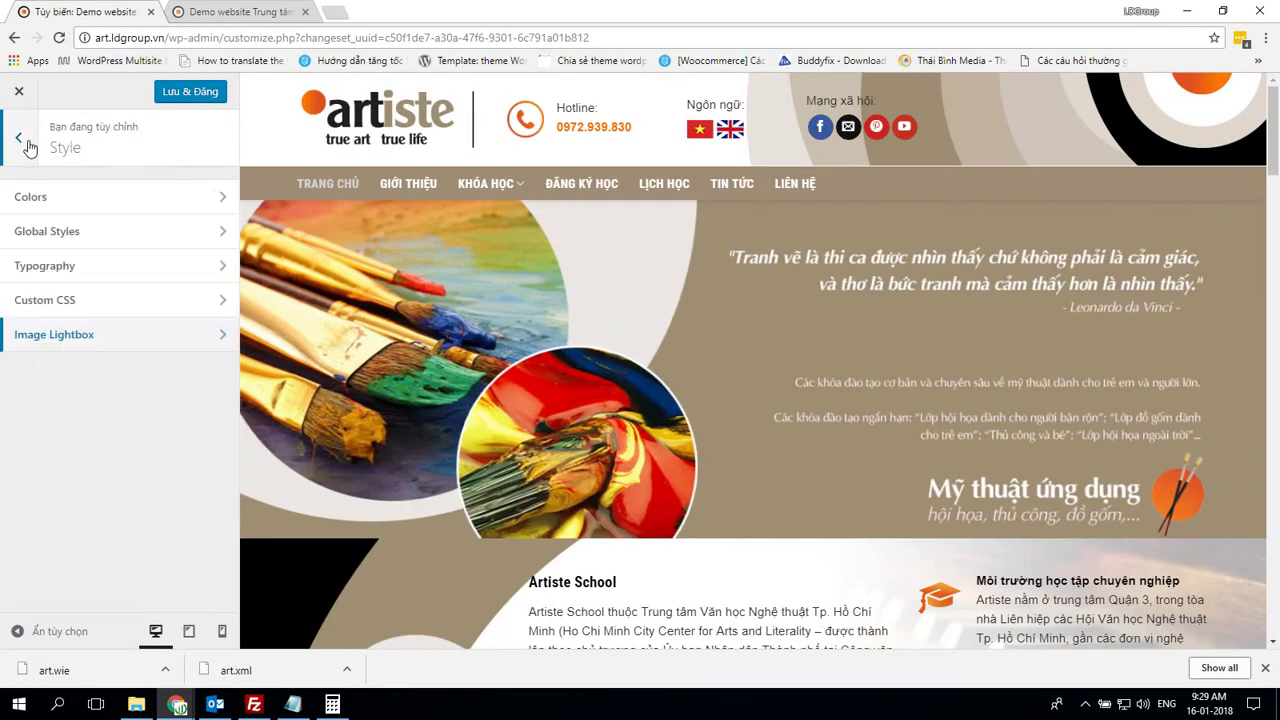
Look over the demo's Blog Layout settings
click(29, 147)
scroll(160, 366, down, 2)
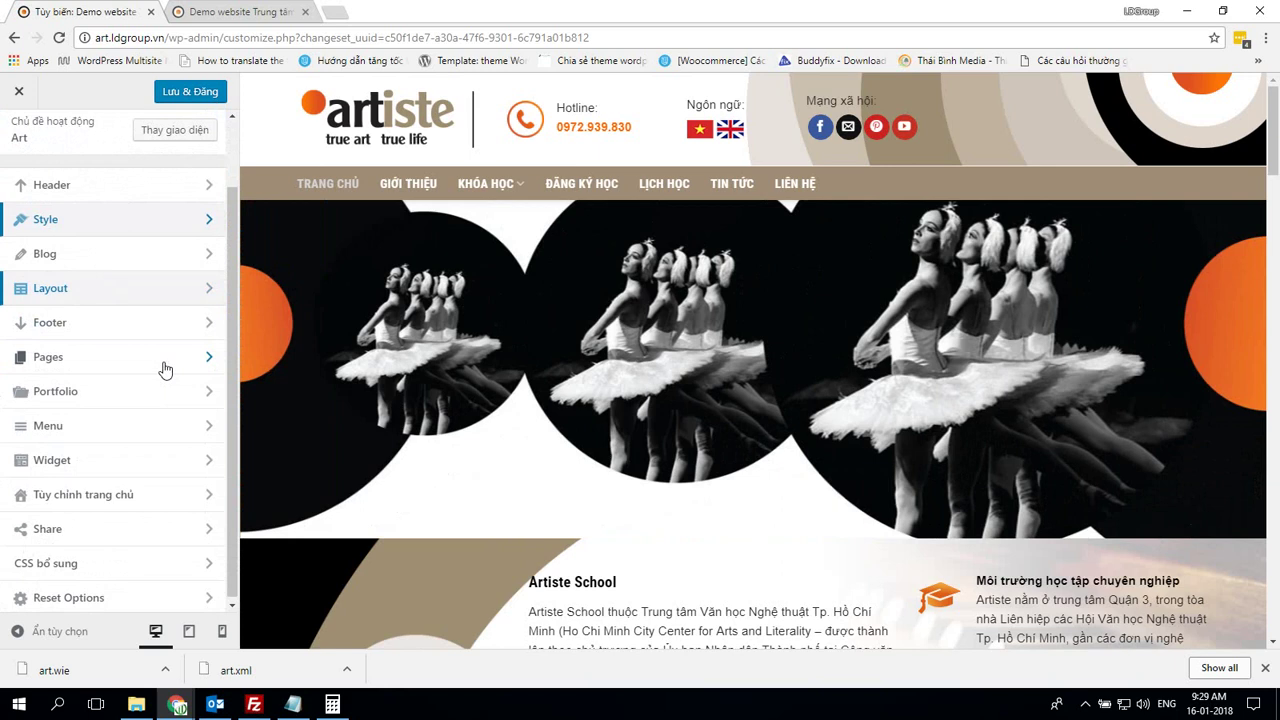
click(121, 247)
click(130, 202)
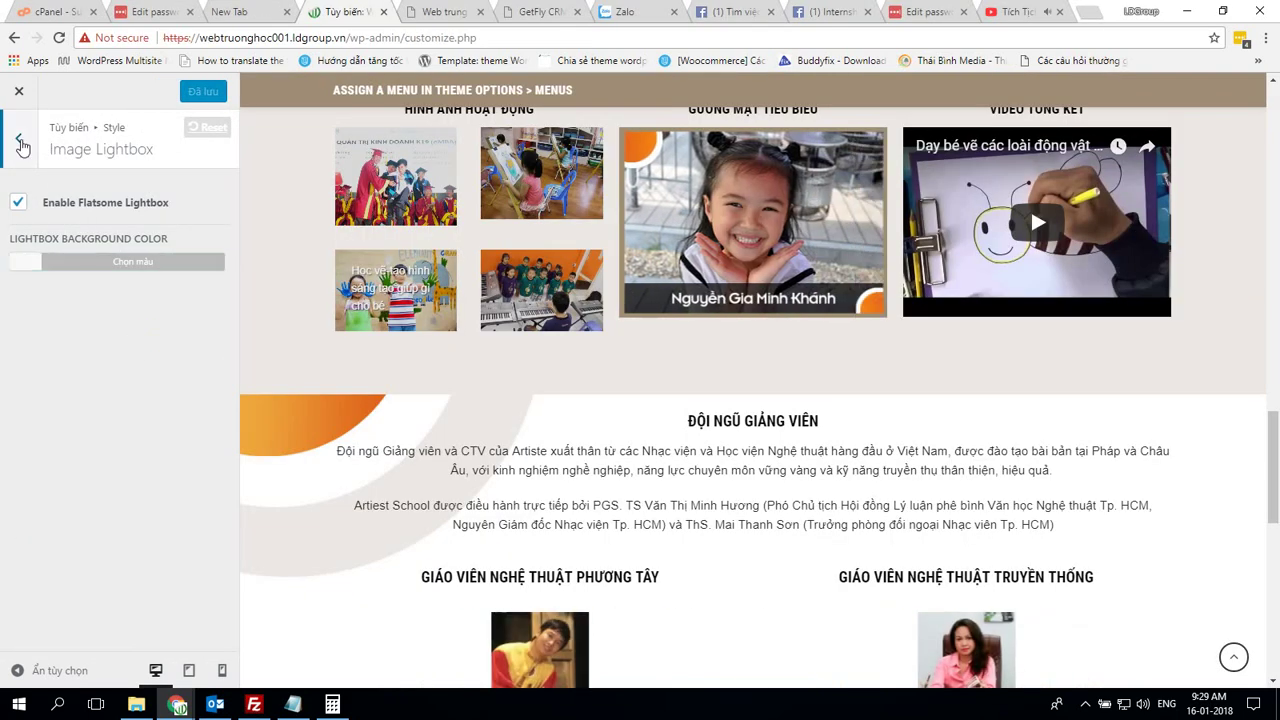
click(20, 140)
Review the own site's Layout settings, then return to the main list for Blog
key(Escape)
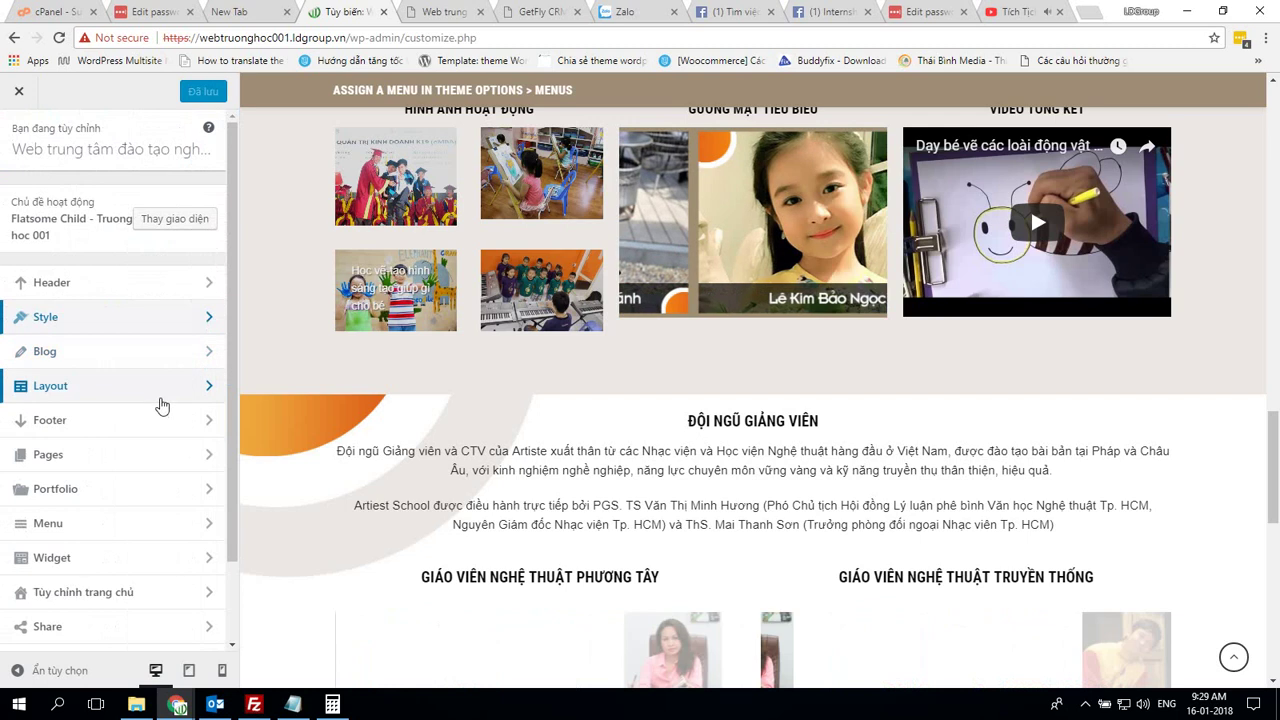
scroll(106, 394, down, 1)
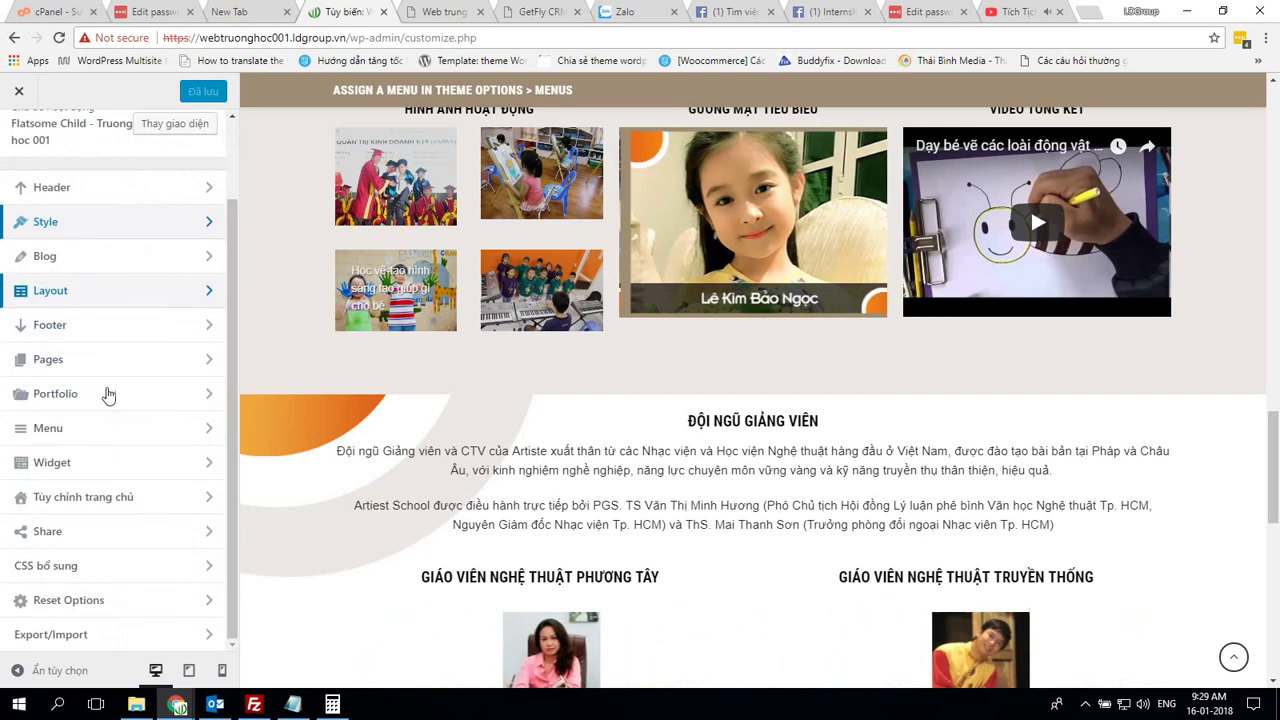
click(88, 296)
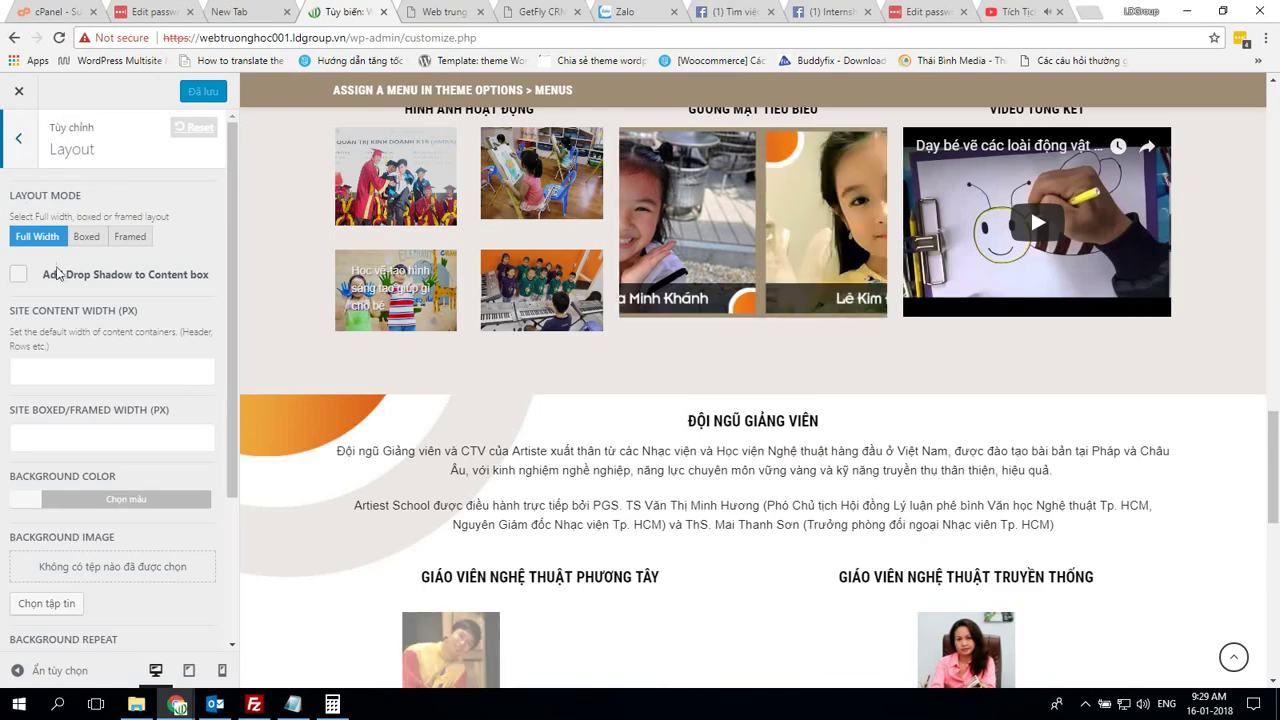
click(17, 145)
click(83, 256)
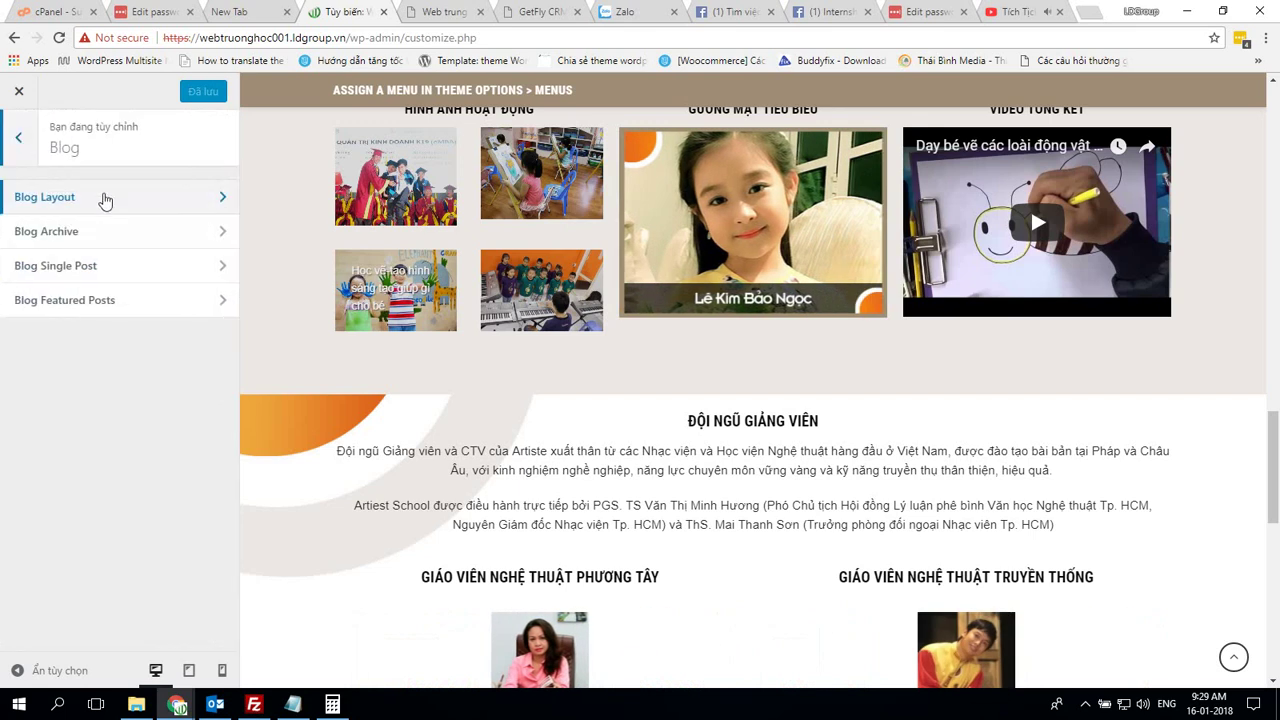
In Blog Layout, turn off the sidebar divider and set posts to Three Col
click(44, 196)
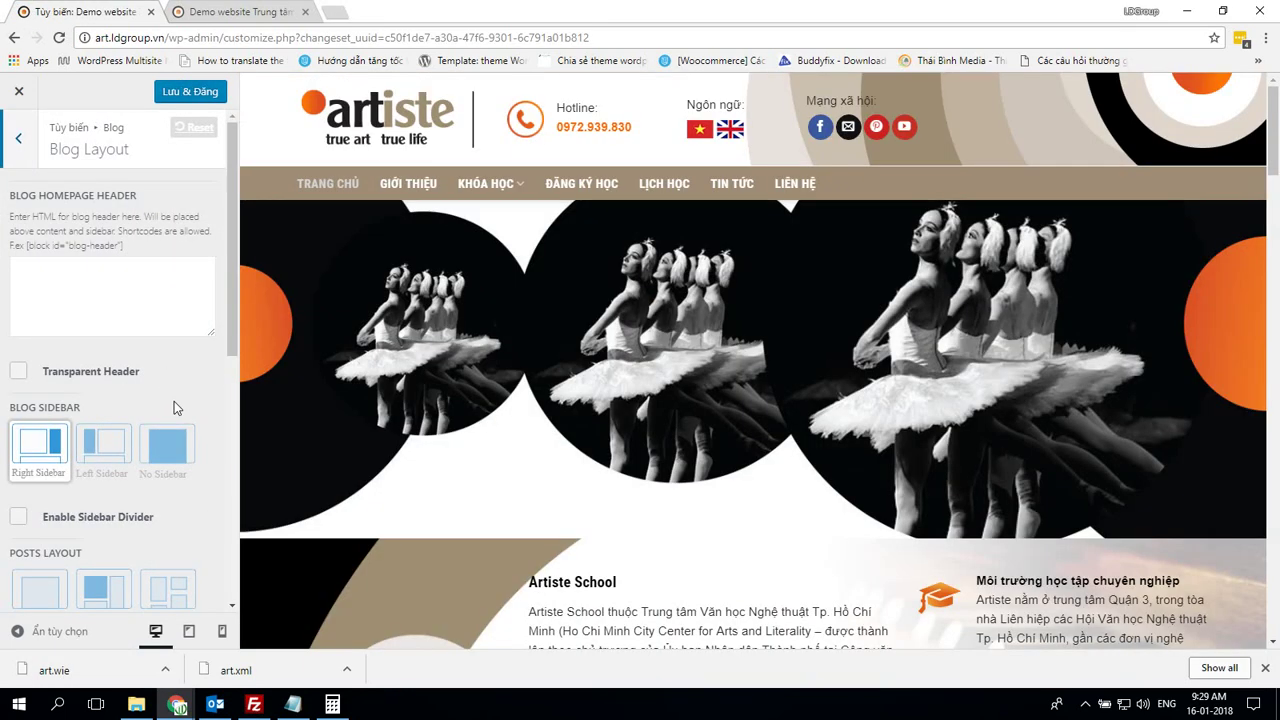
scroll(174, 405, down, 3)
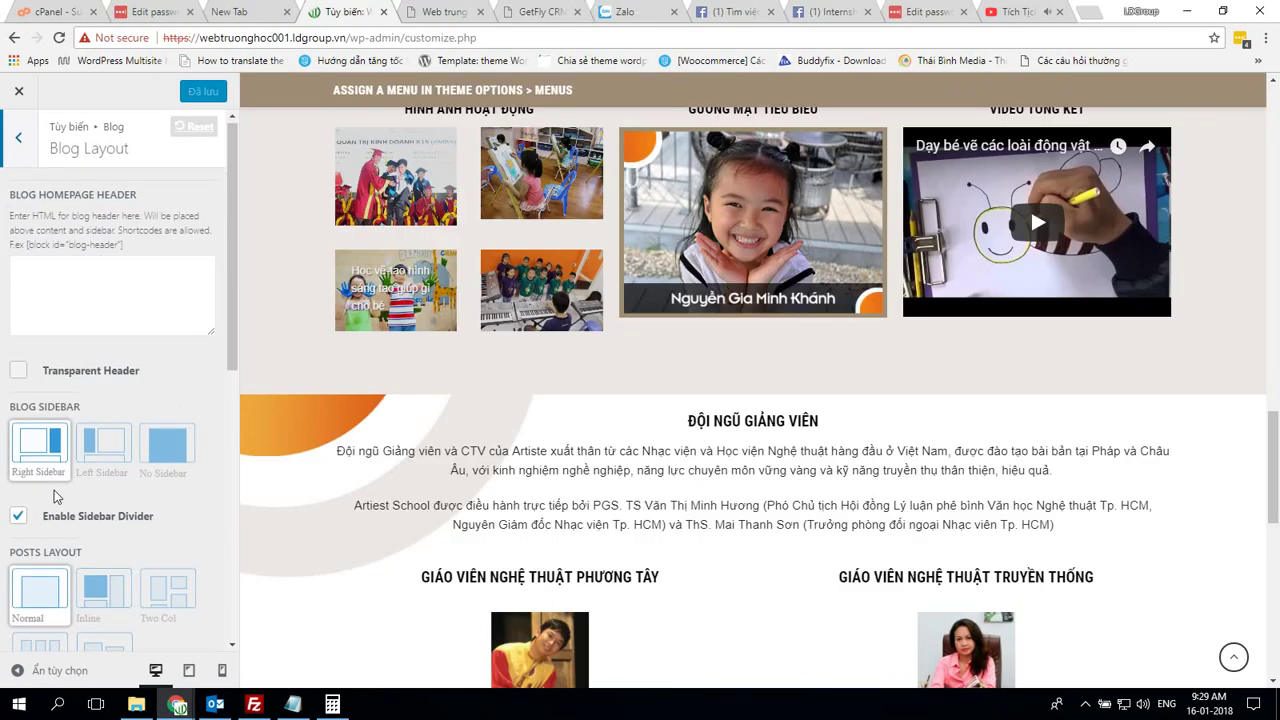
scroll(15, 207, down, 3)
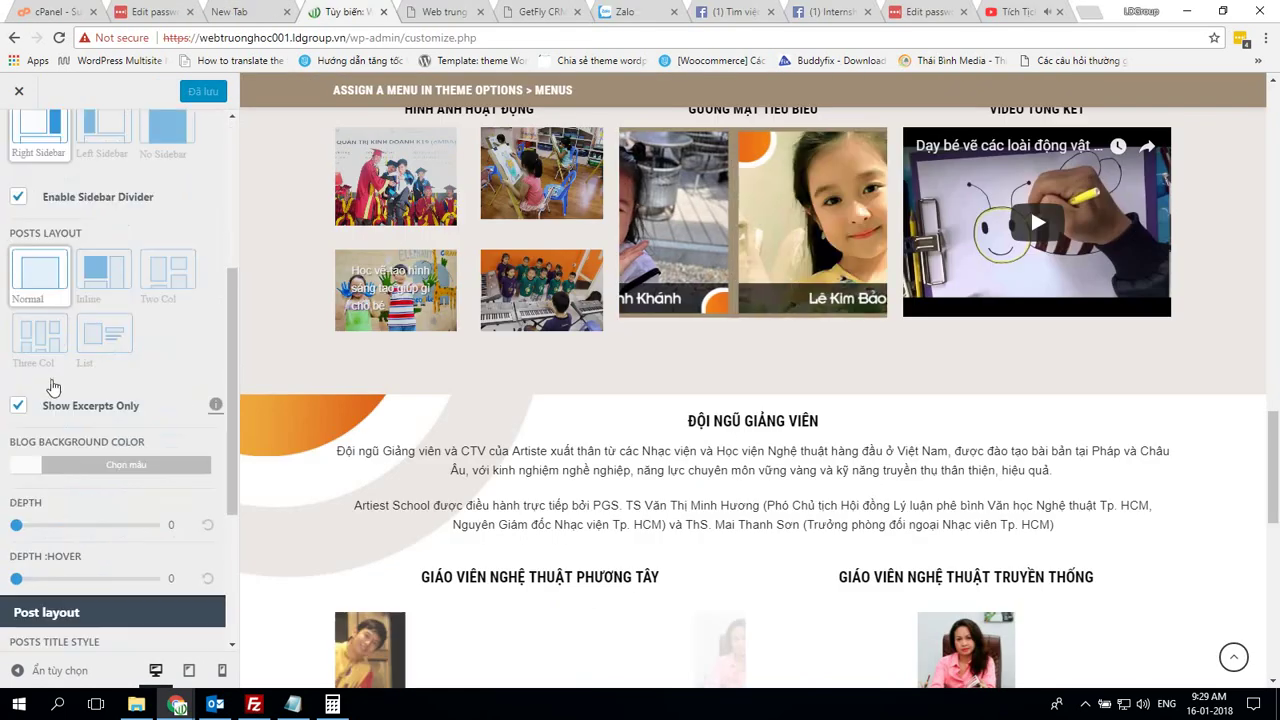
click(16, 202)
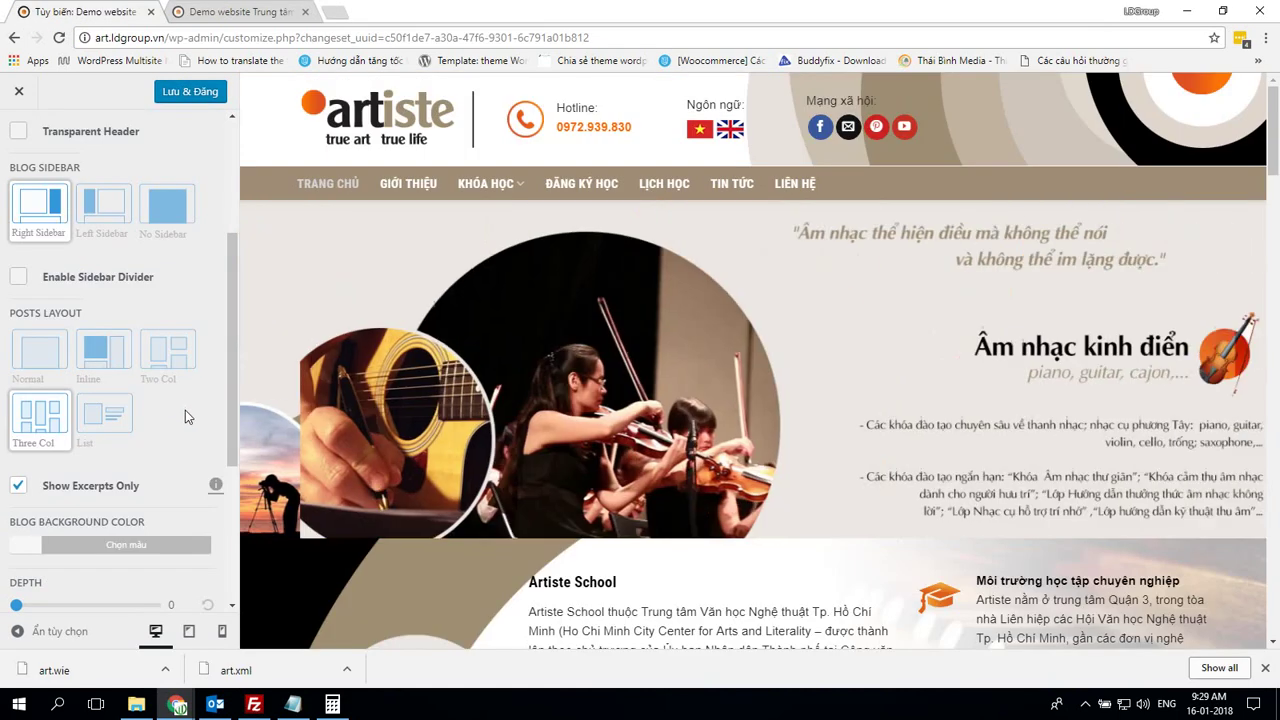
key(alt+Tab)
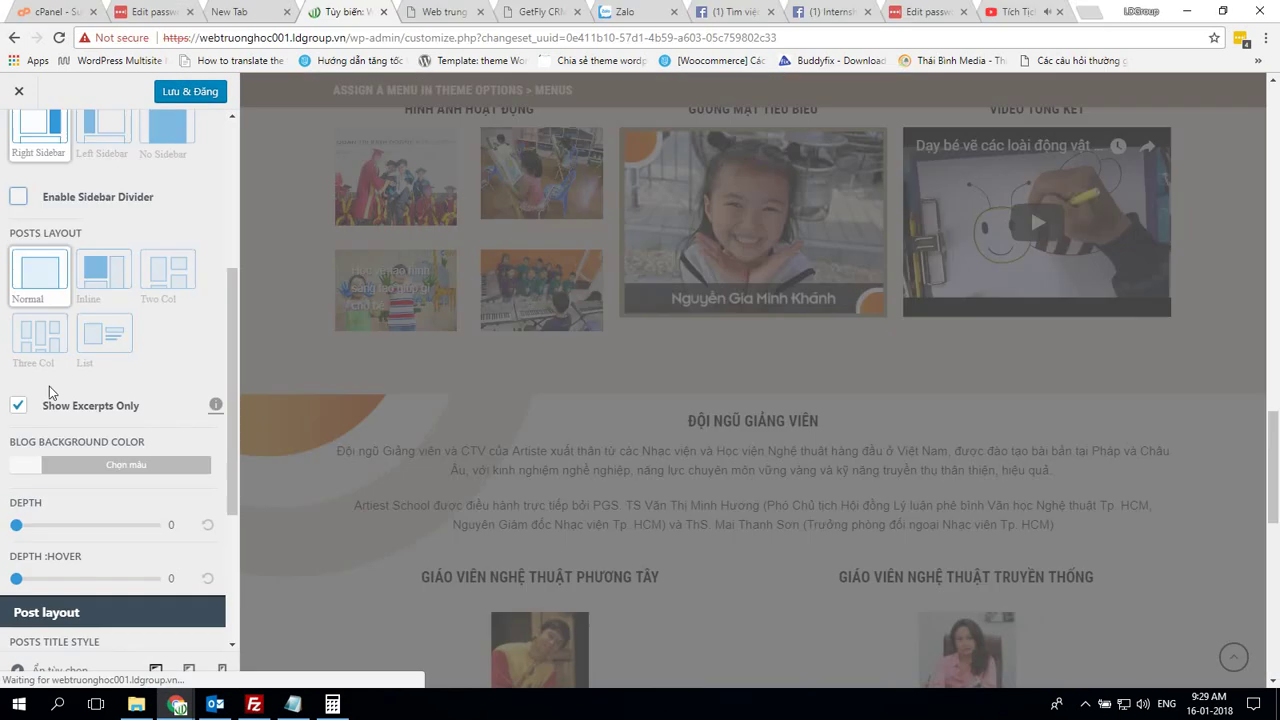
click(47, 345)
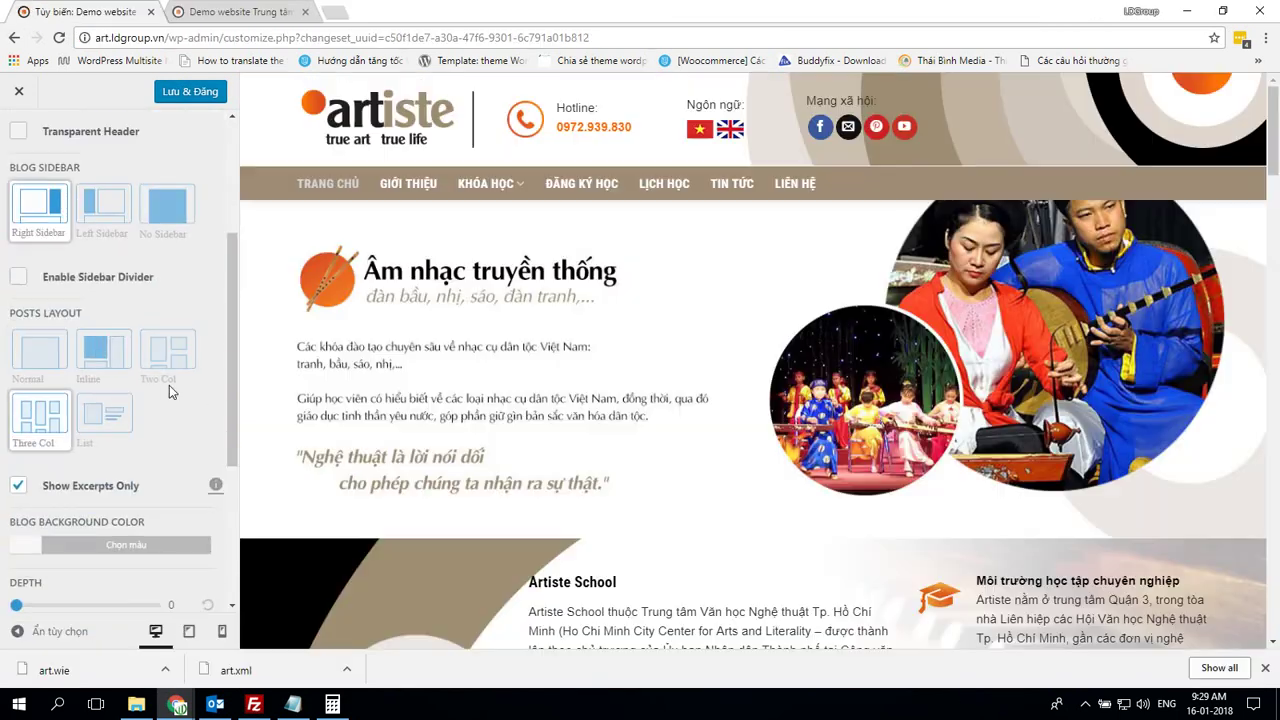
Choose the first Date Box Style, publish, and return both sites to the Blog list
scroll(169, 392, down, 3)
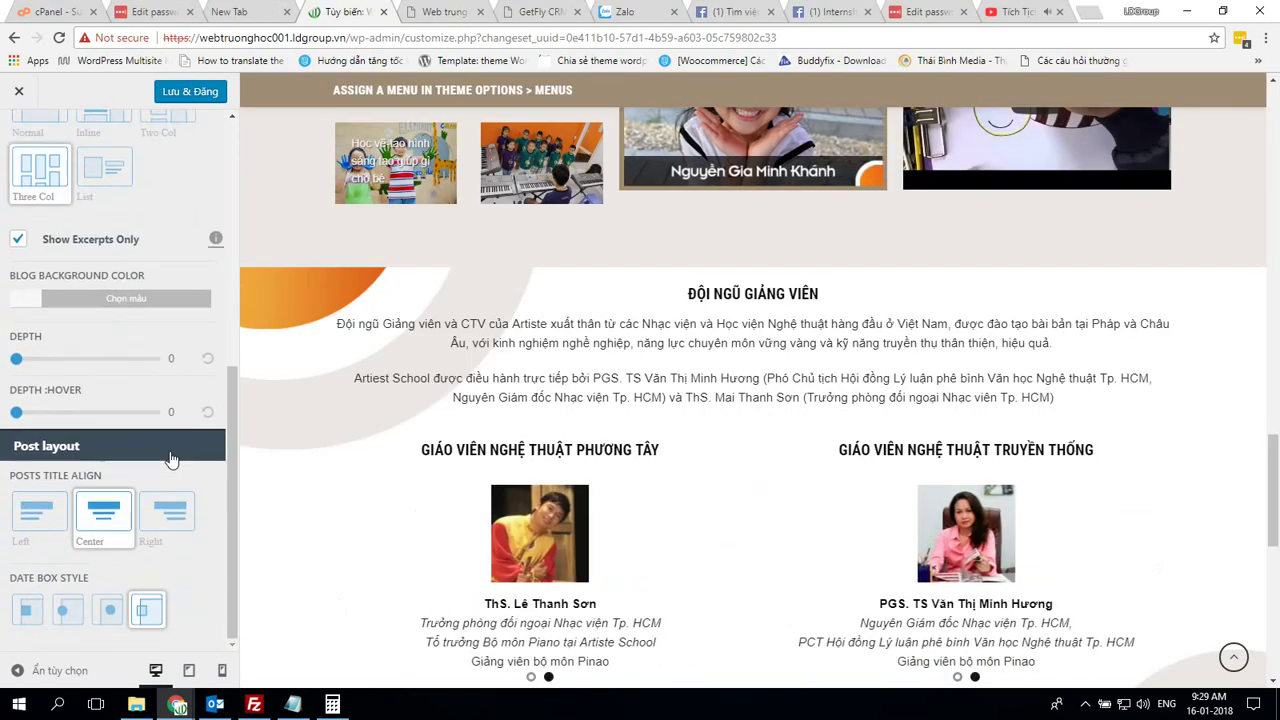
key(alt+Tab)
key(alt+Tab)
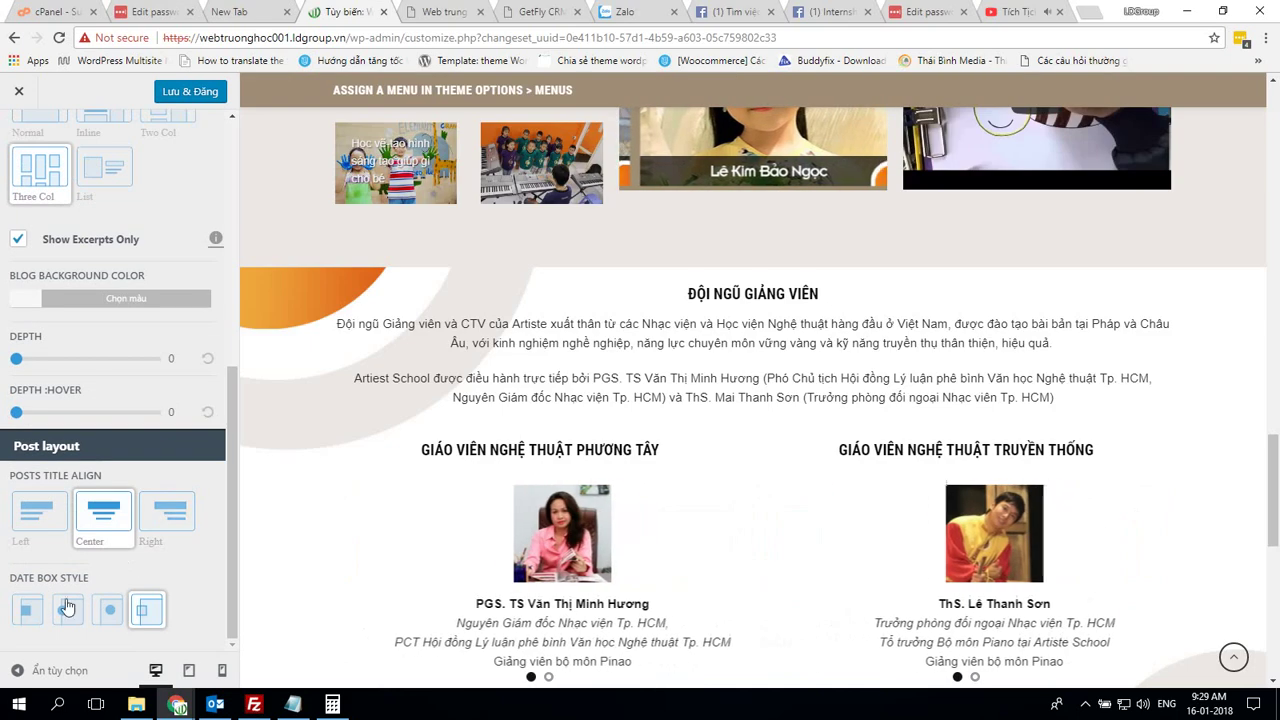
click(25, 612)
click(201, 93)
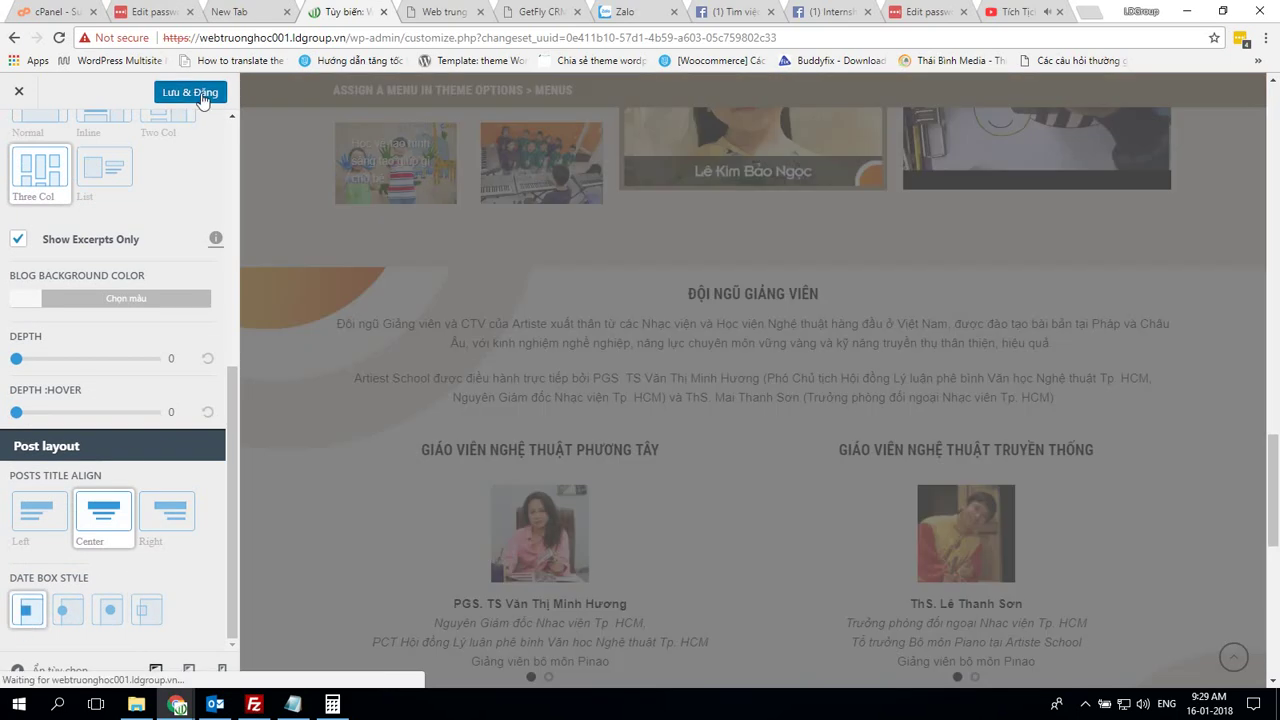
scroll(166, 294, up, 5)
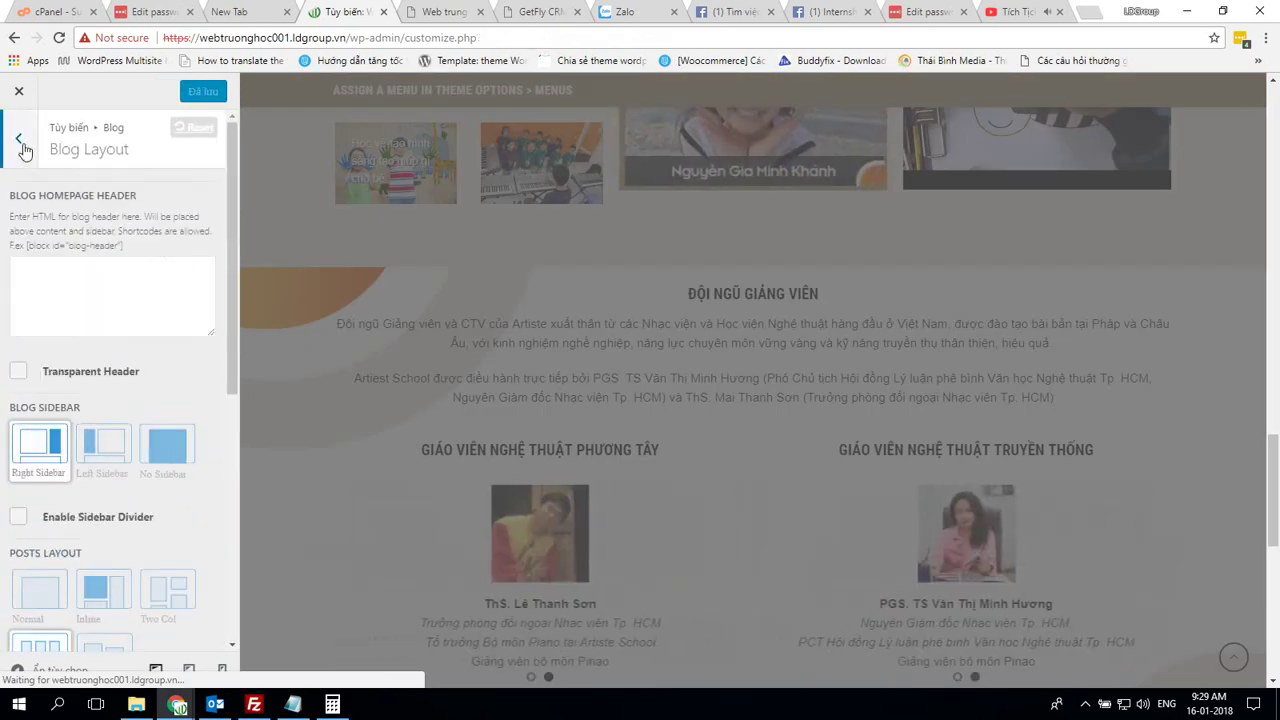
key(Escape)
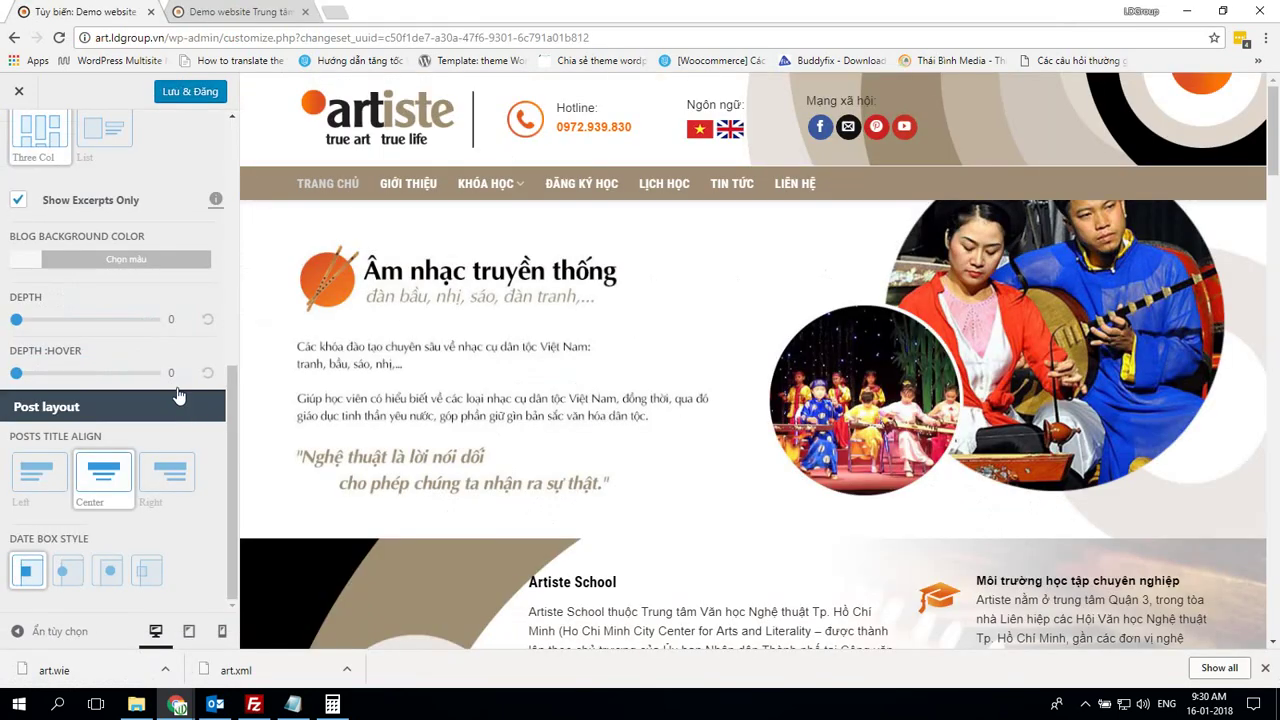
scroll(178, 396, up, 5)
key(Escape)
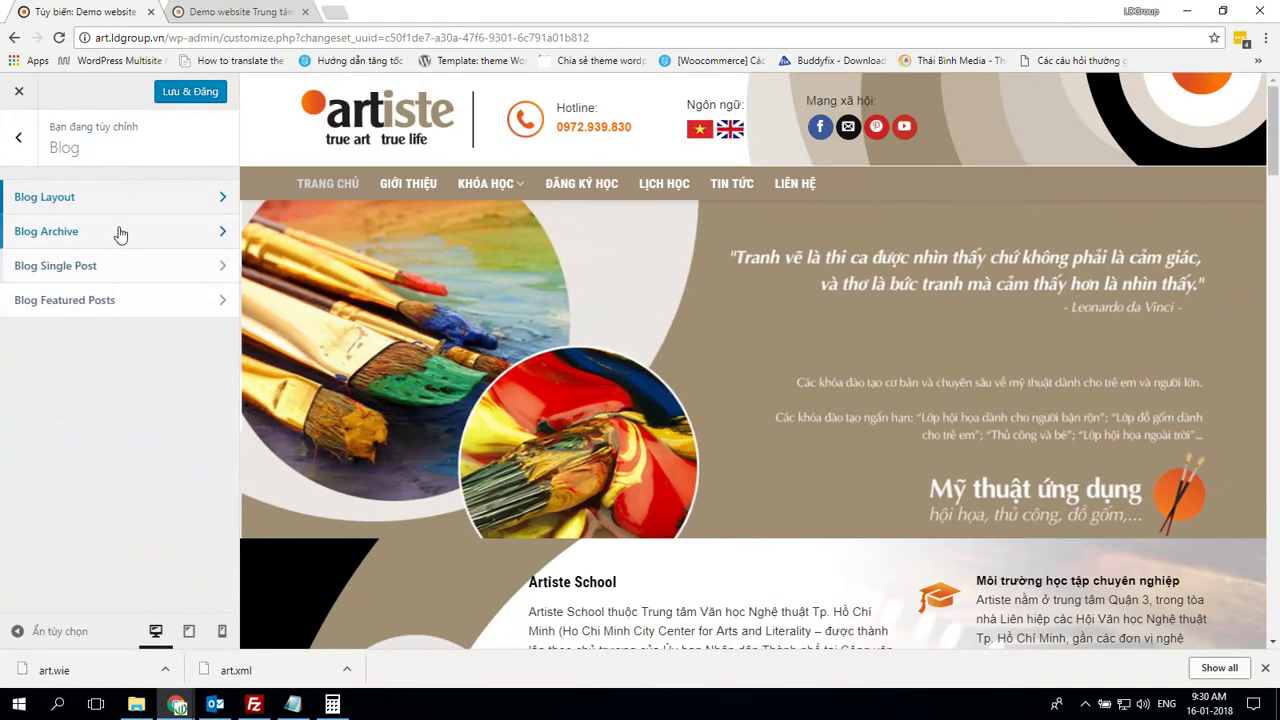
Confirm the demo's Blog Archive uses the Default layout, cancel the page reload, and return to Blog
click(119, 234)
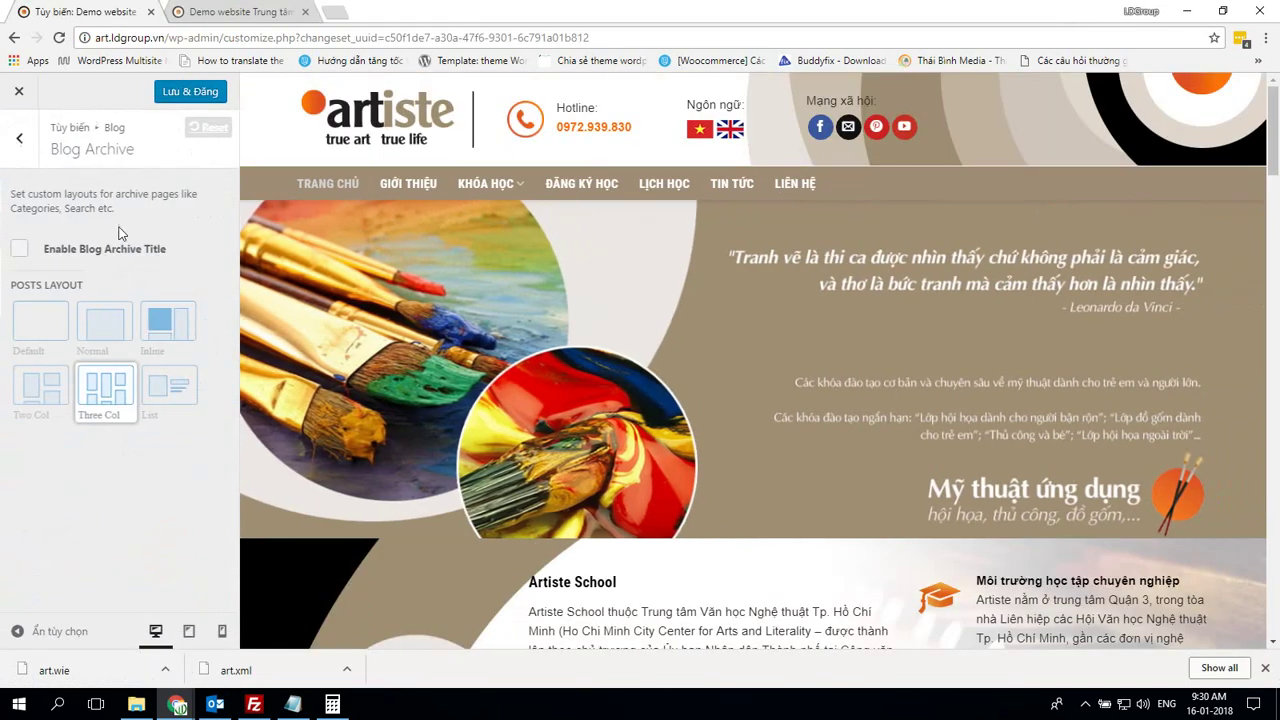
click(56, 334)
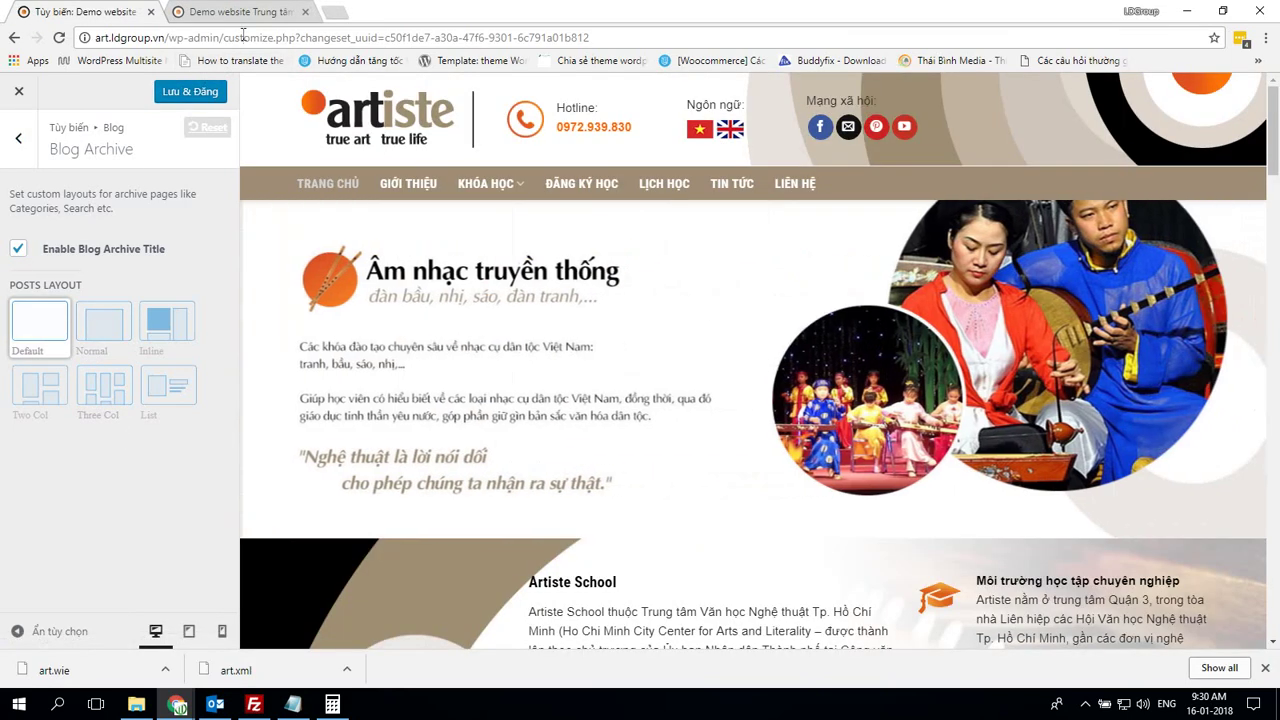
click(242, 37)
key(F5)
key(alt+Tab)
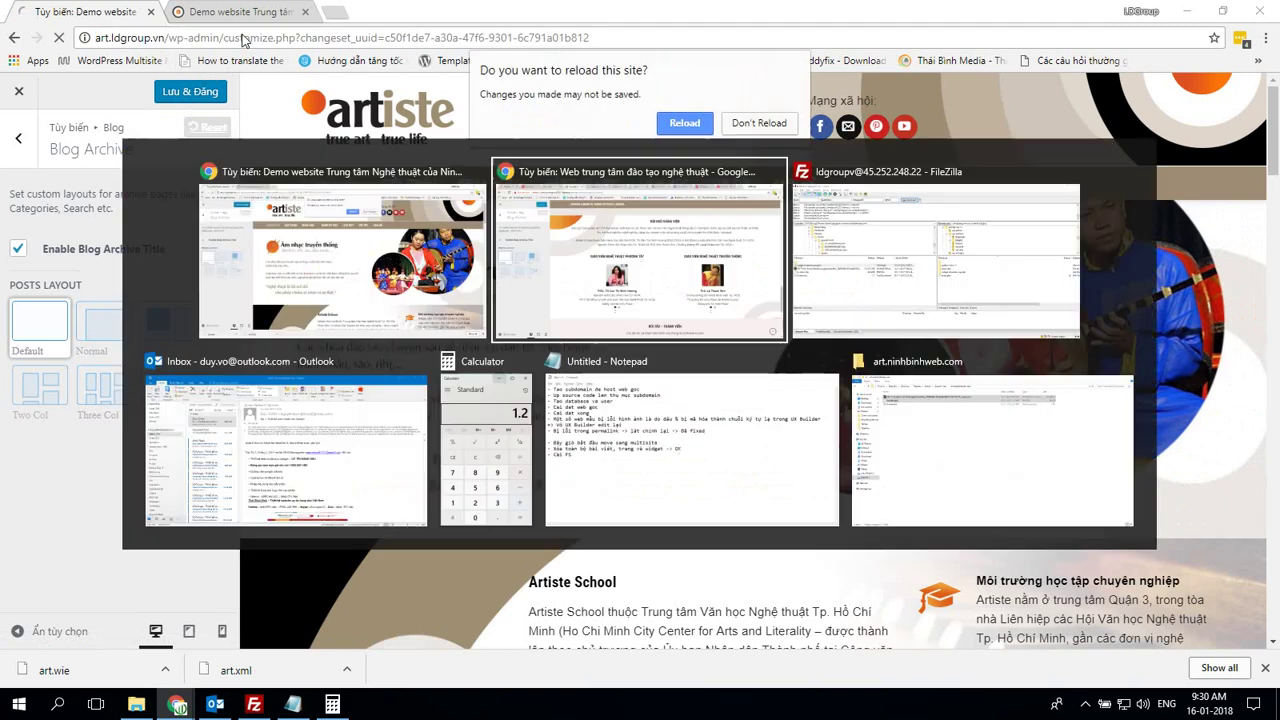
click(682, 127)
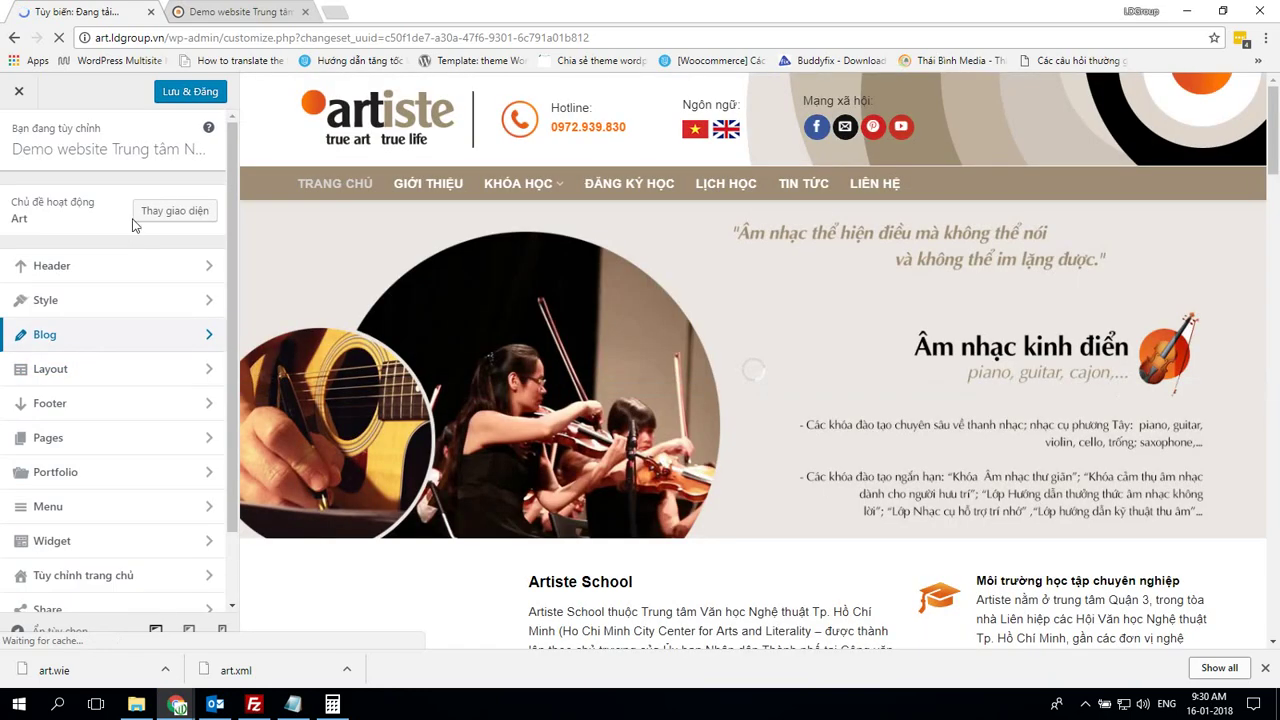
click(105, 341)
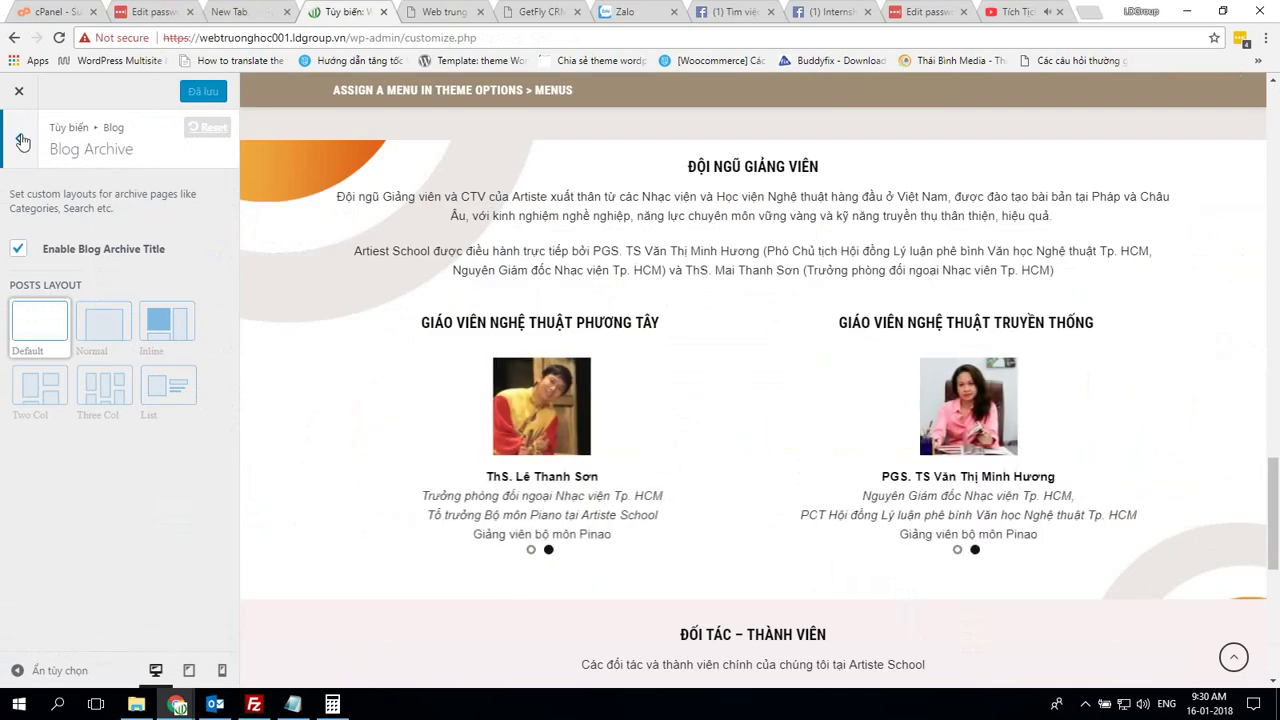
click(22, 142)
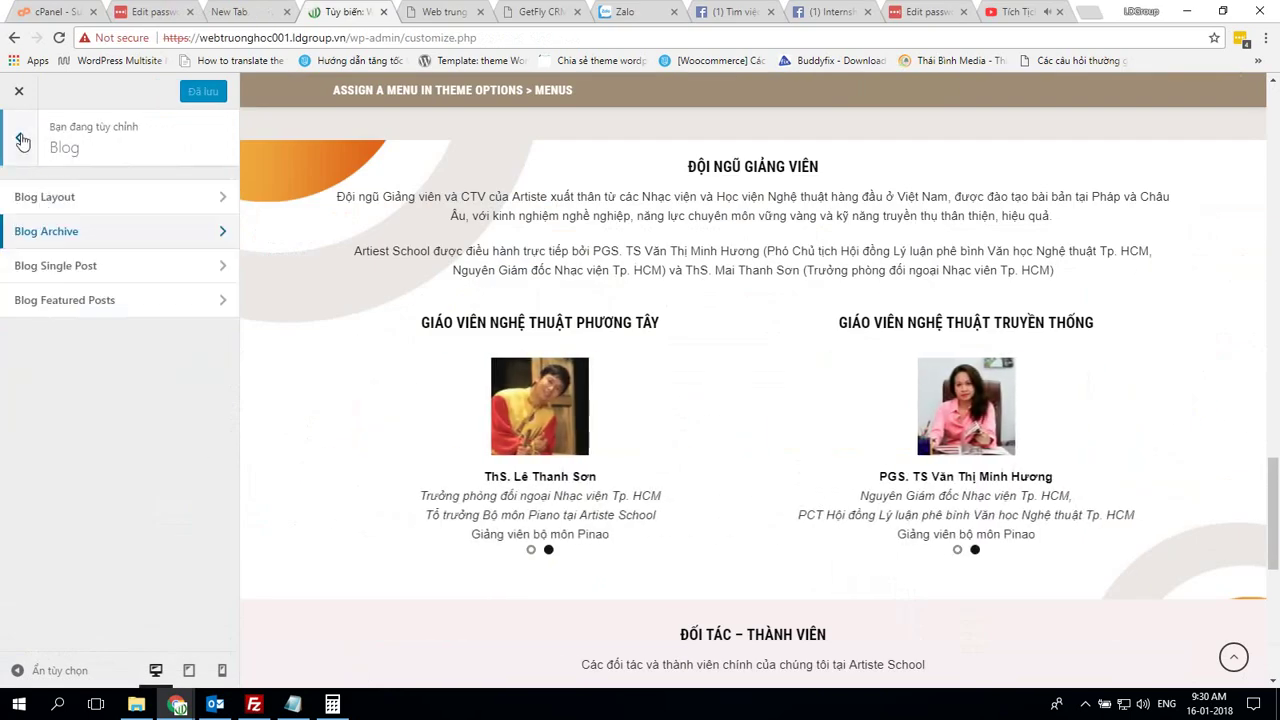
In Blog Single Post, disable share icons, footer meta and the author box
click(116, 280)
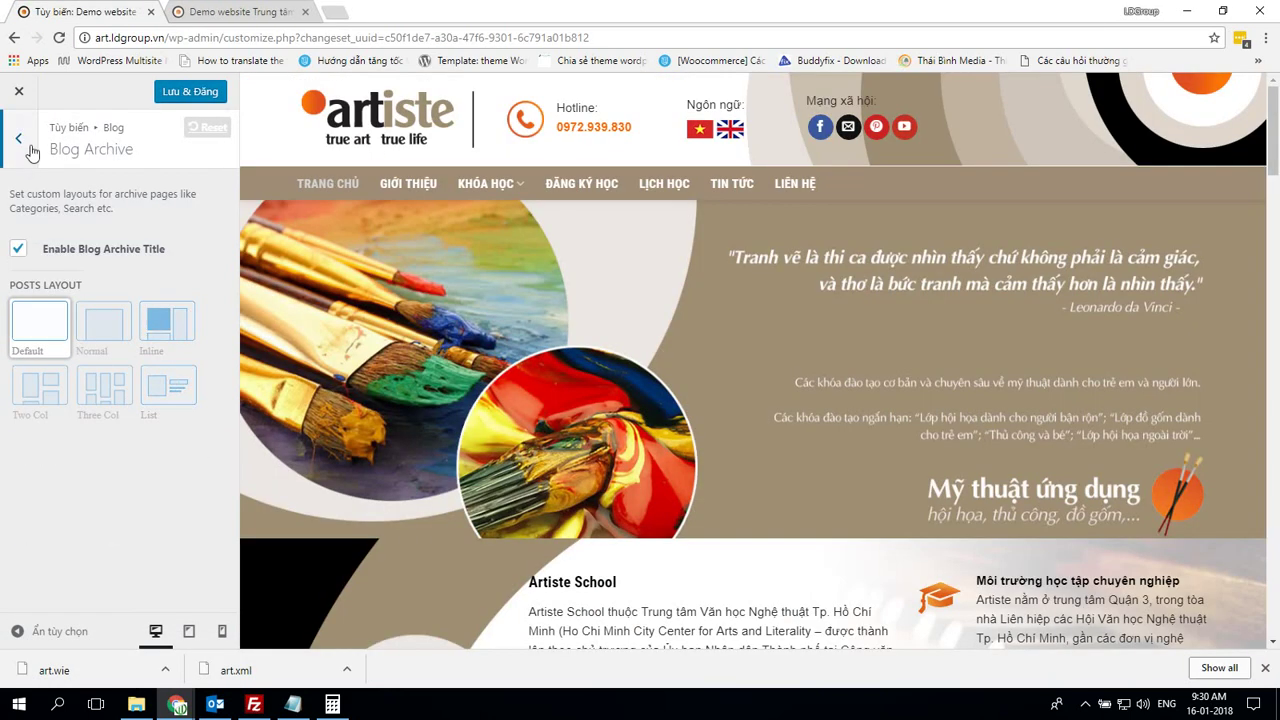
click(30, 150)
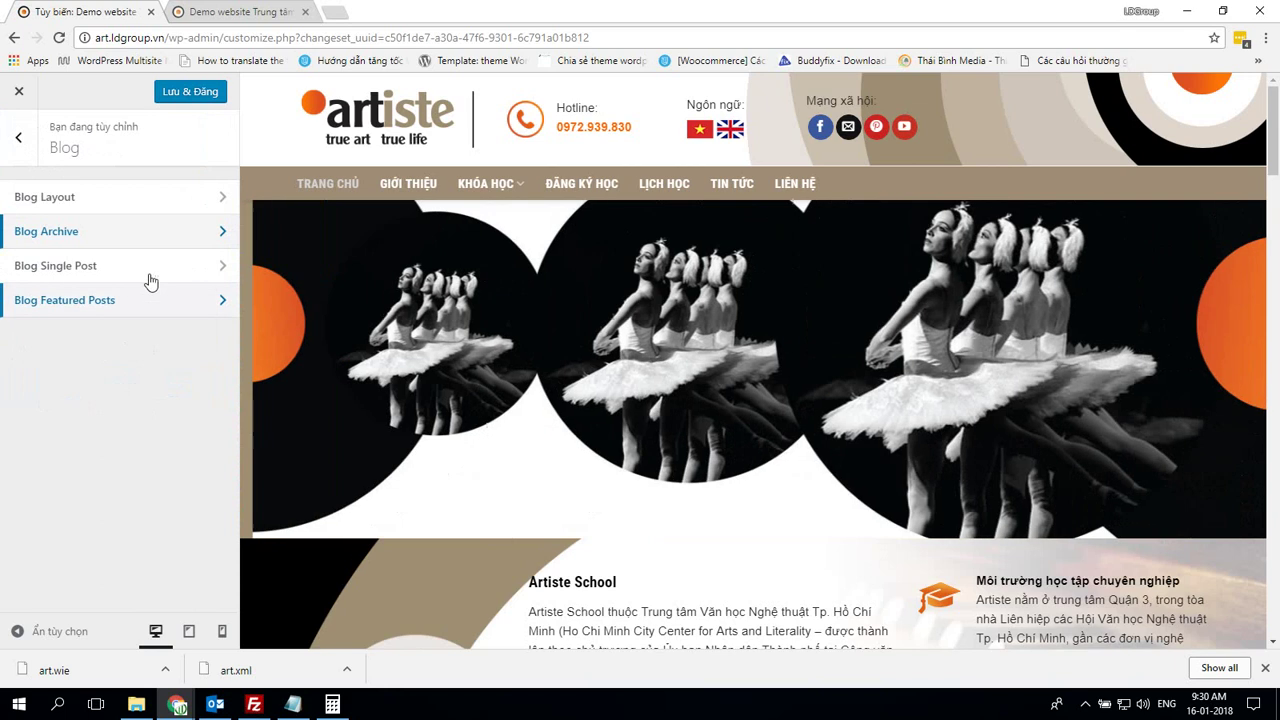
click(157, 274)
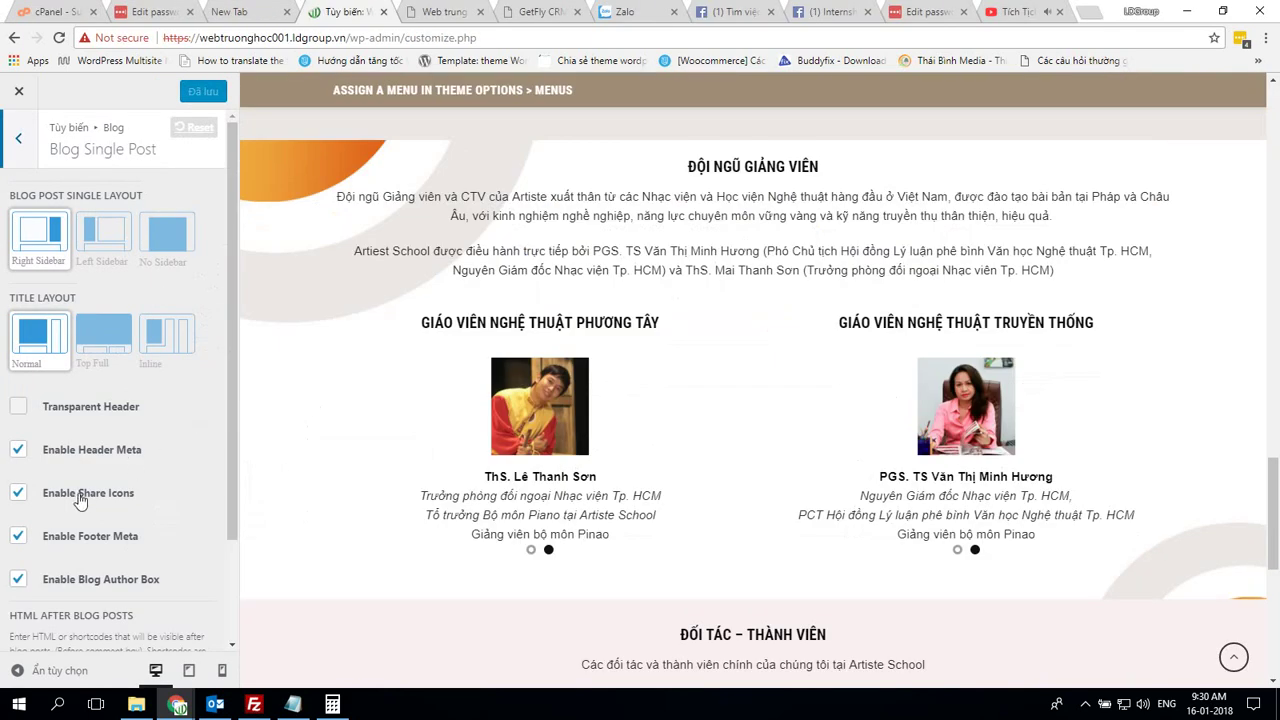
click(80, 492)
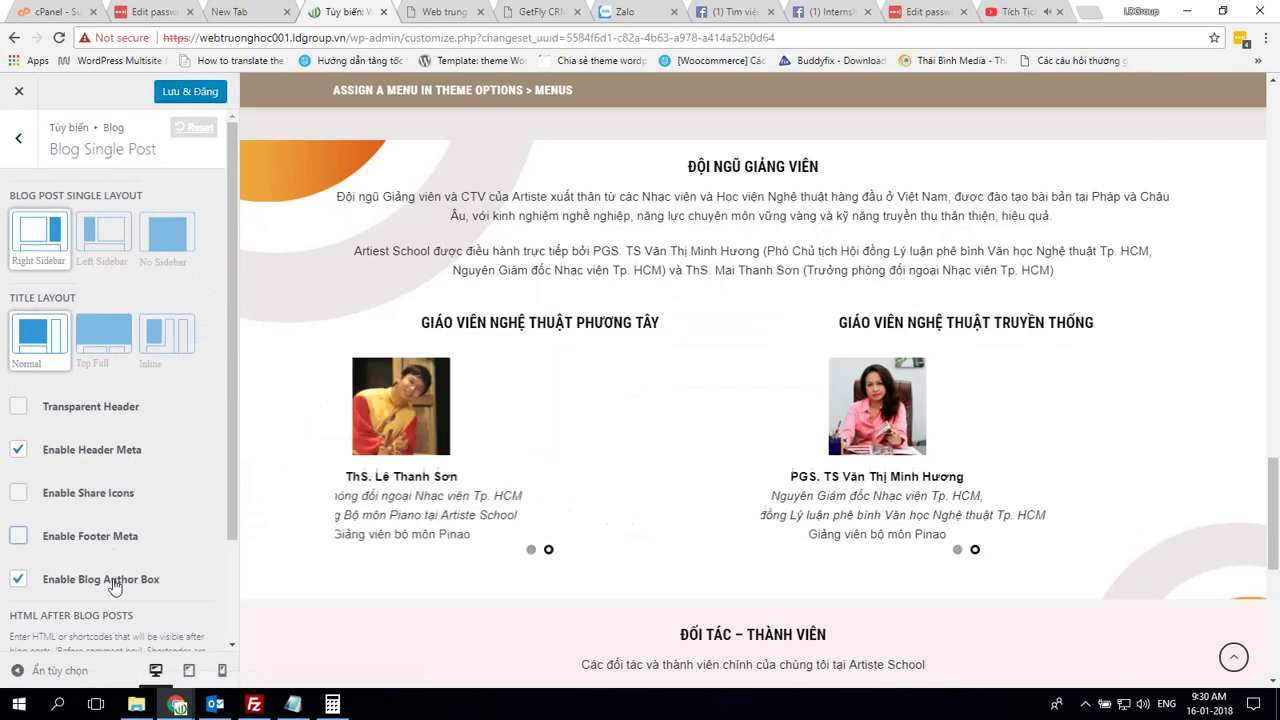
click(166, 549)
click(145, 573)
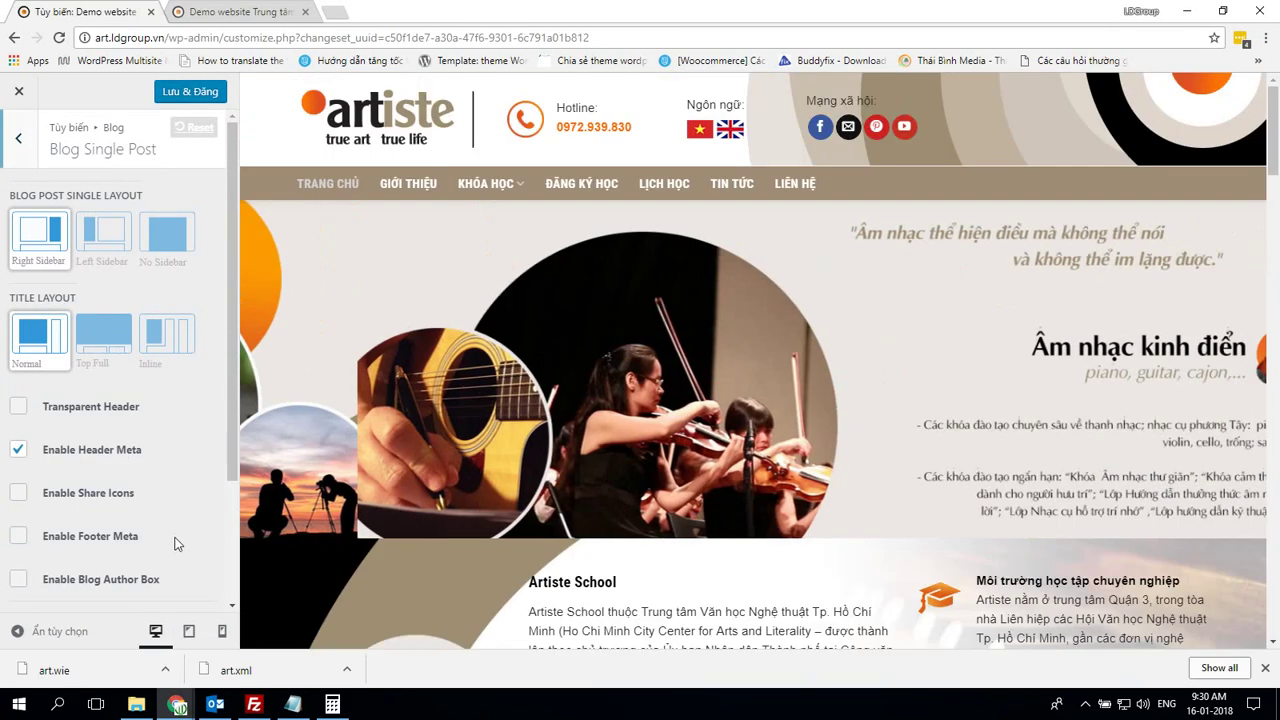
scroll(177, 533, down, 2)
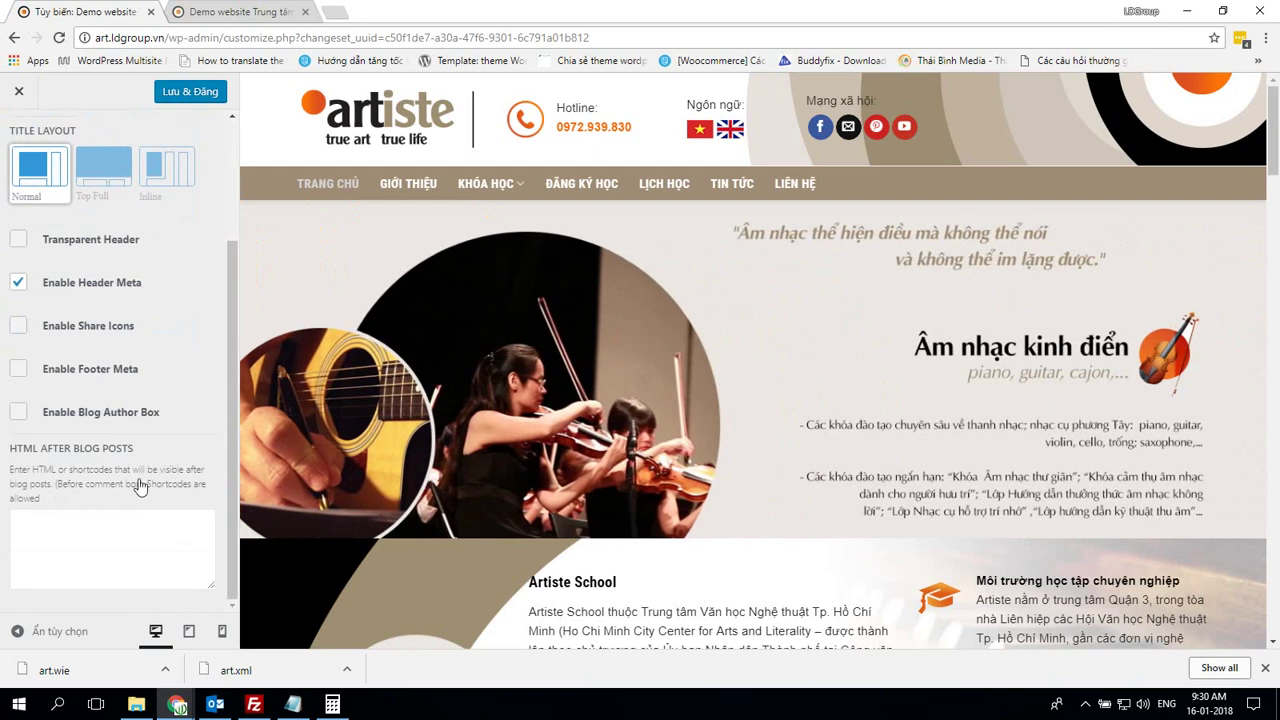
scroll(140, 410, up, 2)
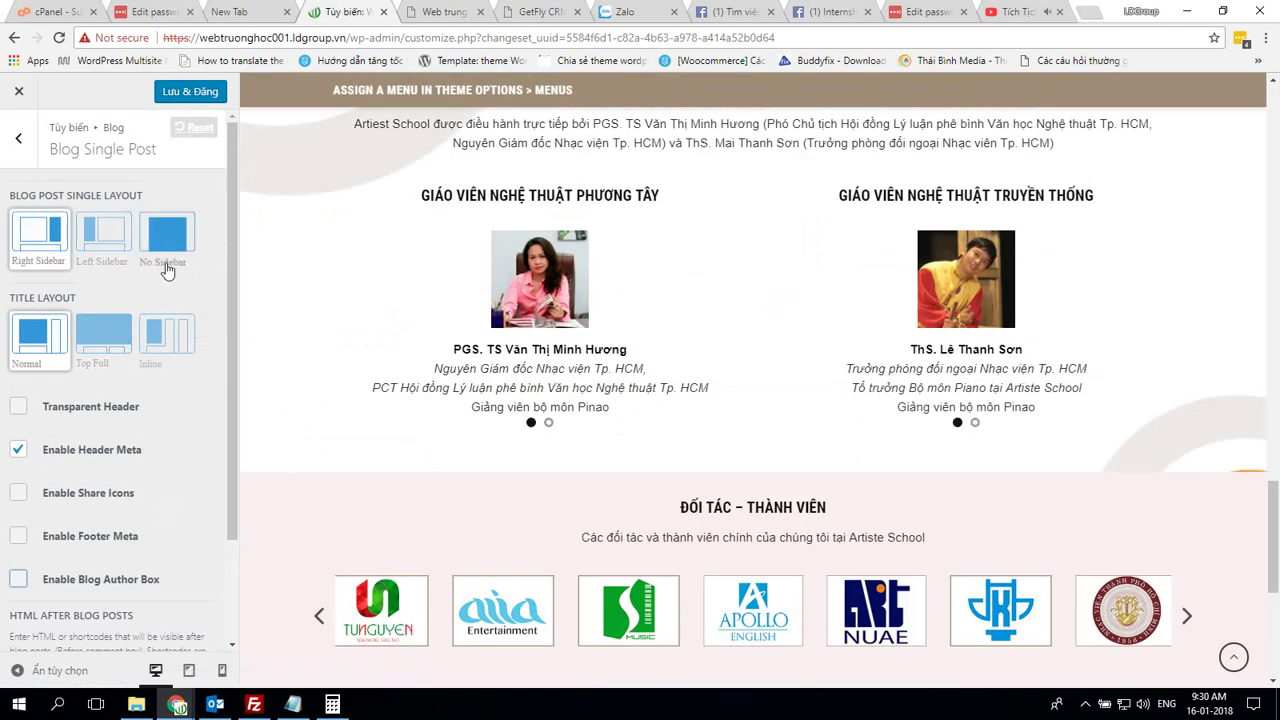
scroll(168, 264, down, 1)
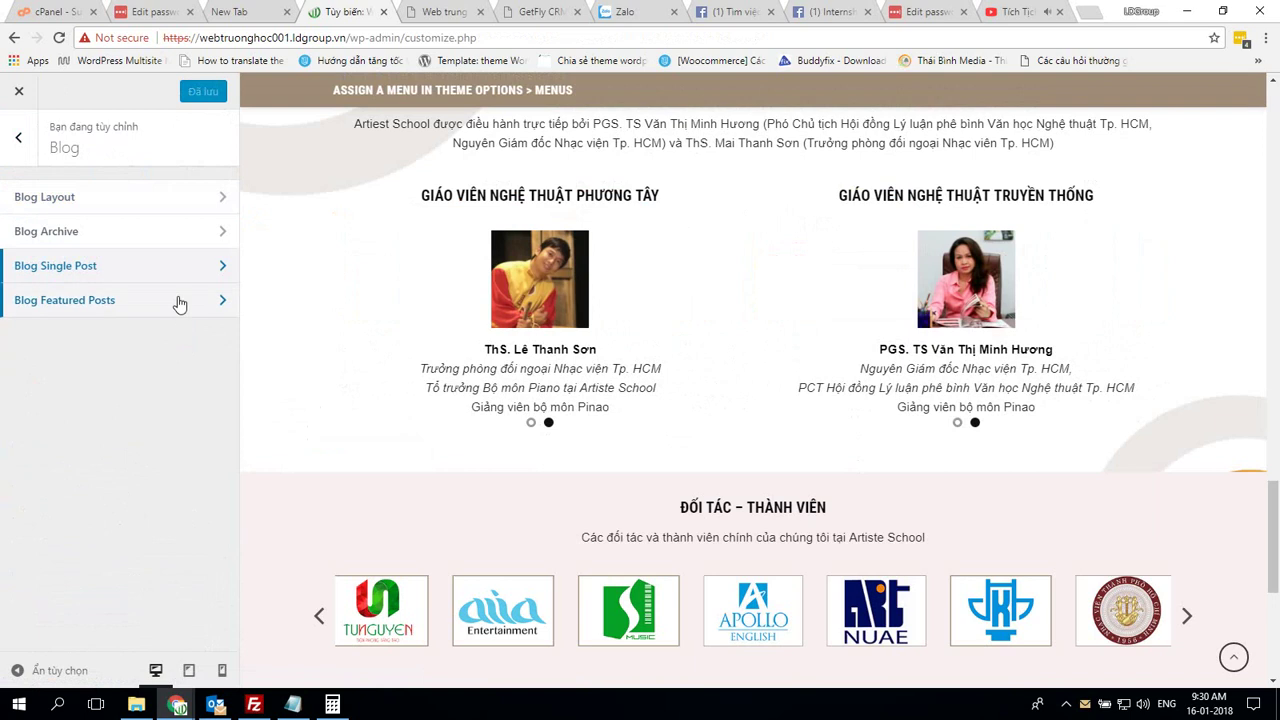
Compare Blog Featured Posts with the demo: no slider, height 500
click(179, 303)
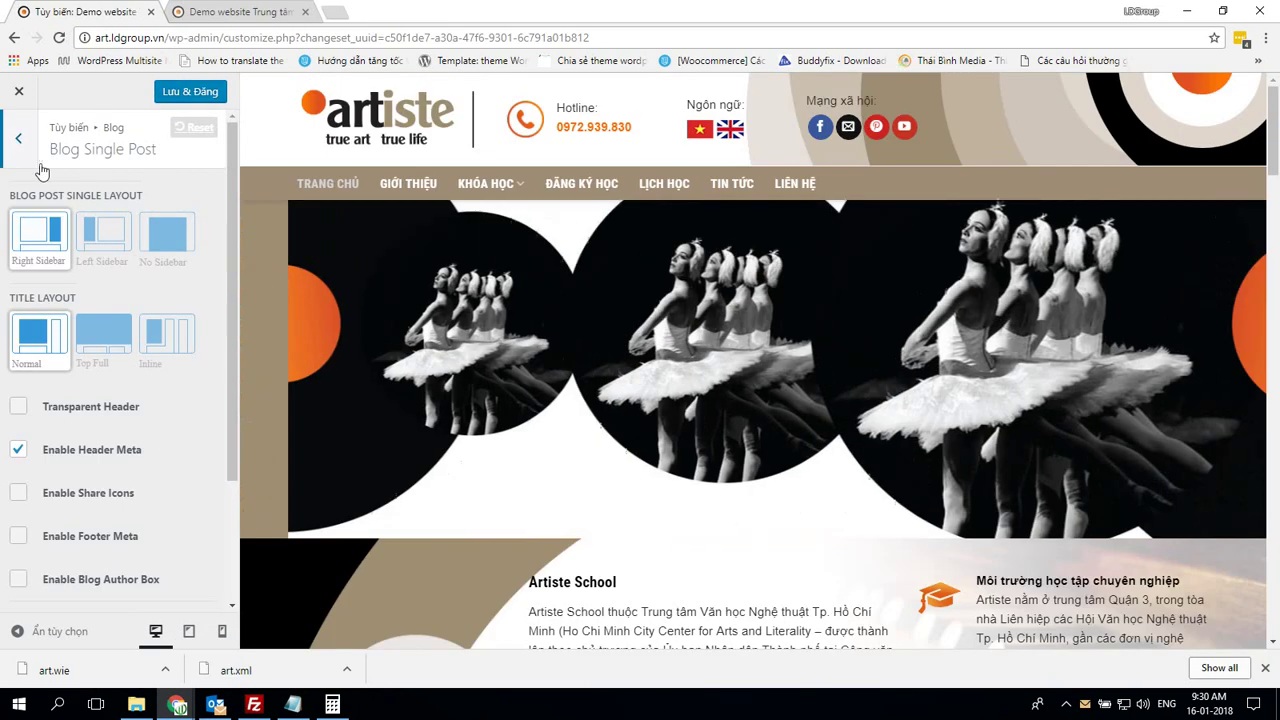
click(18, 138)
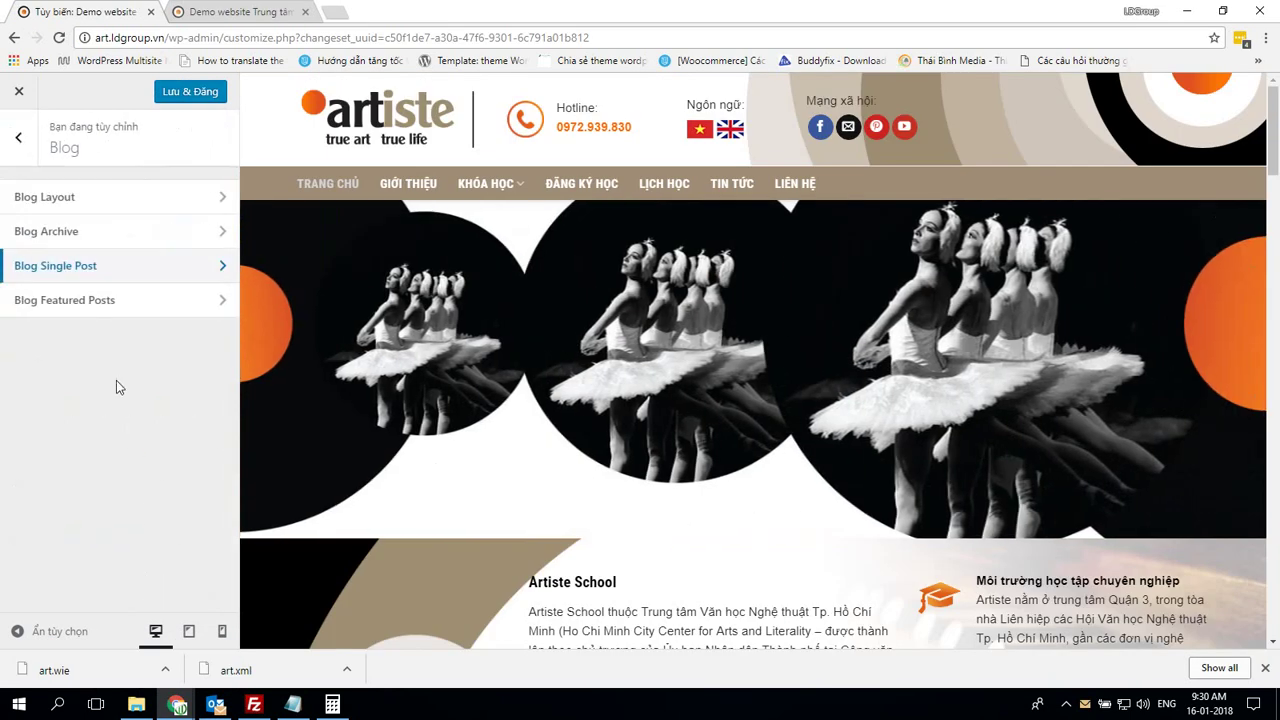
click(140, 305)
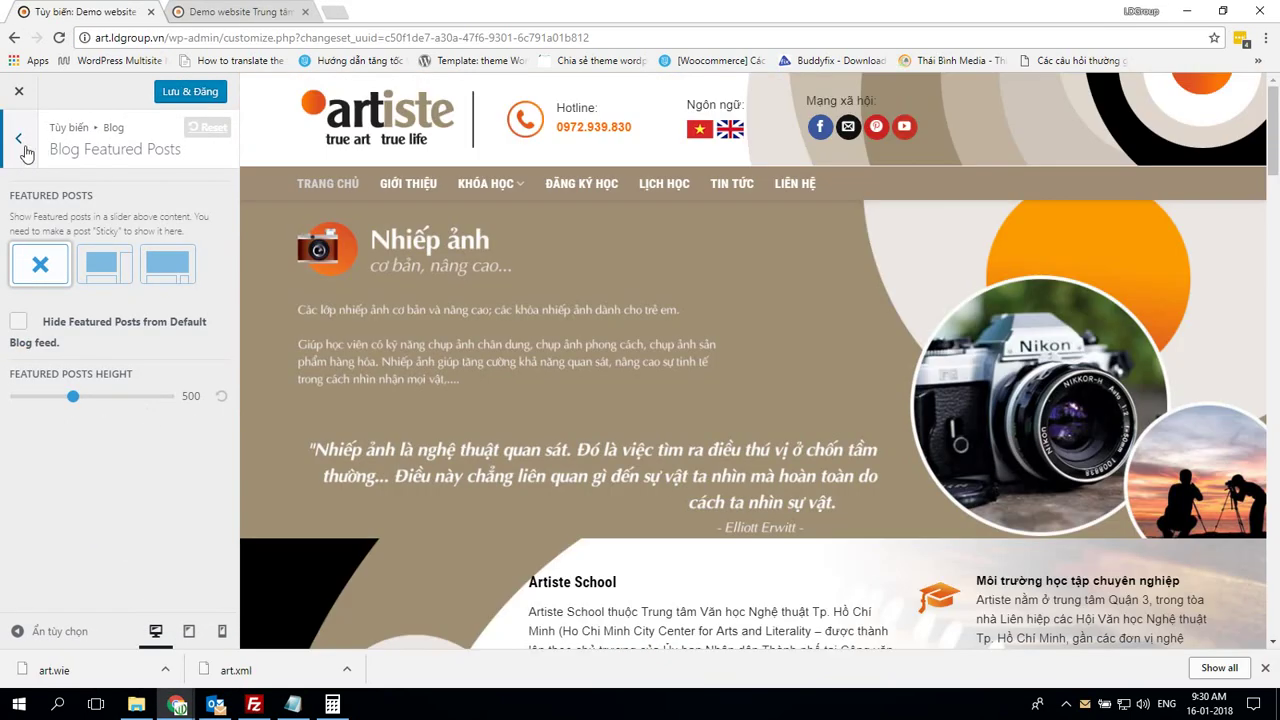
click(20, 140)
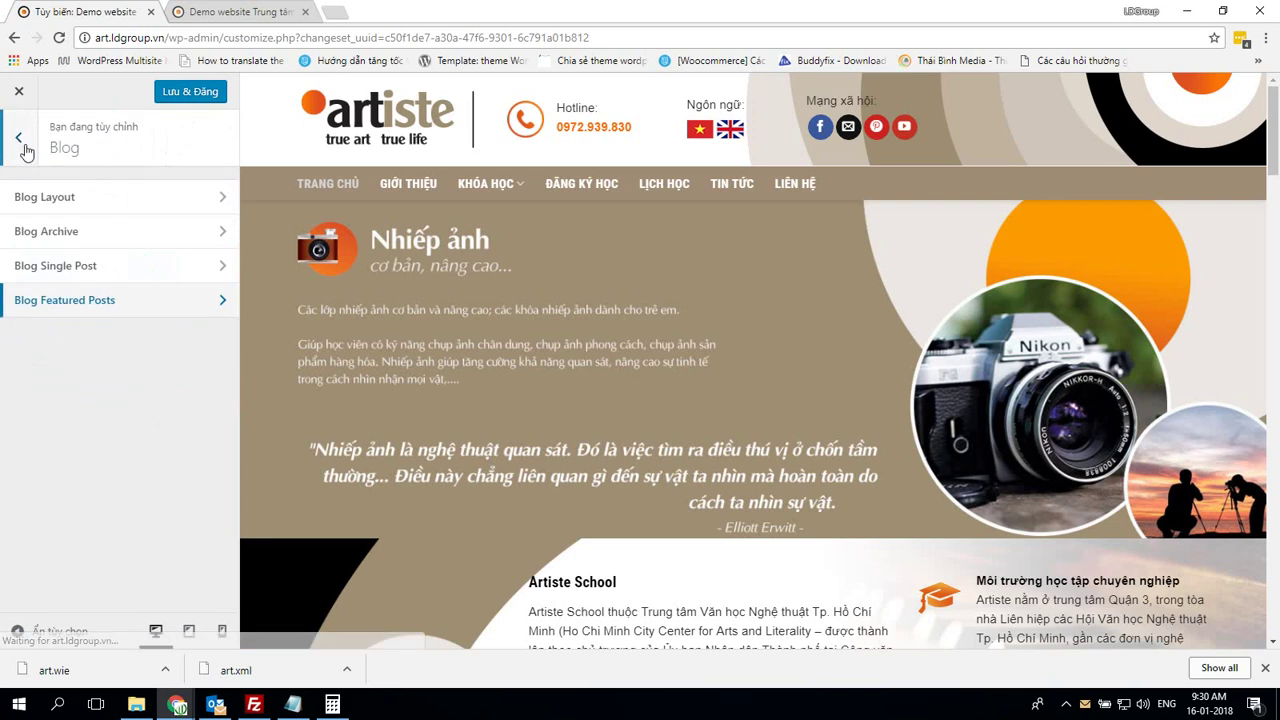
click(20, 140)
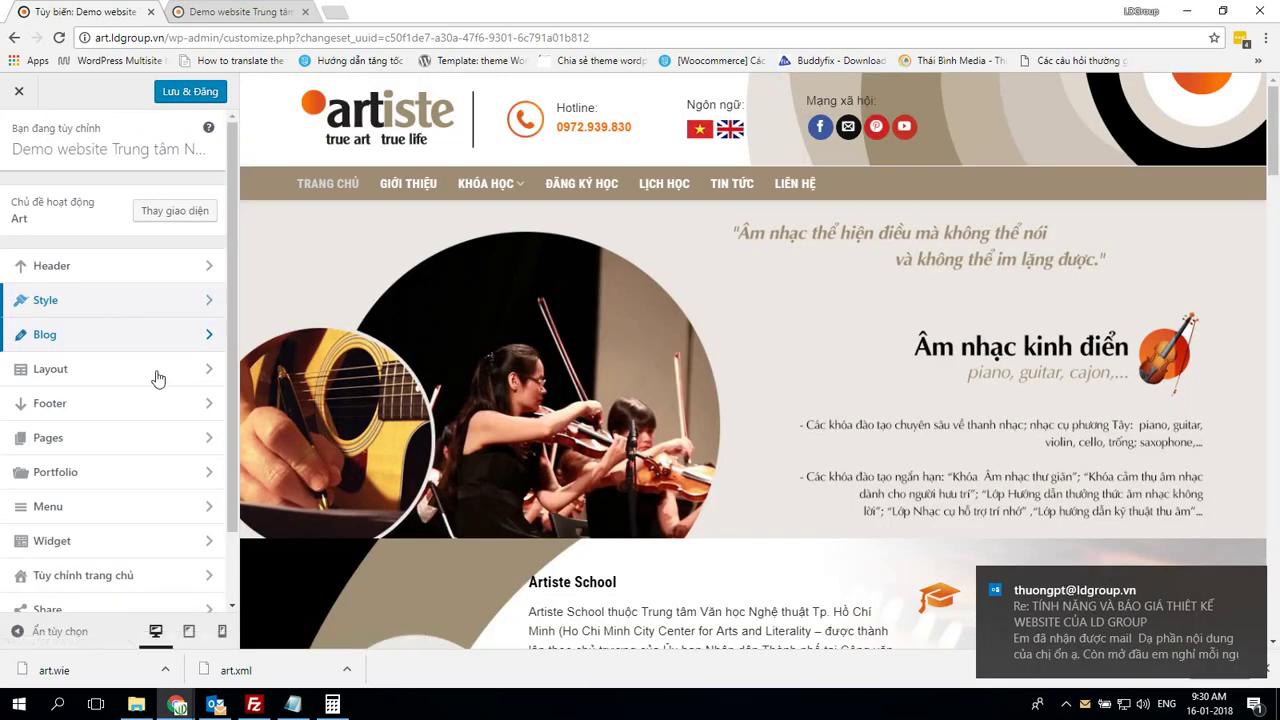
Dismiss a mail notification and bring both customizers back to their top-level lists
scroll(160, 515, down, 2)
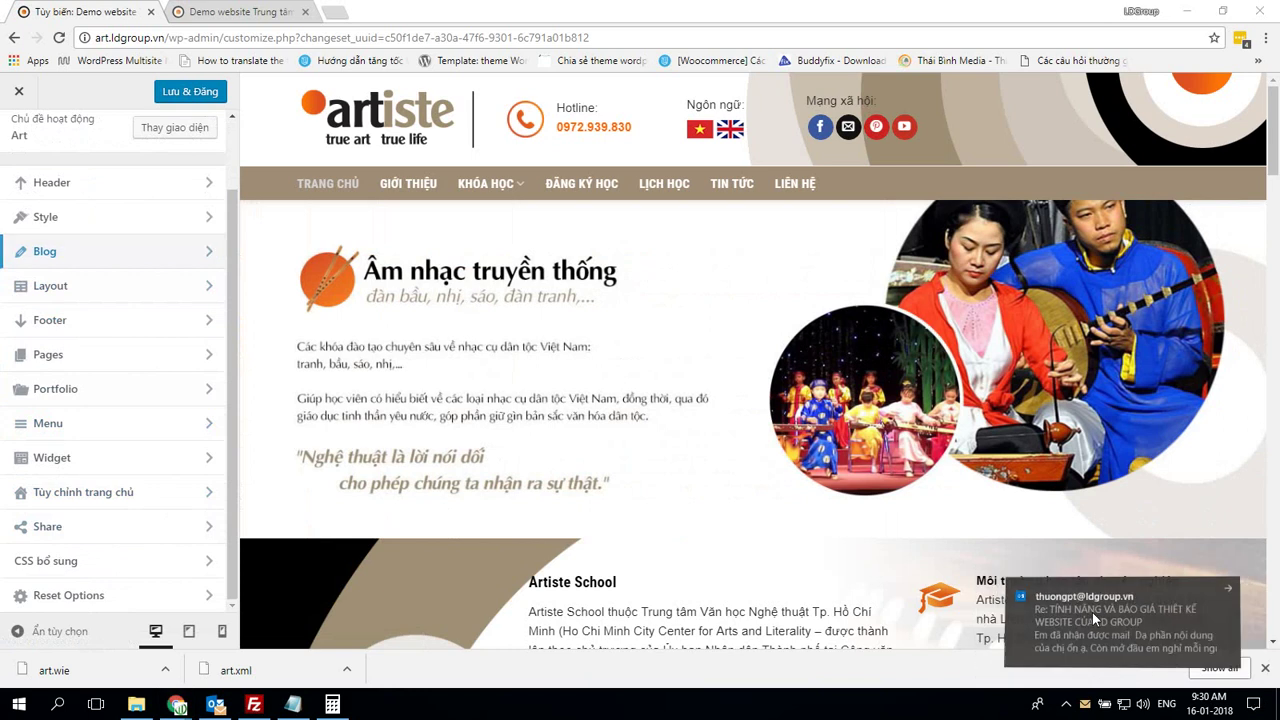
click(1092, 612)
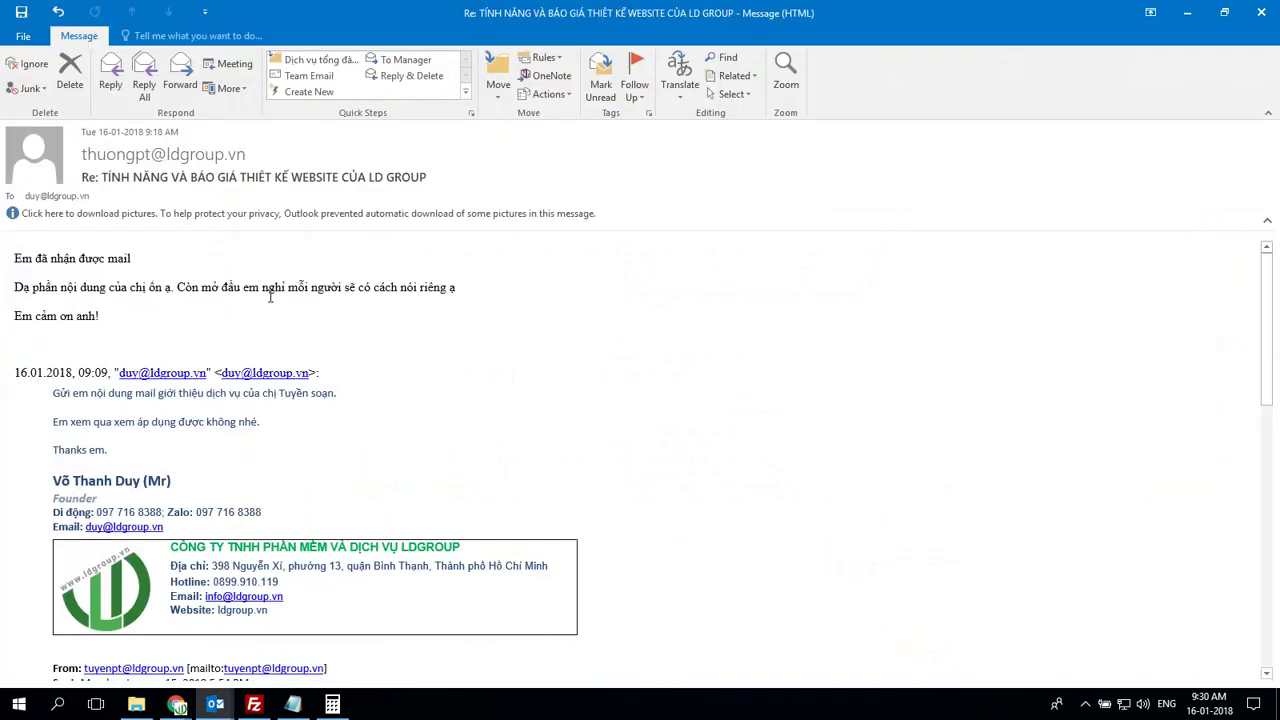
click(1086, 705)
click(1085, 640)
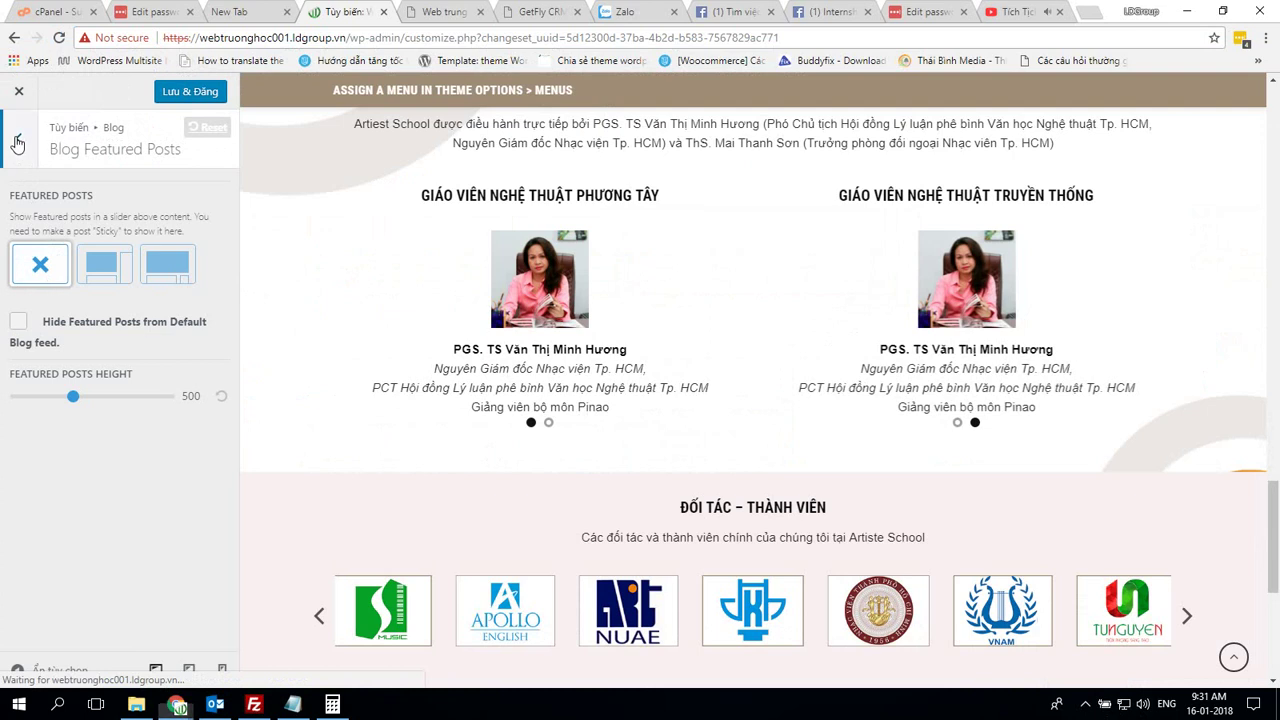
key(Escape)
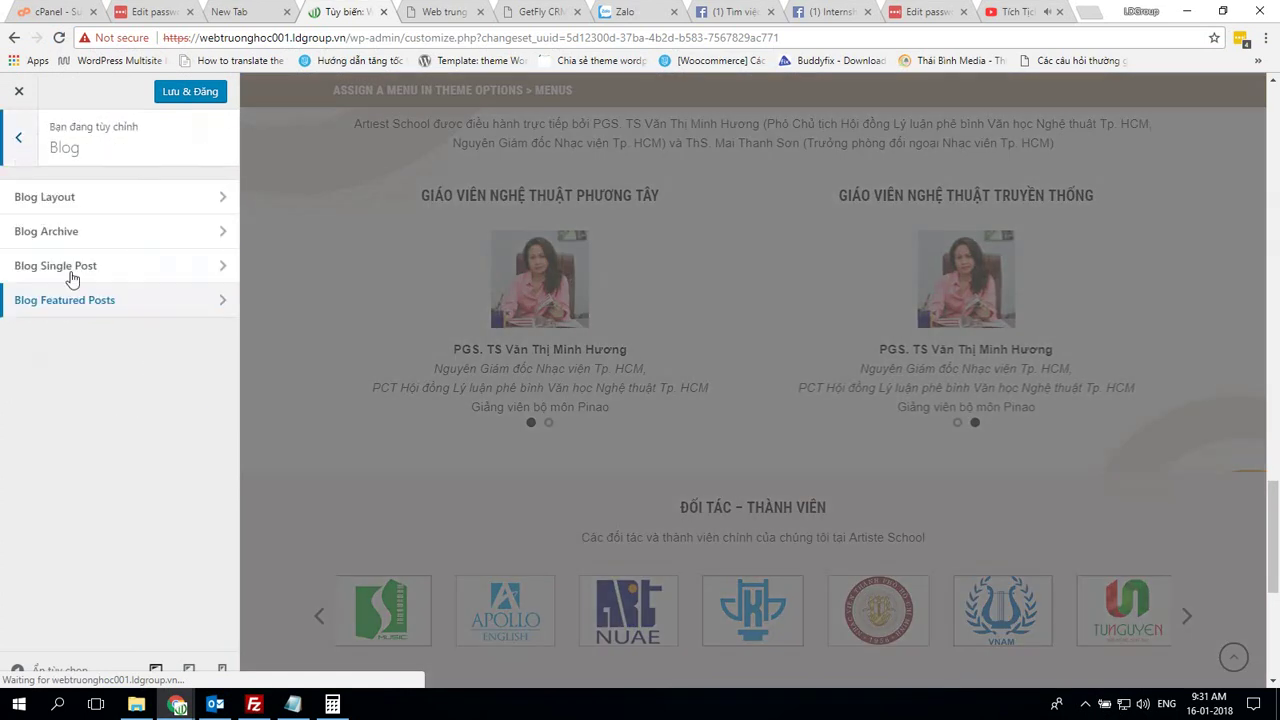
key(Escape)
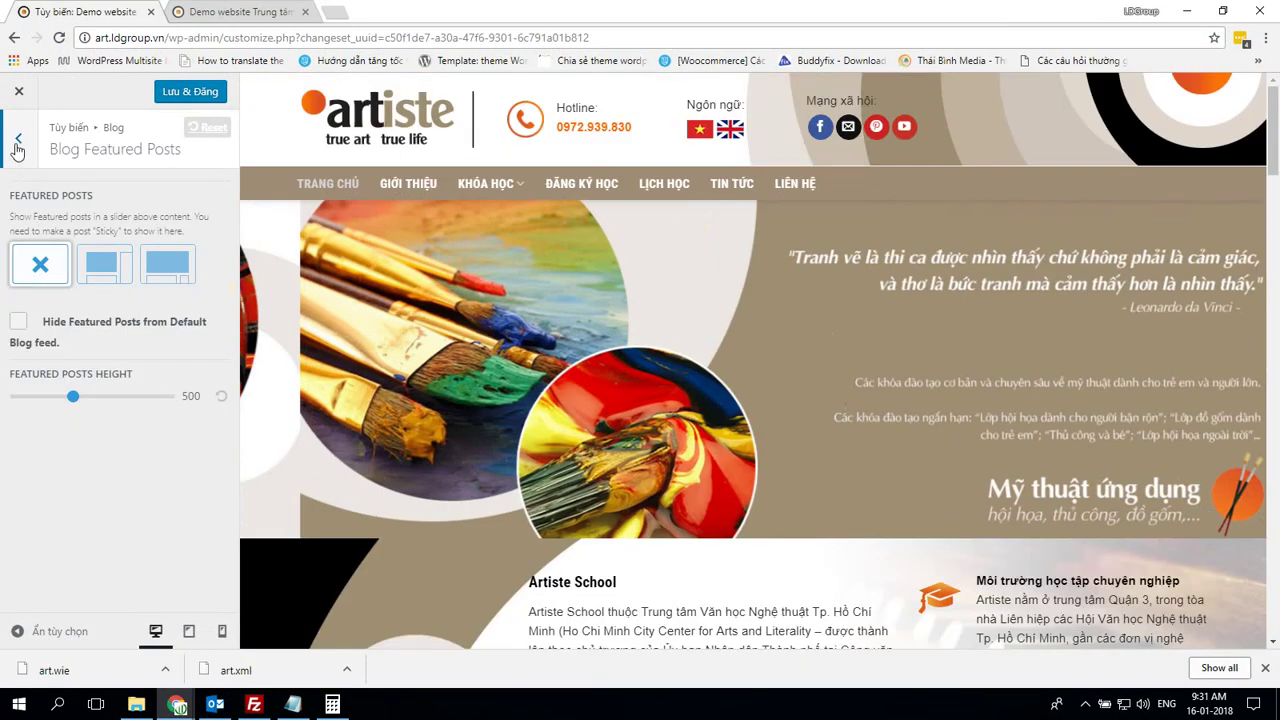
key(Escape)
key(Escape)
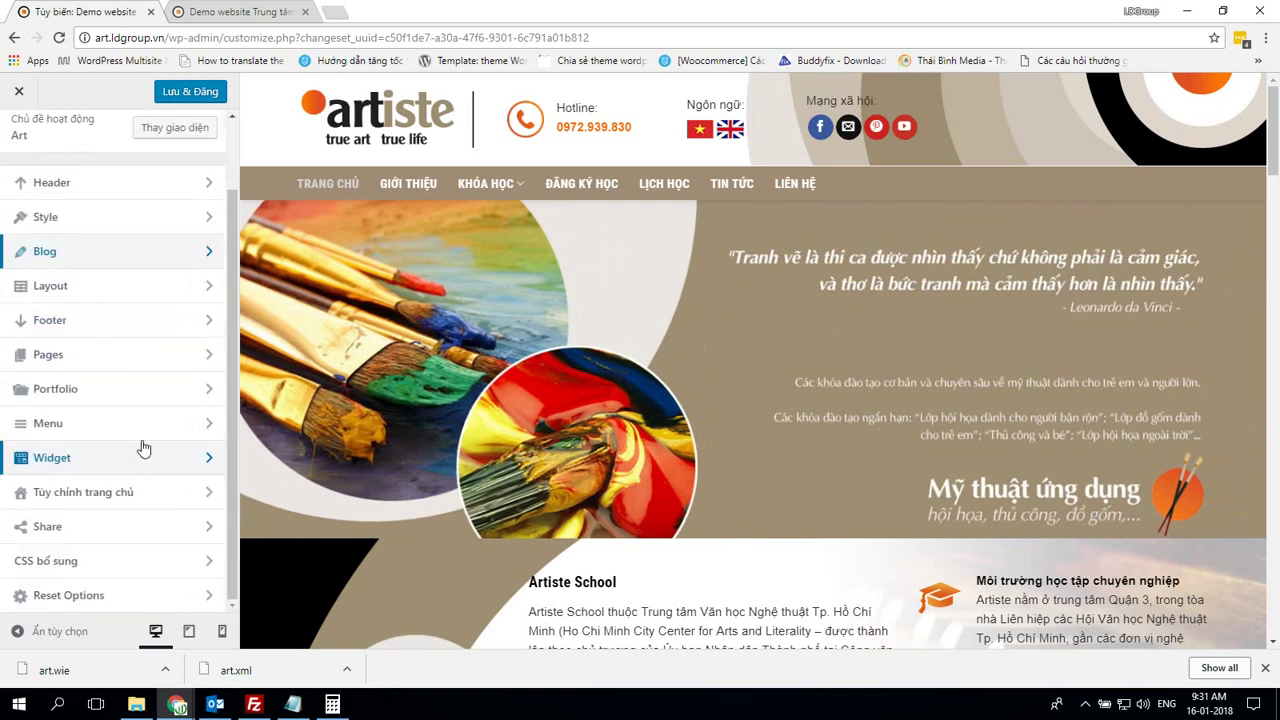
Enter 1200 as the Layout's Site Content Width and compare background colours with the demo
click(128, 287)
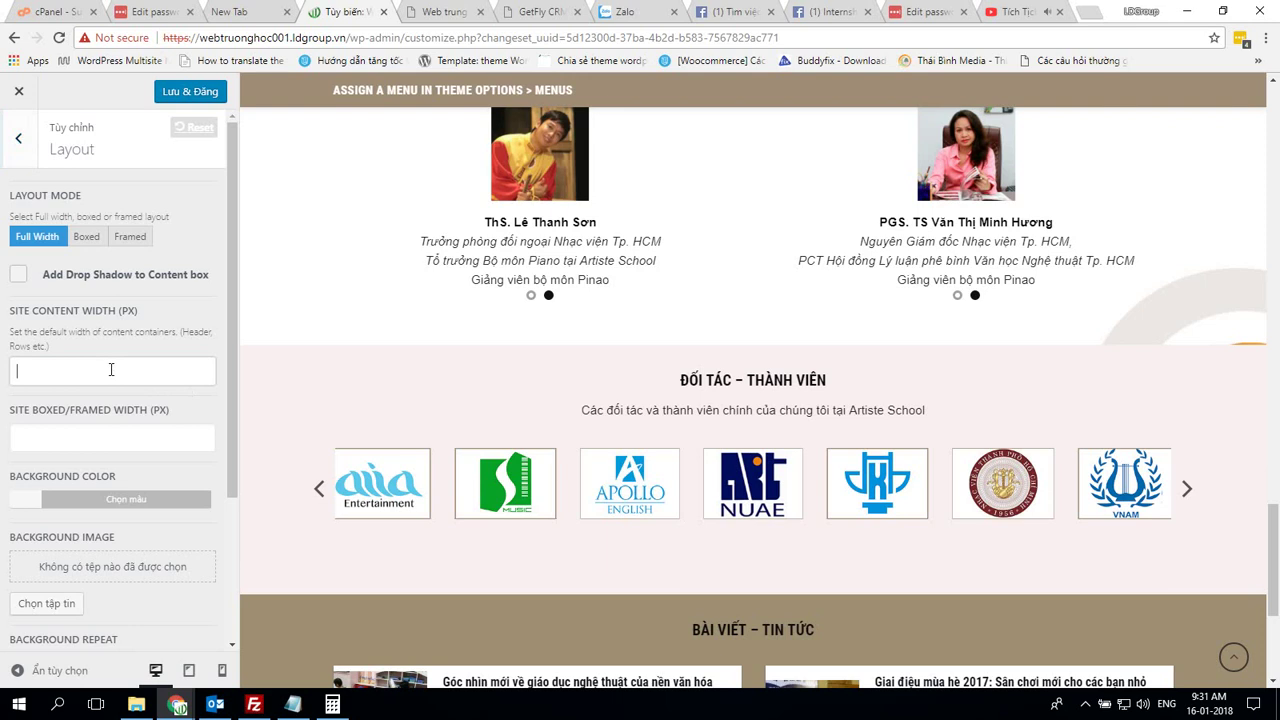
text(1200)
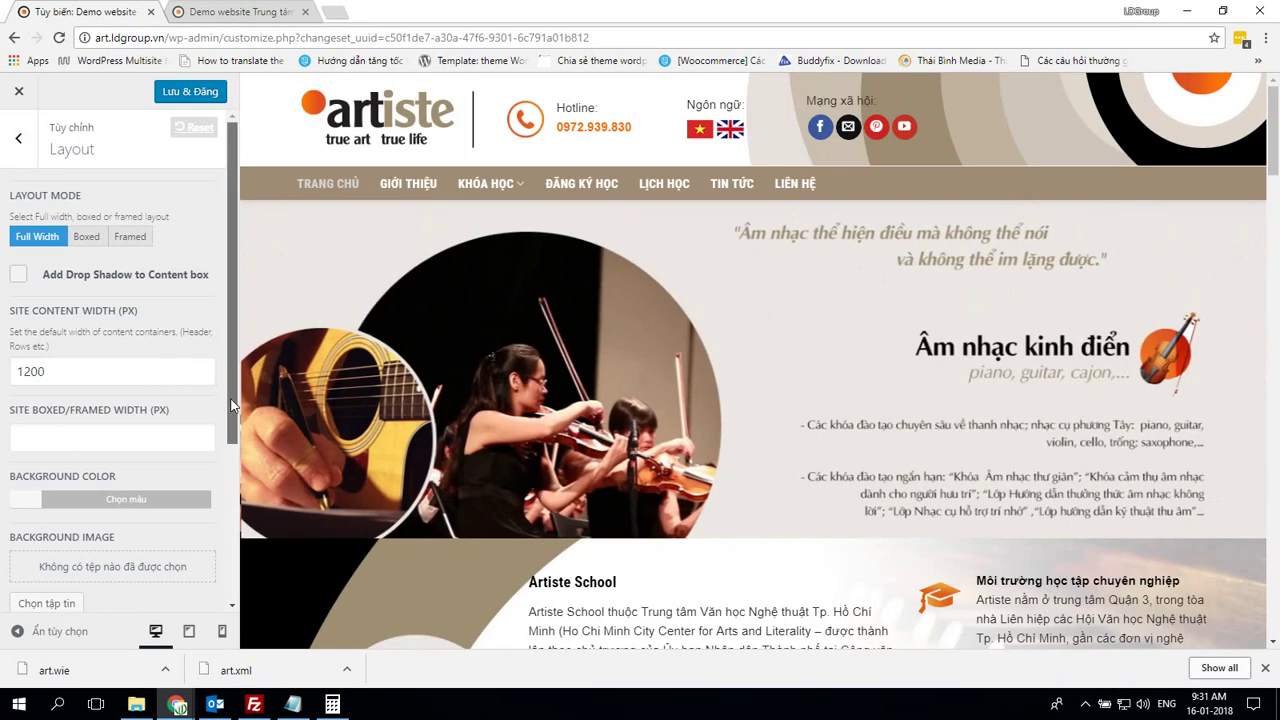
drag(229, 400, 214, 555)
click(30, 261)
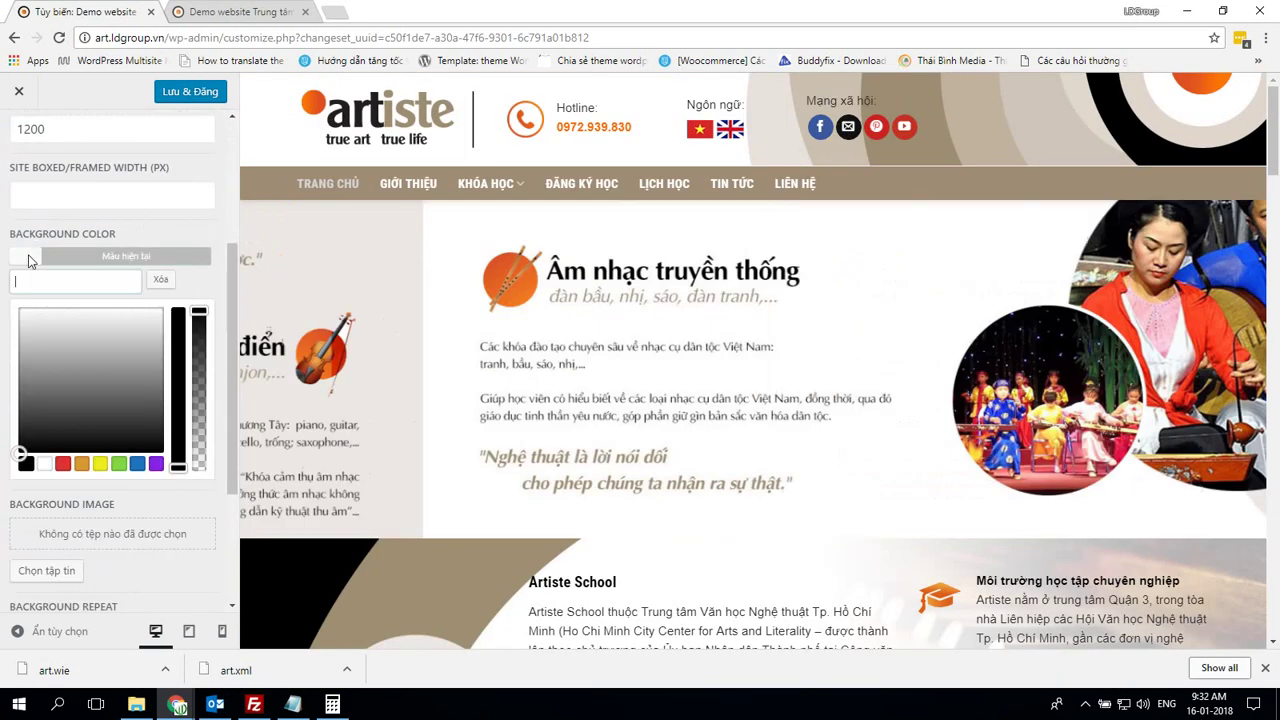
click(109, 431)
key(alt+Tab)
scroll(165, 433, down, 2)
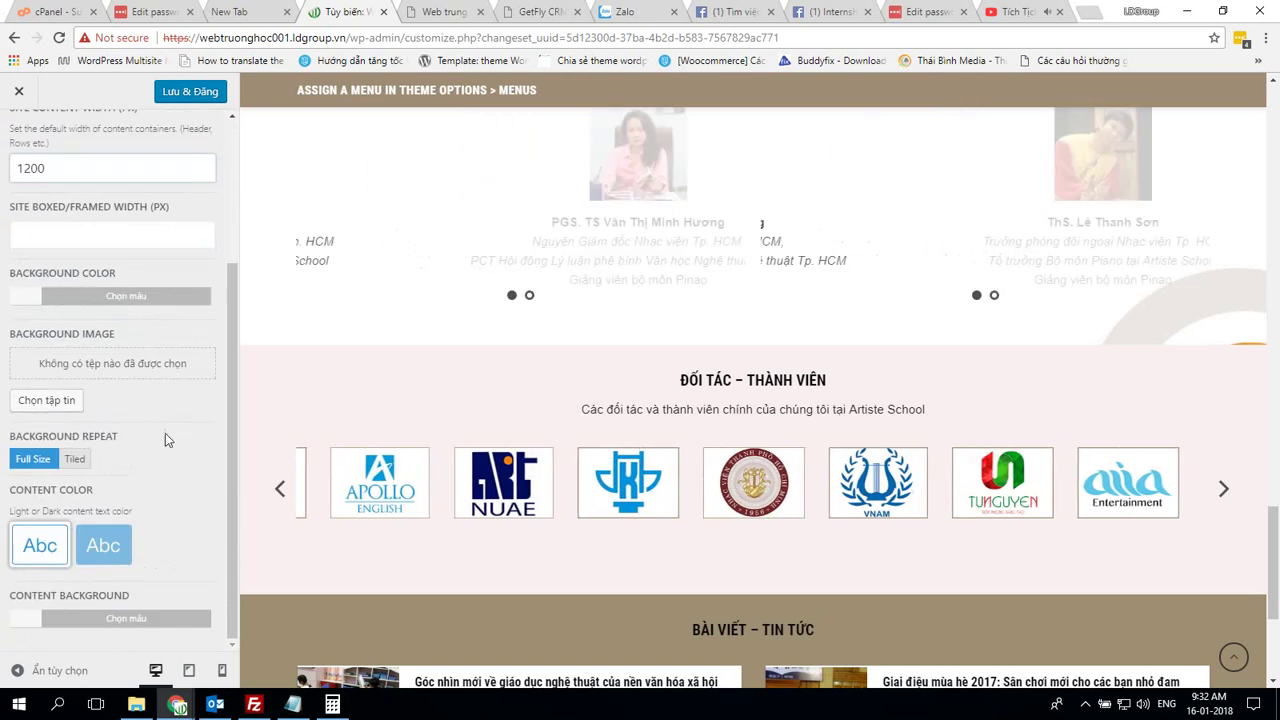
key(alt+Tab)
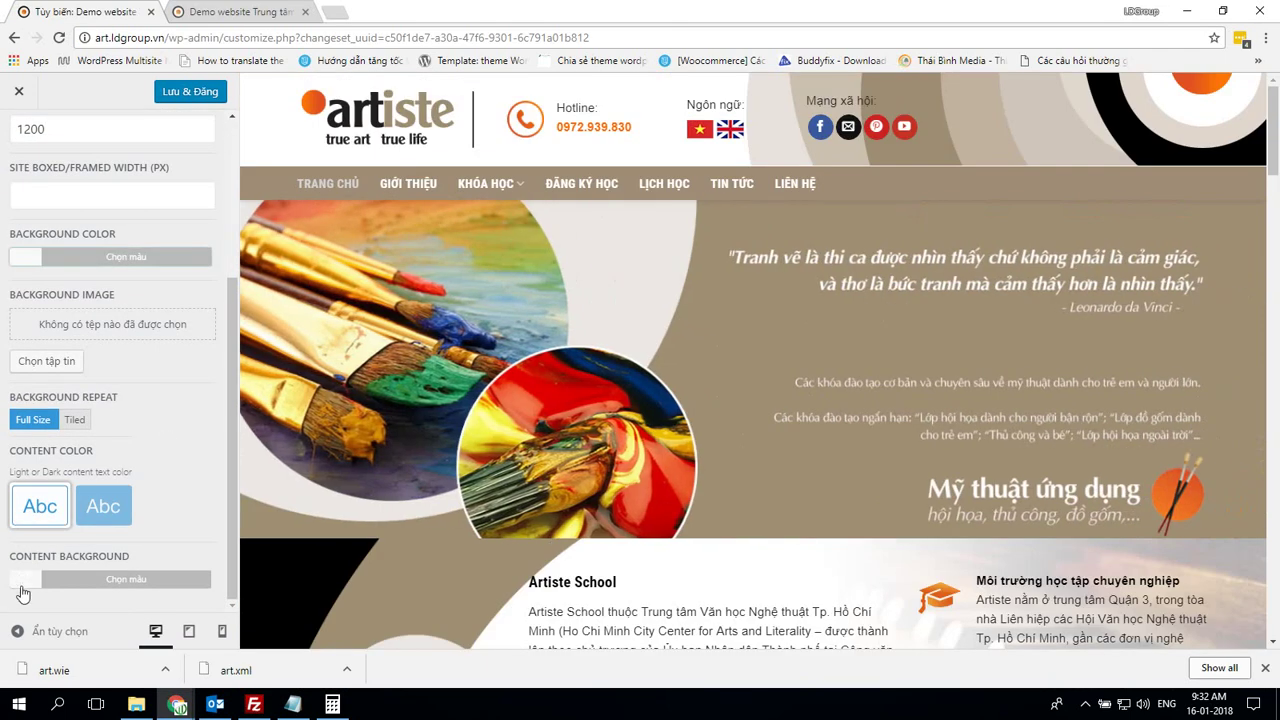
key(alt+Tab)
scroll(90, 190, up, 2)
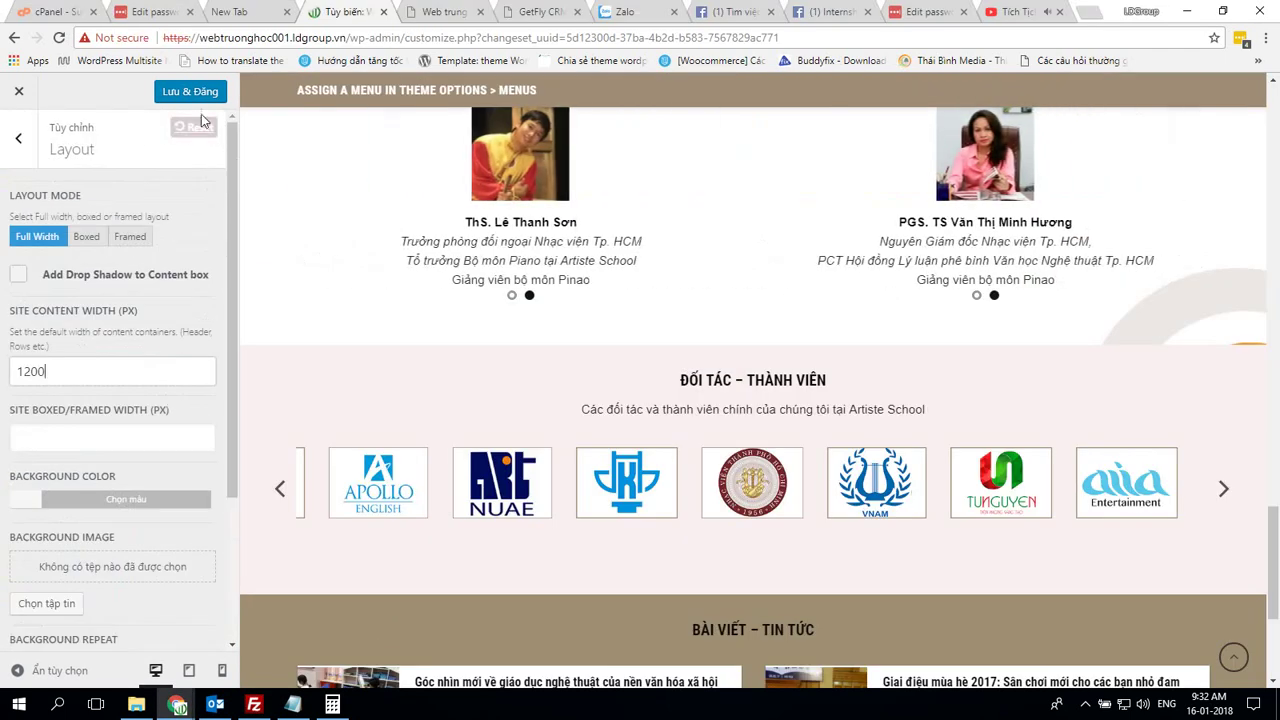
key(Escape)
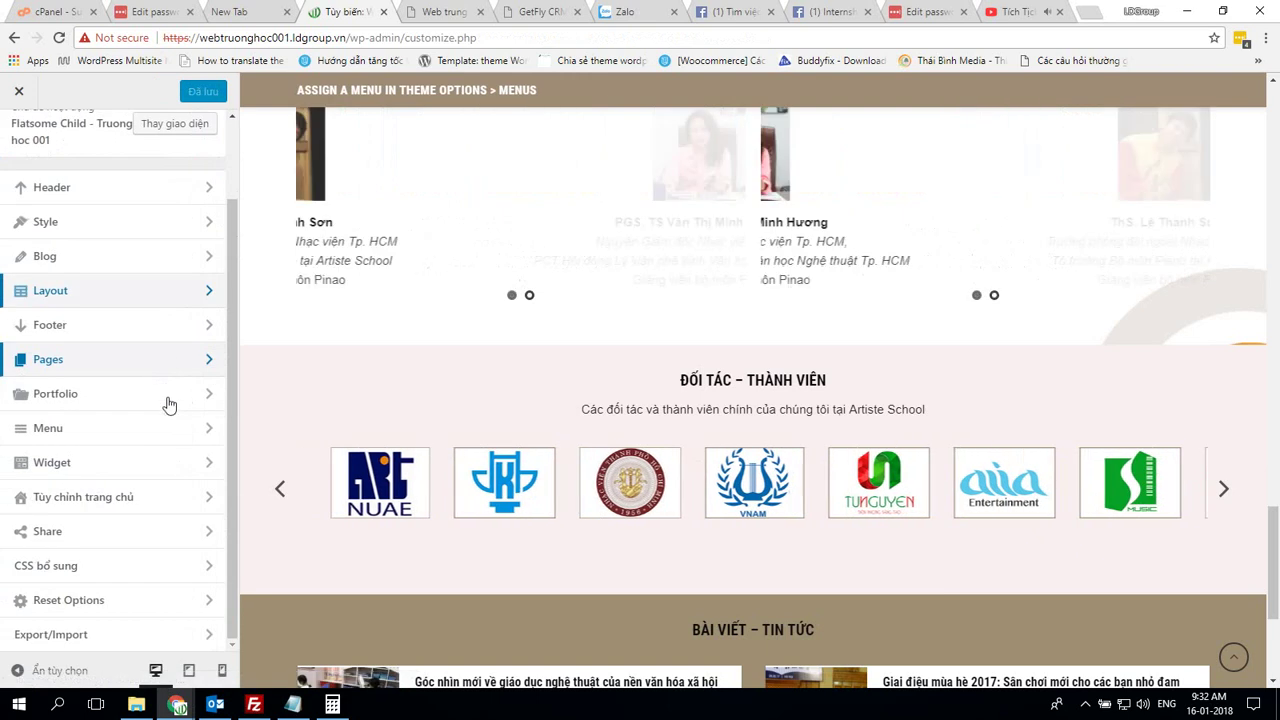
Set the footer's Custom Footer Block to 'Lưu bản nháp tự động', matching the demo
click(114, 328)
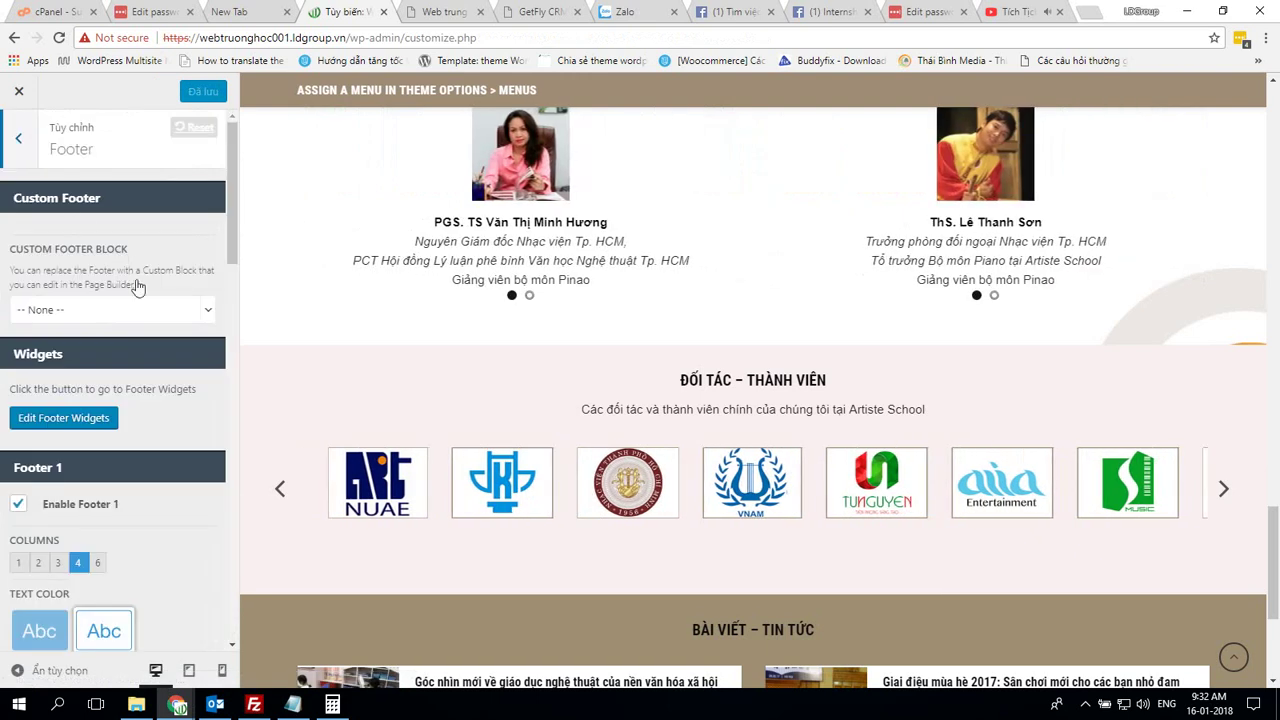
key(alt+Tab)
scroll(140, 290, up, 3)
key(Escape)
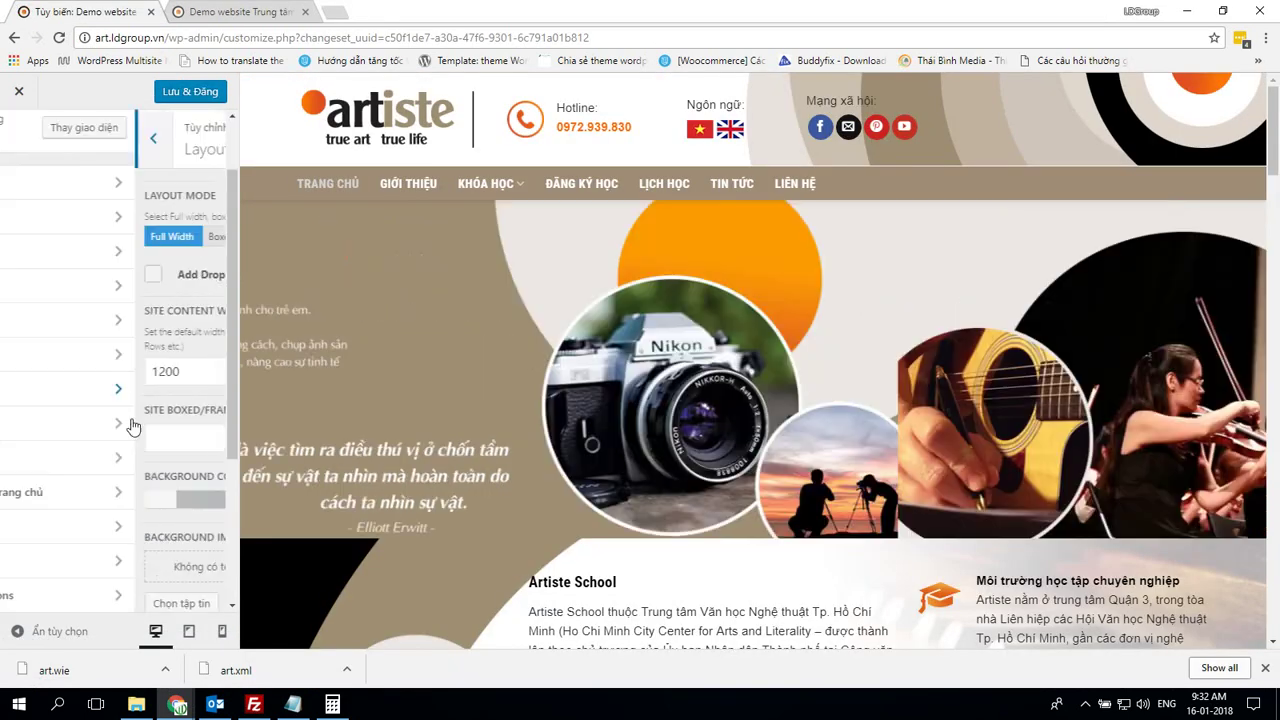
click(131, 323)
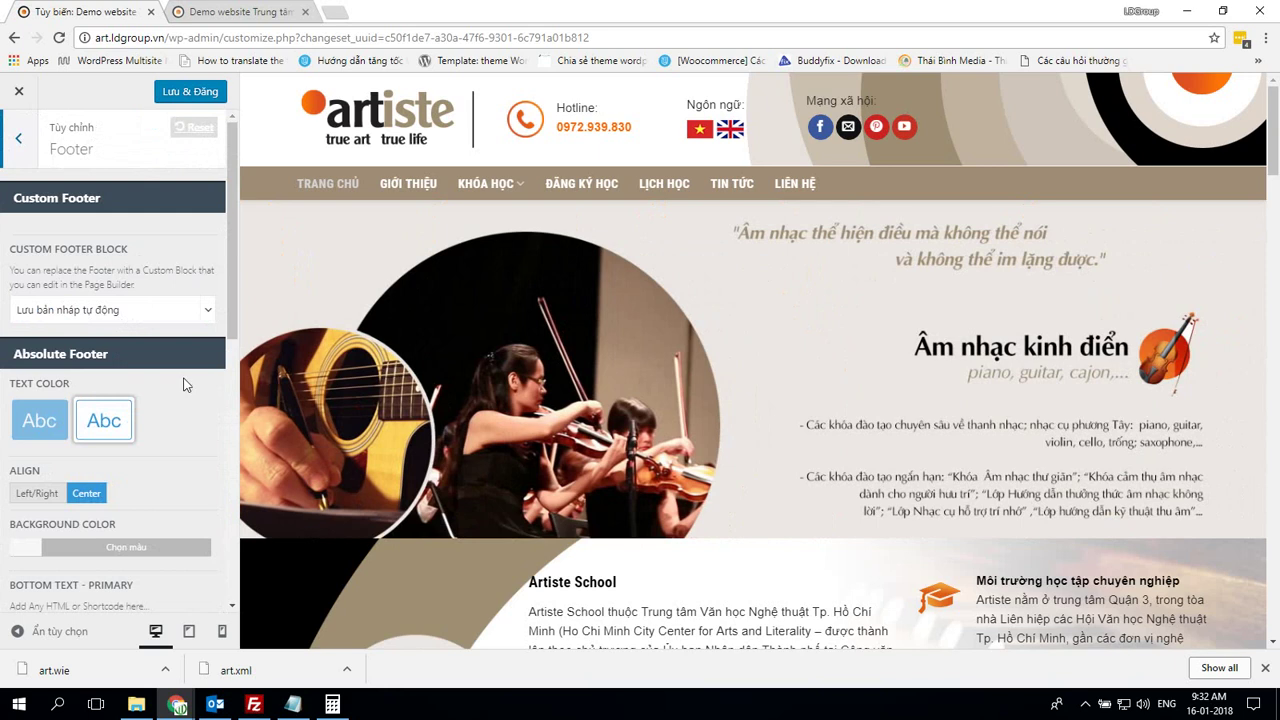
scroll(185, 380, down, 2)
key(alt+Tab)
click(208, 311)
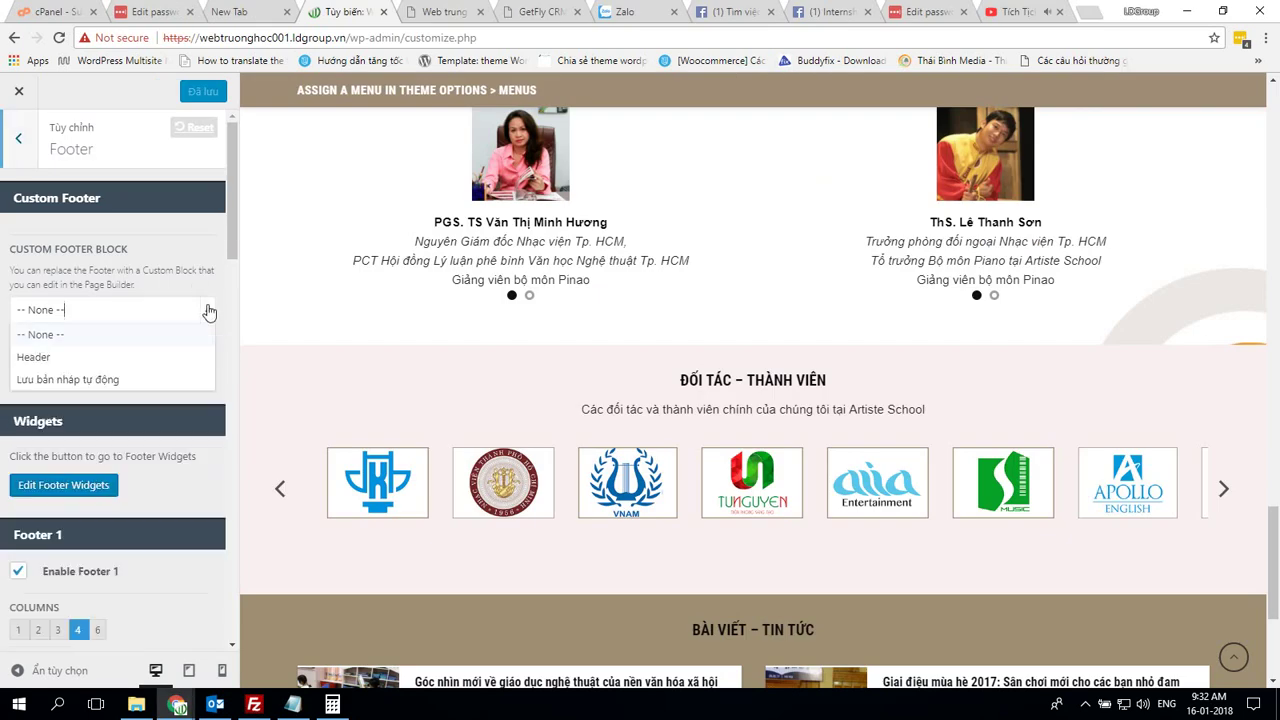
click(86, 380)
Match the demo's light text colour and centre alignment, and select the Bottom Text - Primary content
key(alt+Tab)
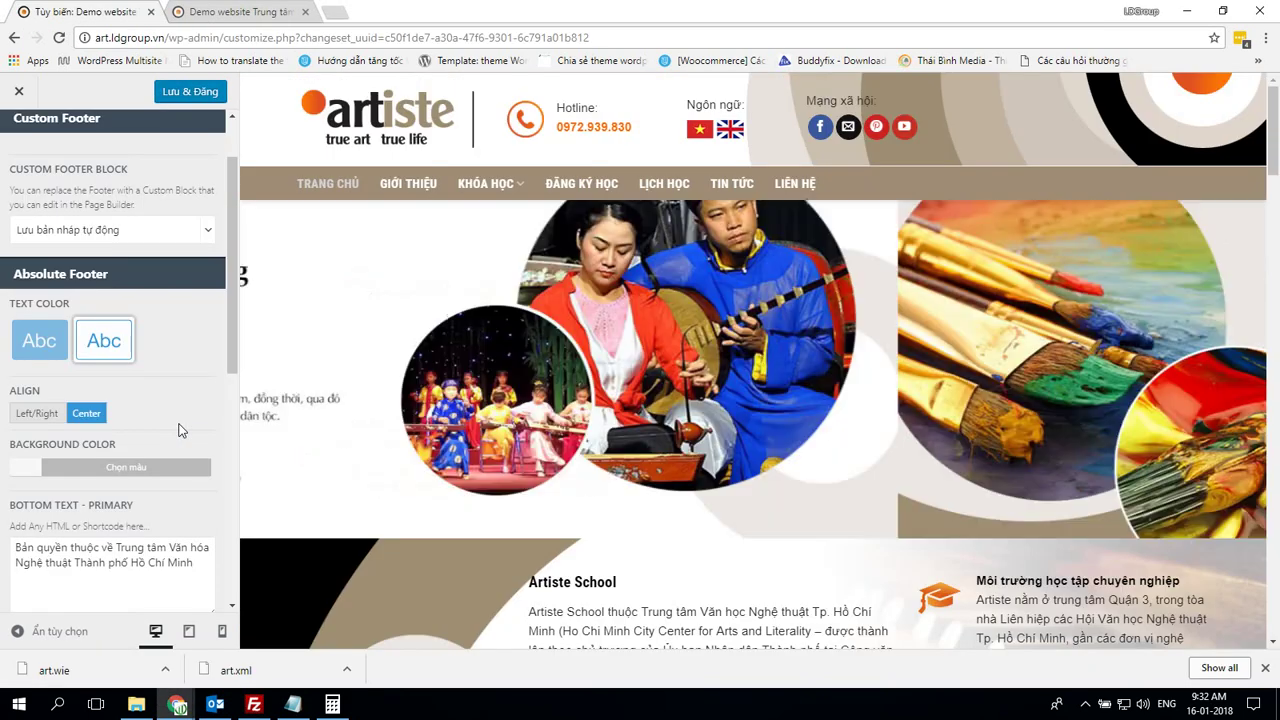
scroll(178, 430, down, 3)
scroll(180, 430, up, 1)
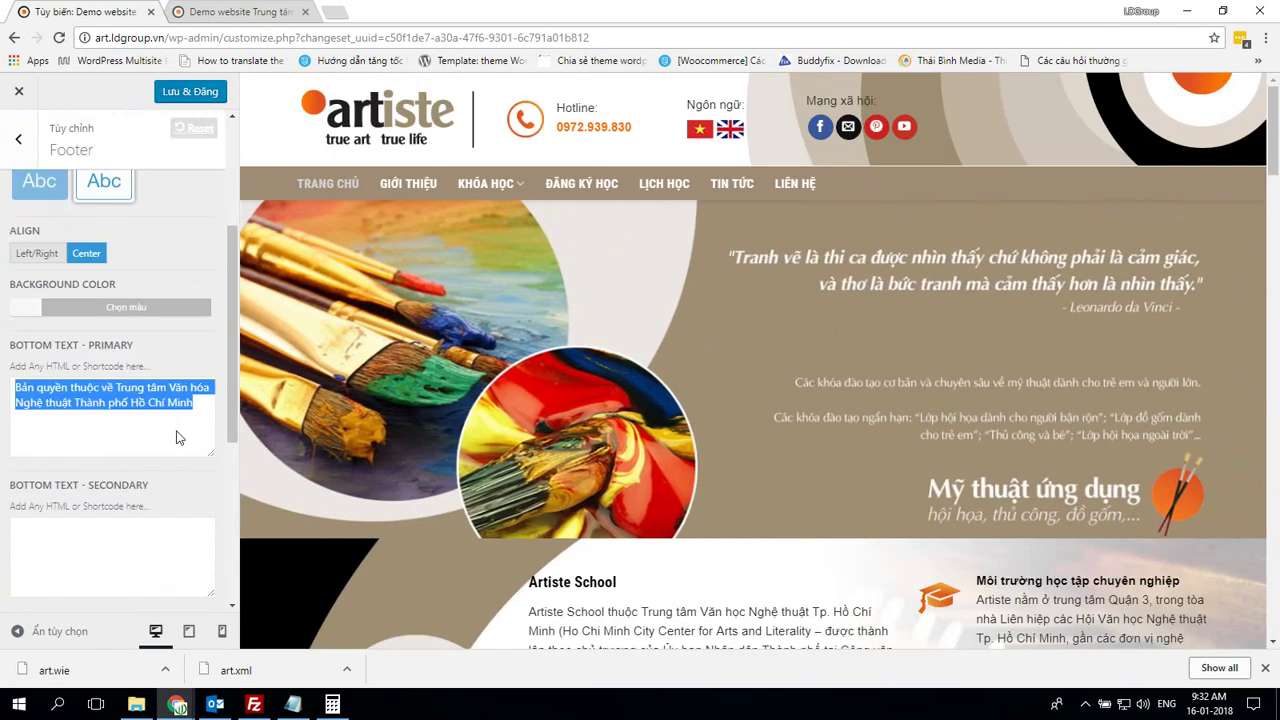
key(alt+Tab)
scroll(180, 430, down, 5)
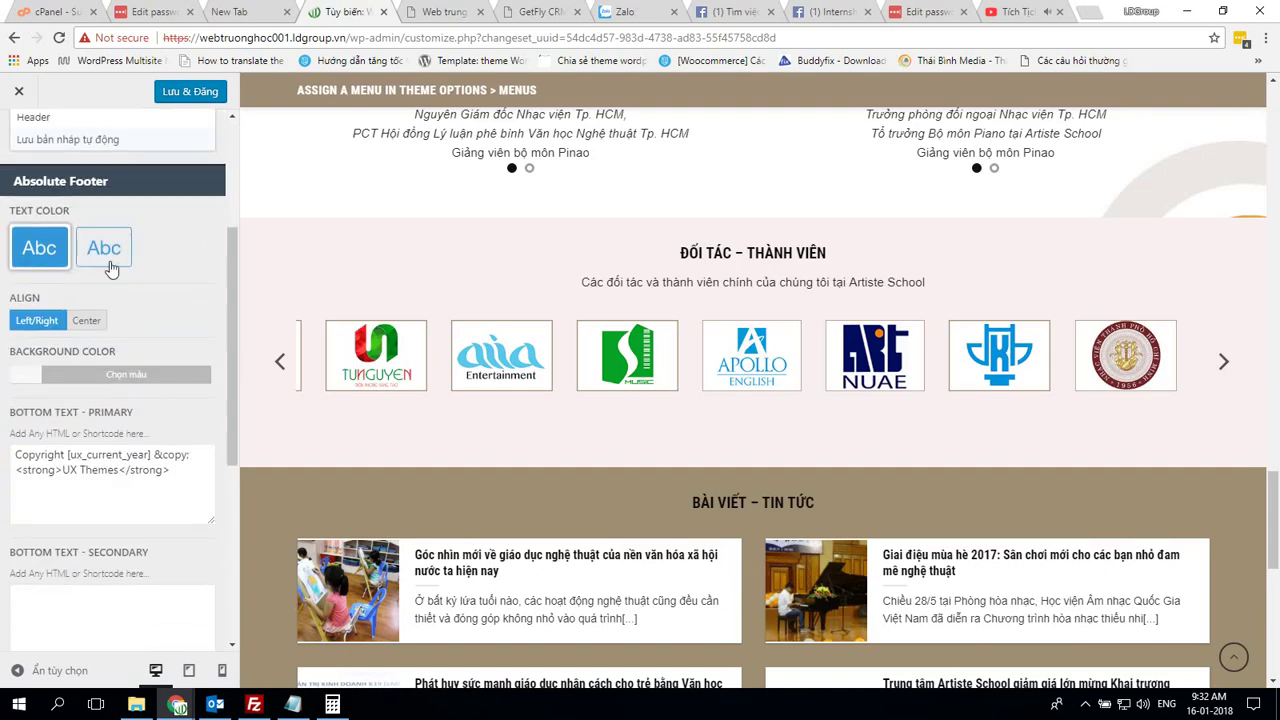
key(alt+Tab)
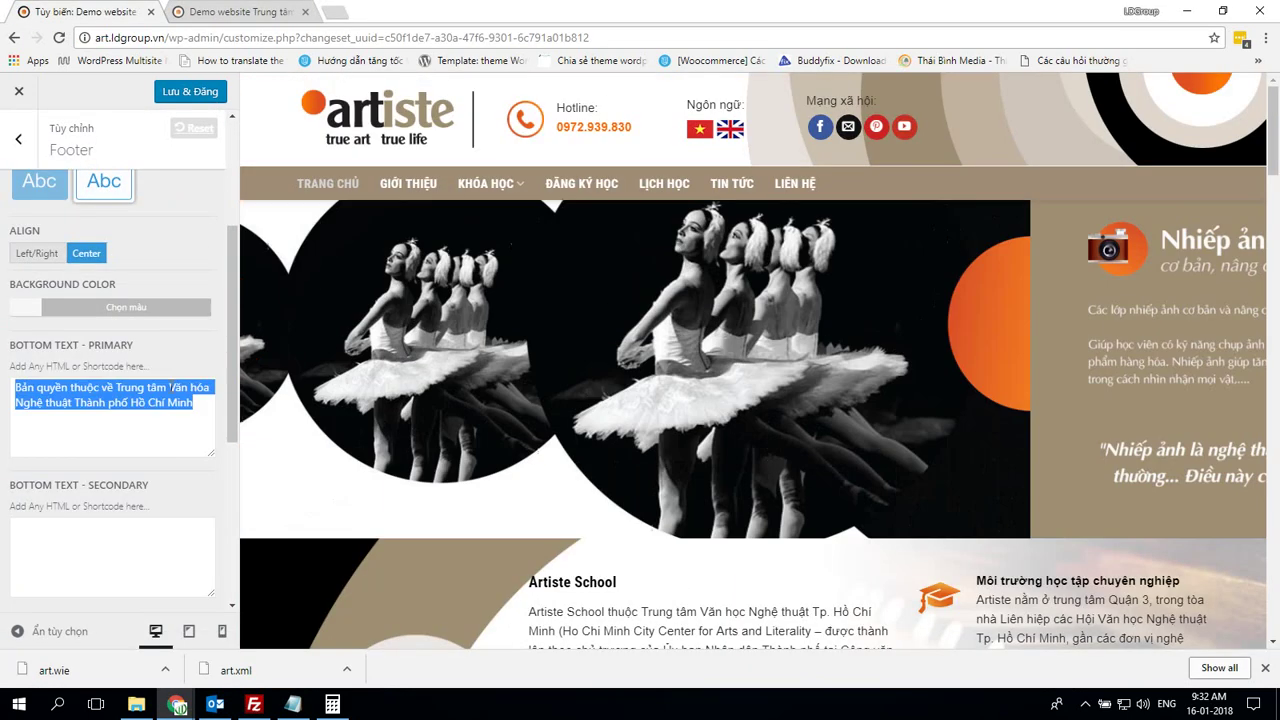
key(alt+Tab)
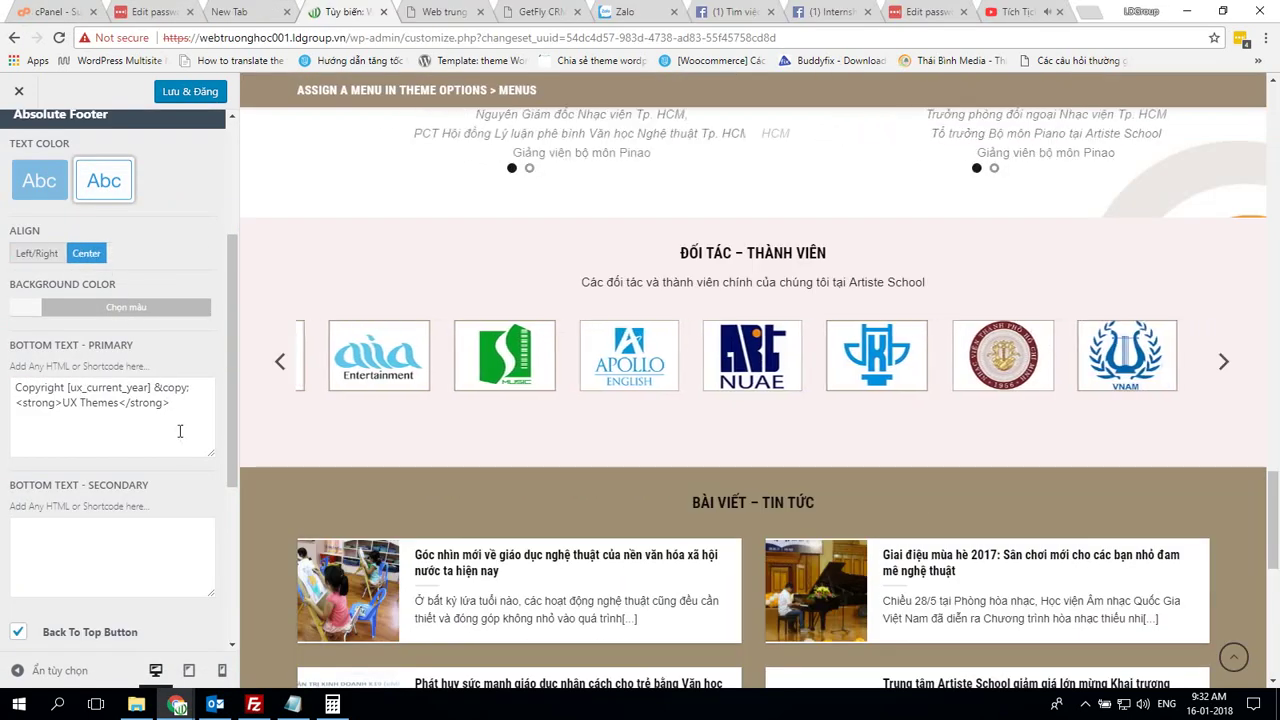
triple_click(185, 427)
Check the demo's footer background colour, then publish the footer changes
key(alt+Tab)
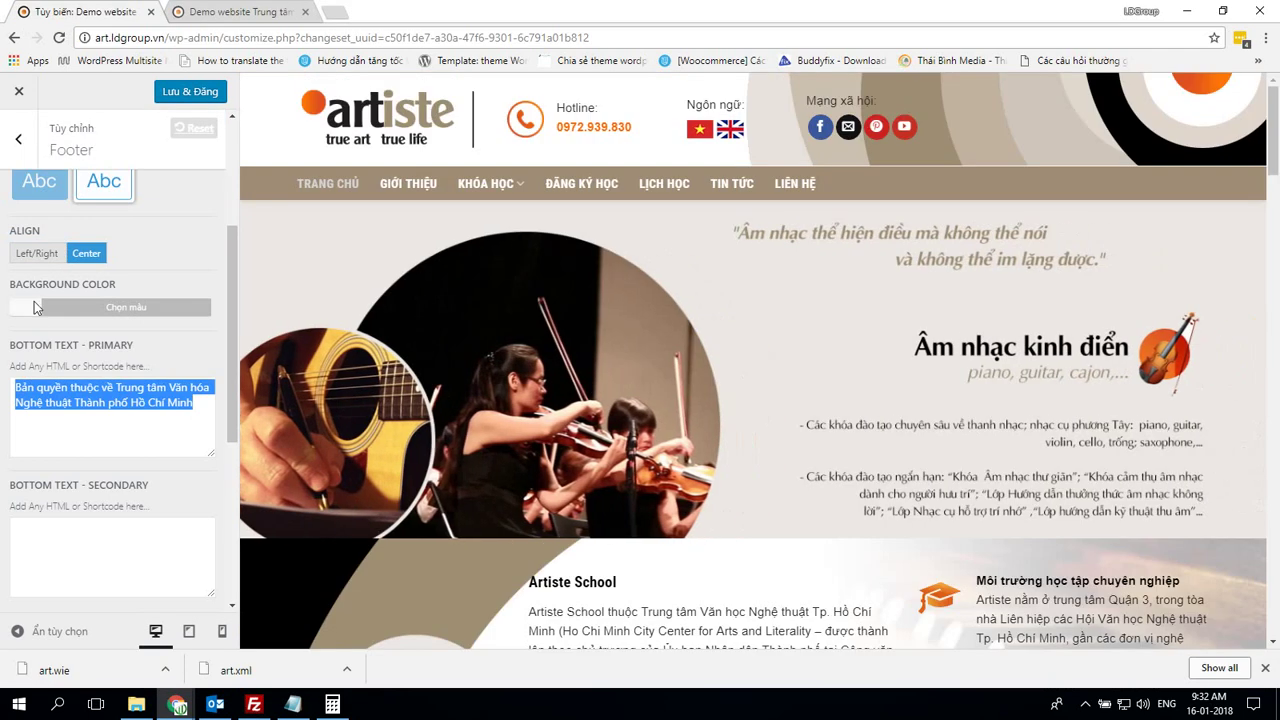
click(30, 307)
click(111, 413)
scroll(160, 449, down, 4)
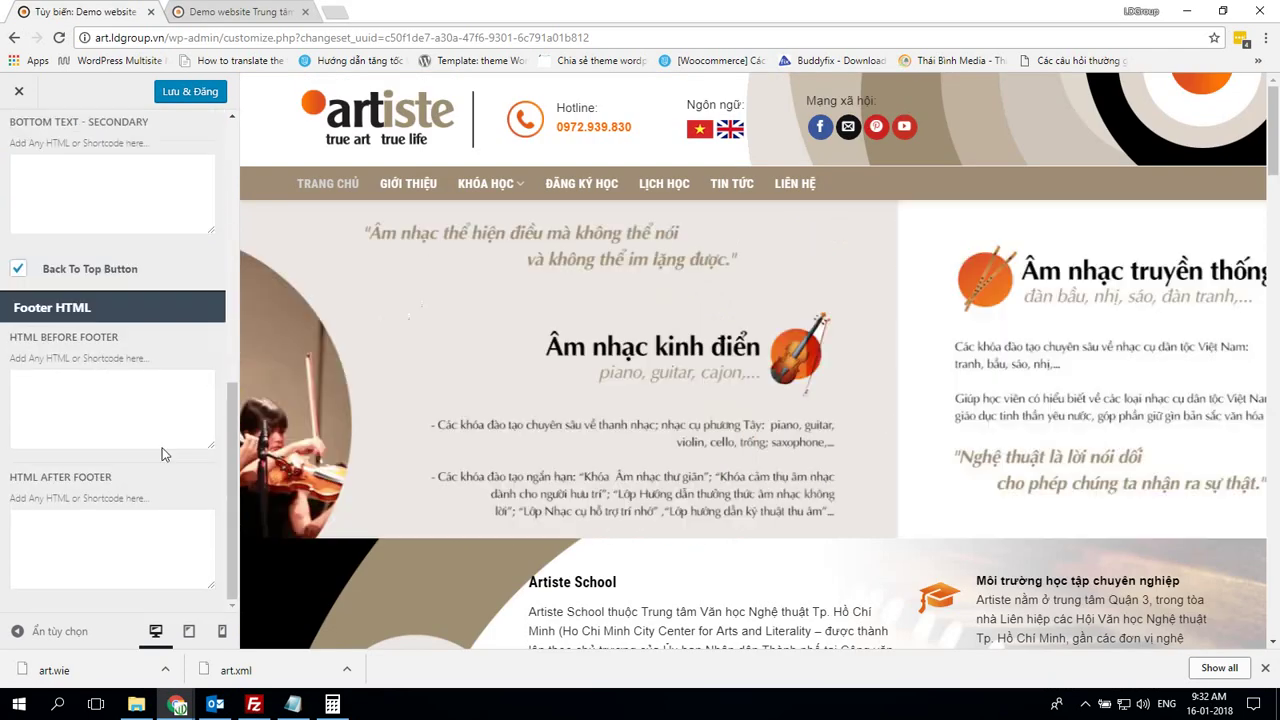
key(alt+Tab)
scroll(163, 449, down, 5)
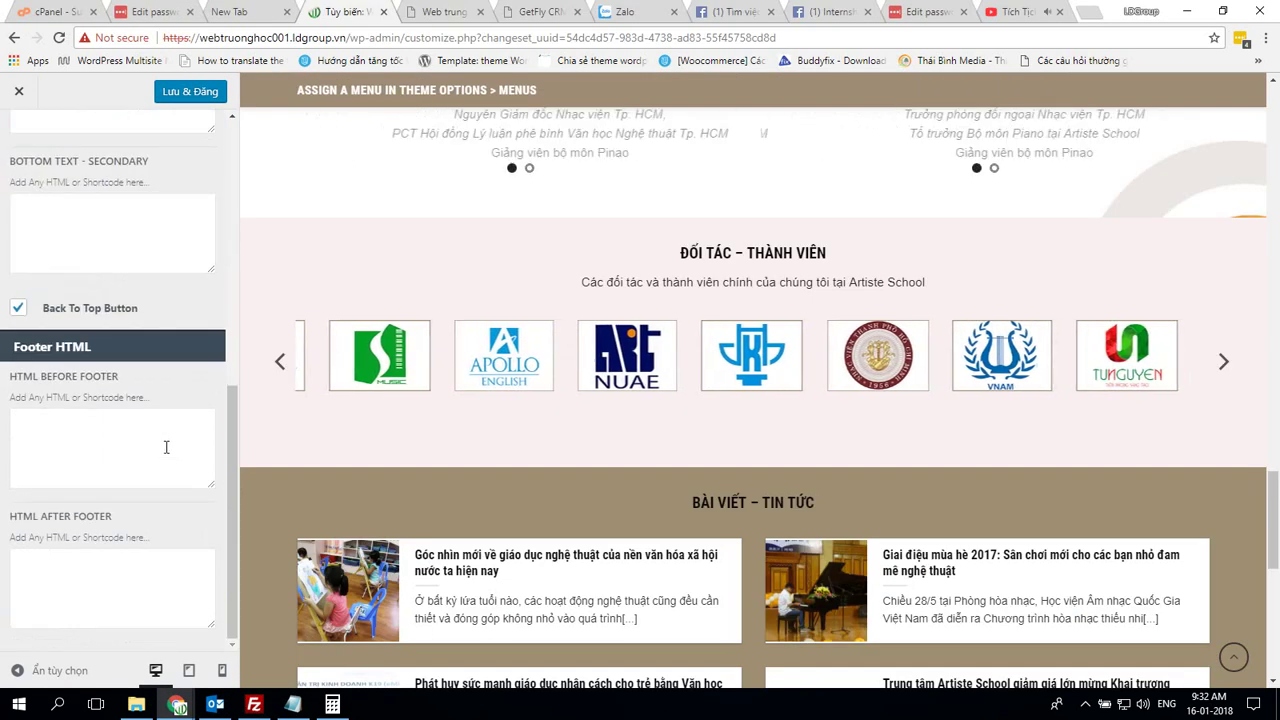
click(188, 96)
scroll(86, 222, up, 5)
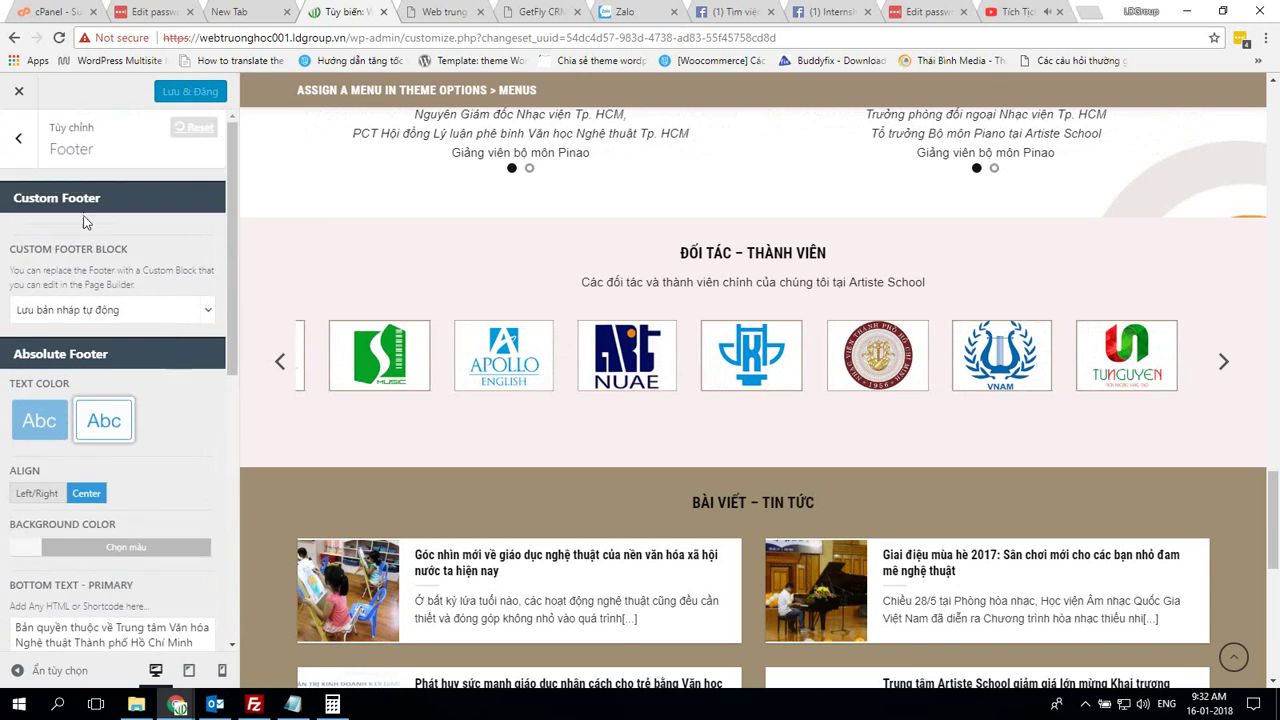
click(14, 141)
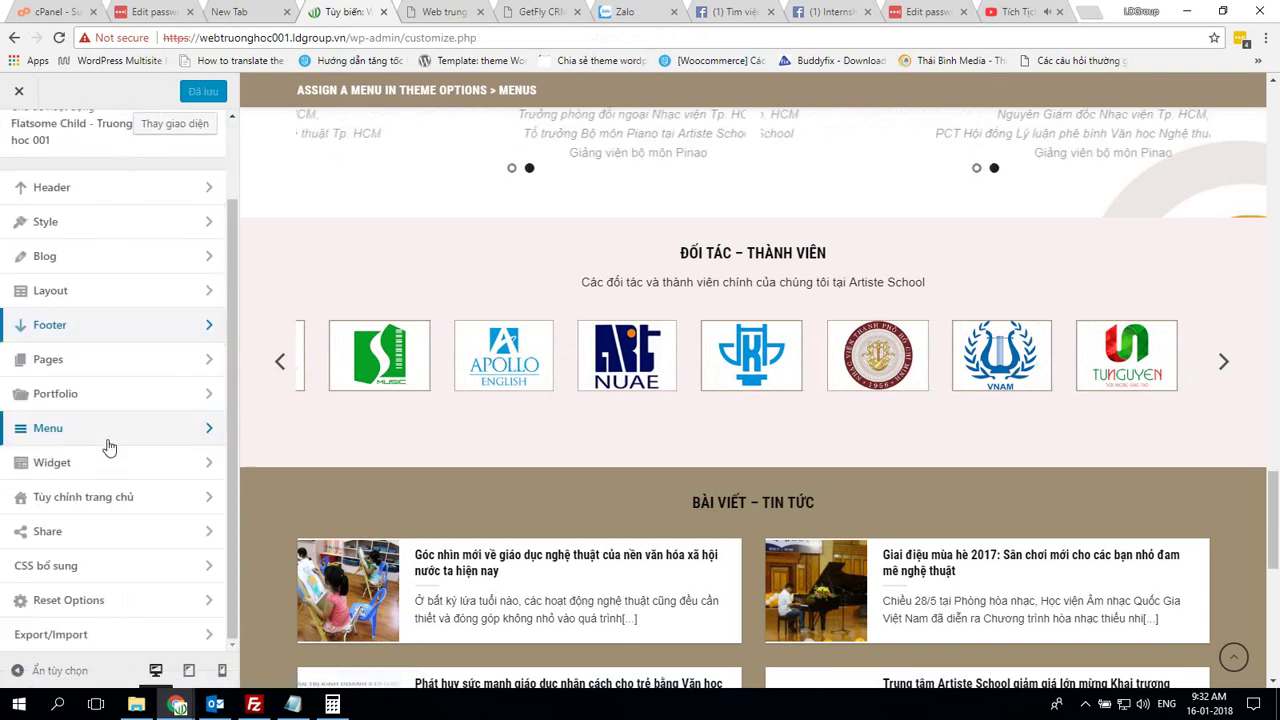
Glance at the Pages settings, then bring up the own site's Portfolio settings
click(140, 358)
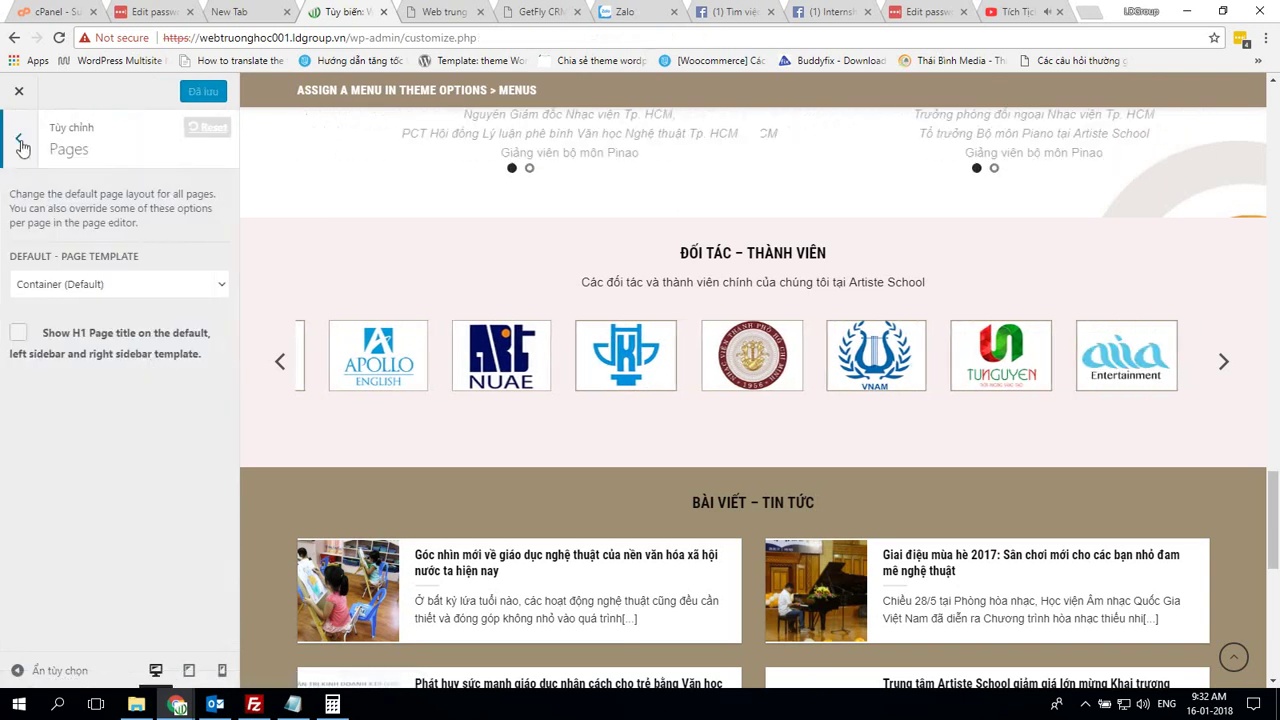
key(Escape)
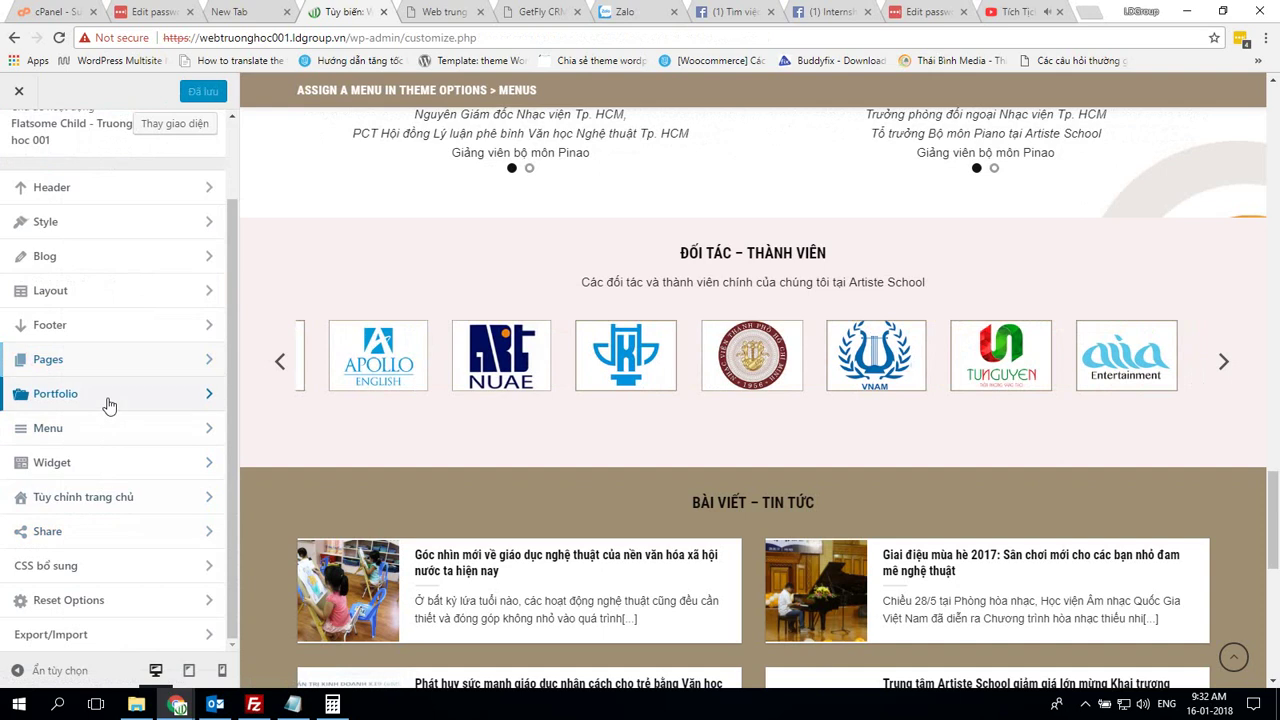
click(109, 405)
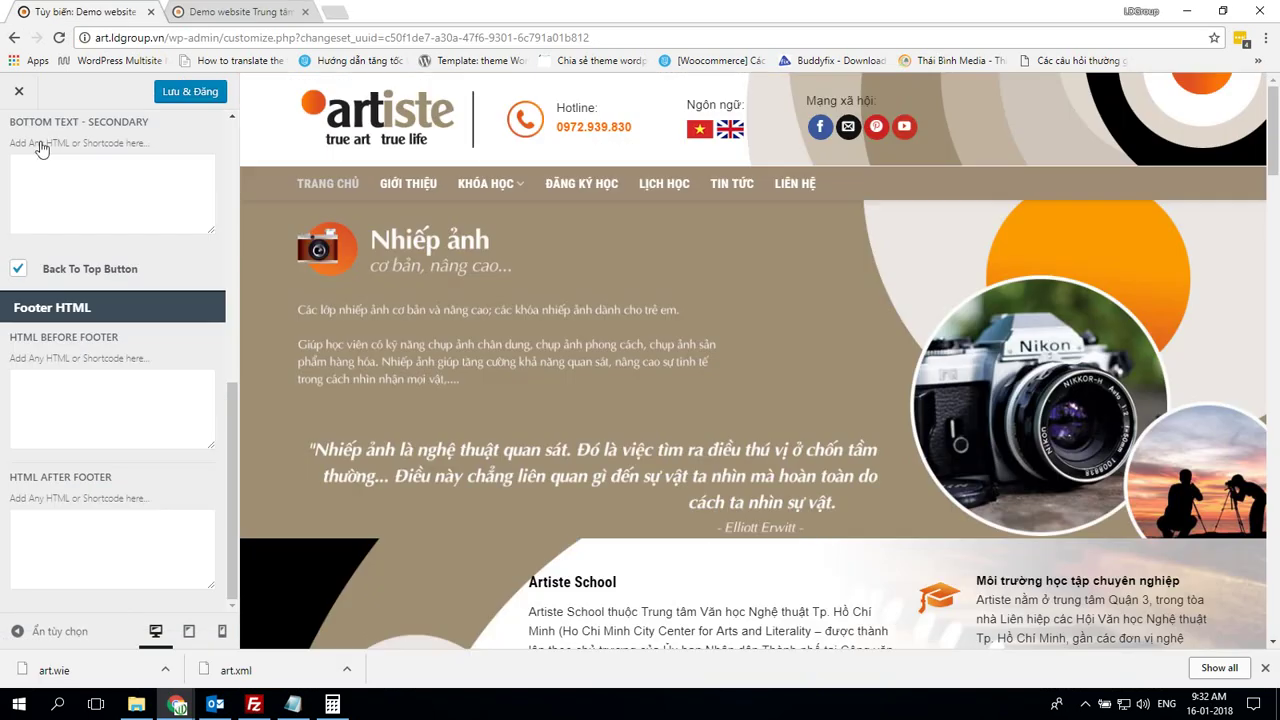
scroll(97, 320, up, 1)
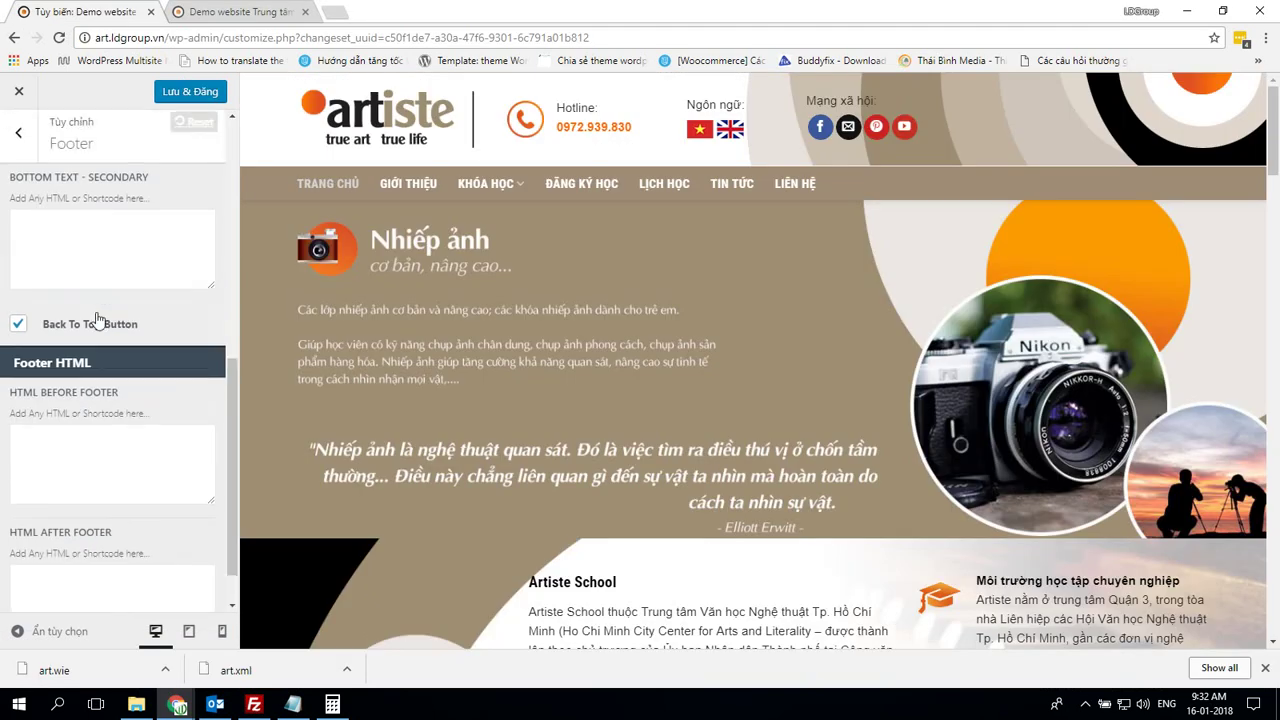
scroll(97, 320, up, 5)
Compare the demo's Portfolio Single and Archive options, then reach the own site's Additional CSS
key(Escape)
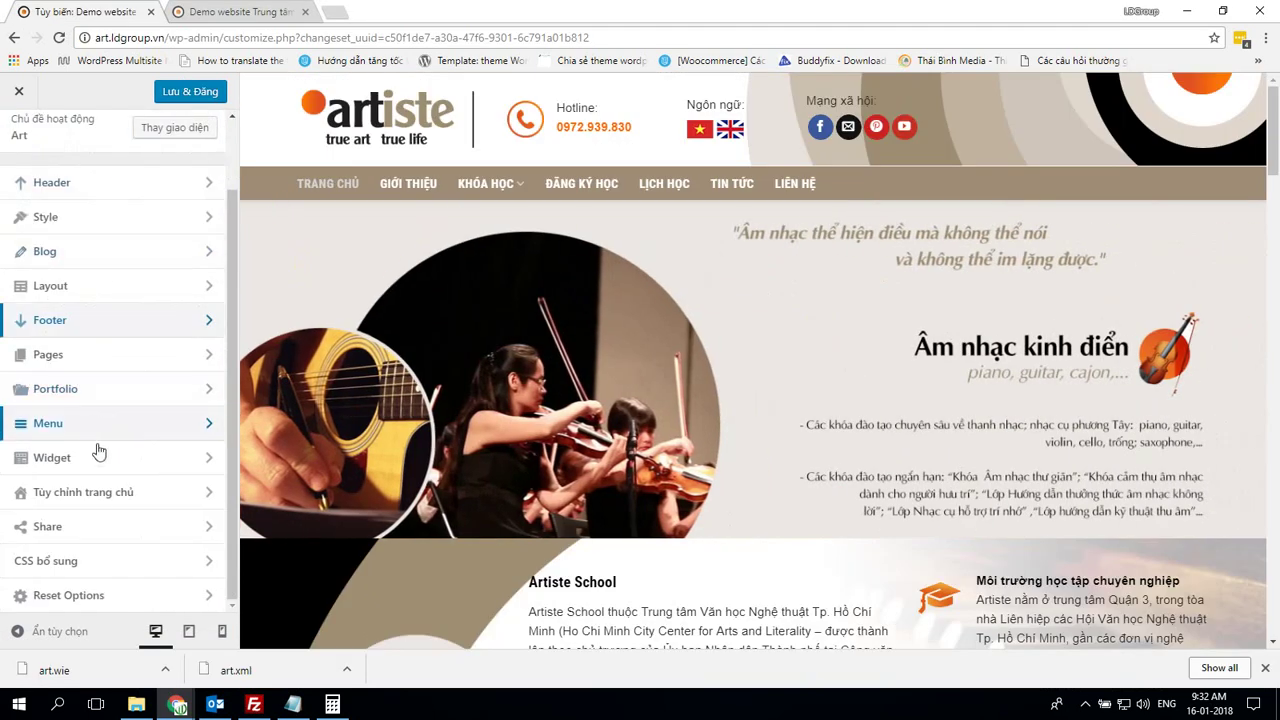
click(124, 395)
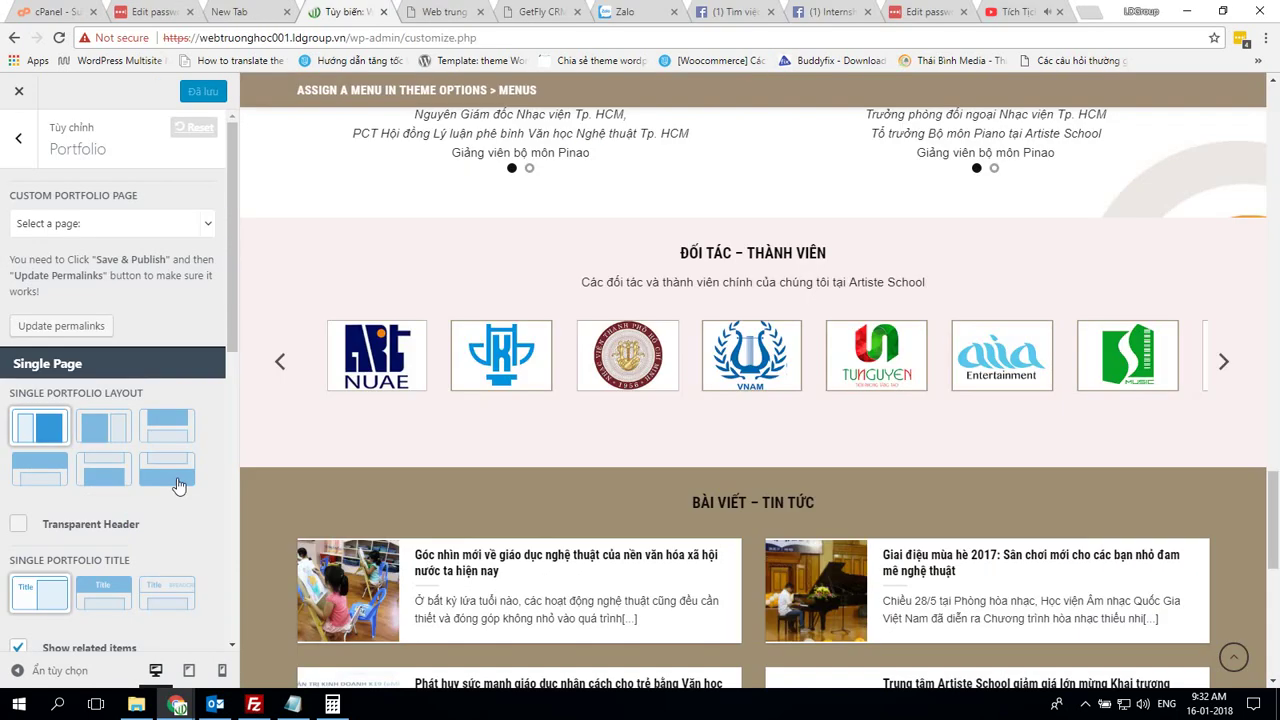
scroll(177, 485, down, 6)
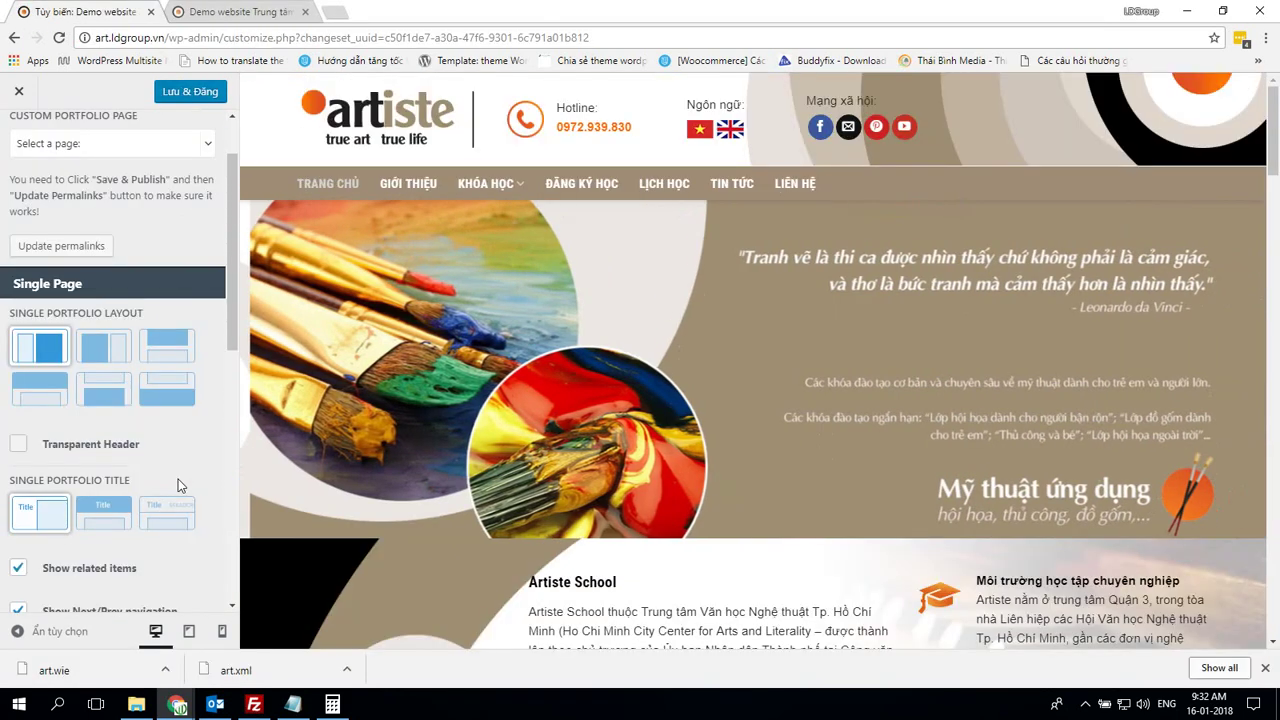
scroll(177, 485, down, 4)
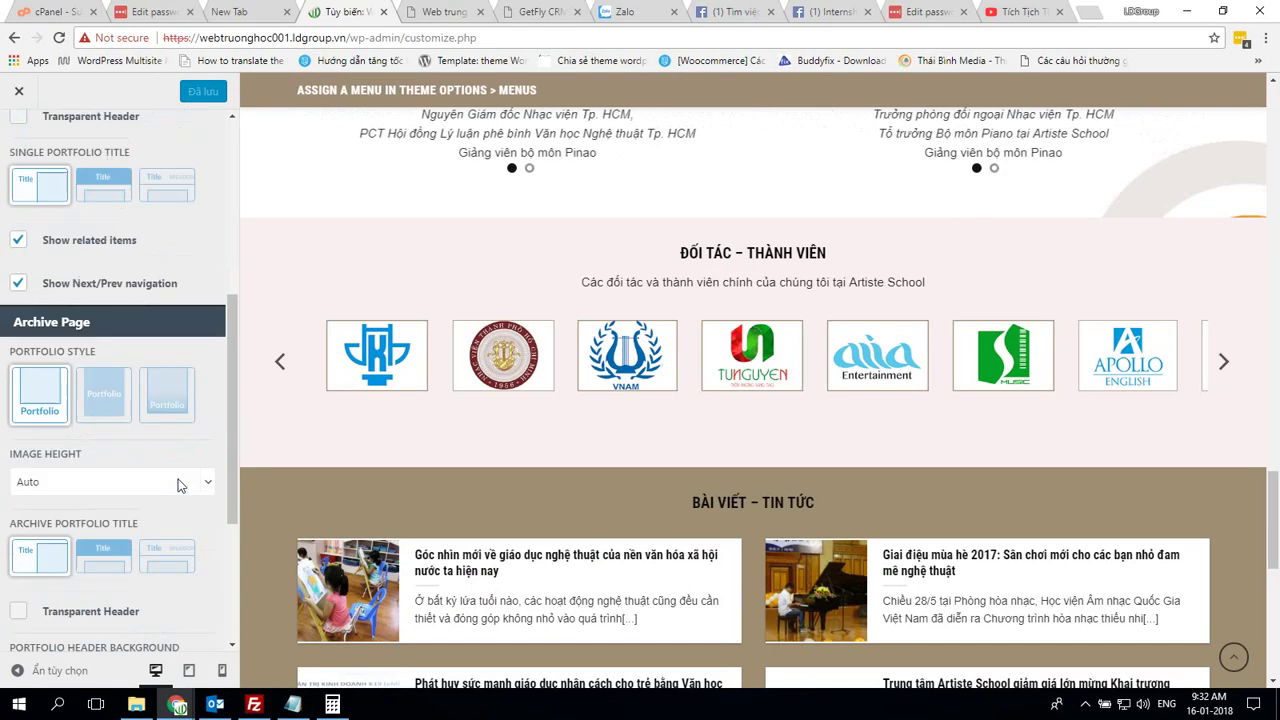
scroll(177, 485, down, 2)
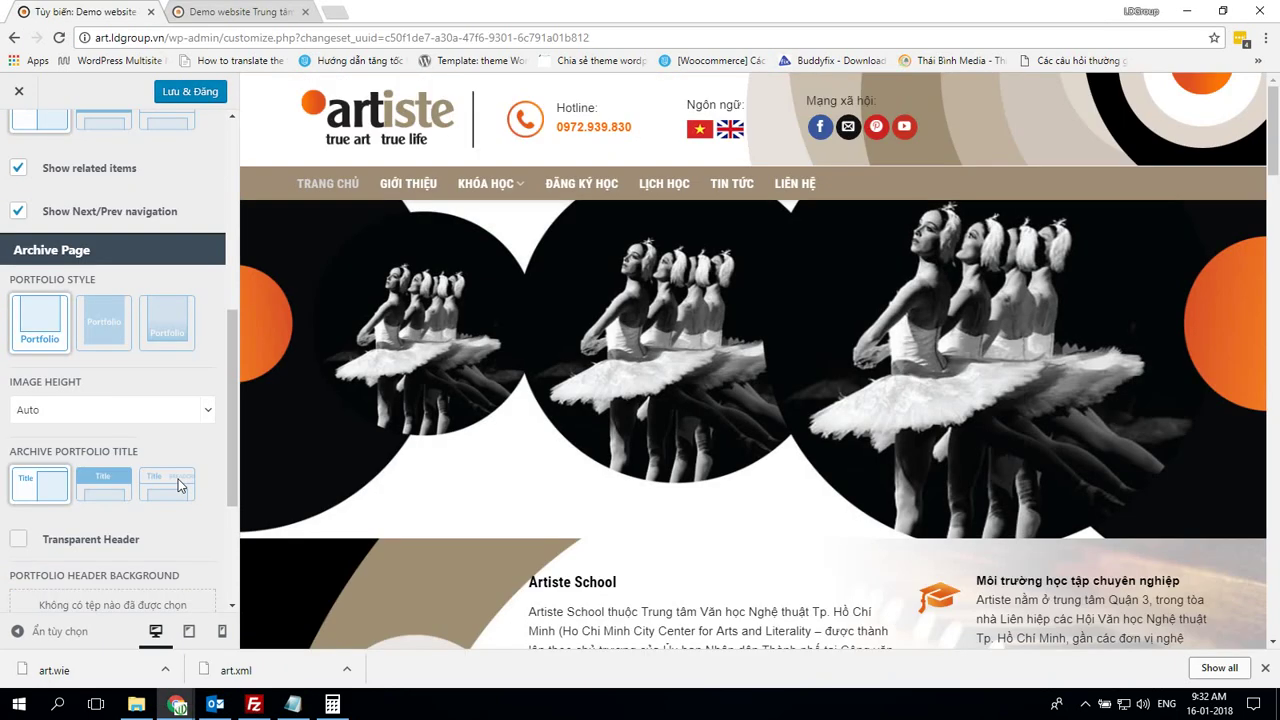
scroll(177, 485, down, 3)
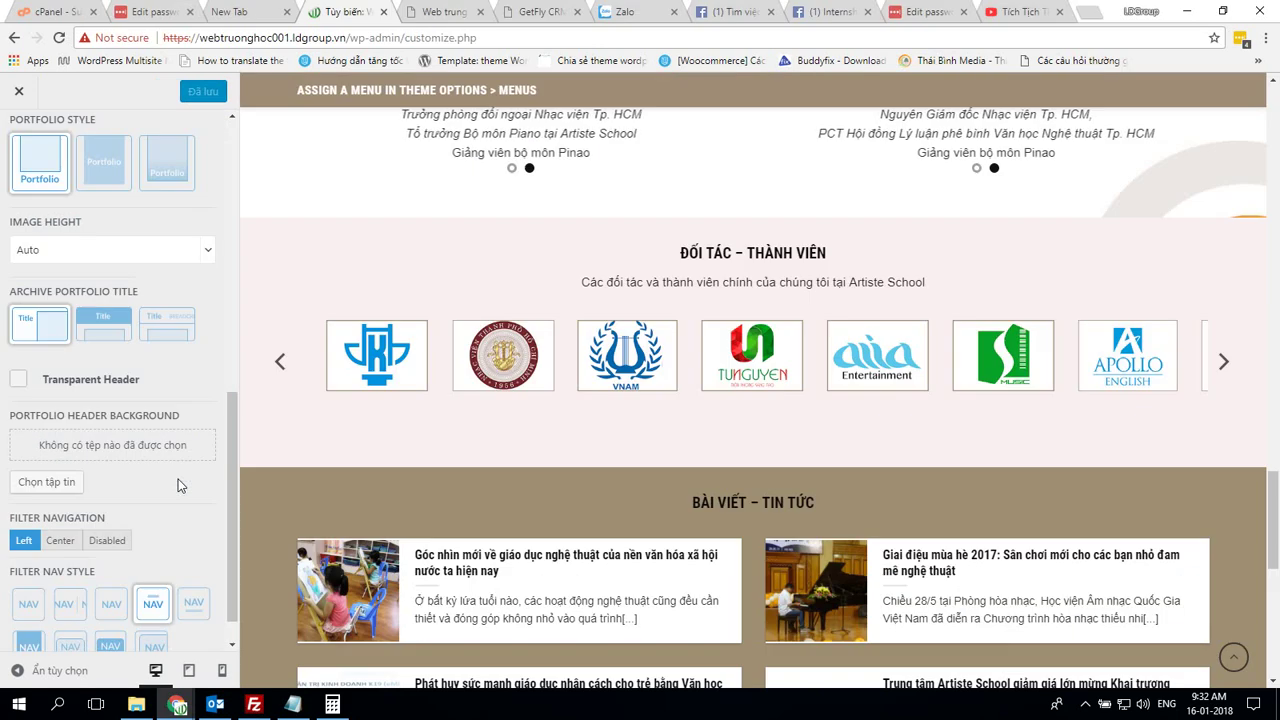
scroll(177, 485, up, 1)
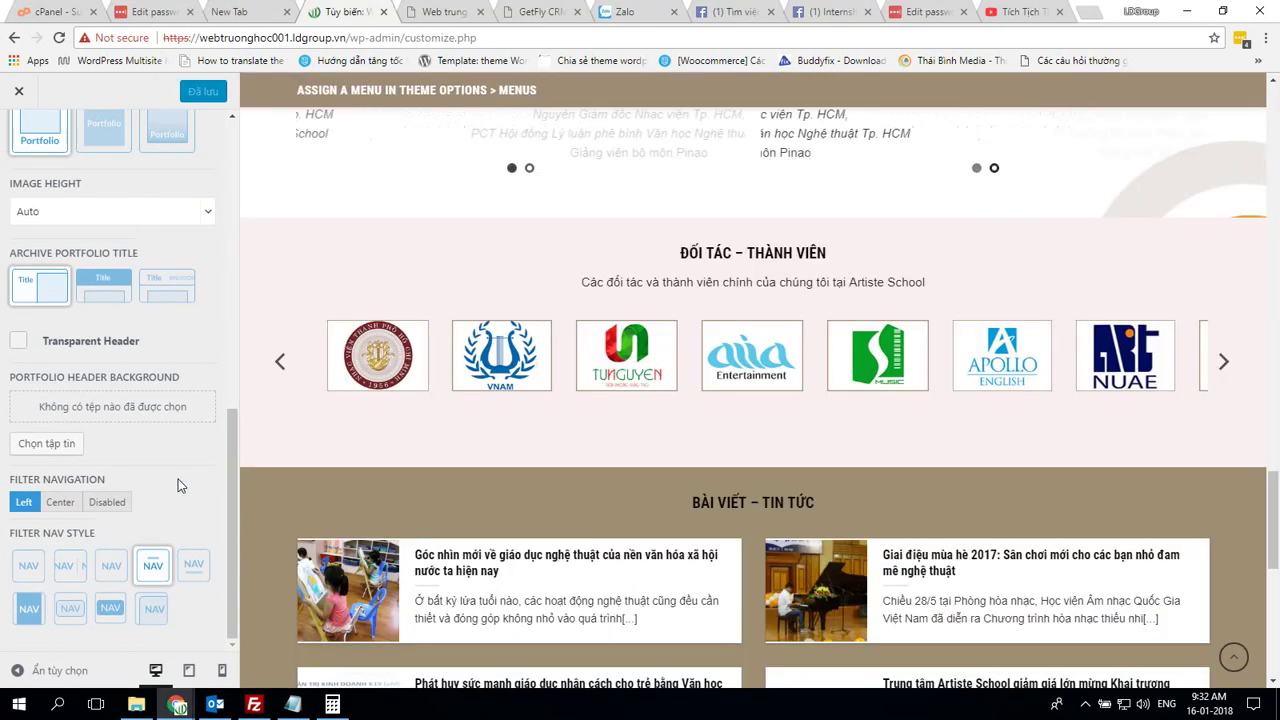
scroll(177, 486, up, 5)
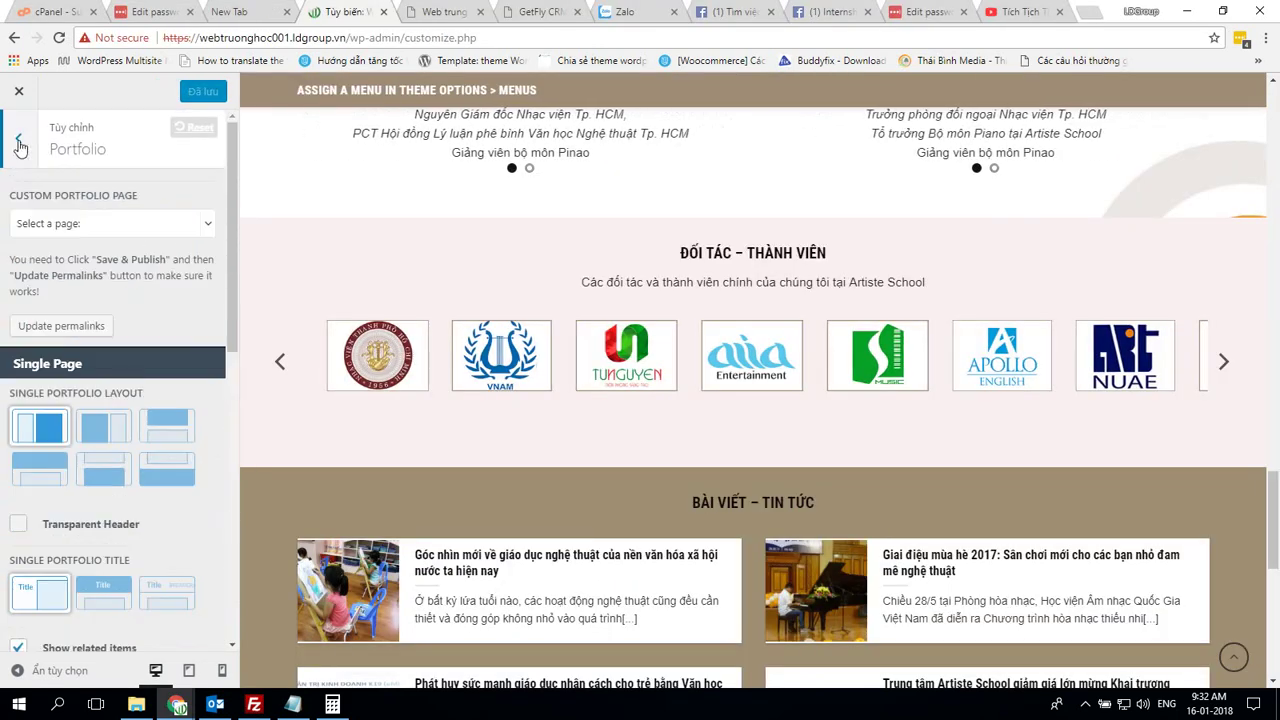
click(18, 142)
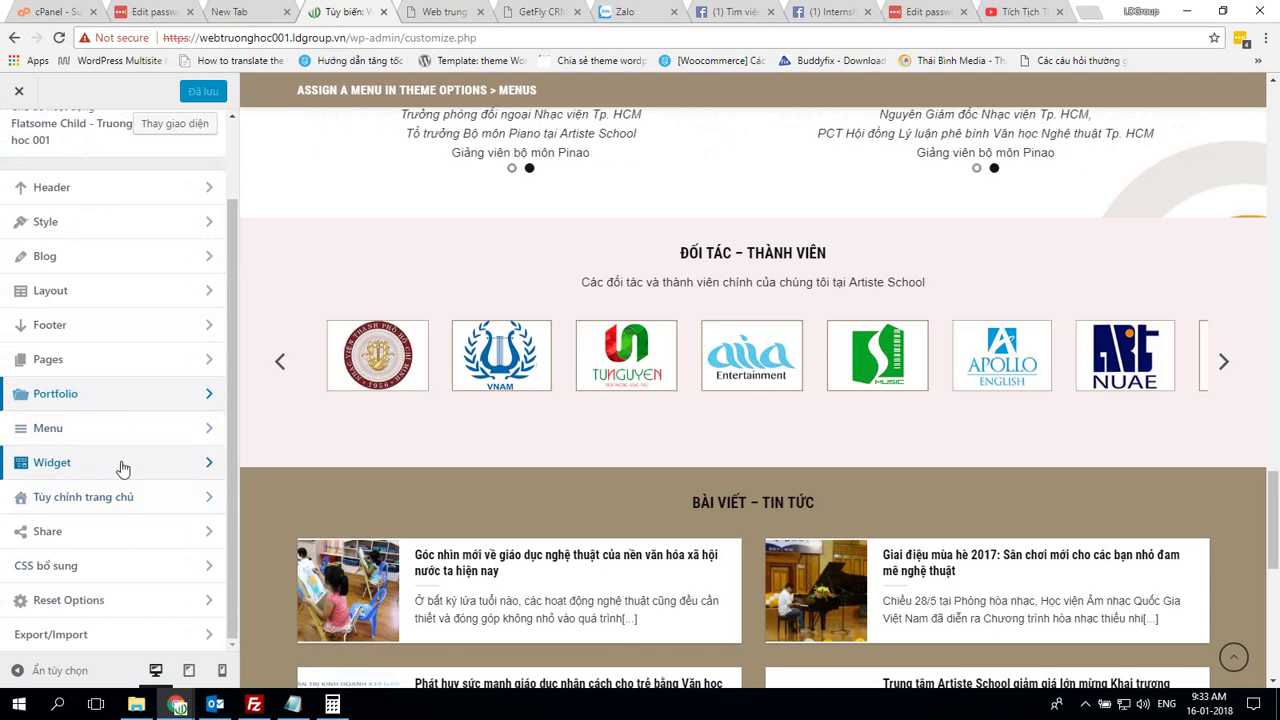
click(129, 568)
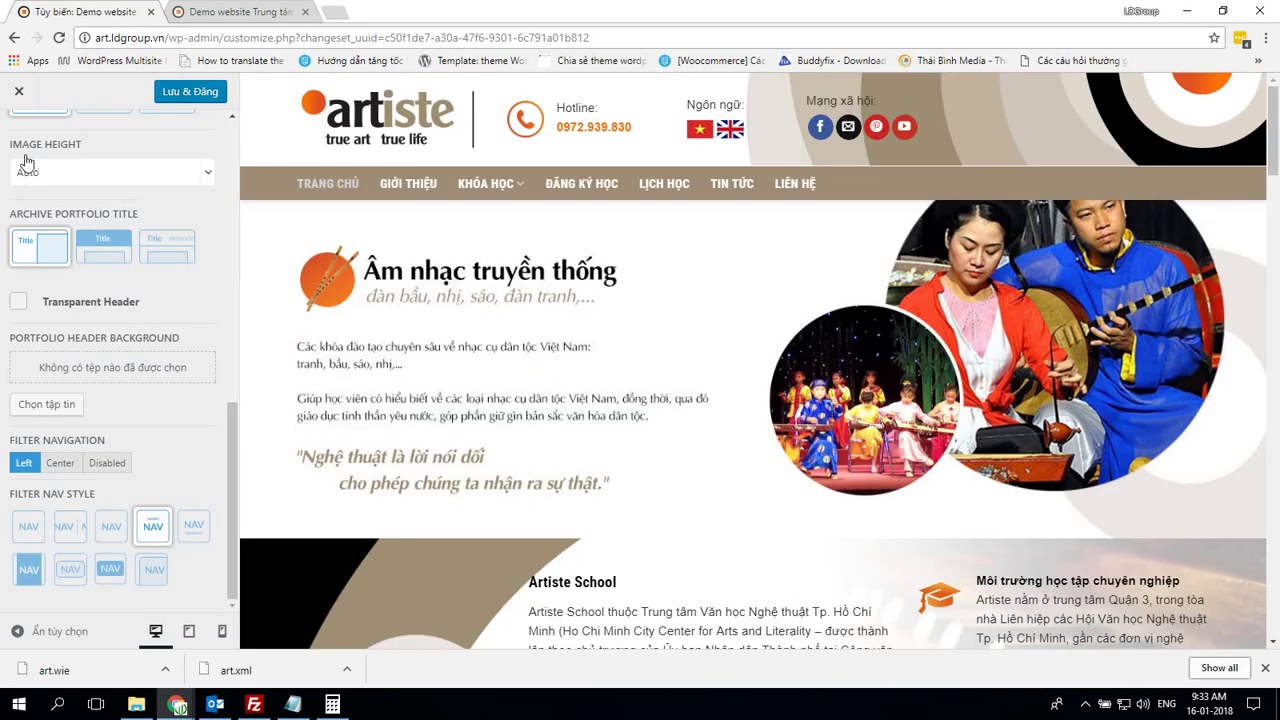
Copy all of the demo's Additional CSS code
scroll(30, 180, up, 10)
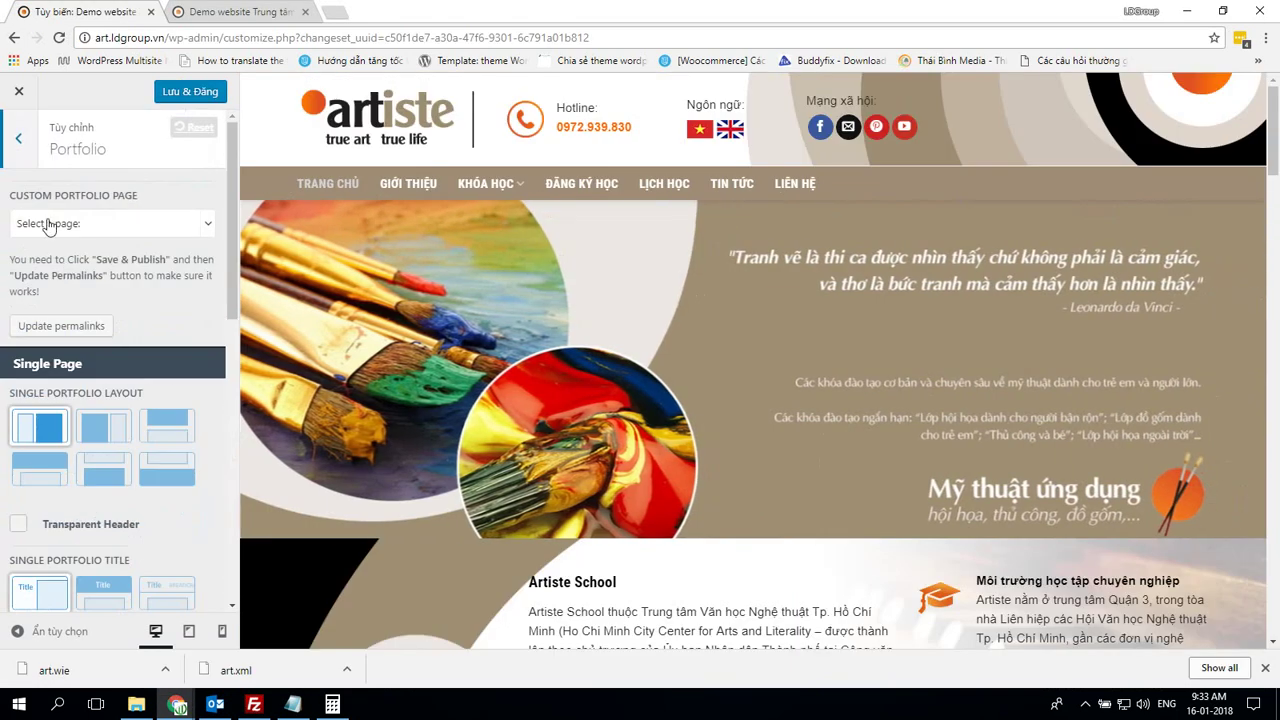
click(19, 142)
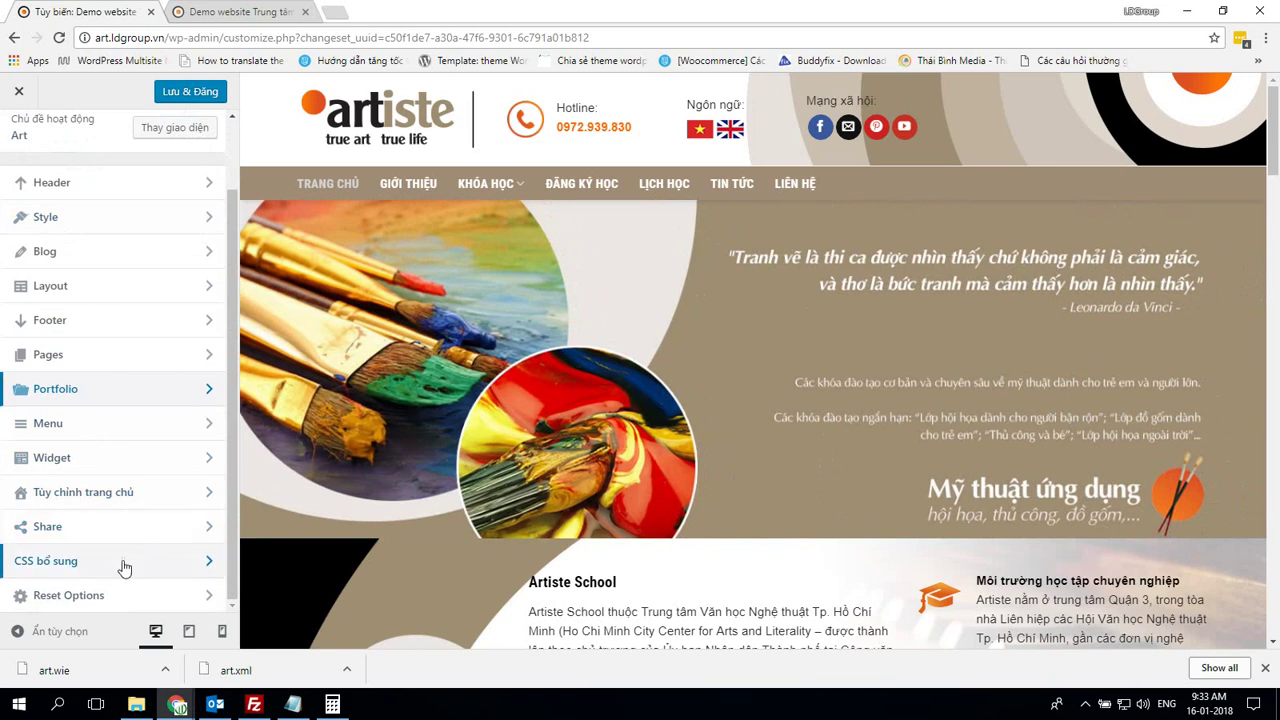
click(123, 560)
click(153, 516)
key(ctrl+a)
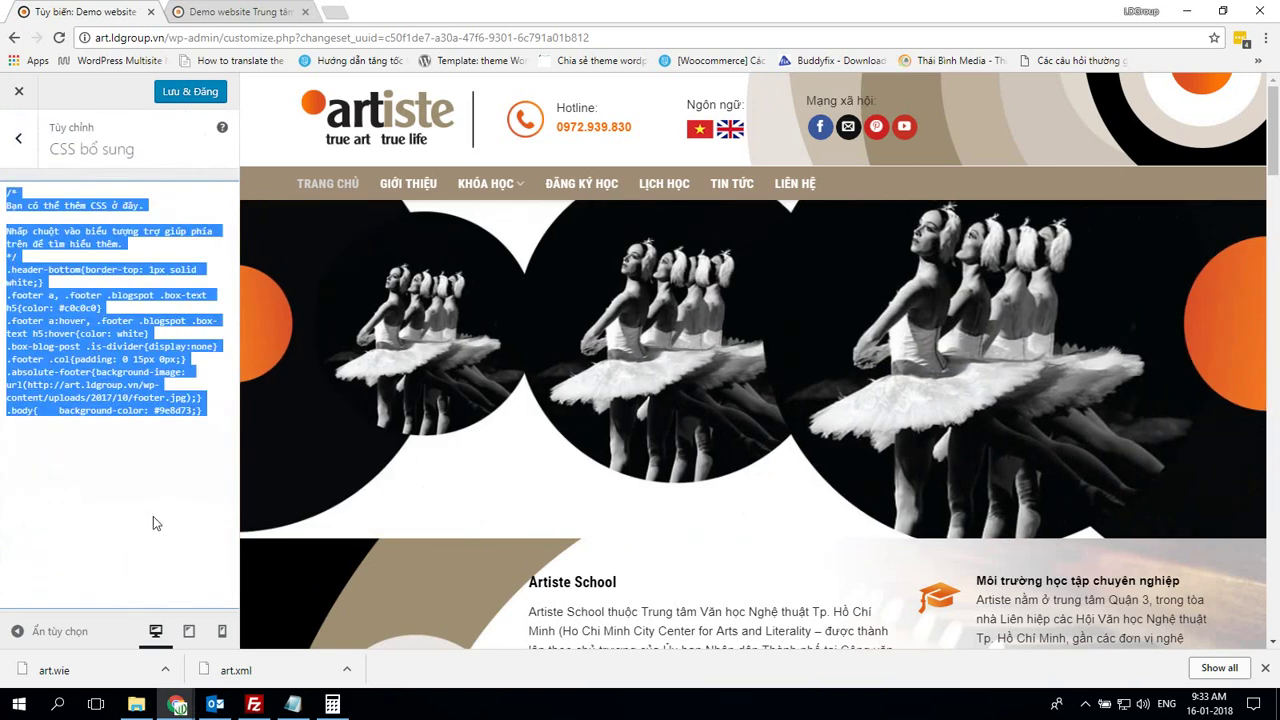
key(ctrl+c)
Replace the own site's Additional CSS with the copied demo rules and publish
key(alt+Tab)
key(ctrl+a)
key(ctrl+v)
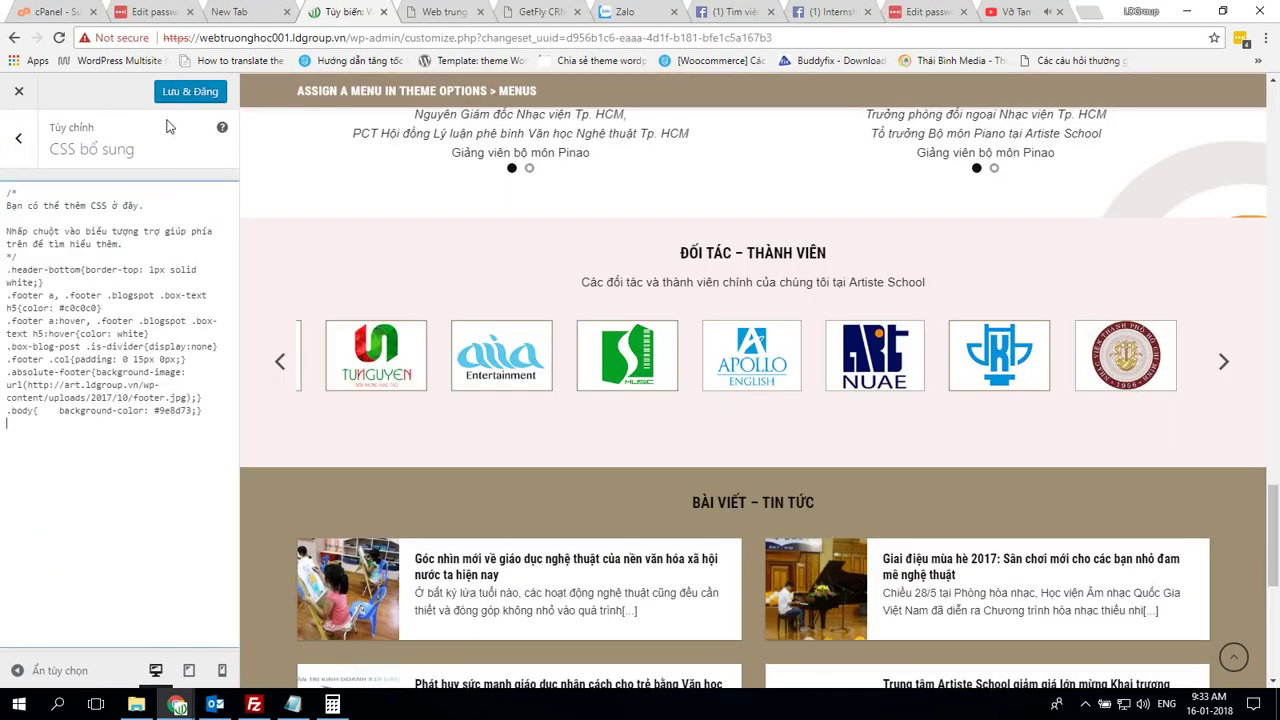
click(190, 91)
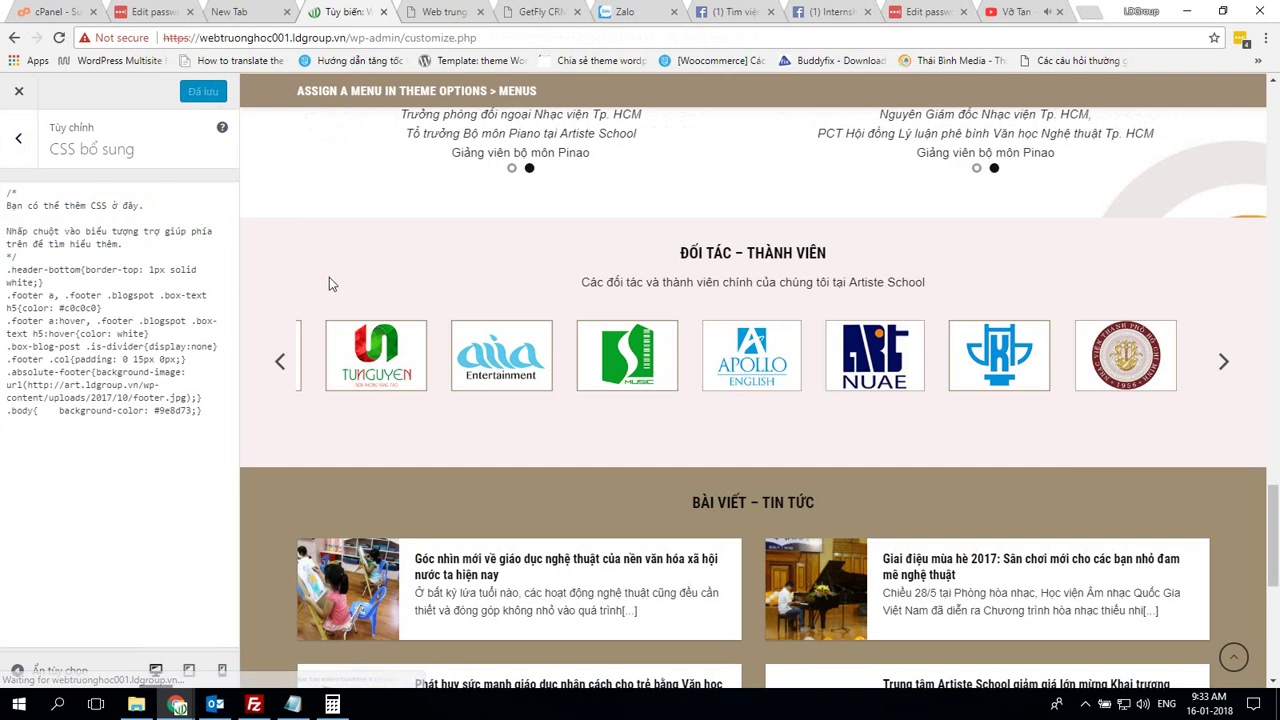
click(26, 143)
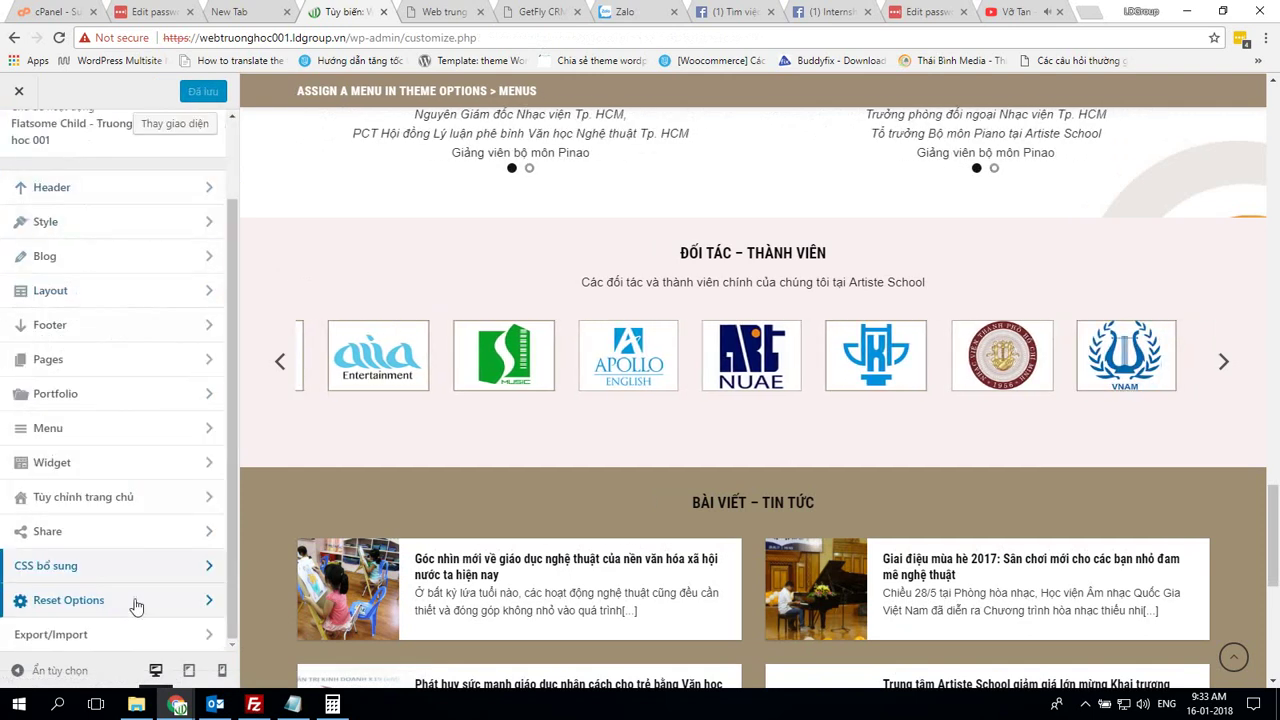
key(alt+Tab)
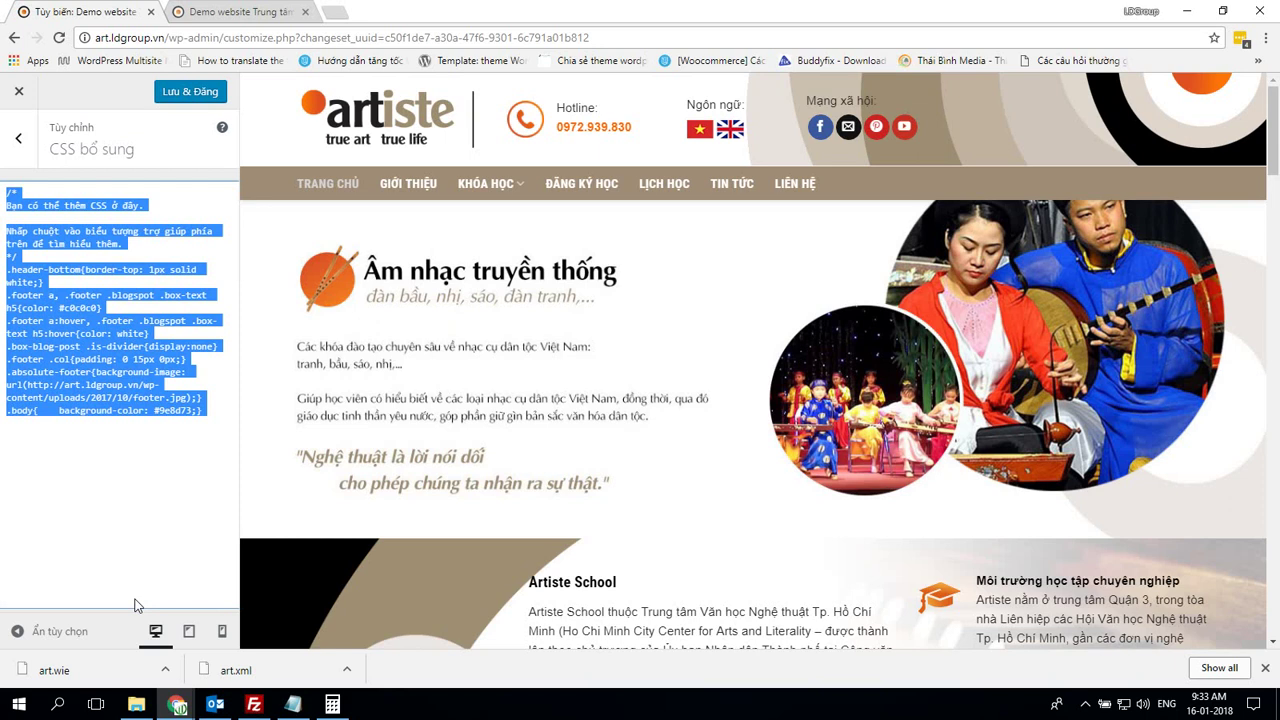
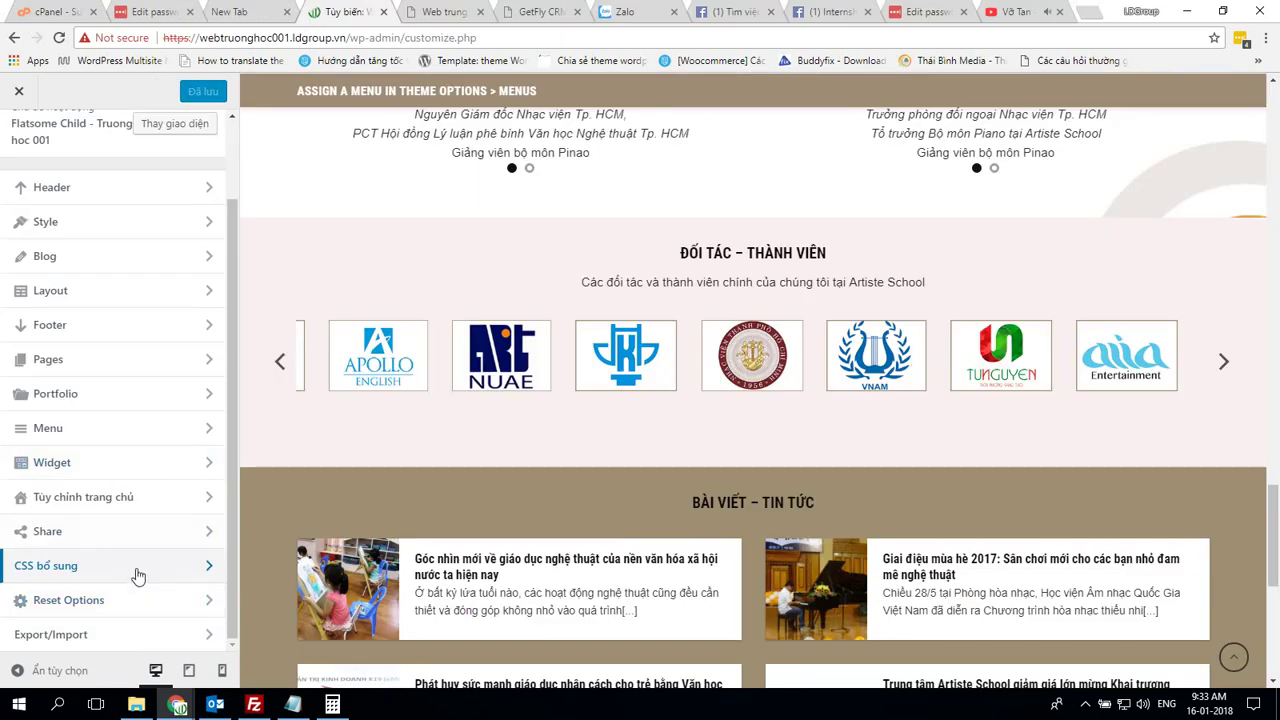
click(137, 573)
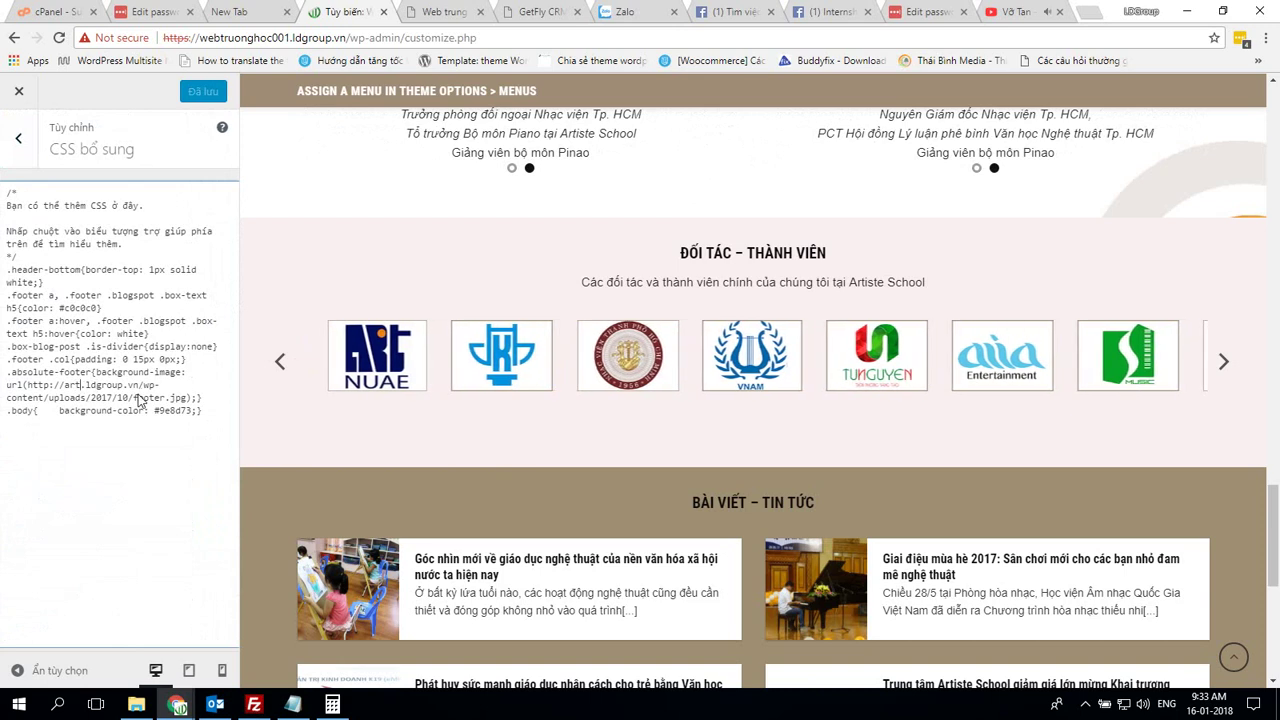
key(BackSpace)
key(BackSpace)
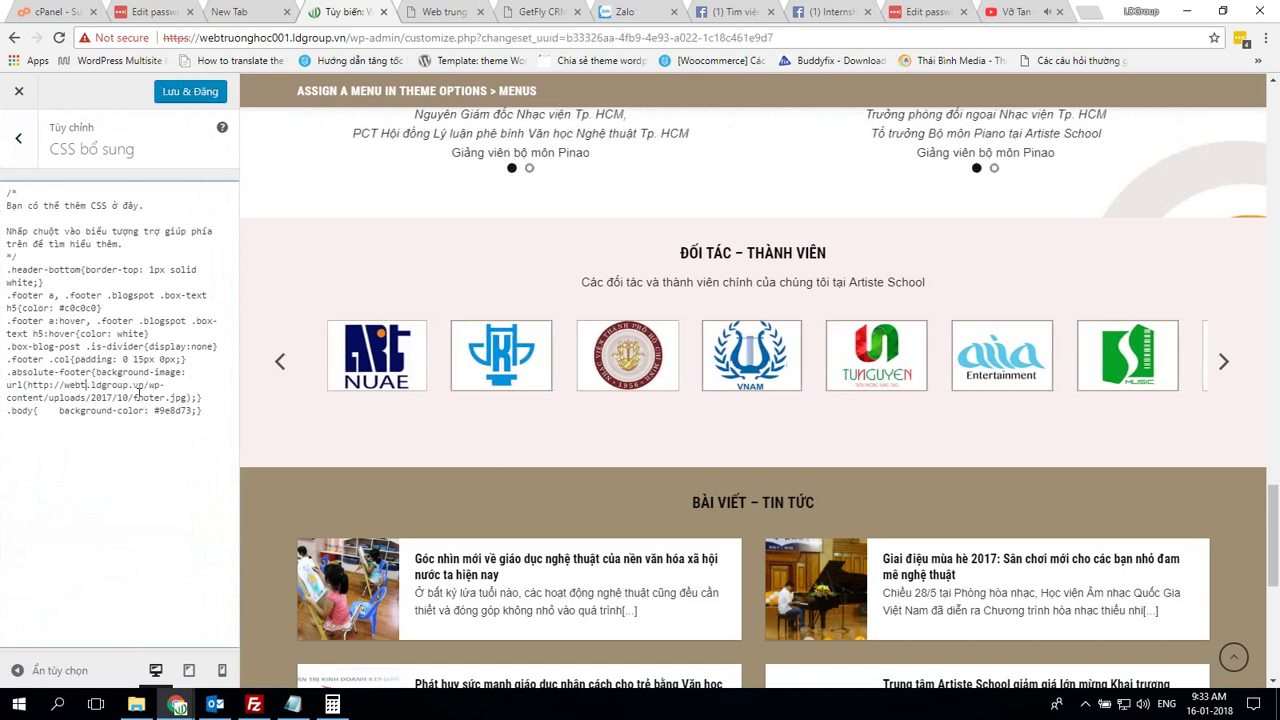
text(ghoc001)
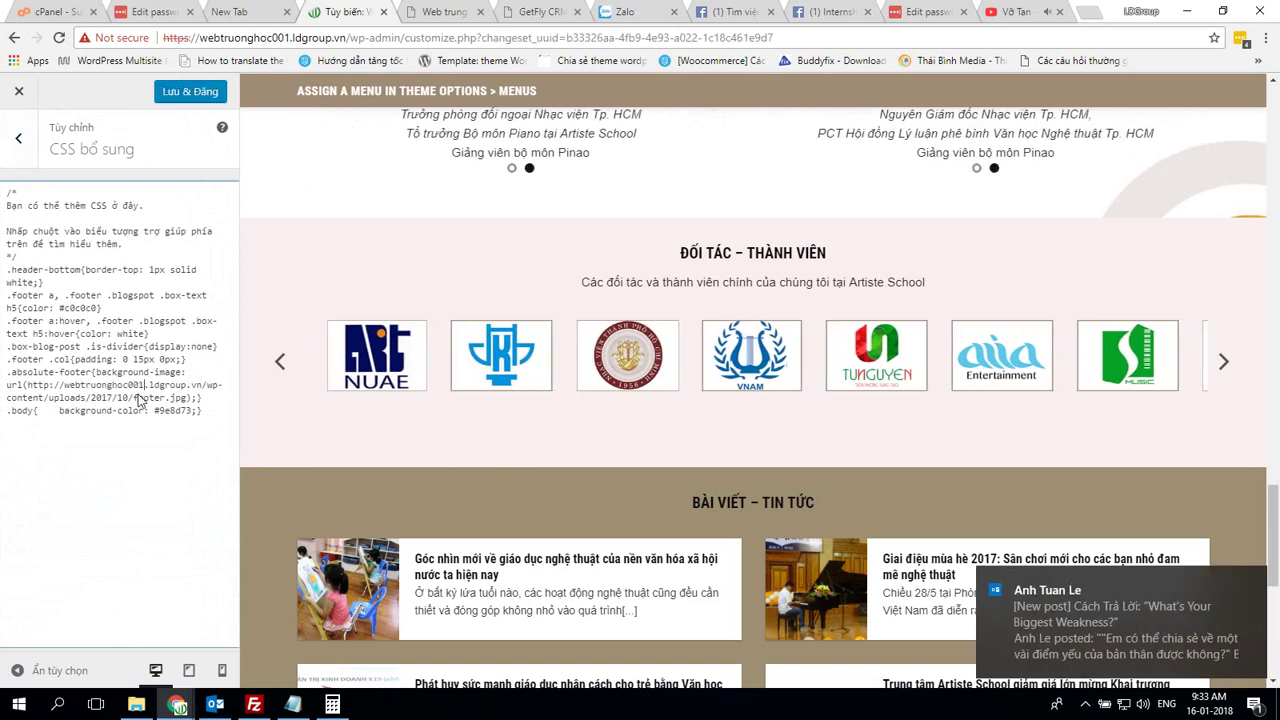
click(49, 384)
text(s)
click(149, 446)
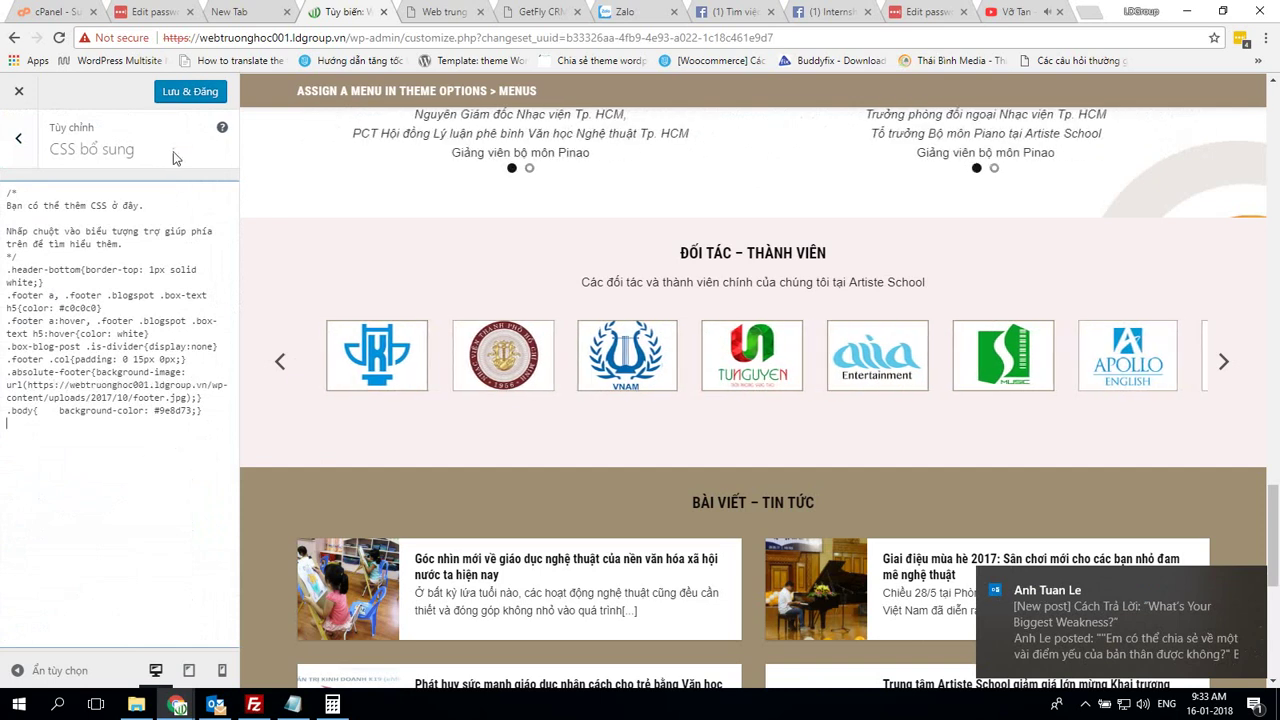
click(188, 91)
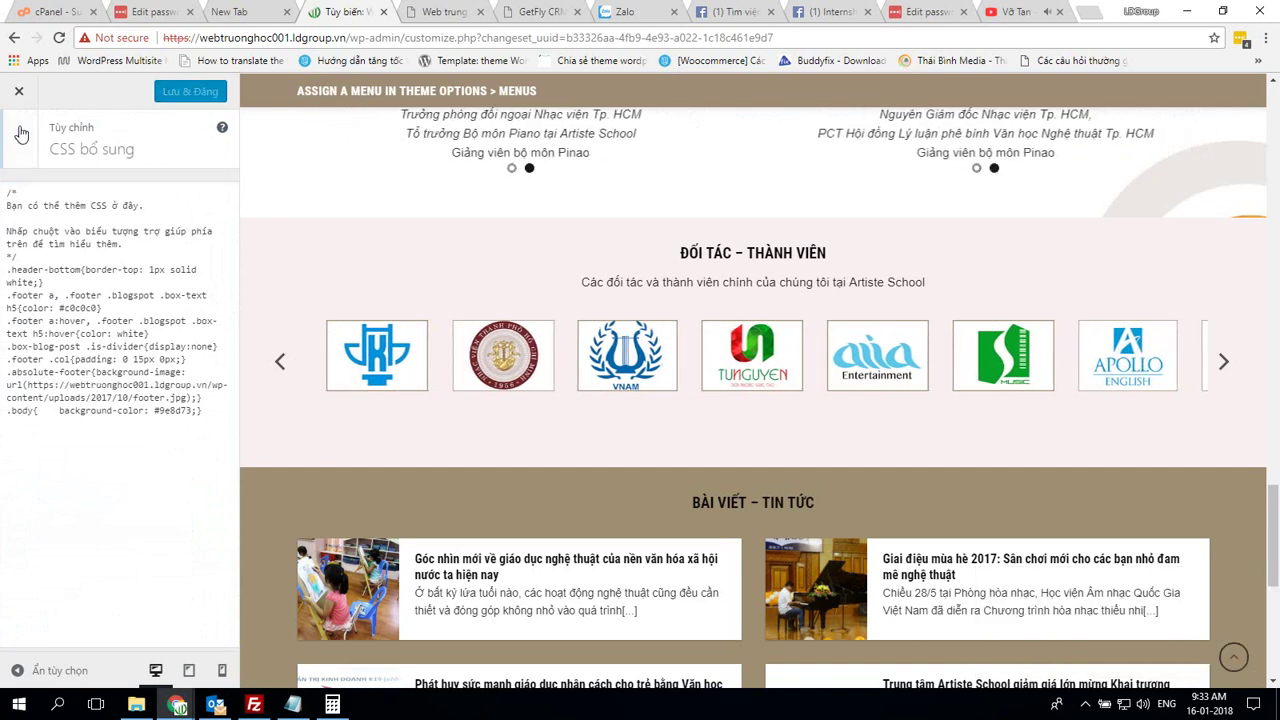
click(22, 145)
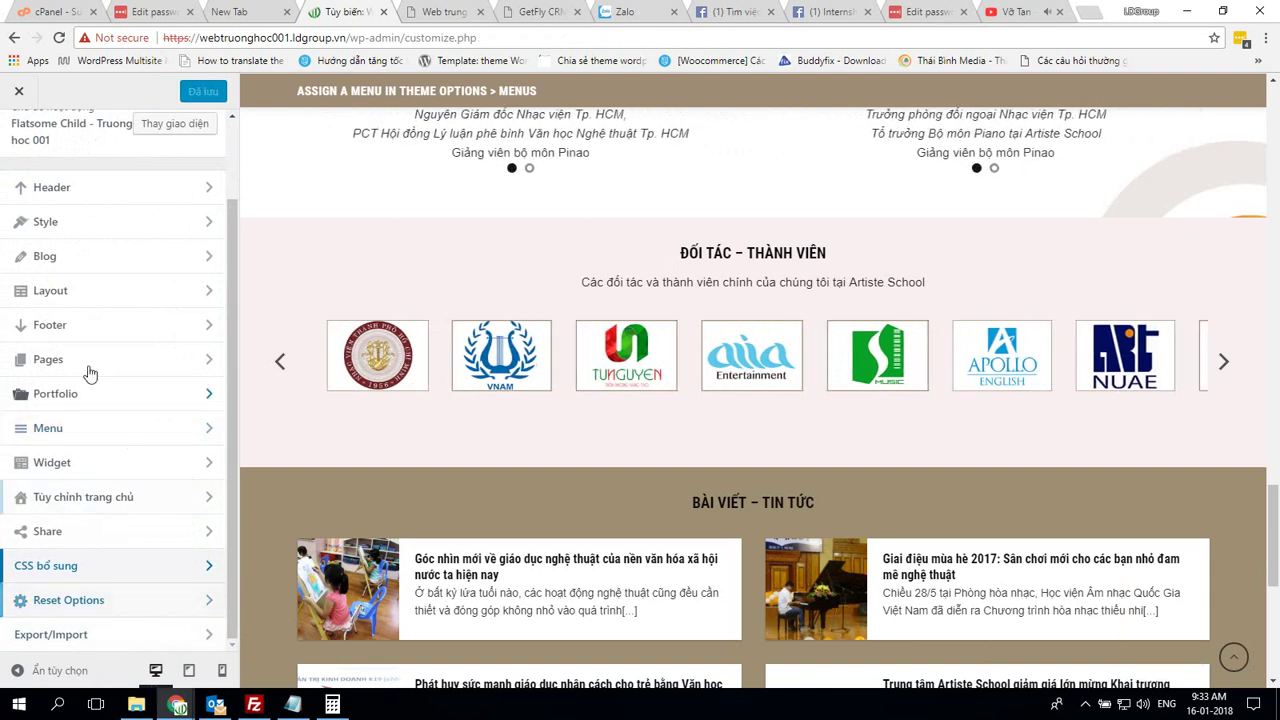
scroll(88, 373, up, 1)
scroll(102, 585, down, 1)
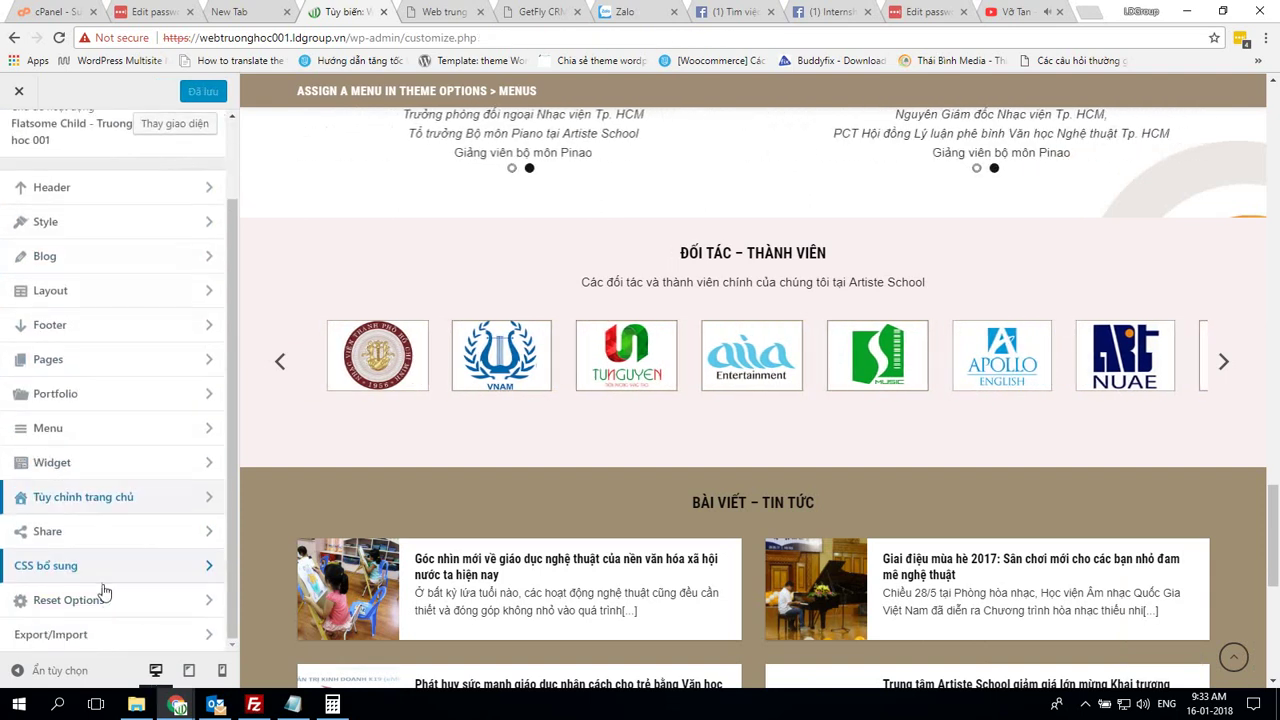
click(100, 632)
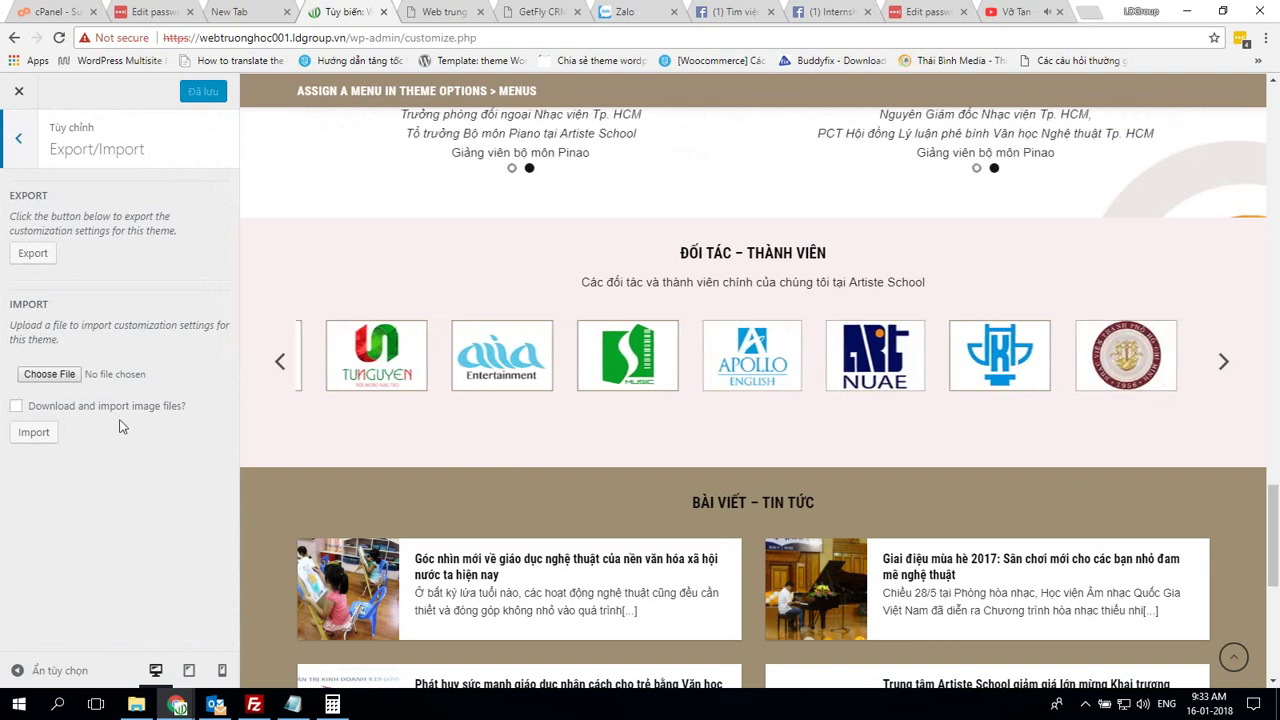
click(20, 139)
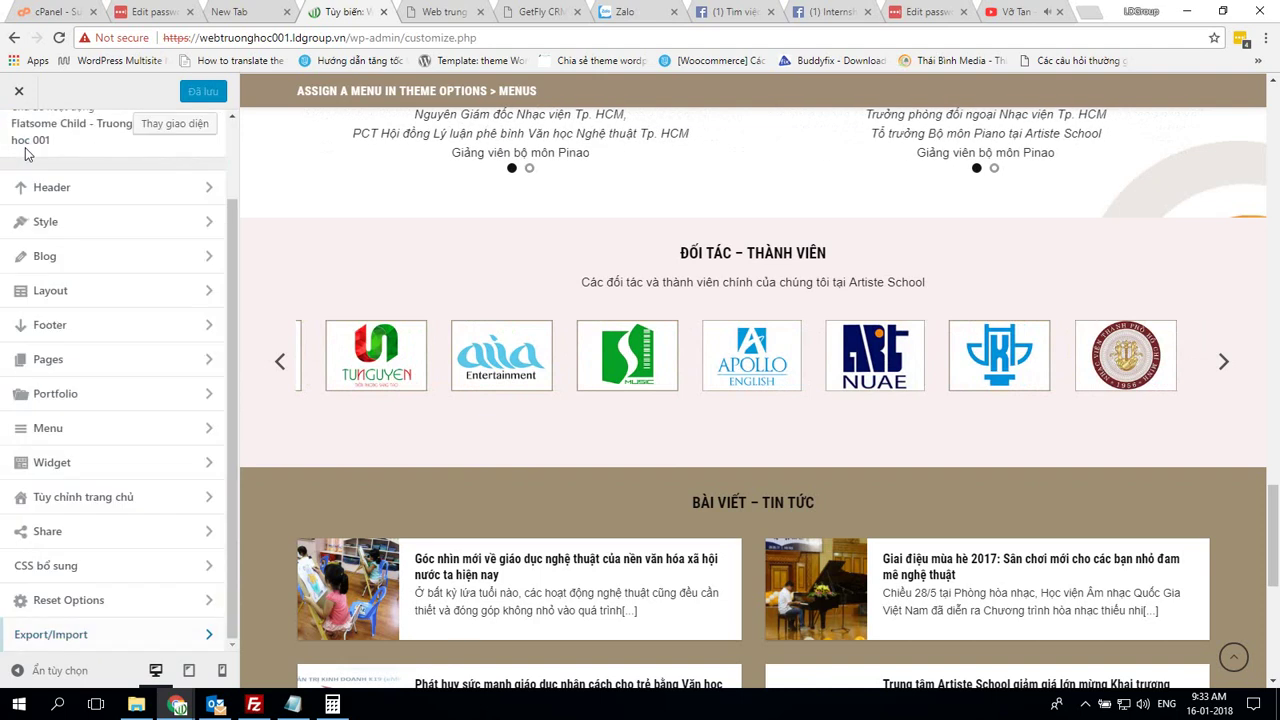
scroll(110, 320, up, 2)
scroll(189, 349, down, 2)
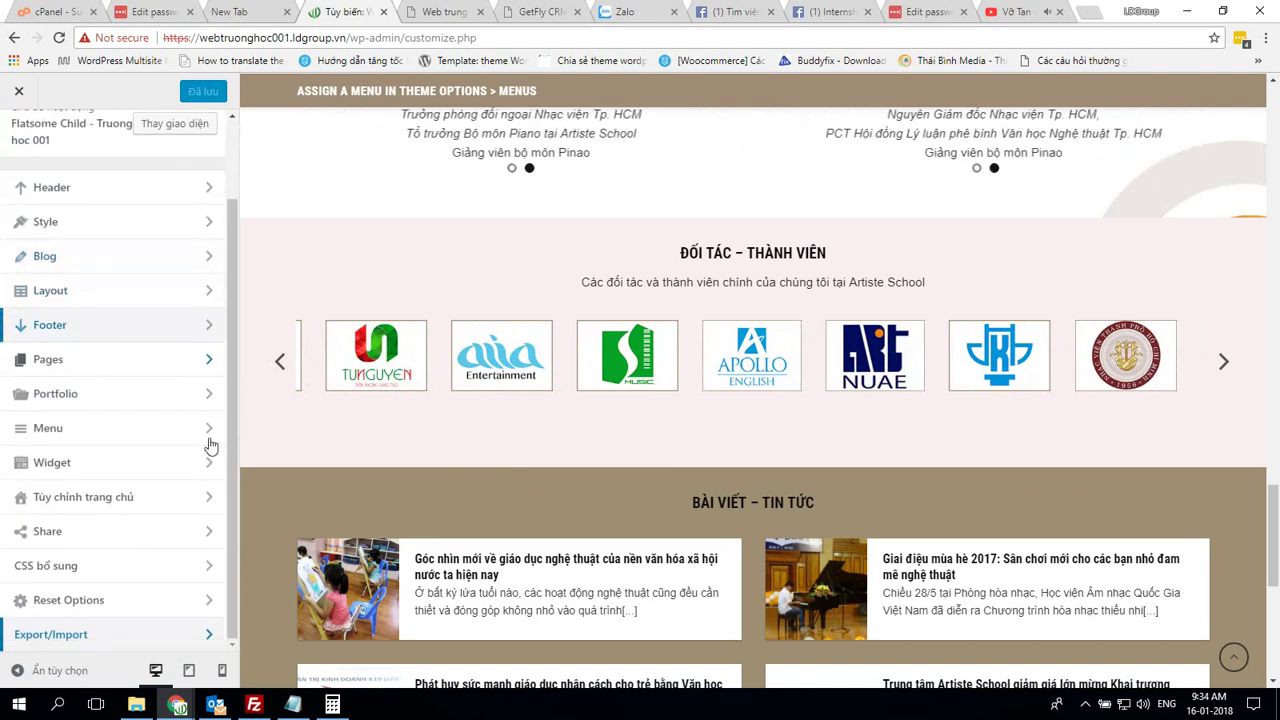
scroll(189, 453, up, 2)
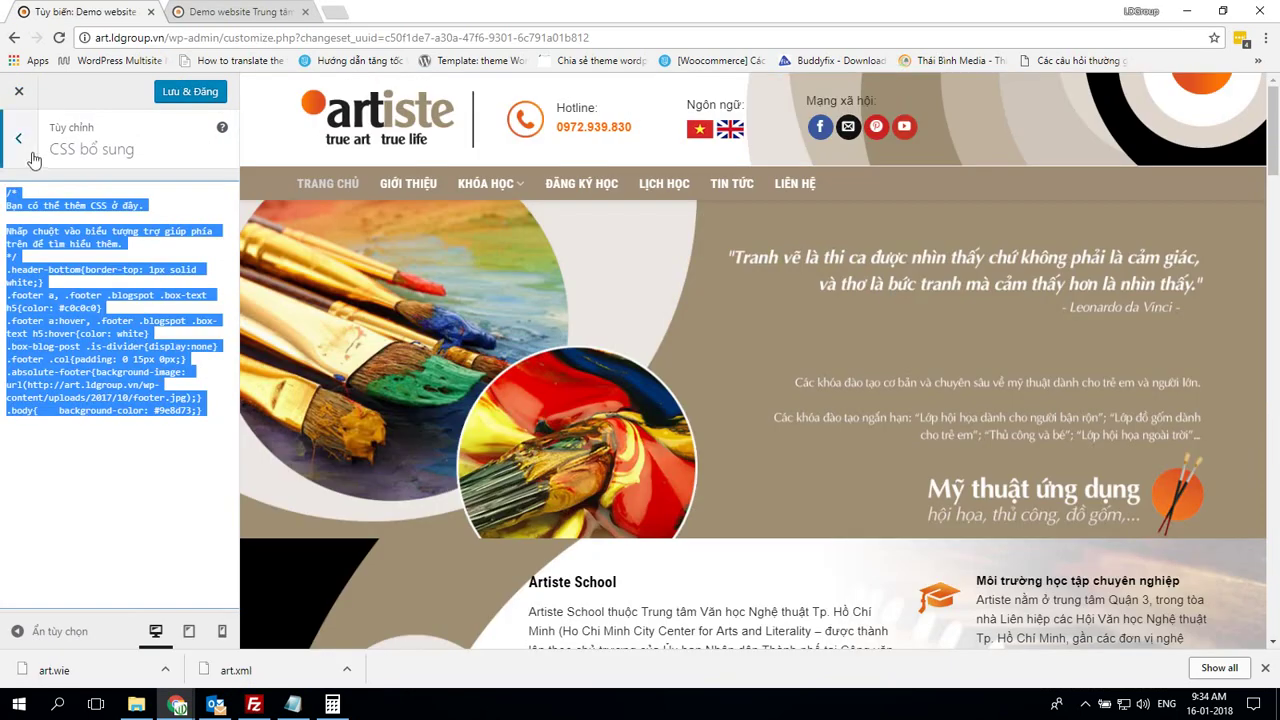
Close the art demo's Customizer without saving its changes
click(30, 155)
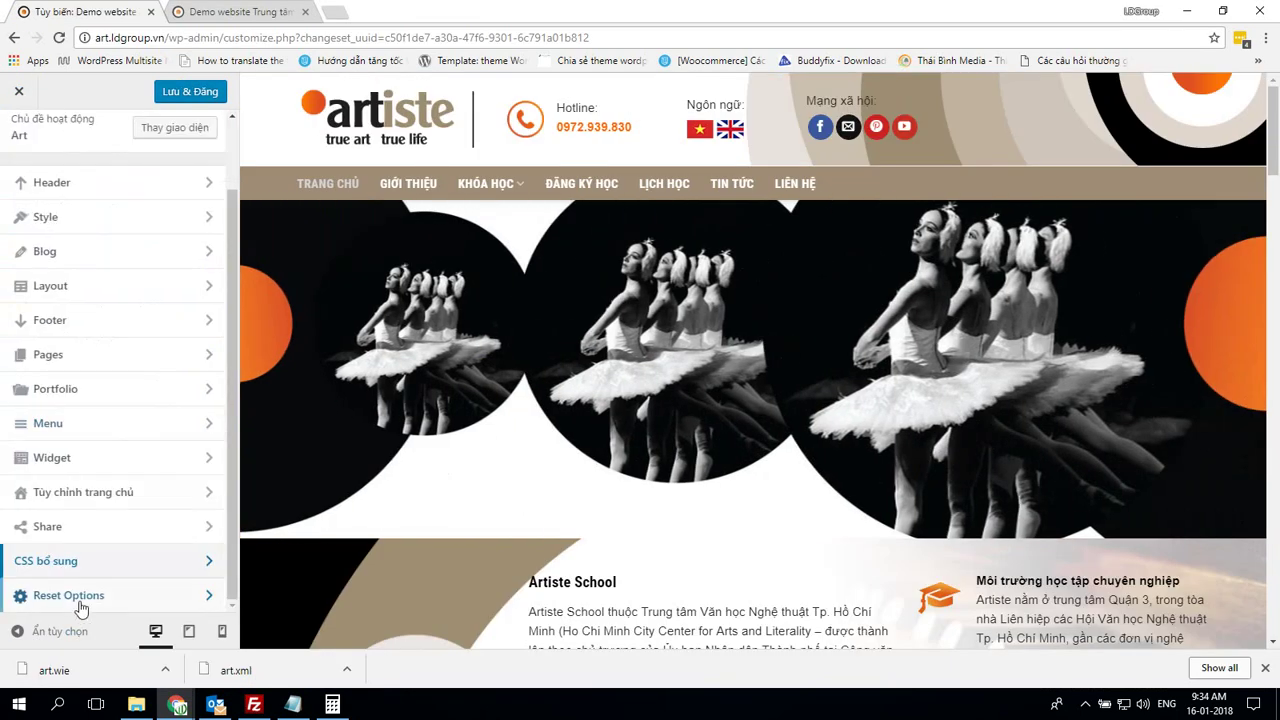
scroll(160, 300, up, 2)
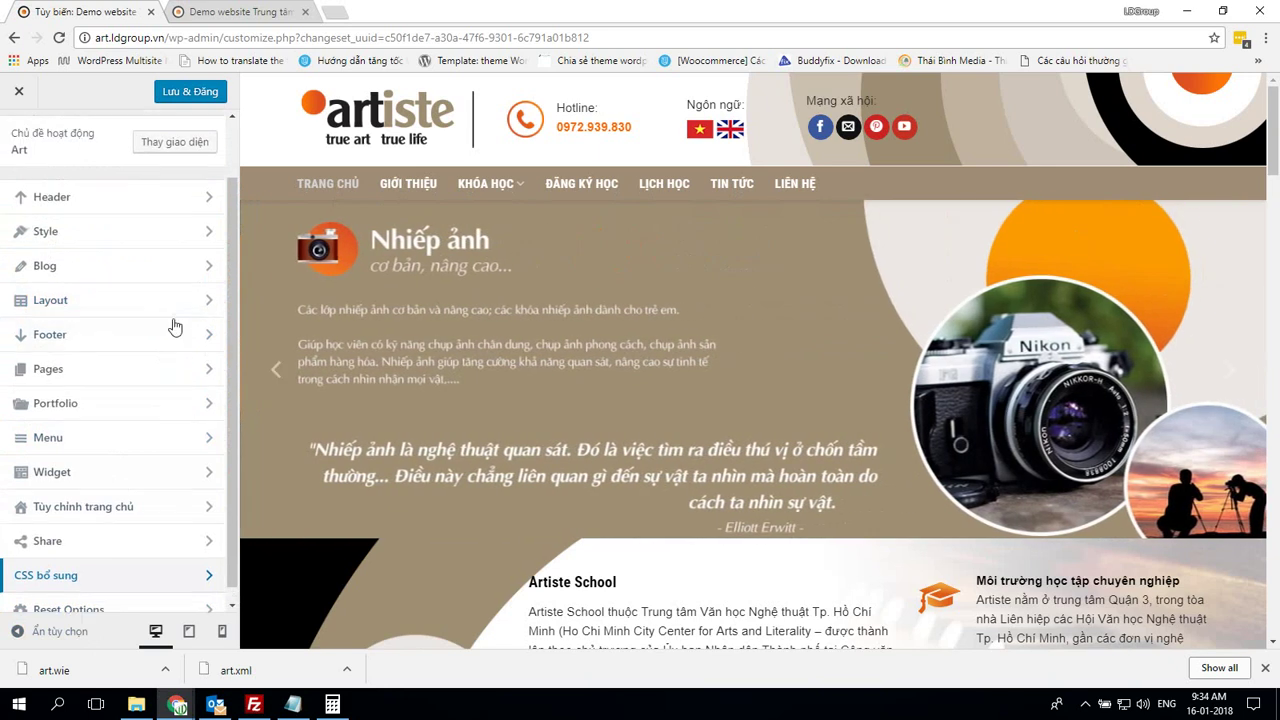
scroll(110, 480, down, 1)
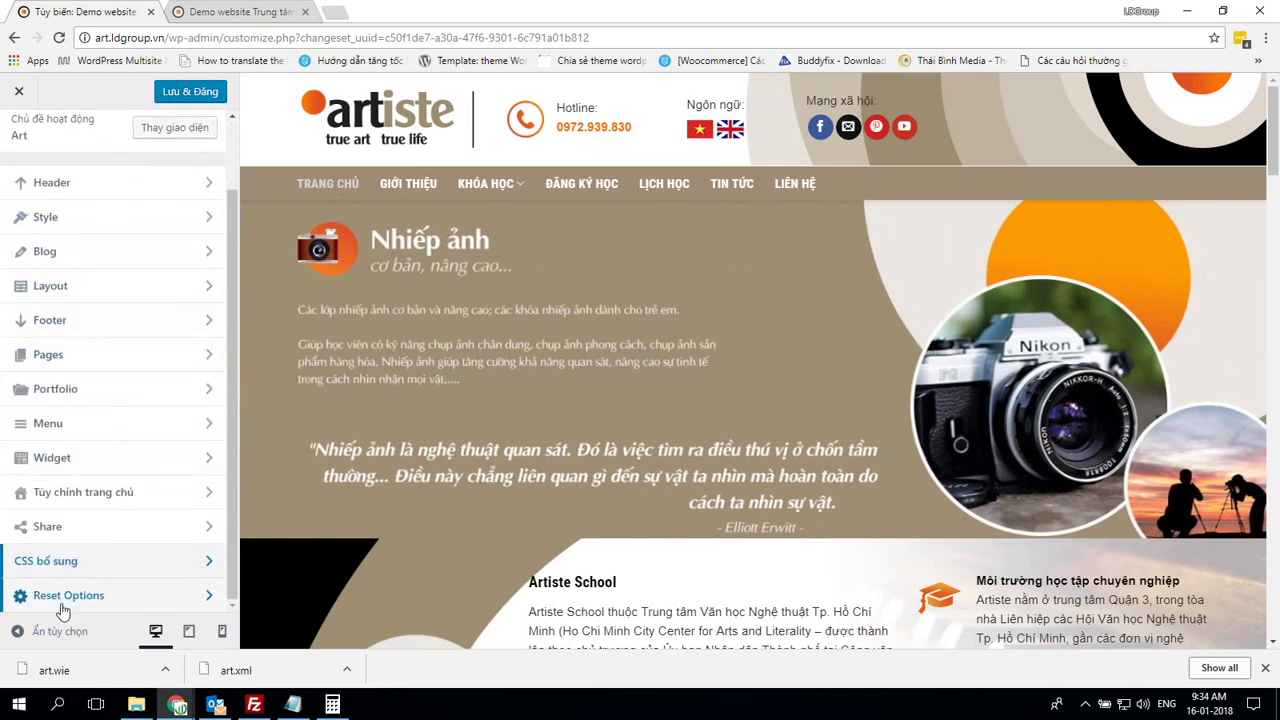
scroll(70, 560, up, 1)
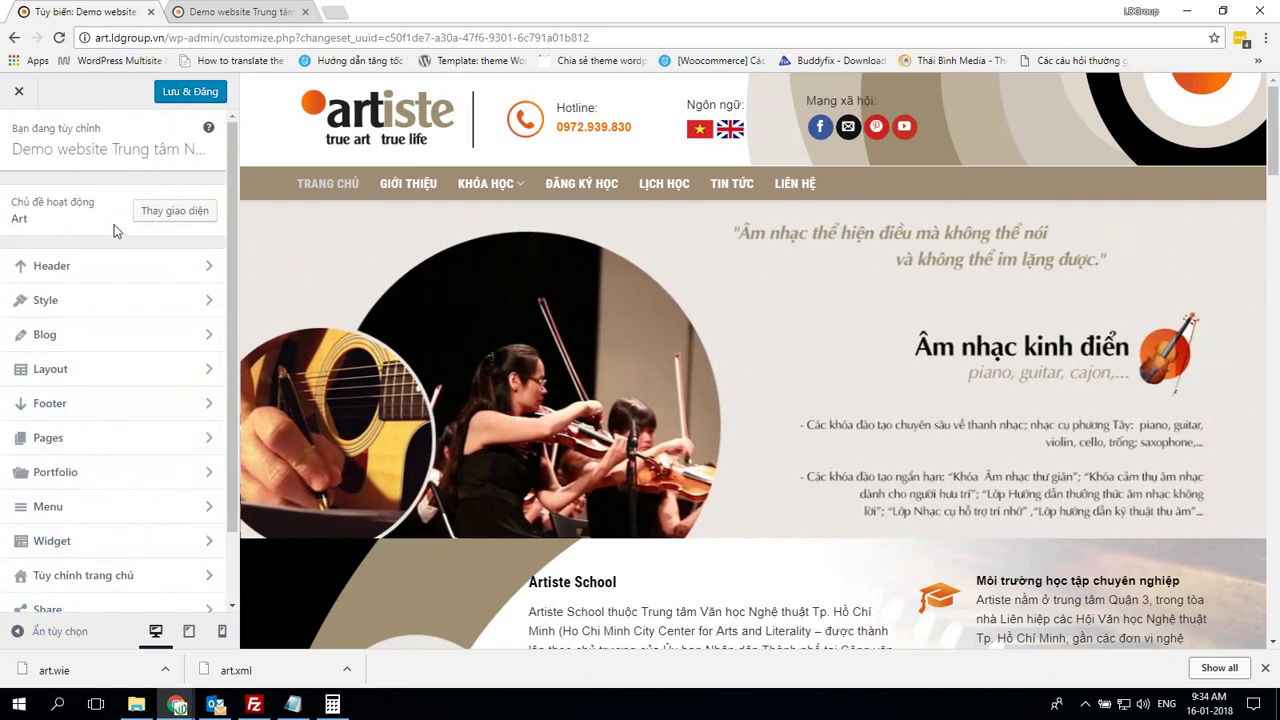
click(21, 93)
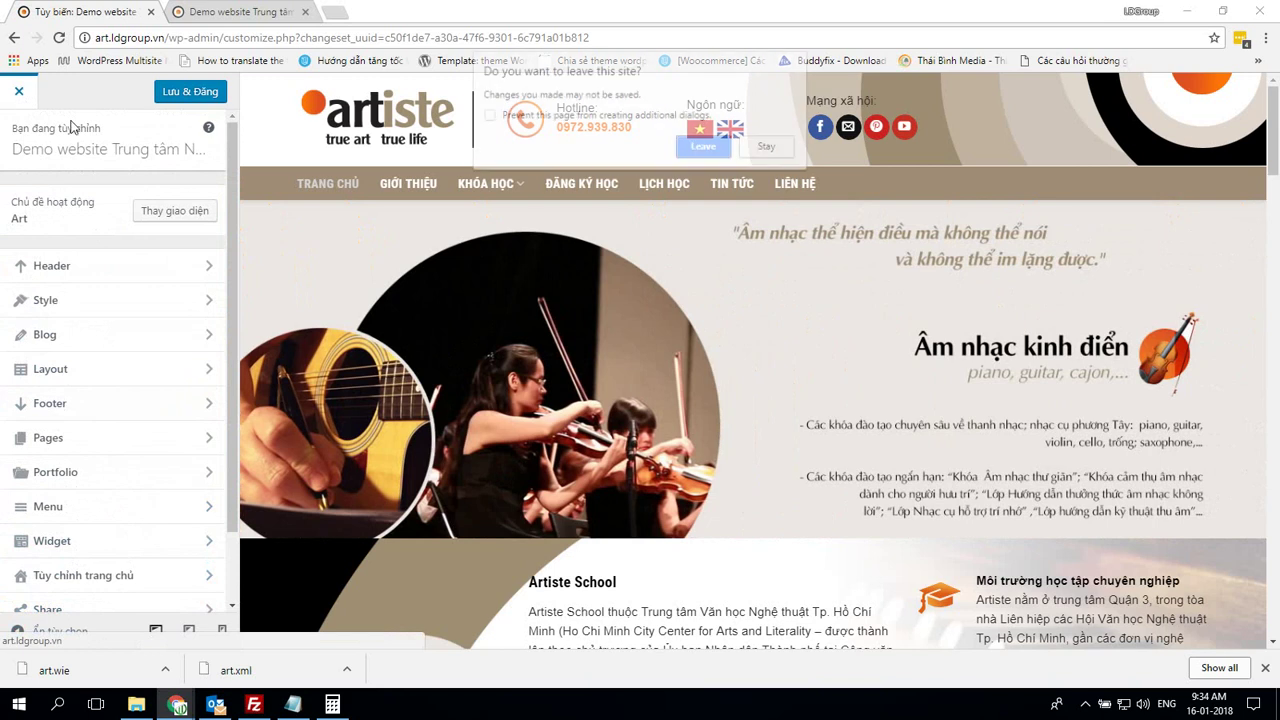
key(Return)
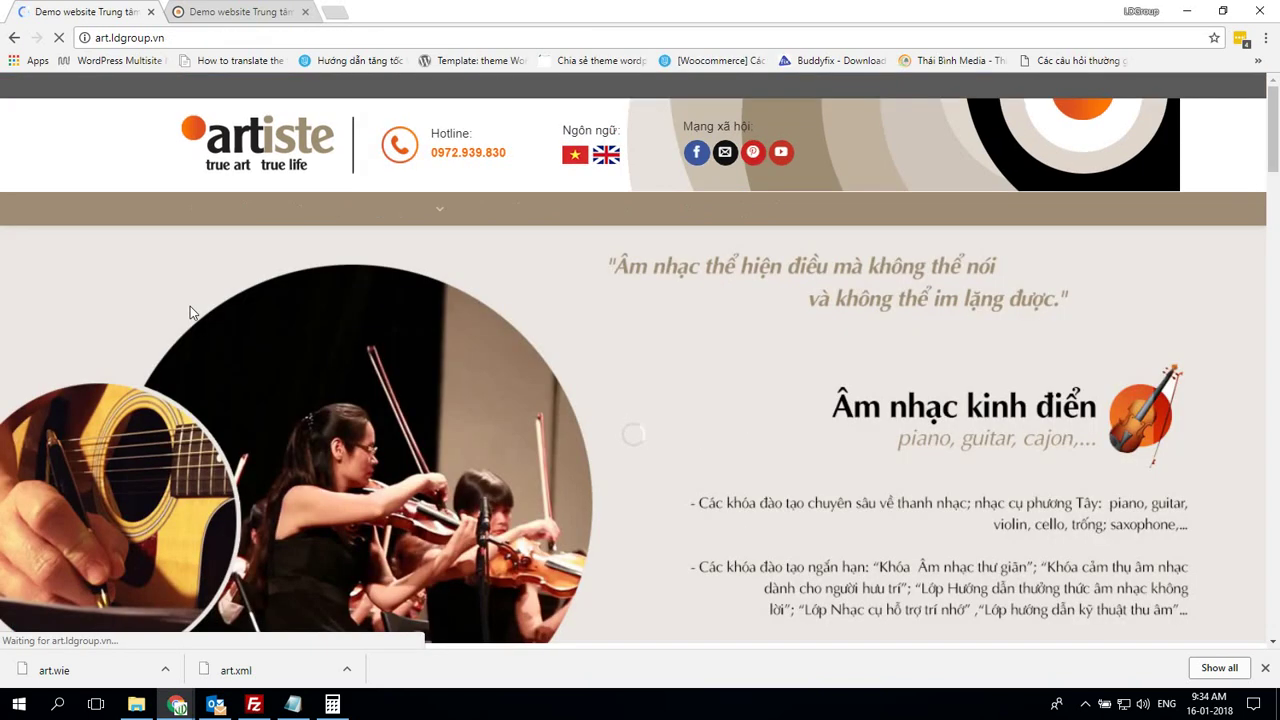
Open the art demo's admin dashboard and compare it with the webtruonghoc001 admin window
mouse_move(155, 92)
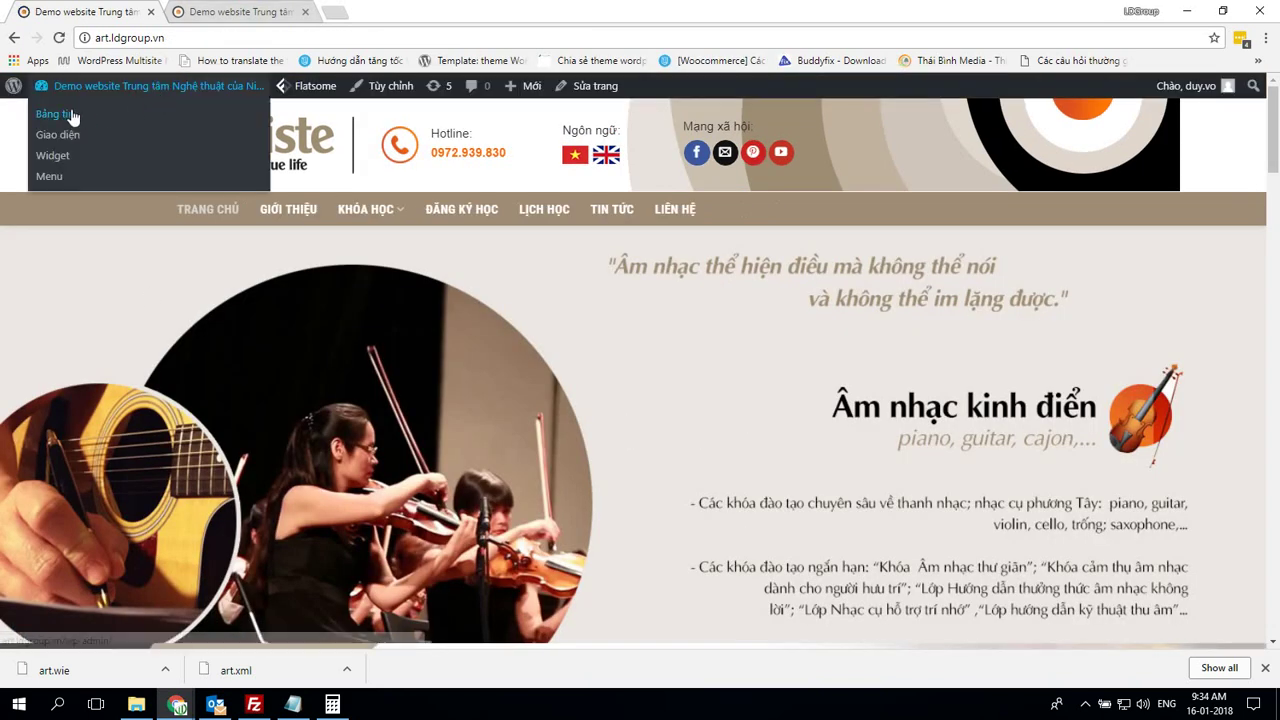
click(108, 114)
mouse_move(100, 298)
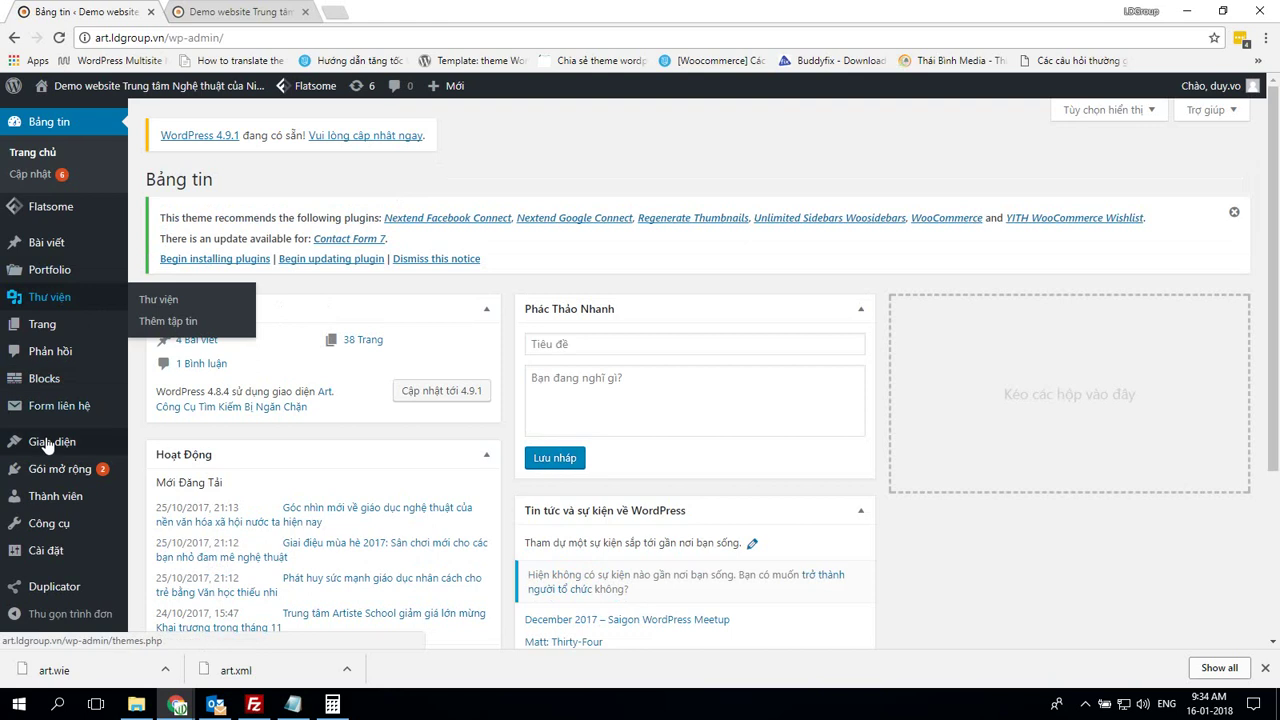
mouse_move(52, 450)
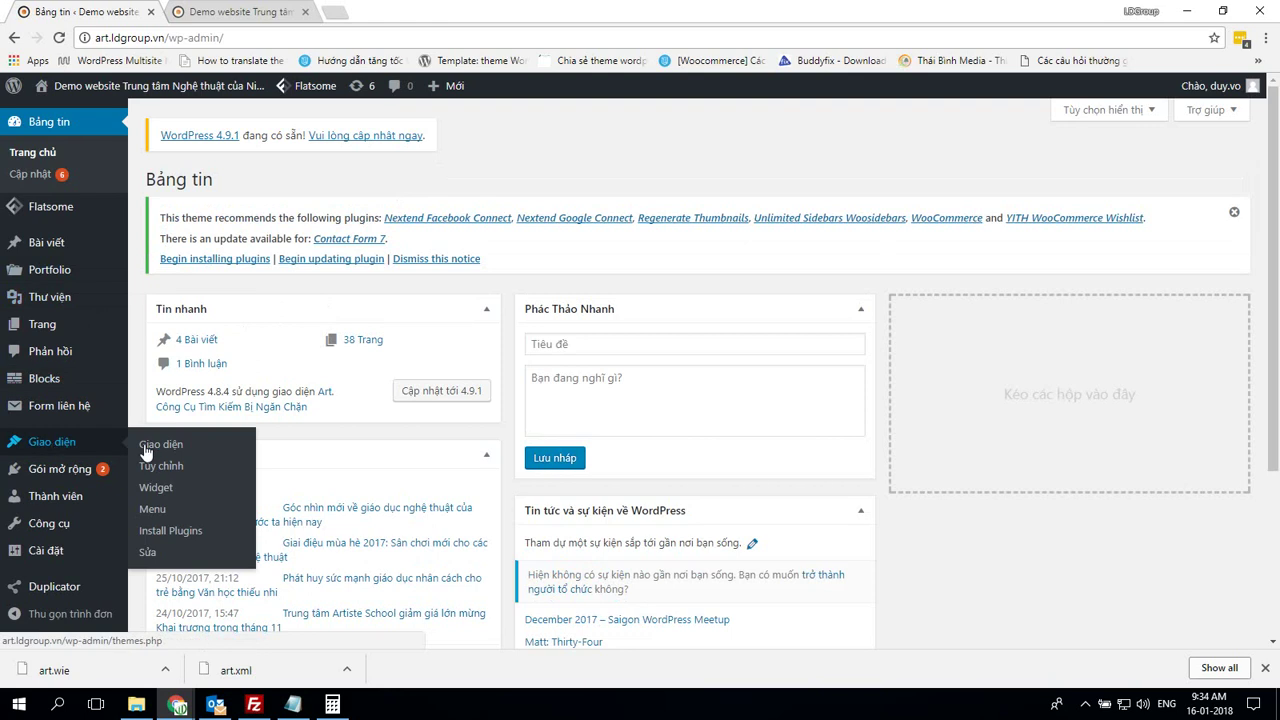
key(alt+Tab)
scroll(30, 450, down, 3)
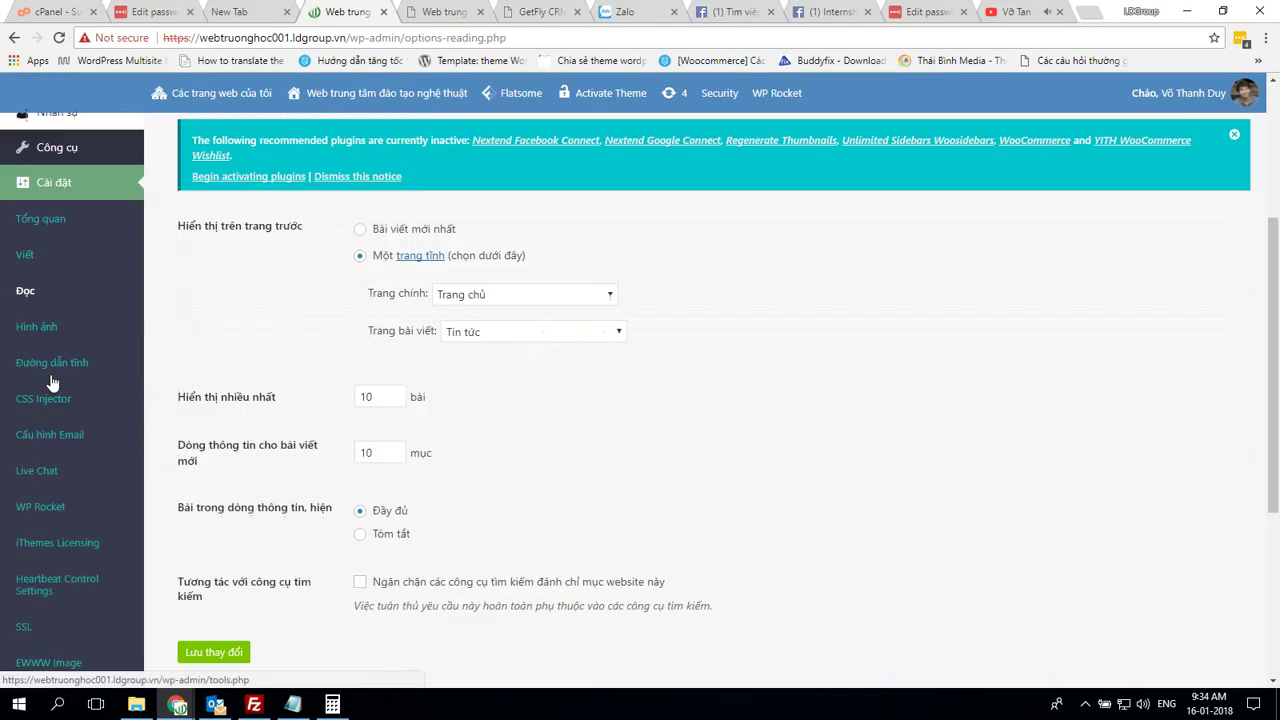
scroll(55, 382, up, 3)
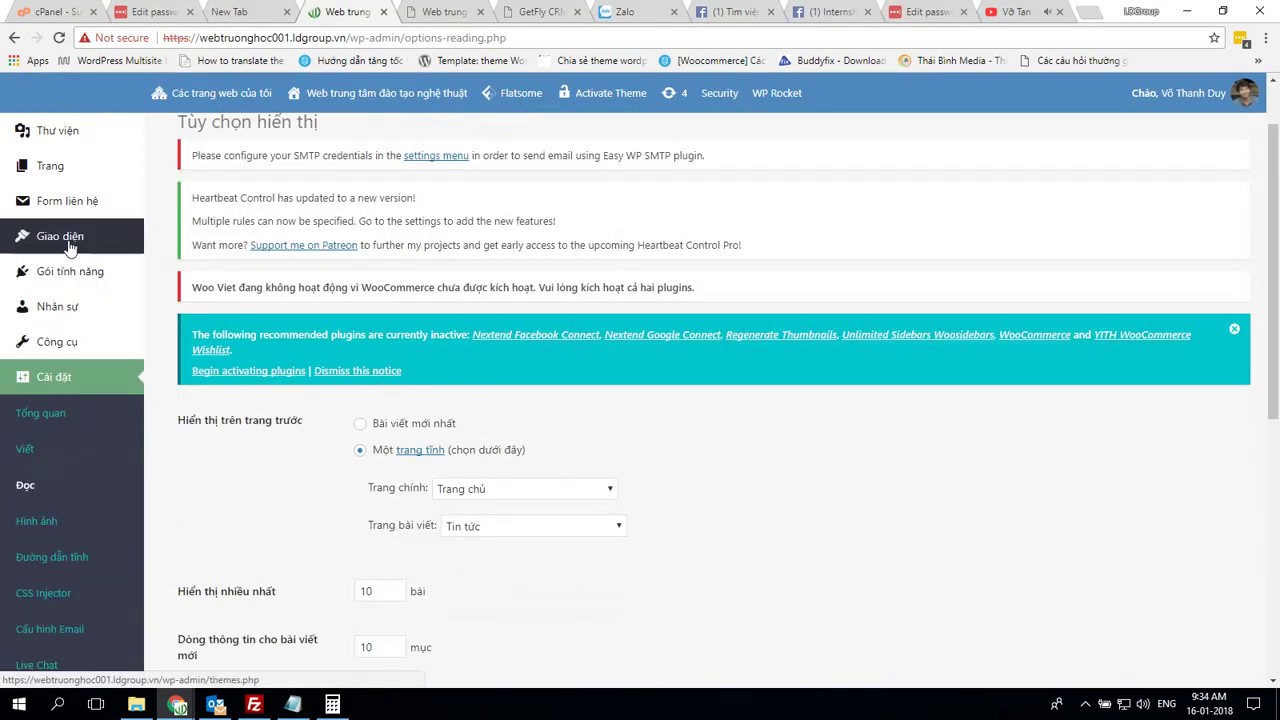
mouse_move(70, 240)
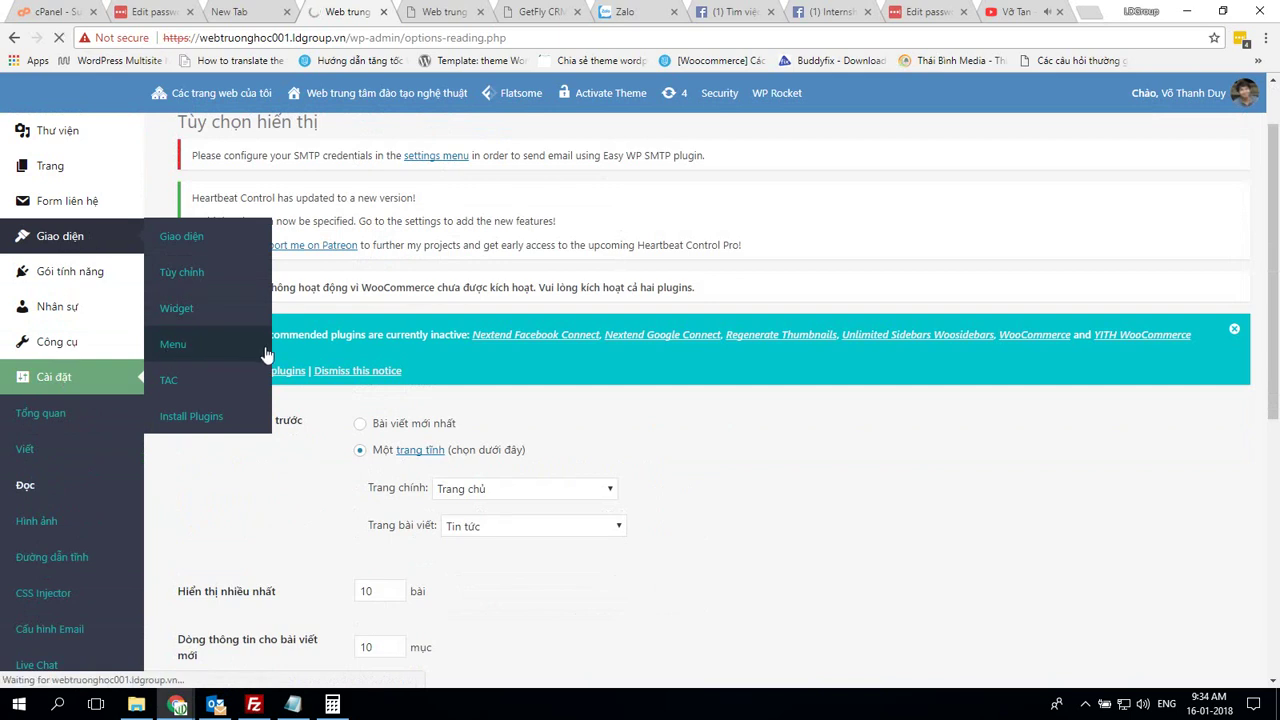
key(alt+Tab)
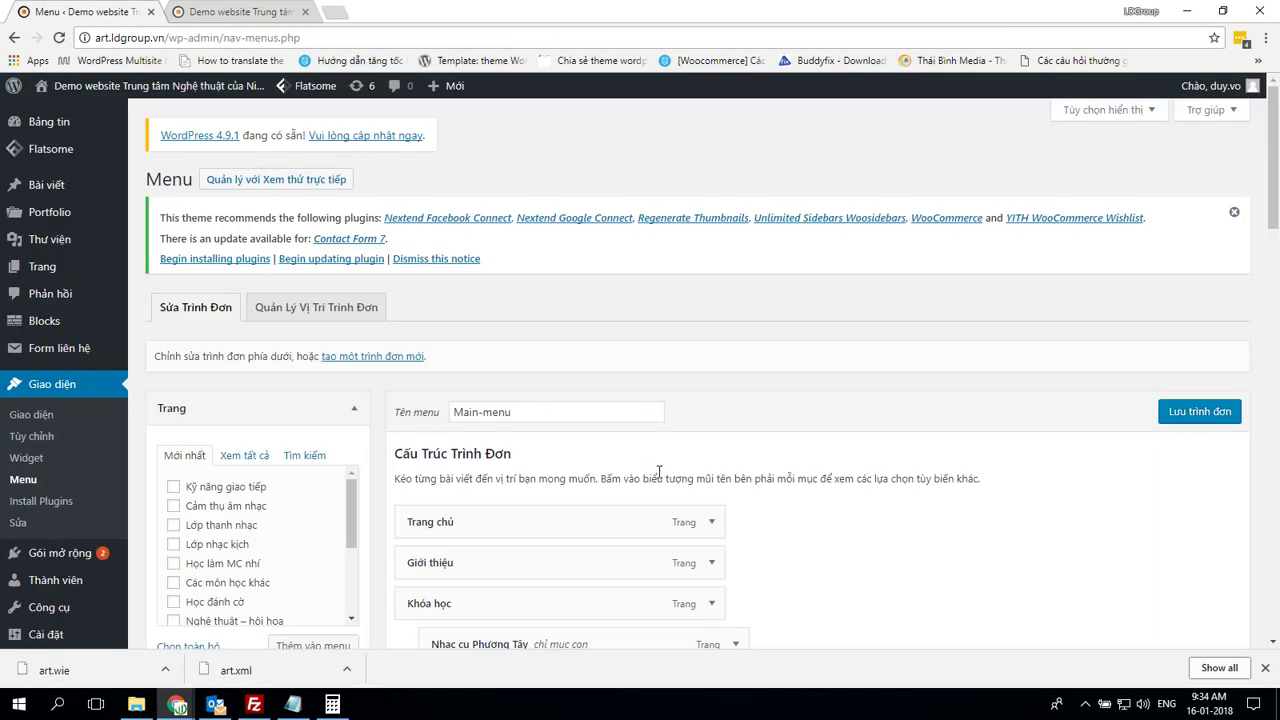
List all pages in webtruonghoc001's Trang box, checking the demo menu for reference
scroll(659, 471, down, 2)
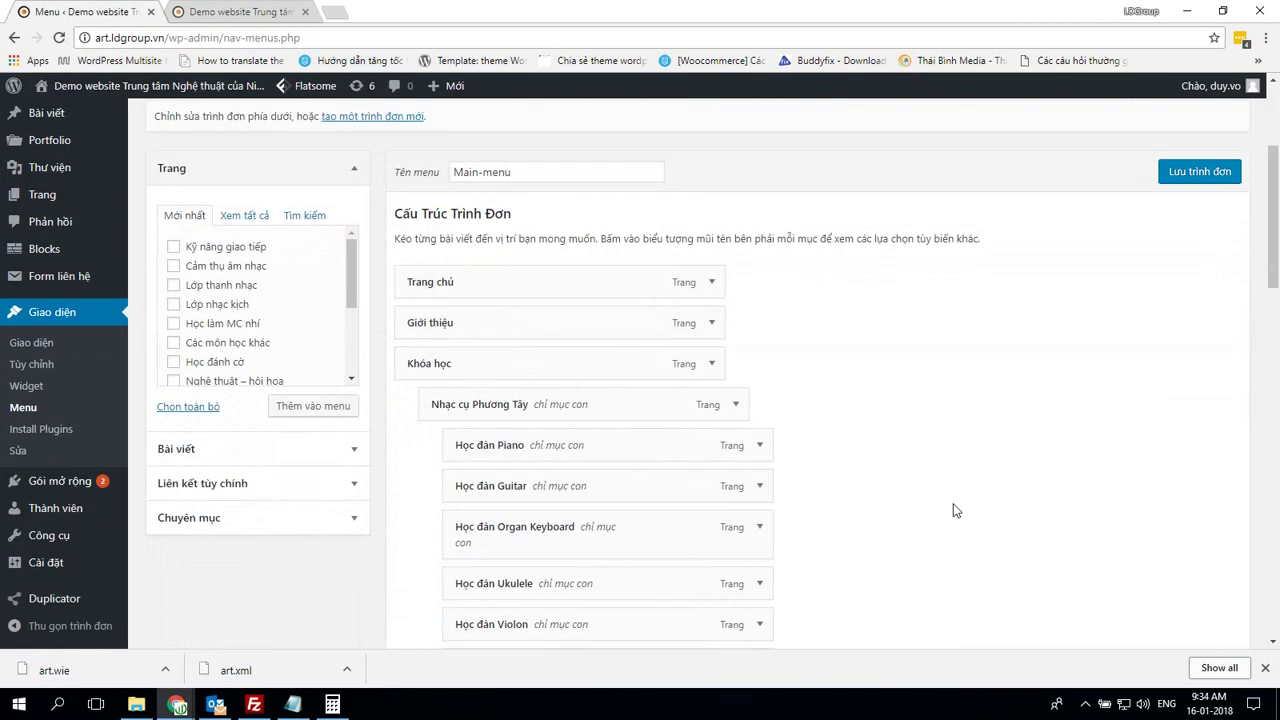
key(alt+Tab)
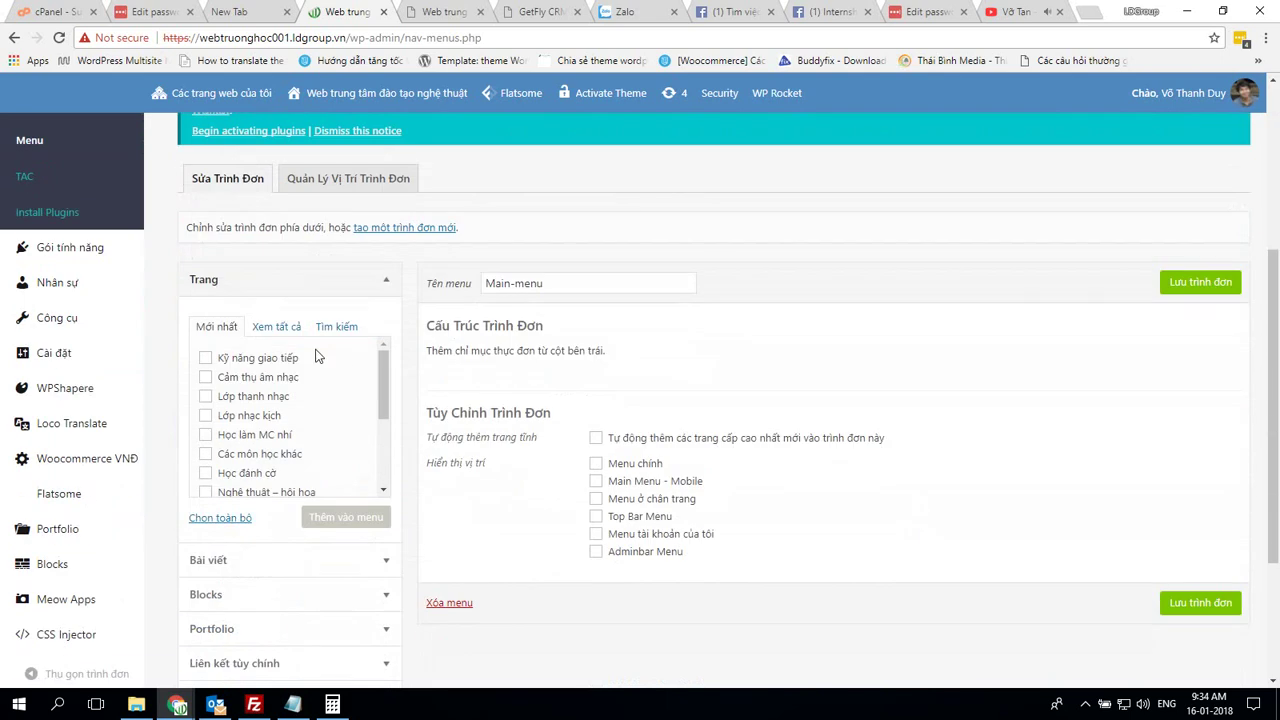
click(277, 327)
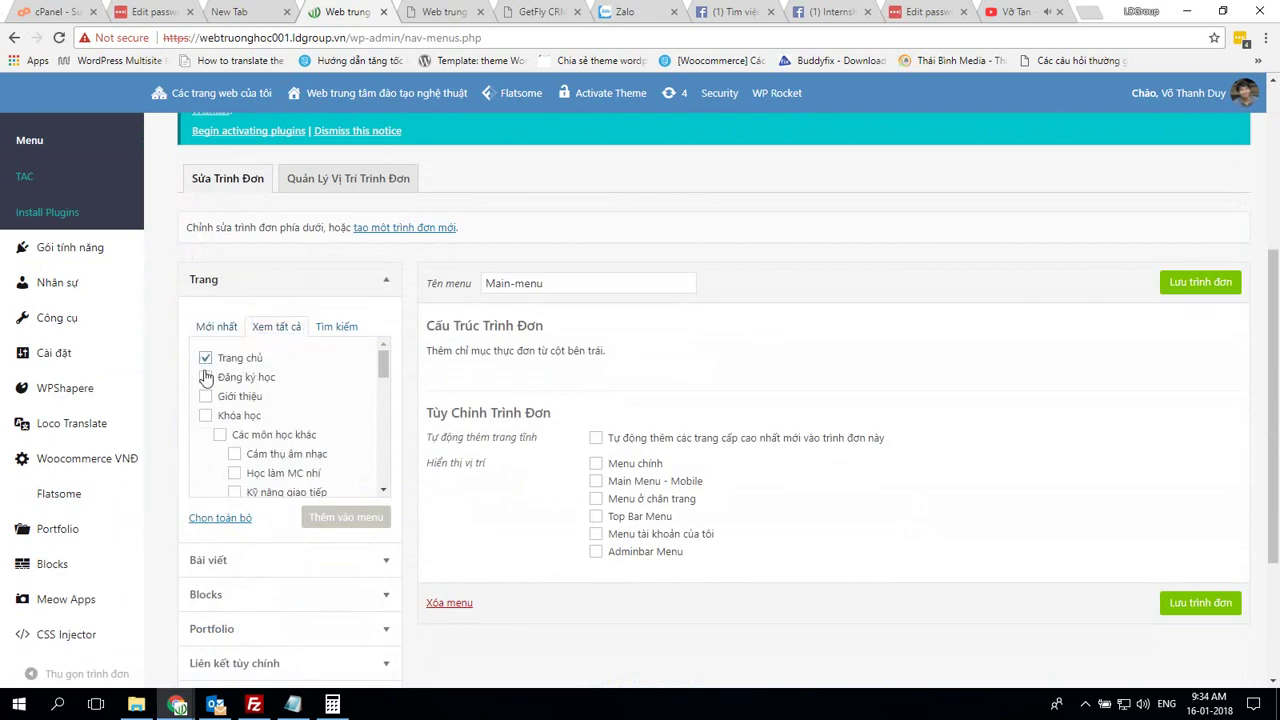
key(alt+Tab)
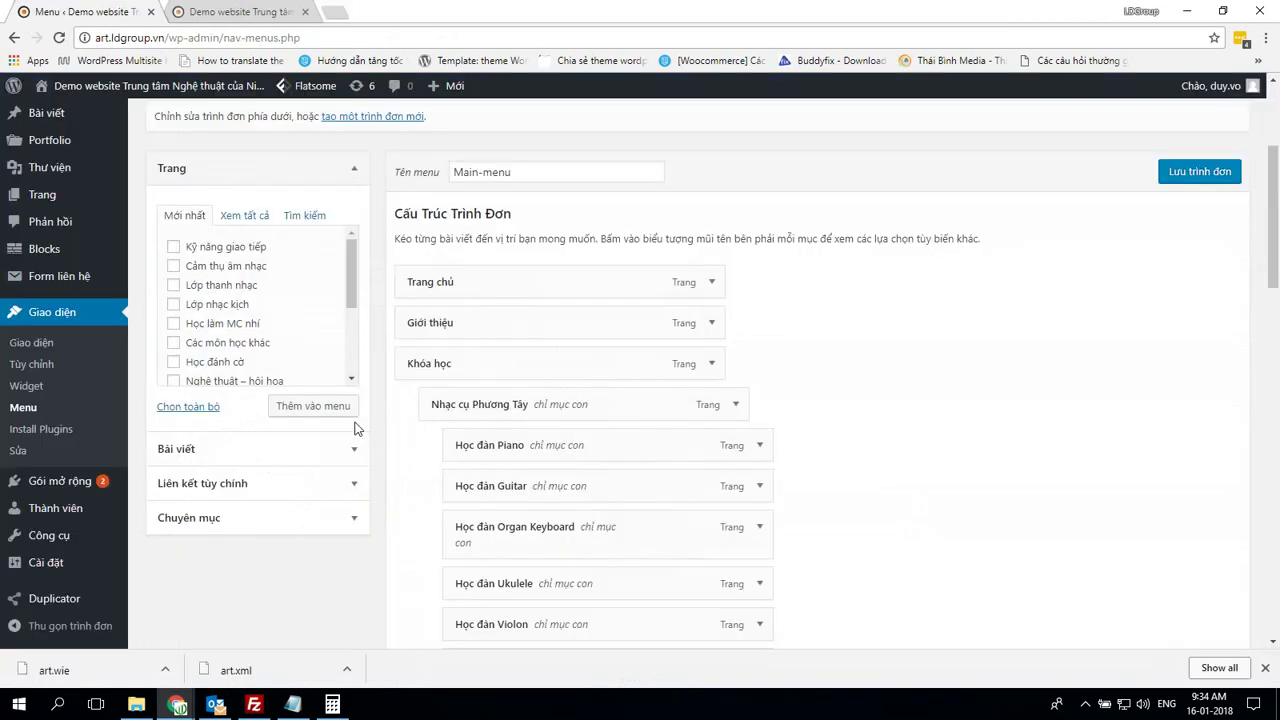
key(alt+Tab)
scroll(355, 428, down, 1)
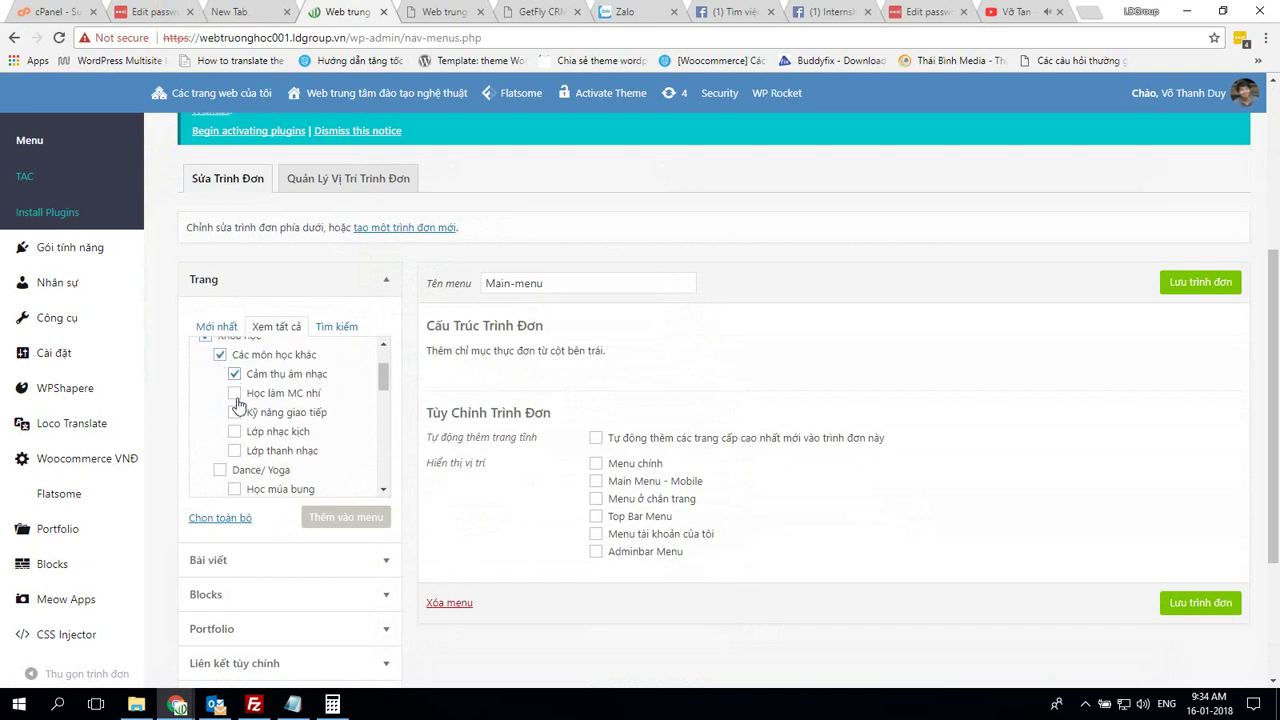
scroll(295, 432, down, 1)
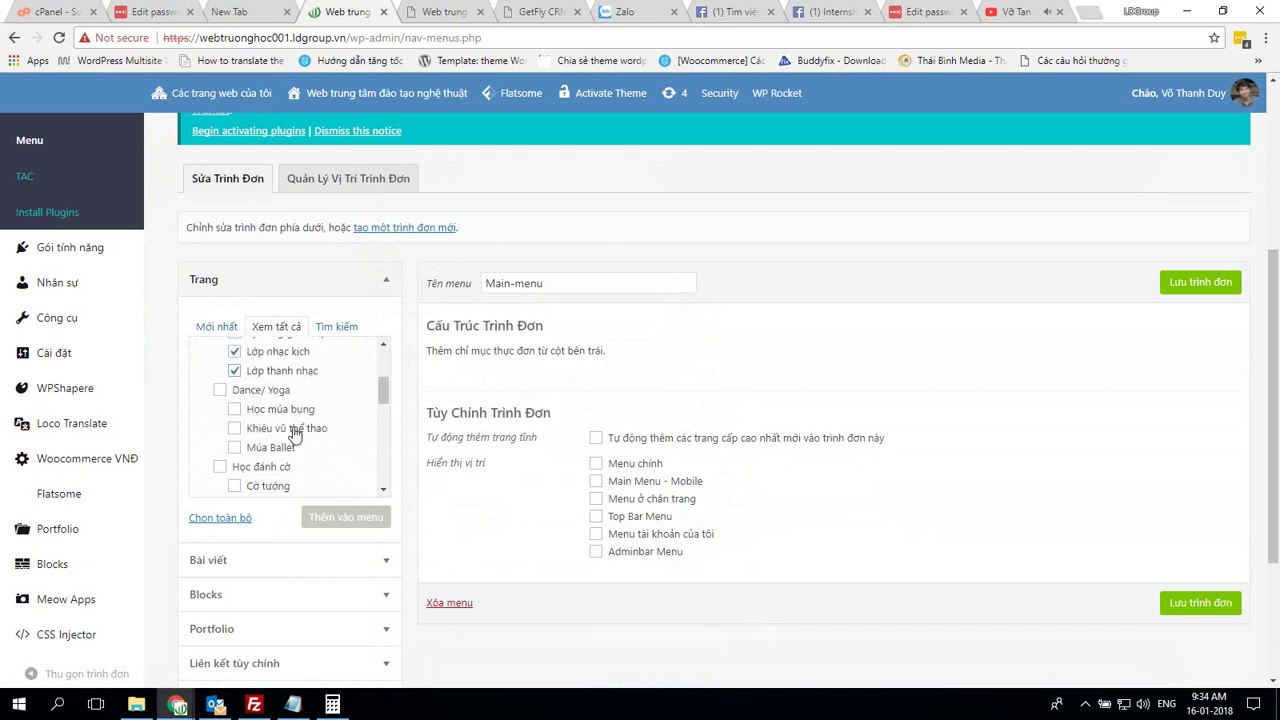
Tick Múa Ballet, Học đàn Ukulele and the other remaining pages for Main-menu
click(236, 447)
scroll(236, 447, down, 2)
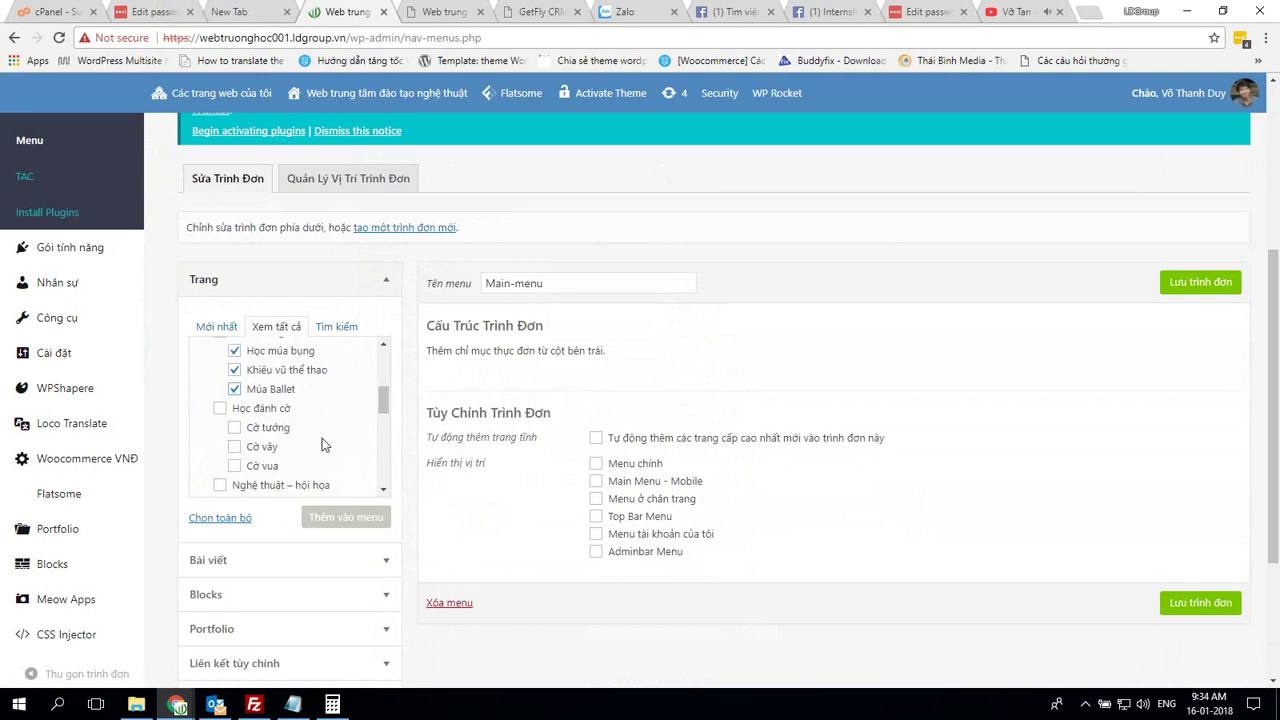
scroll(222, 418, up, 1)
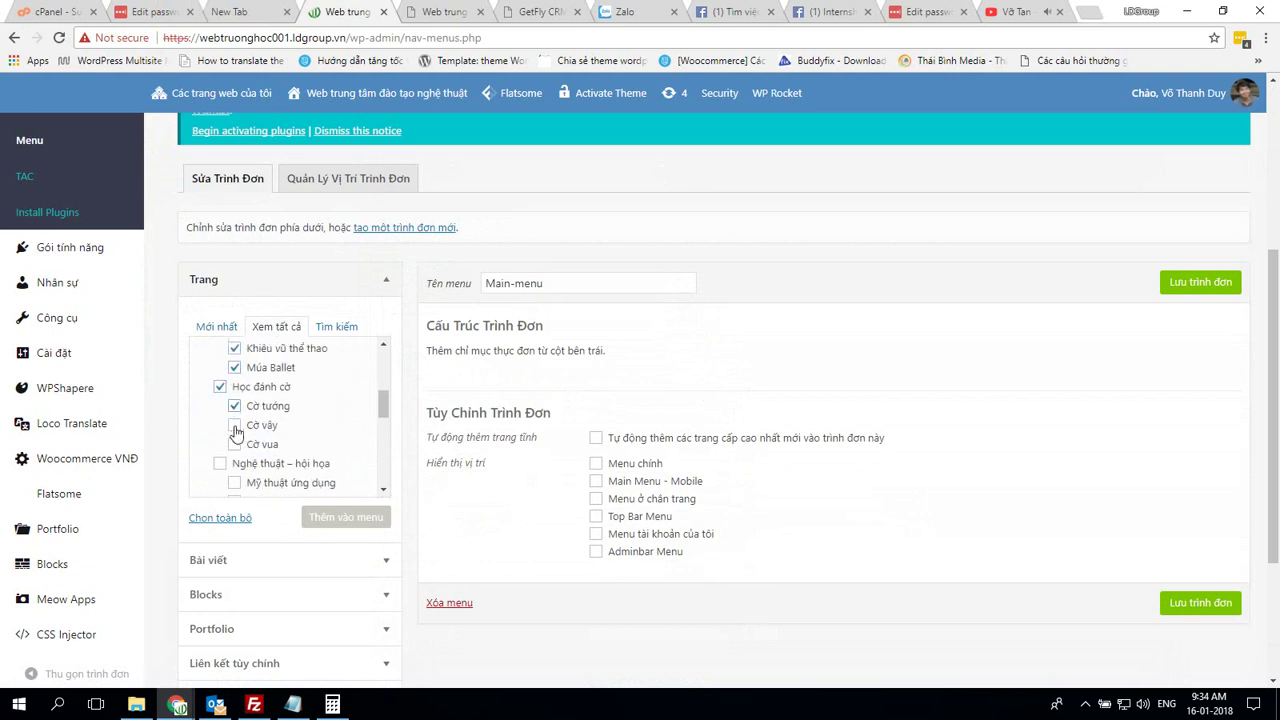
scroll(250, 452, down, 1)
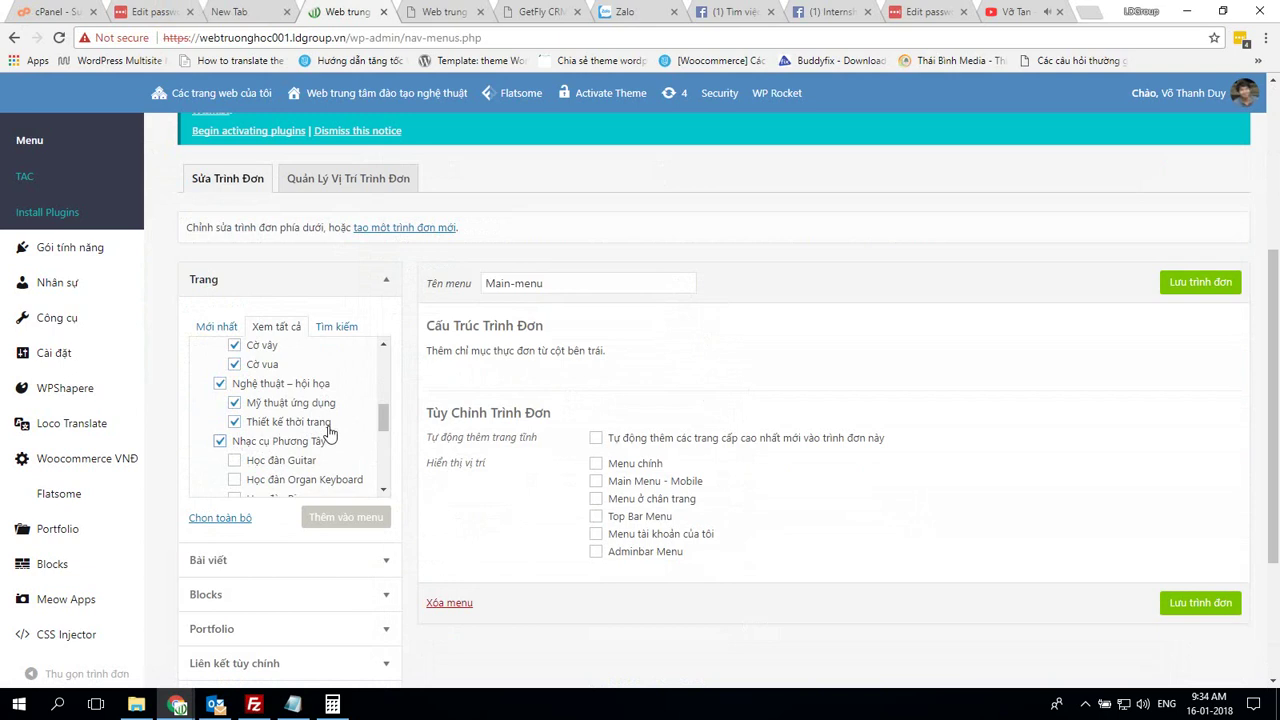
scroll(328, 432, down, 1)
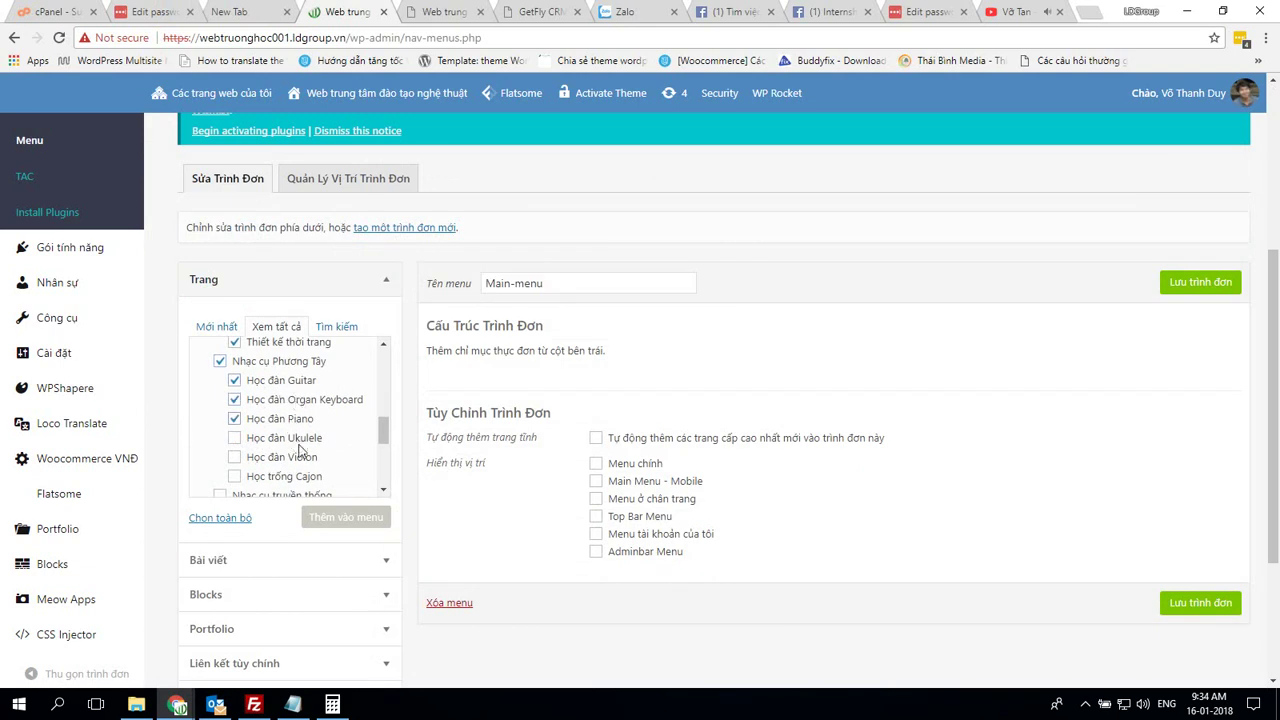
click(299, 440)
scroll(331, 448, down, 1)
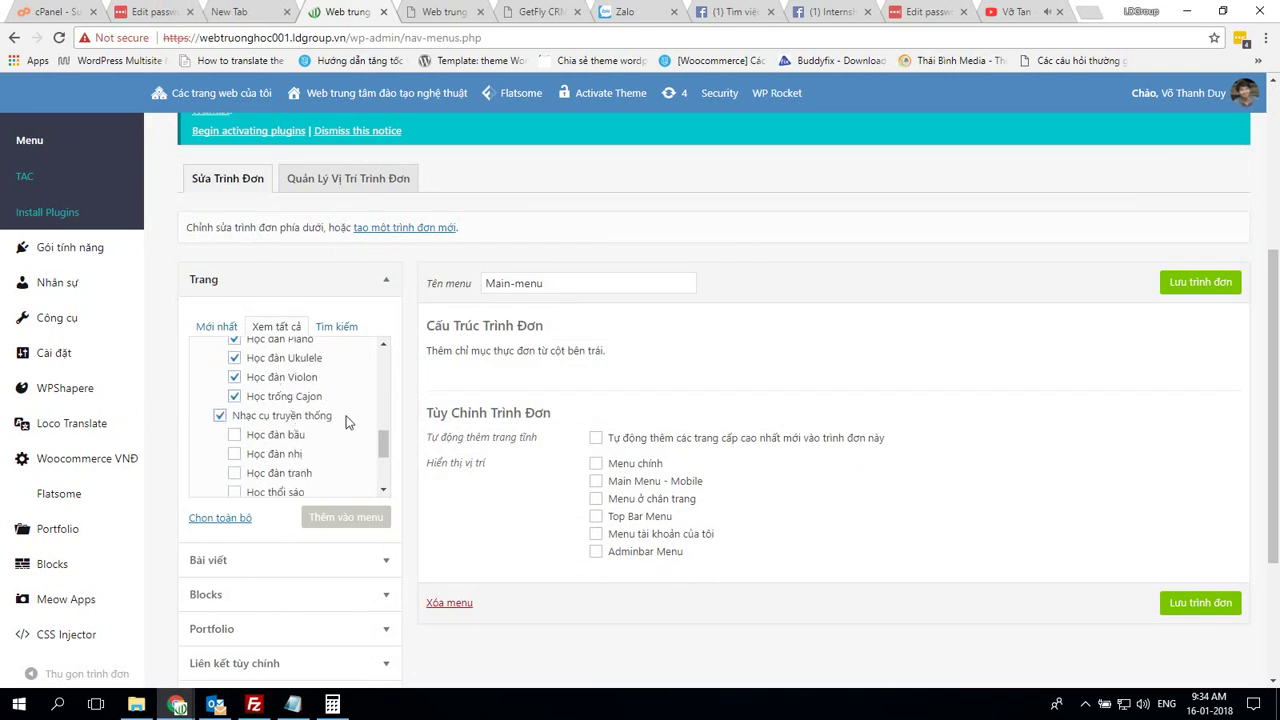
scroll(340, 415, down, 1)
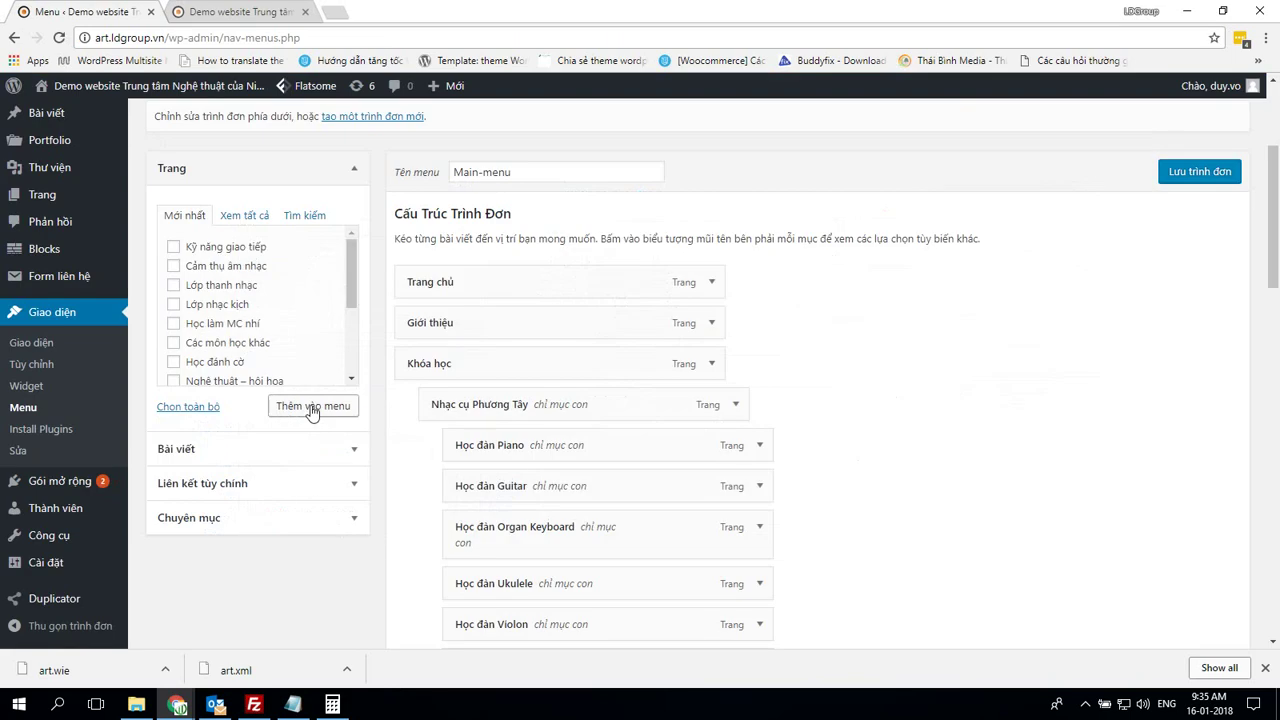
scroll(920, 423, down, 6)
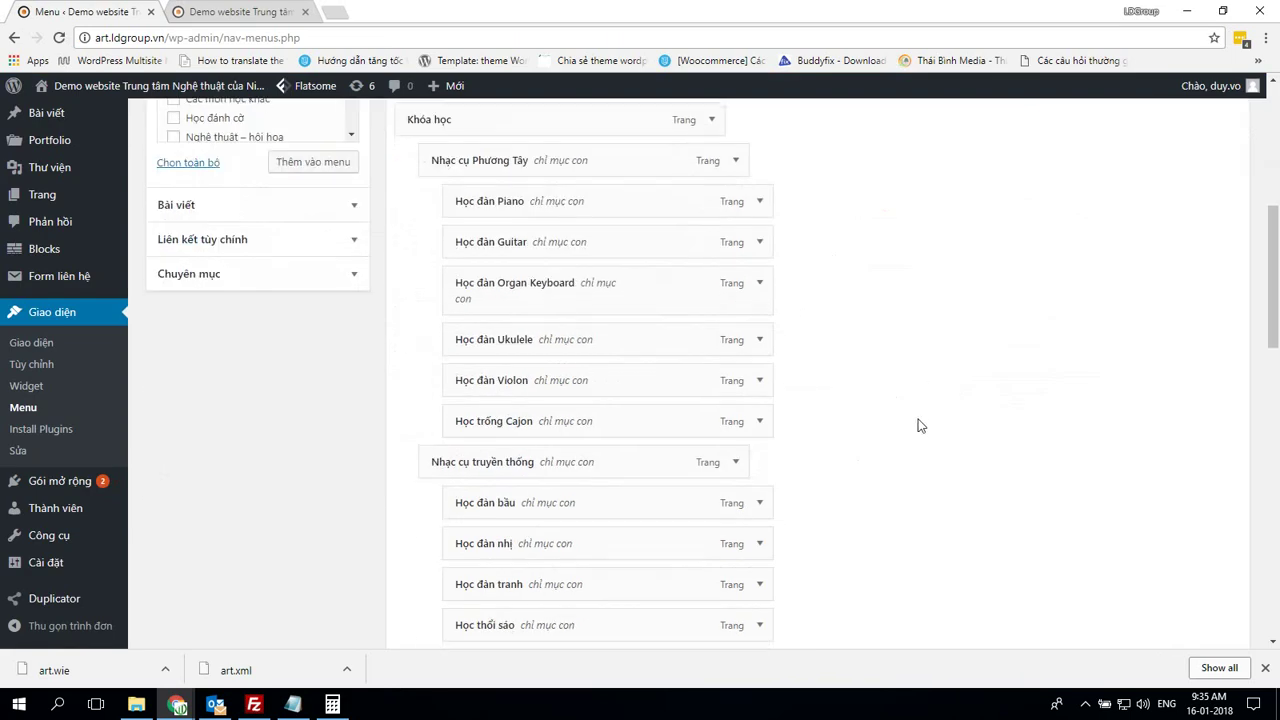
scroll(920, 423, down, 7)
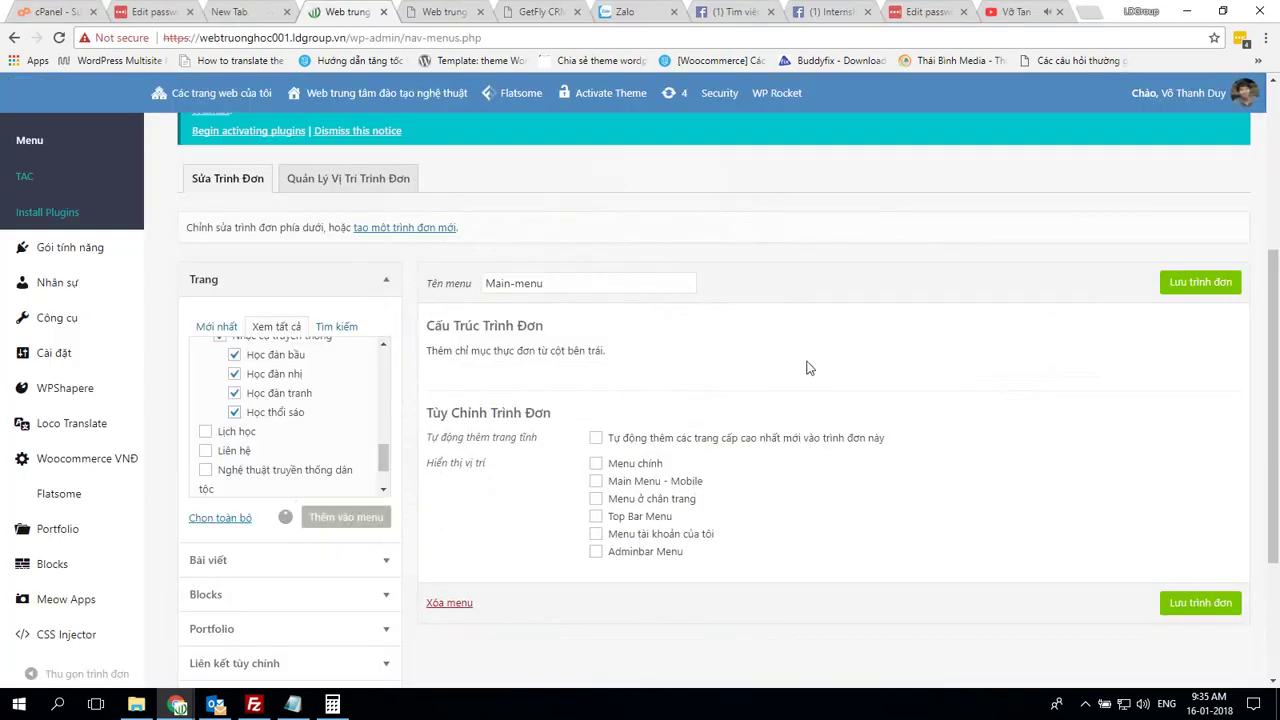
scroll(910, 462, down, 1)
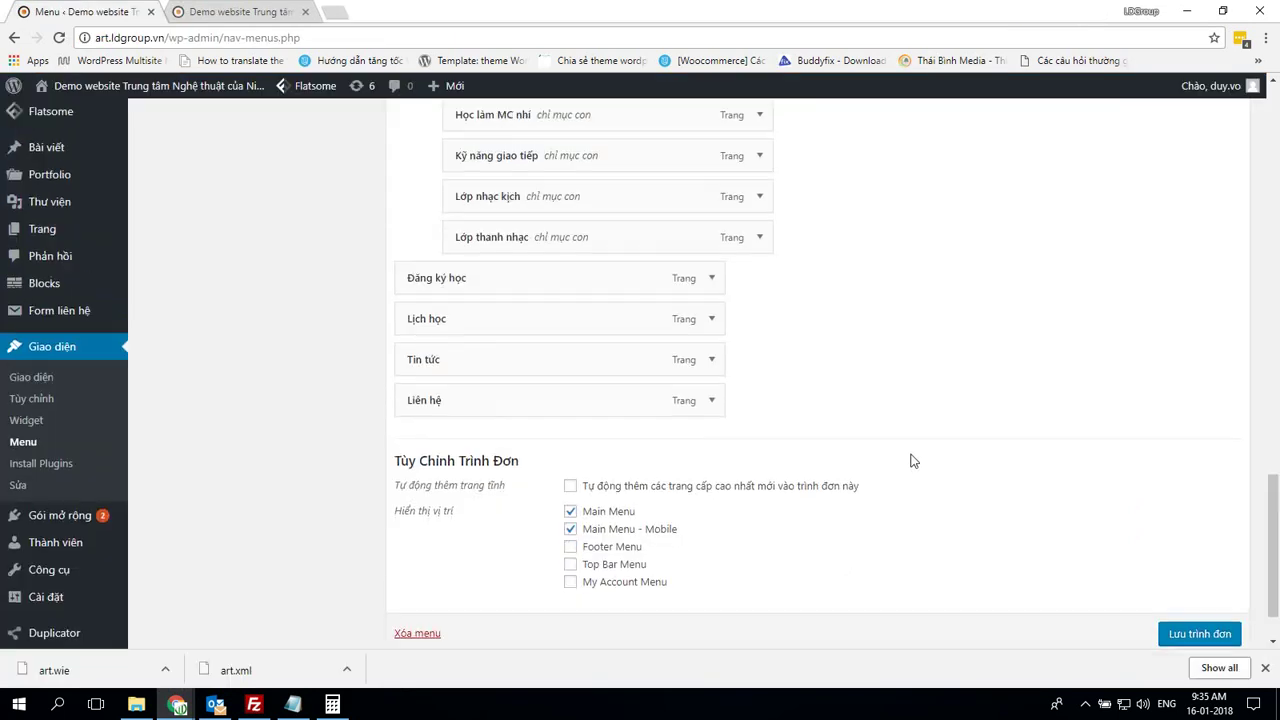
Nest Các môn học khác under Khóa học, with Học làm MC nhí and Lớp thanh nhạc beneath it
scroll(912, 458, up, 10)
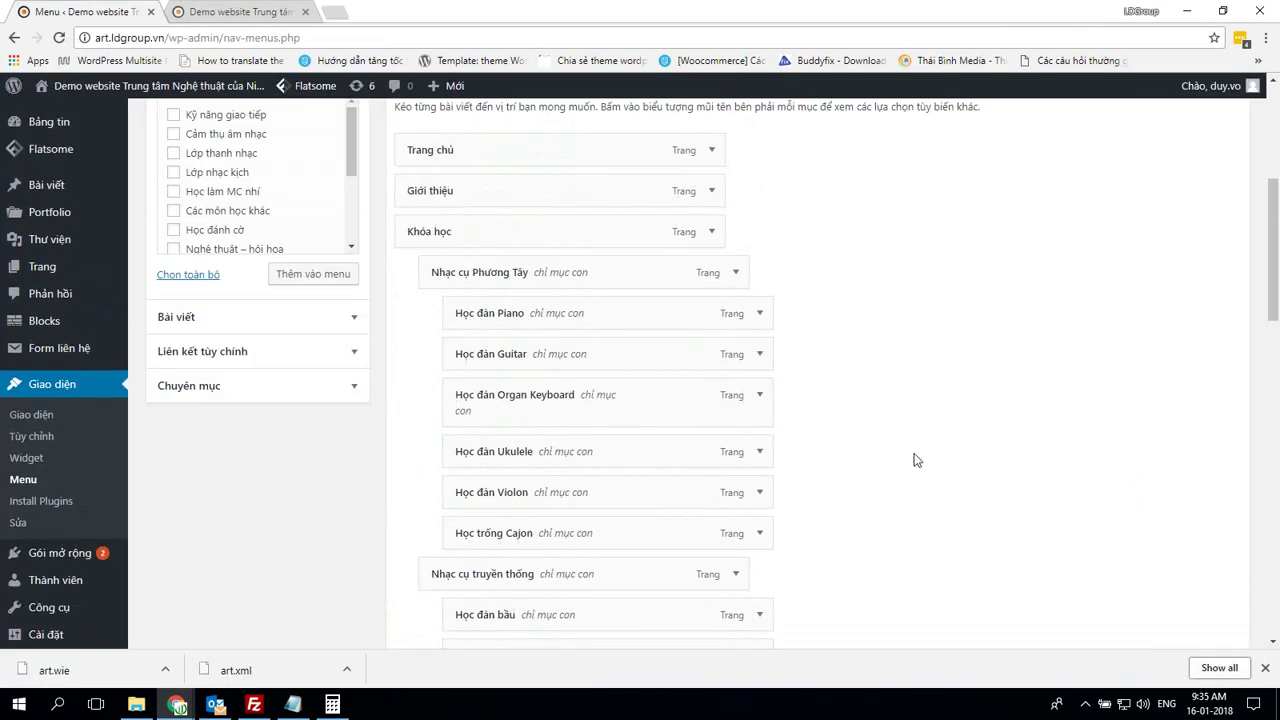
scroll(917, 460, down, 3)
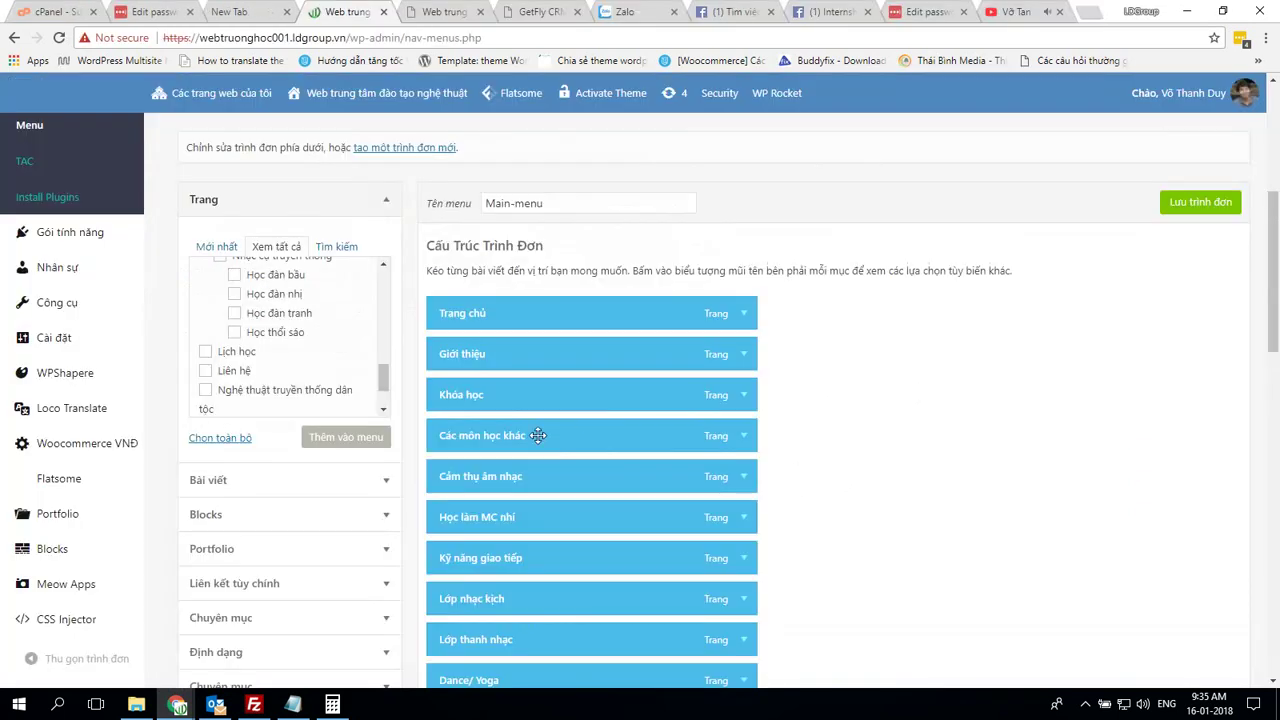
scroll(910, 446, down, 2)
drag(506, 270, 680, 335)
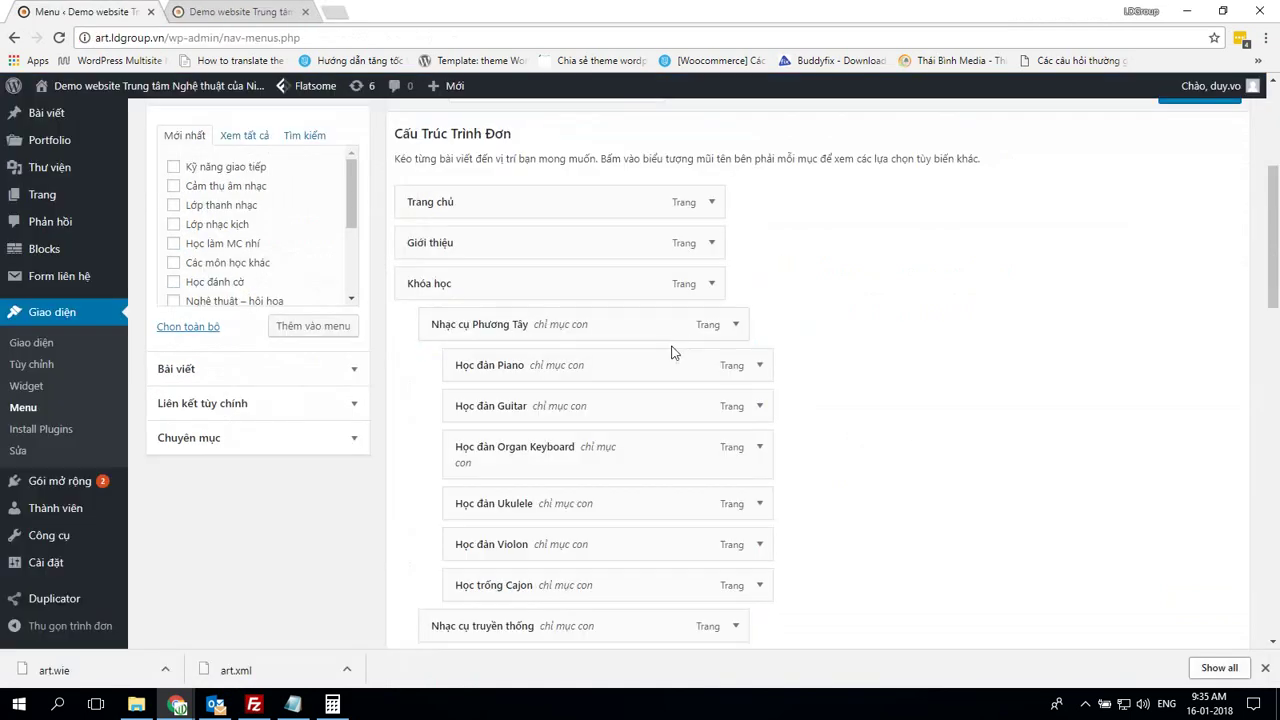
scroll(800, 374, down, 5)
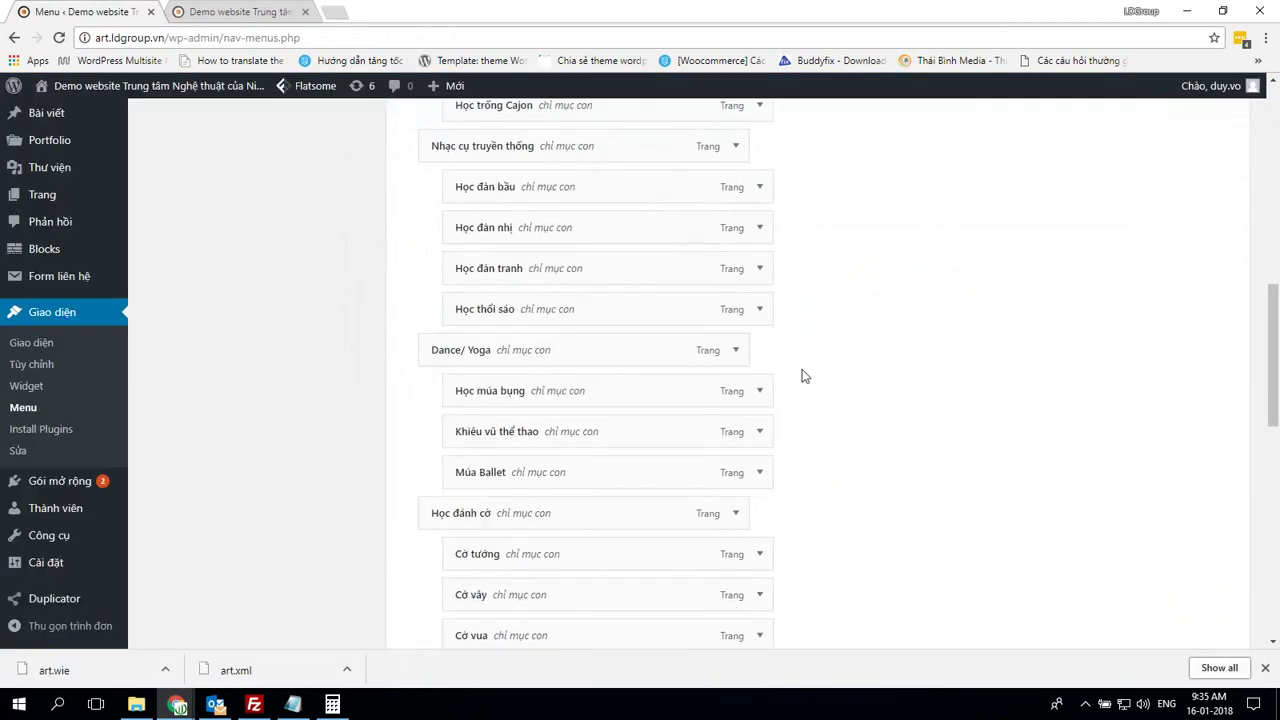
scroll(805, 376, down, 8)
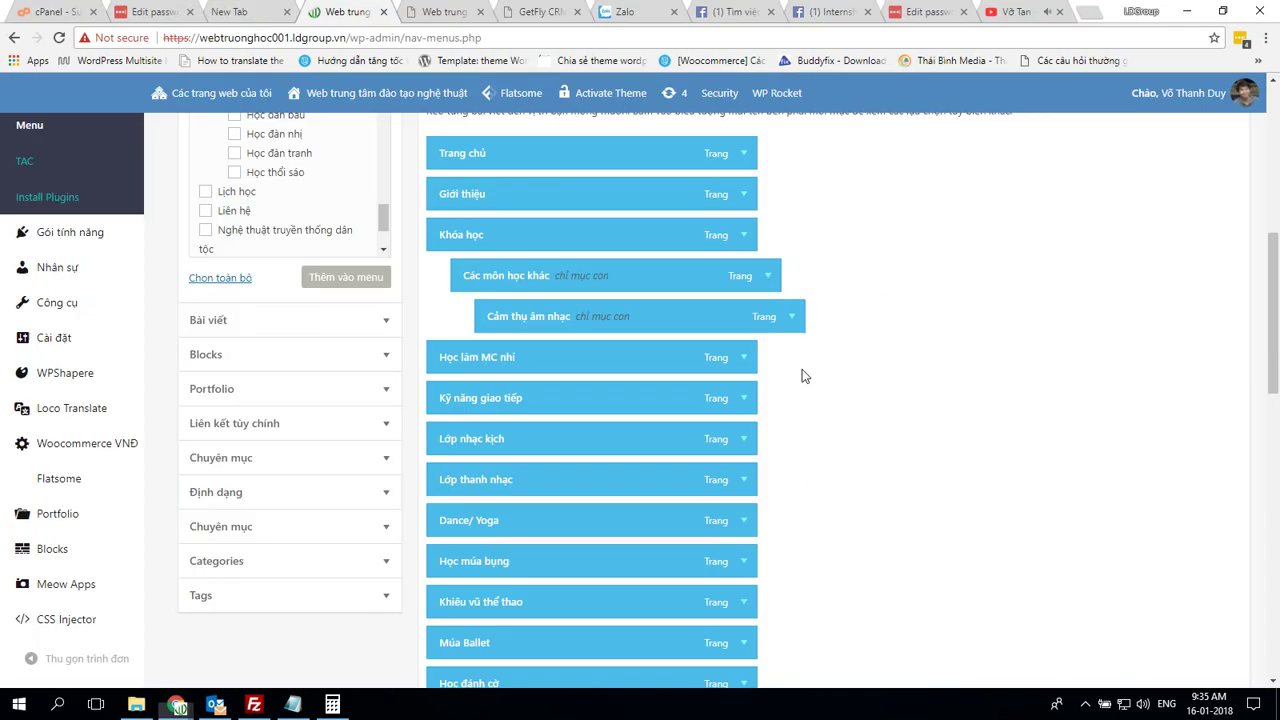
drag(571, 360, 618, 362)
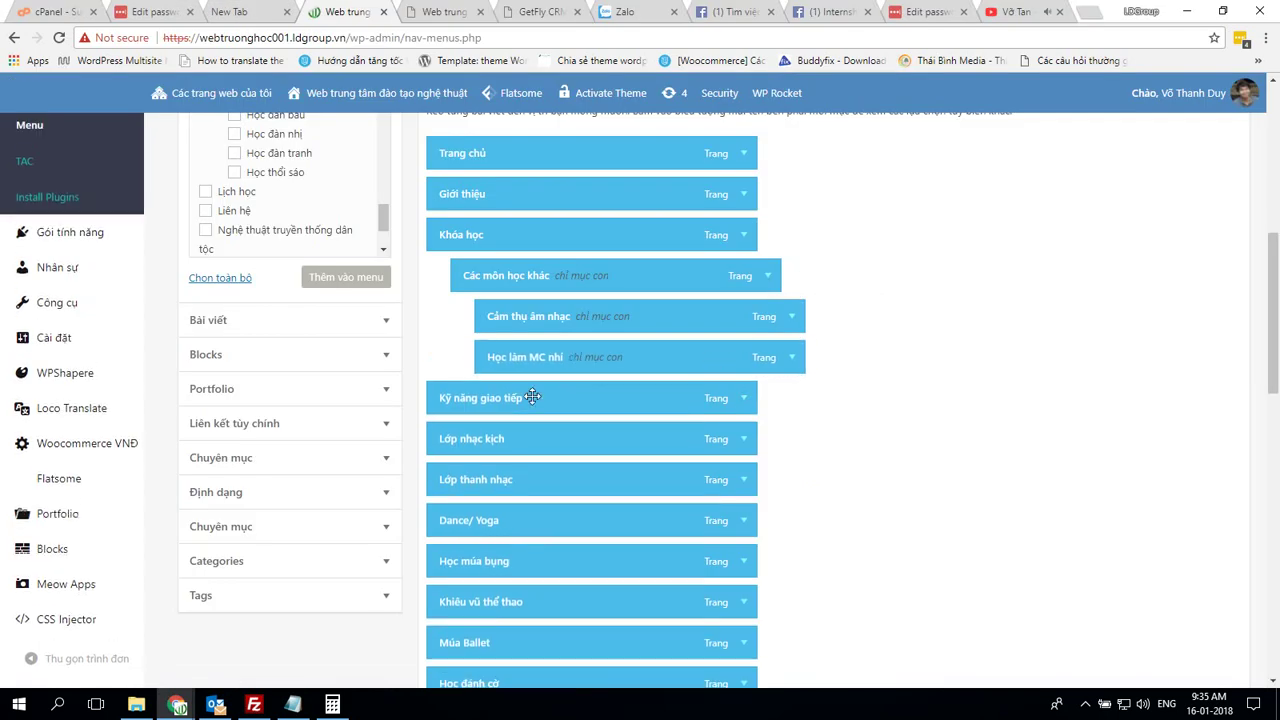
drag(533, 397, 585, 395)
scroll(570, 355, down, 2)
drag(595, 280, 624, 284)
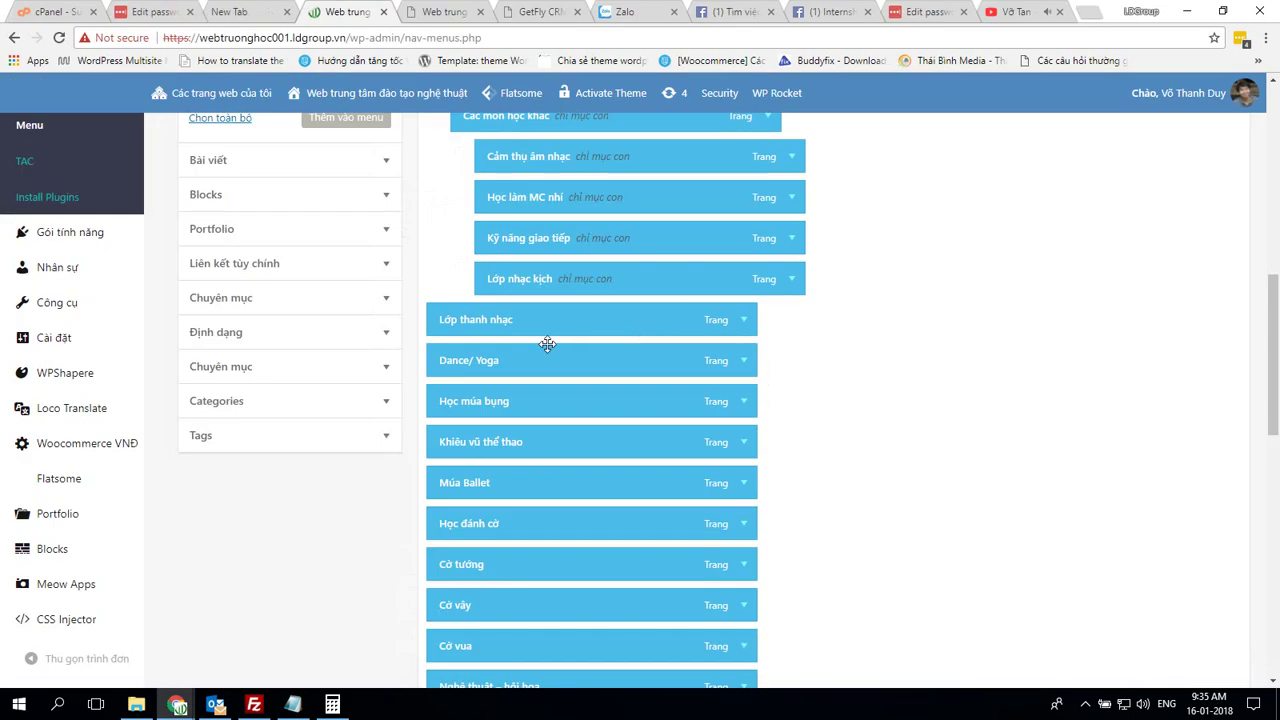
drag(543, 340, 598, 321)
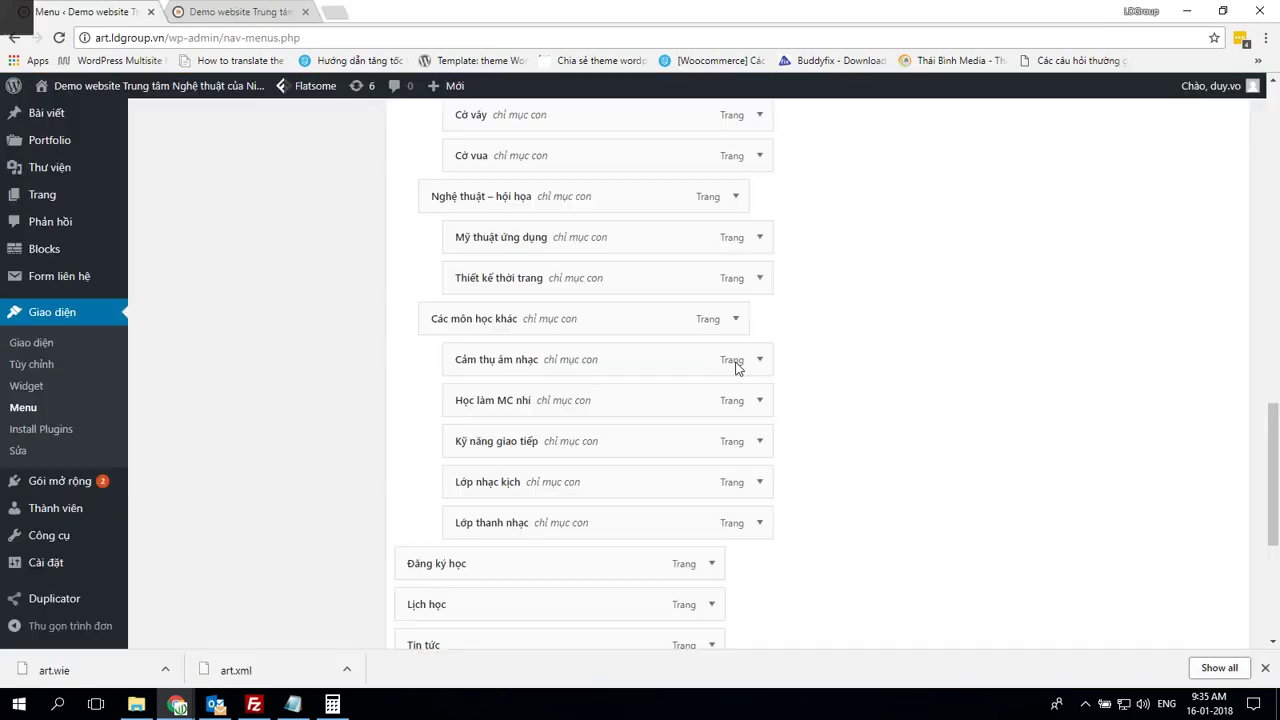
scroll(884, 401, up, 5)
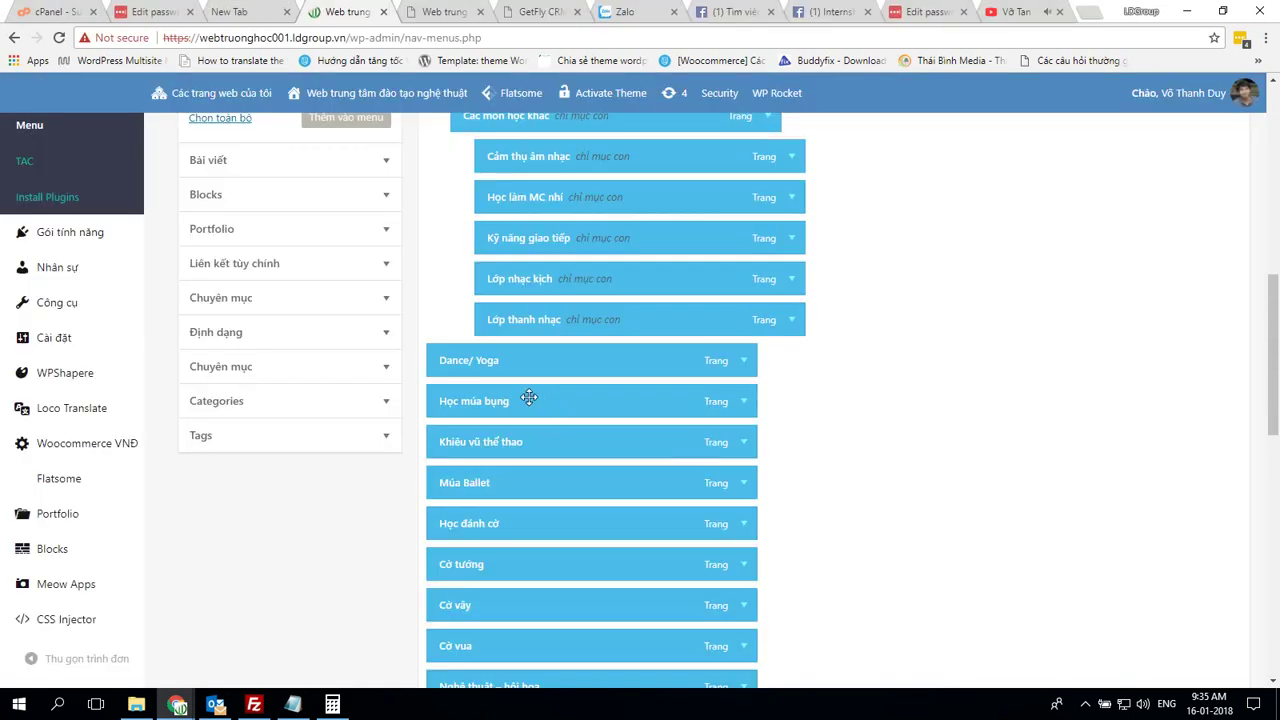
Nest Học múa bụng and Khiêu vũ thể thao under Dance/ Yoga, and Mỹ thuật ứng dụng under Nghệ thuật – hội họa
drag(529, 397, 707, 428)
scroll(600, 400, down, 2)
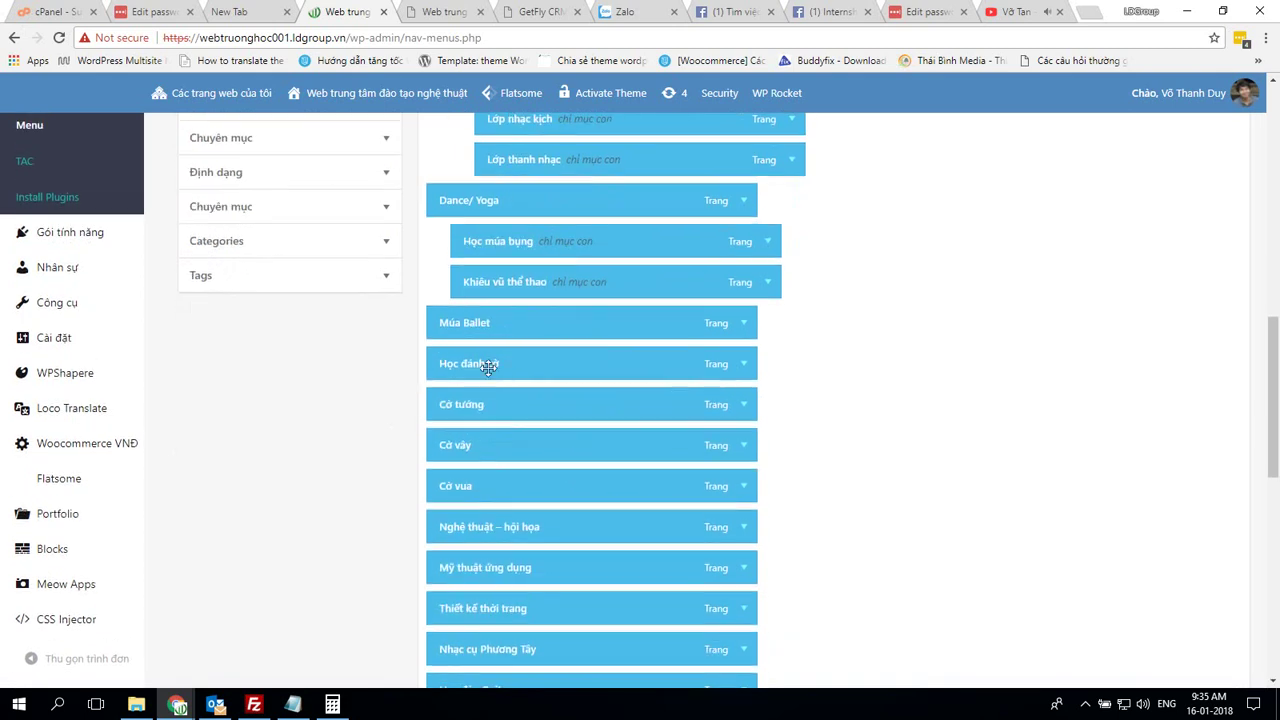
drag(484, 328, 528, 324)
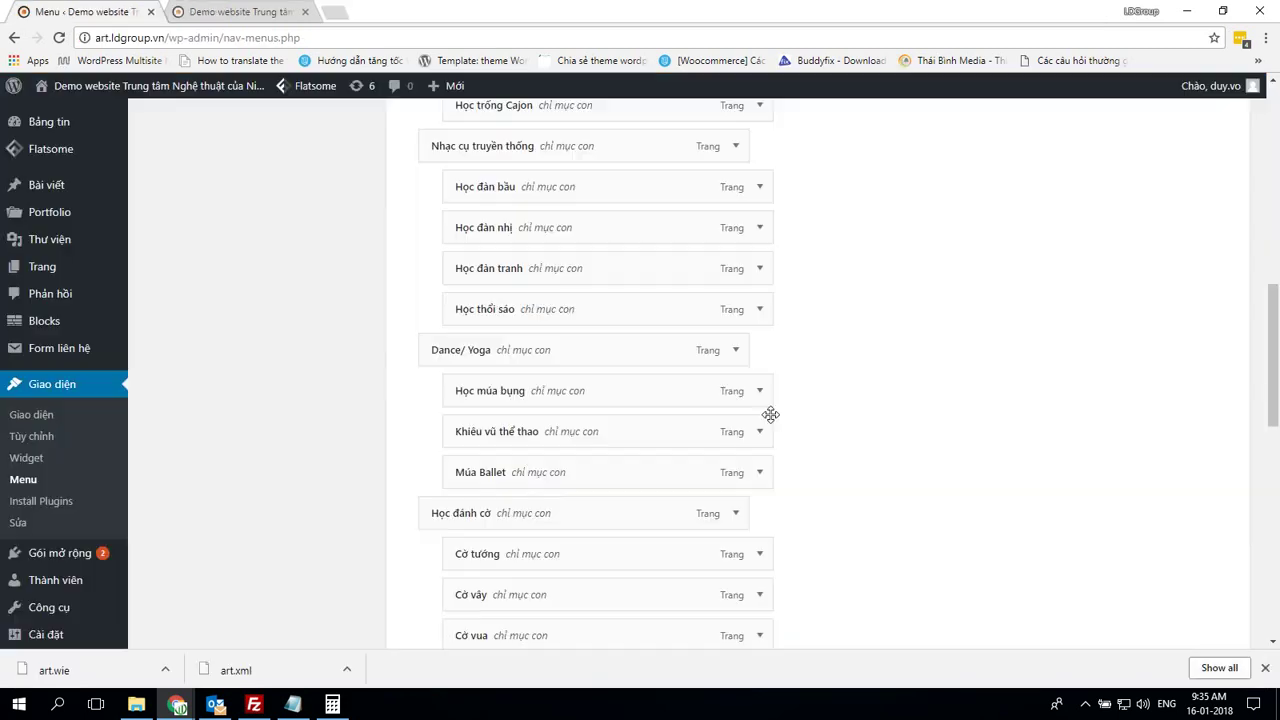
scroll(785, 420, up, 4)
scroll(785, 418, down, 6)
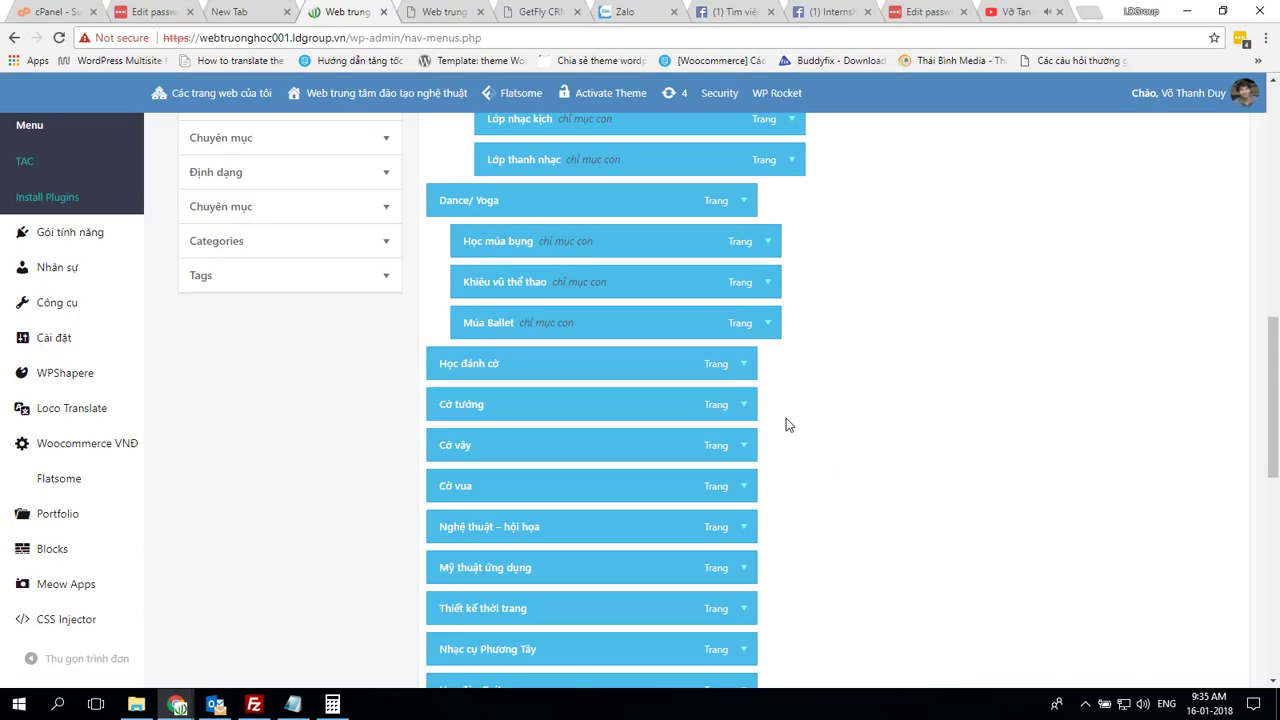
scroll(790, 425, down, 2)
drag(444, 337, 530, 406)
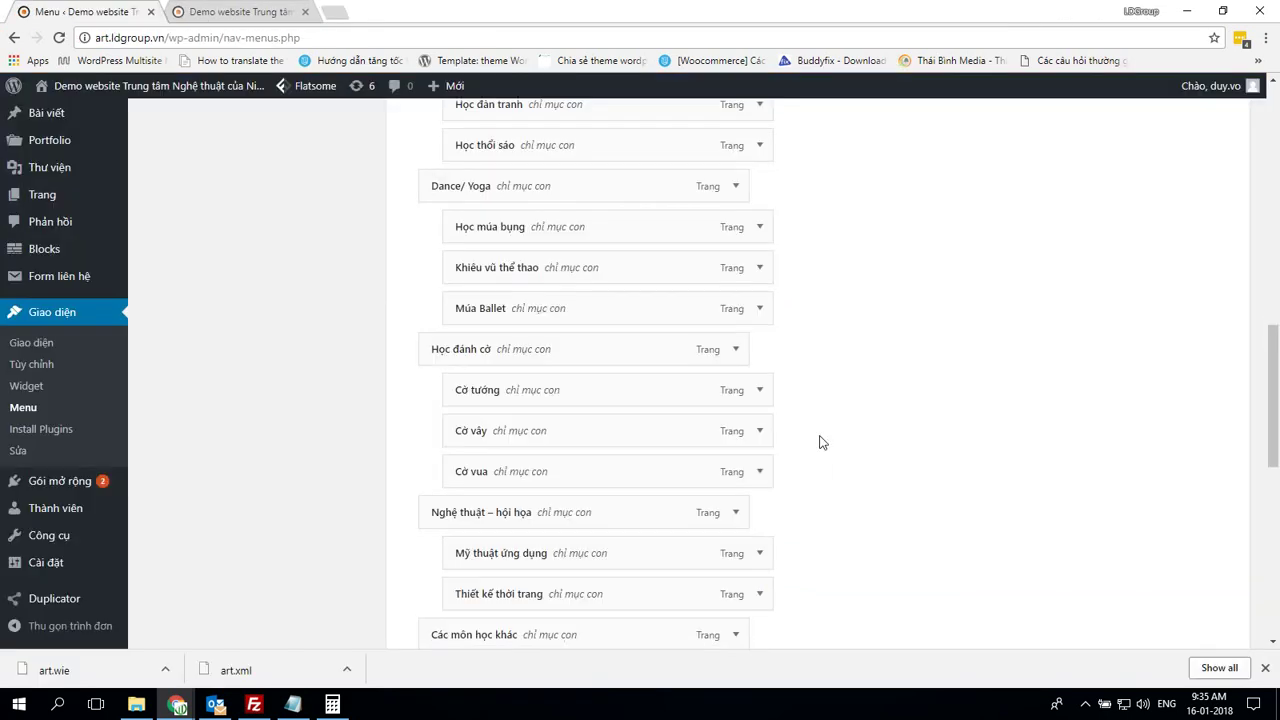
scroll(820, 440, down, 2)
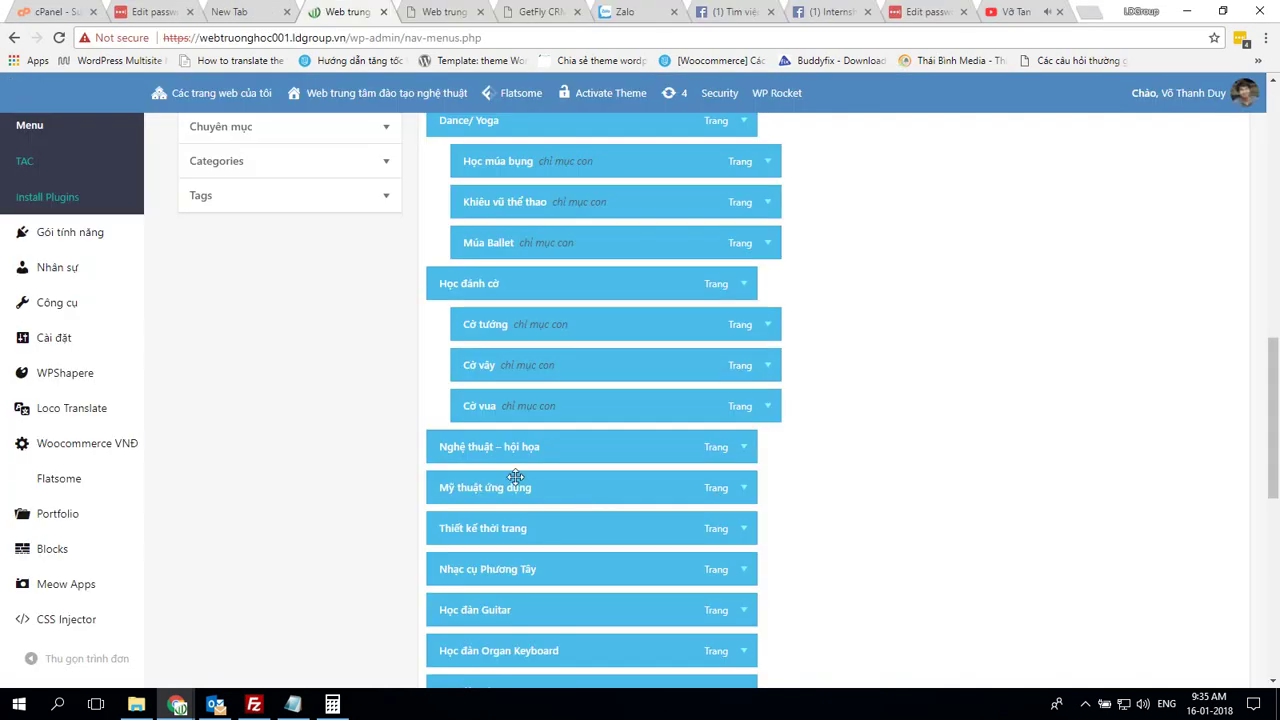
drag(514, 487, 555, 527)
Nest Guitar, Organ Keyboard, Violon and Cajon under Nhạc cụ Phương Tây, and move that group up
scroll(810, 511, down, 3)
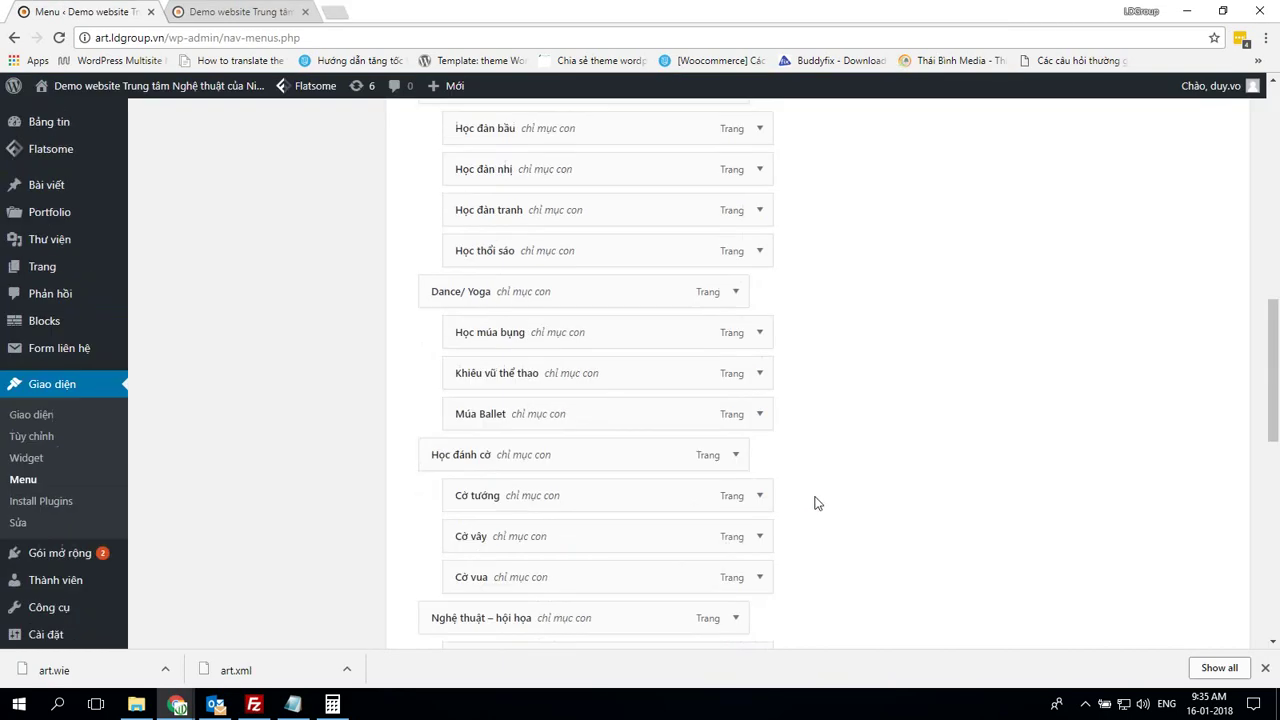
scroll(814, 500, up, 10)
scroll(815, 502, down, 3)
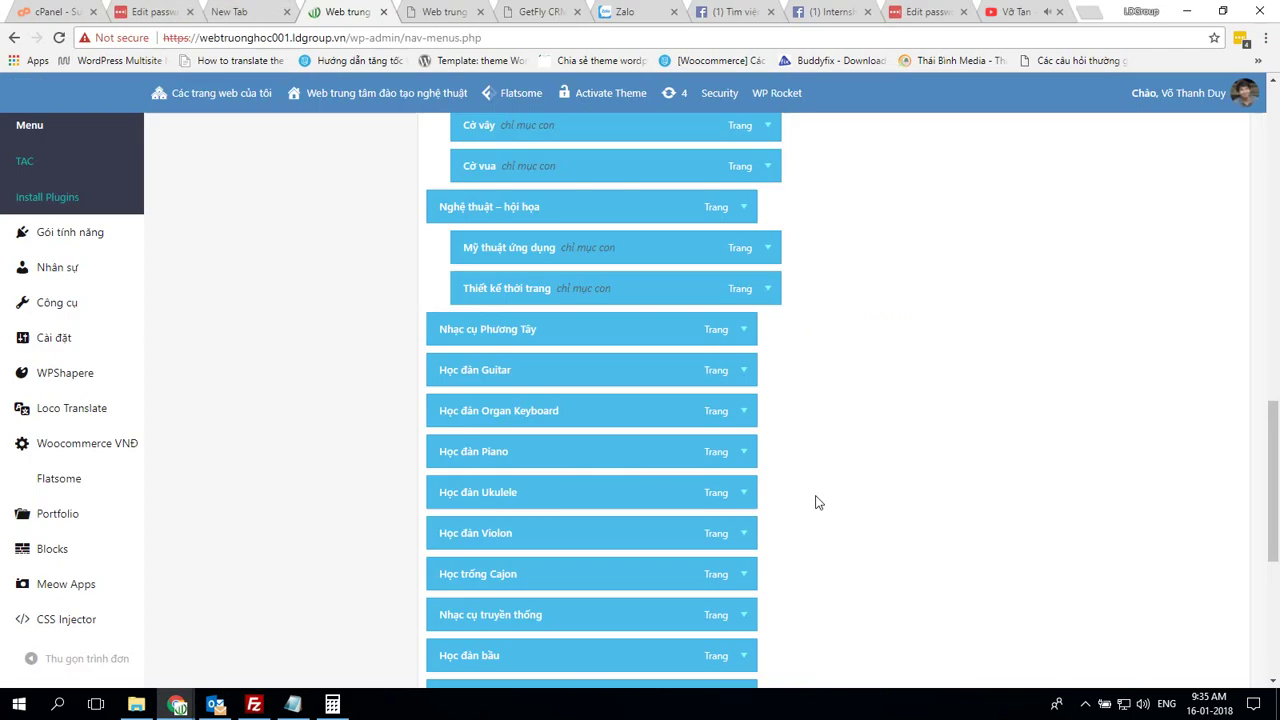
scroll(827, 502, down, 3)
scroll(827, 502, up, 2)
drag(503, 289, 529, 289)
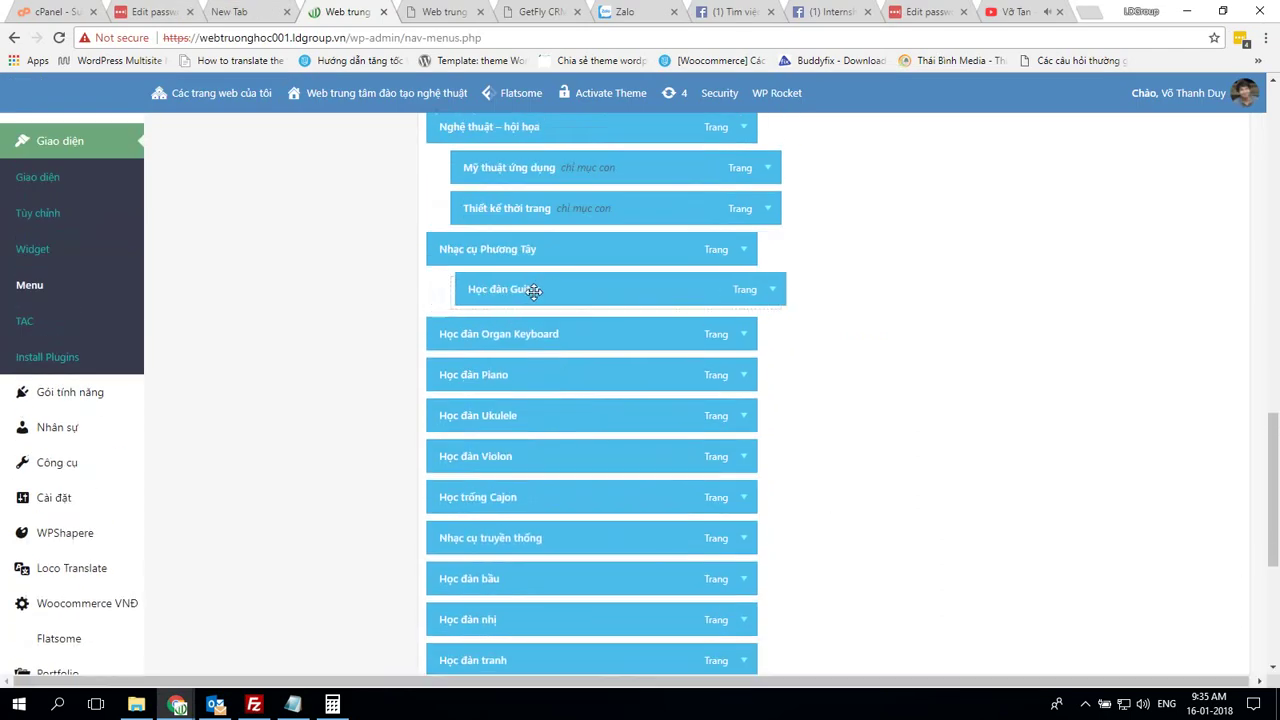
drag(516, 332, 576, 382)
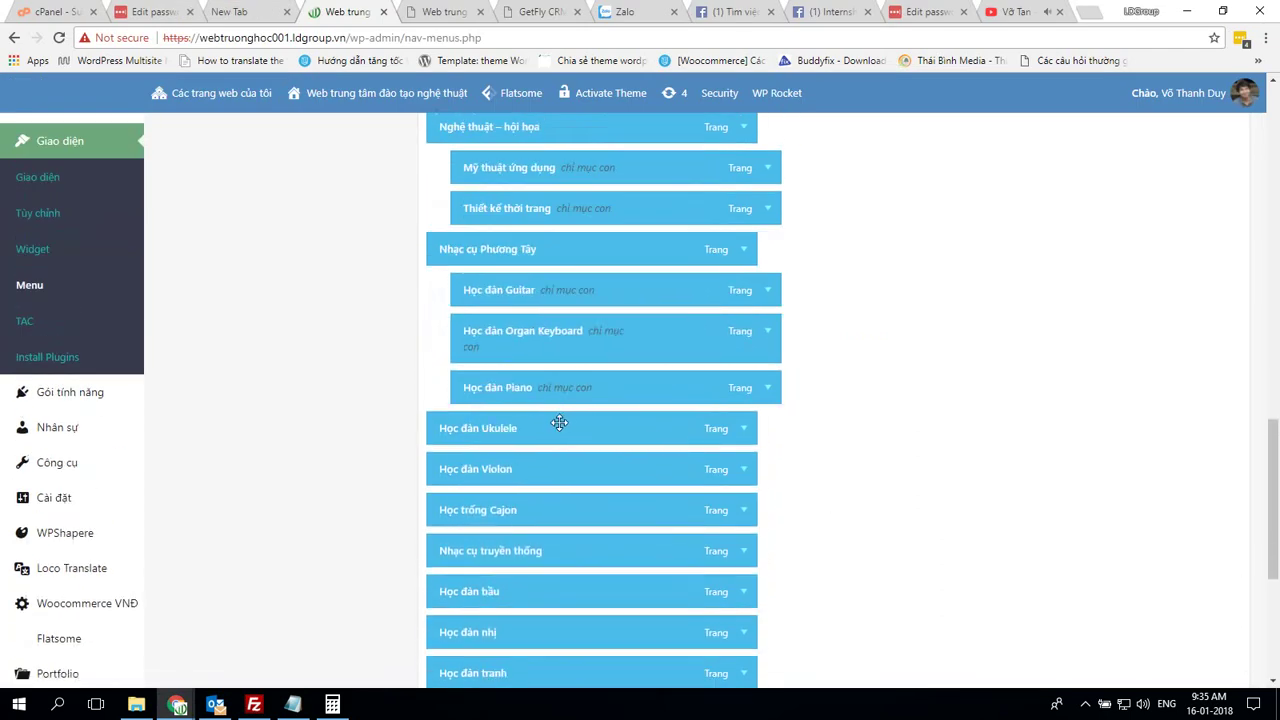
drag(557, 425, 595, 426)
scroll(860, 450, down, 2)
drag(538, 310, 614, 350)
drag(567, 391, 615, 471)
drag(597, 518, 631, 519)
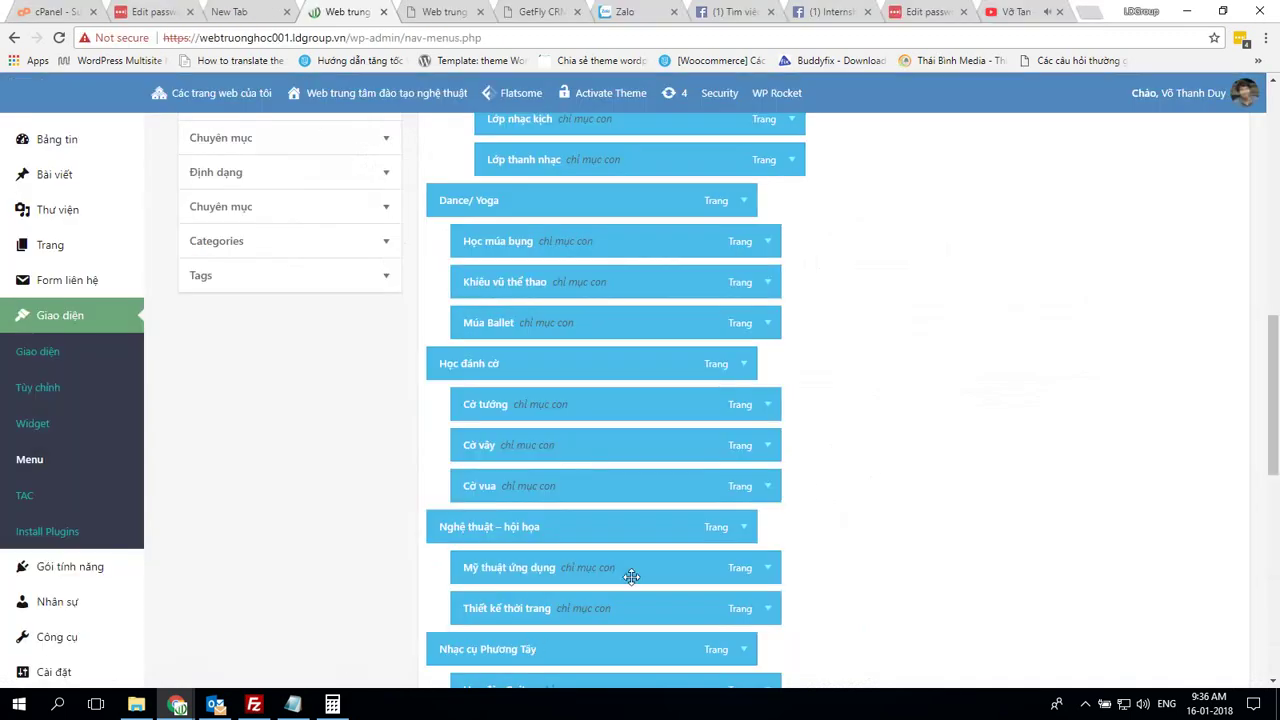
drag(620, 649, 550, 240)
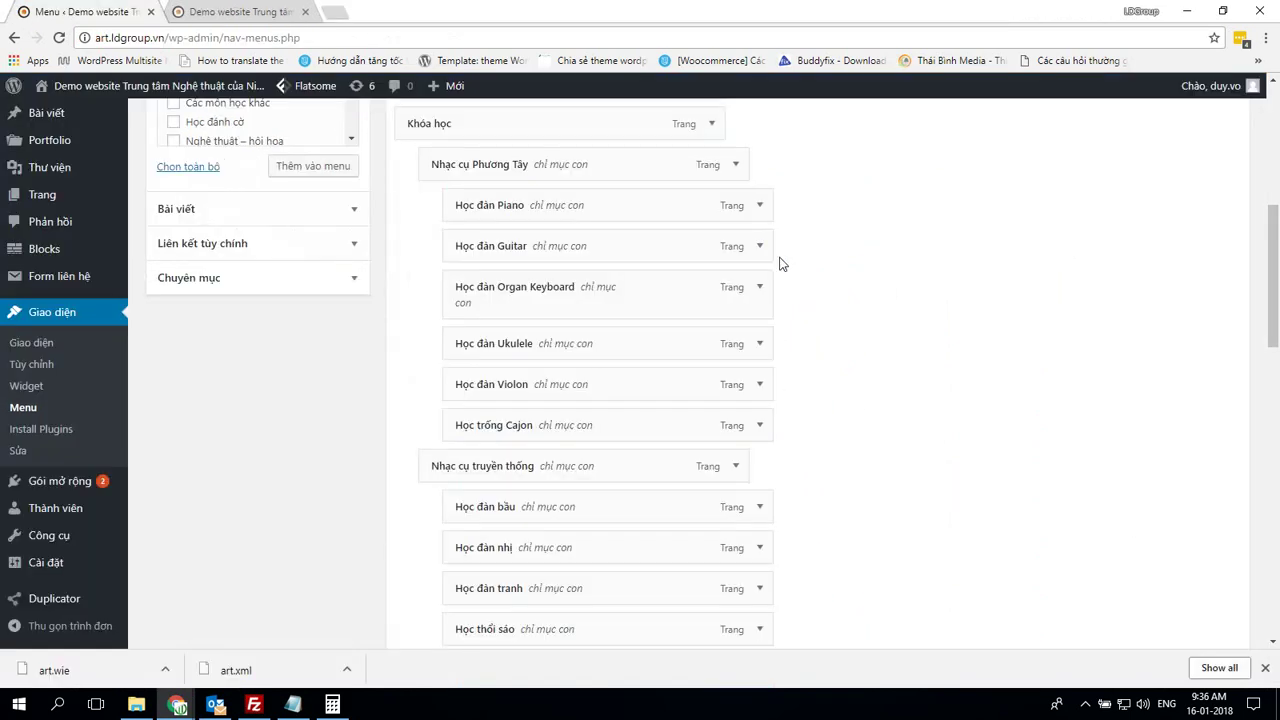
Put Khóa học back above Nhạc cụ Phương Tây and nest that group under Khóa học
scroll(782, 264, up, 3)
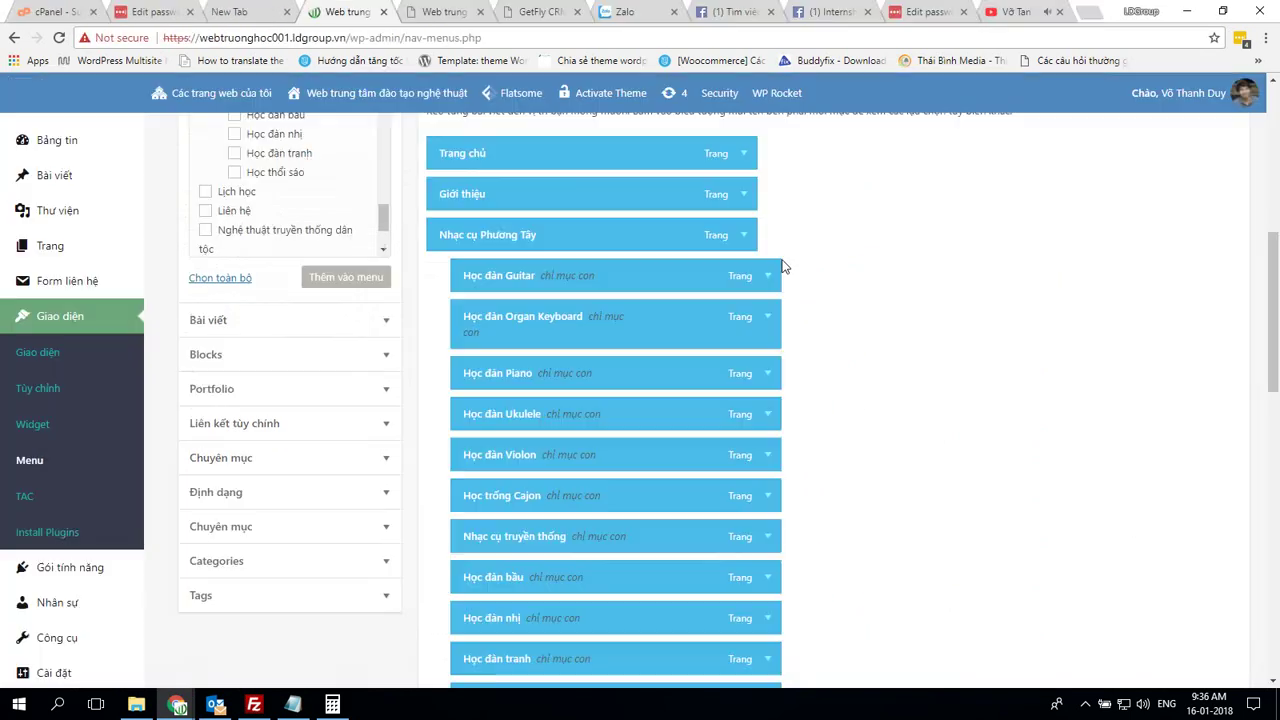
scroll(785, 266, down, 5)
drag(515, 344, 555, 338)
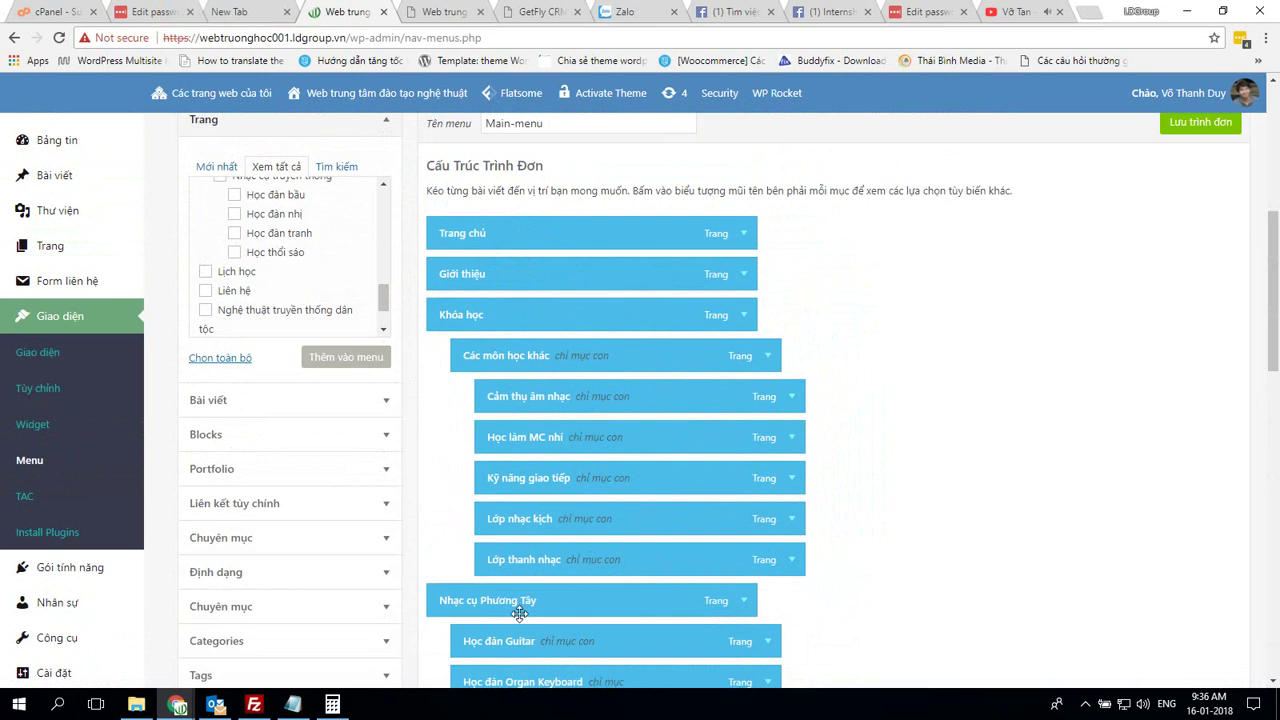
drag(519, 613, 549, 363)
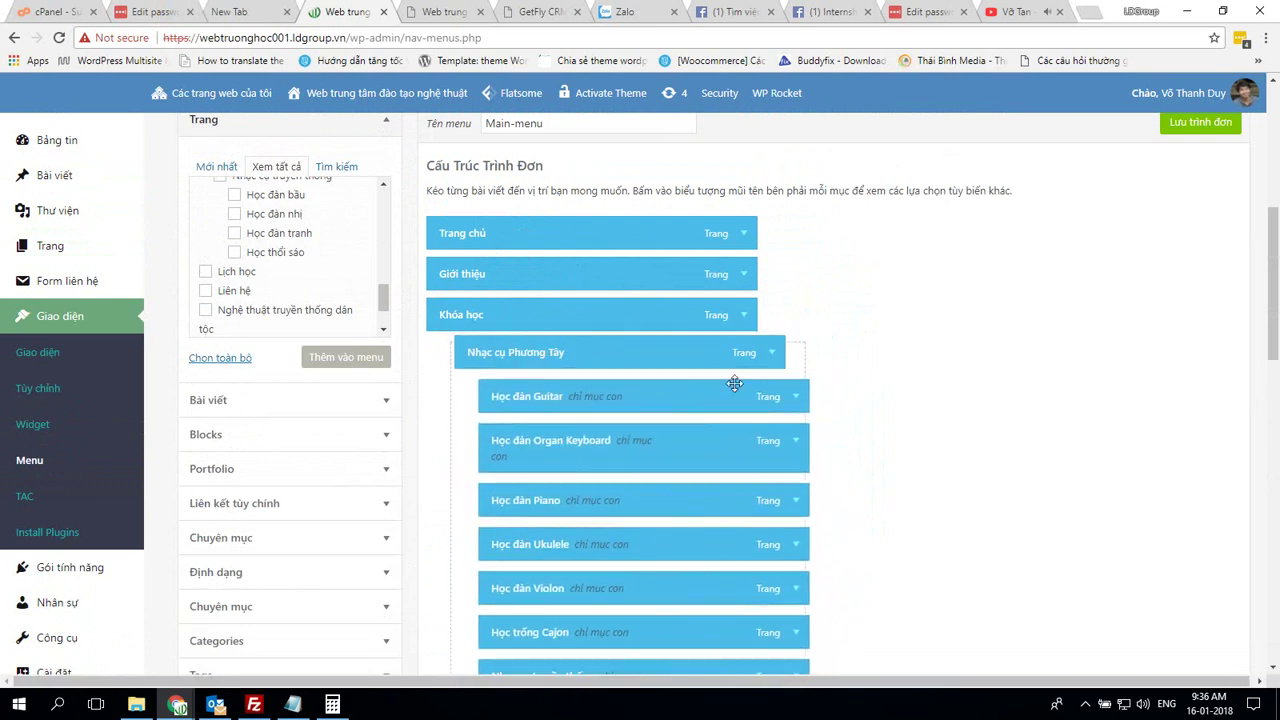
scroll(831, 420, down, 3)
key(alt+Tab)
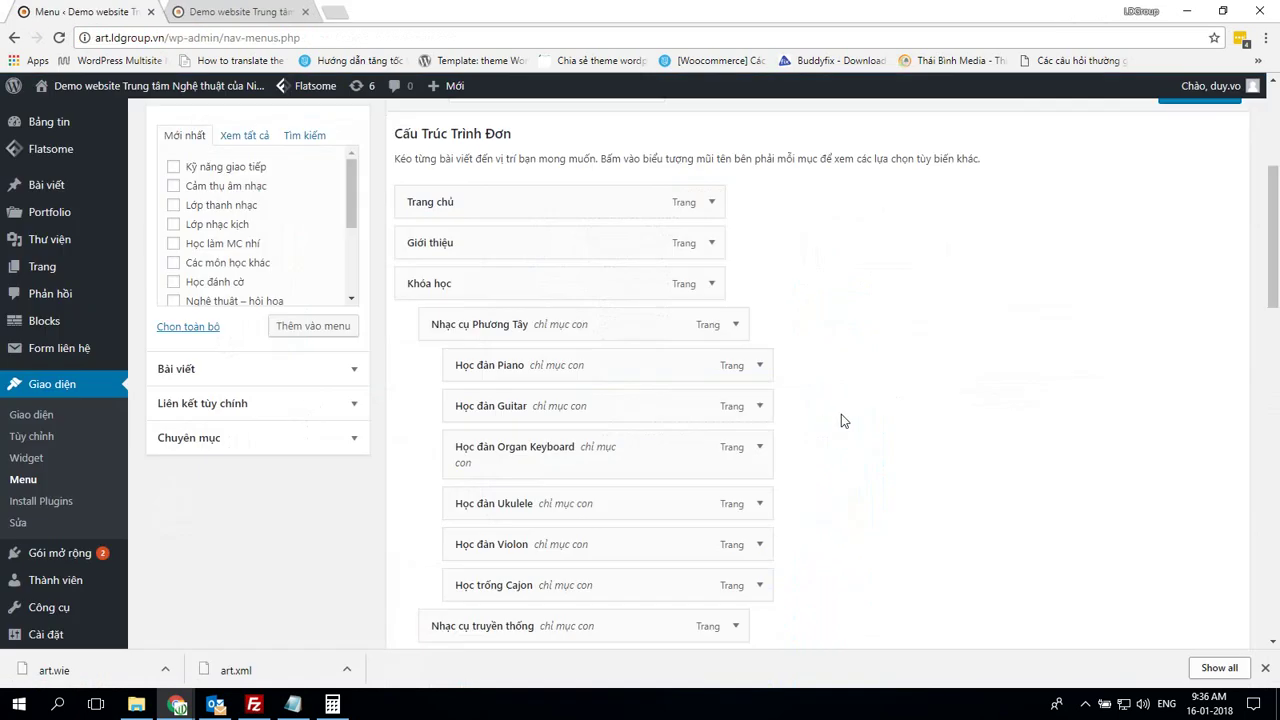
scroll(841, 421, down, 3)
key(alt+Tab)
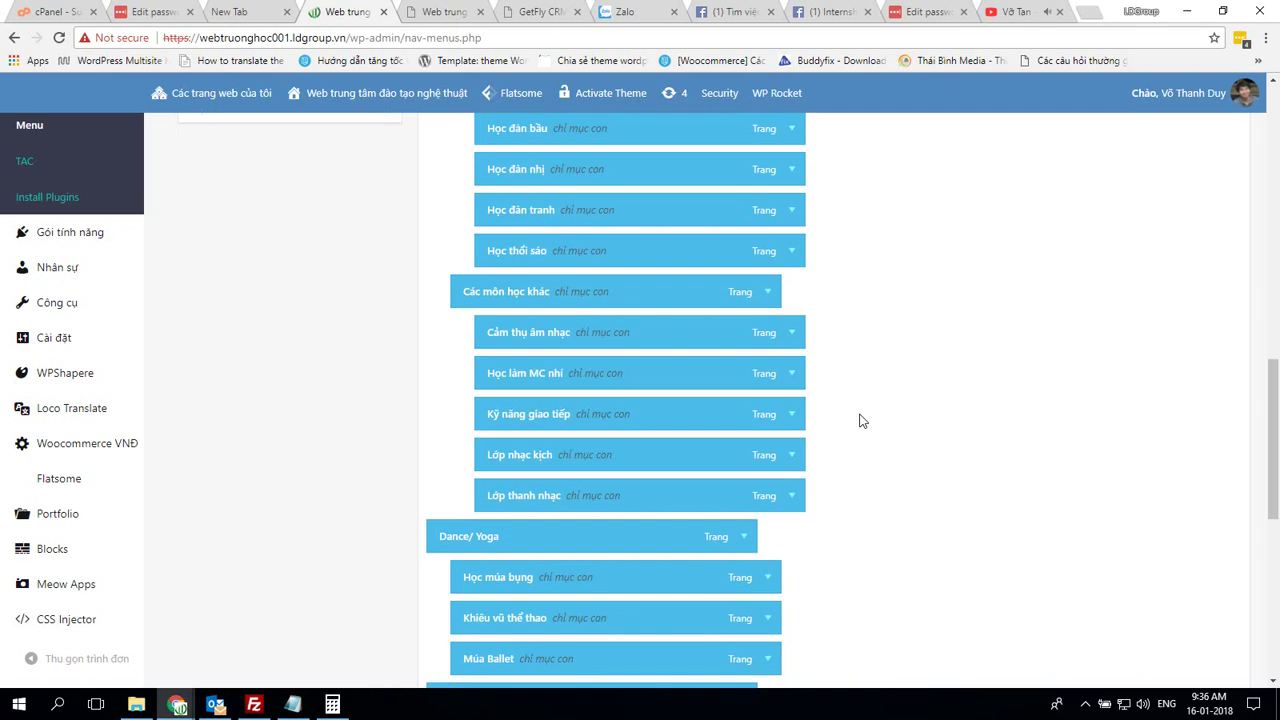
scroll(862, 421, down, 2)
scroll(611, 555, down, 3)
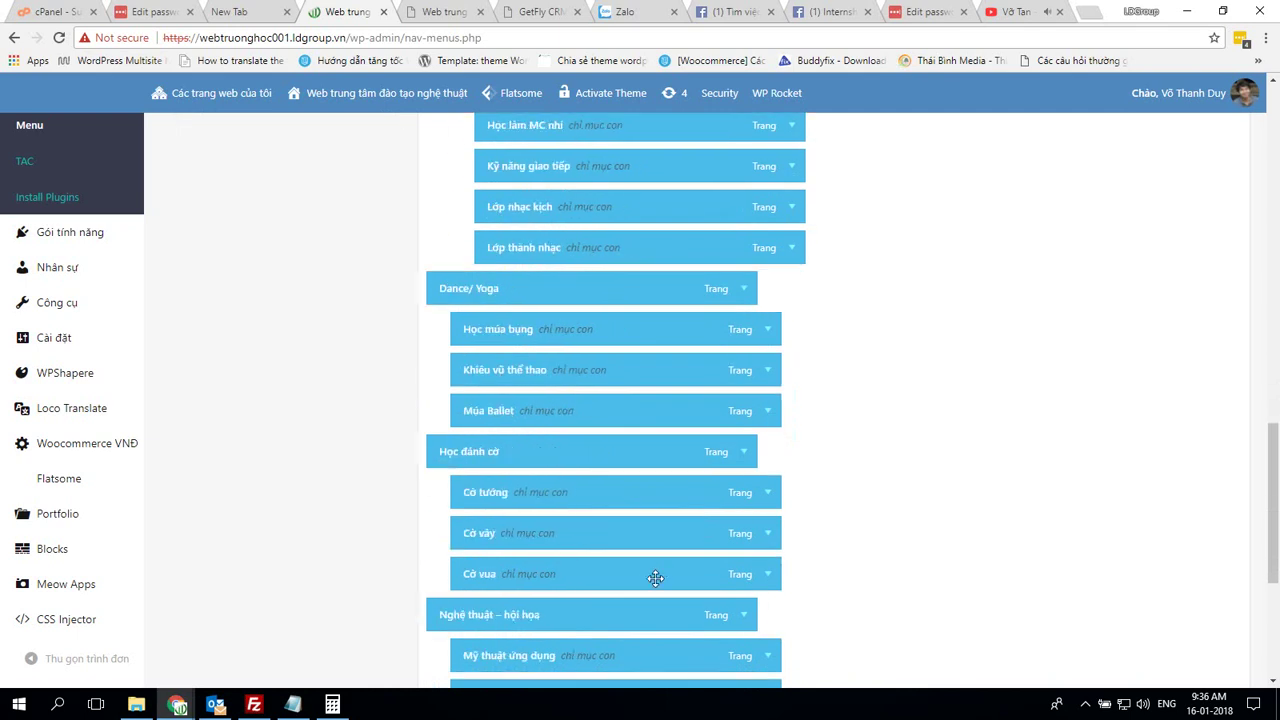
scroll(676, 424, up, 4)
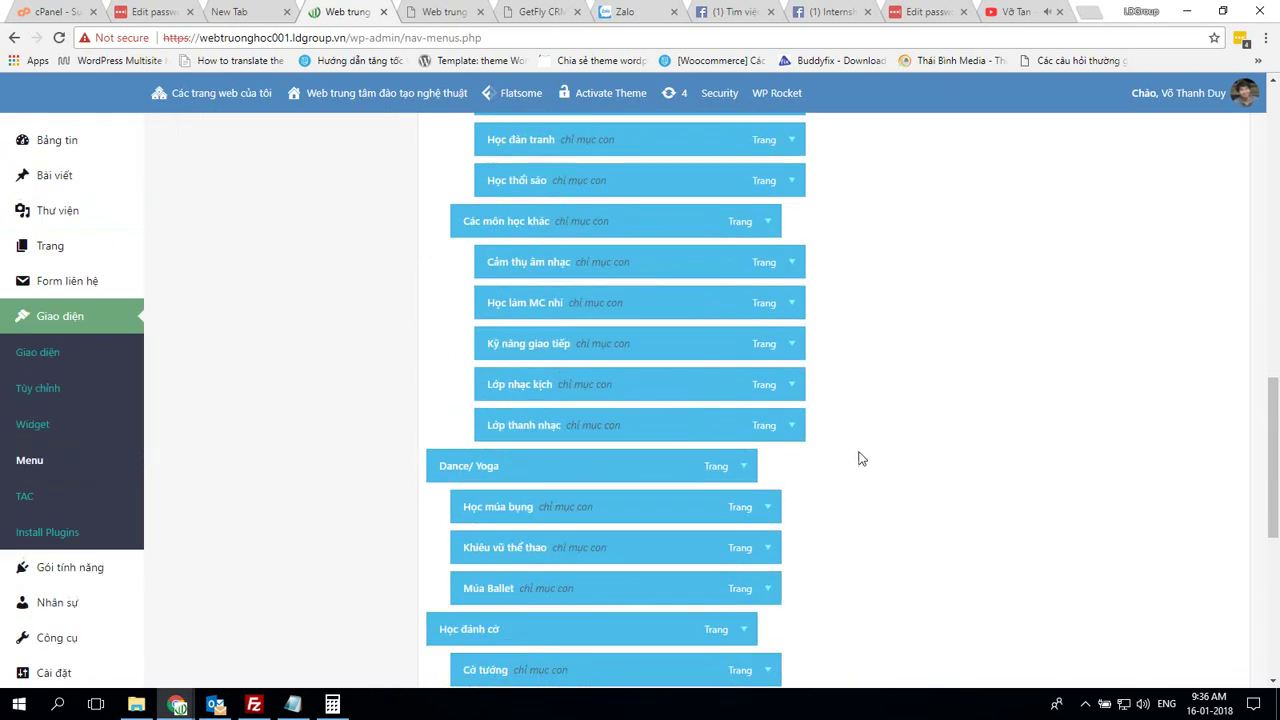
scroll(862, 458, up, 5)
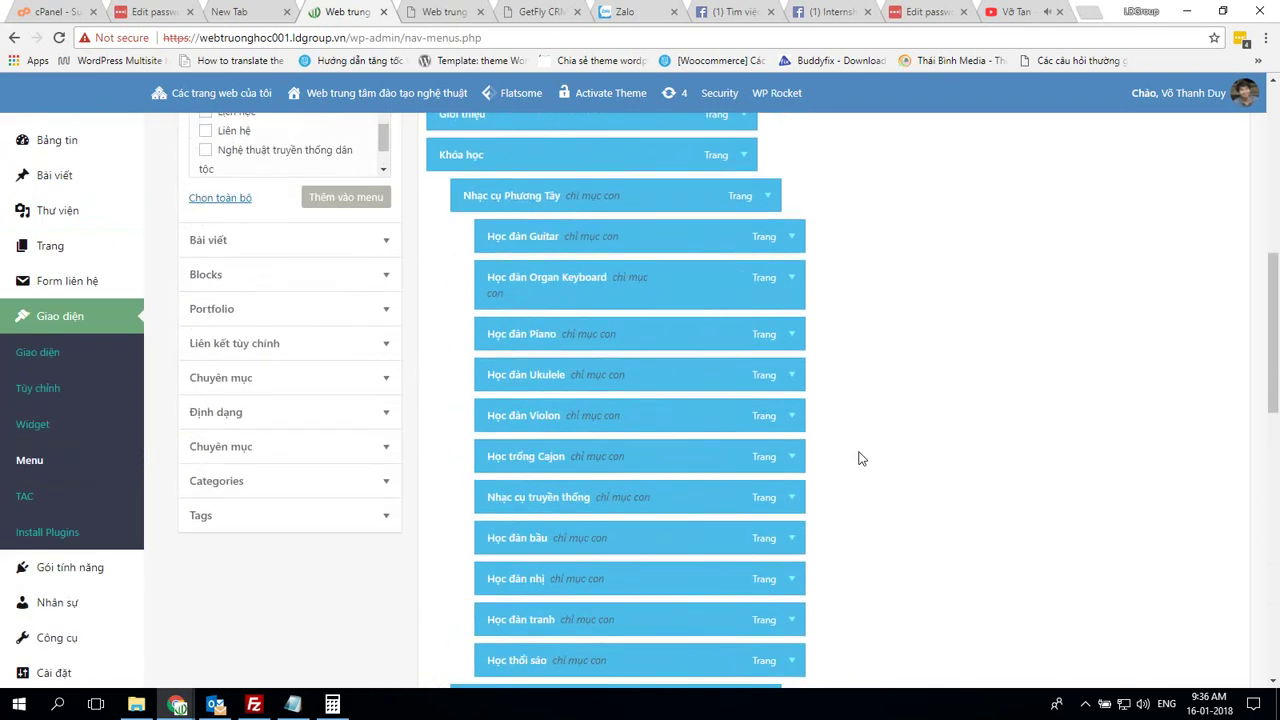
scroll(860, 458, down, 2)
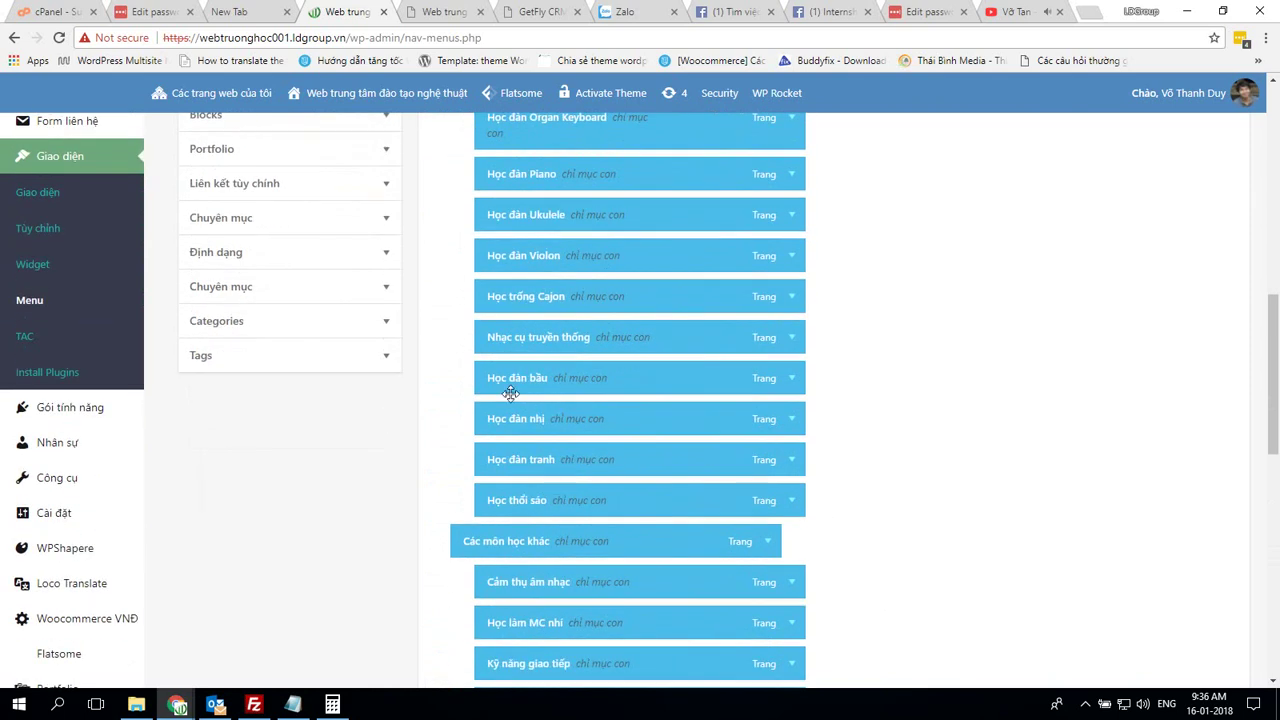
Nest Học đàn bầu, Học đàn nhị, Học đàn tranh and Học thổi sáo under Nhạc cụ truyền thống
drag(521, 348, 508, 379)
drag(522, 502, 505, 500)
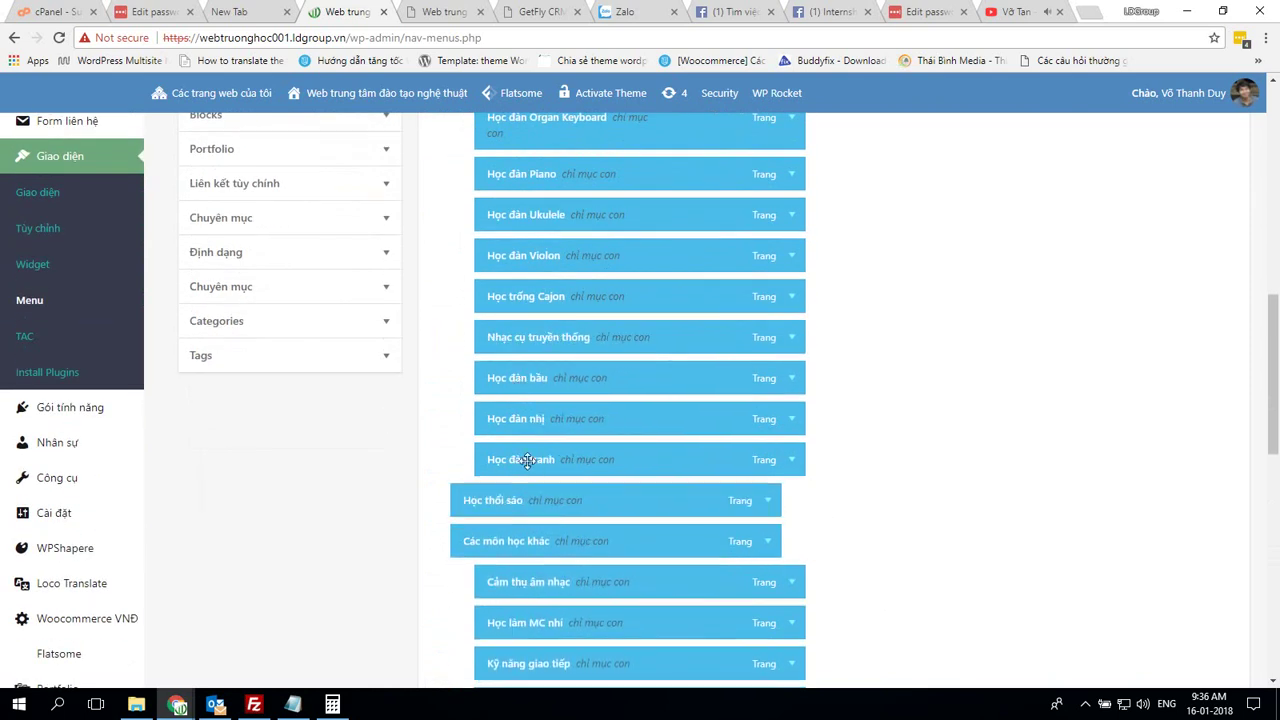
drag(532, 457, 460, 423)
drag(510, 378, 460, 380)
drag(505, 338, 486, 340)
scroll(693, 392, up, 3)
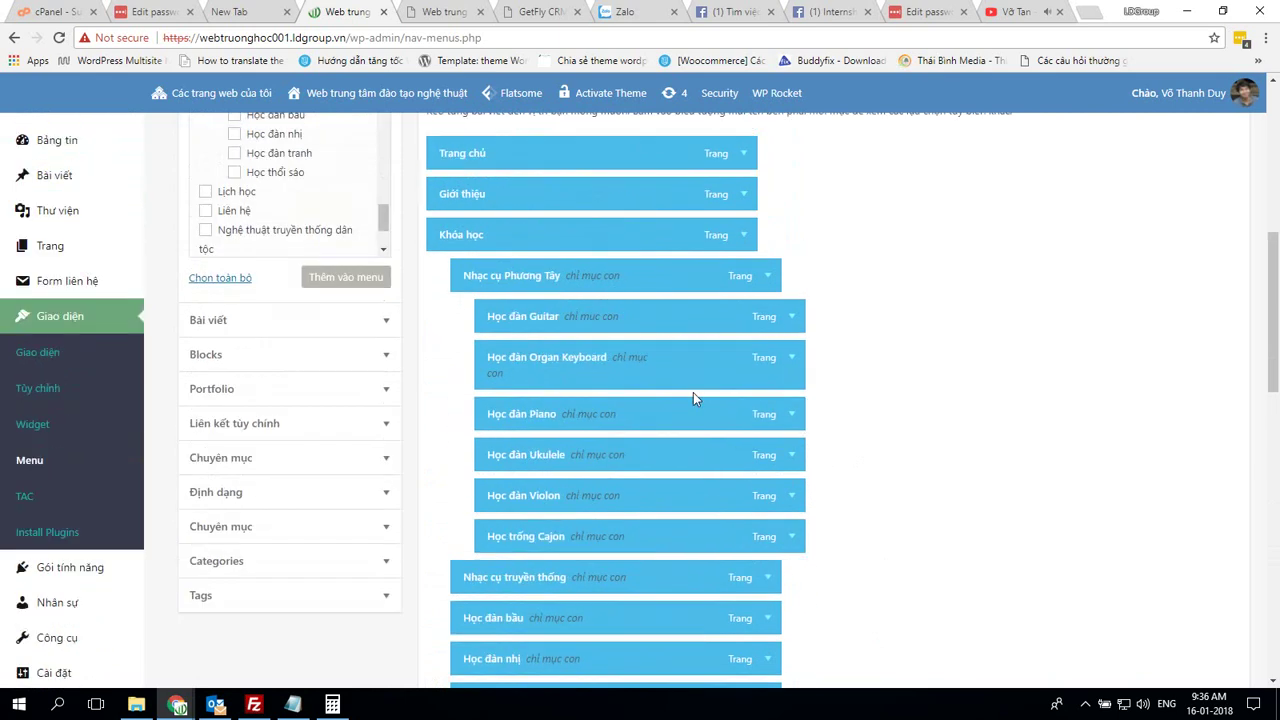
scroll(693, 392, down, 3)
drag(552, 381, 553, 380)
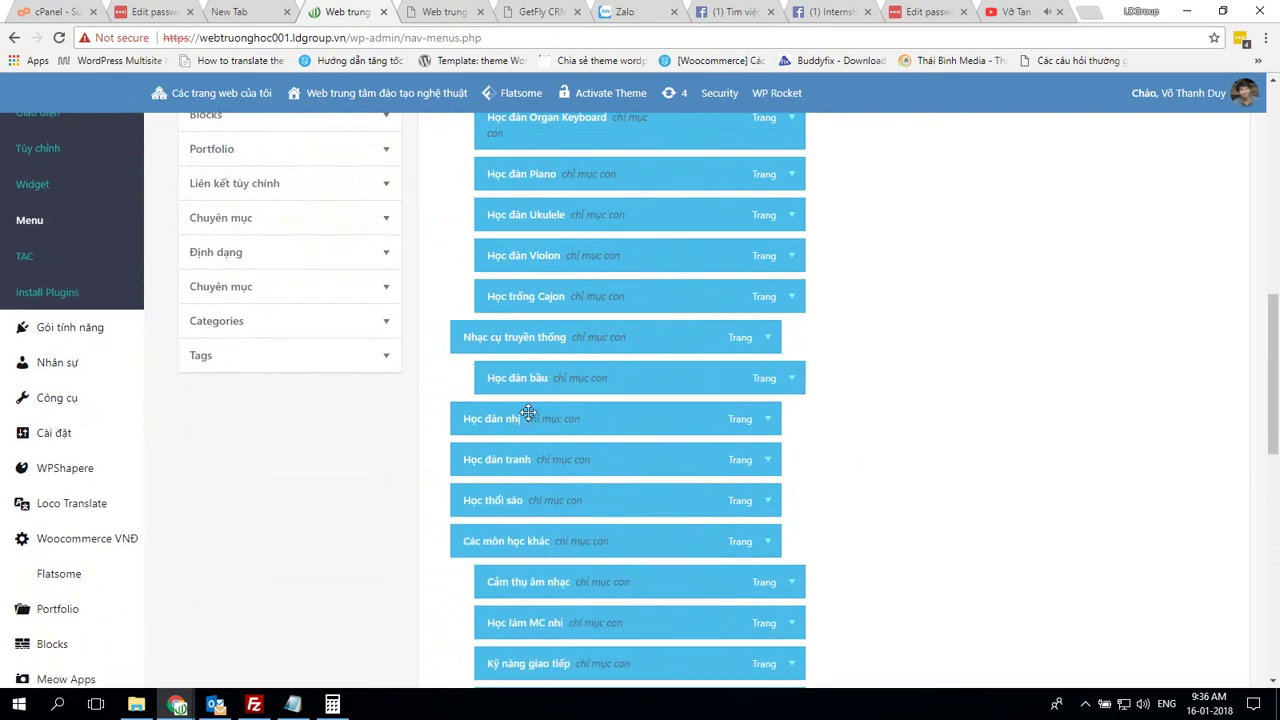
drag(526, 421, 560, 419)
drag(540, 461, 567, 462)
drag(565, 503, 575, 502)
Move Dance/ Yoga, Học đánh cờ and Nghệ thuật – hội họa groups above Các môn học khác
drag(585, 544, 660, 524)
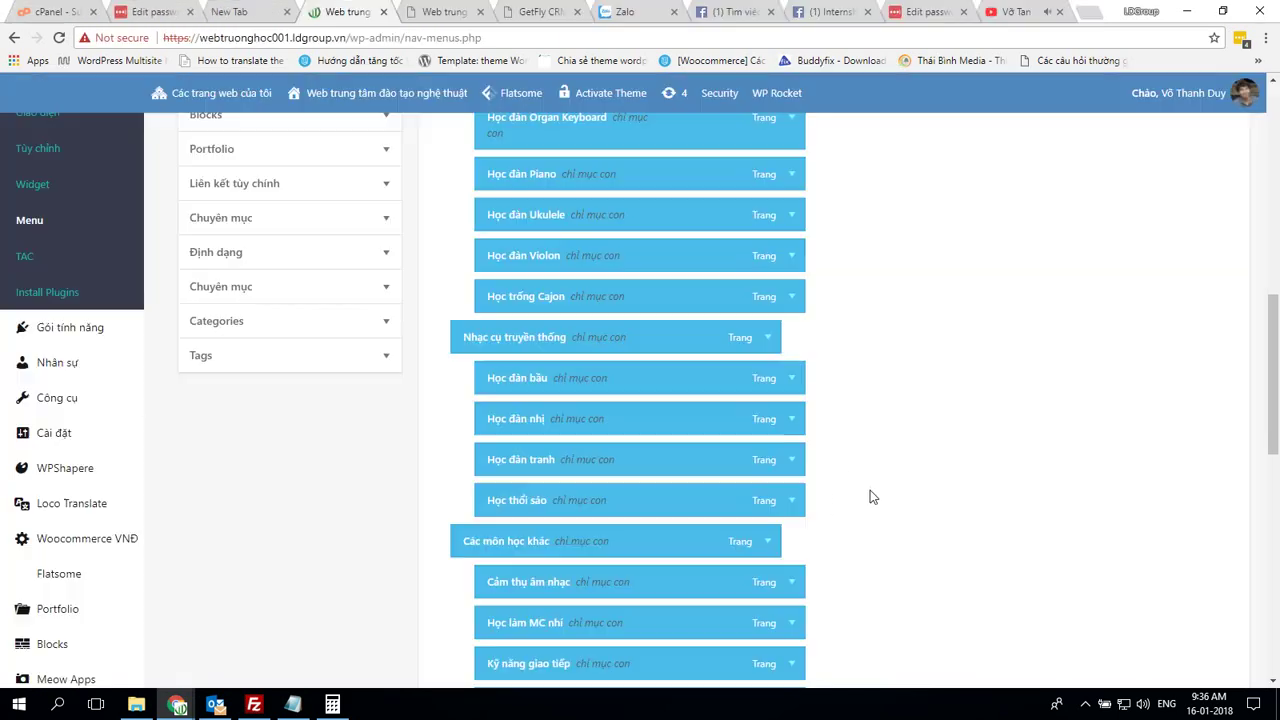
scroll(871, 494, down, 3)
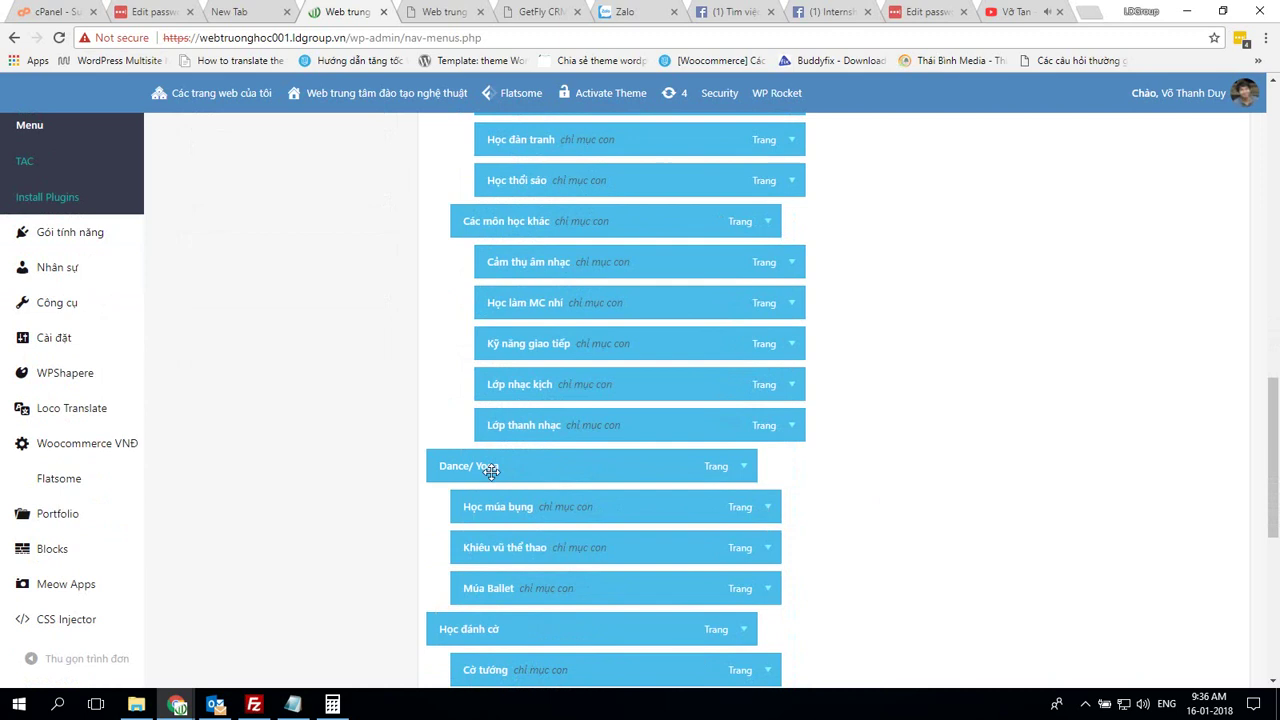
drag(491, 470, 556, 210)
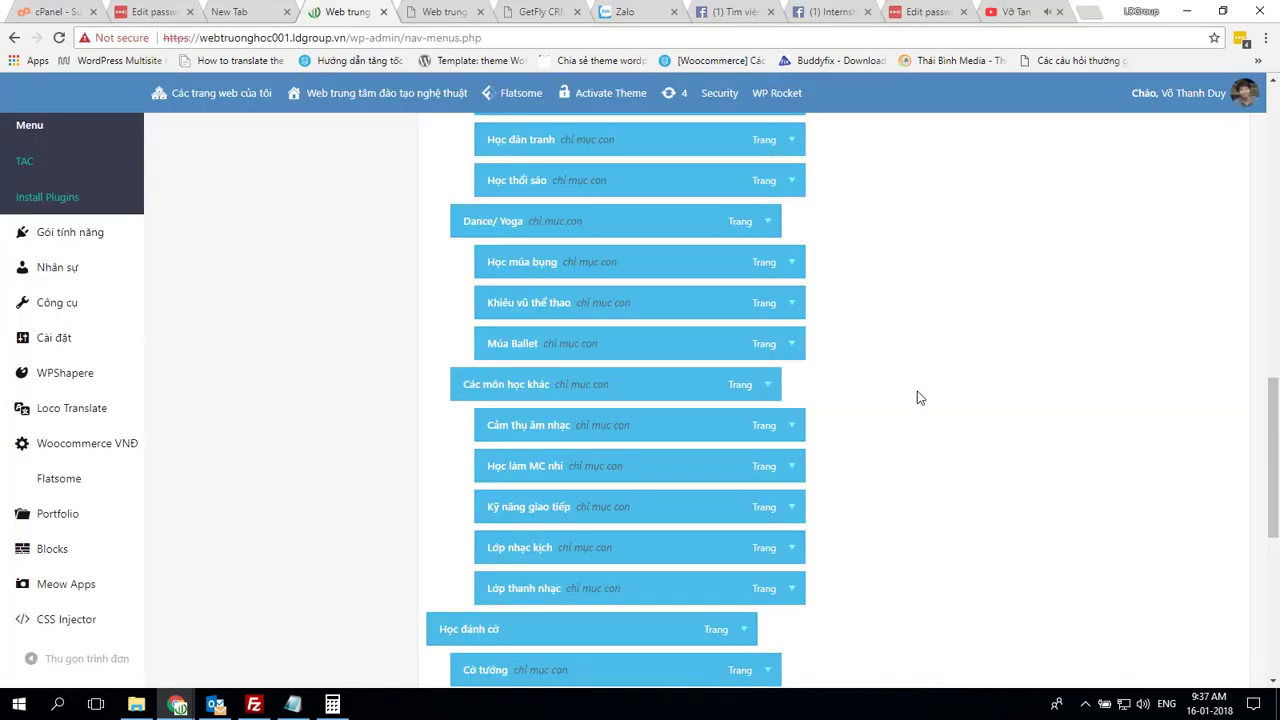
scroll(917, 394, down, 1)
drag(459, 560, 496, 306)
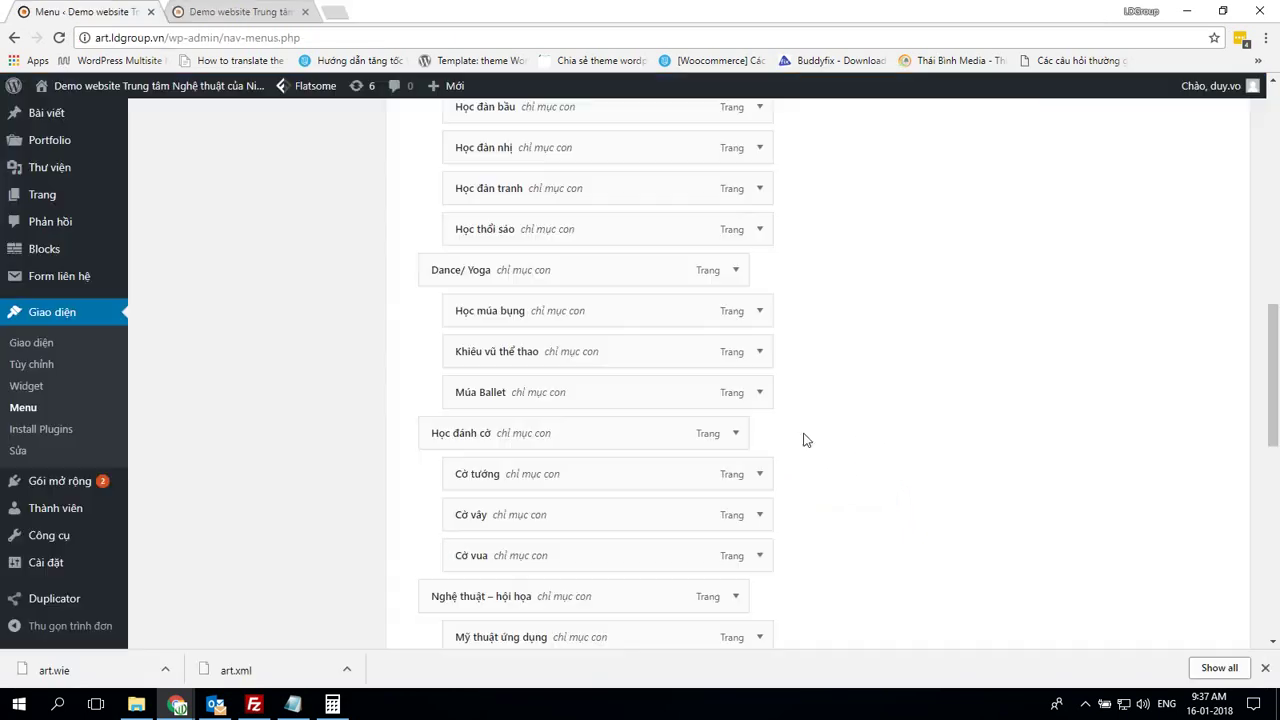
scroll(903, 480, down, 2)
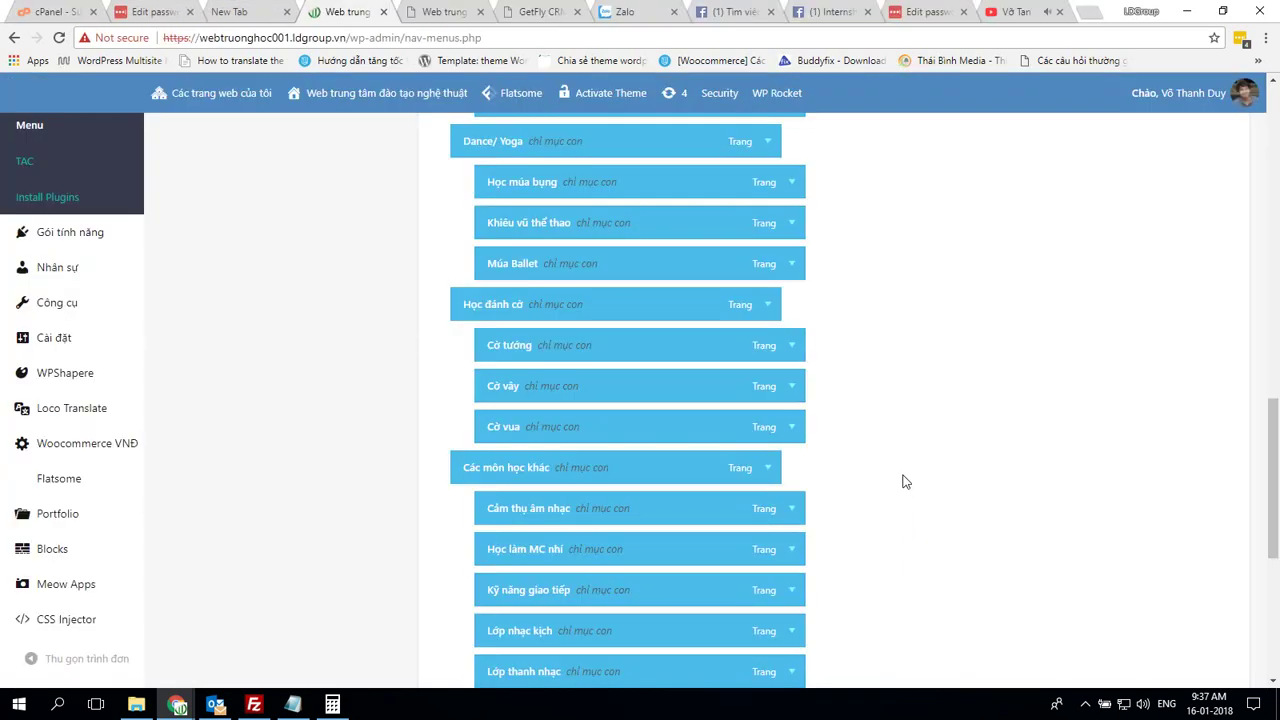
scroll(903, 481, down, 2)
drag(525, 553, 563, 309)
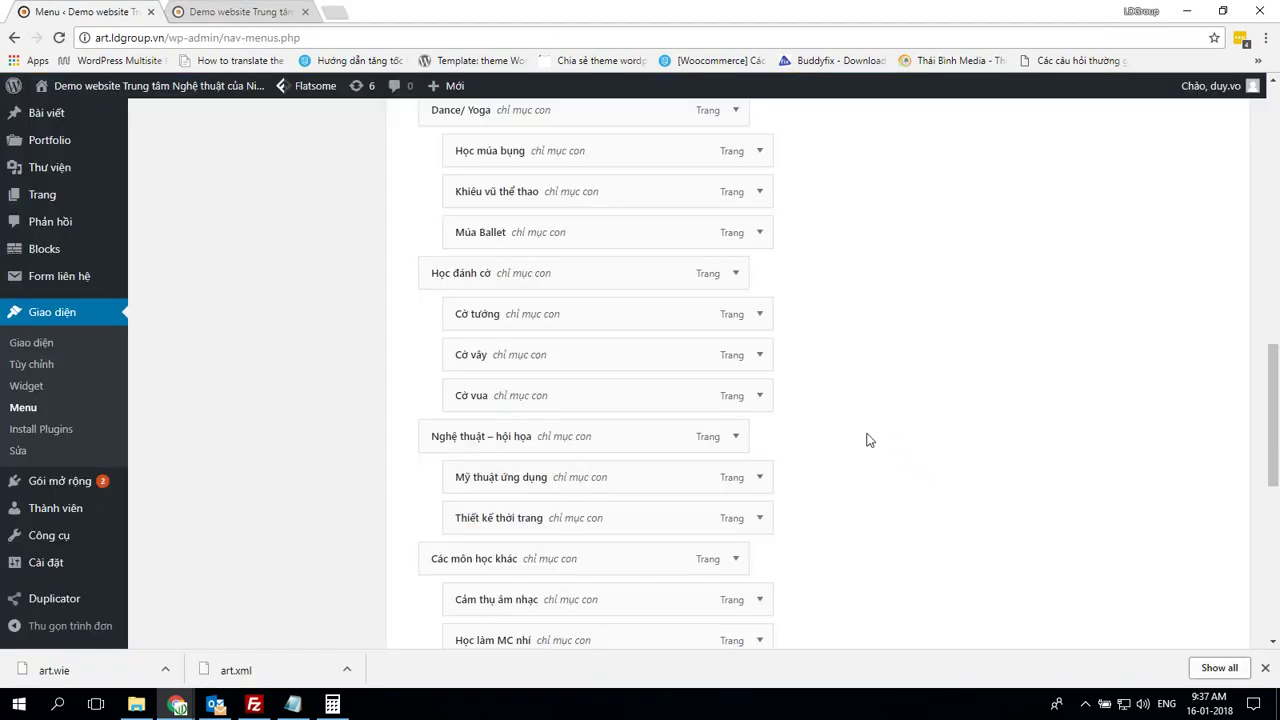
key(alt+Tab)
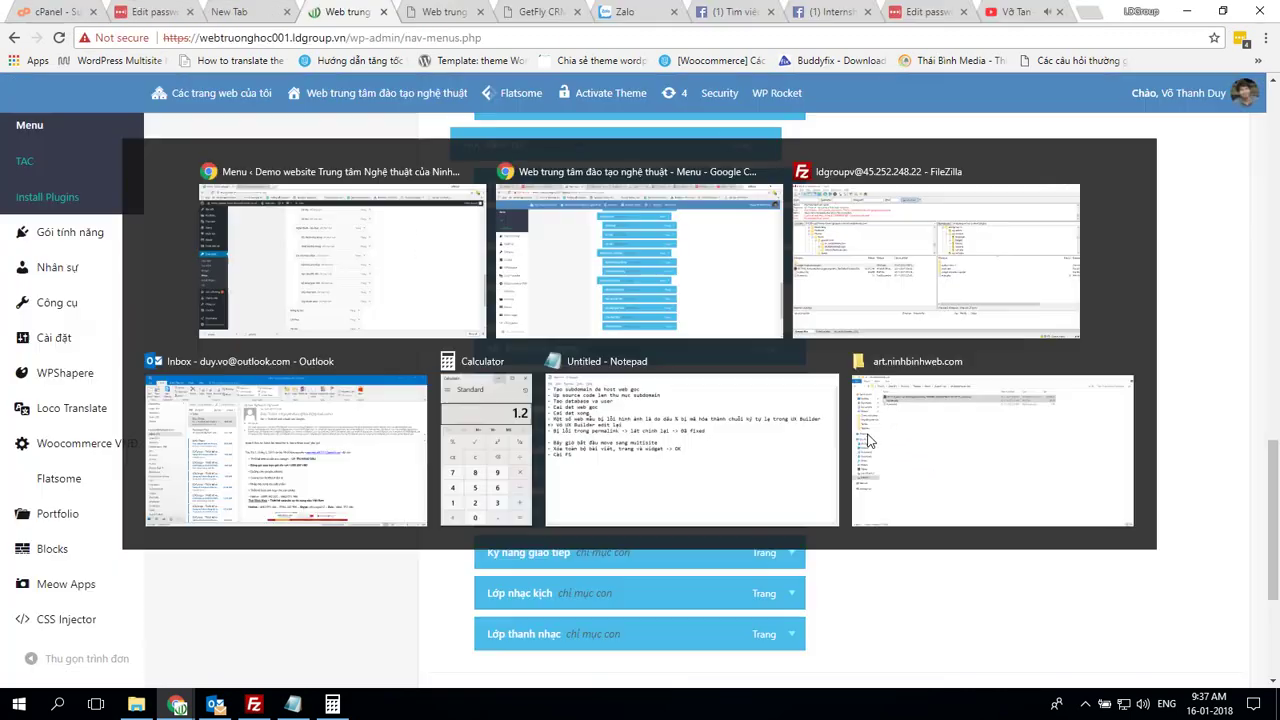
scroll(937, 481, down, 1)
scroll(937, 481, down, 3)
key(alt+Tab)
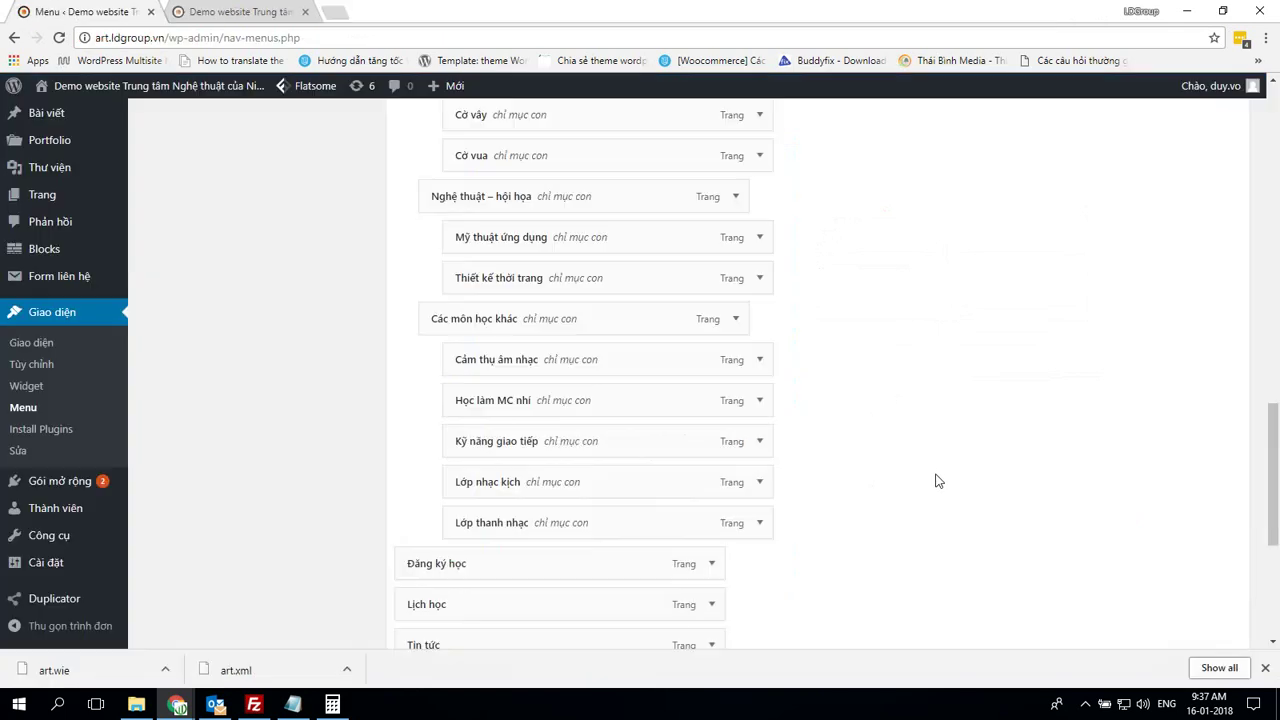
scroll(937, 481, down, 3)
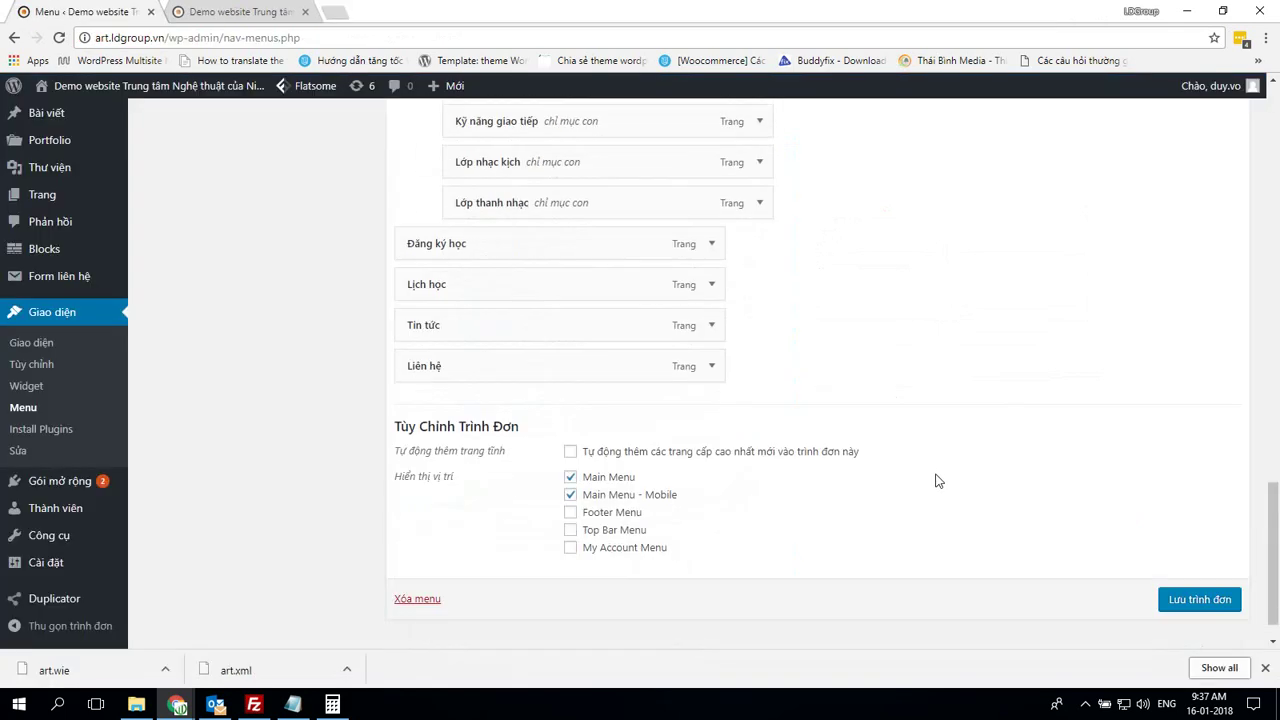
Move Tin tức above Liên hệ in Main-menu
key(alt+Tab)
scroll(937, 481, up, 10)
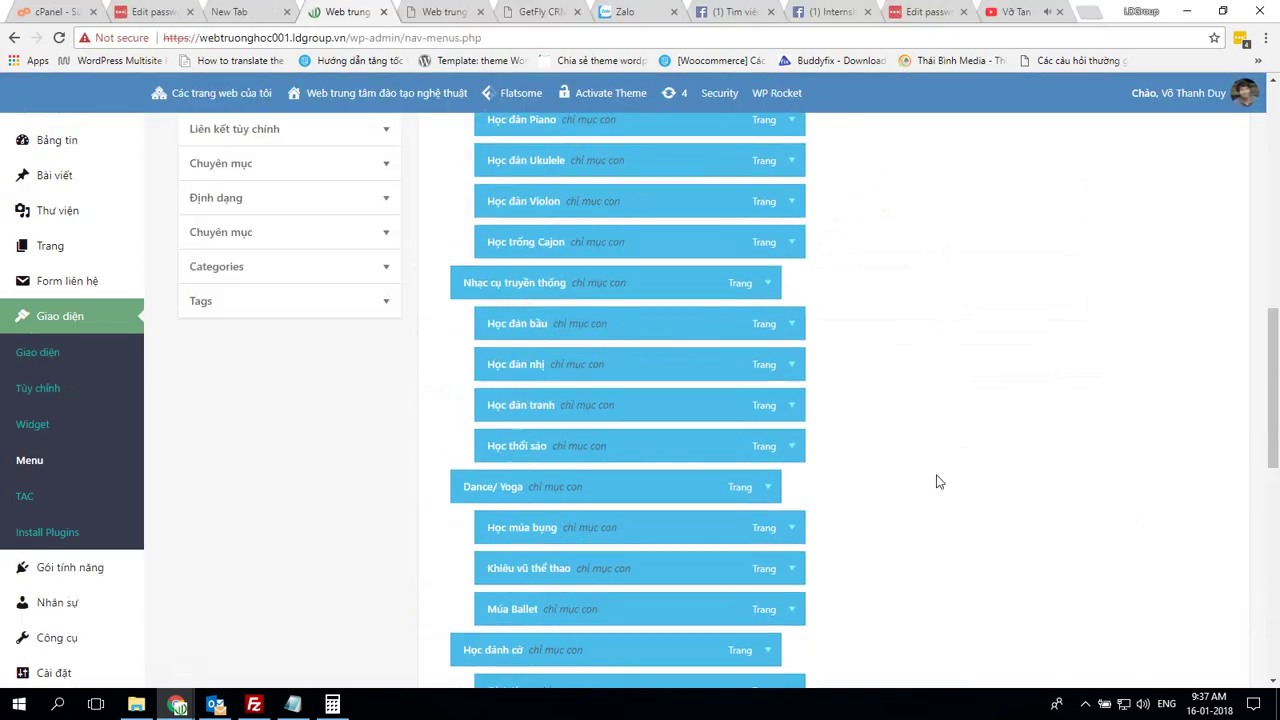
scroll(300, 330, up, 6)
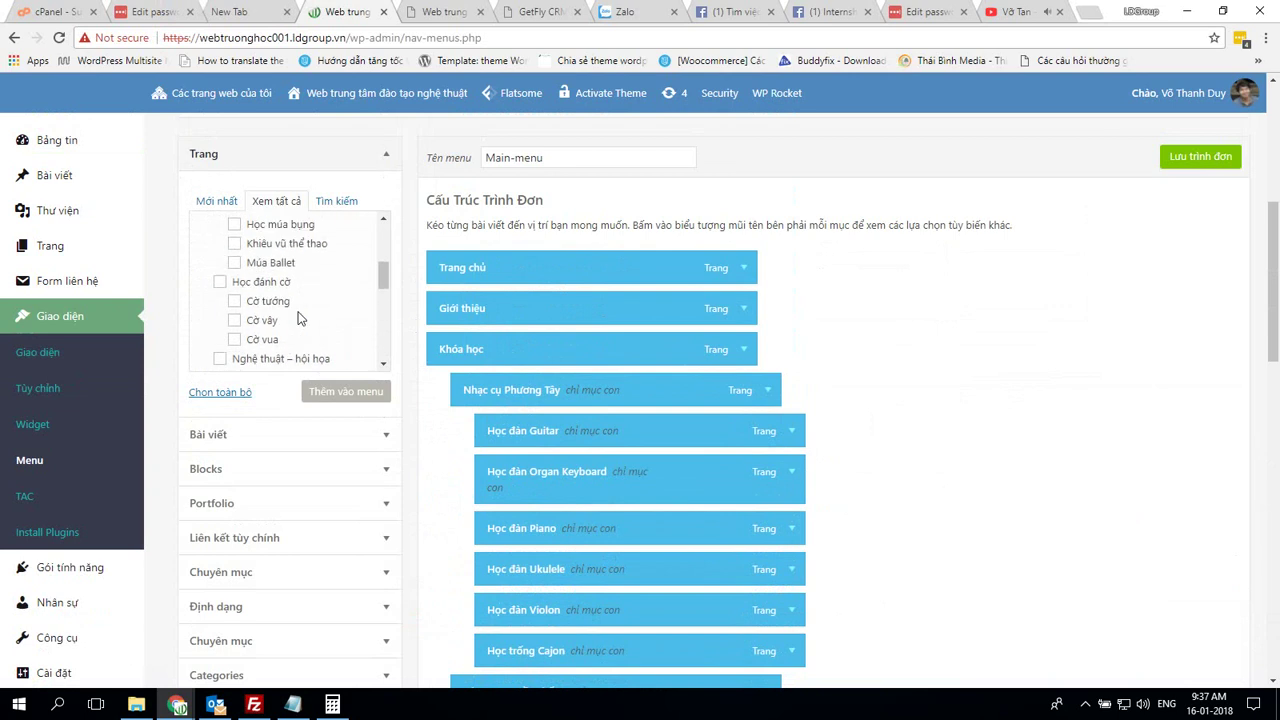
scroll(297, 286, down, 6)
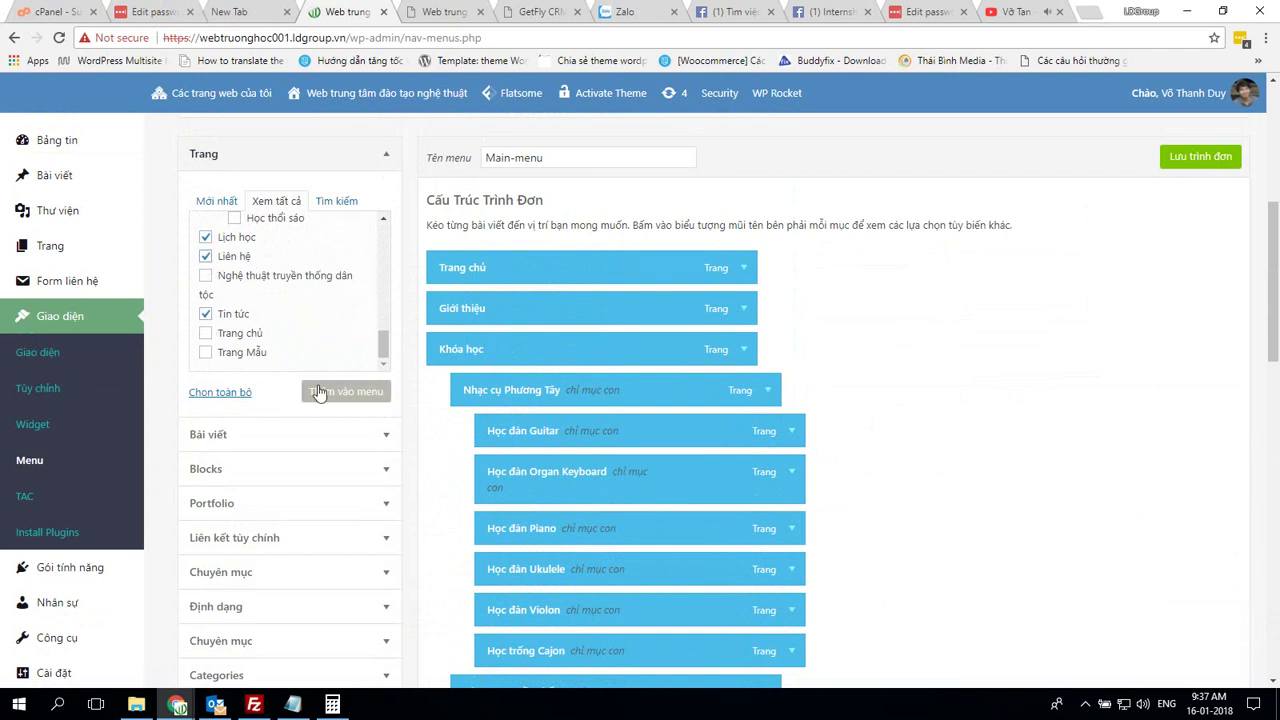
scroll(1088, 533, down, 10)
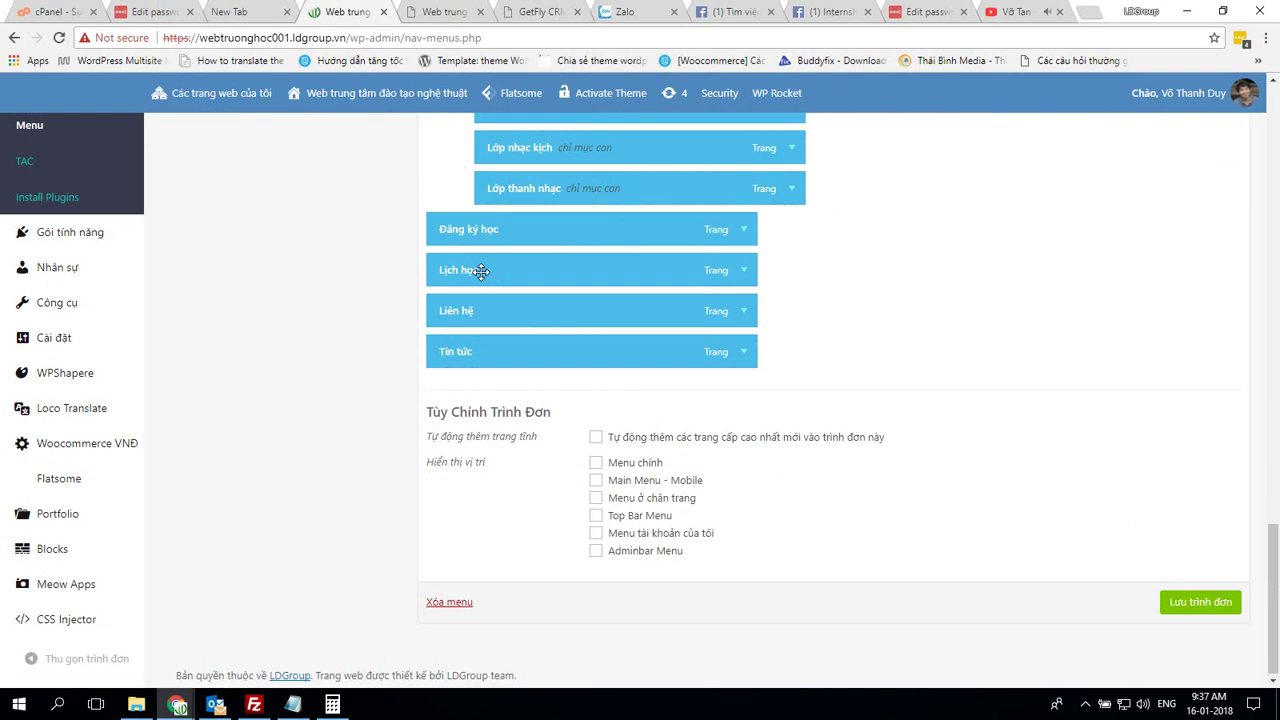
drag(478, 357, 477, 351)
Assign Main-menu to Menu chính and Main Menu - Mobile, matching the demo, and save it
key(alt+Tab)
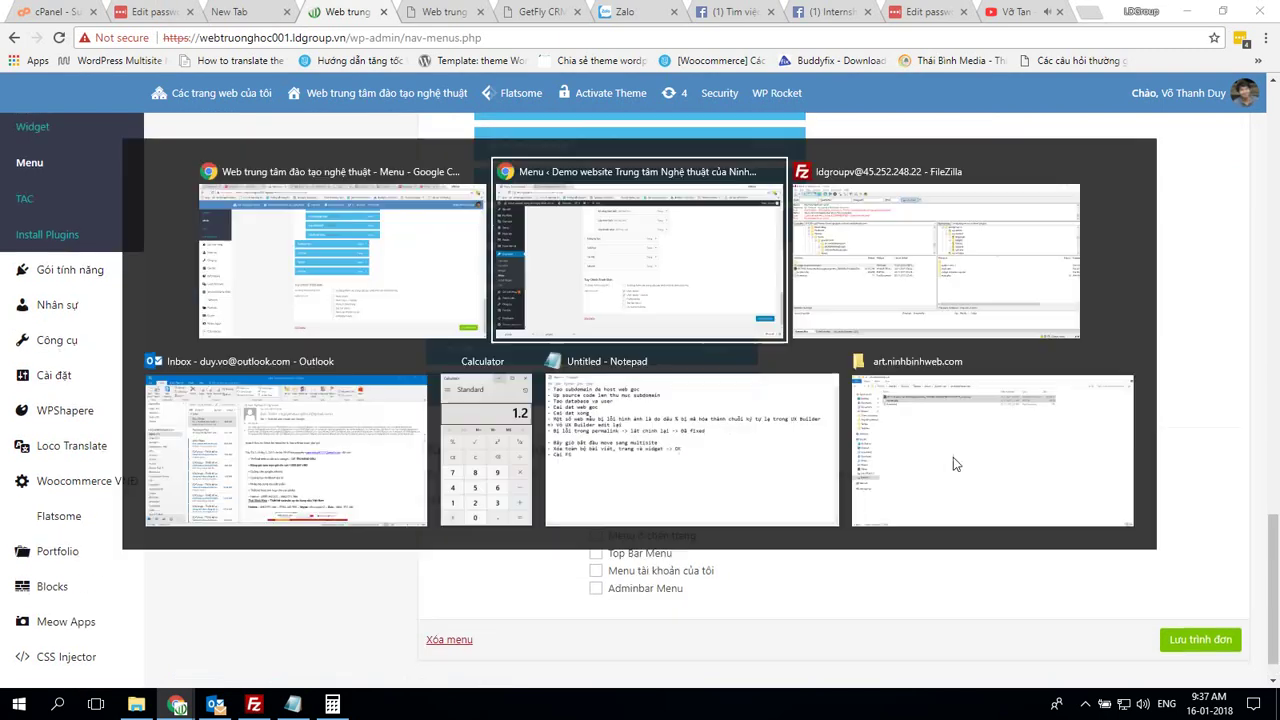
key(alt+Tab)
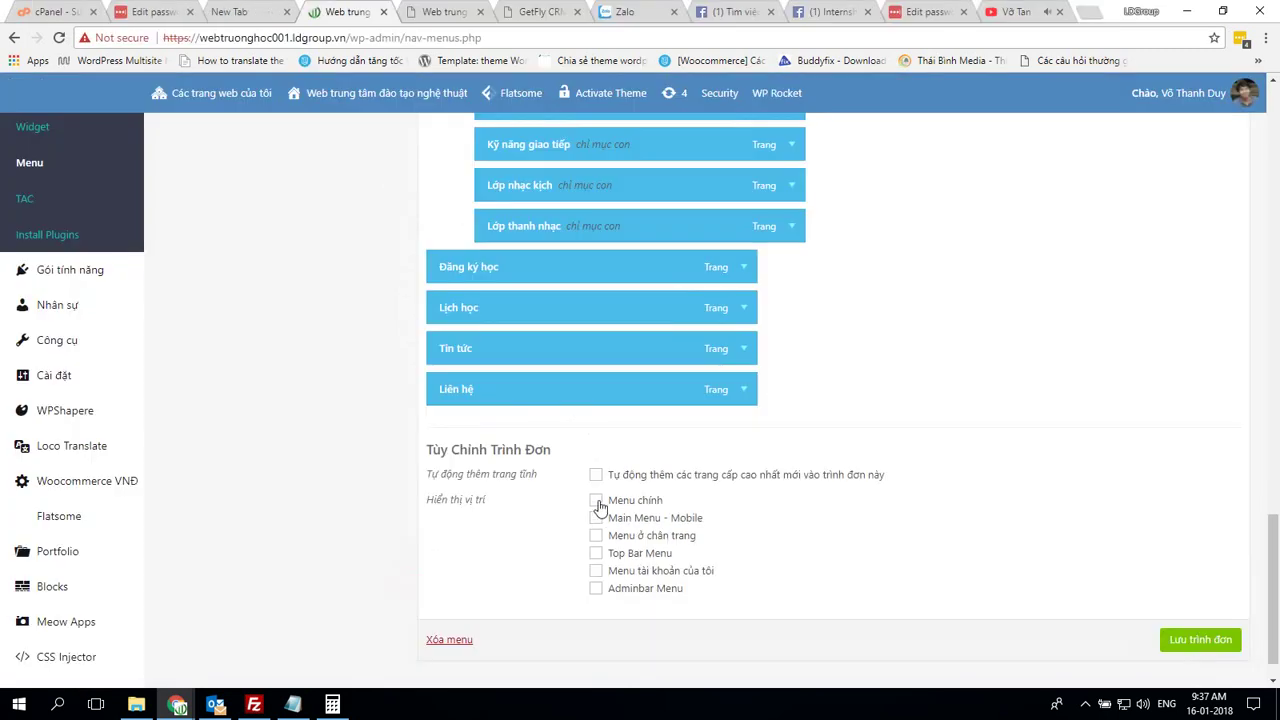
key(alt+Tab)
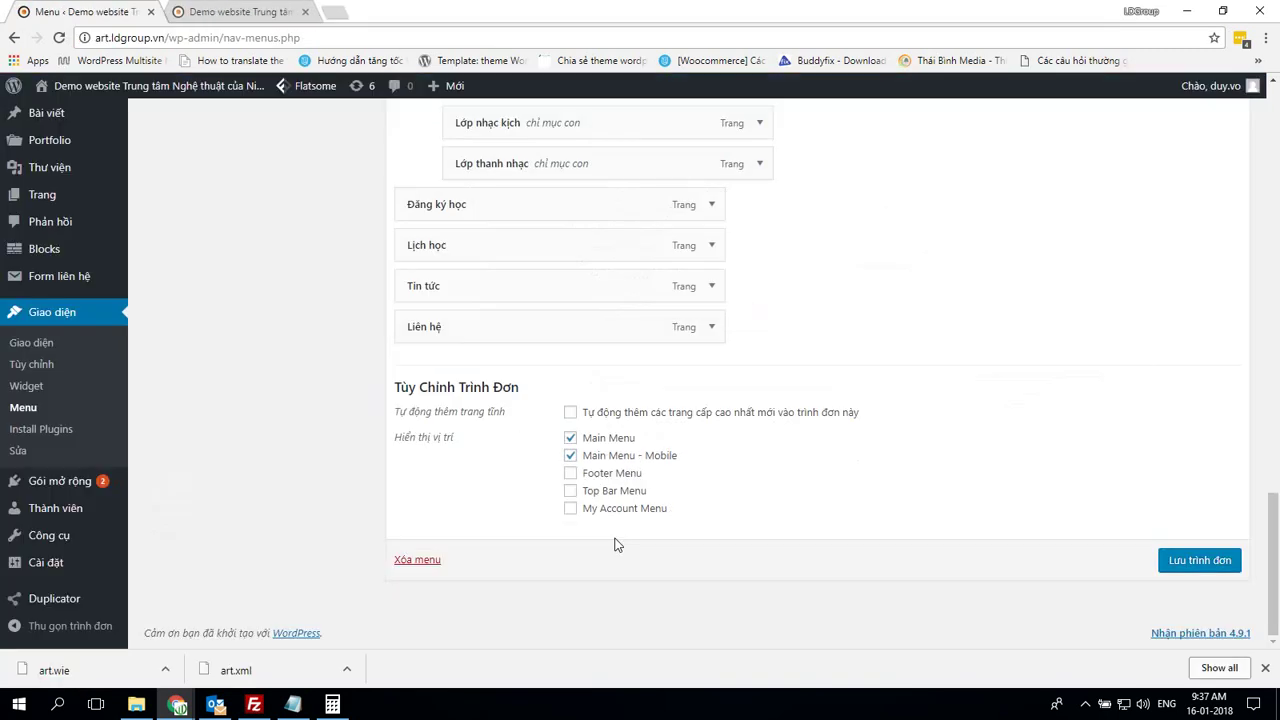
key(alt+Tab)
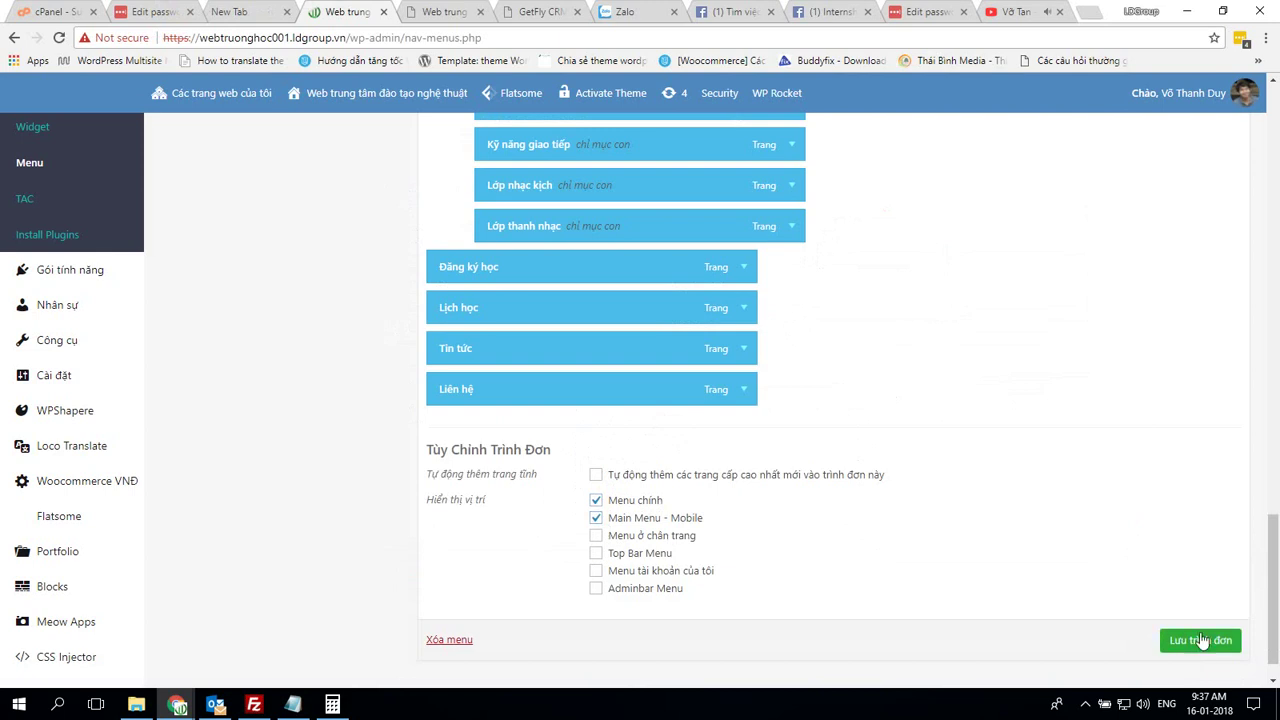
click(1205, 640)
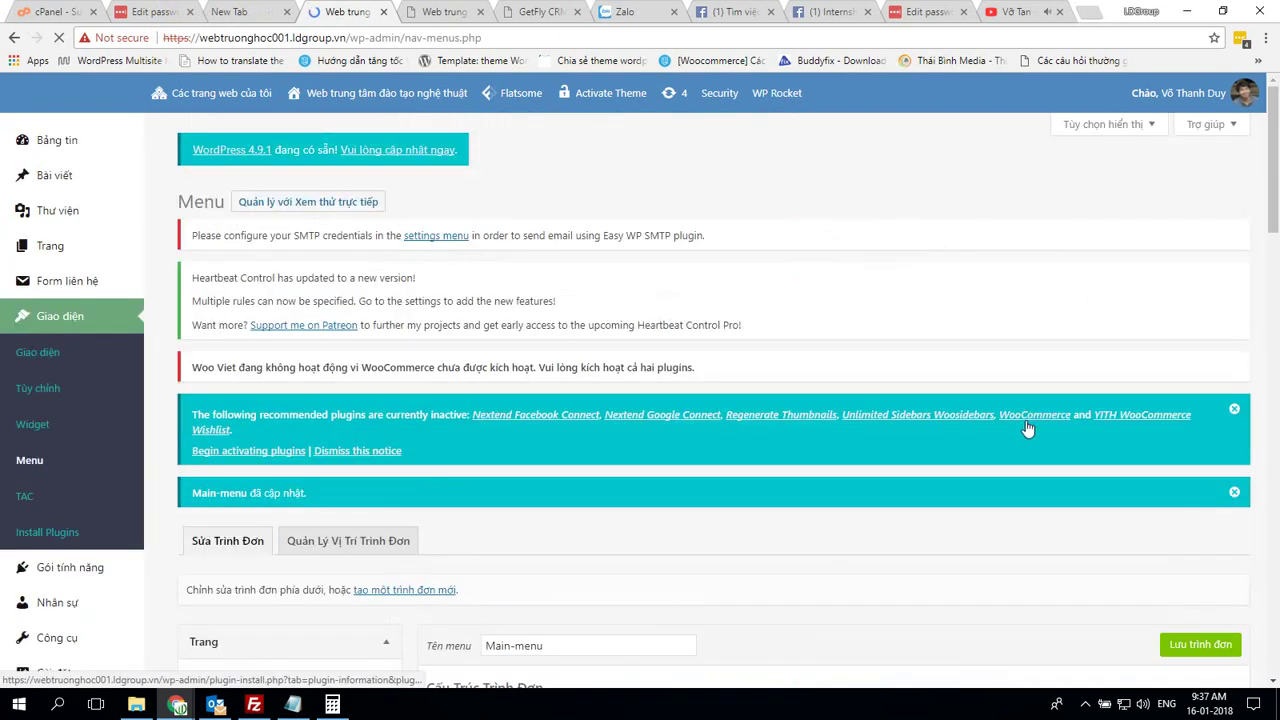
click(443, 12)
Reload webtruonghoc001's homepage to review the new main menu
click(61, 37)
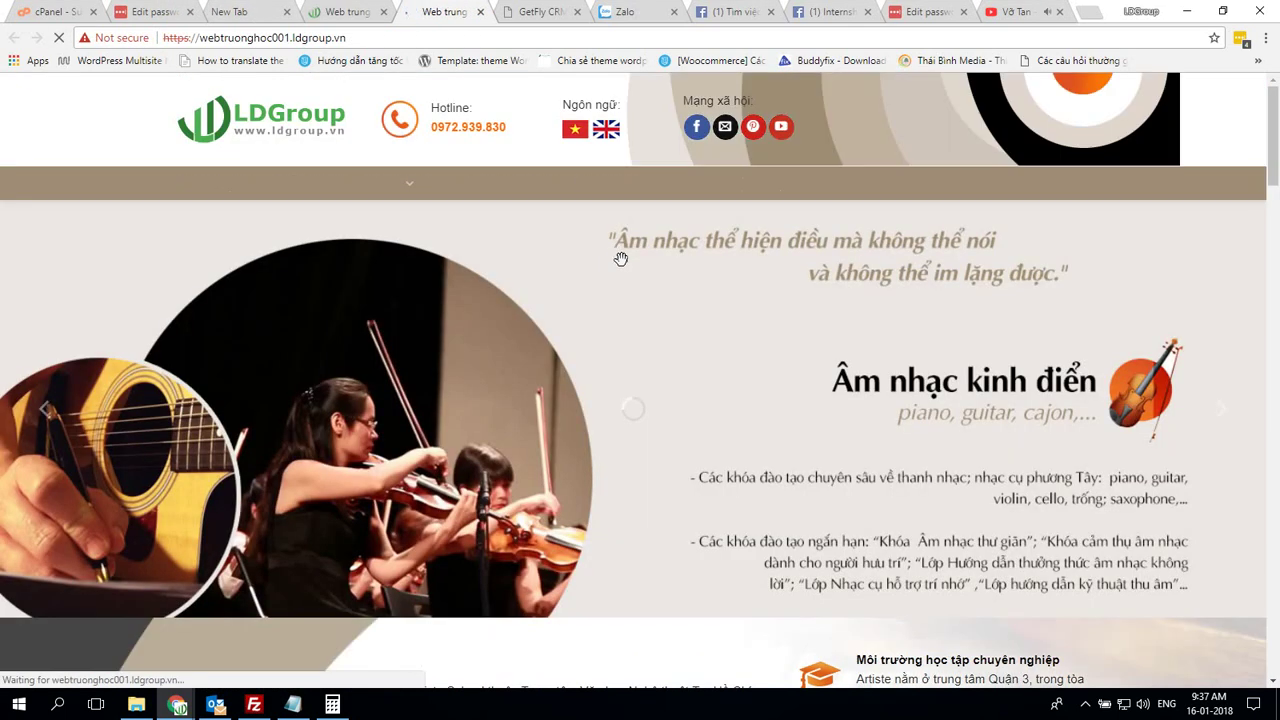
scroll(640, 265, down, 5)
scroll(660, 272, down, 20)
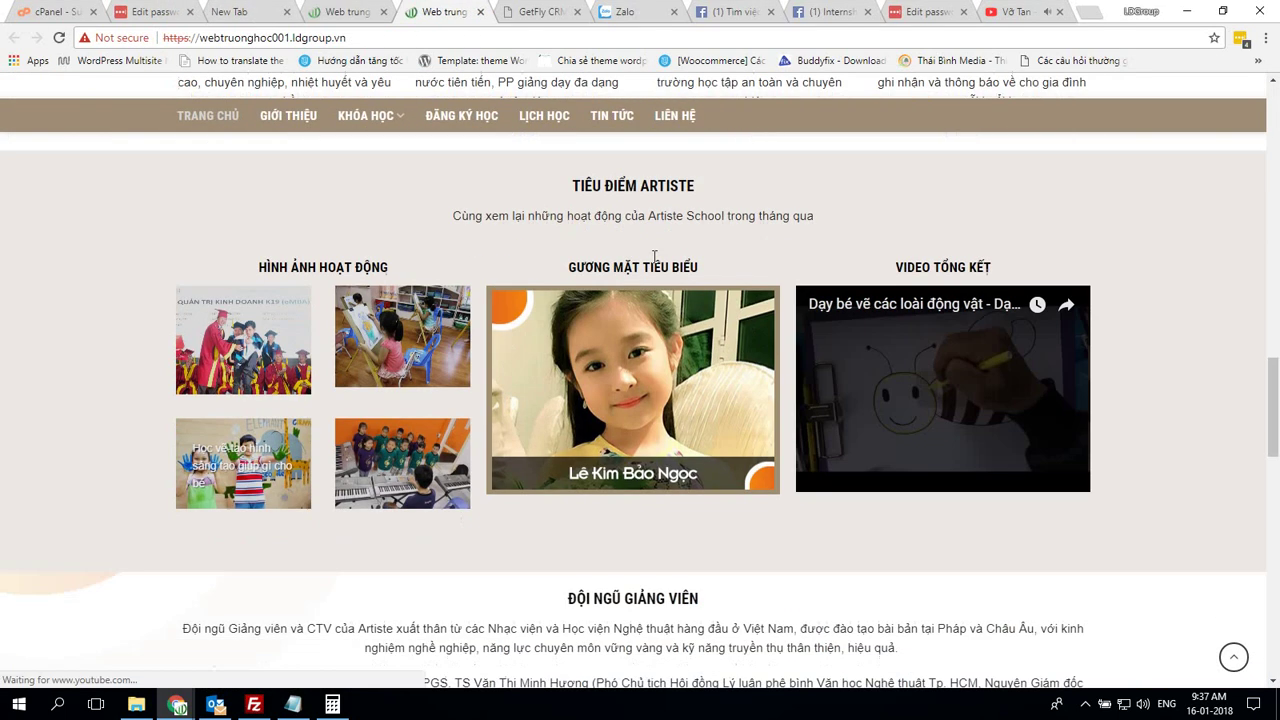
scroll(673, 272, up, 20)
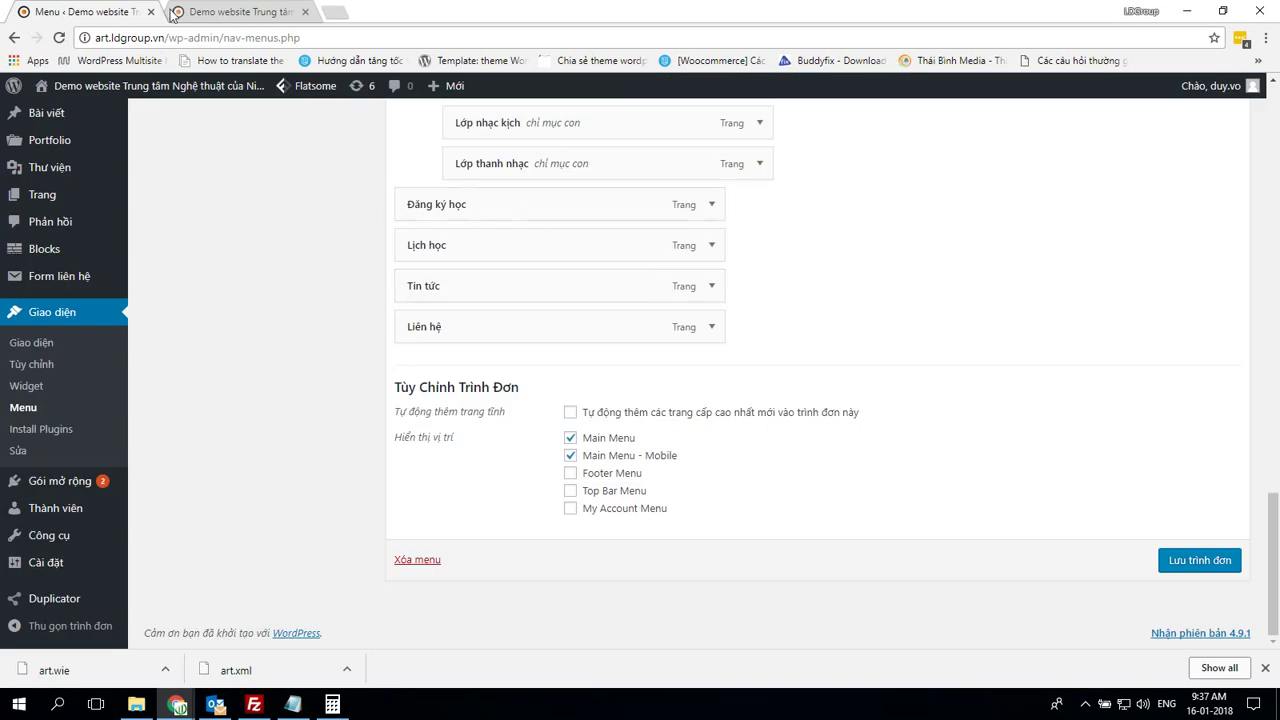
Check the demo site's front page and its /%postname%.html custom permalink structure
click(172, 14)
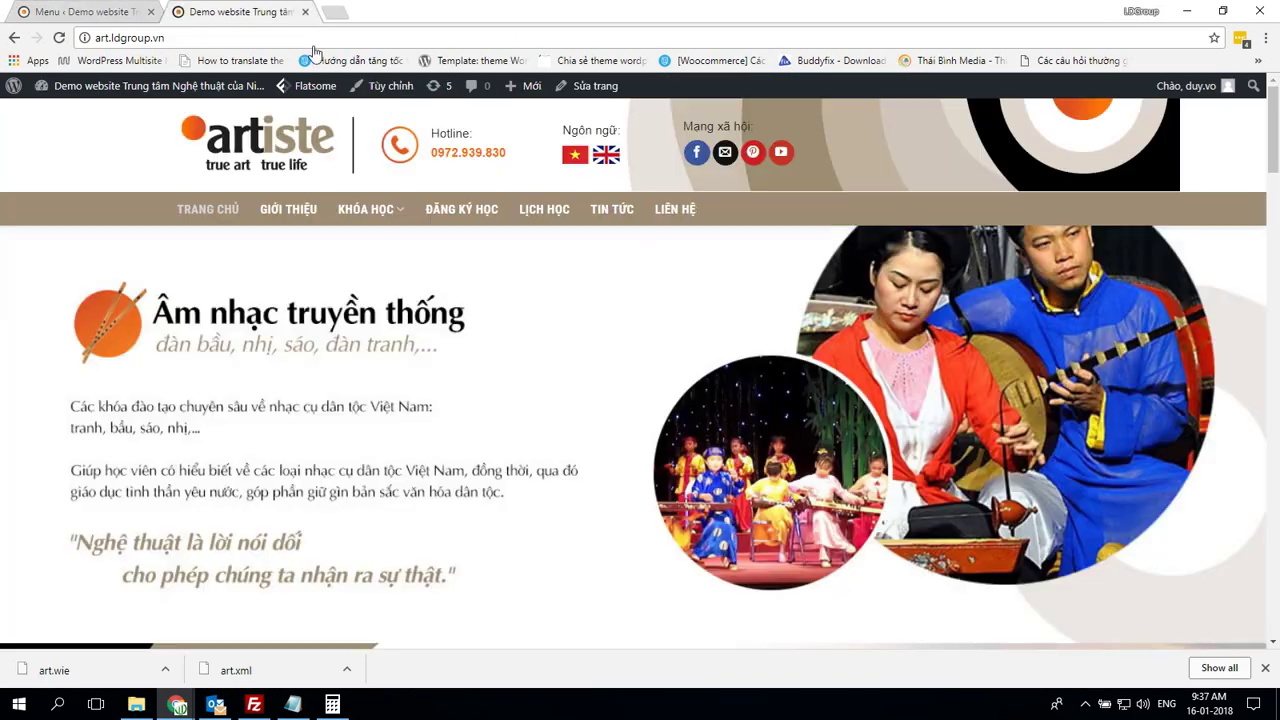
click(140, 10)
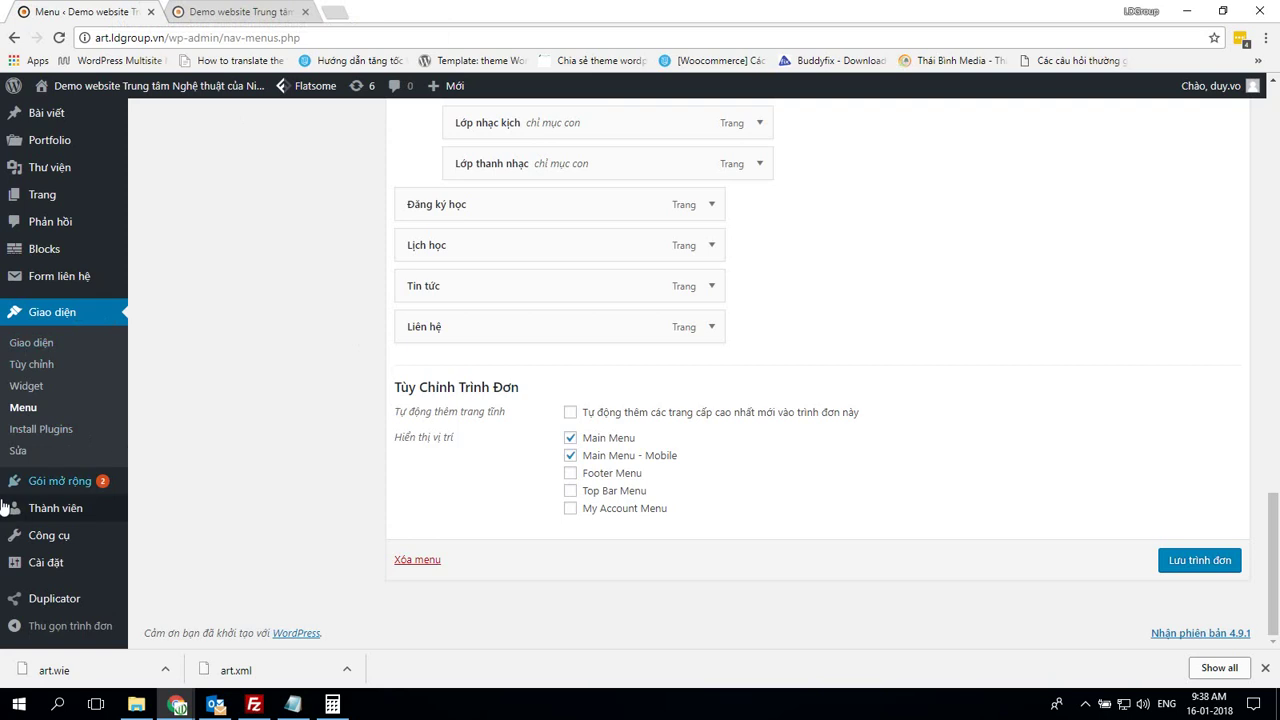
mouse_move(42, 512)
mouse_move(58, 487)
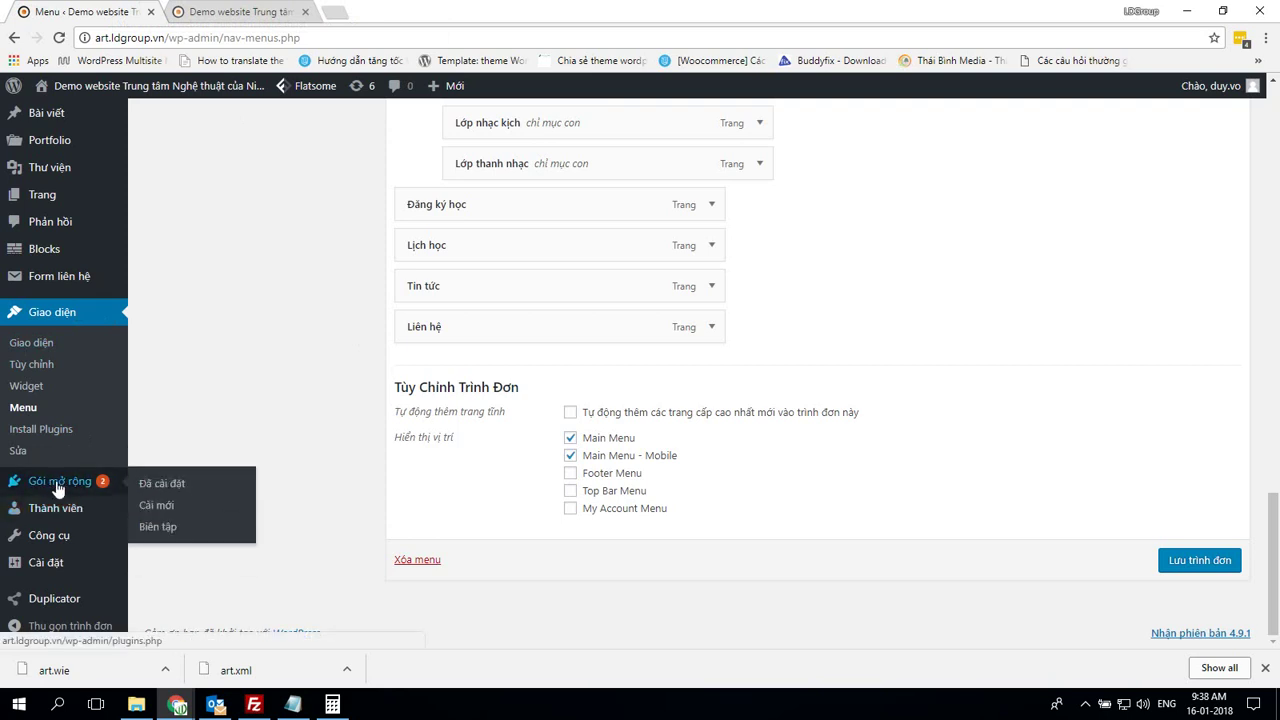
mouse_move(50, 545)
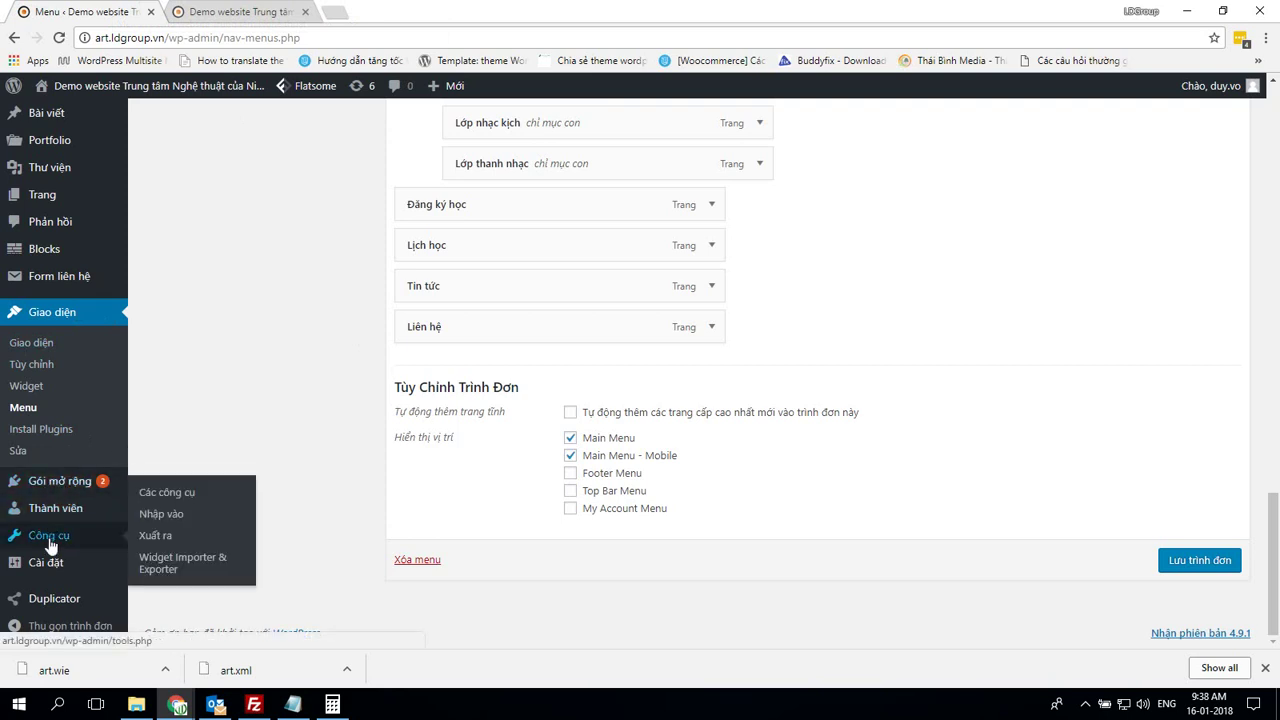
mouse_move(55, 567)
mouse_move(64, 600)
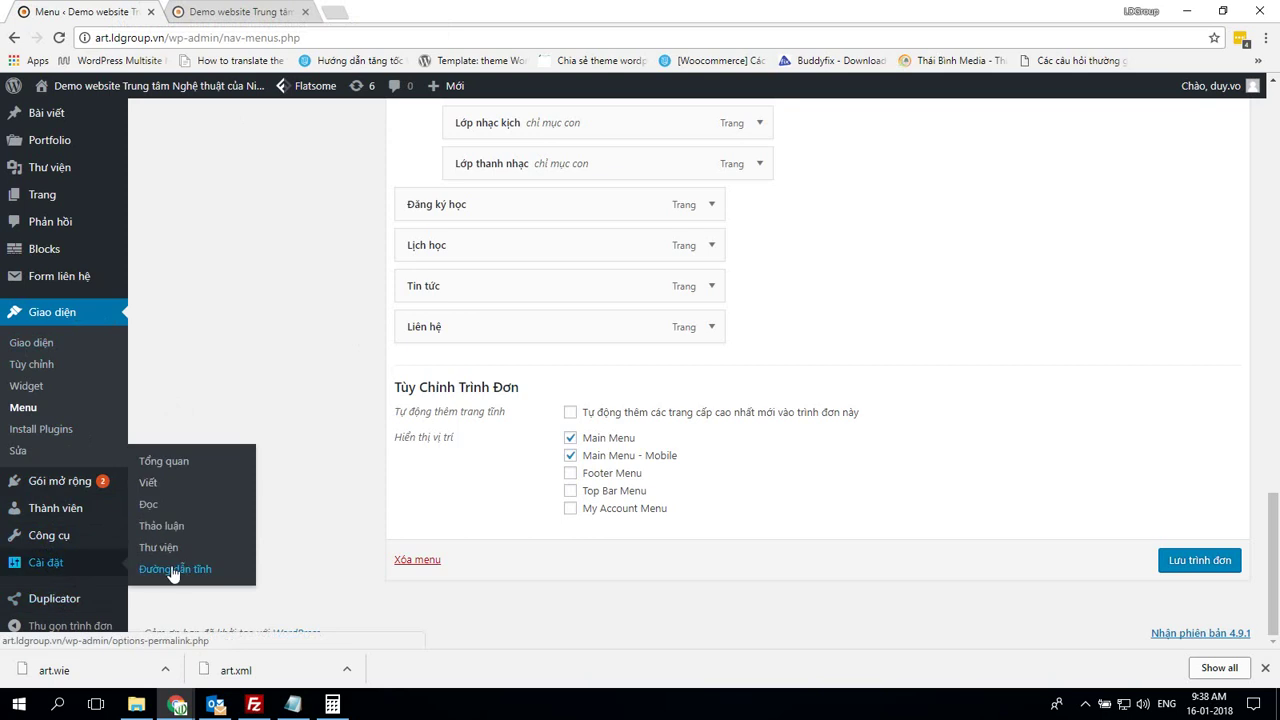
scroll(620, 520, down, 3)
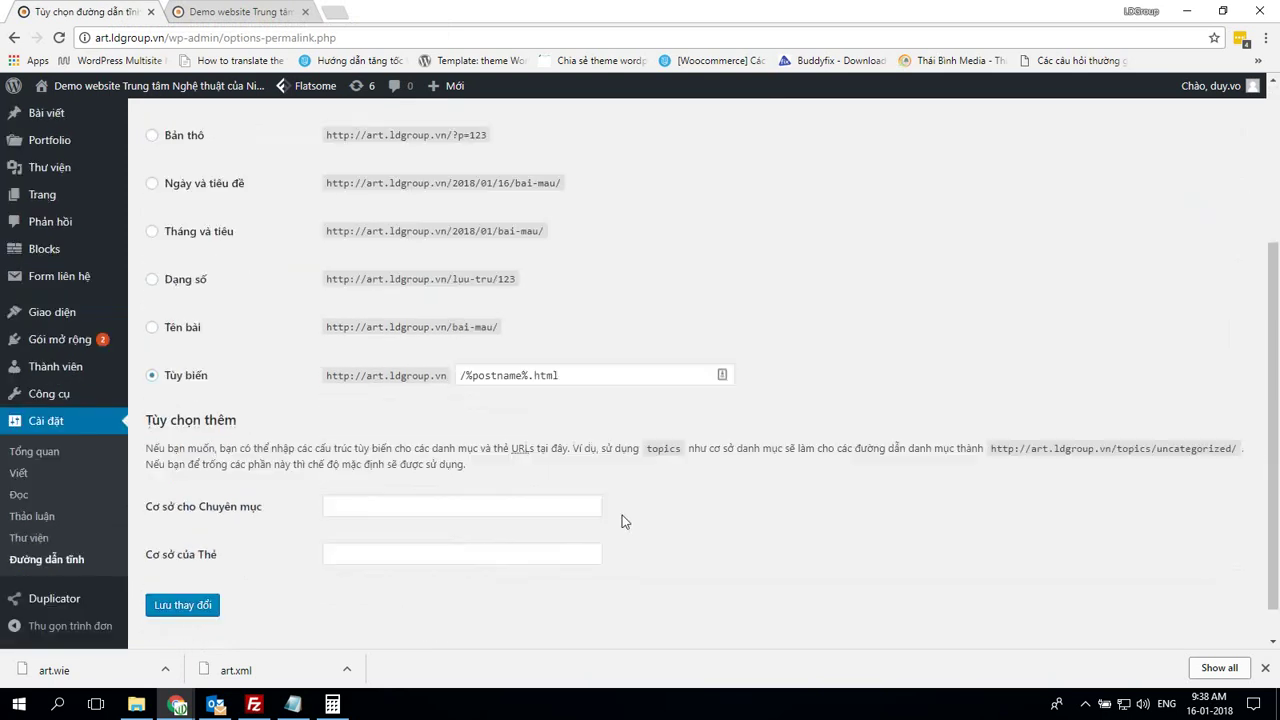
key(alt+Tab)
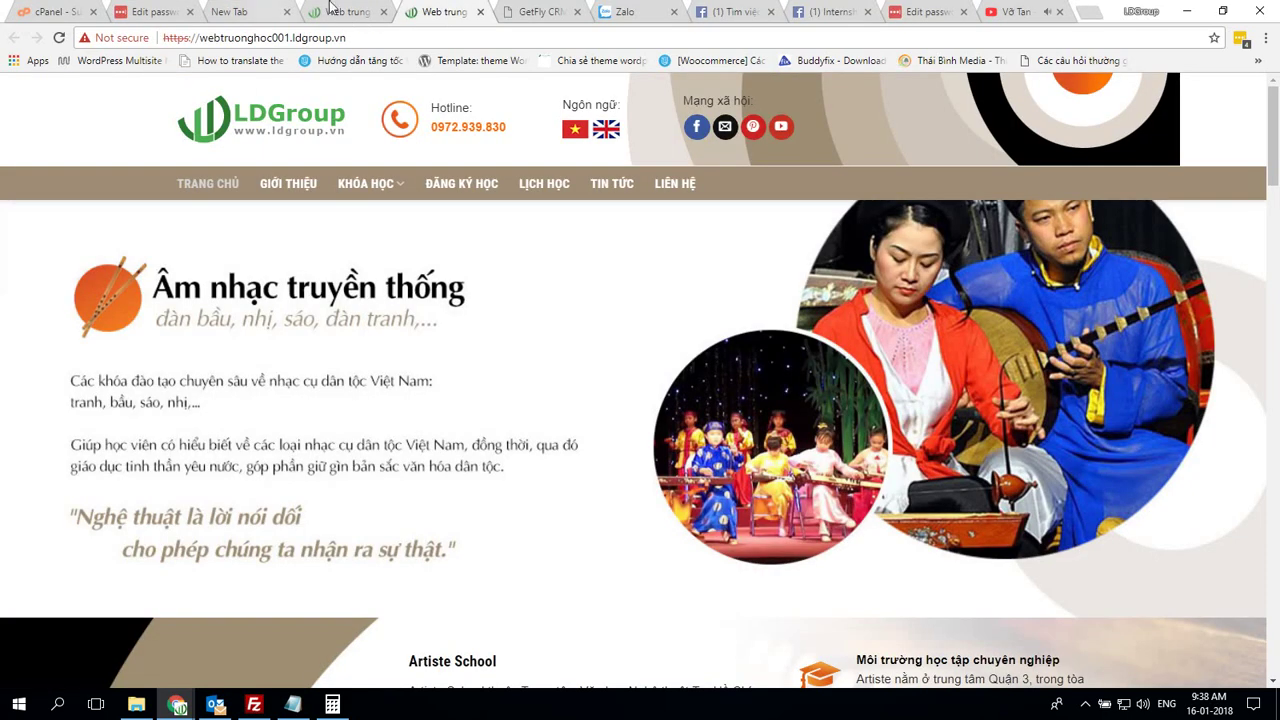
Change webtruonghoc001's custom permalink structure to /%postname%.html
click(332, 8)
scroll(100, 409, down, 3)
mouse_move(80, 430)
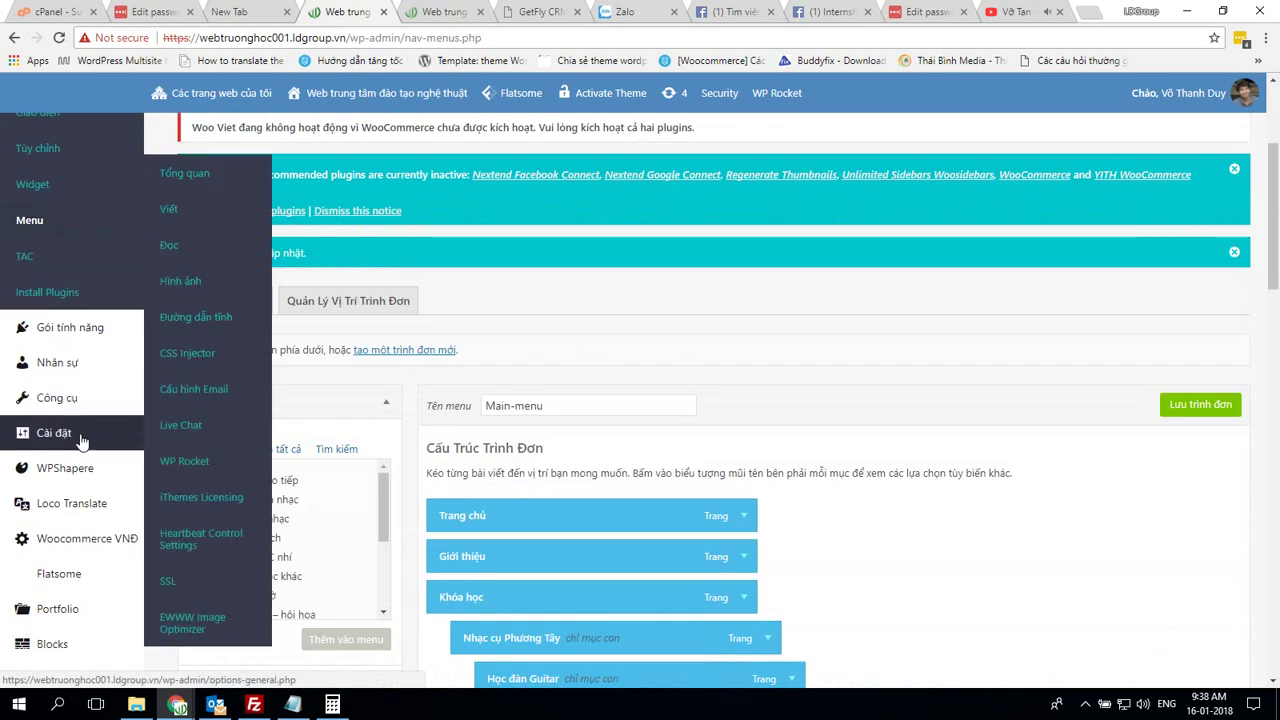
click(209, 314)
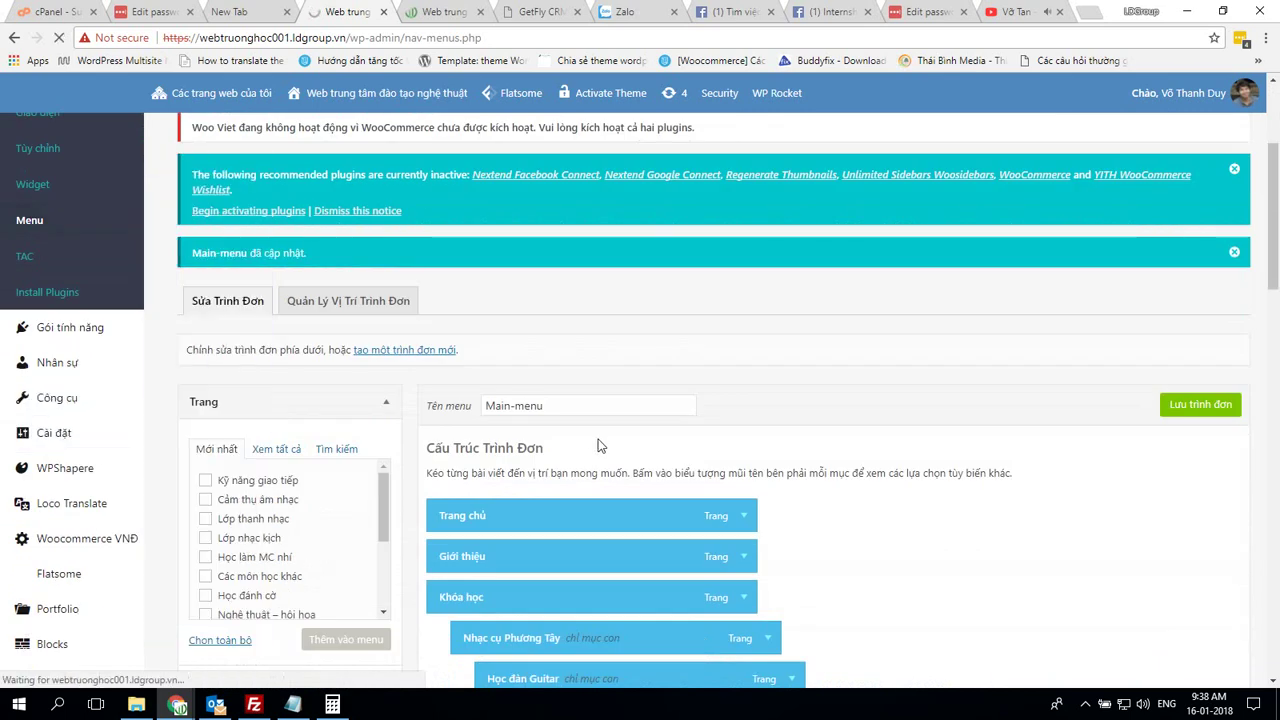
scroll(632, 372, down, 5)
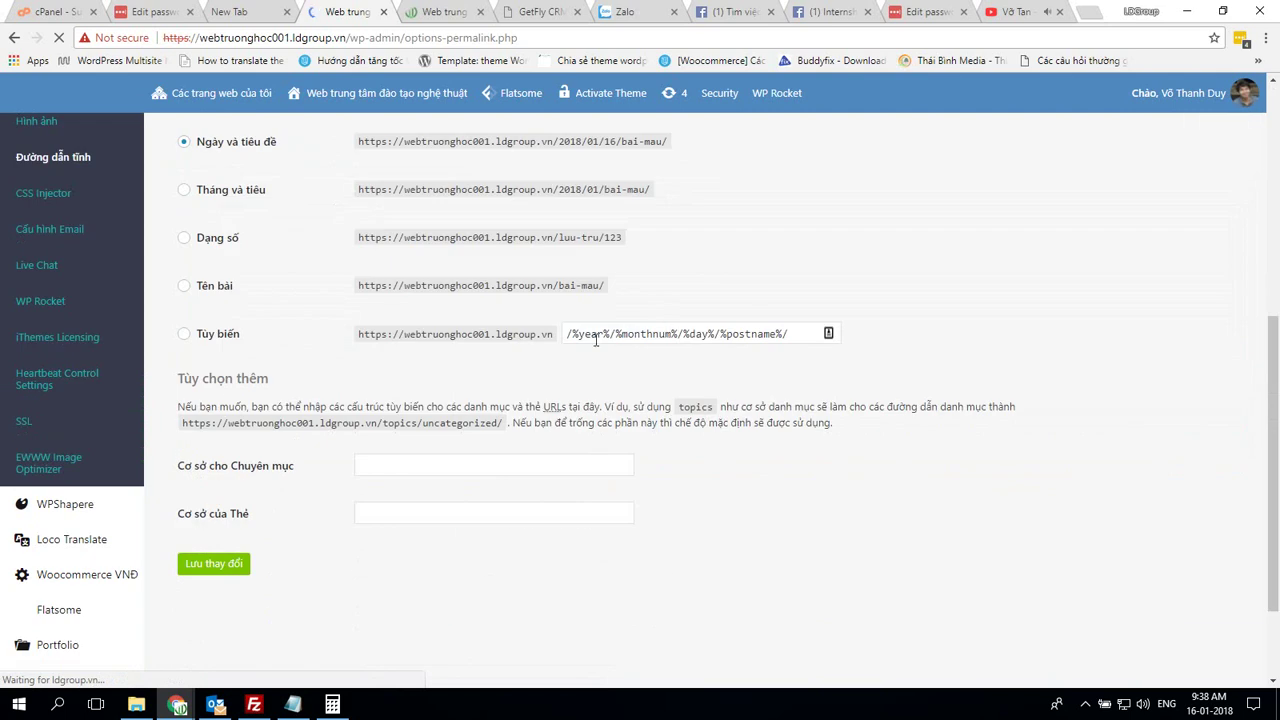
drag(796, 330, 437, 352)
text(/)
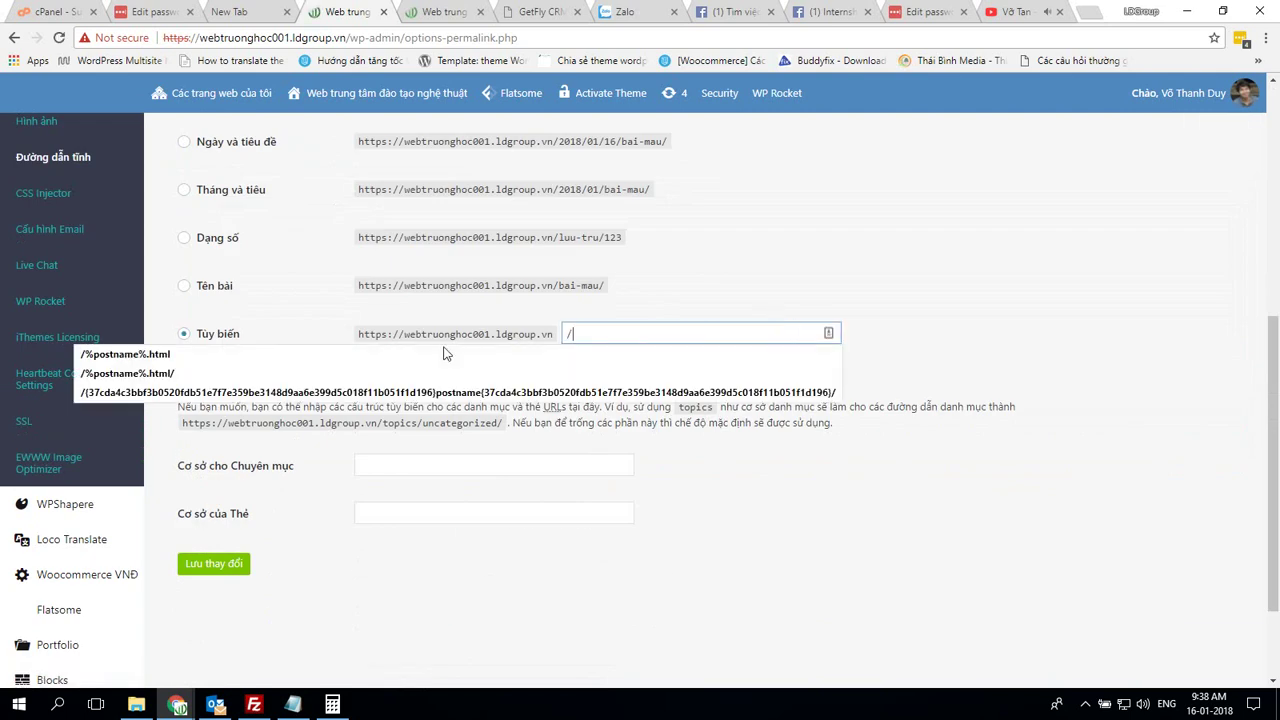
click(445, 354)
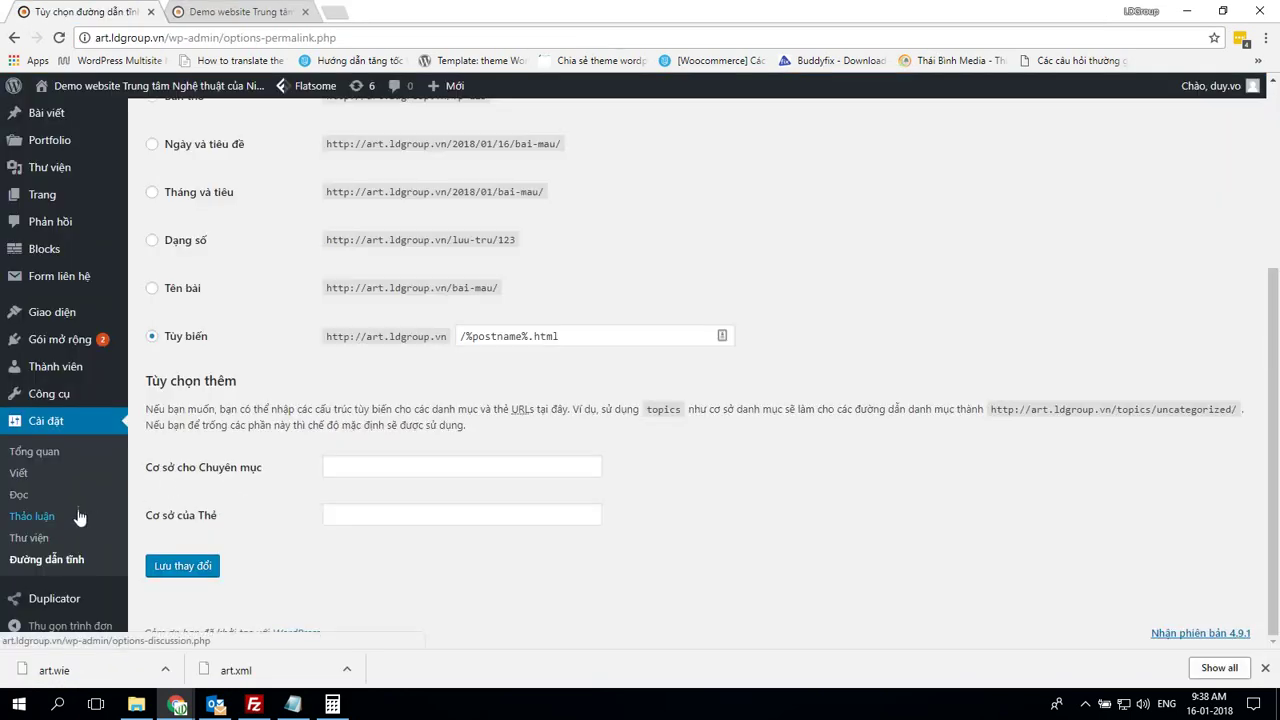
Go to Appearance > Widgets in the art demo's admin
scroll(140, 460, up, 2)
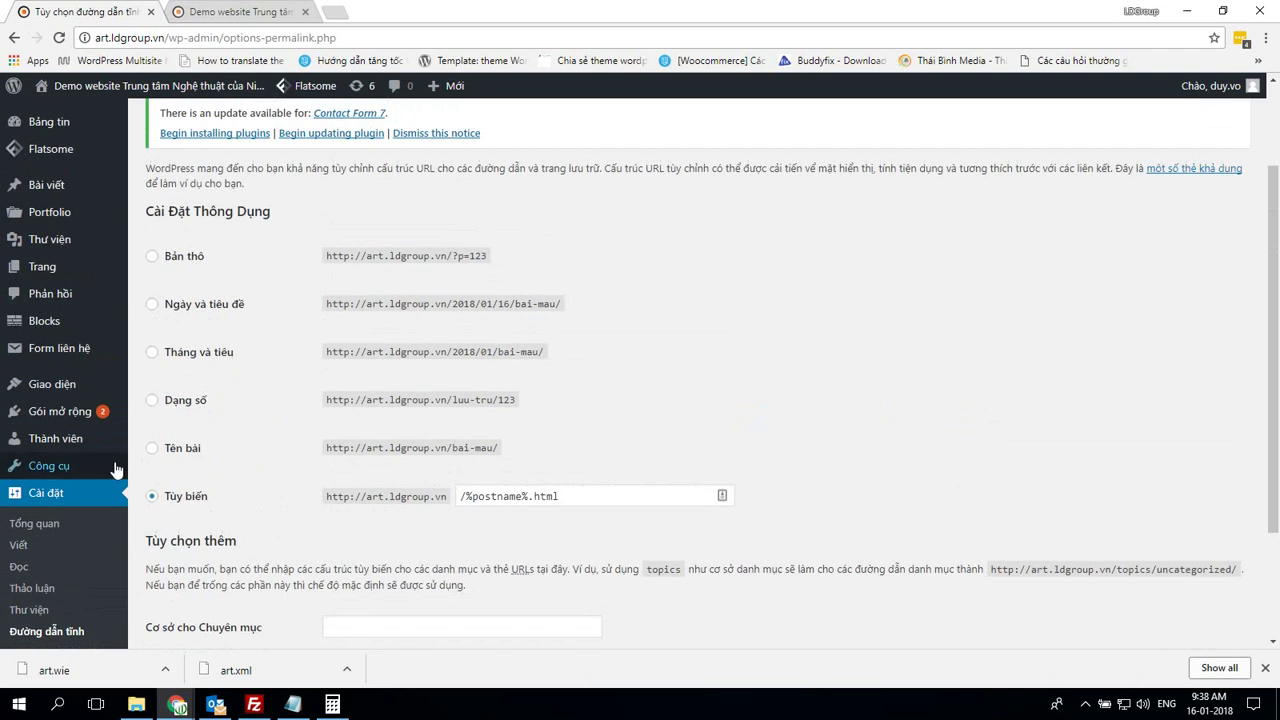
mouse_move(68, 474)
scroll(62, 412, up, 1)
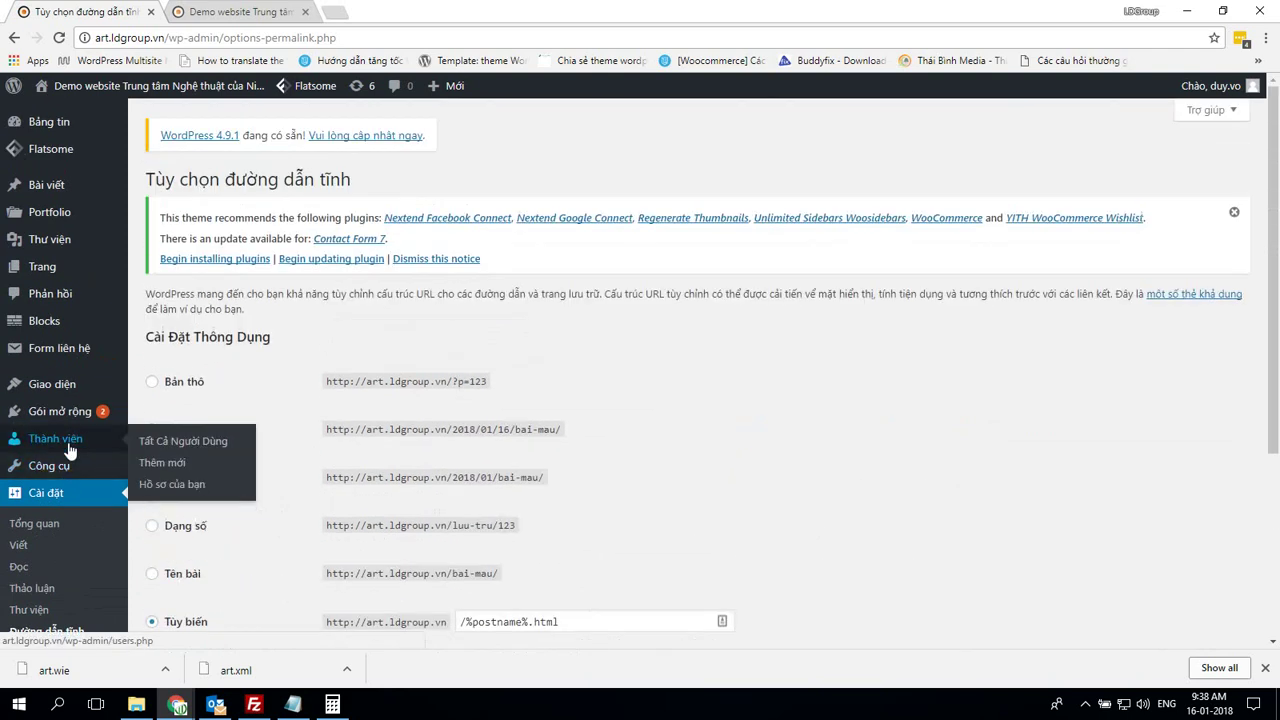
mouse_move(75, 395)
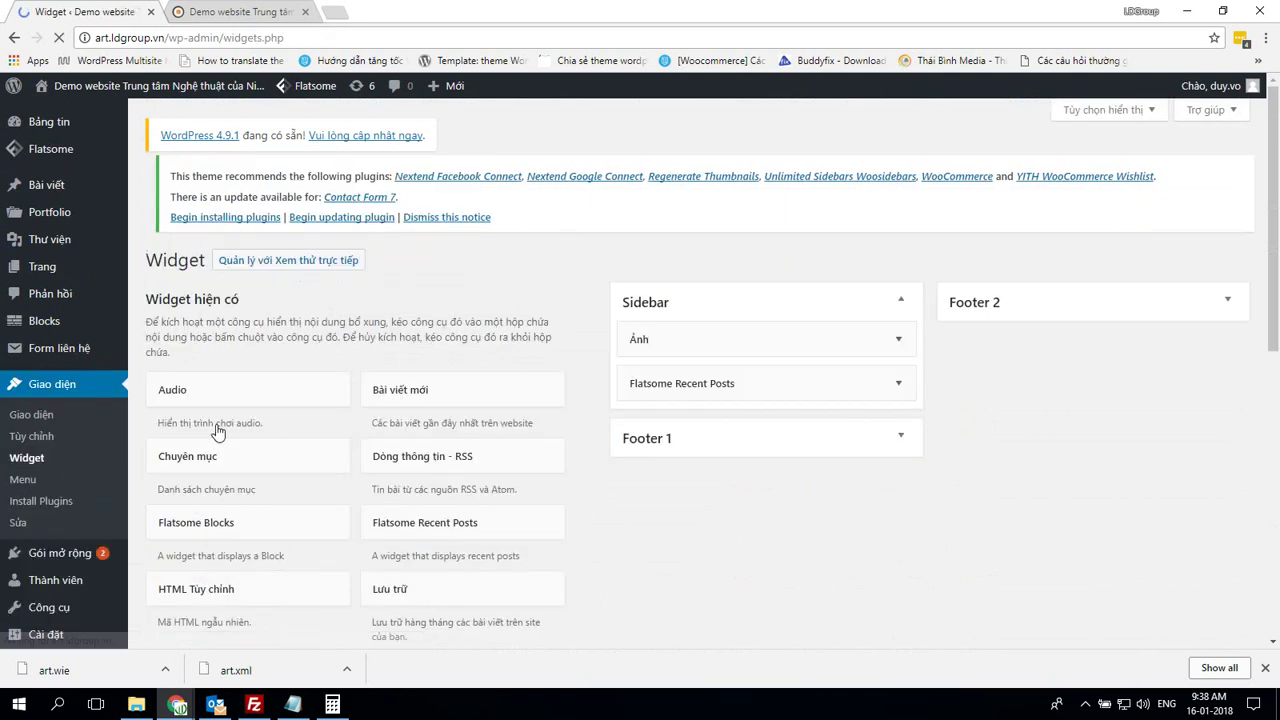
Inspect the demo's Ảnh and Flatsome Recent Posts sidebar widgets, then expand Footer 1 and Footer 2
click(670, 347)
click(672, 346)
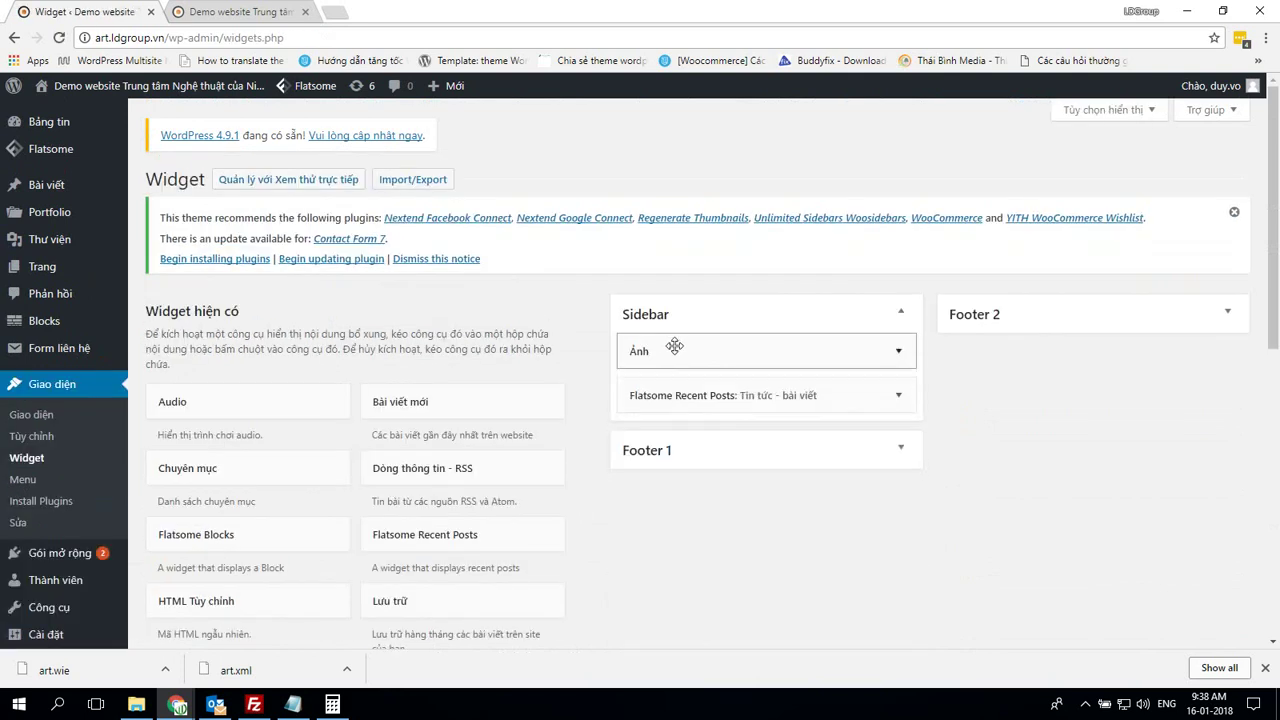
click(823, 397)
click(825, 397)
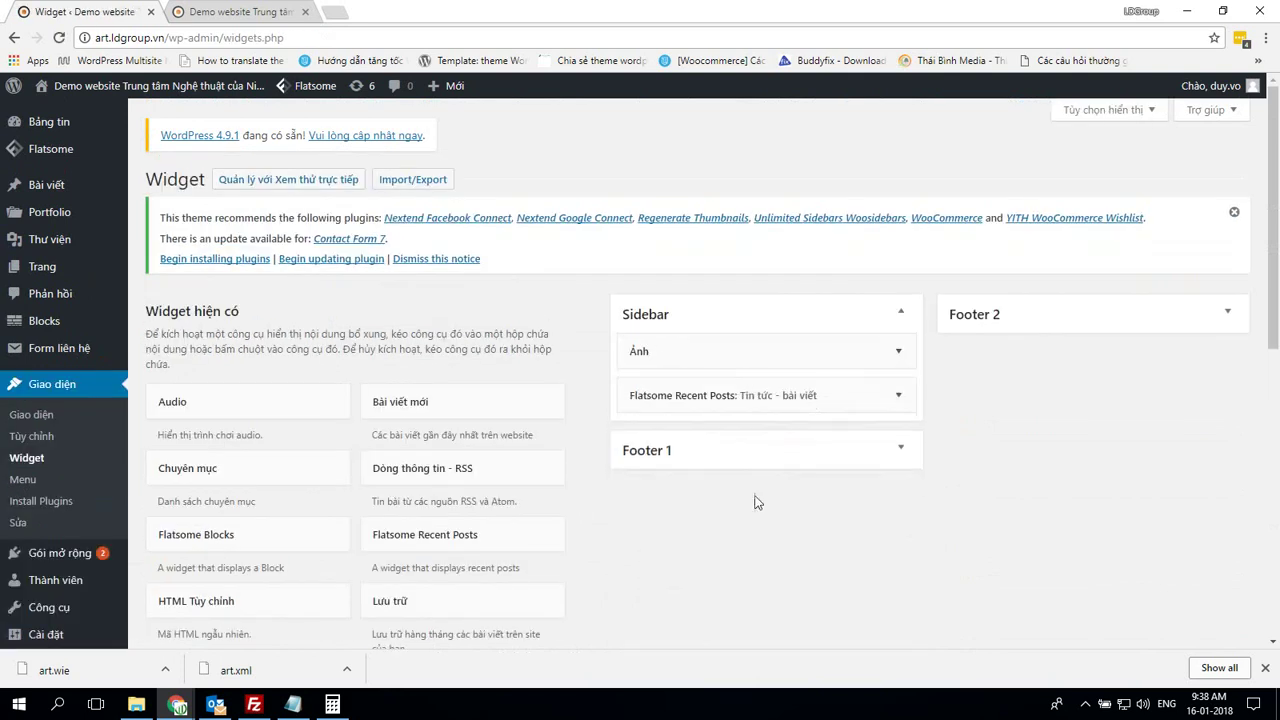
click(792, 458)
click(1050, 325)
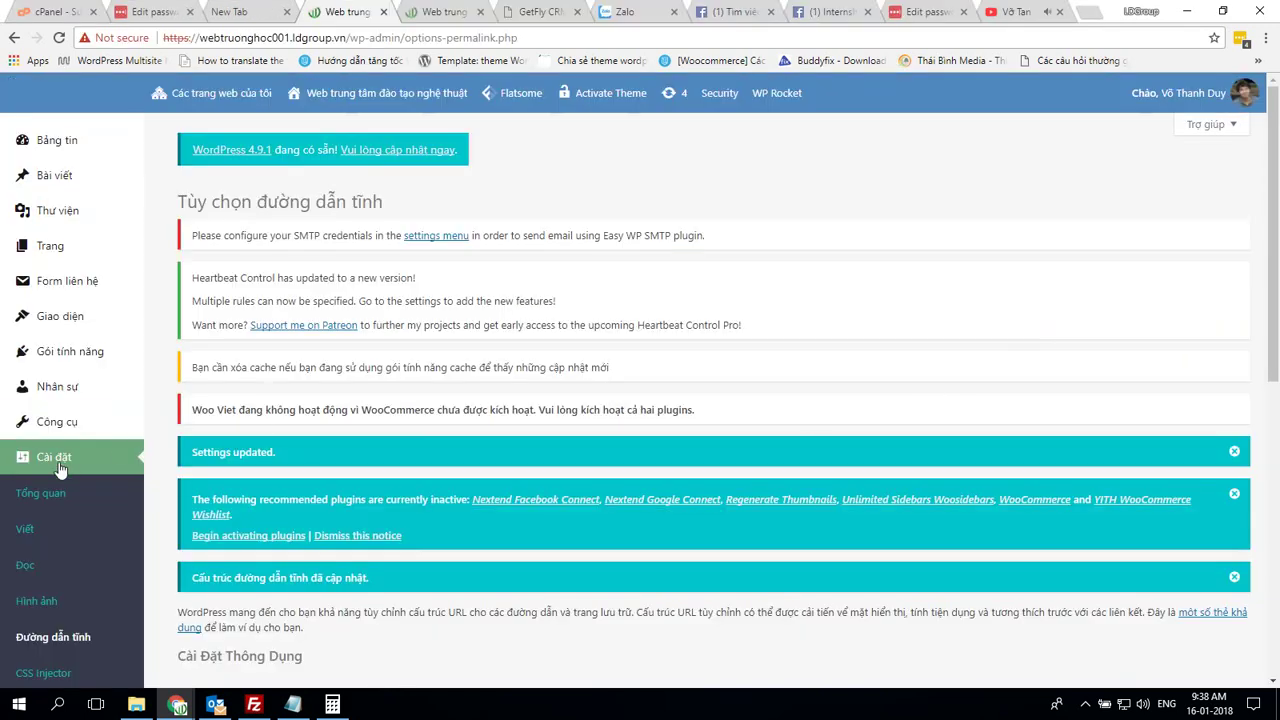
Expand webtruonghoc001's Sidebar Ảnh and Flatsome Recent Posts widgets to compare them
mouse_move(68, 422)
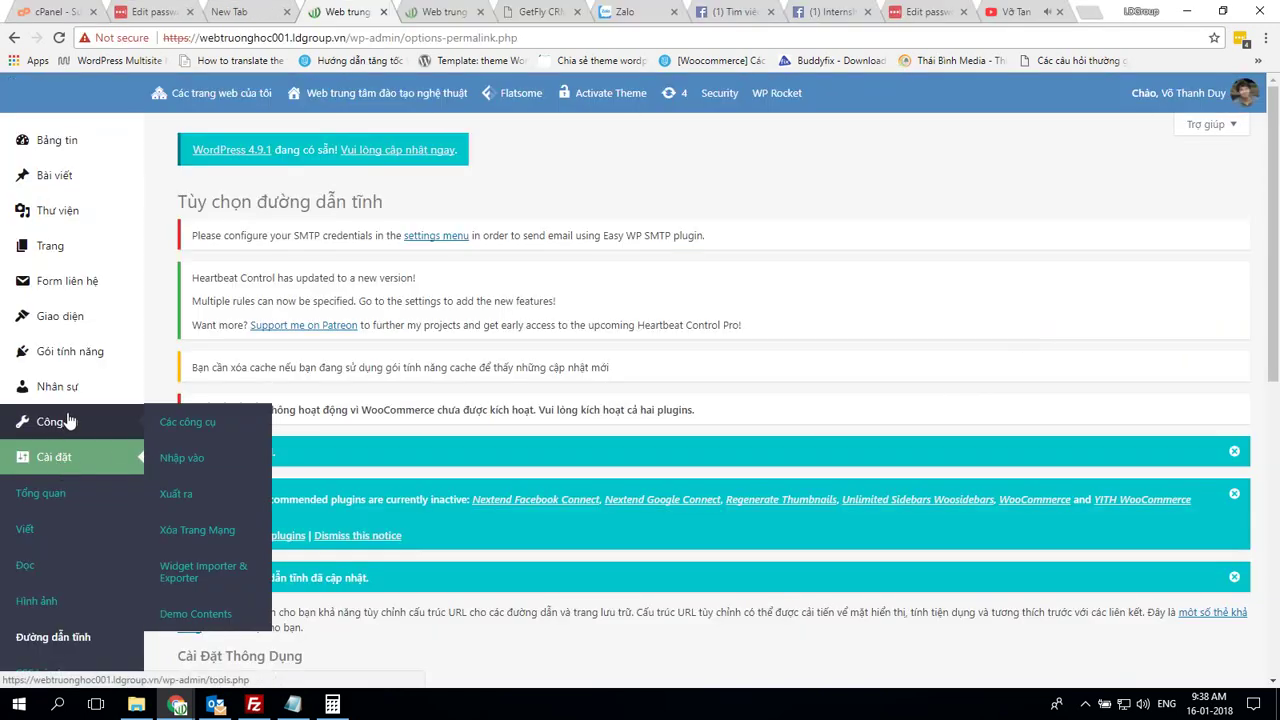
mouse_move(80, 316)
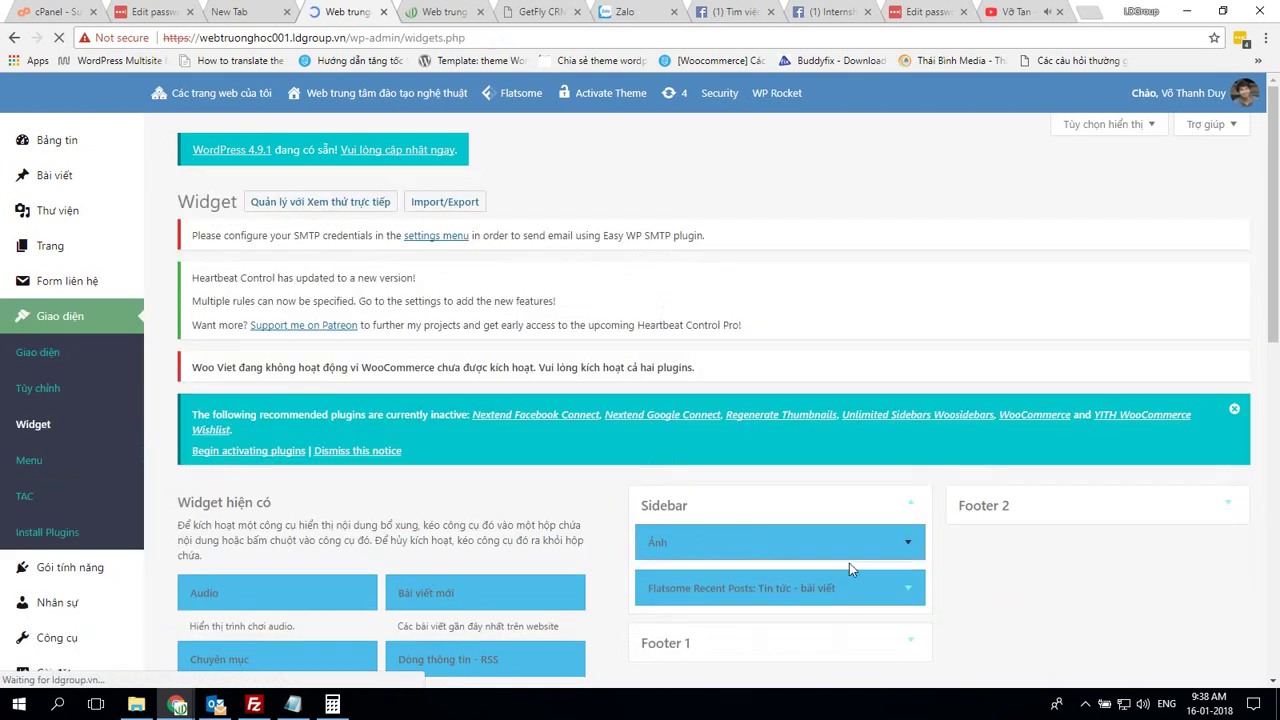
click(845, 545)
scroll(813, 582, down, 3)
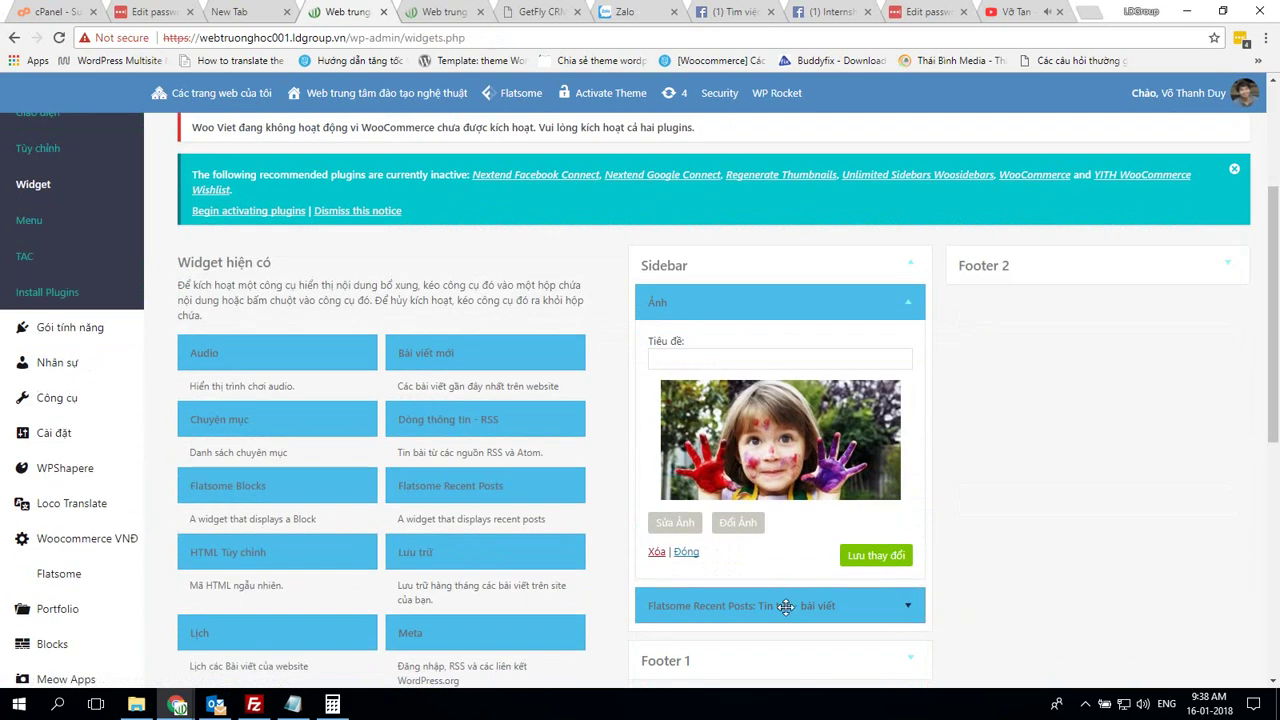
click(786, 606)
scroll(980, 597, down, 4)
scroll(986, 597, up, 5)
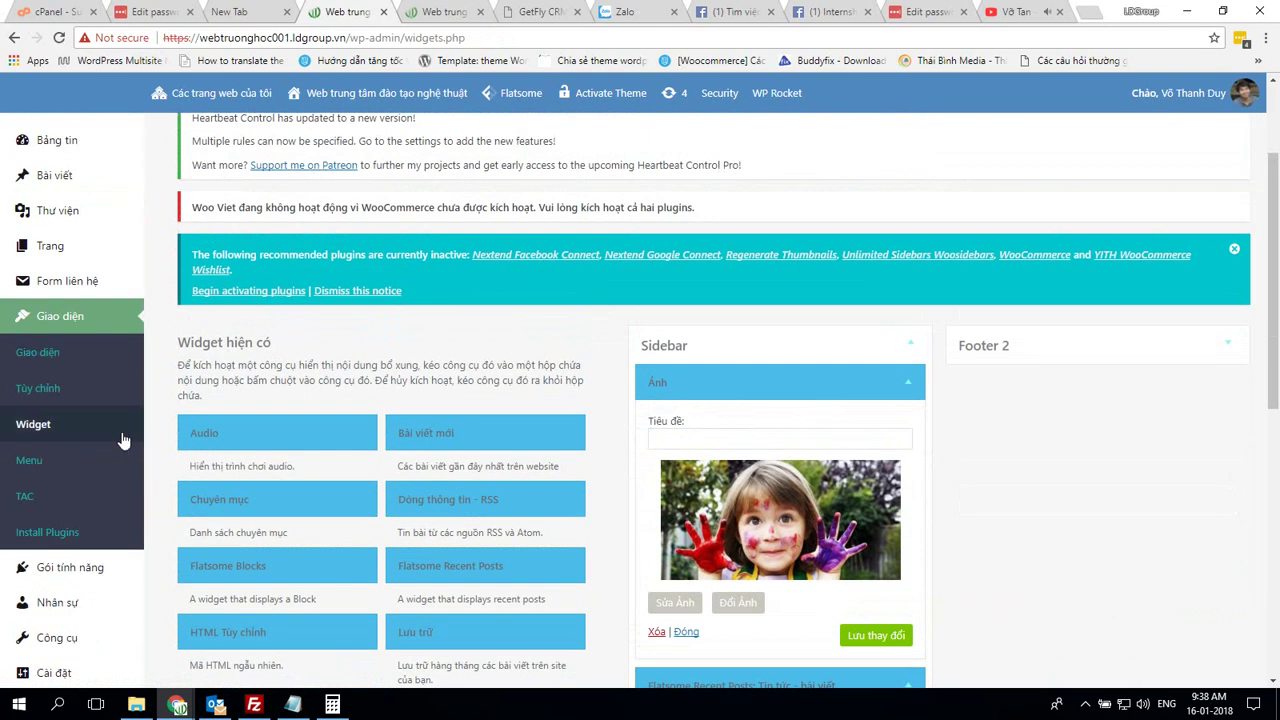
Return to webtruonghoc001's front-end homepage tab
mouse_move(82, 222)
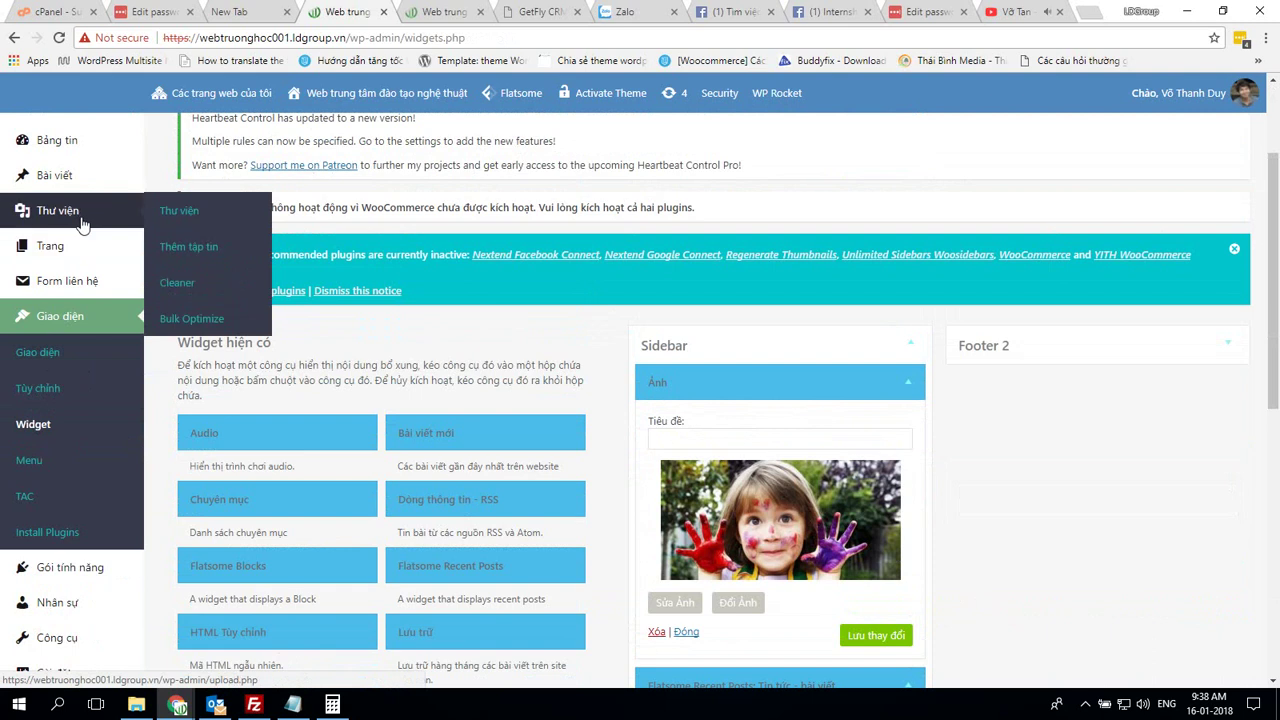
mouse_move(87, 187)
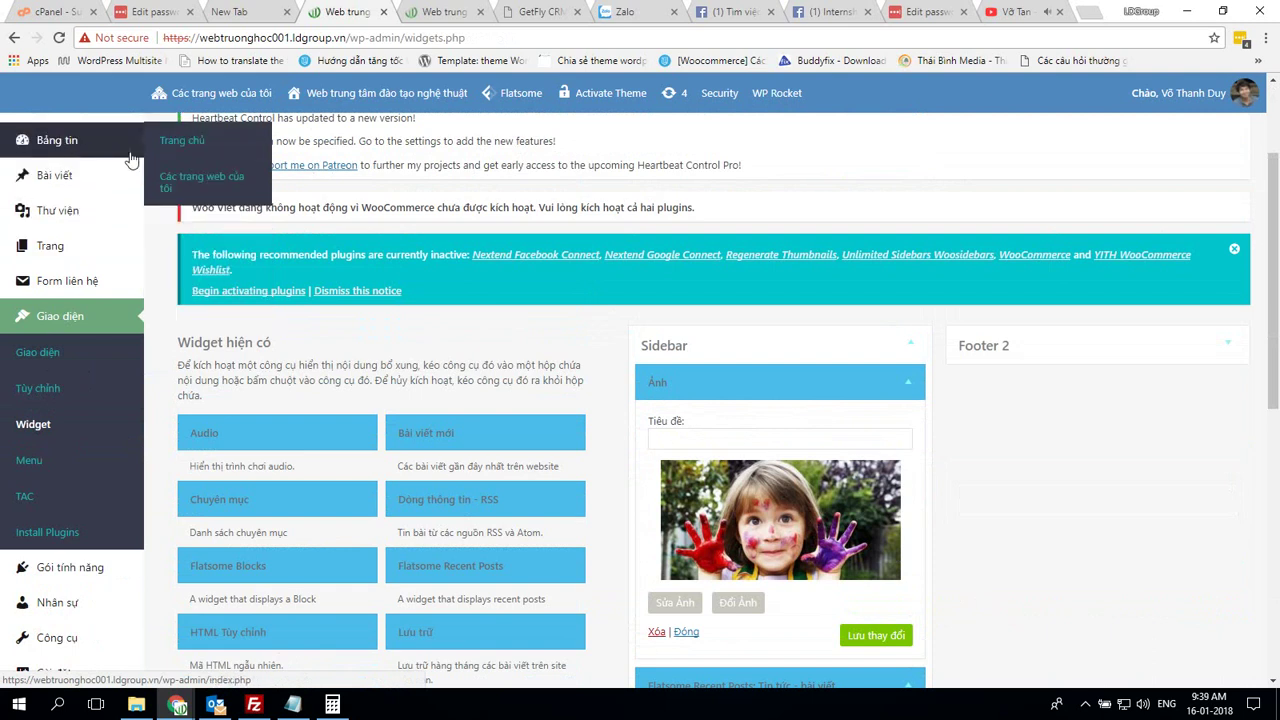
click(440, 11)
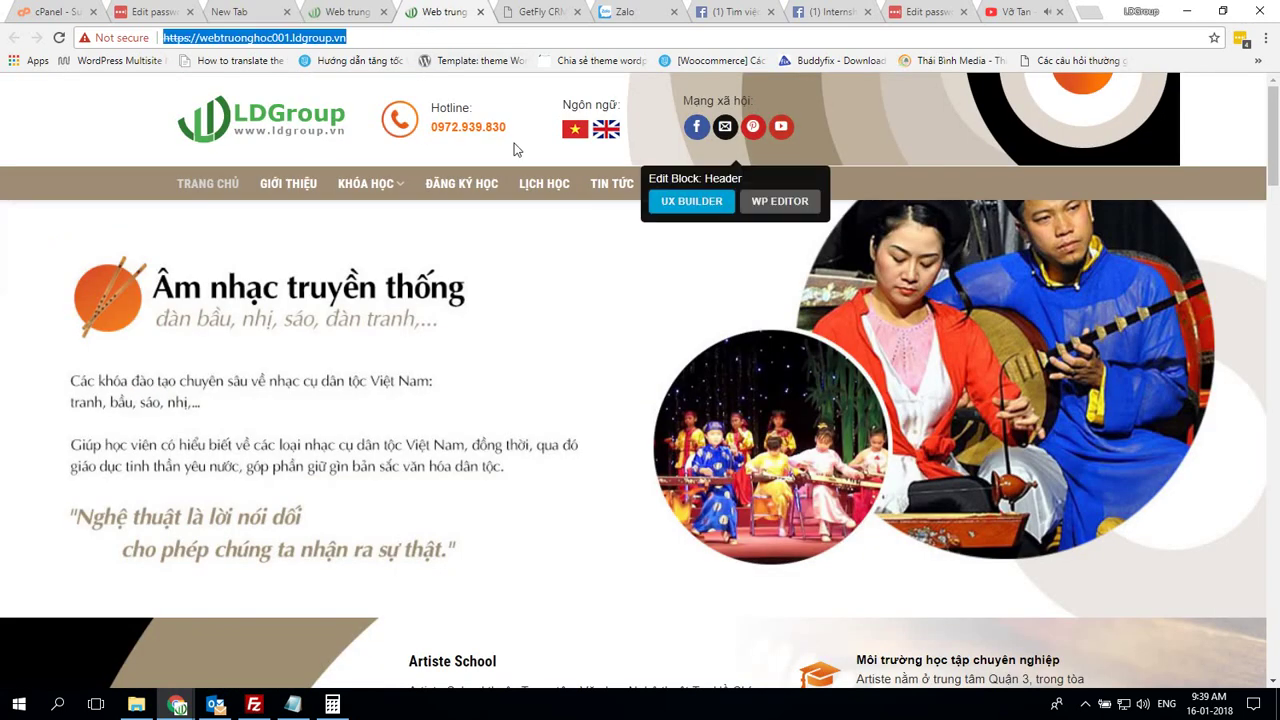
Reload webtruonghoc001's homepage, then scroll down to the demo homepage's footer
key(Return)
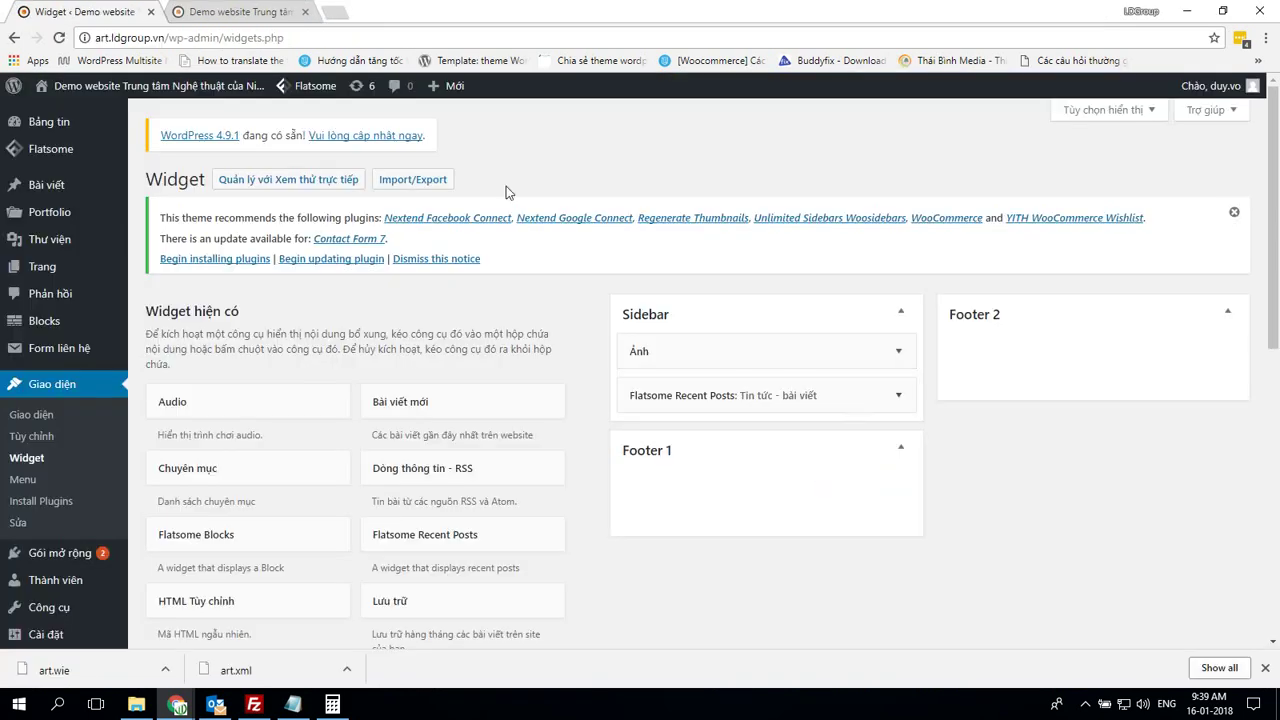
click(266, 10)
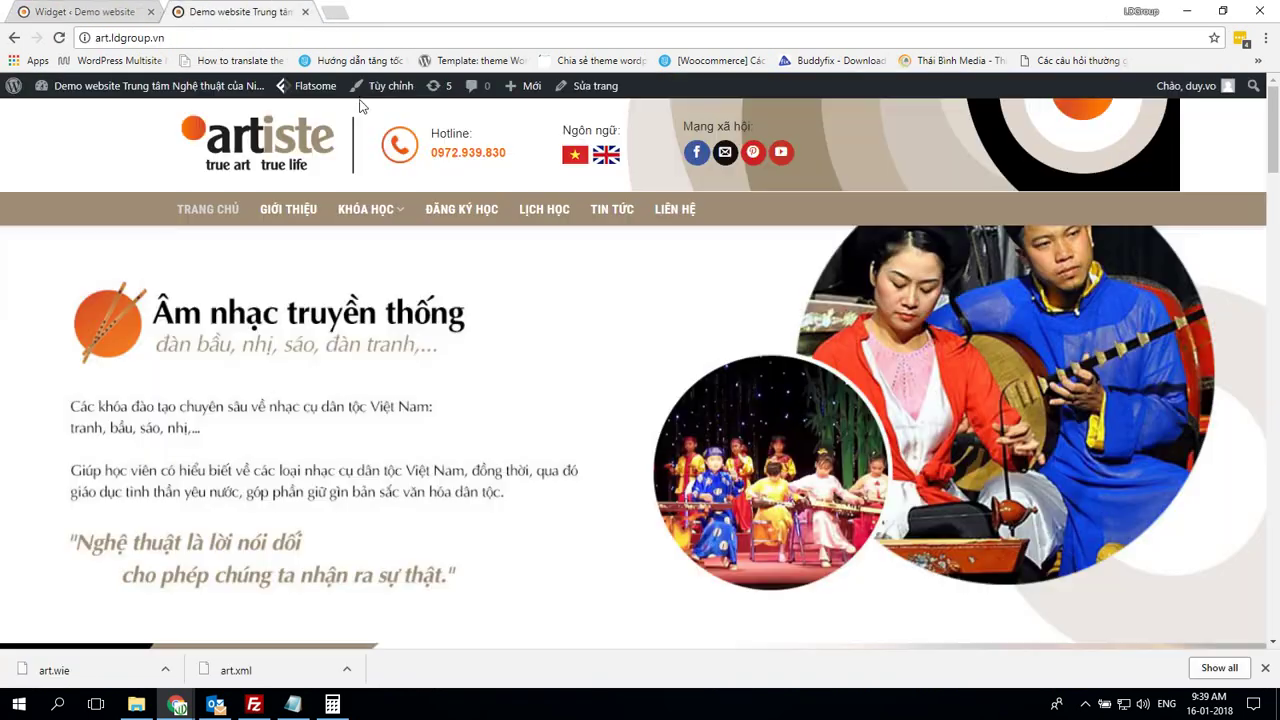
scroll(1234, 509, down, 3)
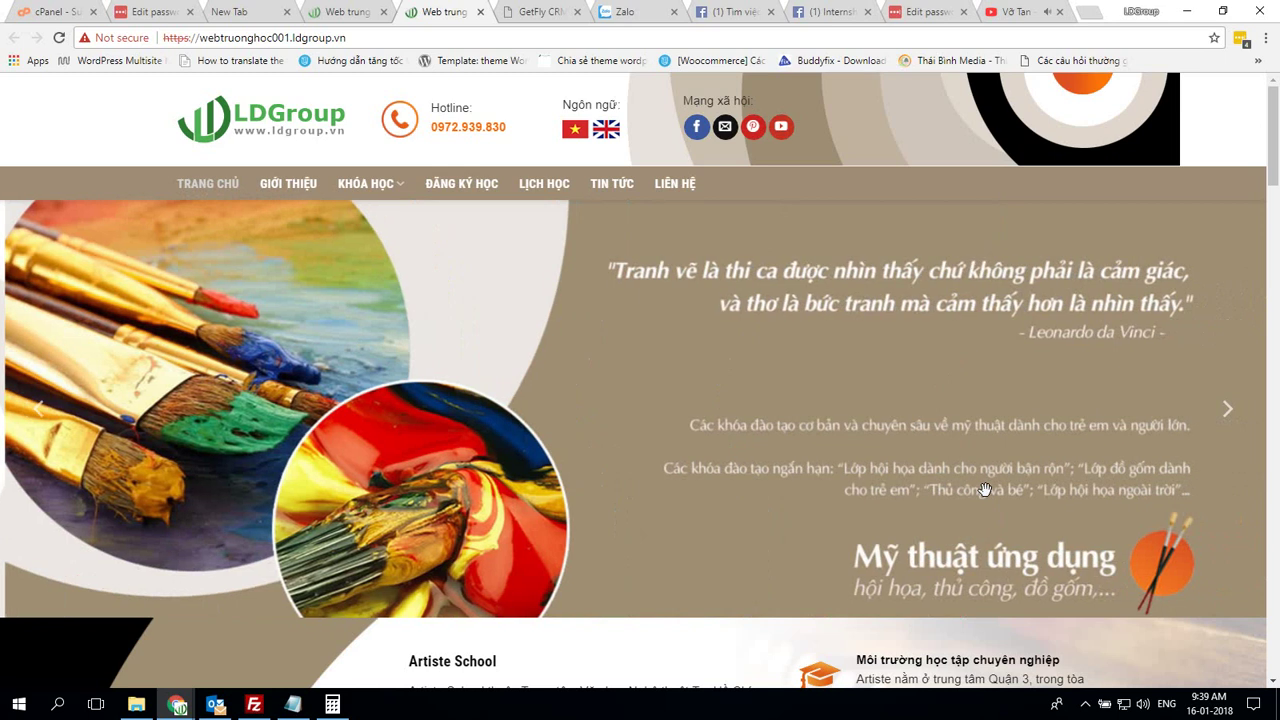
scroll(830, 453, down, 5)
scroll(830, 446, down, 20)
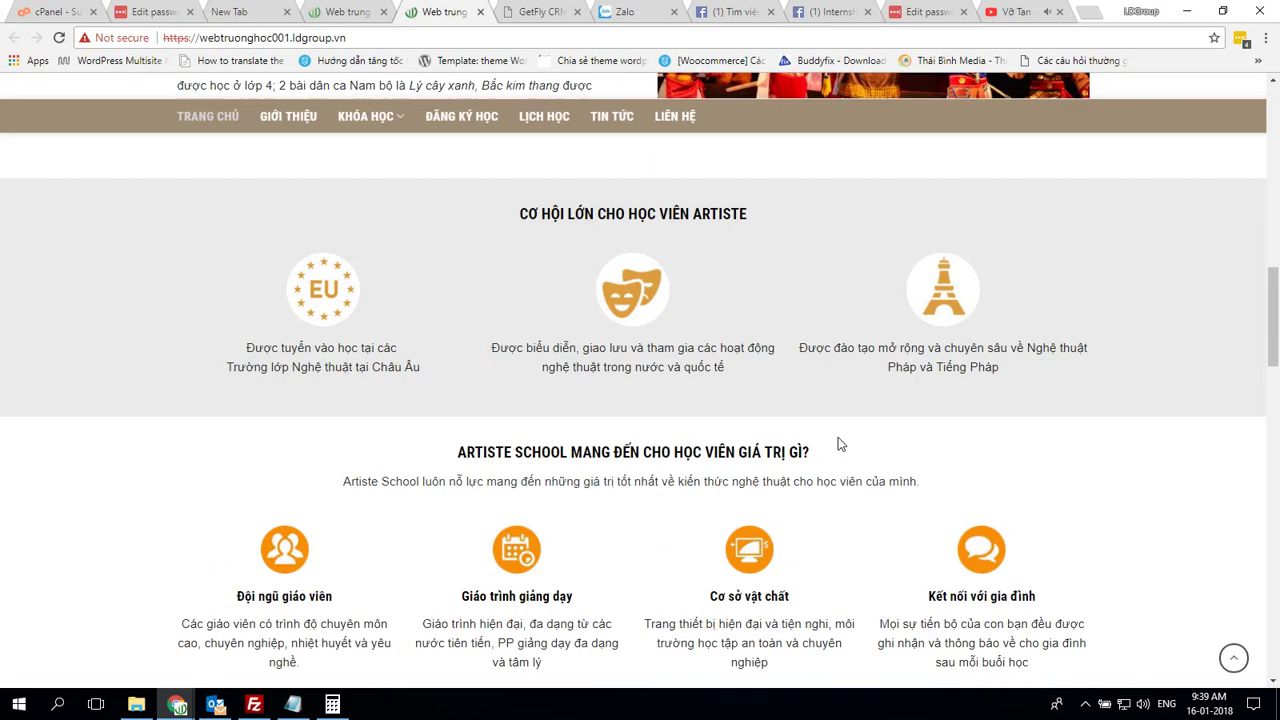
scroll(838, 443, down, 1)
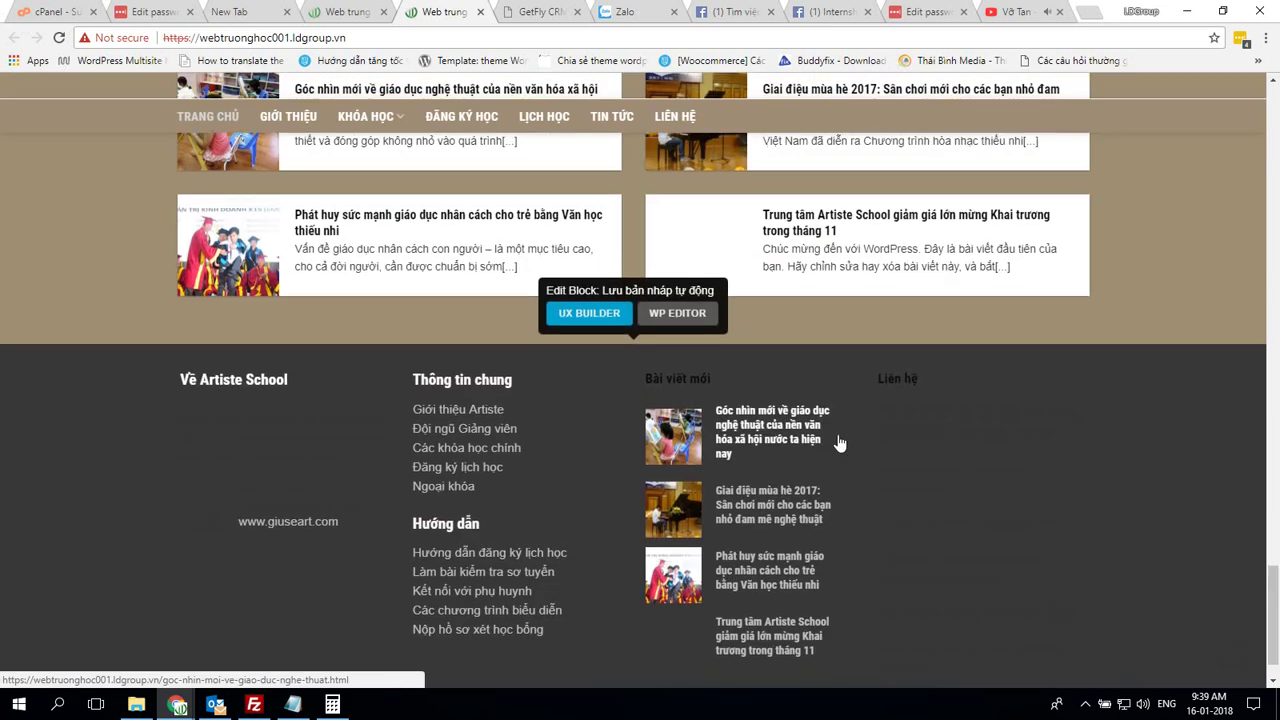
scroll(838, 443, up, 2)
scroll(838, 446, down, 3)
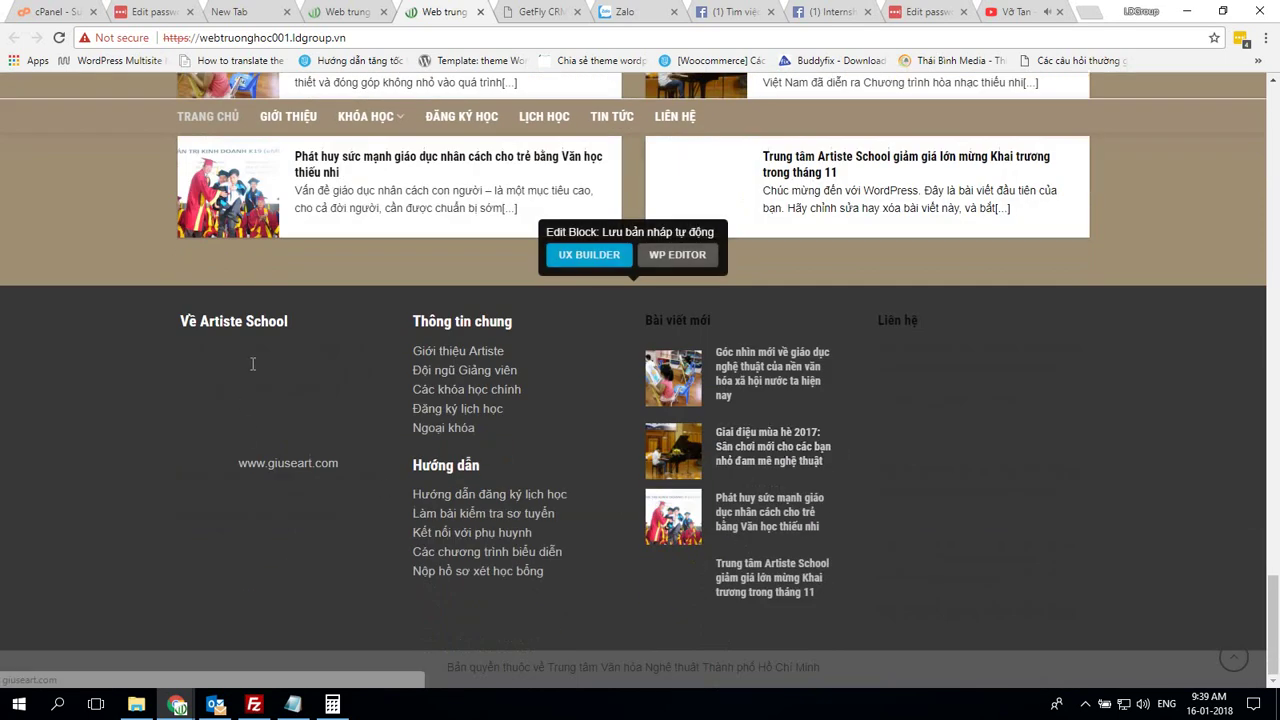
Compare both footers, noting webtruonghoc001 lacks the About and Contact text
key(alt+Tab)
scroll(658, 494, down, 10)
scroll(664, 477, down, 10)
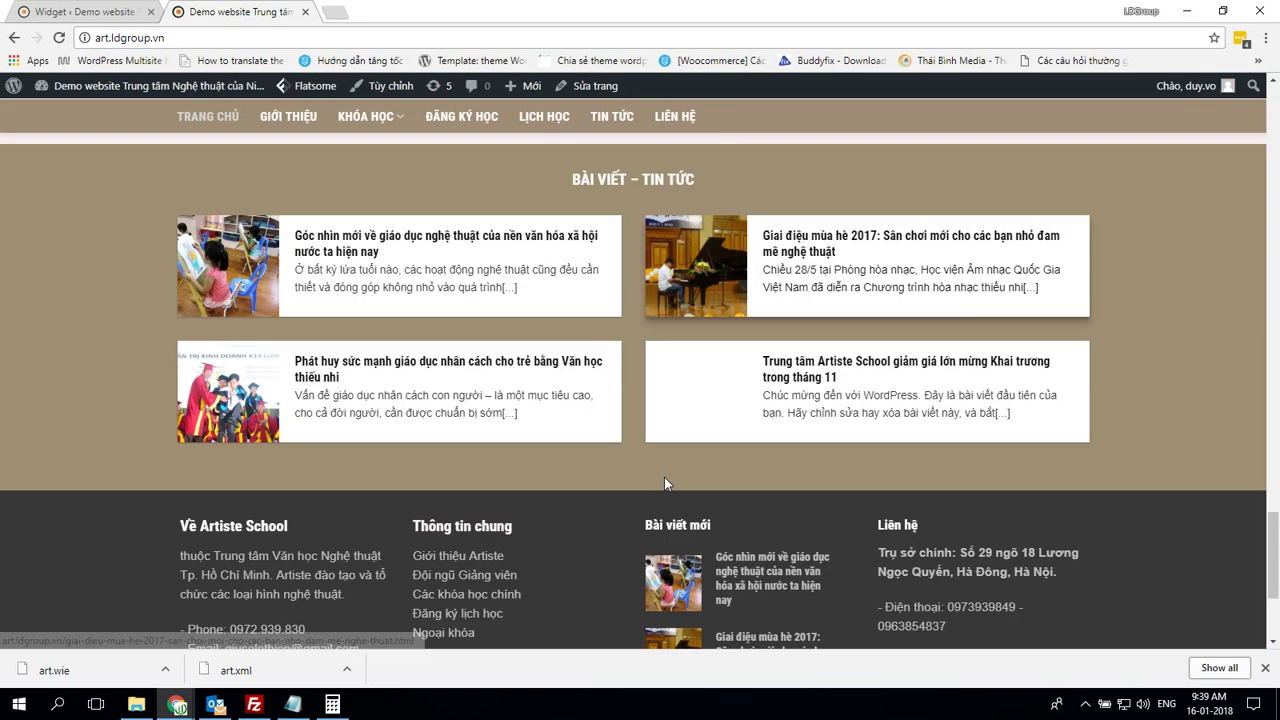
key(alt+Tab)
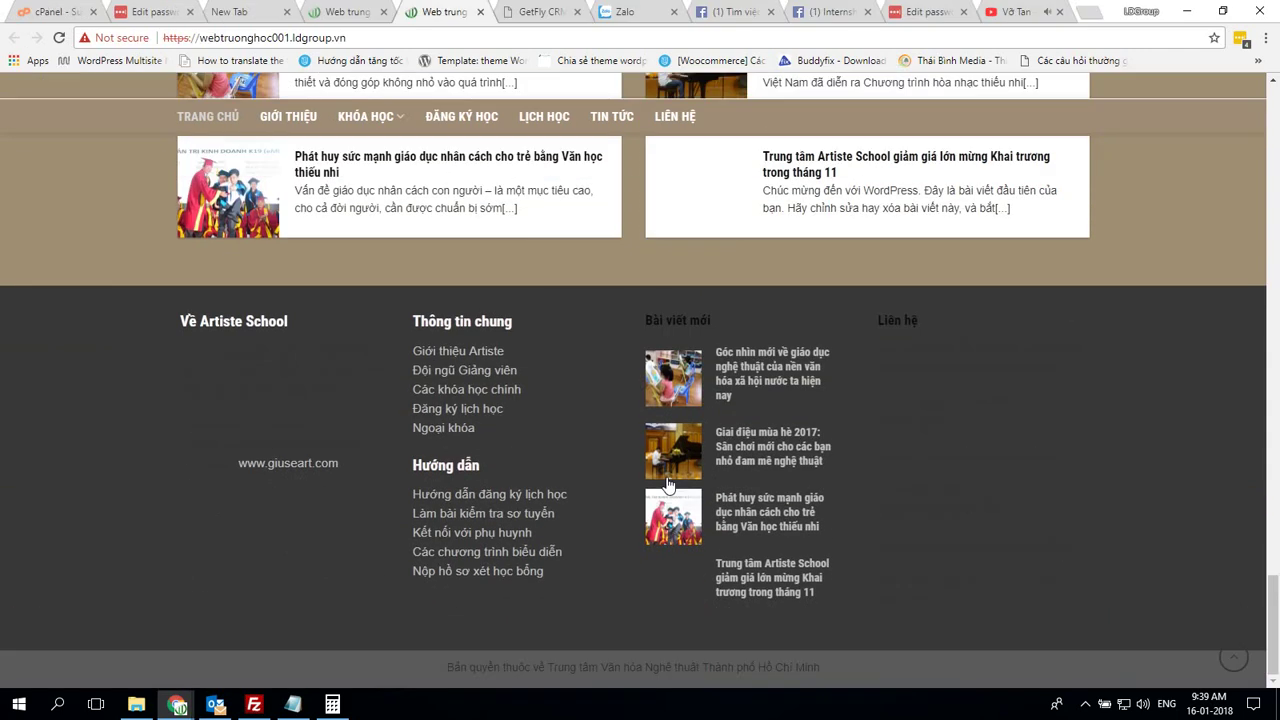
key(alt+Tab)
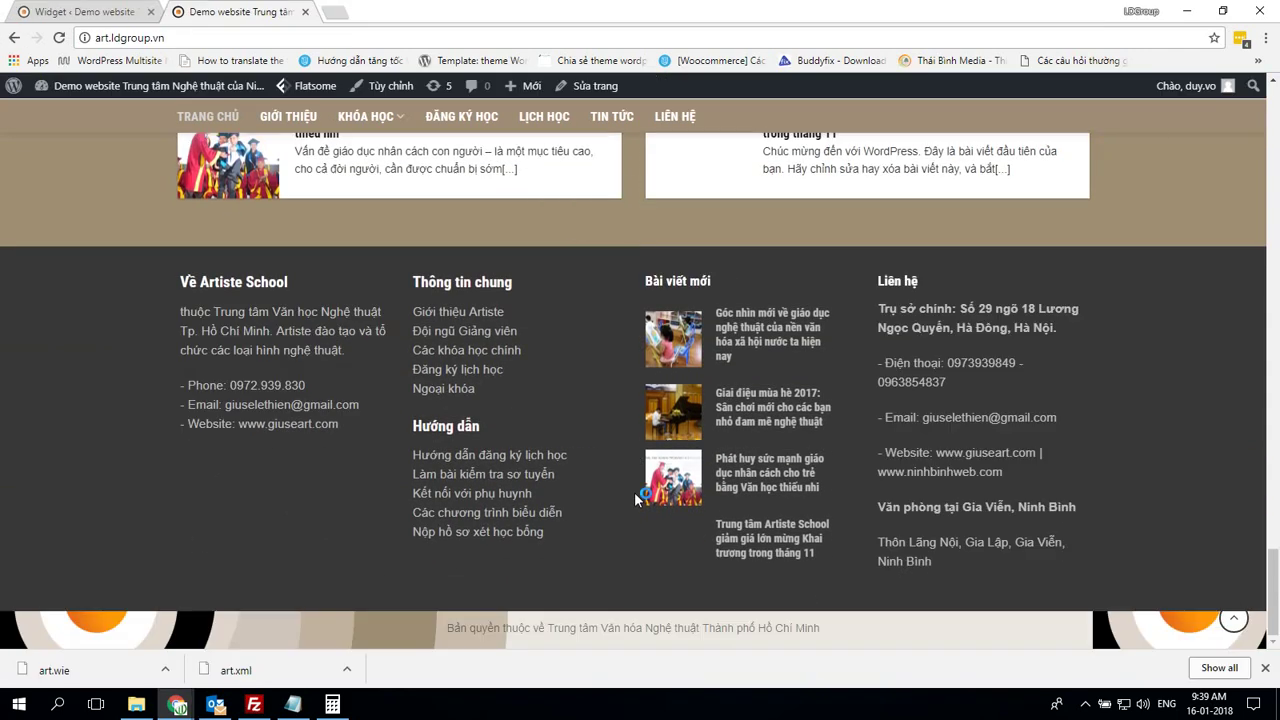
Return to webtruonghoc001's widgets admin and launch Appearance > Customize
key(alt+Tab)
click(347, 11)
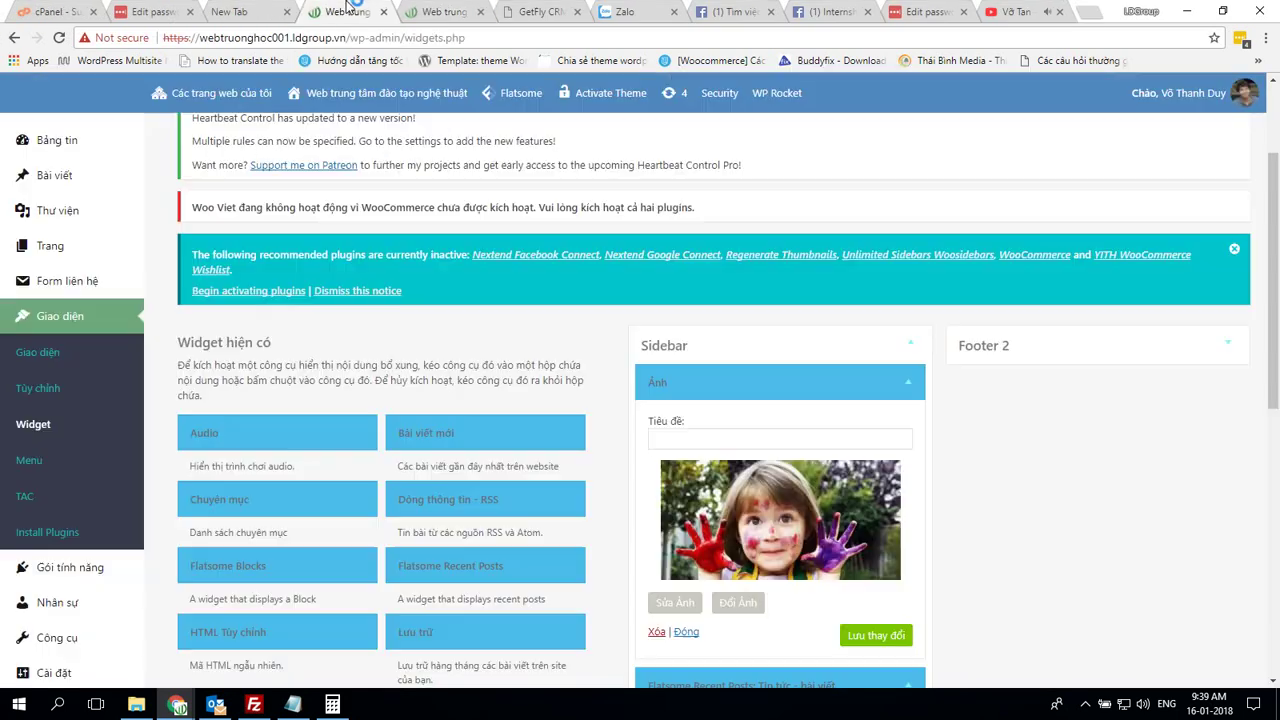
scroll(98, 392, down, 2)
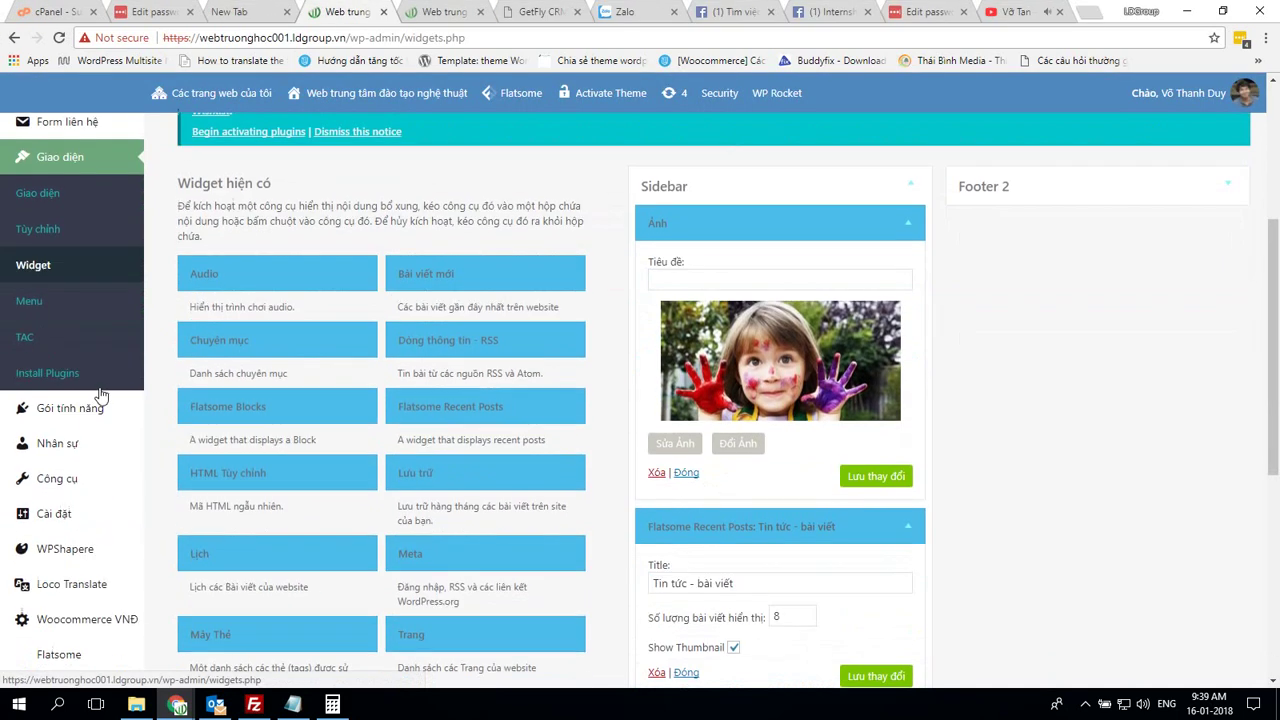
click(61, 230)
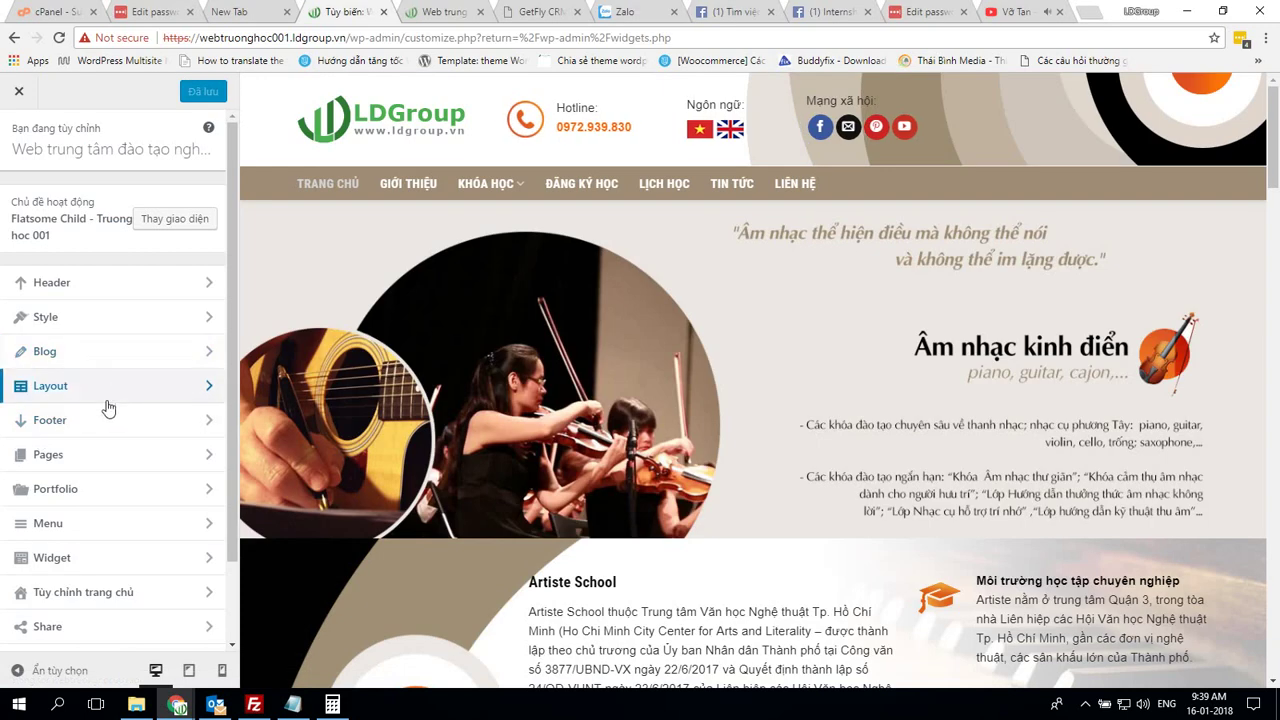
Open Footer settings on both sites and check the demo's Absolute Footer background colour
click(103, 422)
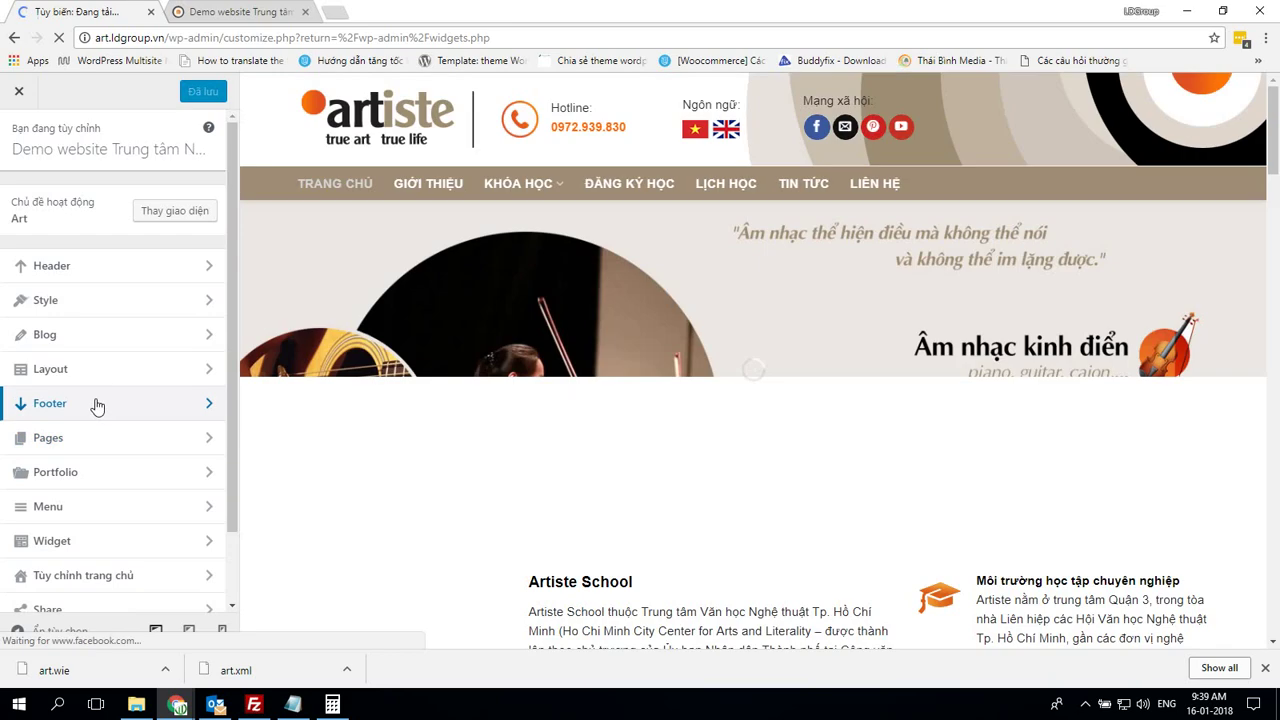
click(100, 404)
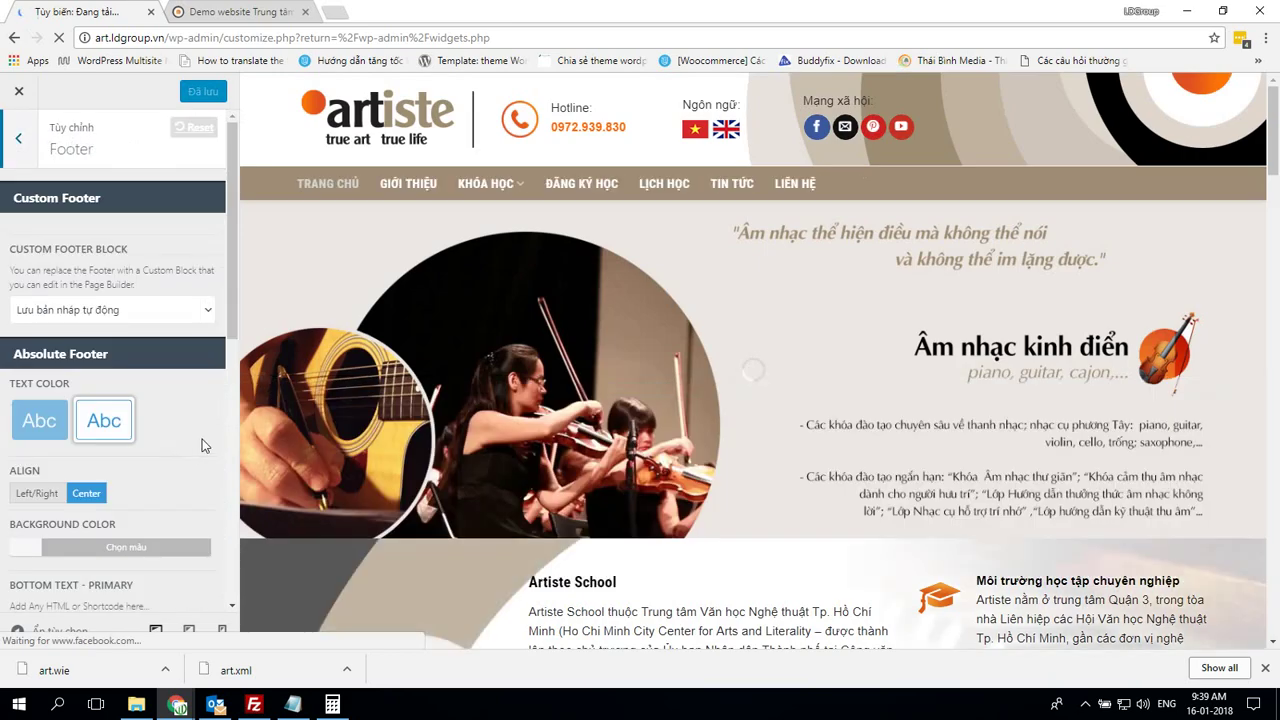
scroll(203, 445, down, 3)
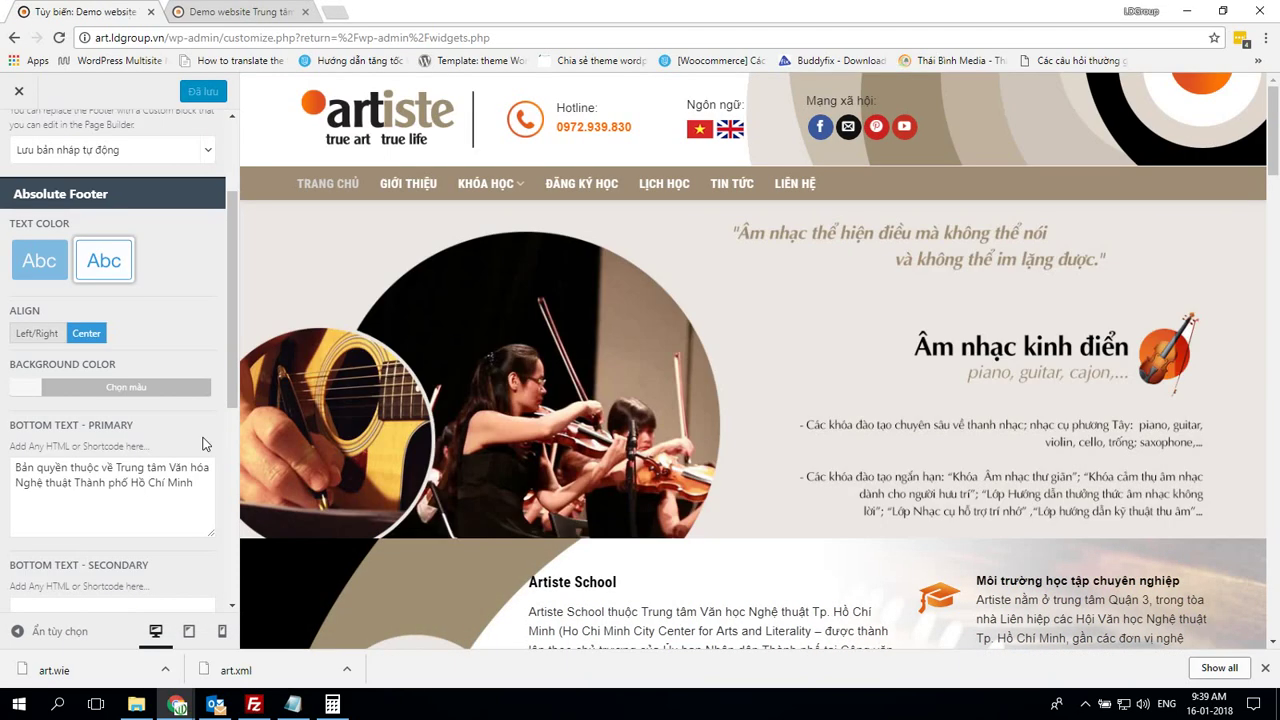
click(28, 387)
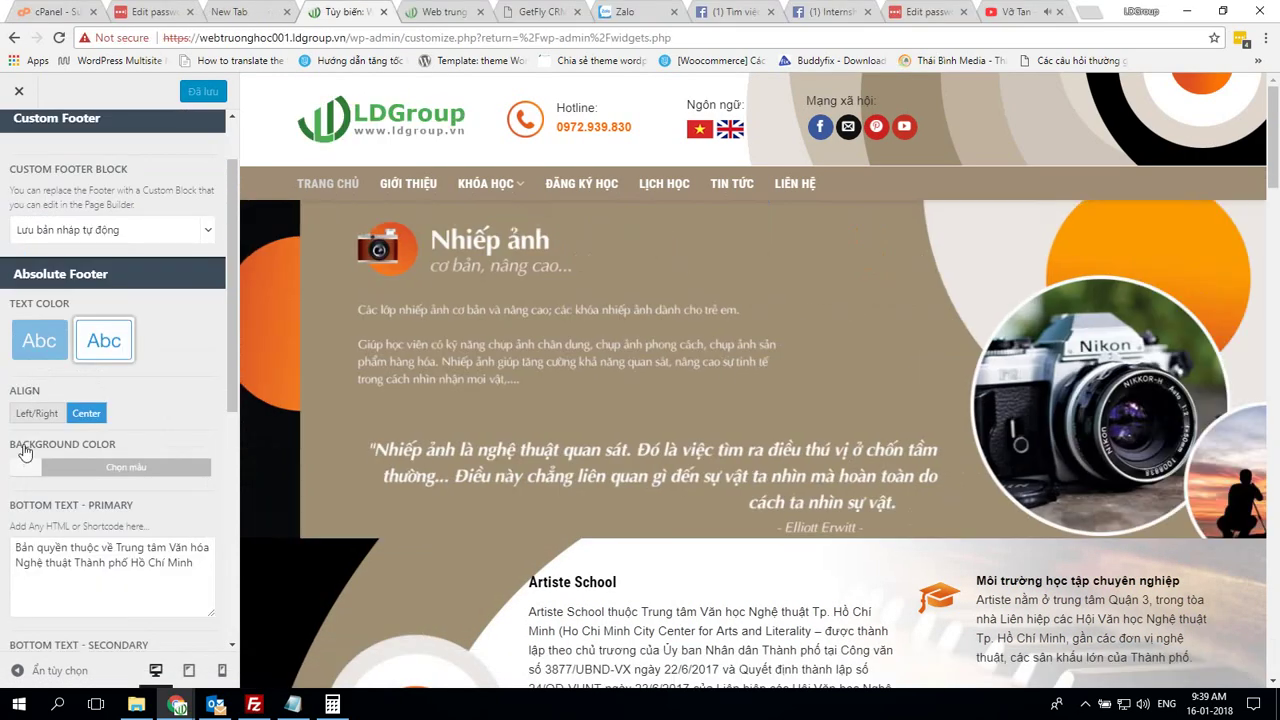
click(26, 466)
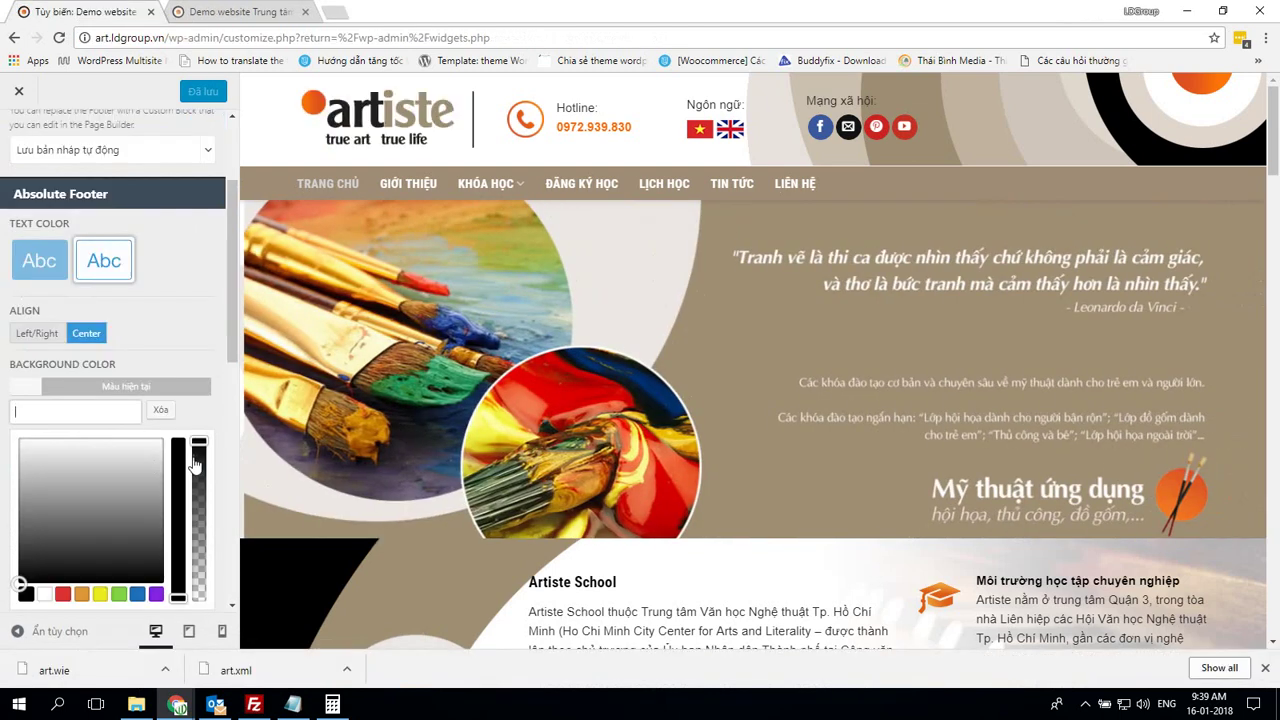
scroll(195, 465, up, 2)
scroll(193, 457, down, 5)
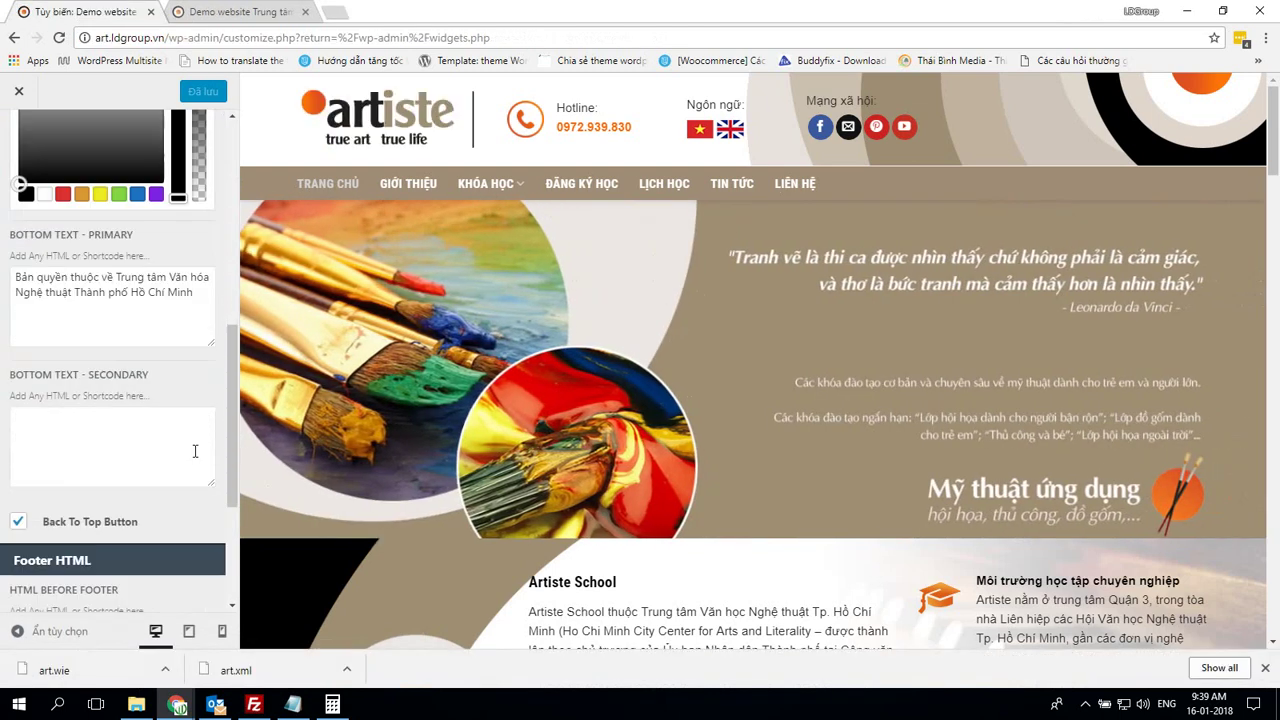
scroll(195, 451, down, 3)
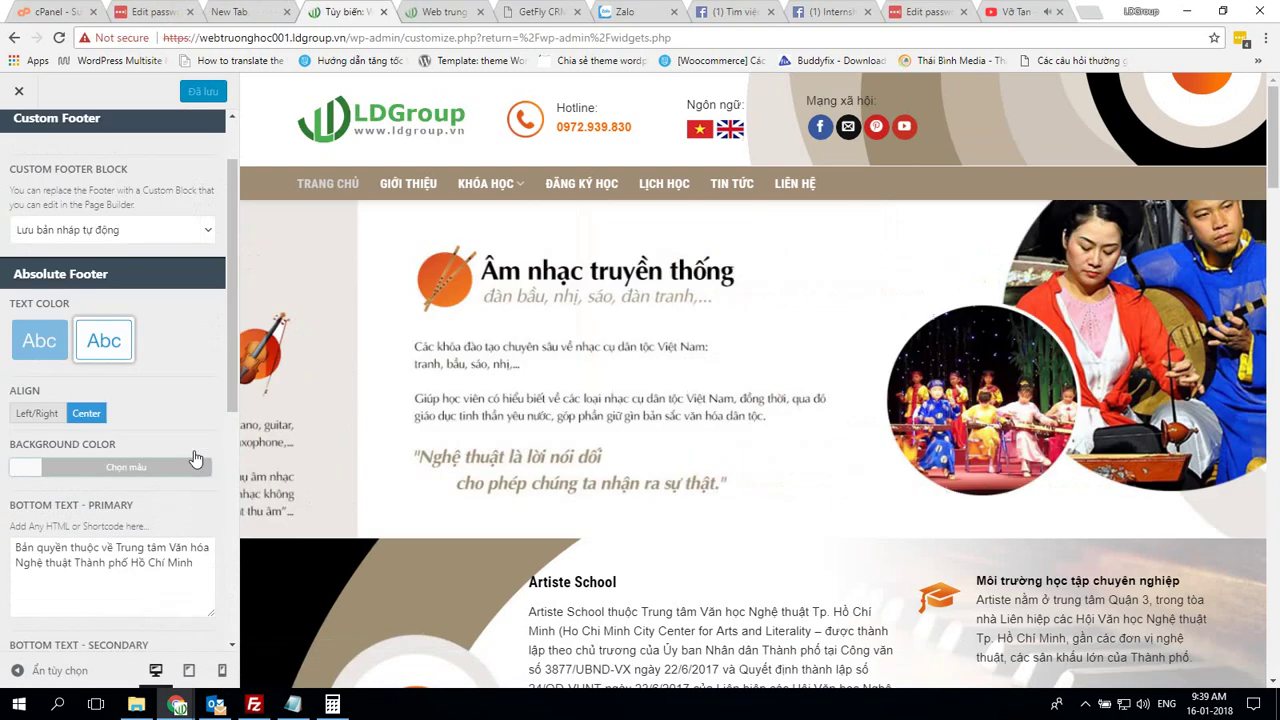
scroll(195, 459, down, 4)
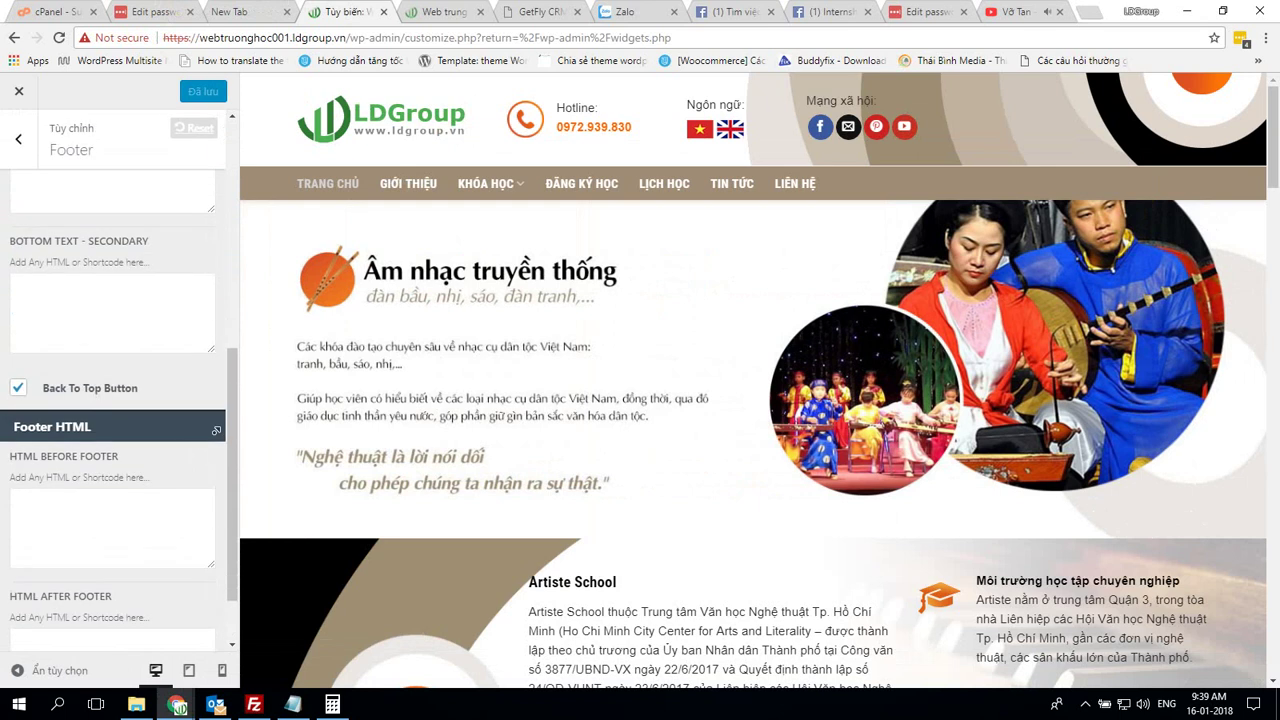
scroll(30, 447, up, 4)
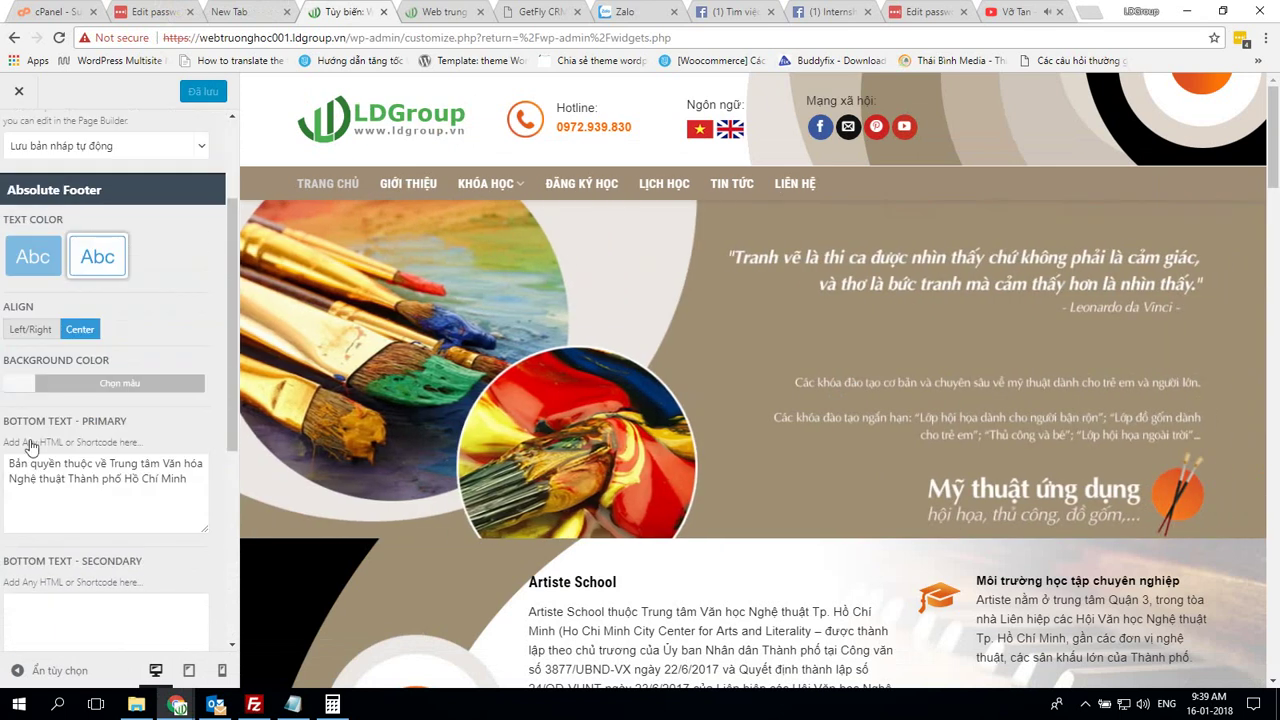
Set the Absolute Footer background to white (#ffffff) and publish with Lưu & Đăng
click(19, 385)
click(20, 460)
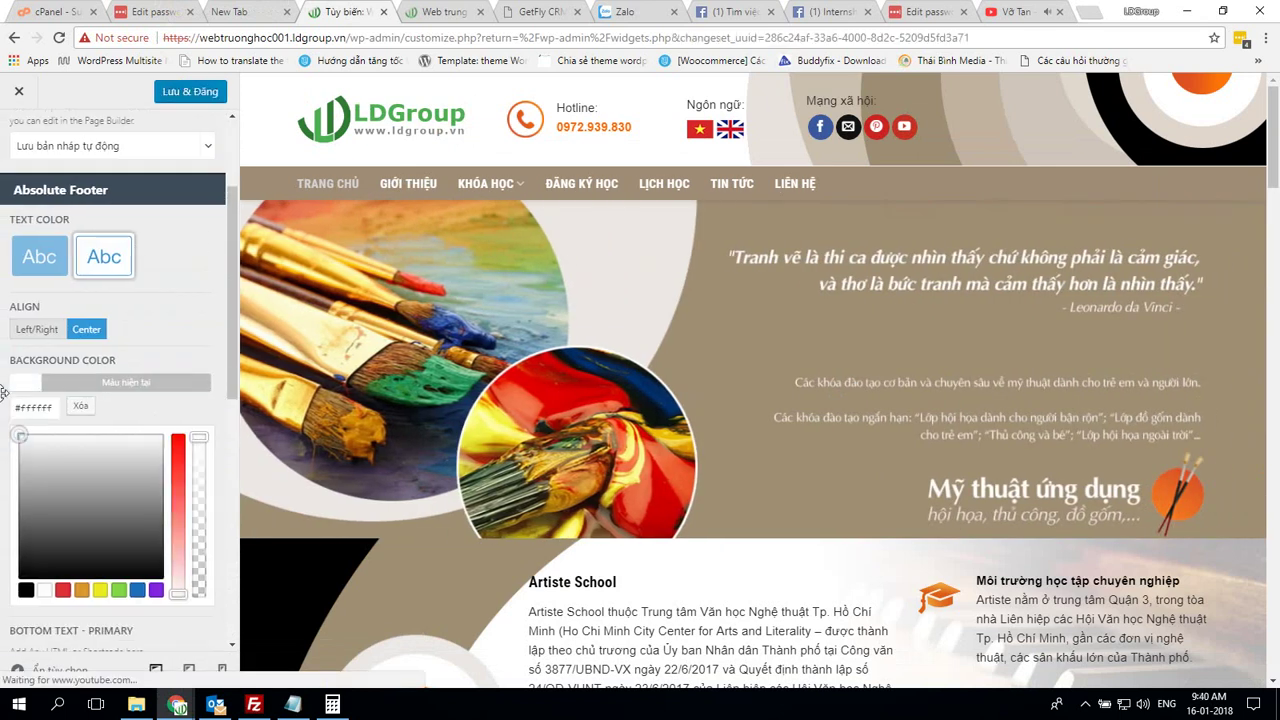
click(180, 100)
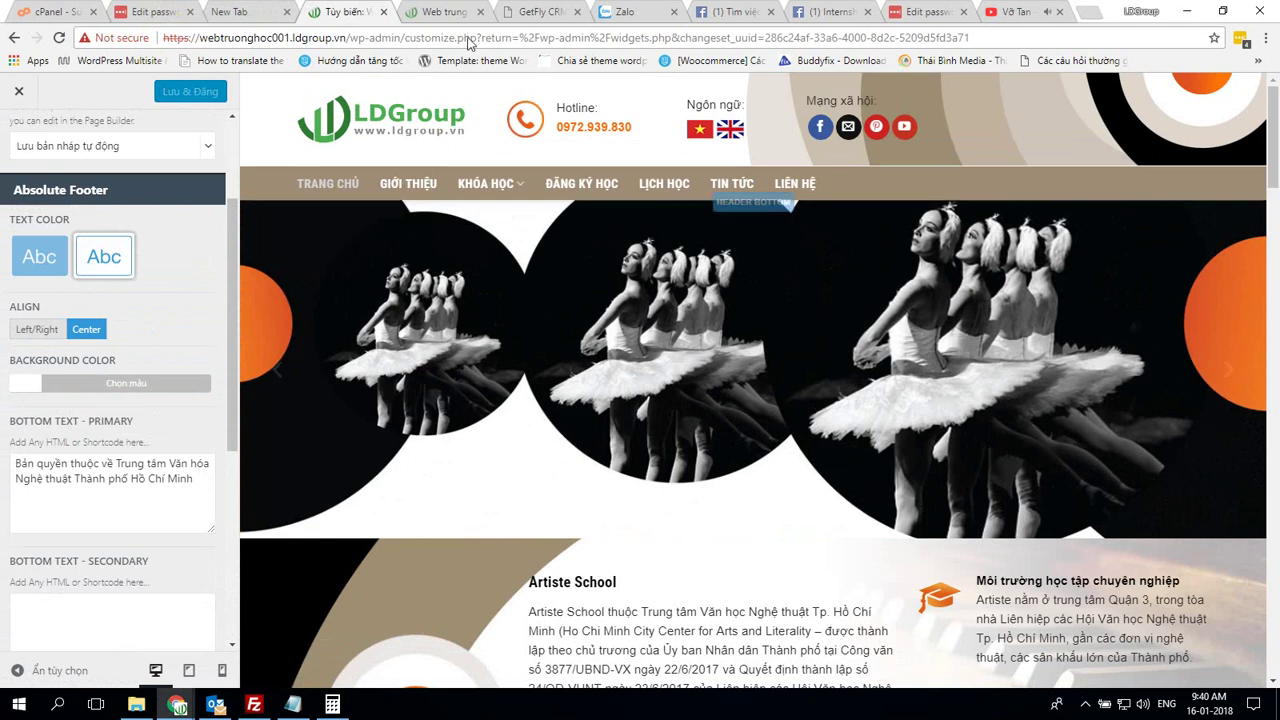
scroll(797, 380, down, 20)
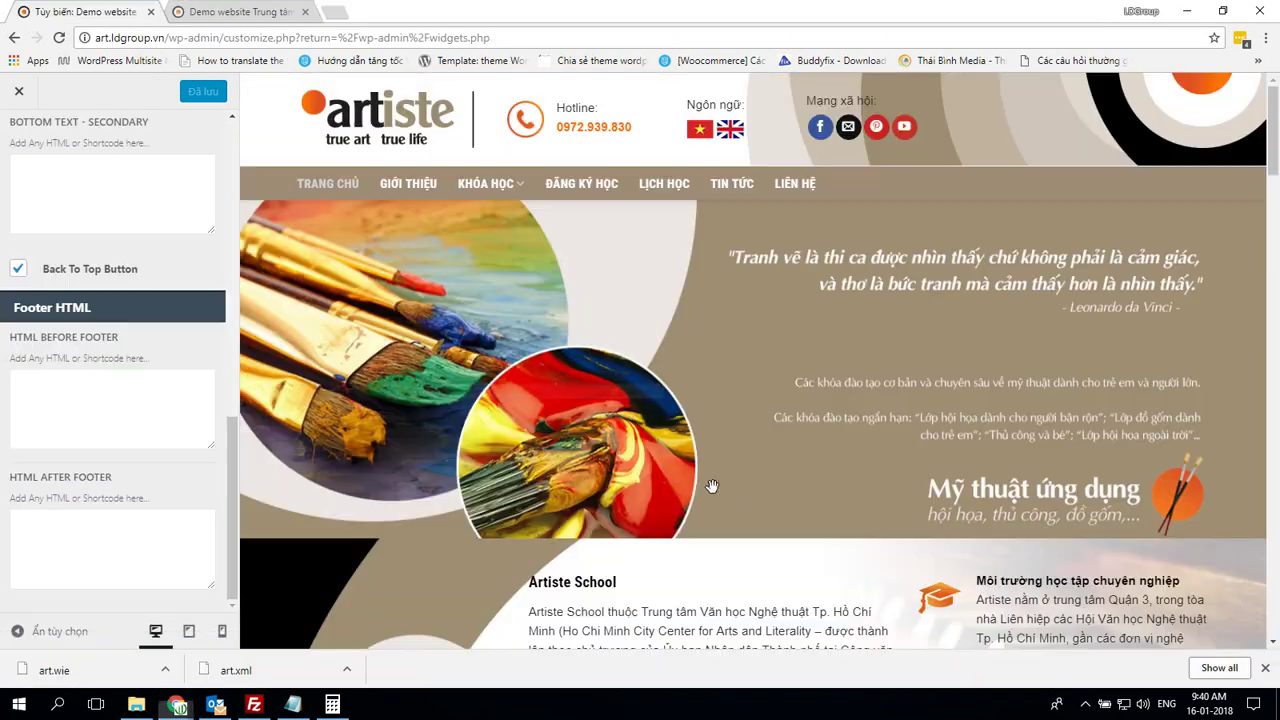
Review the customizer preview's footer, then bring the art demo window forward
scroll(748, 485, down, 10)
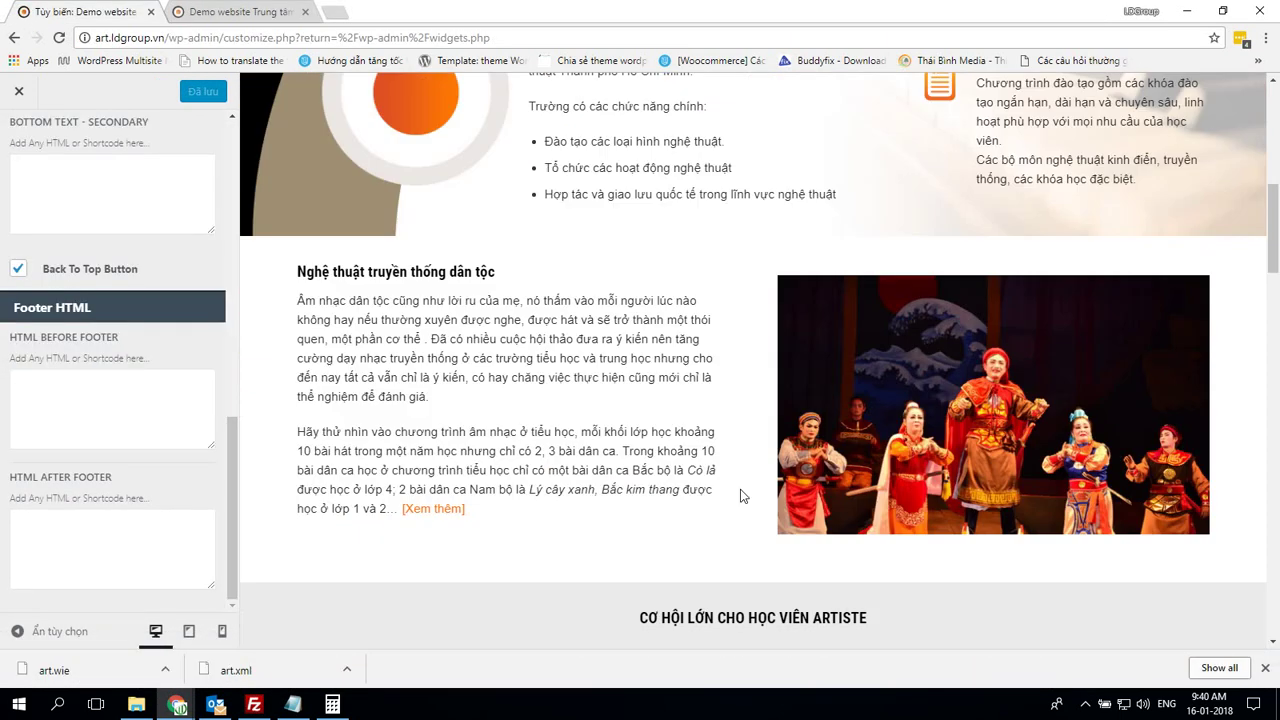
scroll(748, 485, down, 10)
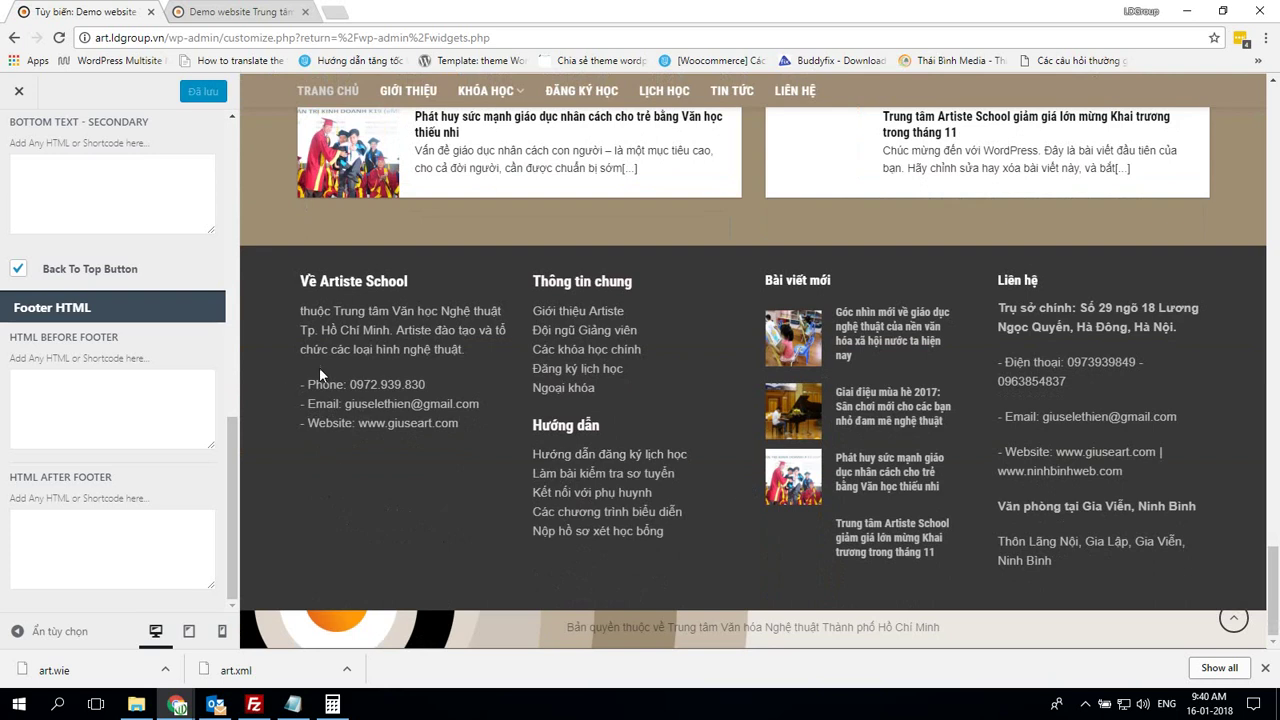
scroll(162, 428, up, 10)
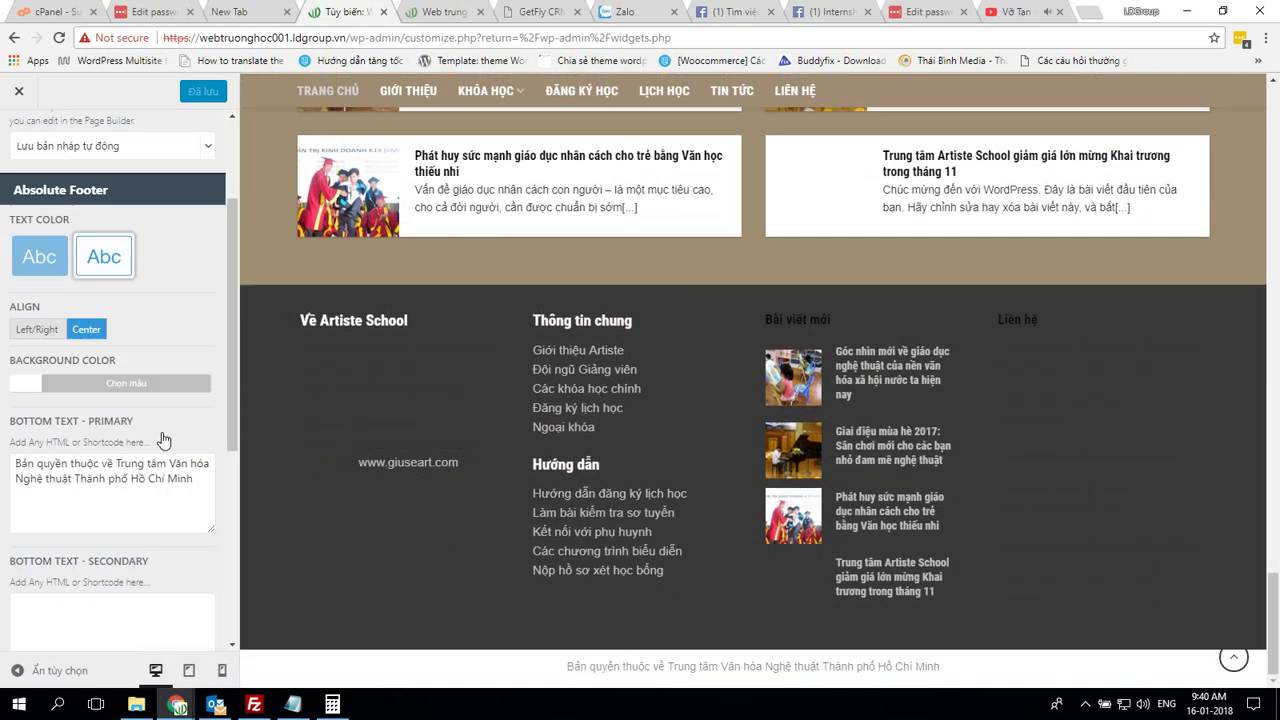
scroll(163, 434, up, 2)
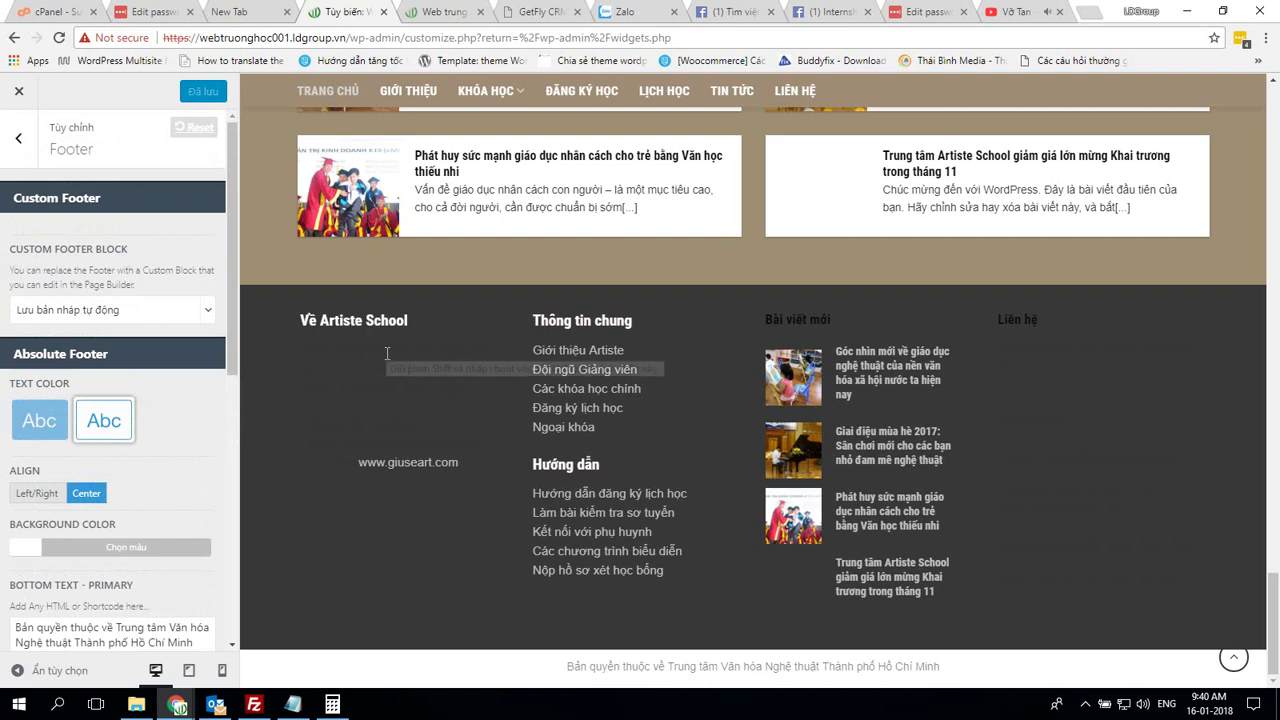
key(alt+Tab)
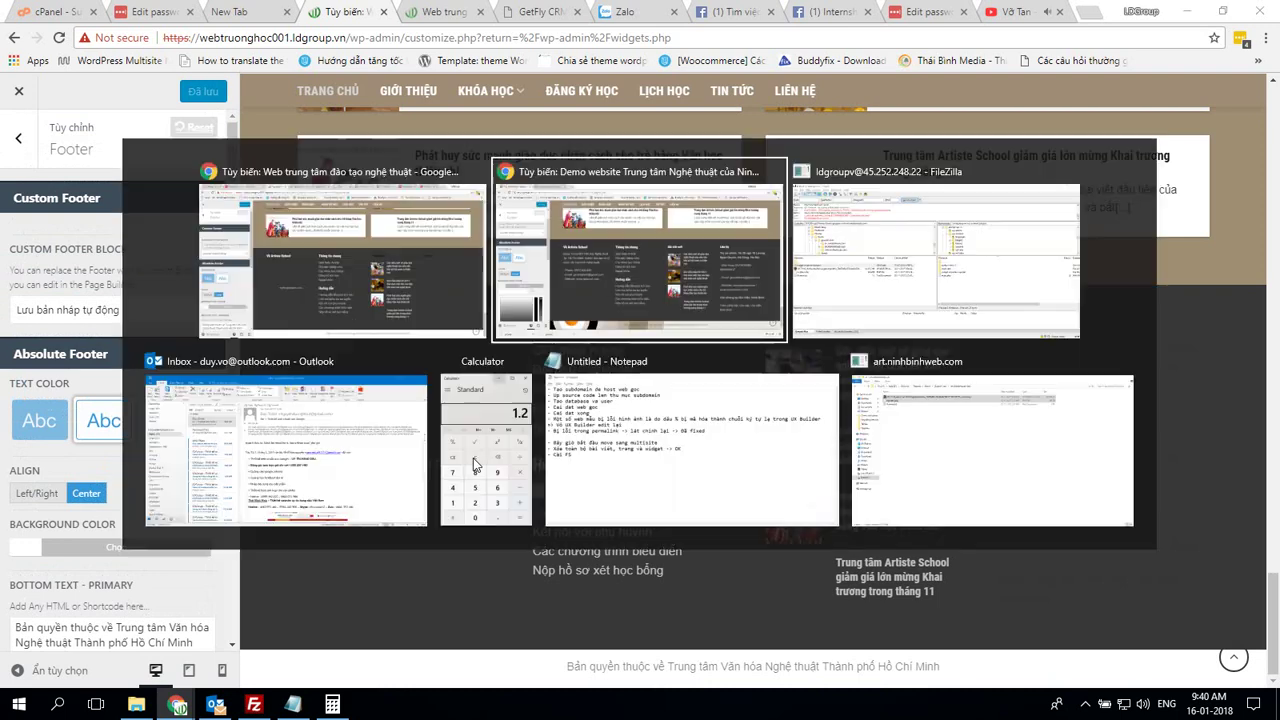
key(alt+Tab)
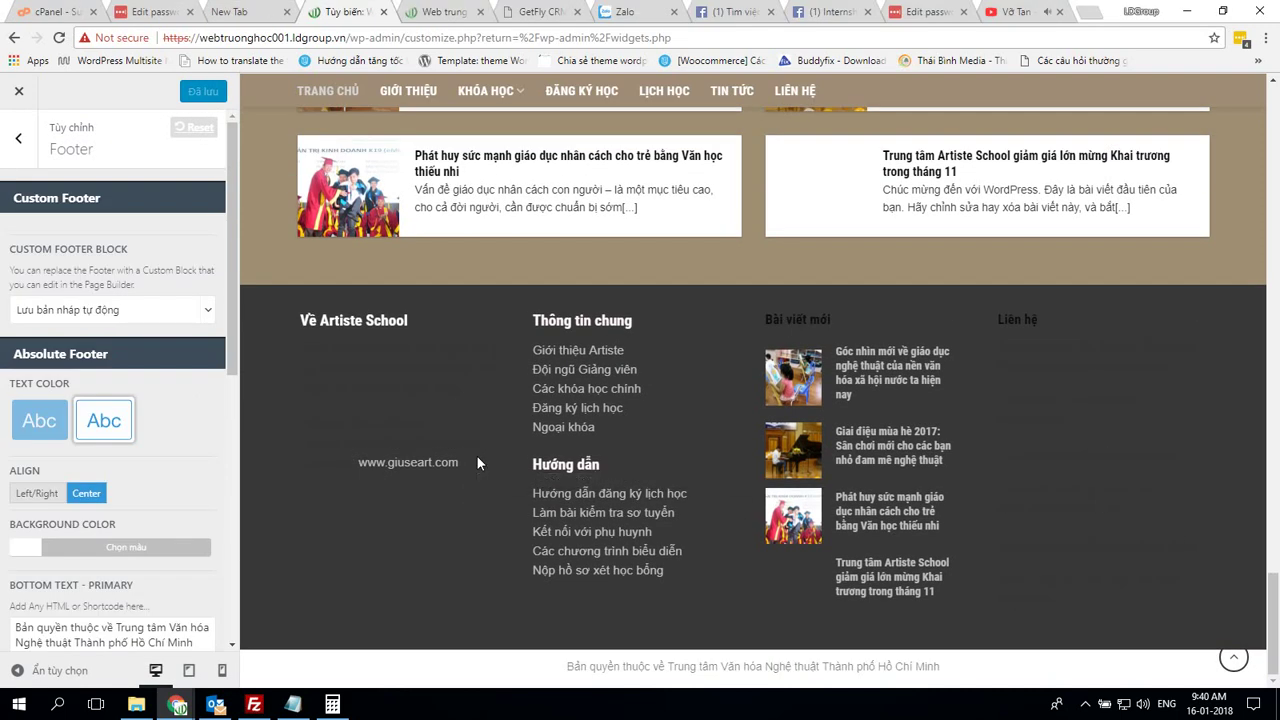
key(alt+Tab)
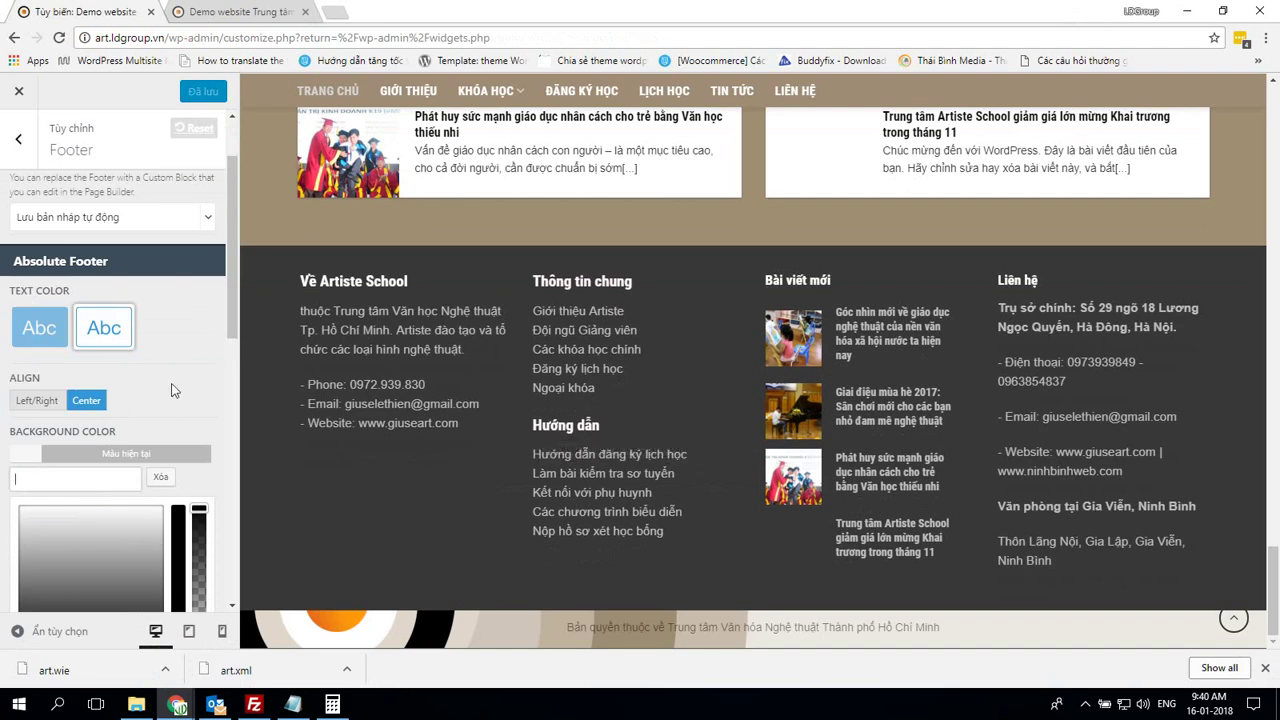
Reload the demo's front-end page, then reload webtruonghoc001's live homepage
click(236, 12)
click(233, 36)
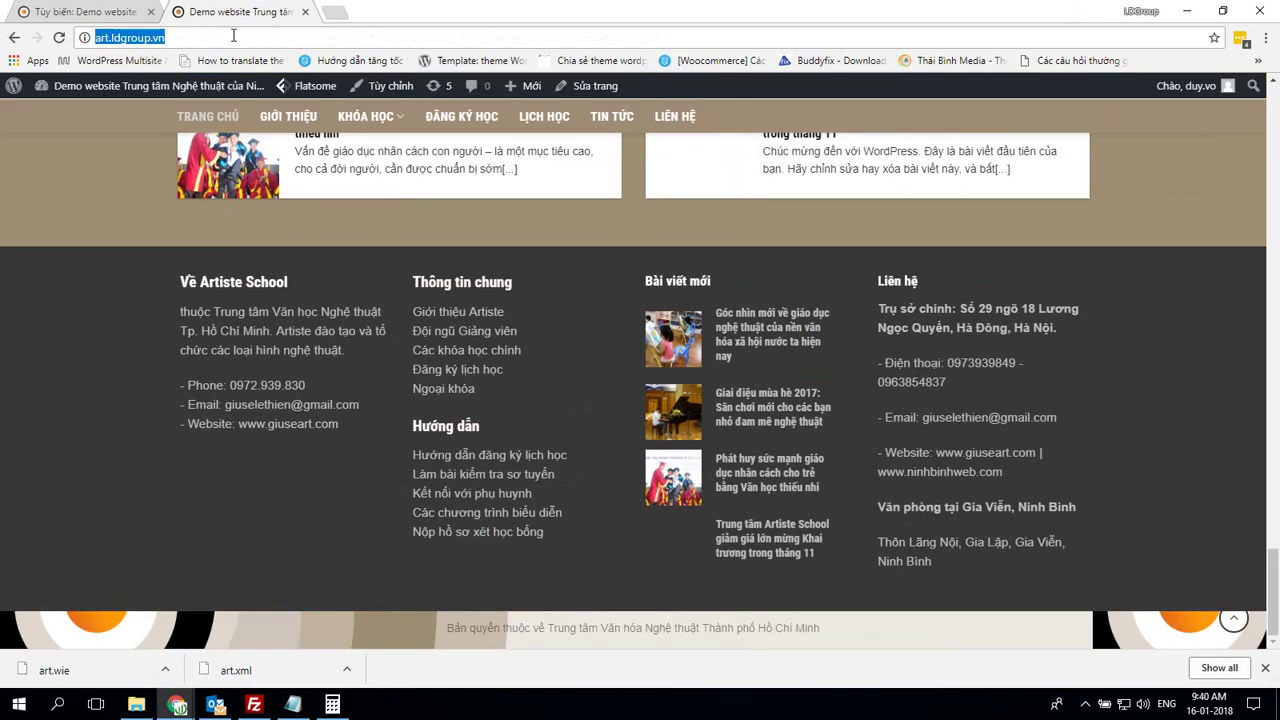
key(Return)
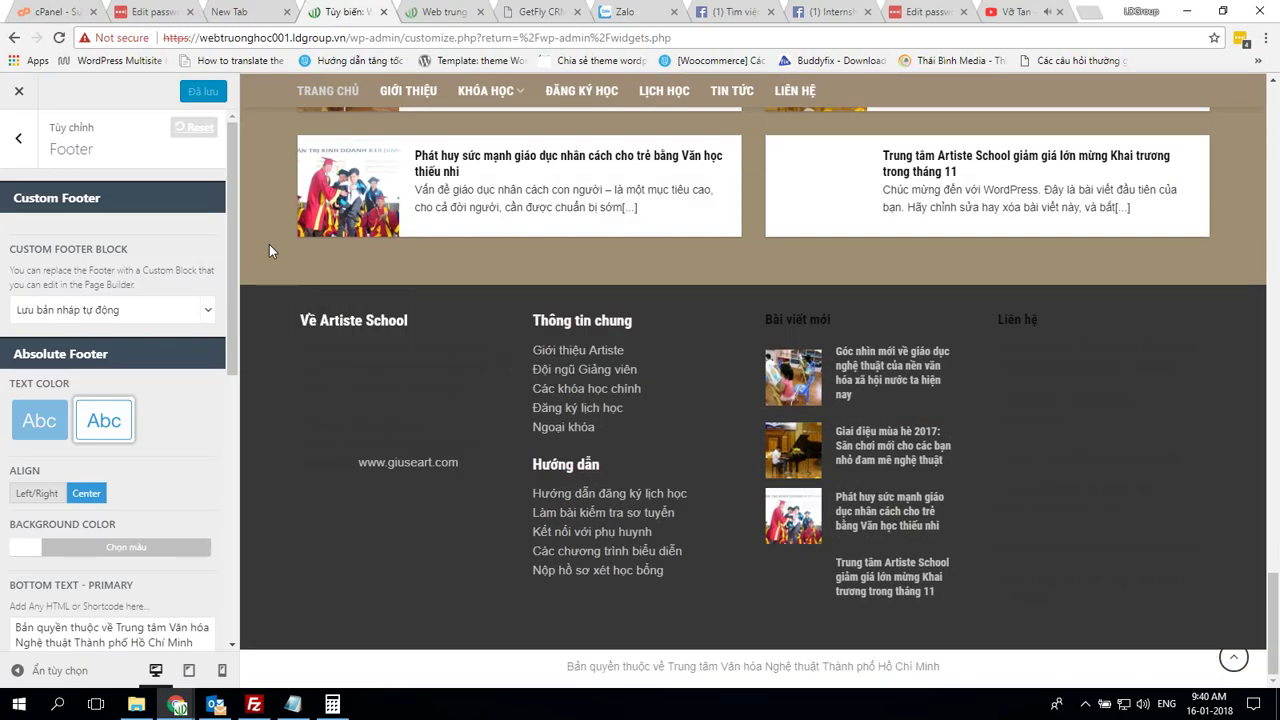
click(400, 8)
click(58, 38)
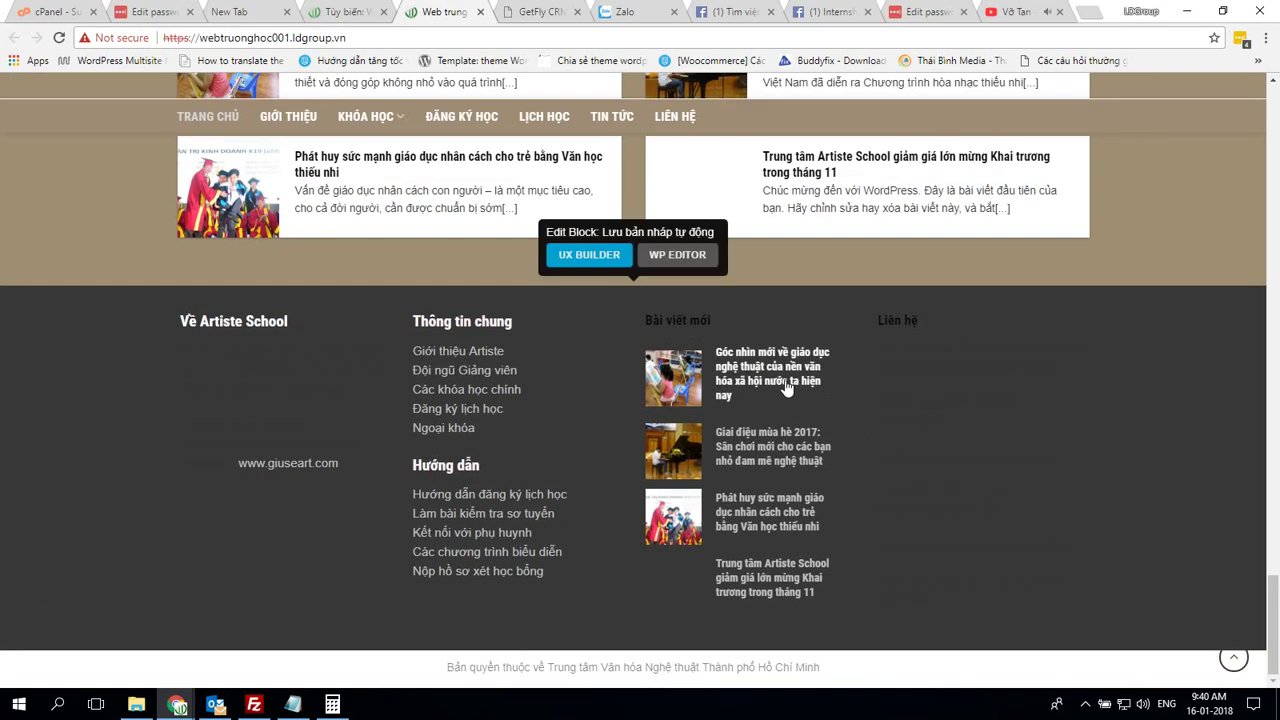
Open the first footer recent post, then the KHÓA HỌC > Học đàn Guitar page
click(786, 389)
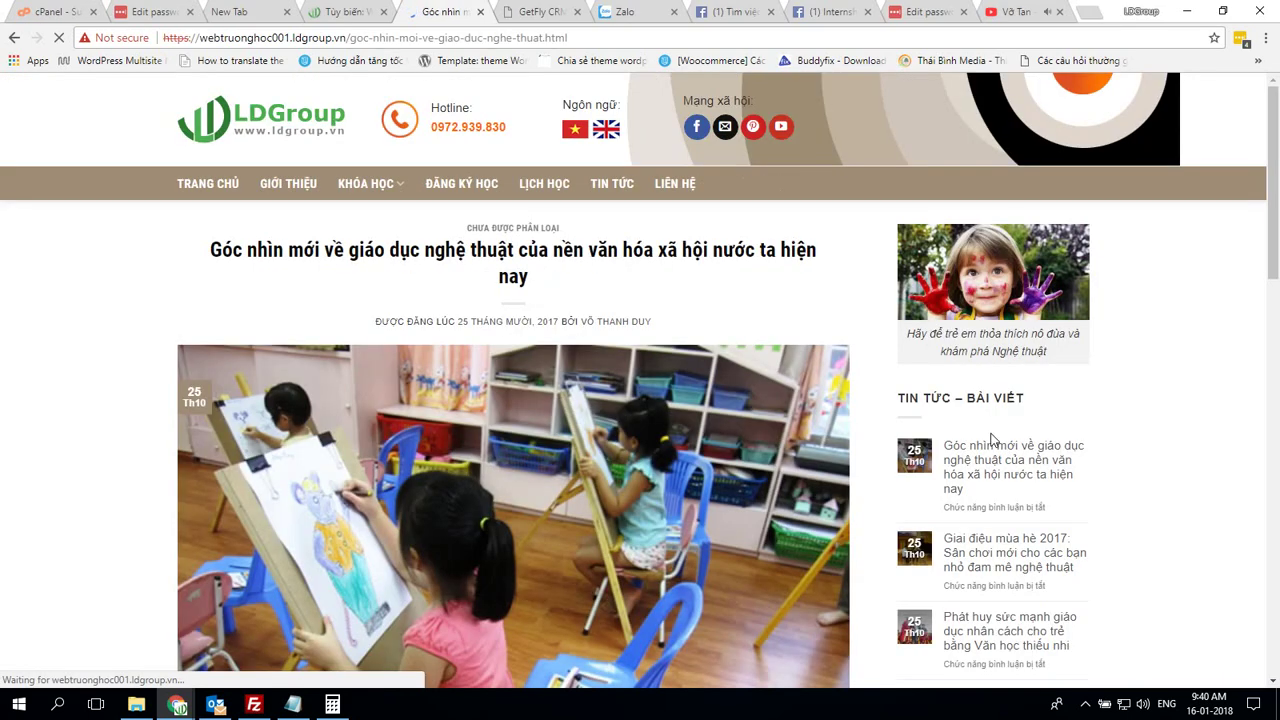
scroll(997, 435, down, 8)
scroll(997, 435, up, 7)
scroll(997, 435, up, 1)
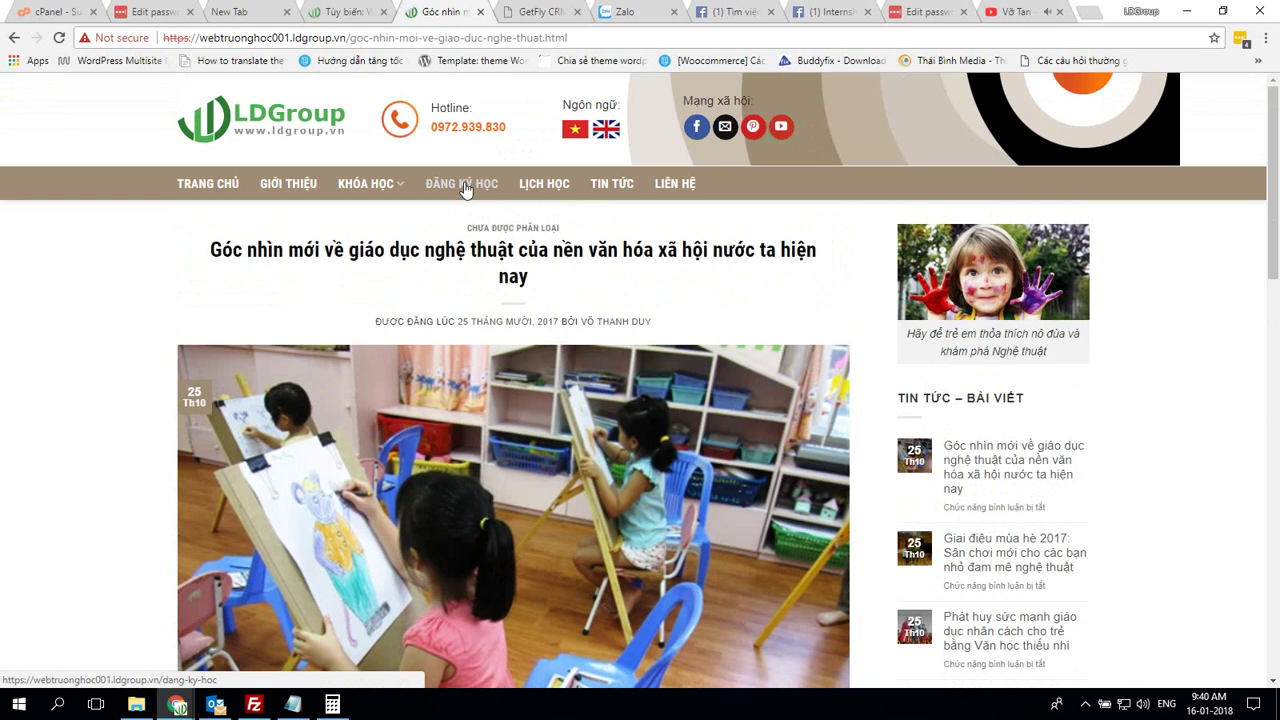
mouse_move(390, 196)
click(330, 261)
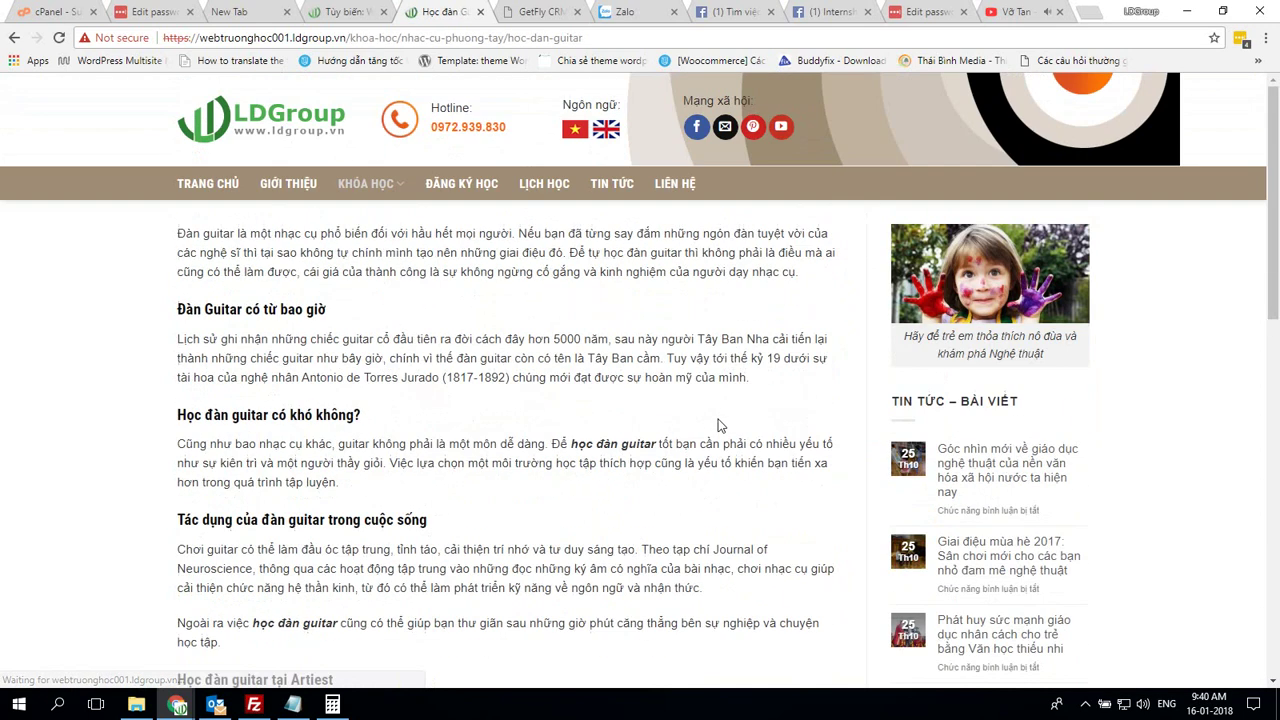
Visit the ĐĂNG KÝ HỌC, LỊCH HỌC, TIN TỨC and GIỚI THIỆU pages
click(455, 187)
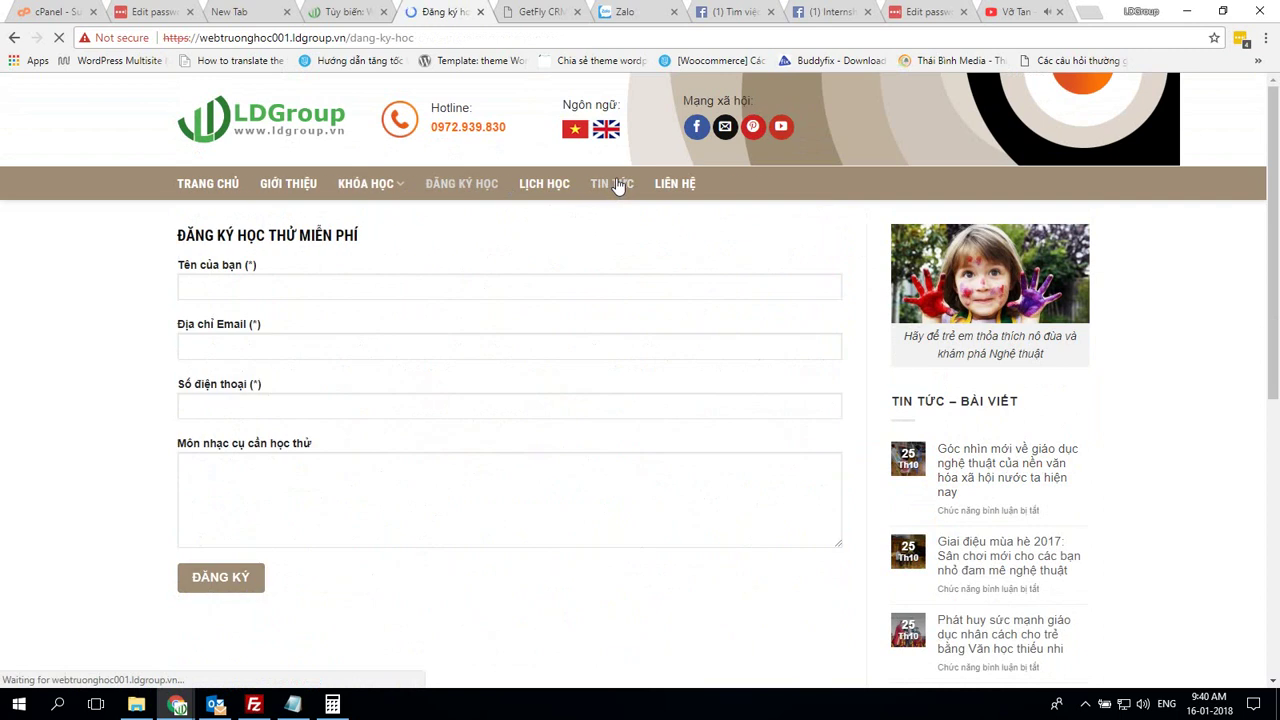
click(617, 187)
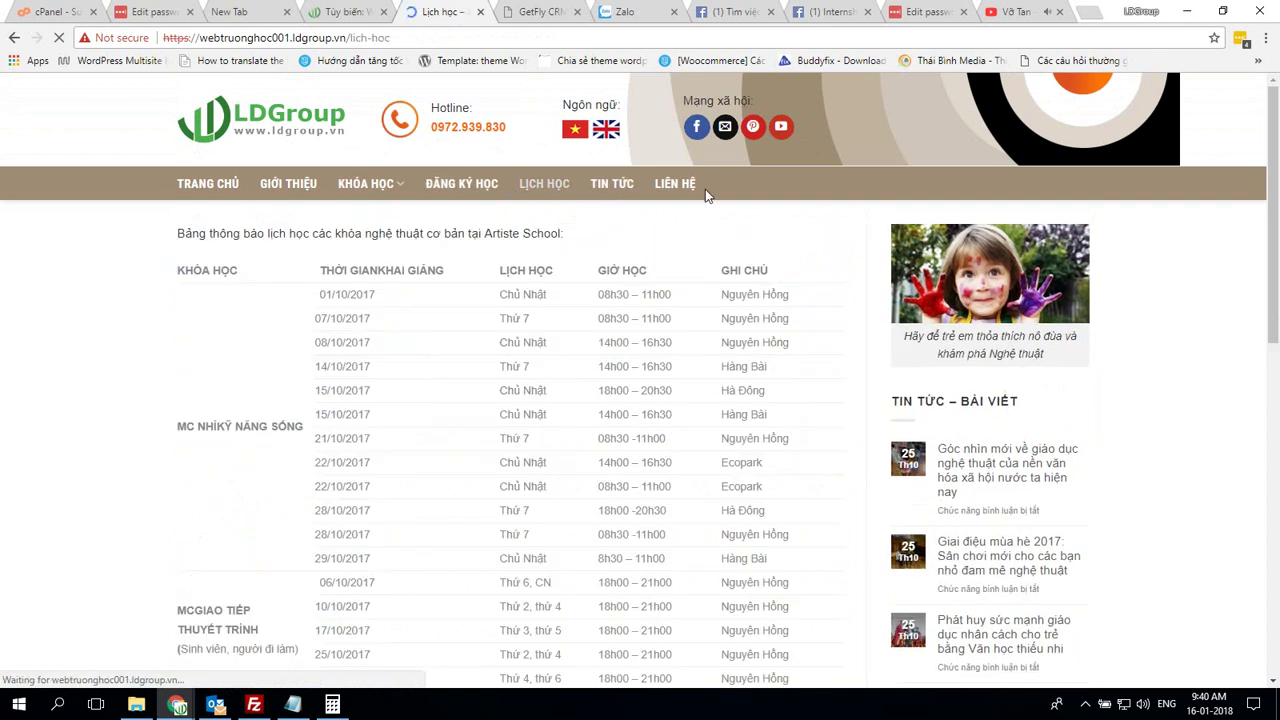
click(617, 187)
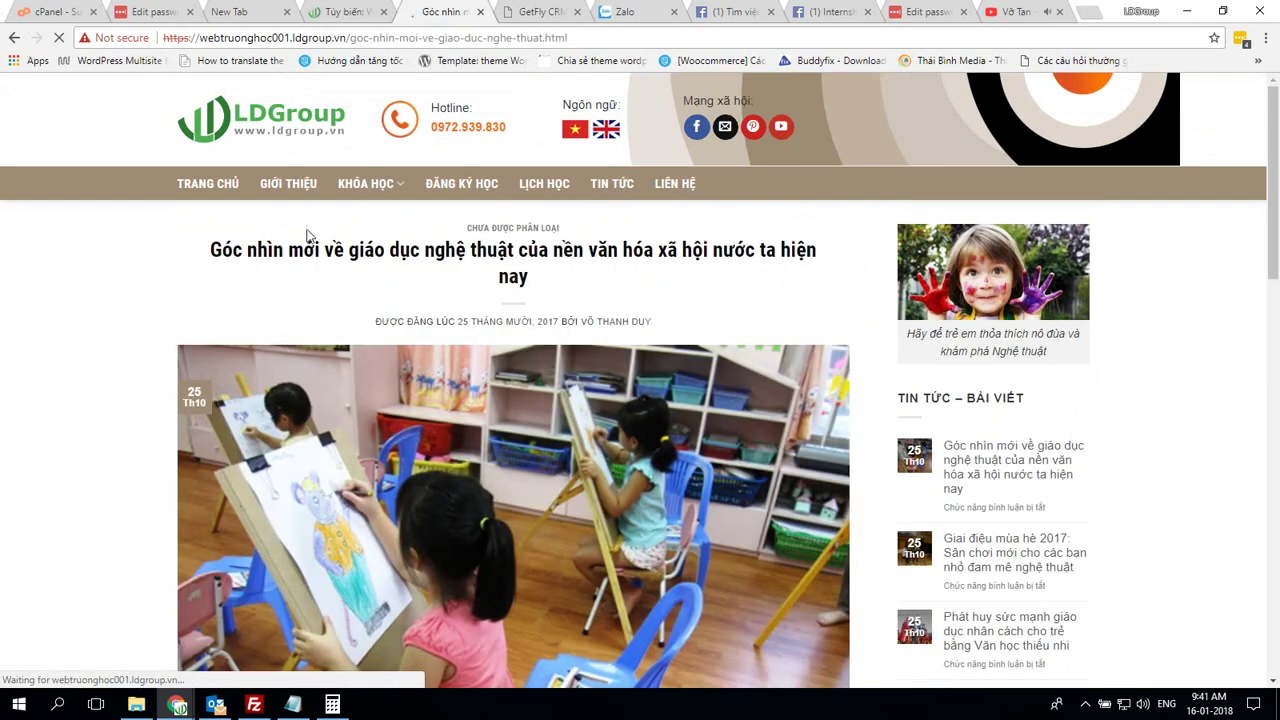
click(290, 184)
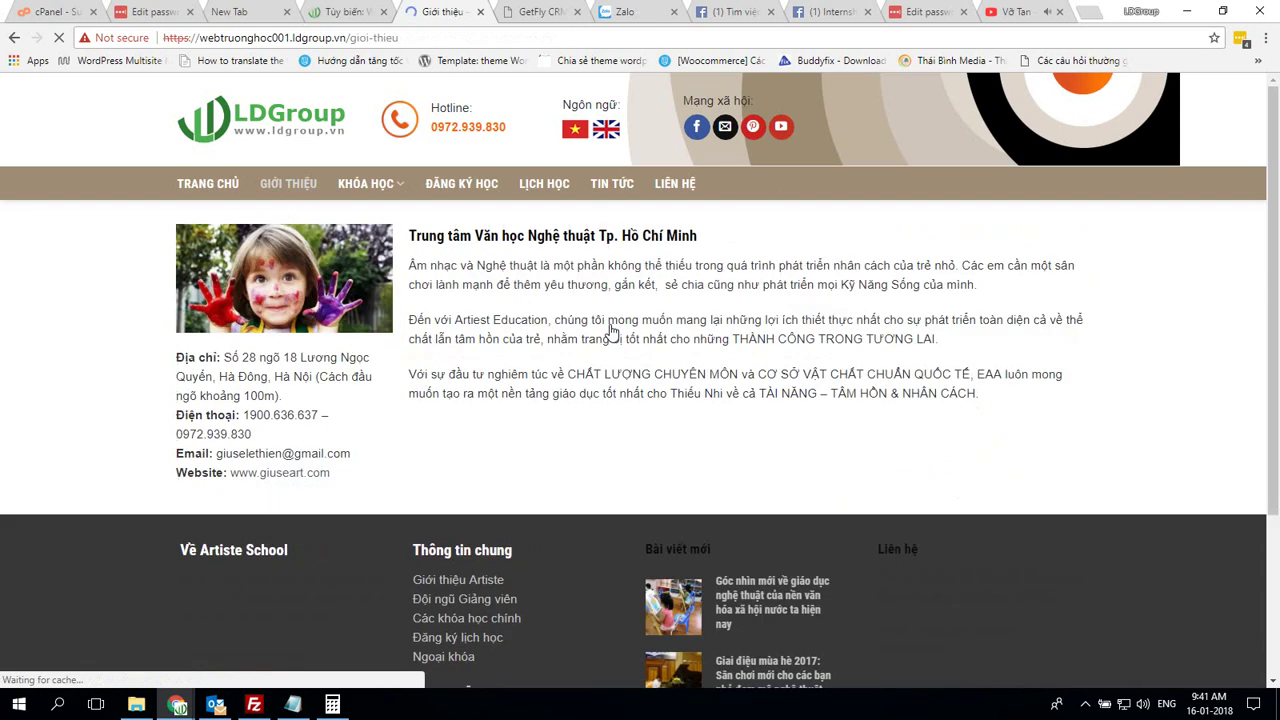